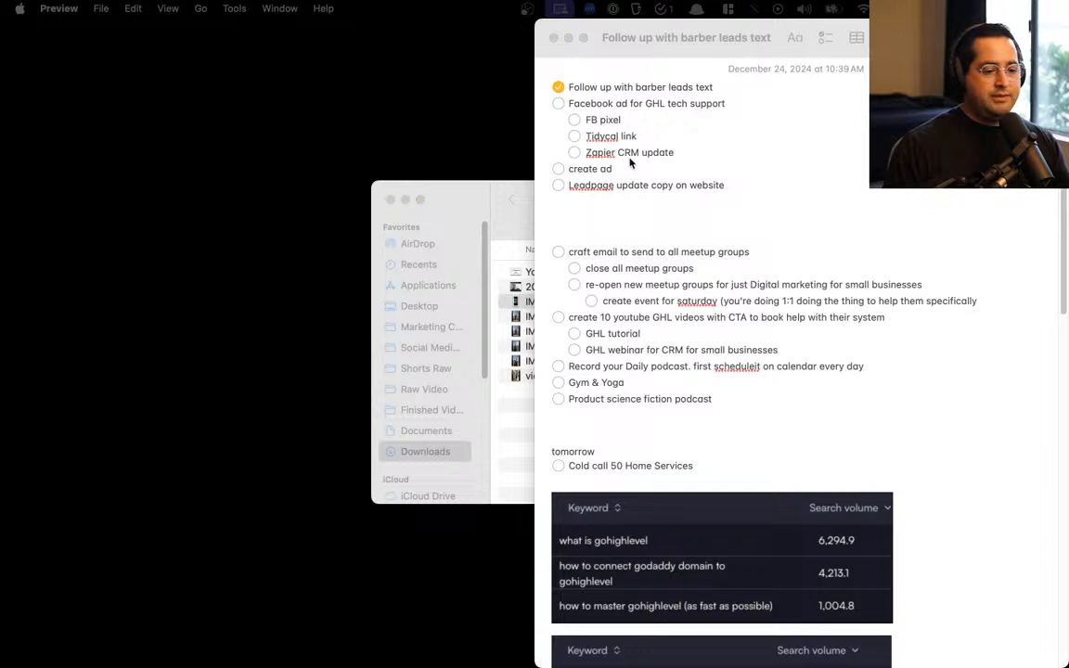
# Bring the to-do note forward, then select and deselect its checklist lines
pyautogui.click(799, 196)
pyautogui.moveTo(798, 196); pyautogui.dragTo(503, 70)
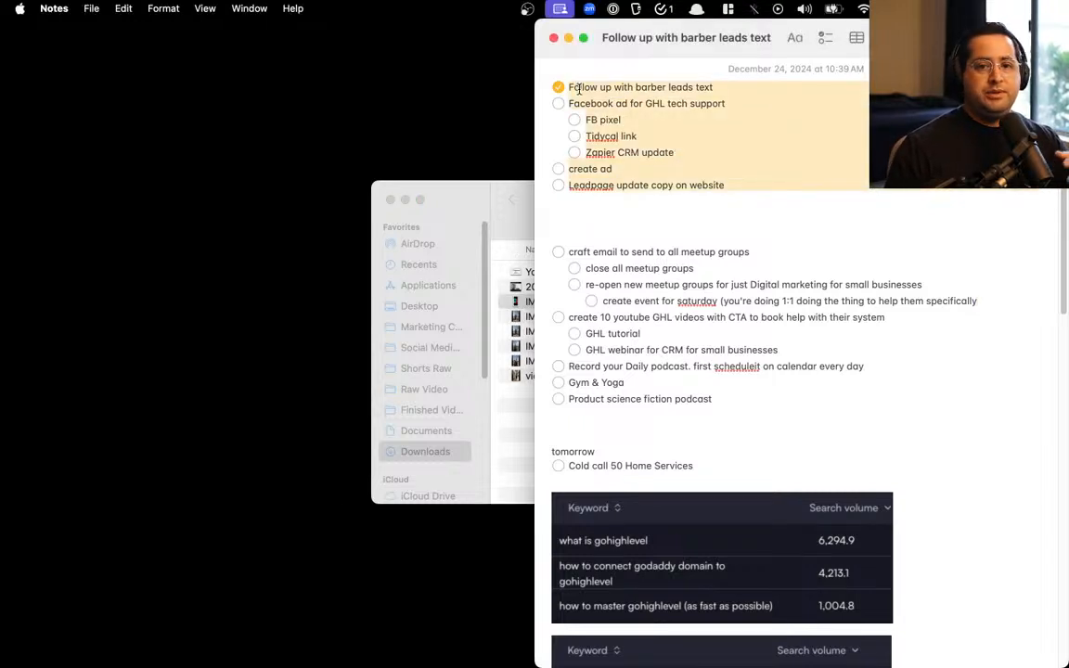
pyautogui.click(727, 184)
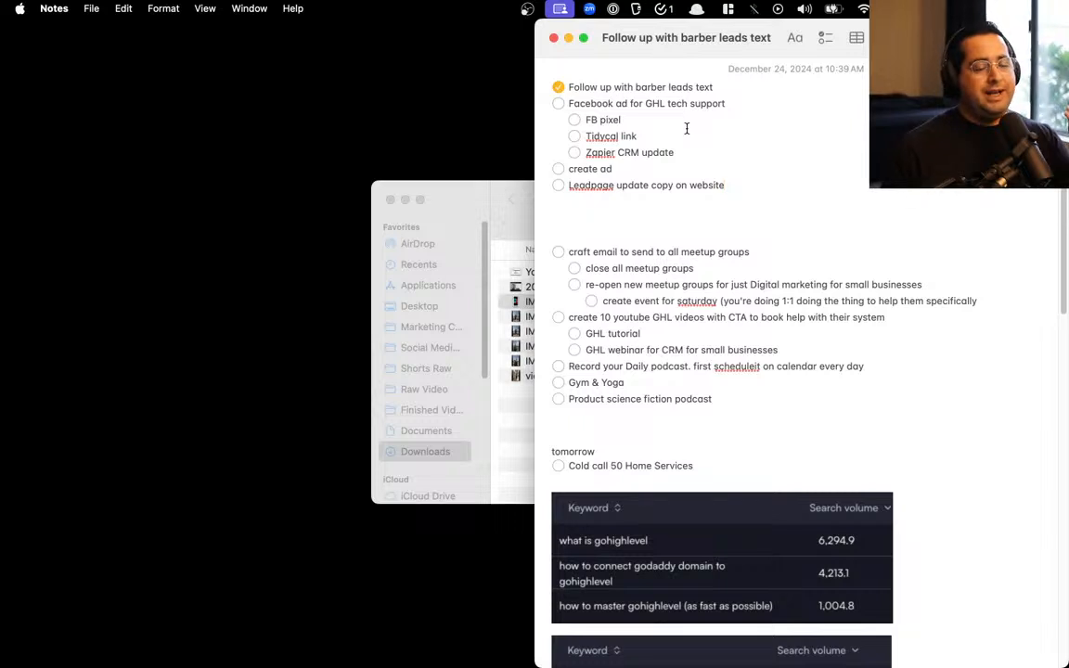
# Google 'checklist manefesto' from the launcher, maximise and review the results, then hide the browser
pyautogui.hotkey('alt', 'space')
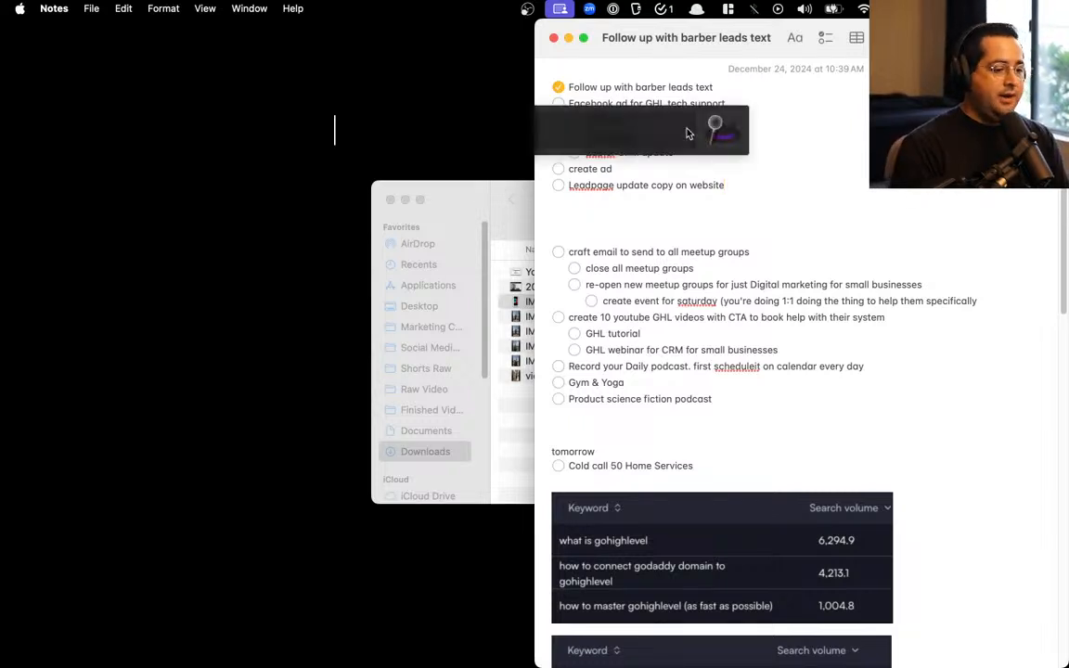
pyautogui.write('checklist man')
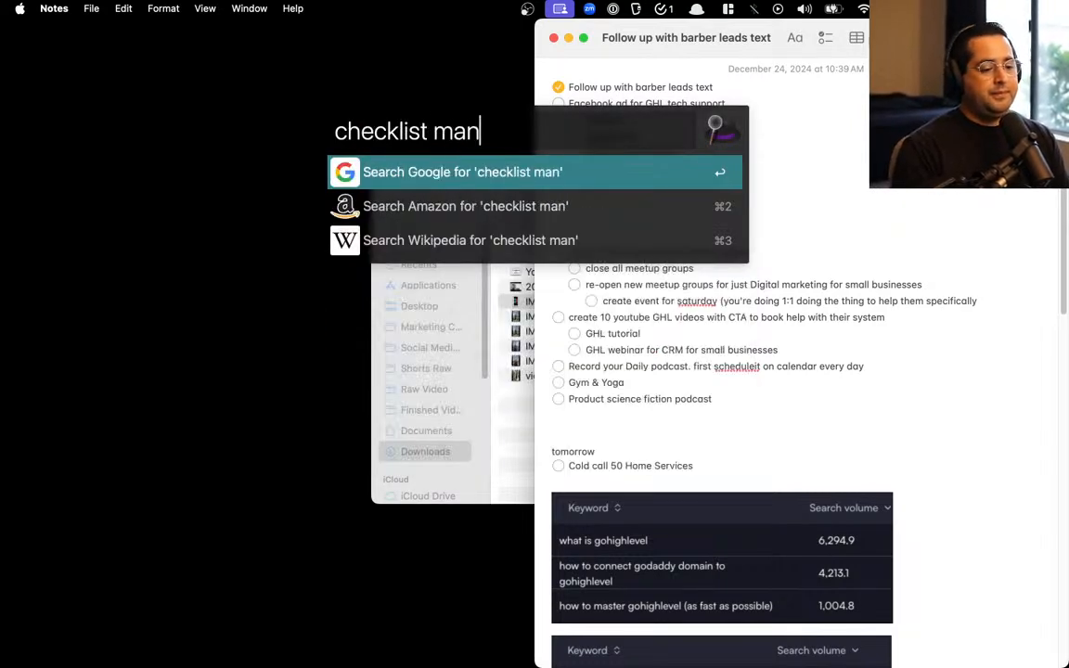
pyautogui.write('efesto')
pyautogui.press('Return')
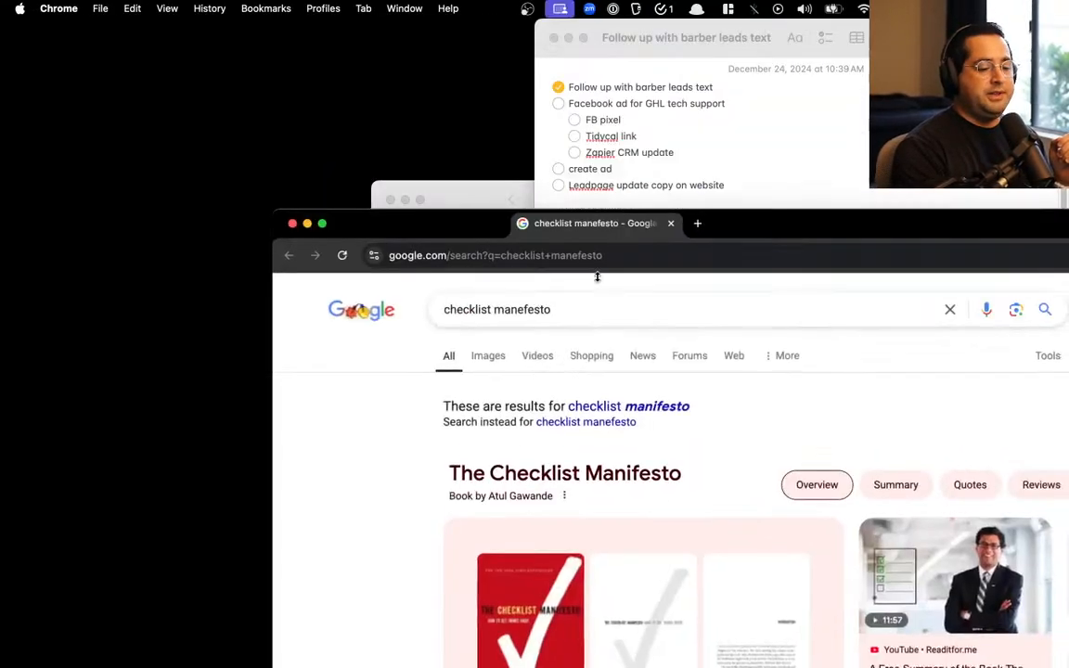
pyautogui.doubleClick(648, 300)
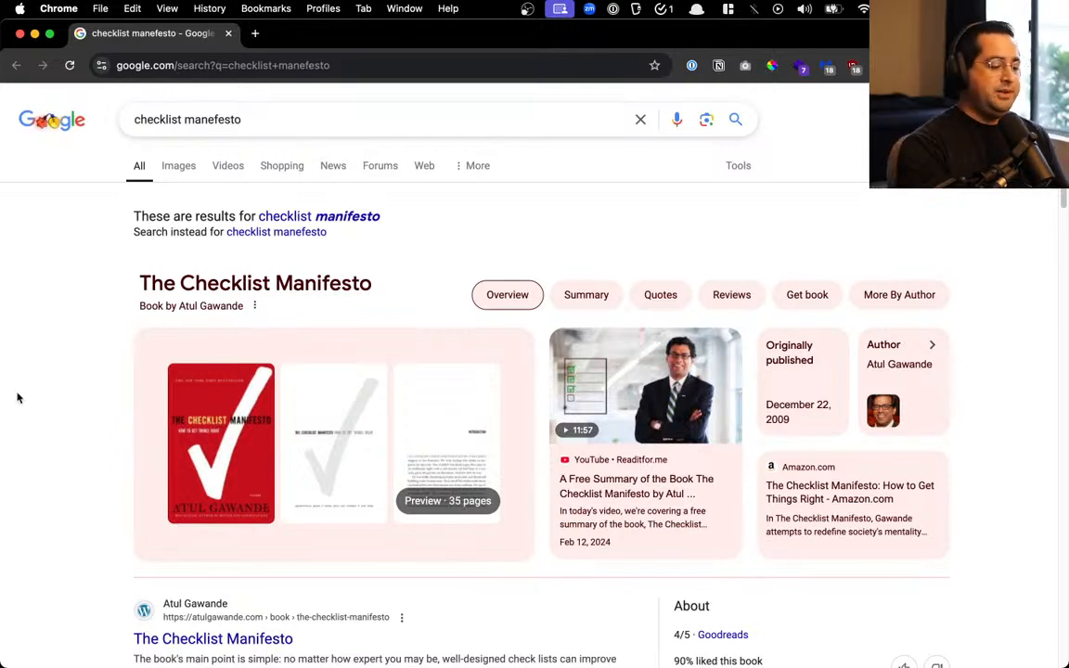
pyautogui.scroll(5, 170, 450)
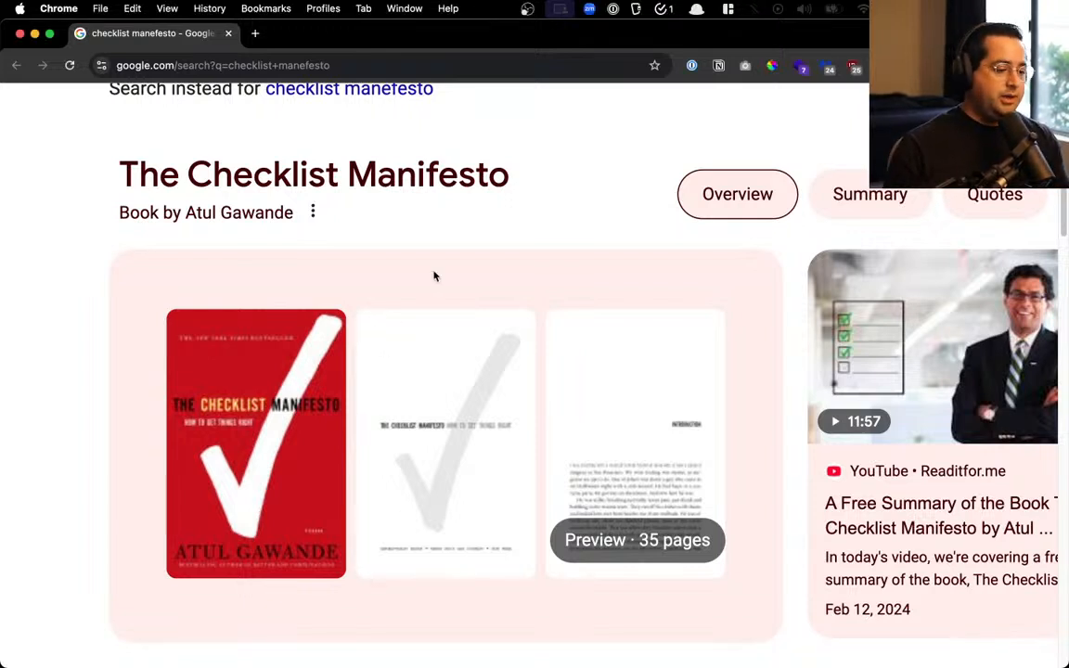
pyautogui.press('super+w')
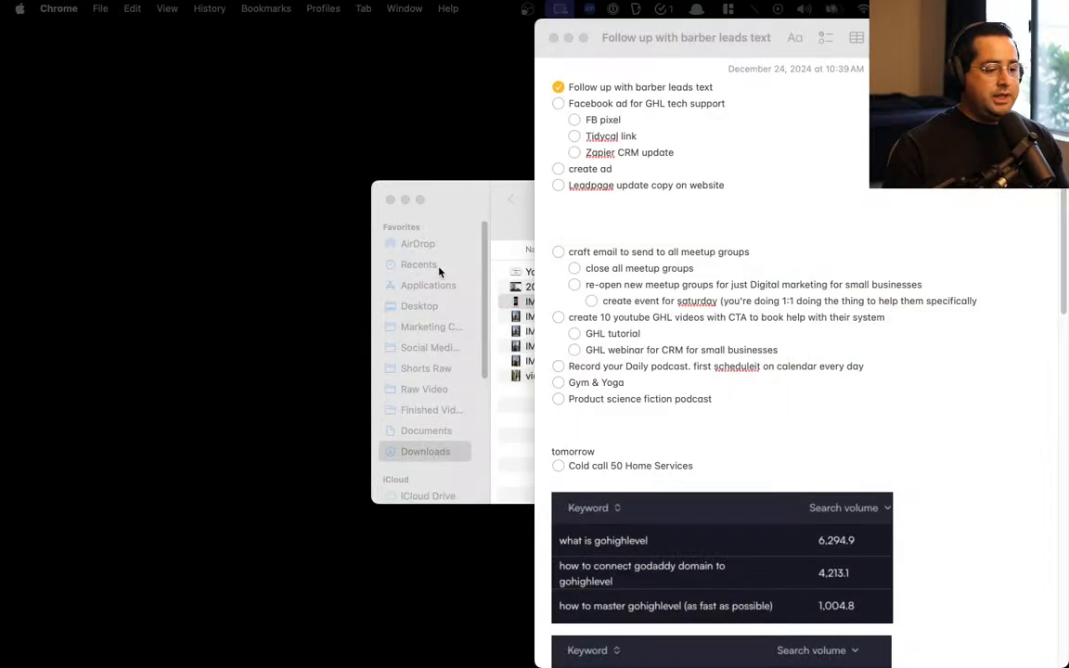
# Delete the 'Follow up with barber leads' item from the note and bring the Schedule Tech Support window forward
pyautogui.click(742, 184)
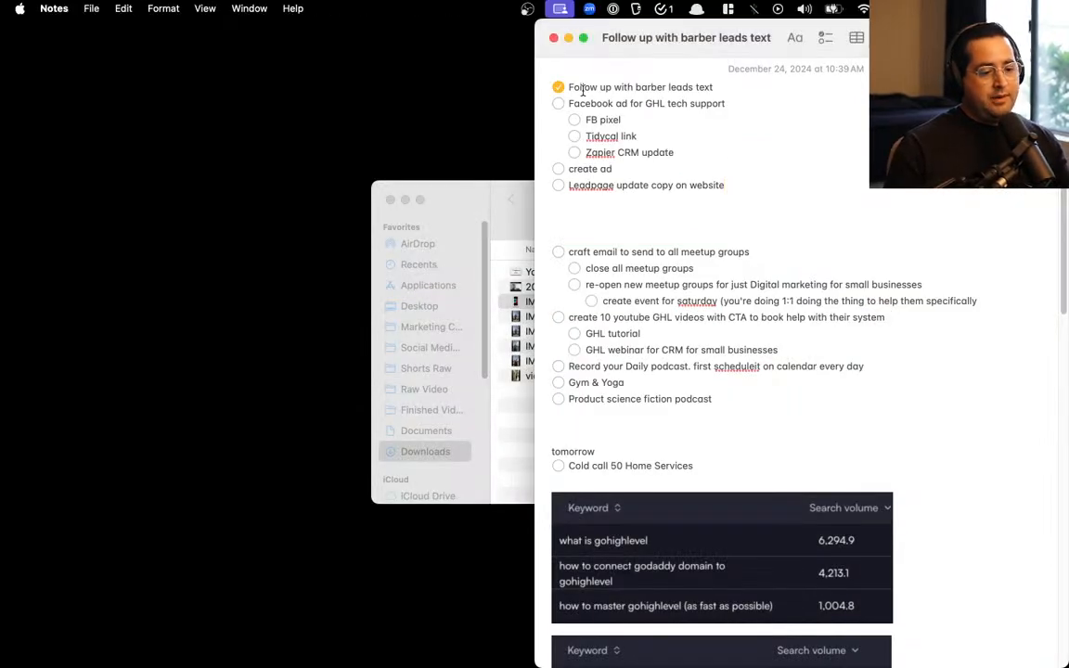
pyautogui.click(748, 87)
pyautogui.press('super+BackSpace')
pyautogui.press('BackSpace')
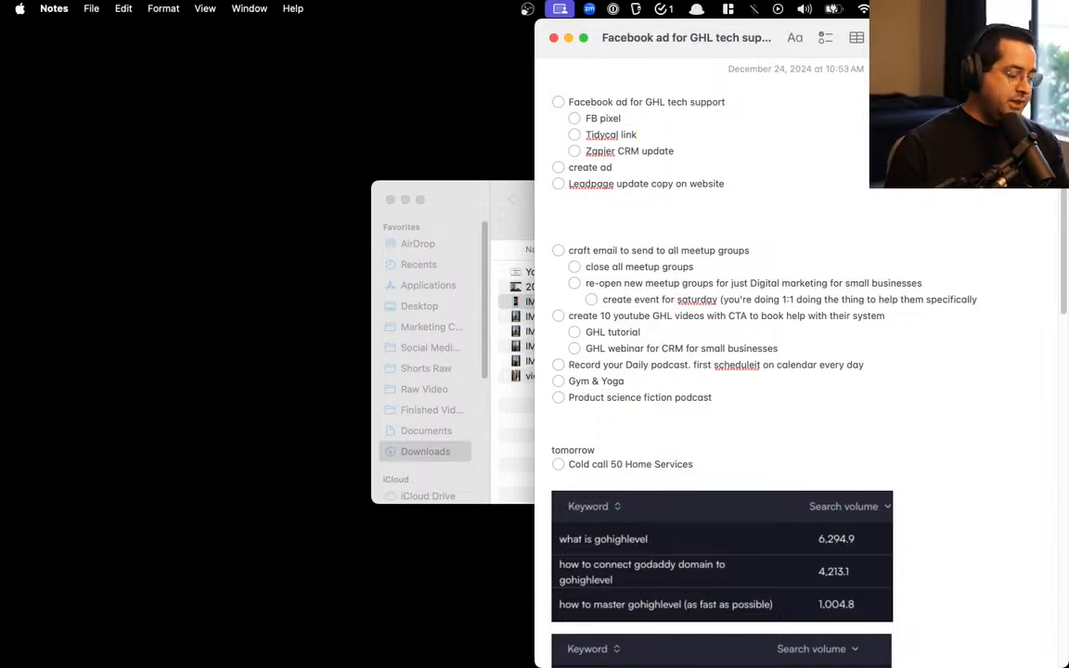
pyautogui.hotkey('ctrl', 'Up')
pyautogui.hotkey('ctrl', 'Up')
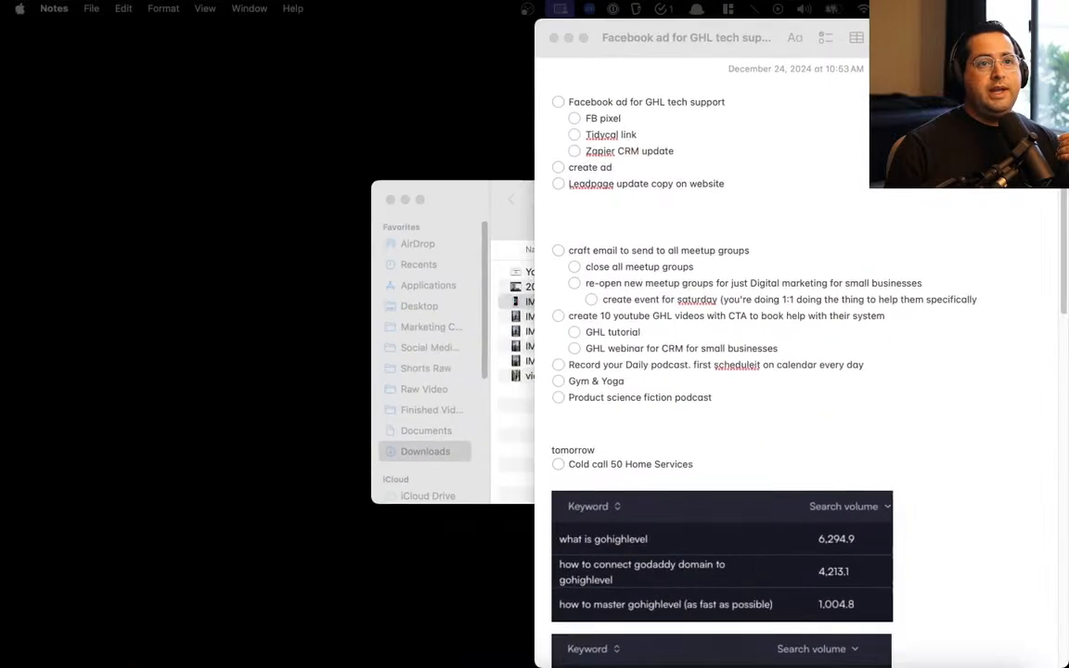
pyautogui.moveTo(697, 2); pyautogui.dragTo(575, 33)
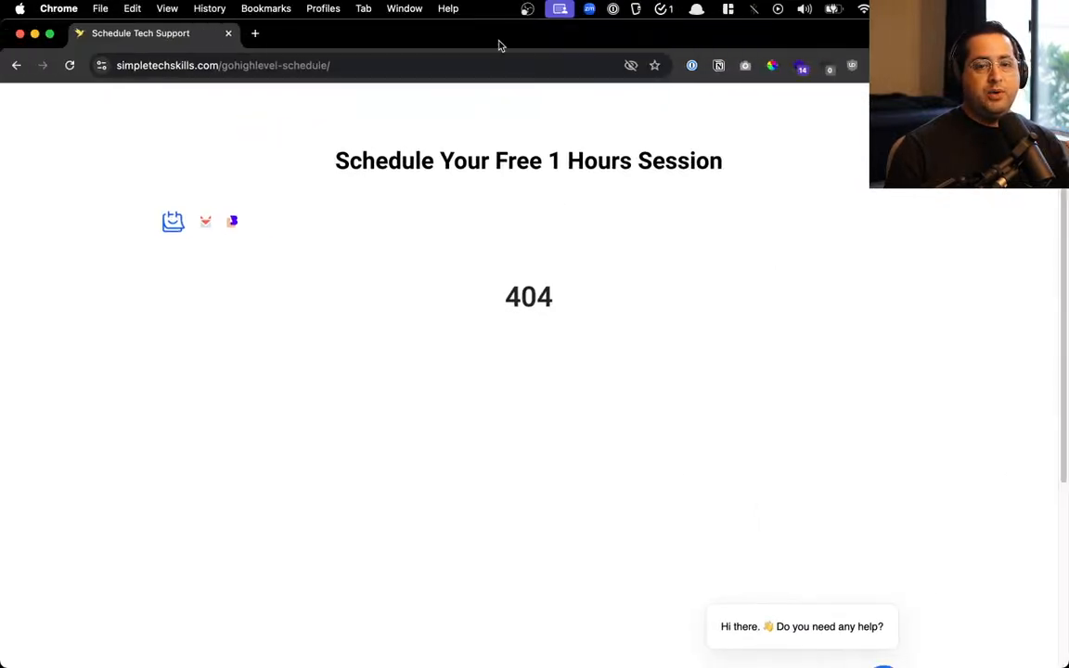
pyautogui.hotkey('ctrl', 'Up')
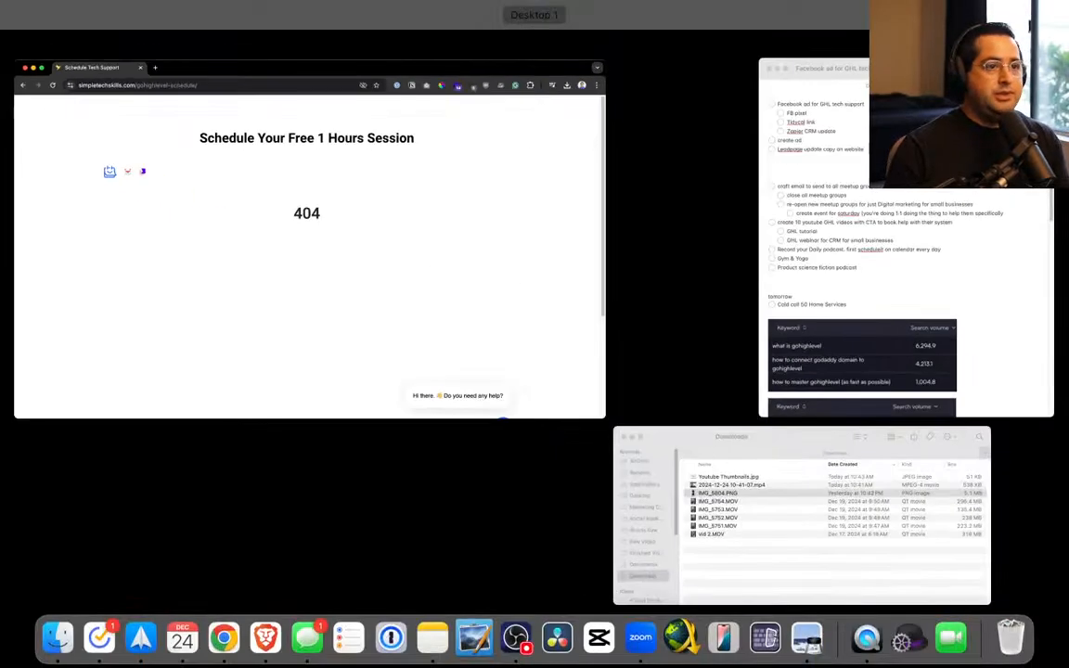
pyautogui.hotkey('ctrl', 'Up')
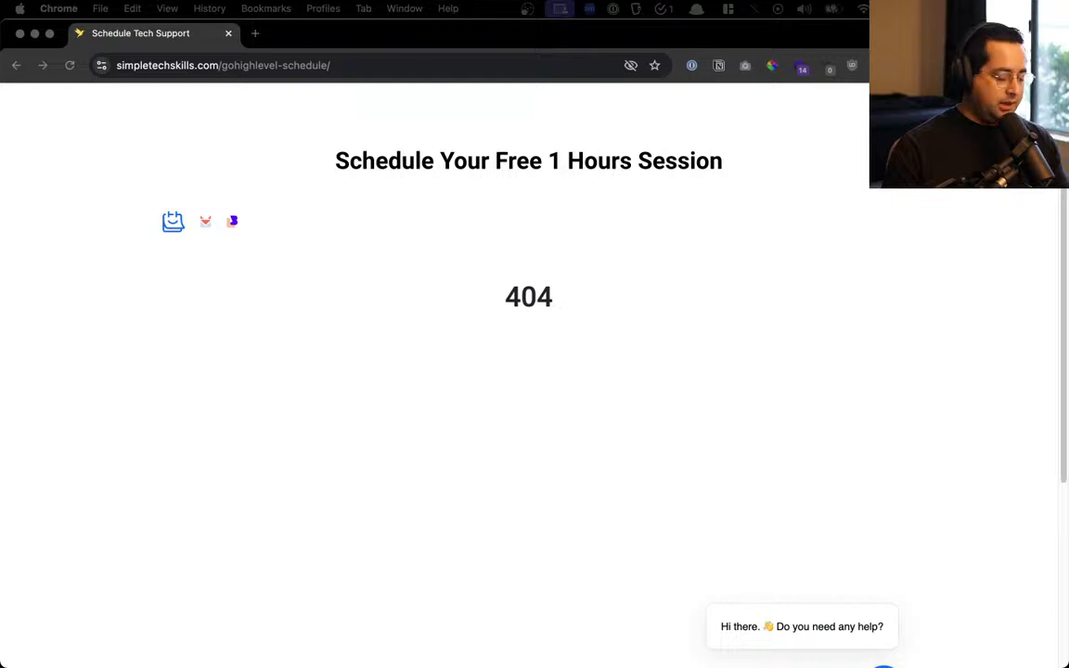
pyautogui.hotkey('ctrl', 'Up')
pyautogui.hotkey('ctrl', 'Up')
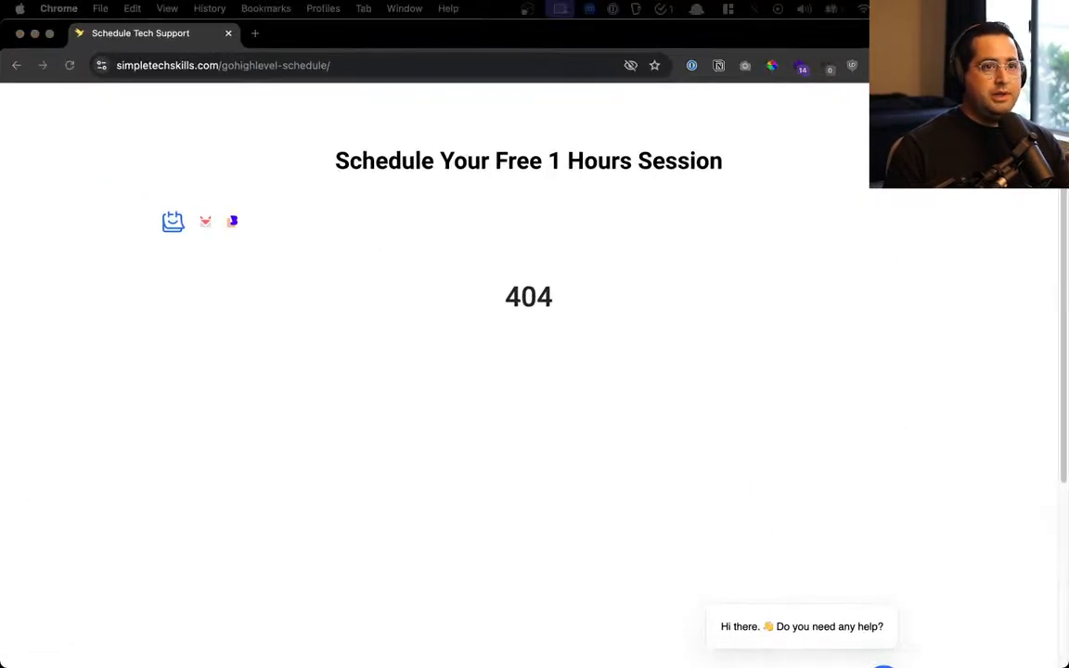
pyautogui.hotkey('ctrl', 'Up')
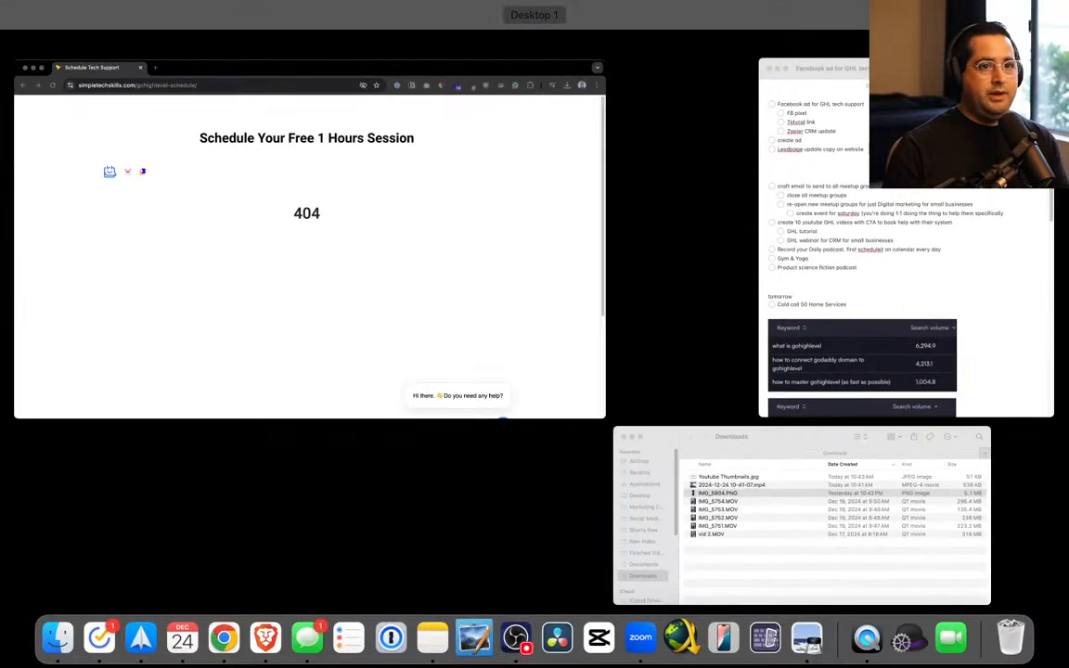
pyautogui.hotkey('ctrl', 'Up')
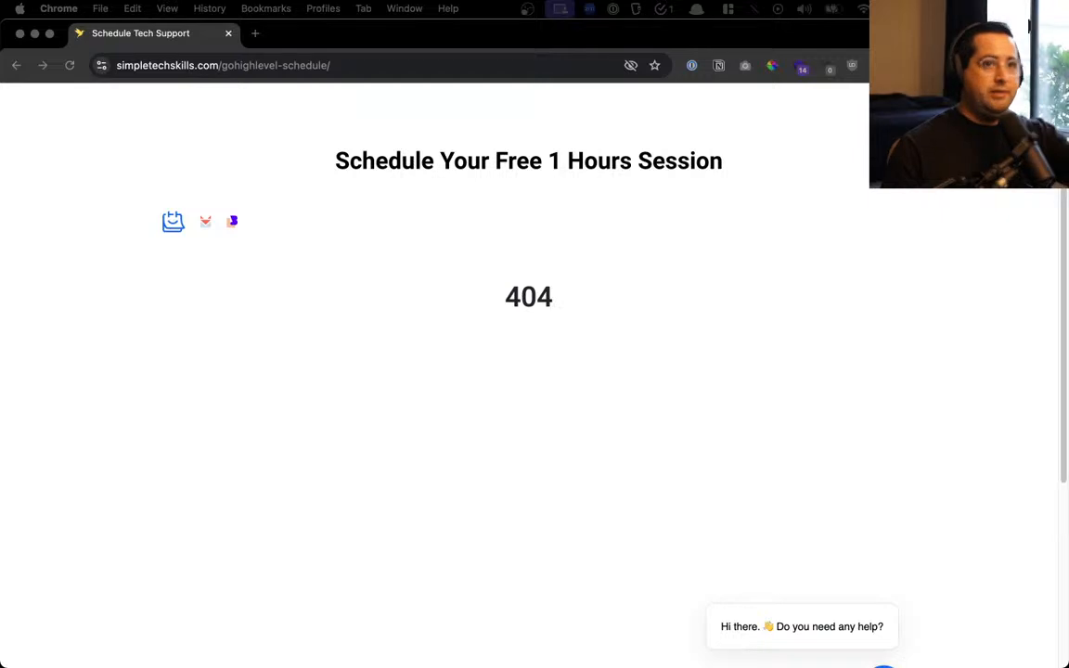
pyautogui.hotkey('ctrl', 'Up')
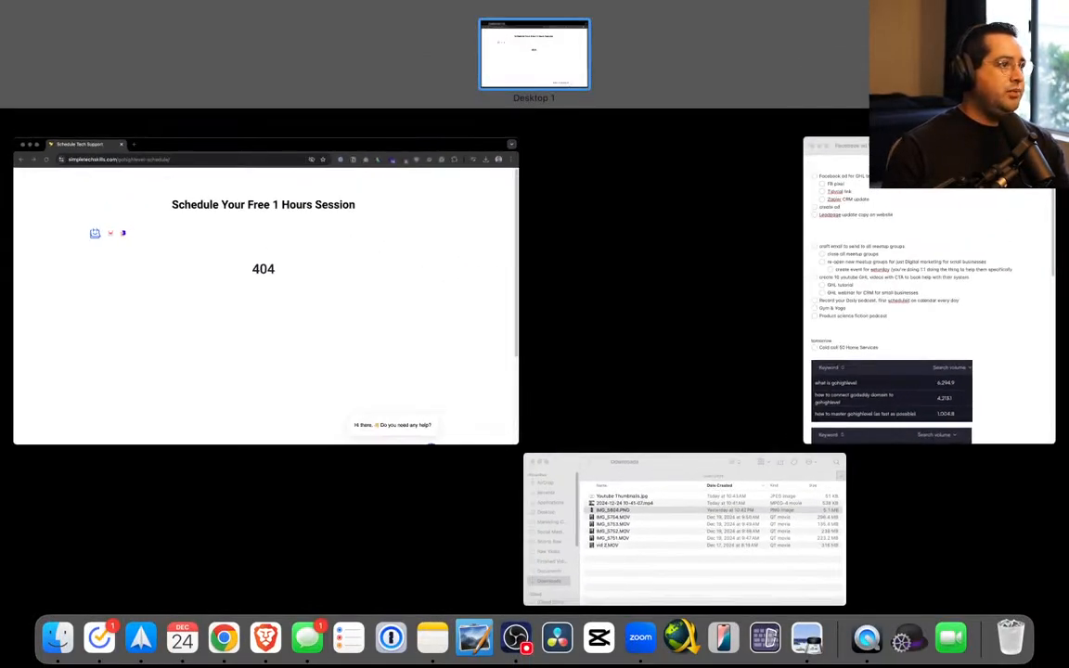
pyautogui.hotkey('ctrl', 'Up')
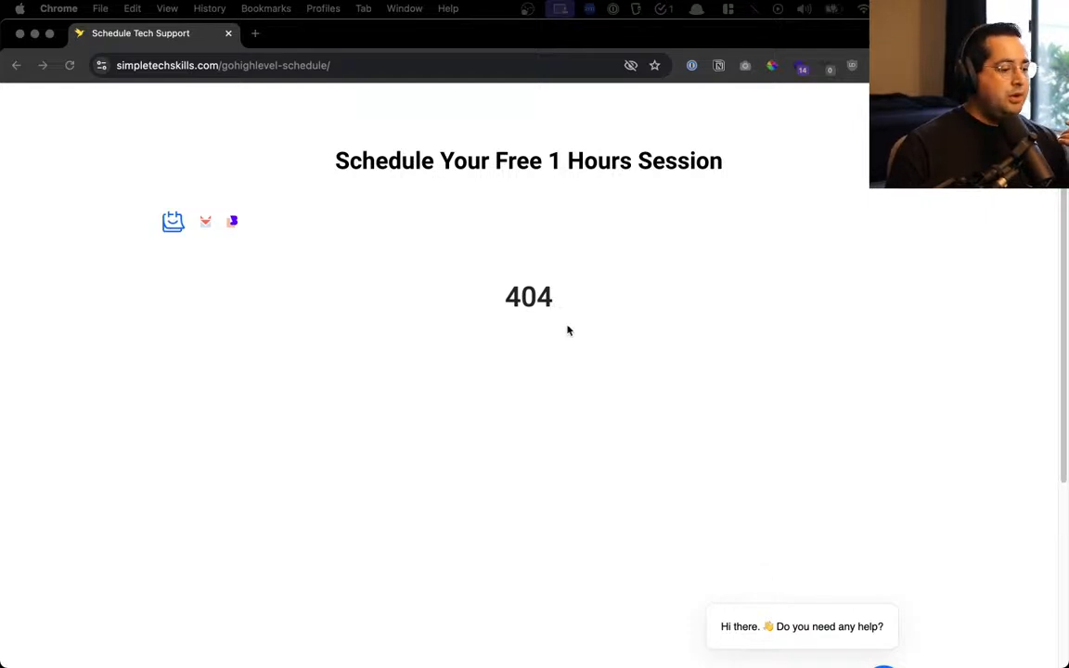
pyautogui.hotkey('ctrl', 'Up')
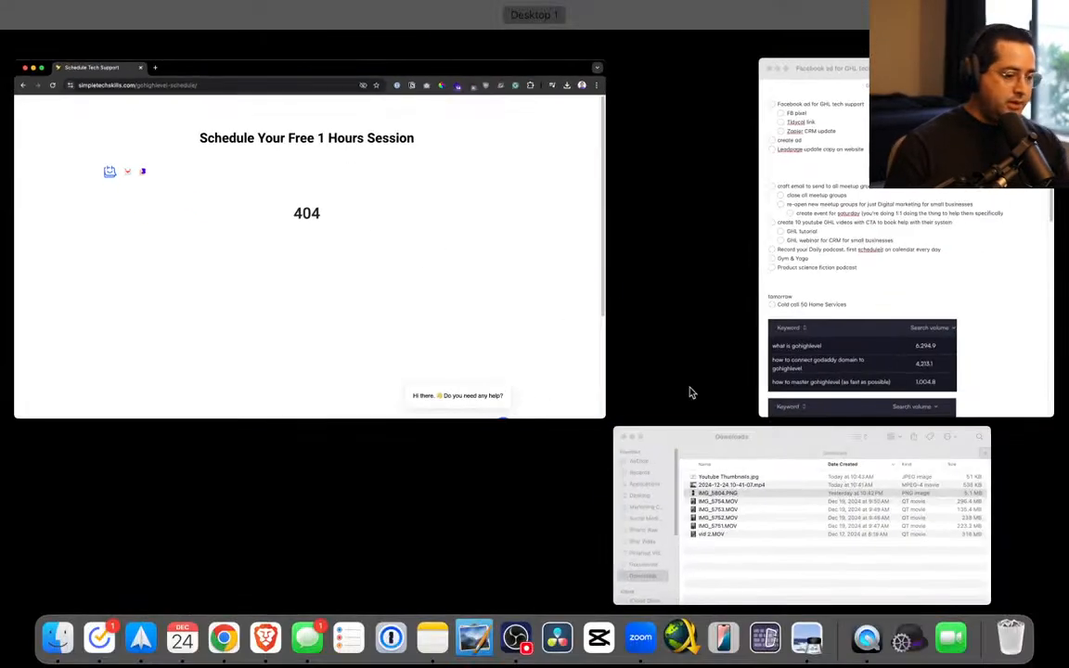
pyautogui.hotkey('ctrl', 'Up')
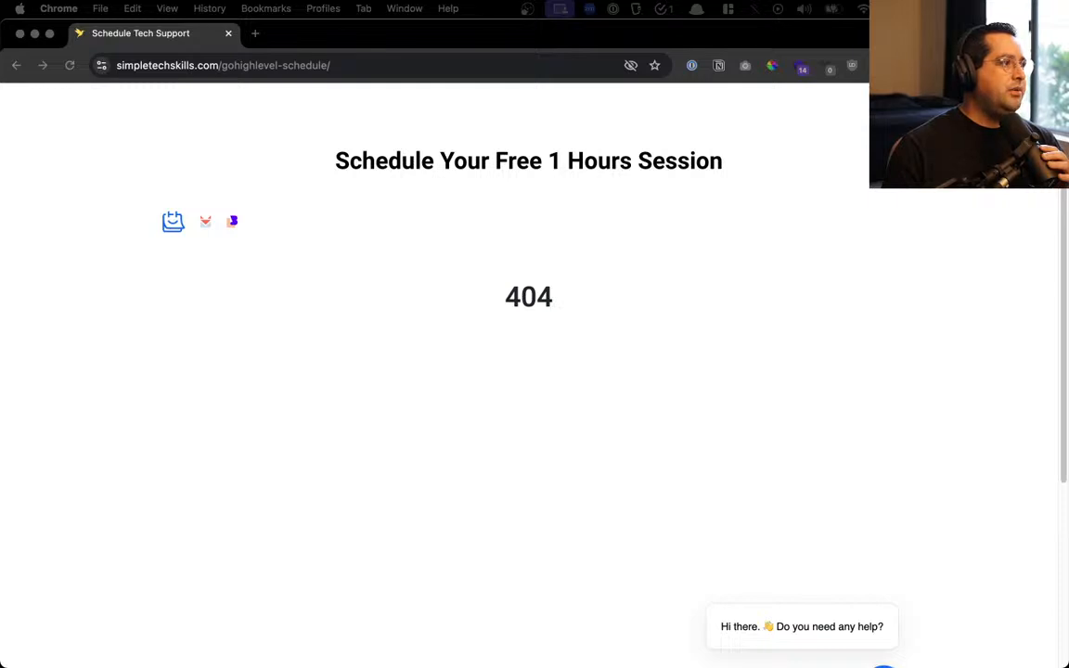
# Move the Events Manager window here, then bring the schedule page with the Event Setup Tool in front
pyautogui.moveTo(594, 667); pyautogui.dragTo(377, 32)
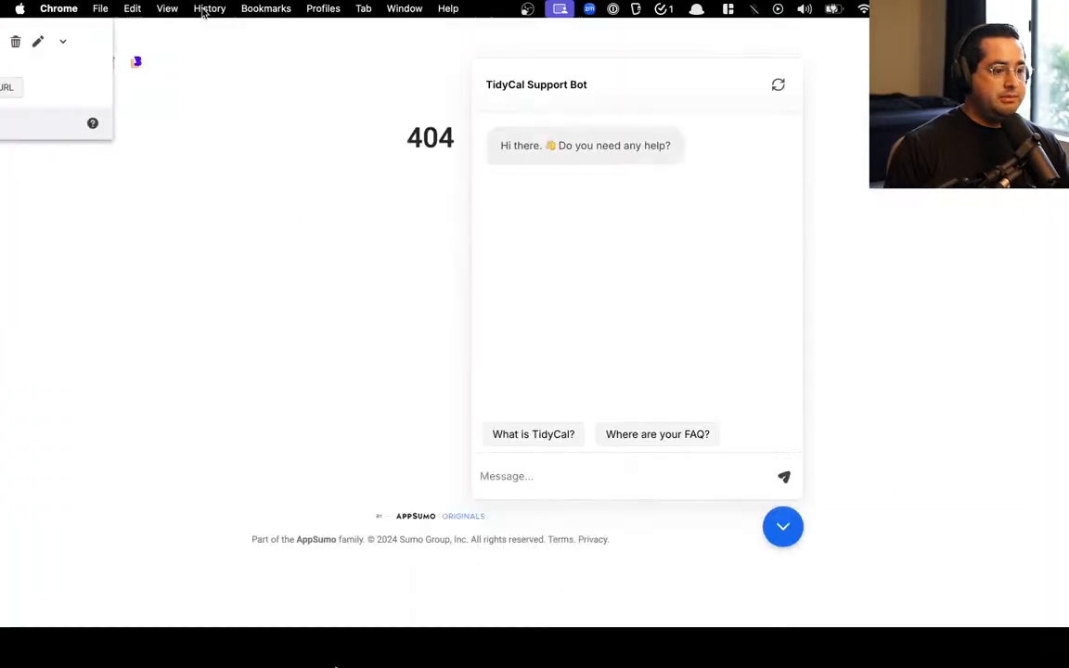
pyautogui.moveTo(205, 14); pyautogui.dragTo(626, 41)
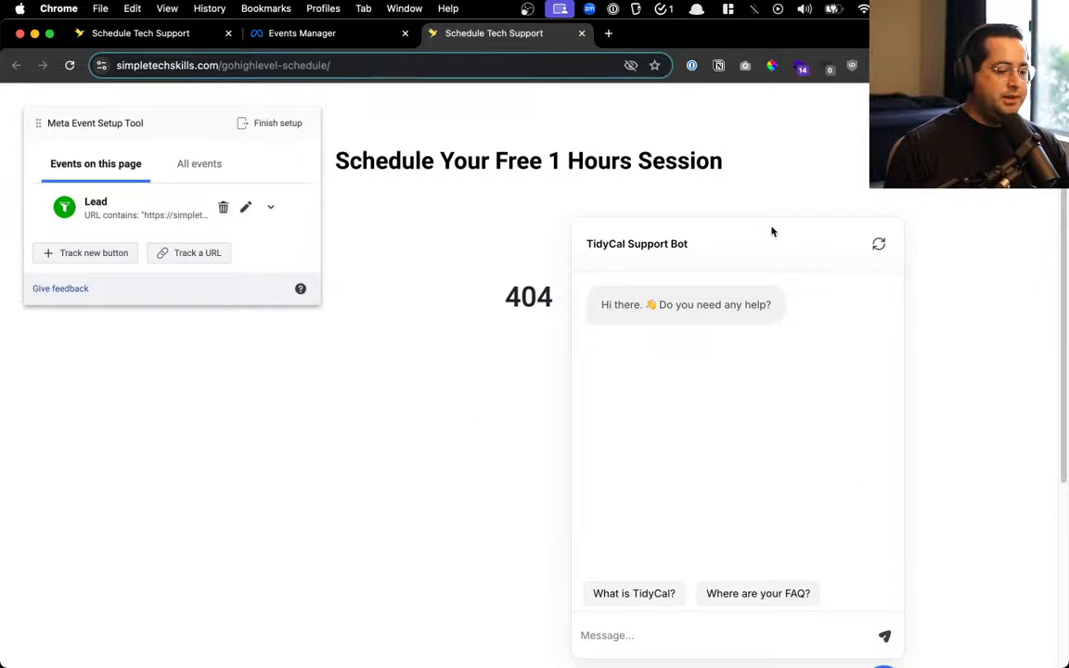
# Close the TidyCal chat bubble and review the Lead event's URL-contains rule, cancelling without changes
pyautogui.scroll(-3, 916, 590)
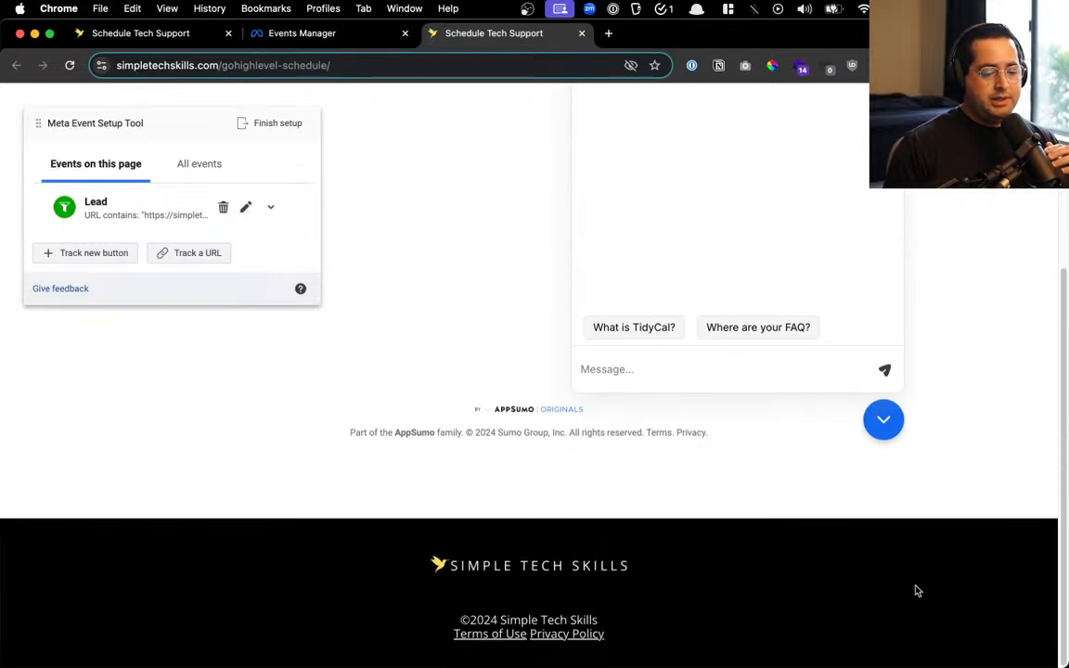
pyautogui.click(882, 421)
pyautogui.scroll(3, 413, 491)
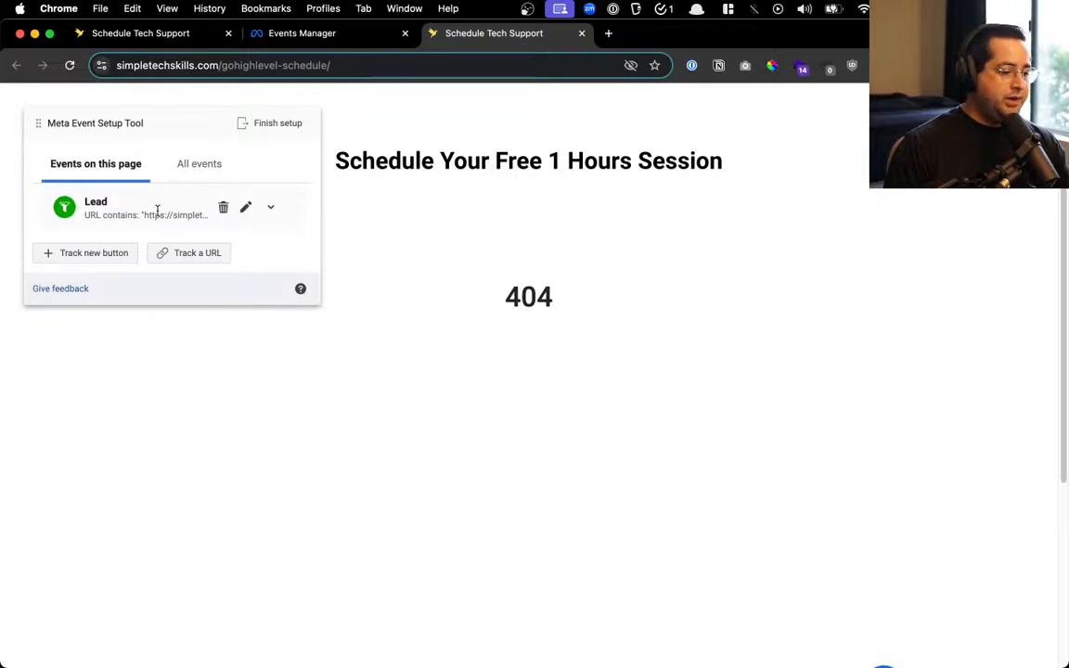
pyautogui.click(245, 207)
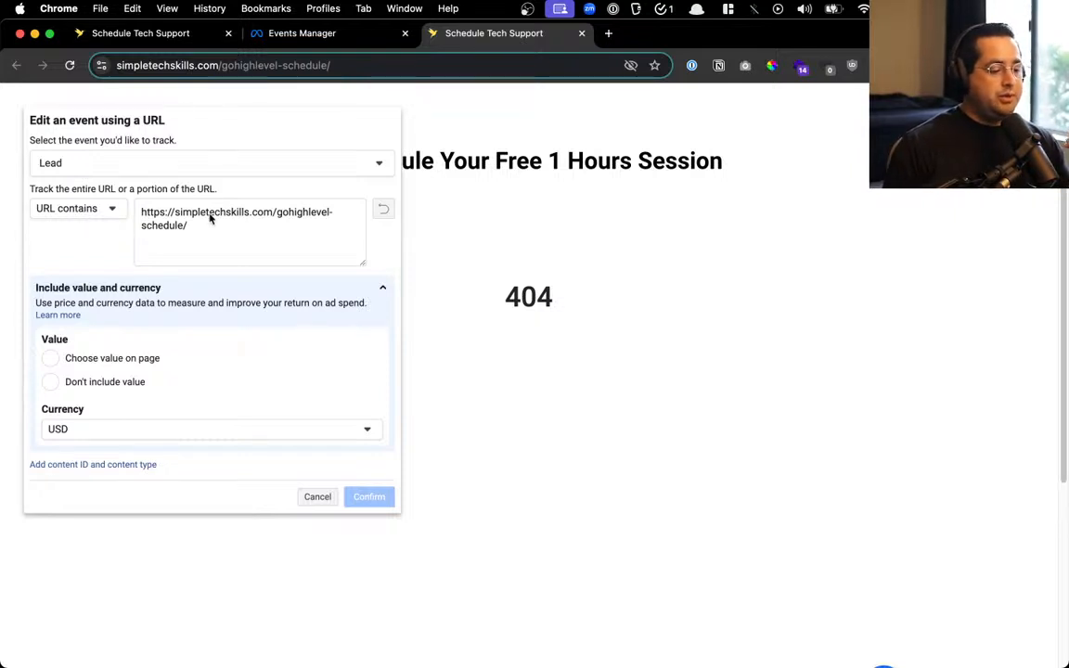
pyautogui.click(315, 497)
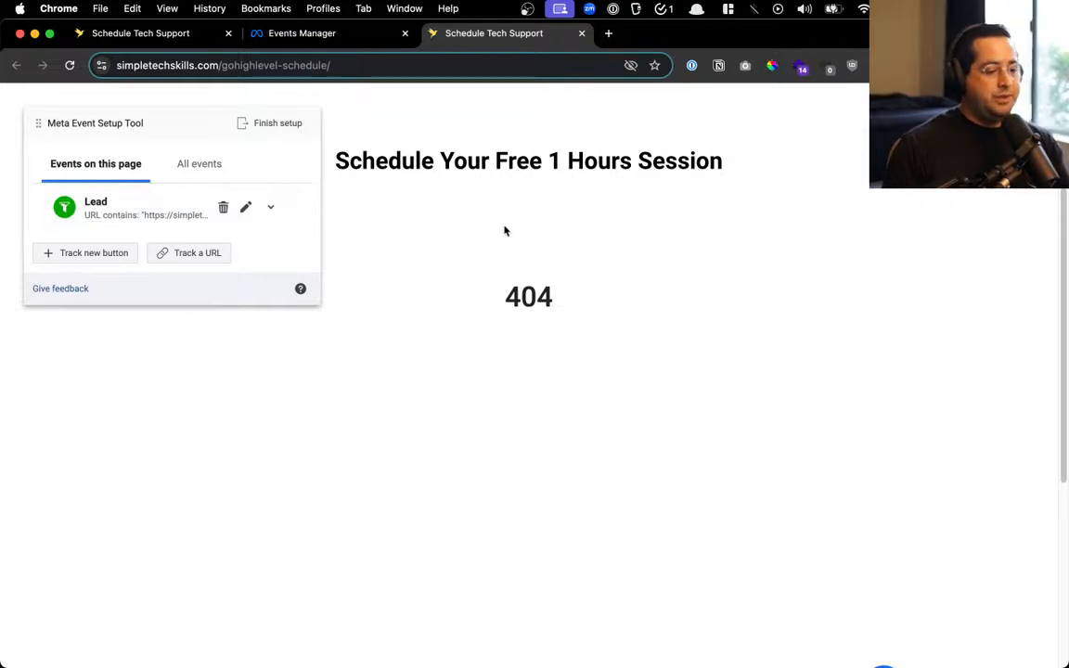
# Close the extra Schedule Tech Support tab and open the schedule page from Events Manager's Test events
pyautogui.click(582, 34)
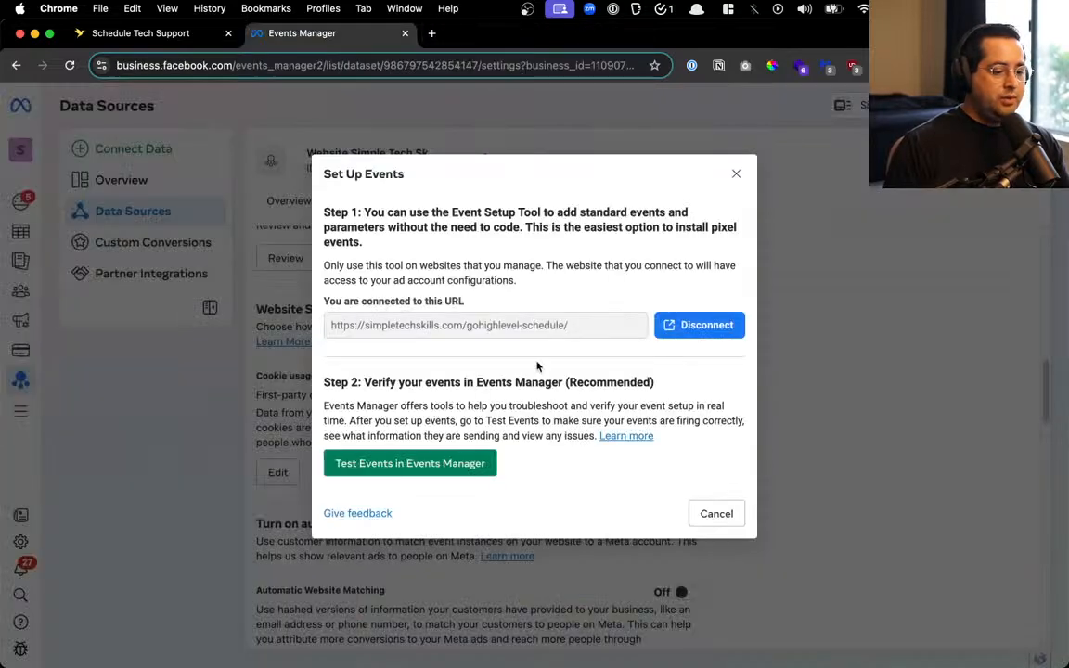
pyautogui.click(459, 467)
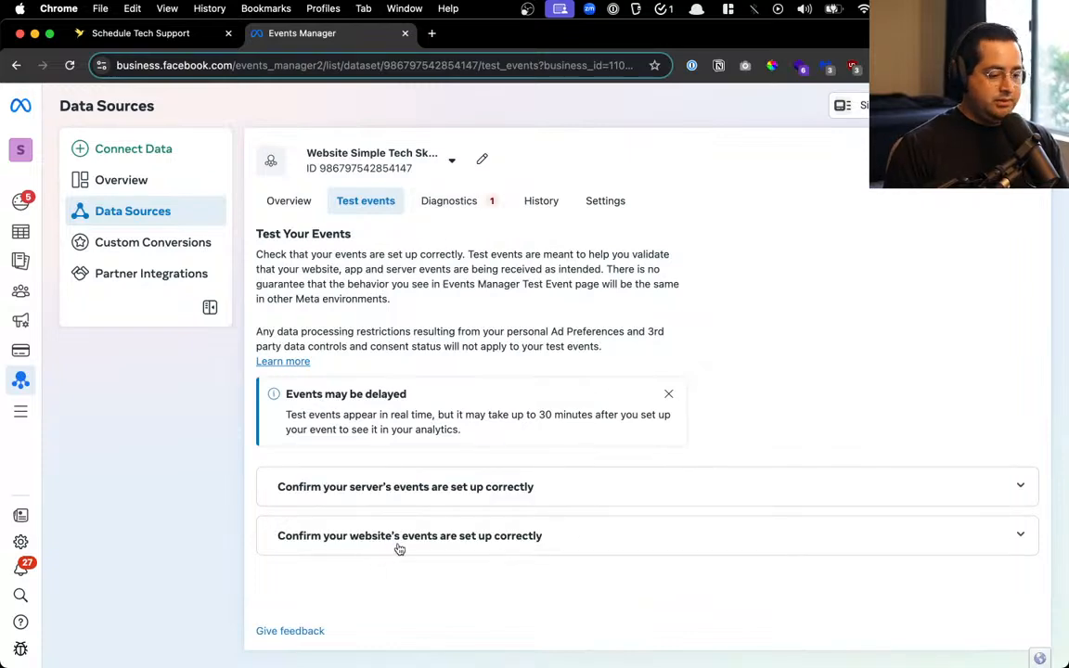
pyautogui.click(399, 536)
pyautogui.scroll(-3, 425, 509)
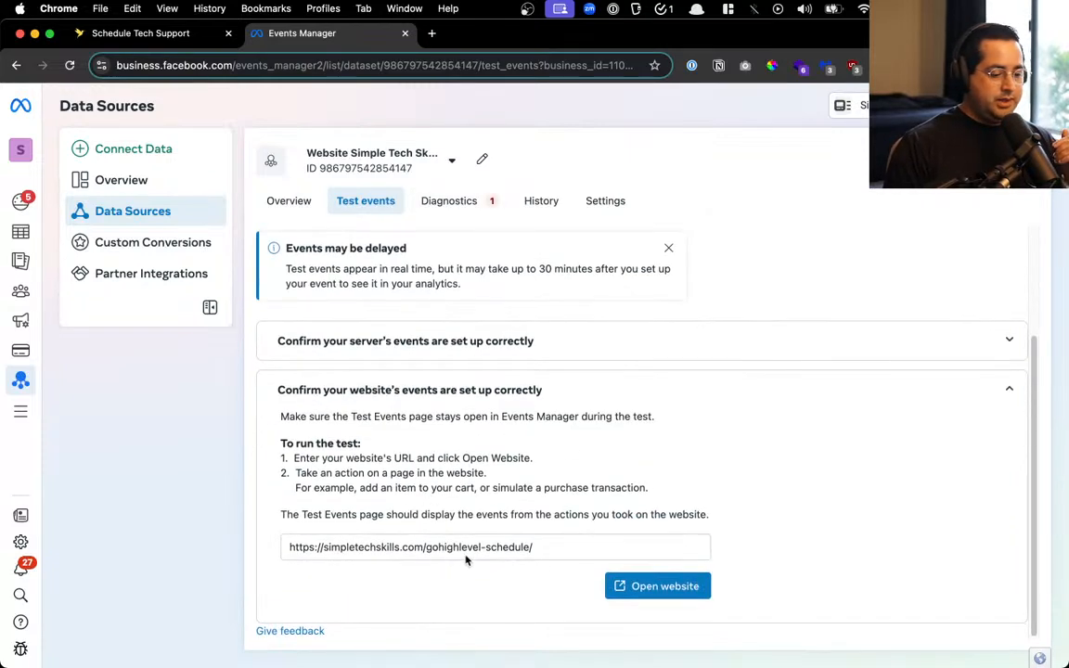
pyautogui.click(644, 586)
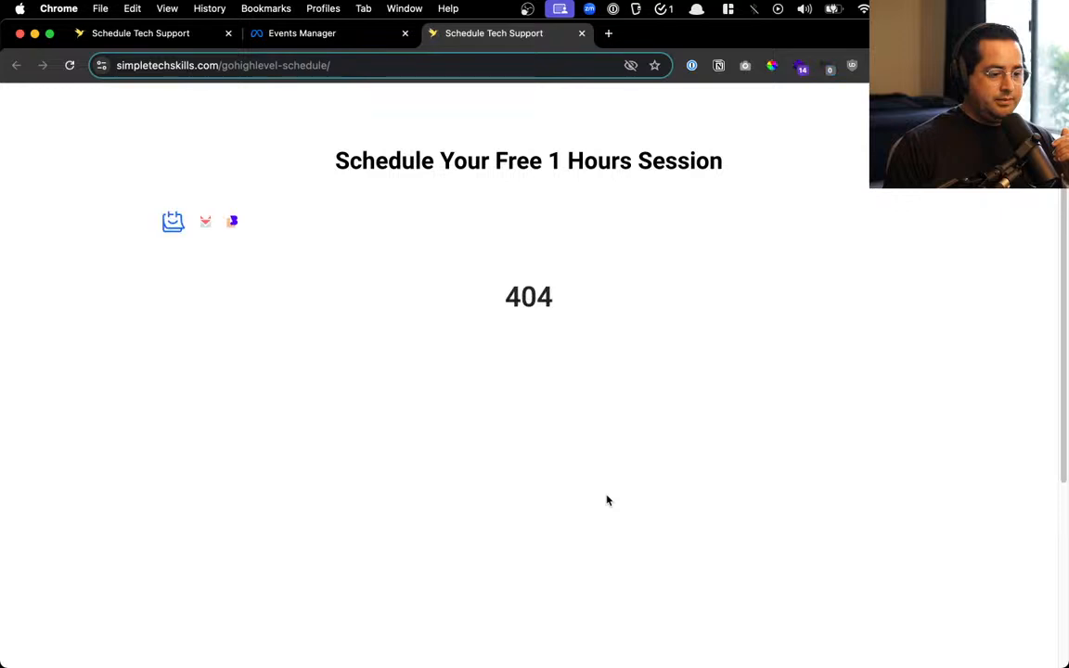
# Check the dataset's Diagnostics and the Test events website instructions against the schedule page
pyautogui.click(287, 35)
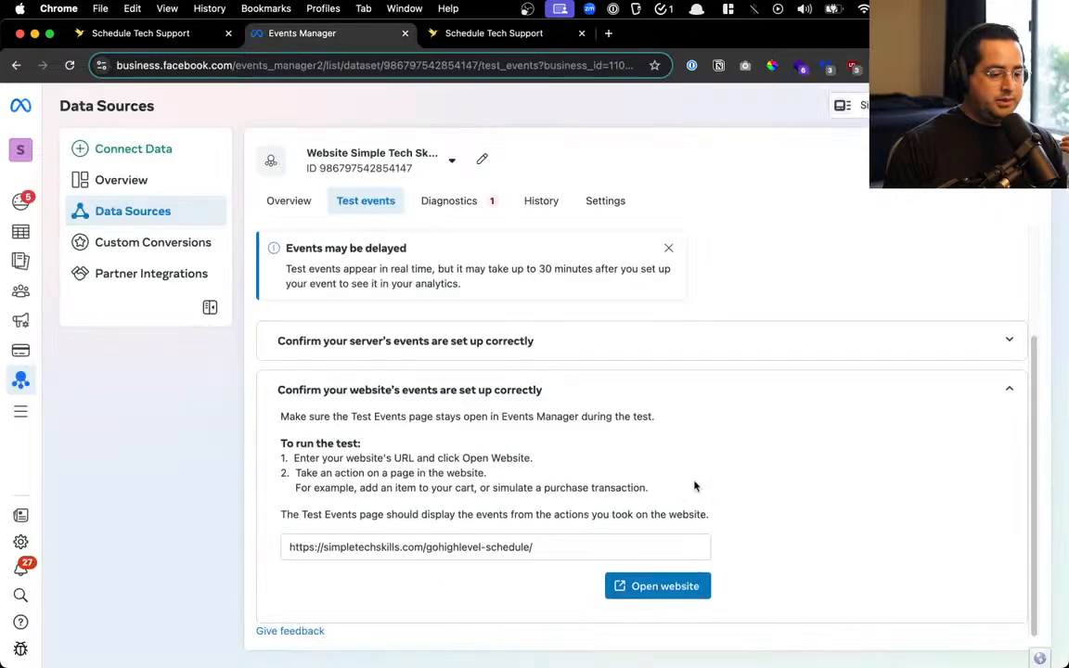
pyautogui.click(484, 203)
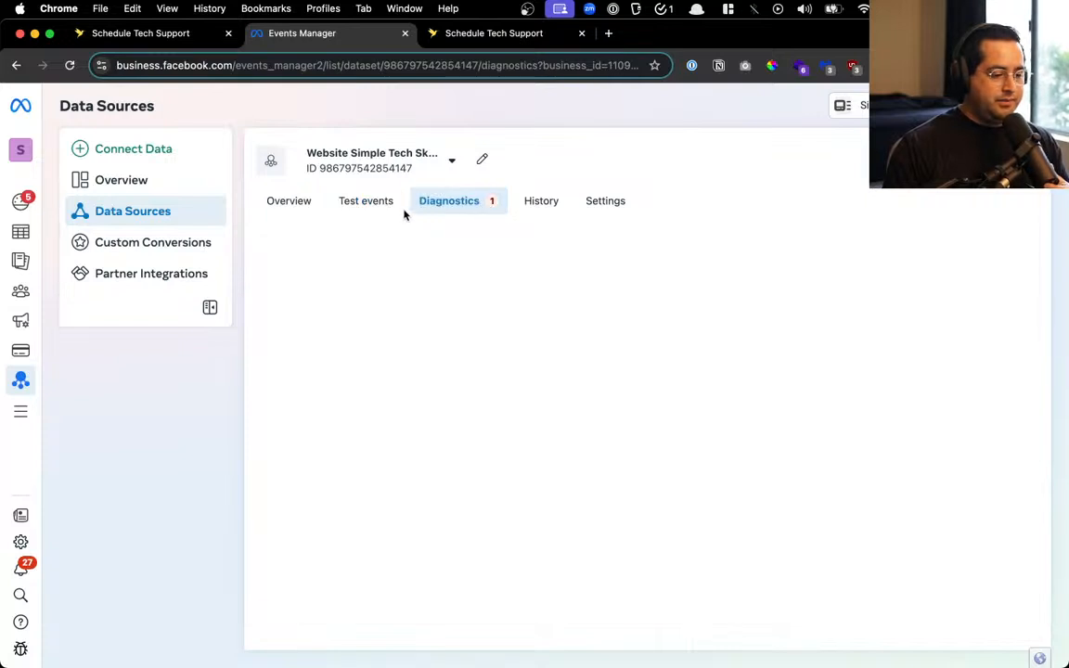
pyautogui.click(369, 201)
pyautogui.click(419, 534)
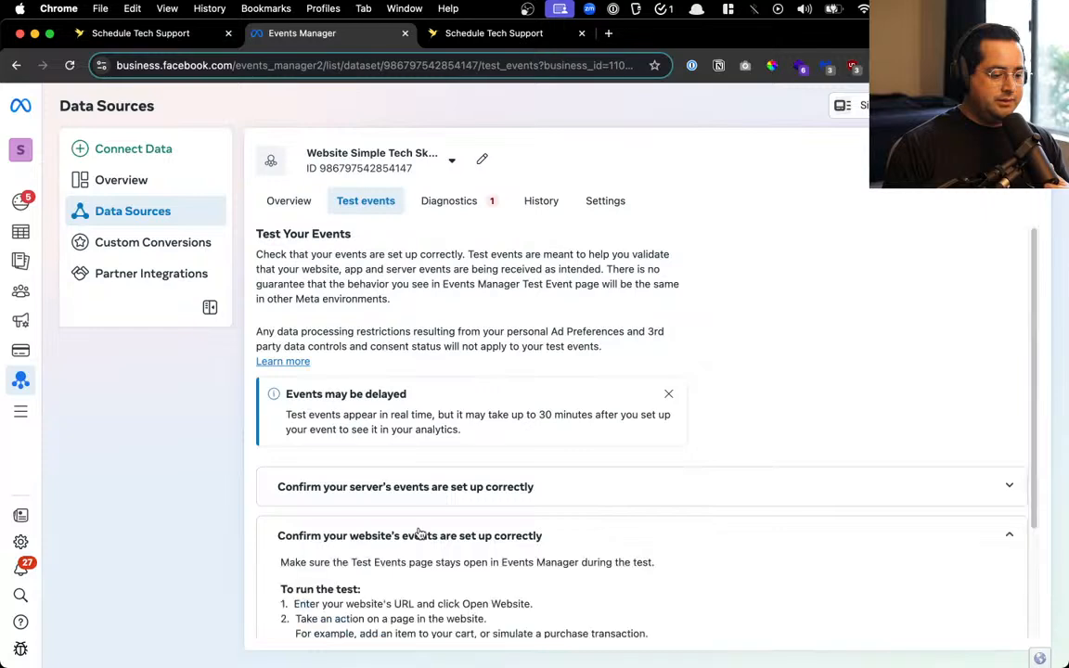
pyautogui.scroll(-3, 420, 536)
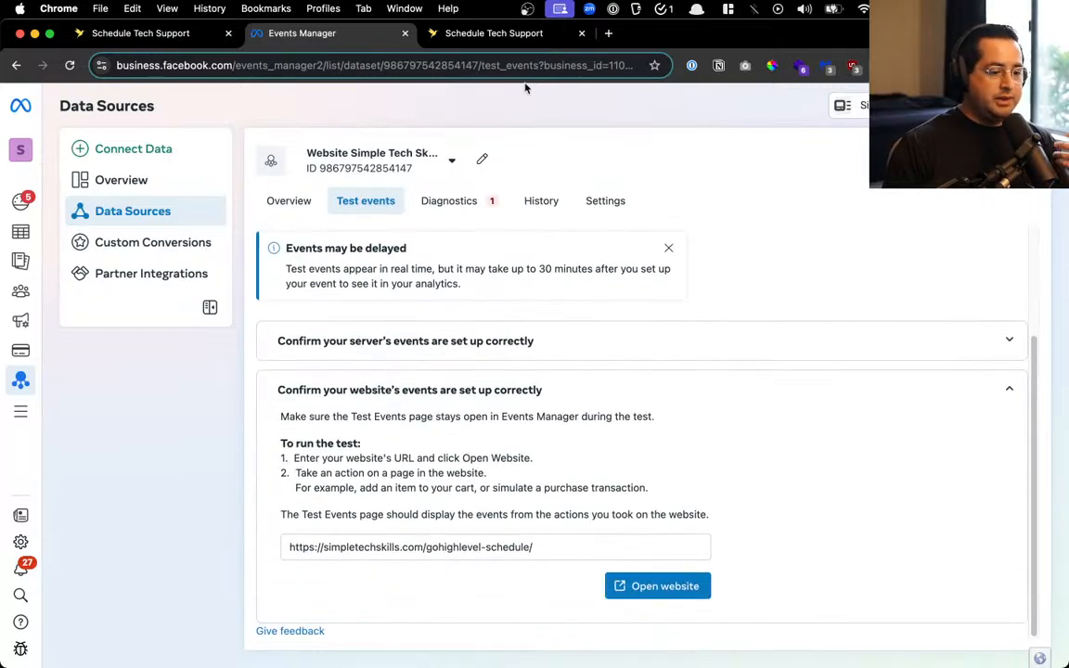
pyautogui.click(525, 34)
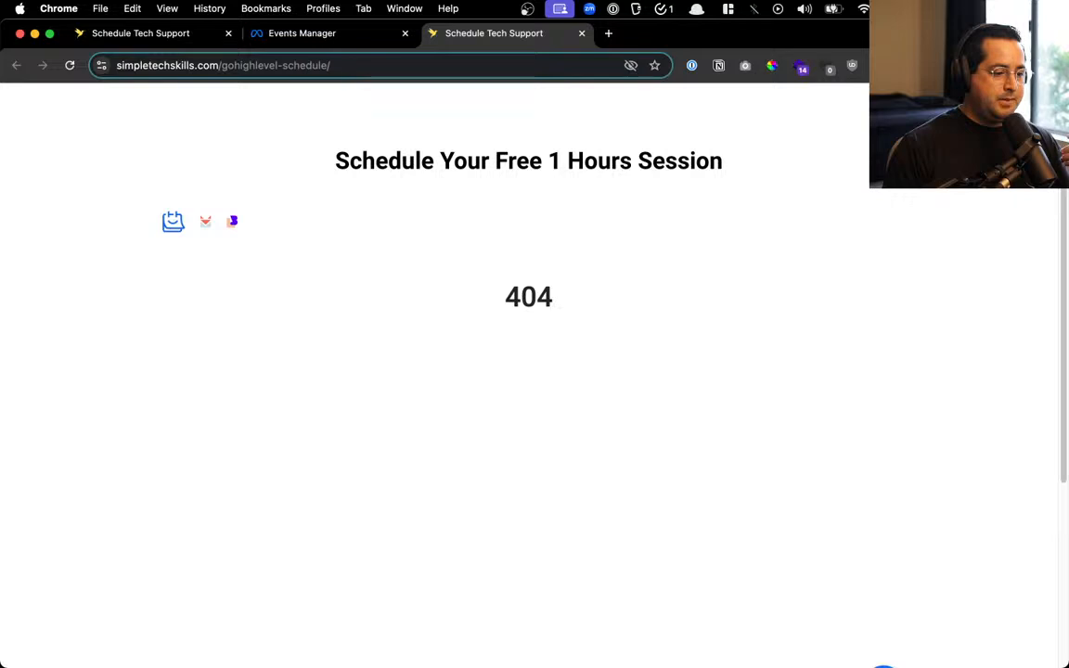
pyautogui.click(274, 32)
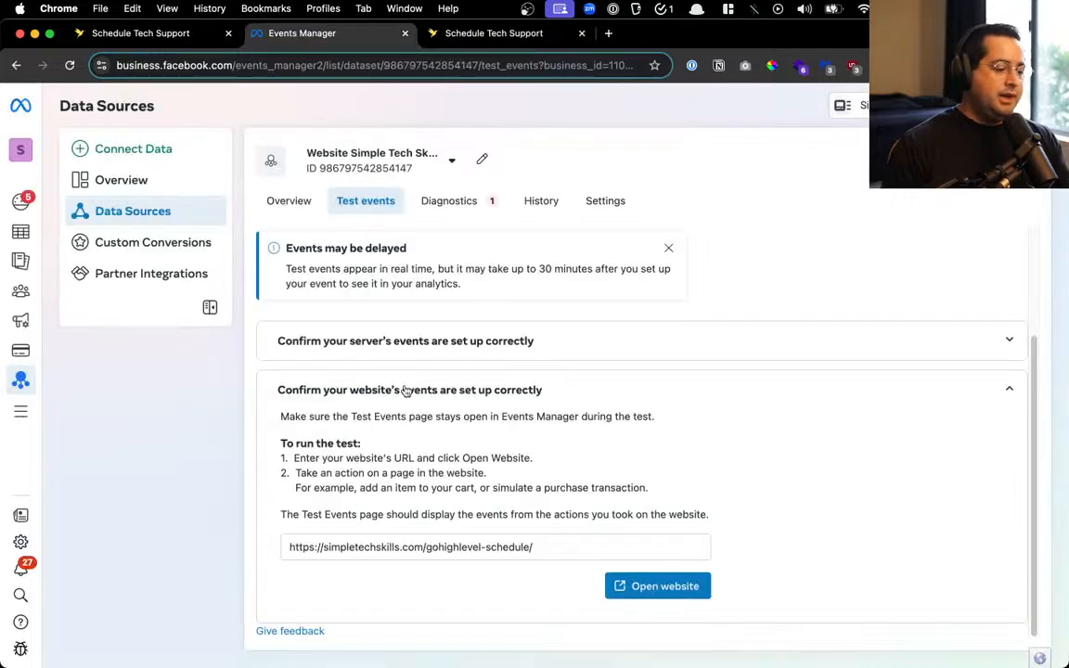
pyautogui.click(475, 34)
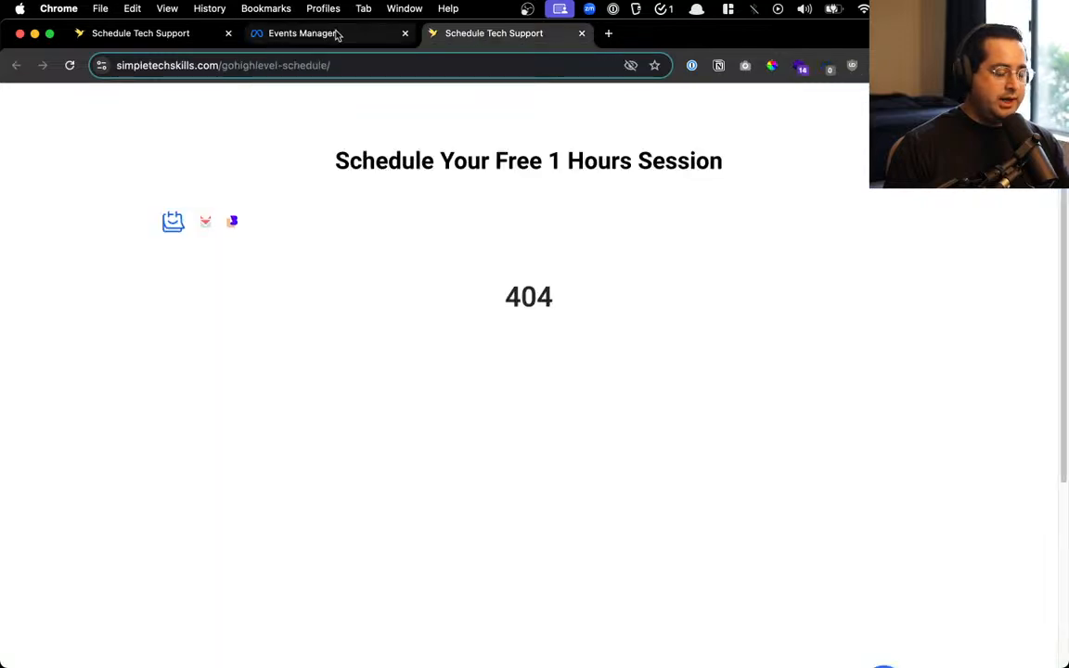
# Tick off the 'FB pixel' task in the Notes to-do list and return to the browser
pyautogui.hotkey('ctrl', 'Up')
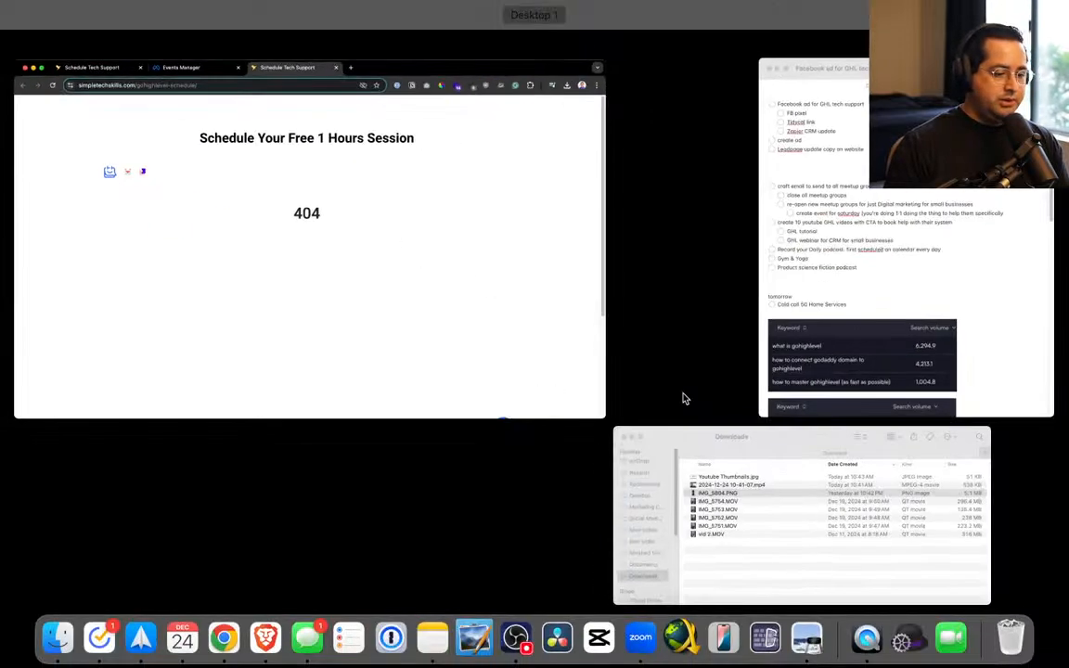
pyautogui.click(822, 251)
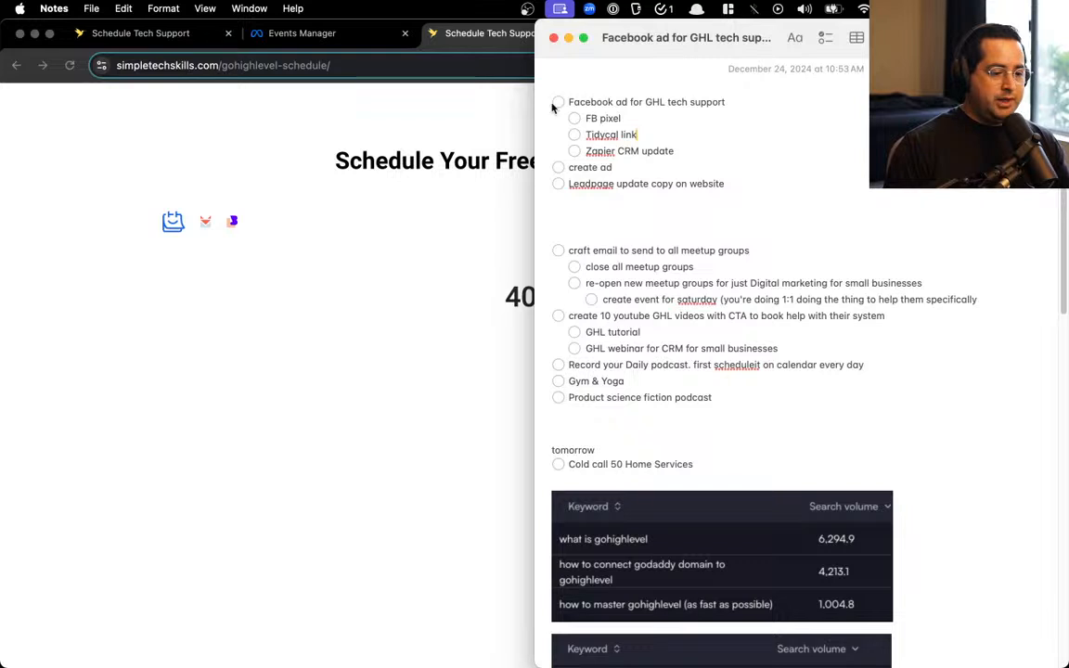
pyautogui.click(574, 118)
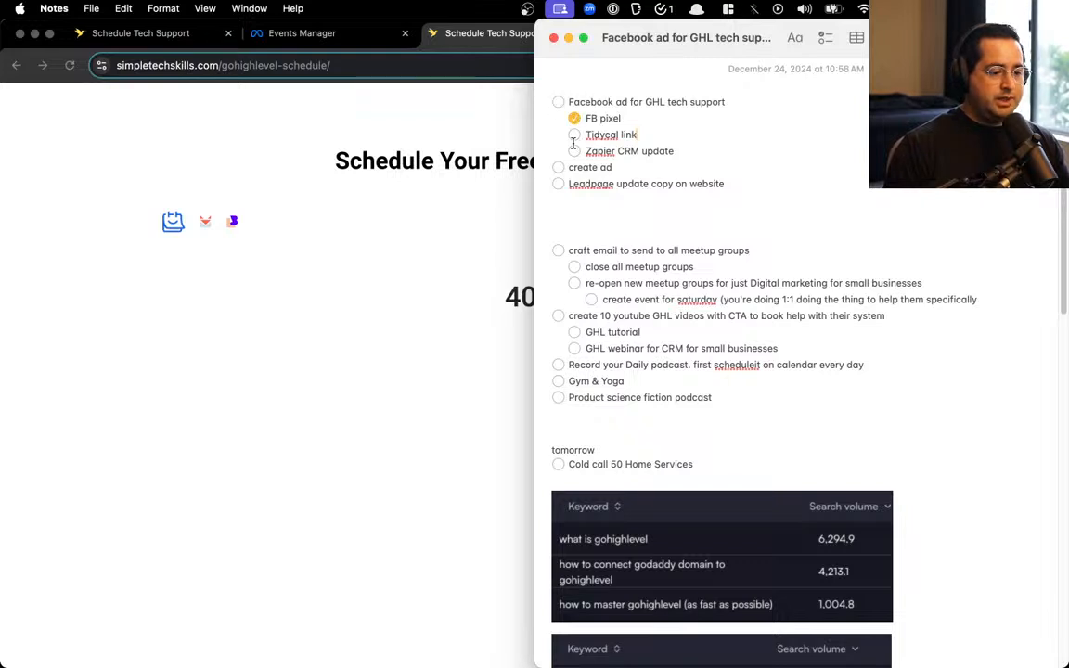
pyautogui.click(445, 266)
# Go to the TidyCal booking types dashboard on tidycal.com and clone the 6-Figure+ System Demo booking type
pyautogui.press('cmd+t')
pyautogui.write('tidy')
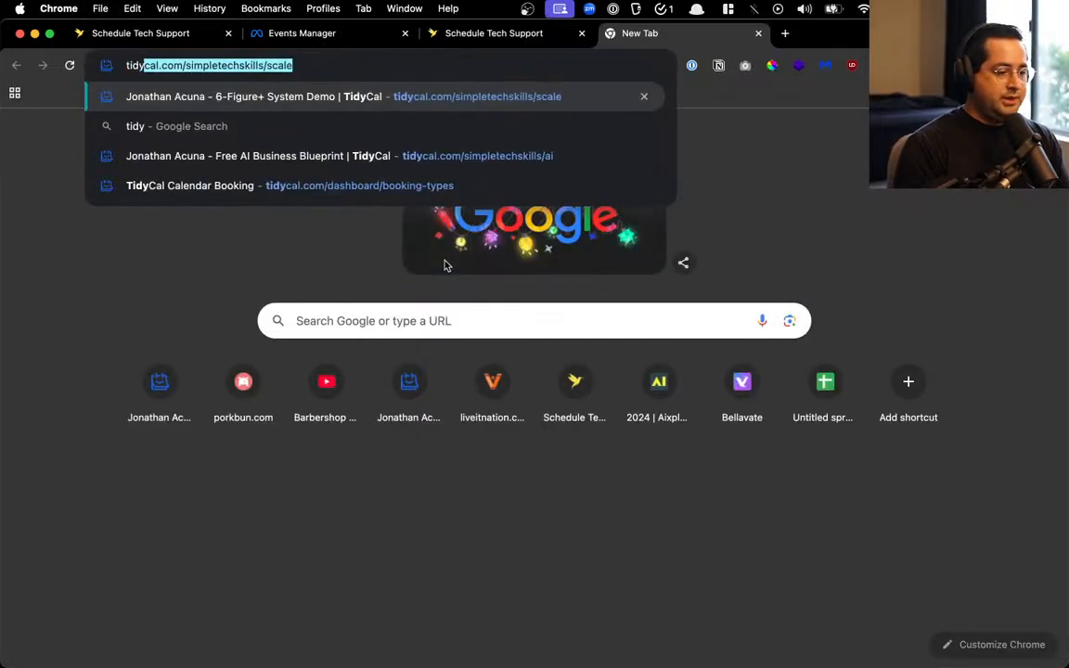
pyautogui.press('Return')
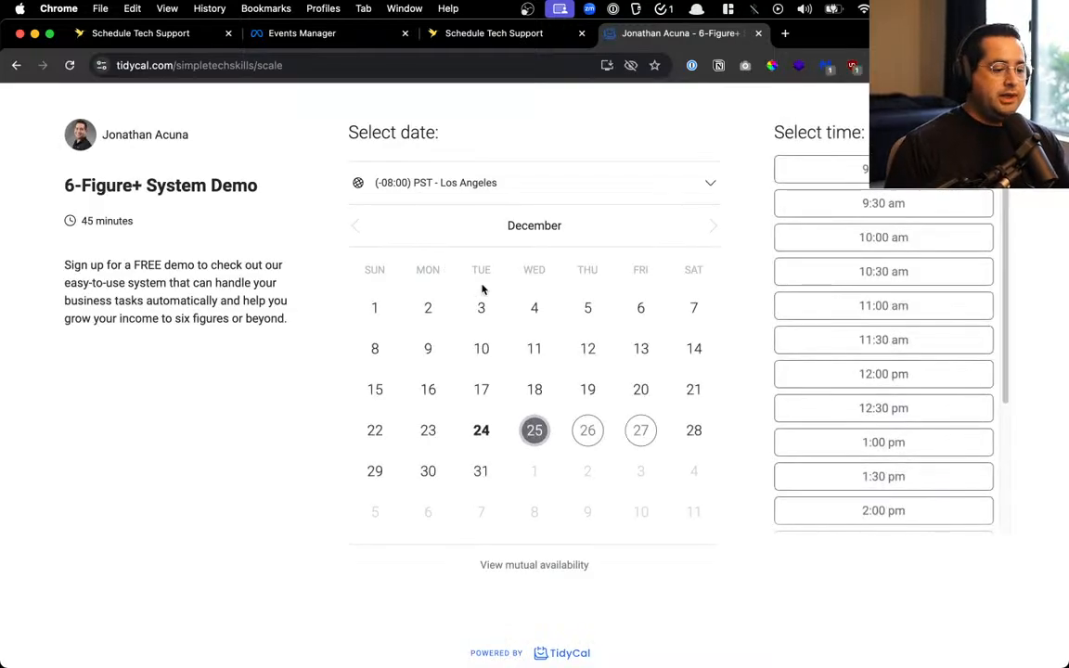
pyautogui.press('cmd+l')
pyautogui.write('tidy')
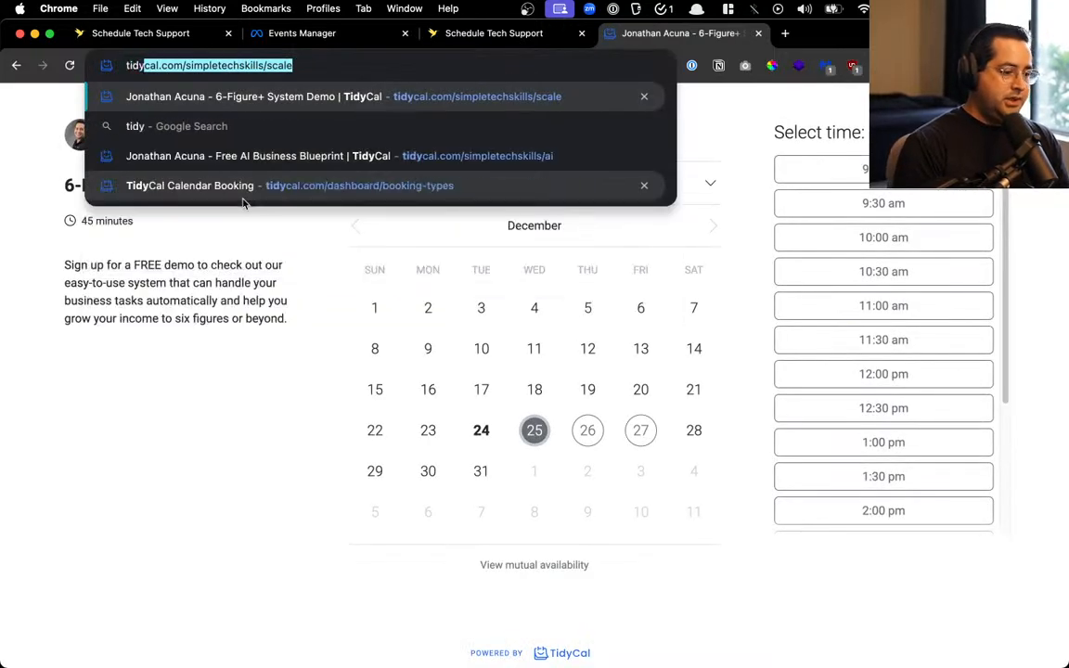
pyautogui.write('cal.com/')
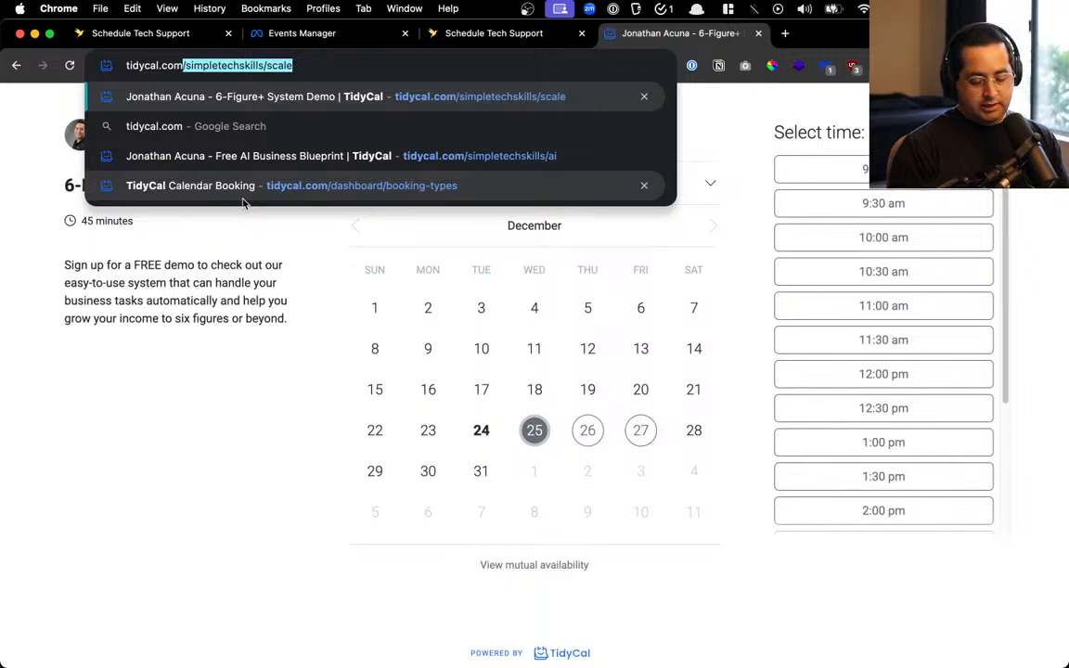
pyautogui.click(243, 200)
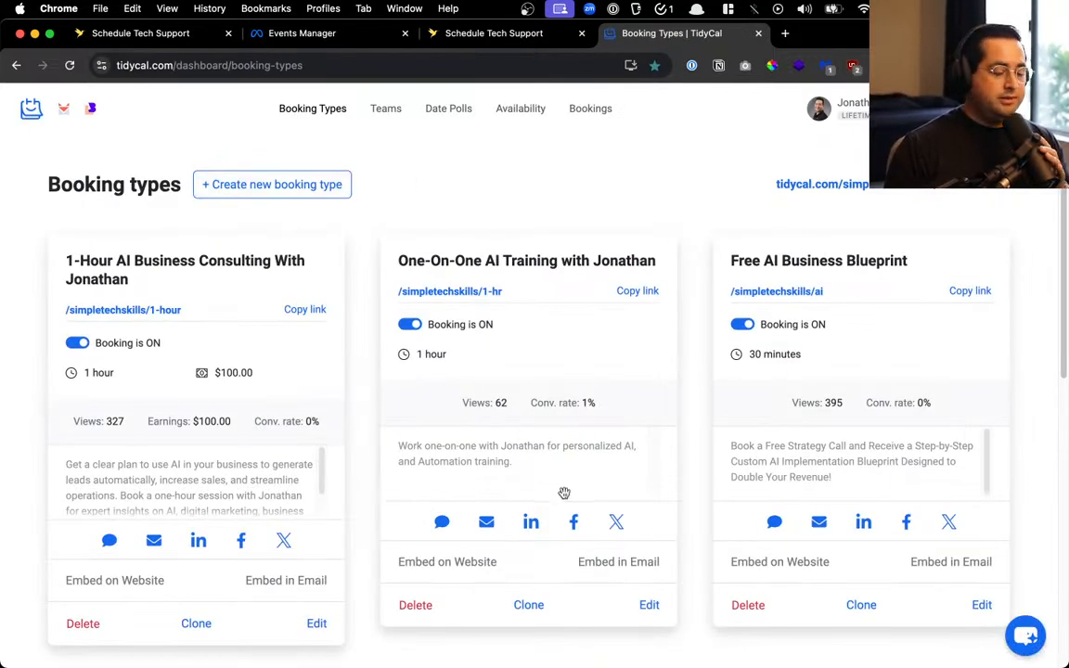
pyautogui.scroll(-5, 560, 432)
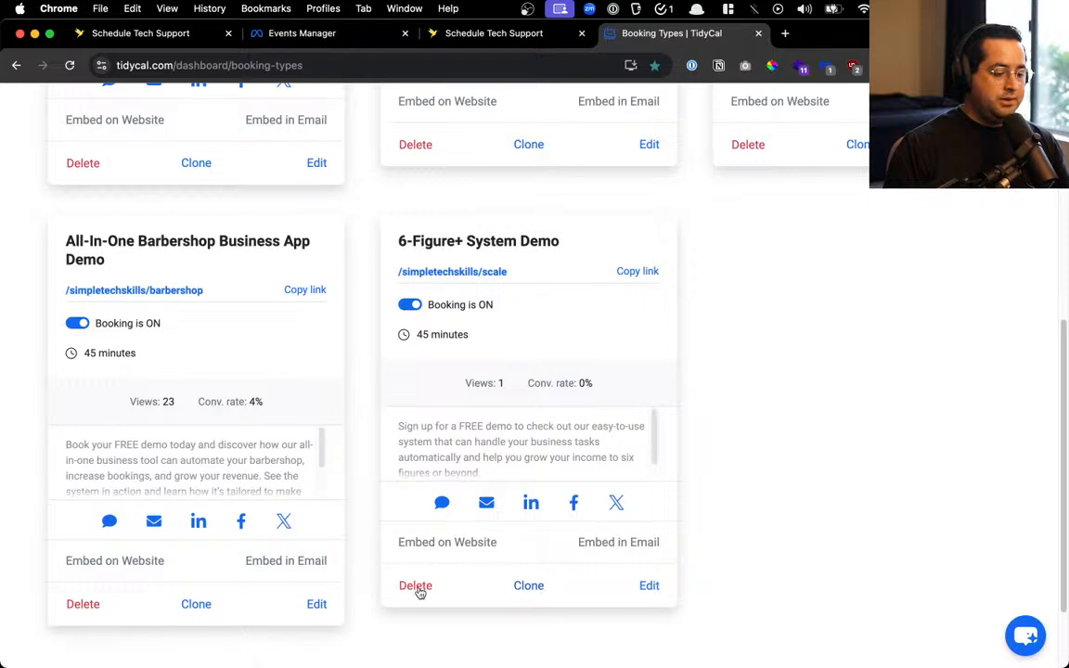
pyautogui.click(531, 594)
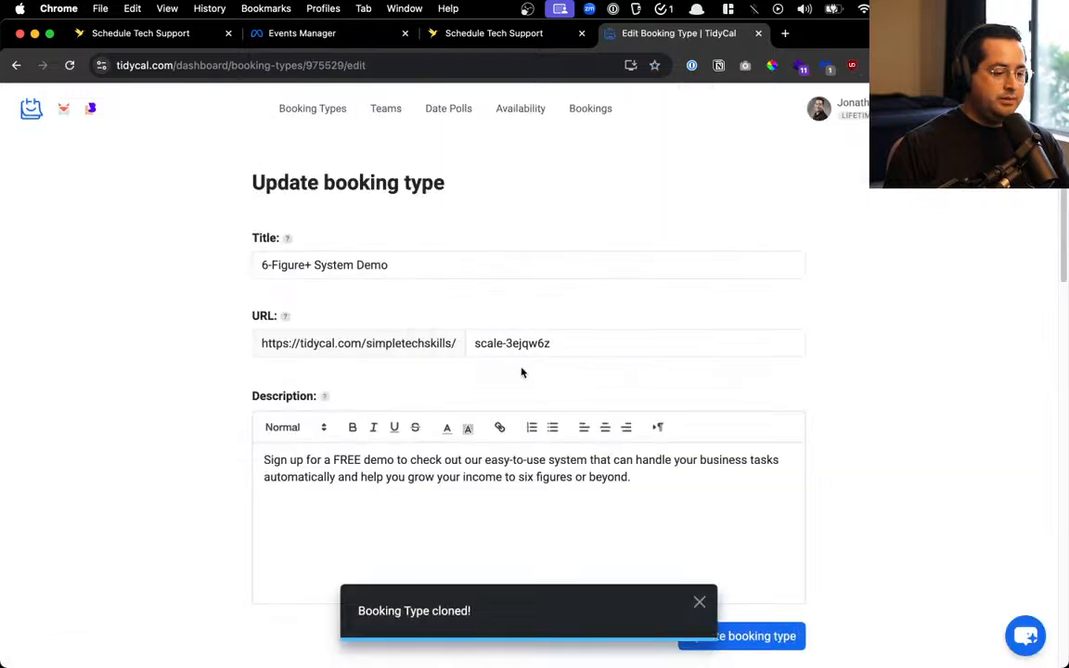
# Retitle the cloned booking type 'GoHighLevel Tech Support' and start a new URL slug with 'g'
pyautogui.click(461, 260)
pyautogui.press('super+a')
pyautogui.write('Go')
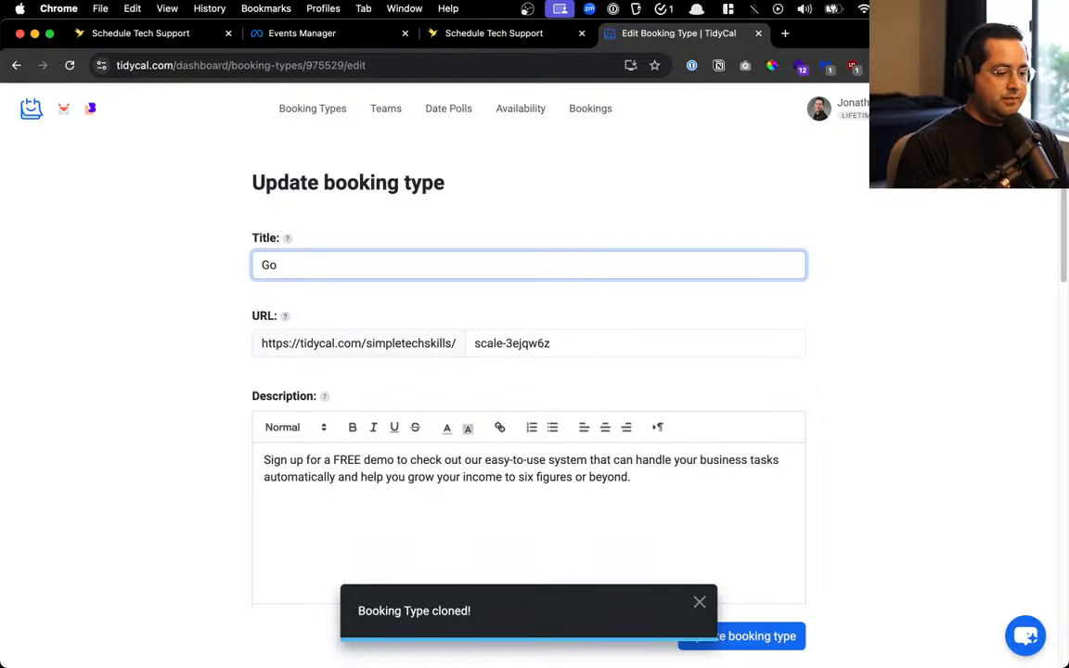
pyautogui.write('HighLevel T')
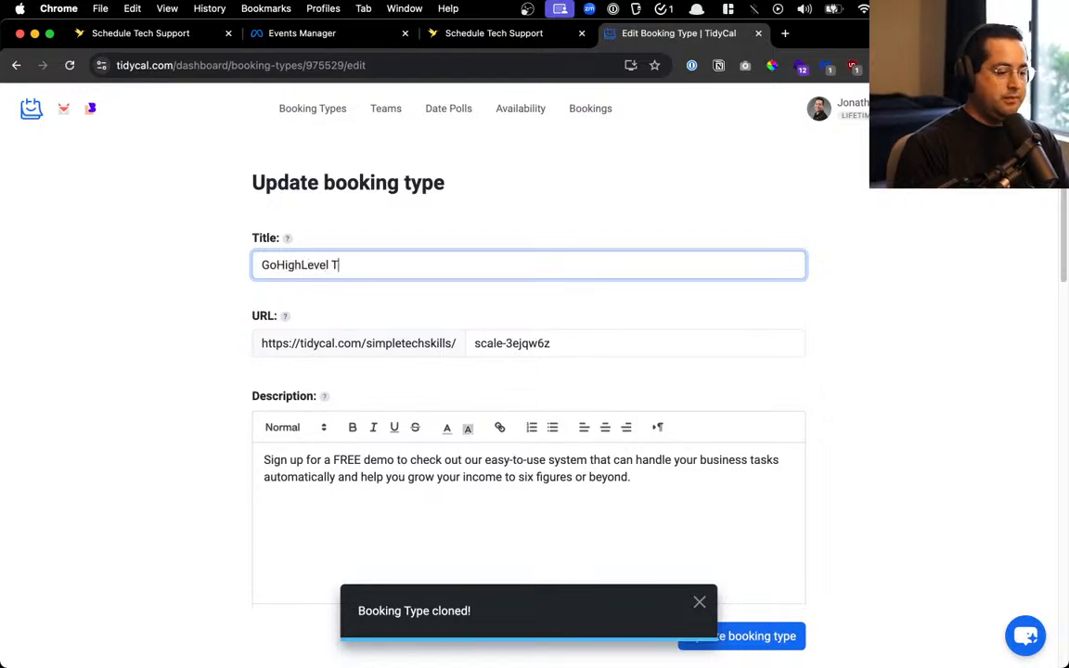
pyautogui.write('ech Support')
pyautogui.press('Tab')
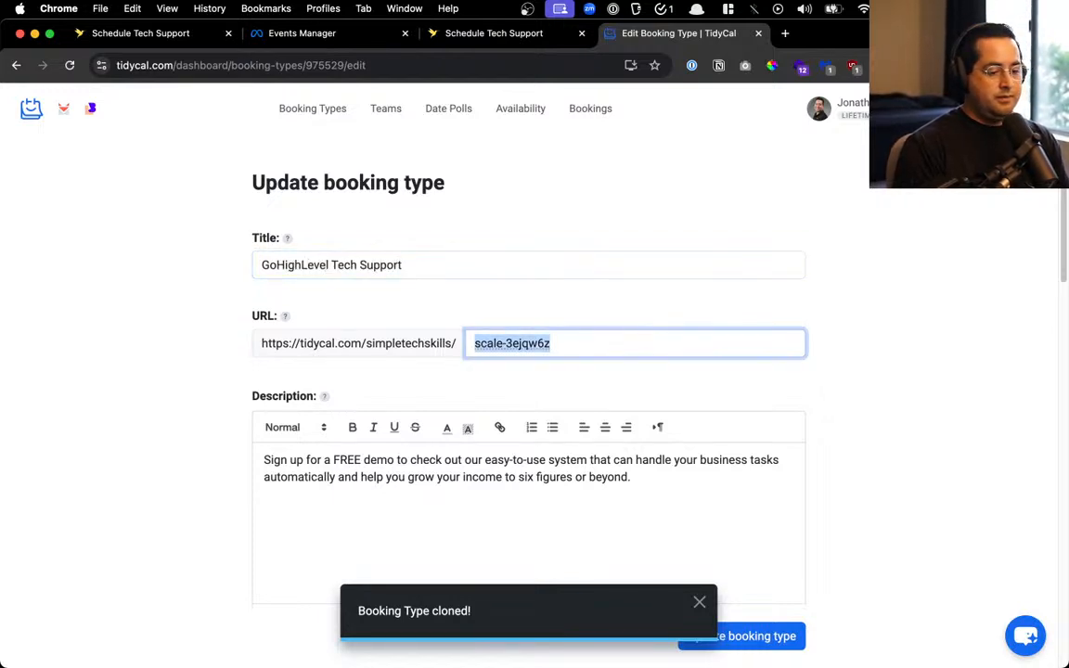
pyautogui.write('GoHighL')
pyautogui.press('BackSpace')
pyautogui.press('BackSpace')
pyautogui.press('BackSpace')
pyautogui.write('ghl')
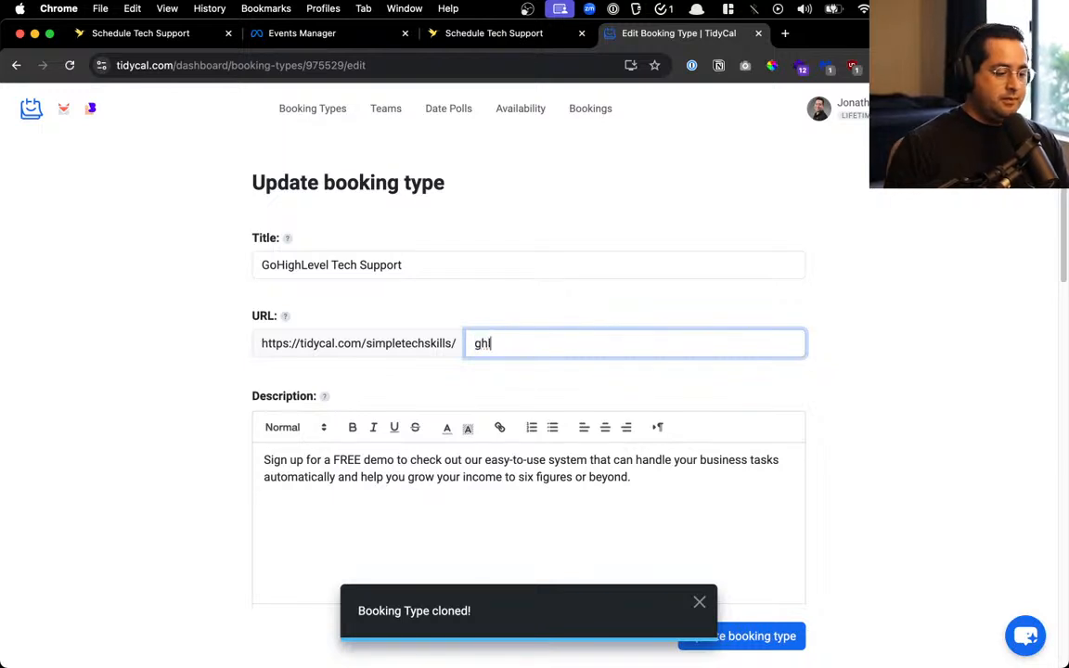
# Rewrite the description as 'Schedule a day and time to talk about your GoHighLevel challenges and goals.'
pyautogui.scroll(-5, 468, 222)
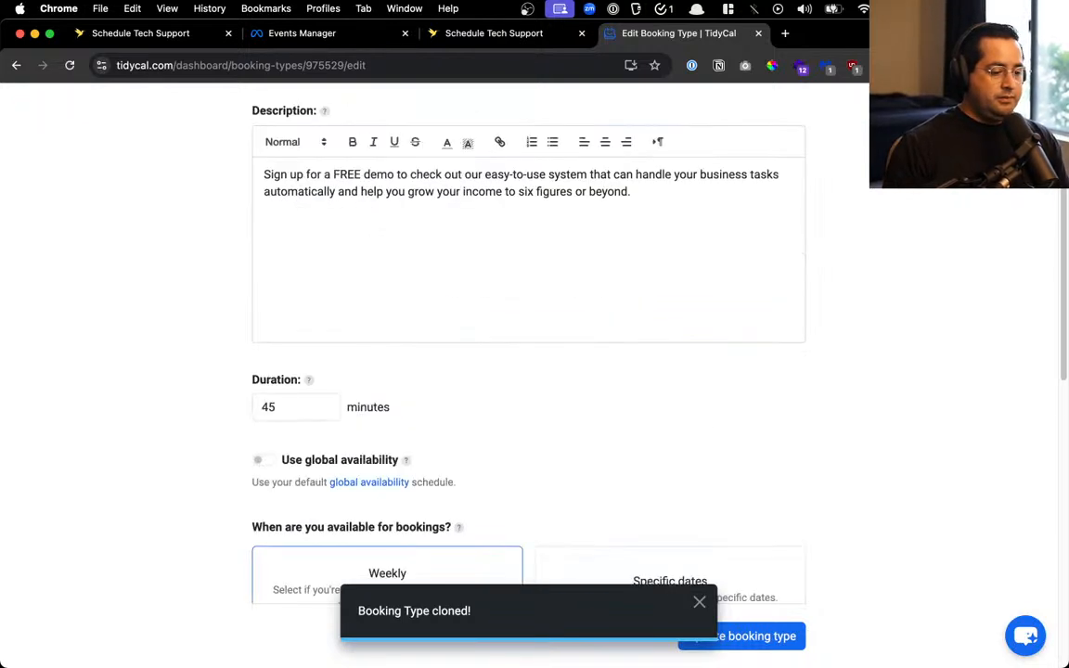
pyautogui.click(467, 222)
pyautogui.press('super+a')
pyautogui.write('Se')
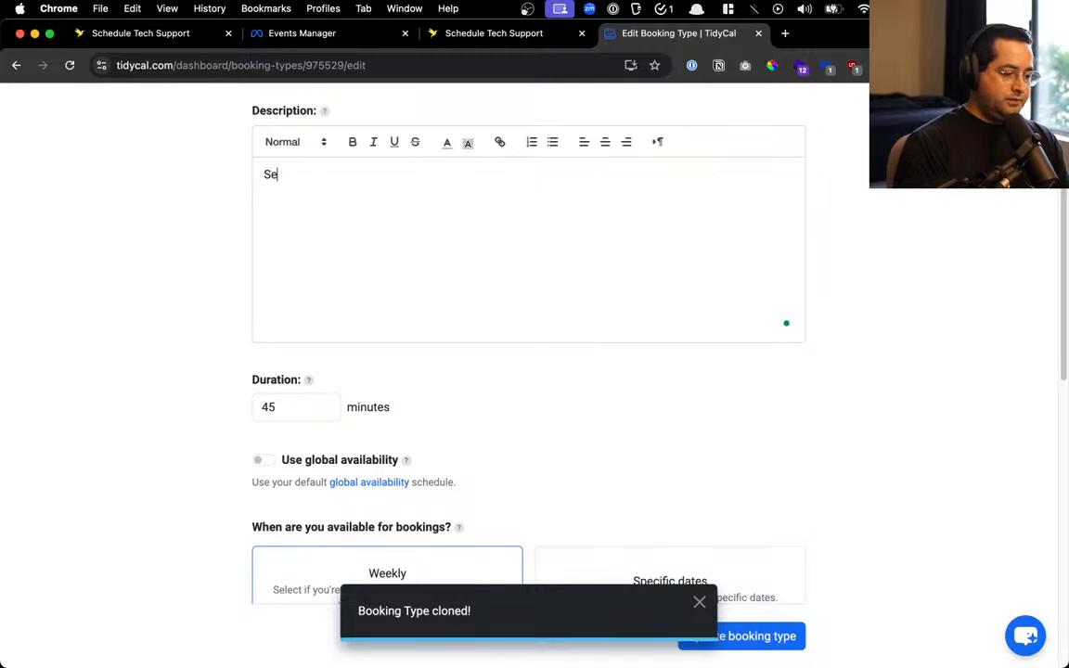
pyautogui.write('hedule')
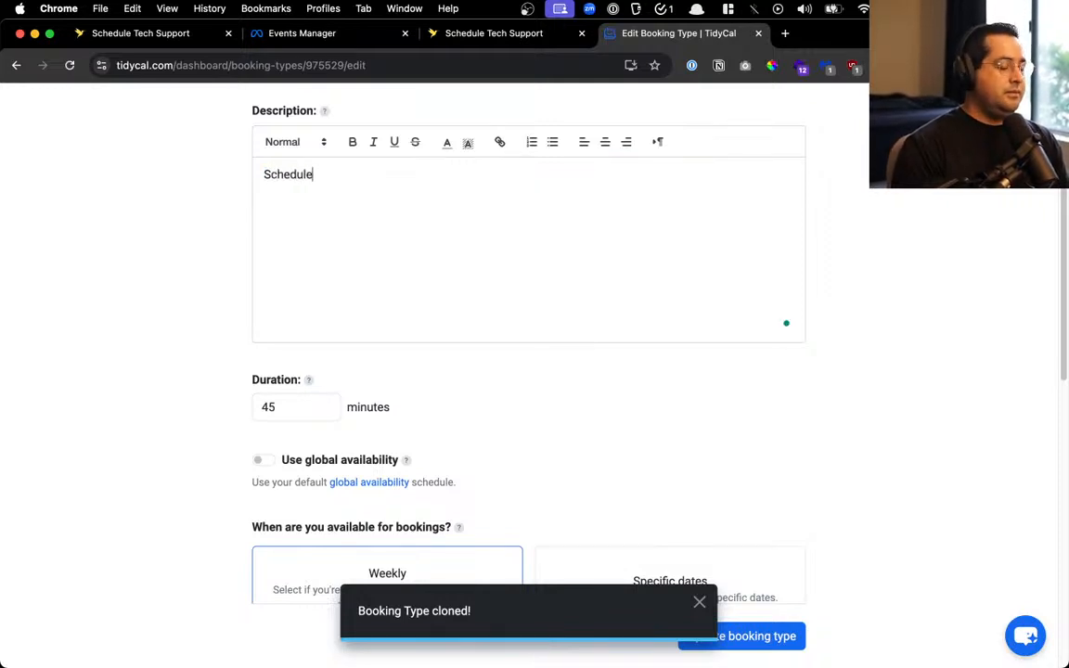
pyautogui.write(' a day an')
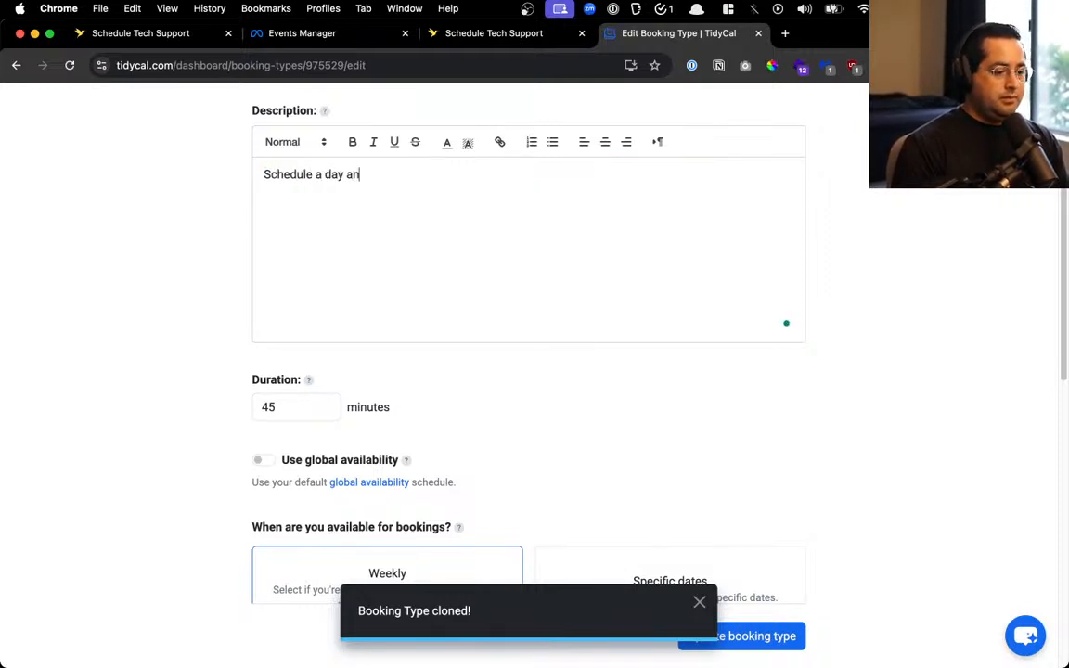
pyautogui.write('d time to tlak ab')
pyautogui.press('BackSpace')
pyautogui.press('BackSpace')
pyautogui.press('BackSpace')
pyautogui.press('BackSpace')
pyautogui.press('BackSpace')
pyautogui.press('BackSpace')
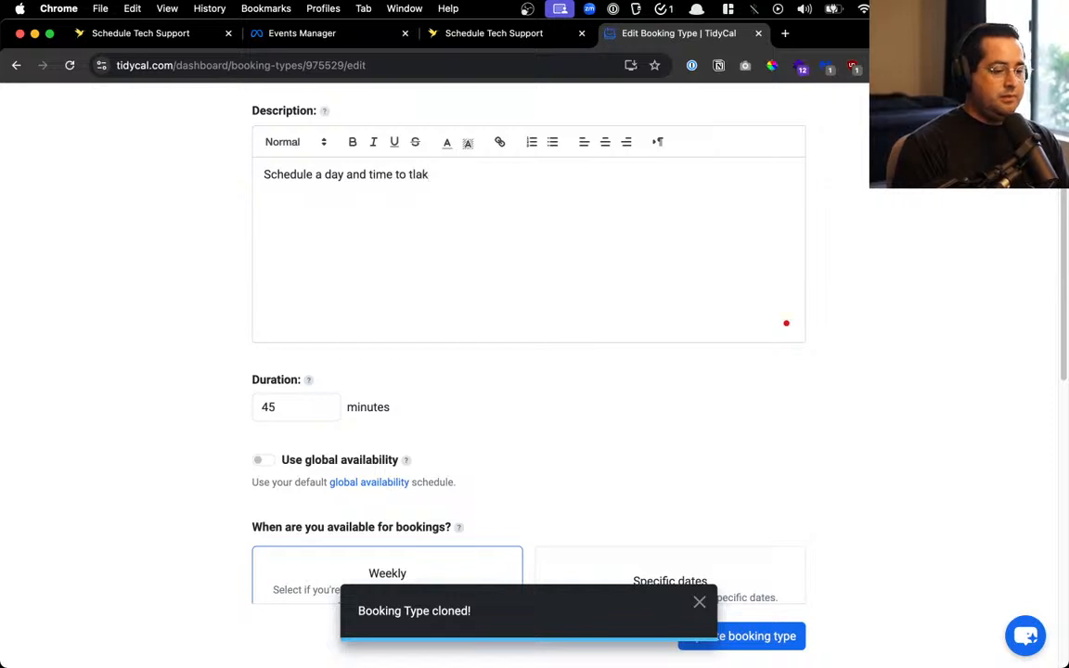
pyautogui.write('alk about y')
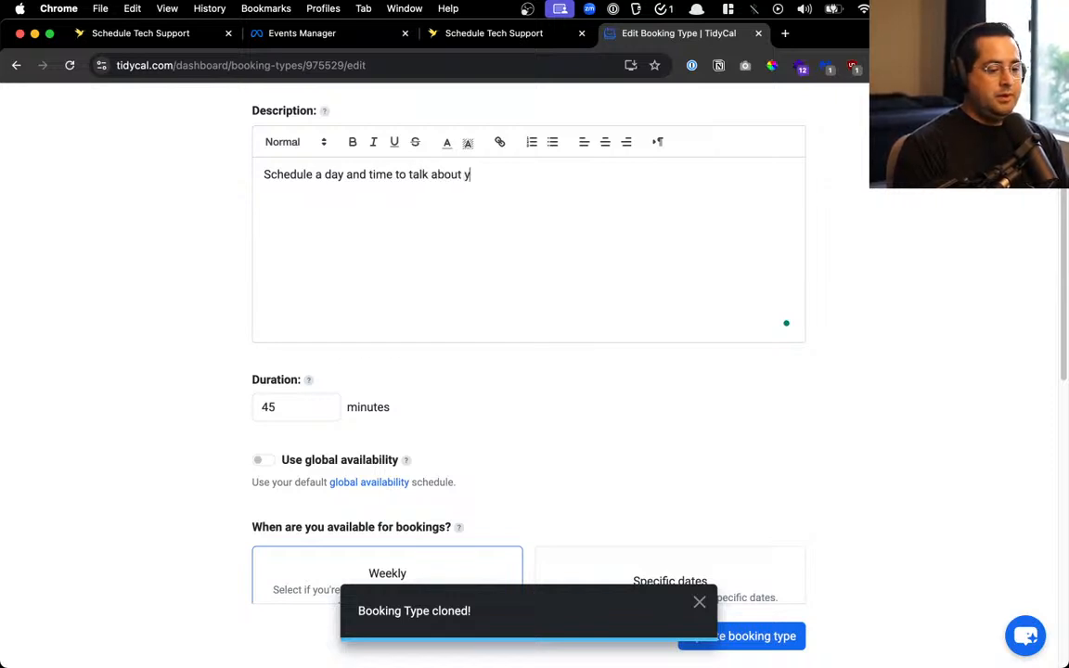
pyautogui.write('our GoHigh')
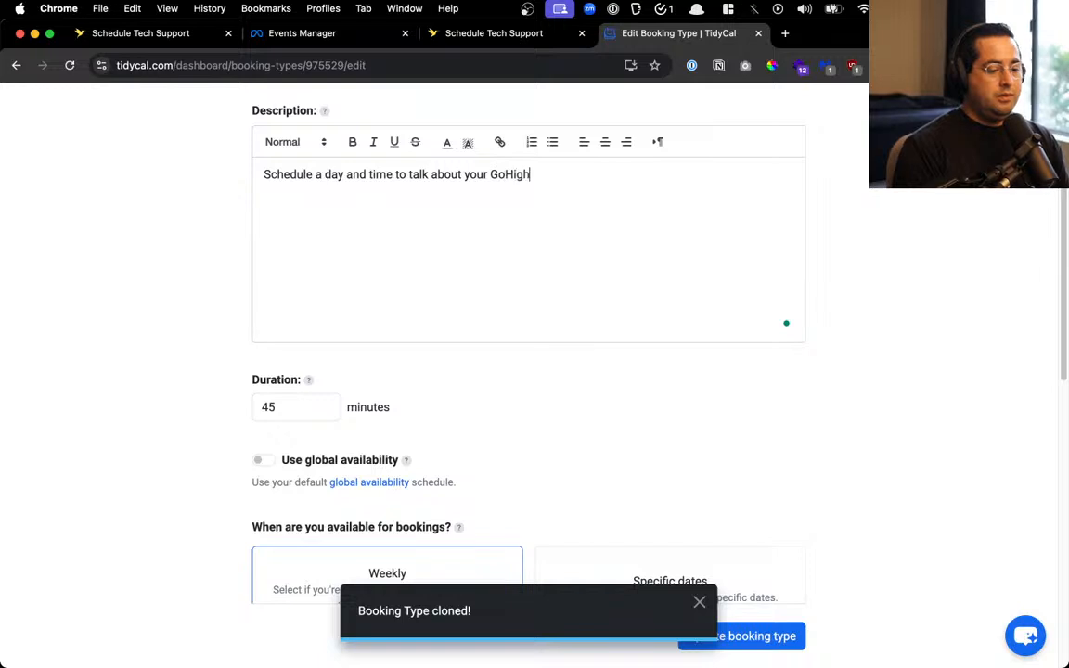
pyautogui.write('Level Chall')
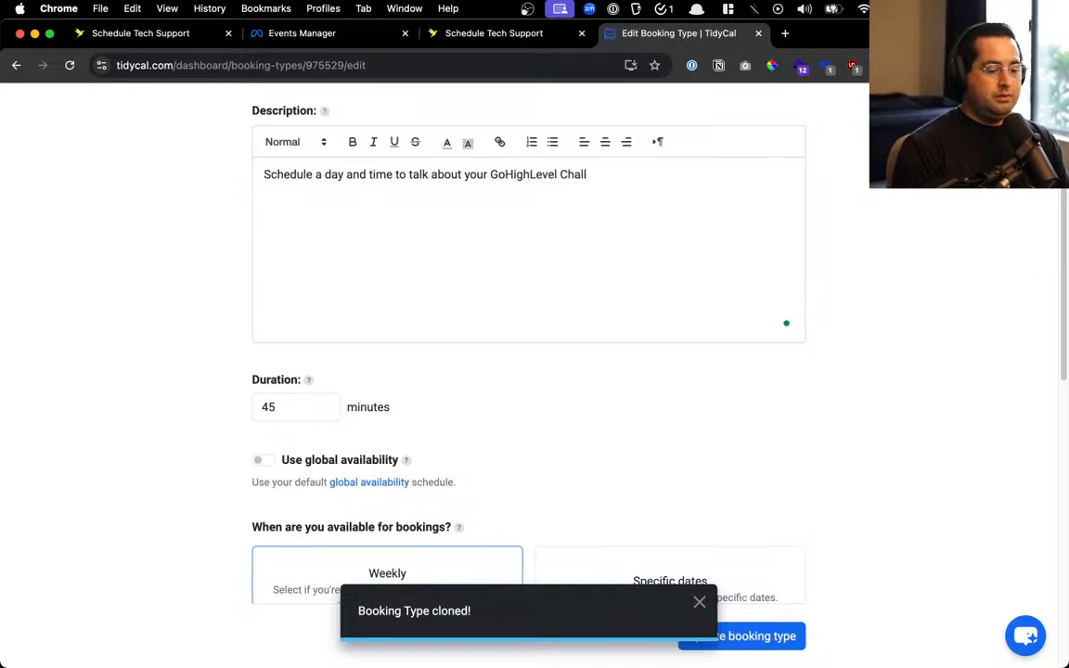
pyautogui.write('enges')
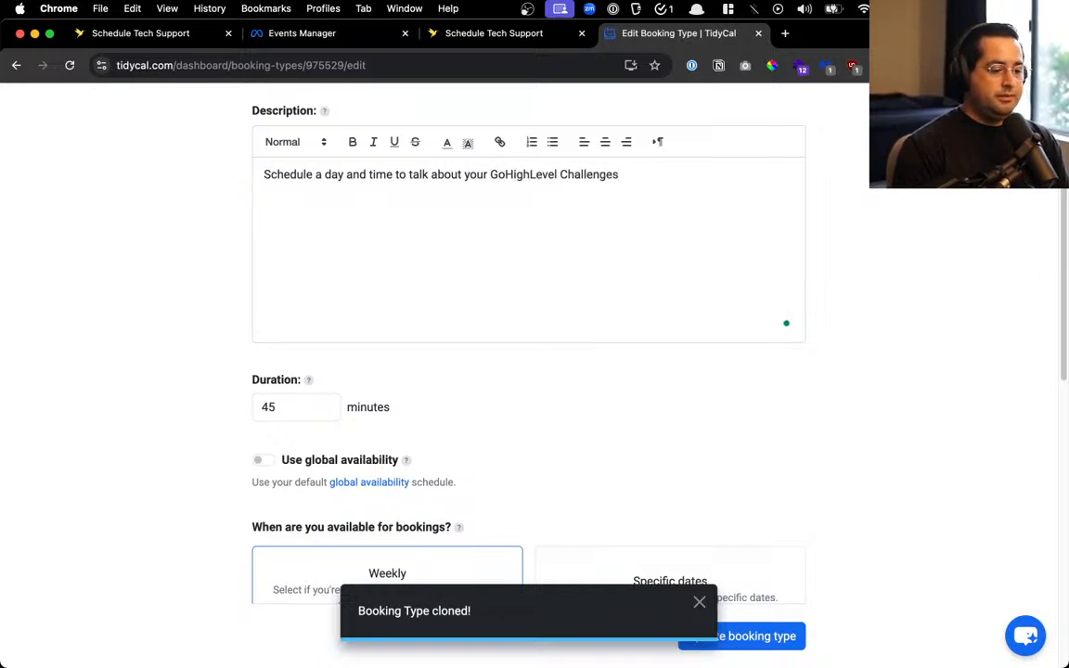
pyautogui.click(563, 174)
pyautogui.press('Delete')
pyautogui.write('challenges an')
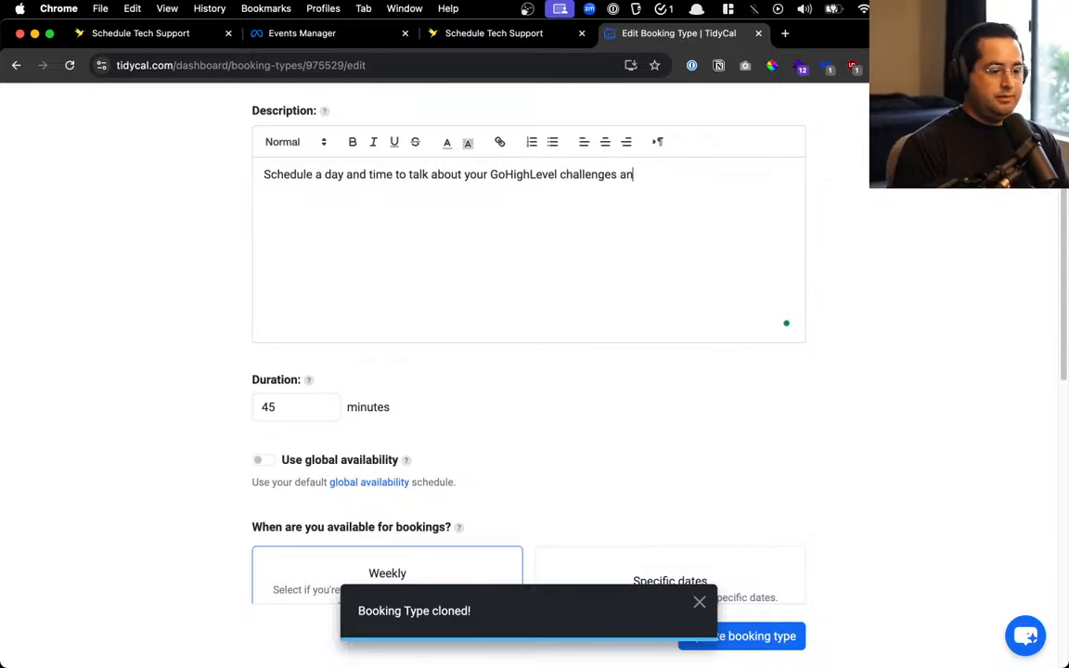
pyautogui.write('d goals.')
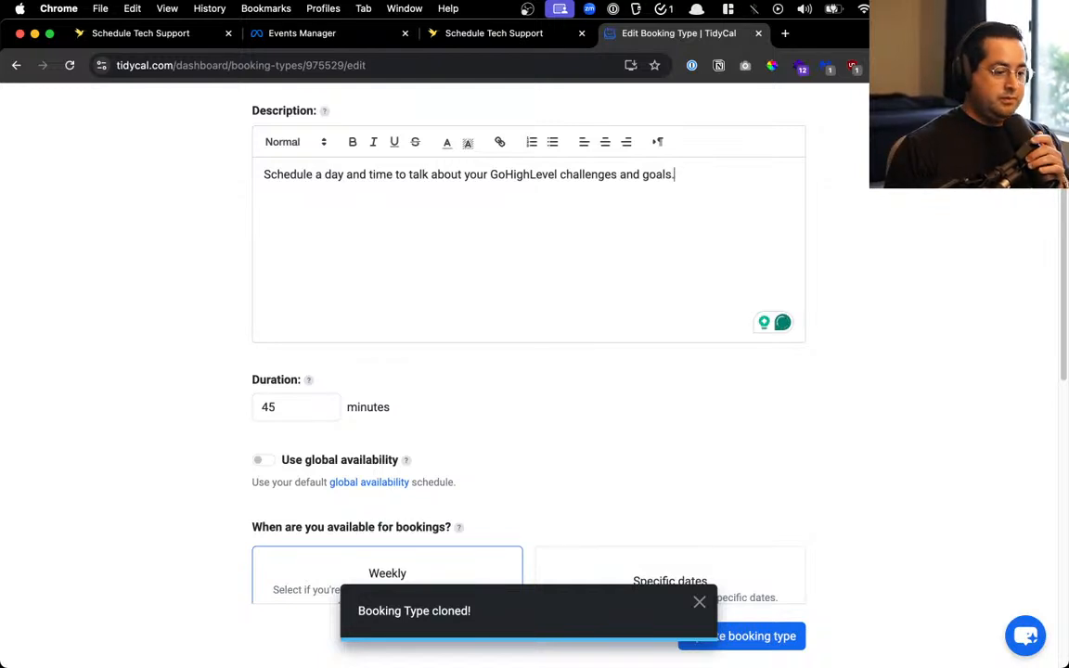
pyautogui.doubleClick(298, 408)
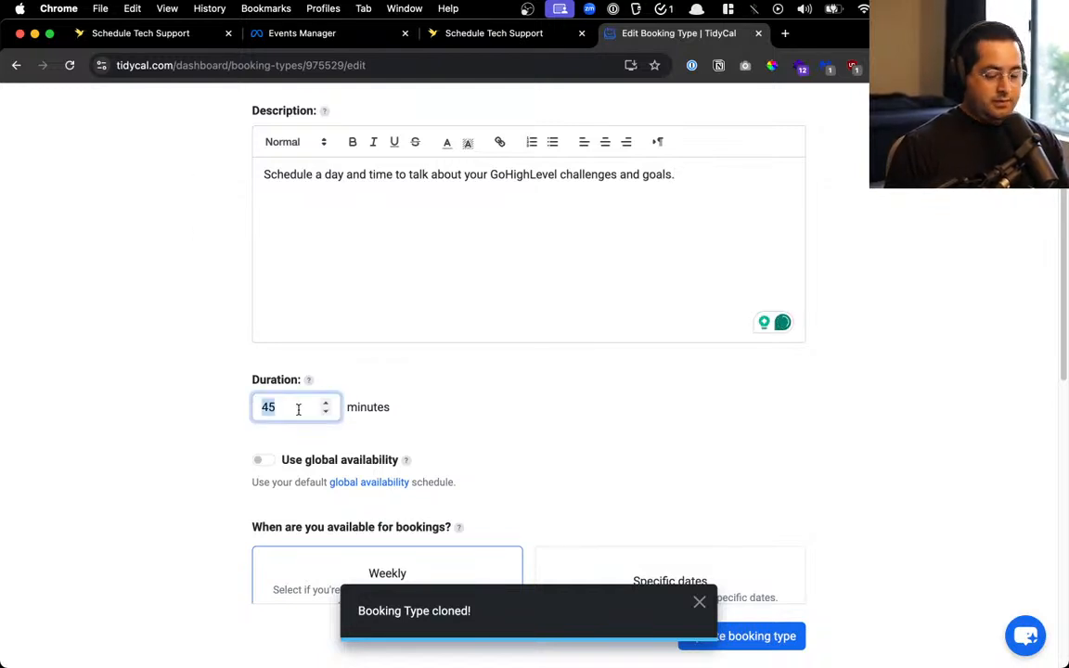
# Change the booking duration from 45 to 30 minutes
pyautogui.write('30')
pyautogui.click(473, 411)
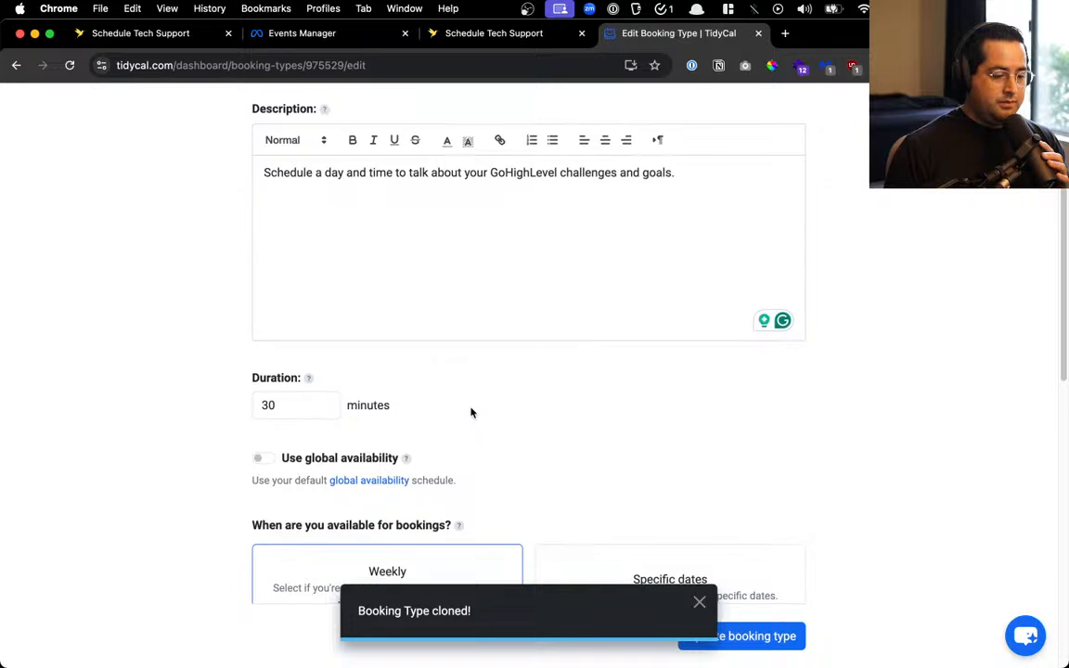
pyautogui.scroll(-1, 473, 411)
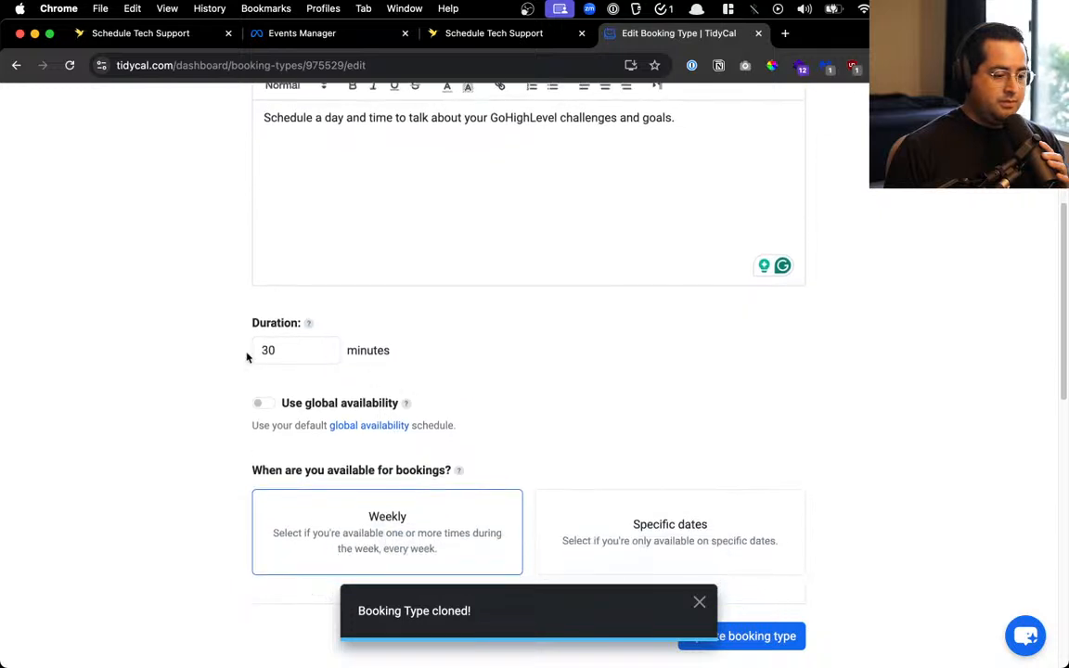
pyautogui.click(282, 346)
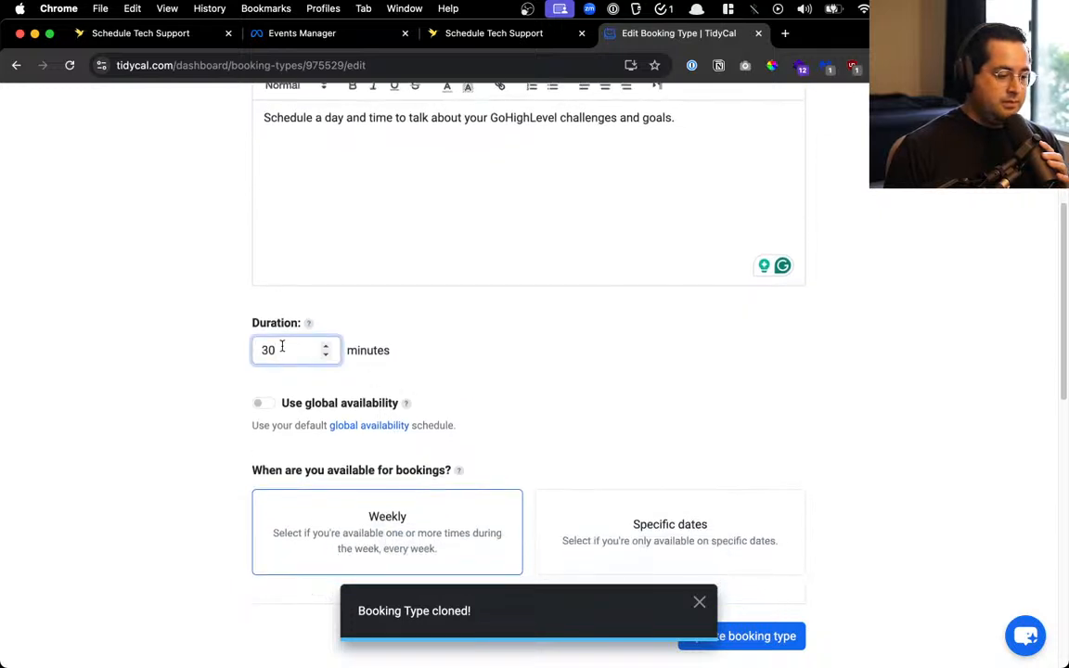
# In advanced settings, change the minimum scheduling notice from 8 hours to 2 hours
pyautogui.scroll(-5, 460, 351)
pyautogui.scroll(-4, 411, 288)
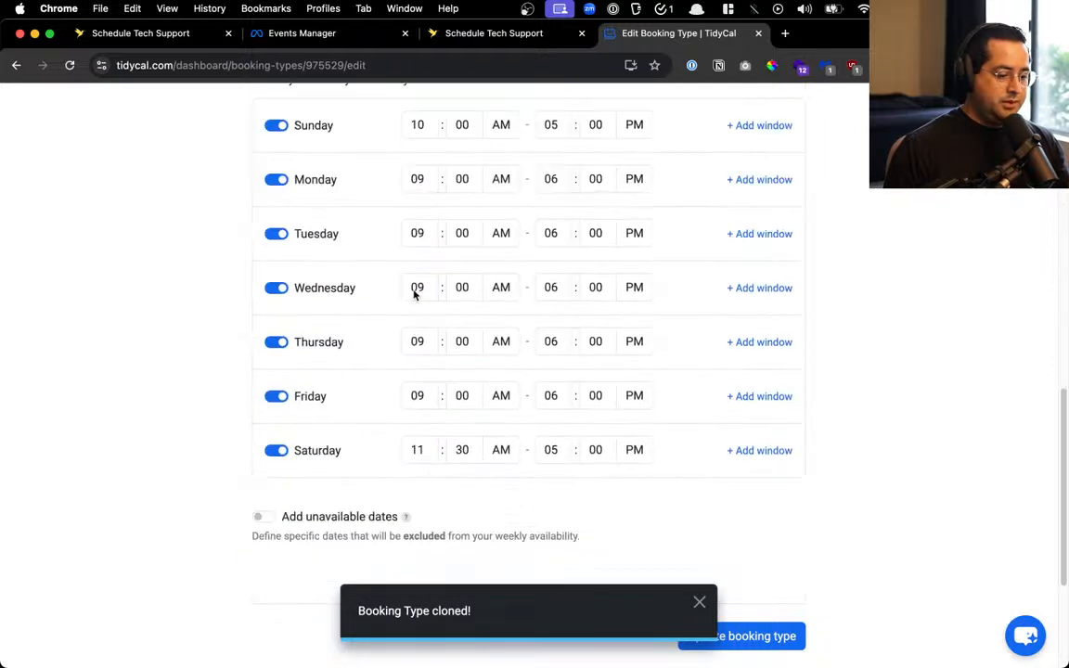
pyautogui.scroll(-2, 423, 315)
pyautogui.click(441, 503)
pyautogui.scroll(-2, 674, 482)
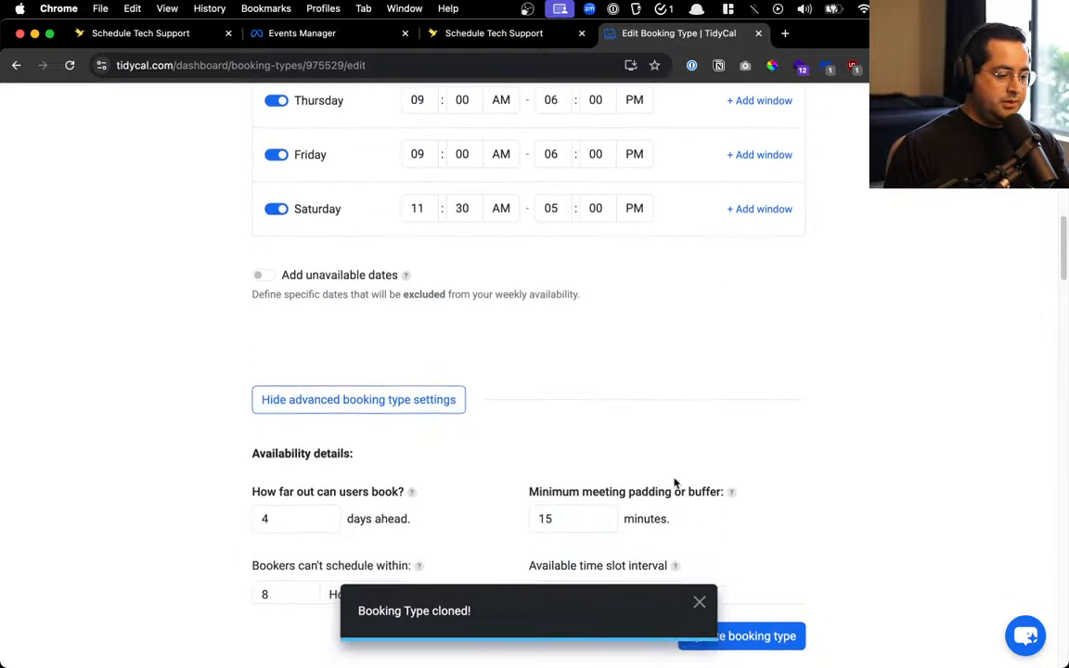
pyautogui.scroll(-3, 675, 481)
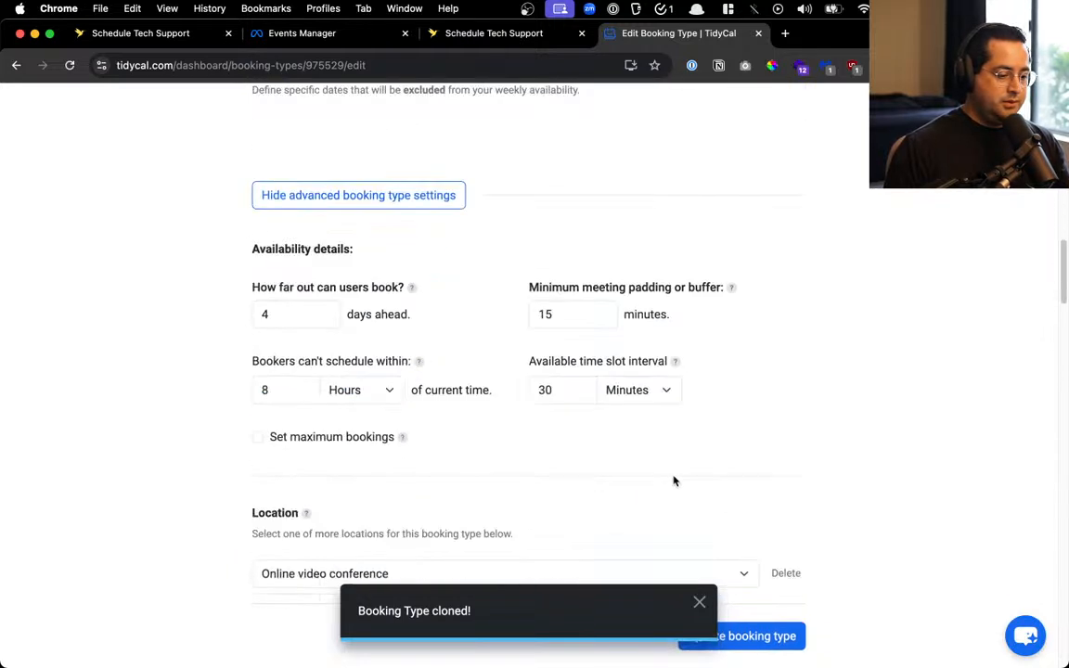
pyautogui.click(284, 382)
pyautogui.press('super+a')
pyautogui.write('2')
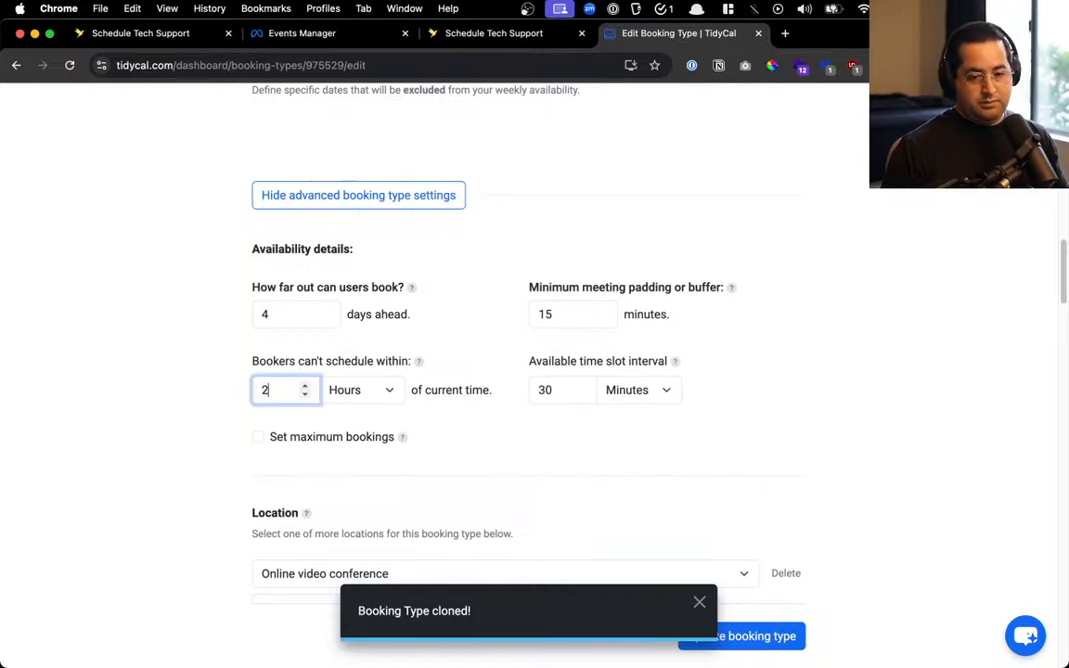
pyautogui.click(544, 400)
pyautogui.scroll(-1, 545, 411)
pyautogui.scroll(-5, 485, 348)
pyautogui.scroll(-8, 475, 406)
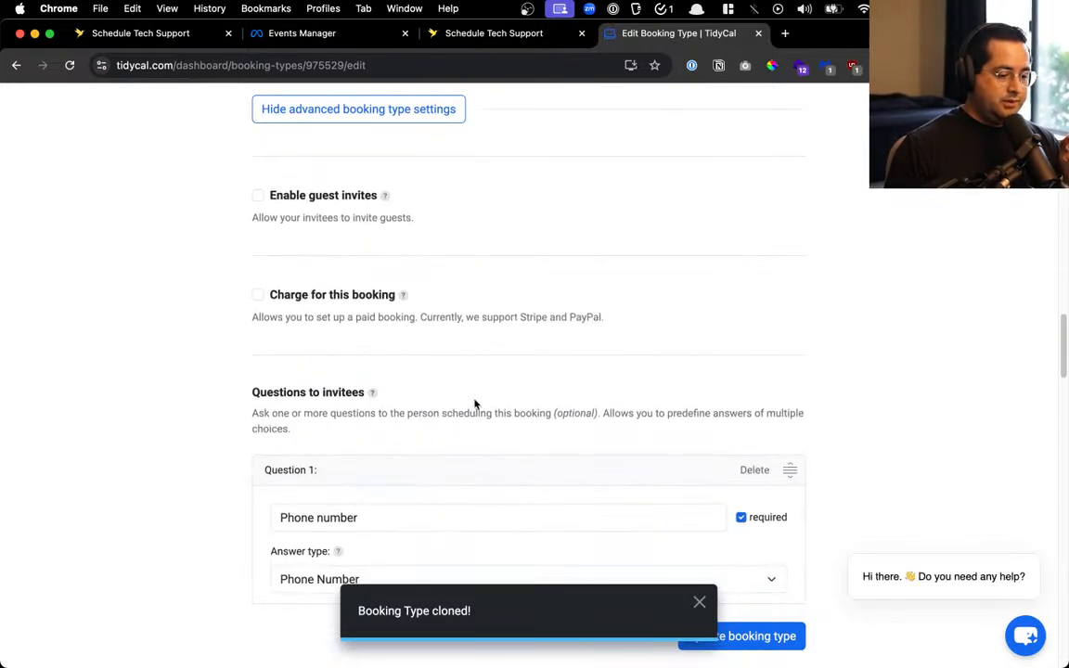
# Replace 'marketing' with 'GoHighLevel' in invitee question 2
pyautogui.scroll(-5, 632, 313)
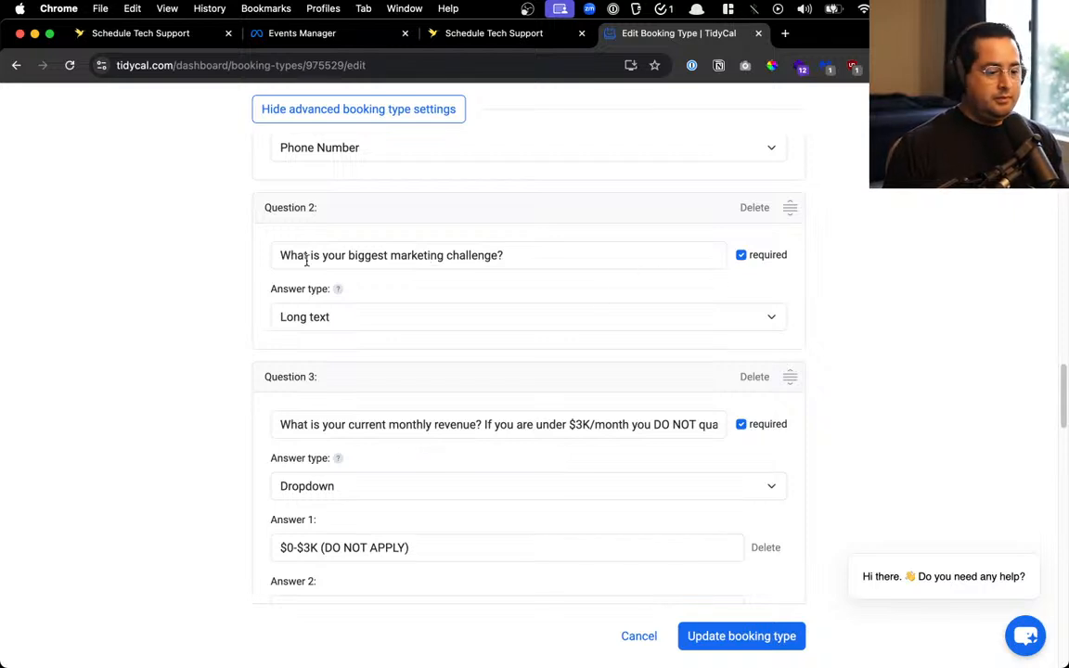
pyautogui.doubleClick(431, 263)
pyautogui.write('GoHigh')
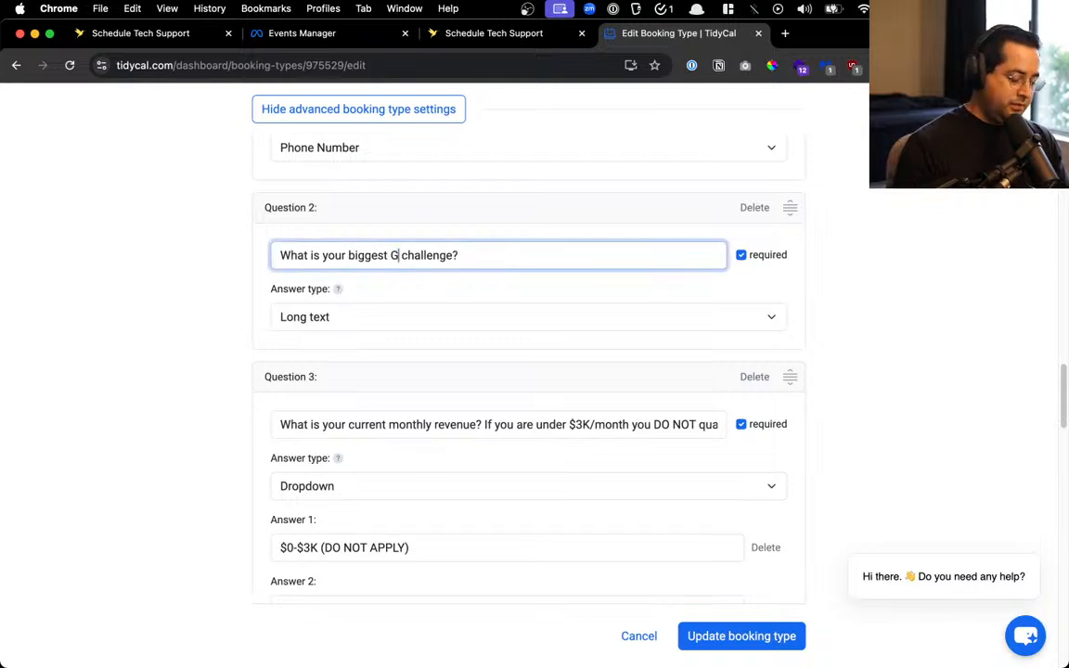
pyautogui.write('Level')
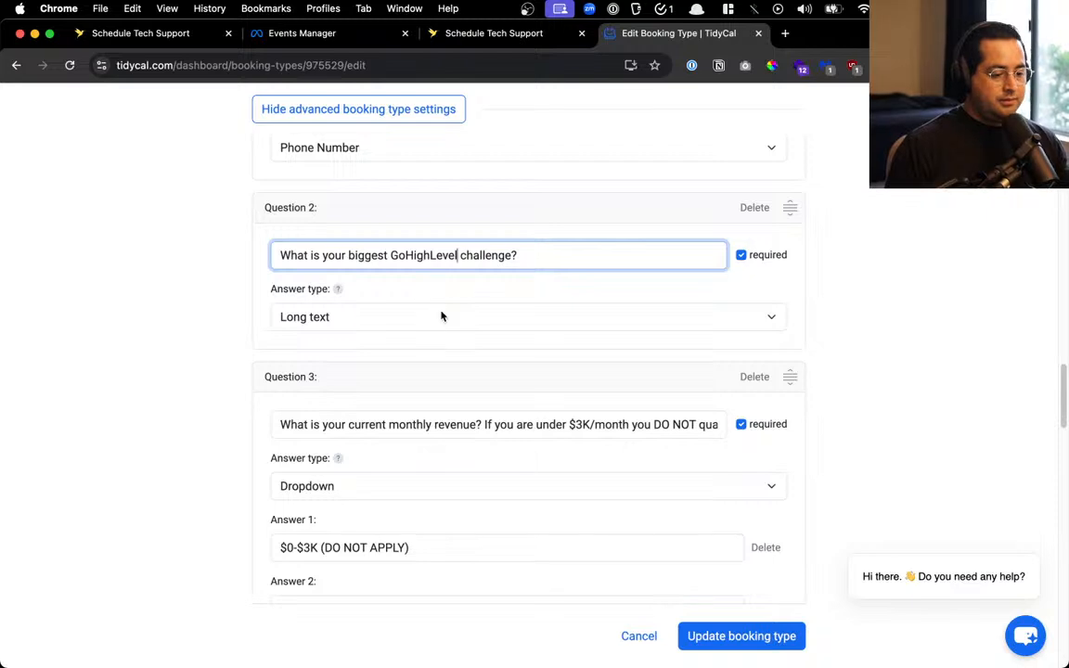
# Delete invitee question 4 and review the remaining questions, including the monthly-revenue dropdown
pyautogui.scroll(-3, 443, 316)
pyautogui.scroll(-4, 442, 313)
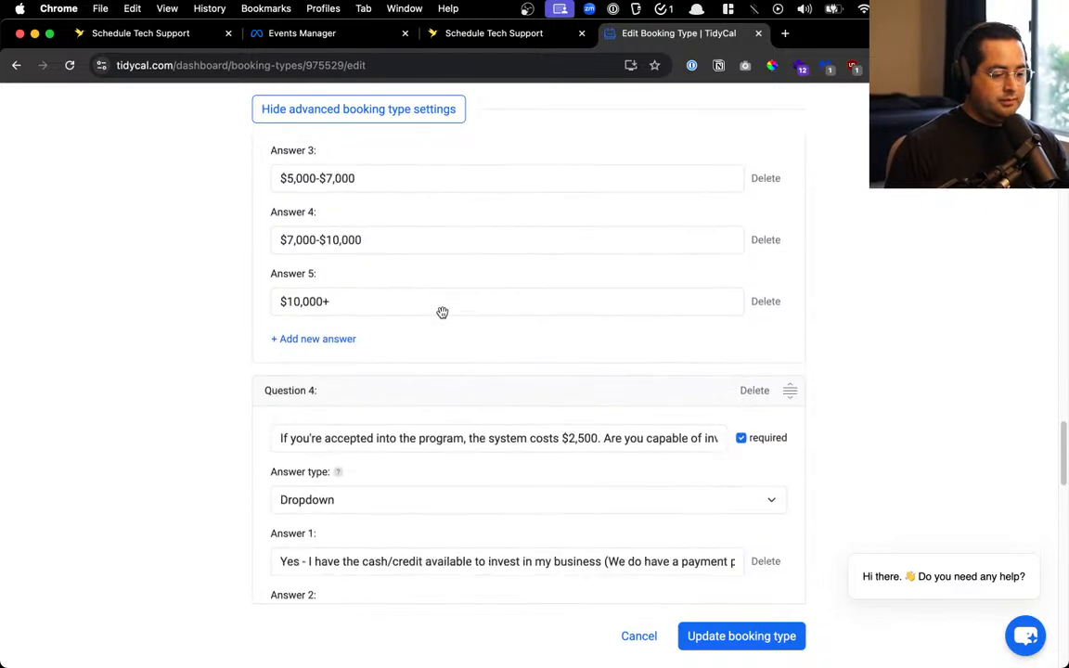
pyautogui.click(755, 395)
pyautogui.scroll(2, 511, 438)
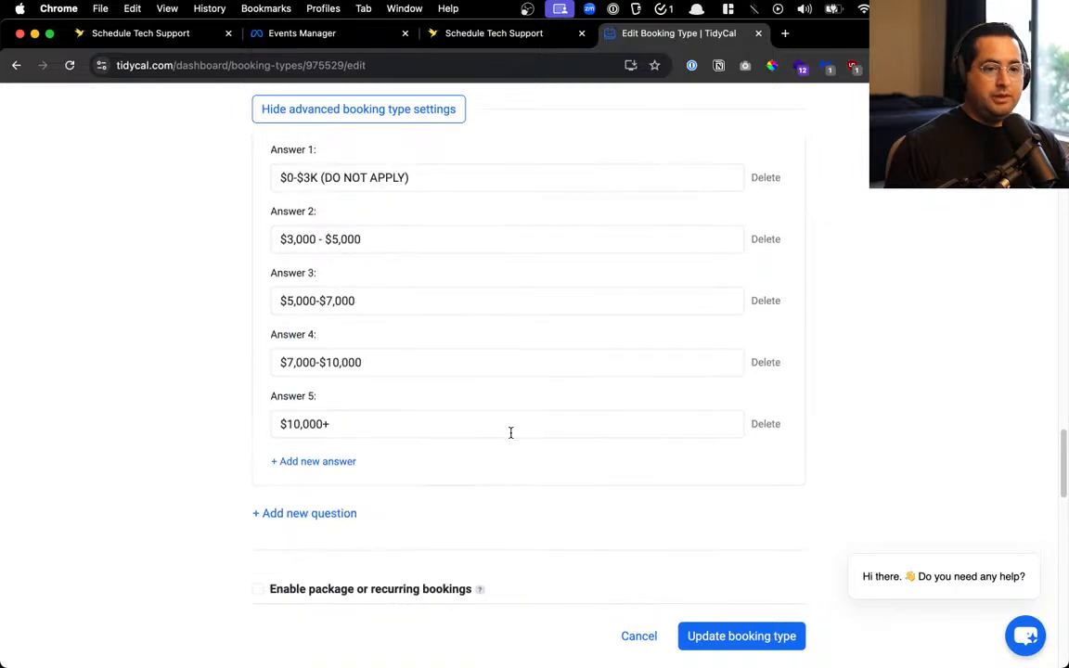
pyautogui.scroll(3, 510, 433)
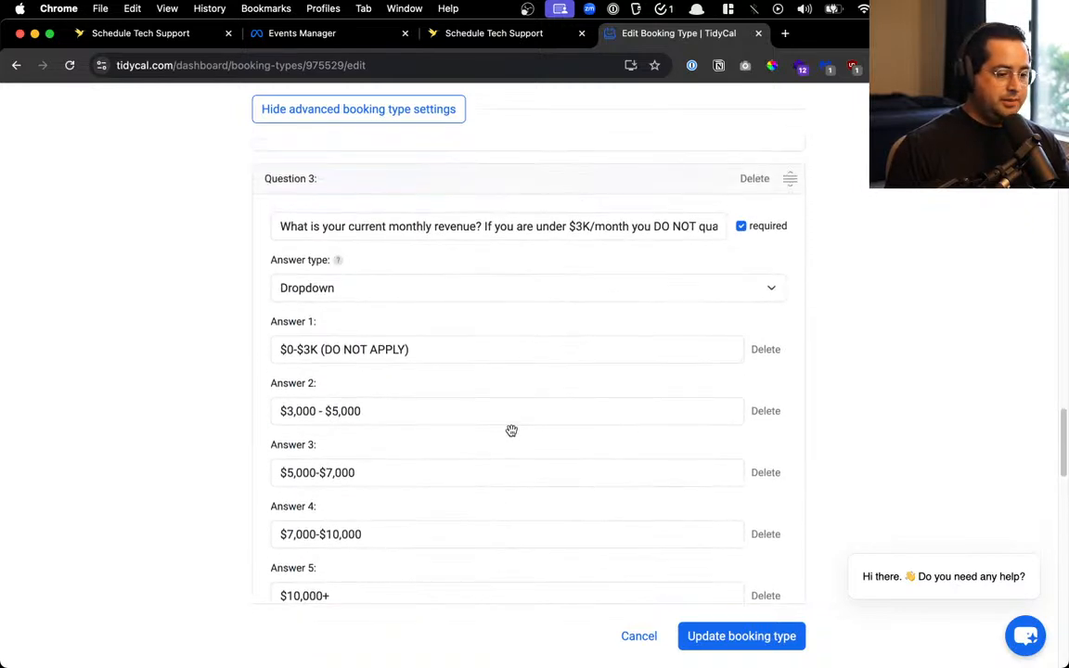
pyautogui.moveTo(389, 226); pyautogui.dragTo(618, 381)
pyautogui.scroll(-5, 618, 381)
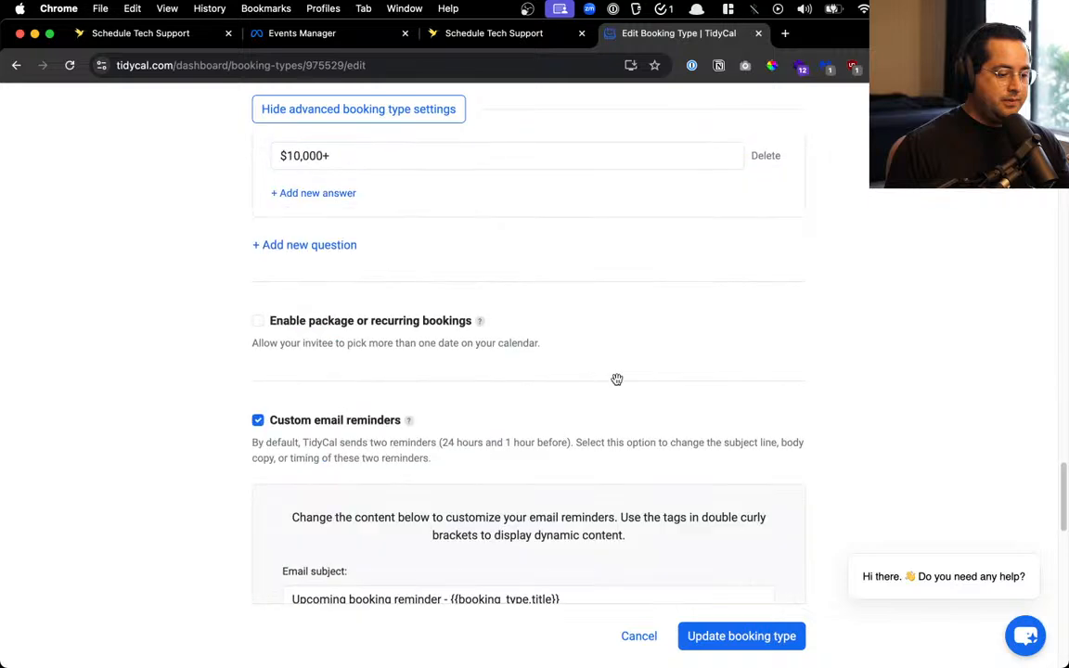
pyautogui.scroll(3, 618, 385)
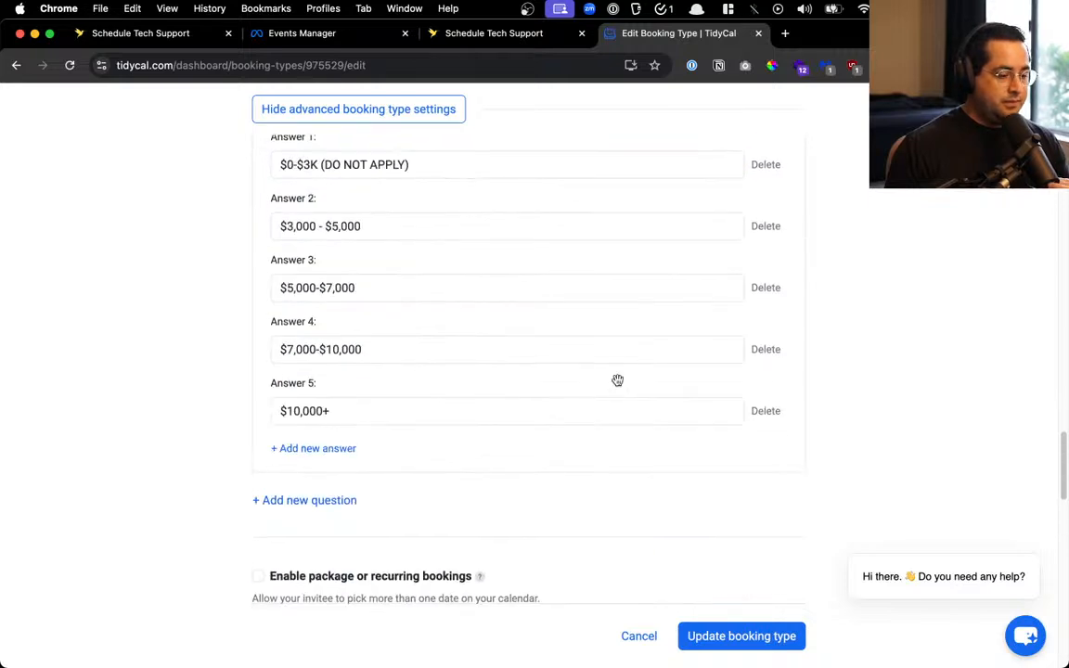
pyautogui.scroll(1, 618, 381)
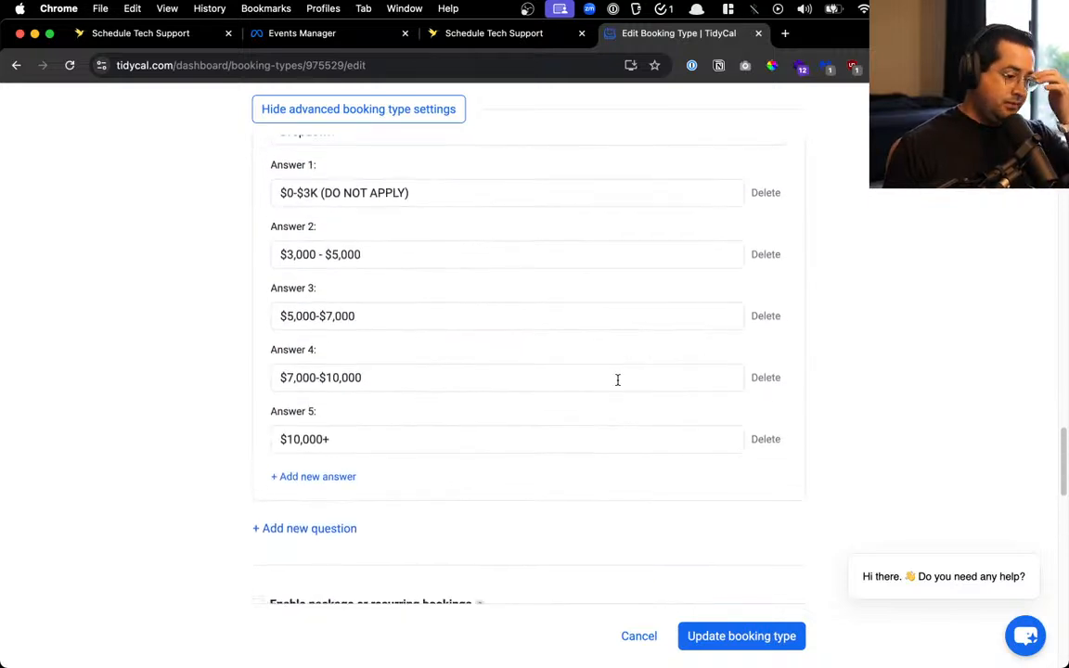
pyautogui.scroll(3, 618, 380)
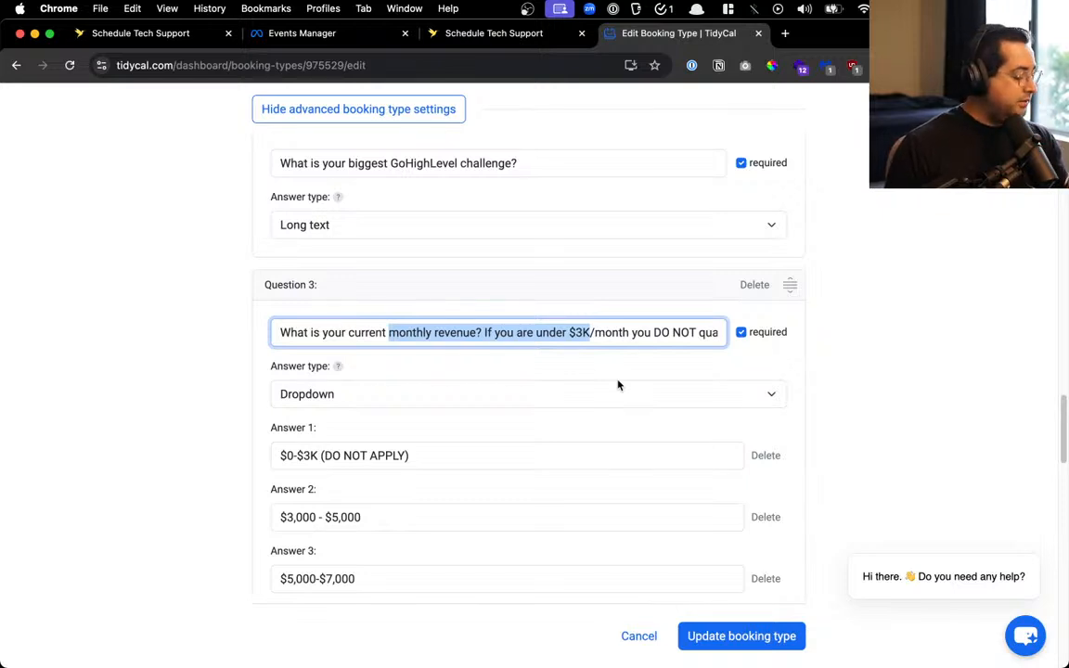
pyautogui.scroll(-3, 618, 384)
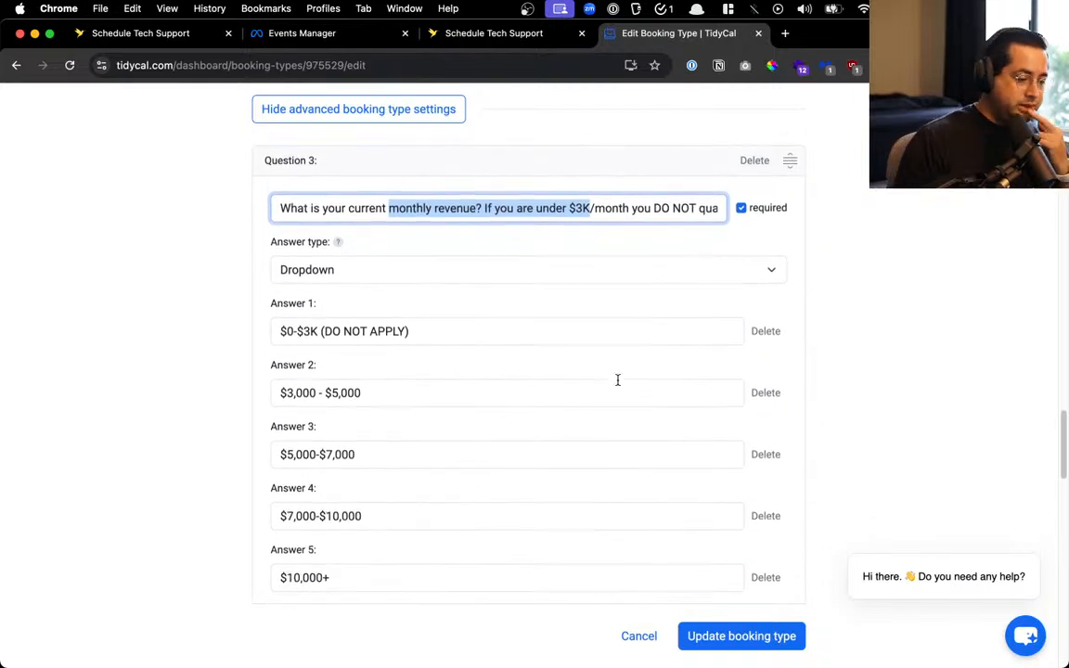
pyautogui.scroll(-5, 551, 377)
pyautogui.scroll(-5, 749, 453)
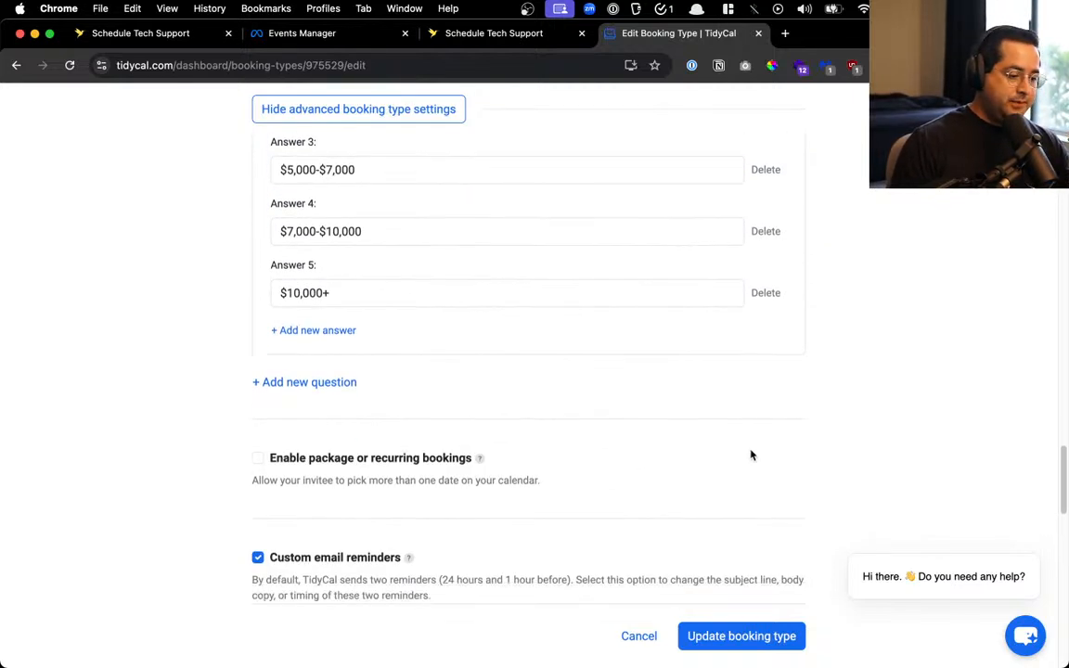
pyautogui.scroll(-5, 752, 454)
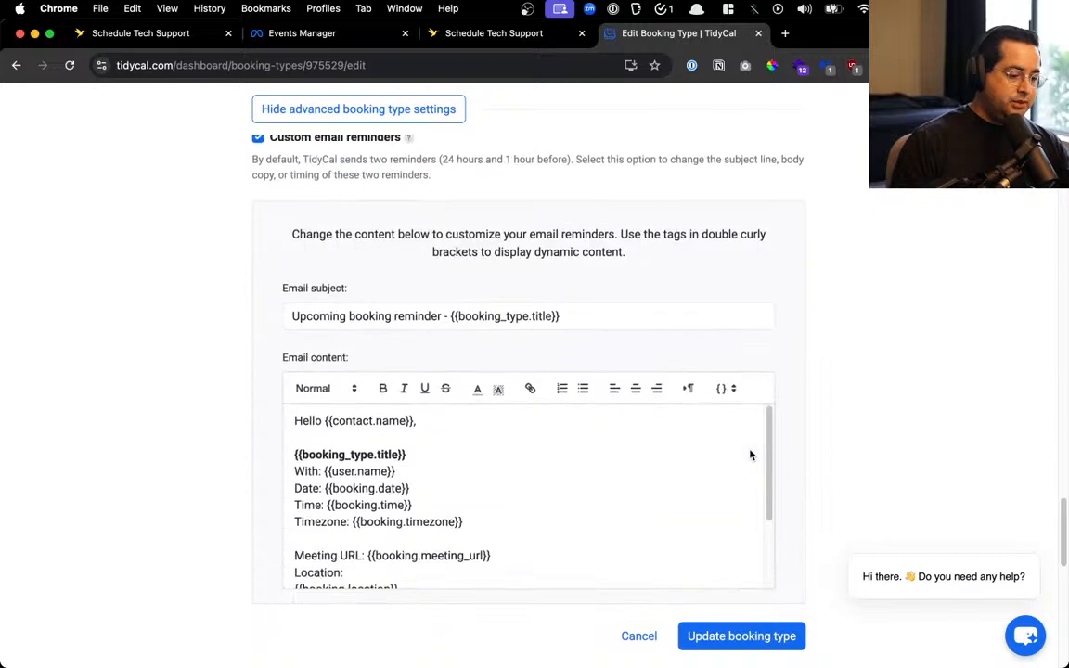
pyautogui.scroll(-5, 1002, 436)
pyautogui.scroll(3, 1002, 436)
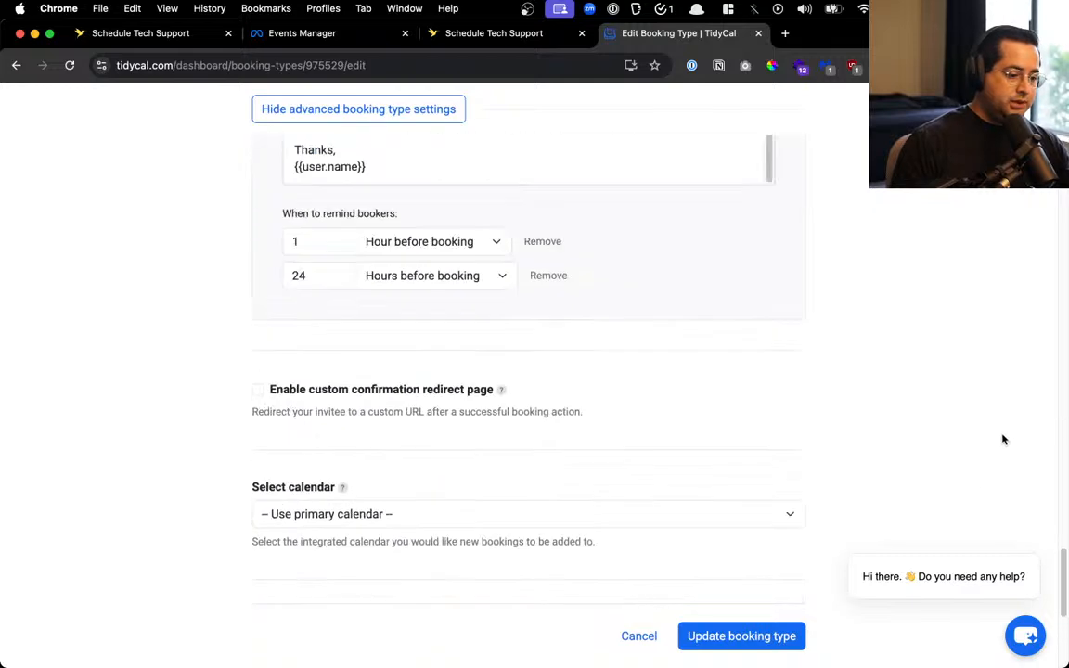
pyautogui.scroll(-3, 309, 404)
pyautogui.click(297, 268)
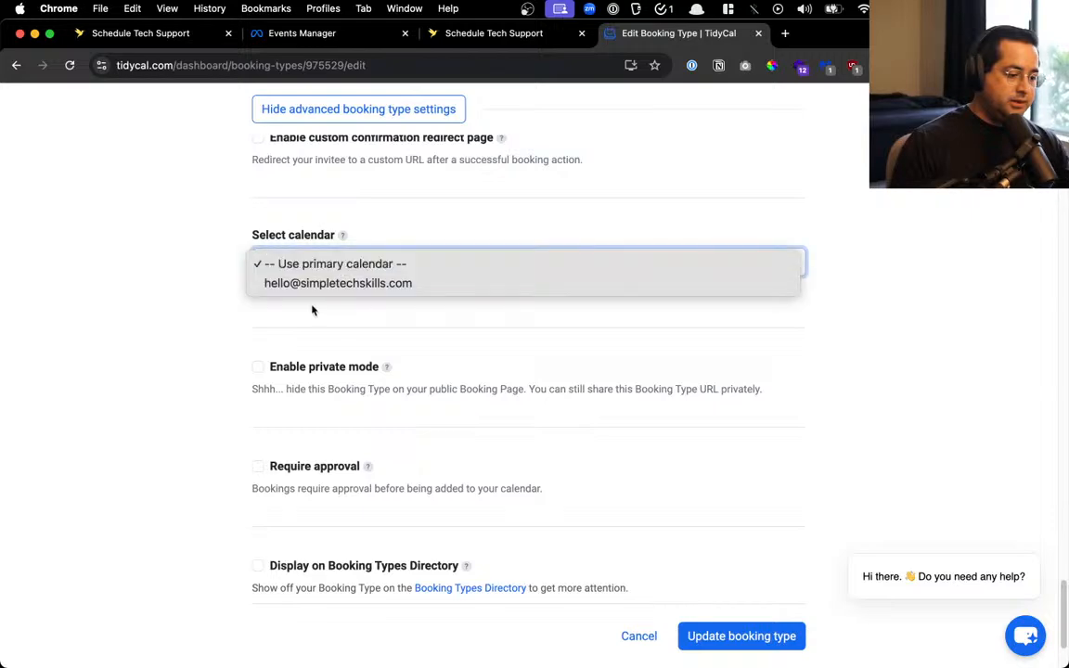
pyautogui.click(325, 282)
pyautogui.scroll(-3, 584, 420)
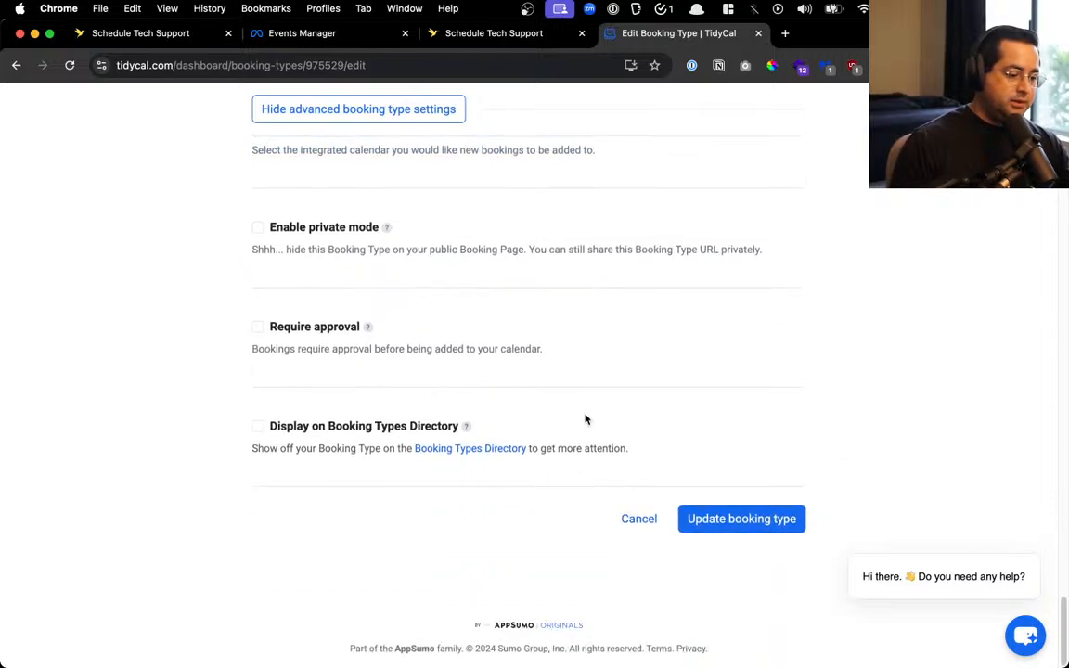
pyautogui.scroll(10, 818, 411)
pyautogui.scroll(6, 820, 410)
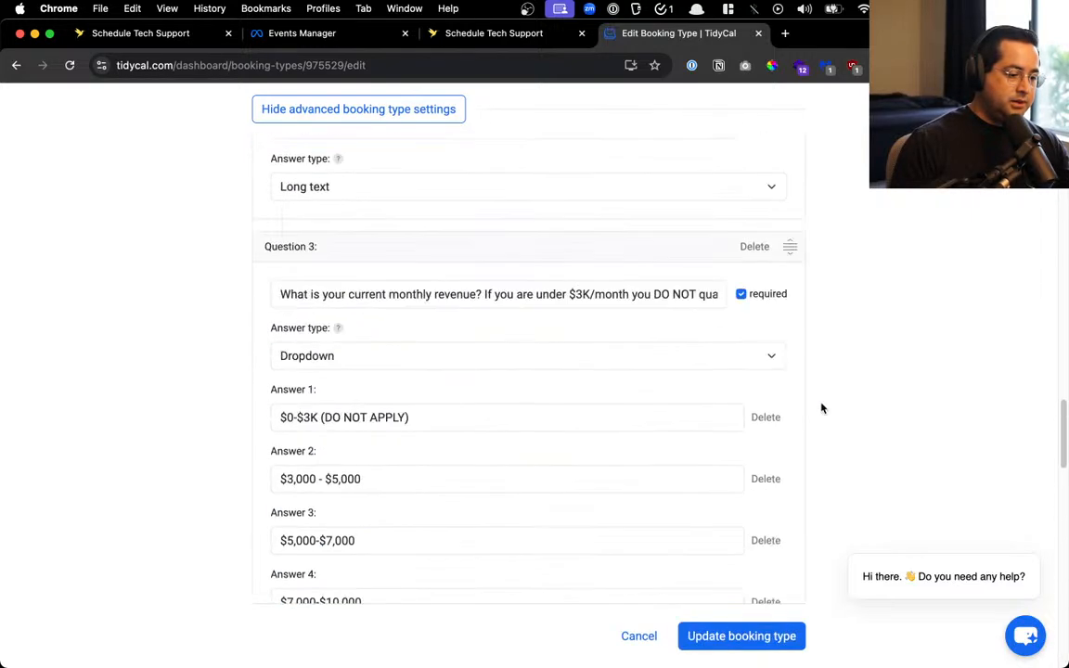
pyautogui.scroll(15, 821, 409)
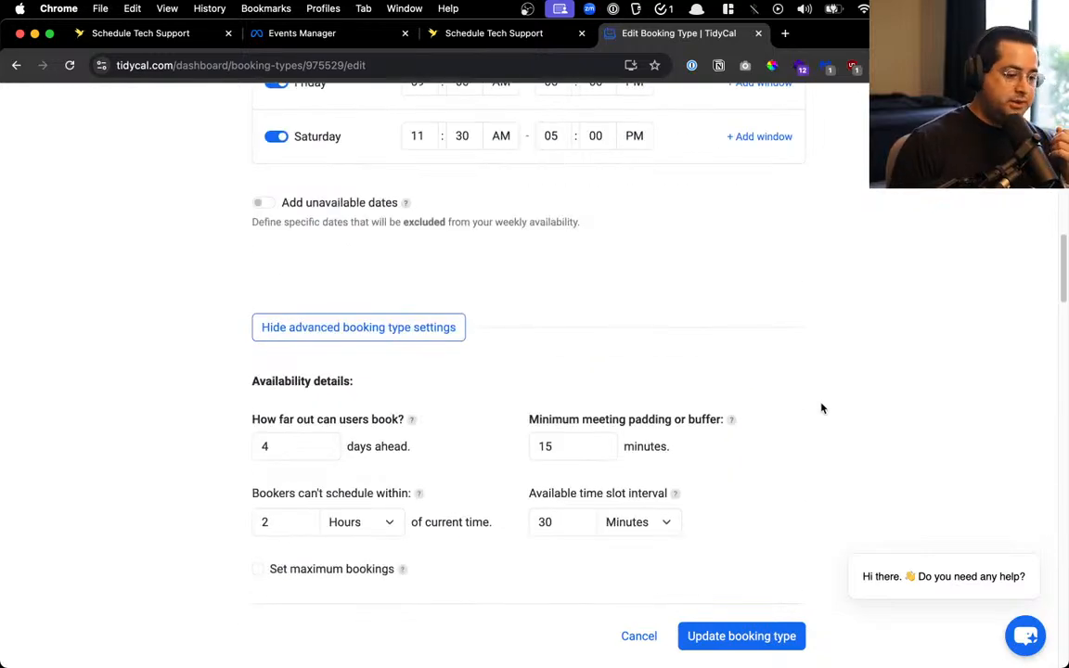
pyautogui.scroll(15, 820, 408)
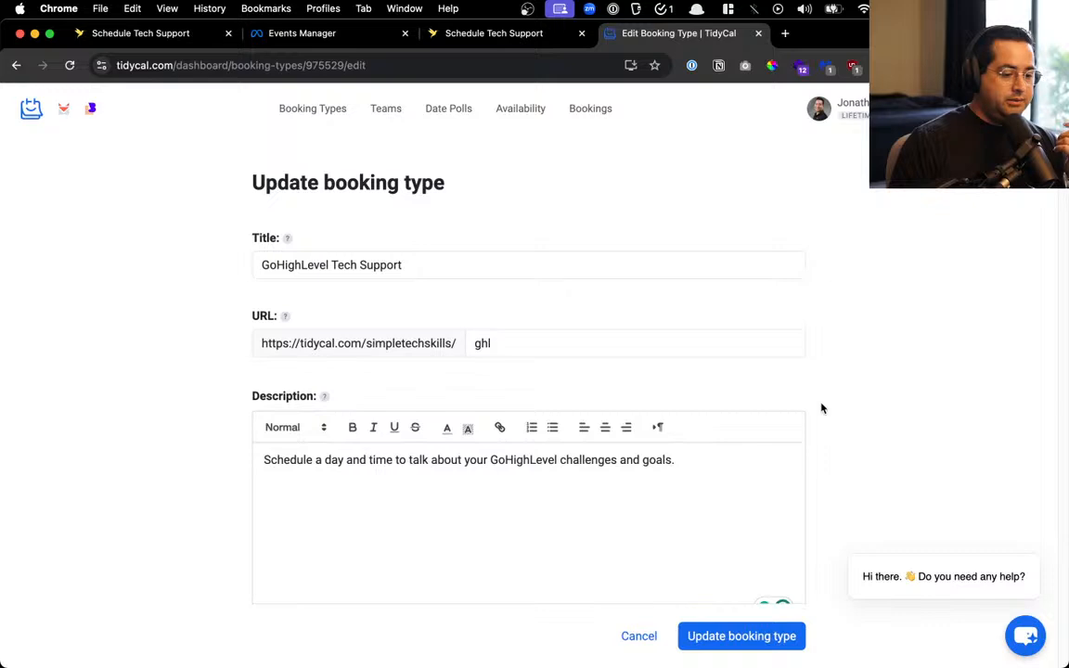
# Add 'business' before 'goals' in the description and update the booking type
pyautogui.click(645, 461)
pyautogui.write('bu')
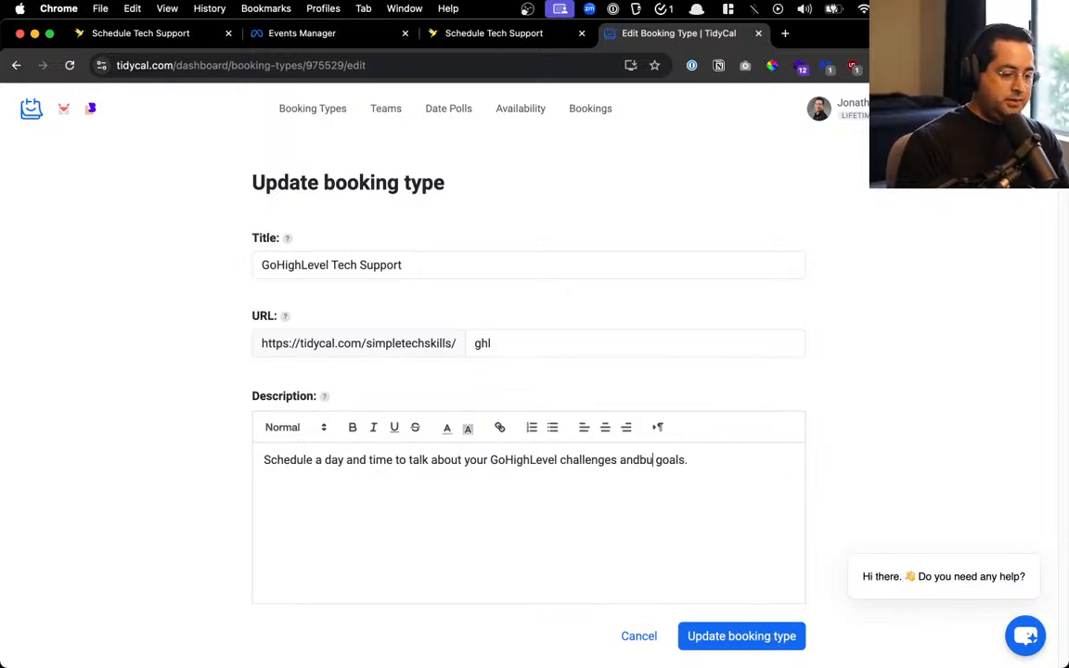
pyautogui.press('BackSpace')
pyautogui.press('BackSpace')
pyautogui.write('business')
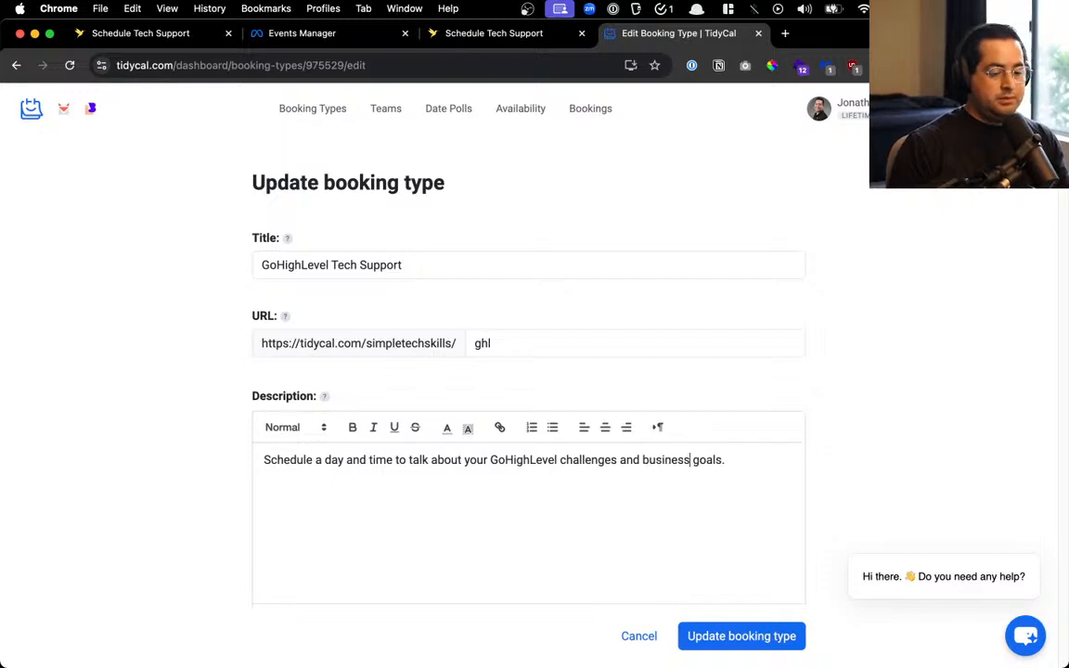
pyautogui.click(746, 635)
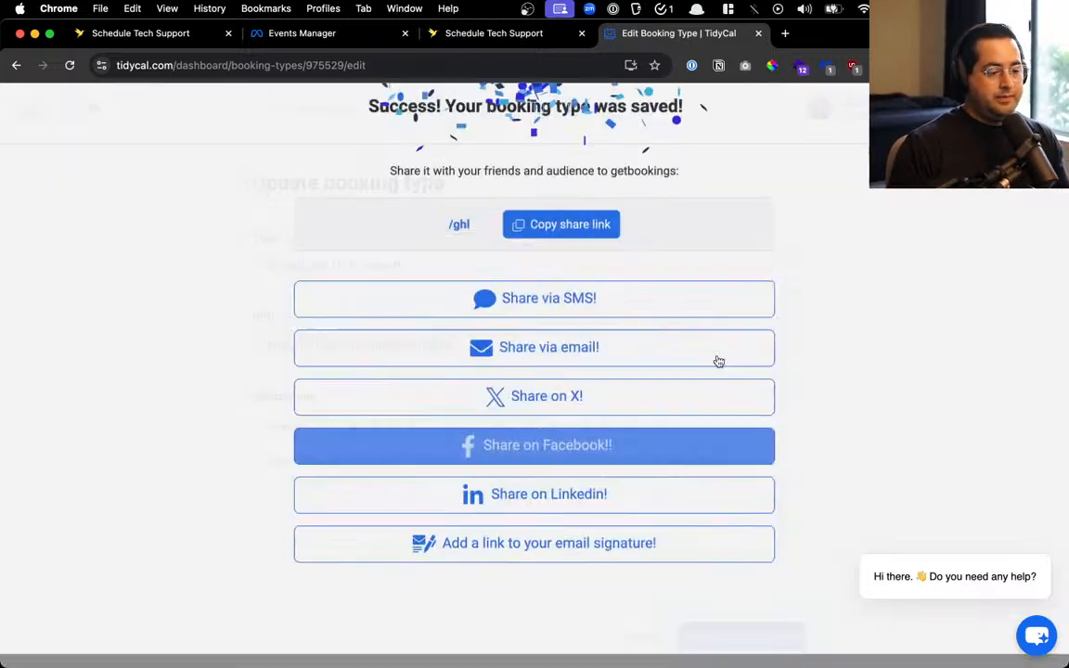
# Test the public /ghl booking page with the December 24, 2:30 pm slot, then cancel and close it
pyautogui.press('super+t')
pyautogui.write('tidycal.com/simpletechskills/ghl')
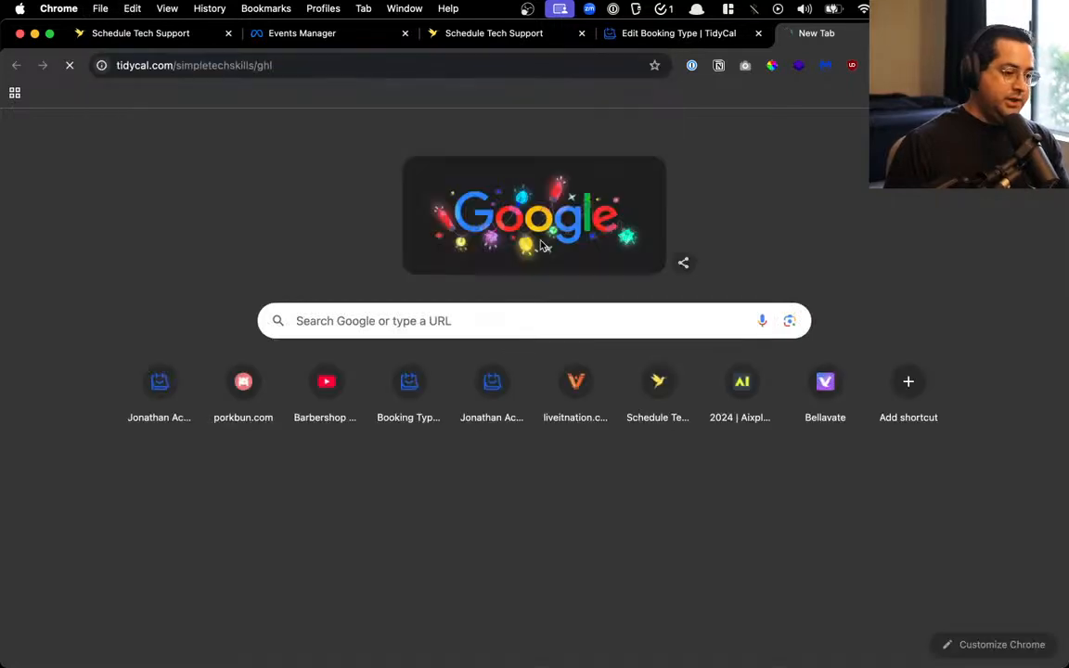
pyautogui.press('Return')
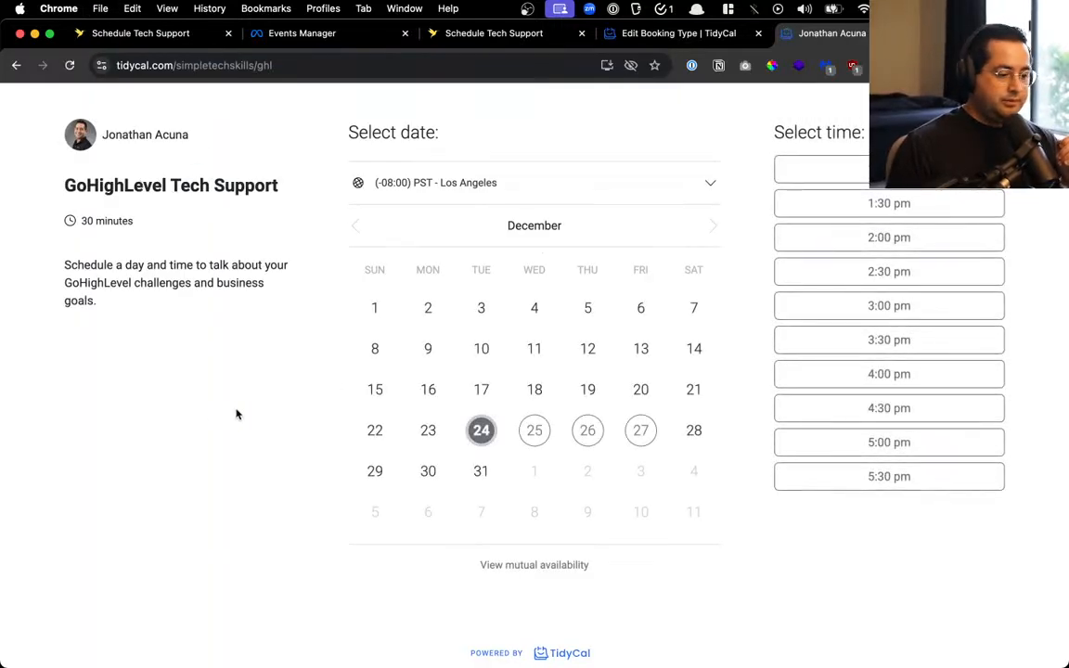
pyautogui.click(784, 271)
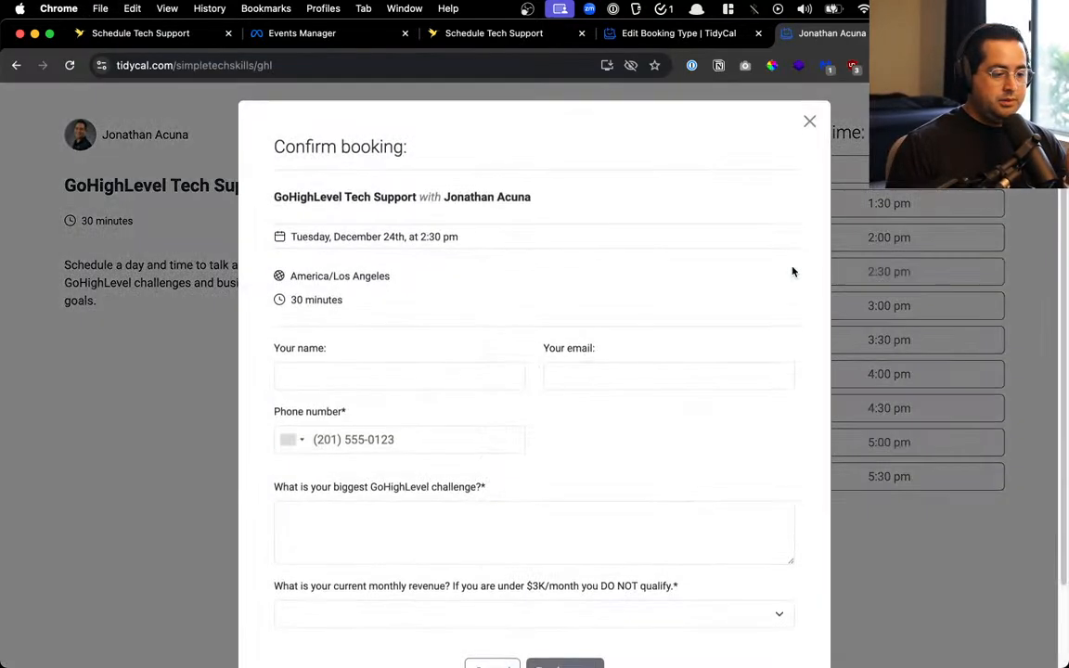
pyautogui.scroll(-2, 569, 449)
pyautogui.click(402, 432)
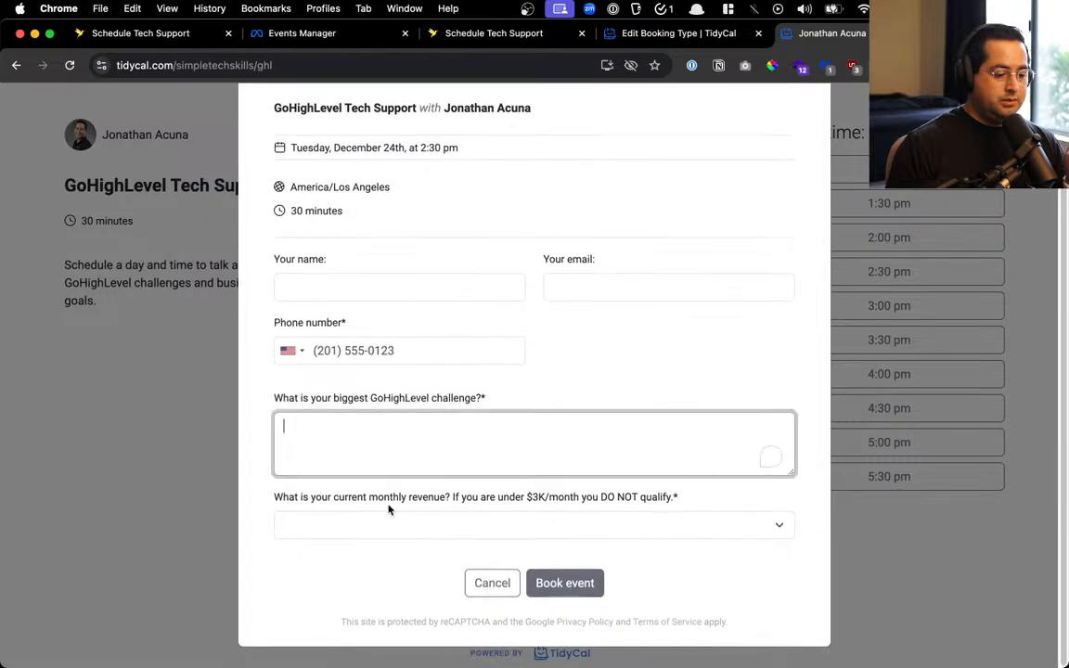
pyautogui.click(390, 516)
pyautogui.click(526, 393)
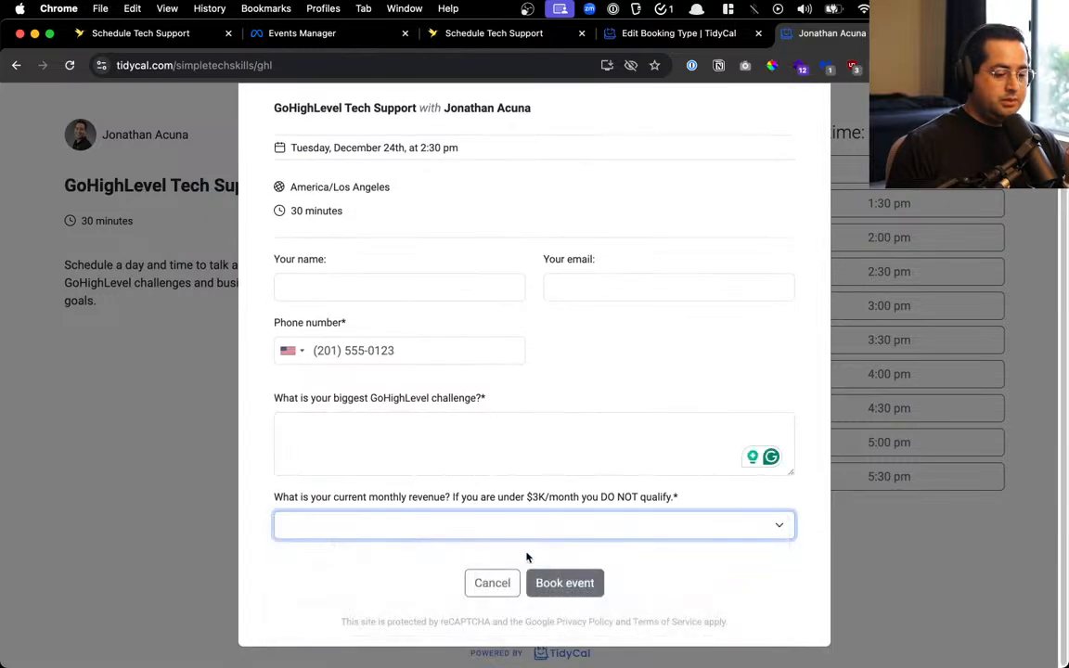
pyautogui.click(491, 584)
pyautogui.press('super+w')
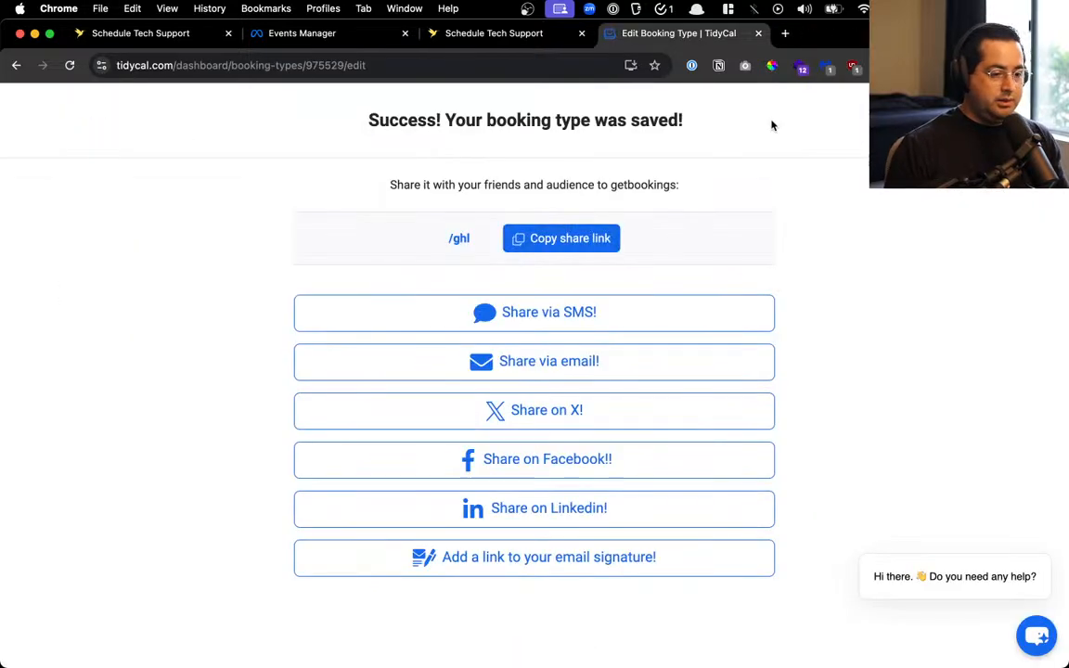
# Change the second booking reminder from 24 to 8 hours before and save the booking type
pyautogui.click(1036, 121)
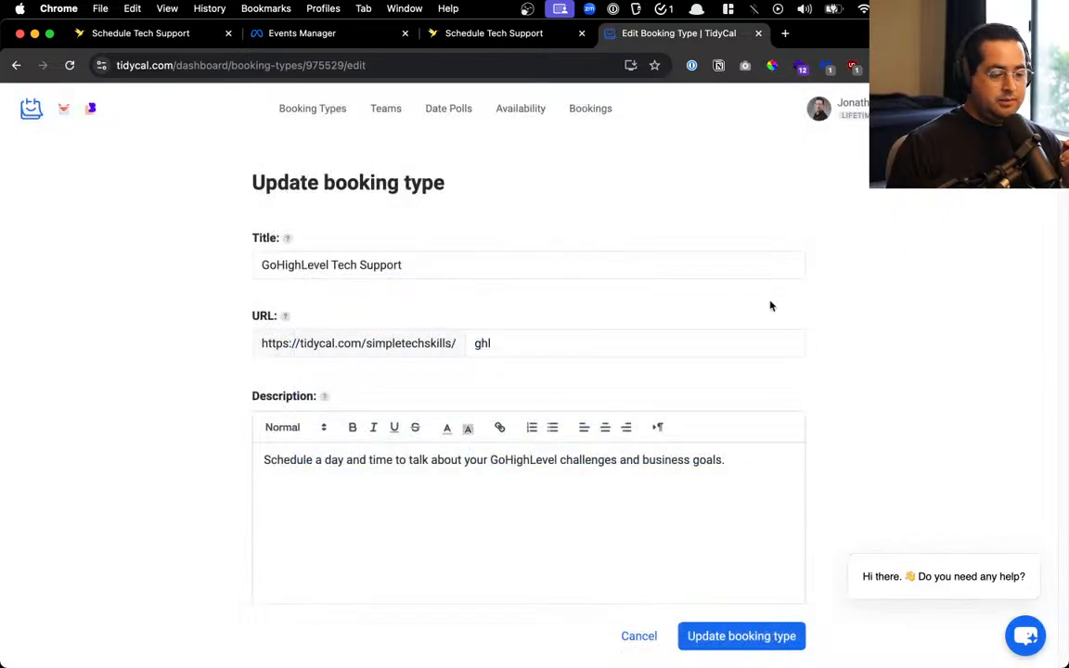
pyautogui.click(742, 637)
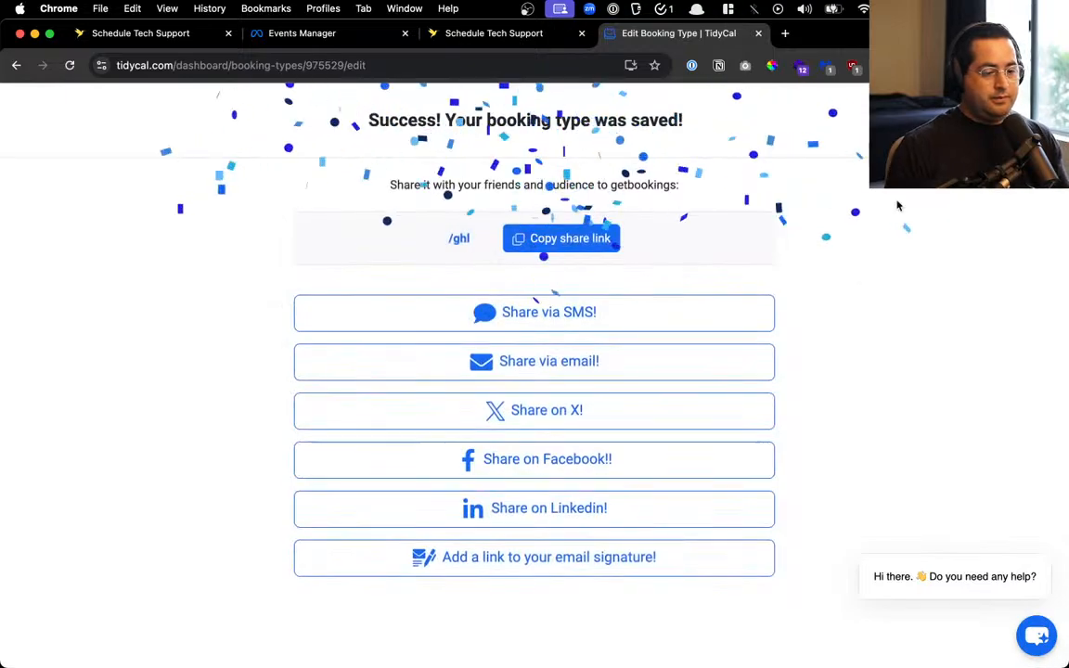
pyautogui.click(1036, 120)
pyautogui.scroll(-20, 787, 308)
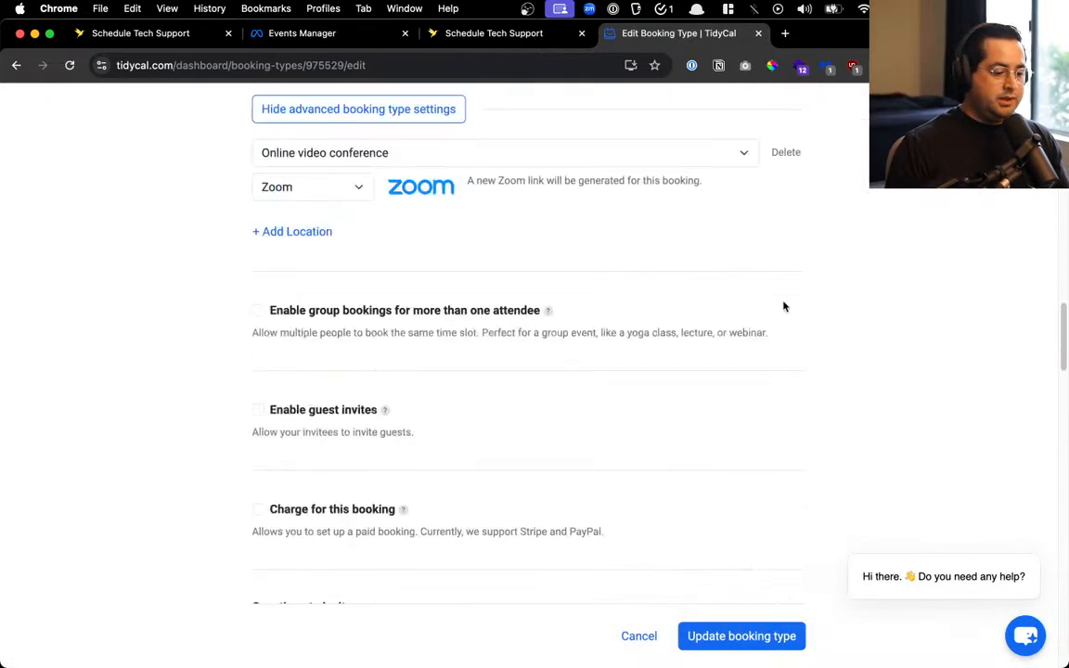
pyautogui.scroll(-20, 782, 304)
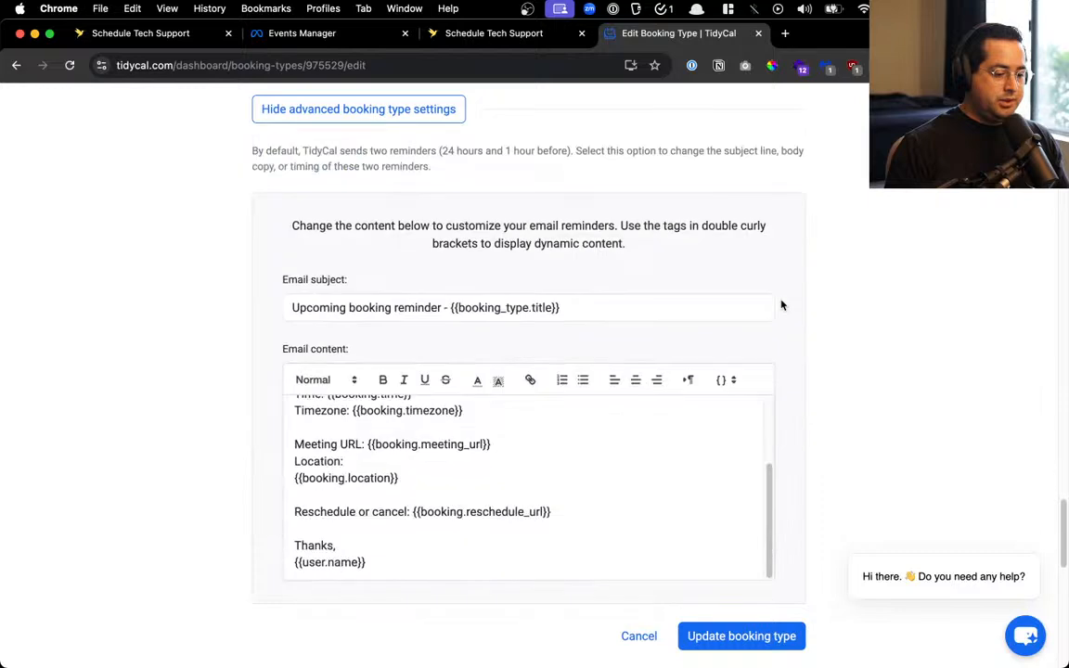
pyautogui.scroll(-3, 782, 305)
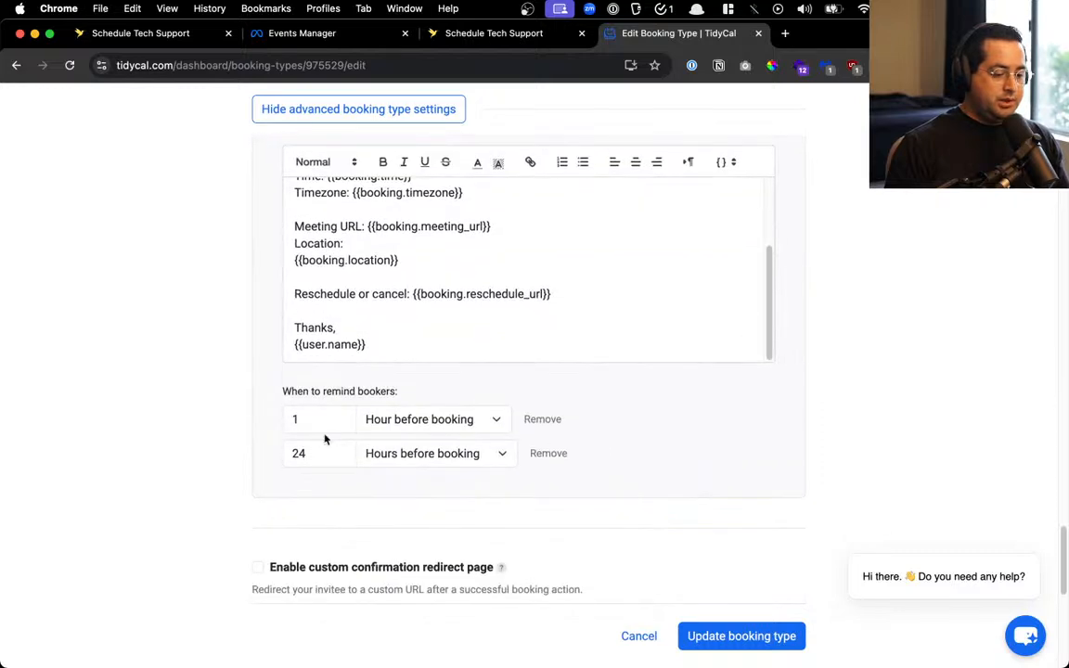
pyautogui.doubleClick(313, 453)
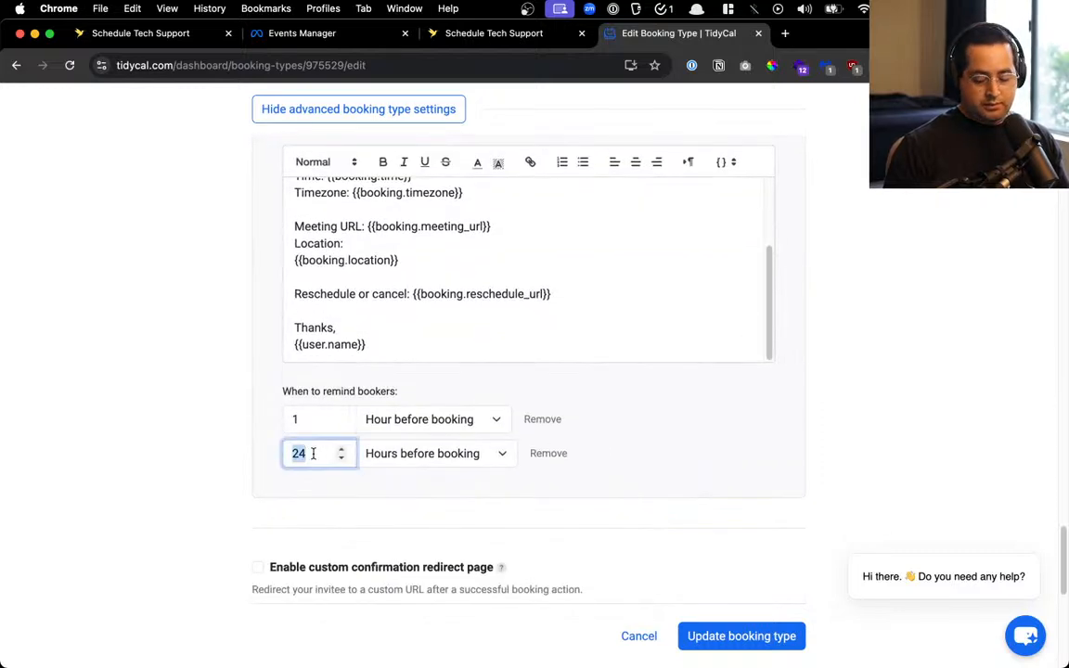
pyautogui.write('8')
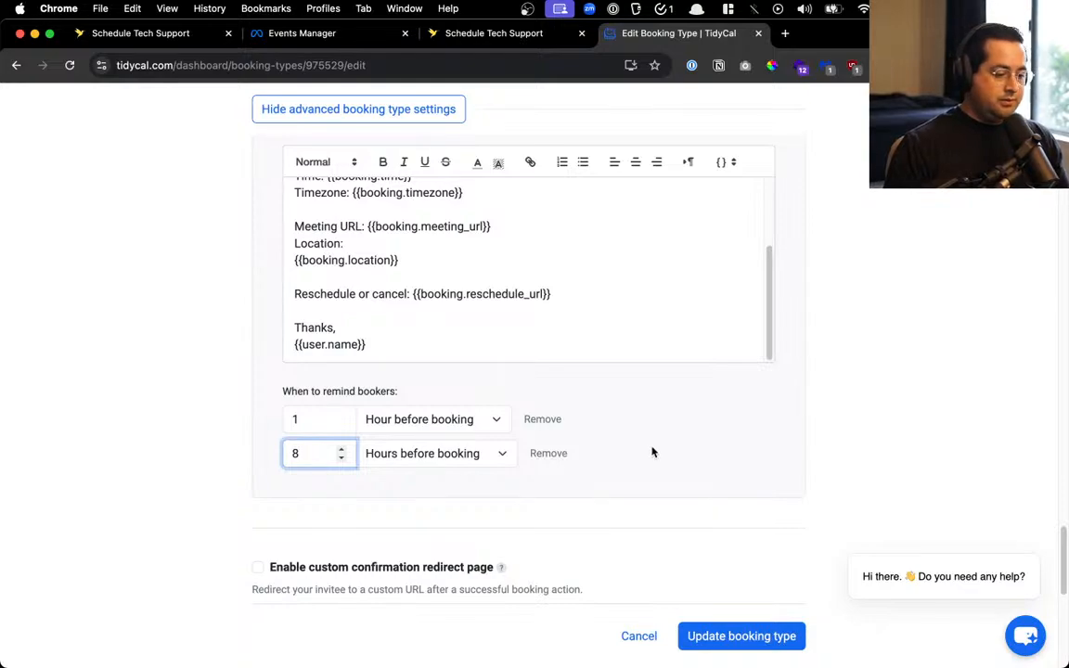
pyautogui.click(706, 635)
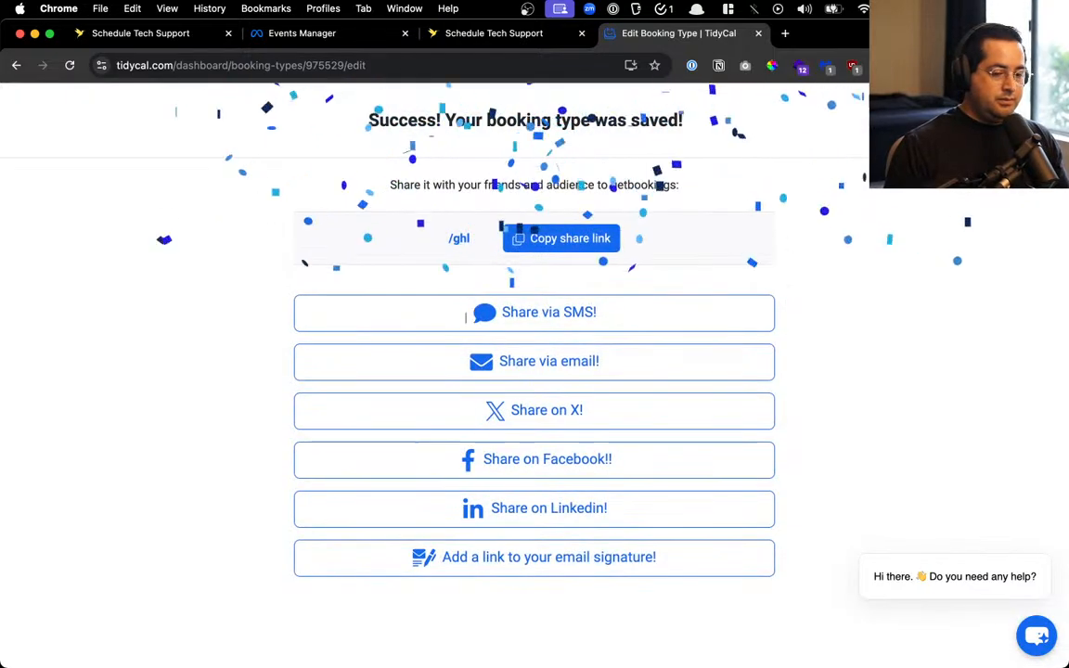
pyautogui.click(1039, 120)
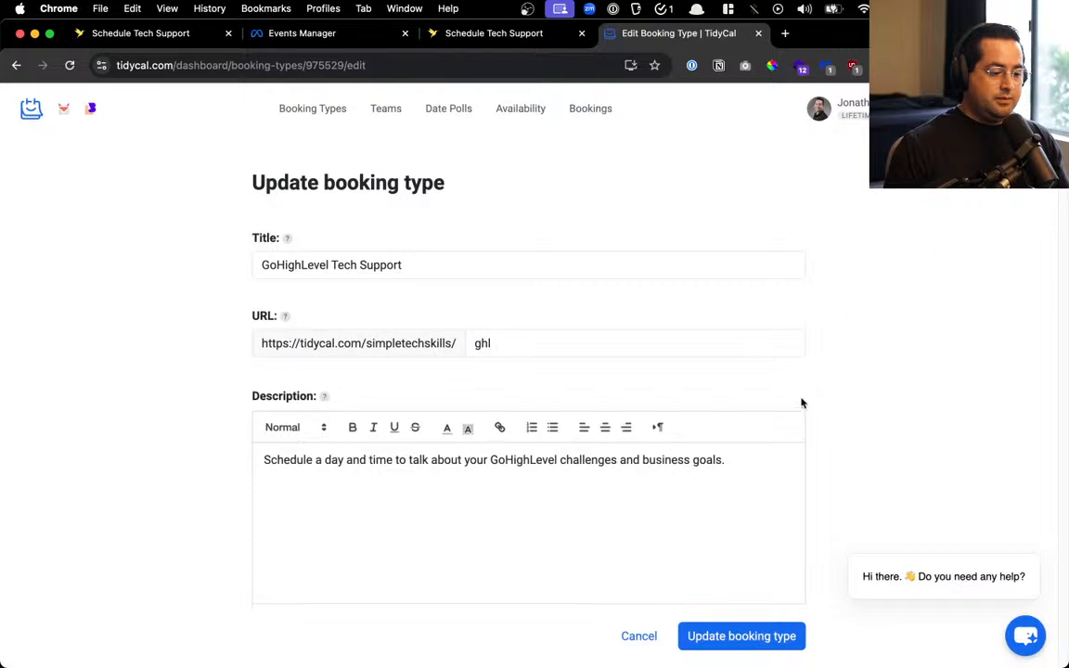
# Save the booking type once more and return to the Booking Types list
pyautogui.scroll(-20, 803, 403)
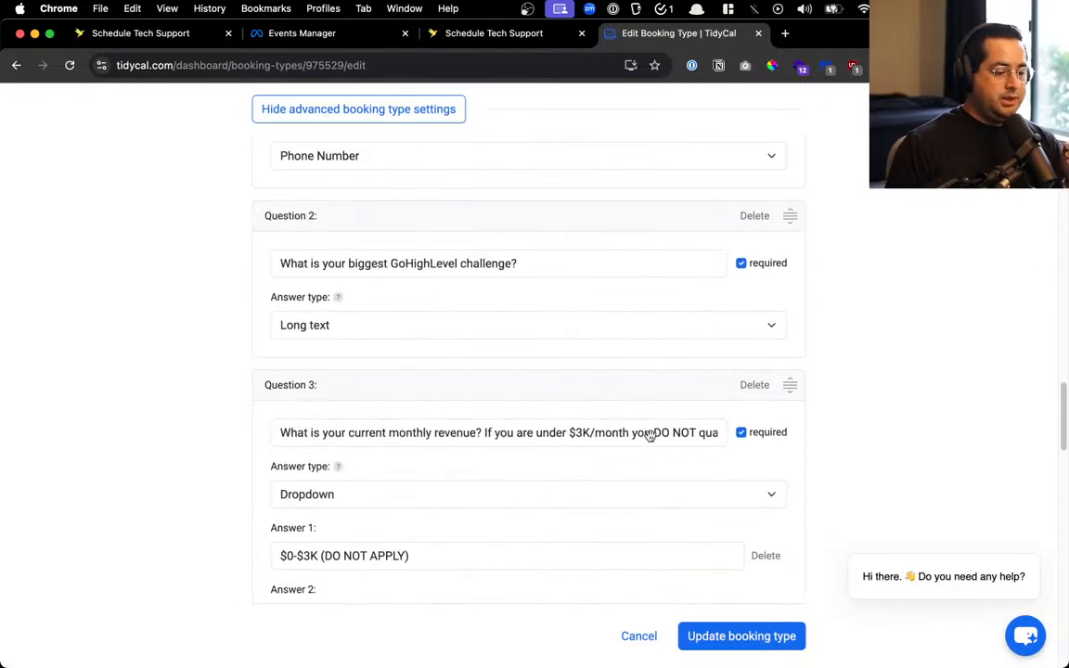
pyautogui.scroll(-15, 650, 435)
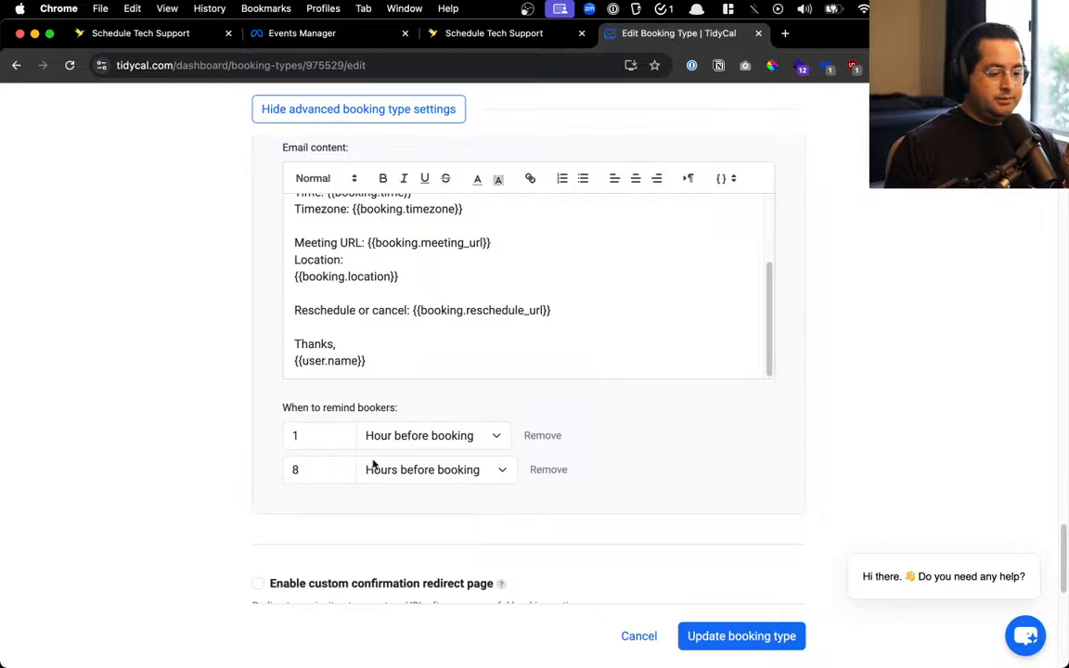
pyautogui.click(729, 636)
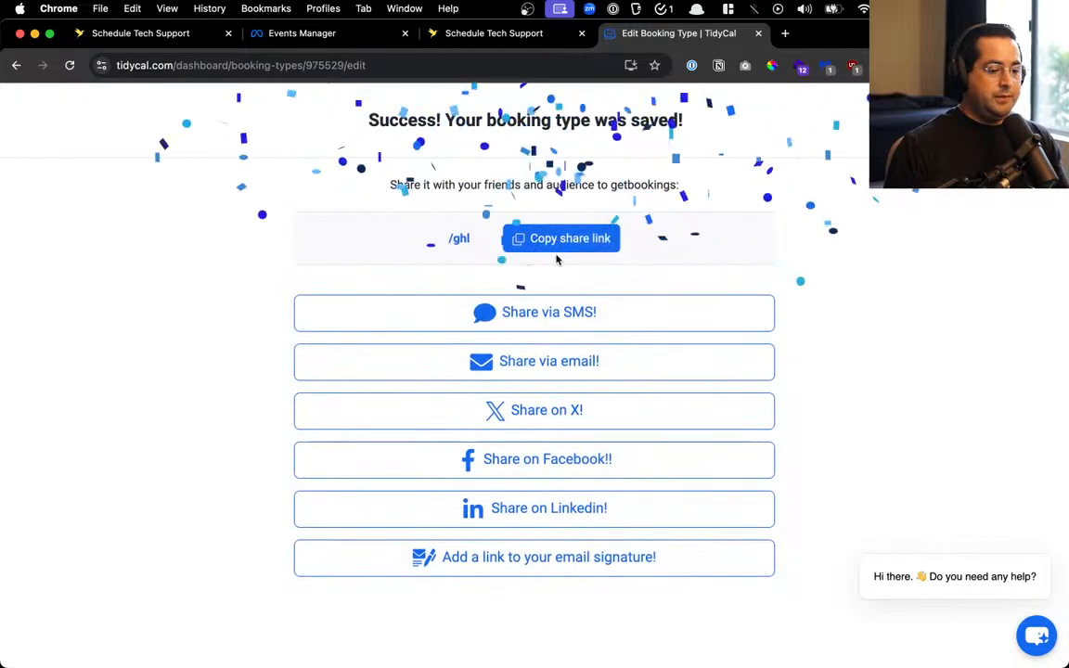
pyautogui.press('Escape')
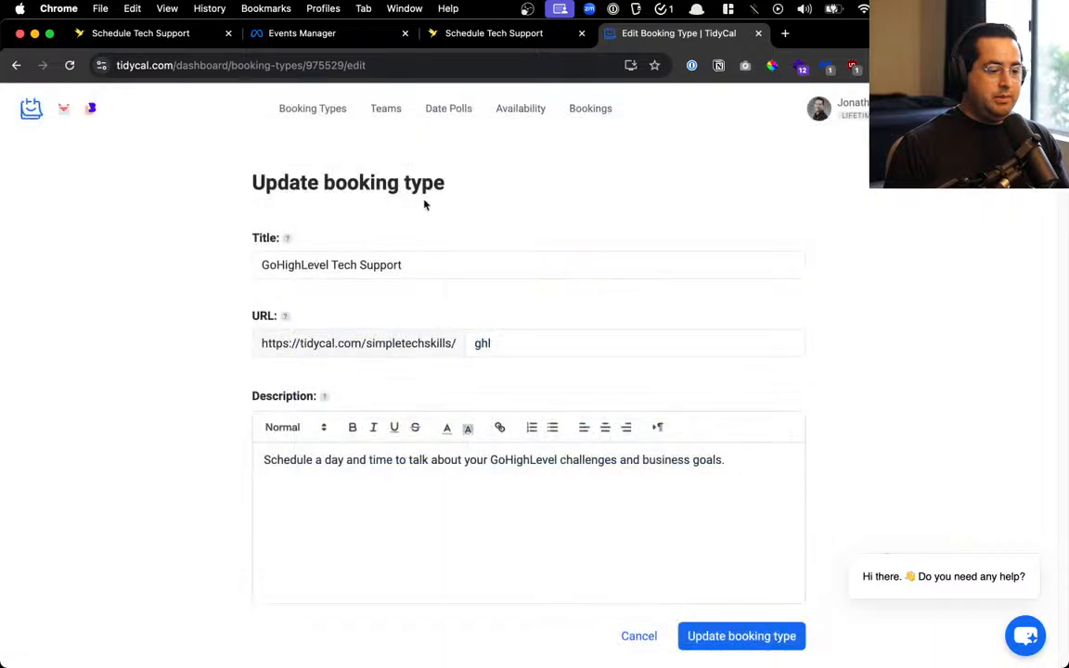
pyautogui.click(288, 111)
pyautogui.scroll(-10, 387, 384)
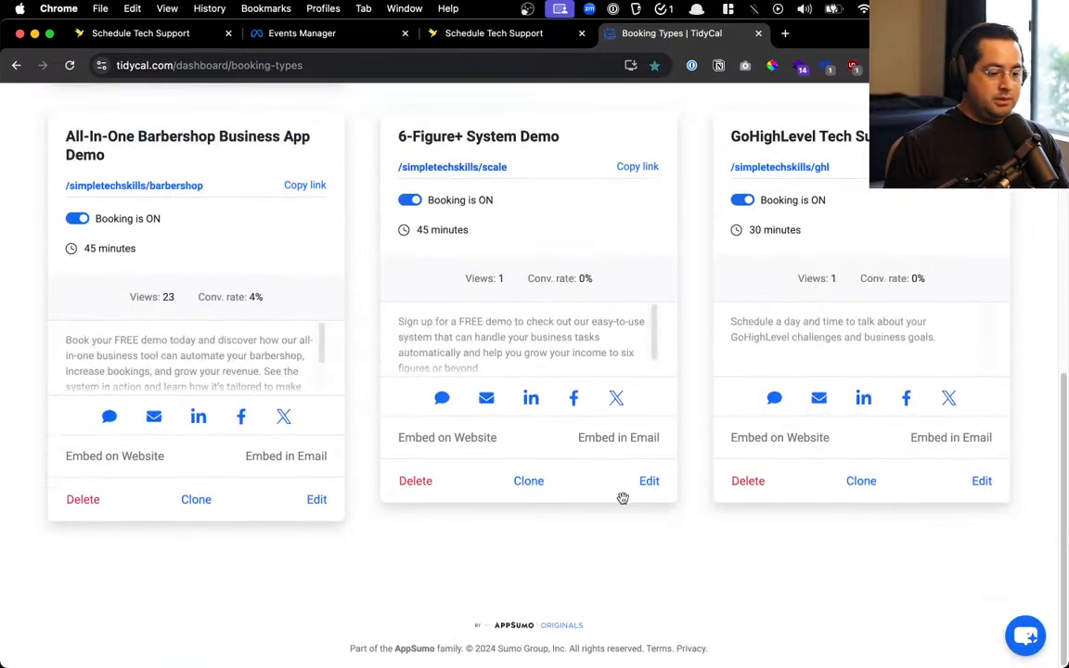
# Delete the 6-Figure+ System Demo and All-In-One Barbershop Business App Demo booking types, confirming each
pyautogui.click(410, 482)
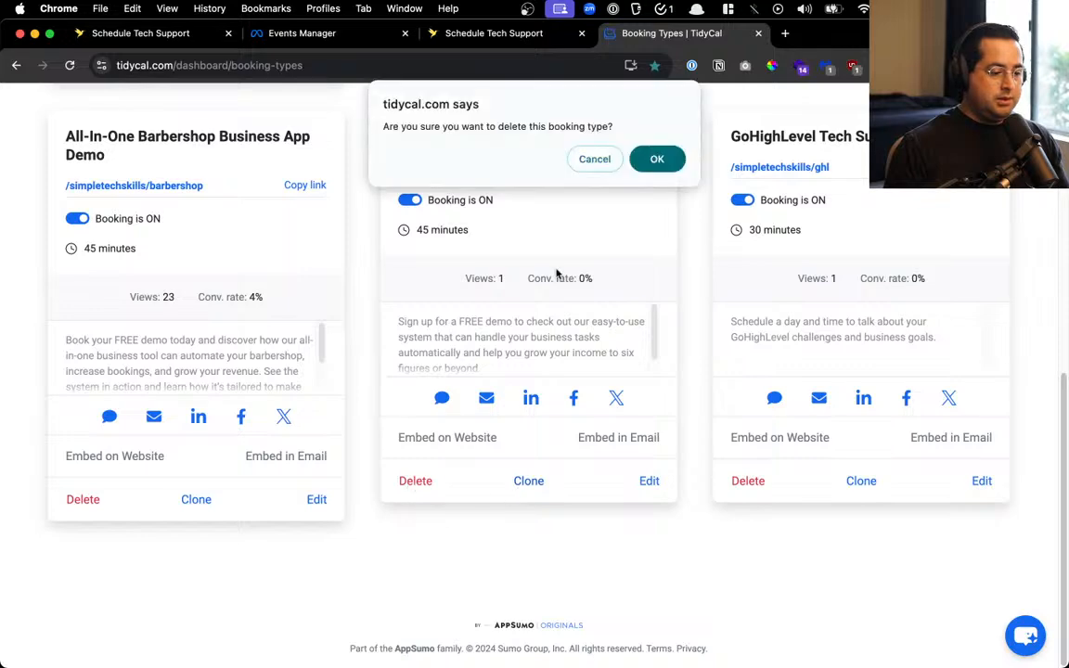
pyautogui.click(639, 158)
pyautogui.scroll(-10, 265, 464)
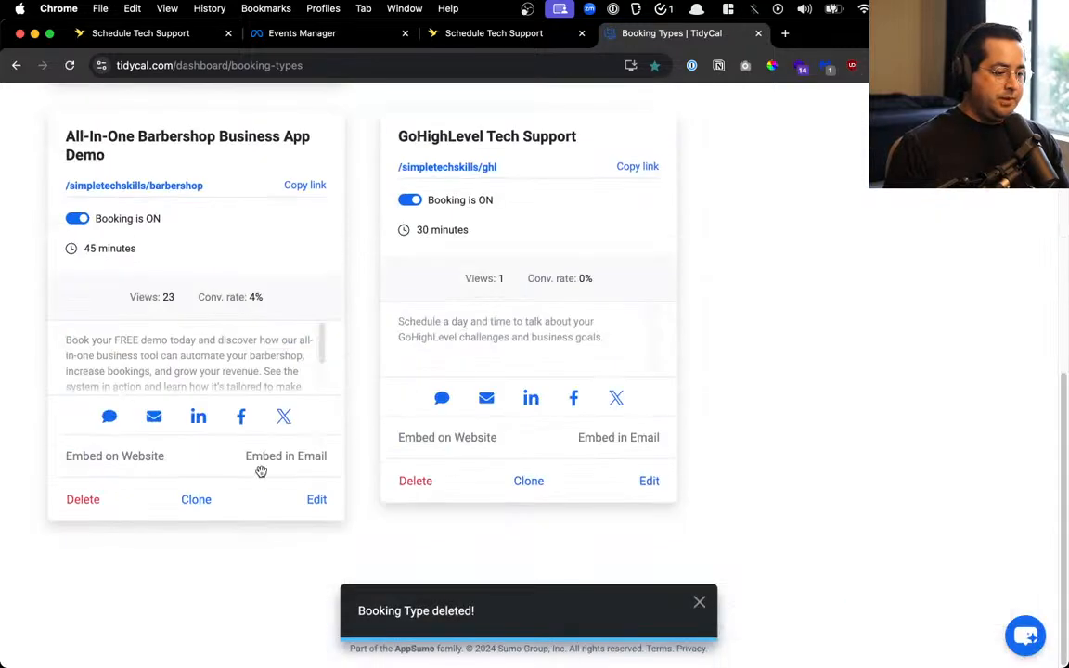
pyautogui.click(83, 499)
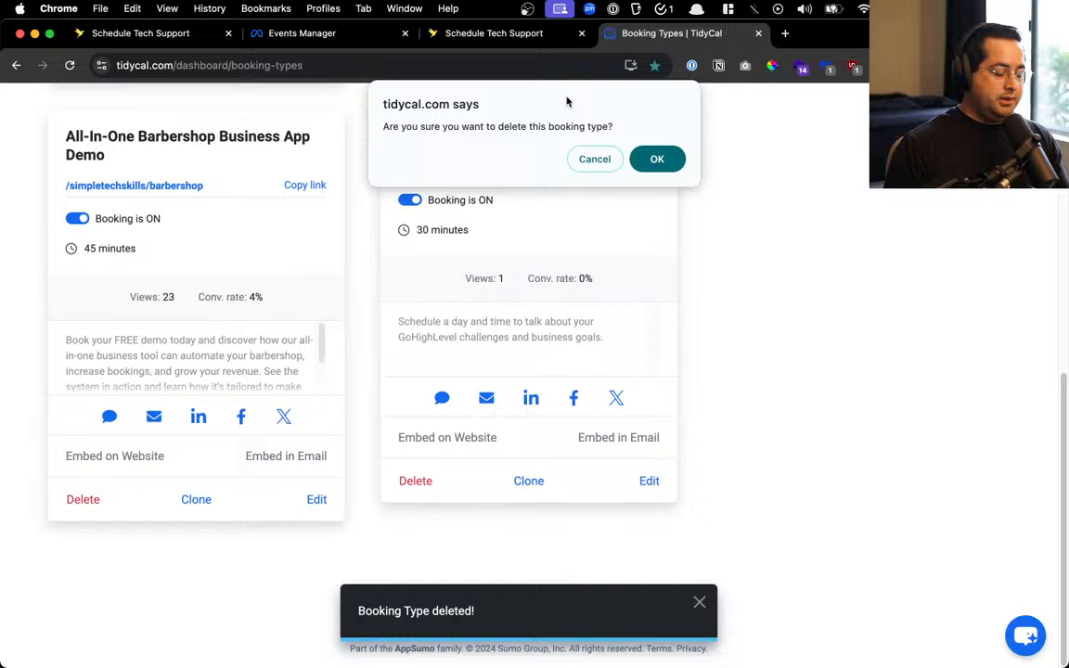
pyautogui.click(648, 159)
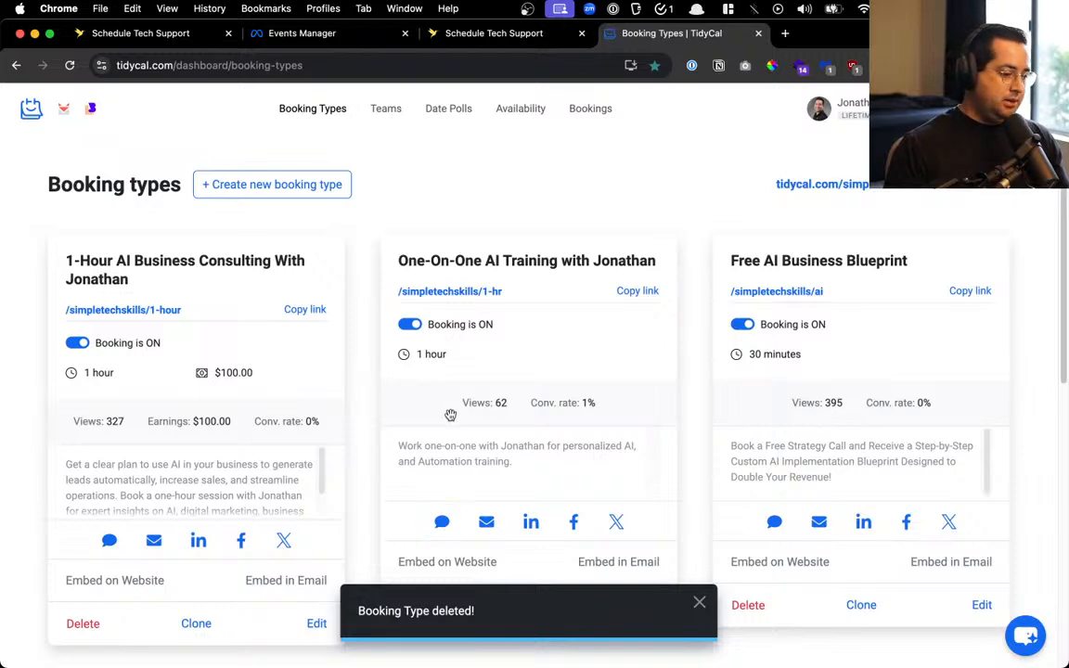
# Expand the booking type's advanced settings and review the second invitee question's wording
pyautogui.scroll(-3, 450, 415)
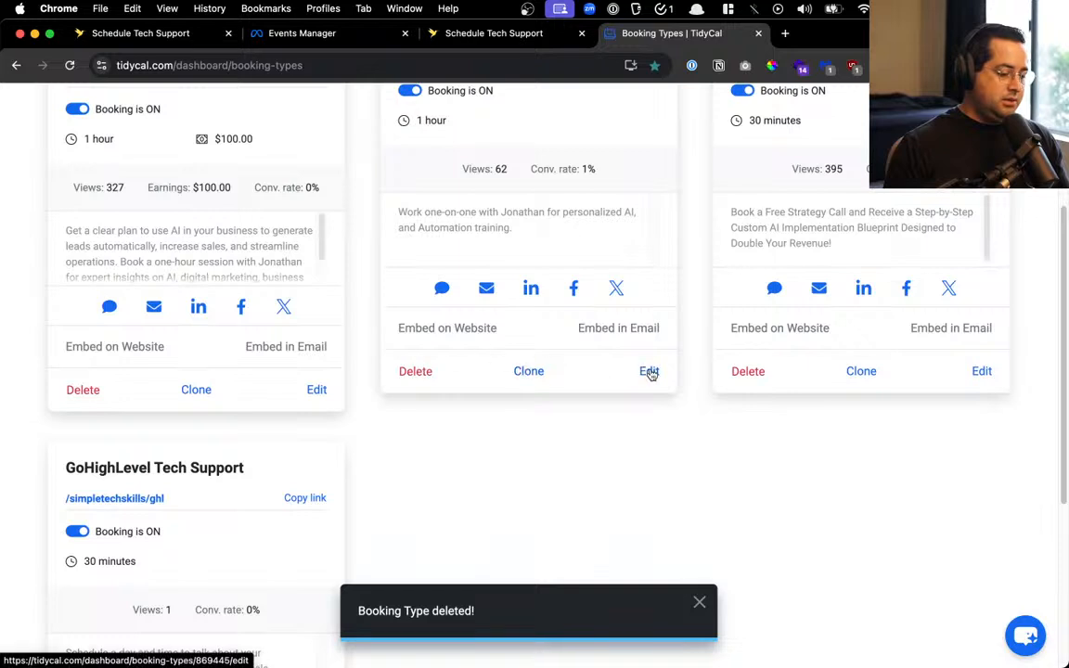
pyautogui.scroll(-15, 648, 372)
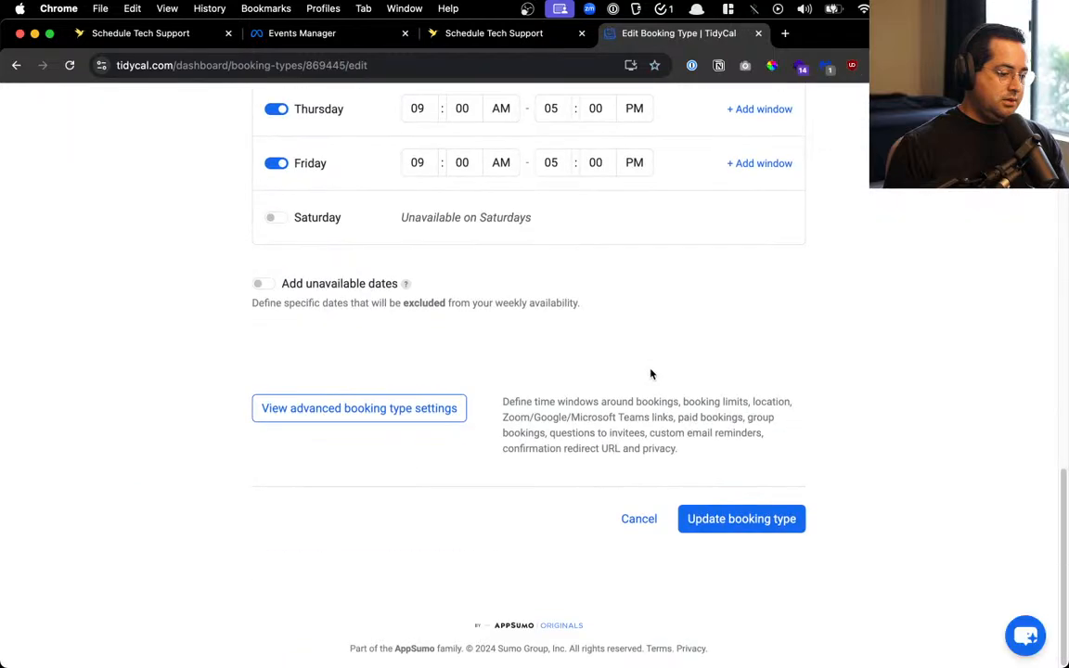
pyautogui.click(399, 417)
pyautogui.scroll(-10, 398, 423)
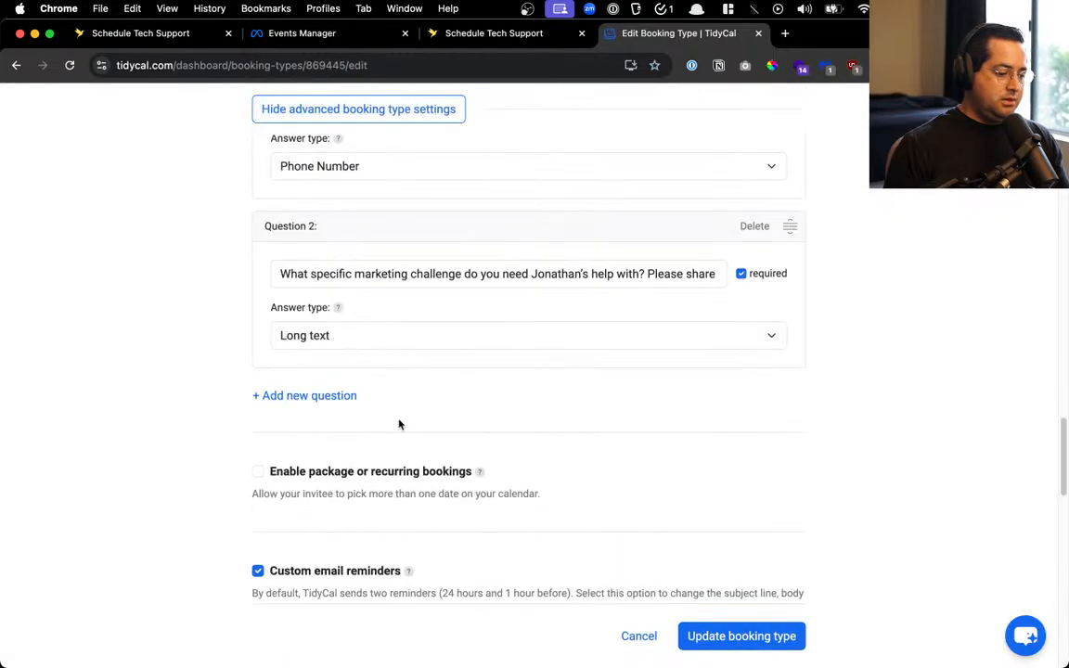
pyautogui.click(495, 274)
pyautogui.scroll(10, 534, 363)
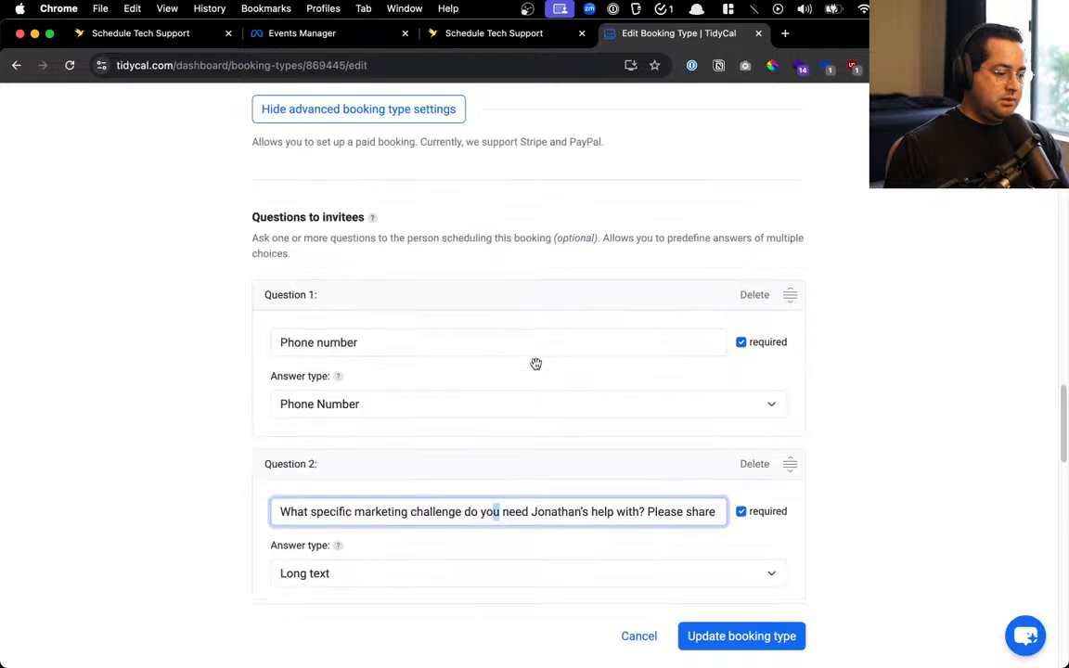
pyautogui.scroll(15, 536, 363)
# Copy the GoHighLevel Tech Support 'Embed on Website' code from the Booking Types list
pyautogui.click(310, 109)
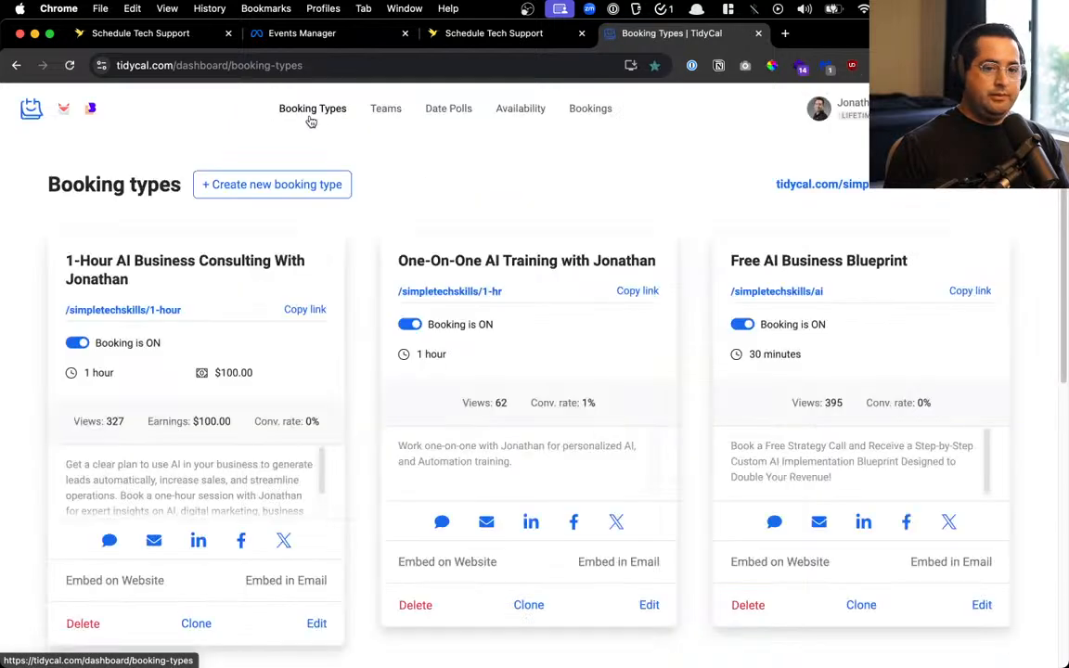
pyautogui.scroll(-6, 351, 243)
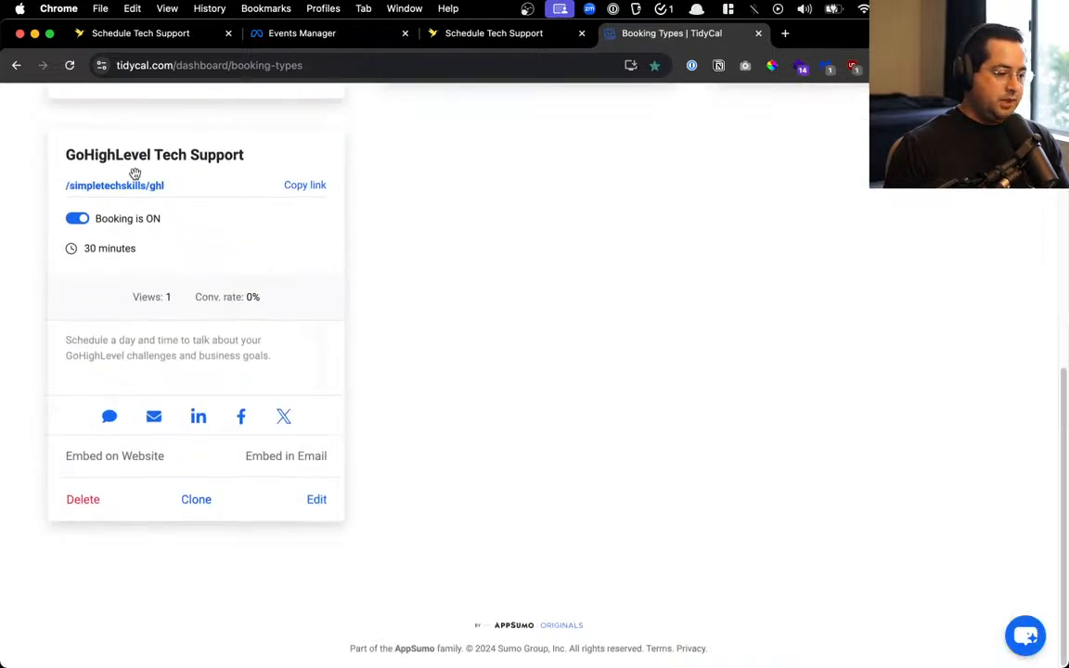
pyautogui.click(133, 456)
pyautogui.click(538, 306)
pyautogui.press('super+c')
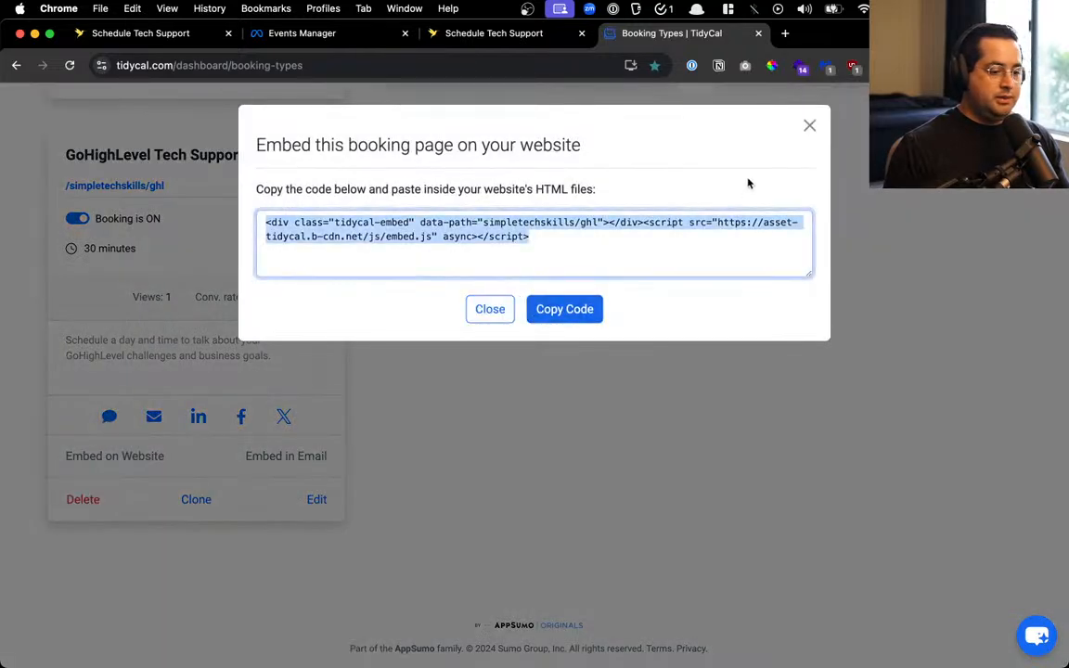
pyautogui.click(809, 128)
# Close the 404 Schedule Tech Support tab and move the Leadpages editor tab into this Chrome window
pyautogui.click(510, 34)
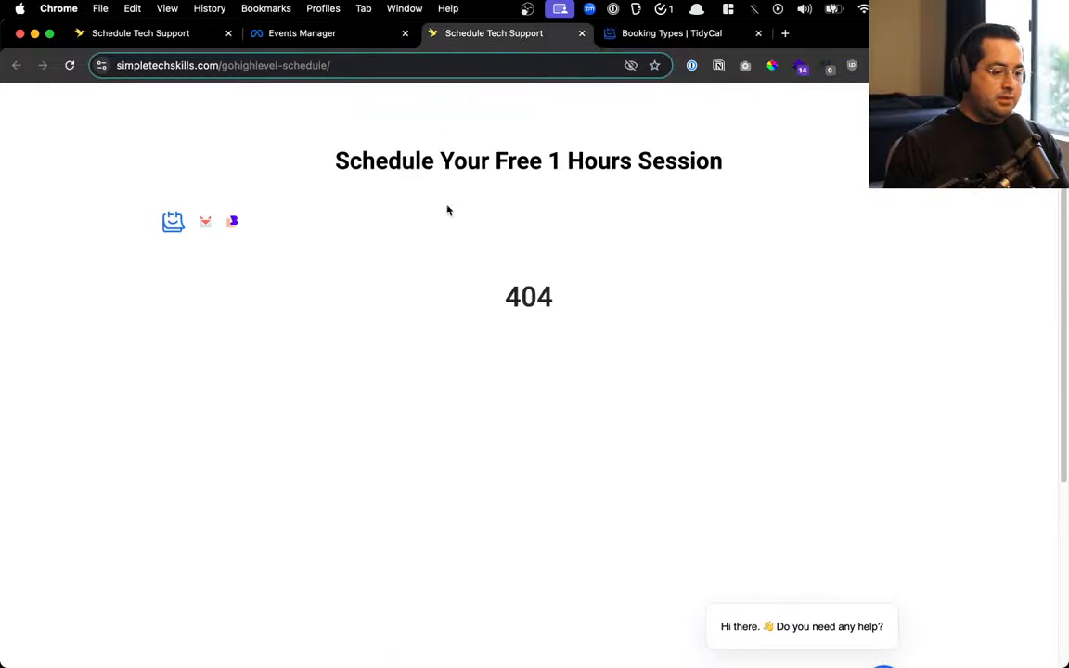
pyautogui.press('super+w')
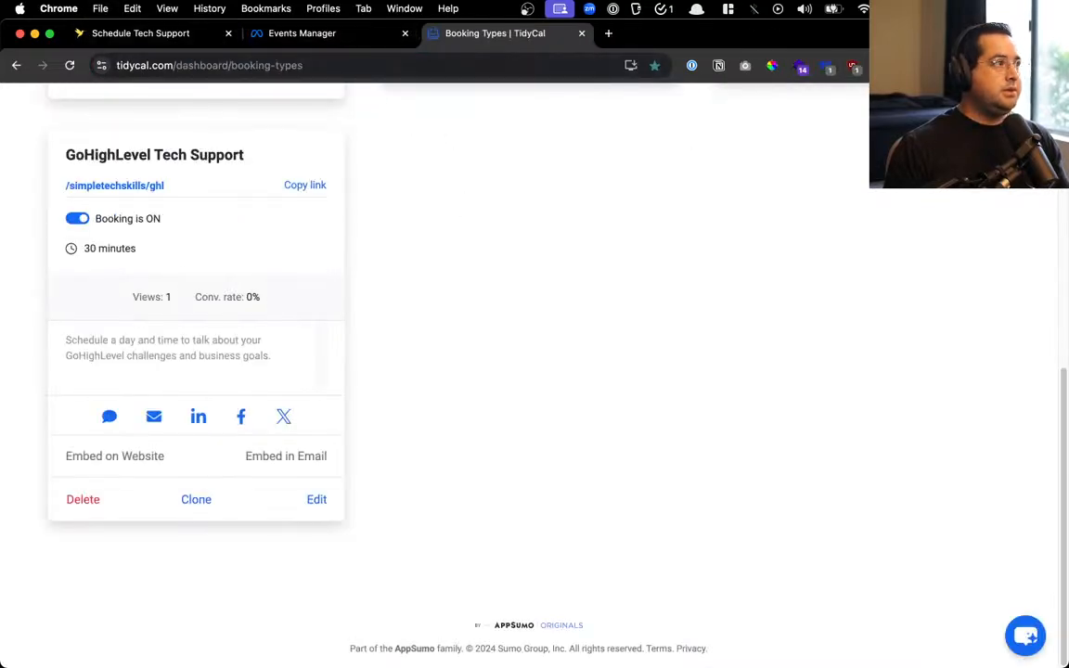
pyautogui.hotkey('ctrl', 'Up')
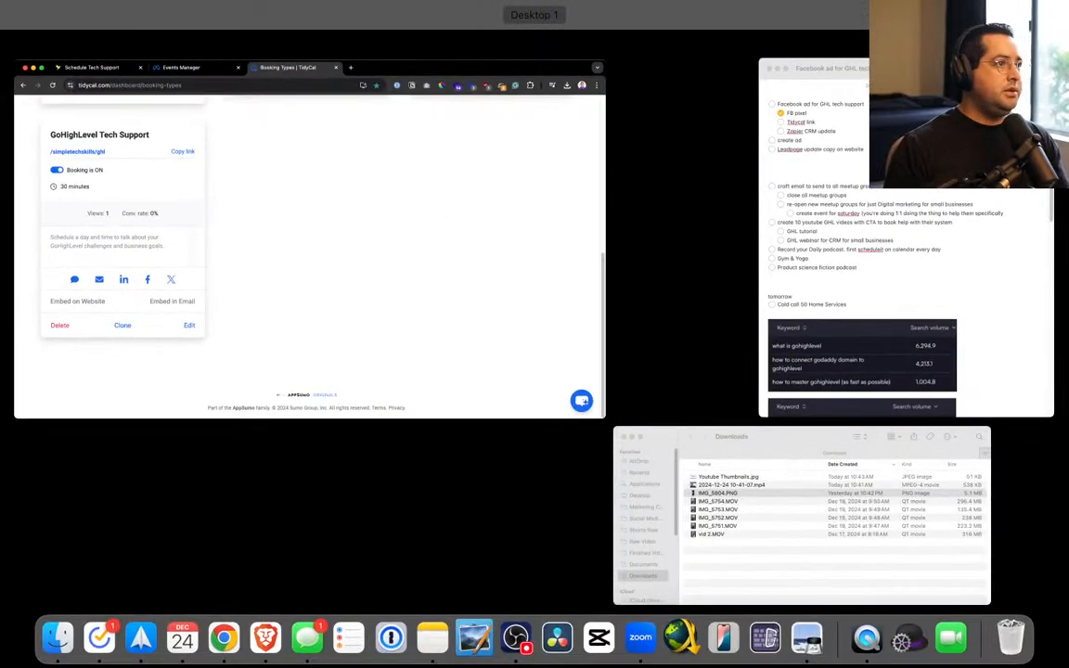
pyautogui.hotkey('ctrl', 'Up')
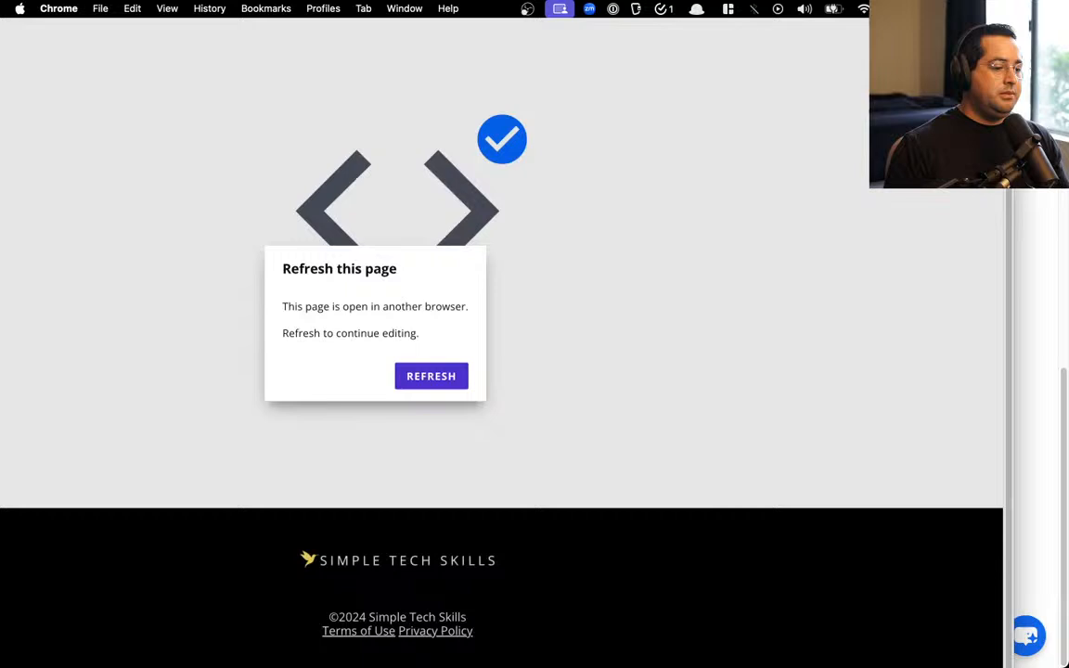
pyautogui.moveTo(269, 0); pyautogui.dragTo(661, 60)
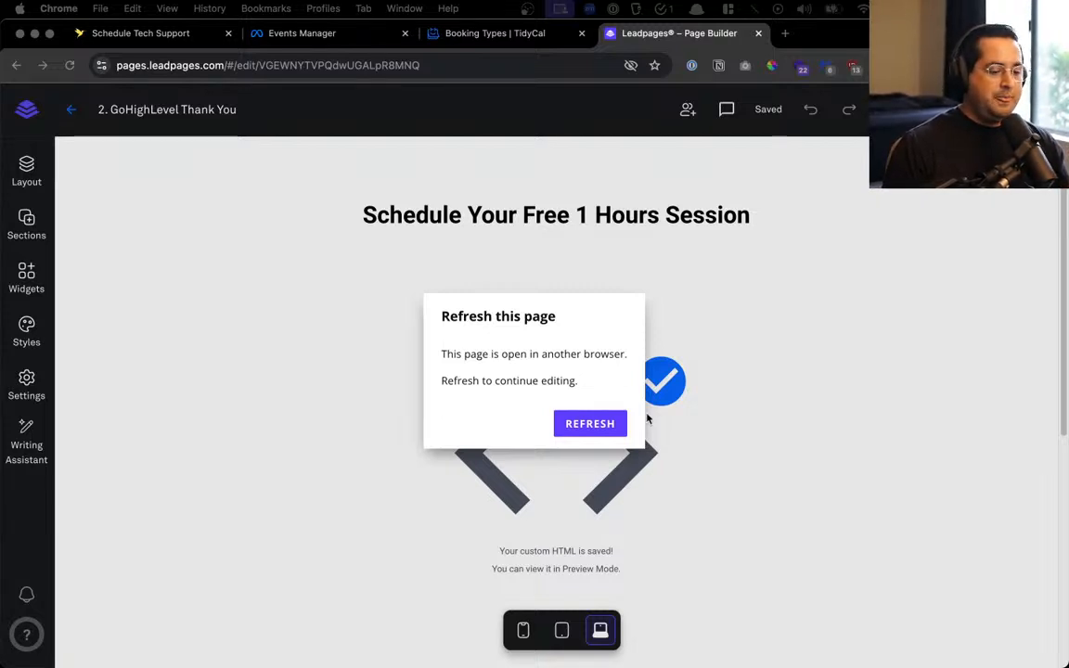
# Replace the custom HTML block's code with the TidyCal simpletechskills/ghl embed snippet and save it
pyautogui.click(585, 426)
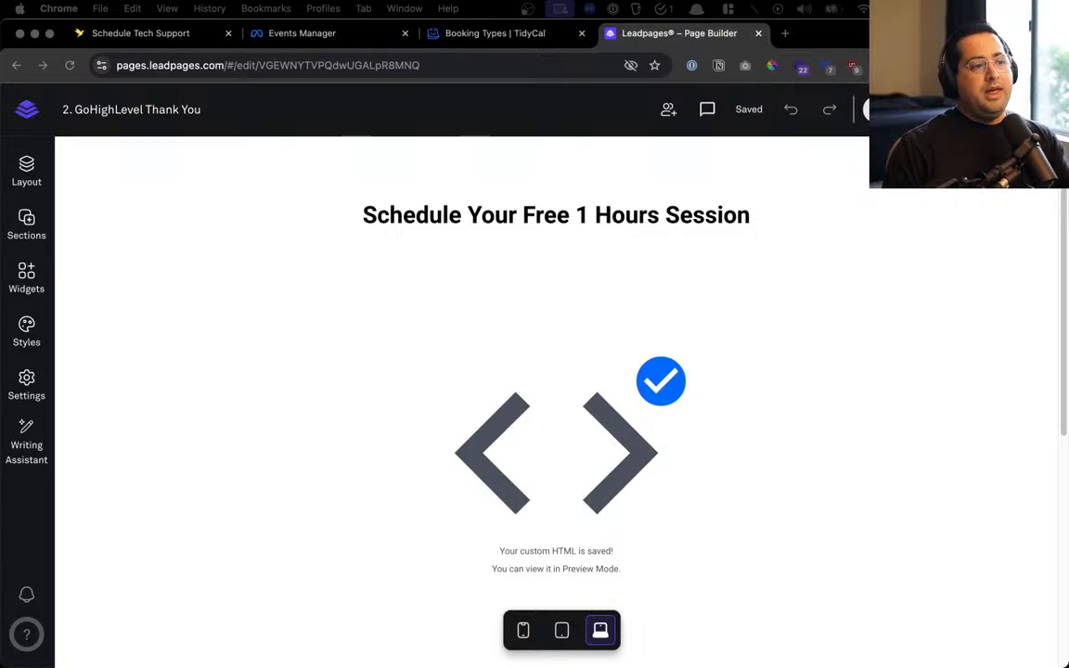
pyautogui.click(682, 240)
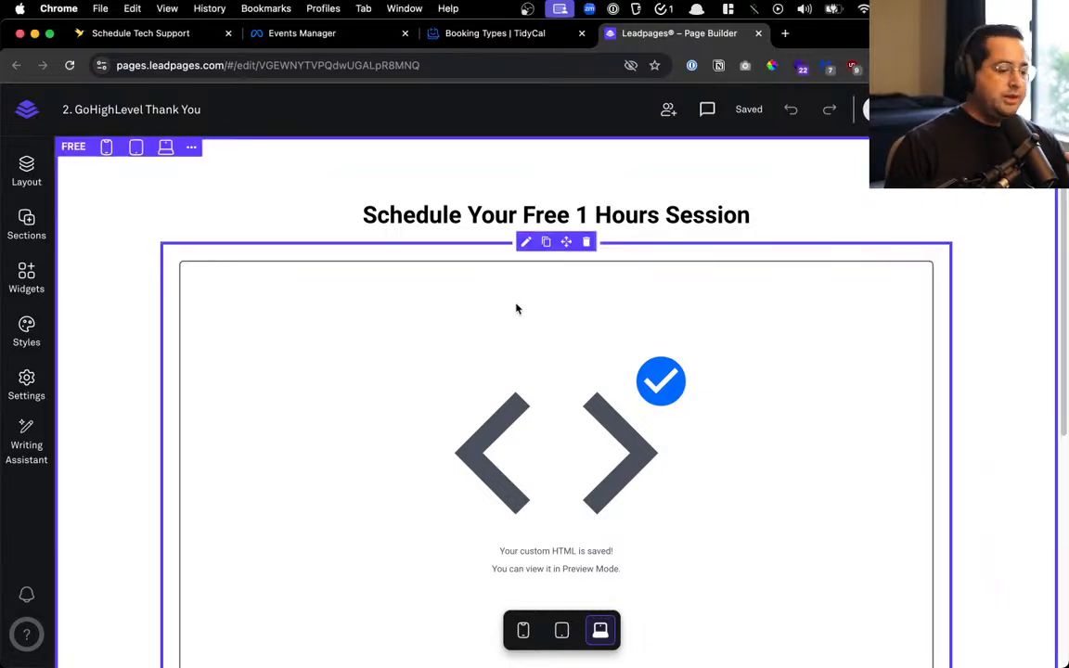
pyautogui.click(527, 241)
pyautogui.tripleClick(915, 489)
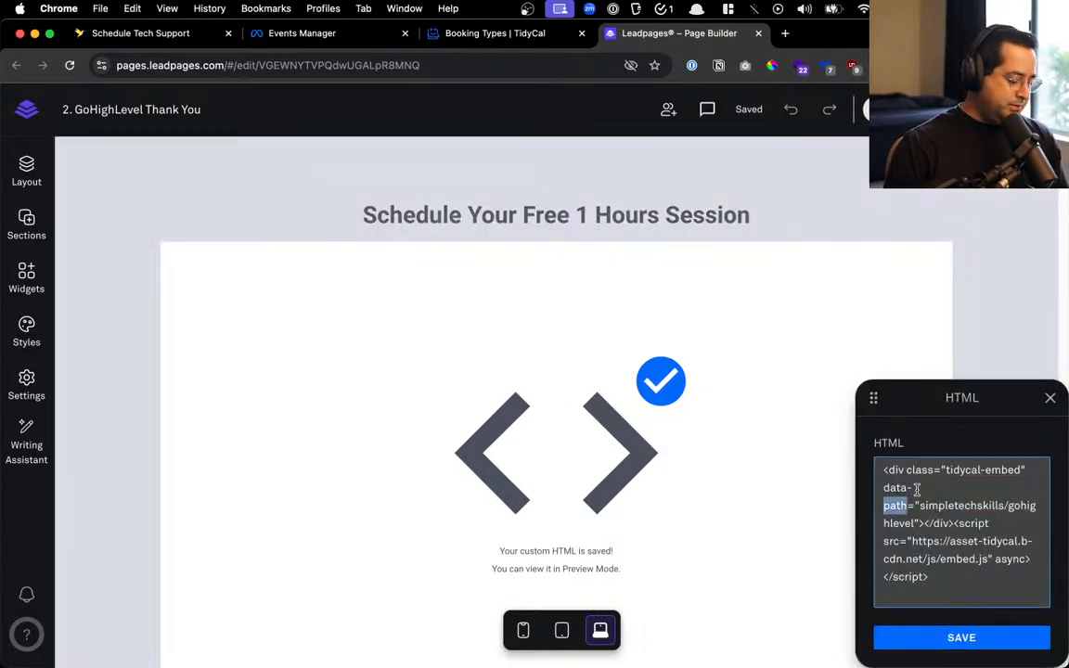
pyautogui.press('super+v')
pyautogui.click(936, 639)
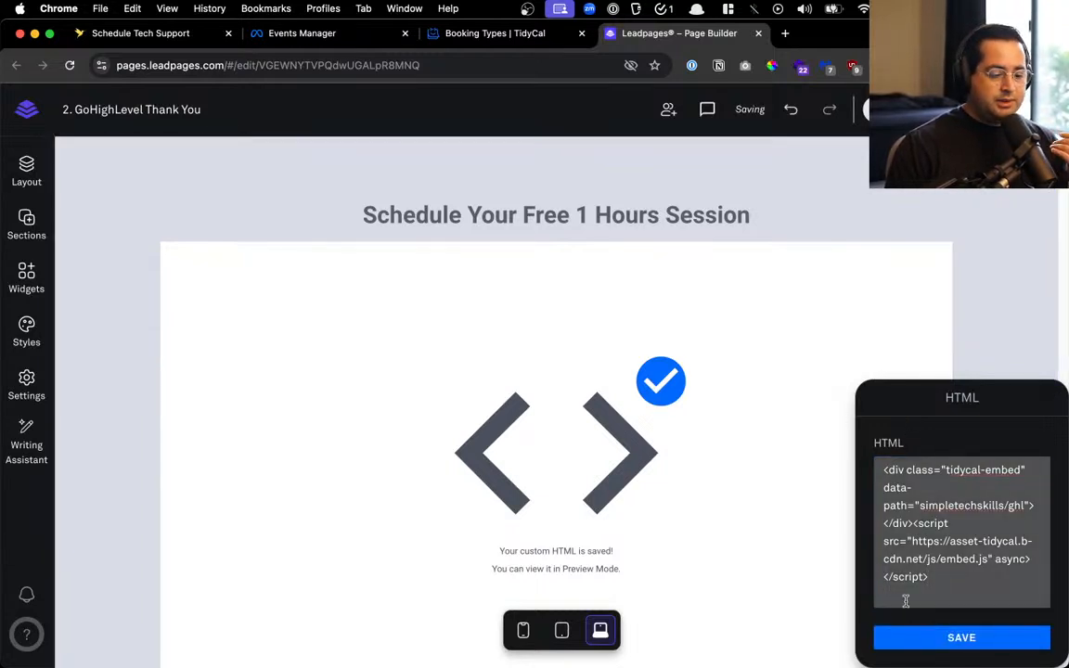
pyautogui.scroll(-2, 881, 334)
pyautogui.click(920, 641)
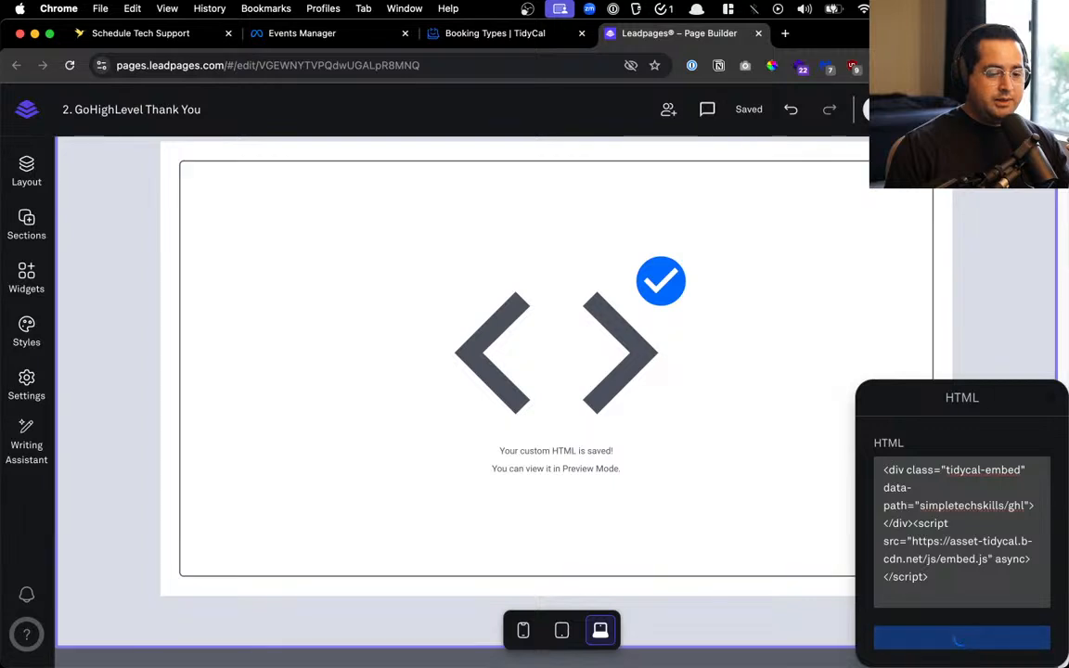
pyautogui.scroll(2, 640, 269)
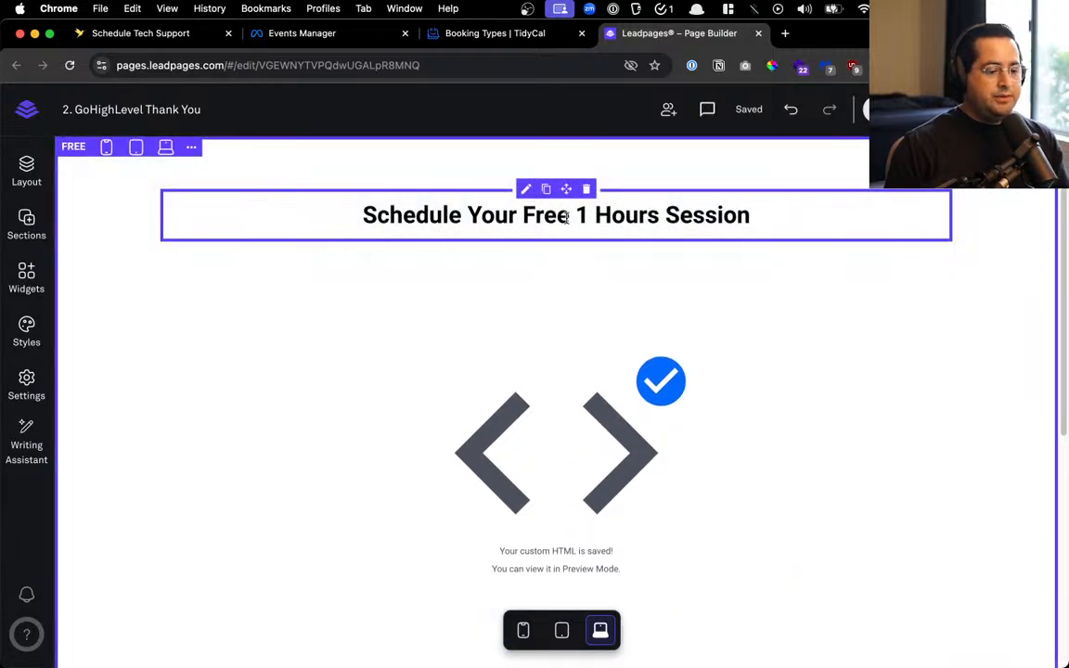
# Change the heading to 'Schedule Your Free Go High Level Discovery Call'
pyautogui.moveTo(780, 215); pyautogui.dragTo(583, 219)
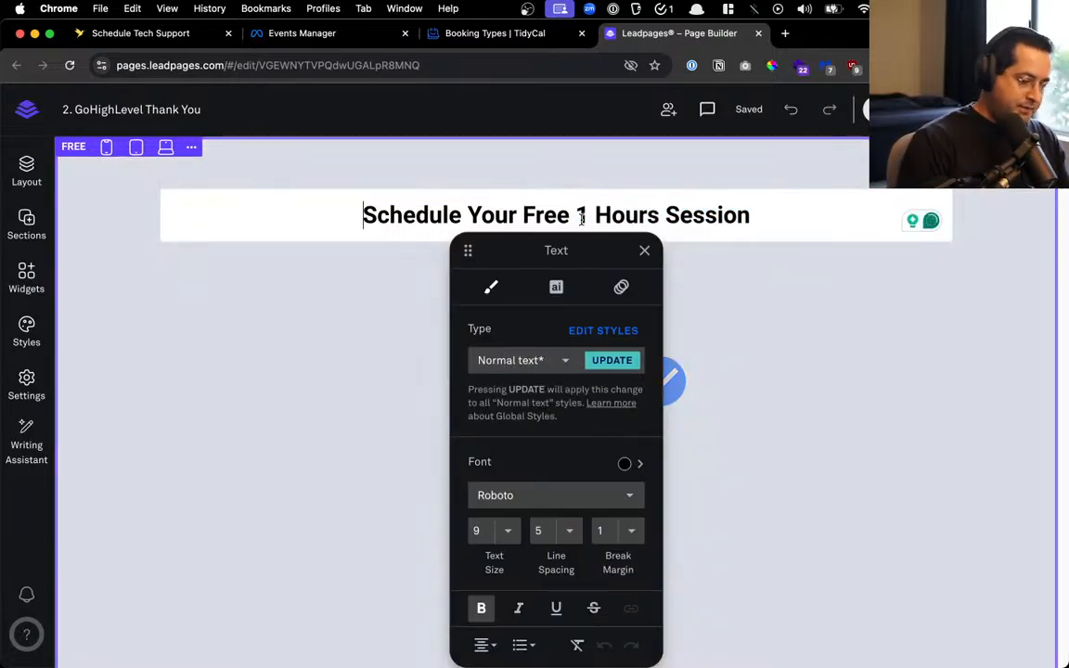
pyautogui.write('Di')
pyautogui.press('BackSpace')
pyautogui.press('BackSpace')
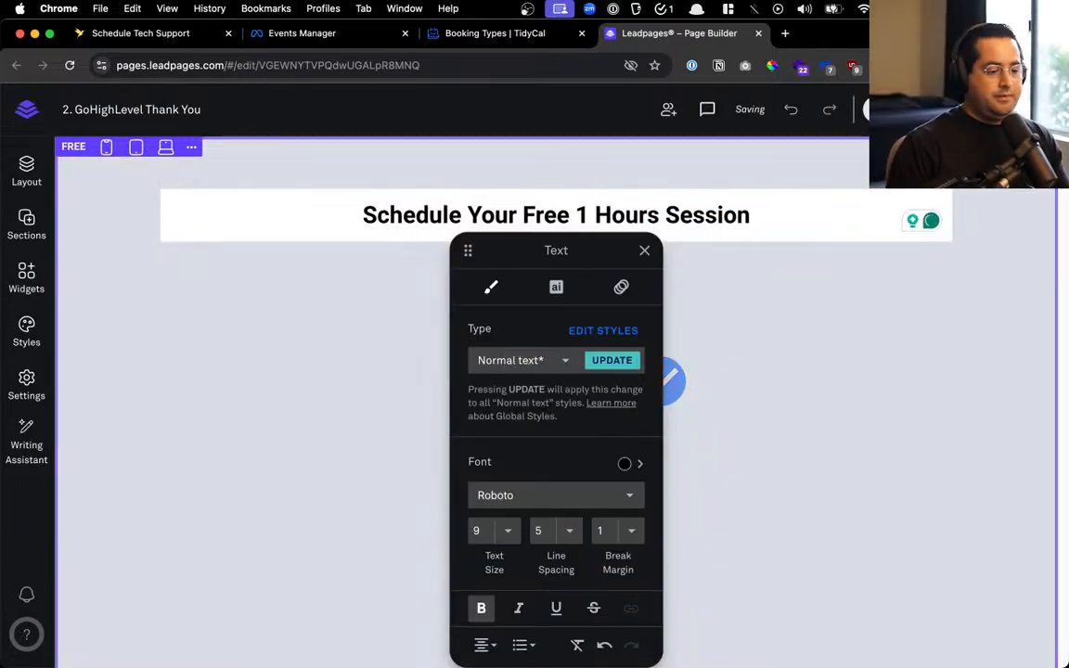
pyautogui.press('super+Right')
pyautogui.press('BackSpace')
pyautogui.press('BackSpace')
pyautogui.press('BackSpace')
pyautogui.press('BackSpace')
pyautogui.press('BackSpace')
pyautogui.press('BackSpace')
pyautogui.press('BackSpace')
pyautogui.press('BackSpace')
pyautogui.press('BackSpace')
pyautogui.press('BackSpace')
pyautogui.press('BackSpace')
pyautogui.press('BackSpace')
pyautogui.press('BackSpace')
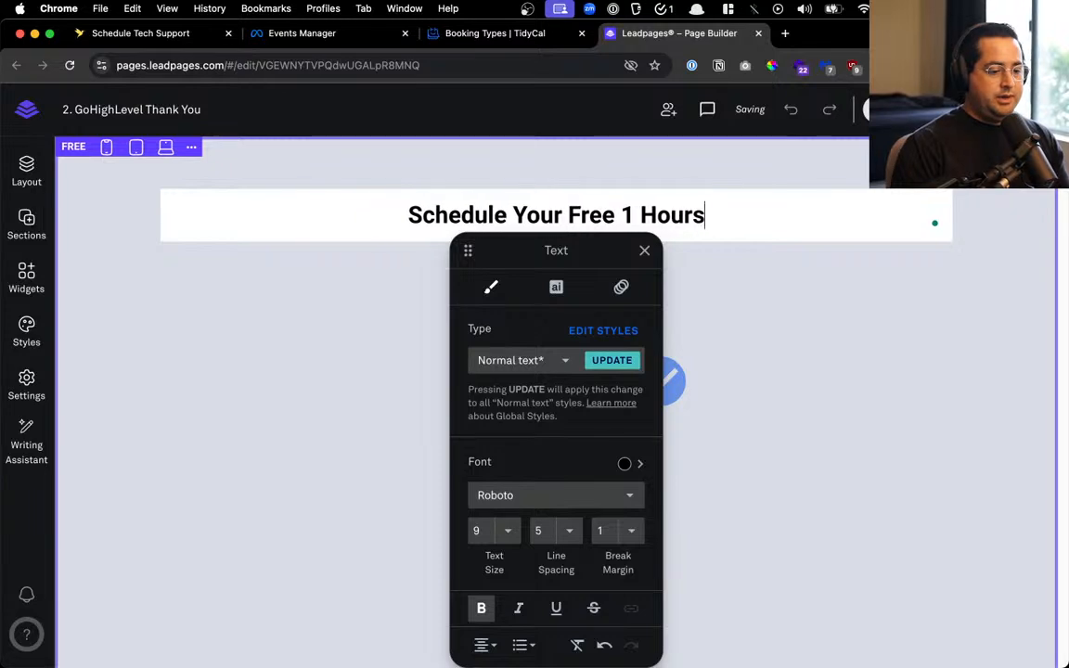
pyautogui.press('BackSpace')
pyautogui.press('BackSpace')
pyautogui.write('Disco')
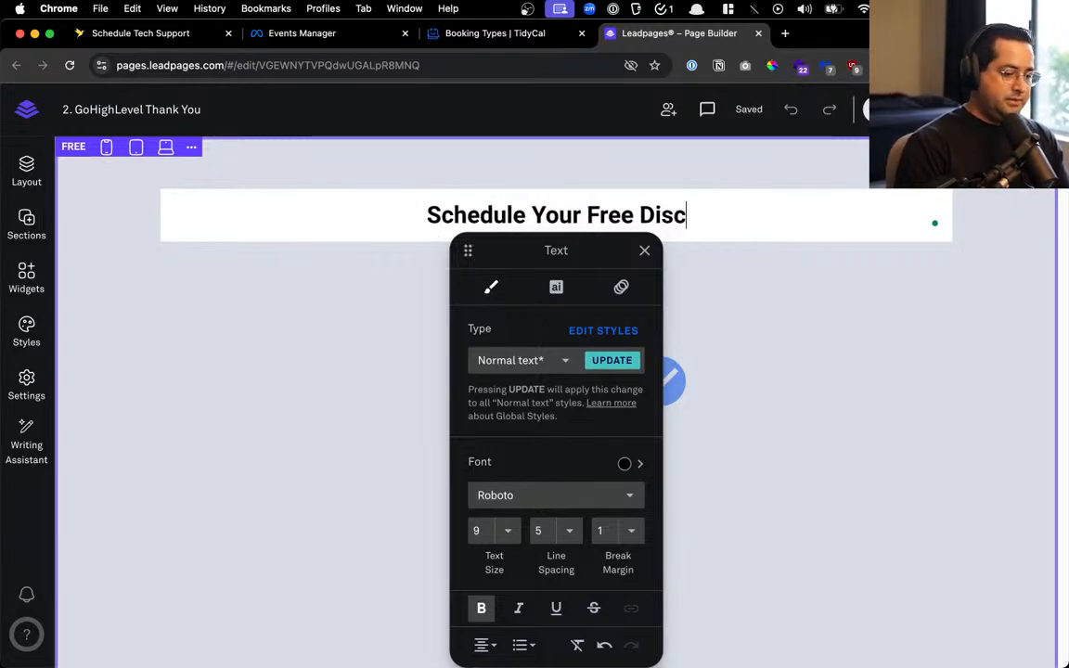
pyautogui.press('BackSpace')
pyautogui.press('BackSpace')
pyautogui.press('BackSpace')
pyautogui.press('BackSpace')
pyautogui.press('BackSpace')
pyautogui.write('G')
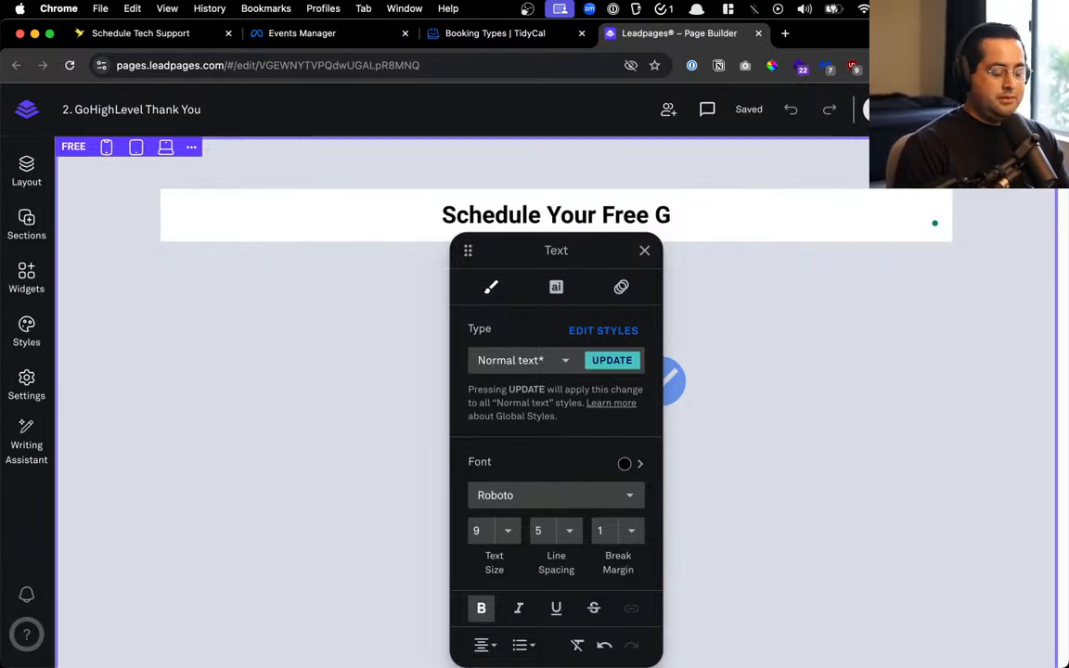
pyautogui.write('o High Lev')
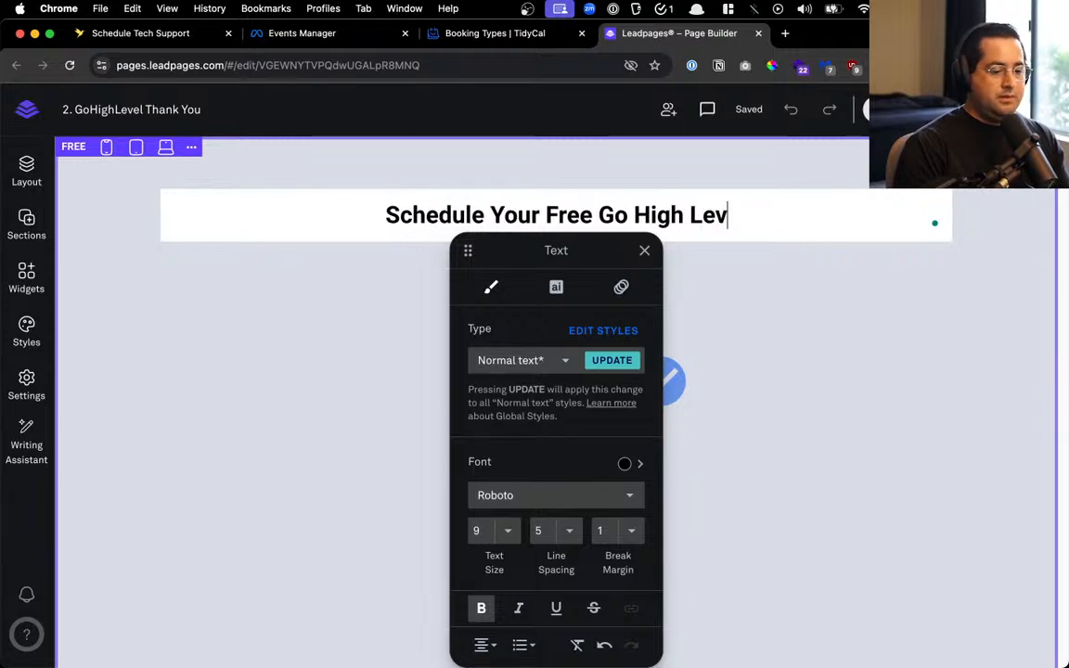
pyautogui.write('el Discovery Call')
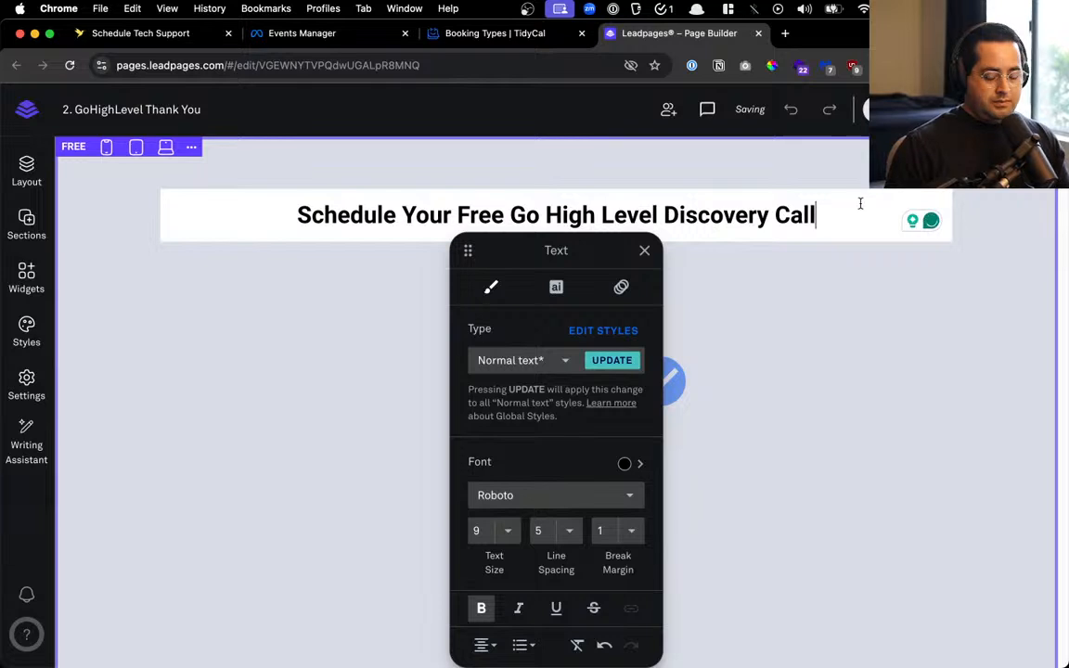
# Add the line 'So we can understand your GHL challenges and business goals.' under the heading
pyautogui.press('Return')
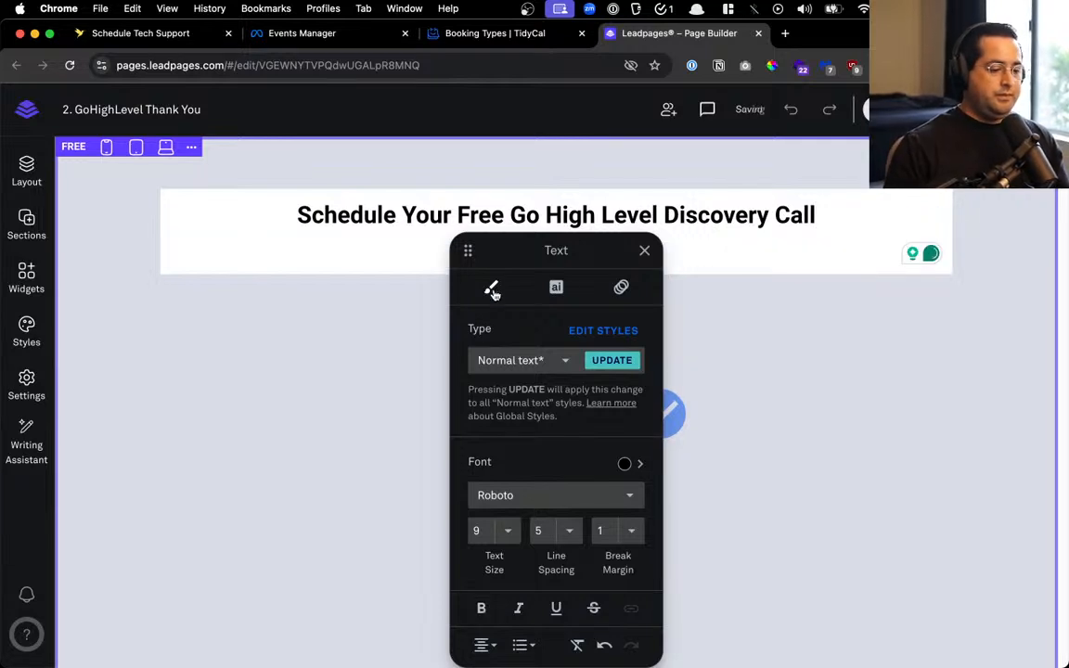
pyautogui.write('So ')
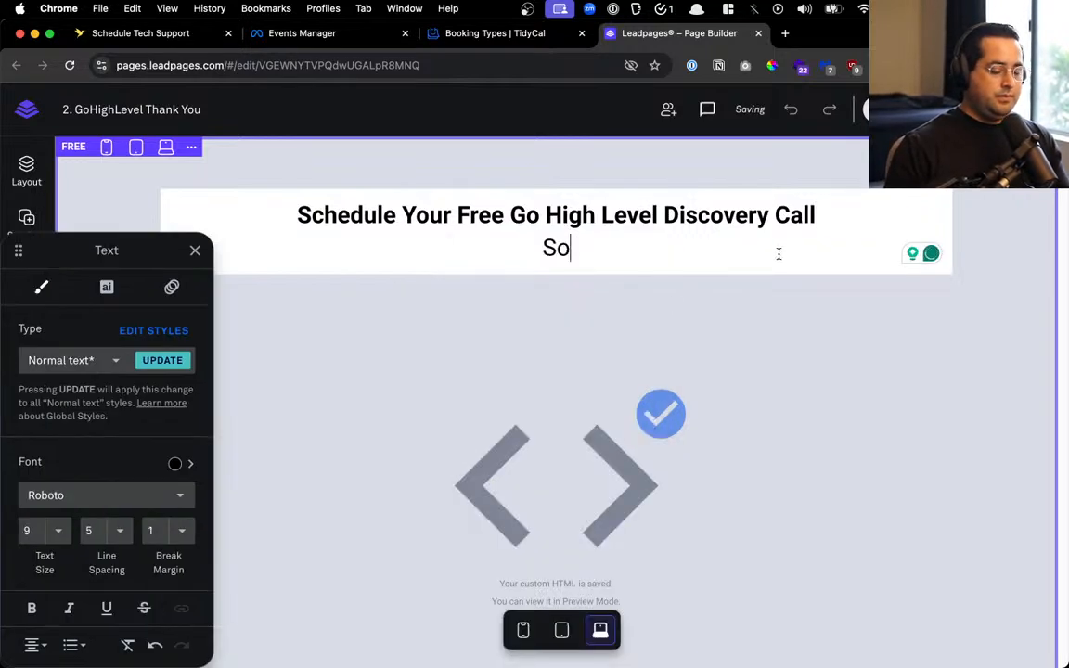
pyautogui.write('we can under')
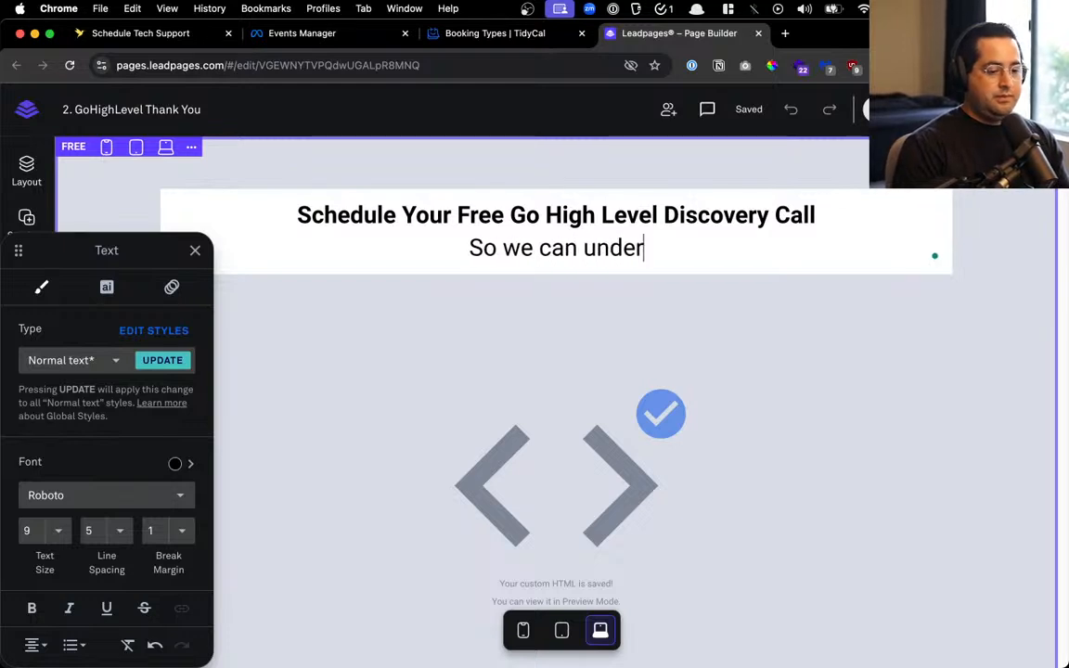
pyautogui.write('stand your ')
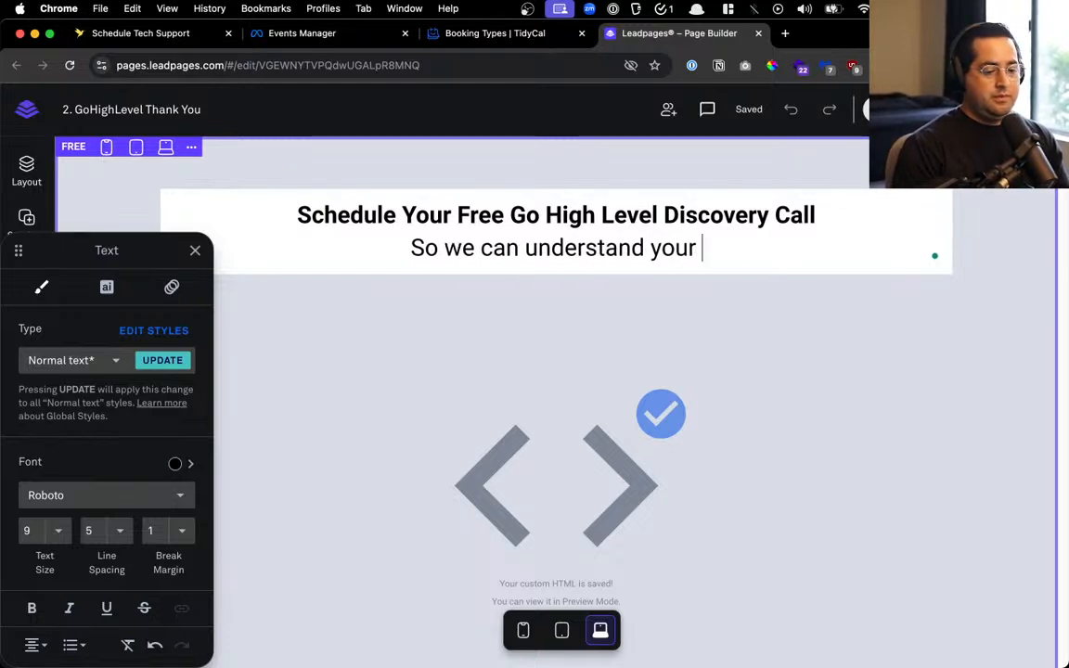
pyautogui.write('G')
pyautogui.press('BackSpace')
pyautogui.write('CHal')
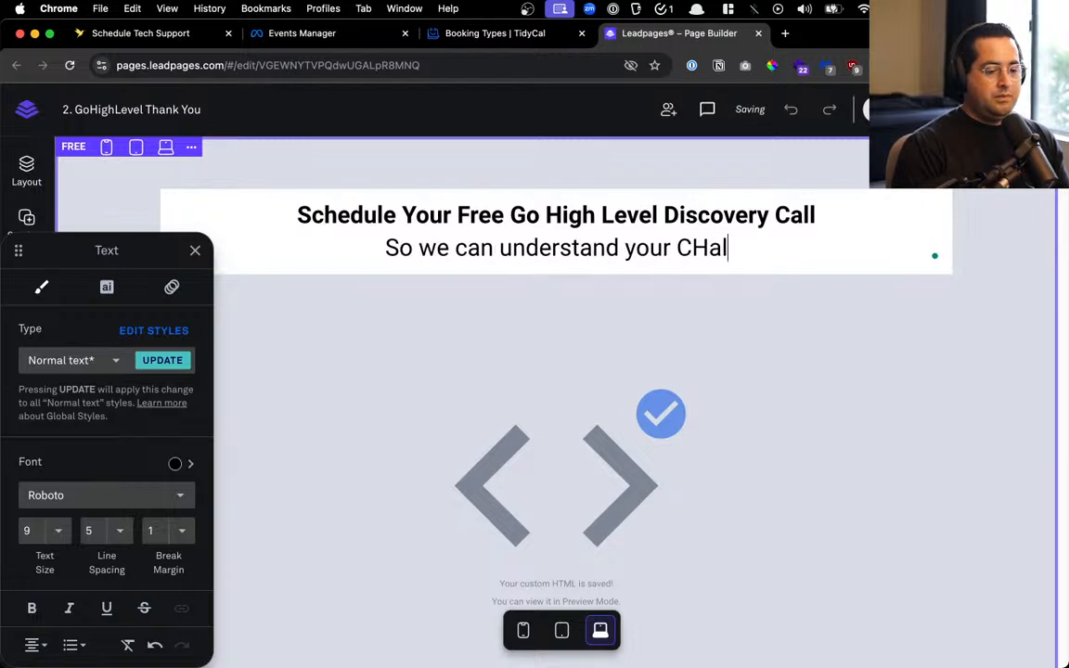
pyautogui.press('BackSpace')
pyautogui.press('BackSpace')
pyautogui.press('BackSpace')
pyautogui.press('BackSpace')
pyautogui.write('challenges')
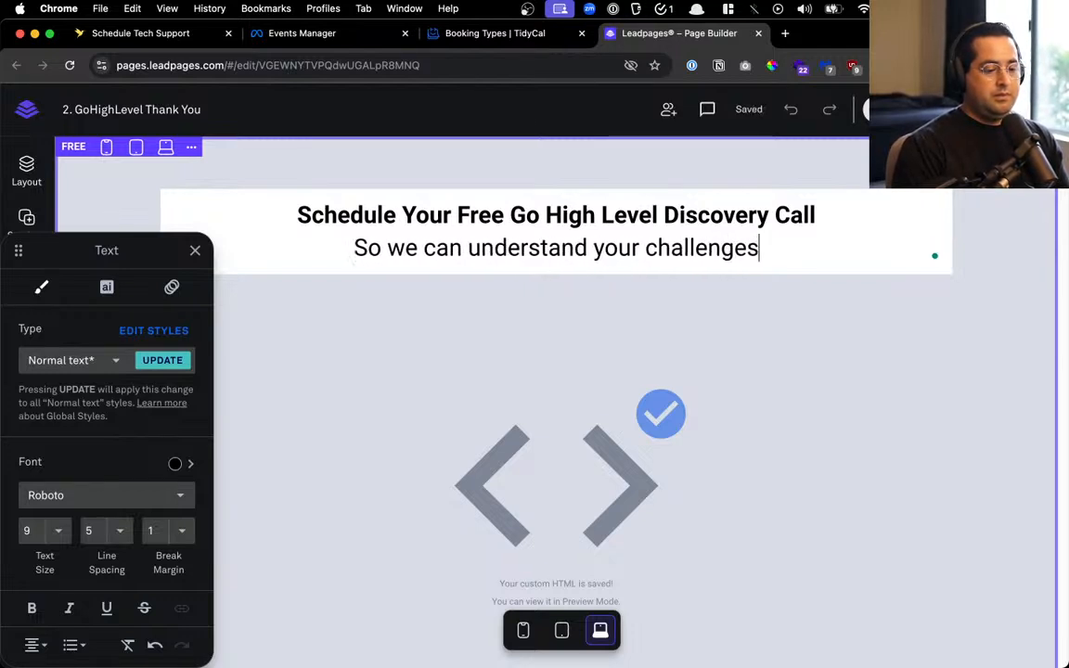
pyautogui.press('BackSpace')
pyautogui.press('BackSpace')
pyautogui.press('BackSpace')
pyautogui.press('BackSpace')
pyautogui.press('BackSpace')
pyautogui.press('BackSpace')
pyautogui.press('BackSpace')
pyautogui.press('BackSpace')
pyautogui.press('BackSpace')
pyautogui.press('BackSpace')
pyautogui.write('G')
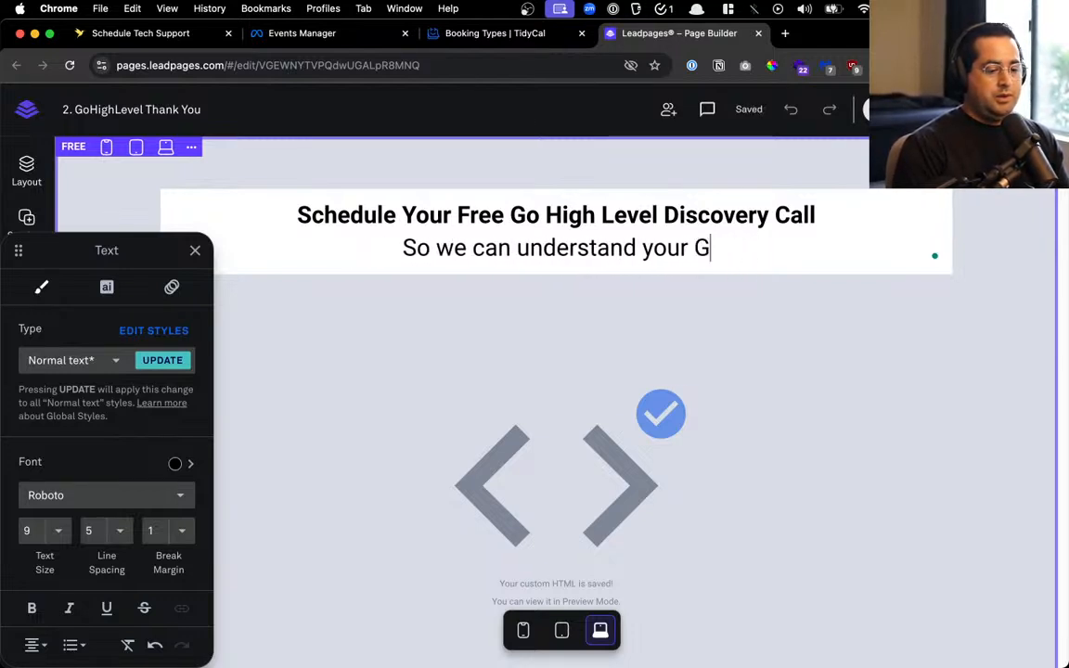
pyautogui.write('HL challenges a')
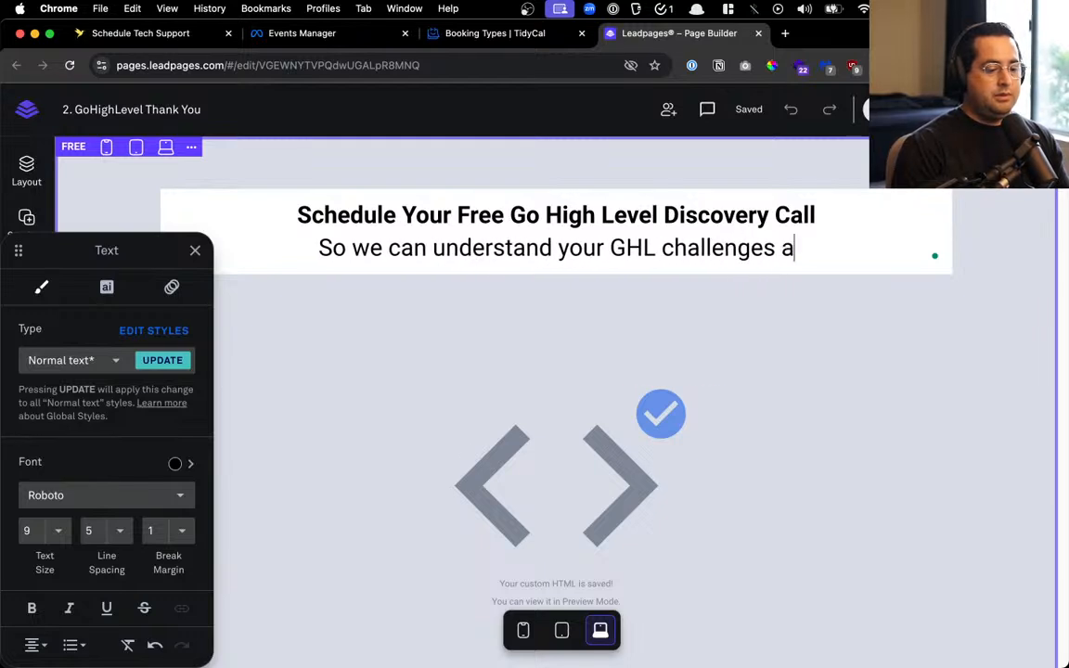
pyautogui.write('nd business goals.')
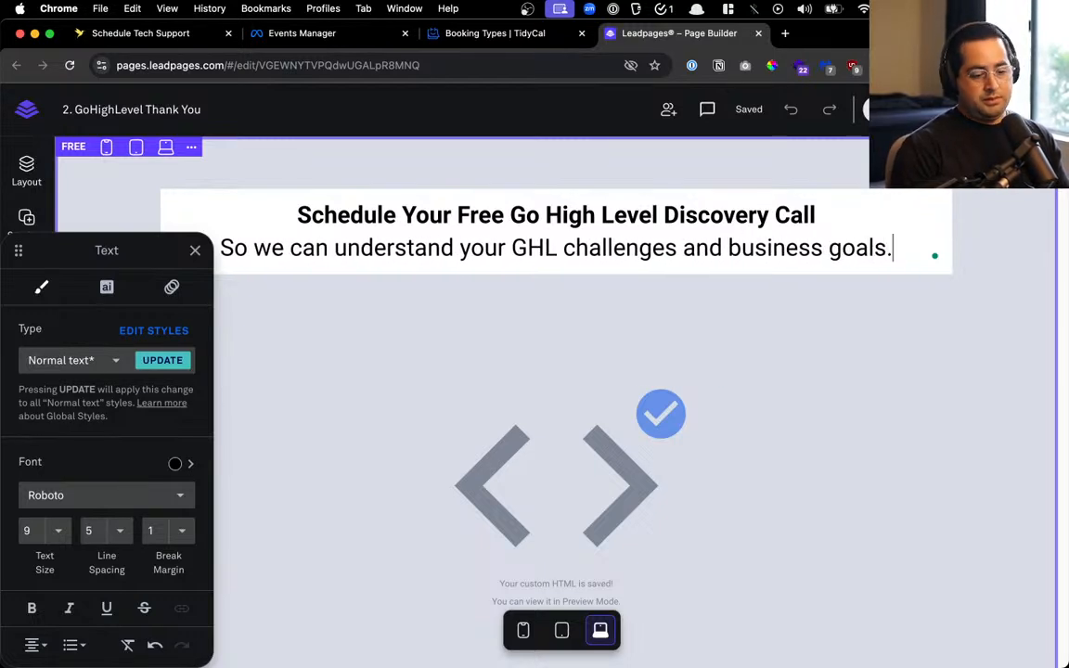
# Set the subheading line to text size 7
pyautogui.press('shift+super+Left')
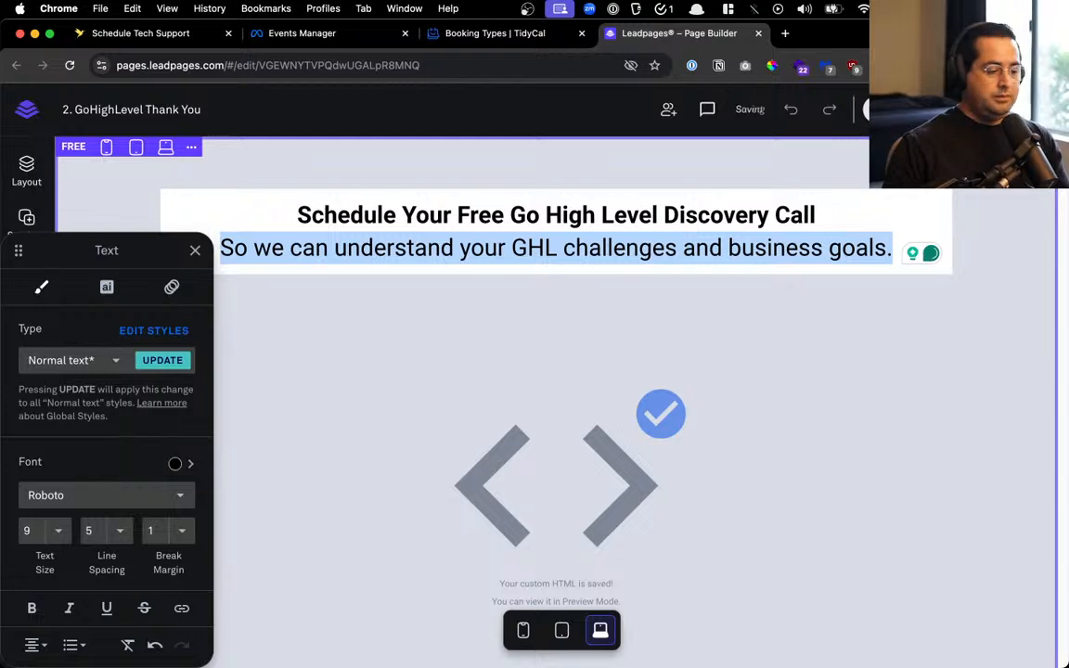
pyautogui.click(56, 536)
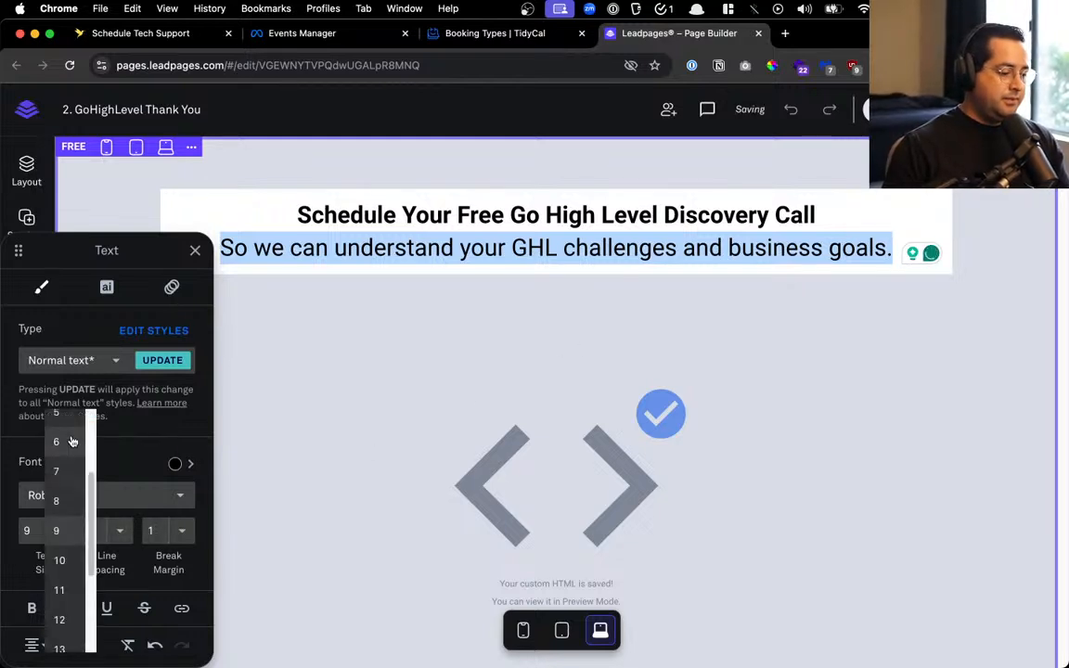
pyautogui.click(71, 444)
pyautogui.click(47, 535)
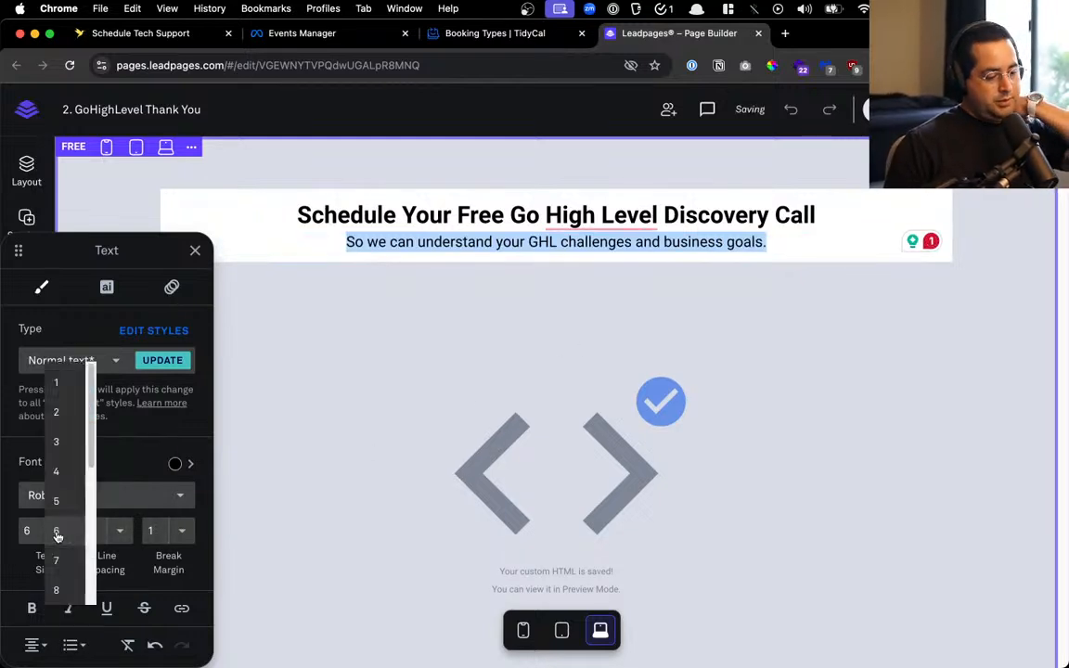
pyautogui.click(55, 560)
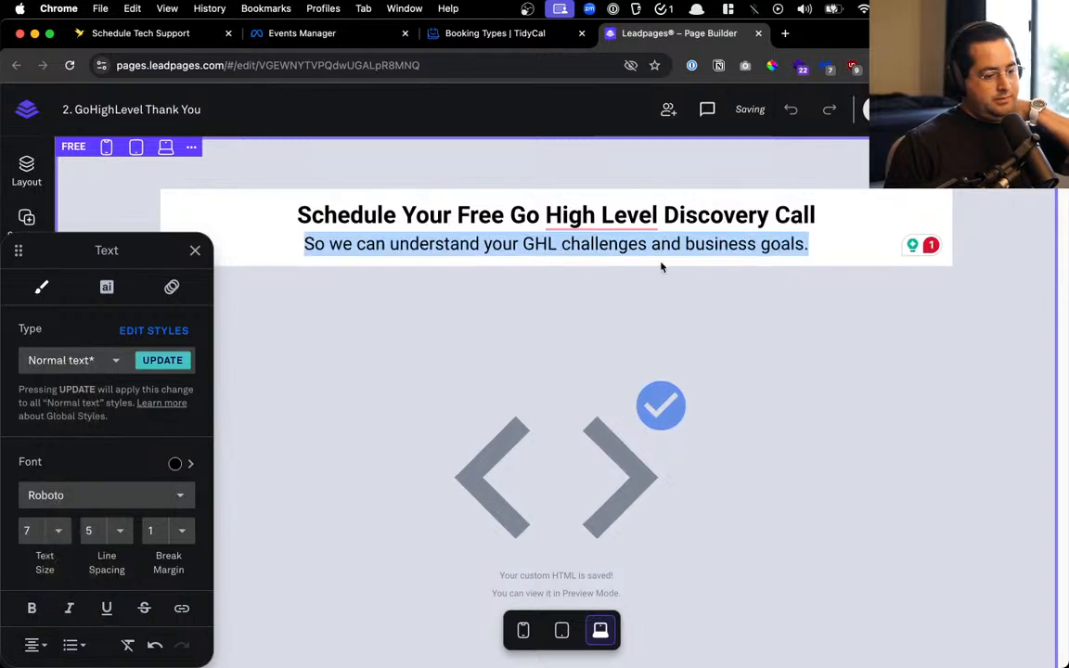
# Finish editing the heading, review the page, and open simpletechskills.com/gohighlevel-schedule in a new tab
pyautogui.click(883, 322)
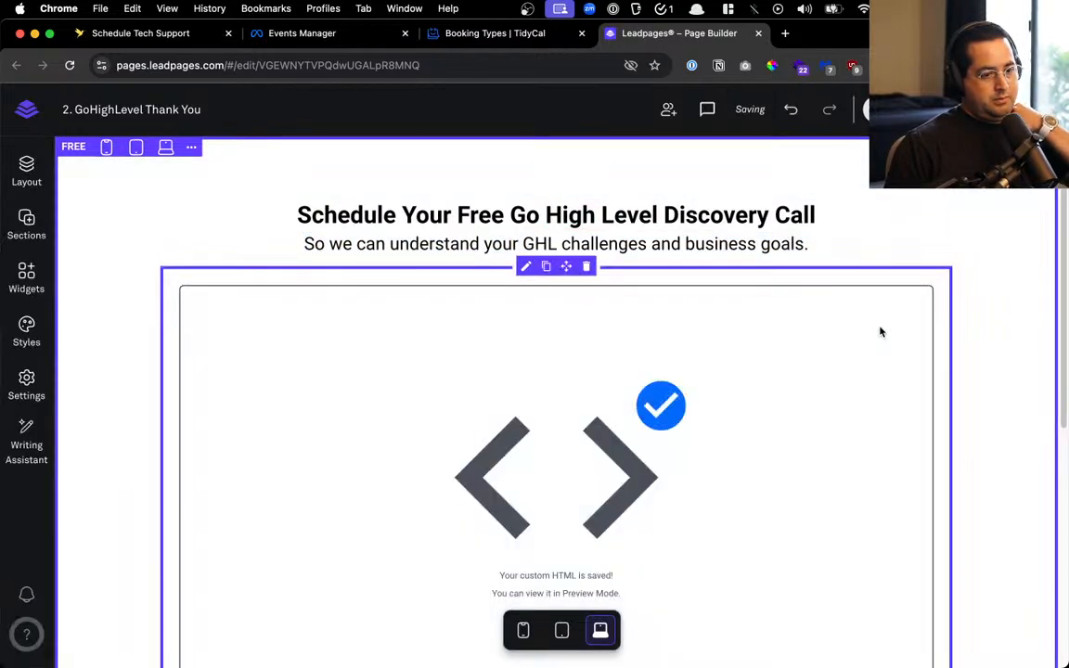
pyautogui.scroll(-5, 897, 306)
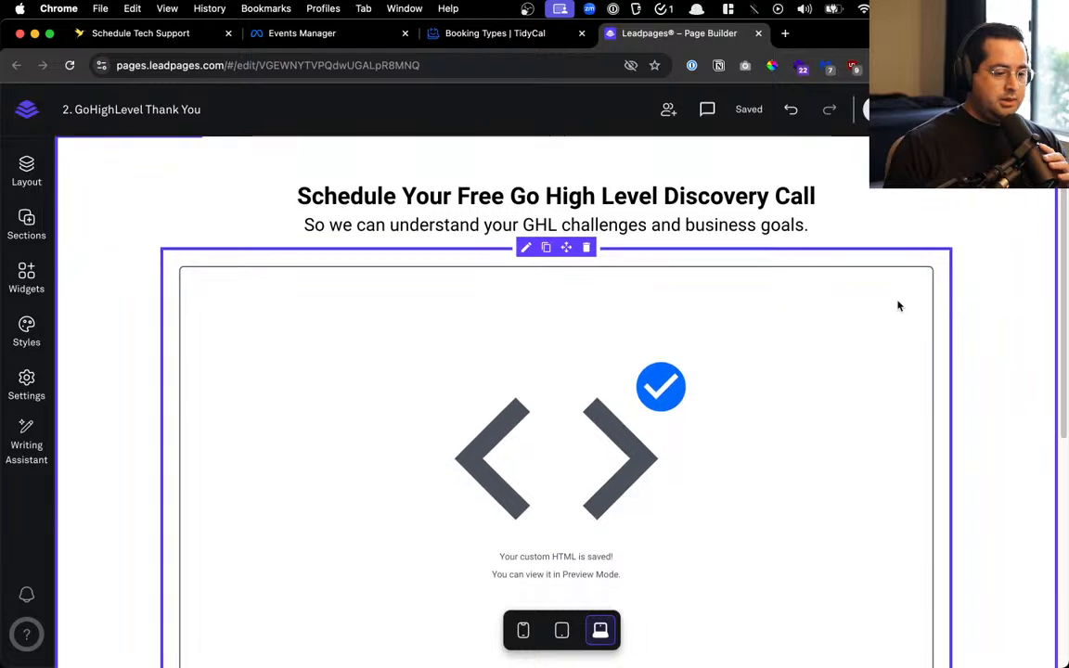
pyautogui.scroll(5, 897, 306)
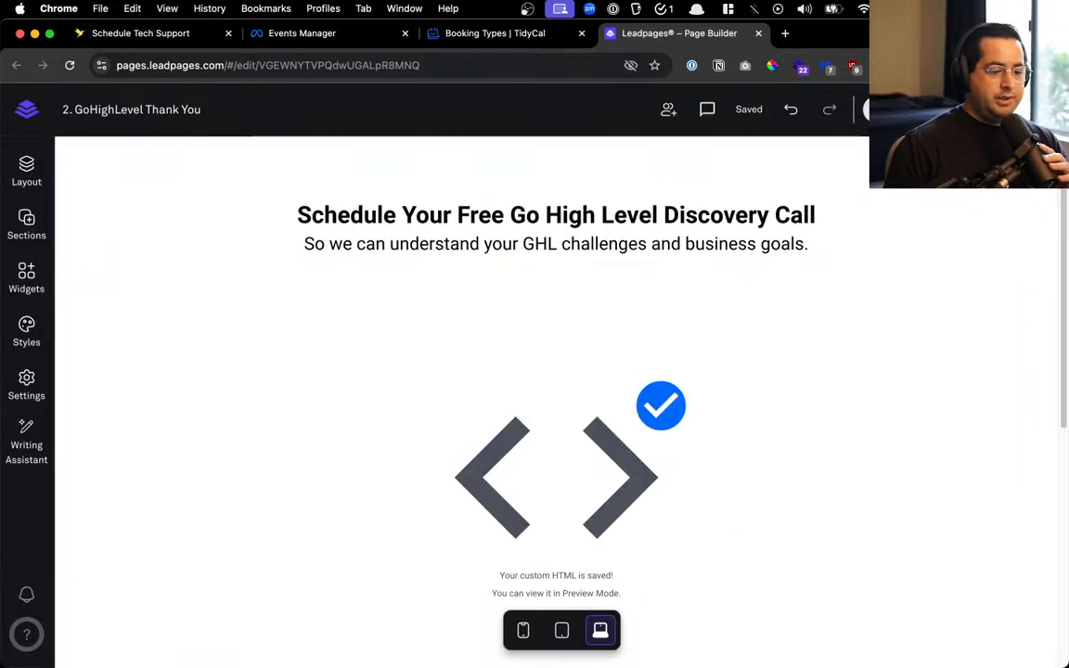
pyautogui.scroll(-5, 546, 472)
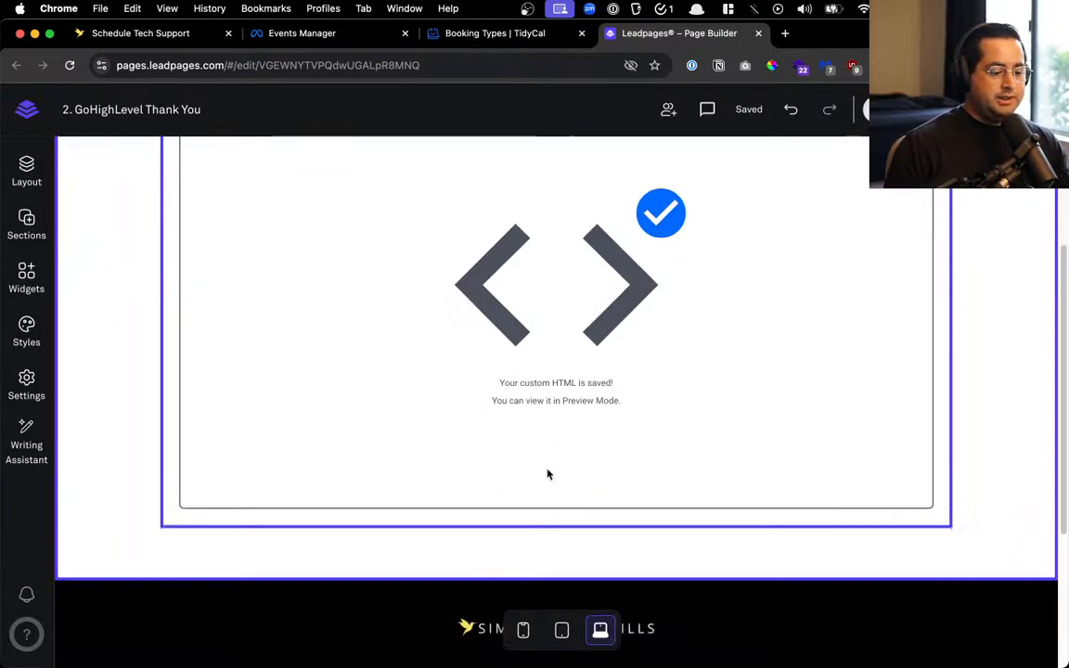
pyautogui.scroll(5, 547, 472)
pyautogui.scroll(-5, 547, 473)
pyautogui.scroll(5, 546, 473)
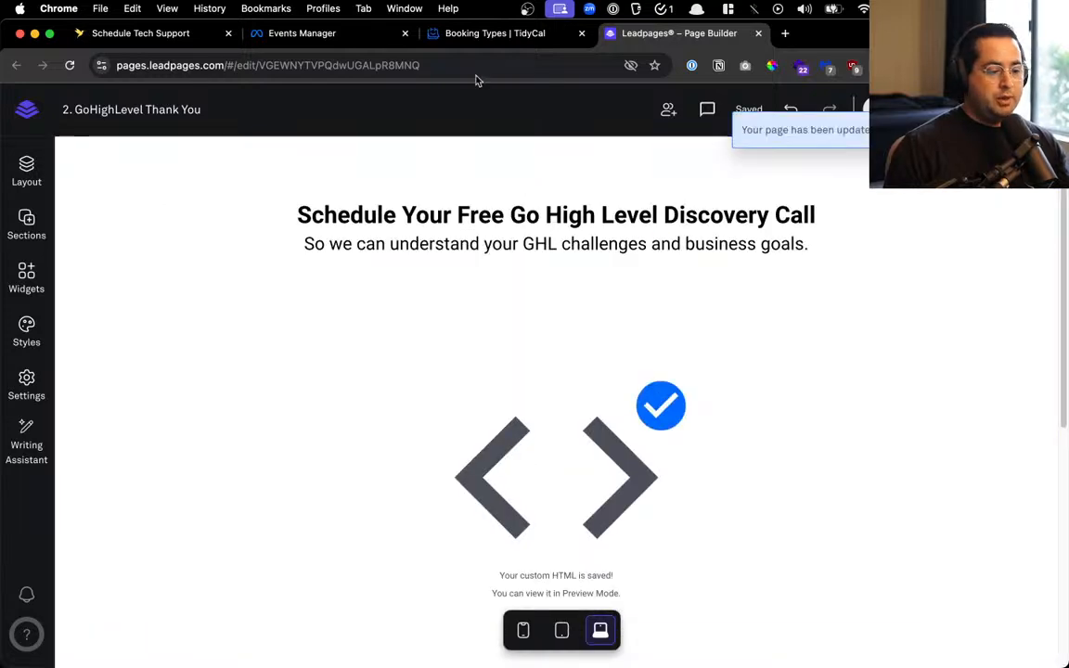
pyautogui.click(974, 130)
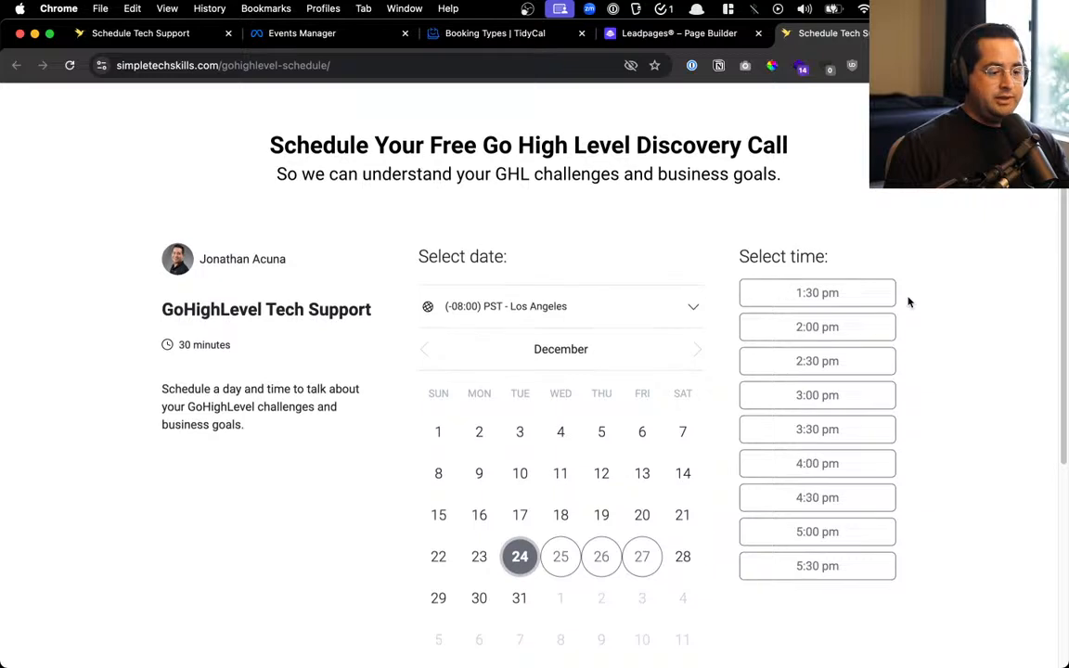
# Test the 2:30 pm booking form's name, email, challenge and revenue fields, then cancel the booking
pyautogui.scroll(-2, 908, 302)
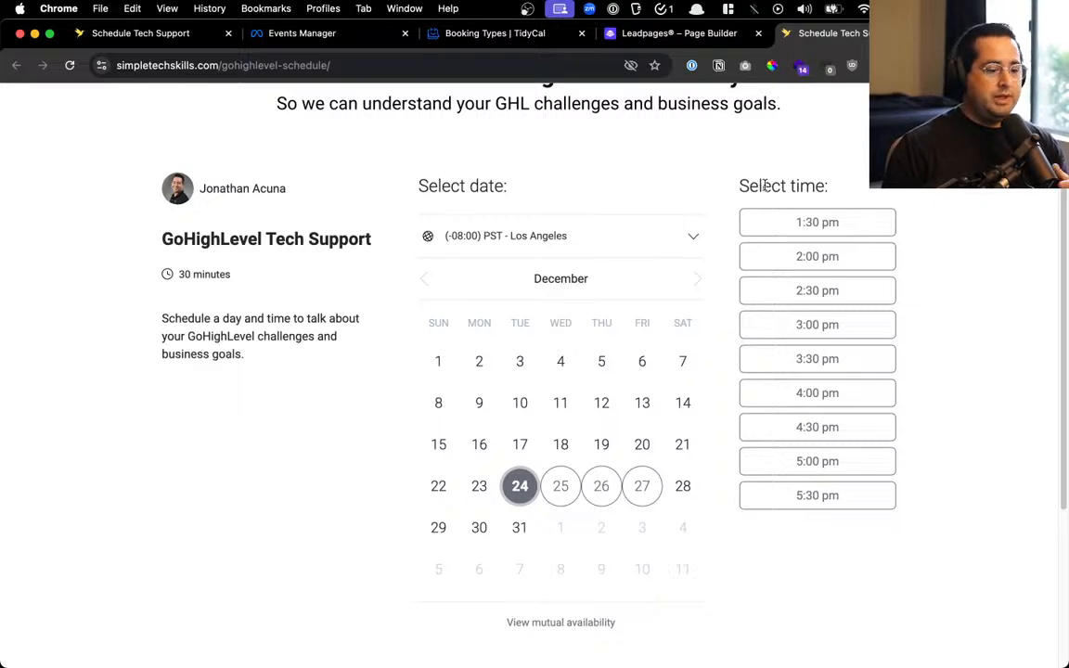
pyautogui.click(800, 293)
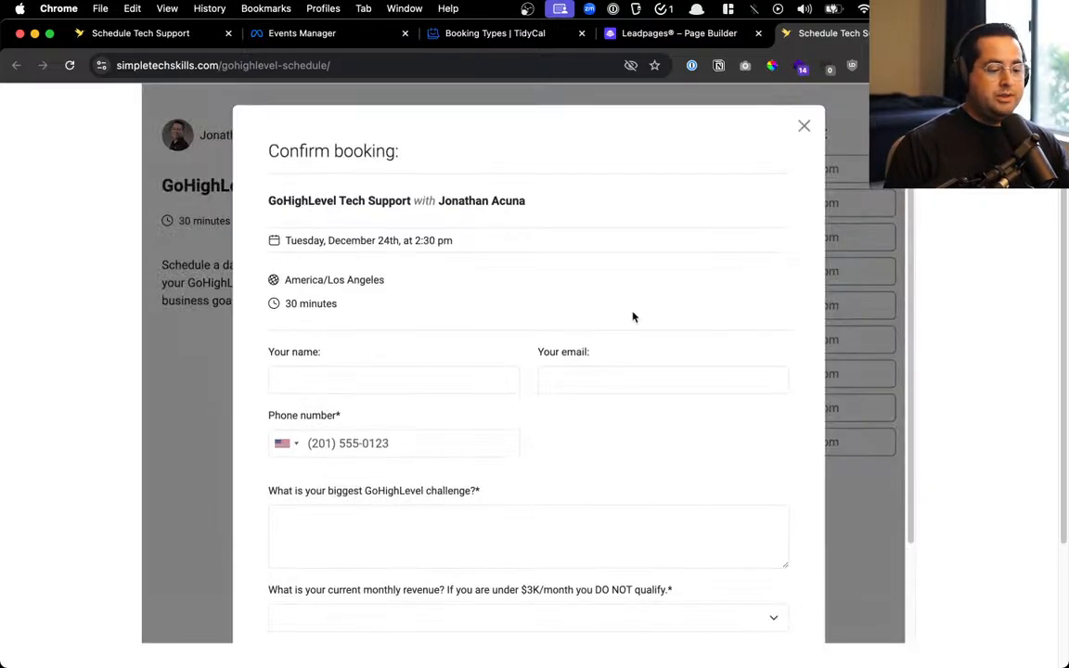
pyautogui.scroll(-2, 399, 416)
pyautogui.scroll(2, 352, 216)
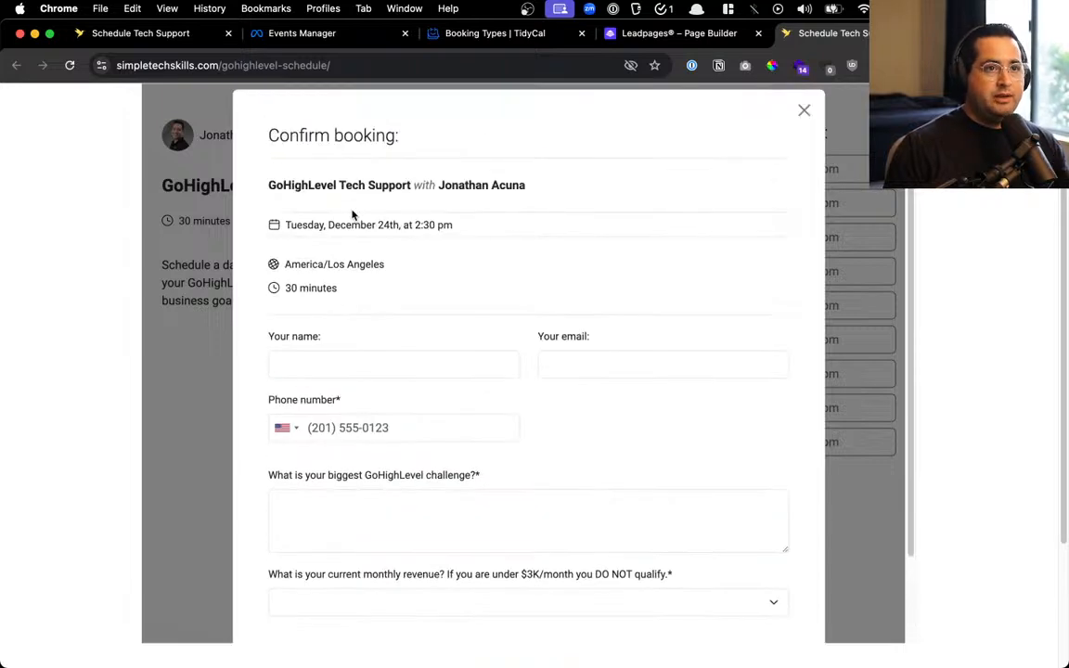
pyautogui.scroll(-2, 344, 232)
pyautogui.click(322, 264)
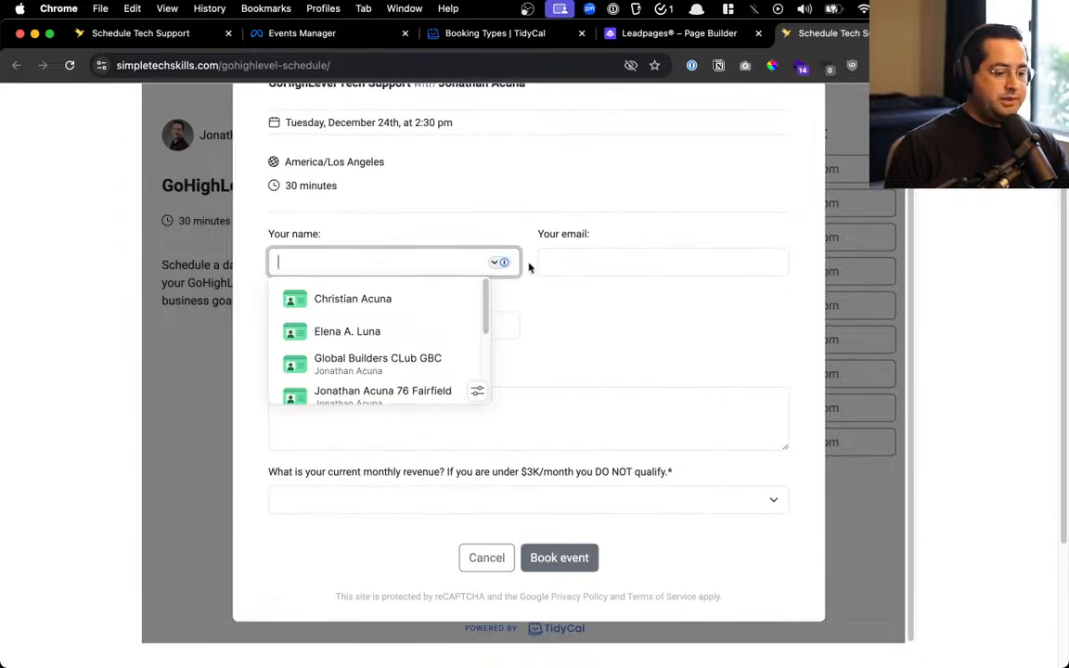
pyautogui.click(598, 266)
pyautogui.click(454, 406)
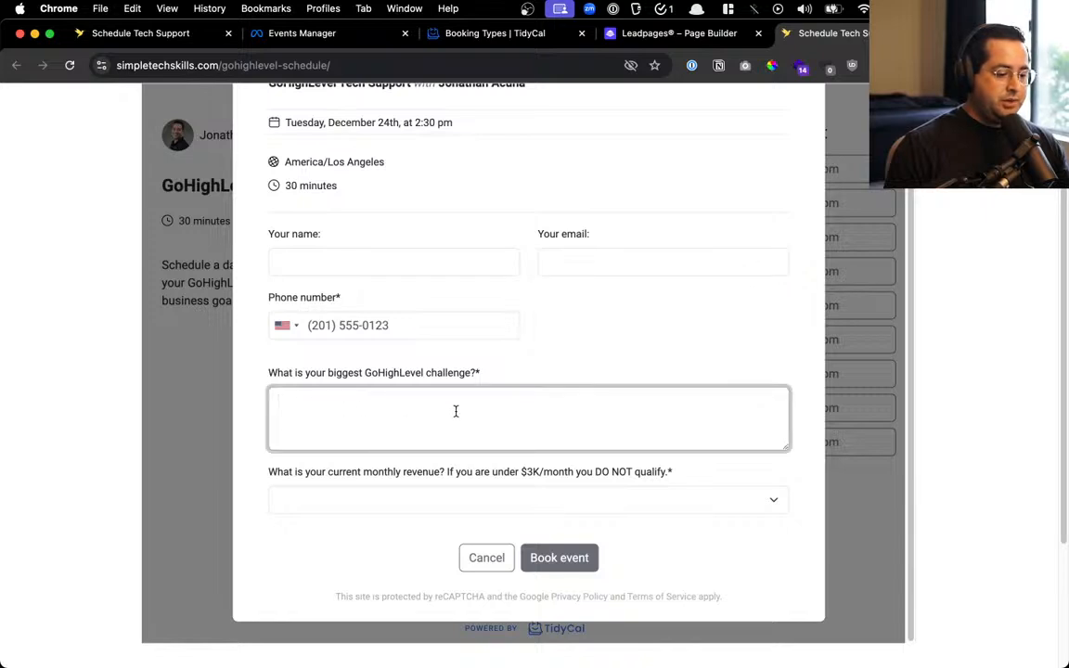
pyautogui.click(428, 499)
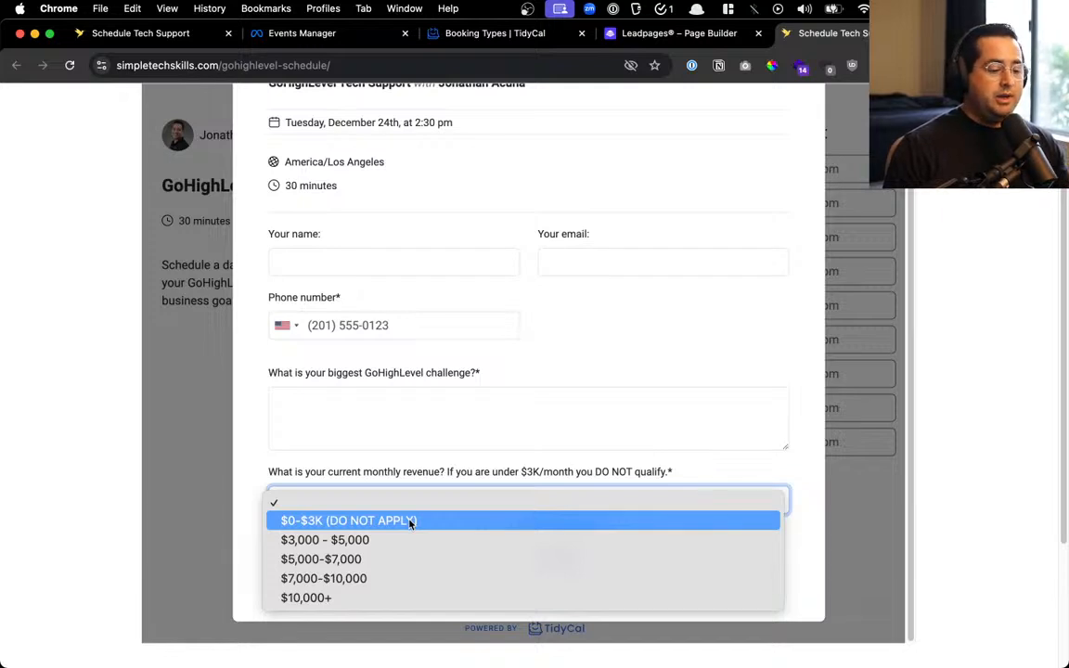
pyautogui.click(434, 439)
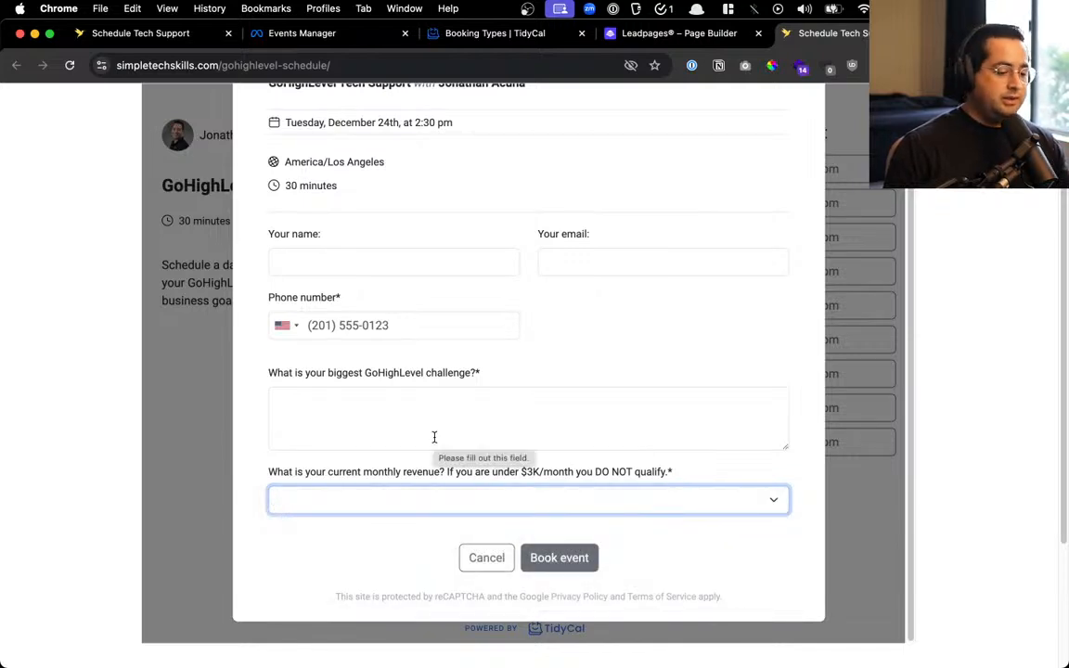
pyautogui.click(463, 557)
# Close the published scheduling page tab and show all open windows
pyautogui.scroll(3, 530, 387)
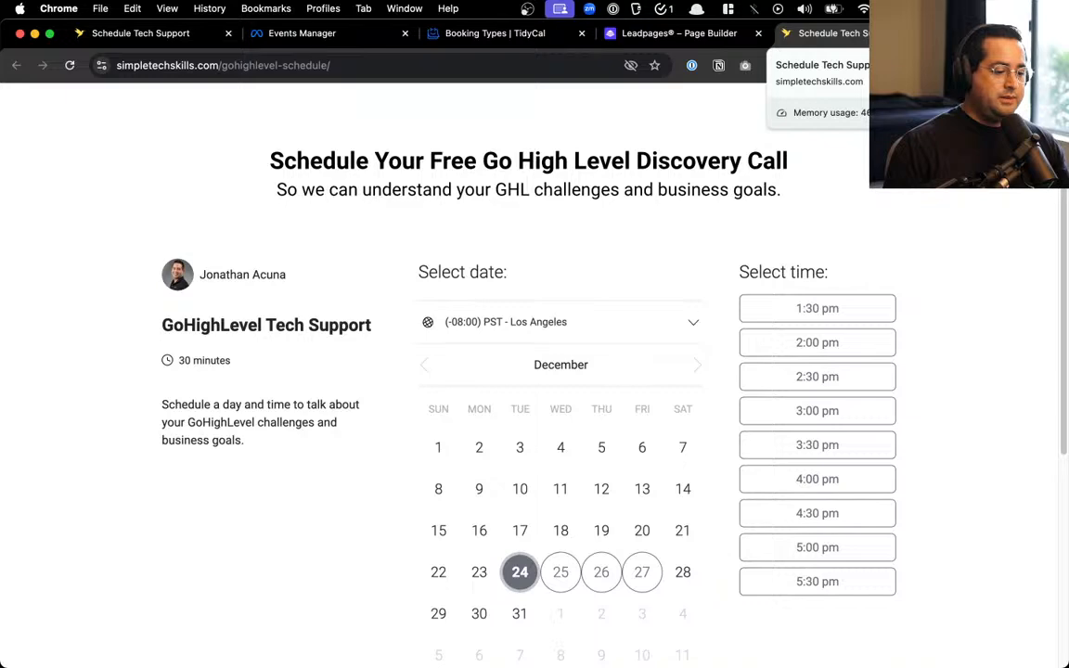
pyautogui.click(935, 34)
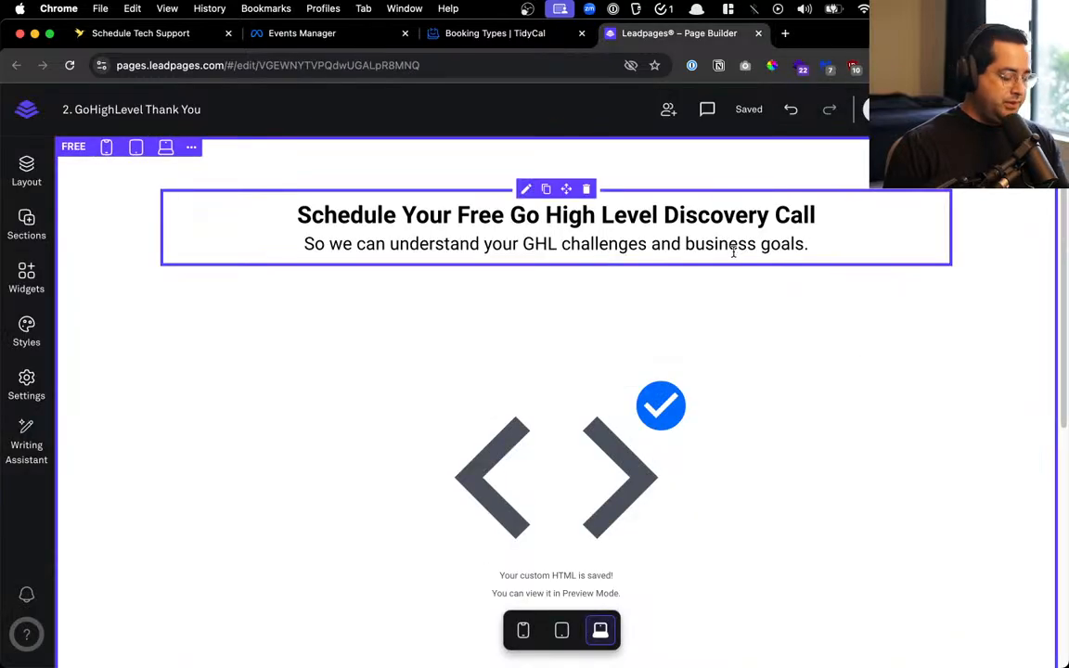
pyautogui.hotkey('ctrl', 'Up')
# In Notes, tick off 'Tidycal link' and reposition the 'Leadpage update copy on website' task
pyautogui.click(789, 213)
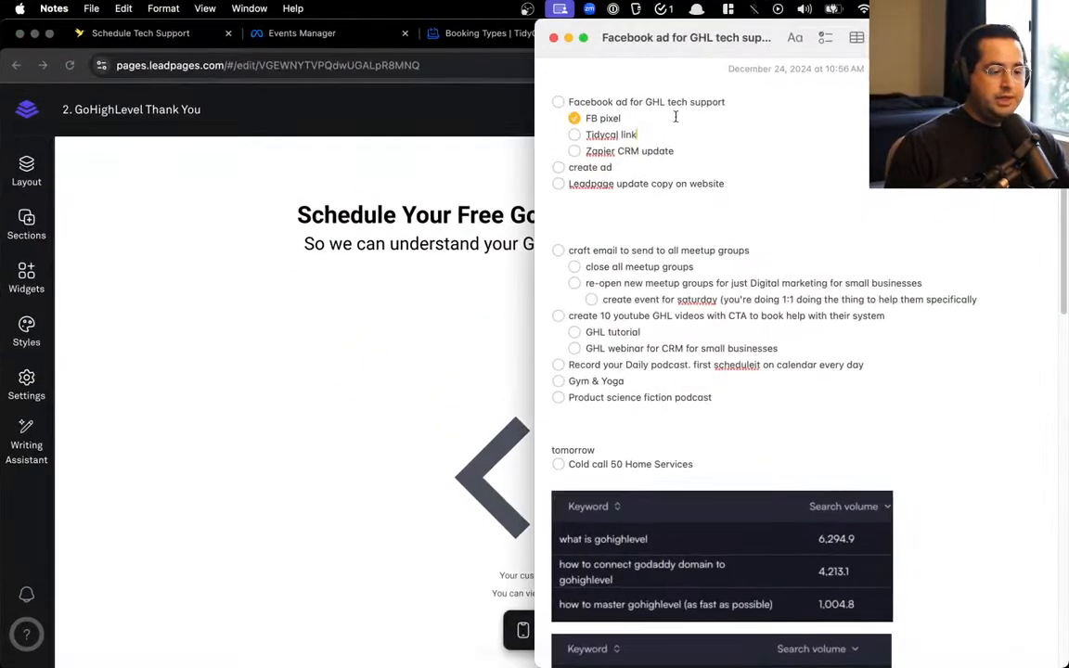
pyautogui.click(573, 135)
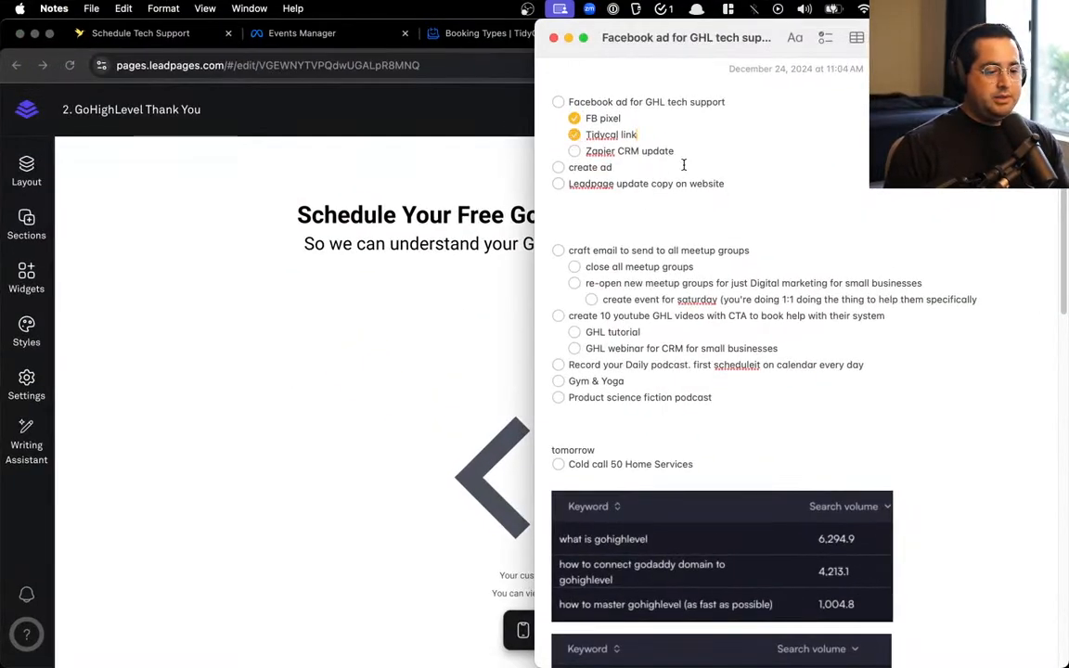
pyautogui.tripleClick(752, 182)
pyautogui.press('BackSpace')
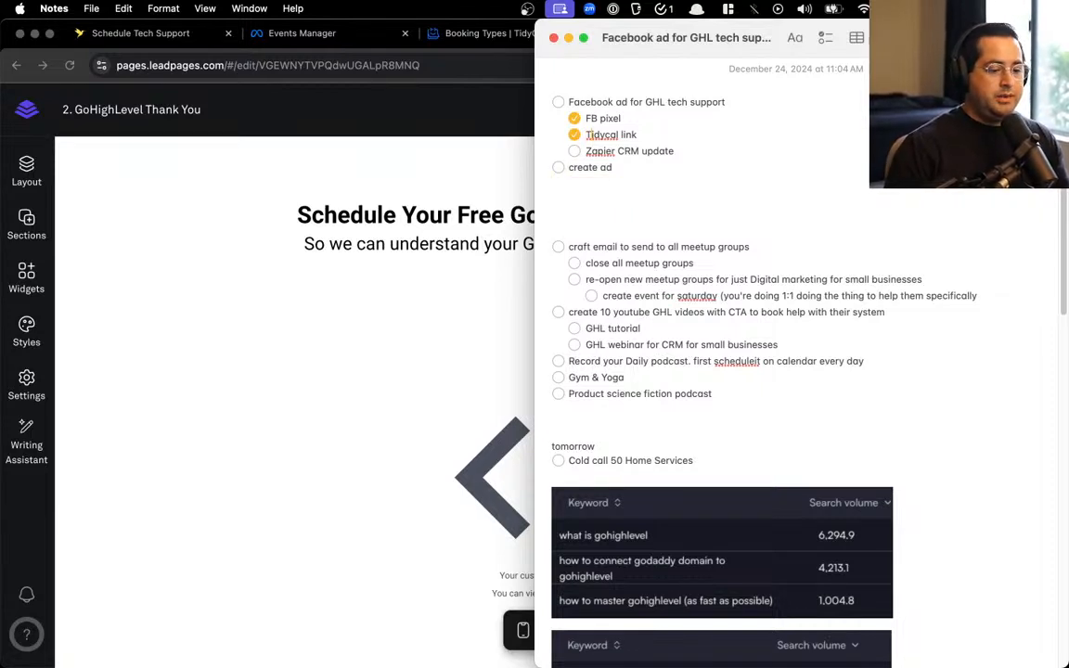
pyautogui.press('super+z')
pyautogui.press('super+z')
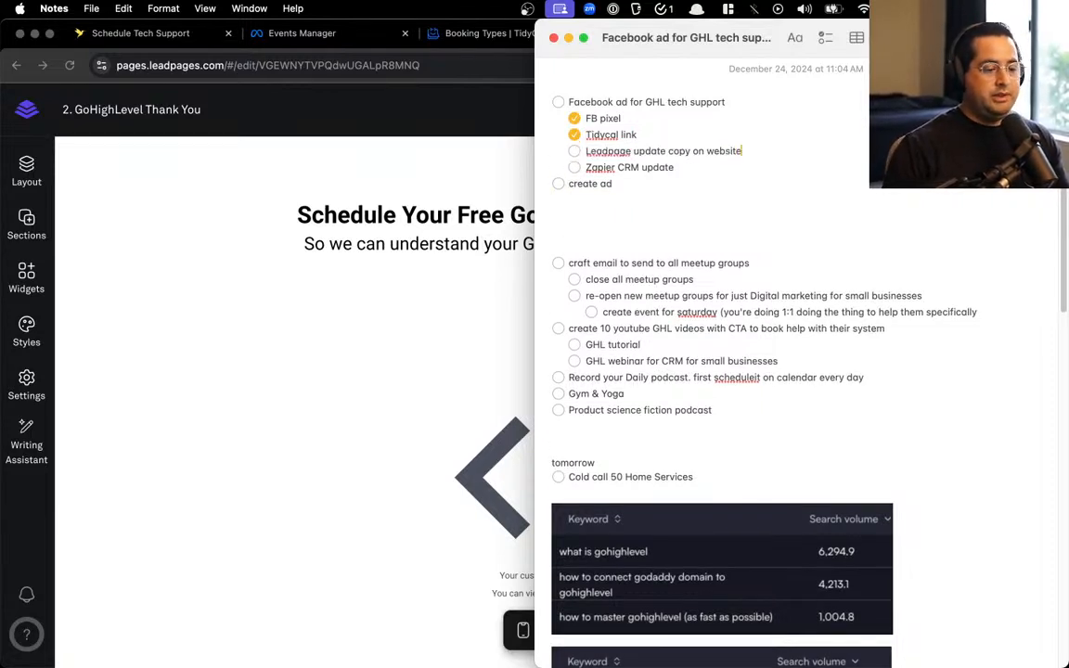
pyautogui.click(330, 249)
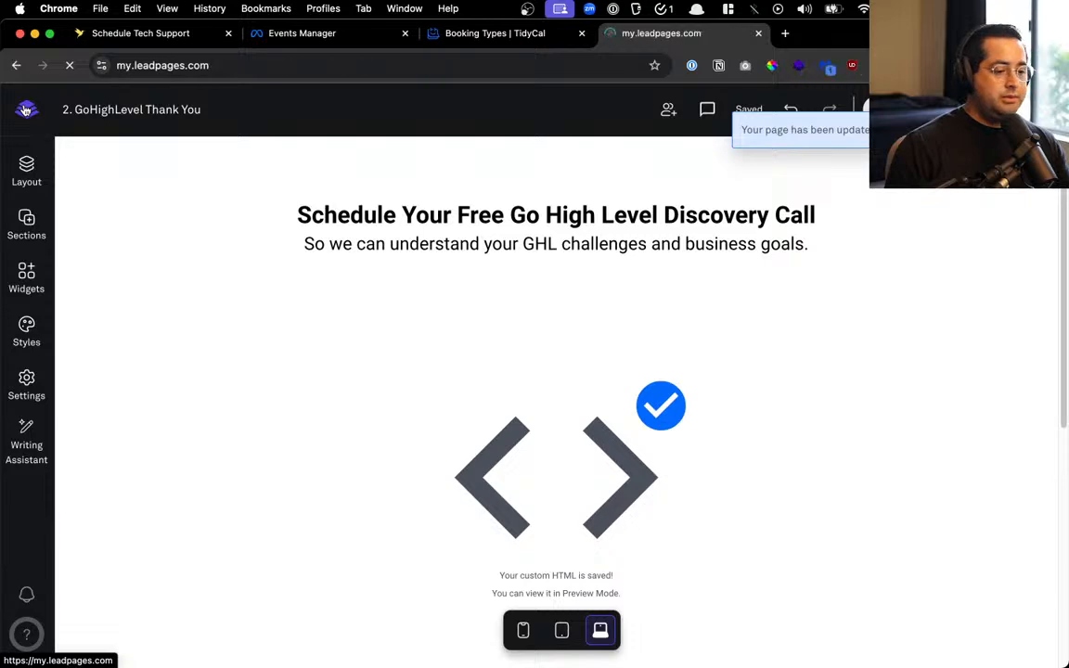
# Merge the Canva window, close the Schedule Tech Support tab and return to the Leadpages dashboard
pyautogui.moveTo(0, 39); pyautogui.dragTo(289, 58)
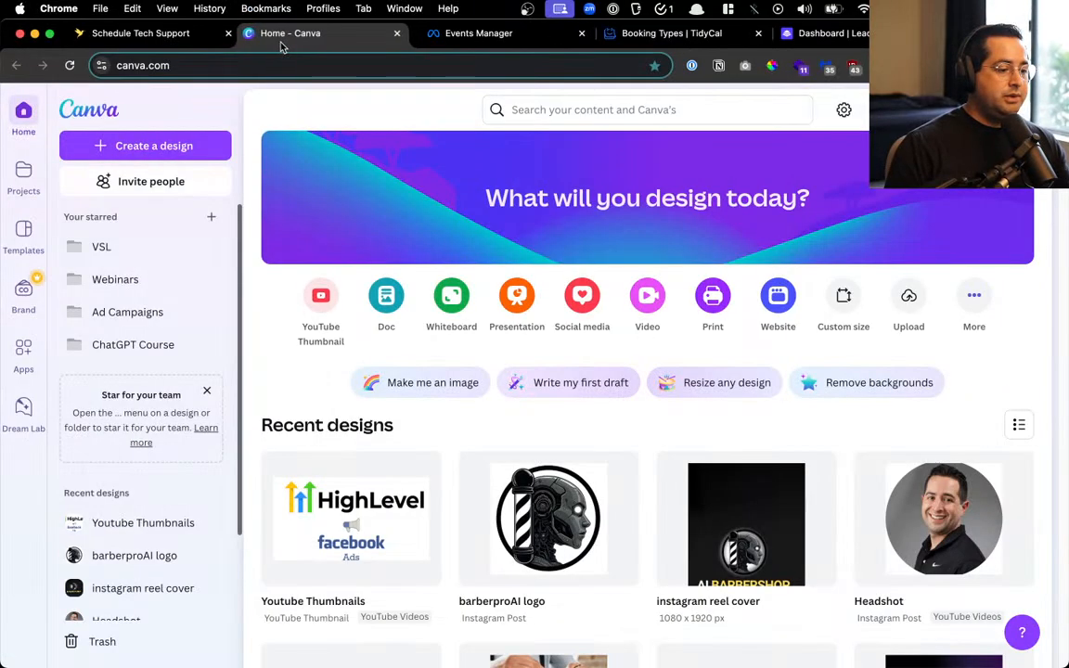
pyautogui.click(221, 38)
pyautogui.click(227, 33)
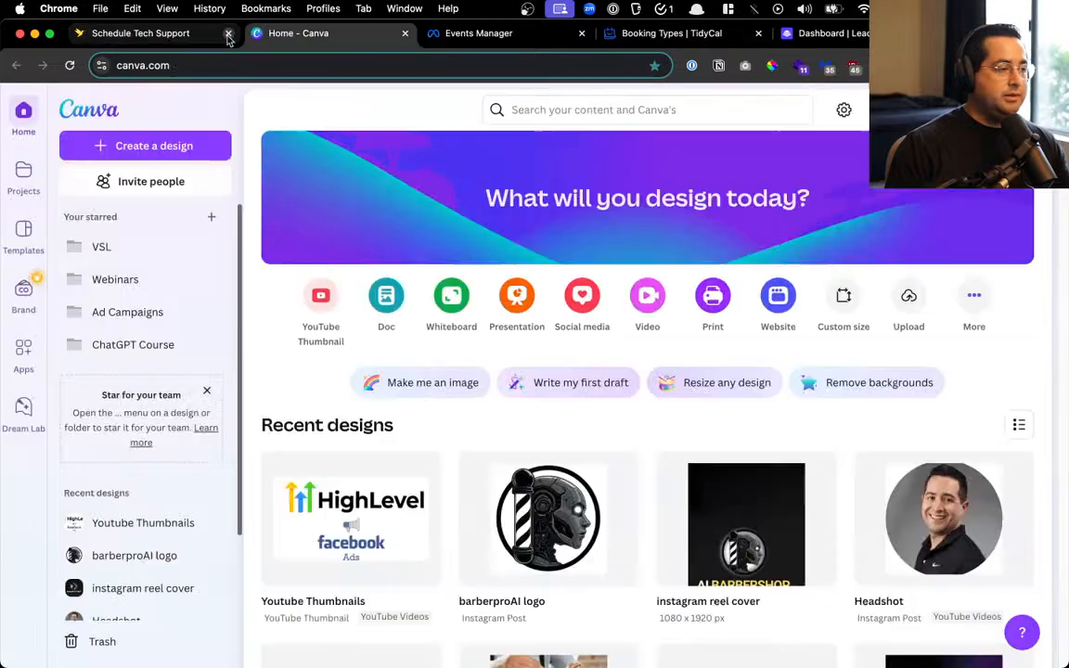
pyautogui.click(646, 34)
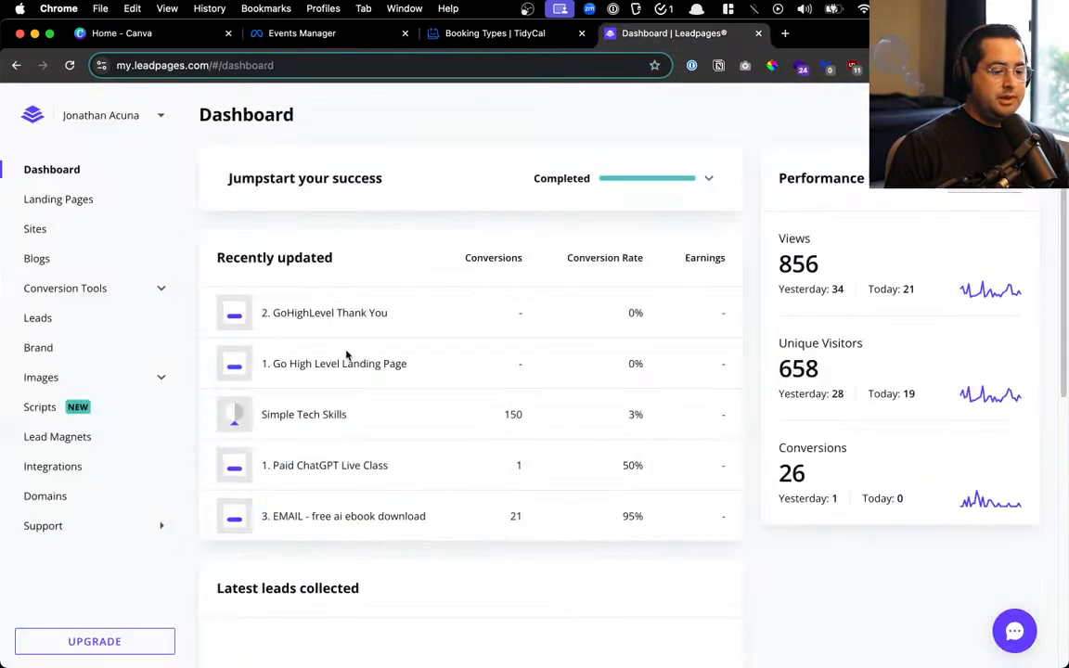
pyautogui.scroll(-5, 357, 364)
pyautogui.scroll(5, 362, 372)
# Review the Landing Pages visitor and conversion stats, then open '1. Go High Level Landing Page'
pyautogui.click(151, 212)
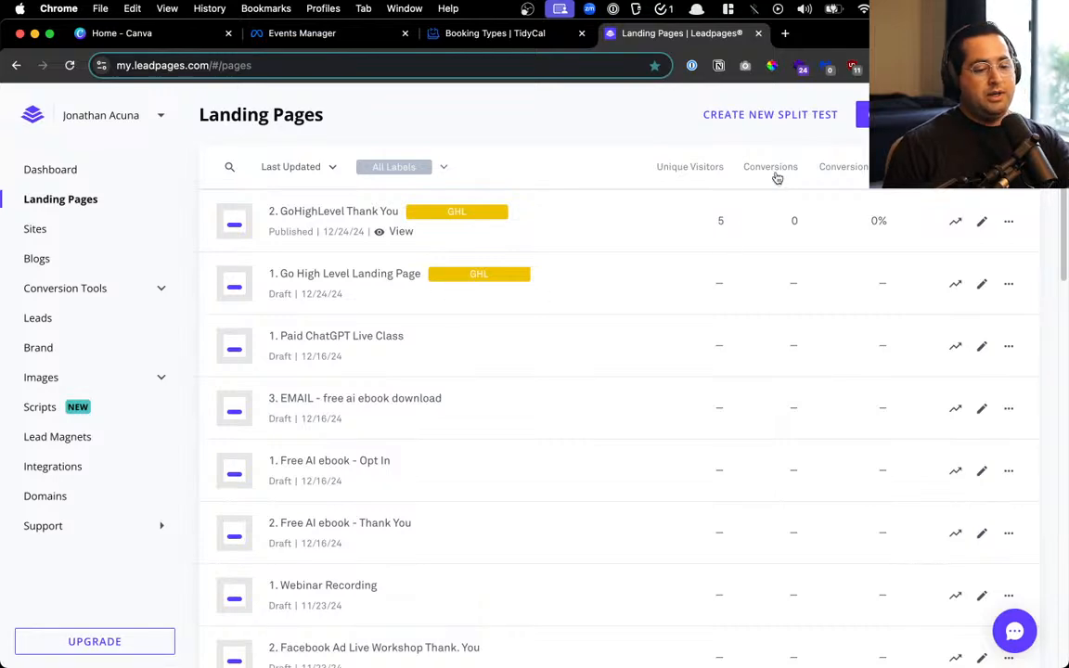
pyautogui.scroll(5, 774, 178)
pyautogui.hscroll(5, 770, 192)
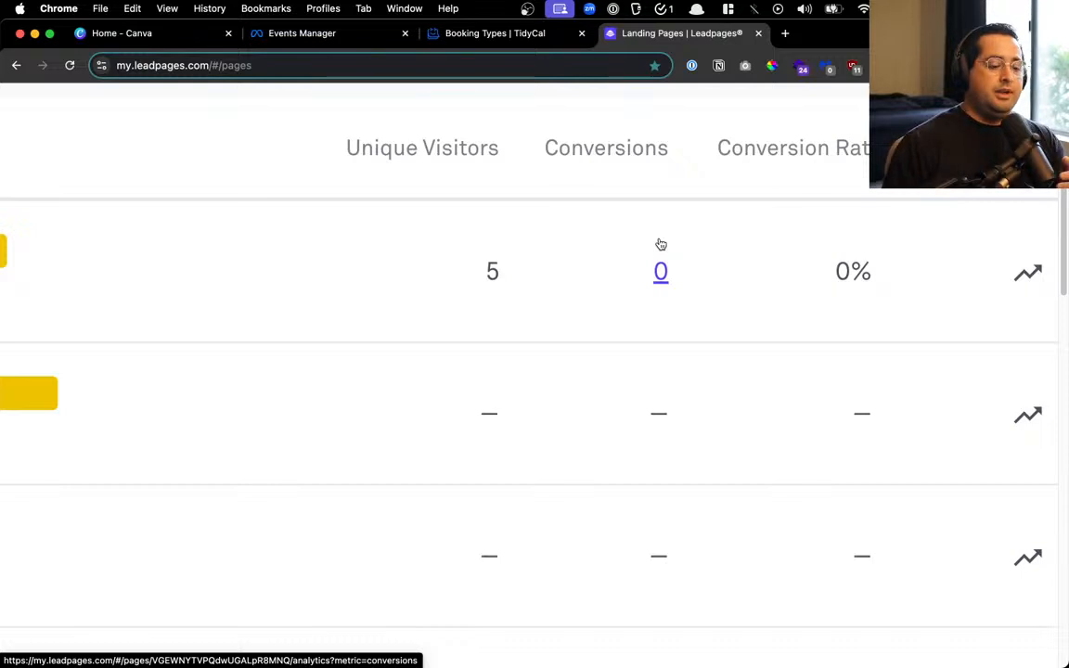
pyautogui.scroll(-5, 660, 244)
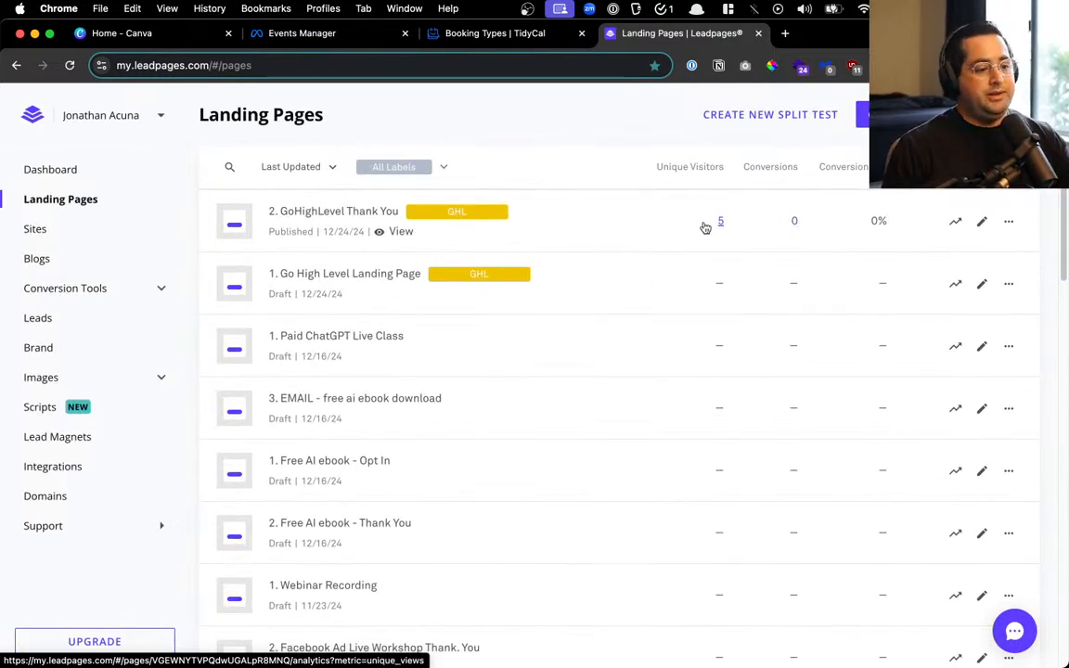
pyautogui.scroll(5, 714, 235)
pyautogui.hscroll(3, 714, 235)
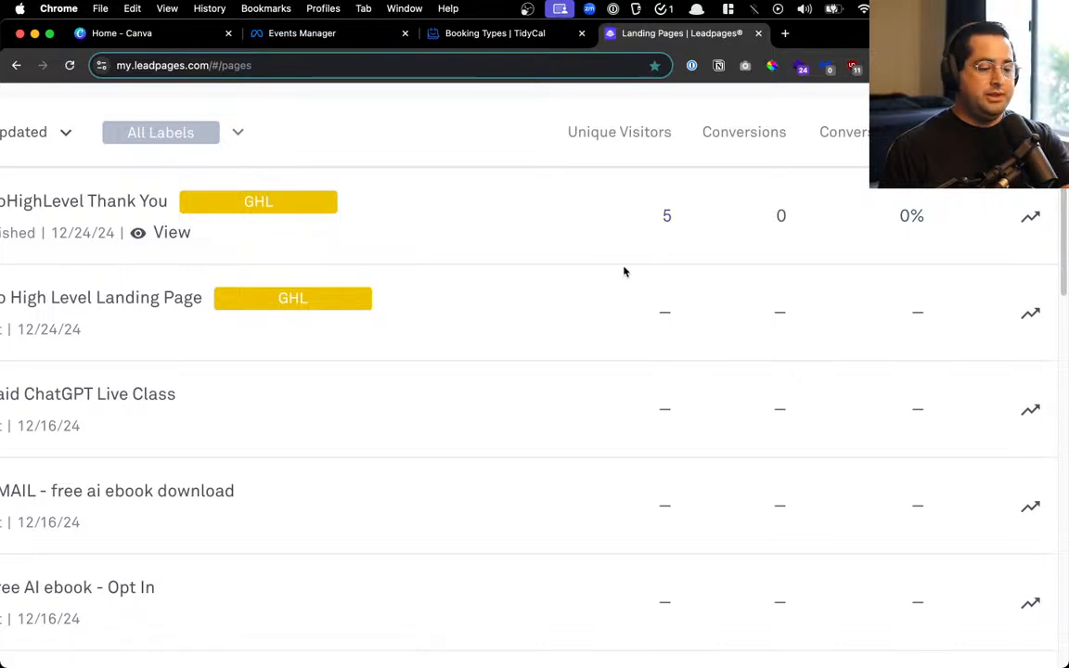
pyautogui.scroll(-5, 624, 272)
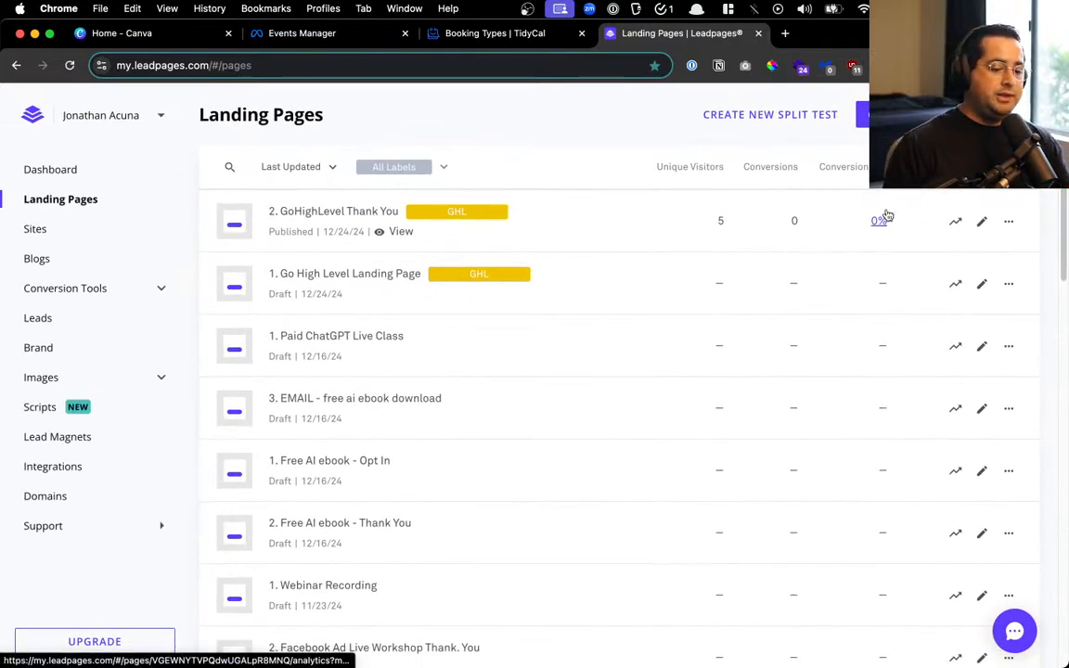
pyautogui.click(359, 274)
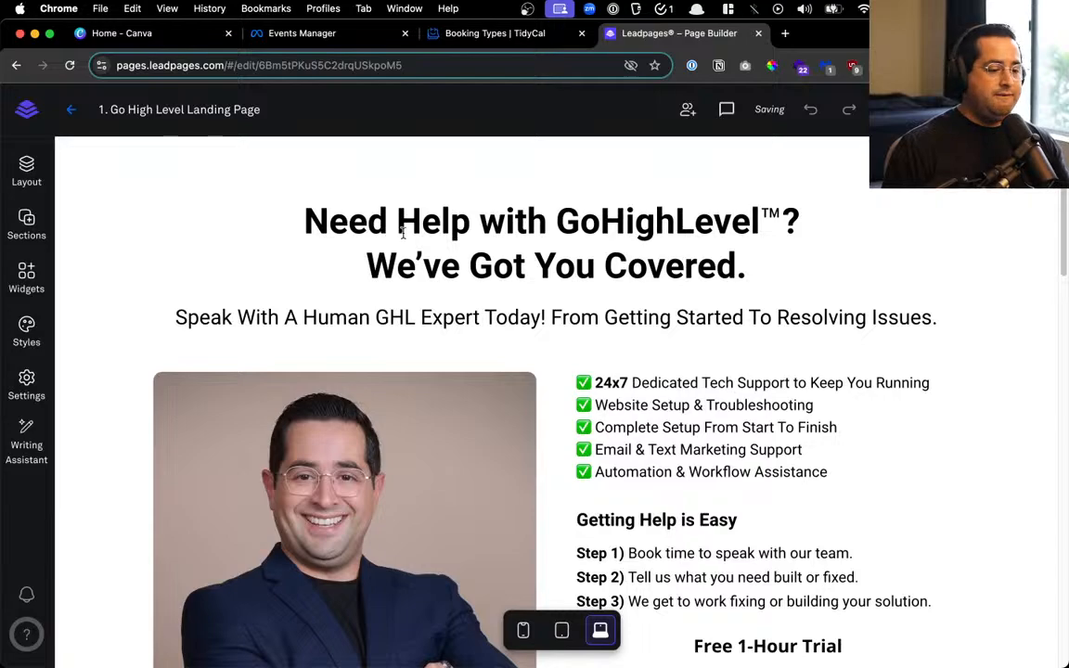
pyautogui.hotkey('ctrl', 'Up')
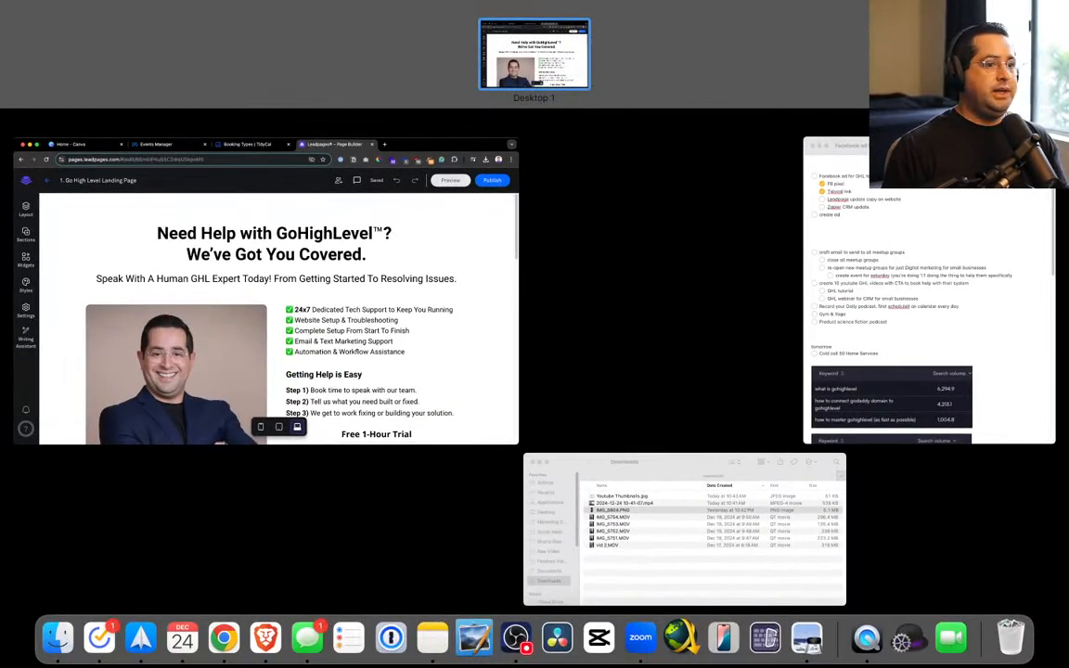
pyautogui.hotkey('ctrl', 'Up')
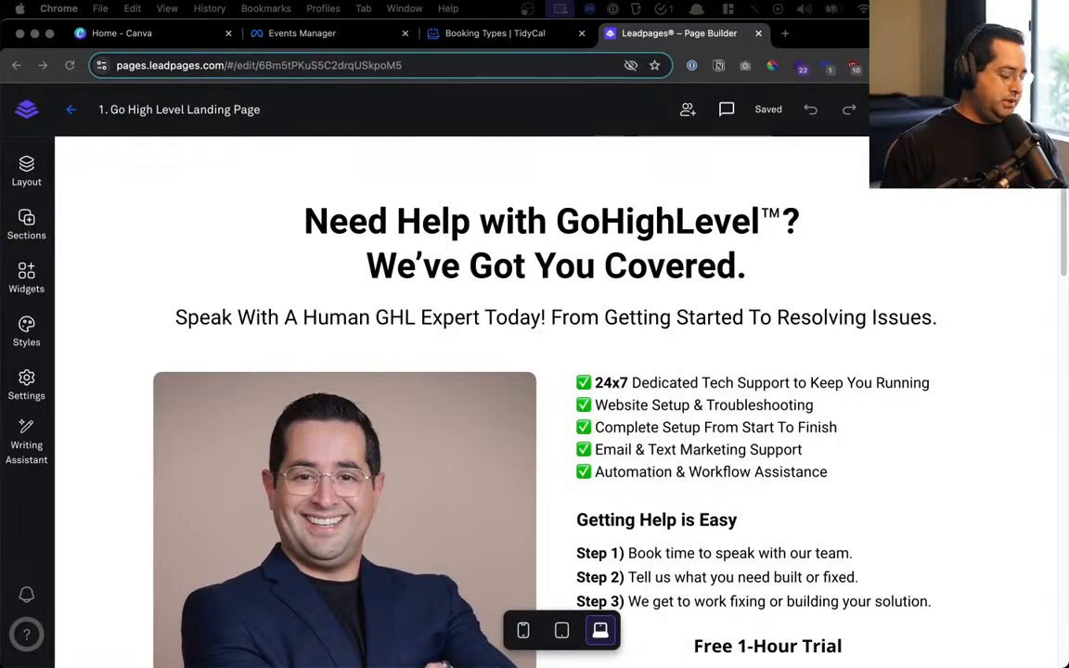
pyautogui.hotkey('ctrl', 'Up')
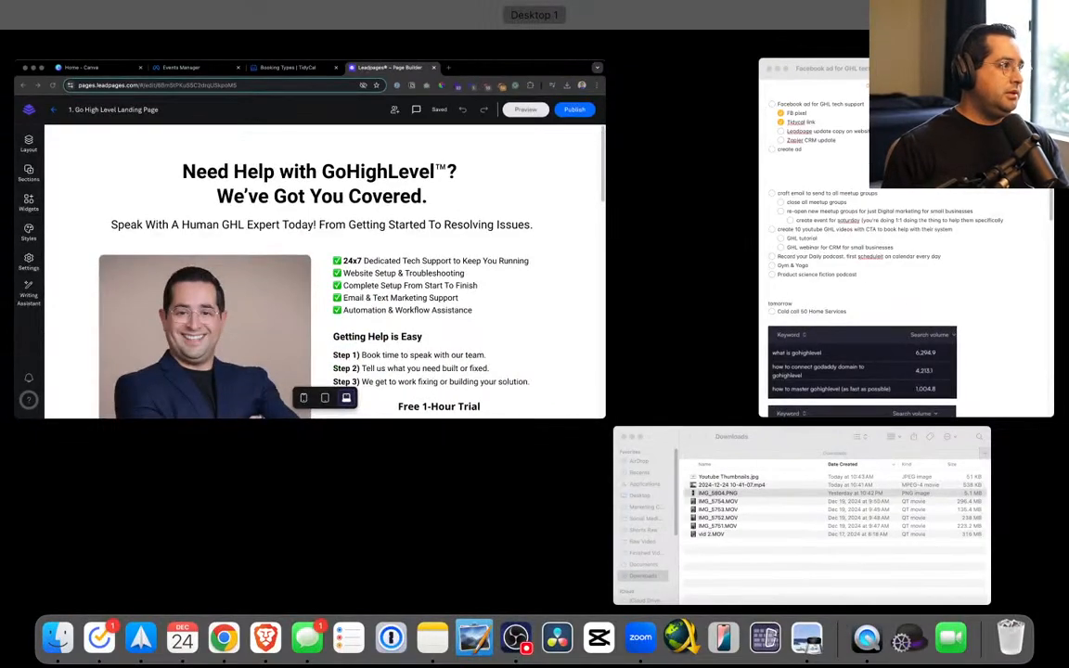
pyautogui.hotkey('ctrl', 'Up')
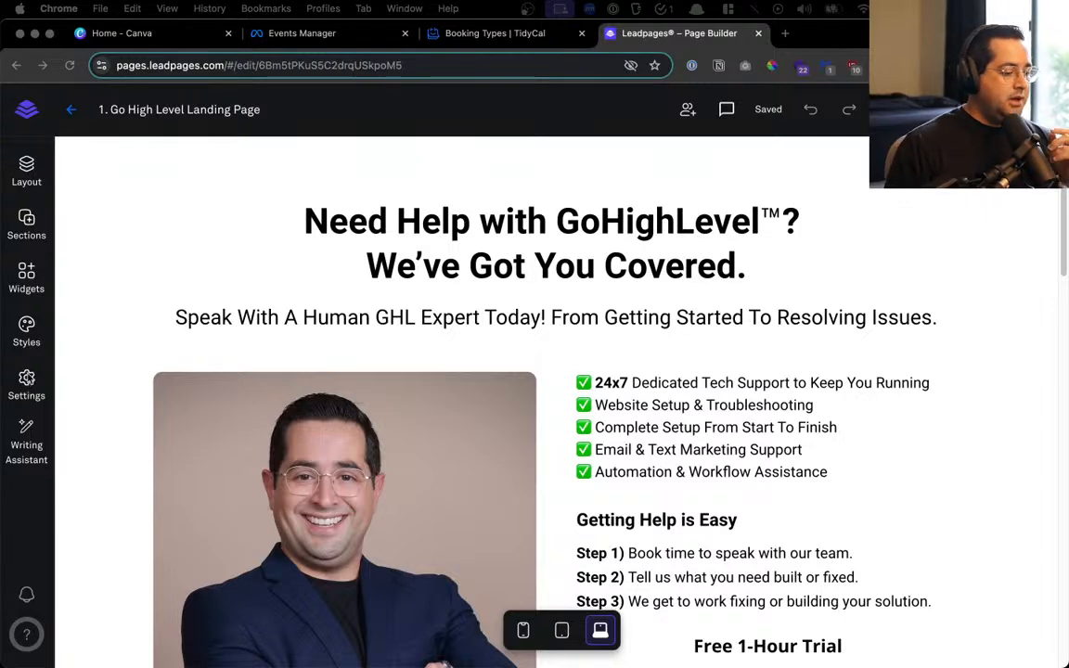
# Drag a Blank single-column section template to the very top of the page, above the headline
pyautogui.click(26, 166)
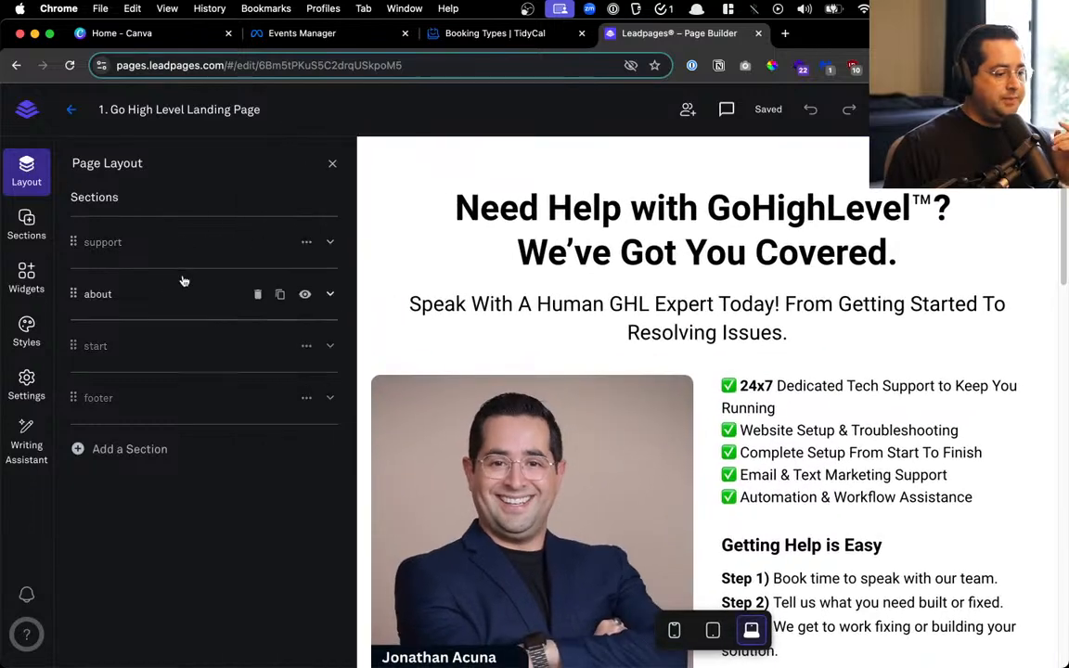
pyautogui.click(26, 218)
pyautogui.click(26, 276)
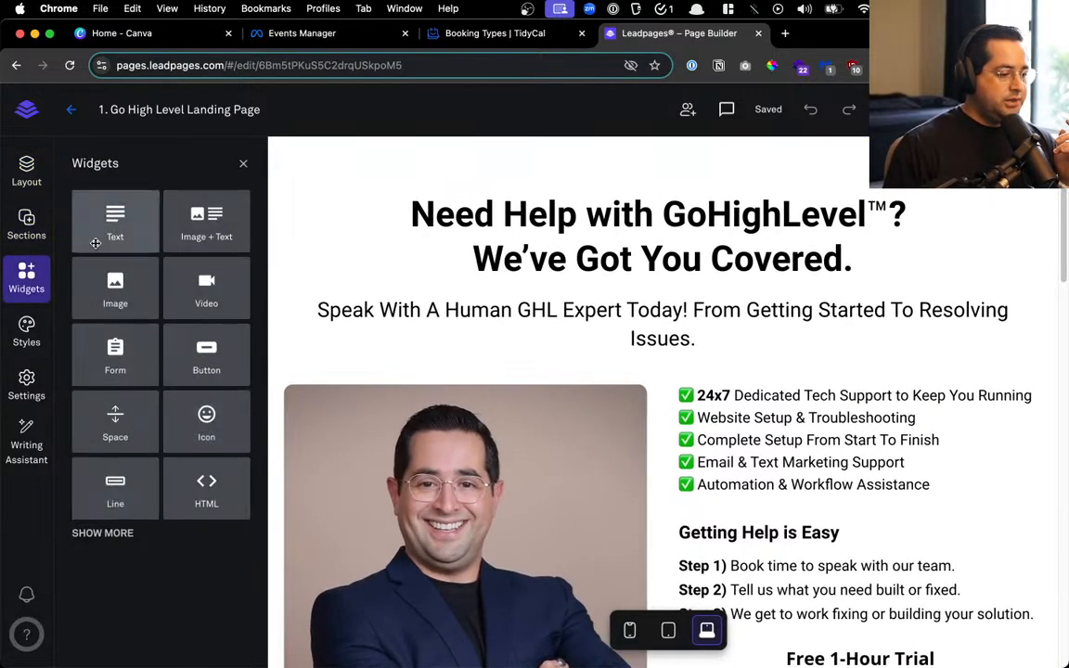
pyautogui.click(26, 219)
pyautogui.click(189, 223)
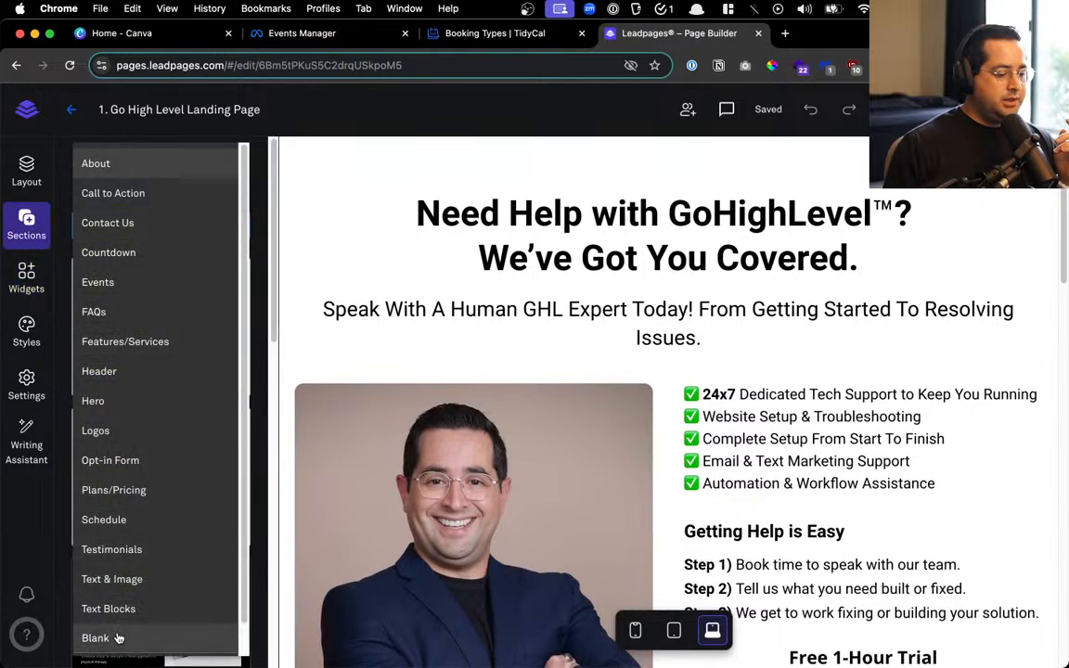
pyautogui.click(203, 639)
pyautogui.moveTo(156, 324); pyautogui.dragTo(422, 163)
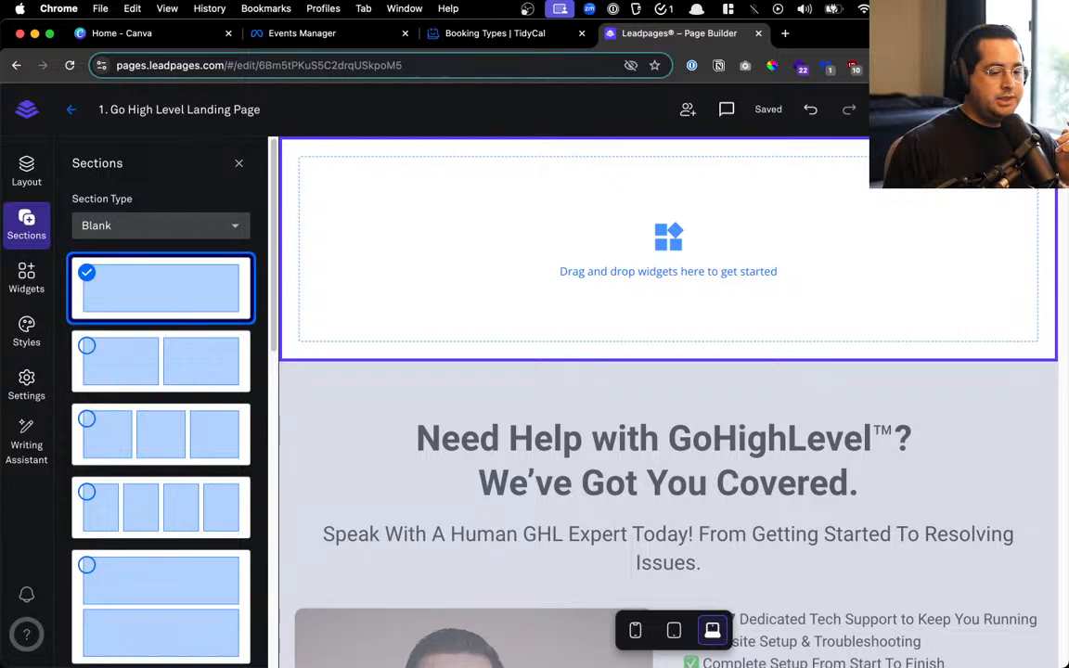
pyautogui.click(981, 390)
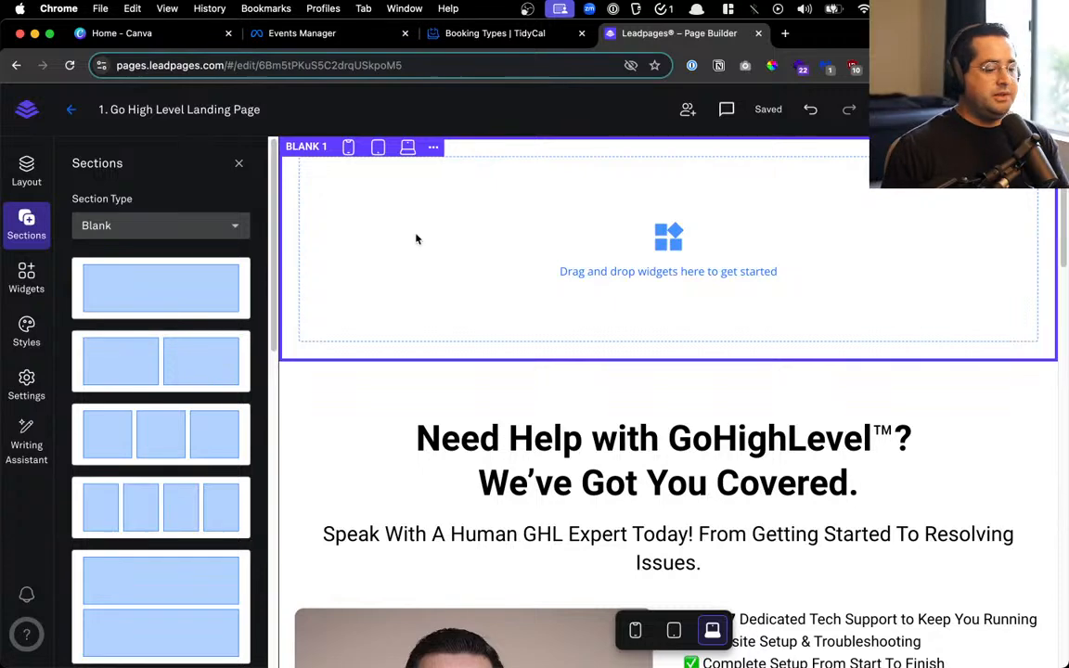
pyautogui.click(239, 165)
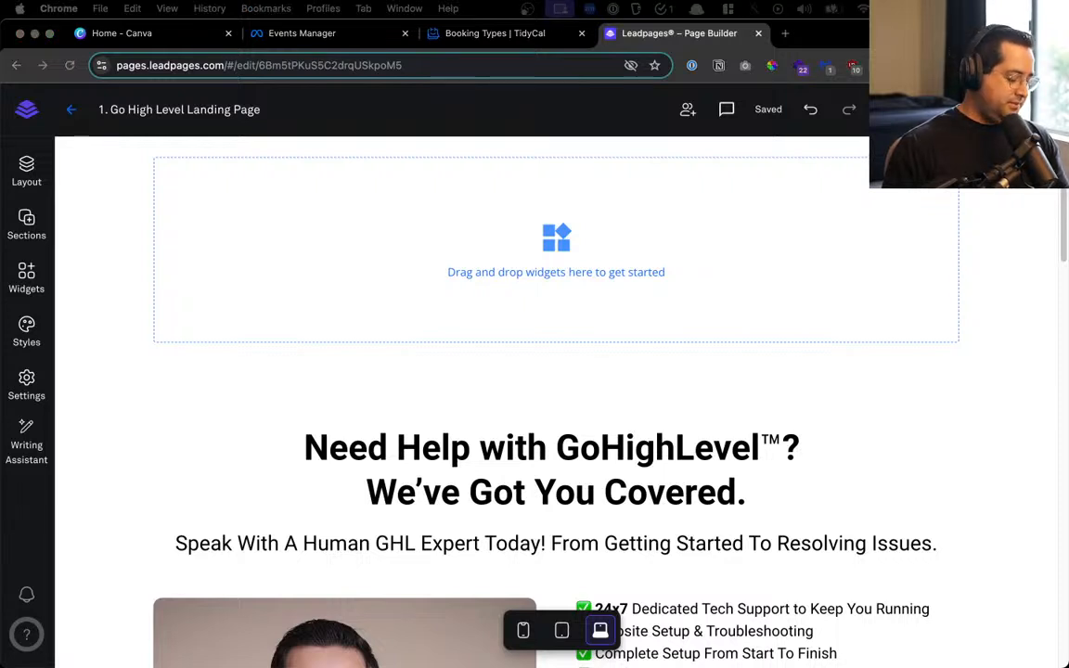
# Give the new blank section a custom orange background colour F26B24
pyautogui.click(84, 184)
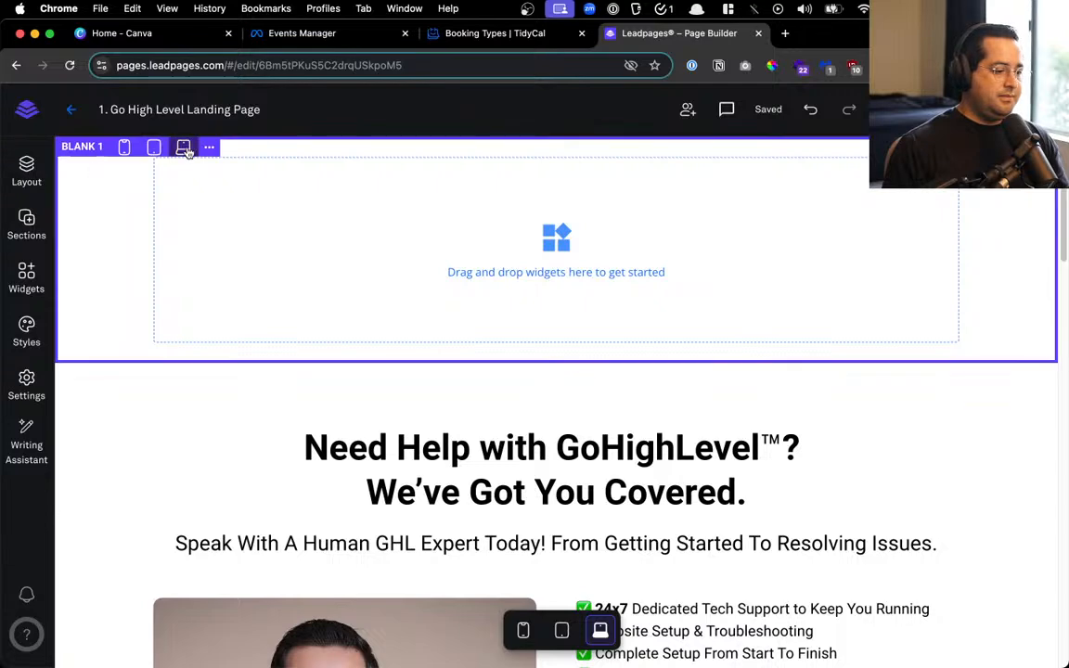
pyautogui.click(209, 147)
pyautogui.click(328, 168)
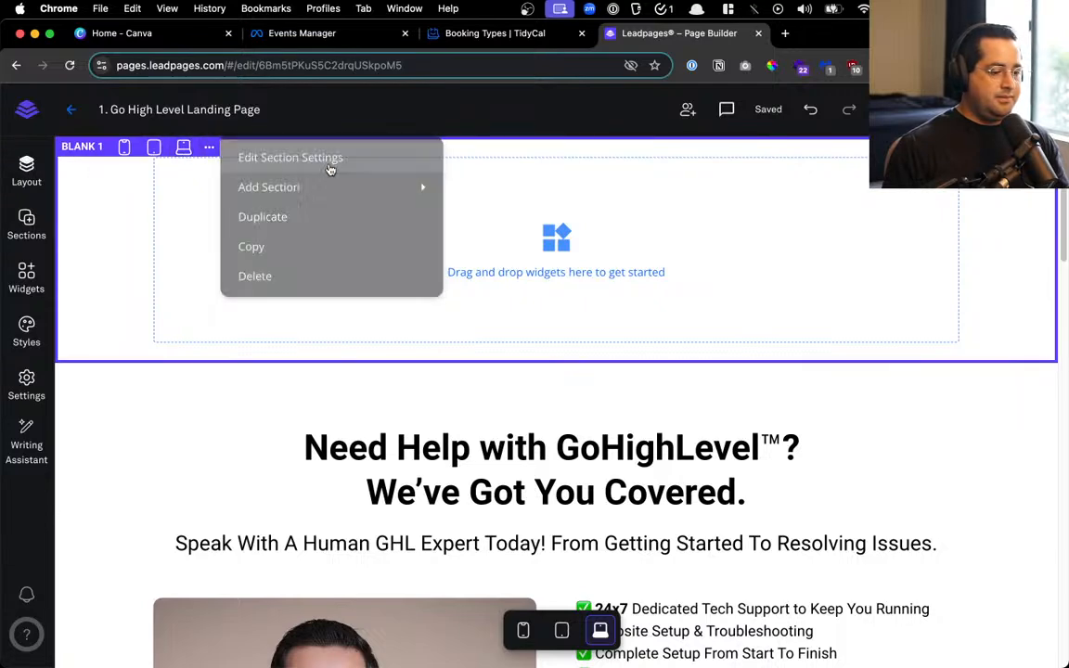
pyautogui.click(176, 253)
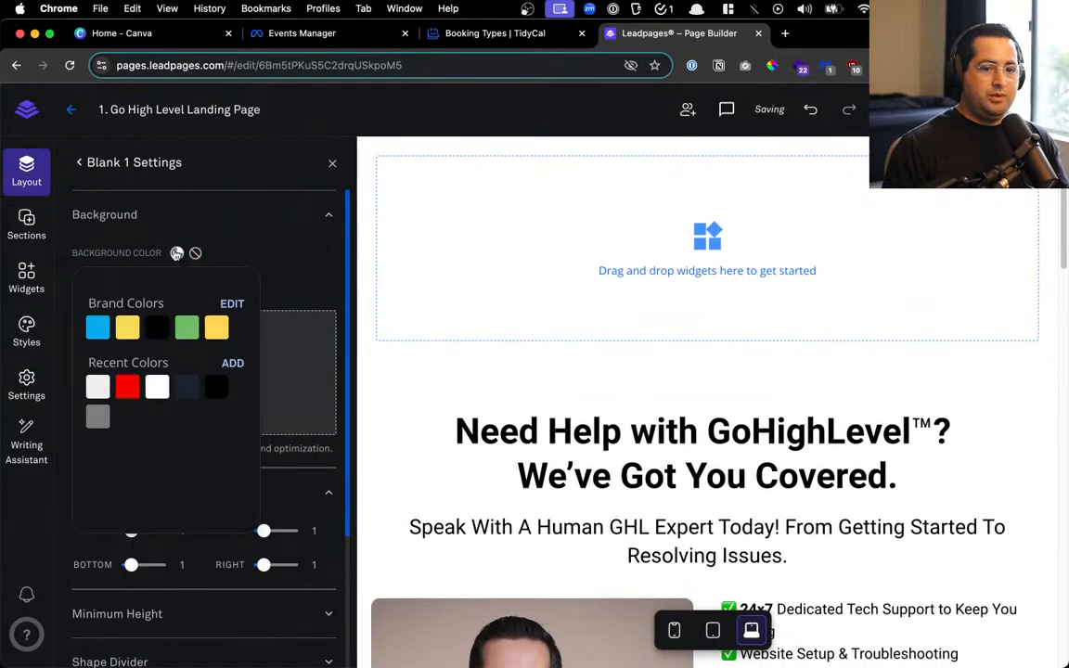
pyautogui.click(238, 363)
pyautogui.doubleClick(177, 454)
pyautogui.write('F26B24')
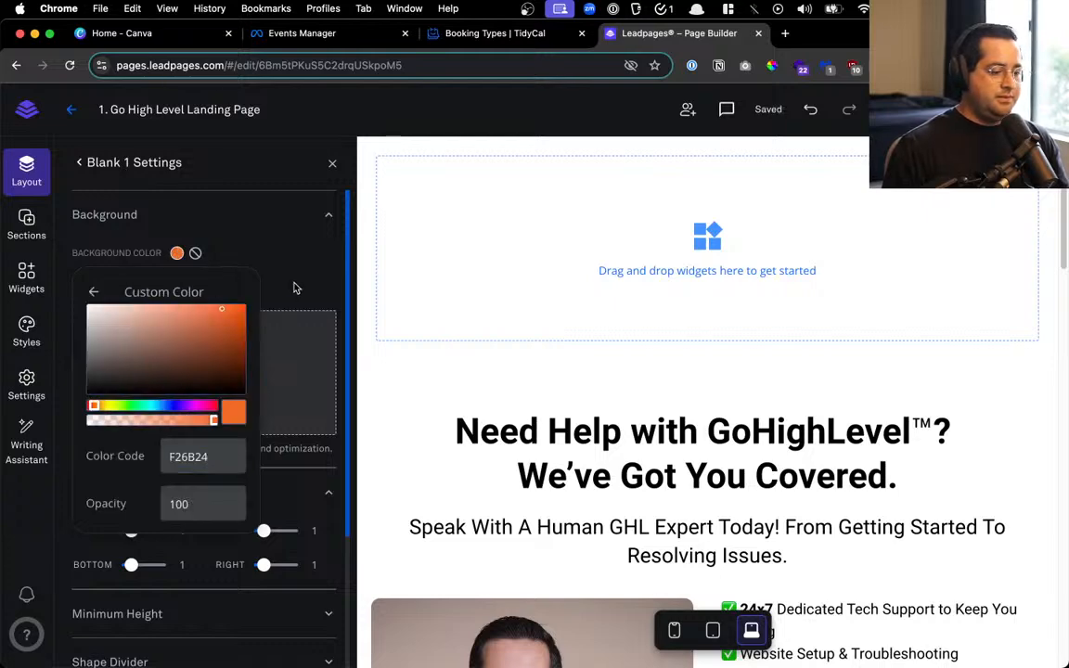
pyautogui.click(293, 284)
pyautogui.click(332, 164)
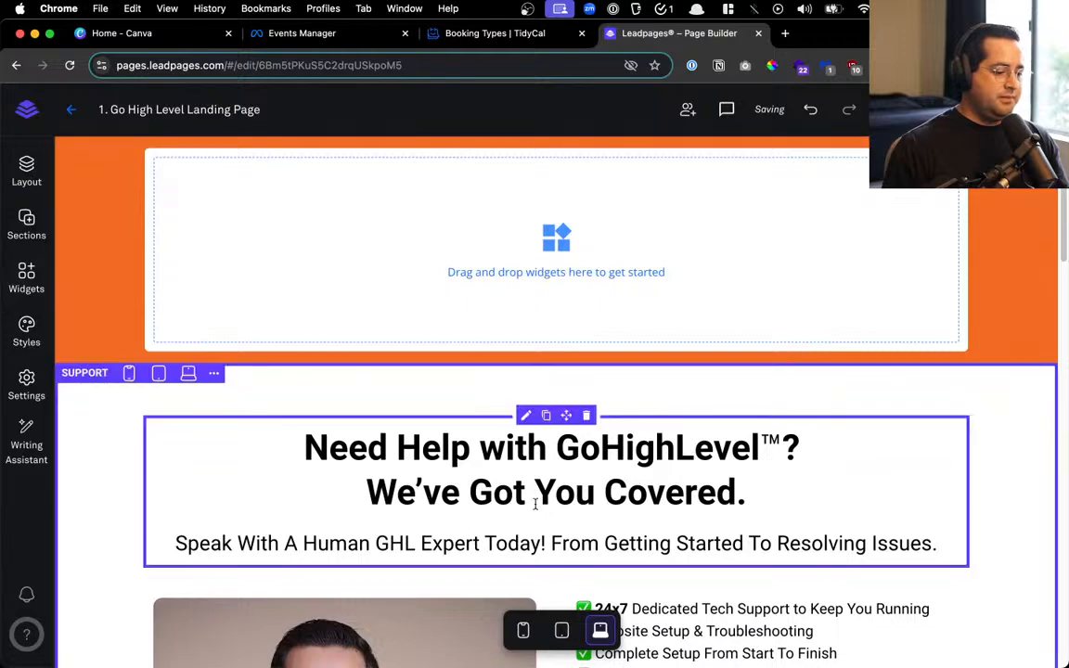
# Duplicate the headline into the orange section and paste the new banner headline text
pyautogui.click(546, 415)
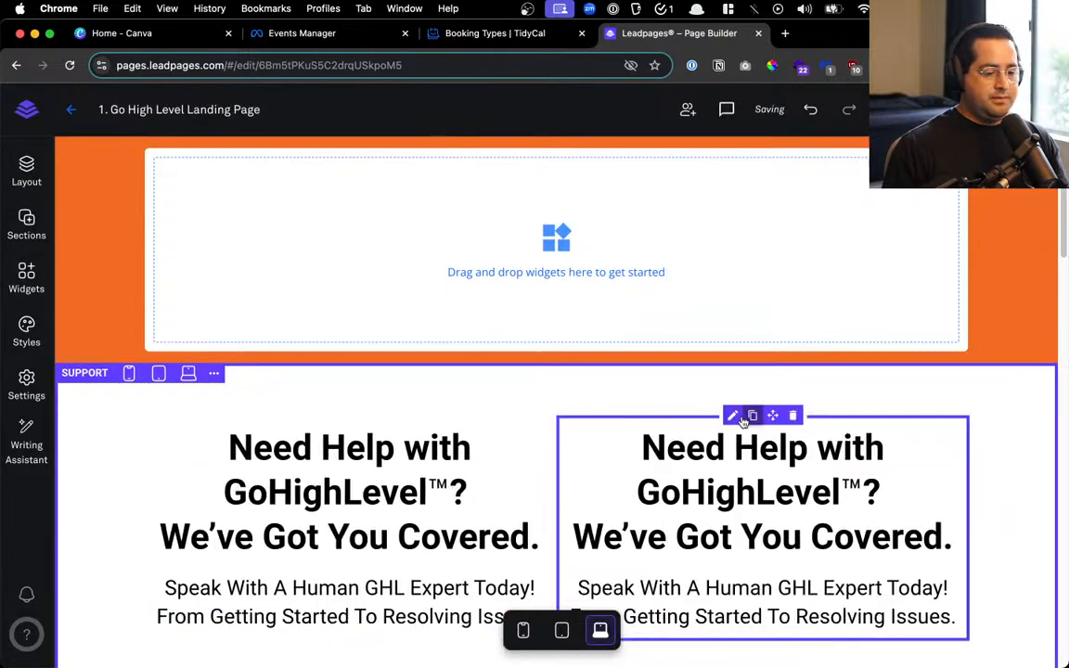
pyautogui.moveTo(768, 413); pyautogui.dragTo(698, 300)
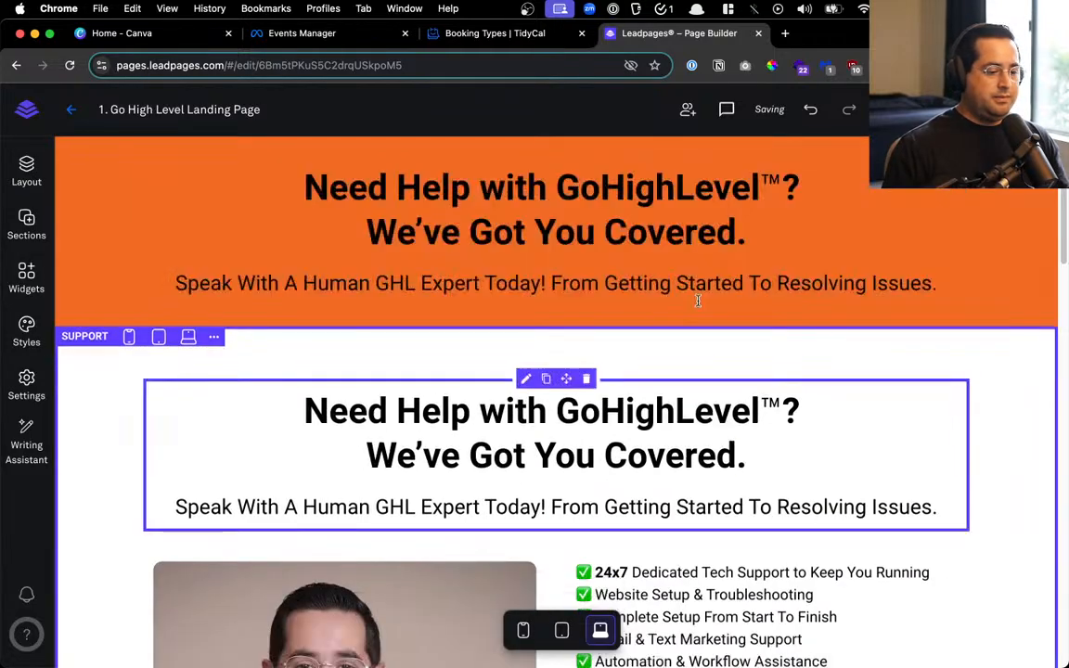
pyautogui.click(652, 234)
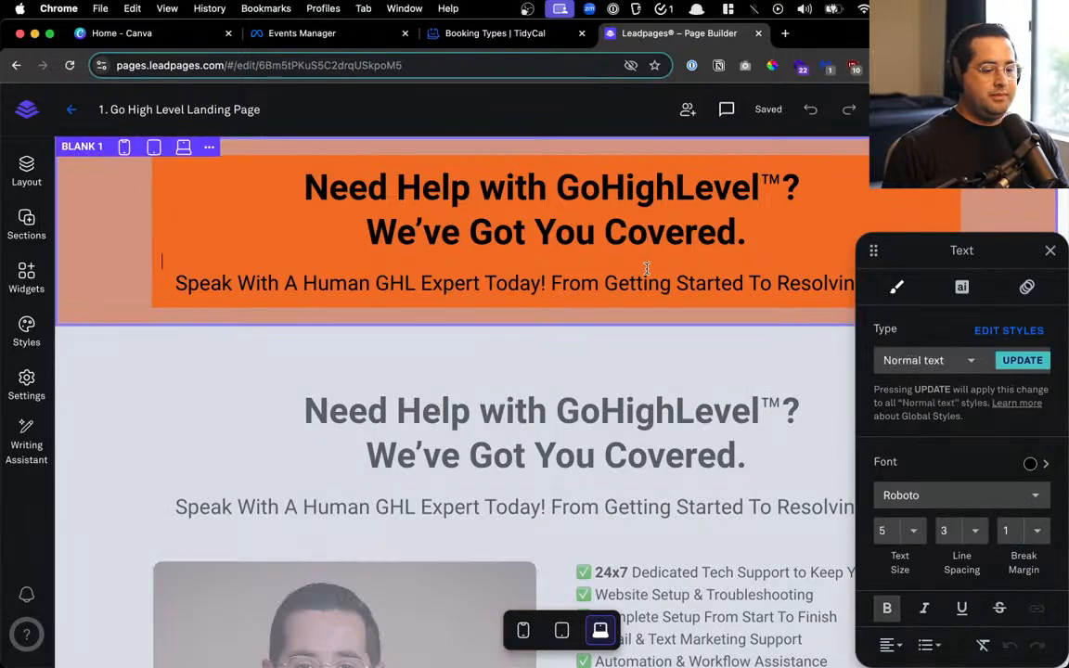
pyautogui.press('super+a')
pyautogui.press('super+v')
pyautogui.click(677, 317)
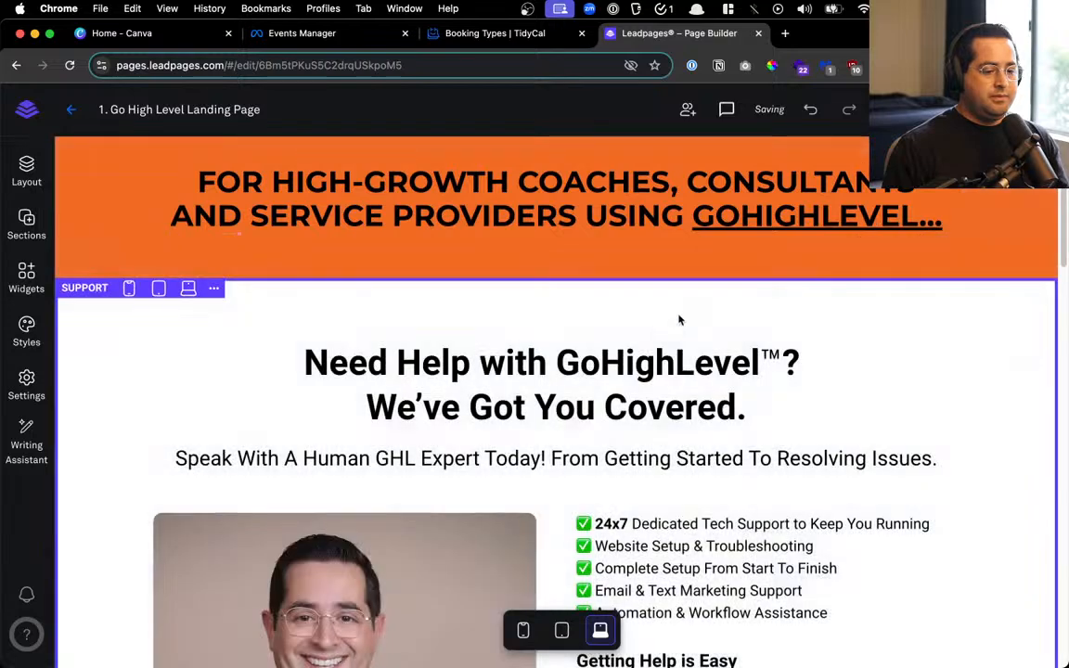
# Set the banner headline font to Lato and its text colour to white
pyautogui.click(425, 246)
pyautogui.click(482, 215)
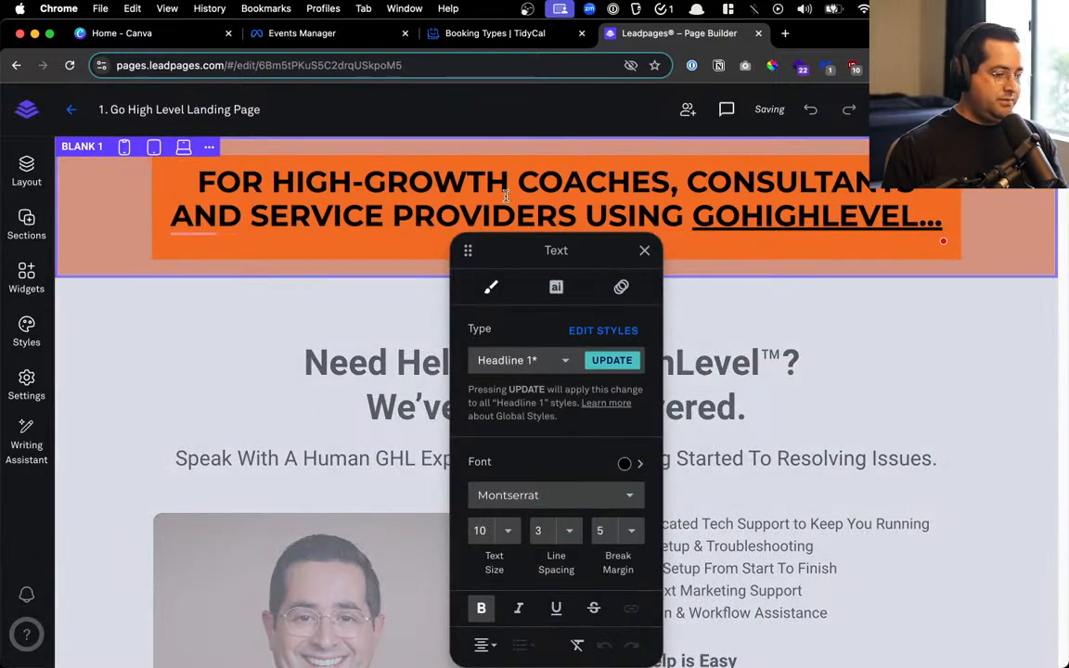
pyautogui.press('super+a')
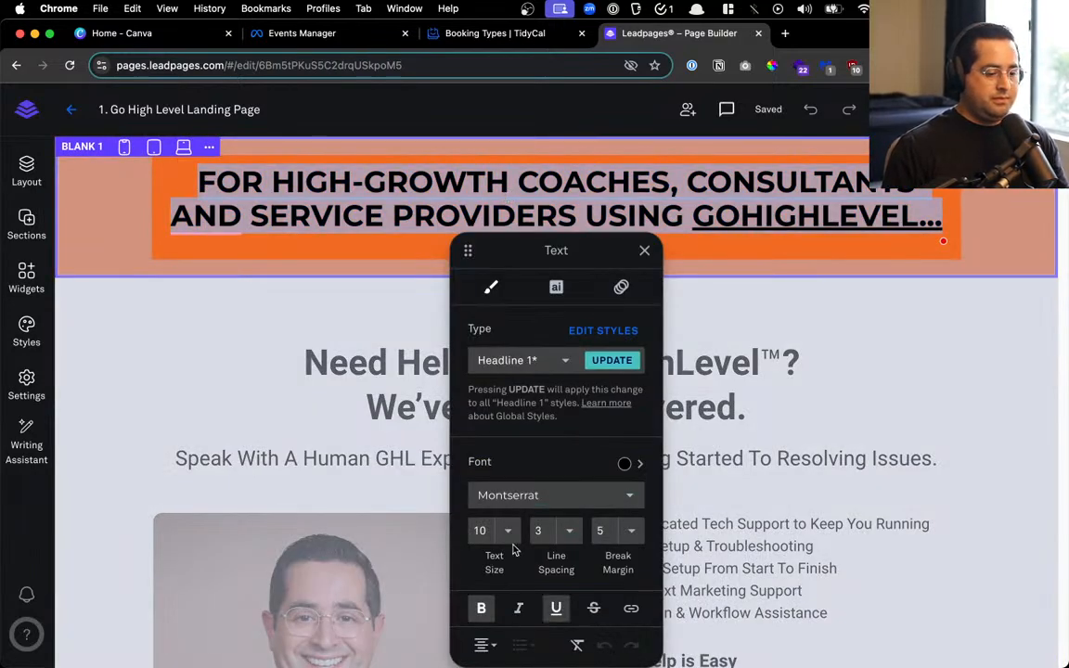
pyautogui.click(518, 495)
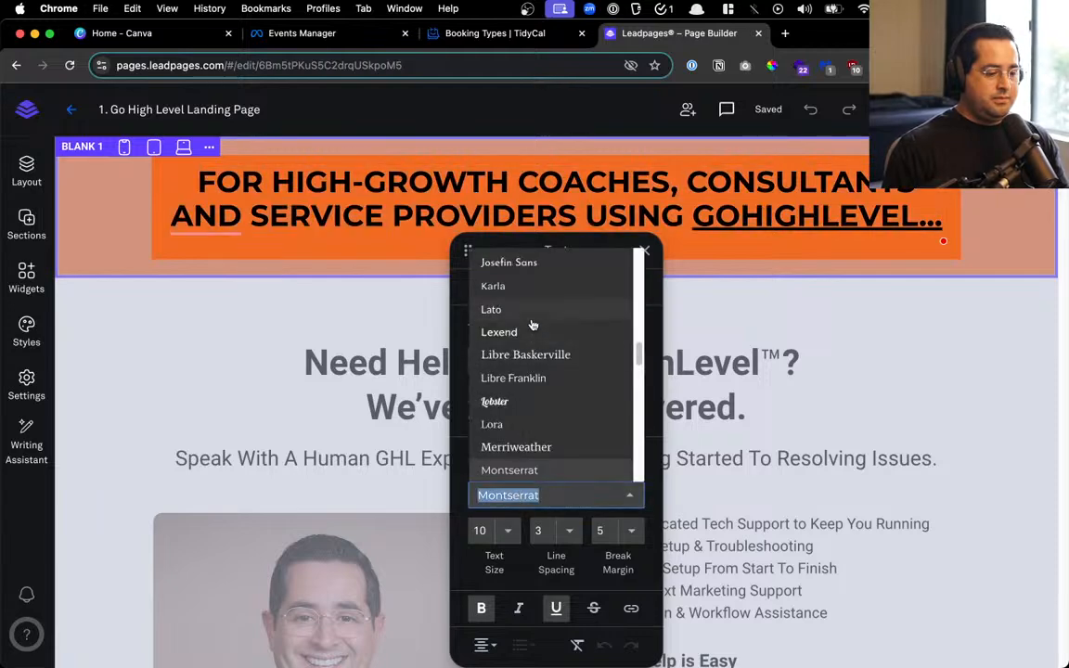
pyautogui.click(532, 312)
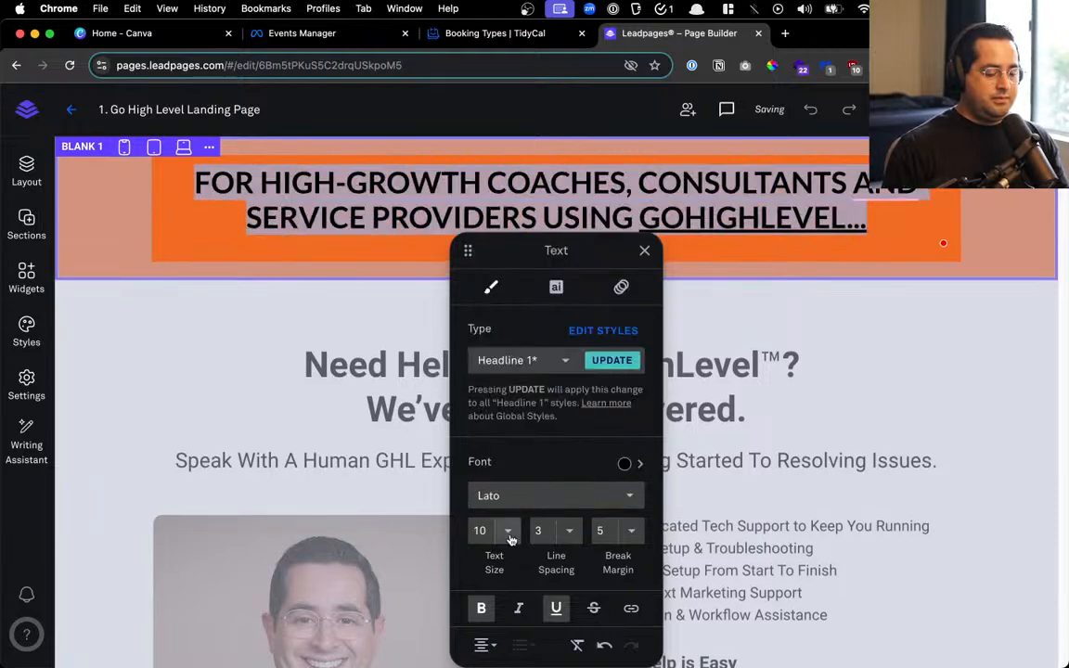
pyautogui.click(632, 463)
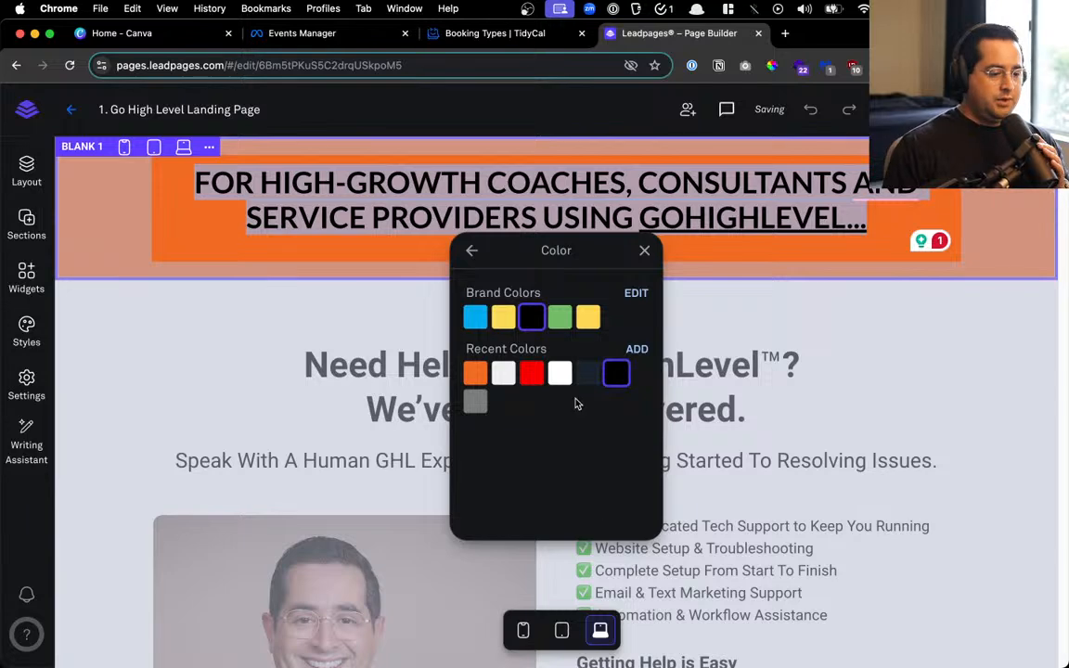
pyautogui.click(559, 373)
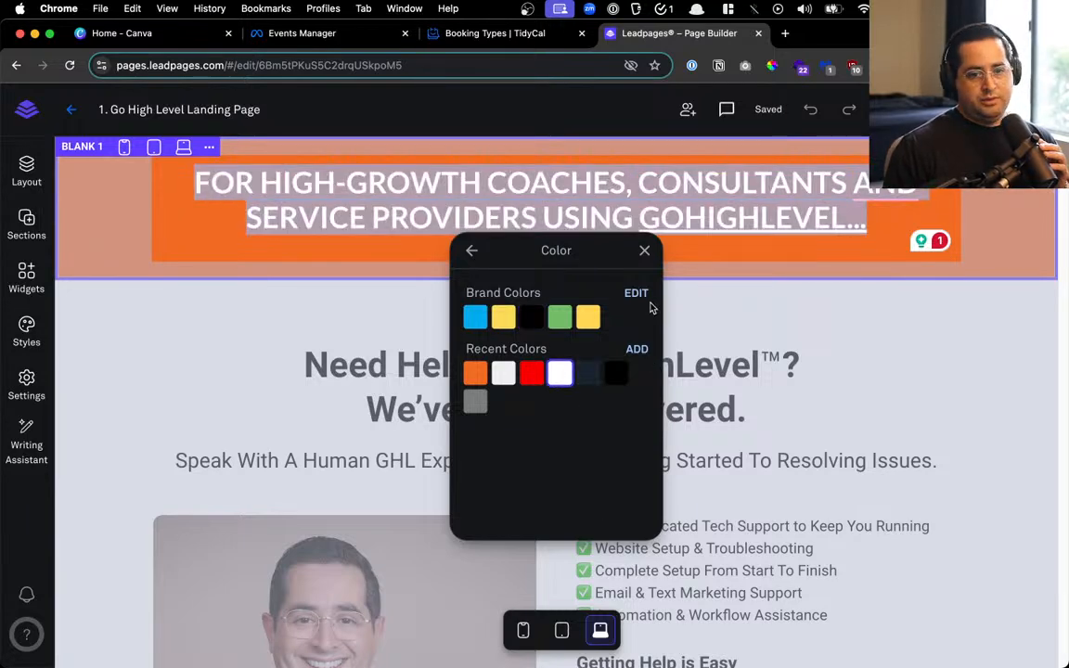
pyautogui.click(389, 318)
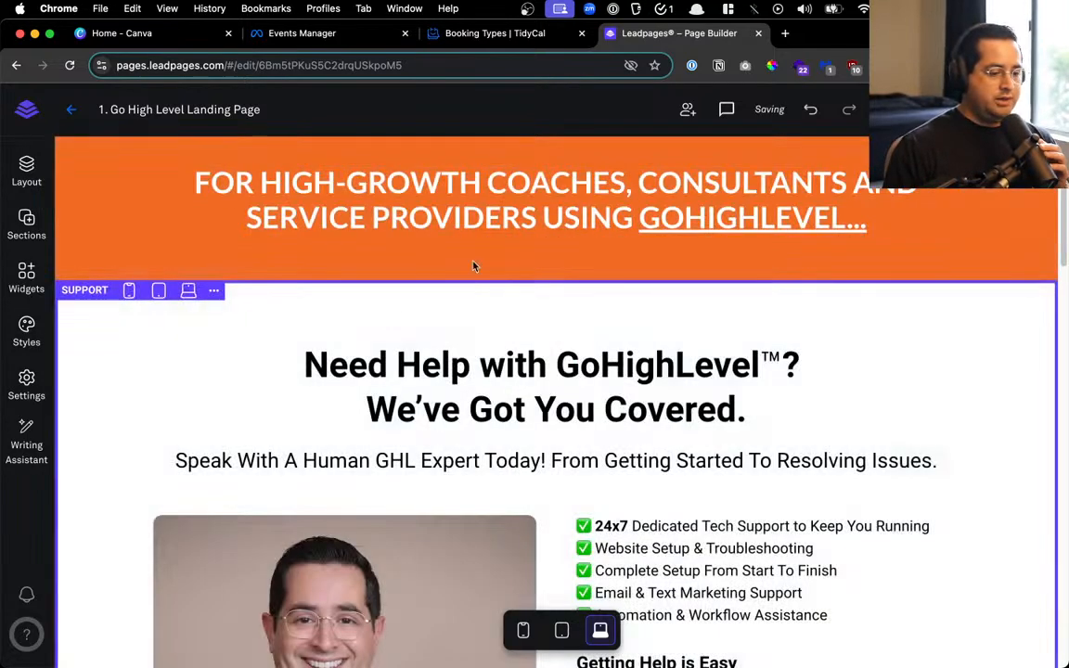
# Reduce the banner headline's break margin from 5 to 1
pyautogui.click(893, 221)
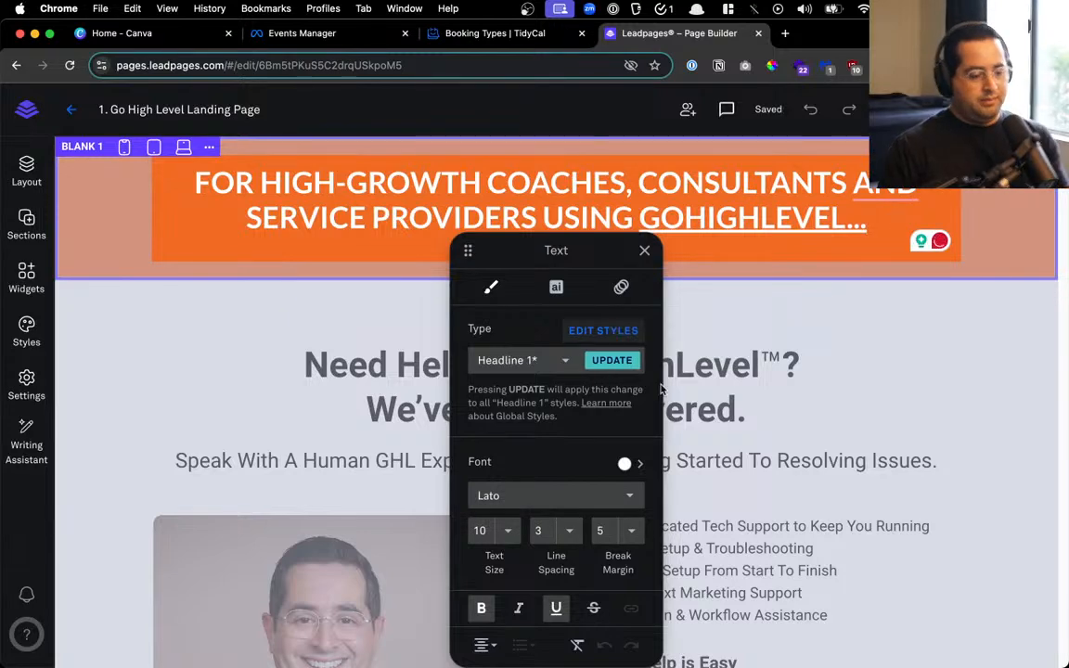
pyautogui.click(631, 527)
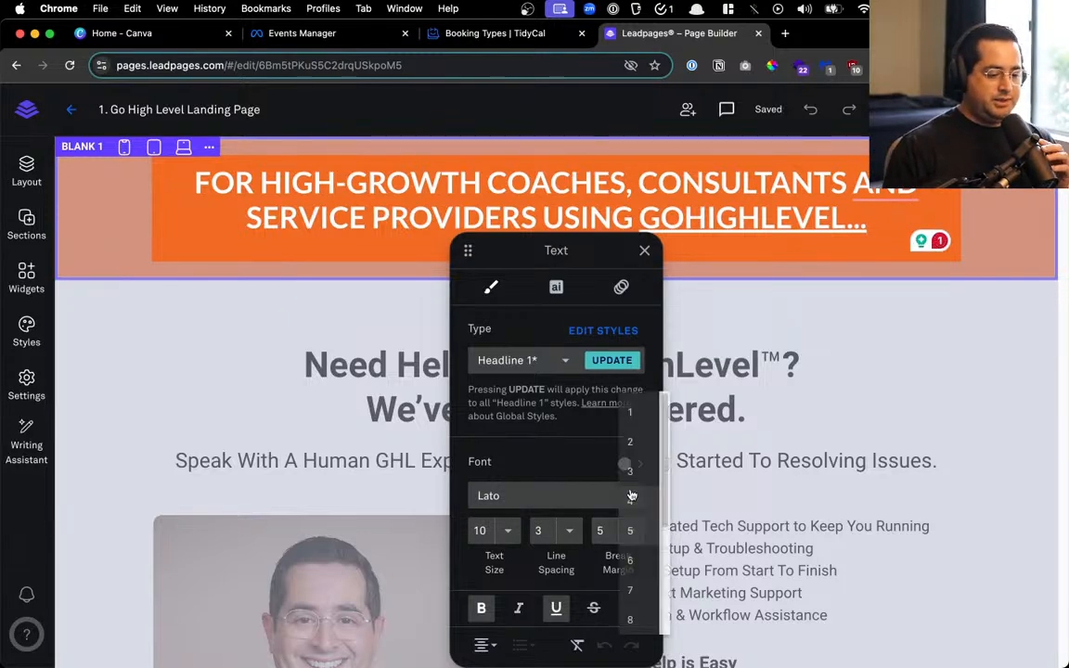
pyautogui.click(631, 414)
pyautogui.click(828, 278)
# Select the words COACHES, CONSULTANTS and PROVIDERS in the banner headline
pyautogui.moveTo(179, 195); pyautogui.dragTo(659, 220)
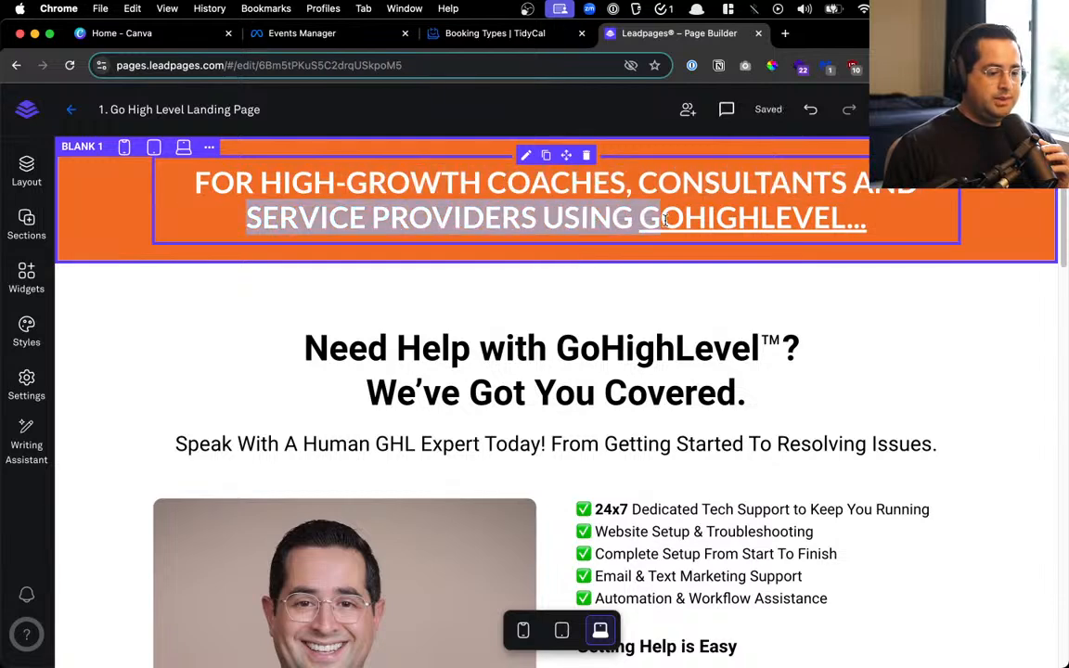
pyautogui.click(816, 334)
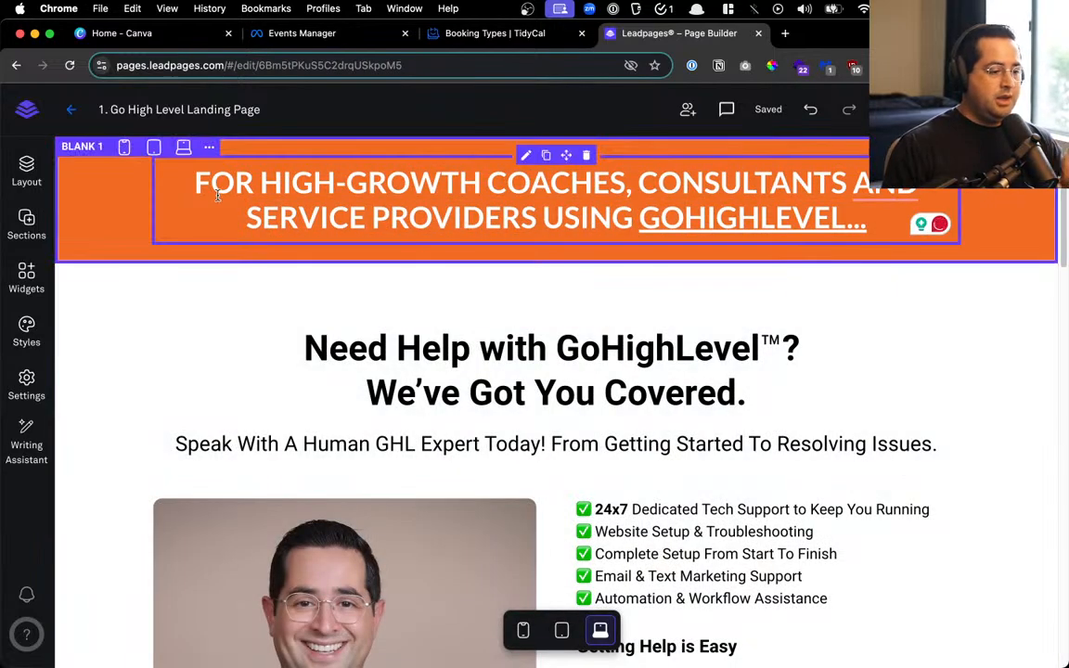
pyautogui.click(260, 180)
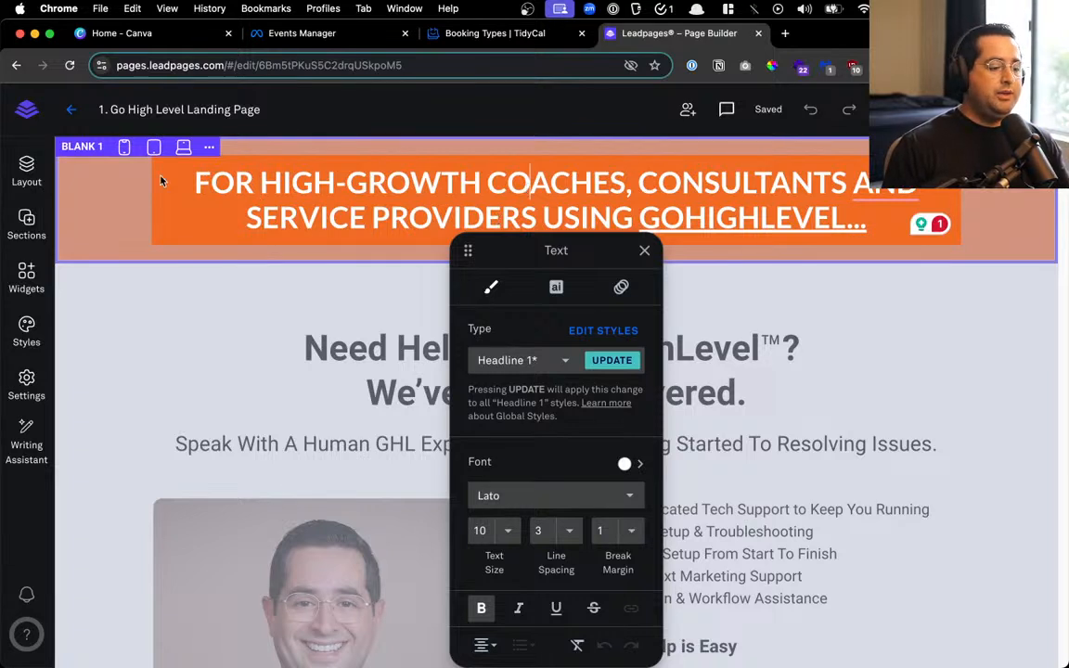
pyautogui.press('super+a')
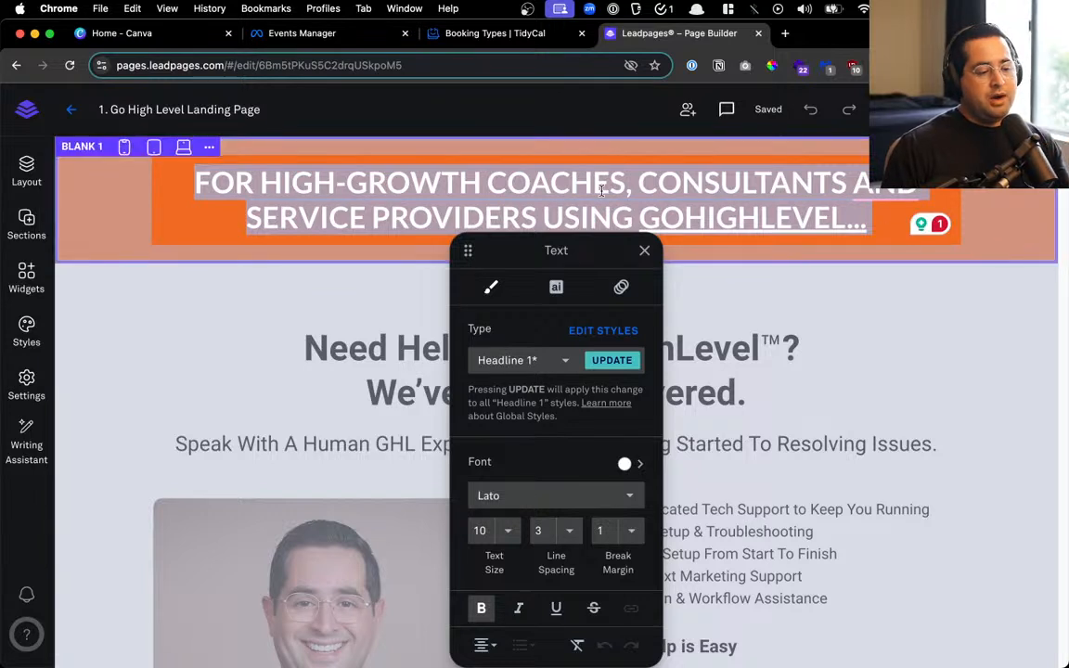
pyautogui.doubleClick(560, 182)
pyautogui.doubleClick(792, 184)
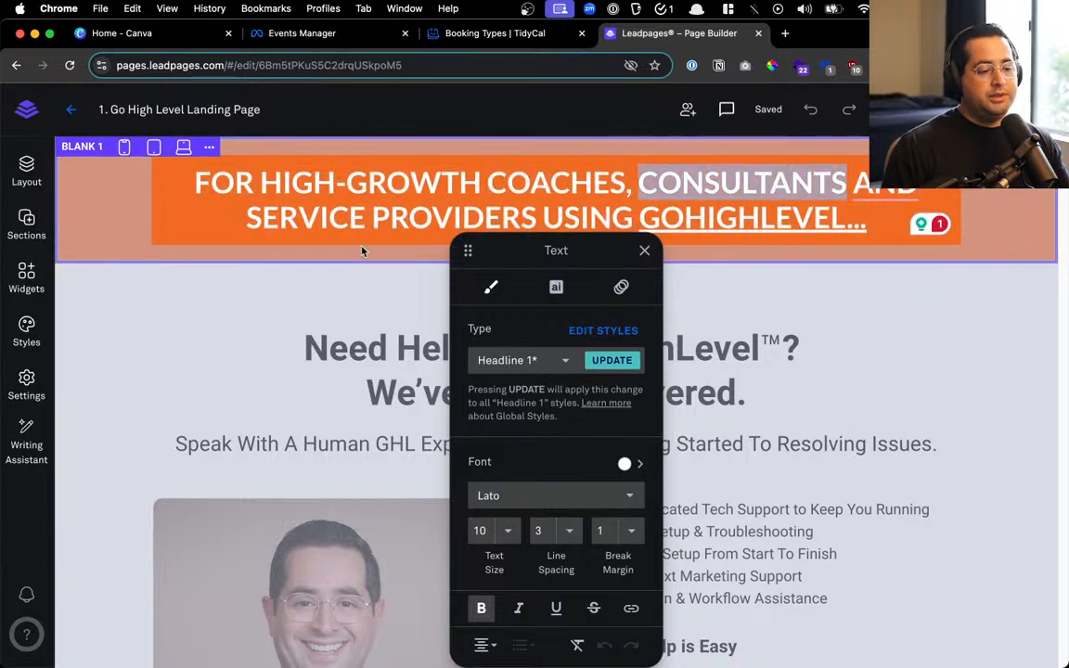
pyautogui.click(393, 225)
pyautogui.doubleClick(392, 225)
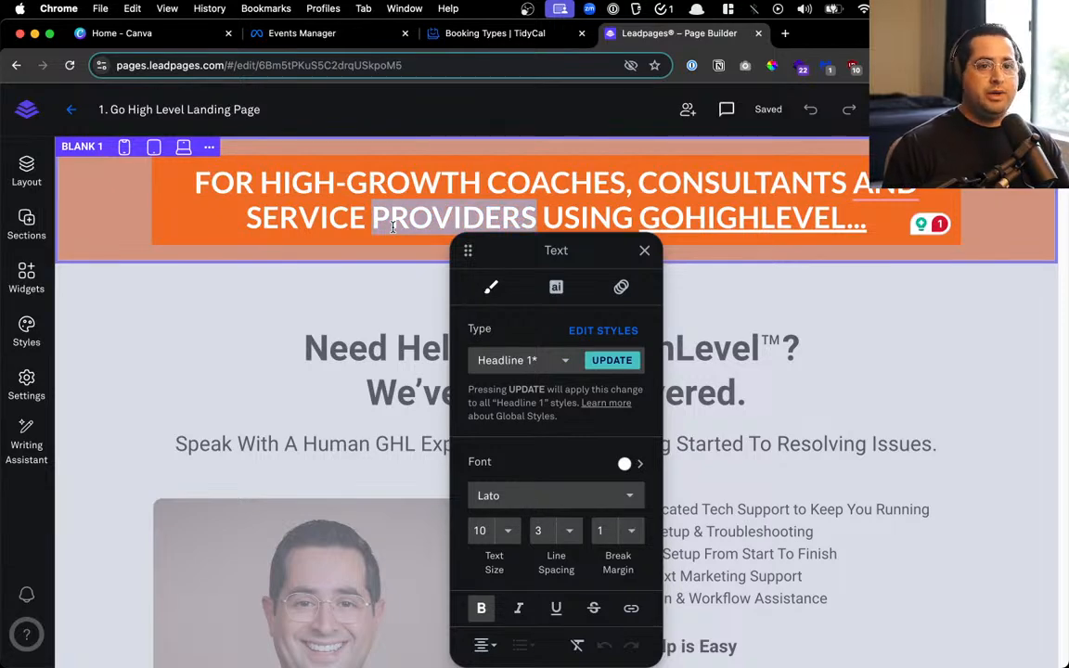
pyautogui.click(784, 393)
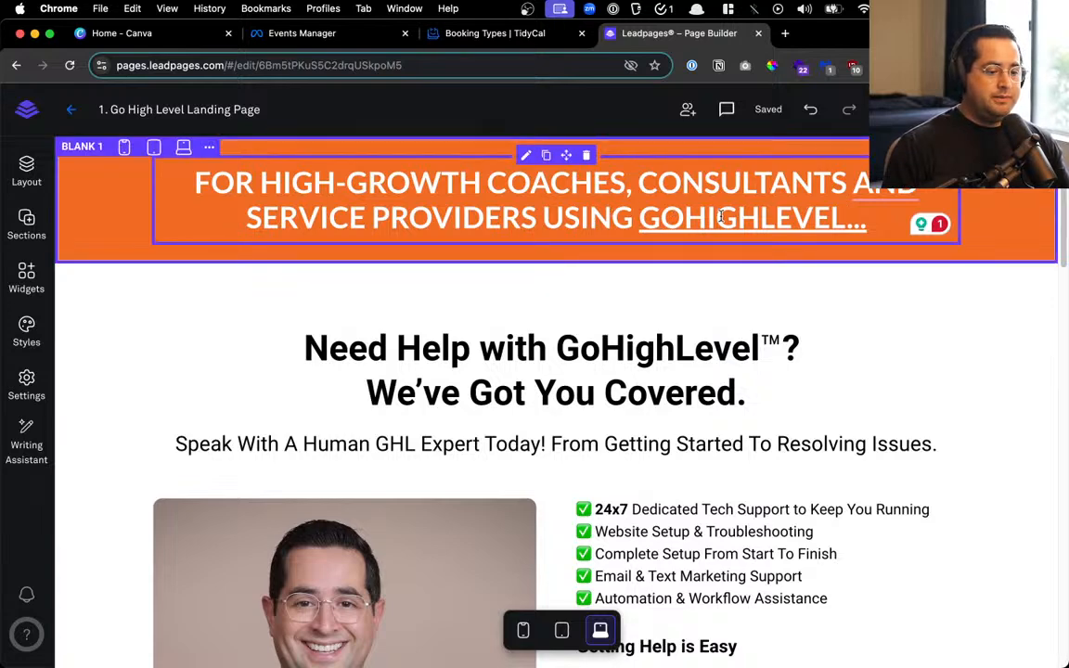
pyautogui.scroll(-3, 795, 284)
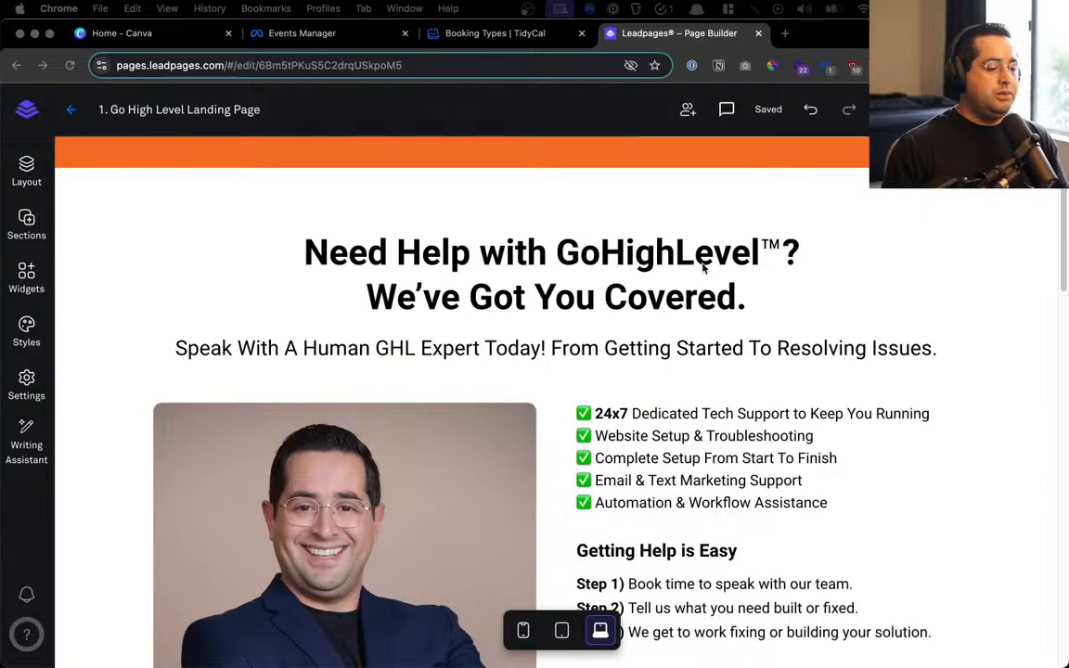
# Replace the support headline with the Need A Fixer text, breaking it after HighLevel and before Customers
pyautogui.click(605, 283)
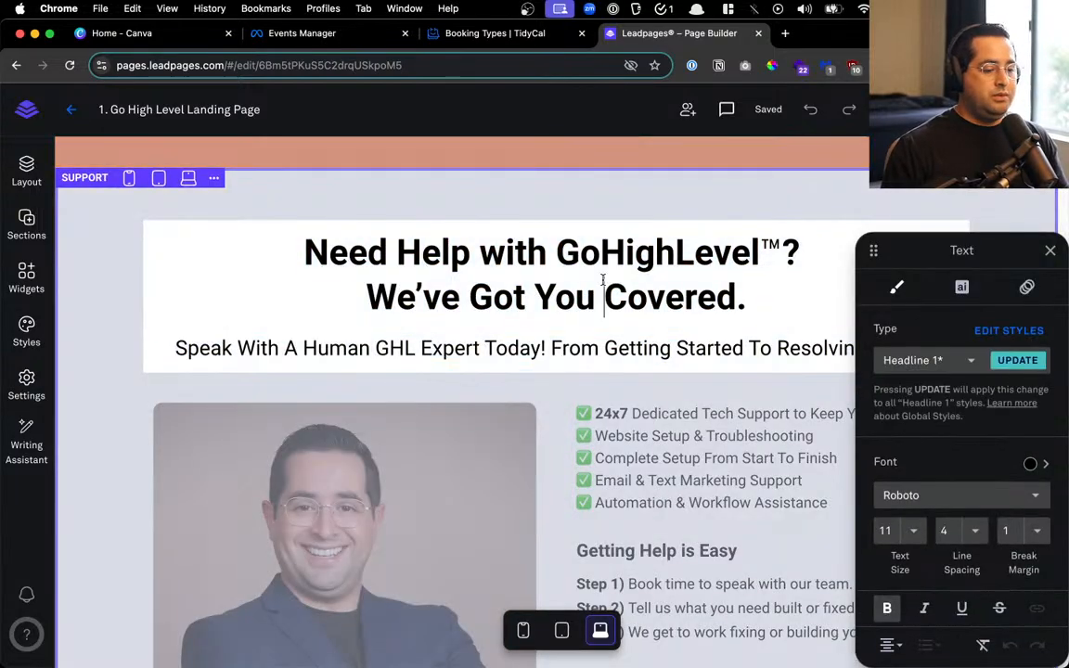
pyautogui.press('super+a')
pyautogui.press('super+v')
pyautogui.press('super+a')
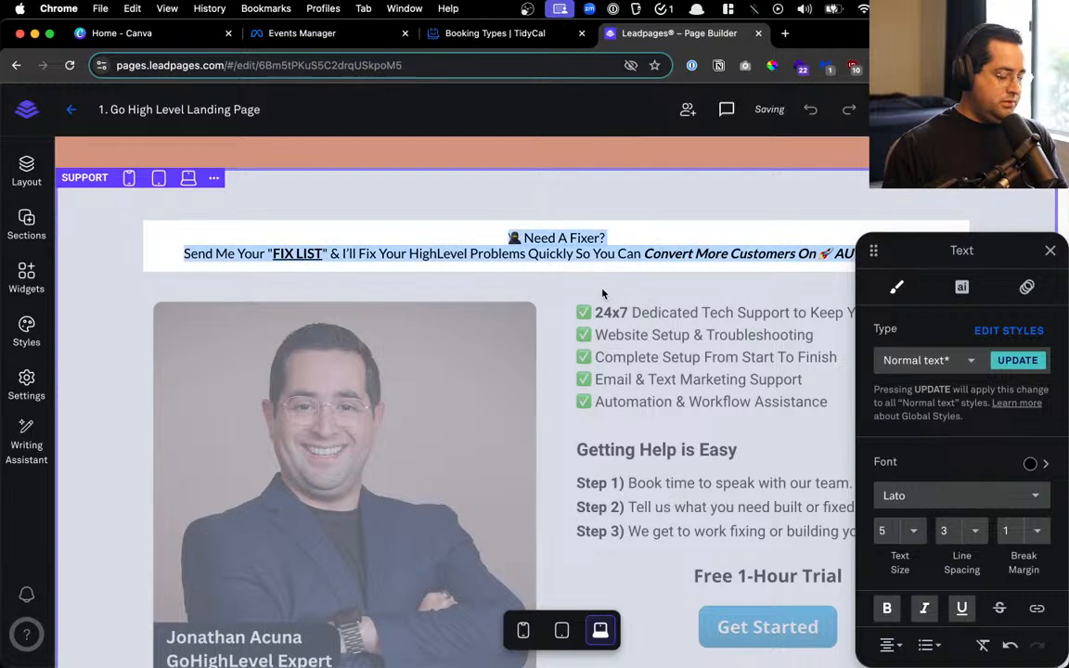
pyautogui.press('super+backslash')
pyautogui.press('super+z')
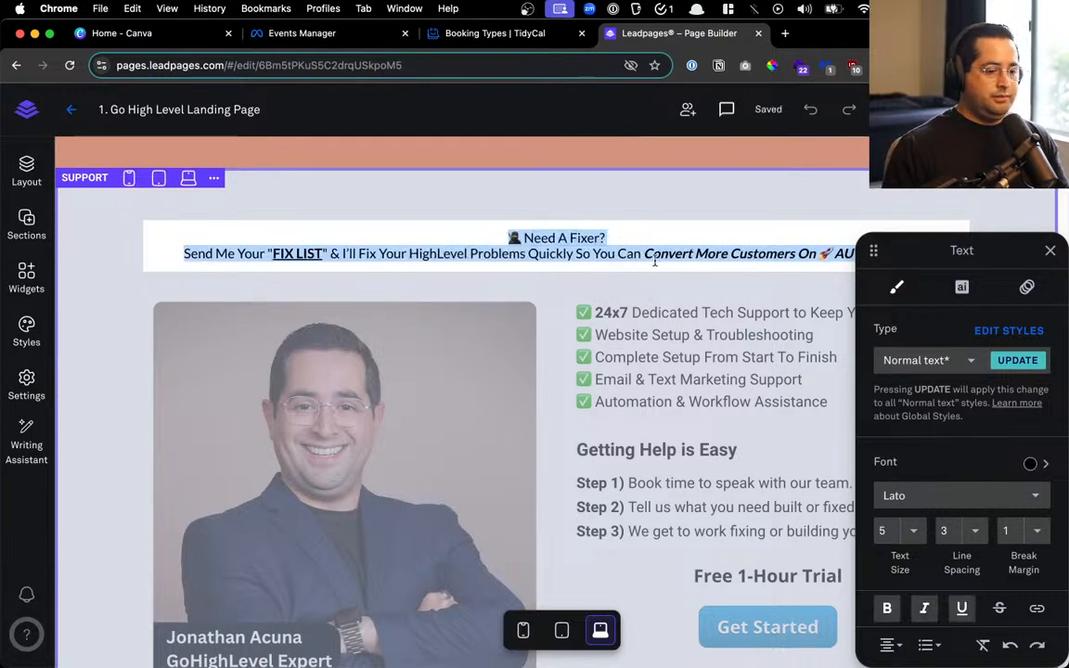
pyautogui.click(436, 255)
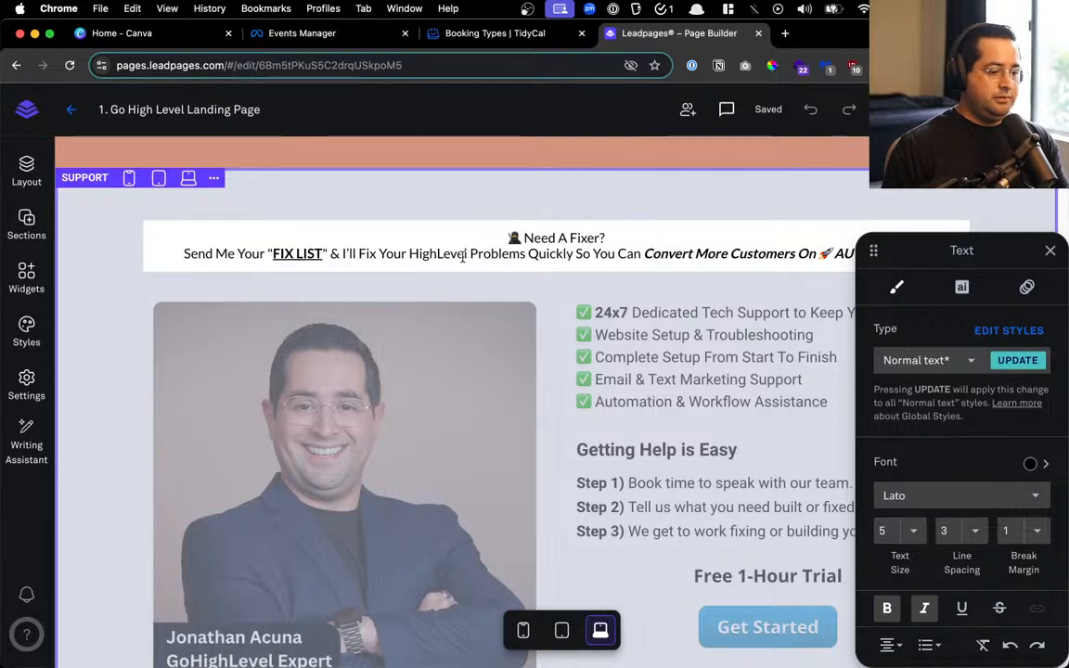
pyautogui.press('Return')
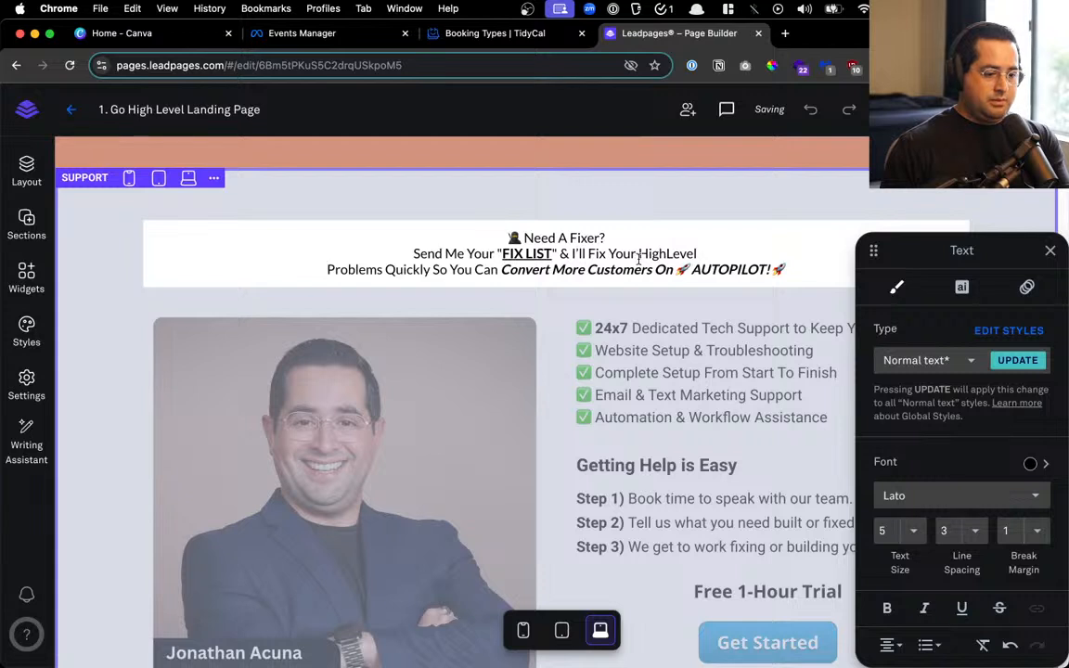
pyautogui.click(586, 270)
pyautogui.press('Return')
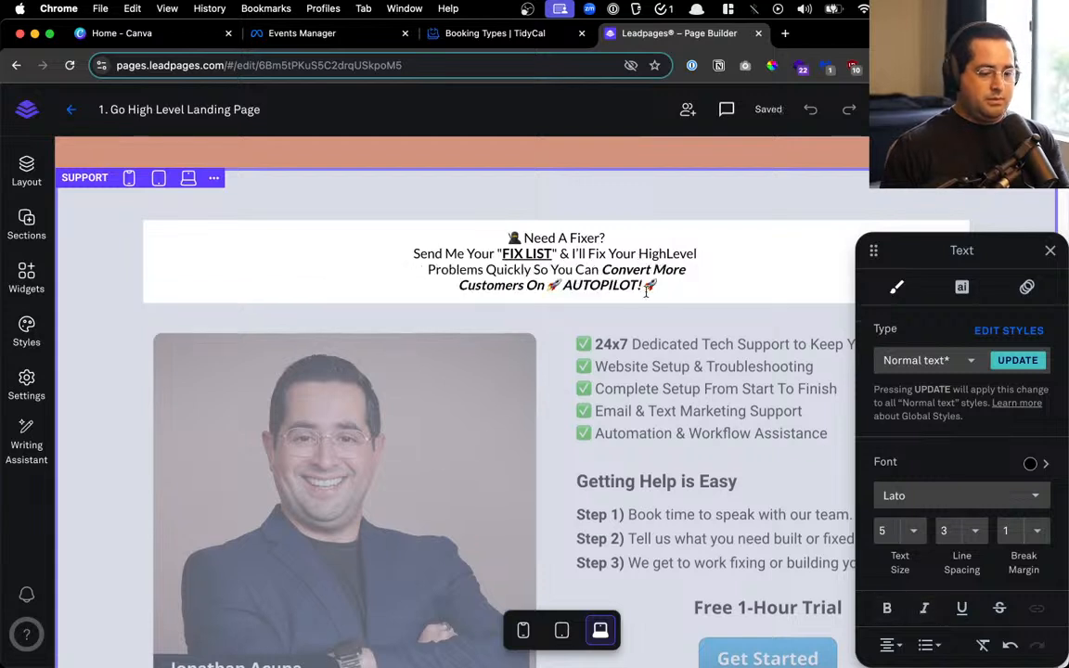
# Set the headline text size to 10 and line spacing to 5
pyautogui.press('super+a')
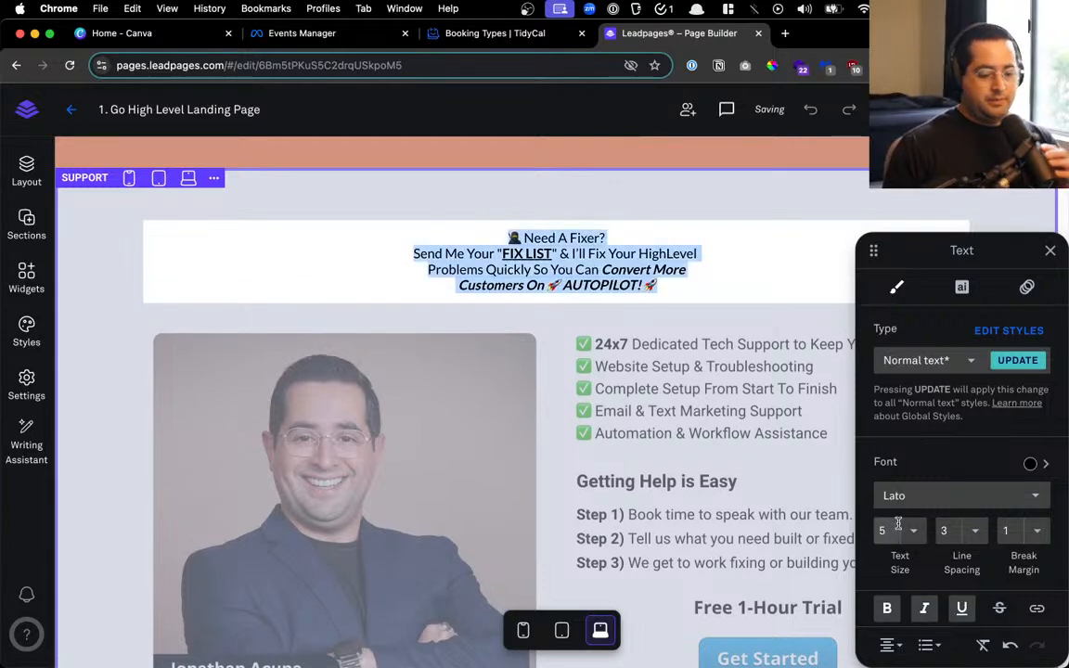
pyautogui.click(898, 524)
pyautogui.click(920, 574)
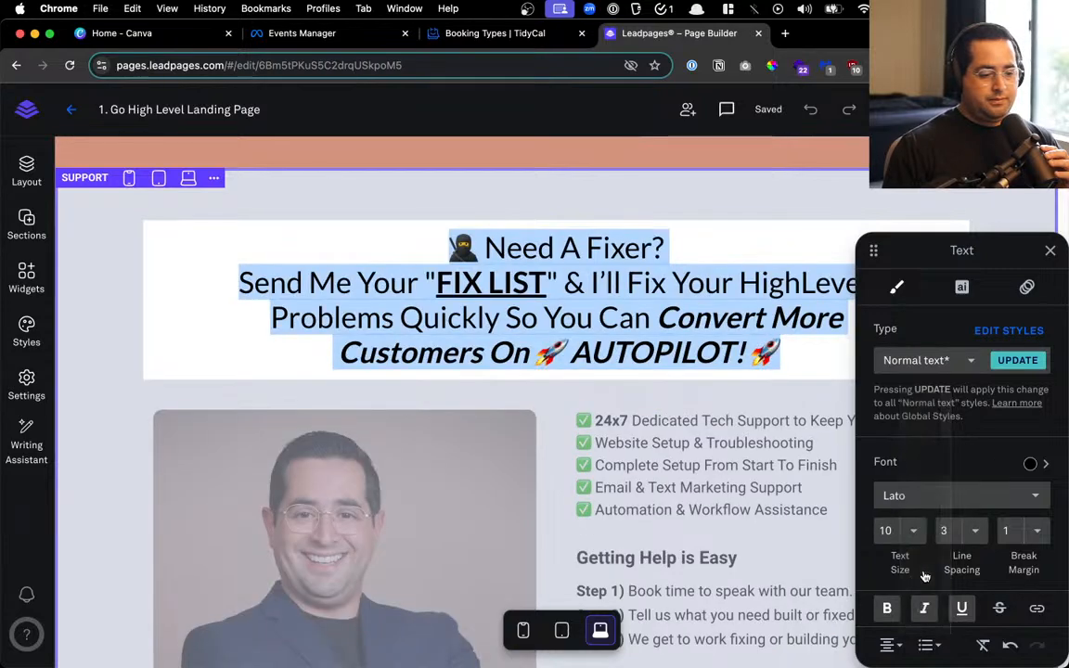
pyautogui.click(666, 284)
pyautogui.click(636, 398)
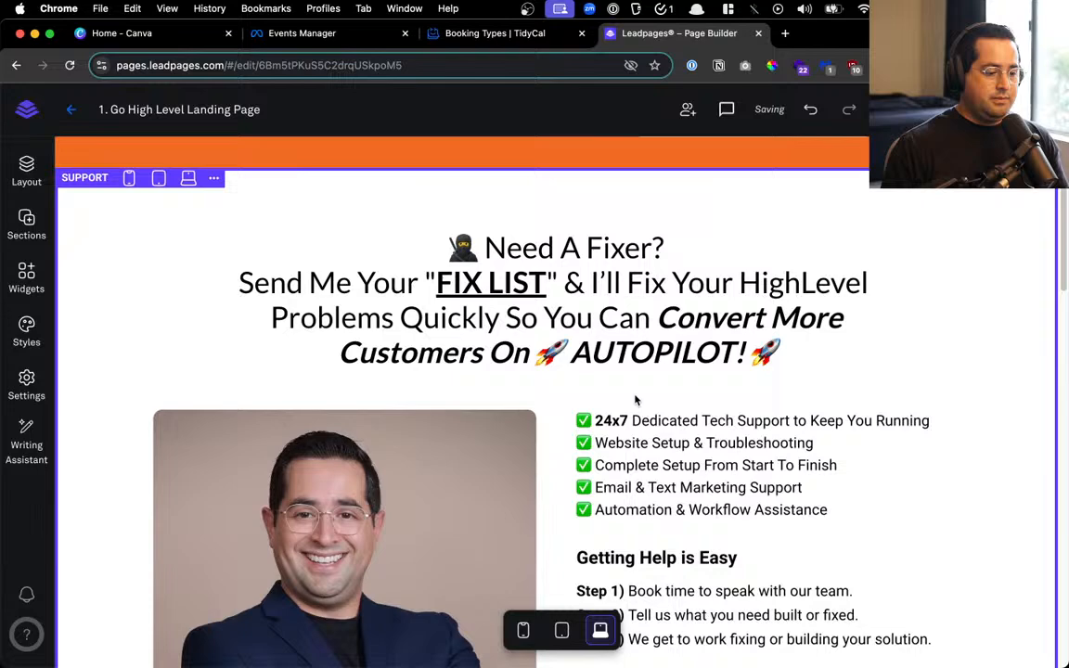
pyautogui.click(737, 346)
pyautogui.moveTo(795, 355); pyautogui.dragTo(209, 239)
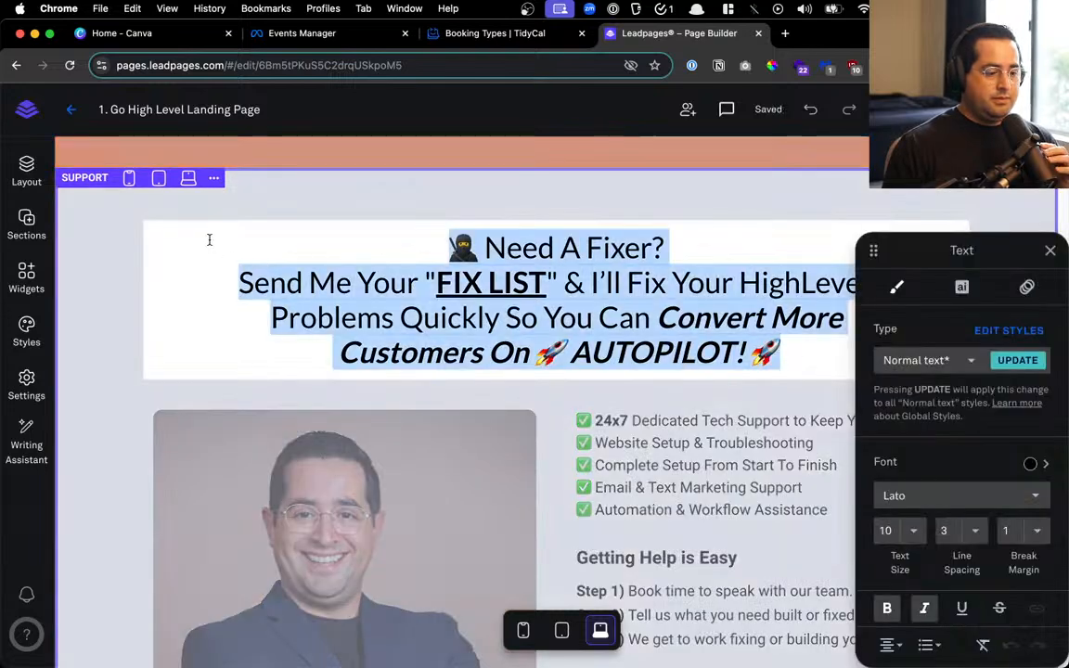
pyautogui.click(969, 535)
pyautogui.click(982, 581)
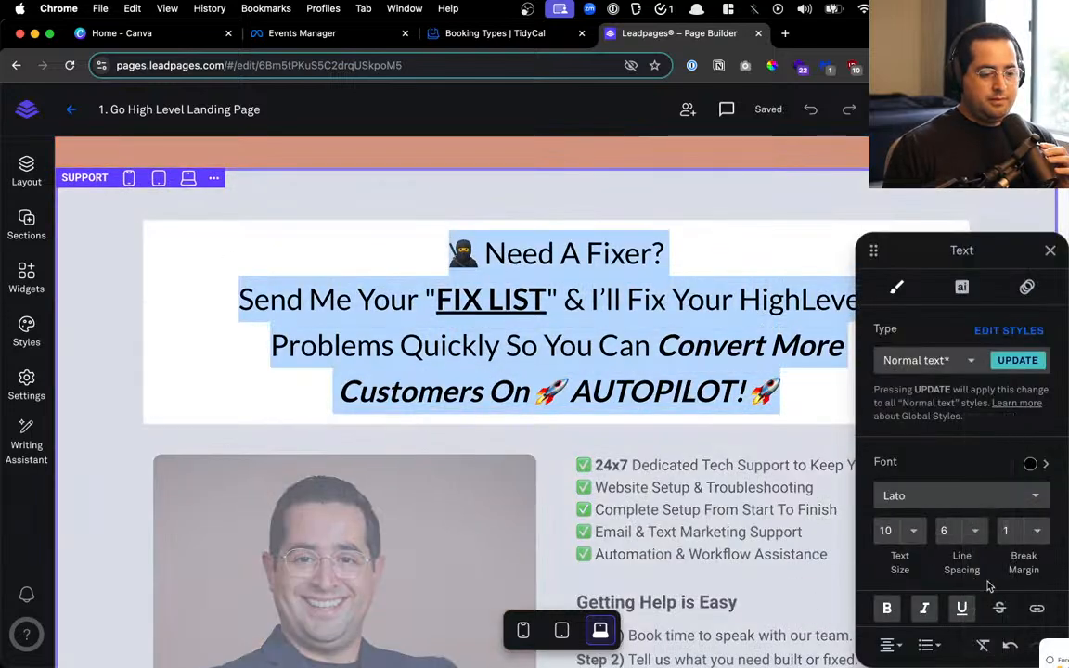
pyautogui.click(970, 532)
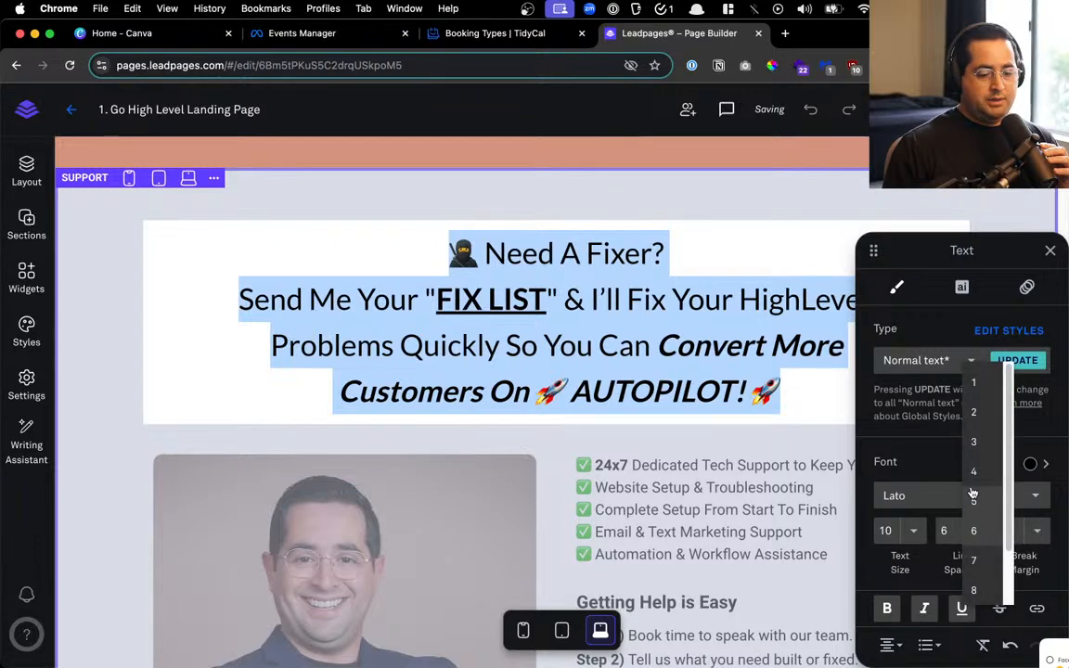
pyautogui.click(973, 501)
pyautogui.click(666, 406)
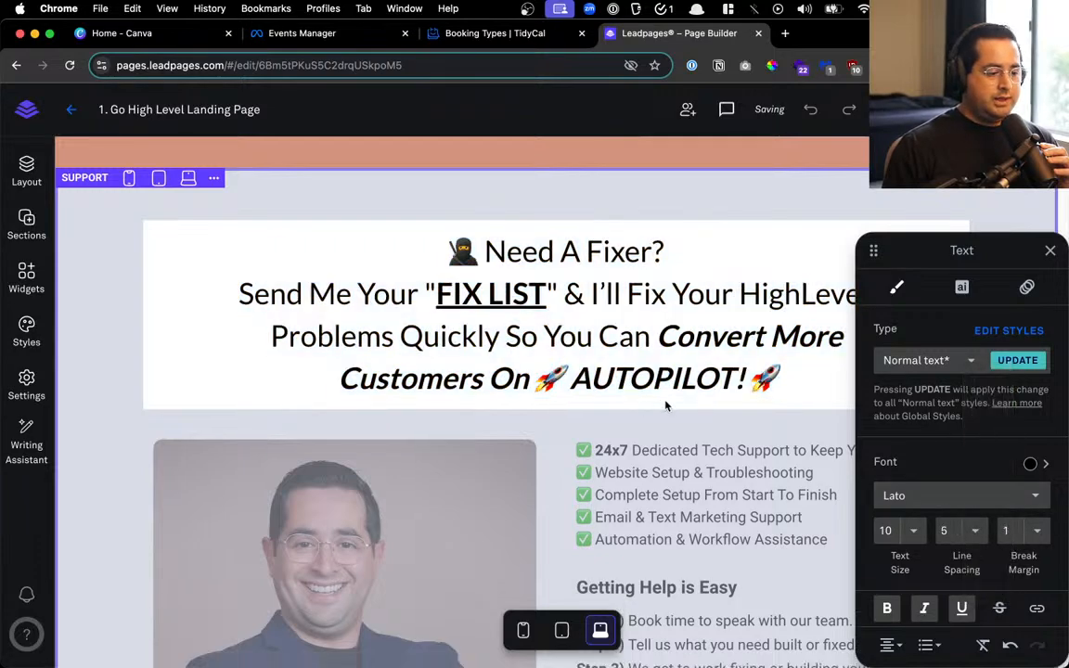
# Look over the content below the headline and bring up the ready-made sections library
pyautogui.scroll(2, 666, 405)
pyautogui.moveTo(417, 343); pyautogui.dragTo(882, 501)
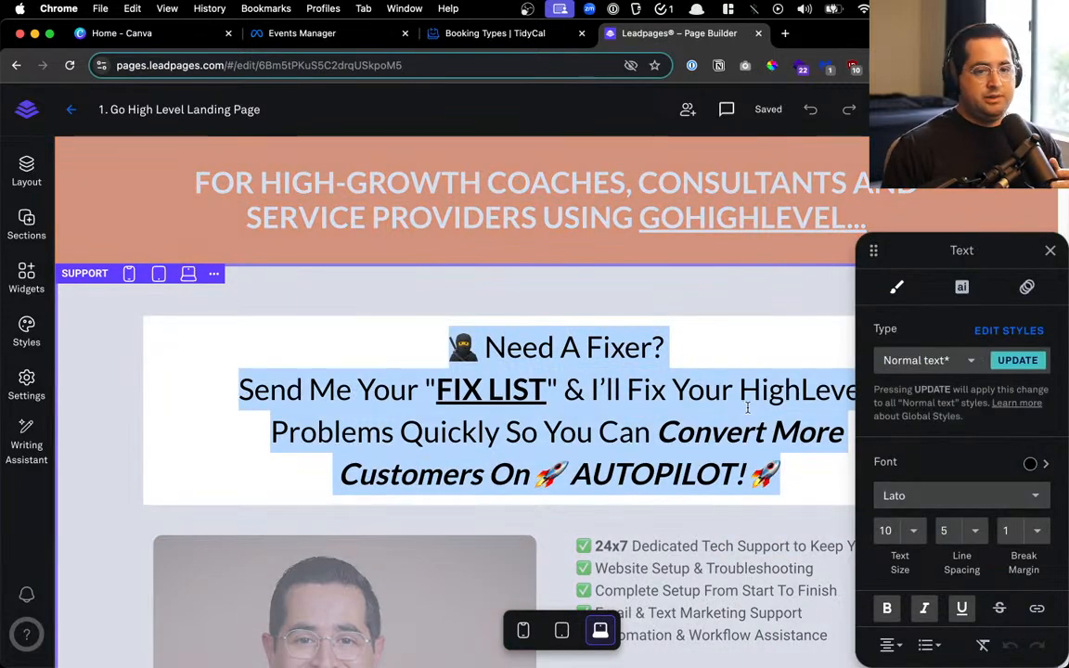
pyautogui.scroll(-2, 582, 308)
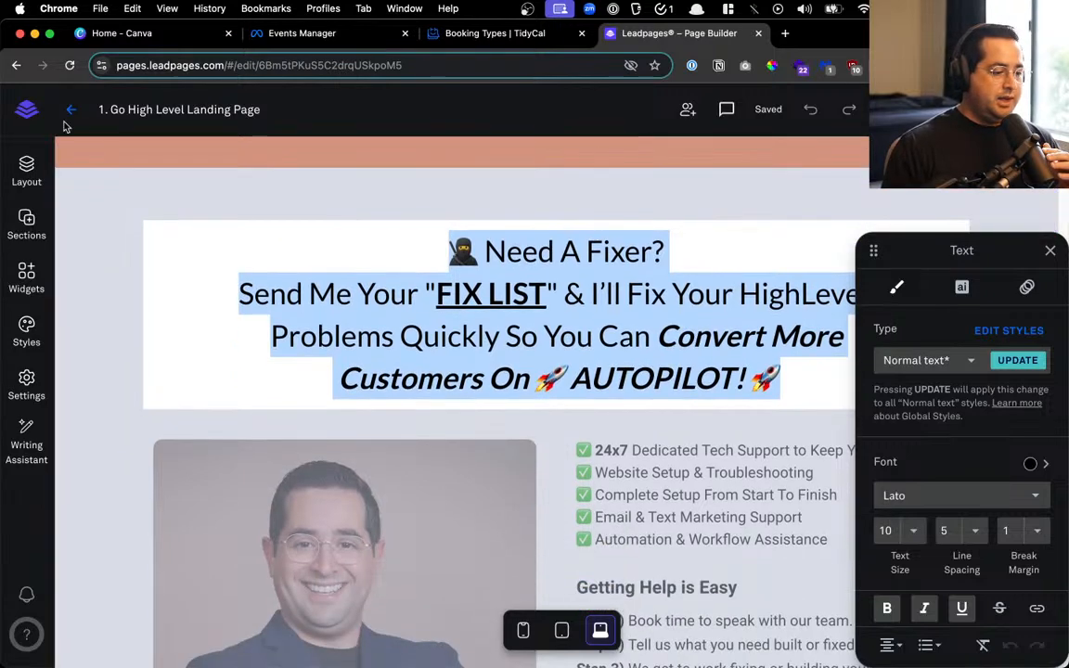
pyautogui.click(32, 232)
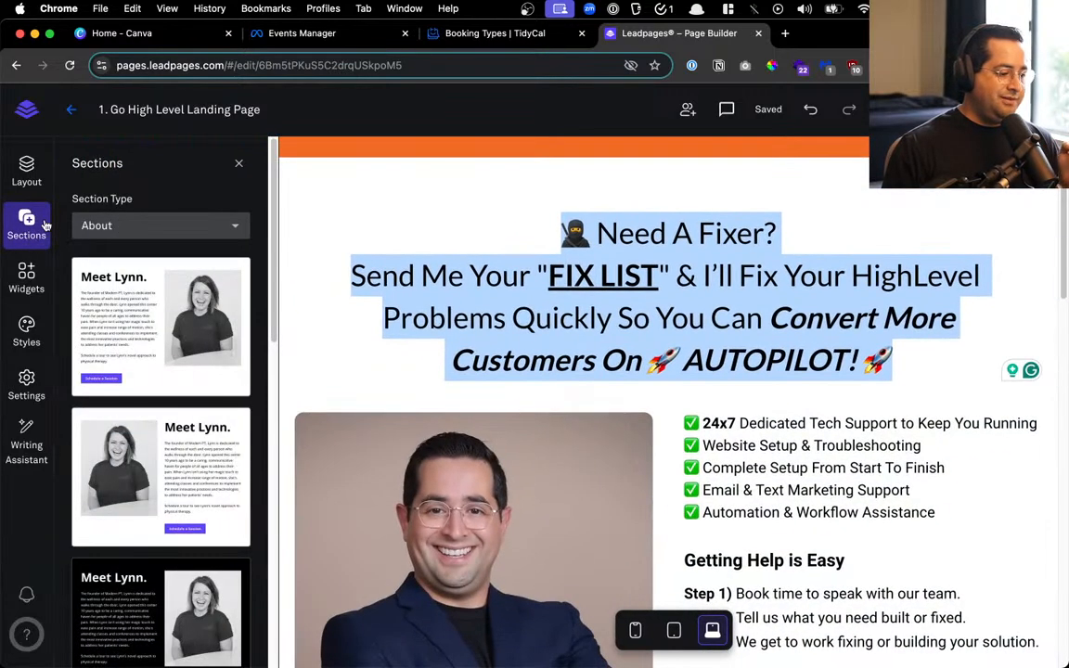
# Add an HTML widget block below the headline
pyautogui.click(27, 174)
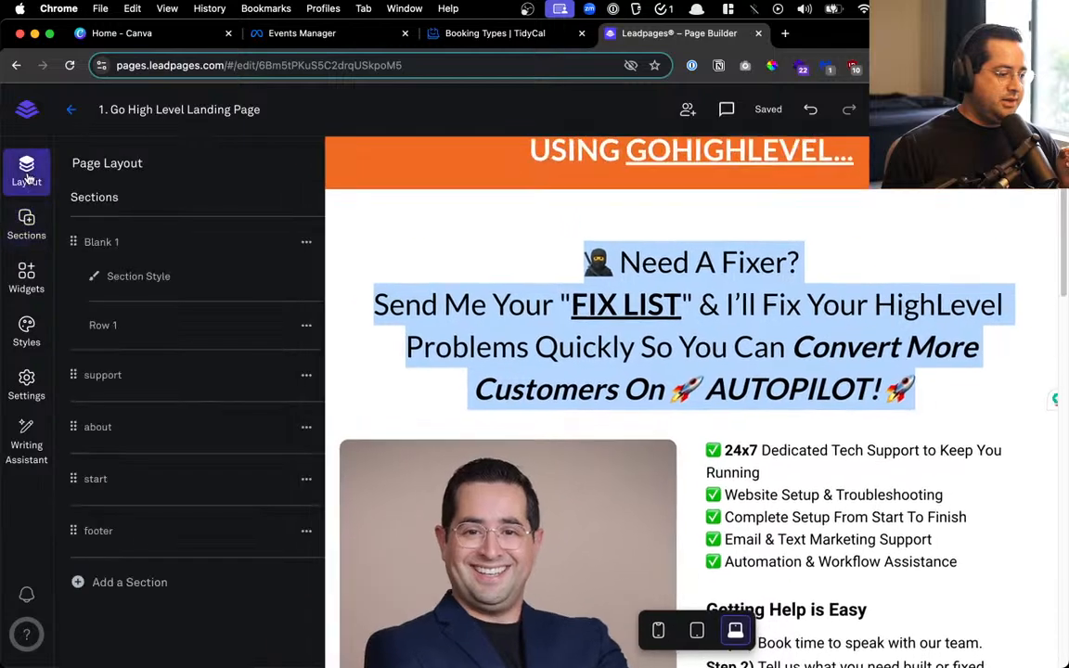
pyautogui.click(26, 225)
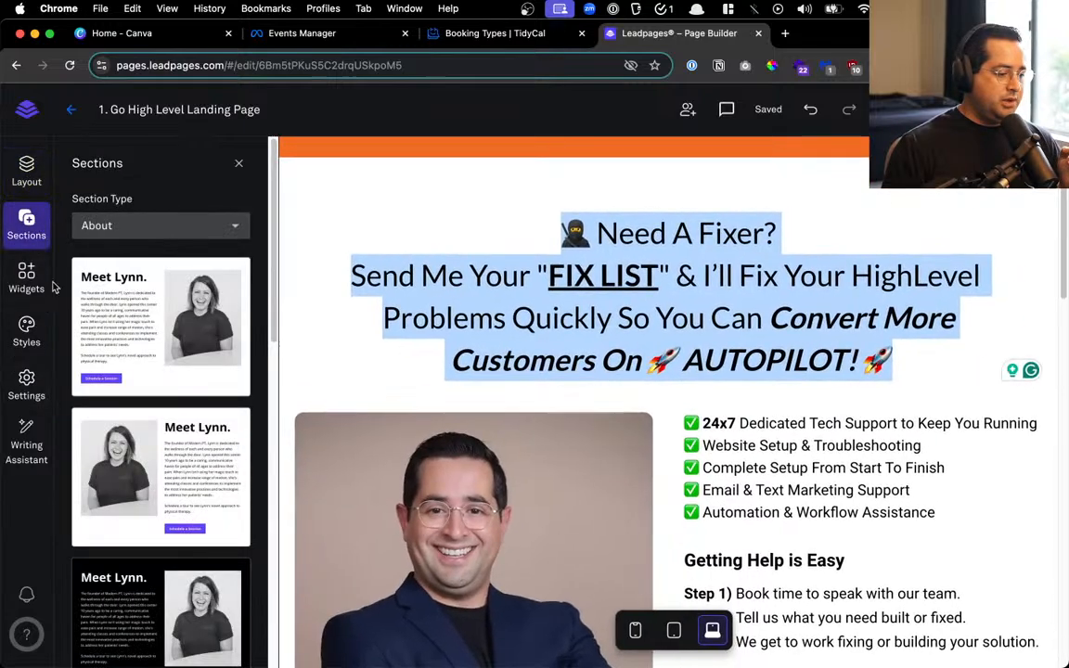
pyautogui.click(26, 277)
pyautogui.moveTo(206, 489); pyautogui.dragTo(635, 436)
pyautogui.scroll(-3, 636, 436)
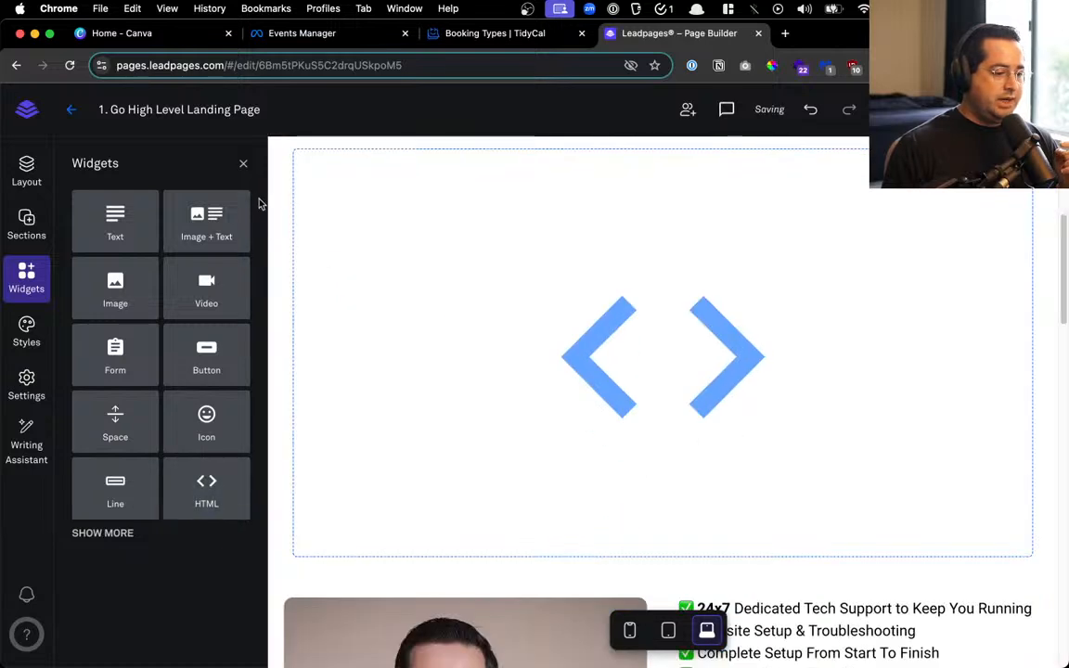
pyautogui.click(243, 165)
# Delete the headshot photo, widen the checklist text, and move Get Started above it
pyautogui.scroll(-3, 569, 527)
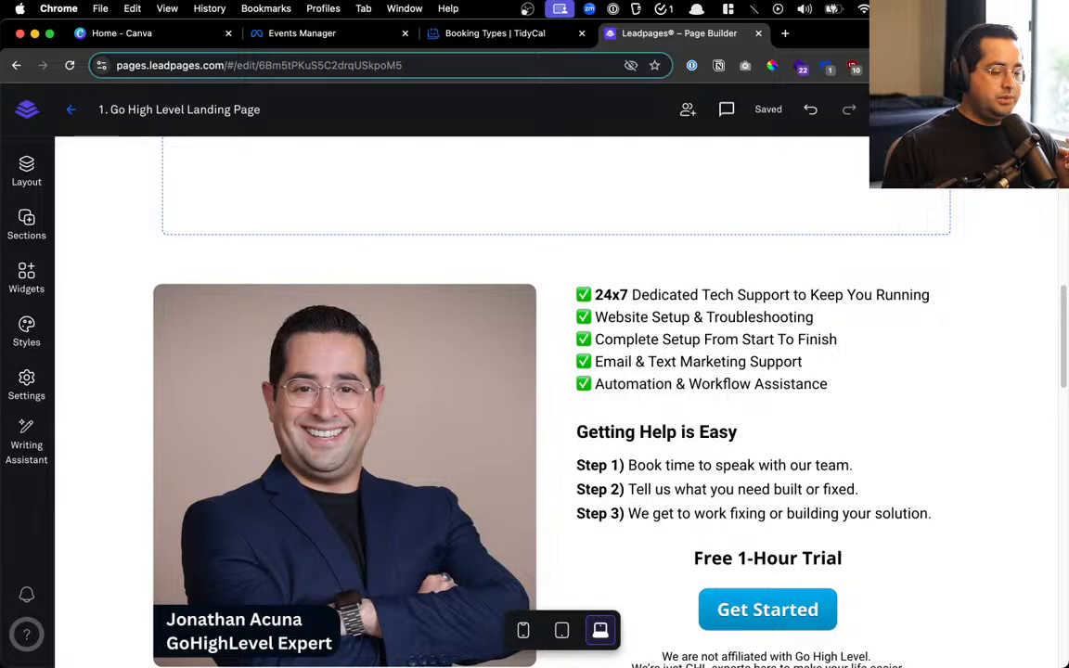
pyautogui.click(654, 341)
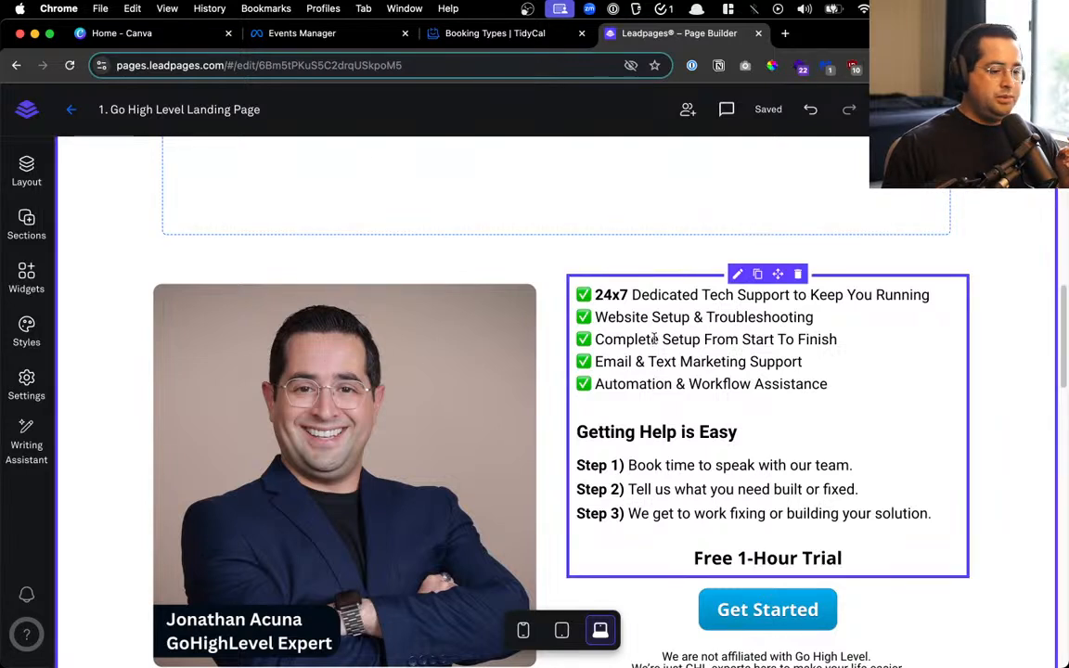
pyautogui.click(374, 276)
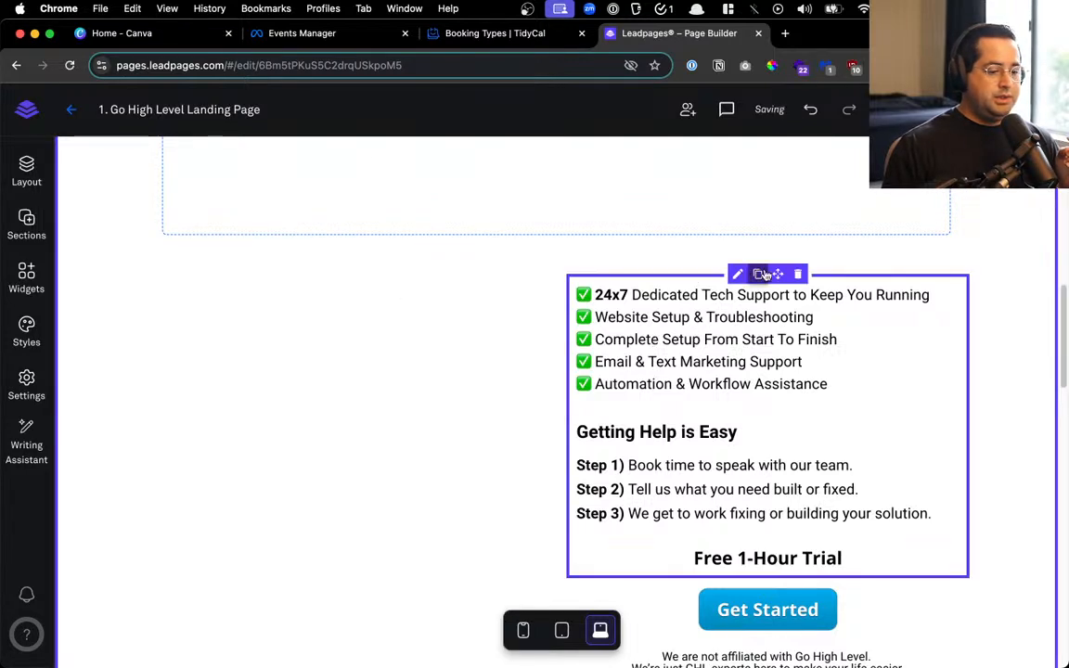
pyautogui.moveTo(765, 275); pyautogui.dragTo(584, 315)
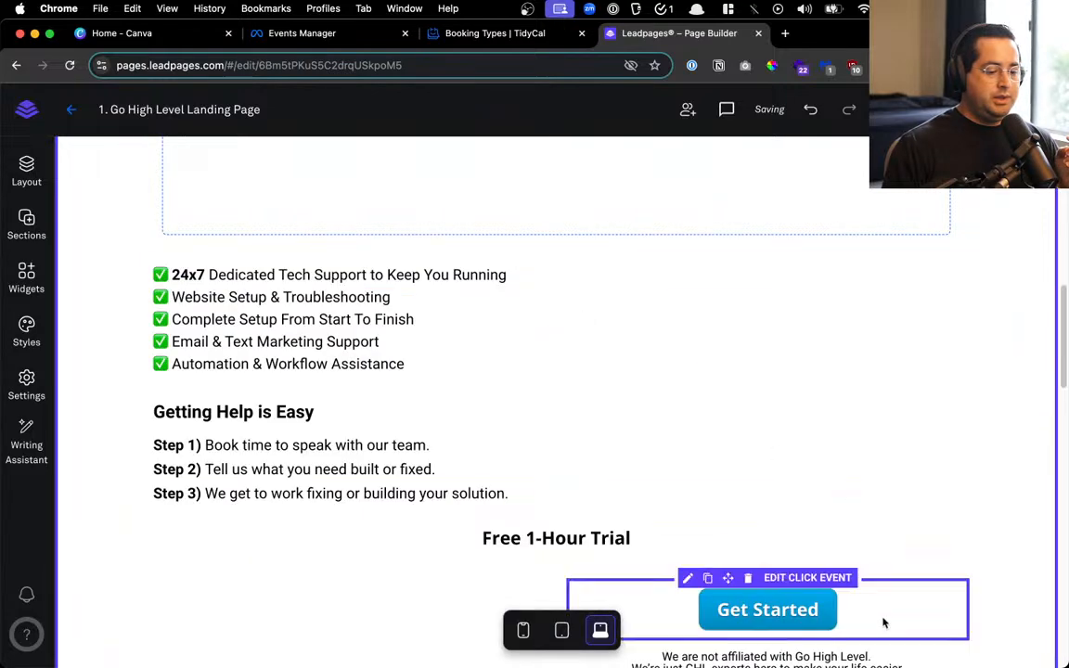
pyautogui.moveTo(727, 577); pyautogui.dragTo(505, 278)
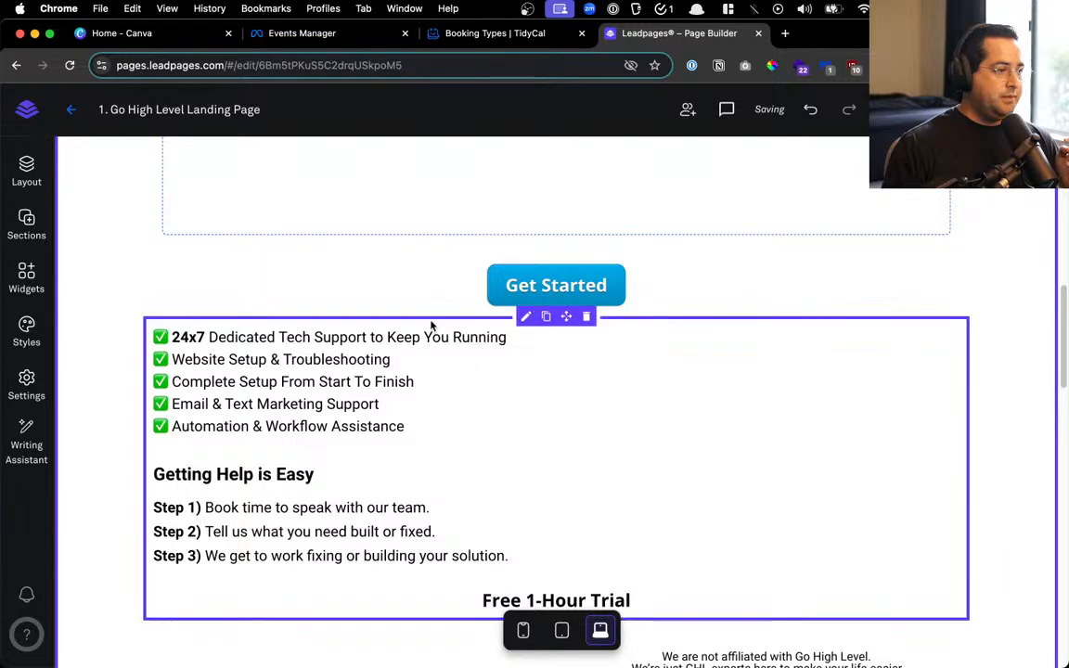
# Replace the Get Started label with a ✅ emoji and SEND ME YOUR "FIX LIST" in capitals
pyautogui.click(529, 283)
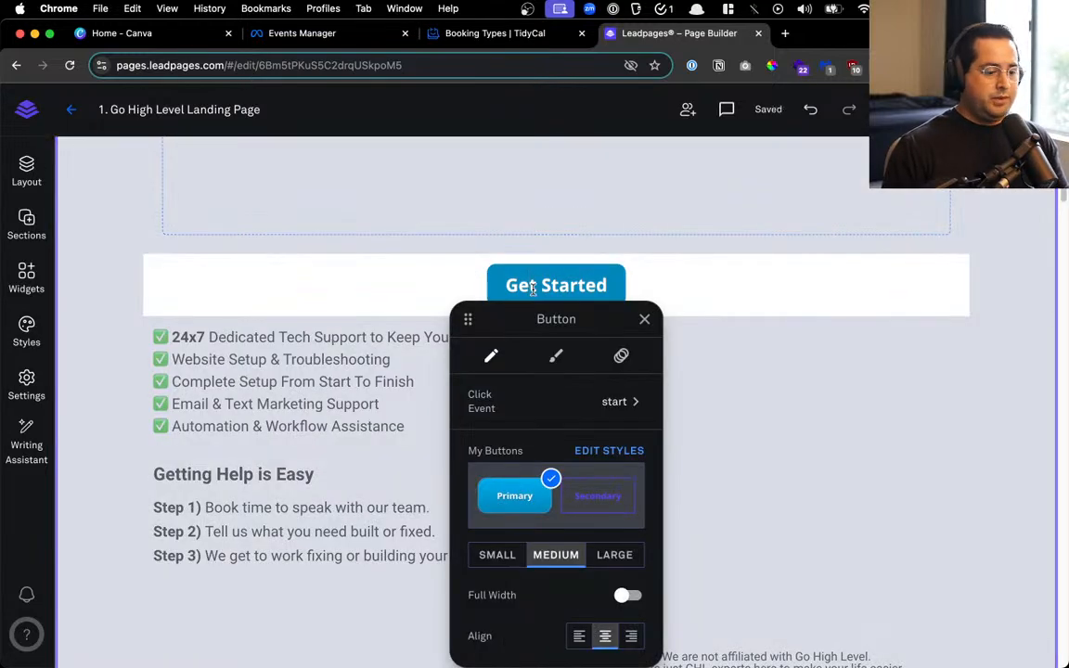
pyautogui.click(532, 289)
pyautogui.press('BackSpace')
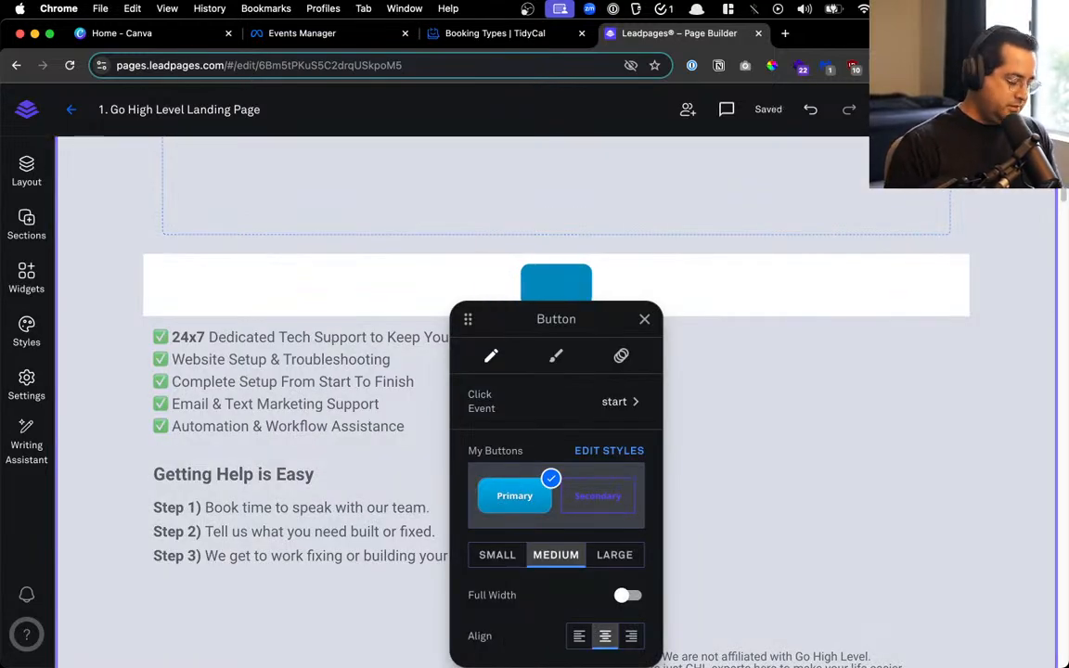
pyautogui.press('ctrl+super+space')
pyautogui.write('check')
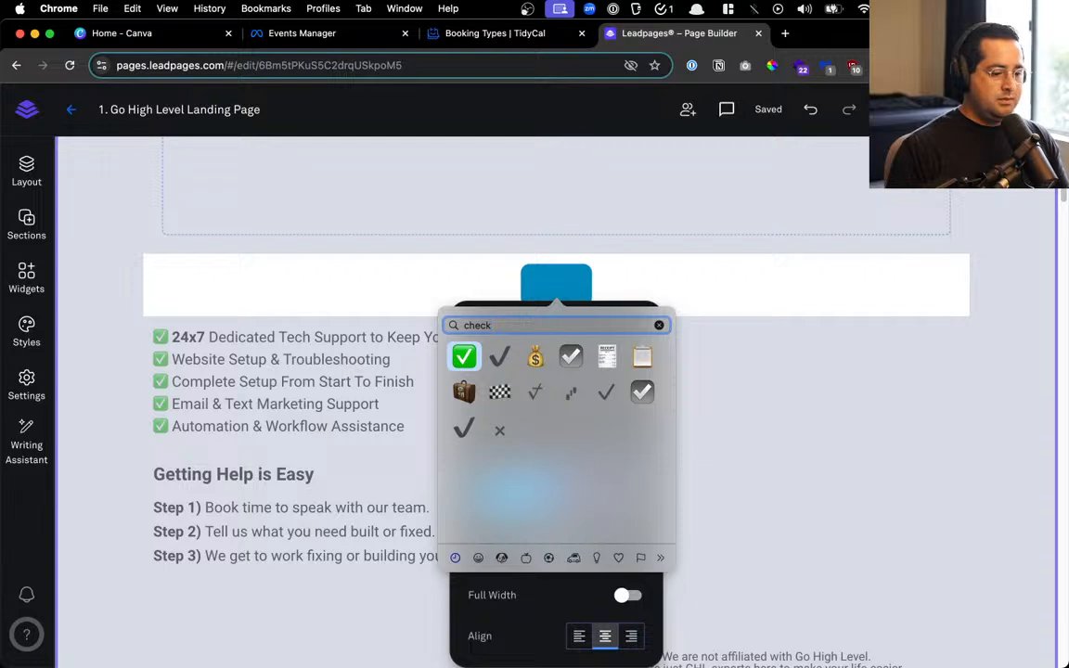
pyautogui.press('Return')
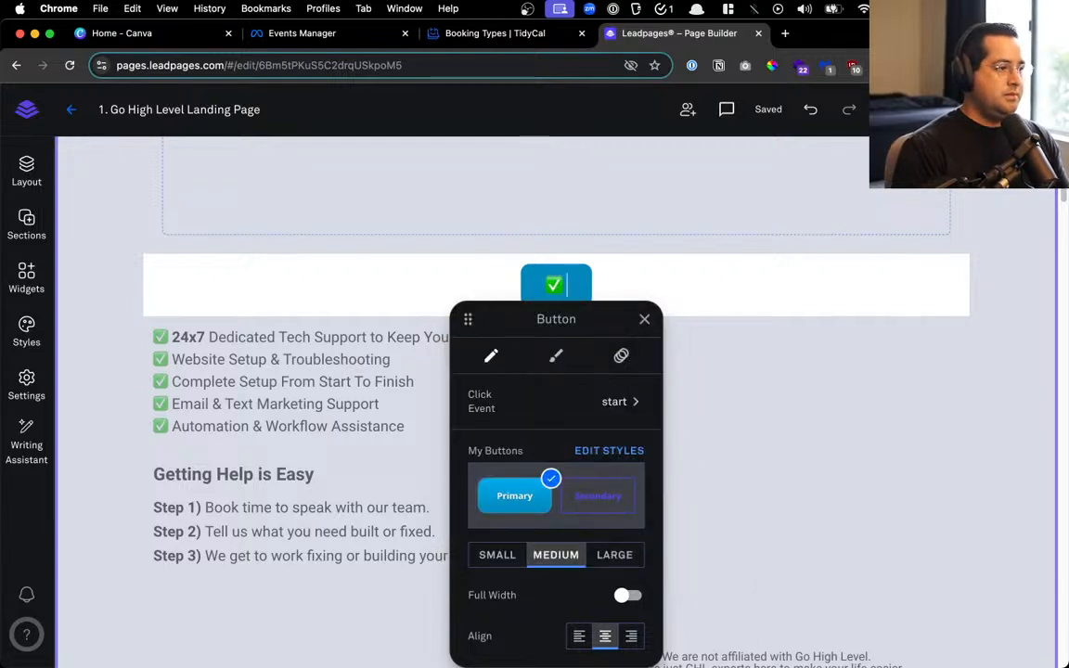
pyautogui.write('SEND')
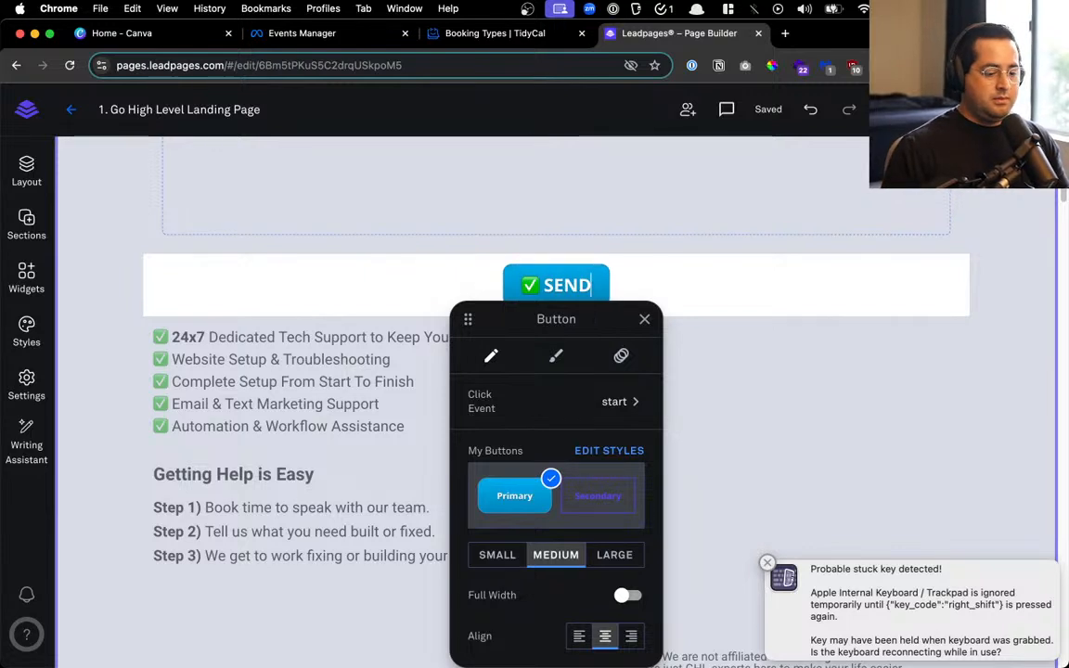
pyautogui.moveTo(686, 657)
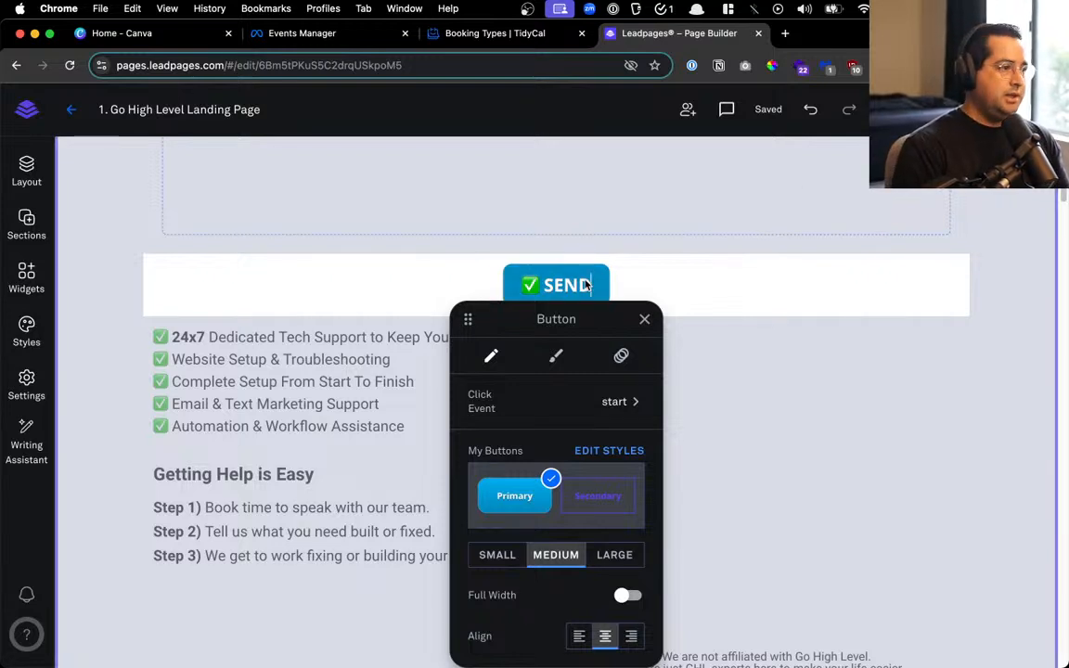
pyautogui.write('me your')
pyautogui.press('BackSpace')
pyautogui.press('BackSpace')
pyautogui.press('BackSpace')
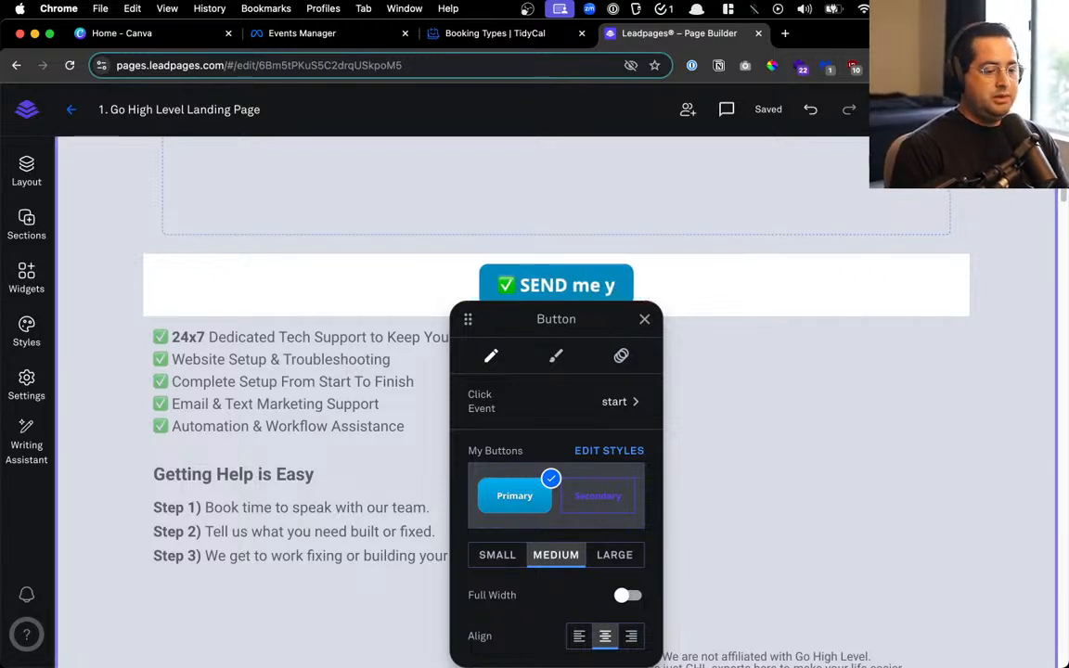
pyautogui.press('BackSpace')
pyautogui.press('BackSpace')
pyautogui.press('BackSpace')
pyautogui.press('BackSpace')
pyautogui.write('ME YOUR')
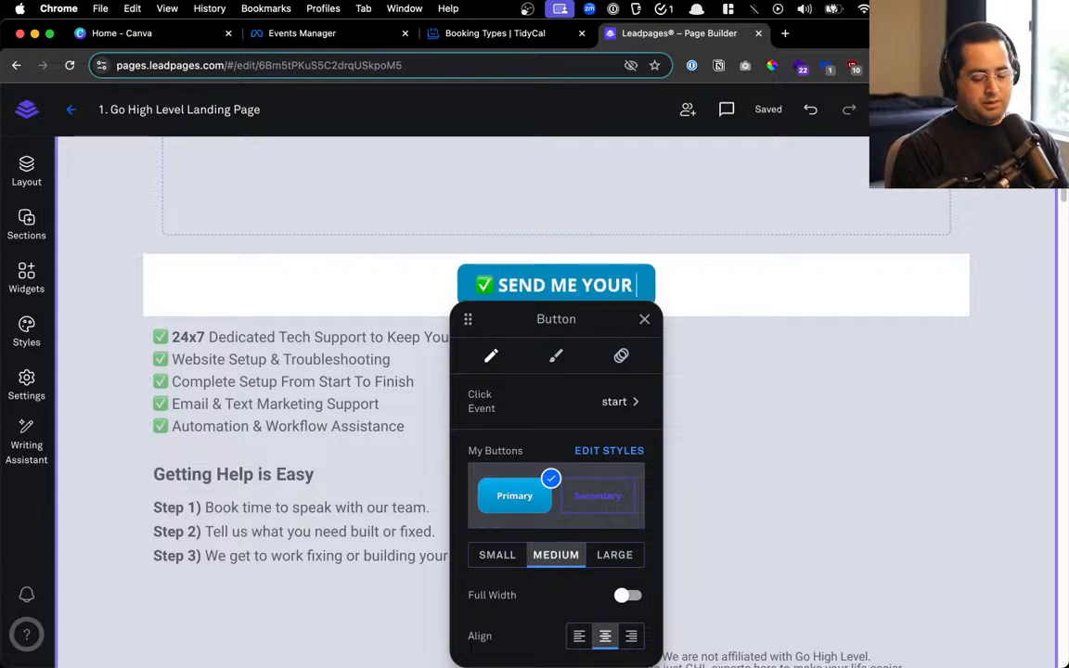
pyautogui.write(' "FIX I')
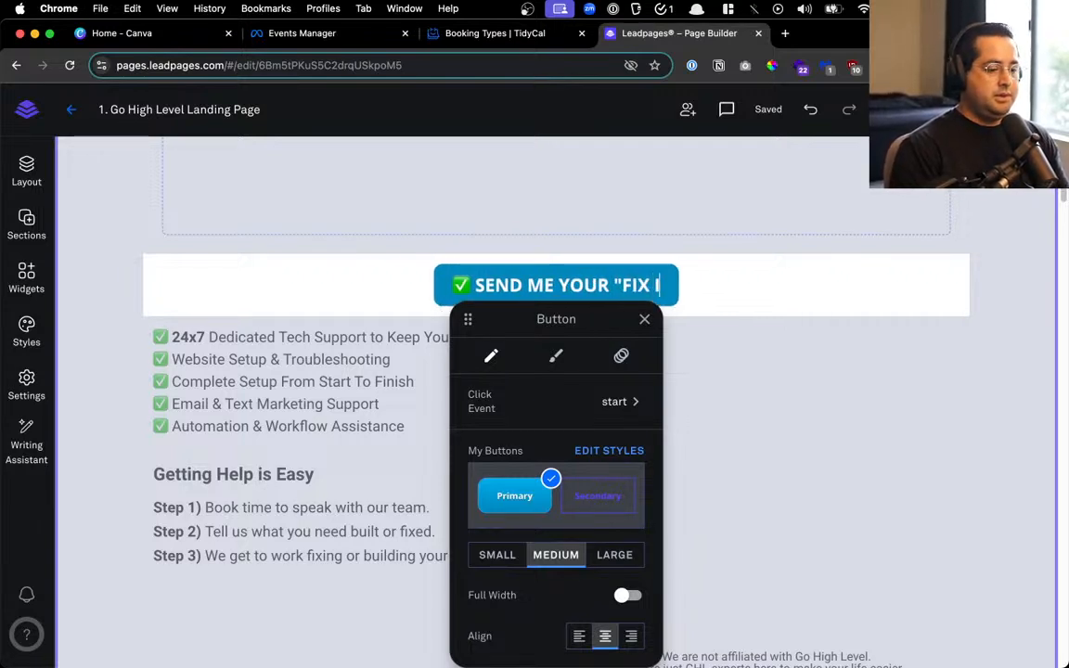
pyautogui.press('BackSpace')
pyautogui.write('LIST"')
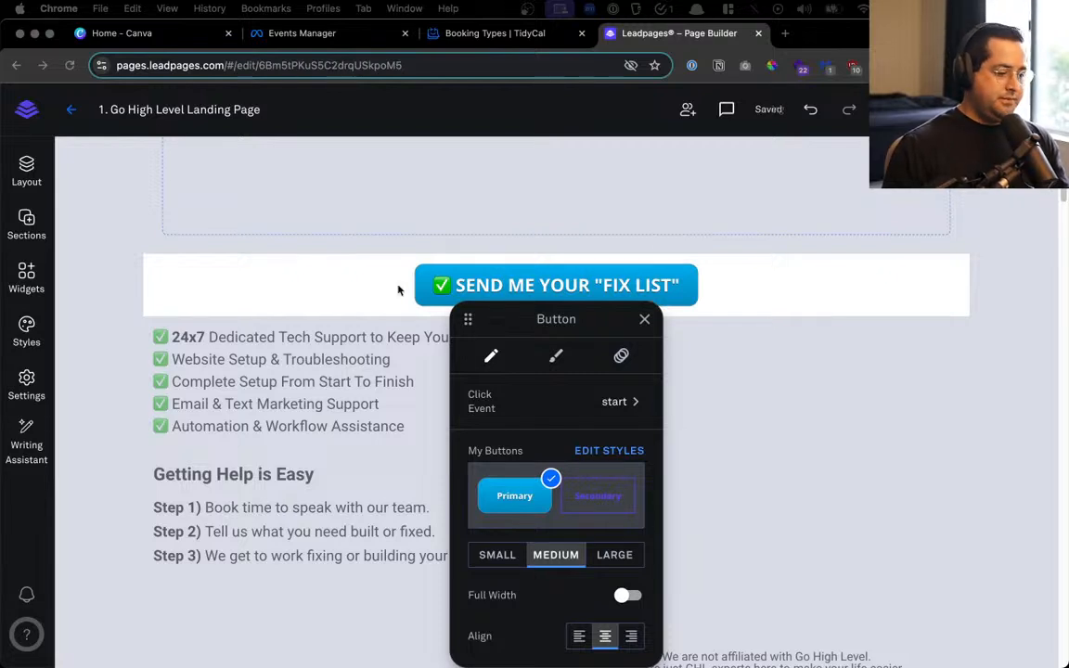
# Set the primary button colour to custom green 28CA37, save page styles, and open Publish
pyautogui.click(616, 454)
pyautogui.click(615, 453)
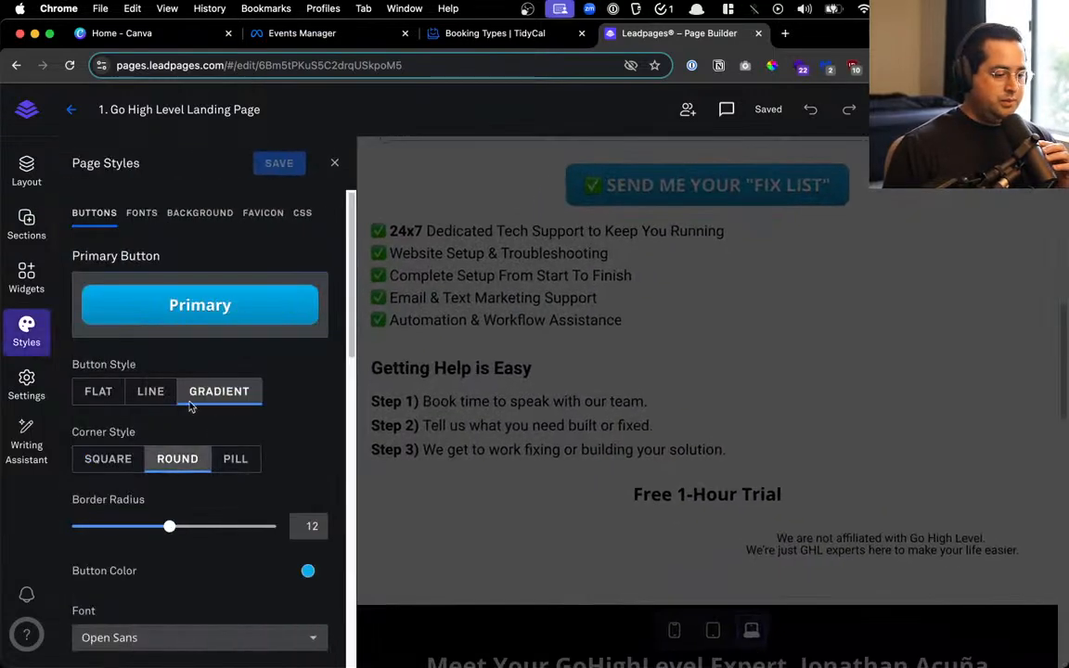
pyautogui.click(308, 570)
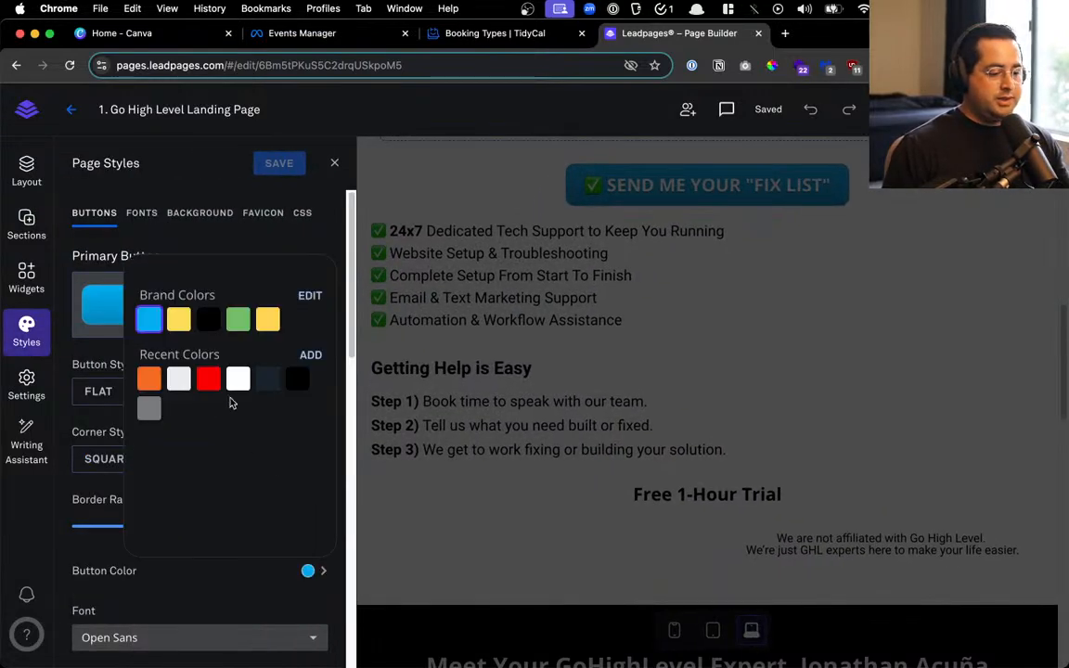
pyautogui.click(310, 355)
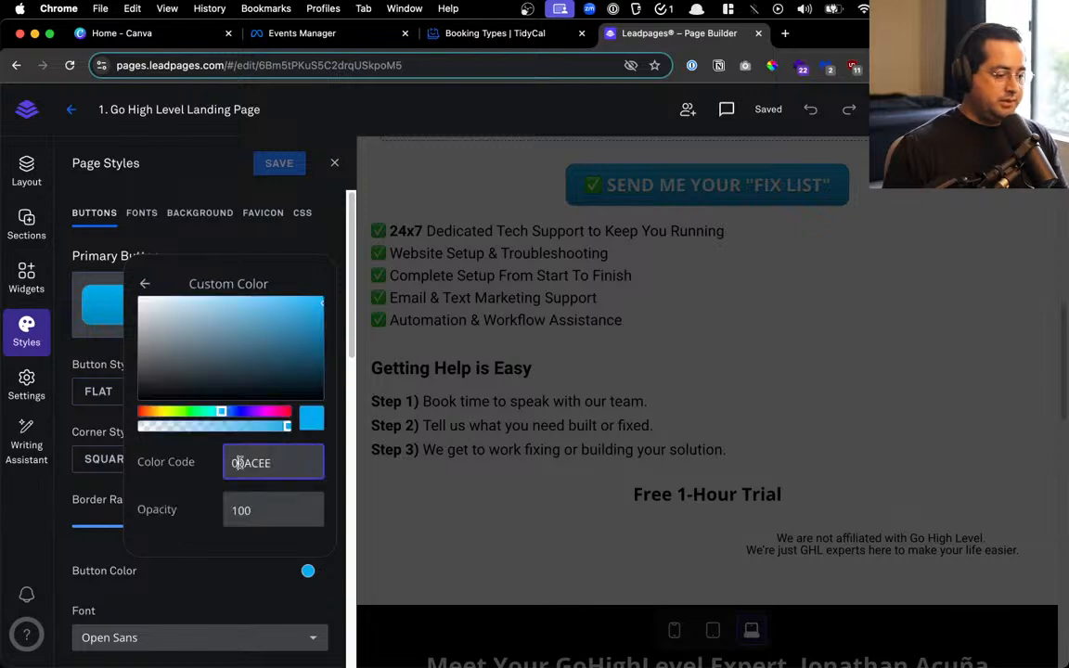
pyautogui.write('28CA37')
pyautogui.click(246, 243)
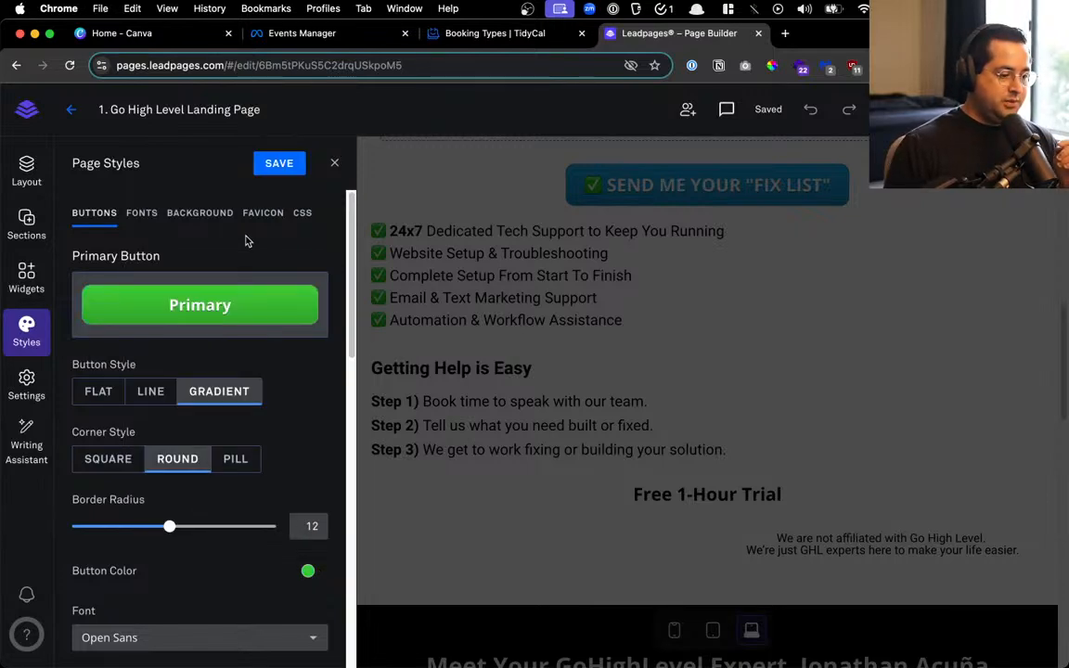
pyautogui.click(277, 167)
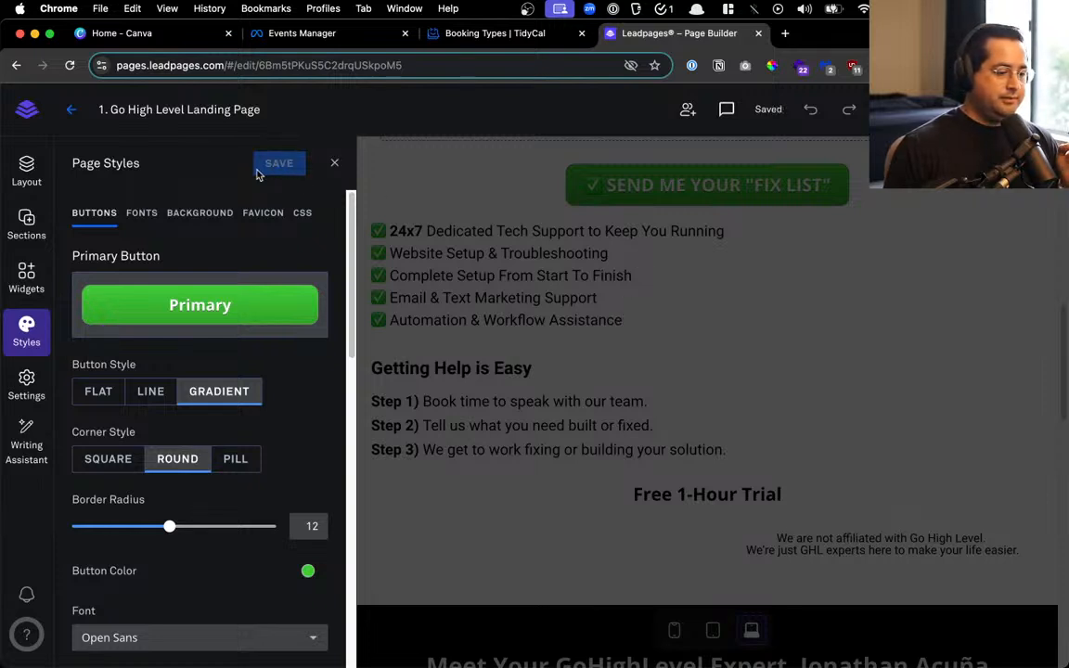
pyautogui.click(335, 164)
pyautogui.click(1016, 110)
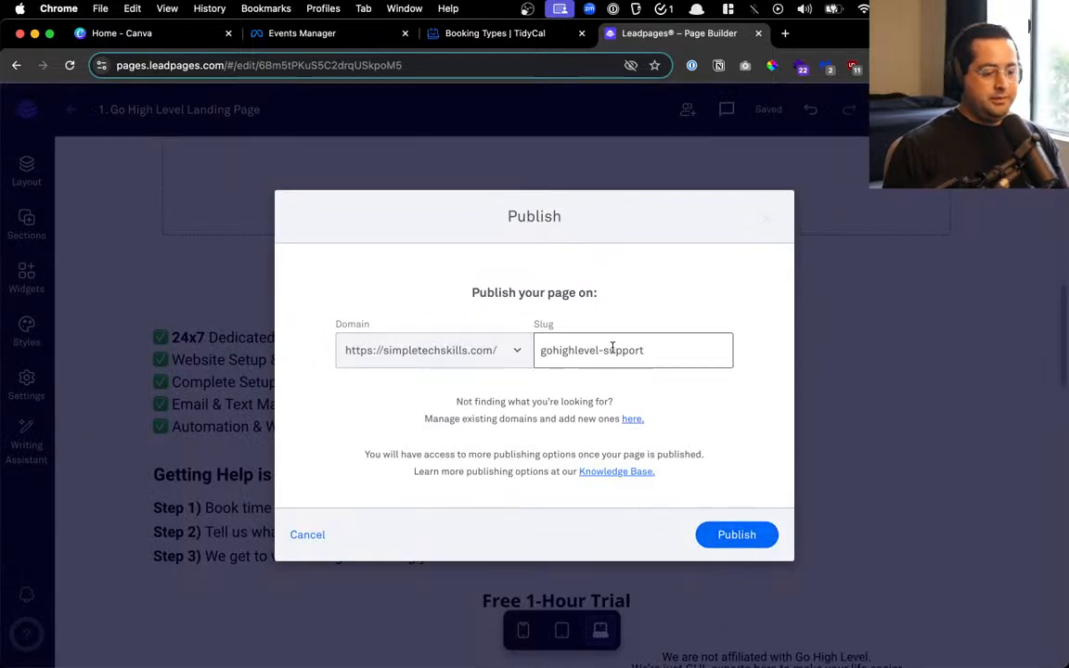
# Trim the slug to gohighlevel, publish on simpletechskills.com, and dismiss the confirmation
pyautogui.moveTo(601, 350); pyautogui.dragTo(697, 351)
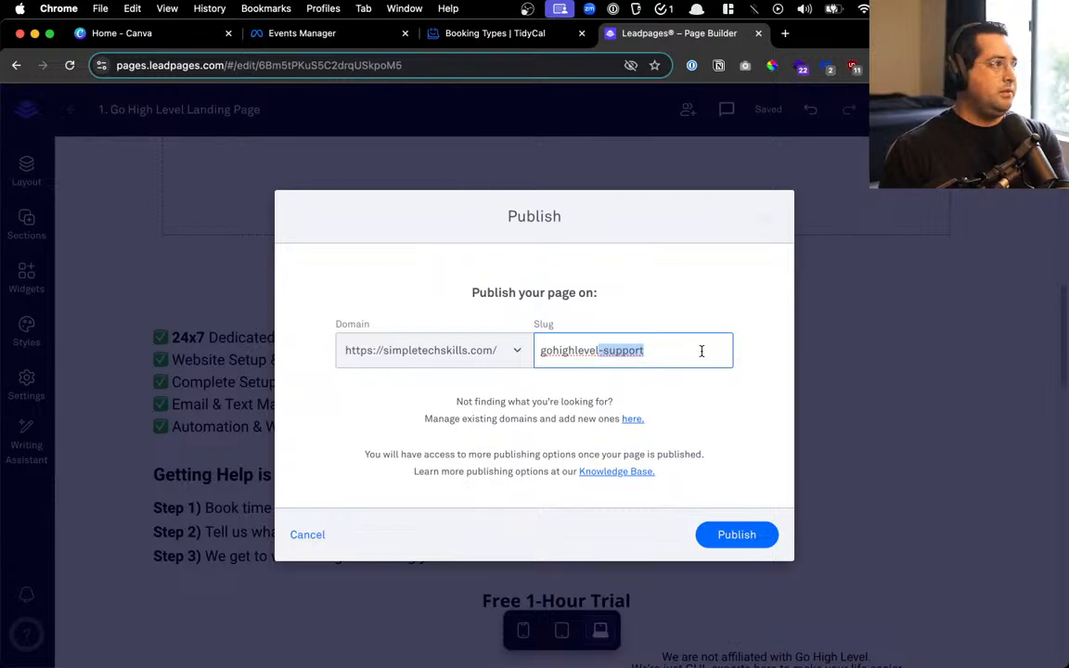
pyautogui.press('BackSpace')
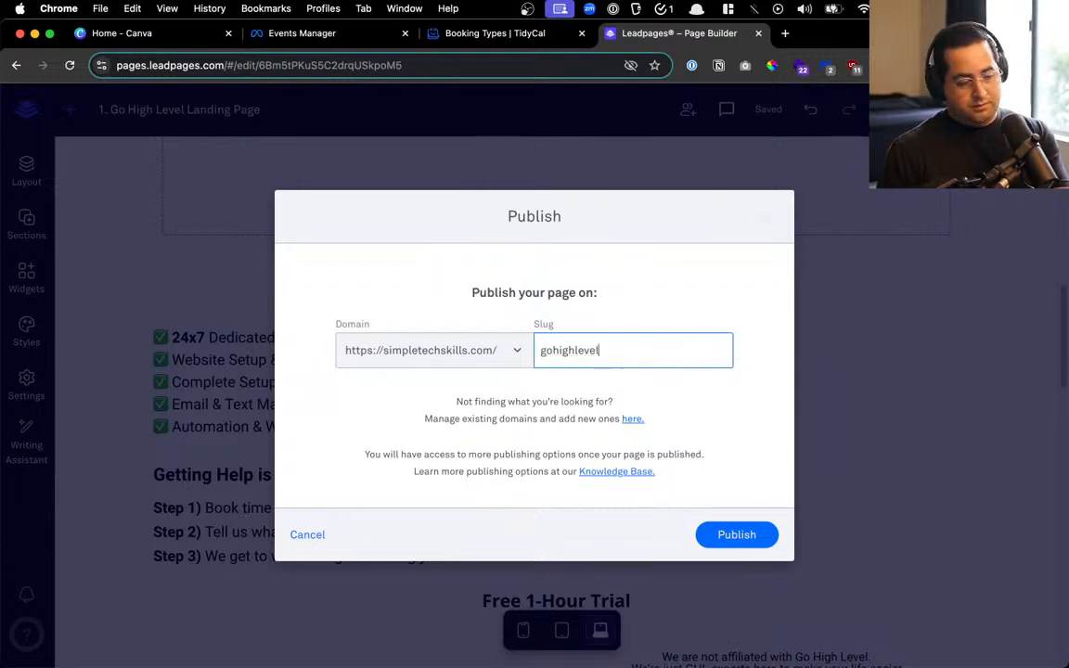
pyautogui.click(720, 533)
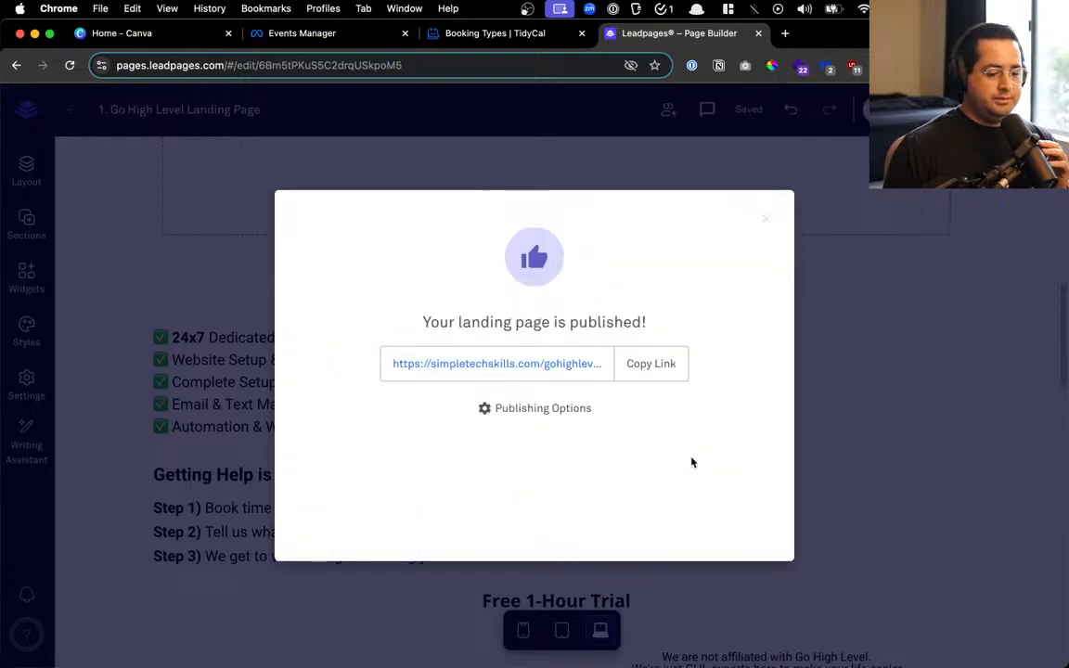
pyautogui.click(901, 220)
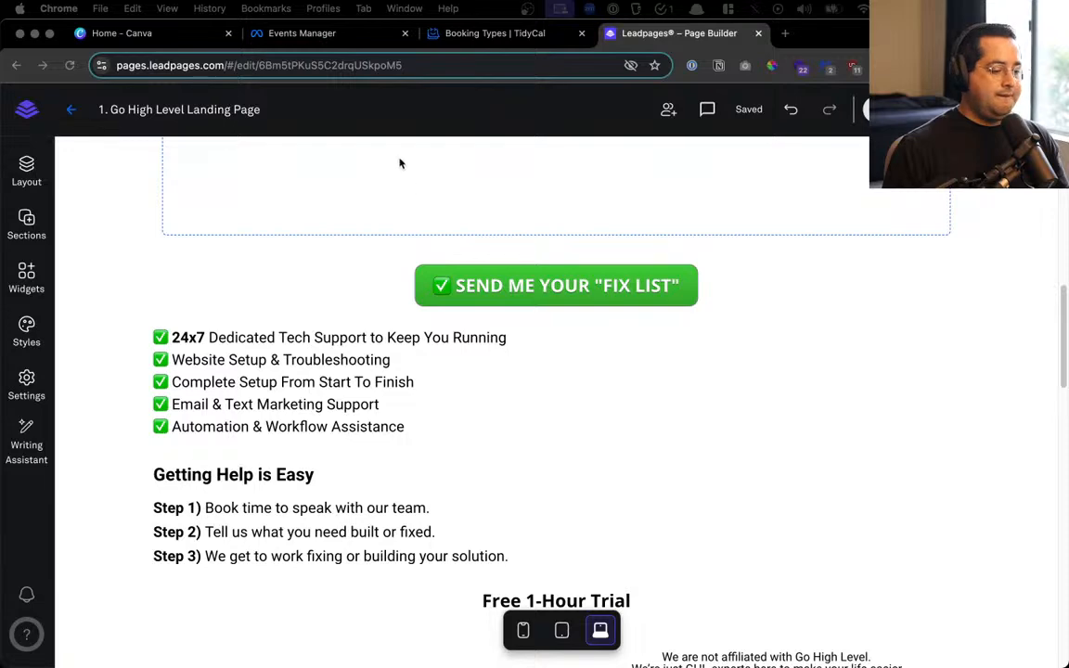
# Replace the checklist text block with the pasted intro text and center it
pyautogui.scroll(-2, 408, 464)
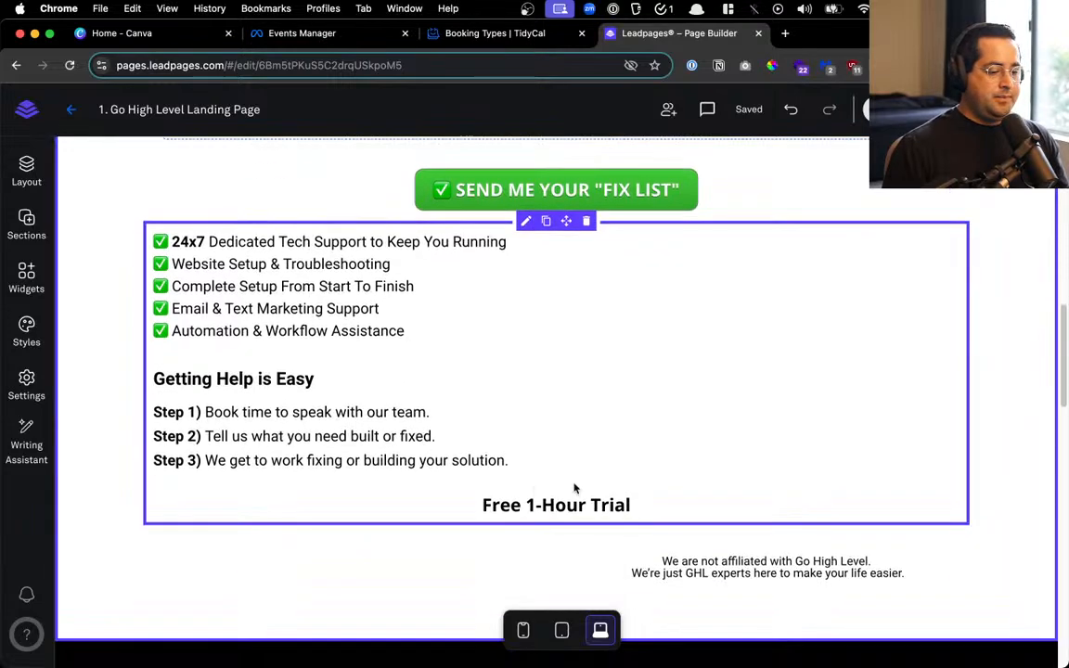
pyautogui.click(671, 486)
pyautogui.hotkey('ctrl', 'a')
pyautogui.hotkey('ctrl', 'v')
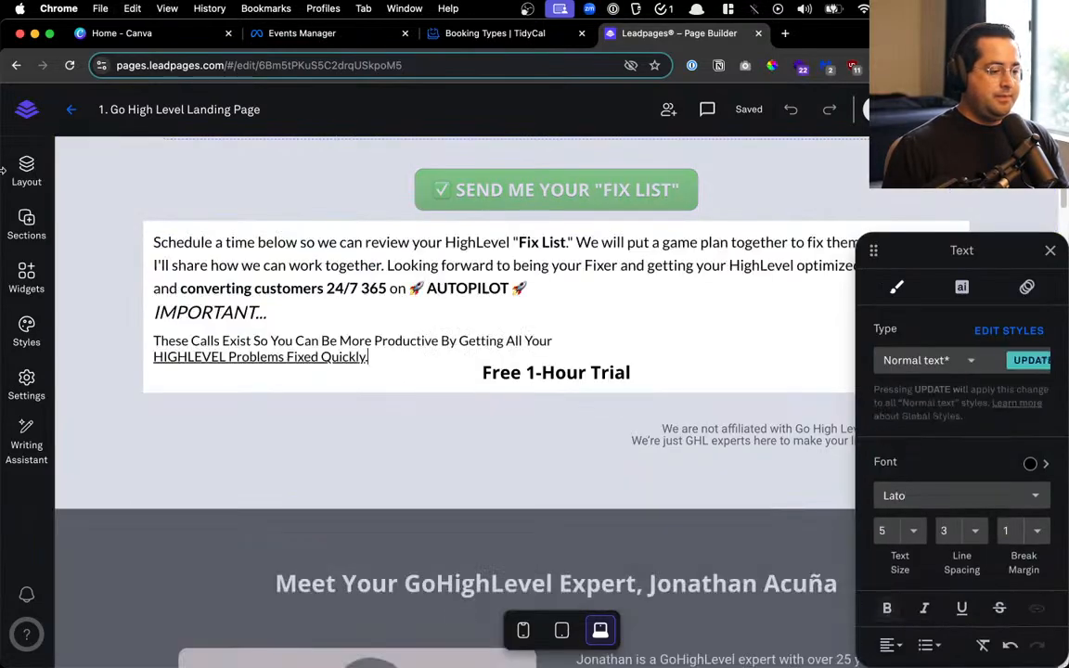
pyautogui.hotkey('ctrl', 'a')
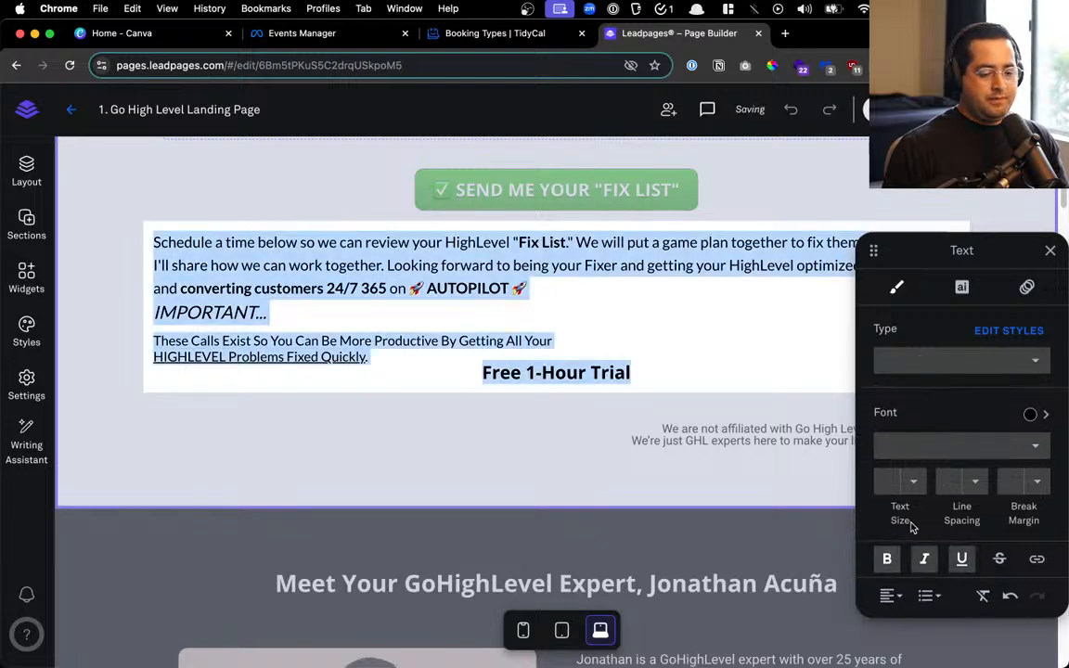
pyautogui.click(895, 596)
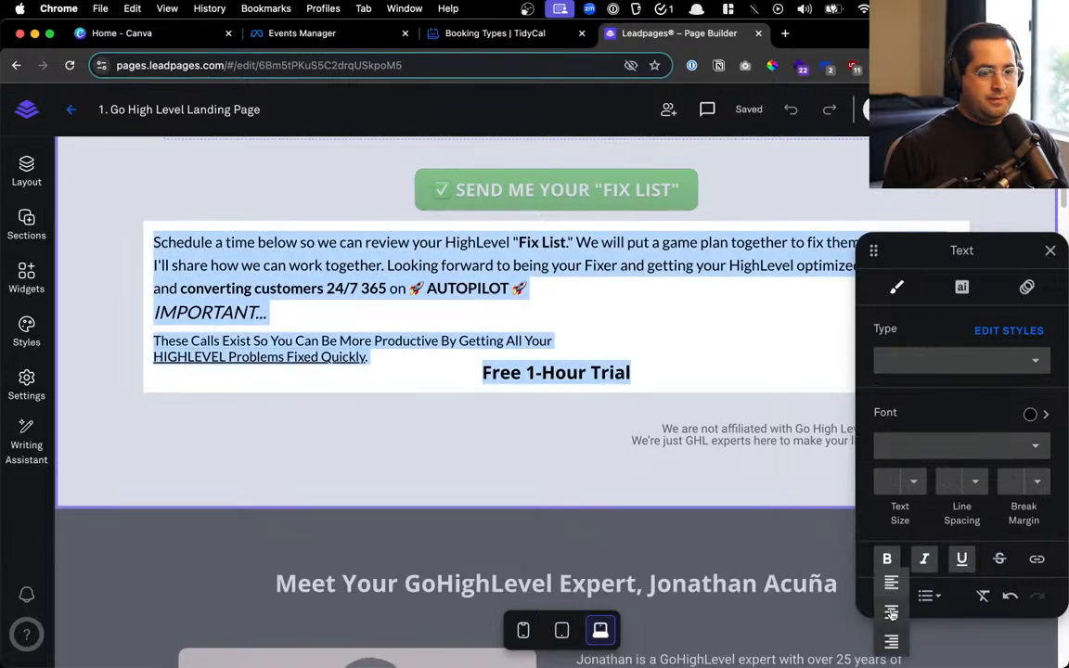
pyautogui.click(893, 613)
# Delete the Free 1-Hour Trial line and set the intro to text size 5, line spacing 5
pyautogui.click(536, 351)
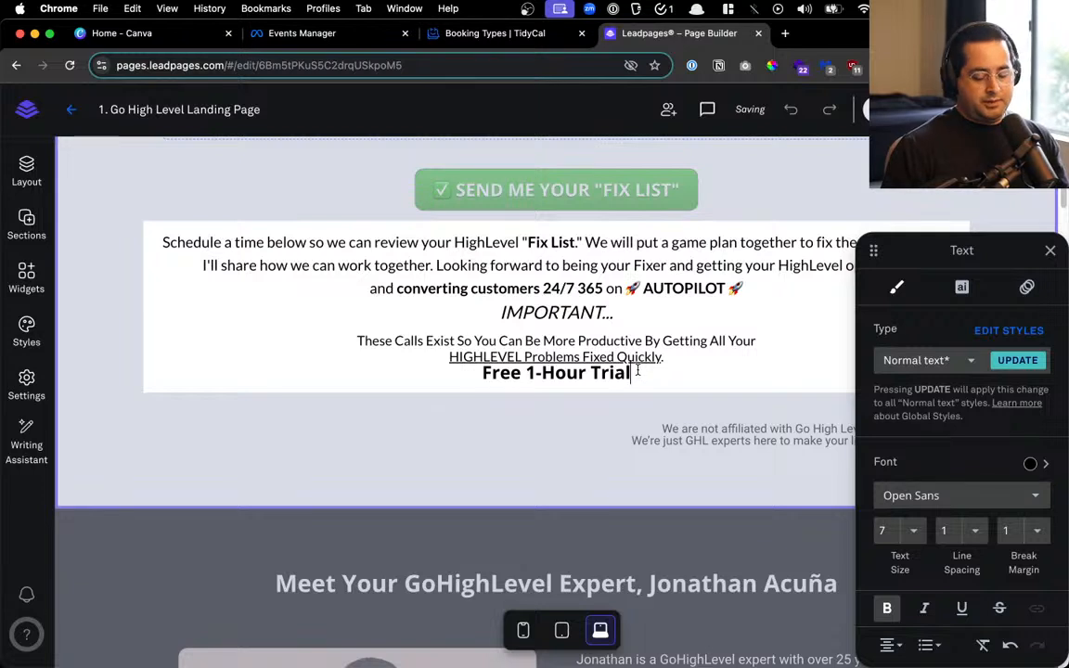
pyautogui.press('super+BackSpace')
pyautogui.press('BackSpace')
pyautogui.press('super+a')
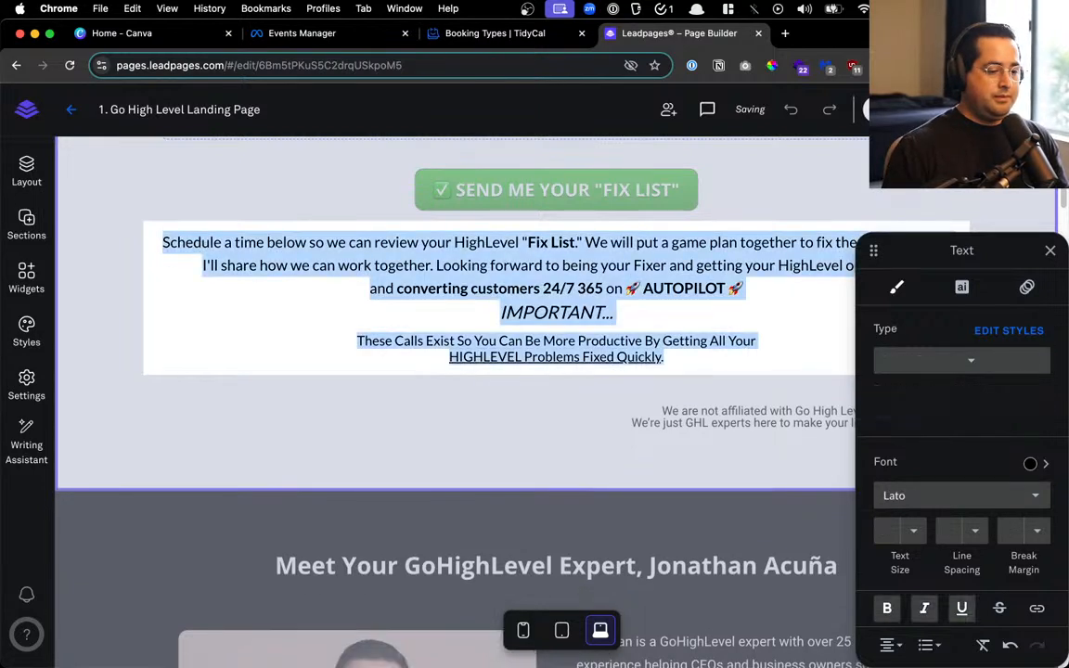
pyautogui.click(974, 481)
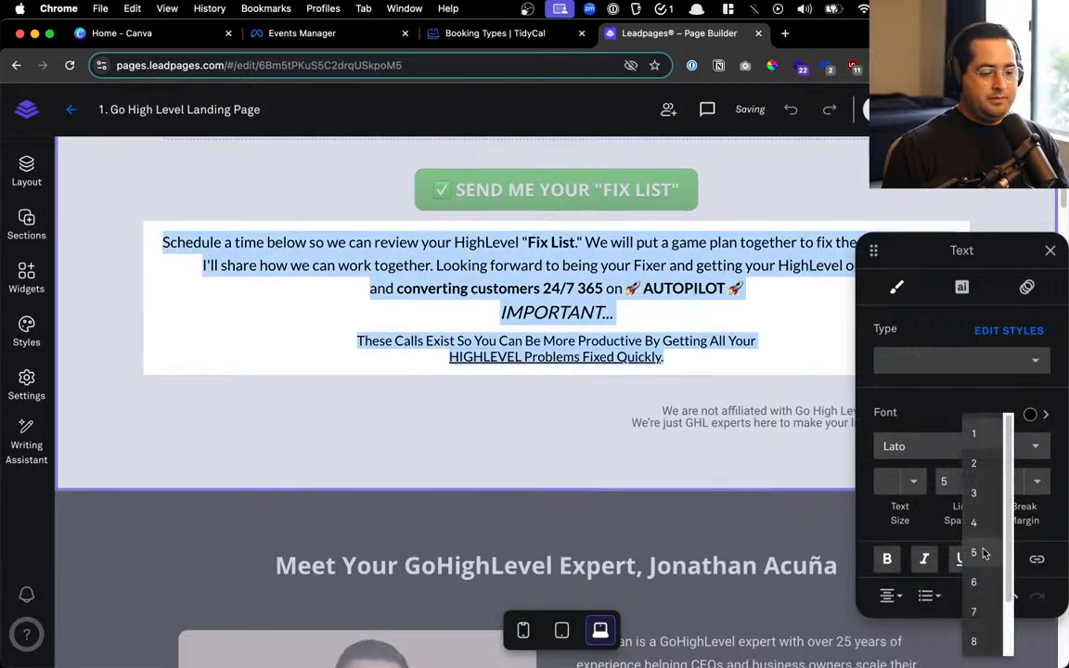
pyautogui.click(983, 551)
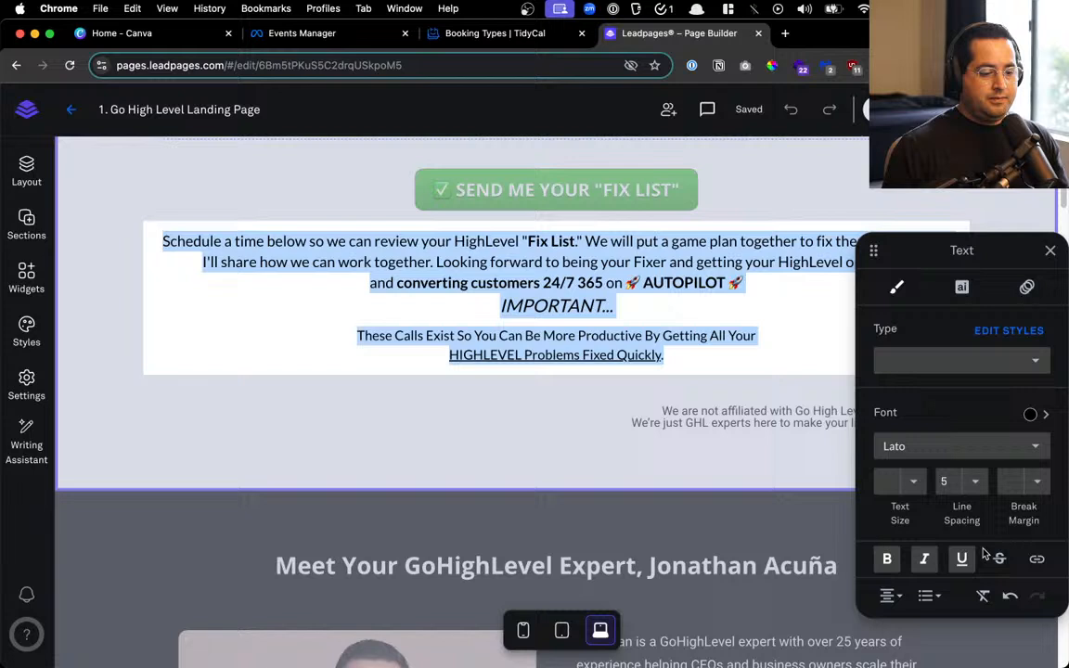
pyautogui.click(909, 485)
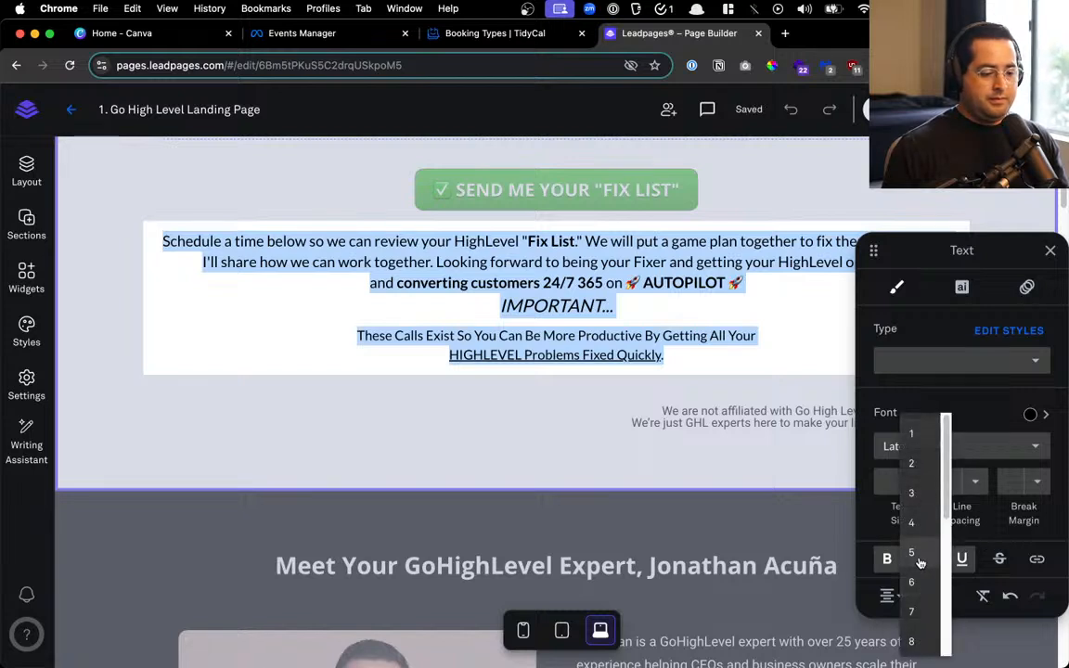
pyautogui.click(917, 522)
pyautogui.click(974, 479)
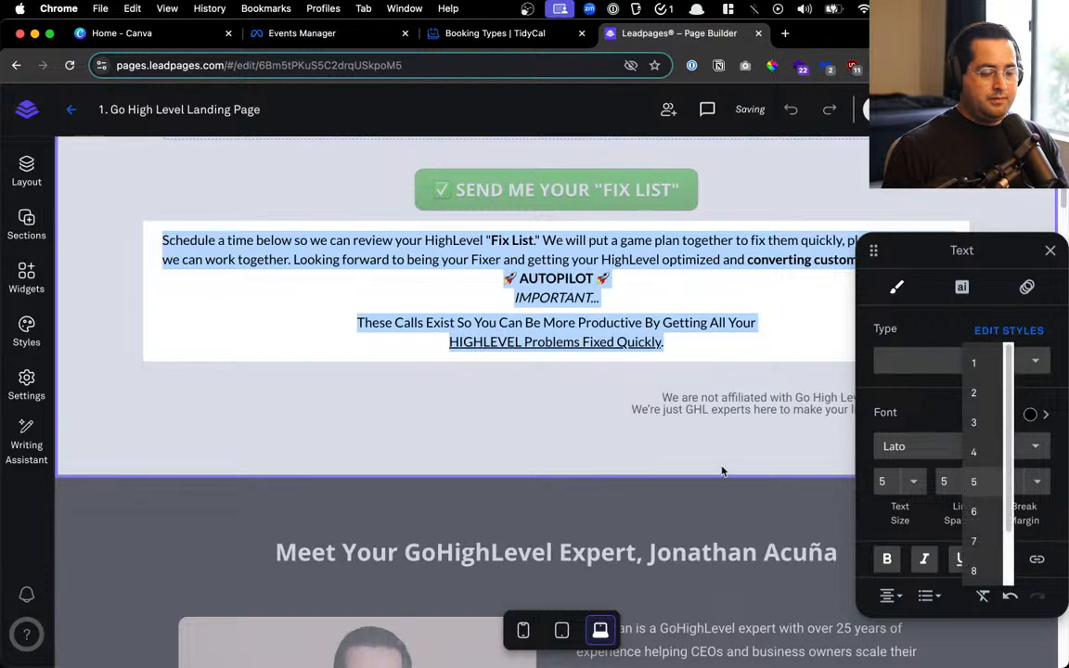
pyautogui.click(467, 288)
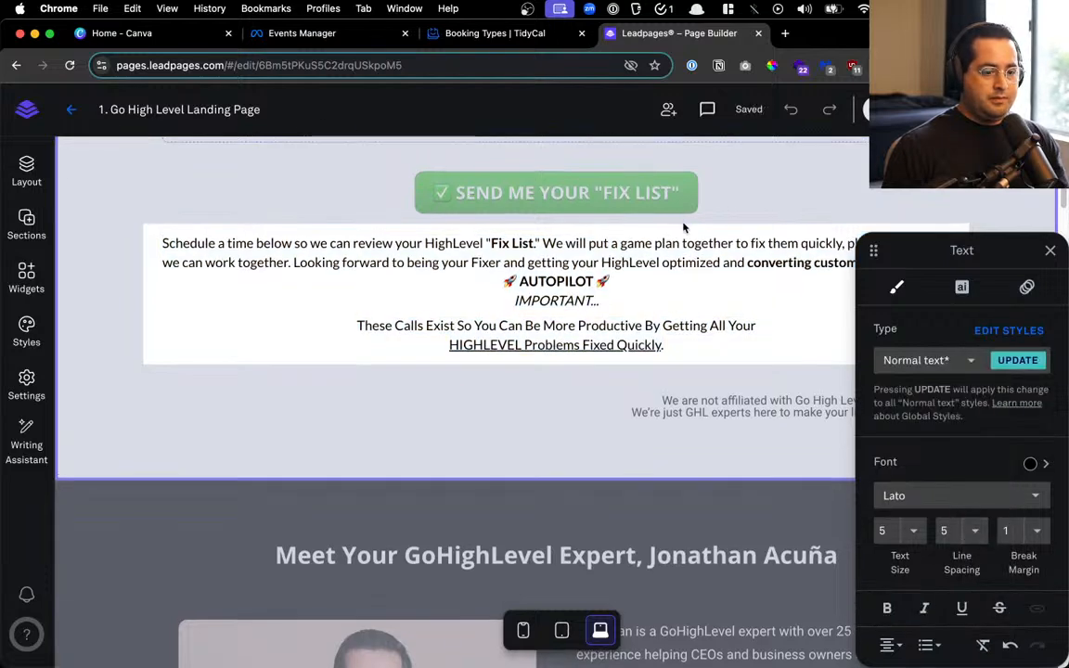
pyautogui.click(1050, 250)
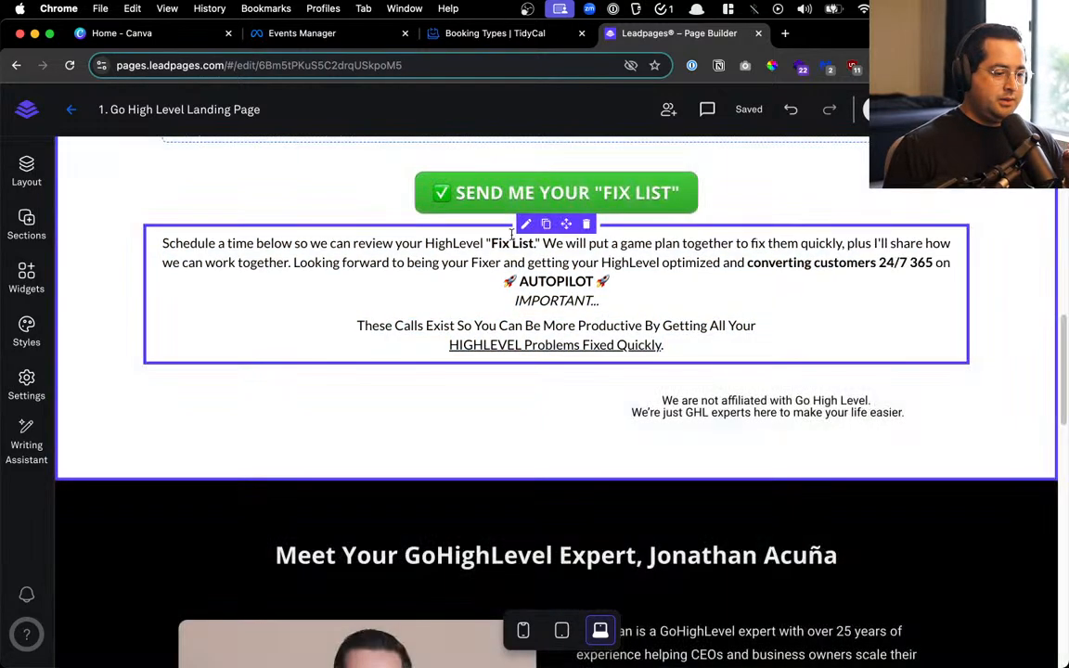
pyautogui.click(365, 243)
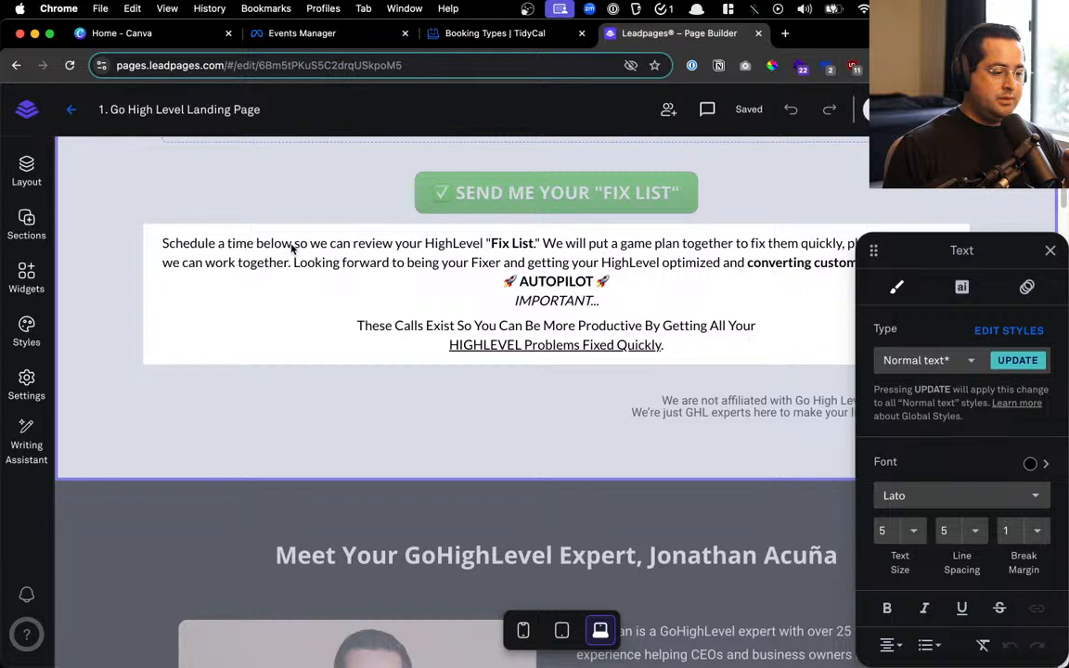
# Overwrite 'Schedule a time below' with 'Sign up below,' and fix the typing mistakes
pyautogui.moveTo(292, 247); pyautogui.dragTo(150, 256)
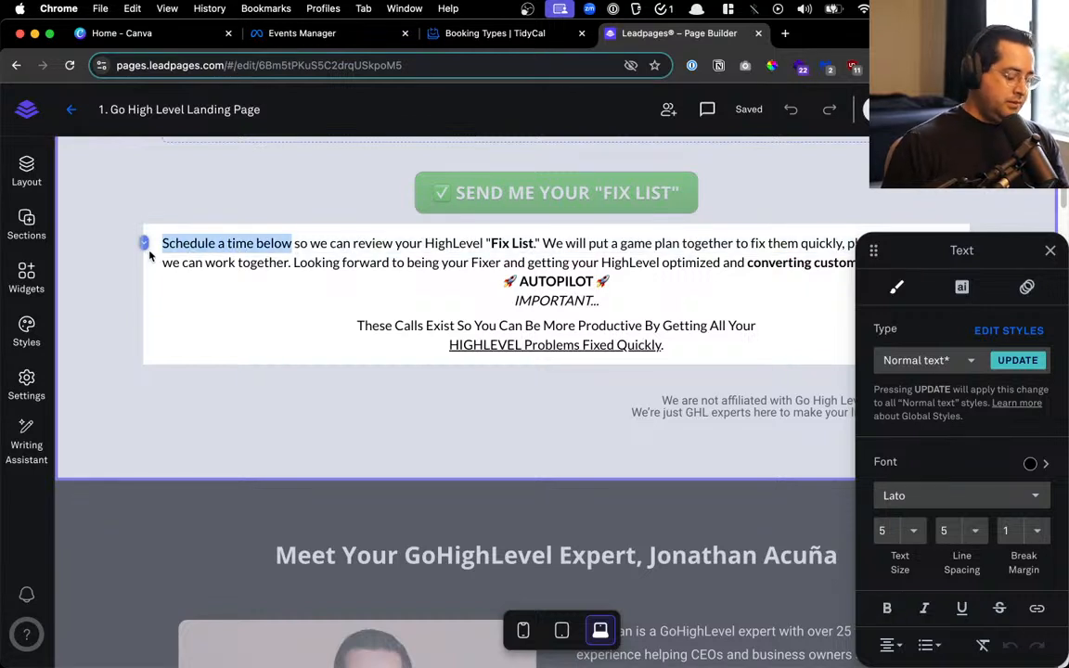
pyautogui.write('S')
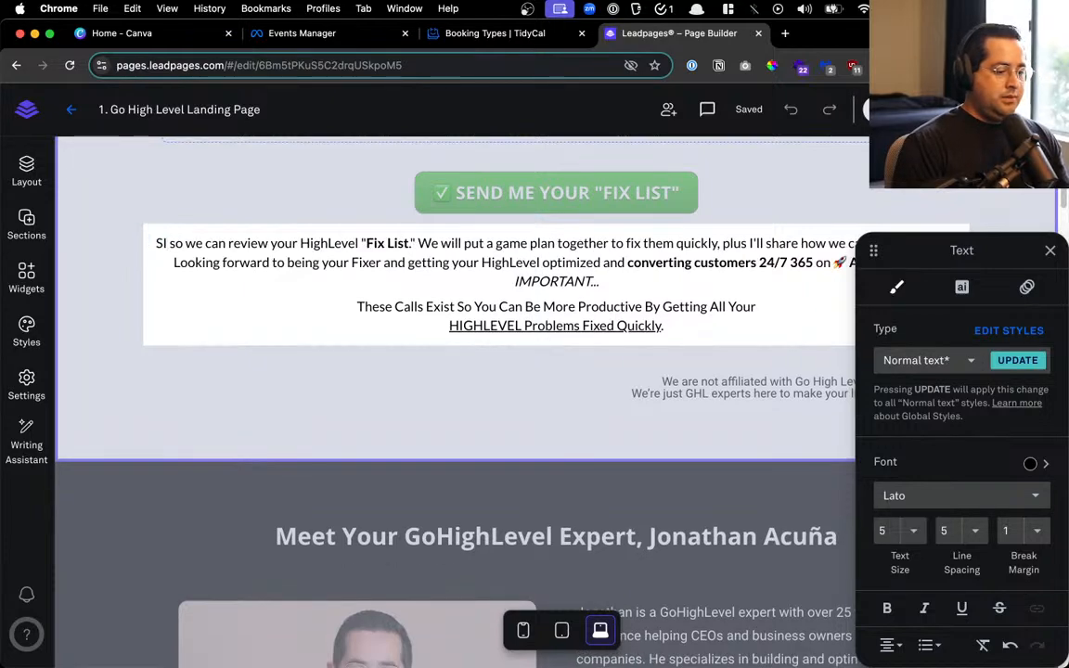
pyautogui.press('BackSpace')
pyautogui.write('RE')
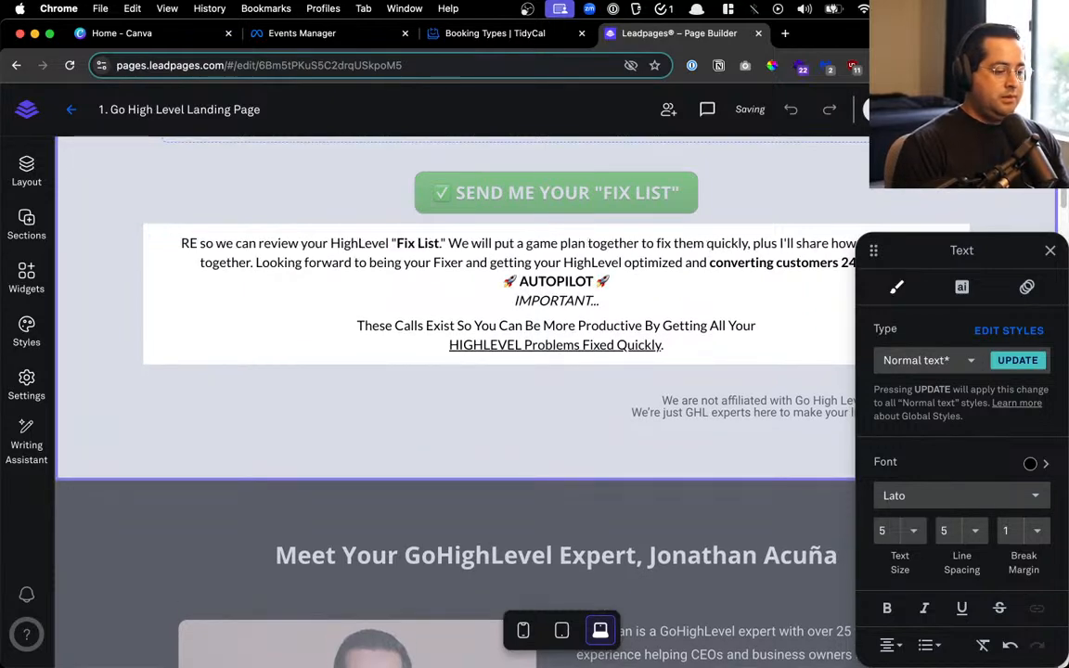
pyautogui.press('BackSpace')
pyautogui.write('SIGN U')
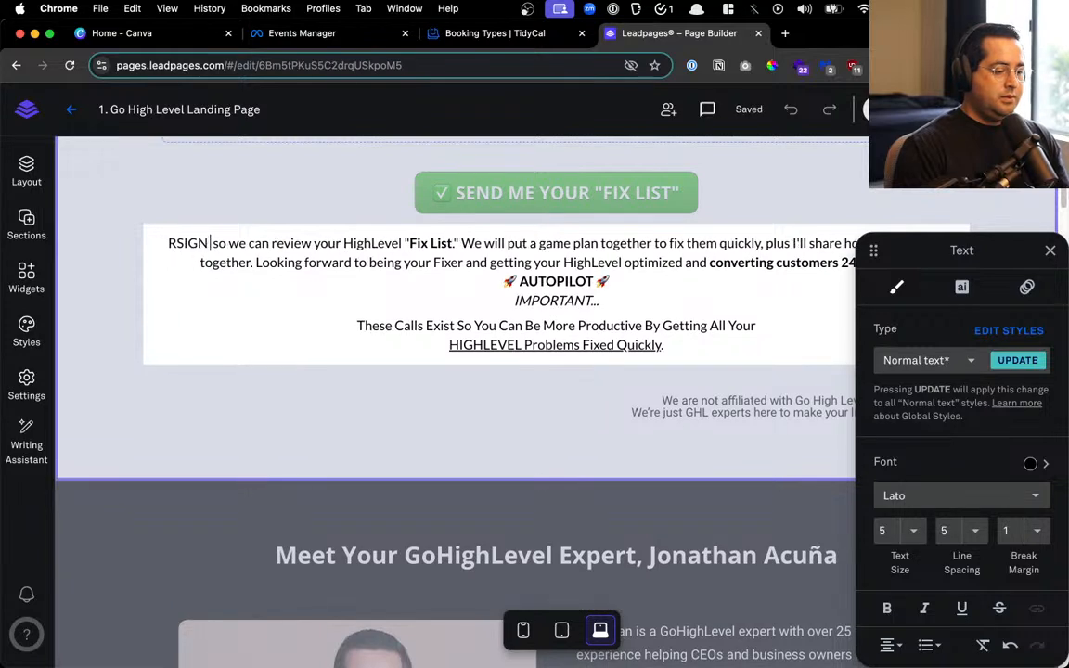
pyautogui.press('BackSpace')
pyautogui.press('BackSpace')
pyautogui.press('BackSpace')
pyautogui.press('BackSpace')
pyautogui.press('BackSpace')
pyautogui.write('ign up')
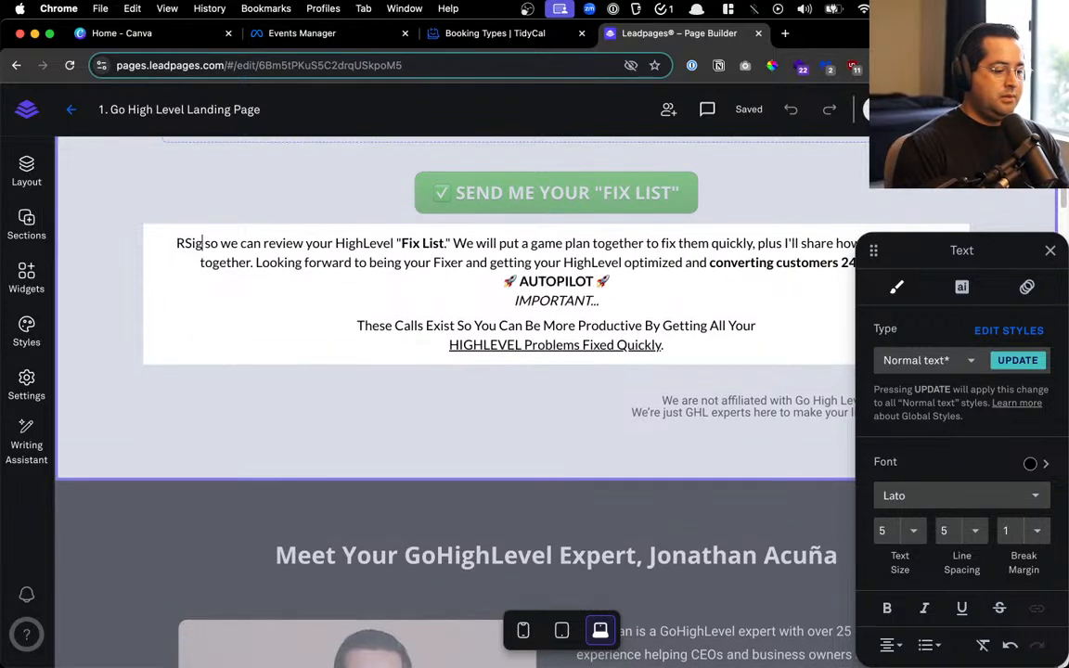
pyautogui.write(' below')
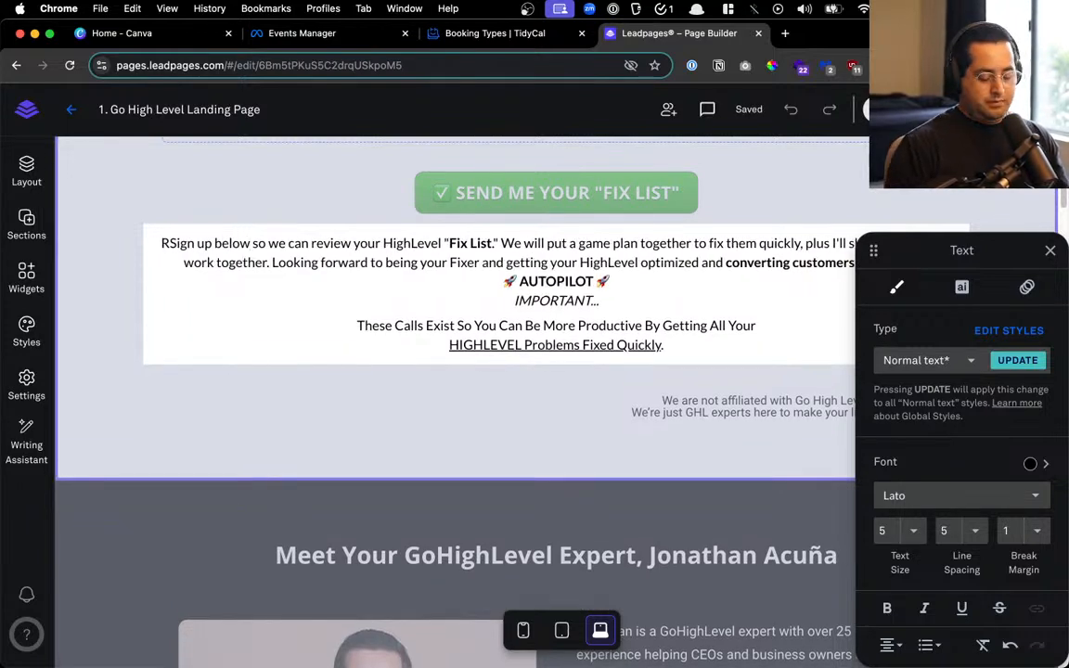
pyautogui.write(',')
pyautogui.press('Delete')
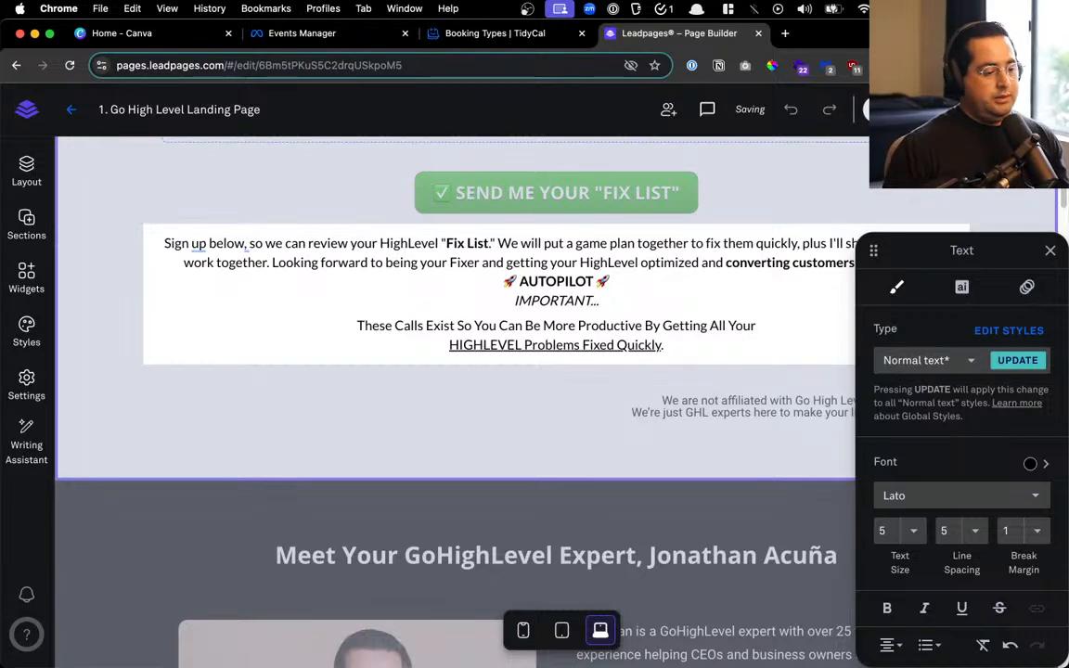
pyautogui.scroll(-10, 375, 341)
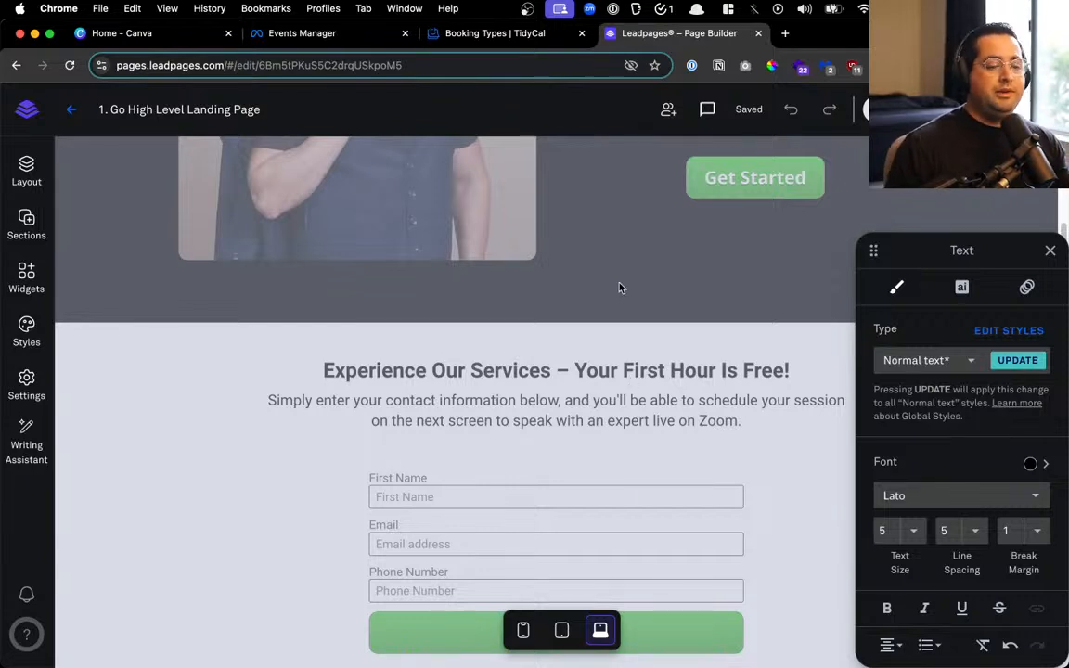
pyautogui.click(492, 33)
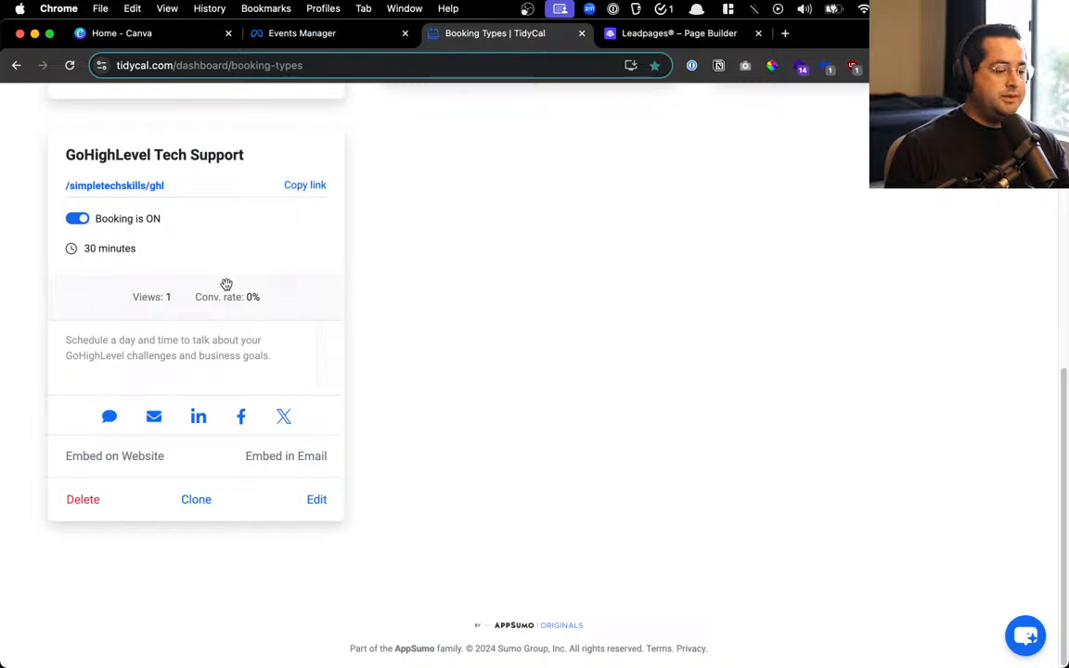
pyautogui.click(162, 188)
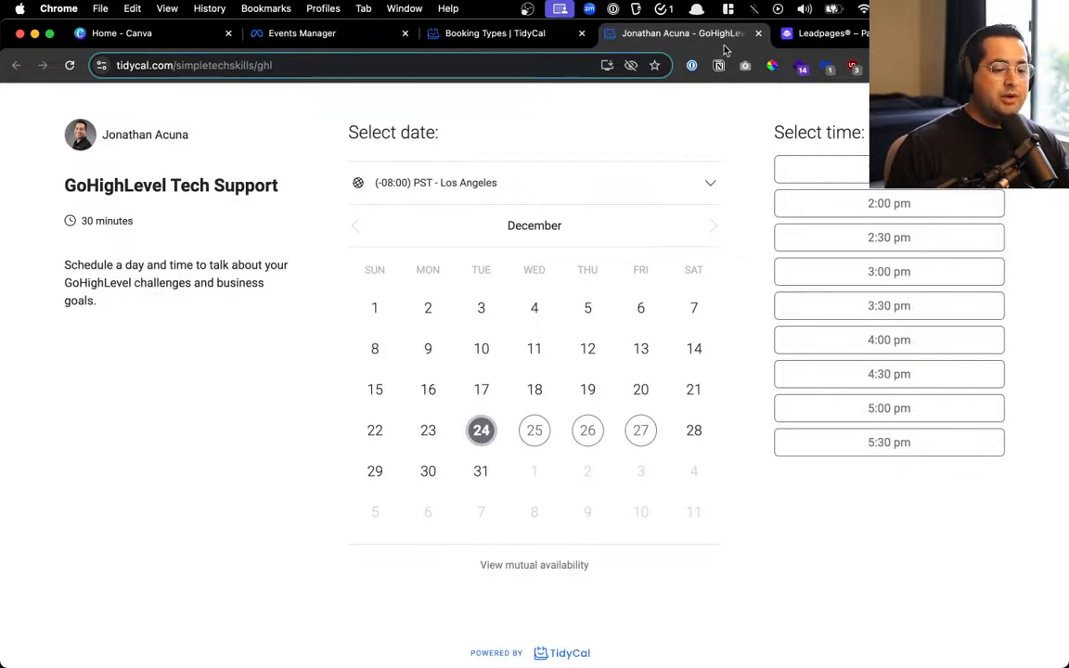
pyautogui.click(757, 33)
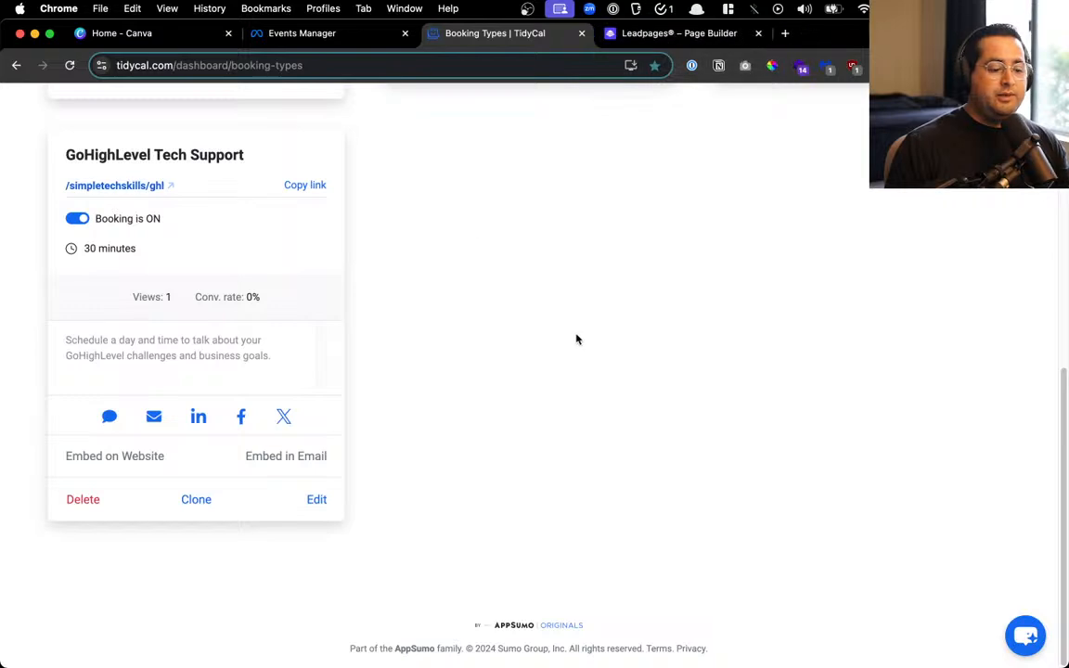
pyautogui.click(670, 34)
pyautogui.scroll(-5, 464, 320)
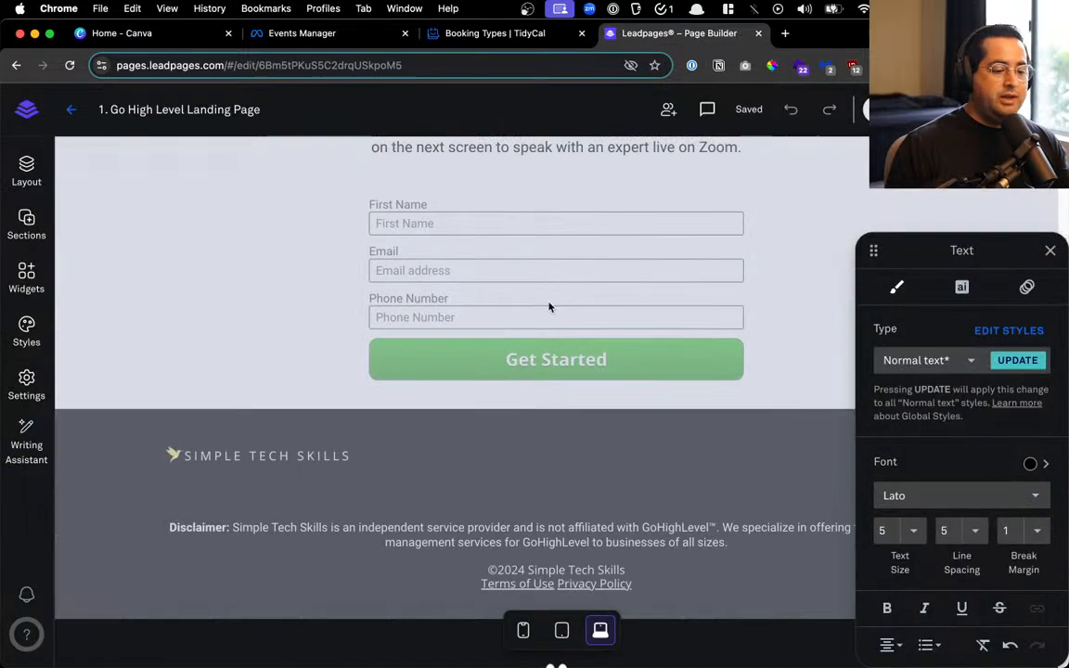
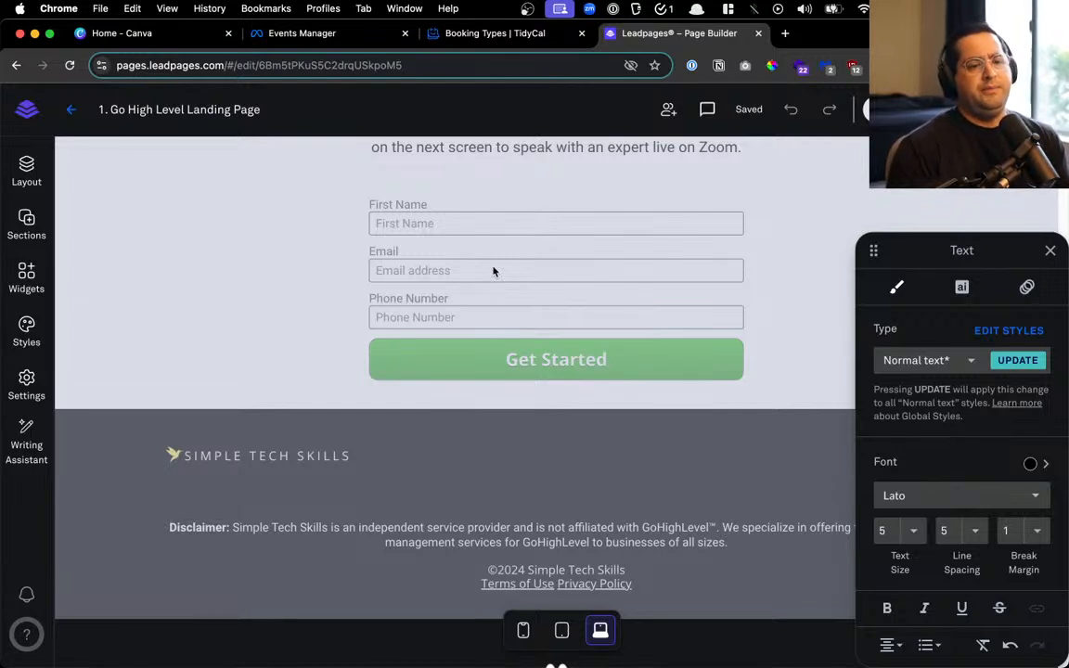
# Move the signup form up to sit below the 'Fixed Quickly' text
pyautogui.click(493, 269)
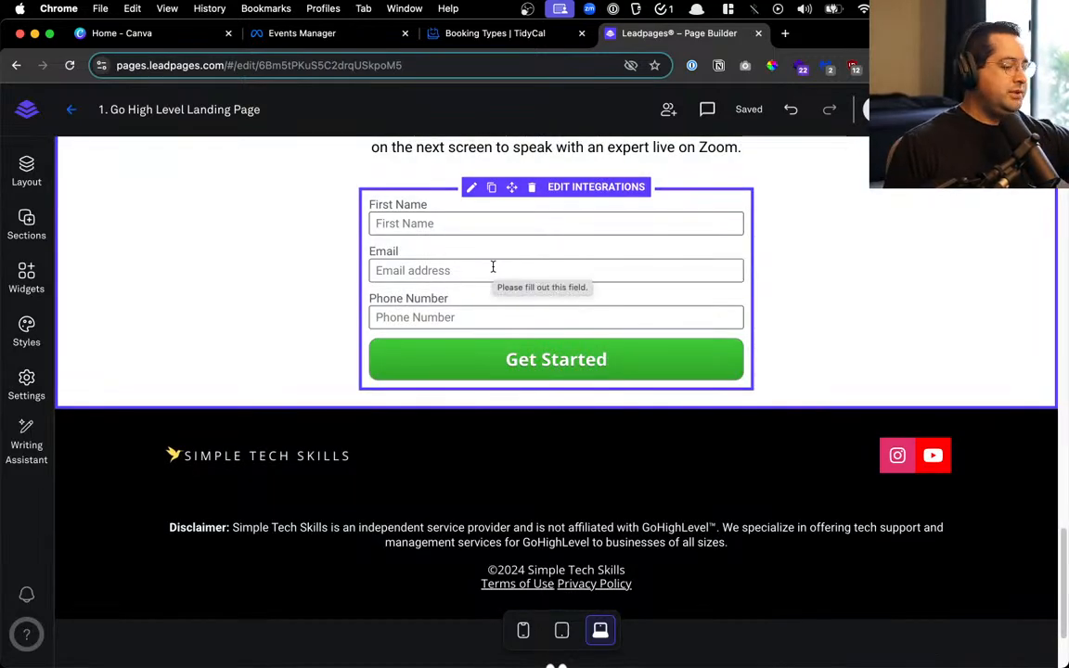
pyautogui.scroll(3, 515, 296)
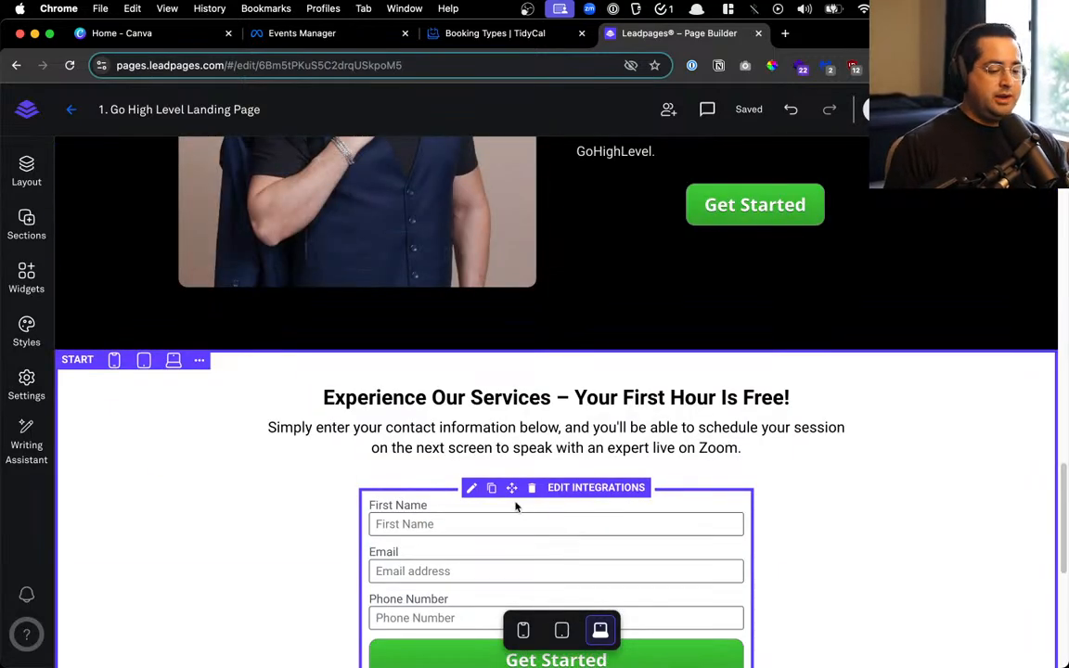
pyautogui.moveTo(511, 487); pyautogui.dragTo(563, 376)
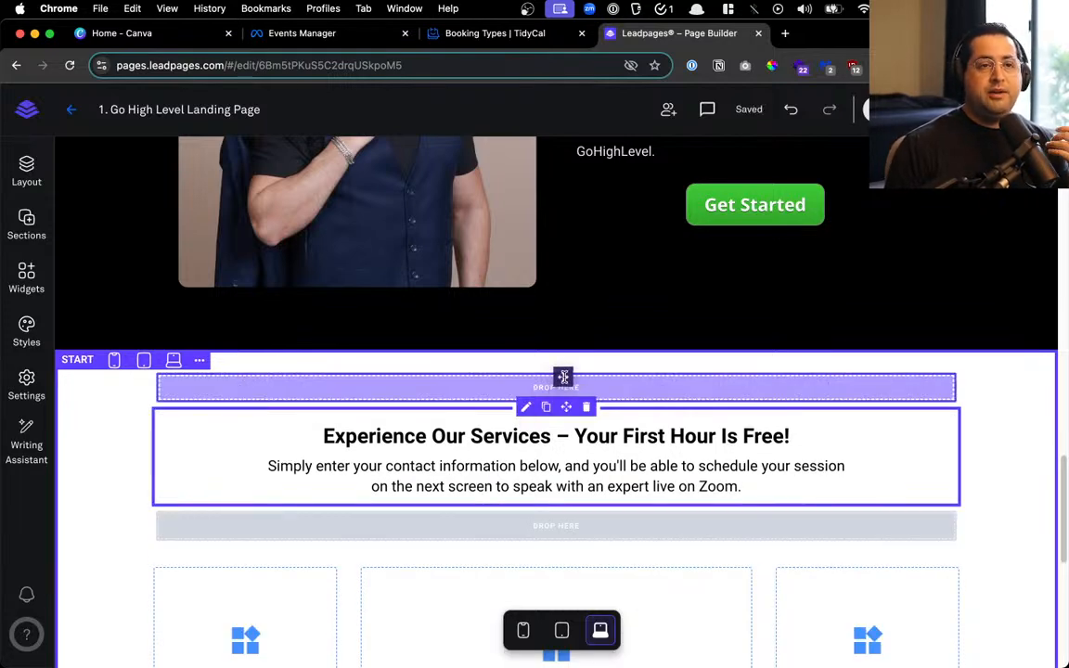
pyautogui.moveTo(563, 376); pyautogui.dragTo(572, 327)
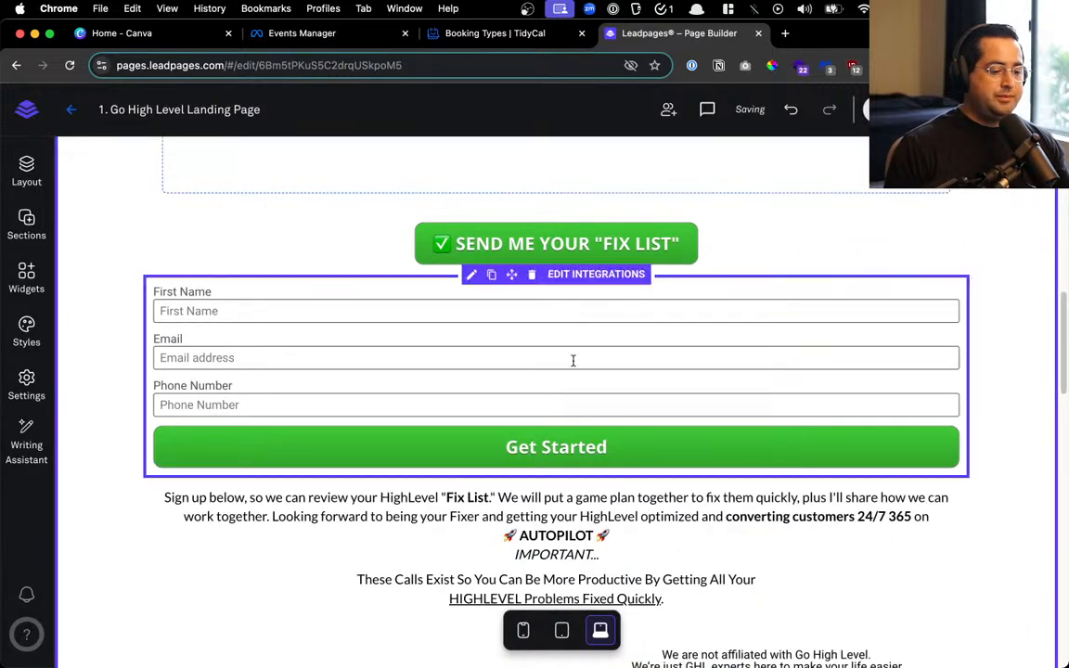
pyautogui.moveTo(512, 275); pyautogui.dragTo(544, 473)
# Delete the 'We are not affiliated with Go High Level' disclaimer below the form
pyautogui.scroll(-3, 557, 427)
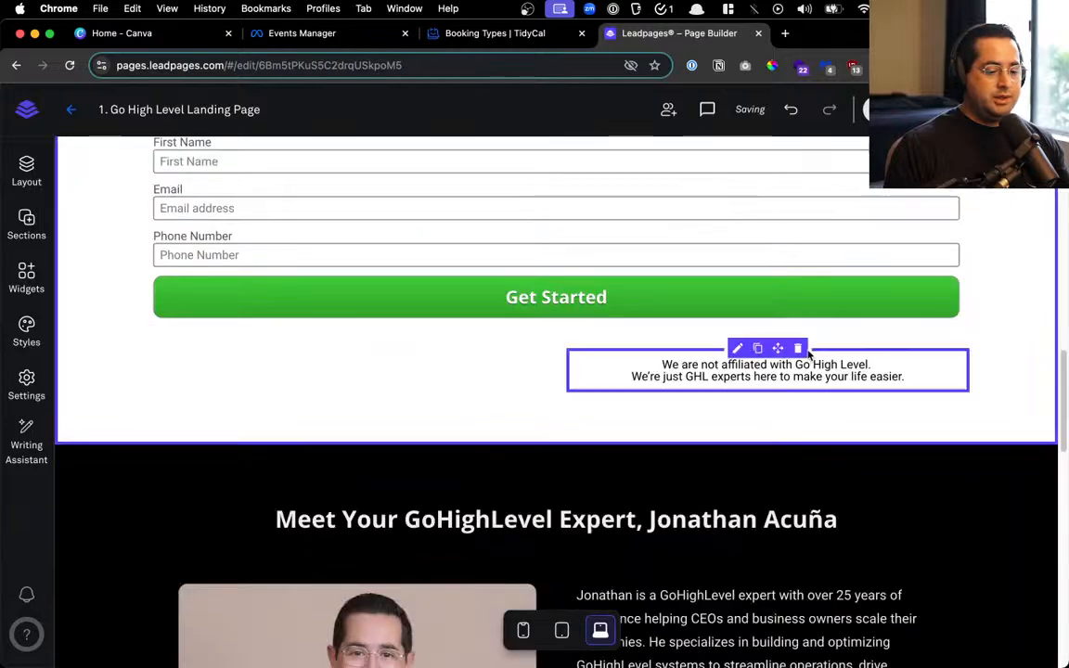
pyautogui.click(796, 350)
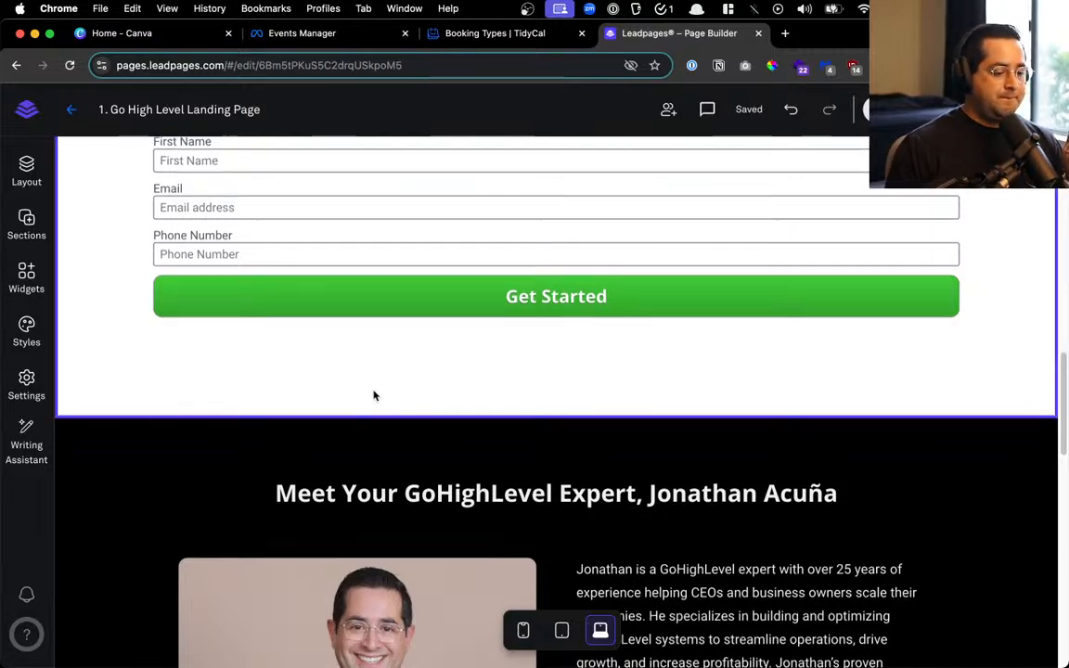
pyautogui.scroll(-5, 374, 397)
# Copy the empty 'Experience Our Services' section, then delete it from the page
pyautogui.moveTo(698, 318); pyautogui.dragTo(767, 529)
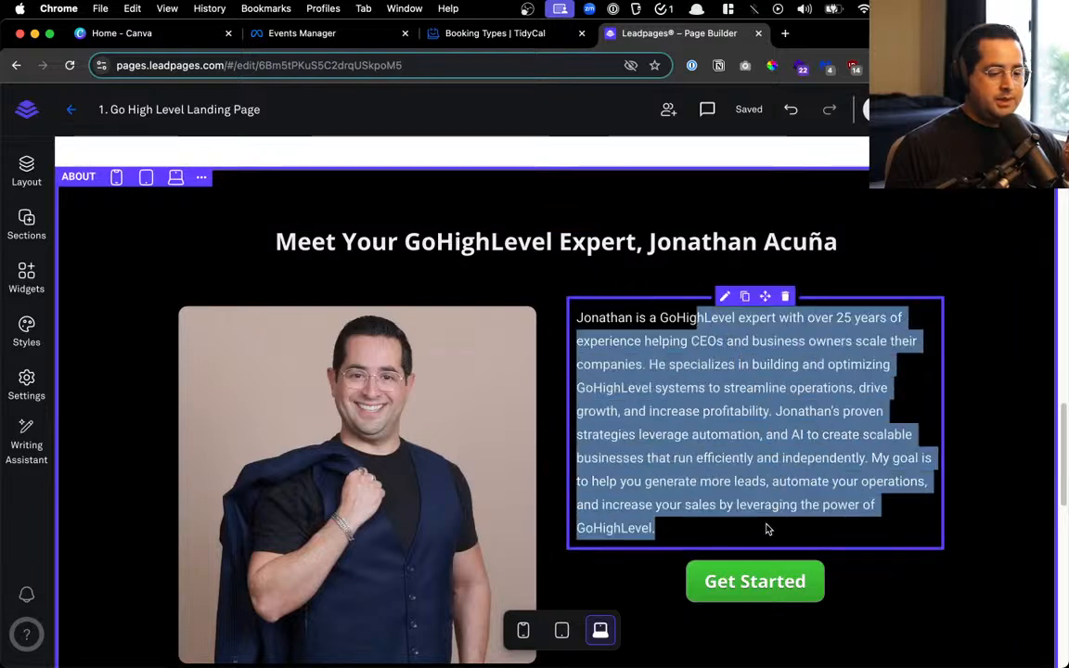
pyautogui.click(706, 267)
pyautogui.scroll(-5, 706, 268)
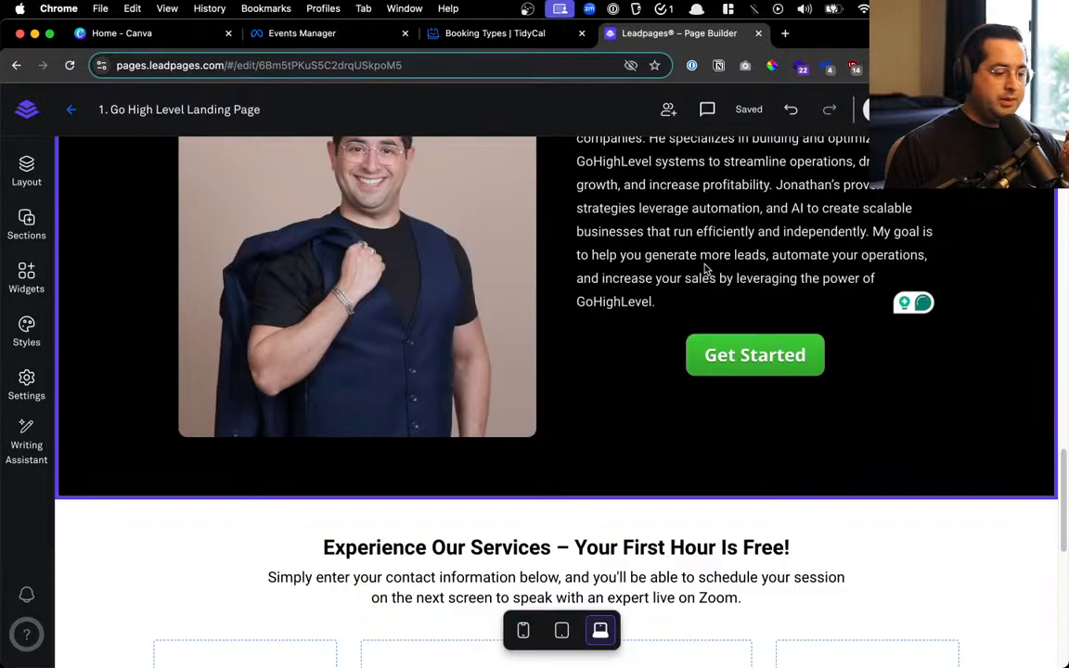
pyautogui.scroll(-7, 705, 268)
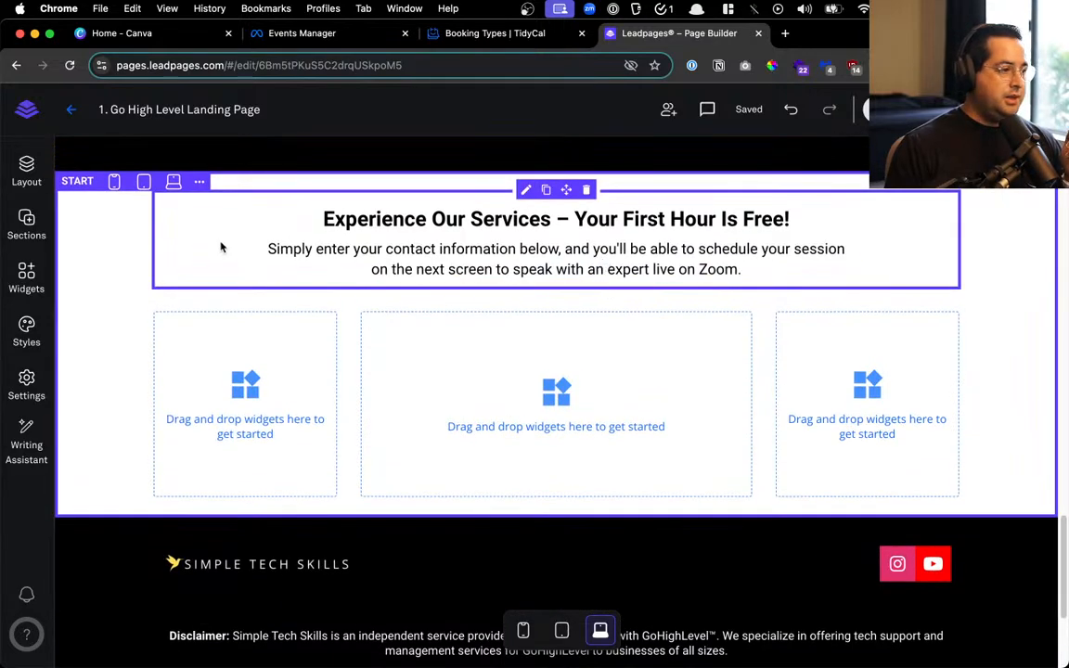
pyautogui.click(199, 181)
pyautogui.click(234, 281)
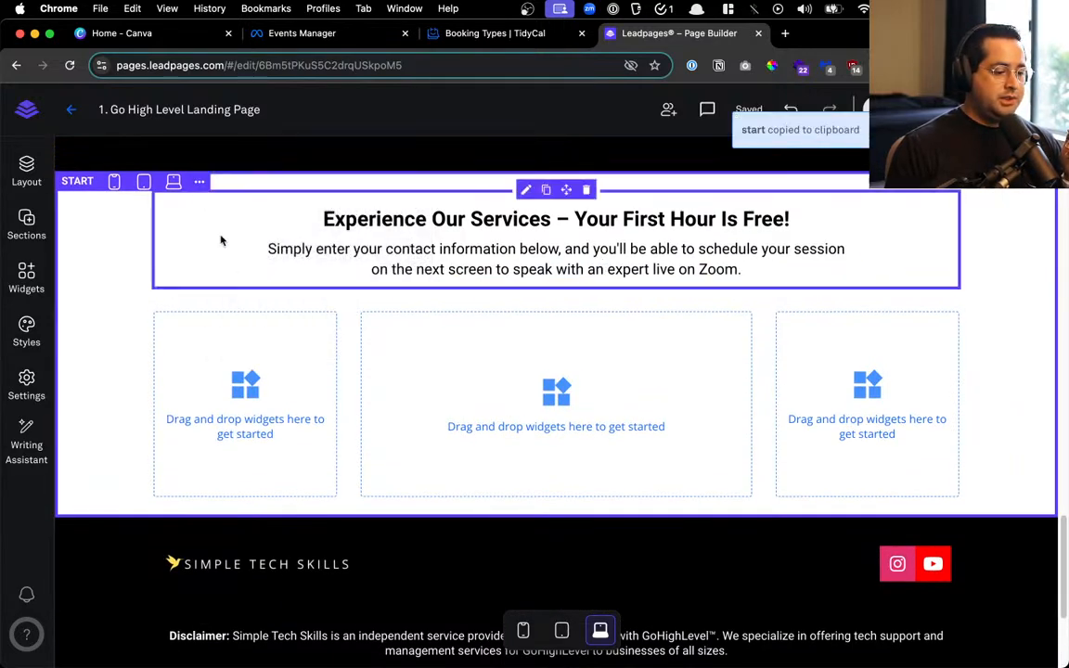
pyautogui.click(200, 181)
pyautogui.click(229, 341)
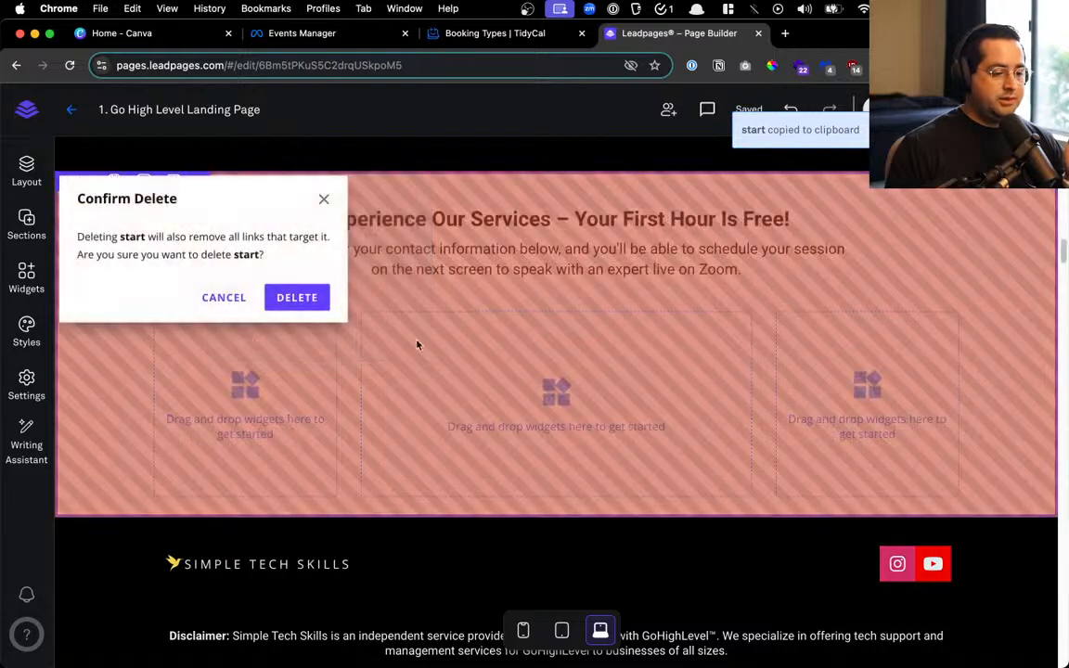
pyautogui.click(296, 298)
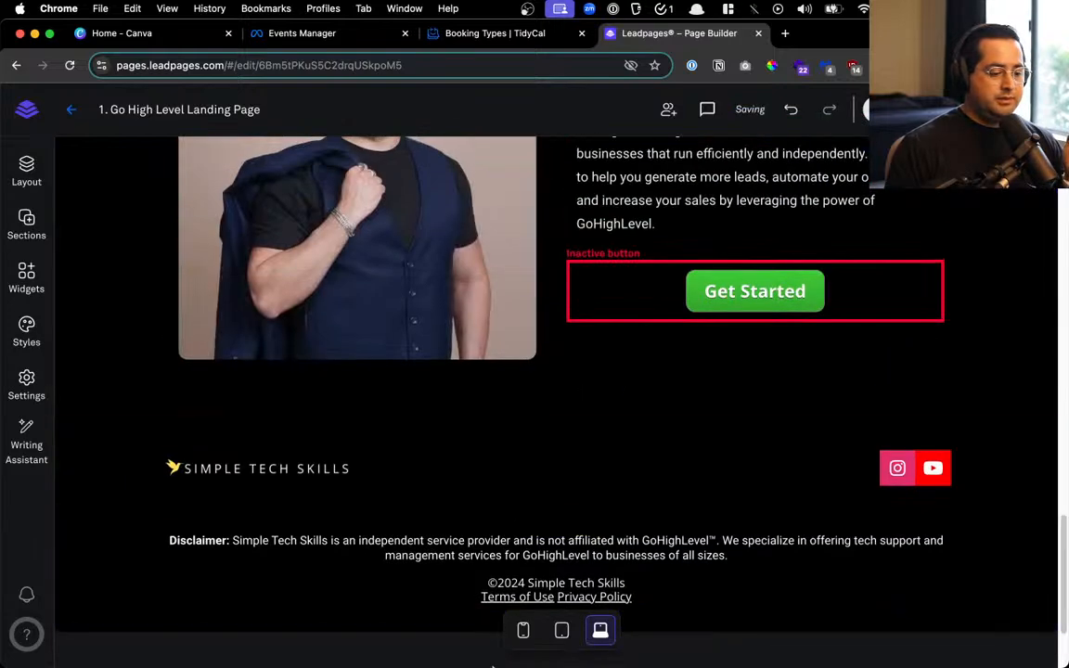
pyautogui.moveTo(290, 540); pyautogui.dragTo(388, 540)
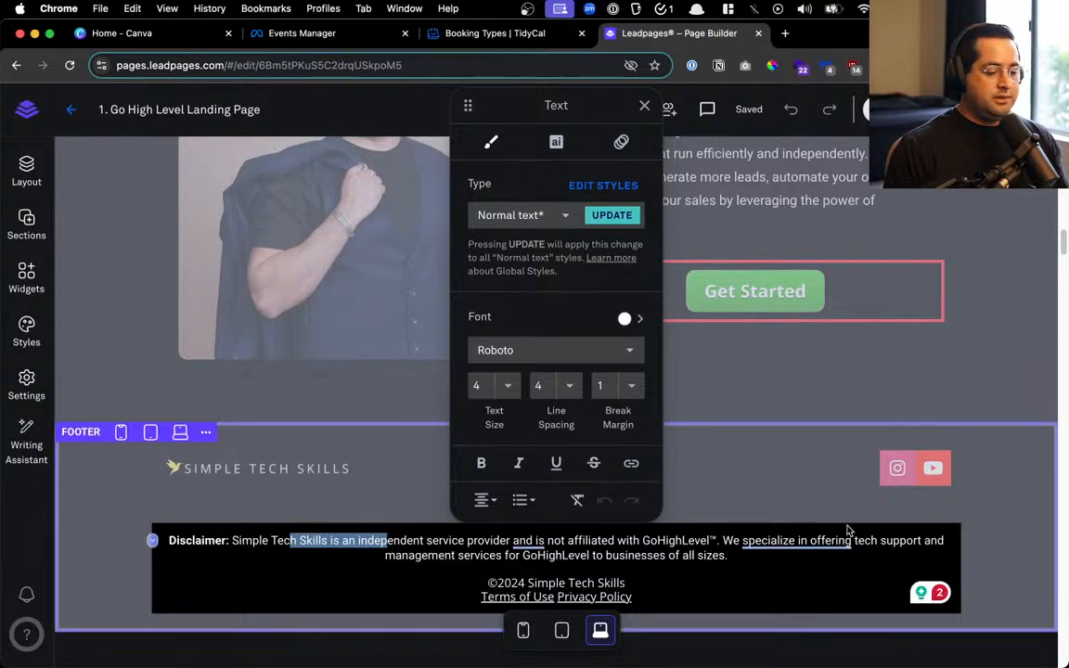
# Replace the footer disclaimer text with the pasted Facebook disclaimer
pyautogui.moveTo(728, 555); pyautogui.dragTo(238, 541)
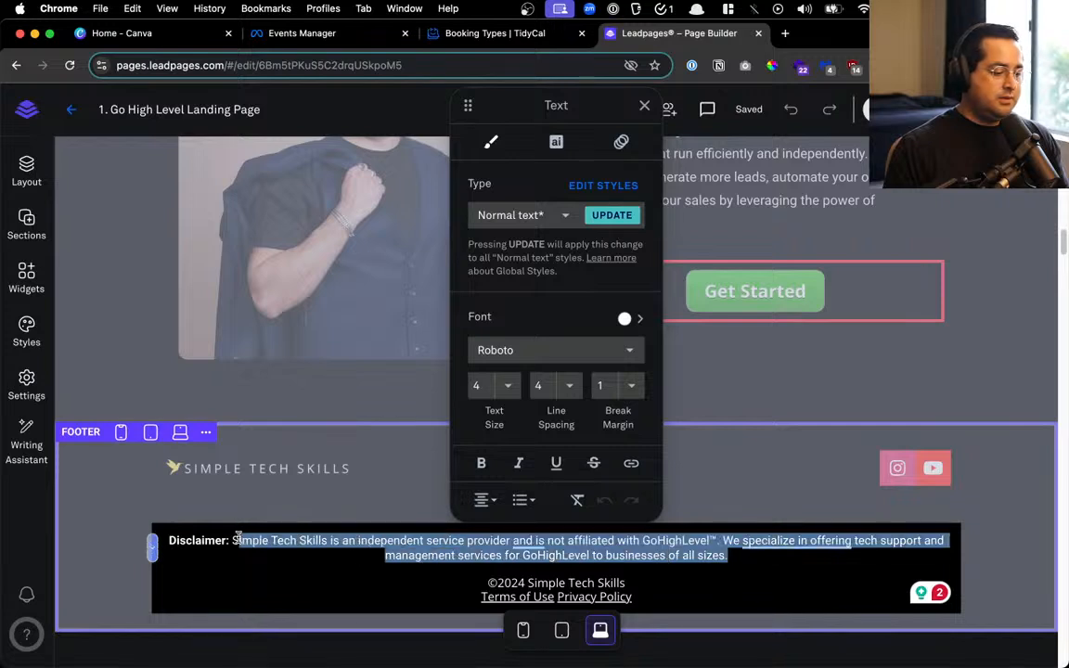
pyautogui.press('cmd+v')
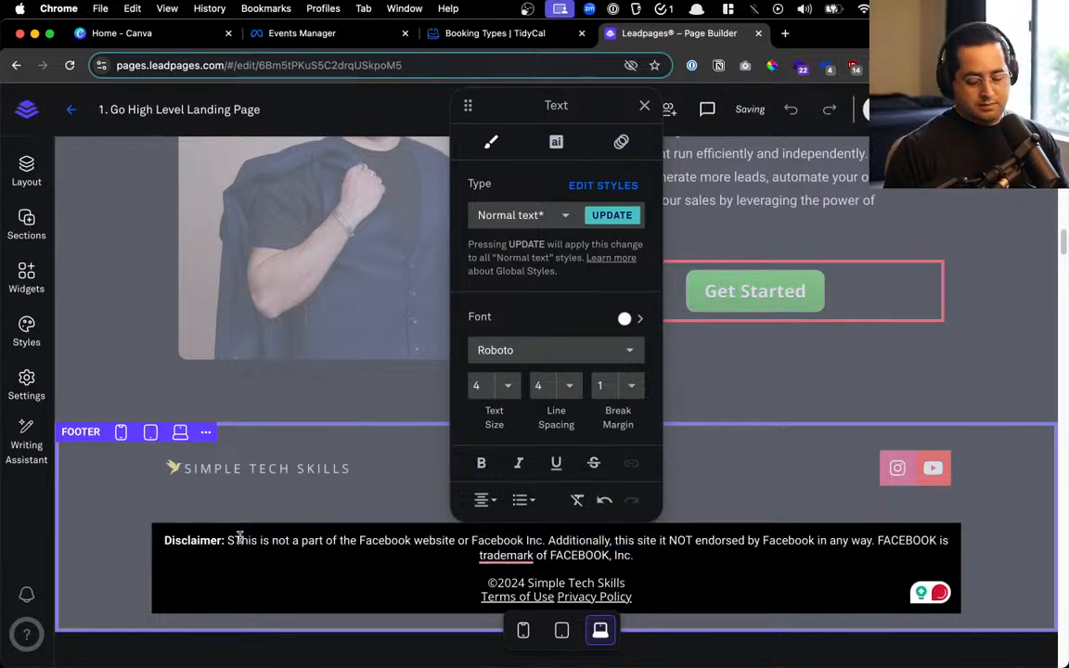
pyautogui.press('cmd+BackSpace')
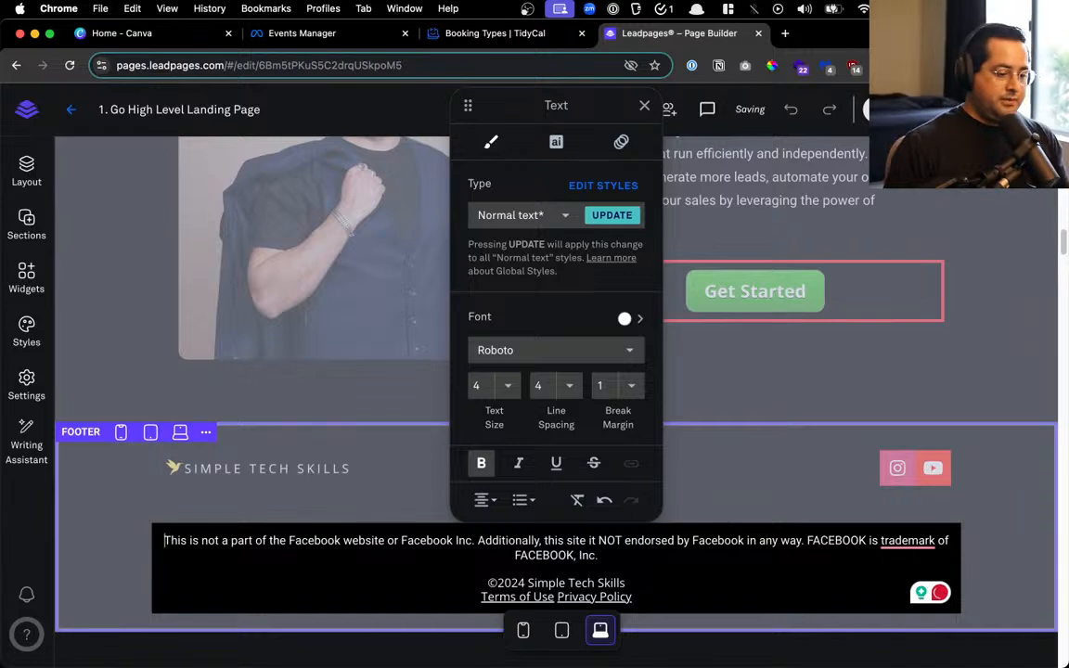
# Move the Facebook disclaimer paragraph below the Privacy Policy link
pyautogui.tripleClick(768, 555)
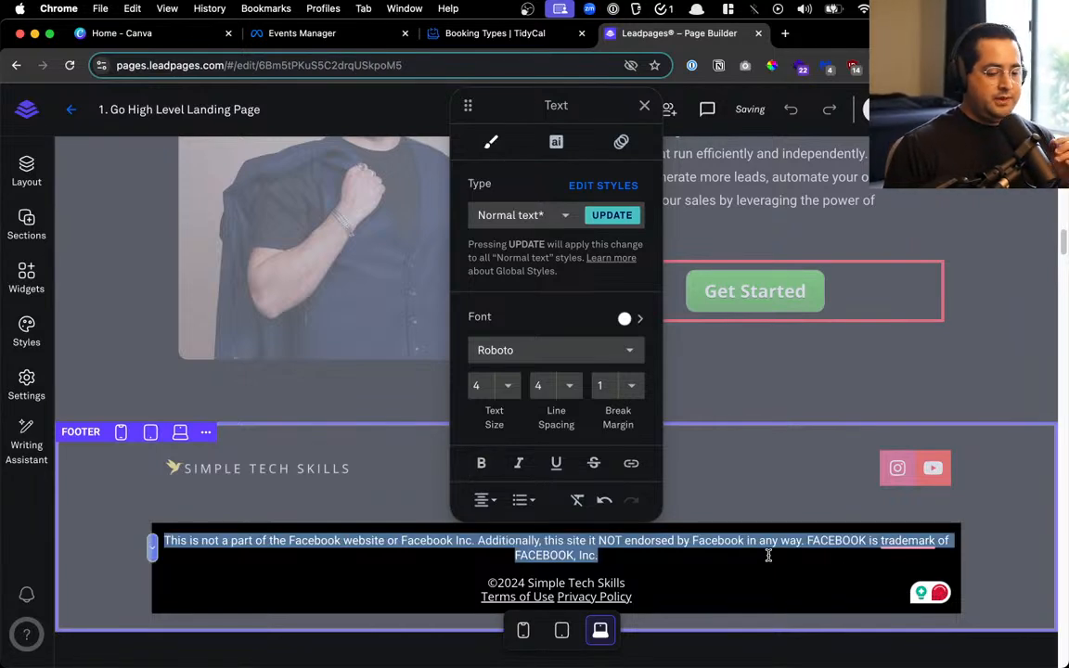
pyautogui.press('BackSpace')
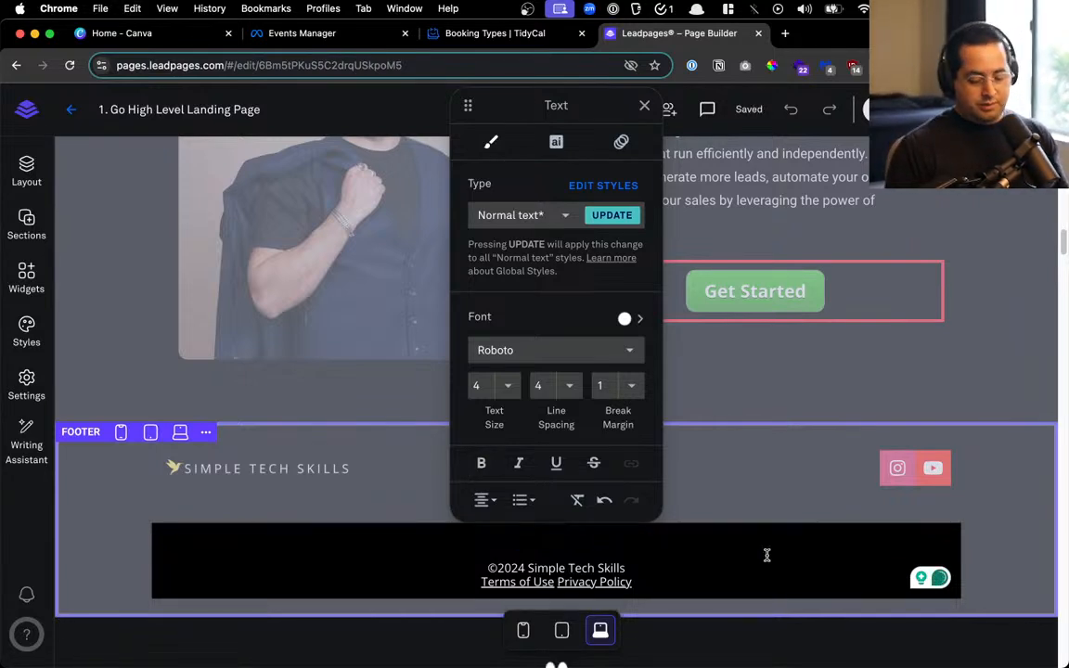
pyautogui.press('BackSpace')
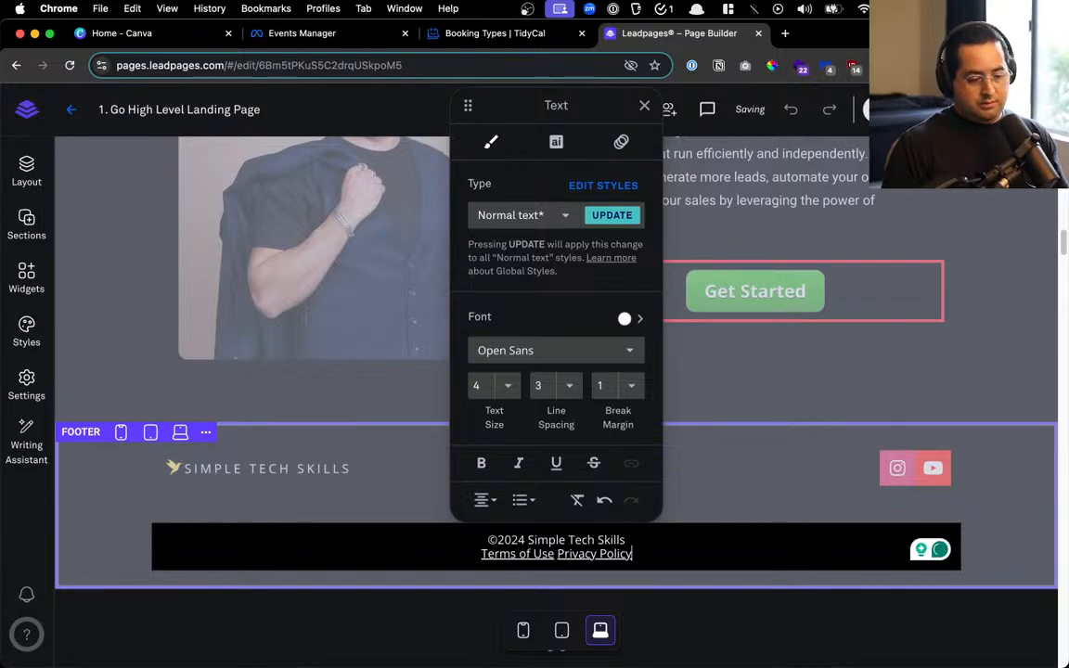
pyautogui.press('Return')
pyautogui.press('super+v')
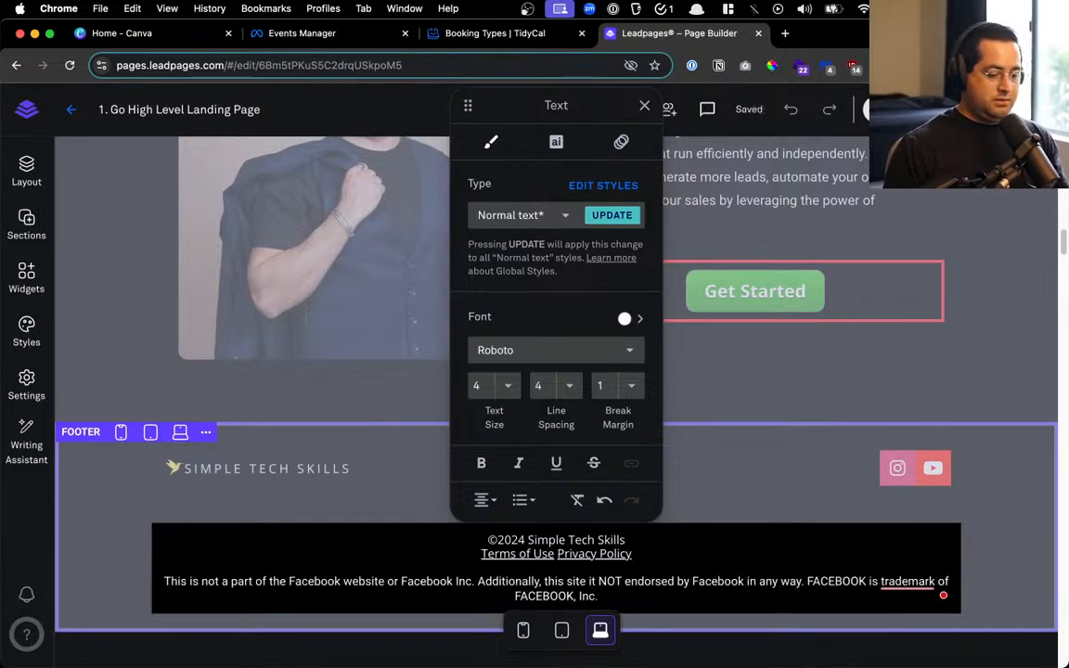
# Set the footer disclaimer to text size 3
pyautogui.tripleClick(166, 579)
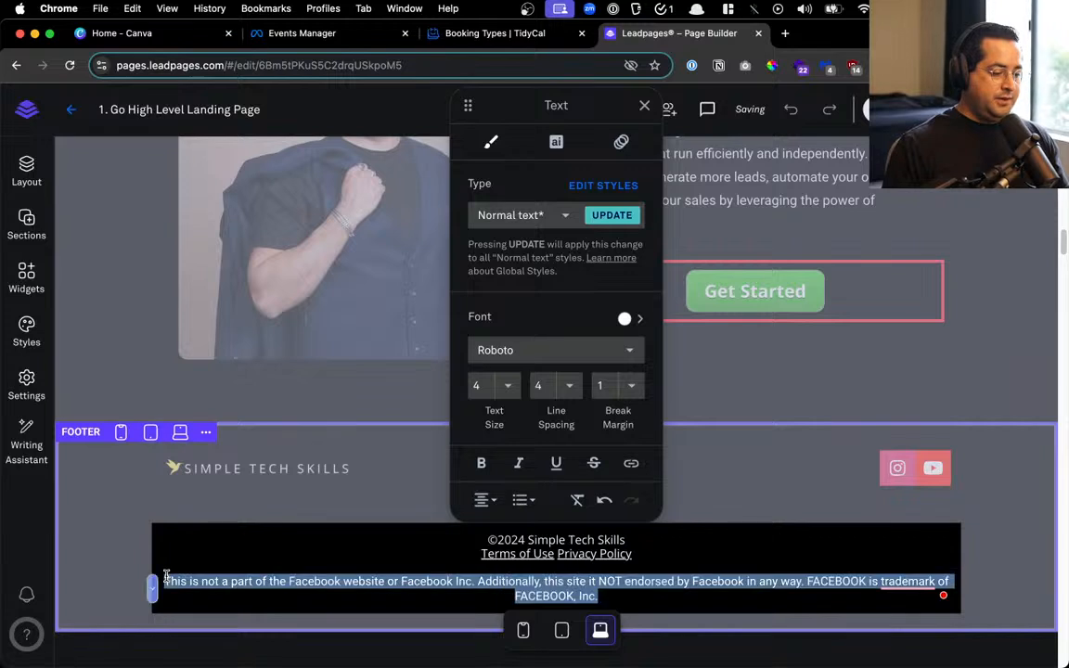
pyautogui.click(504, 385)
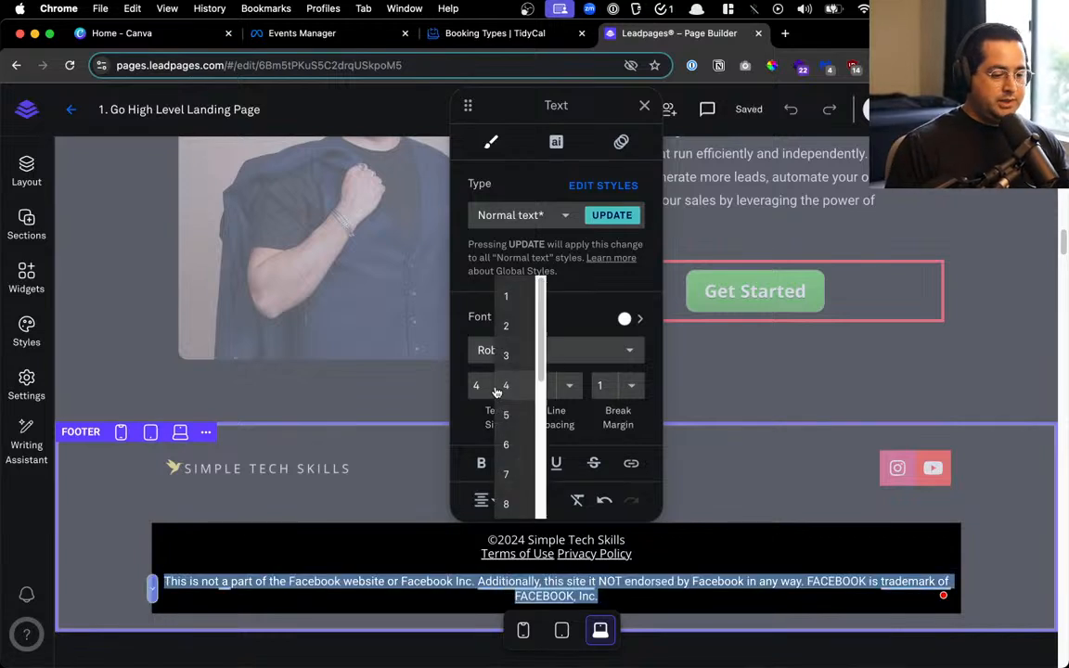
pyautogui.click(519, 357)
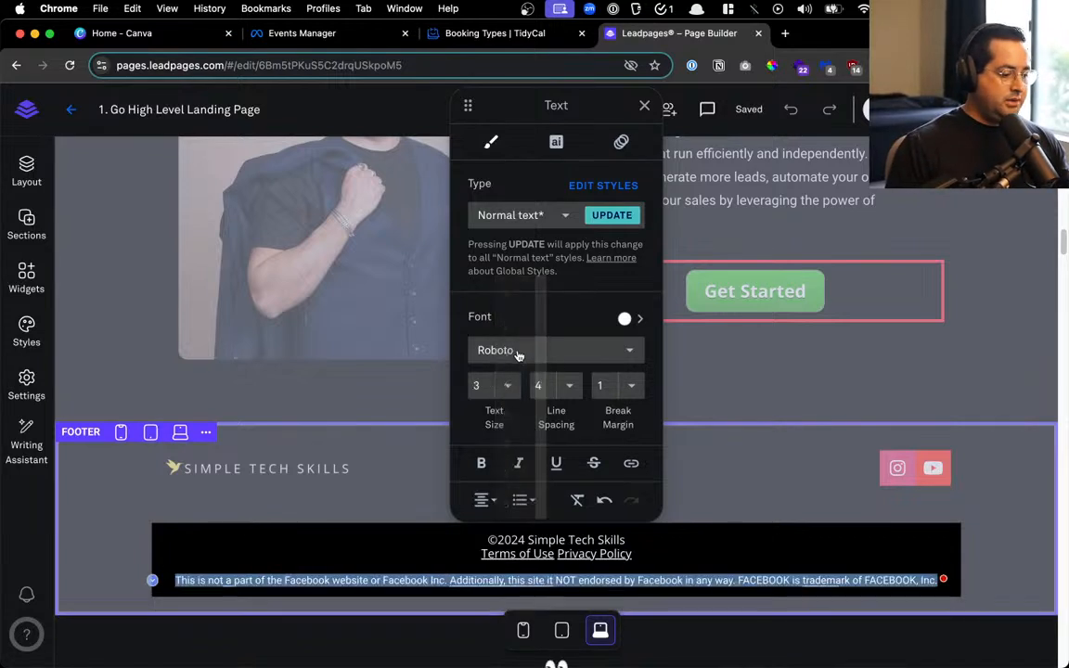
pyautogui.click(362, 399)
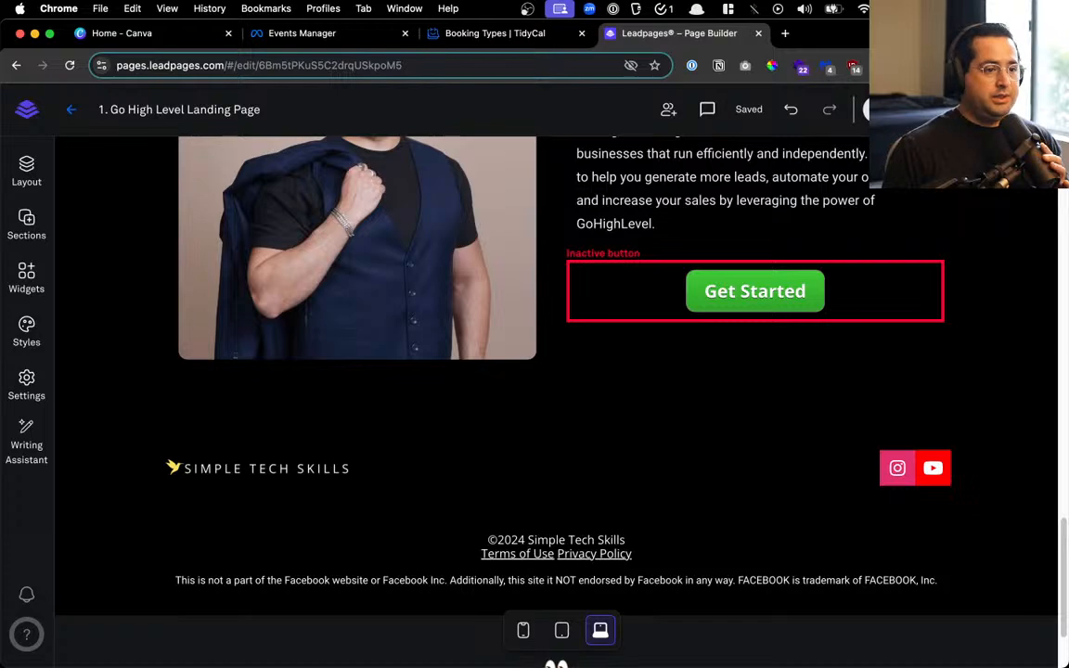
# Add a second row to the top Blank 1 section via the layout outline
pyautogui.scroll(5, 715, 523)
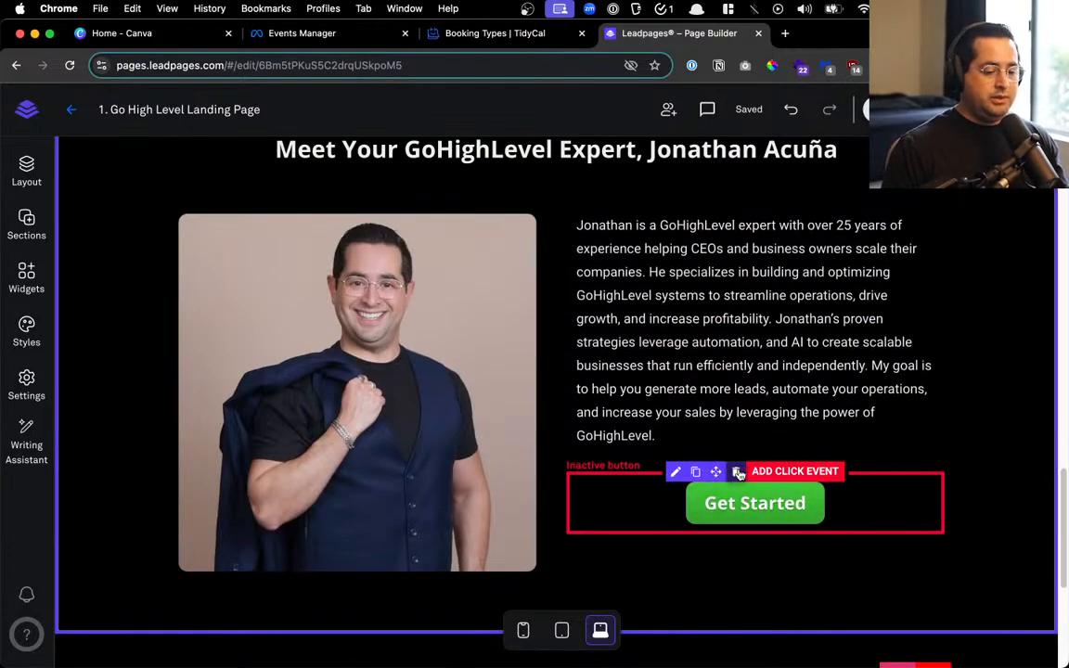
pyautogui.scroll(-5, 743, 473)
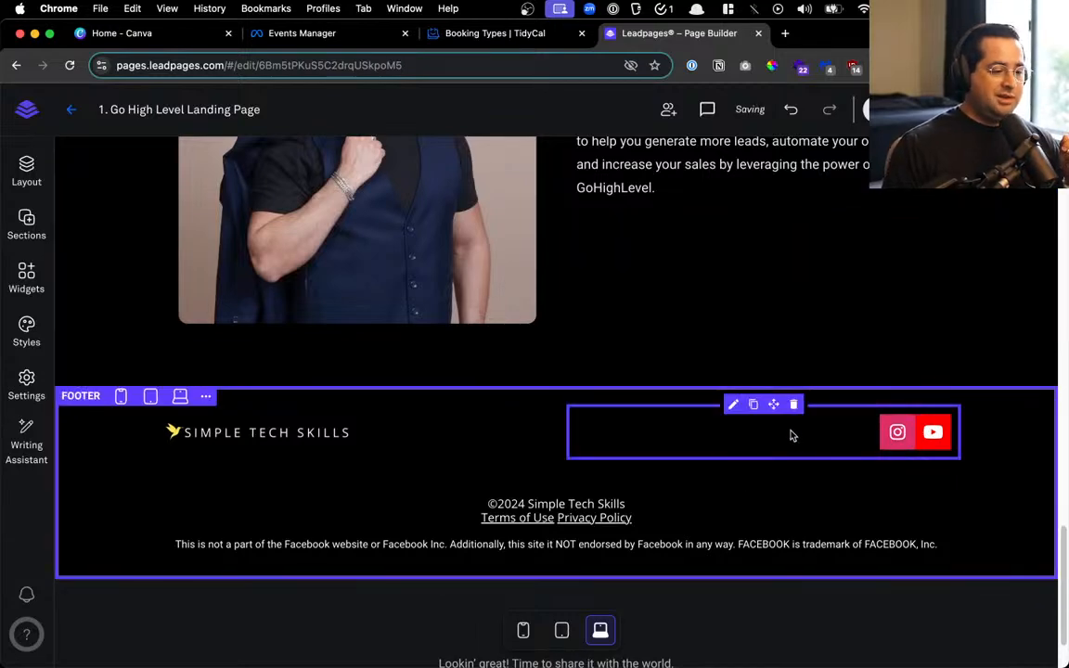
pyautogui.scroll(15, 792, 434)
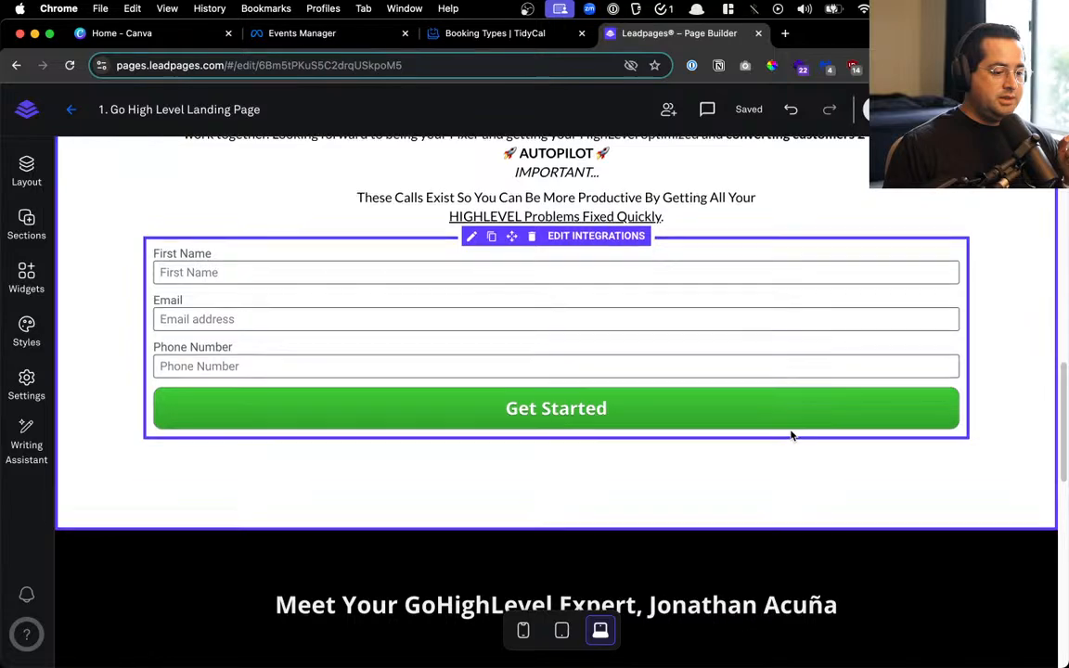
pyautogui.scroll(2, 792, 434)
pyautogui.click(26, 169)
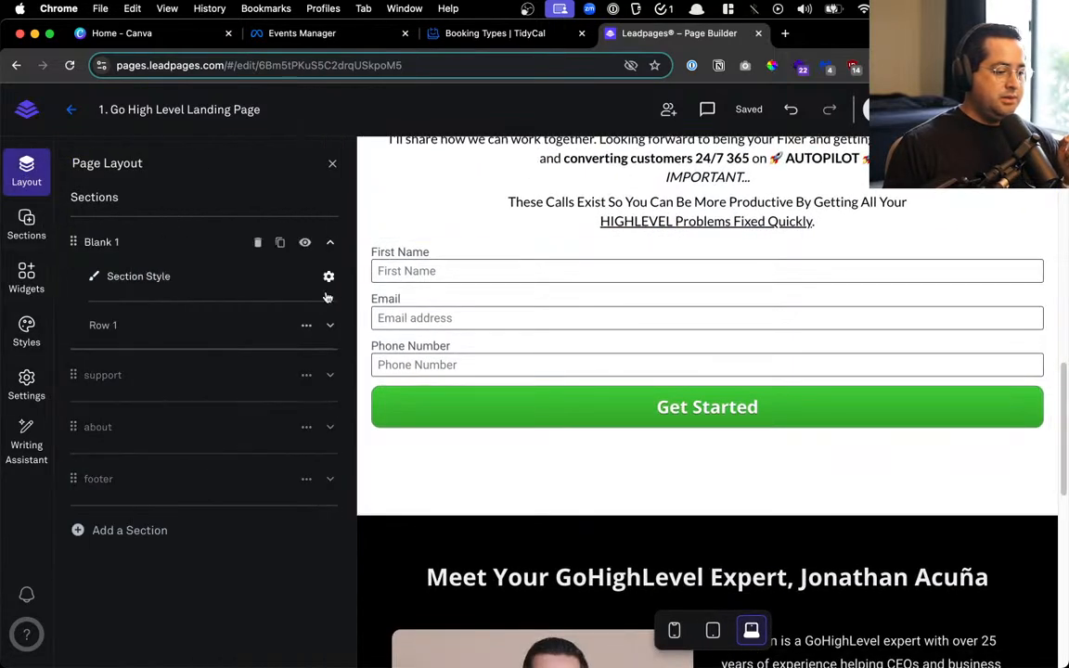
pyautogui.click(330, 326)
pyautogui.click(131, 391)
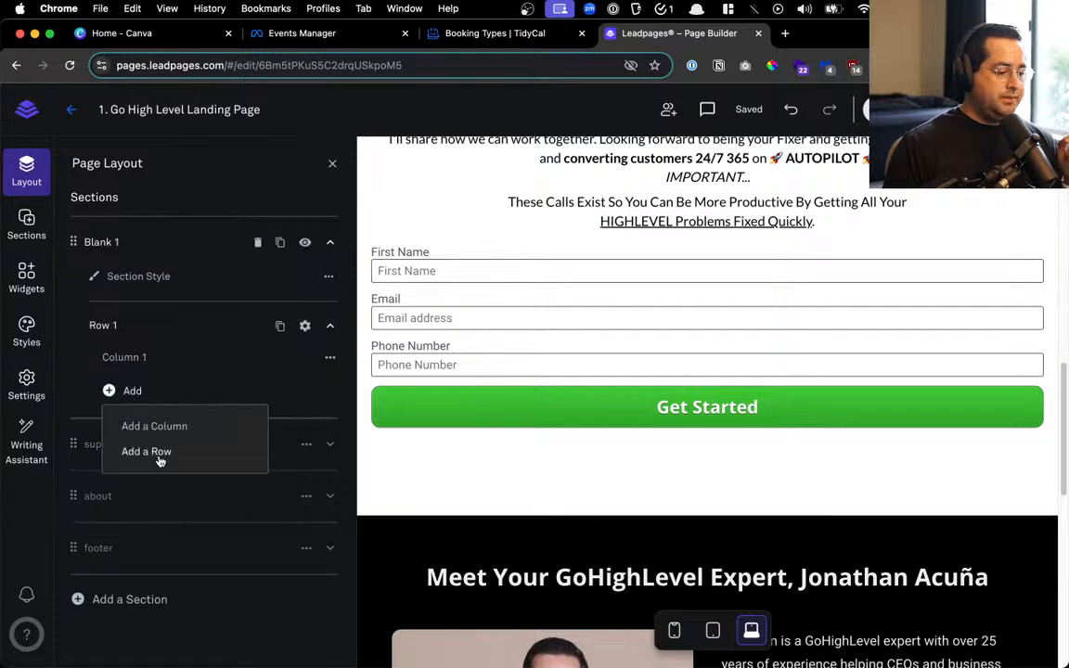
pyautogui.click(160, 452)
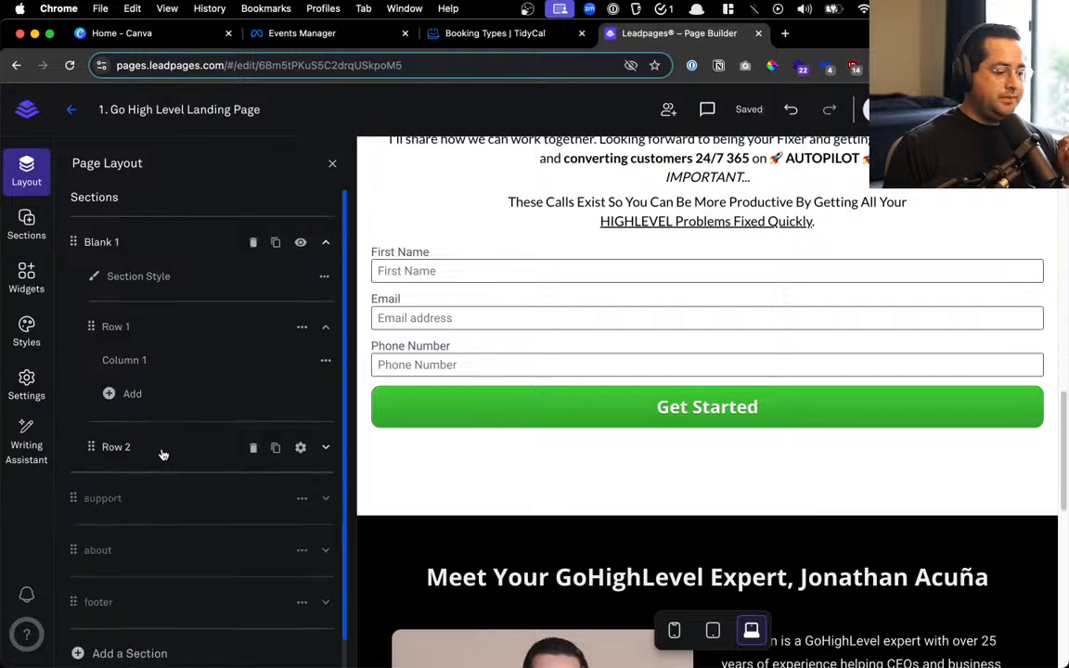
# Split the new Row 2 into three columns and pick up the signup form
pyautogui.click(325, 447)
pyautogui.click(109, 515)
pyautogui.click(155, 547)
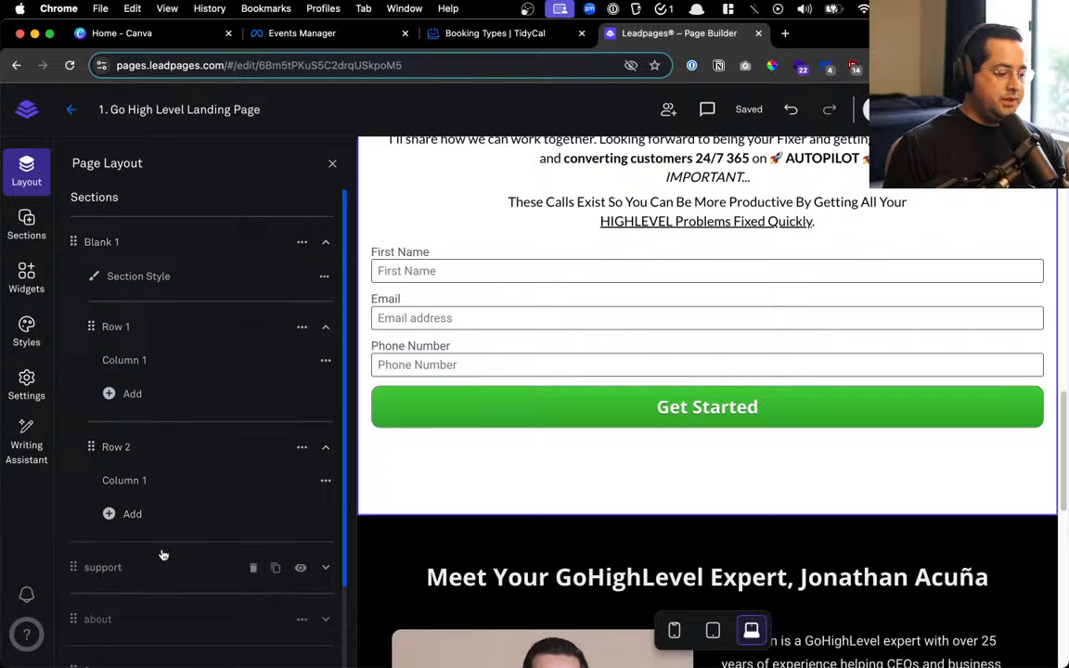
pyautogui.click(133, 549)
pyautogui.click(154, 585)
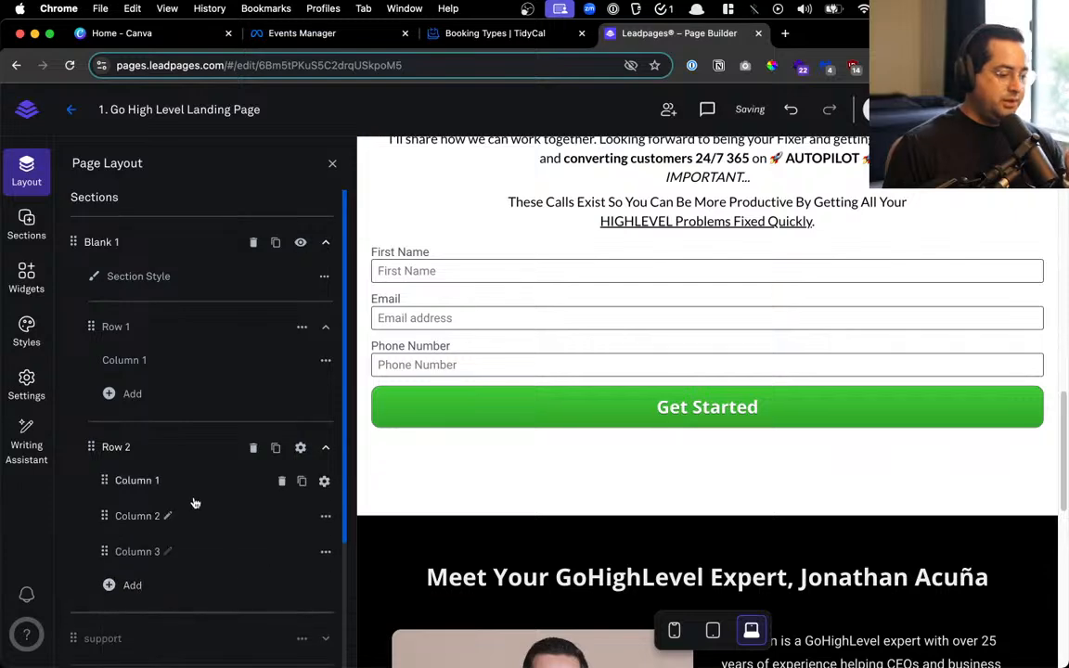
pyautogui.click(327, 449)
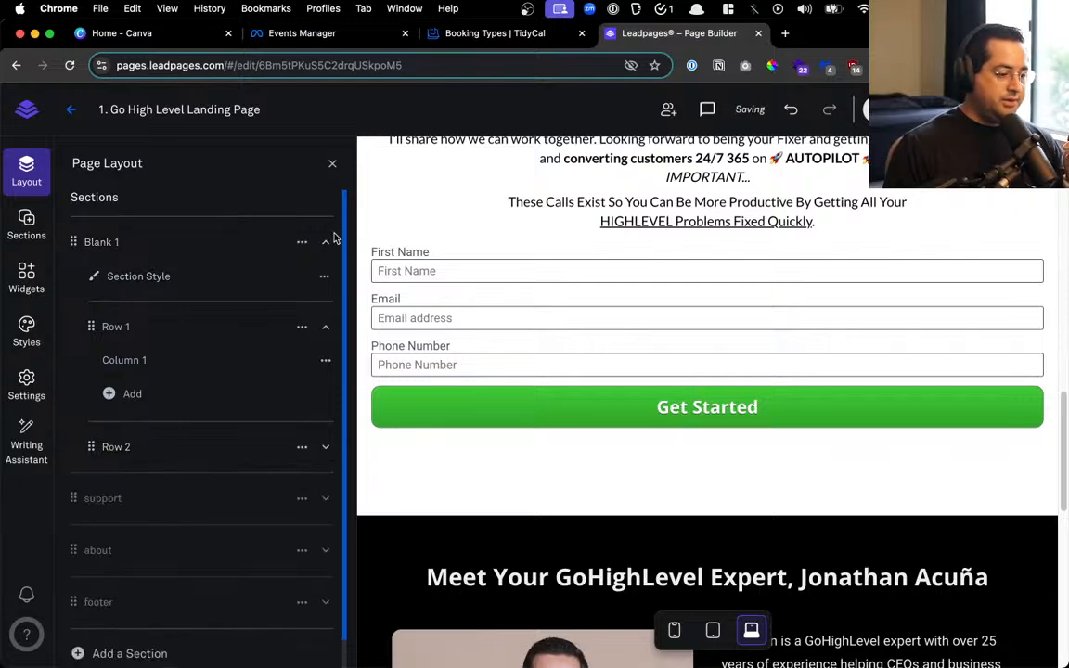
pyautogui.click(332, 163)
pyautogui.moveTo(511, 347); pyautogui.dragTo(508, 378)
# Expand Row 2 in the layout outline and drag the signup form into a column
pyautogui.click(475, 375)
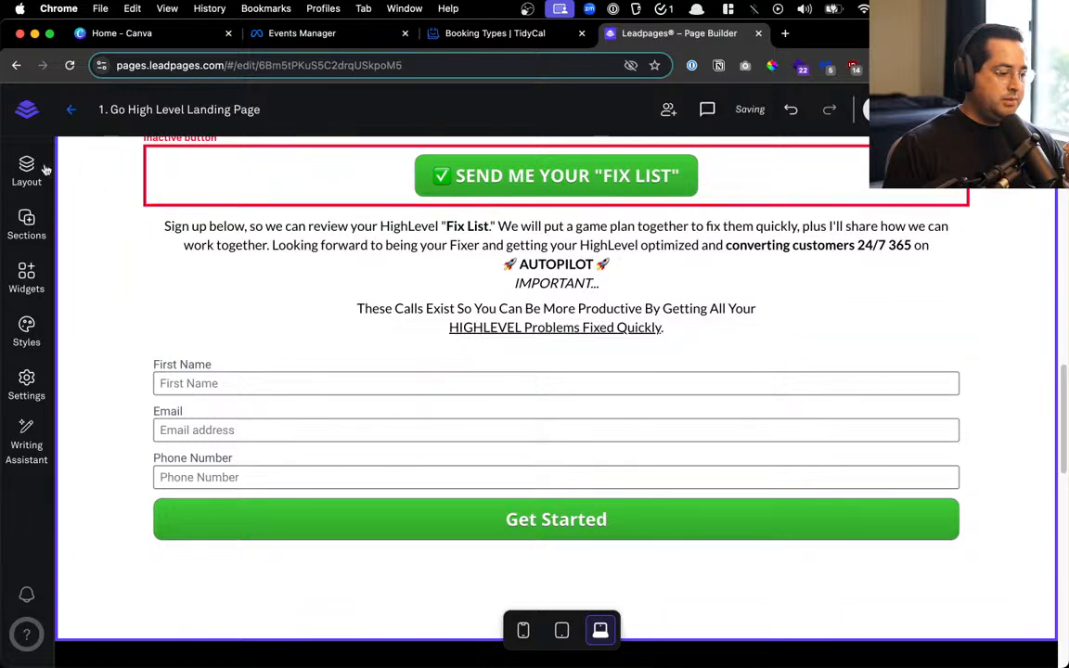
pyautogui.click(26, 170)
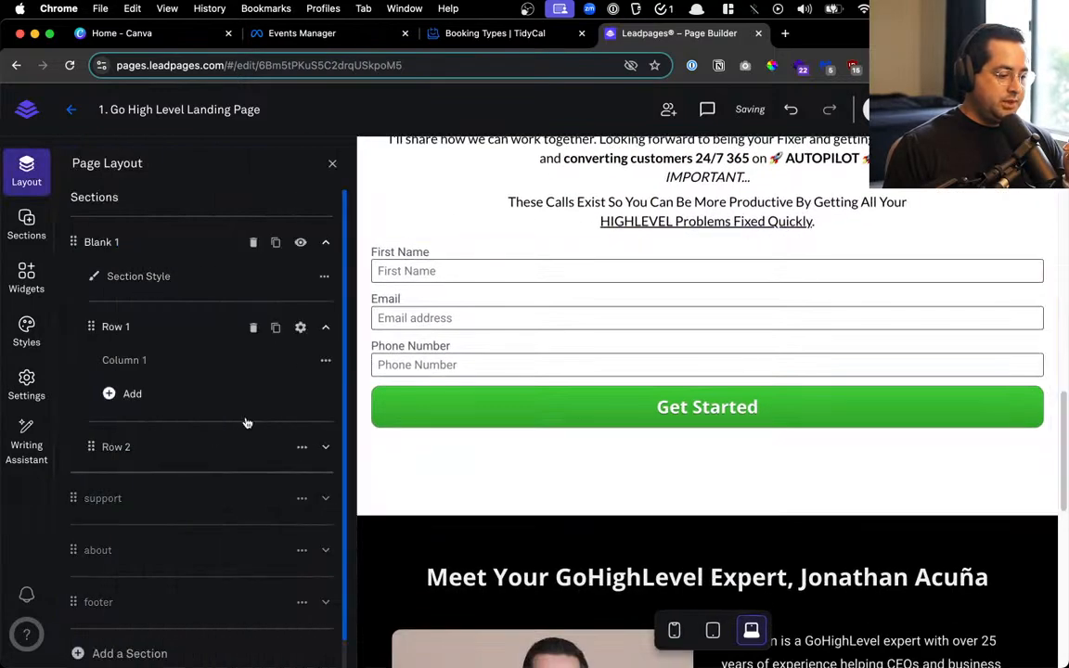
pyautogui.click(325, 448)
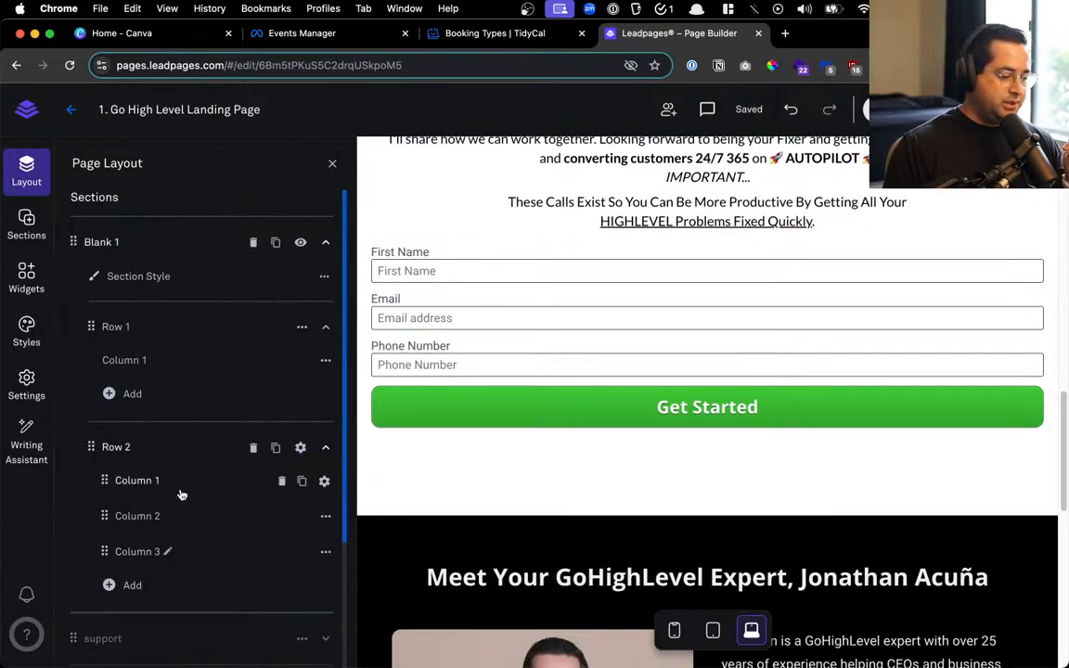
pyautogui.click(683, 401)
pyautogui.click(683, 401)
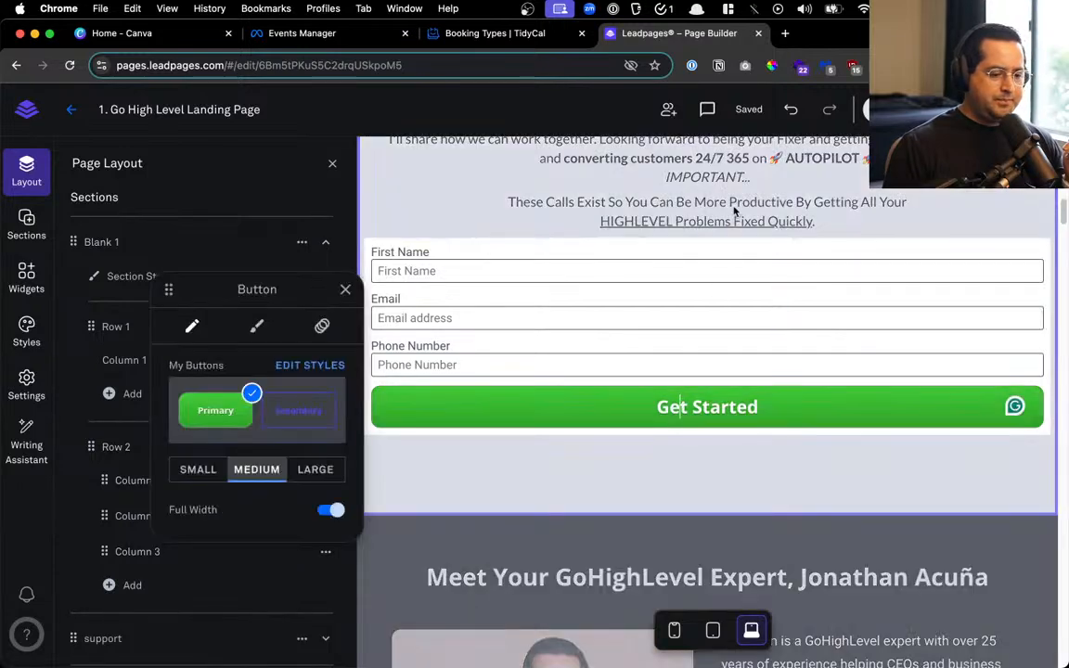
pyautogui.click(705, 229)
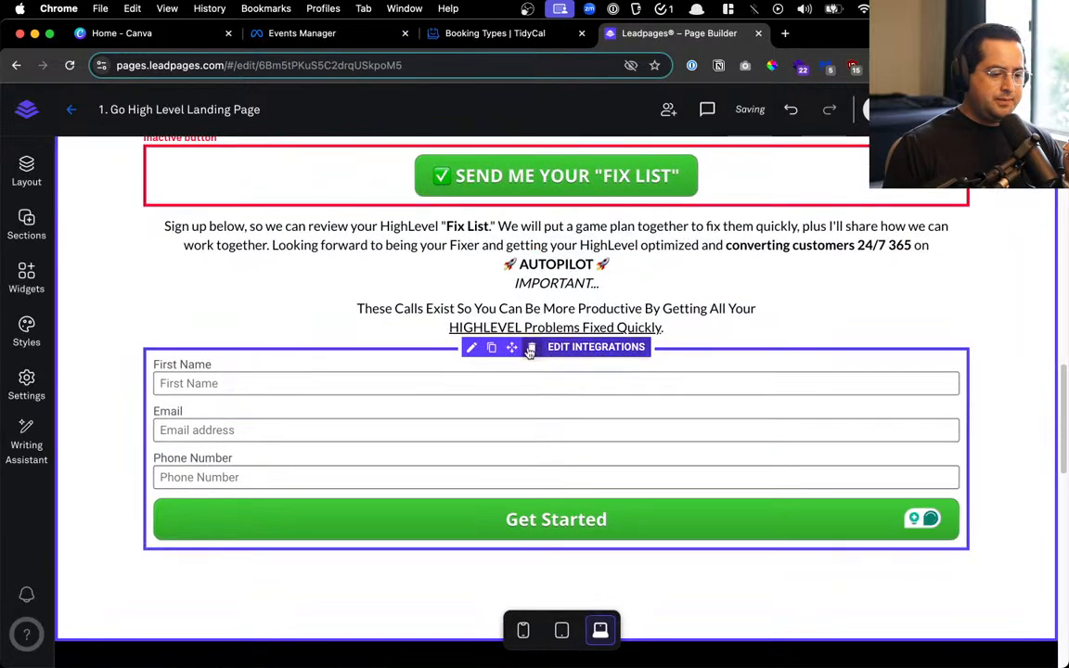
pyautogui.moveTo(511, 347); pyautogui.dragTo(484, 404)
# Remove an extra Row 2 column and move the form into the narrow left column
pyautogui.click(26, 172)
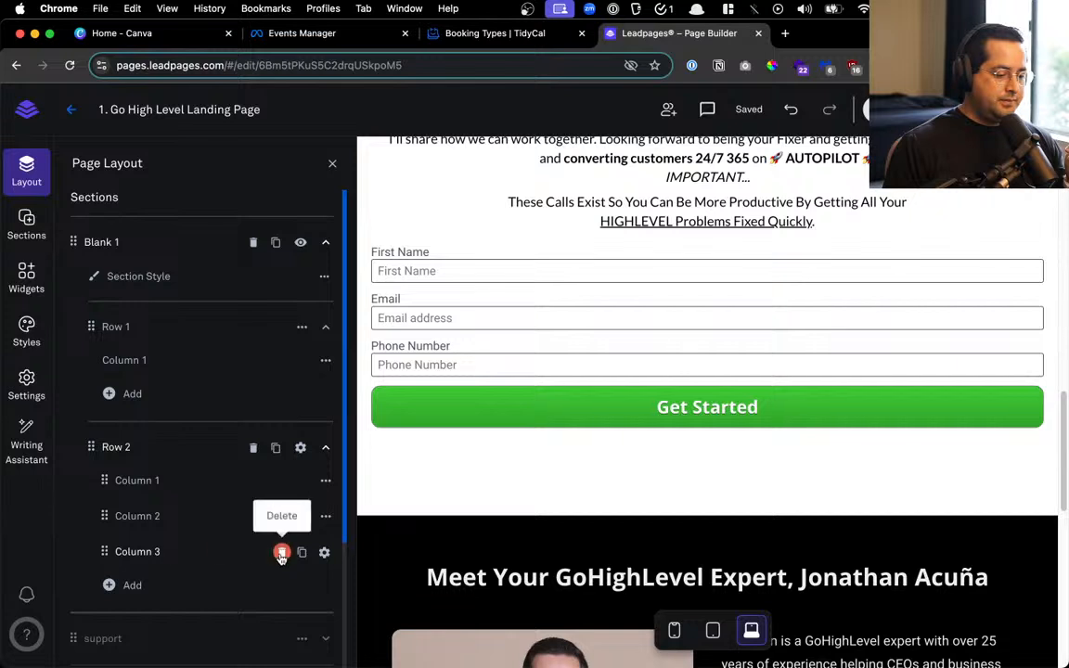
pyautogui.click(281, 552)
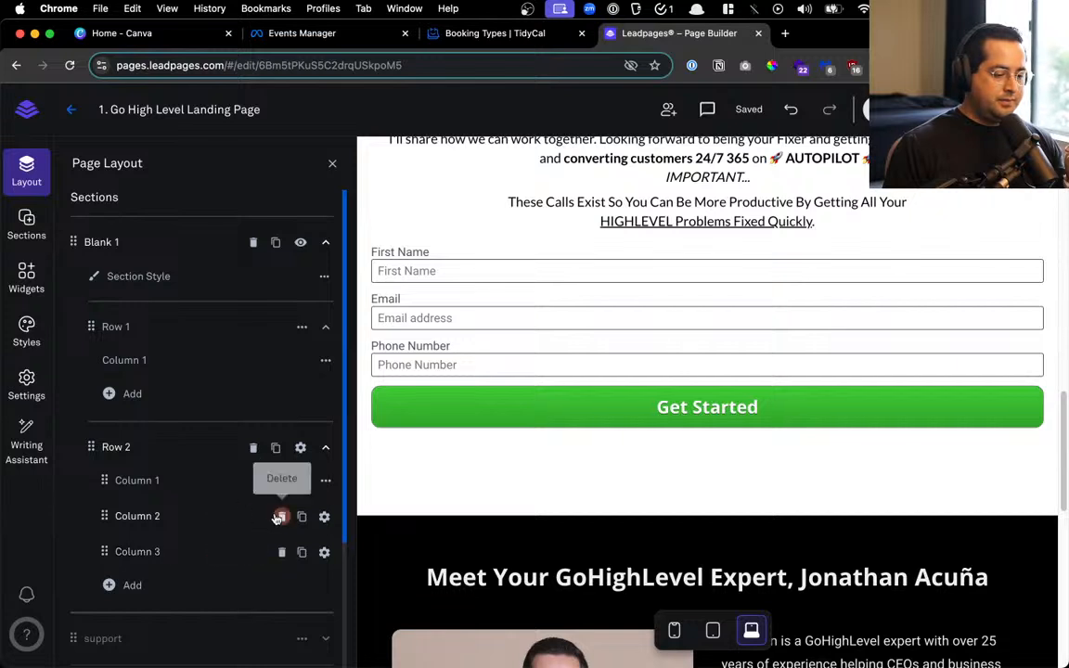
pyautogui.click(282, 516)
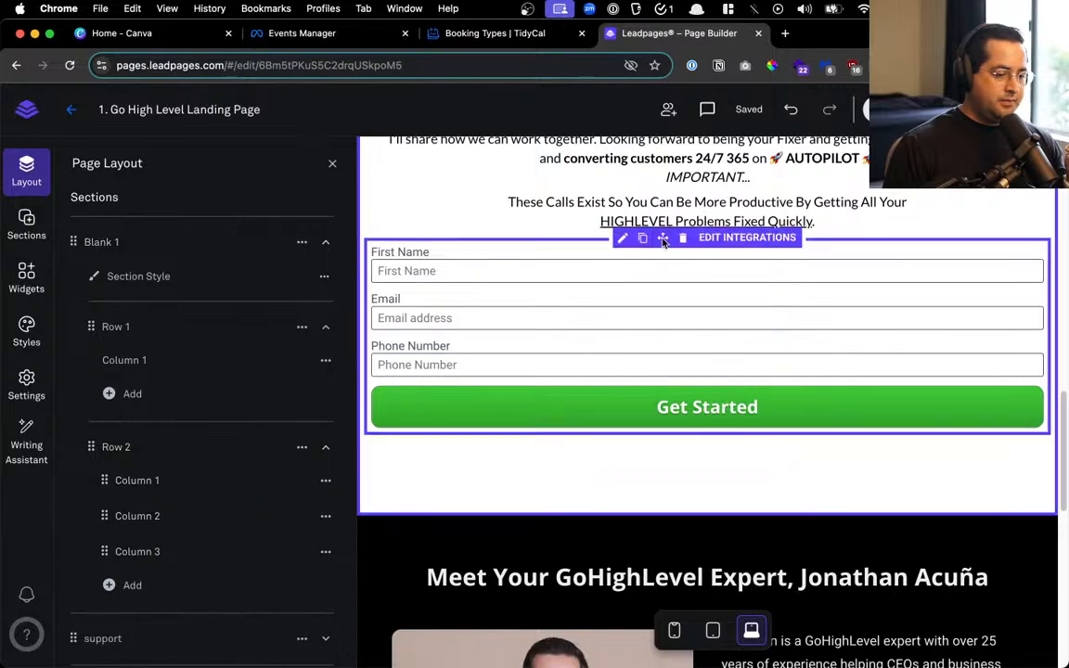
pyautogui.moveTo(664, 243); pyautogui.dragTo(640, 278)
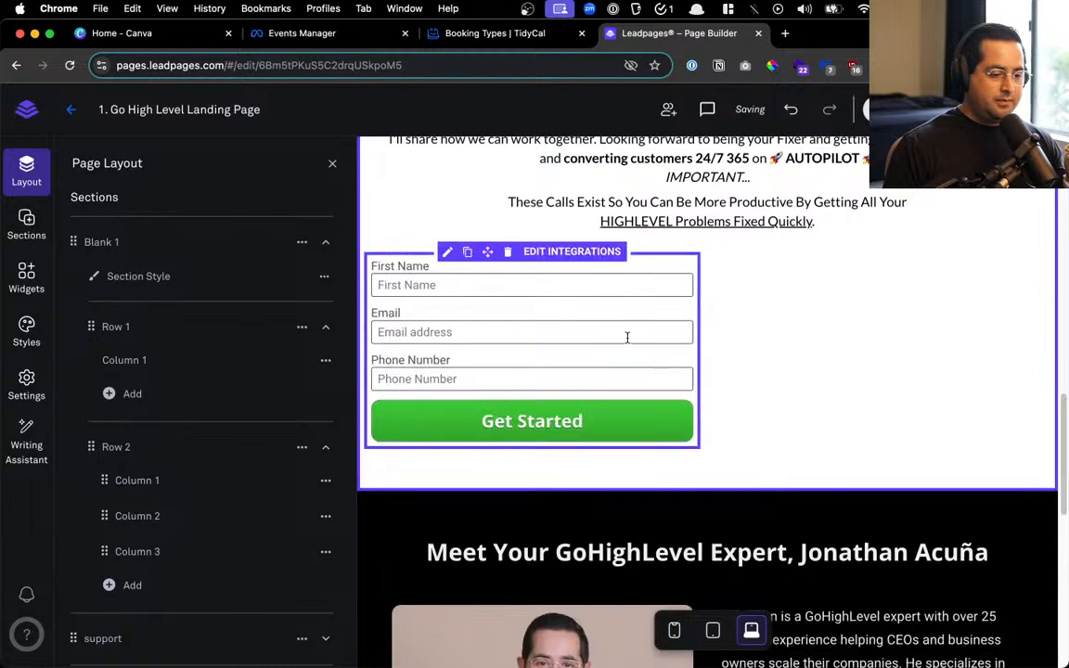
# Add a fourth column to Row 2 and drag the form toward the right columns
pyautogui.click(139, 585)
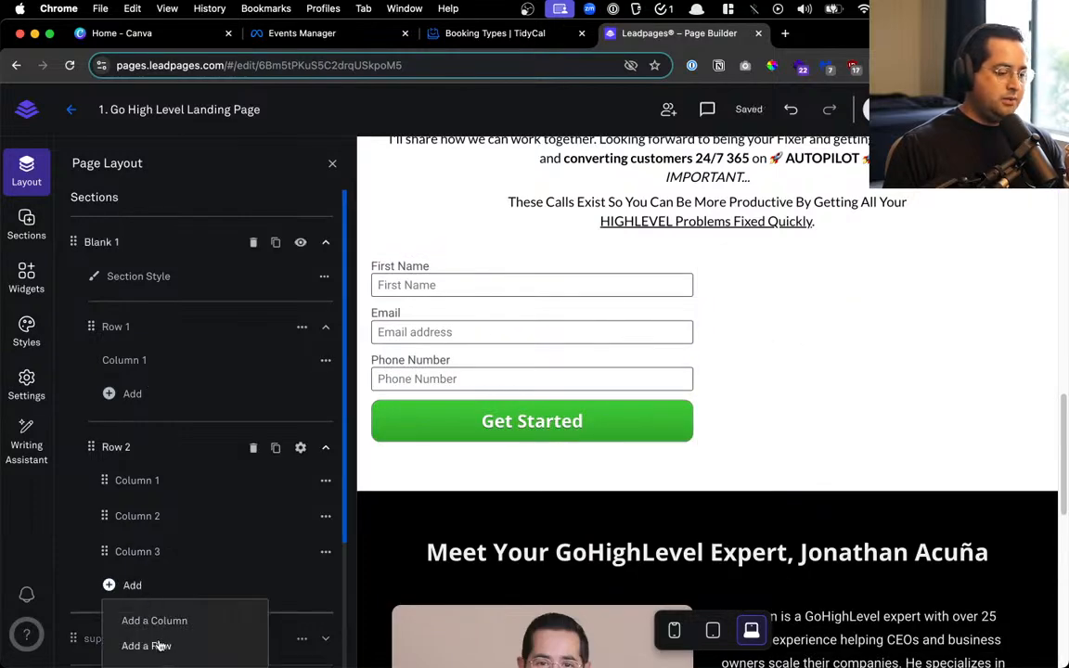
pyautogui.click(159, 625)
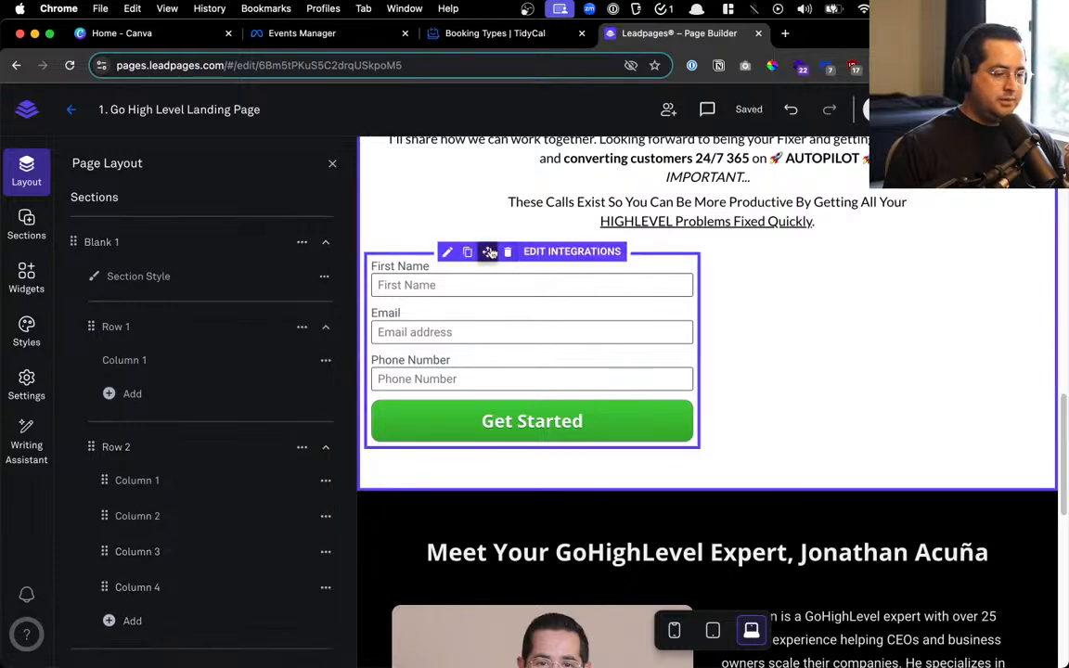
pyautogui.moveTo(489, 252); pyautogui.dragTo(732, 279)
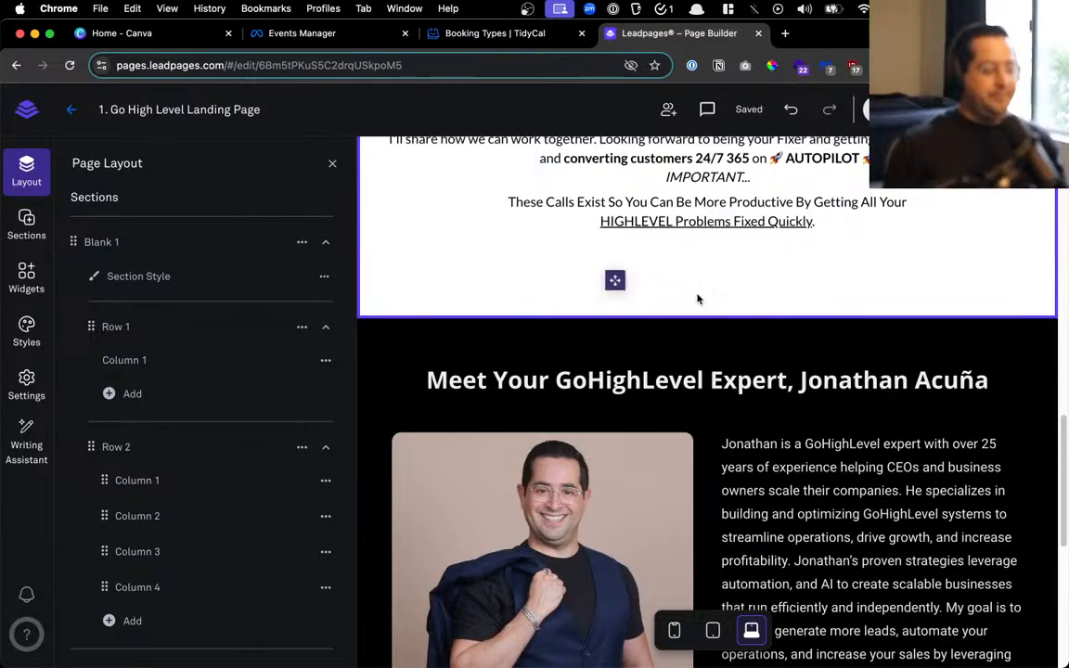
# Rename the orange top Blank 1 section to 'header'
pyautogui.click(332, 164)
pyautogui.scroll(15, 408, 278)
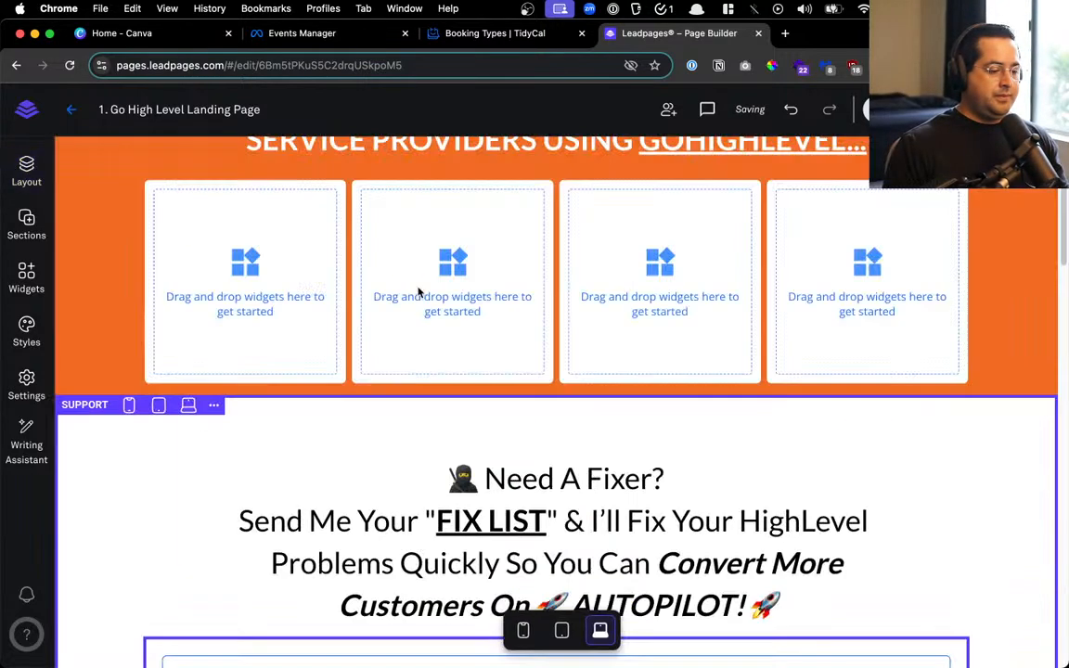
pyautogui.scroll(2, 412, 364)
pyautogui.scroll(-5, 529, 290)
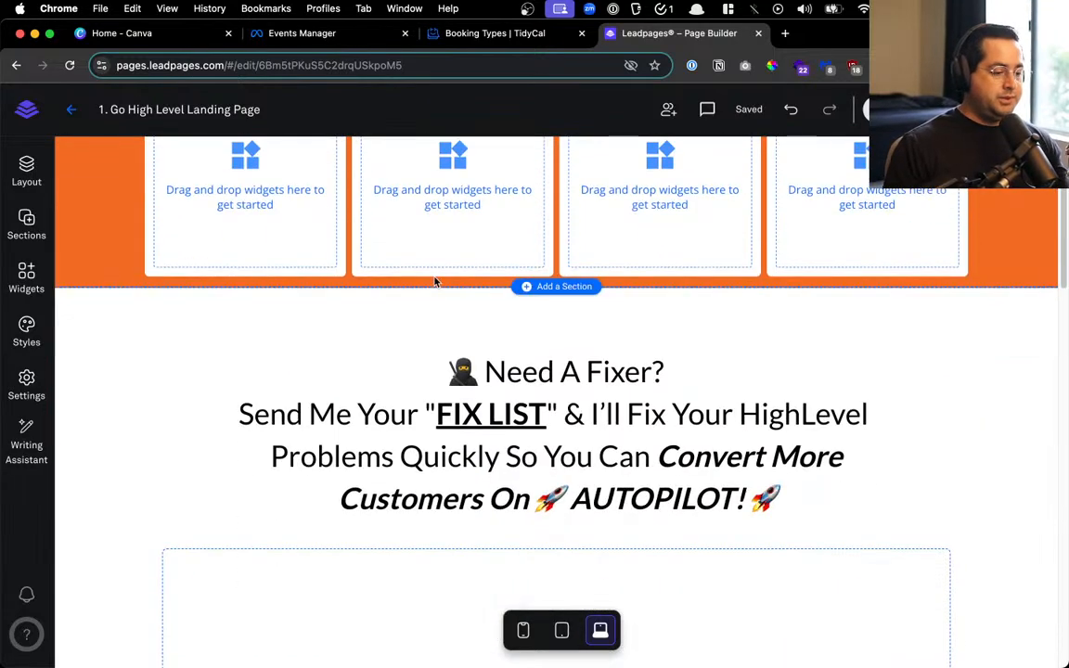
pyautogui.scroll(5, 372, 241)
pyautogui.click(209, 146)
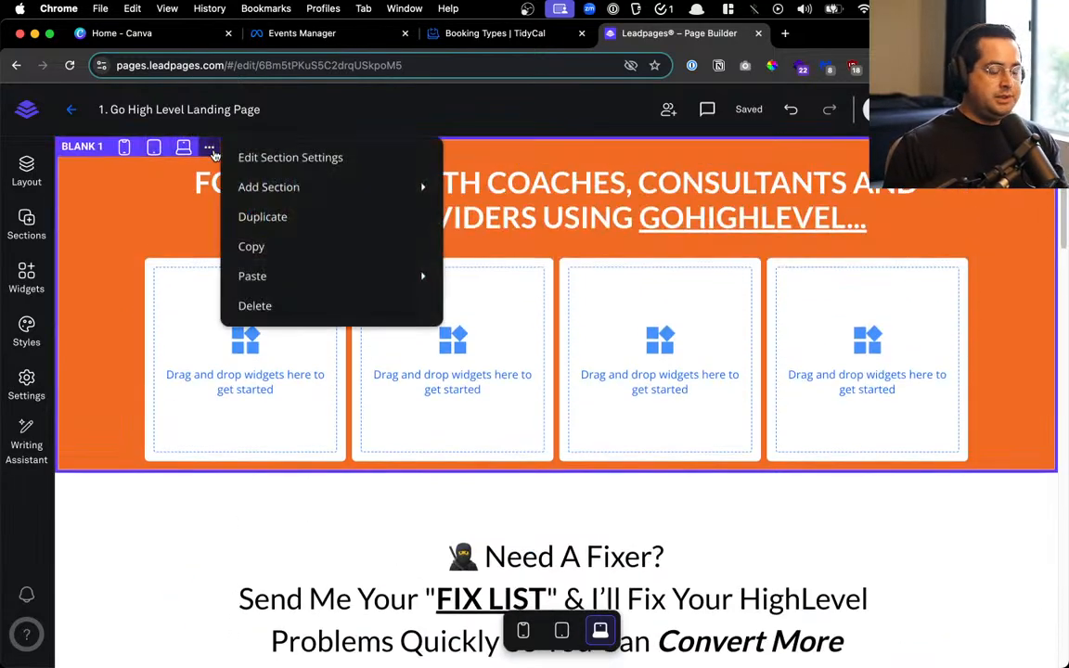
pyautogui.click(209, 146)
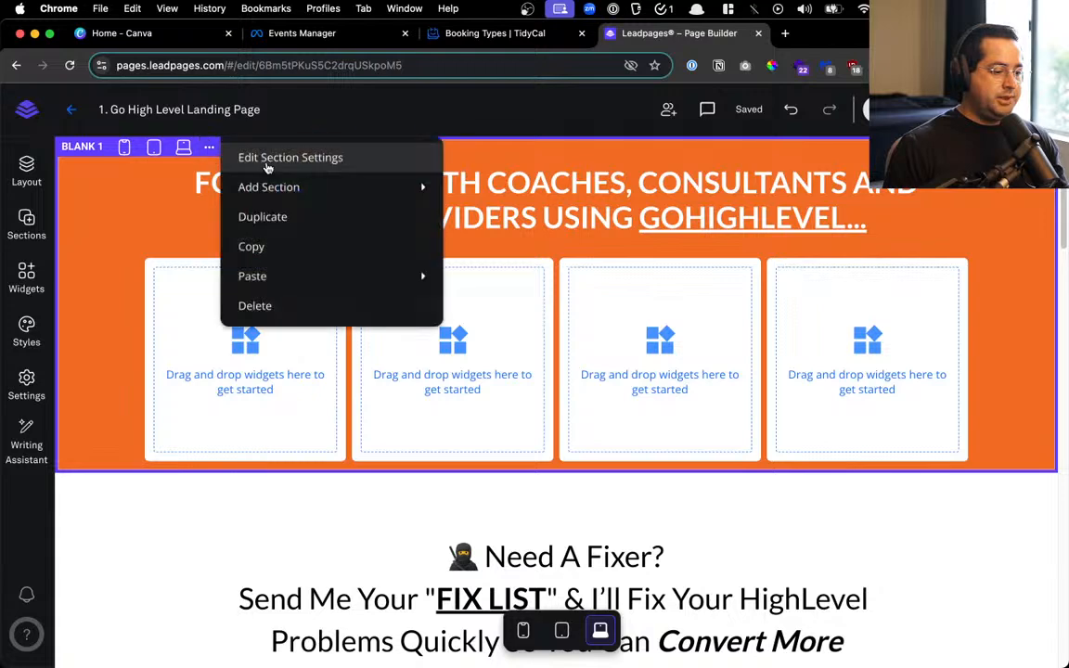
pyautogui.click(269, 160)
pyautogui.click(70, 150)
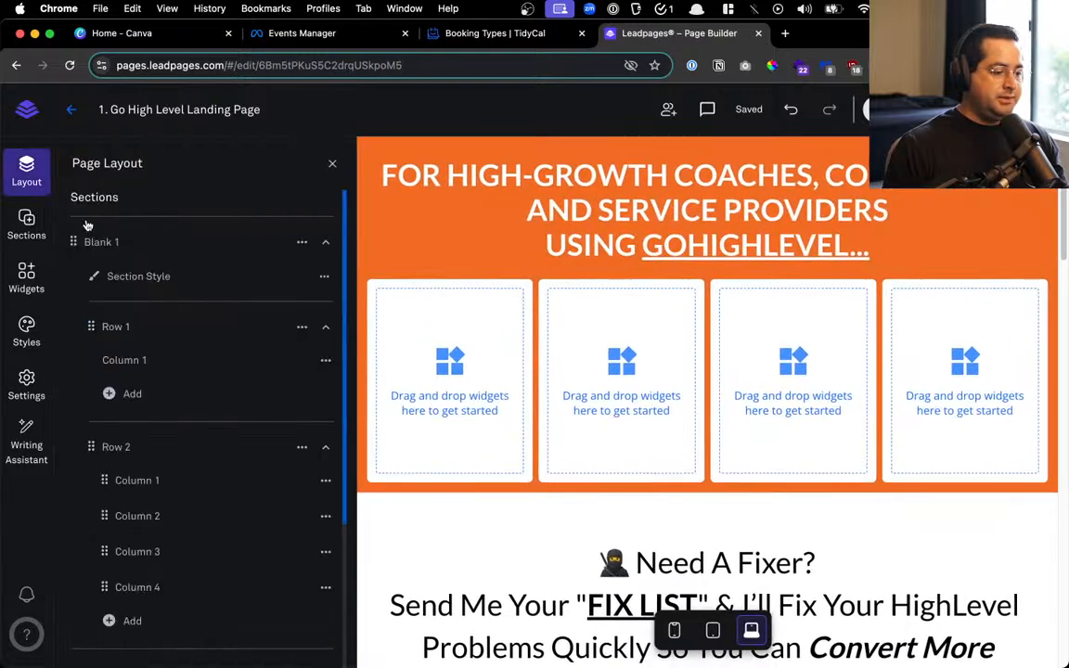
pyautogui.doubleClick(131, 240)
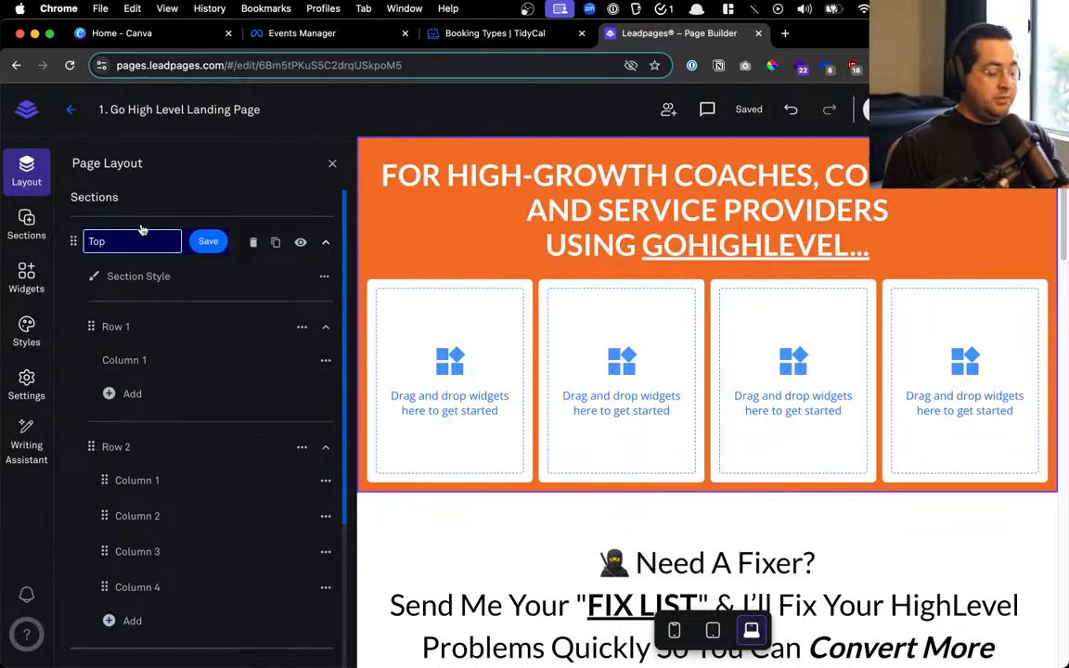
pyautogui.press('Return')
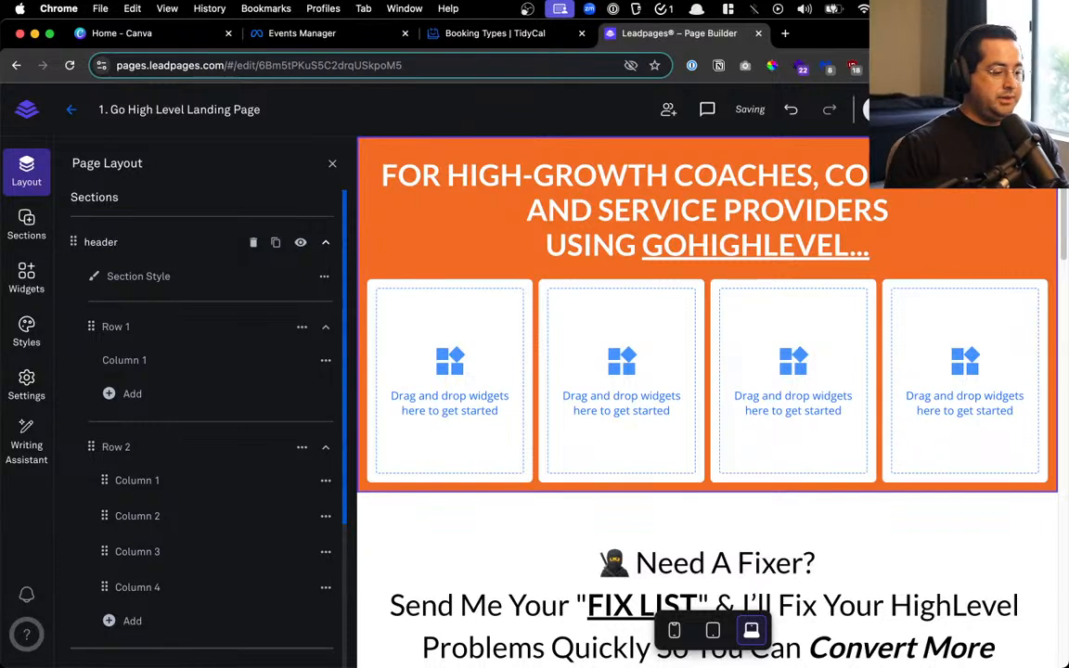
# Move Row 2 down into the support section
pyautogui.scroll(-4, 237, 419)
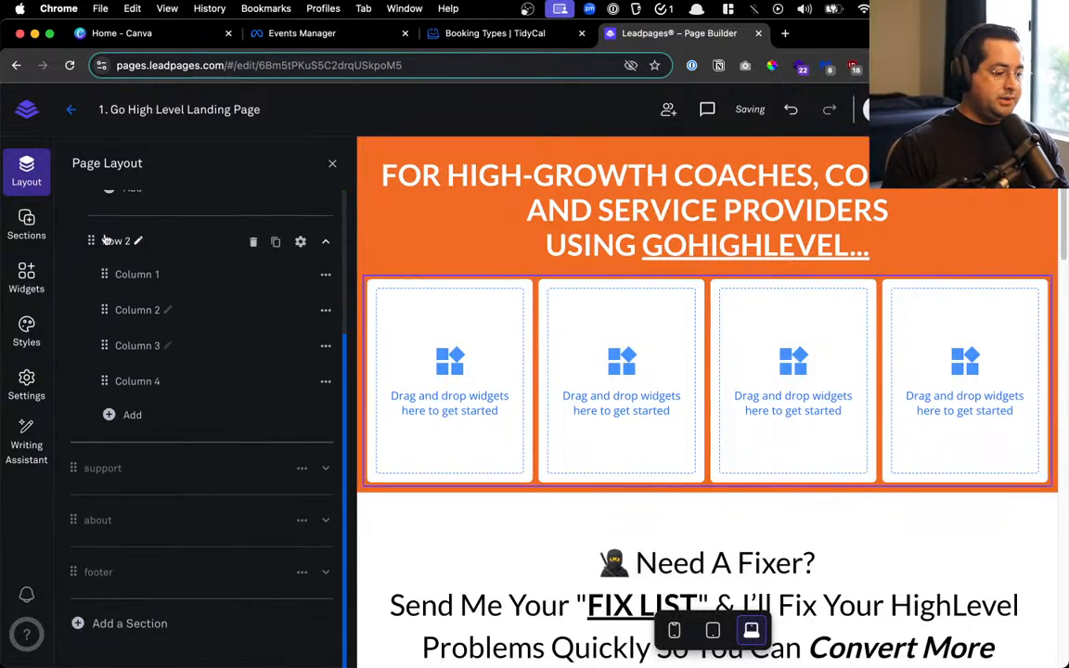
pyautogui.click(323, 471)
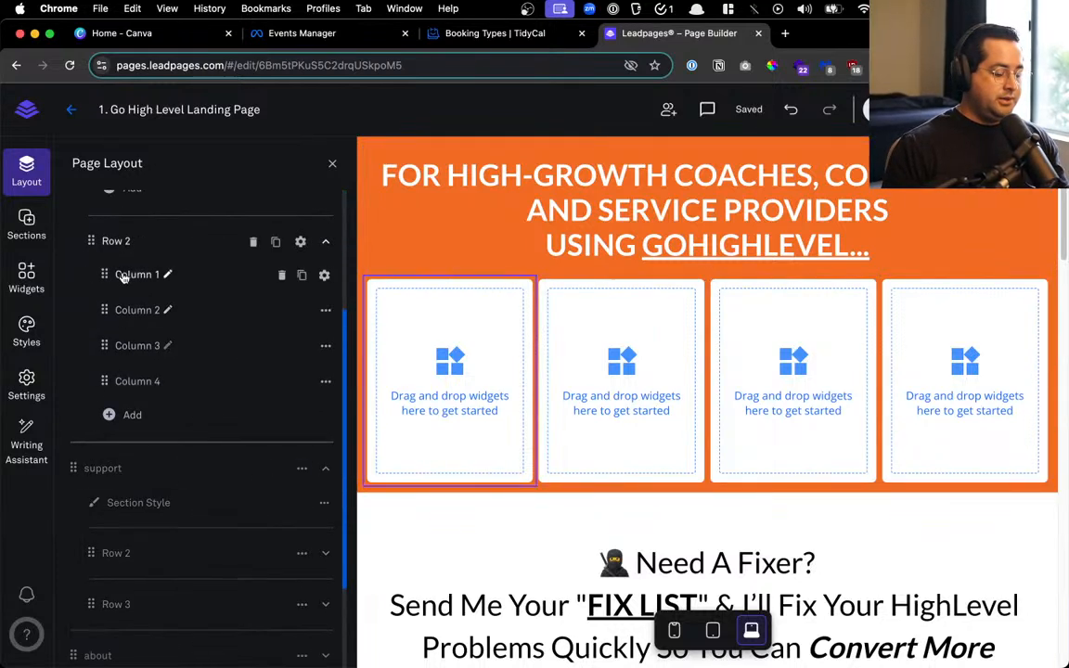
pyautogui.moveTo(91, 240); pyautogui.dragTo(116, 608)
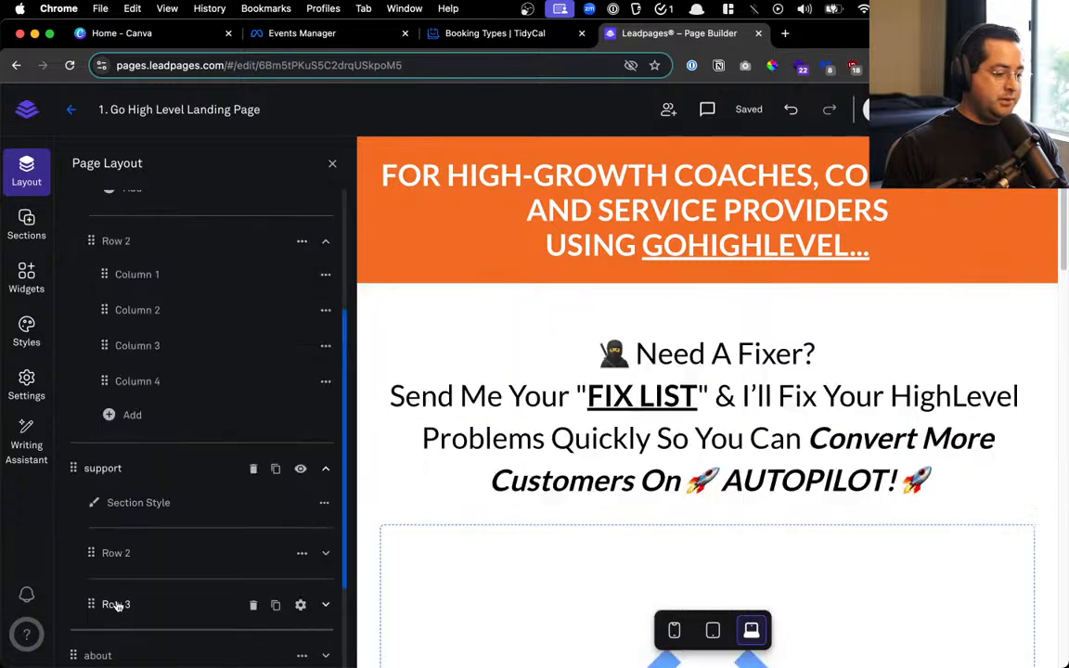
pyautogui.scroll(3, 116, 445)
pyautogui.scroll(2, 118, 412)
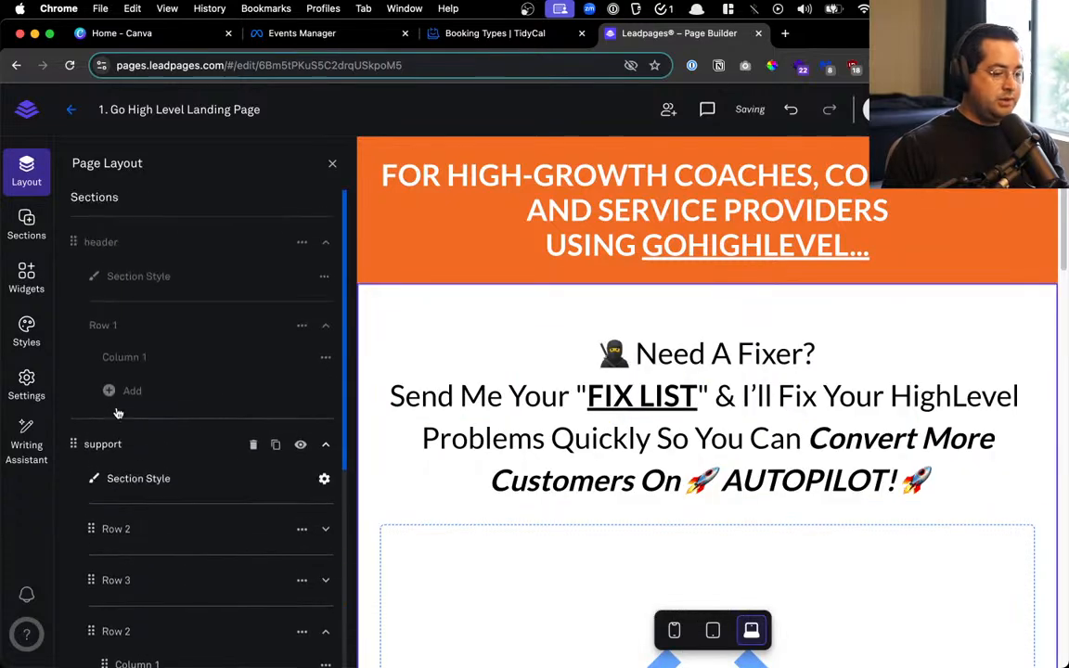
pyautogui.click(324, 326)
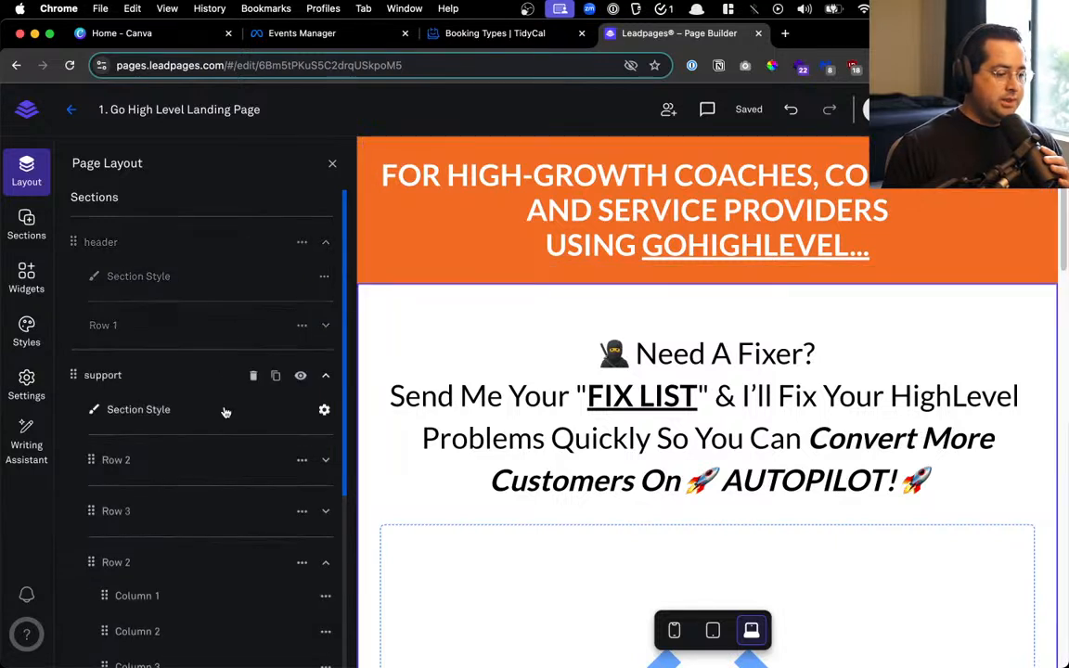
pyautogui.scroll(-5, 224, 408)
pyautogui.scroll(2, 129, 236)
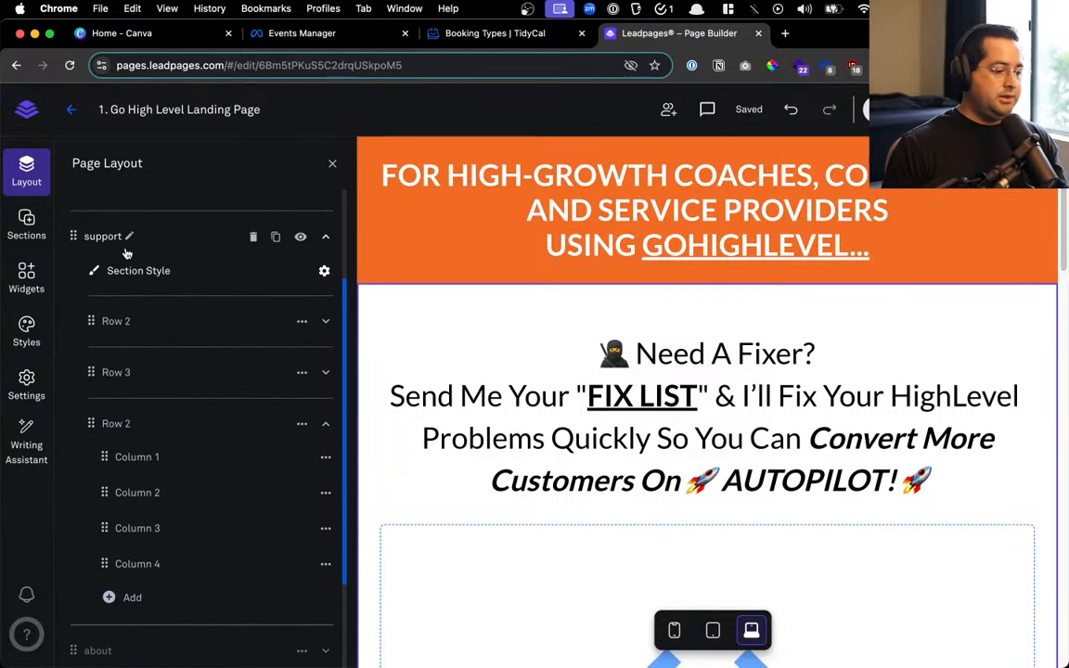
# Keep the section named 'support' and delete Row 2's Column 4
pyautogui.click(131, 236)
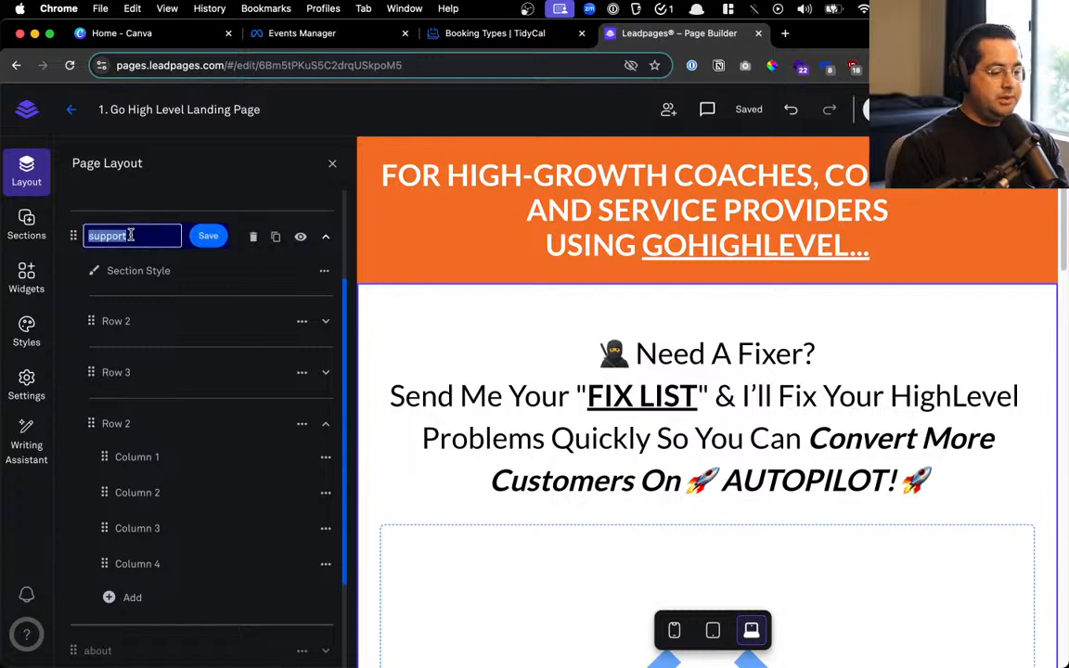
pyautogui.click(206, 235)
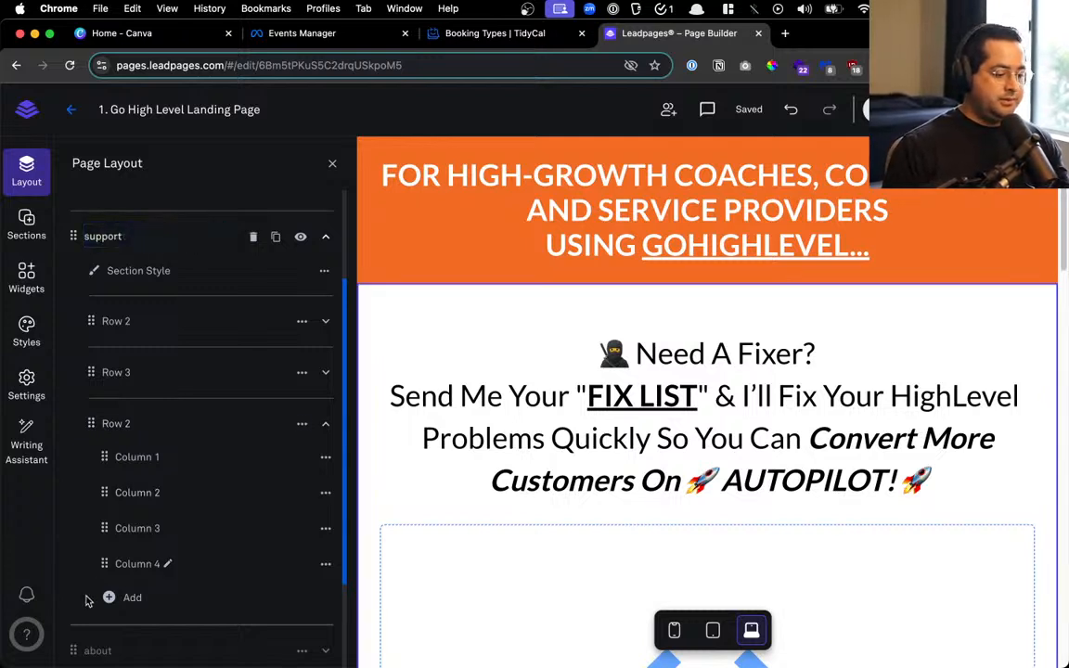
pyautogui.click(293, 567)
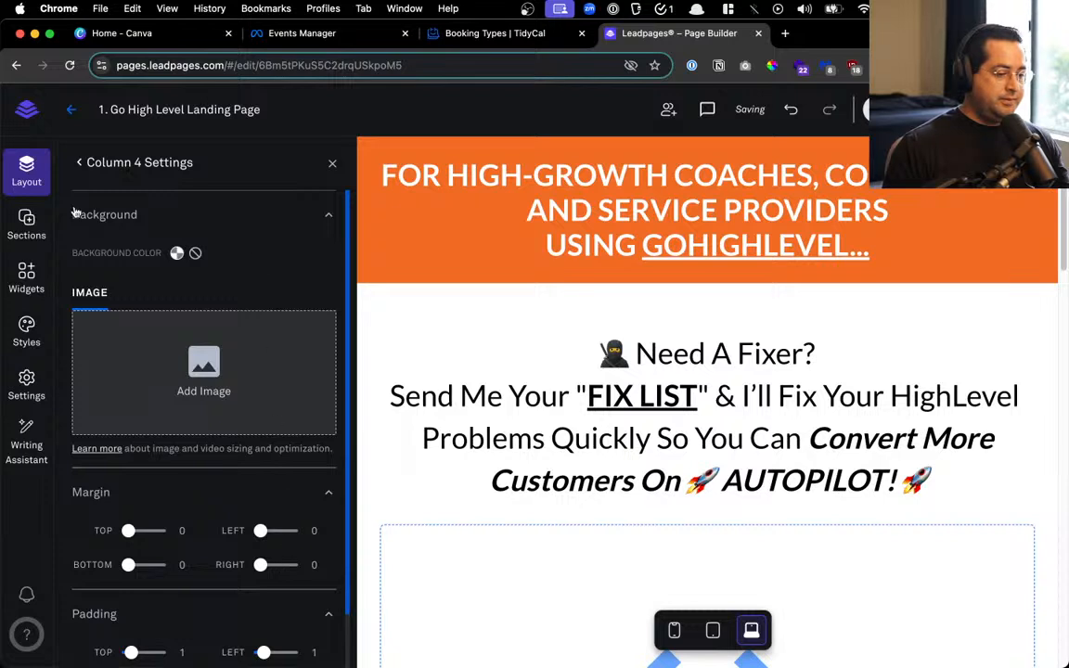
pyautogui.click(79, 162)
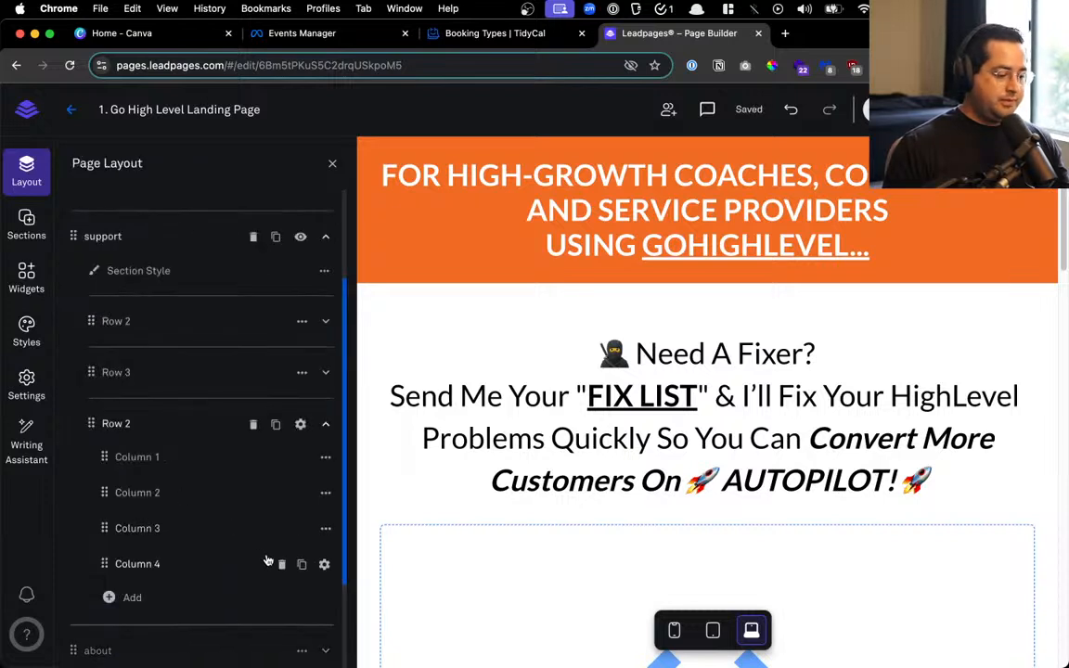
pyautogui.click(281, 563)
pyautogui.click(223, 565)
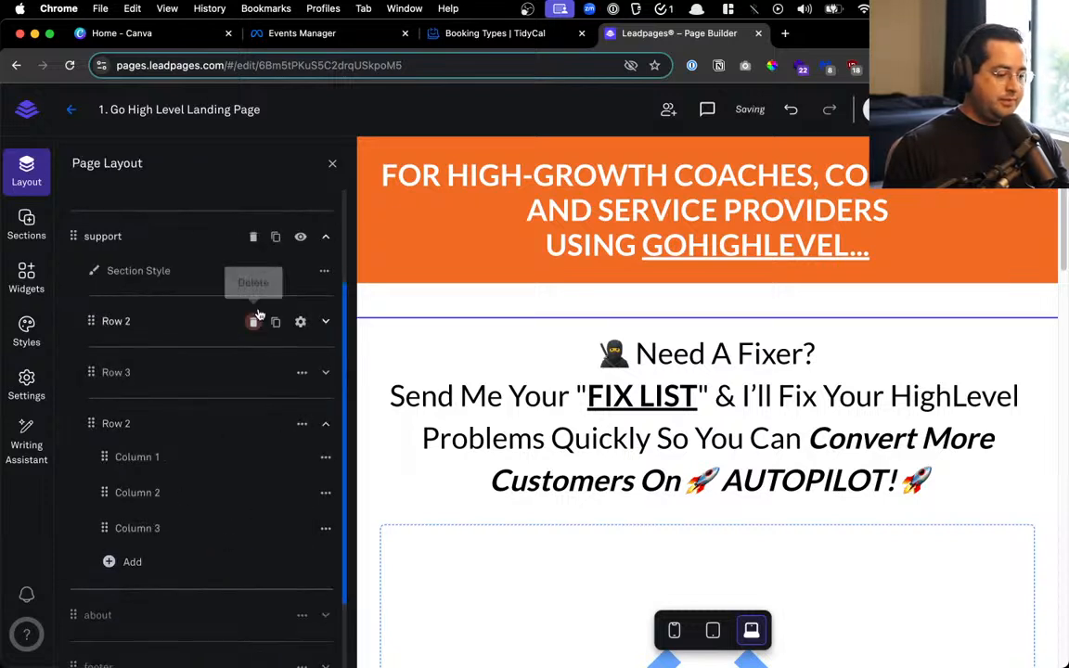
pyautogui.click(332, 165)
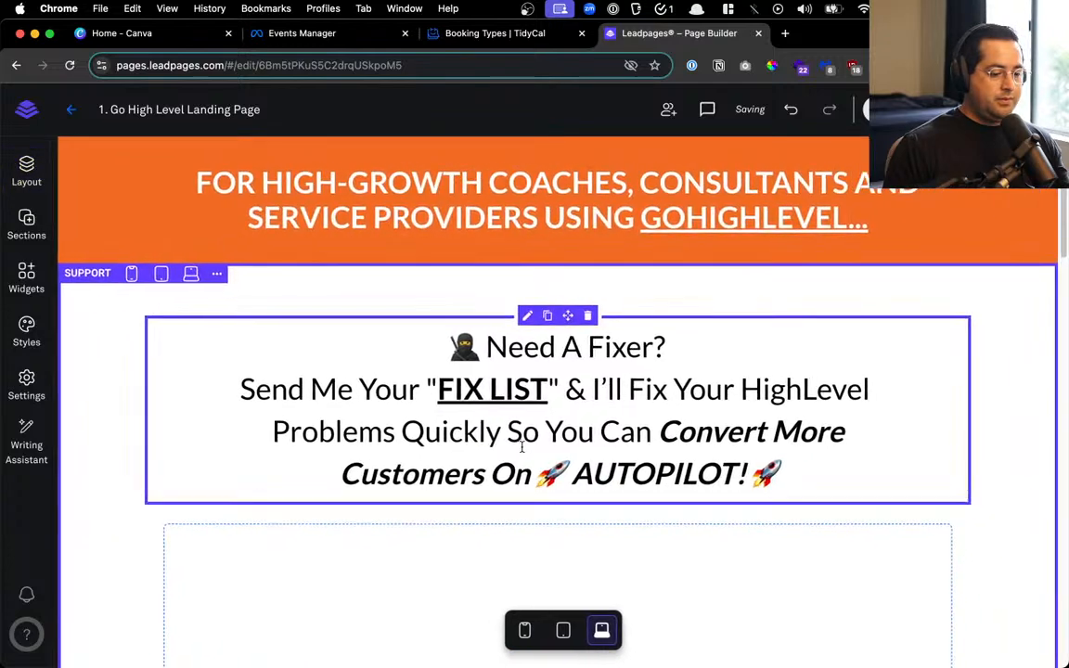
pyautogui.scroll(-10, 501, 445)
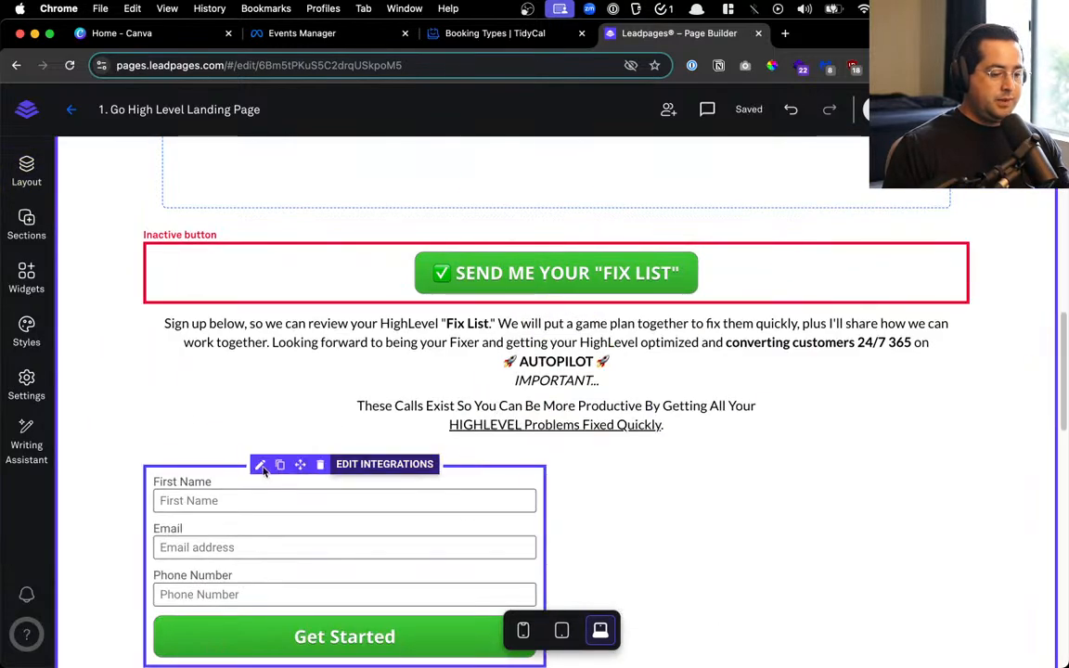
# Move the signup form beneath the sign-up text
pyautogui.click(320, 464)
pyautogui.scroll(-3, 520, 408)
pyautogui.moveTo(513, 426); pyautogui.dragTo(557, 260)
# Delete the empty Row 3 from the page layout
pyautogui.scroll(3, 558, 259)
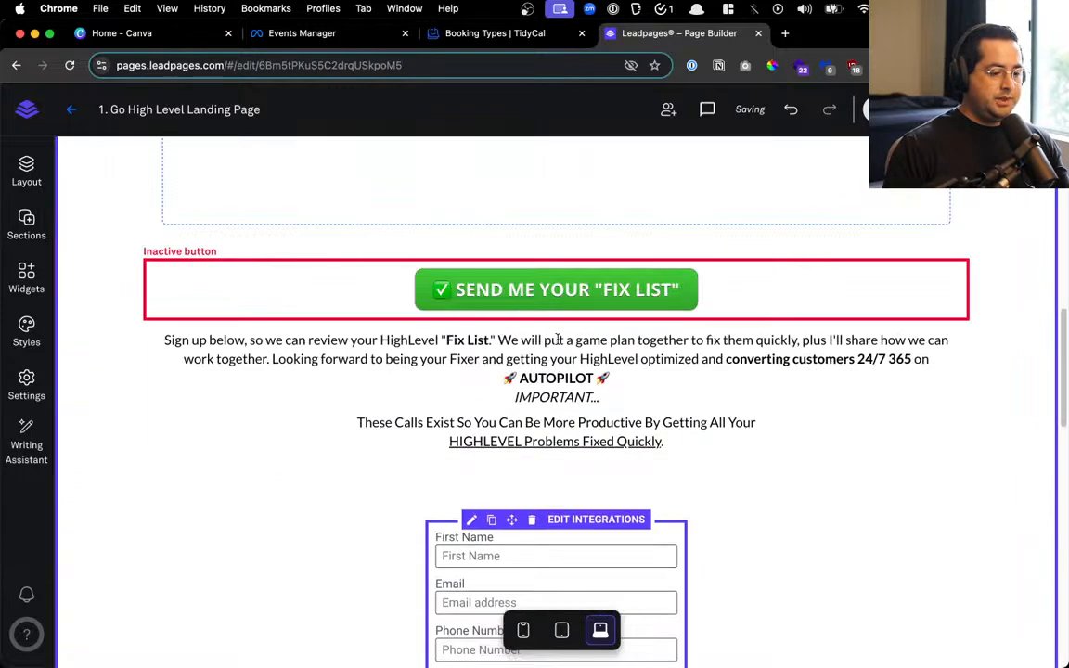
pyautogui.click(26, 171)
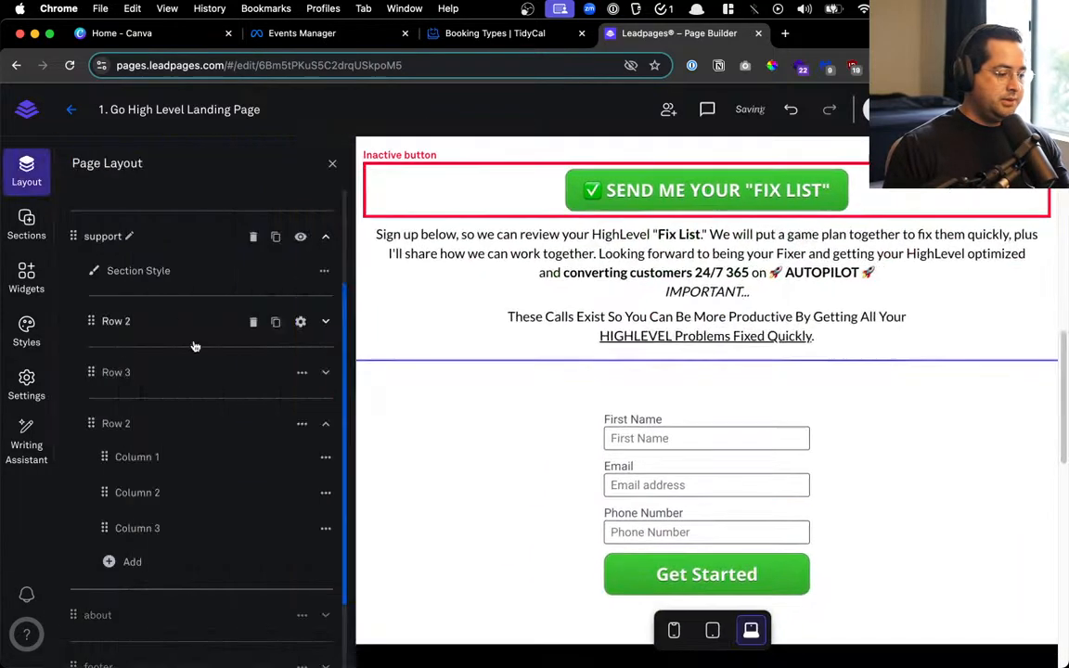
pyautogui.click(253, 372)
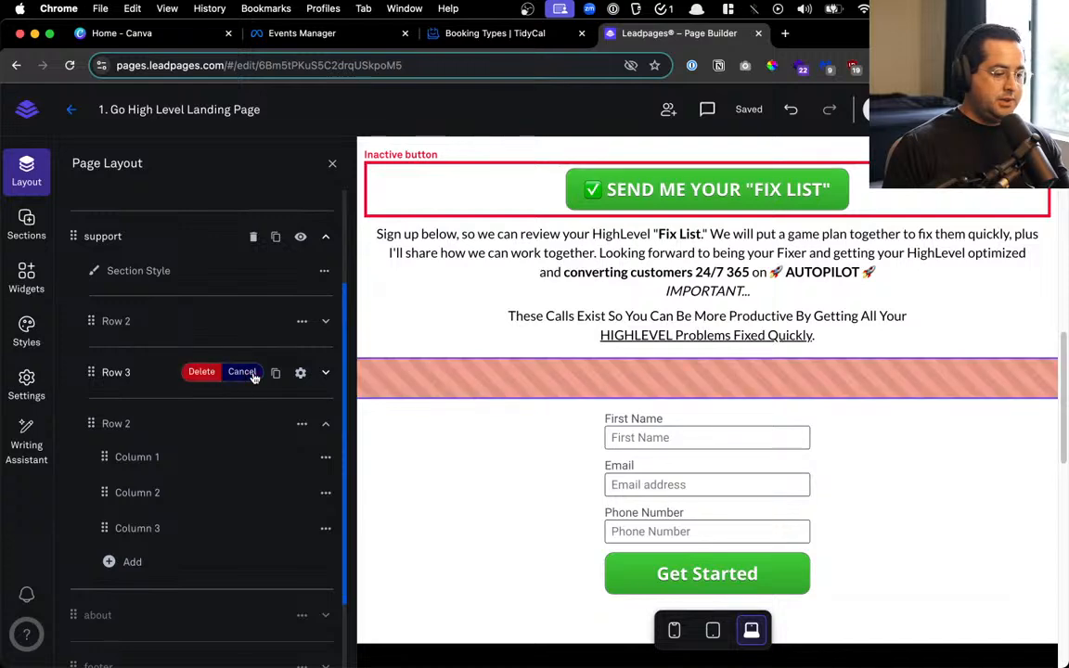
pyautogui.click(201, 371)
pyautogui.click(326, 160)
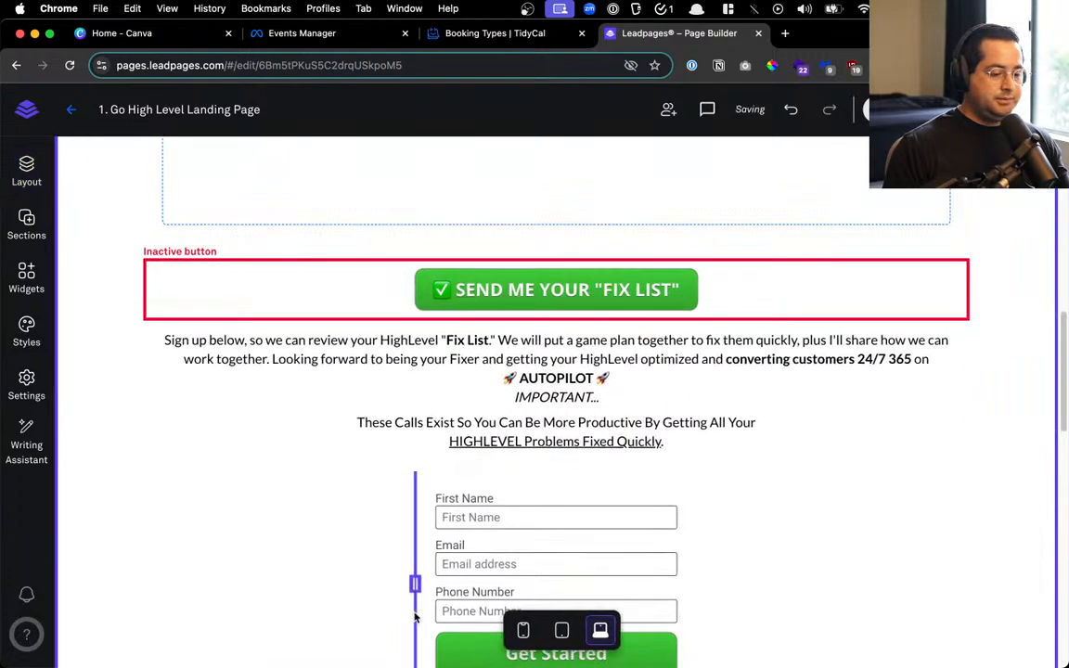
# Widen the signup form by dragging its left and right column edges outward
pyautogui.moveTo(416, 582); pyautogui.dragTo(343, 582)
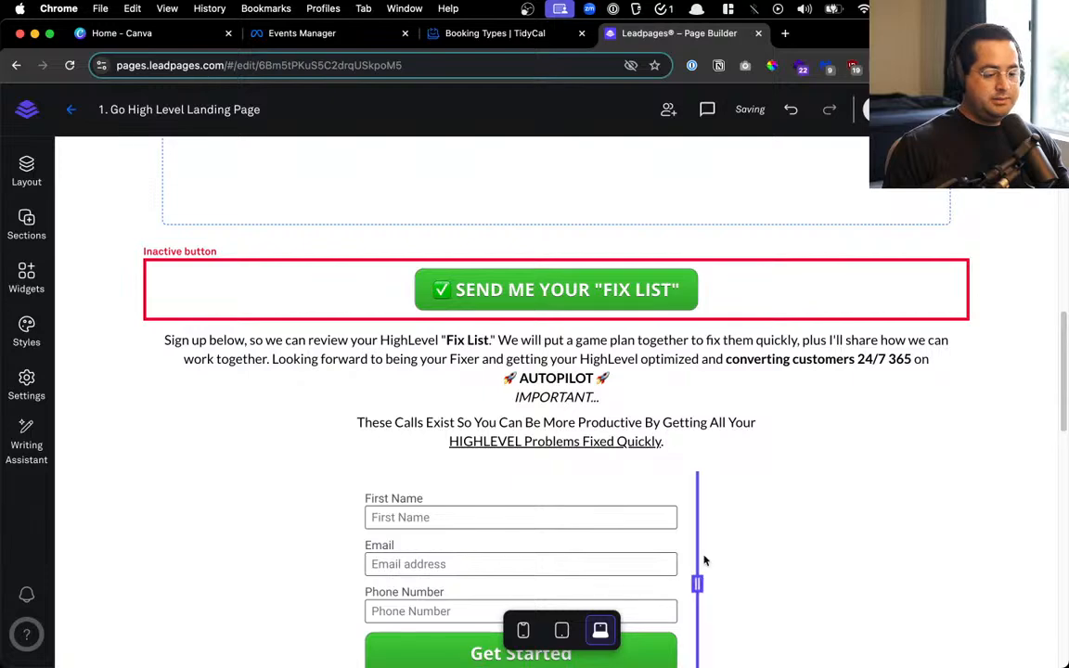
pyautogui.moveTo(761, 579); pyautogui.dragTo(769, 578)
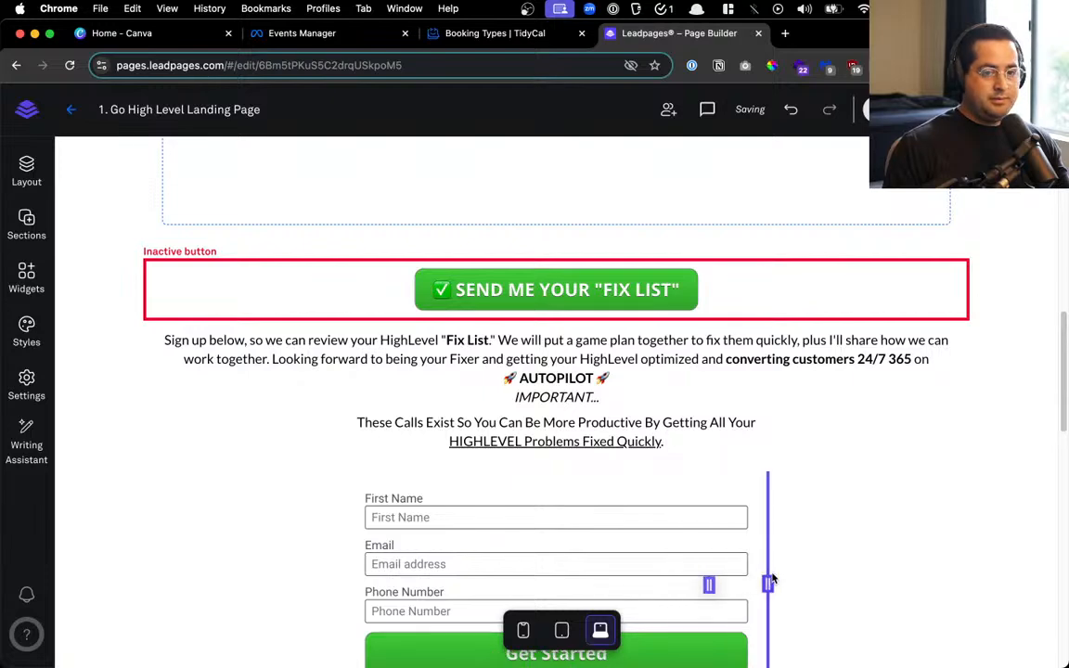
pyautogui.scroll(-3, 733, 547)
pyautogui.scroll(3, 477, 411)
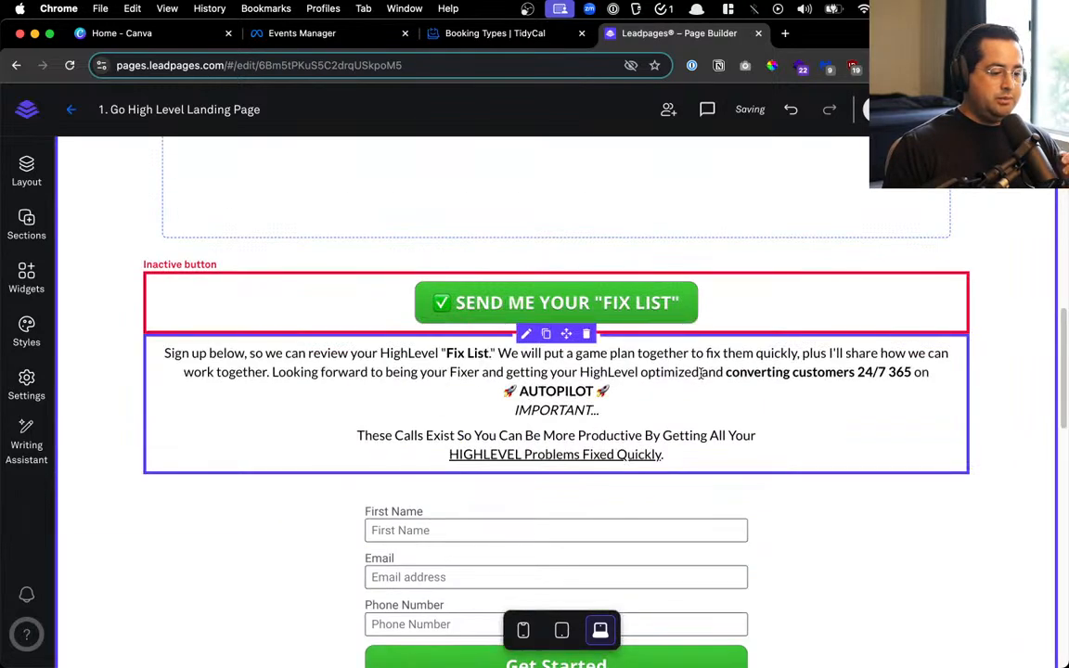
pyautogui.scroll(1, 701, 371)
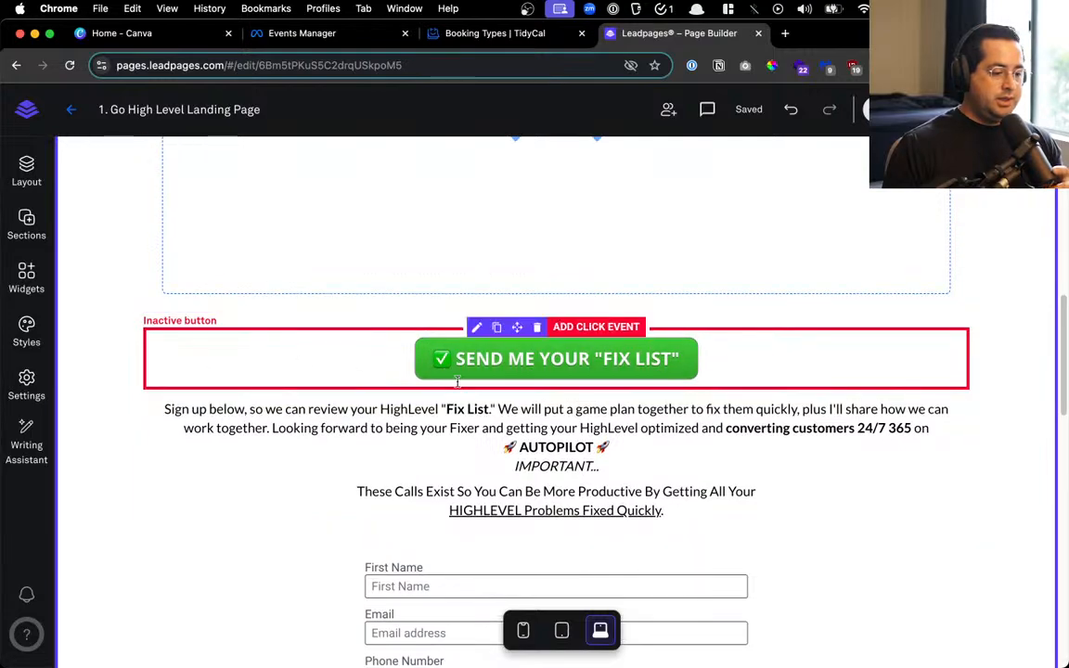
pyautogui.scroll(5, 759, 408)
pyautogui.scroll(-8, 604, 408)
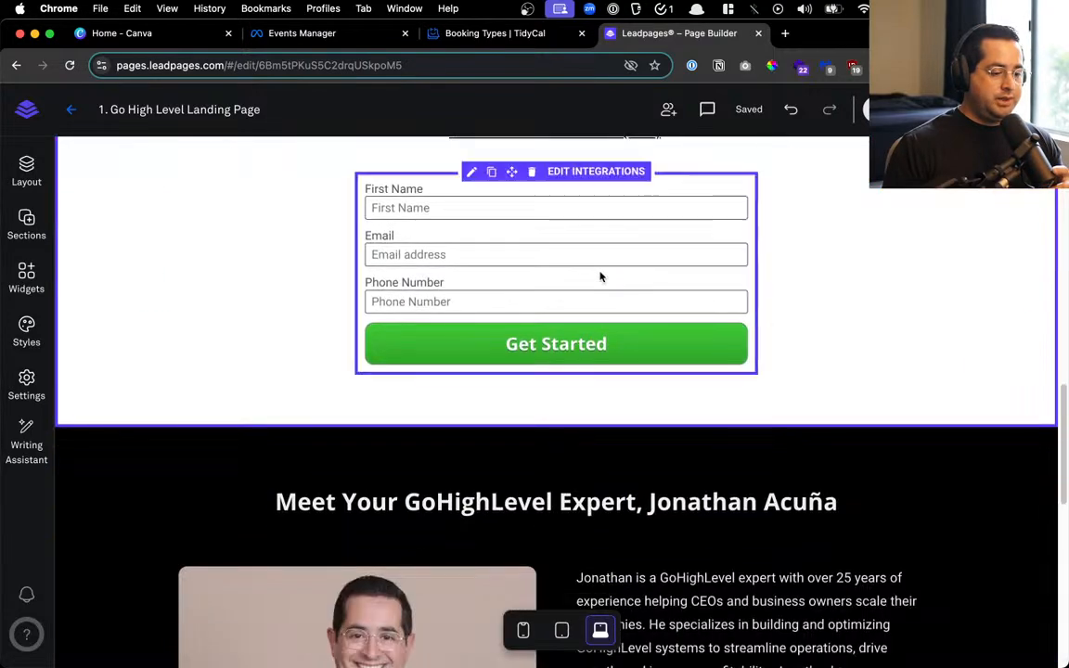
pyautogui.scroll(-6, 598, 276)
pyautogui.scroll(8, 597, 284)
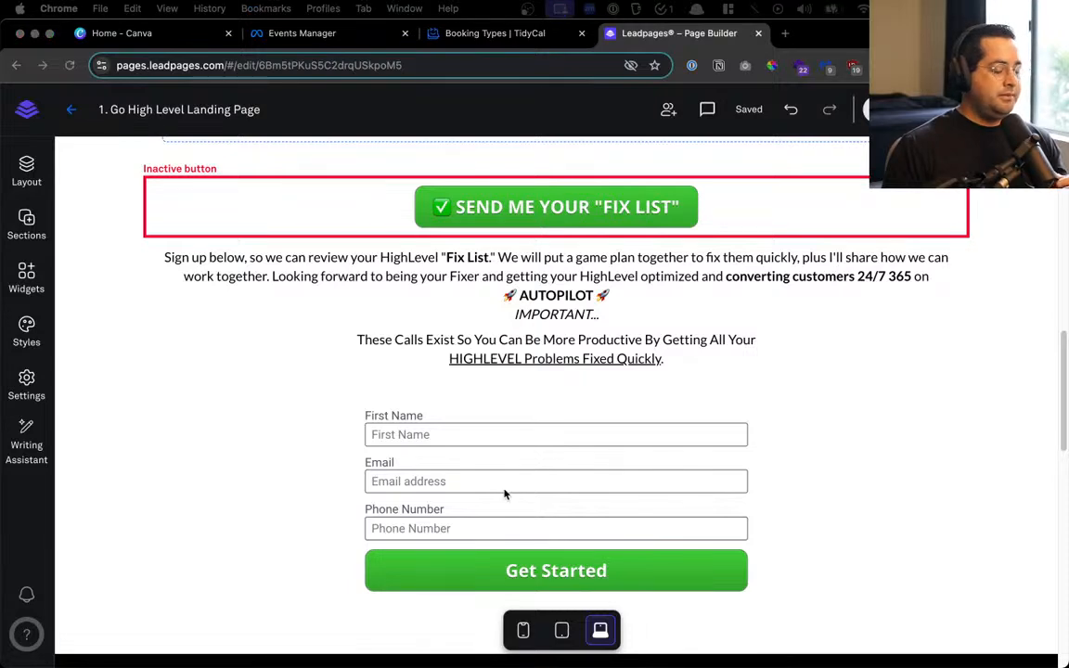
# Add a single-column Blank section below the form
pyautogui.click(27, 171)
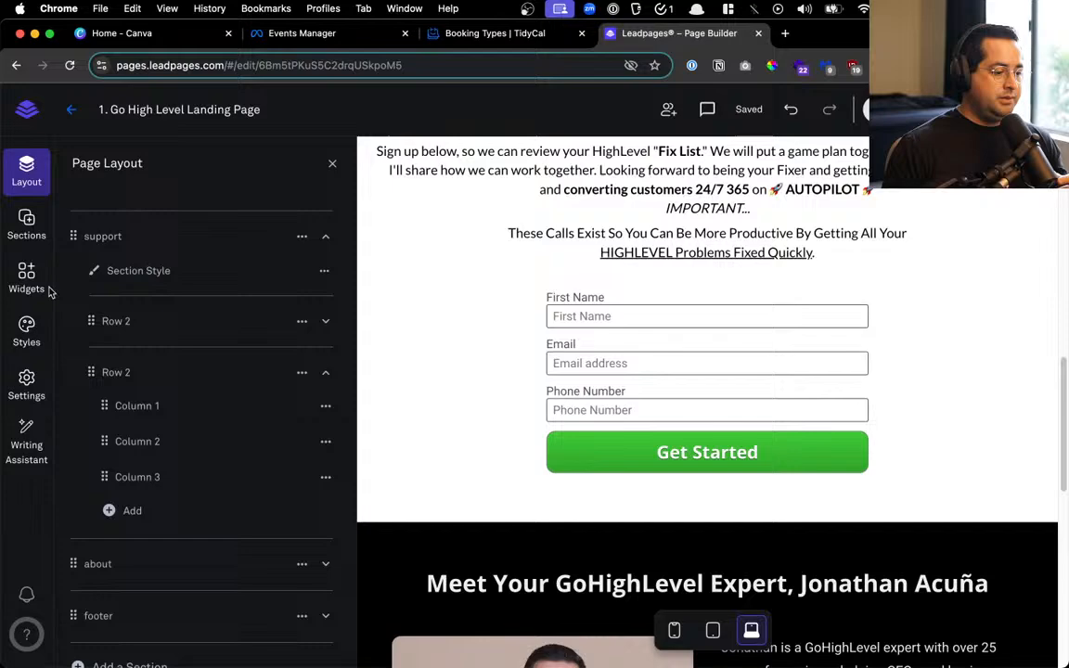
pyautogui.click(27, 222)
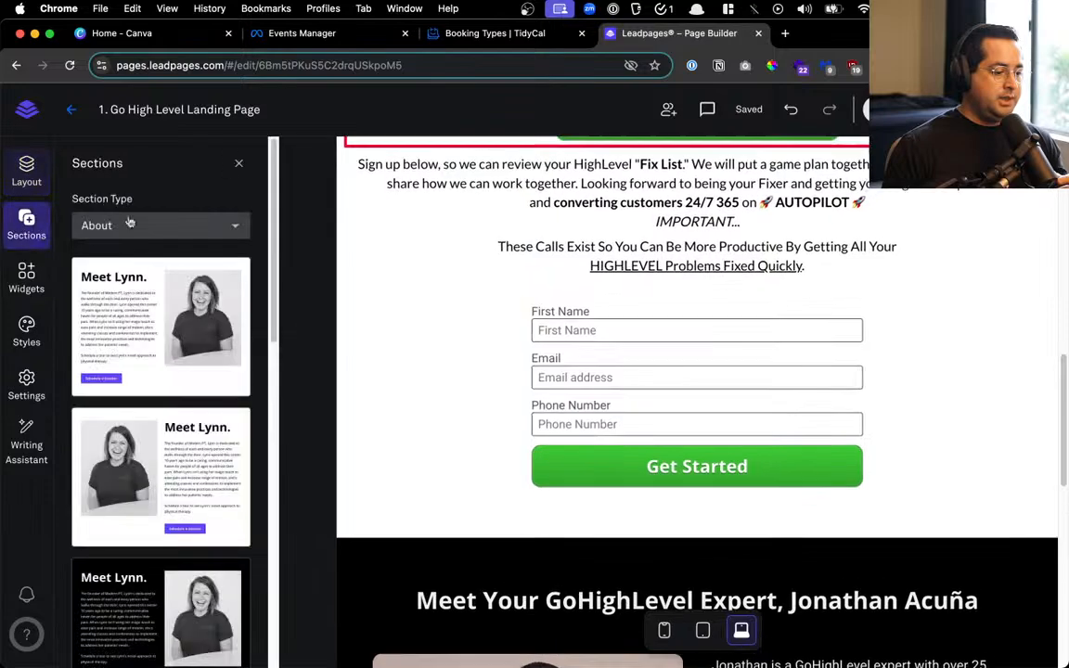
pyautogui.click(228, 228)
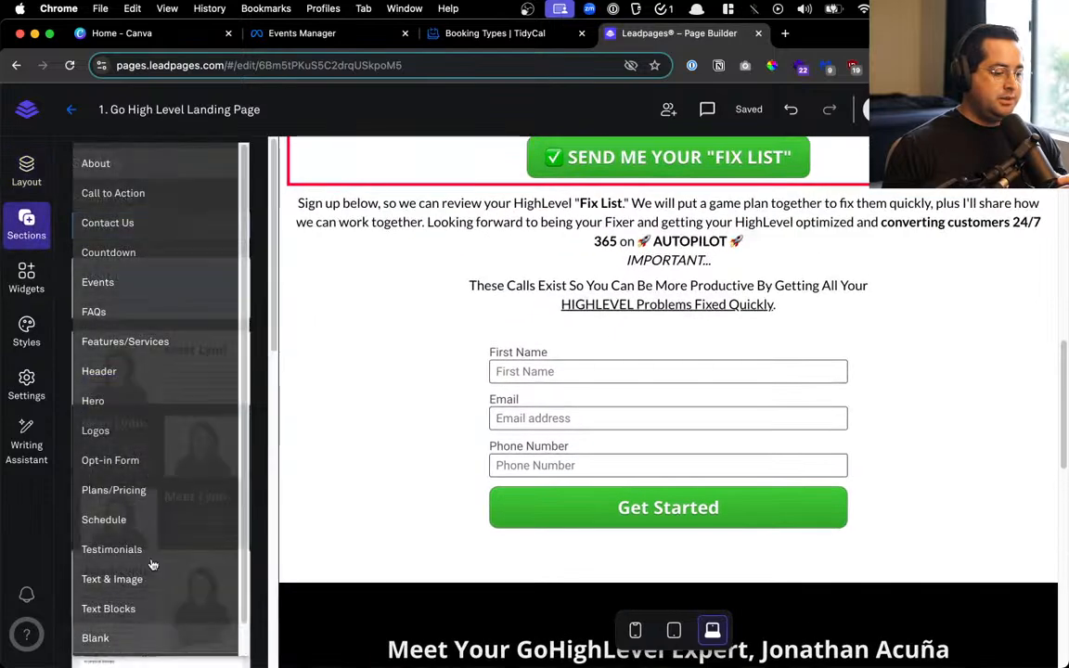
pyautogui.click(95, 637)
pyautogui.moveTo(161, 288); pyautogui.dragTo(800, 616)
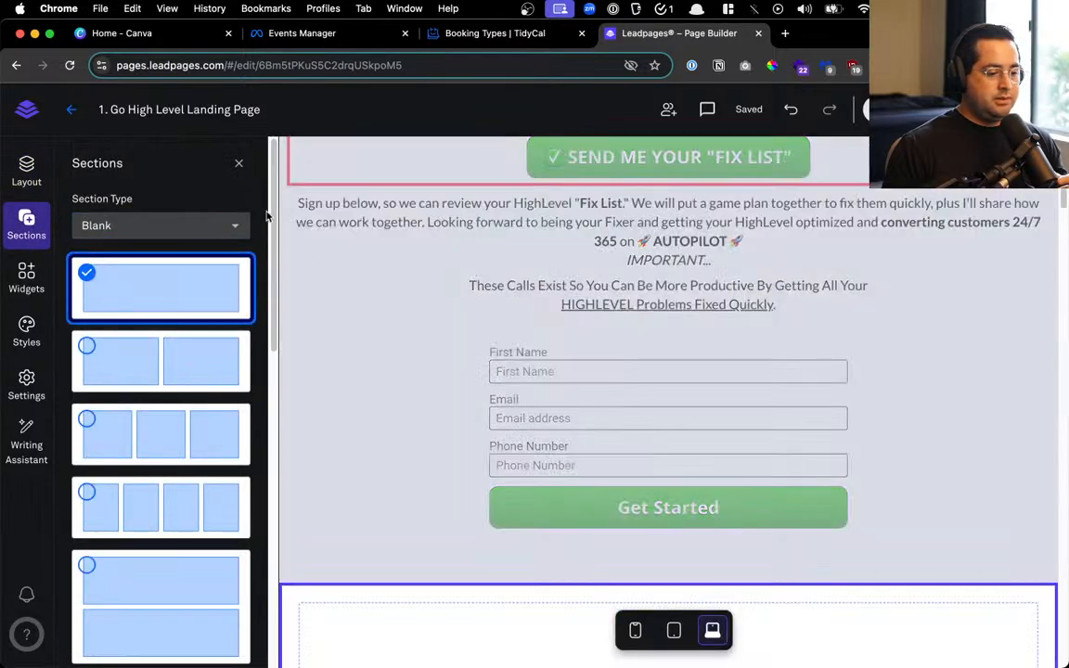
pyautogui.click(240, 166)
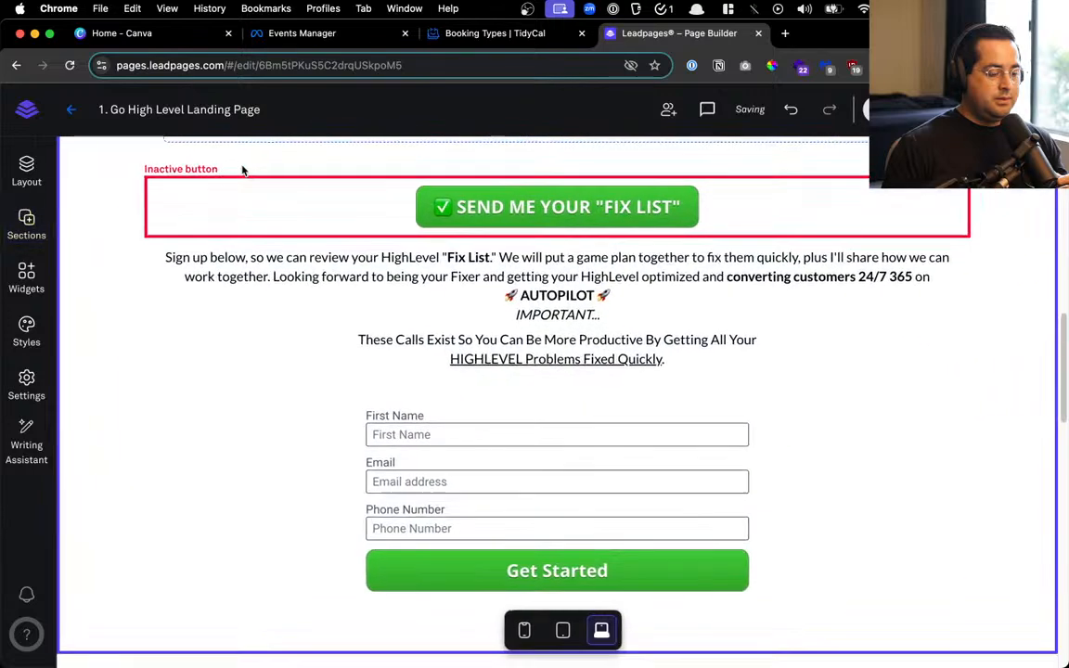
# Rename the new Blank 1 section to 'start'
pyautogui.click(27, 167)
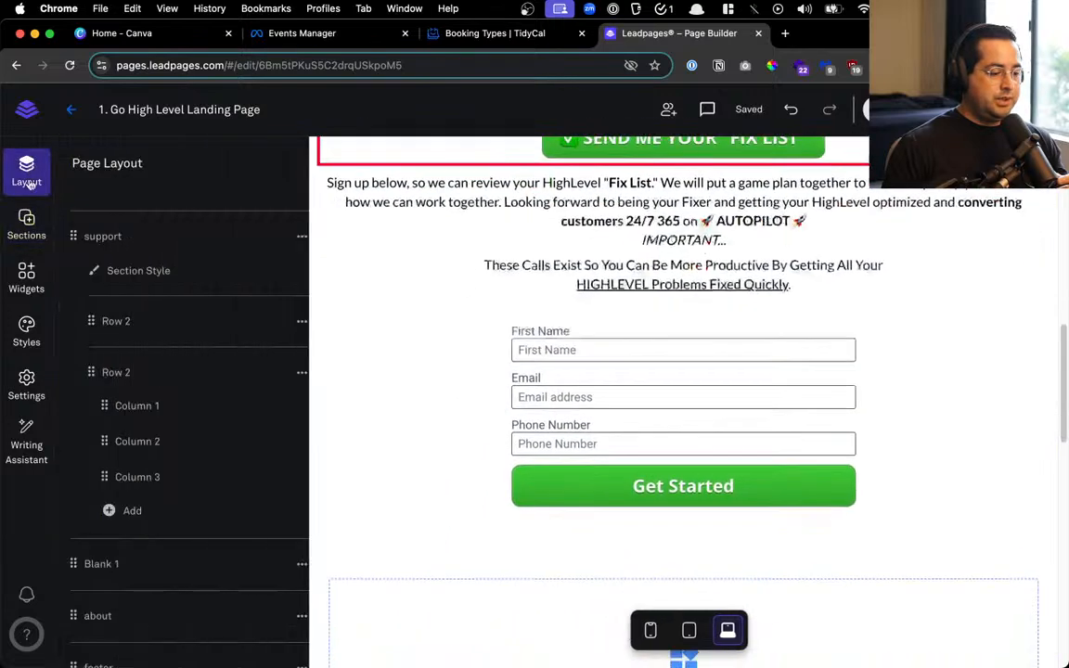
pyautogui.scroll(-1, 260, 543)
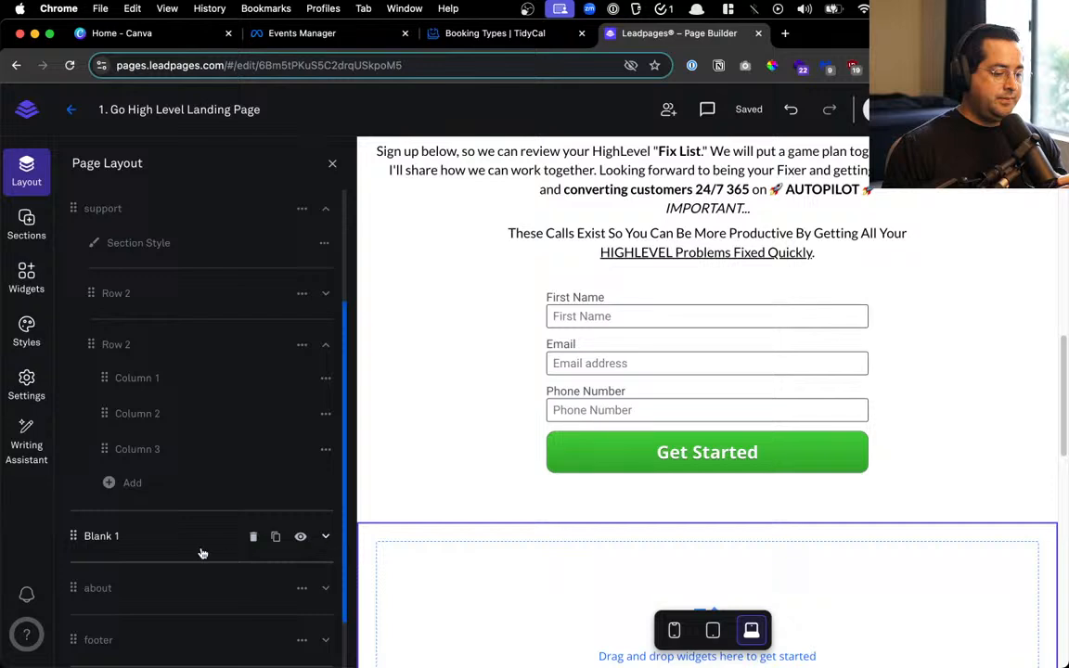
pyautogui.click(127, 535)
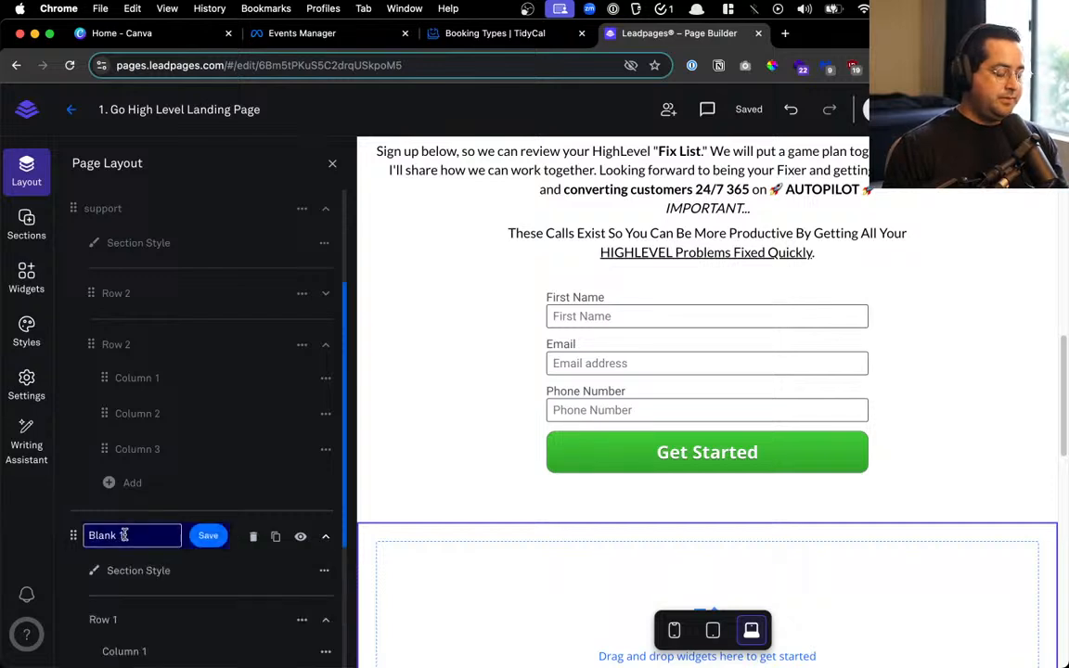
pyautogui.tripleClick(123, 535)
pyautogui.write('start')
pyautogui.press('Return')
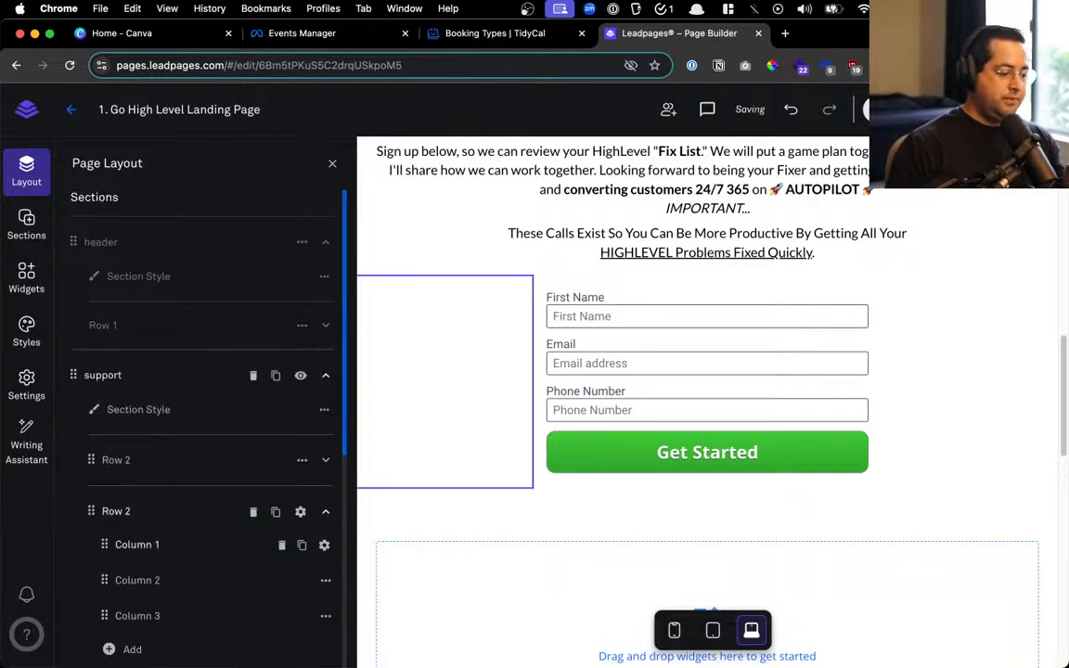
# Move the signup form's row into the start section
pyautogui.scroll(-3, 127, 529)
pyautogui.scroll(2, 181, 482)
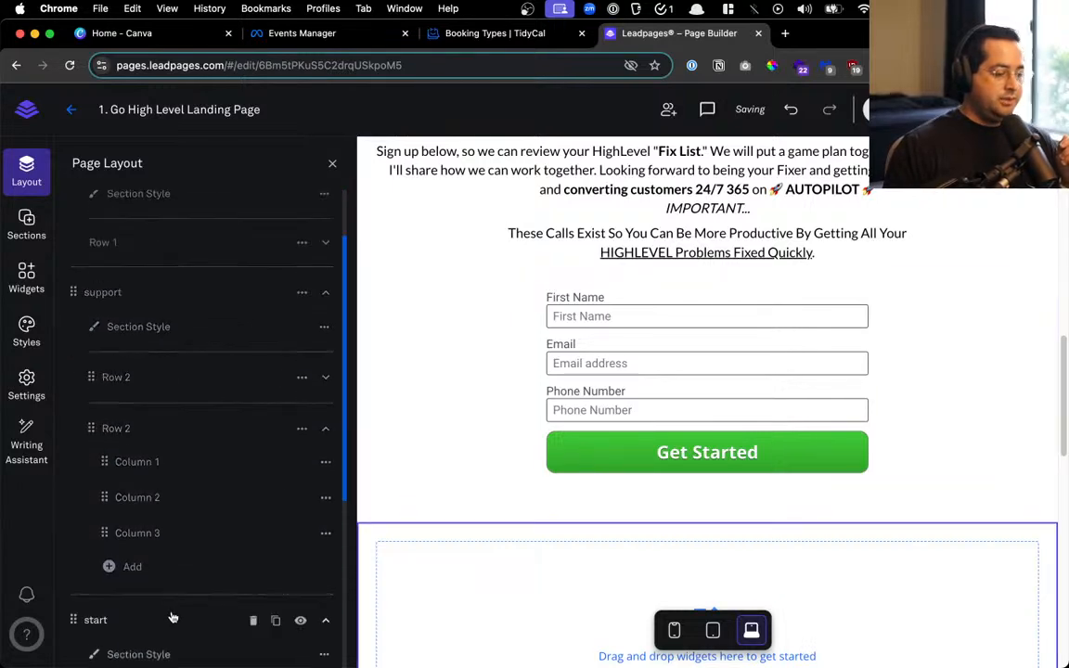
pyautogui.click(325, 428)
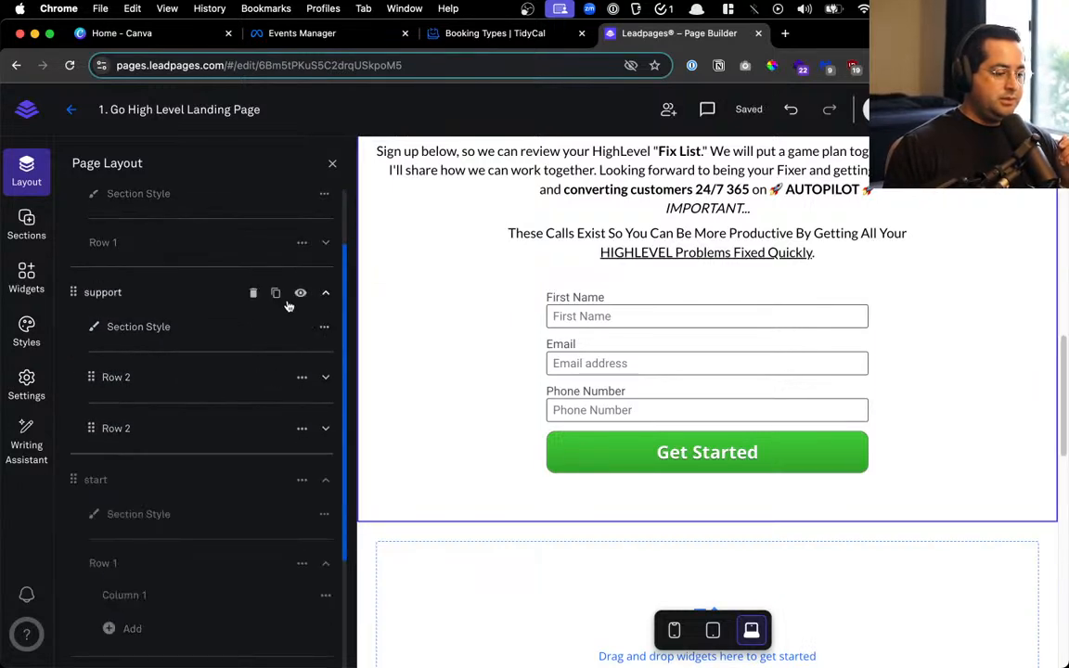
pyautogui.scroll(-1, 486, 510)
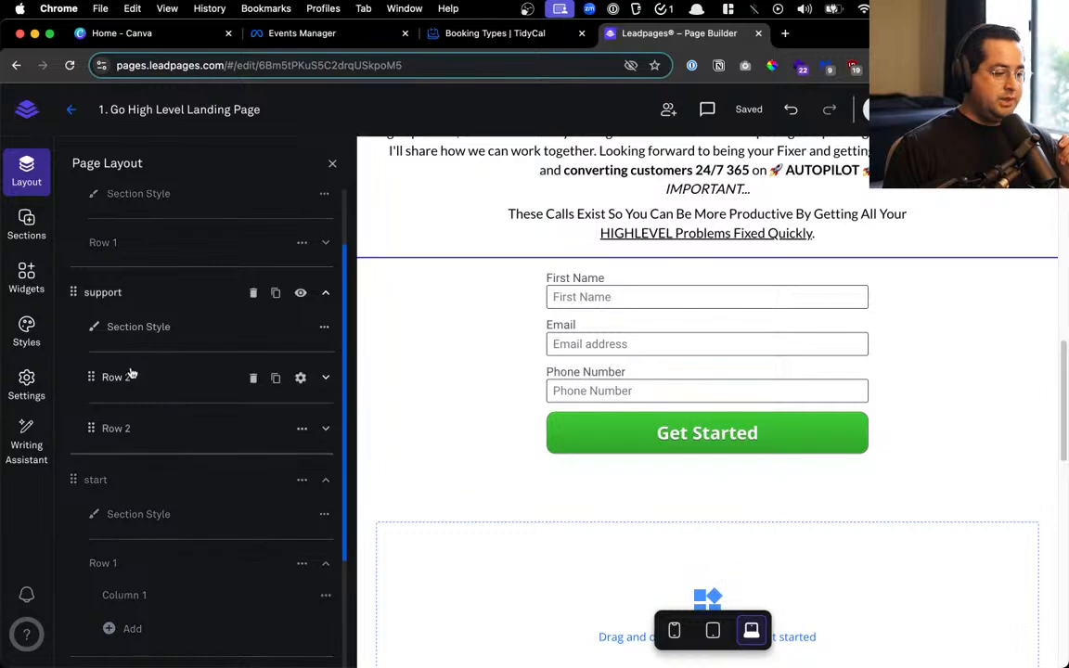
pyautogui.moveTo(93, 425); pyautogui.dragTo(136, 598)
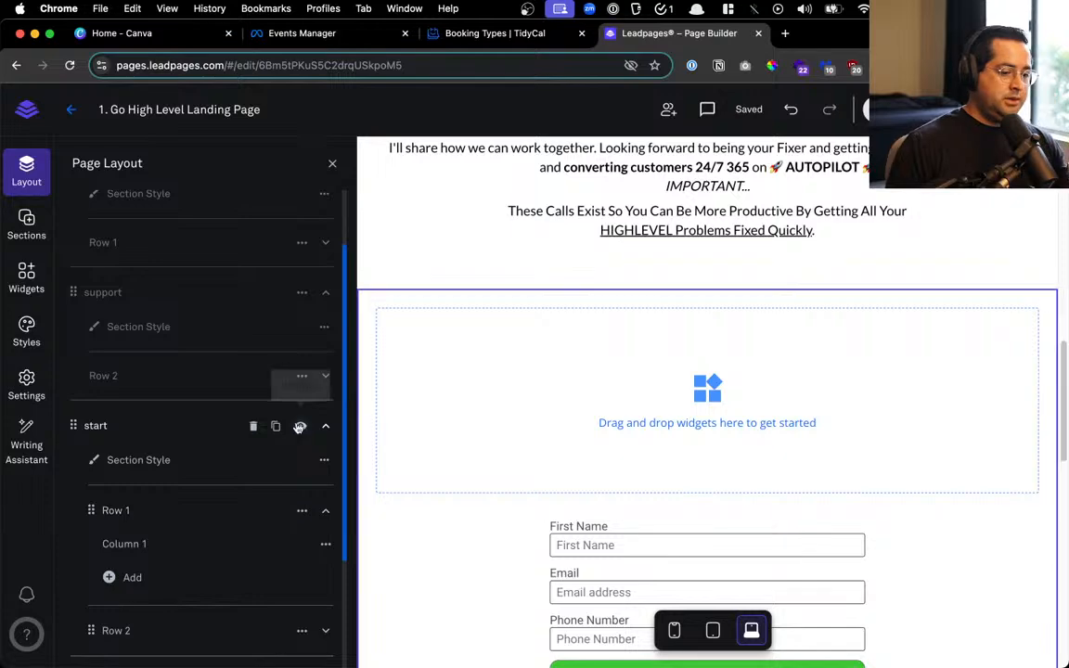
pyautogui.scroll(5, 715, 427)
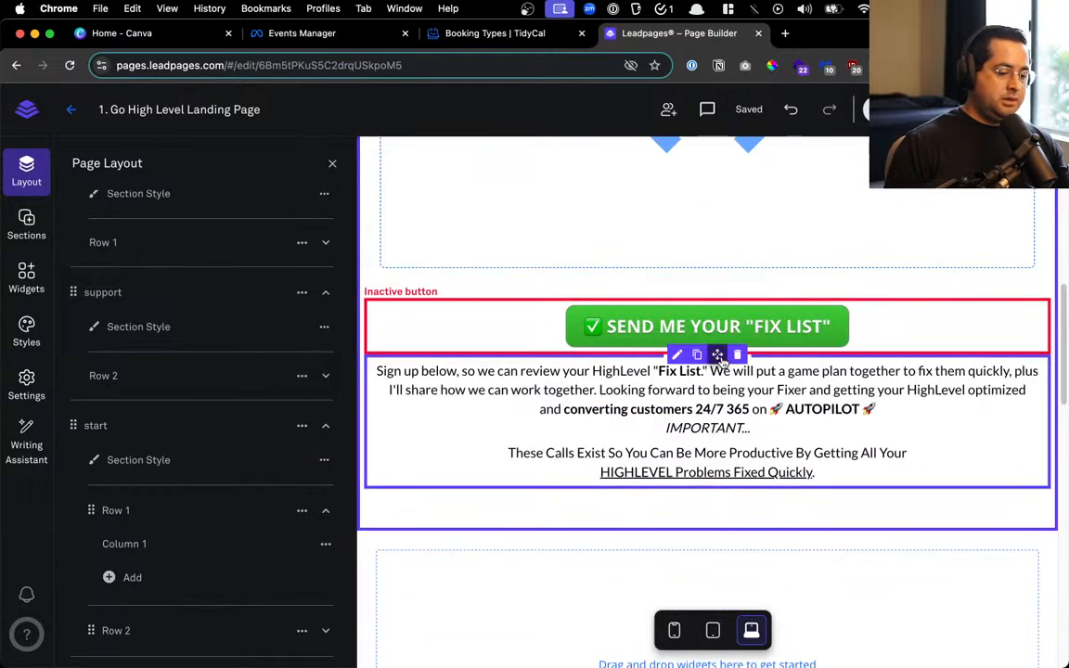
# Move the sign-up intro text into the start section
pyautogui.moveTo(720, 356); pyautogui.dragTo(682, 514)
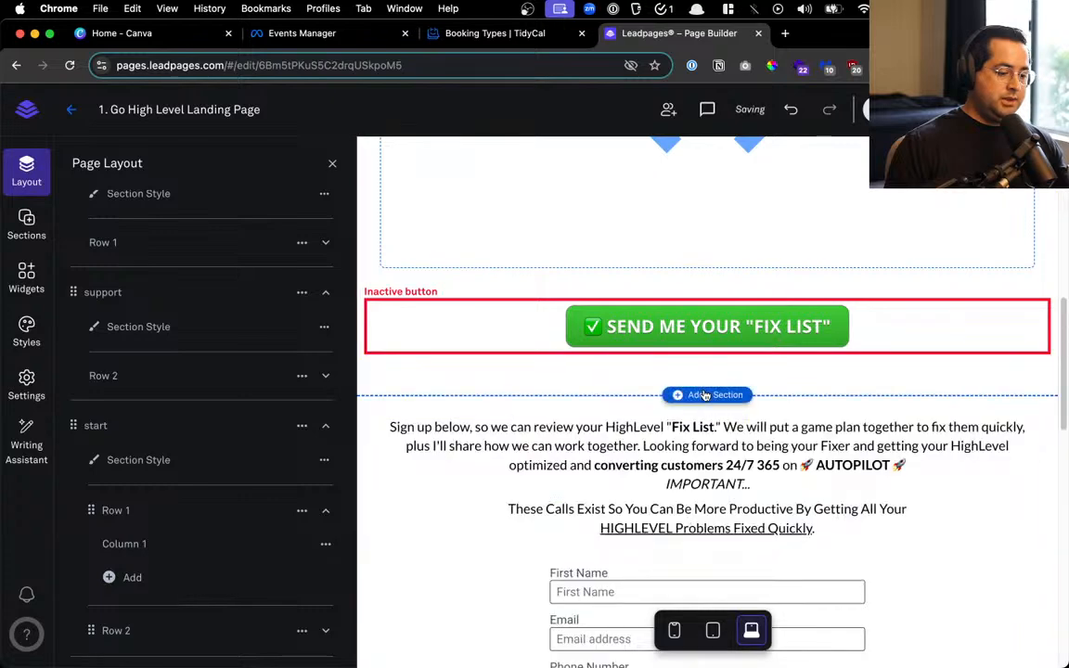
pyautogui.click(336, 163)
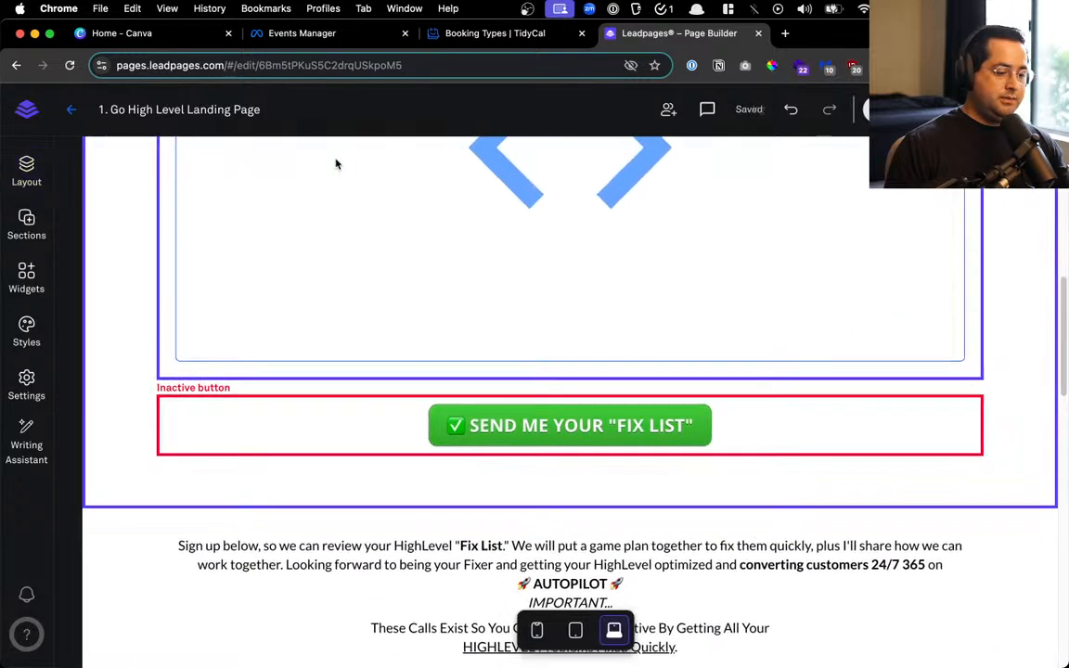
pyautogui.scroll(-3, 381, 334)
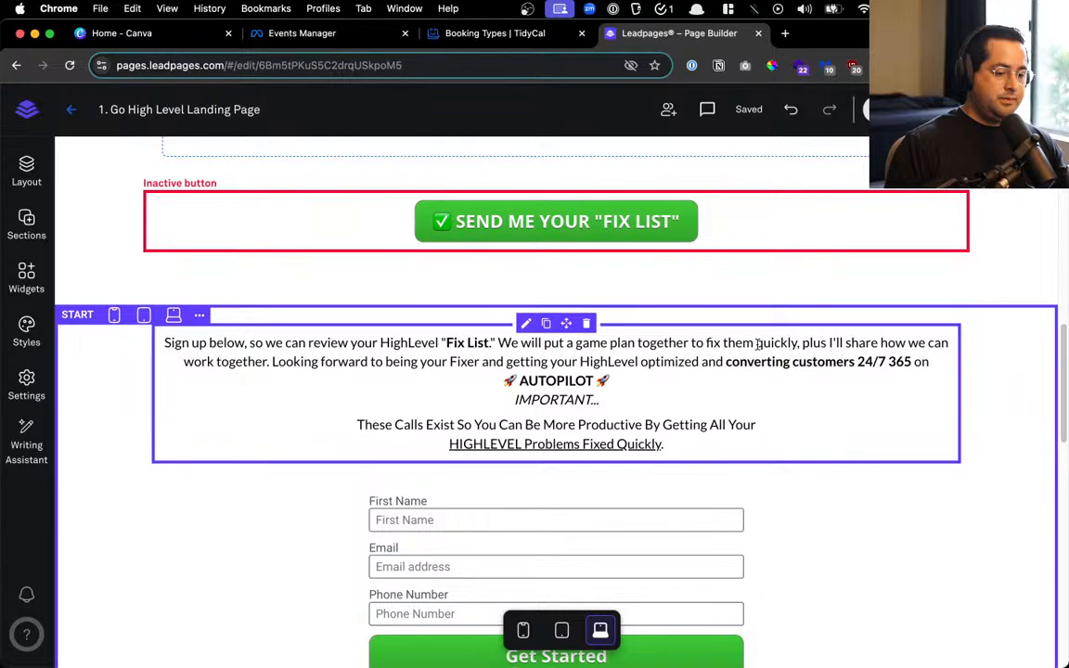
# Select the whole sign-up text block and set its line spacing to 6
pyautogui.moveTo(350, 361); pyautogui.dragTo(748, 402)
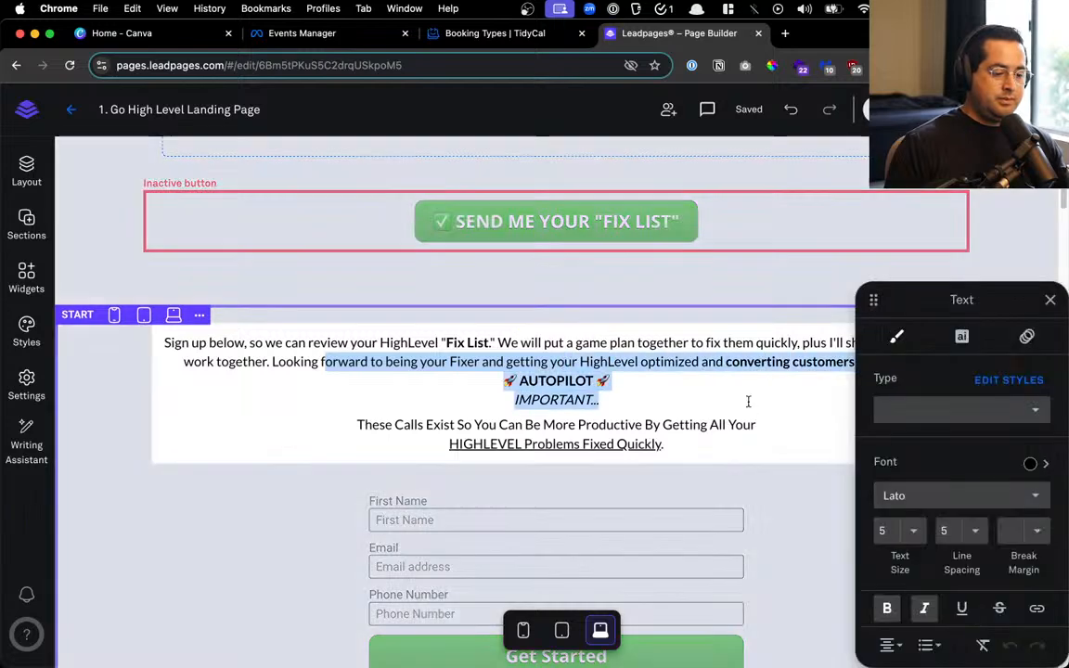
pyautogui.click(748, 402)
pyautogui.click(462, 423)
pyautogui.moveTo(461, 423); pyautogui.dragTo(715, 417)
pyautogui.click(715, 403)
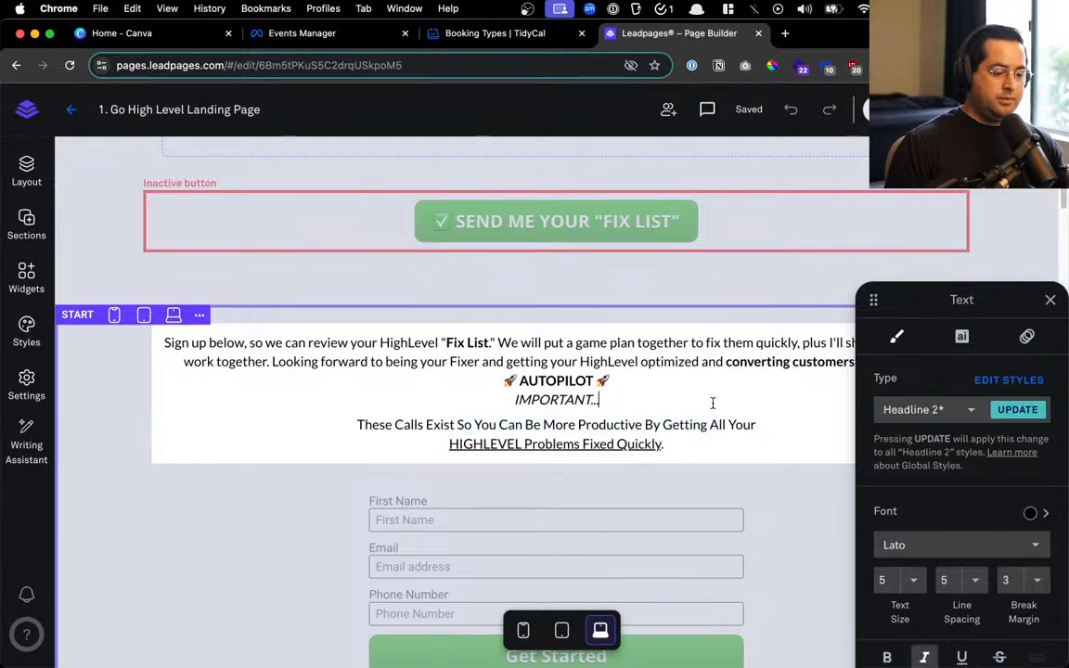
pyautogui.moveTo(700, 447); pyautogui.dragTo(154, 339)
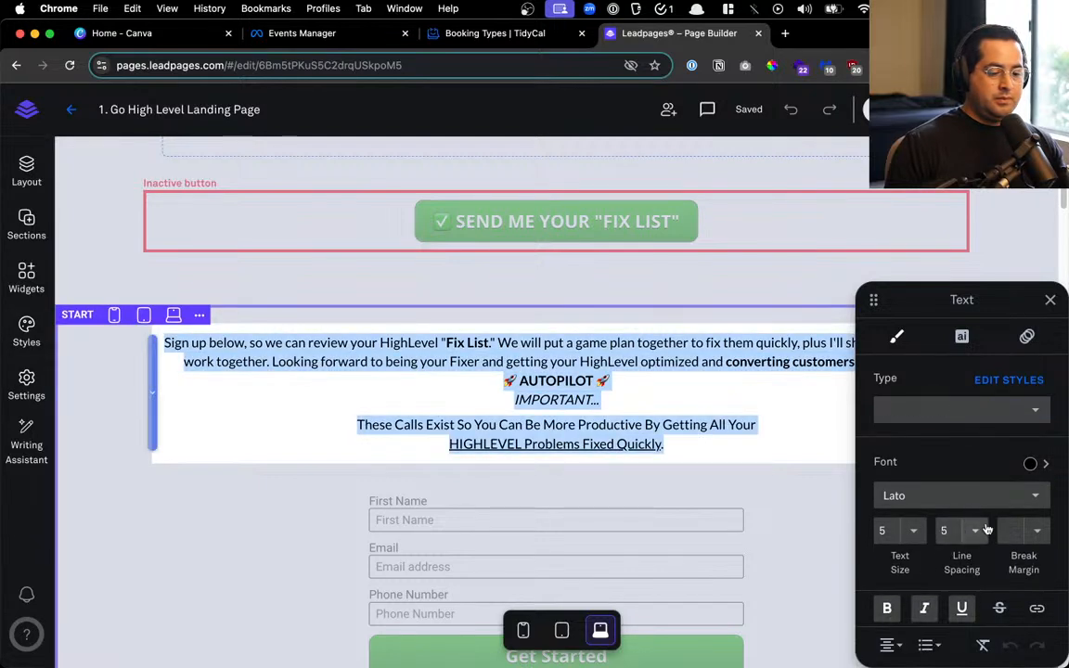
pyautogui.click(987, 529)
pyautogui.click(982, 555)
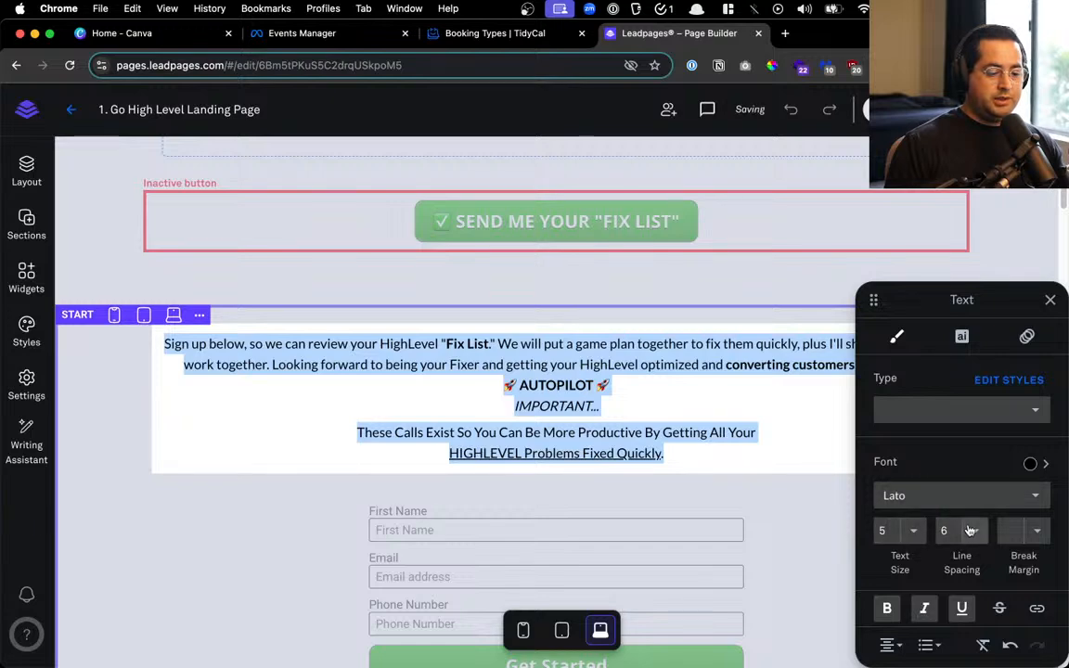
# Set the sign-up paragraph text size to 6
pyautogui.click(910, 530)
pyautogui.click(924, 564)
pyautogui.click(795, 435)
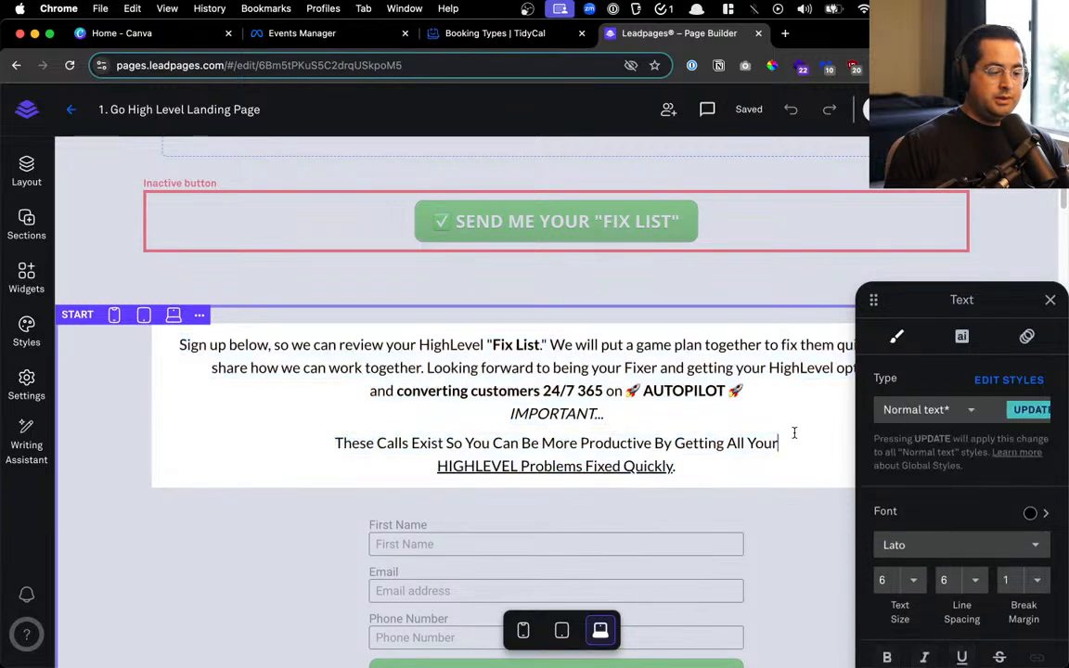
pyautogui.click(201, 530)
pyautogui.scroll(-2, 201, 530)
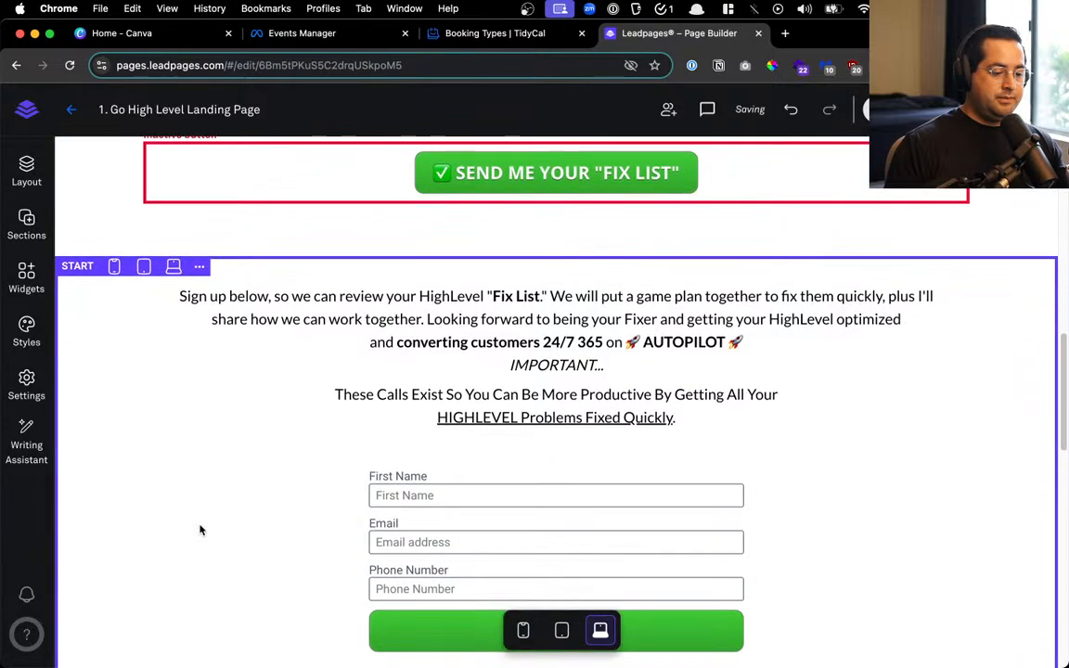
pyautogui.scroll(-4, 684, 484)
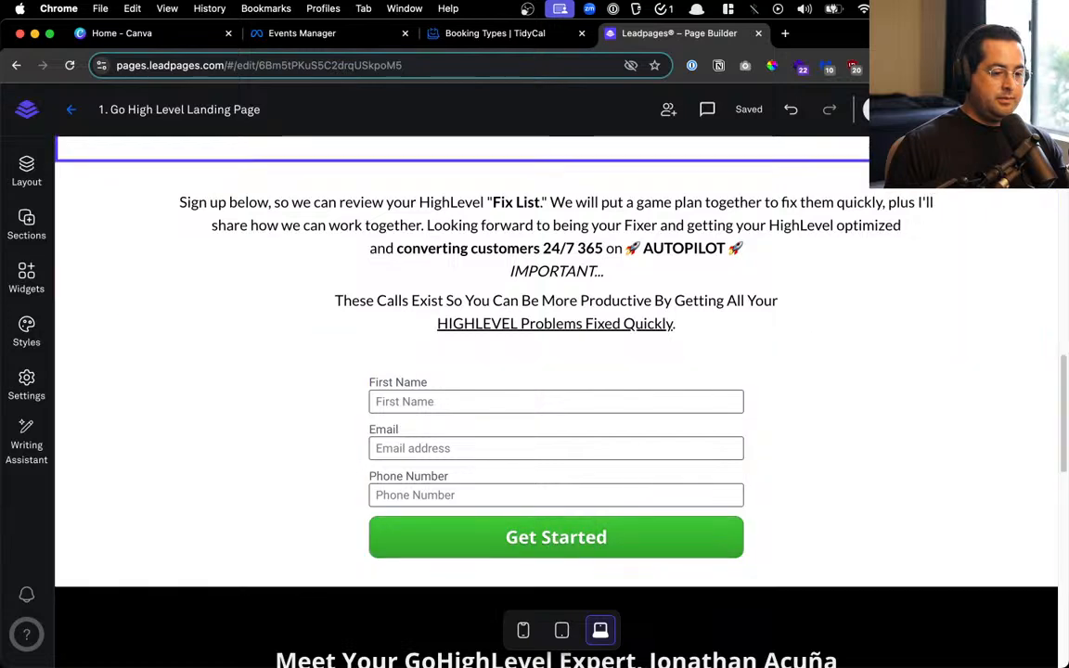
pyautogui.scroll(-15, 877, 339)
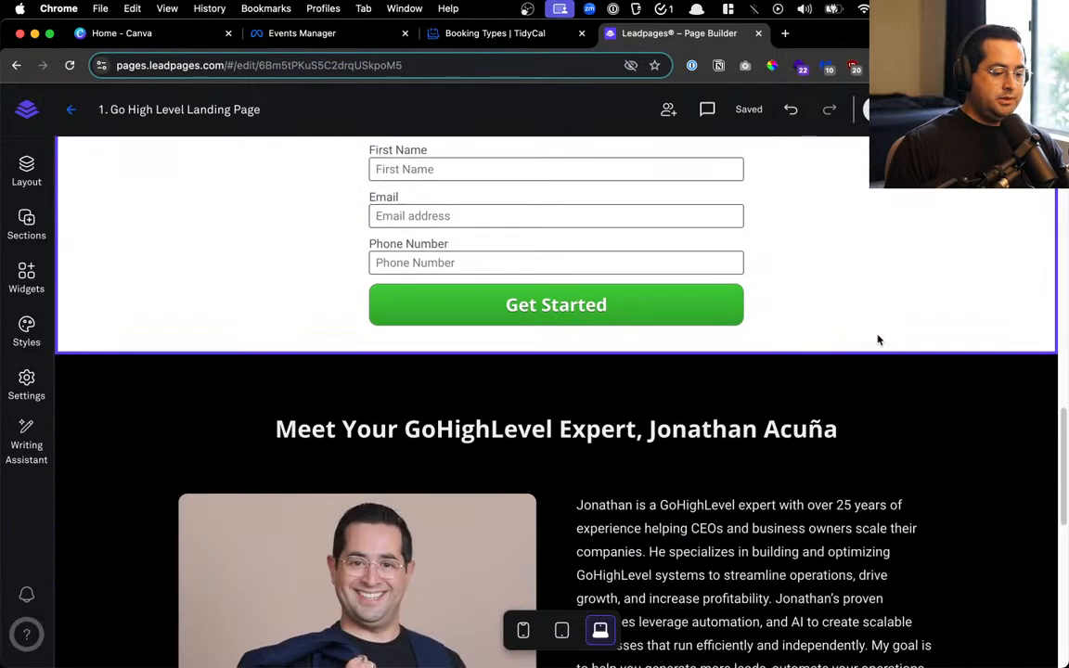
pyautogui.scroll(-2, 822, 378)
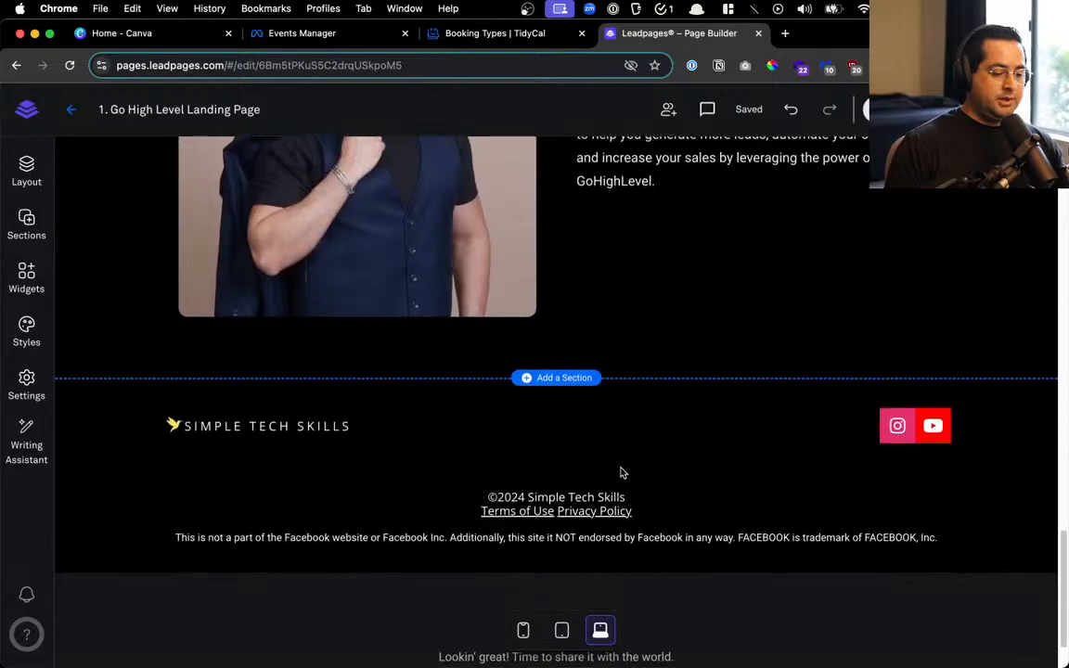
pyautogui.scroll(12, 581, 421)
pyautogui.scroll(4, 582, 420)
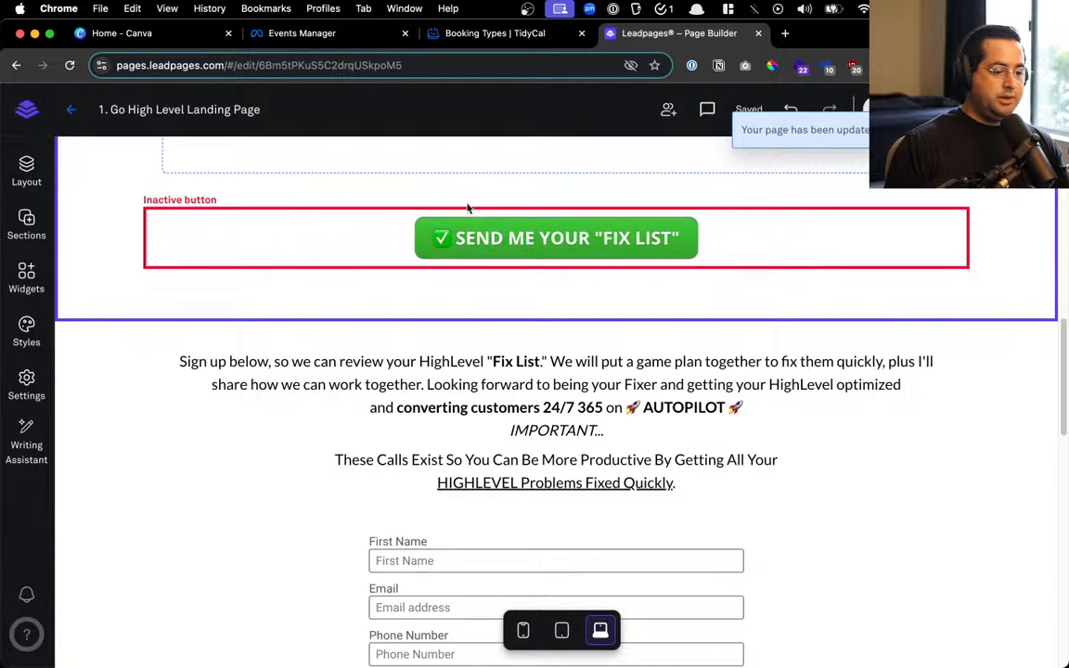
# Make the FIX LIST button jump to the 'start' page section when clicked
pyautogui.click(482, 237)
pyautogui.click(590, 370)
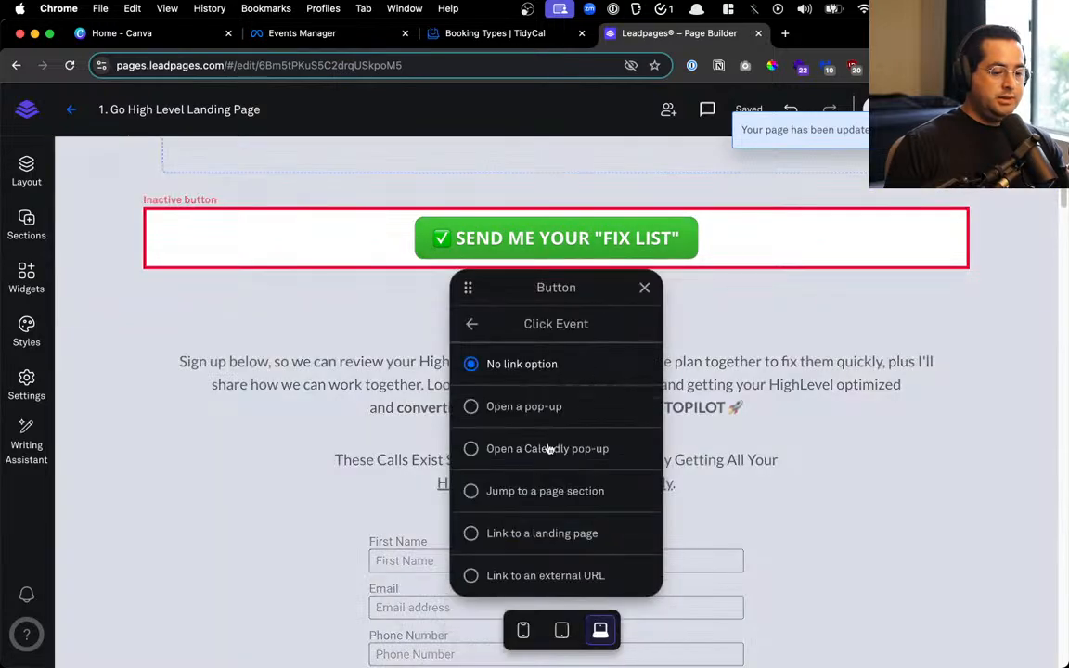
pyautogui.click(553, 576)
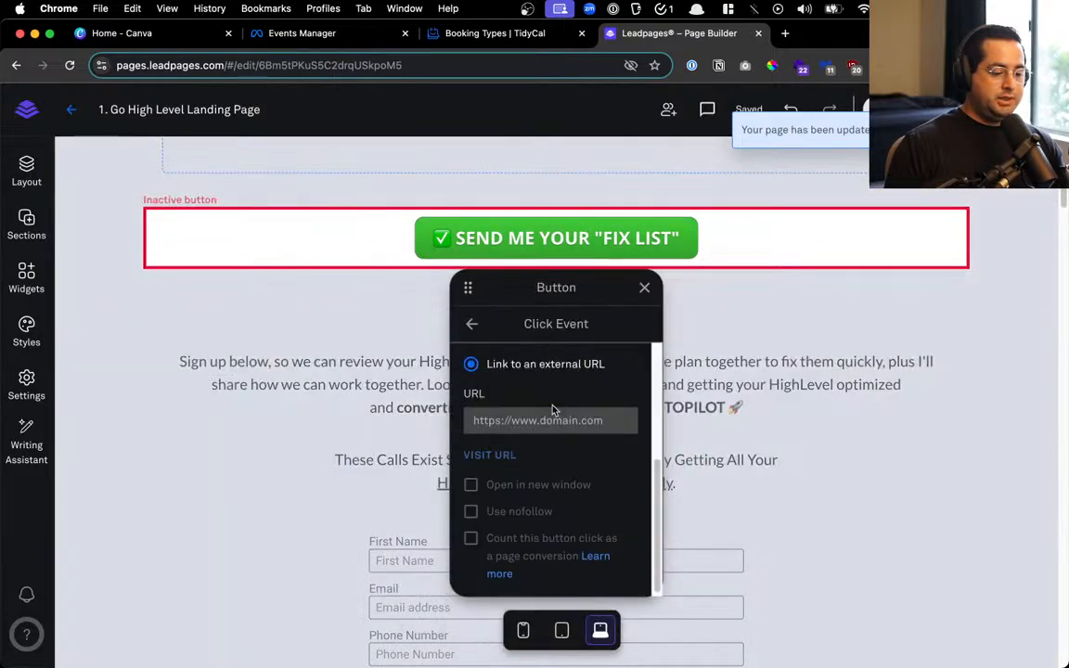
pyautogui.click(467, 325)
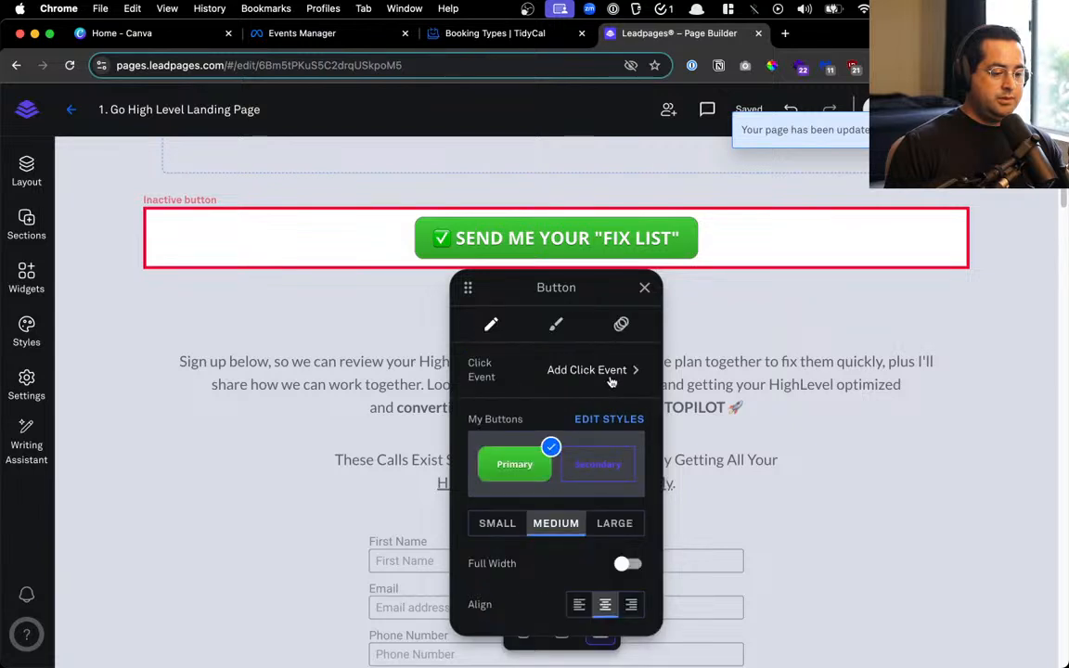
pyautogui.click(594, 371)
pyautogui.click(545, 491)
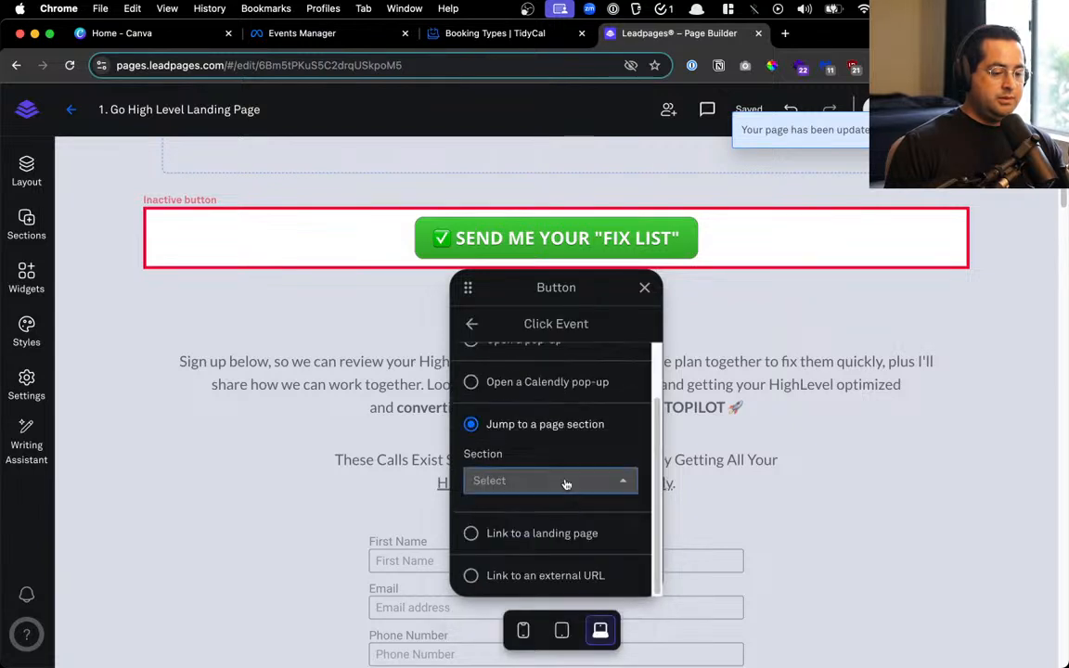
pyautogui.click(568, 480)
pyautogui.click(539, 533)
pyautogui.click(385, 410)
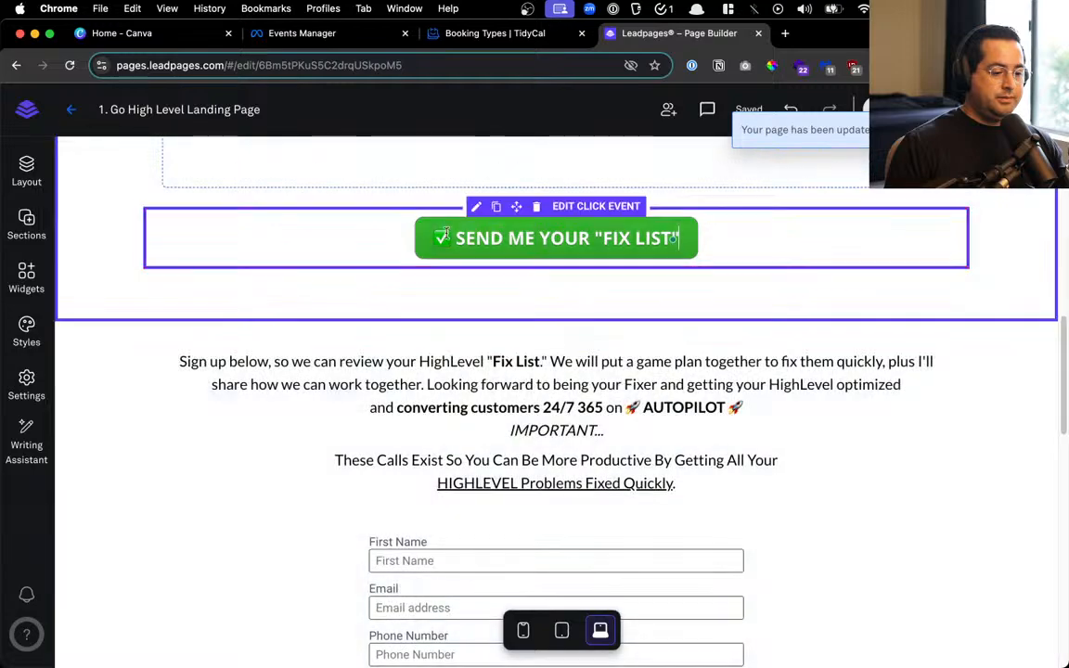
# Duplicate the FIX LIST button and place the copy beneath the expert bio text
pyautogui.click(499, 207)
pyautogui.moveTo(720, 207); pyautogui.dragTo(747, 437)
pyautogui.scroll(-5, 684, 465)
pyautogui.scroll(-4, 747, 437)
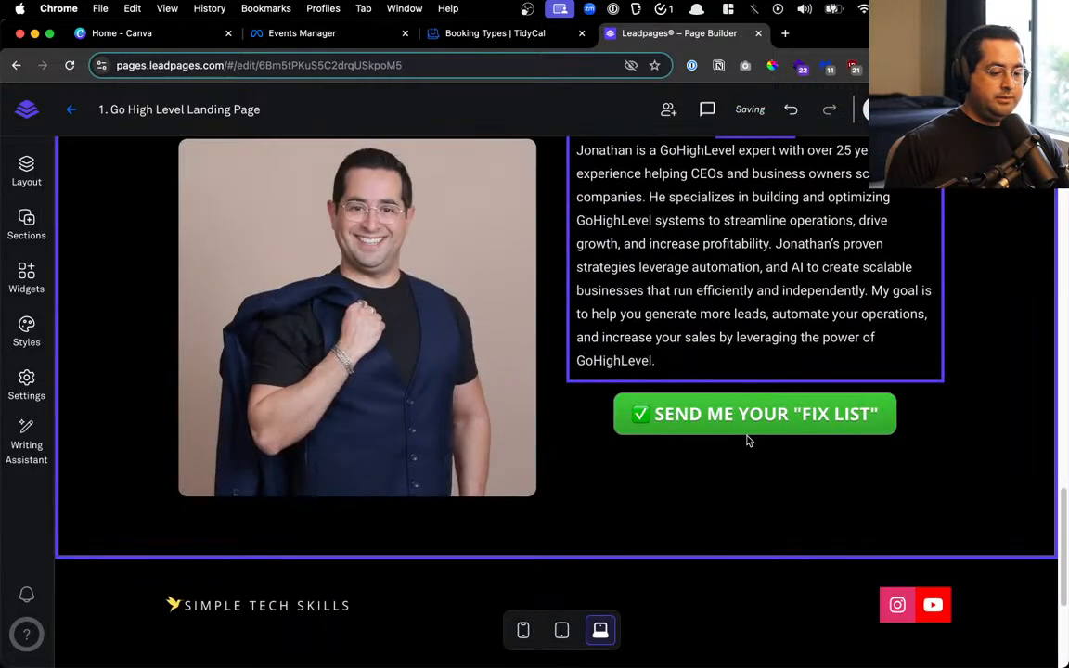
pyautogui.scroll(10, 747, 439)
pyautogui.scroll(6, 282, 331)
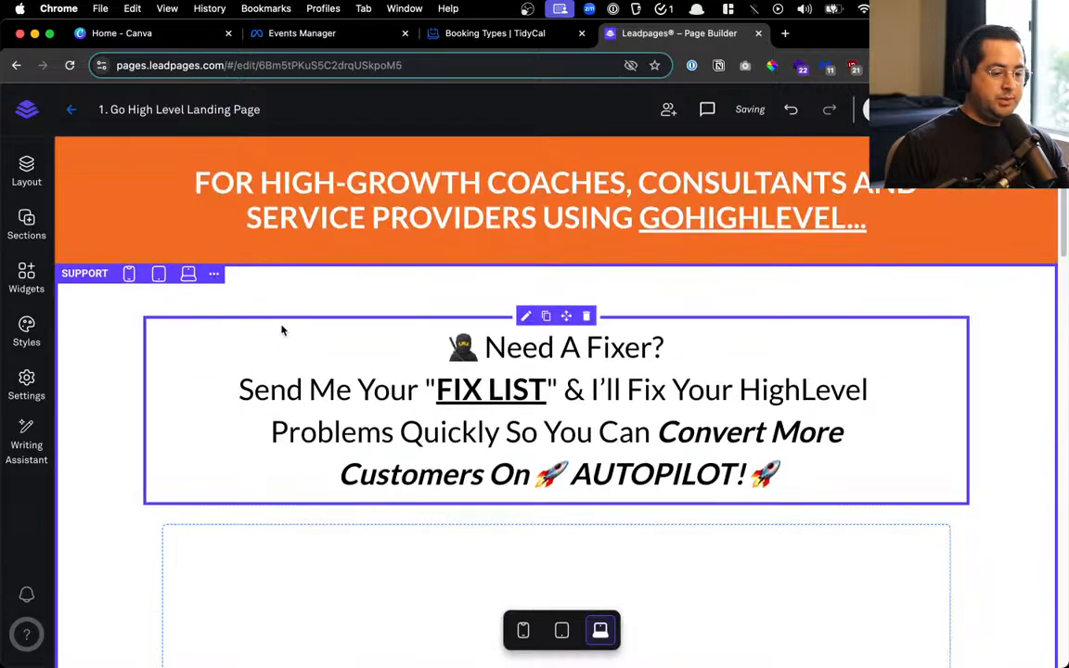
pyautogui.scroll(-6, 282, 331)
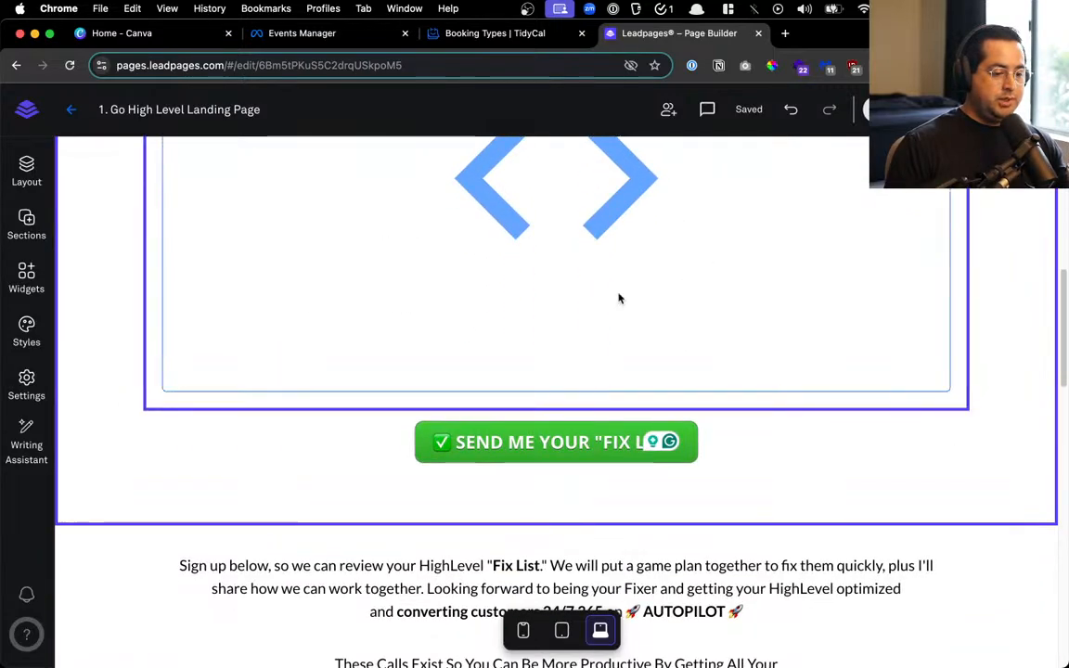
# Add a 'Record VSL and upload to wistia' to-do after 'create ad', then return to Leadpages
pyautogui.hotkey('ctrl', 'Up')
pyautogui.click(764, 221)
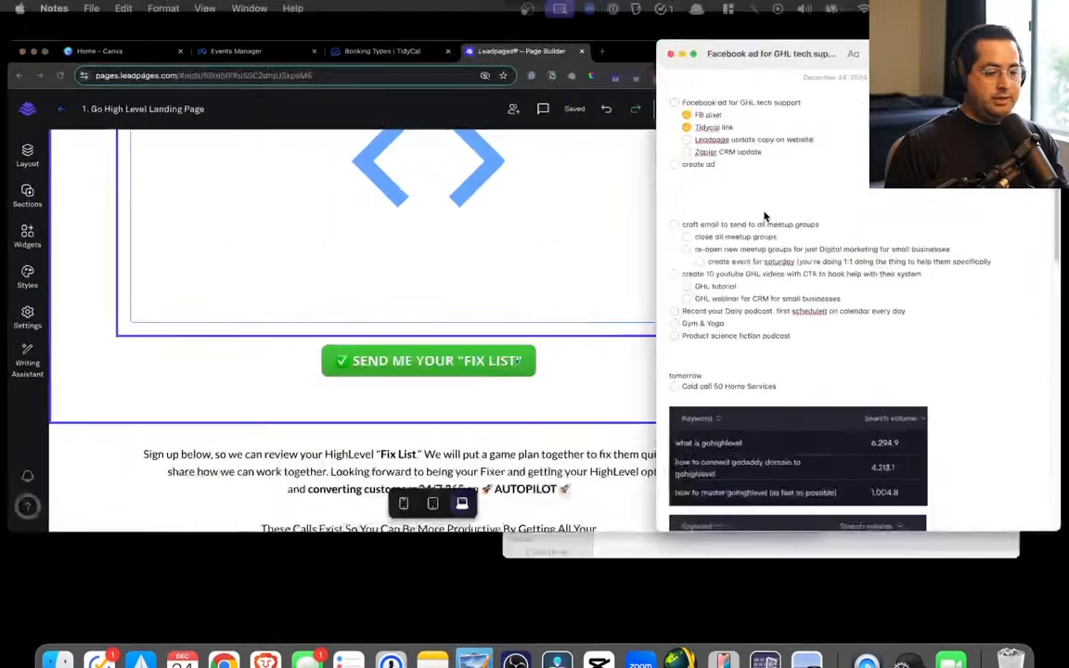
pyautogui.click(650, 189)
pyautogui.press('Return')
pyautogui.write('Re')
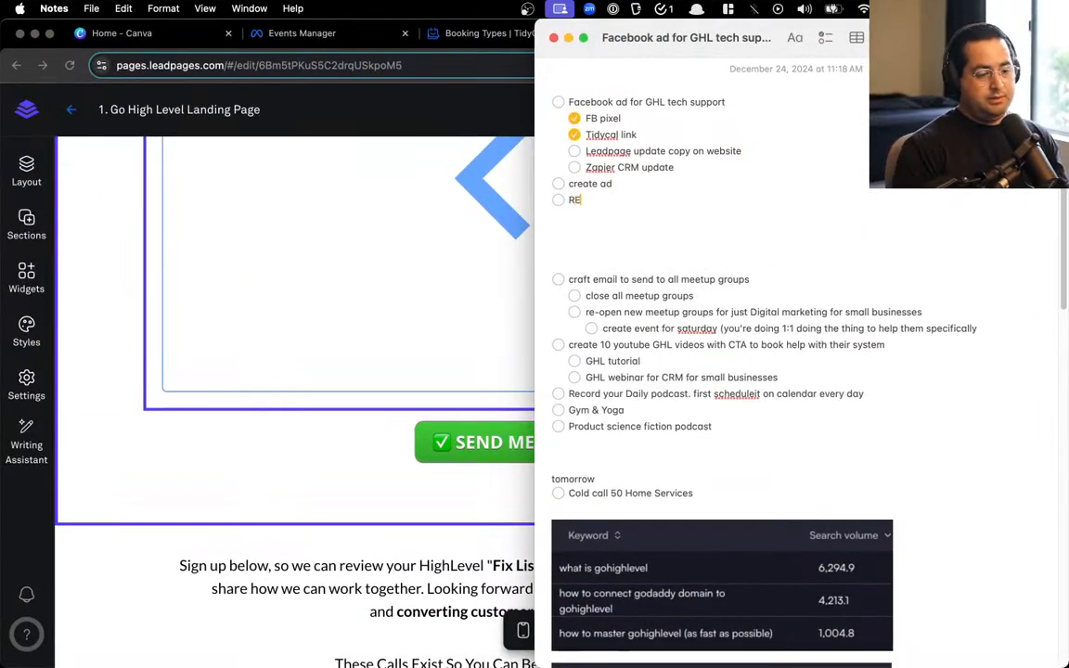
pyautogui.write('cord V')
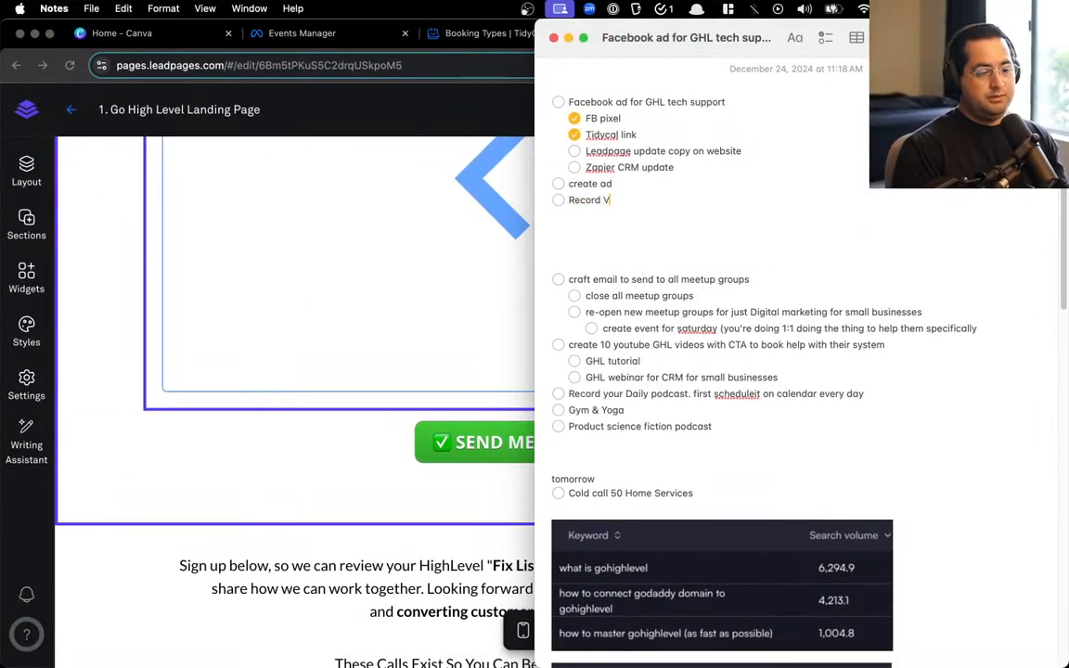
pyautogui.write('SL and upload to wistia')
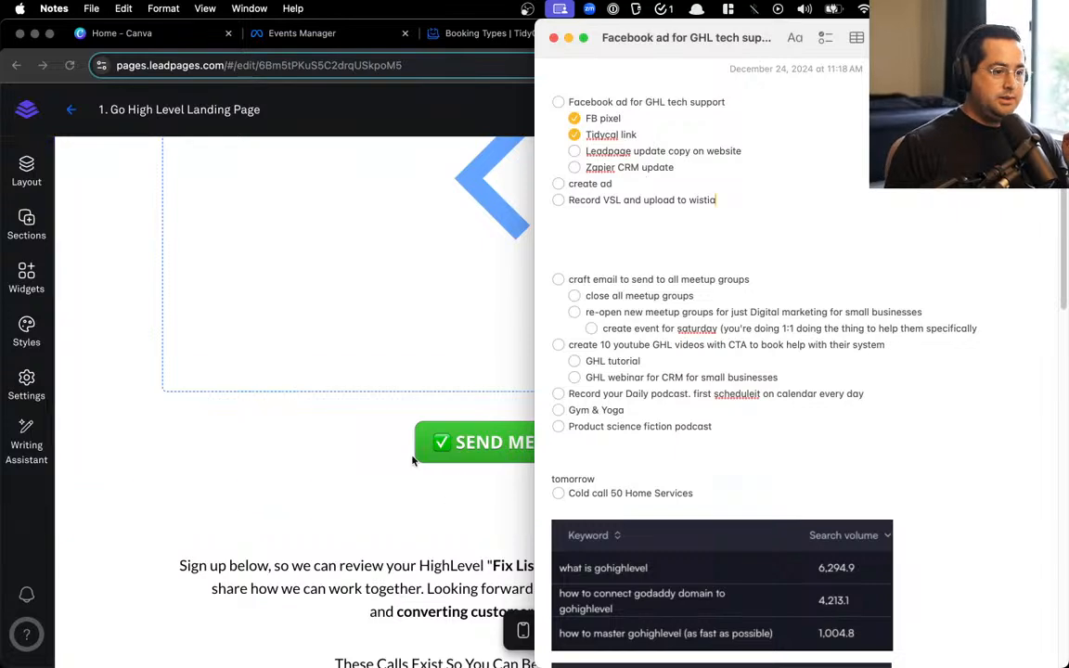
pyautogui.click(379, 405)
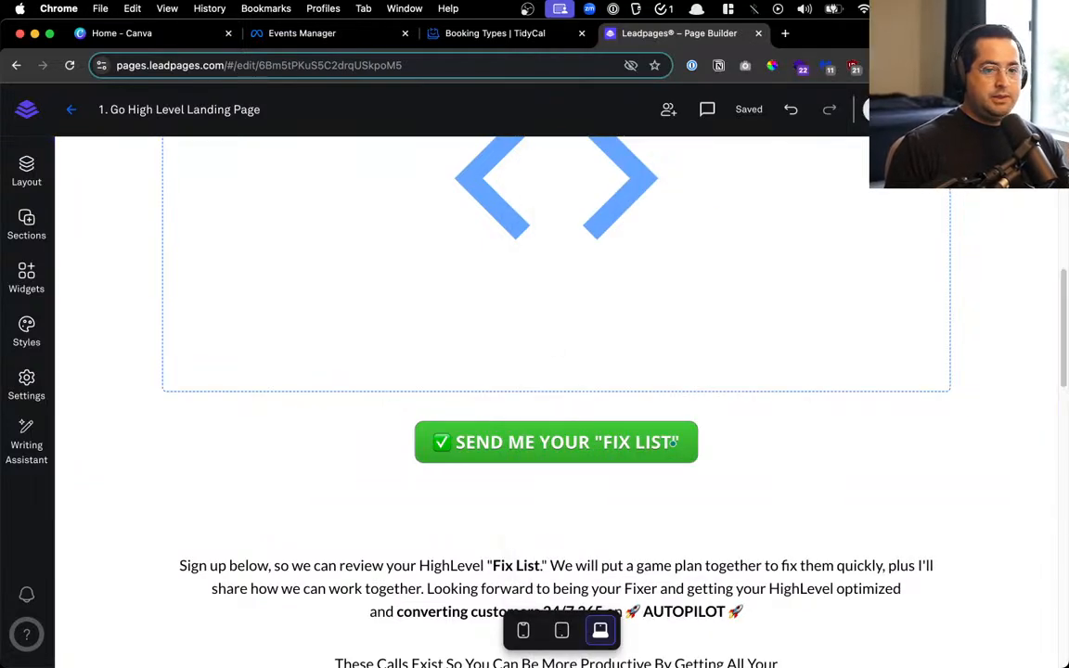
pyautogui.scroll(5, 887, 564)
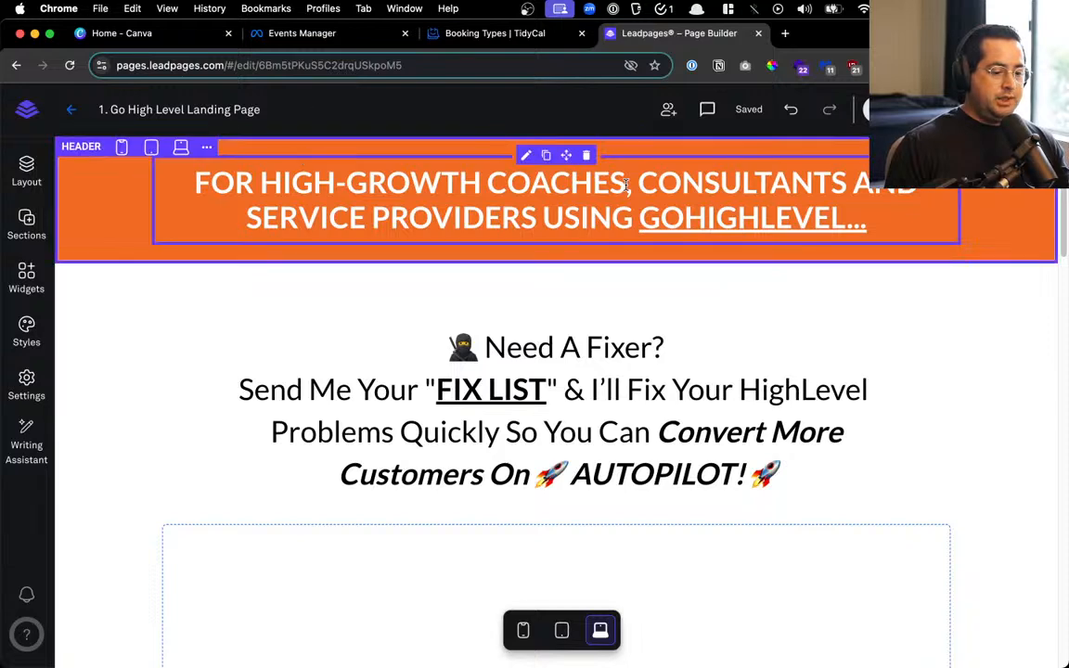
pyautogui.scroll(-2, 499, 242)
pyautogui.scroll(-12, 533, 316)
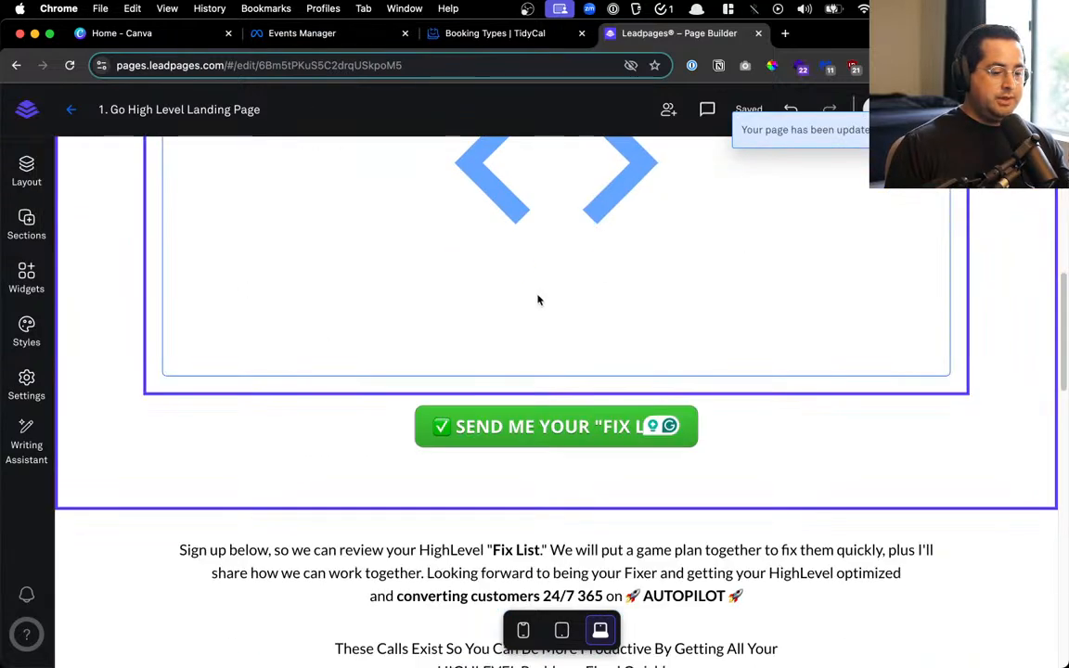
pyautogui.scroll(-2, 547, 297)
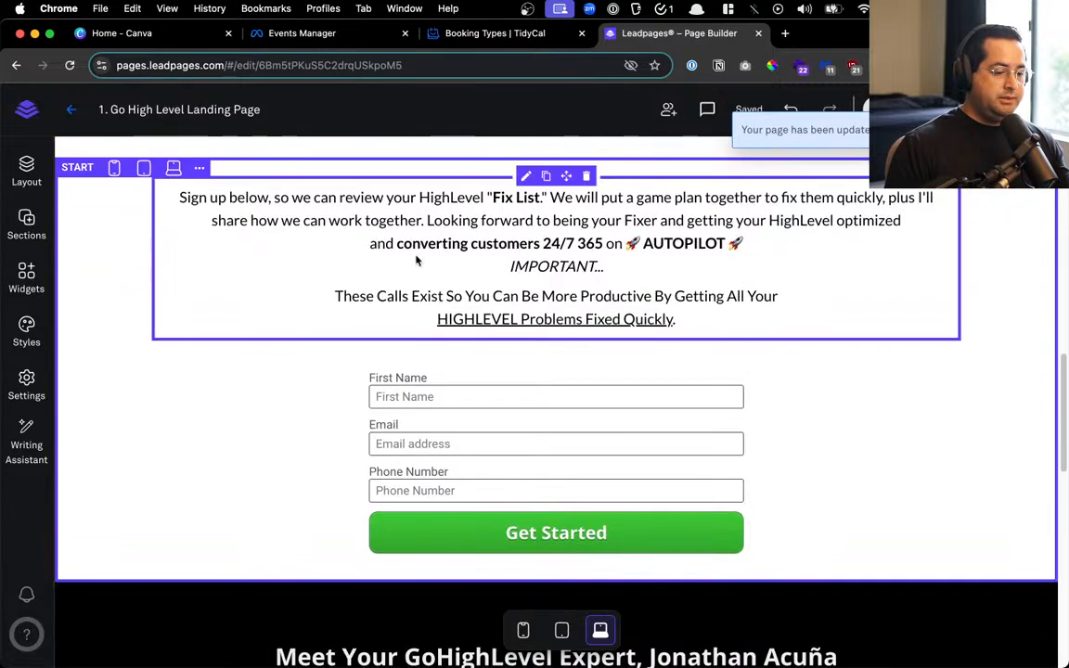
pyautogui.scroll(-10, 572, 418)
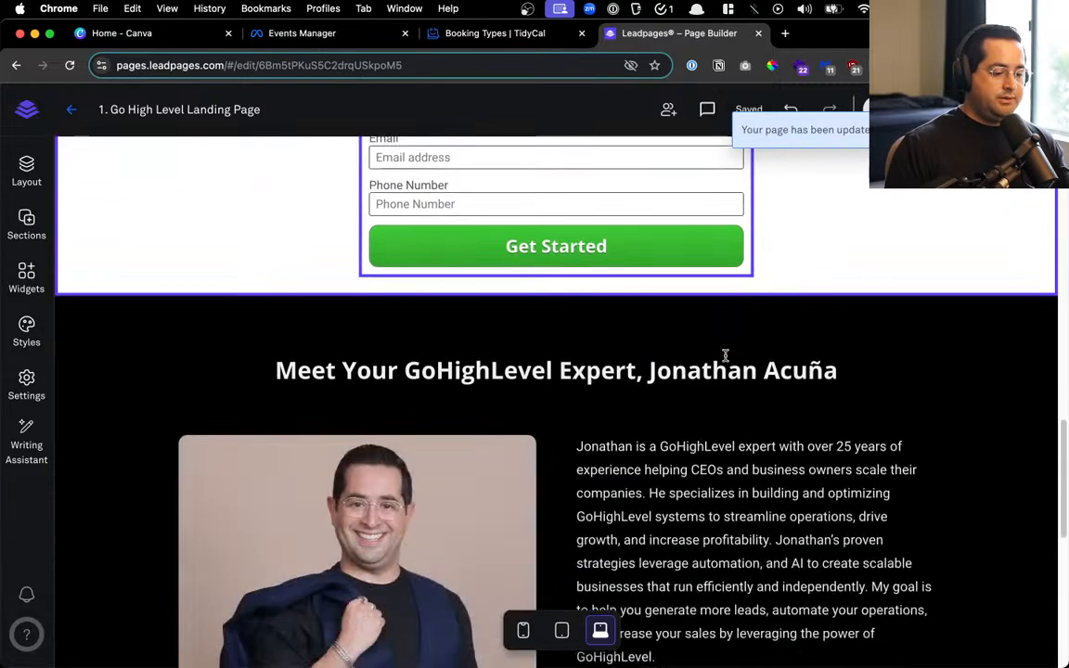
pyautogui.scroll(-2, 617, 450)
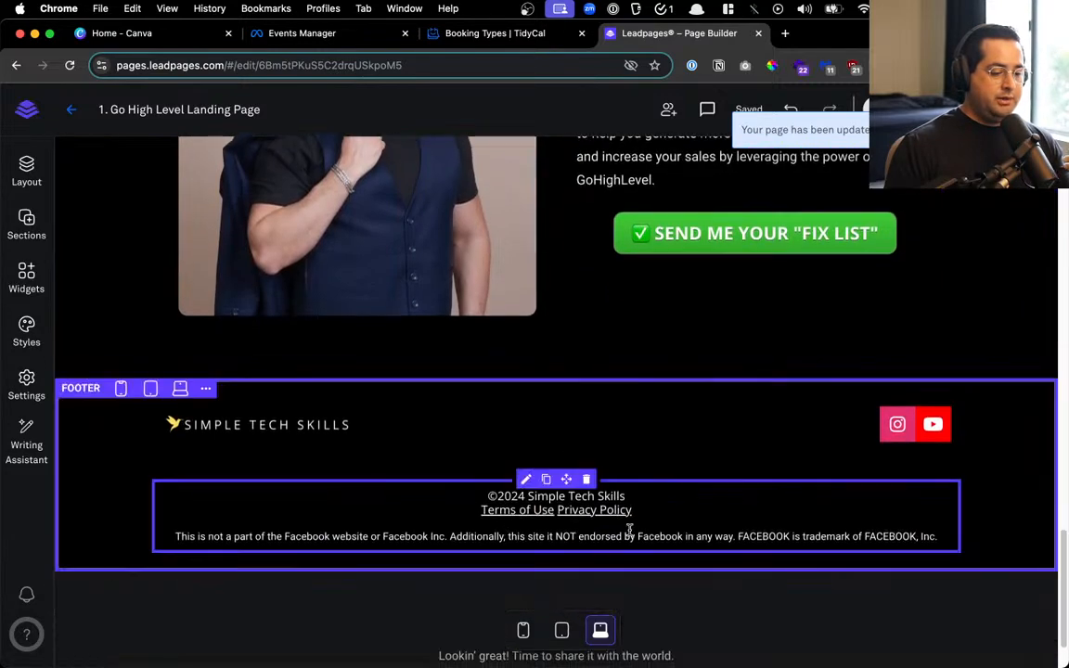
pyautogui.scroll(20, 705, 418)
pyautogui.scroll(1, 708, 399)
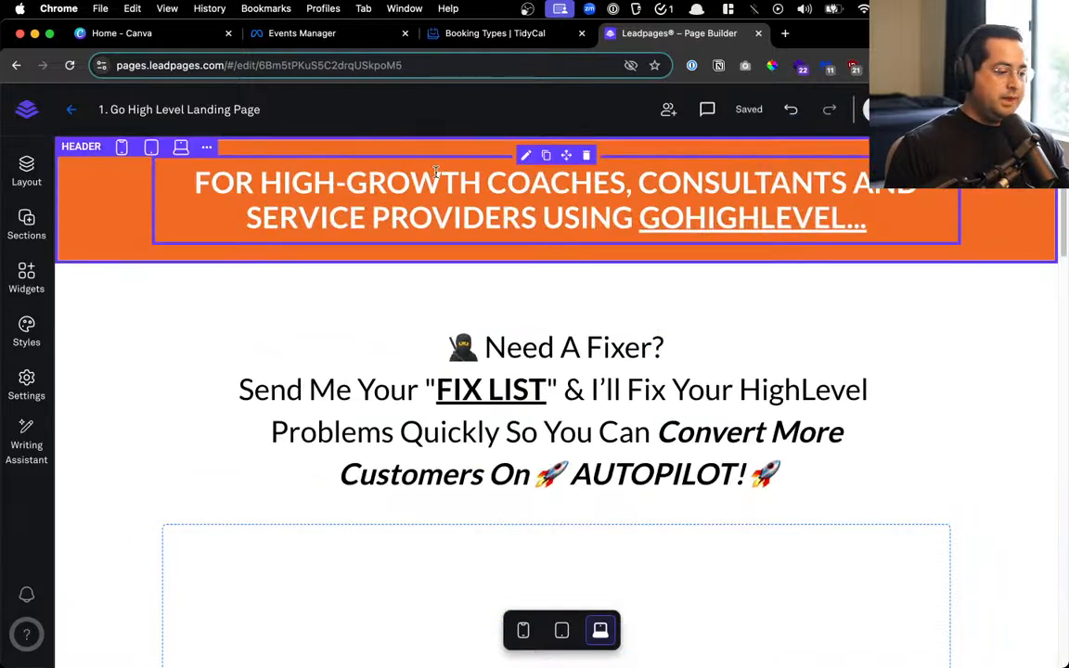
pyautogui.click(27, 385)
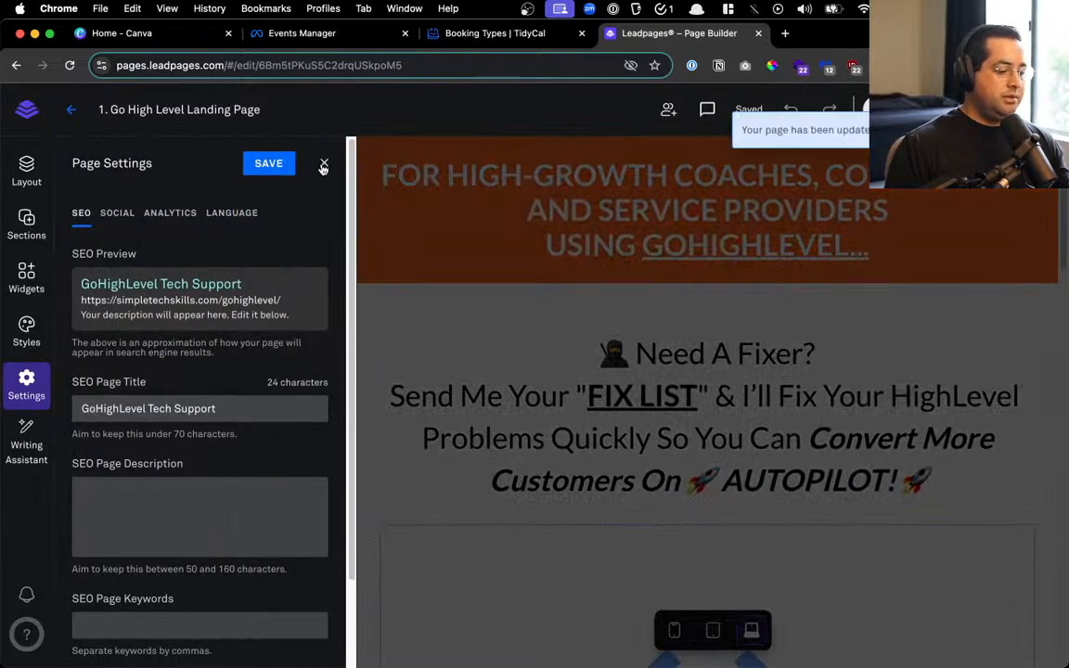
pyautogui.click(323, 165)
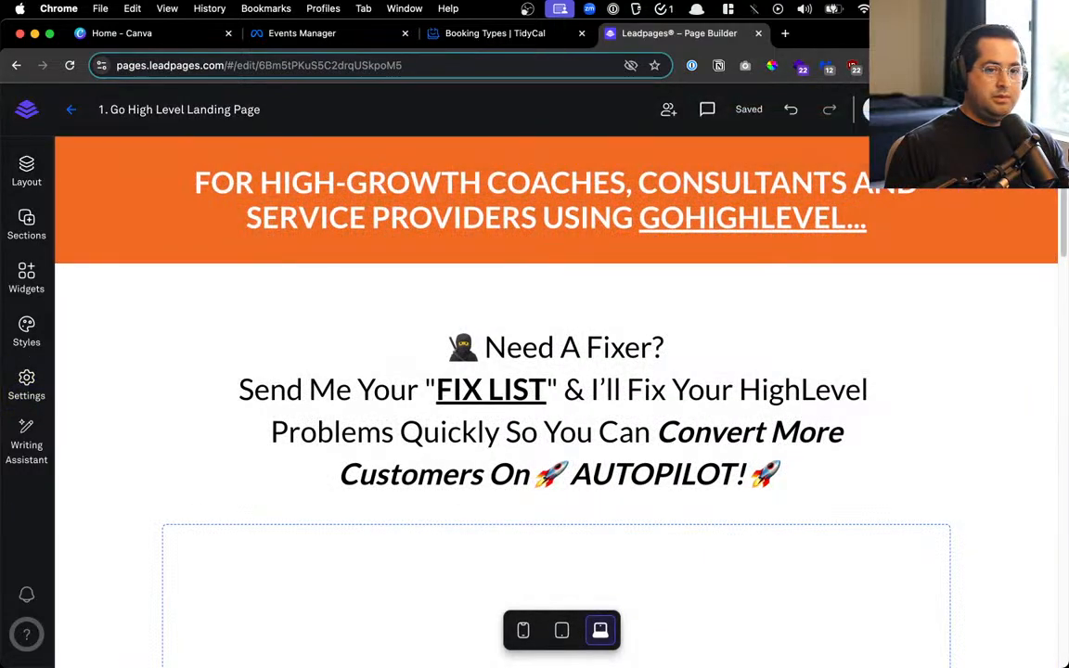
pyautogui.scroll(-15, 791, 382)
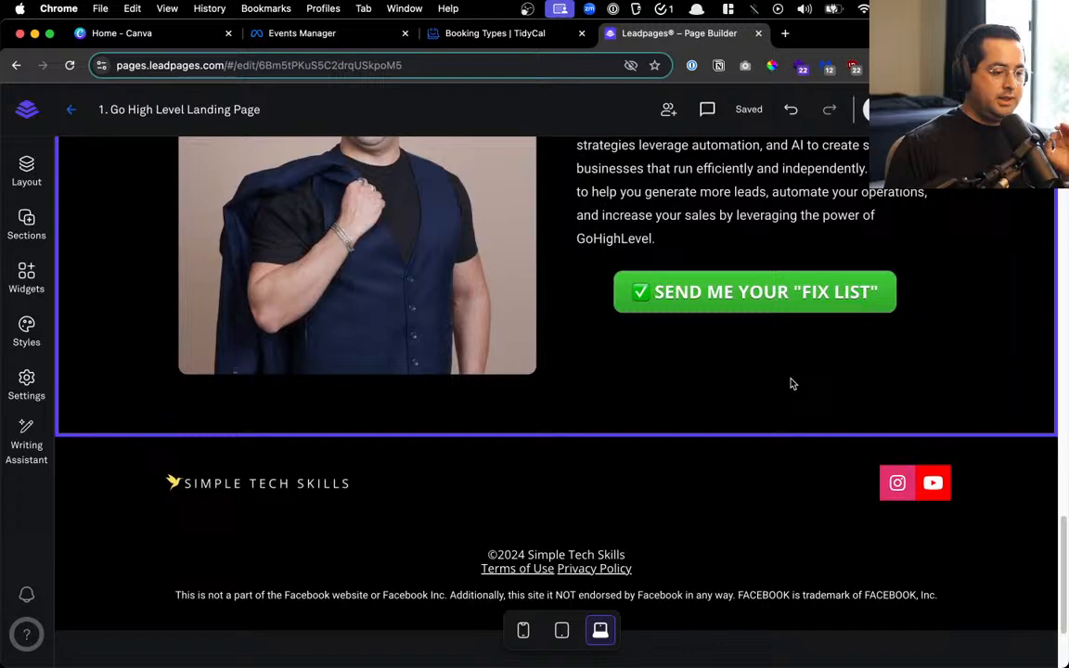
pyautogui.scroll(10, 749, 389)
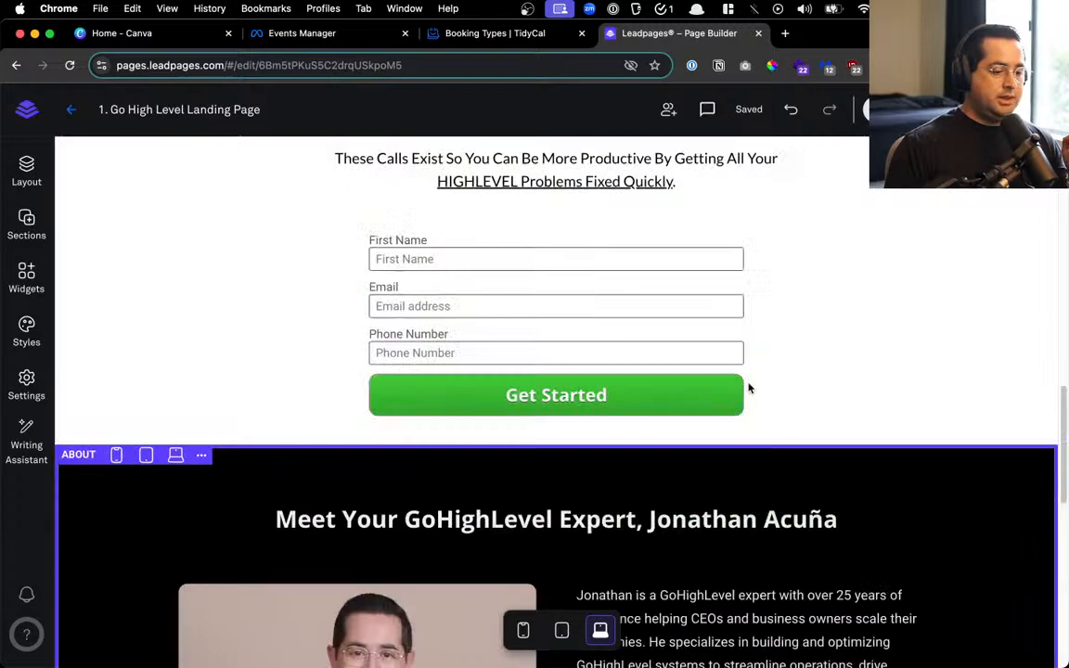
pyautogui.click(445, 394)
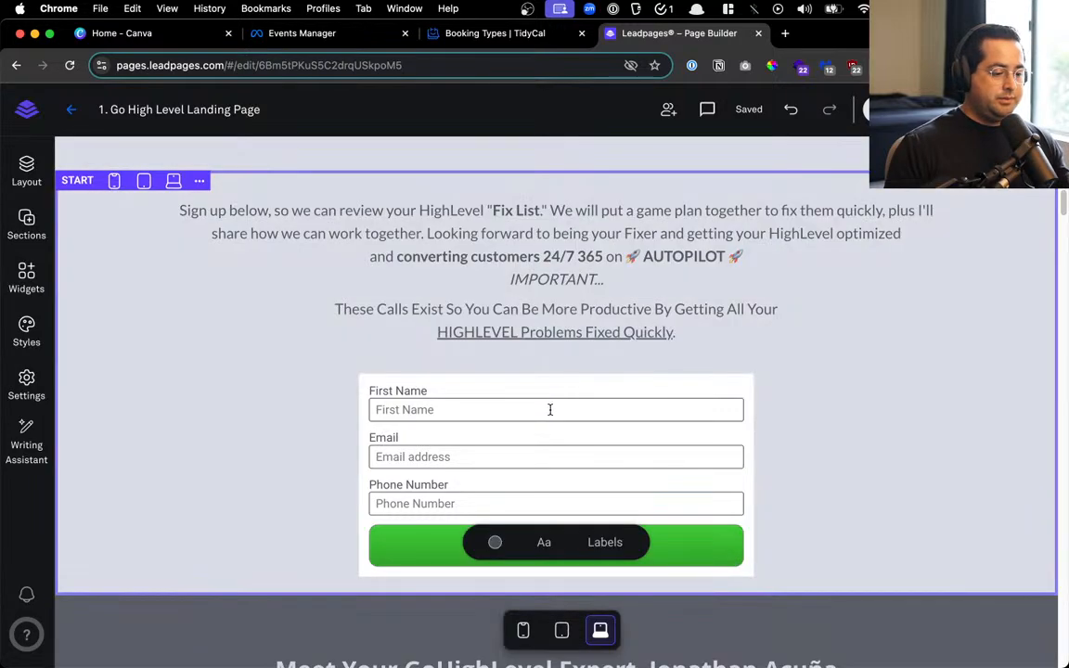
# In the form settings, check it collects first name, email and phone, then review its actions
pyautogui.click(548, 409)
pyautogui.click(203, 286)
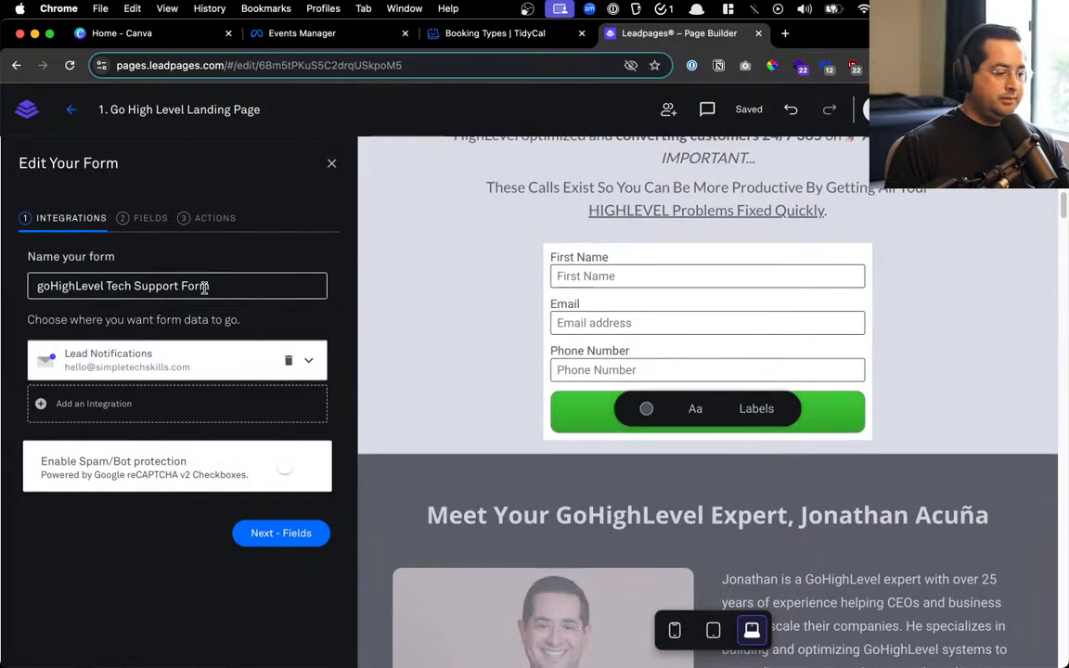
pyautogui.press('super+a')
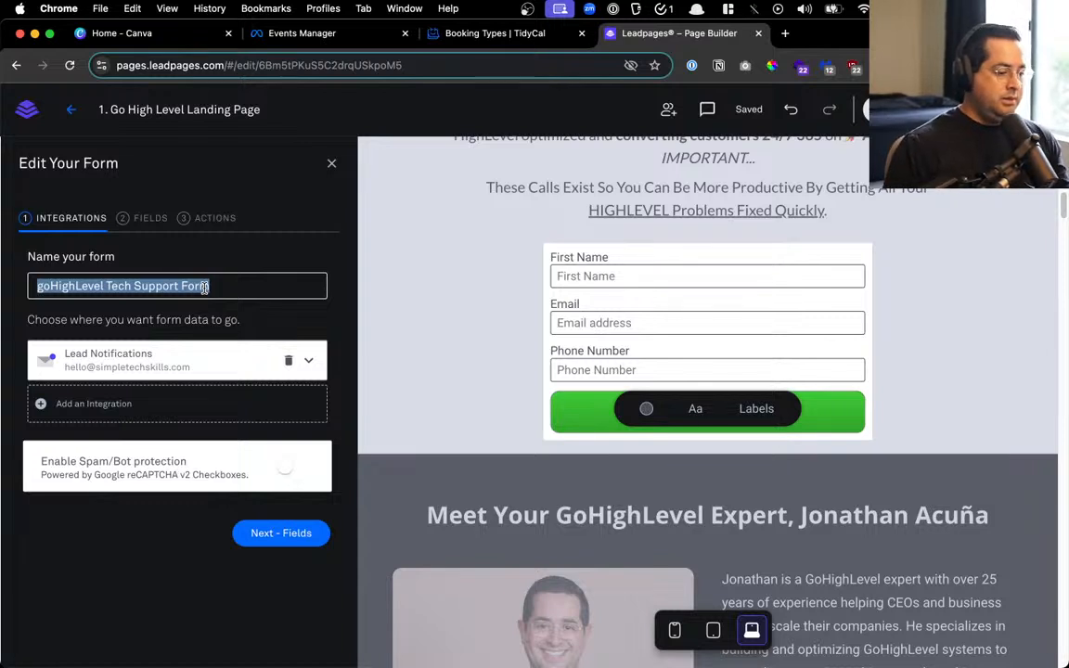
pyautogui.click(151, 219)
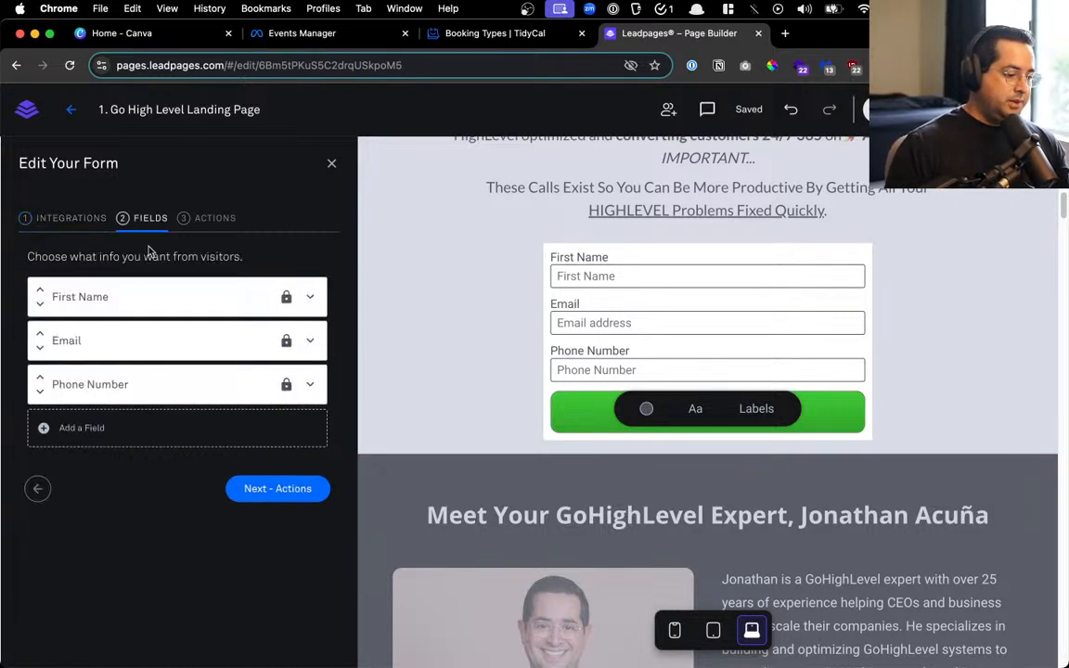
pyautogui.click(197, 216)
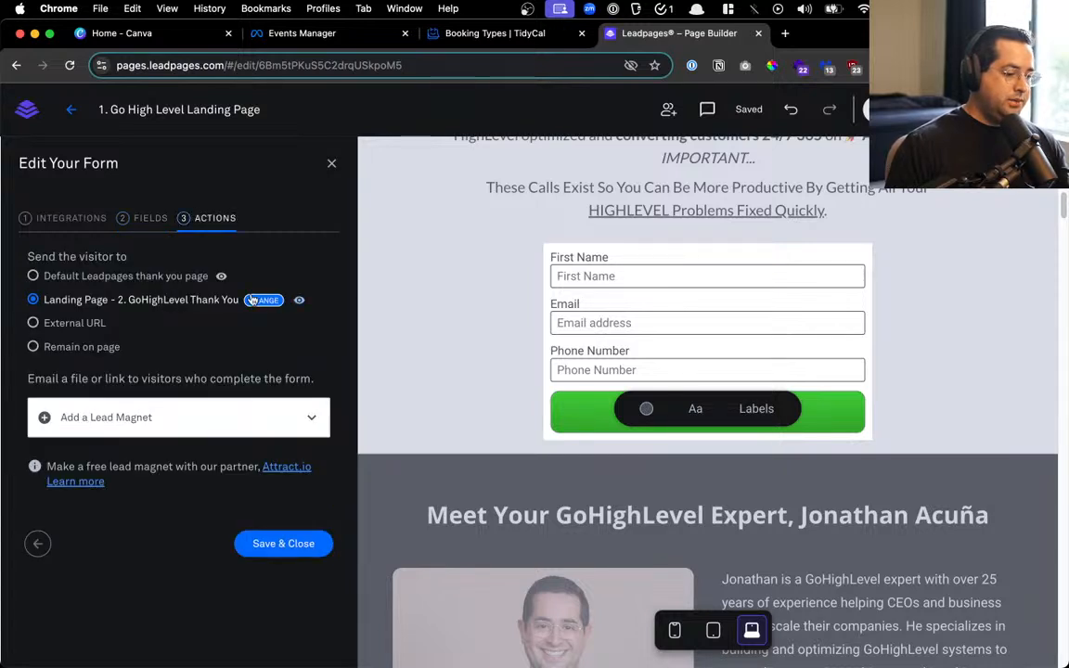
# Preview the GoHighLevel Thank You page, save the form, and bring the to-do notes forward
pyautogui.click(298, 302)
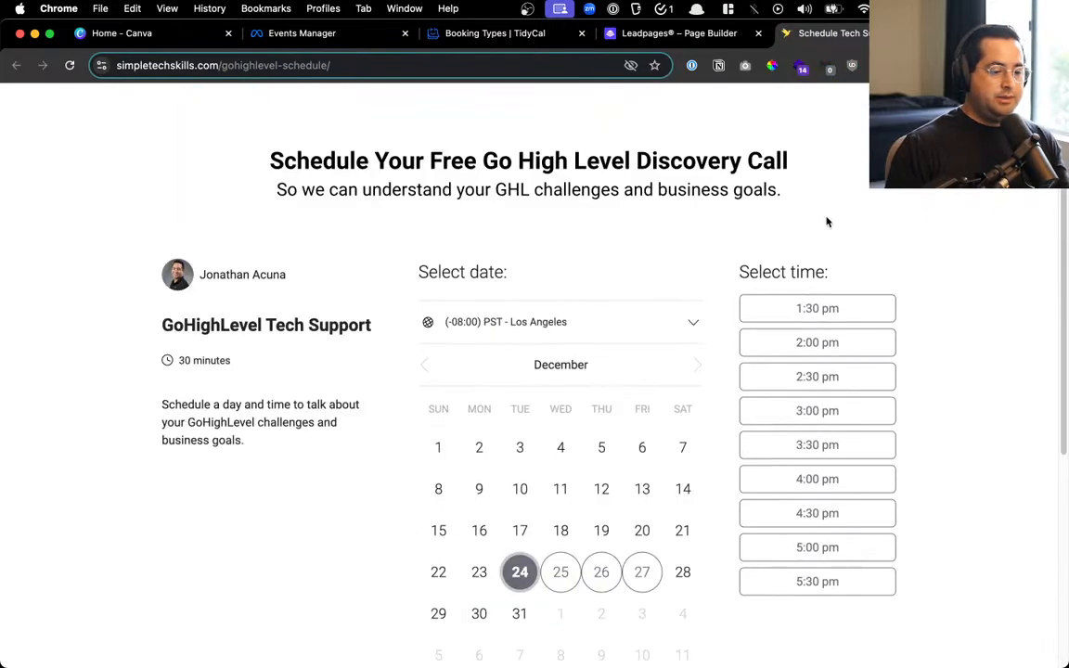
pyautogui.press('super+w')
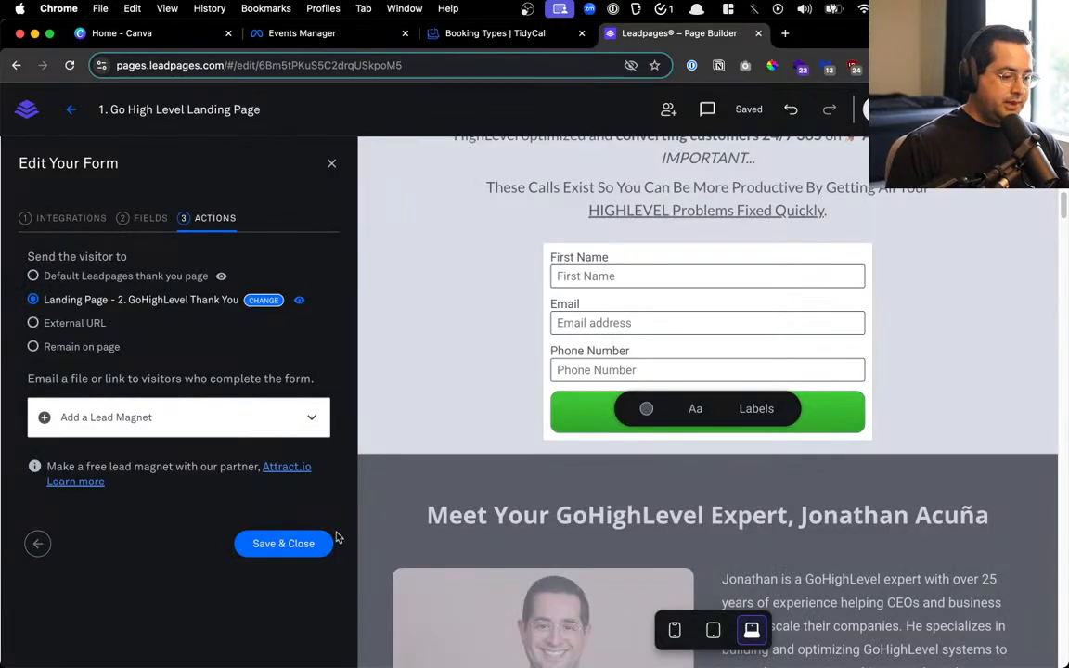
pyautogui.click(281, 537)
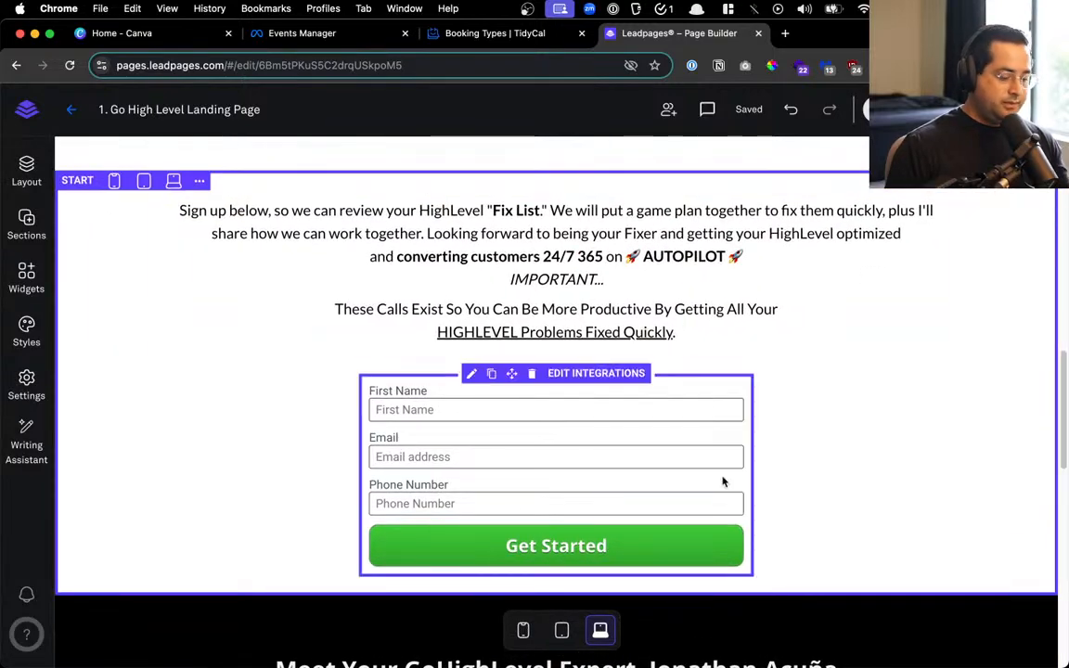
pyautogui.hotkey('ctrl', 'Up')
pyautogui.click(790, 249)
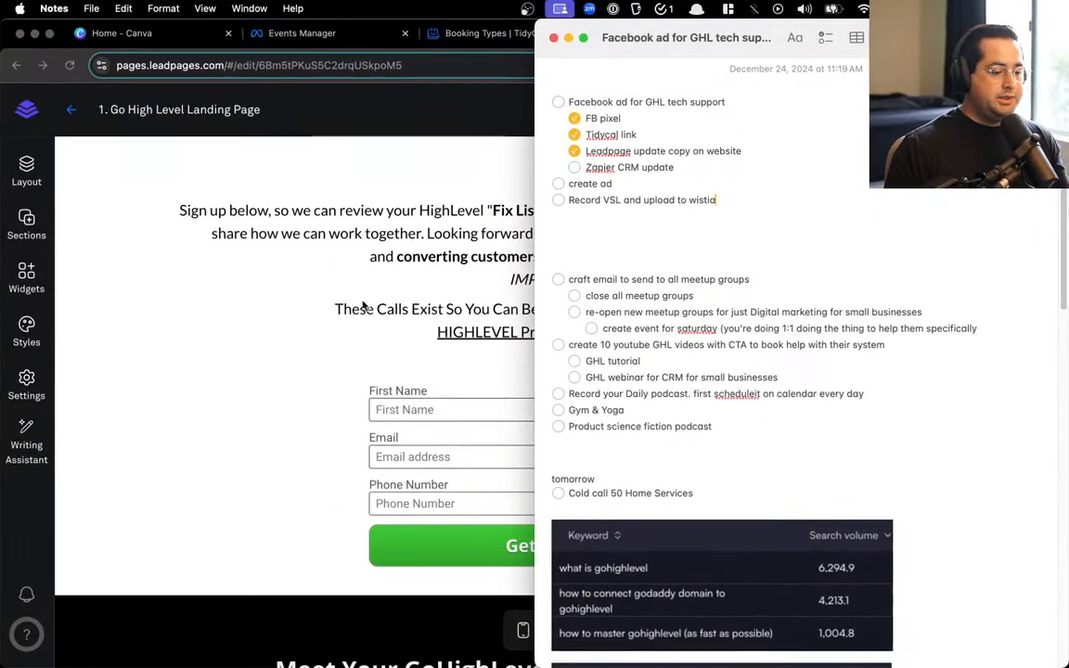
# Open the ClickUp Business CRM list in a new Chrome tab via the Alfred bookmark
pyautogui.click(386, 288)
pyautogui.press('super+space')
pyautogui.write('cc')
pyautogui.press('Return')
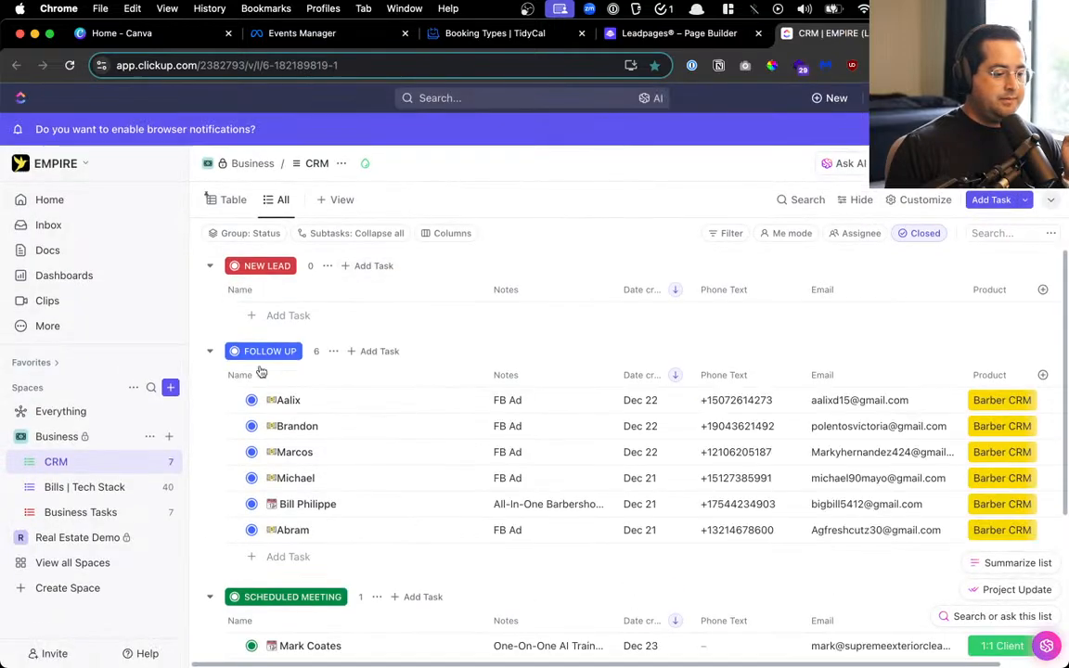
# Move all six Follow Up leads to the Lost Sale status
pyautogui.click(212, 375)
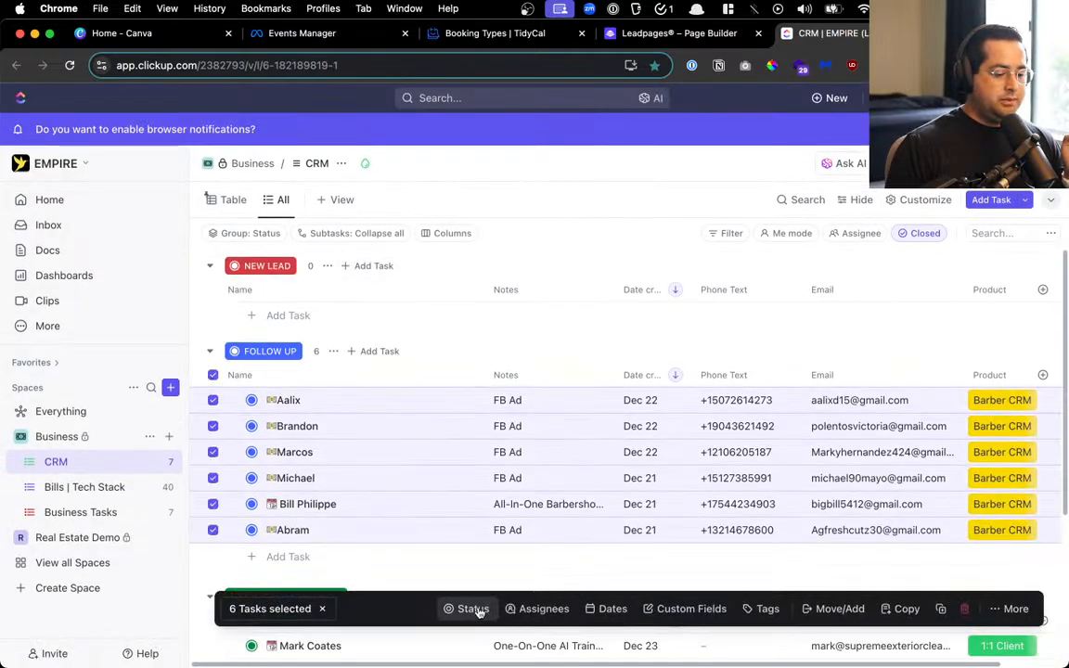
pyautogui.click(475, 610)
pyautogui.click(484, 546)
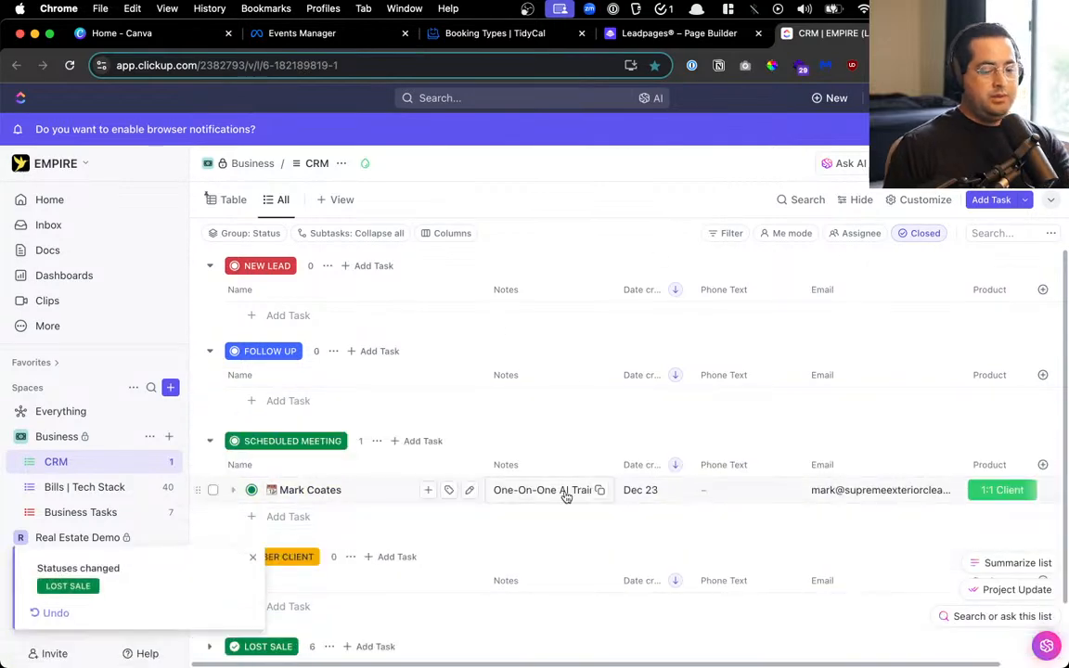
# Delete the Barber CRM option from the Product field
pyautogui.hscroll(2, 933, 501)
pyautogui.click(933, 501)
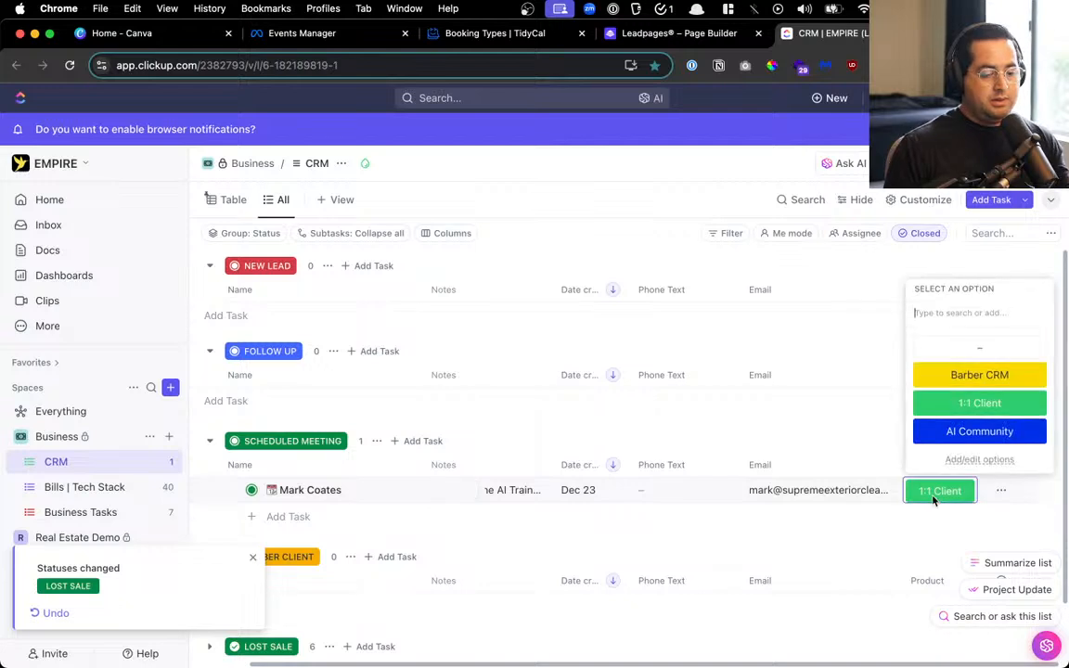
pyautogui.click(972, 459)
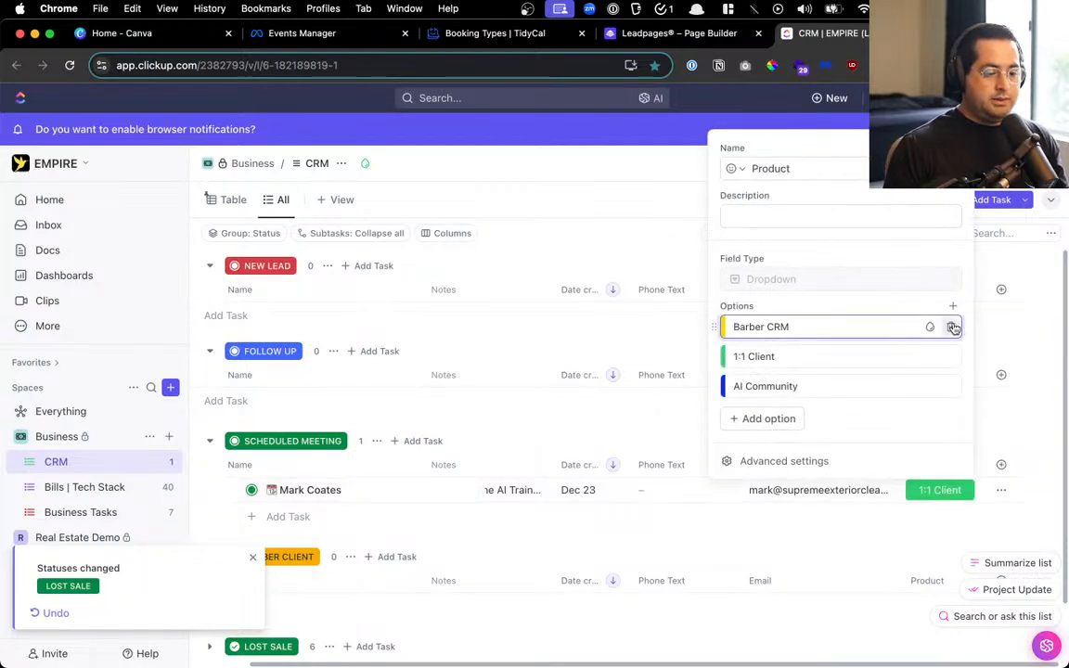
pyautogui.click(951, 327)
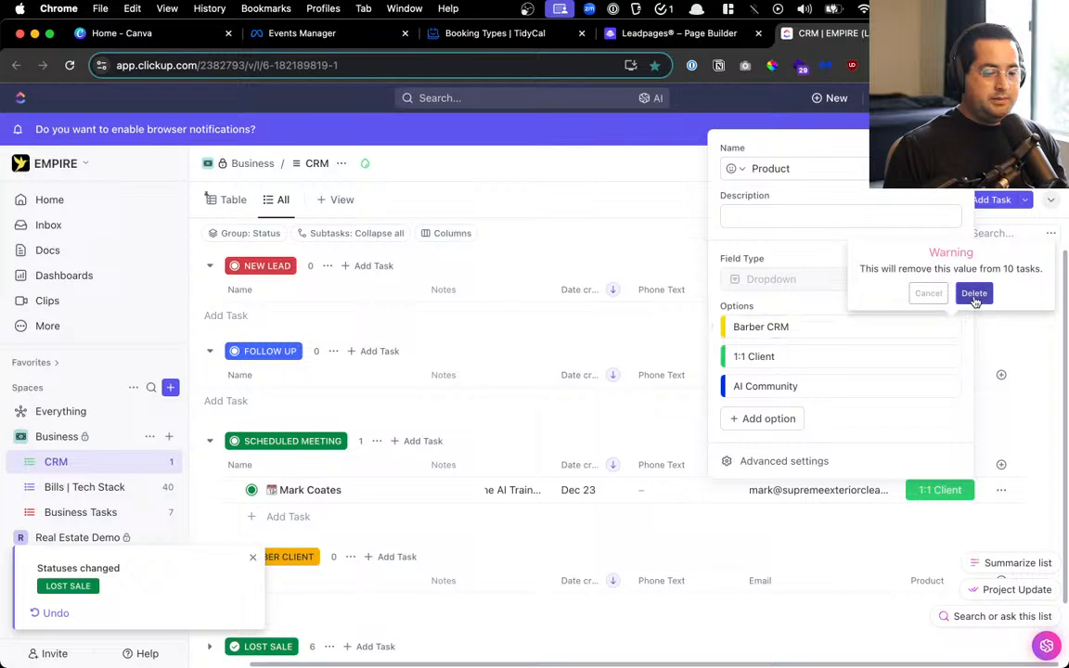
pyautogui.click(974, 294)
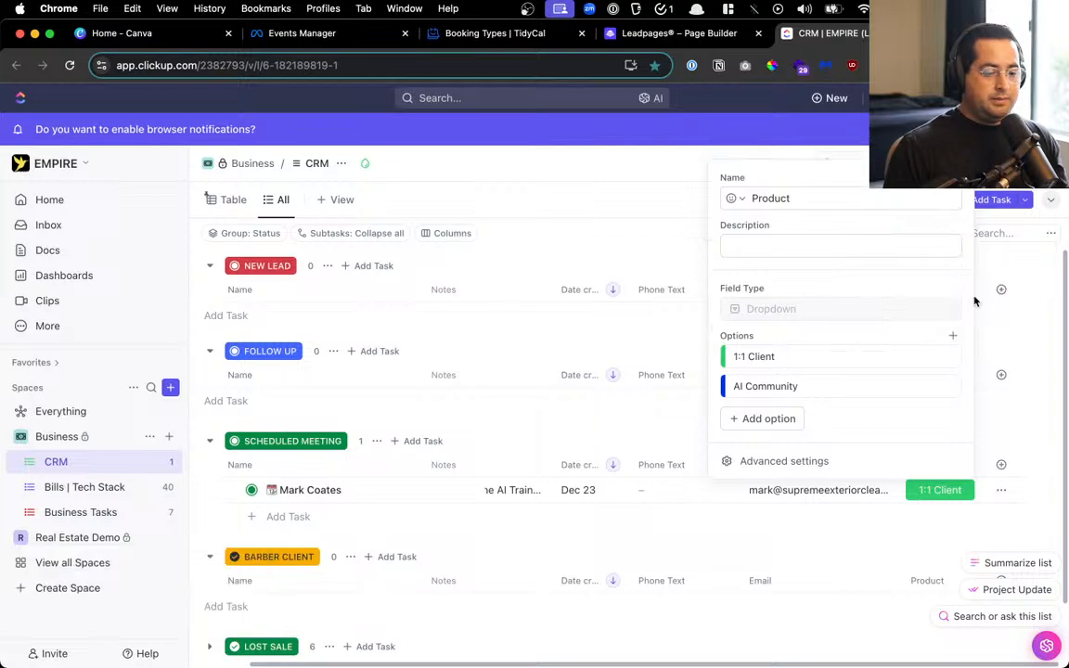
# Add a yellow 'GHL Services' option to the Product field
pyautogui.click(953, 306)
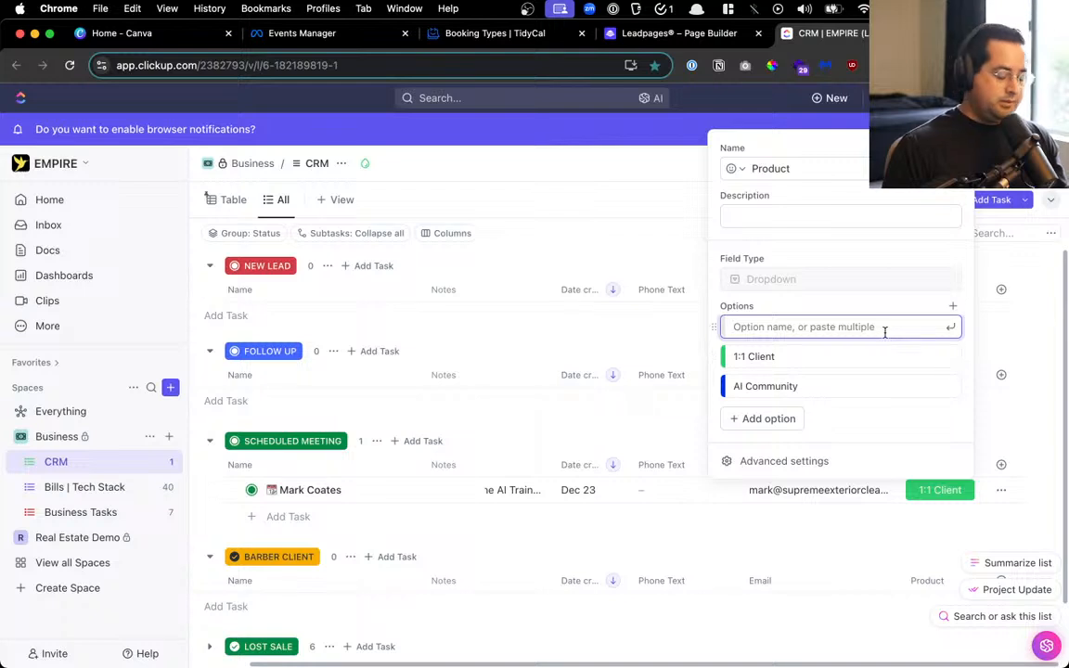
pyautogui.write('GHL Su')
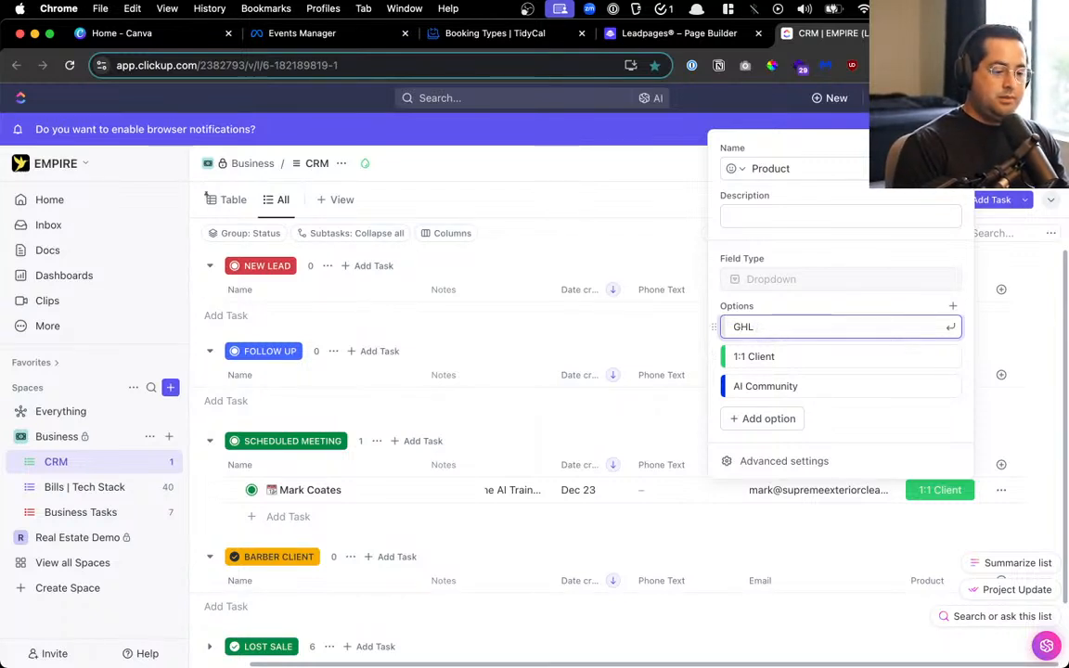
pyautogui.write(' Services')
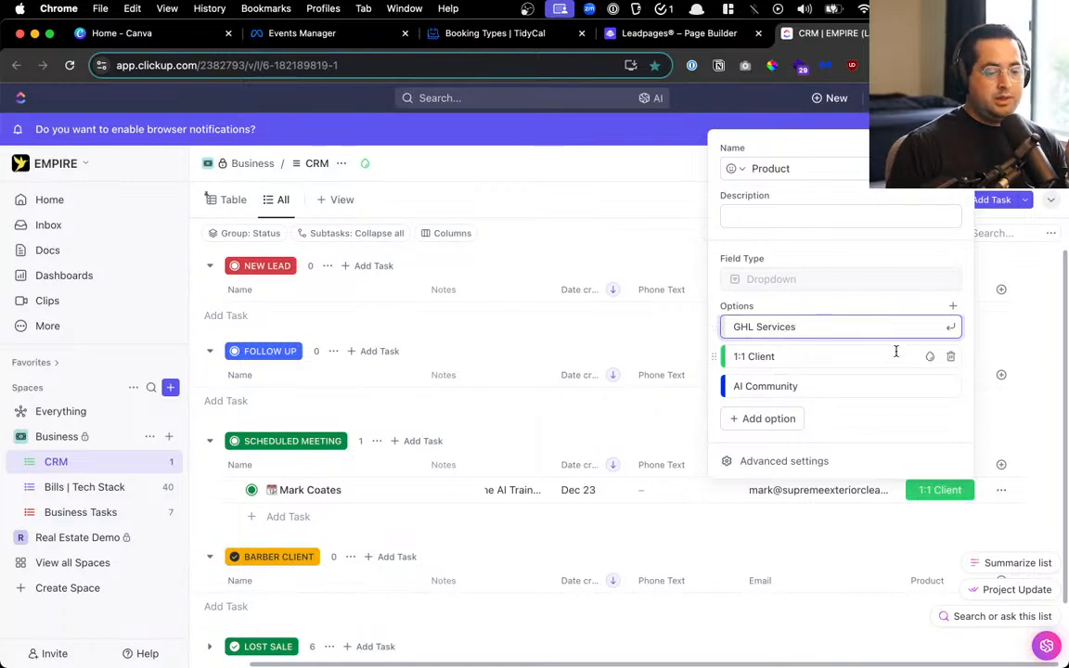
pyautogui.press('Return')
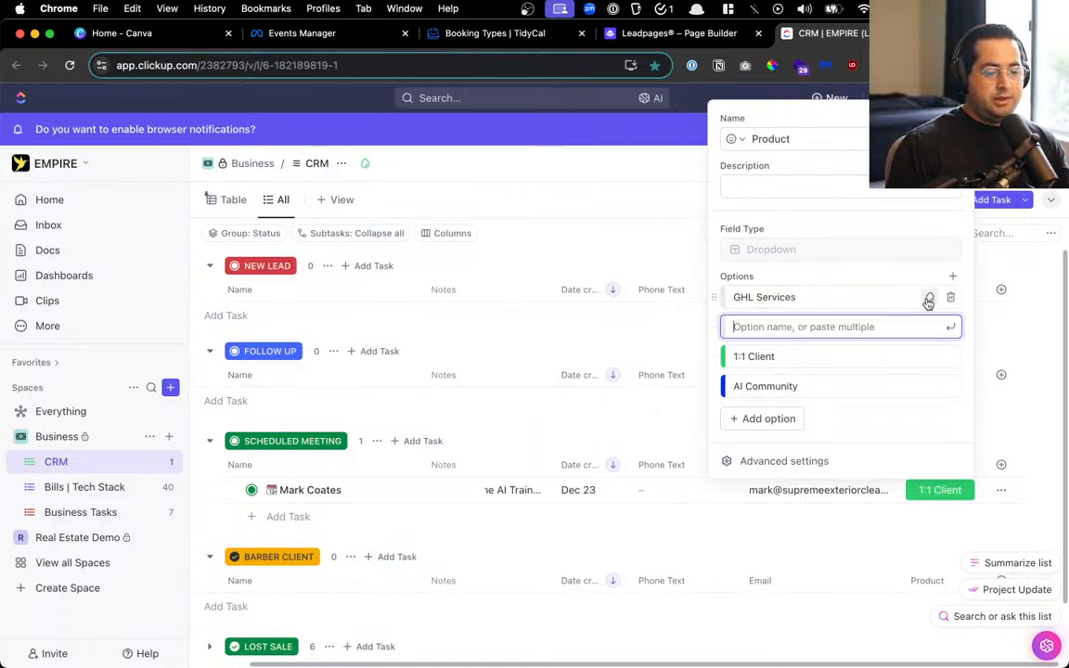
pyautogui.click(929, 298)
pyautogui.click(930, 327)
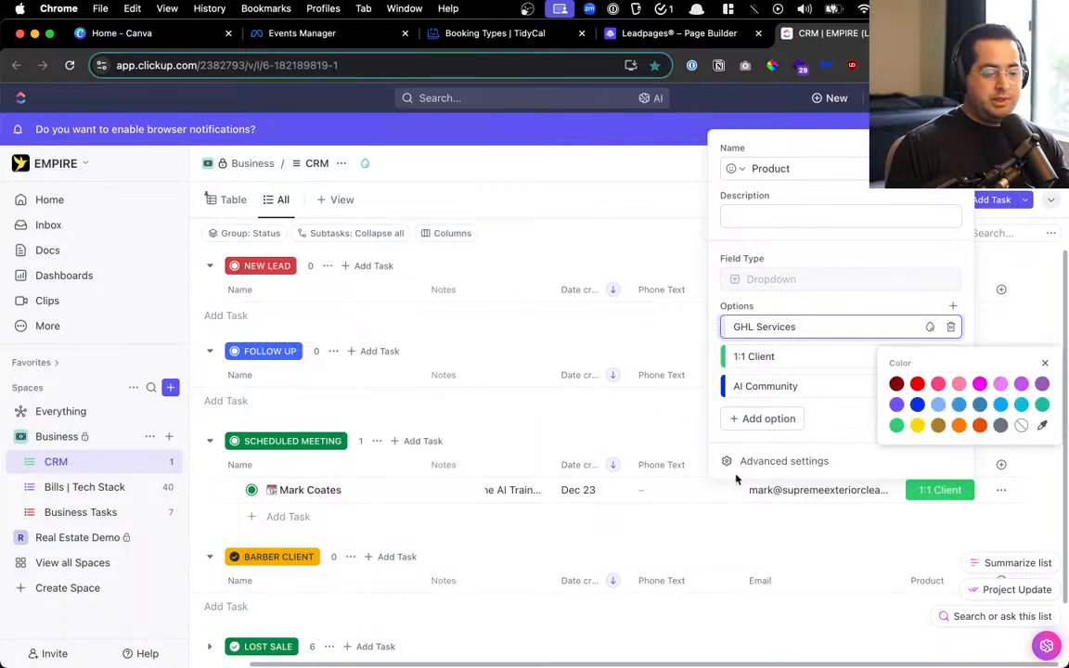
pyautogui.click(917, 425)
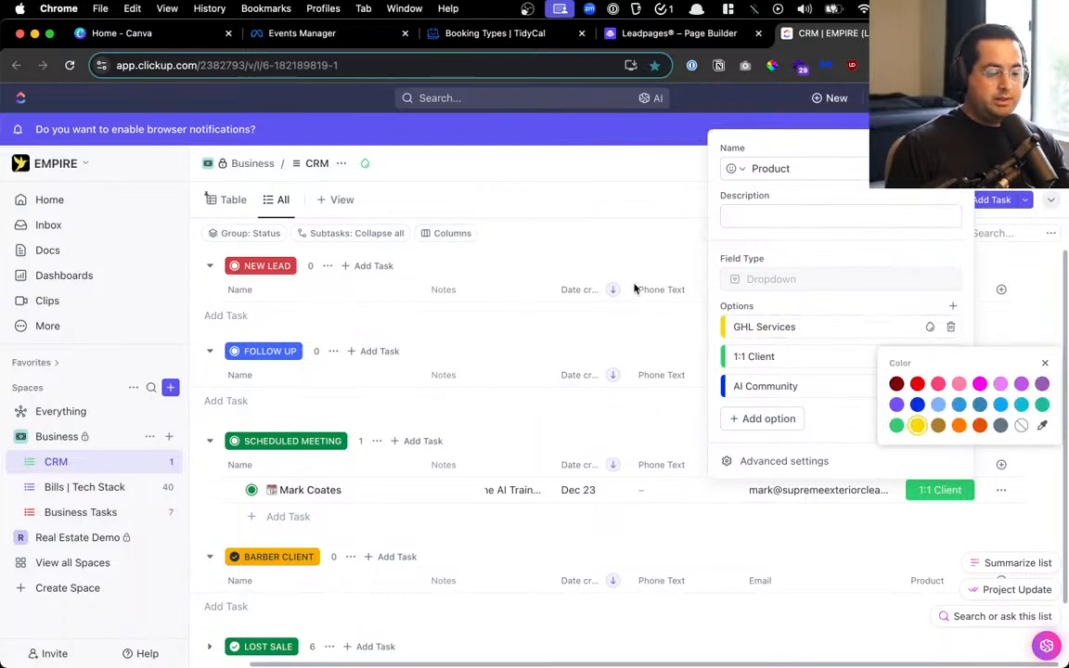
pyautogui.click(604, 241)
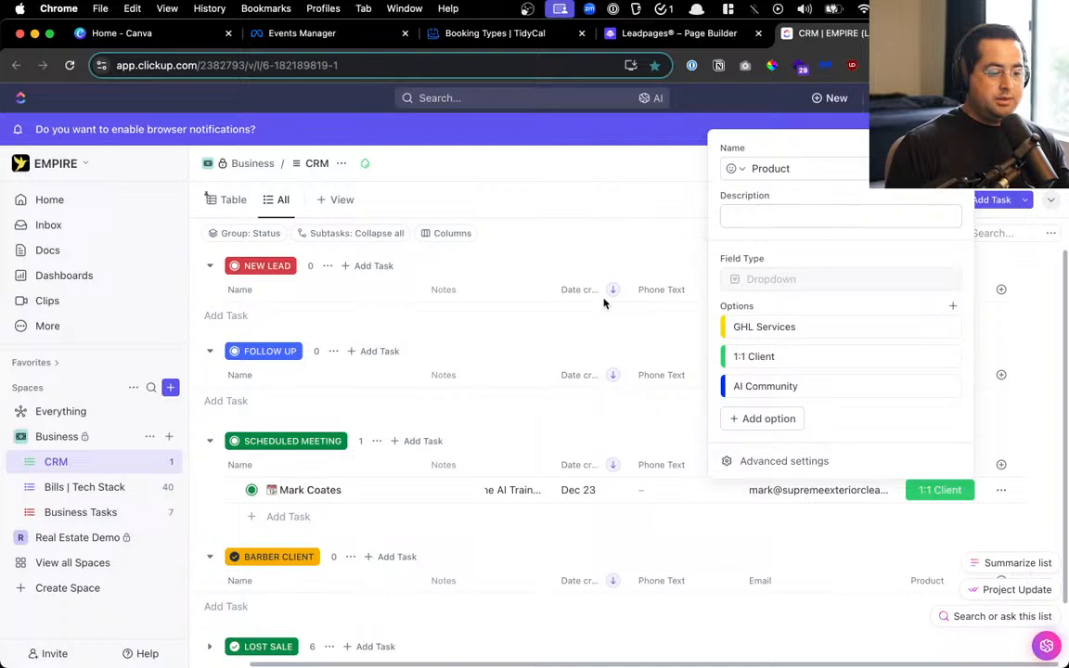
pyautogui.click(315, 475)
# Rename the BARBER CLIENT status group to 'GHL CLIENT'
pyautogui.click(308, 557)
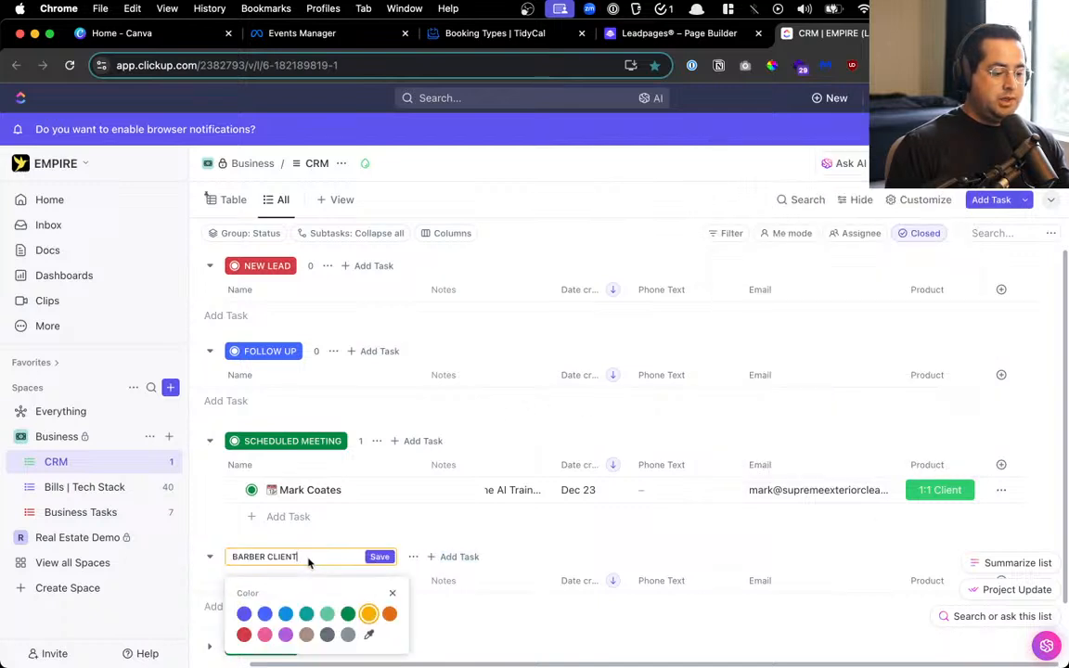
pyautogui.press('super+a')
pyautogui.write('G')
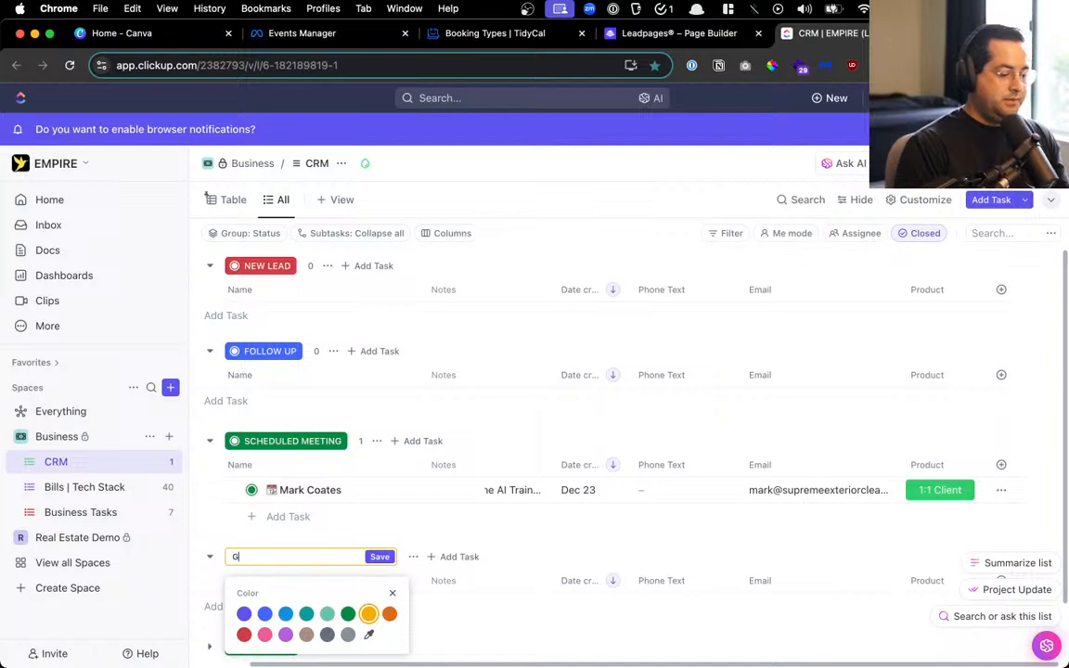
pyautogui.write('HL CLIE')
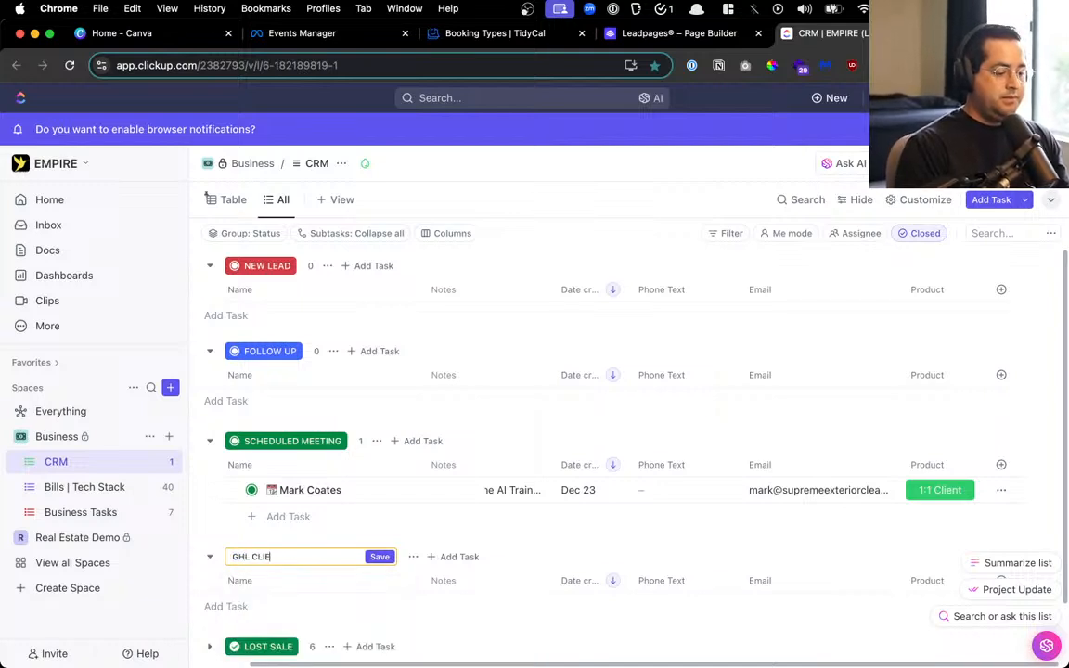
pyautogui.write('NT')
pyautogui.press('Return')
pyautogui.scroll(-2, 348, 490)
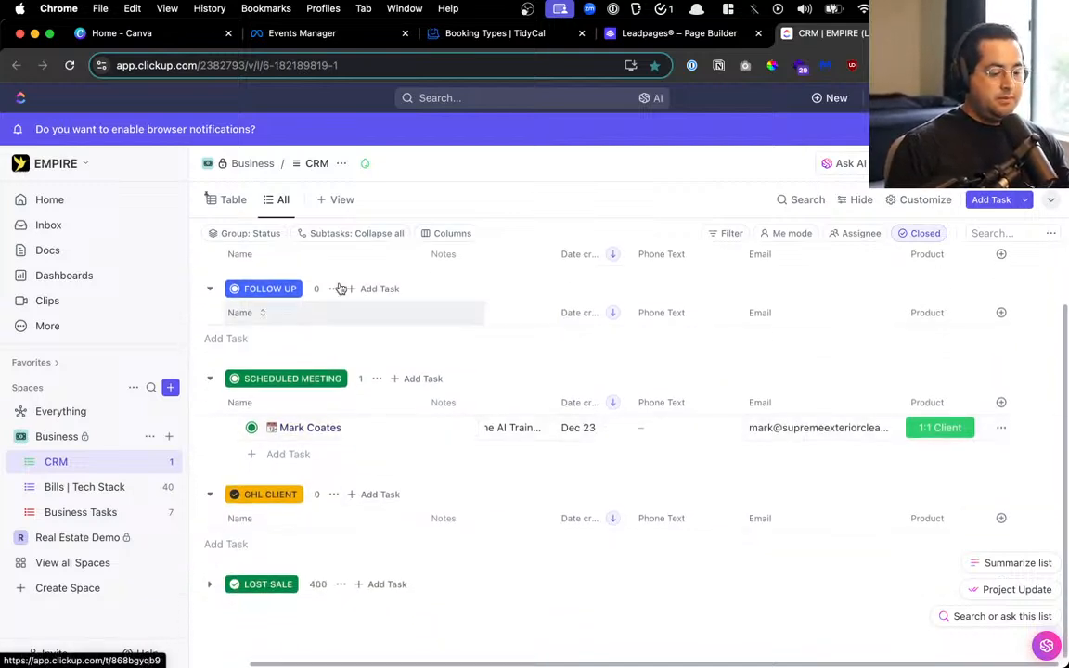
pyautogui.scroll(2, 348, 419)
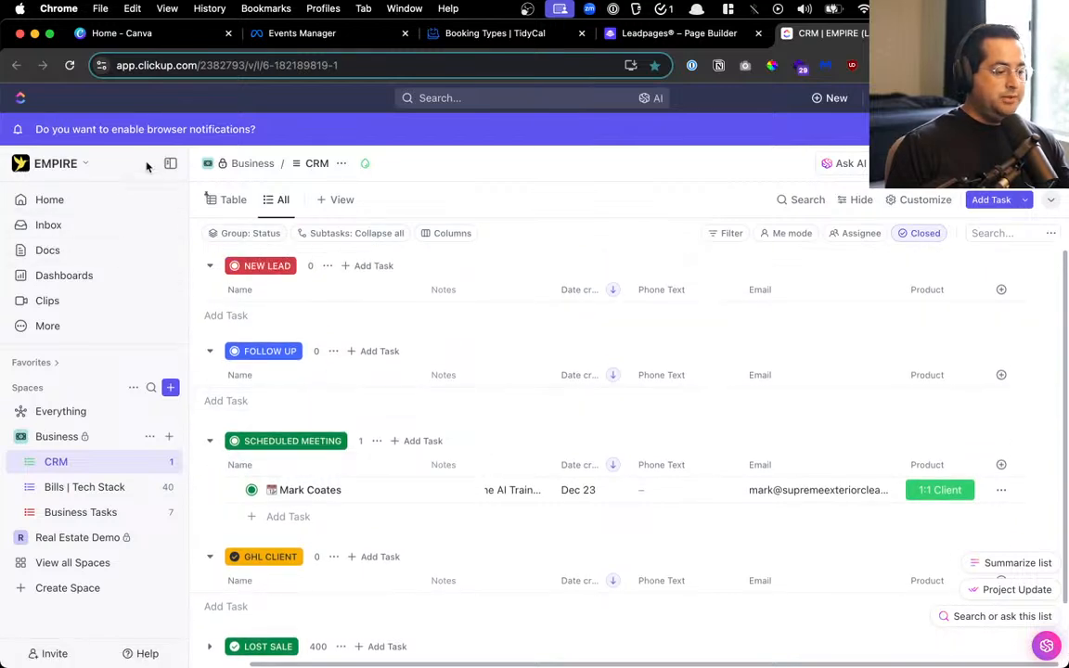
# Collapse the workspace sidebar so the CRM list fills the window
pyautogui.click(170, 164)
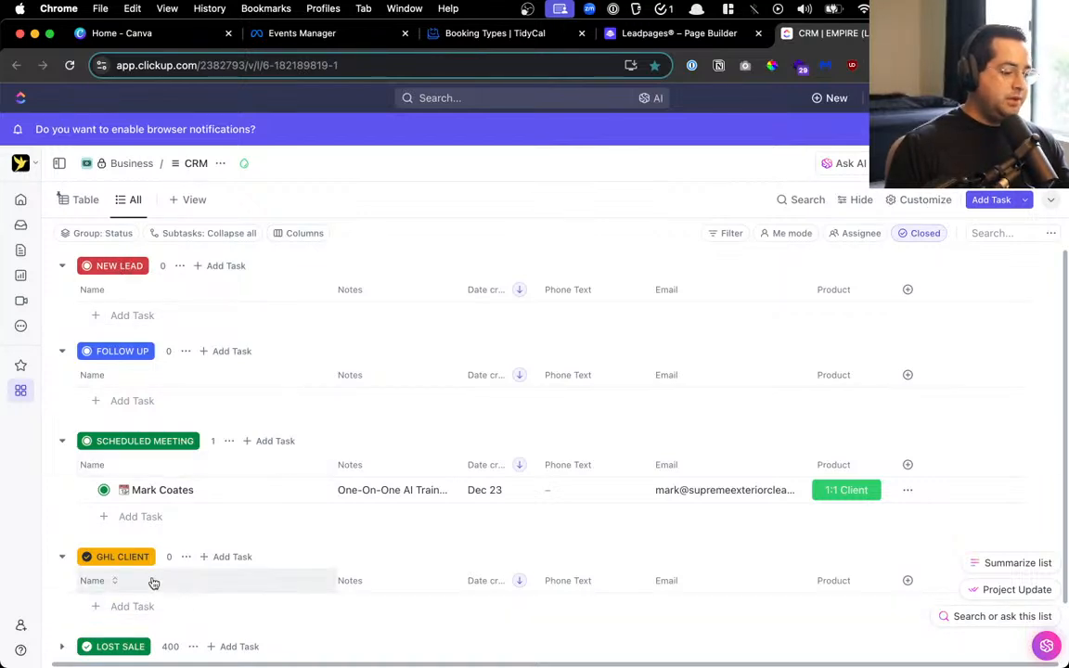
pyautogui.scroll(-2, 126, 596)
pyautogui.scroll(2, 125, 595)
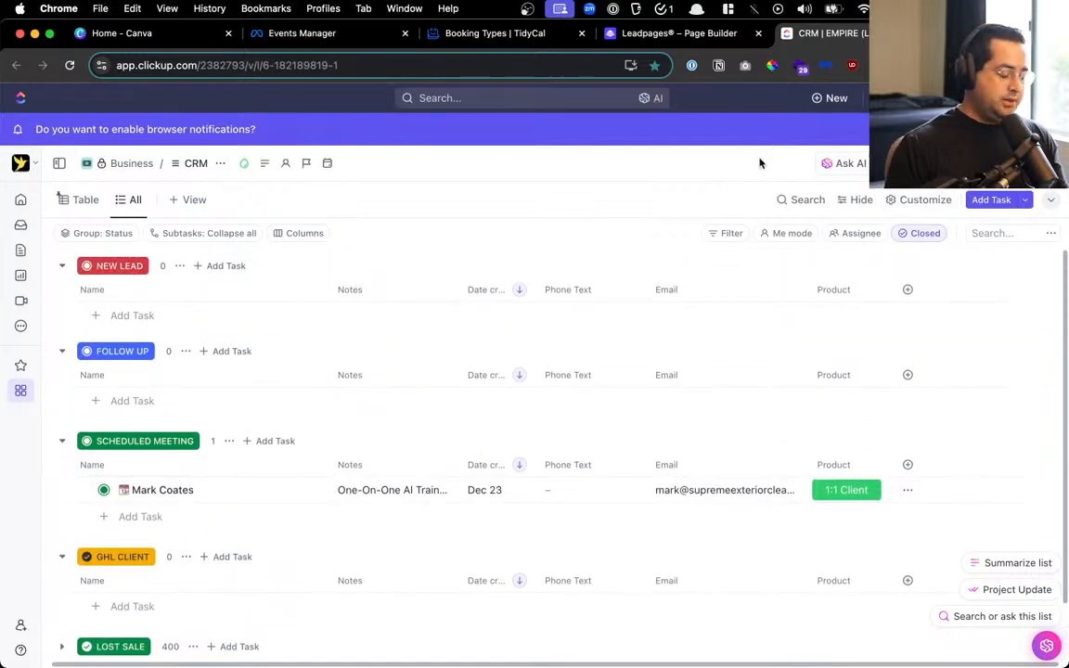
# Bring the Zapier Zaps page into the current browser window
pyautogui.hotkey('alt', 'space')
pyautogui.write('zaper')
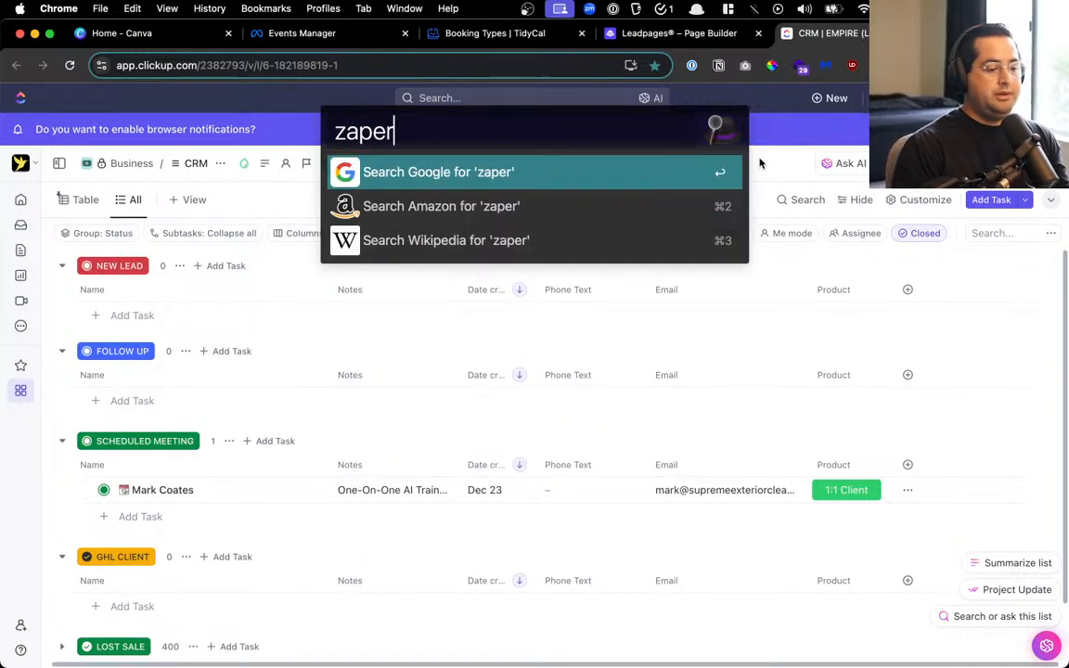
pyautogui.press('Return')
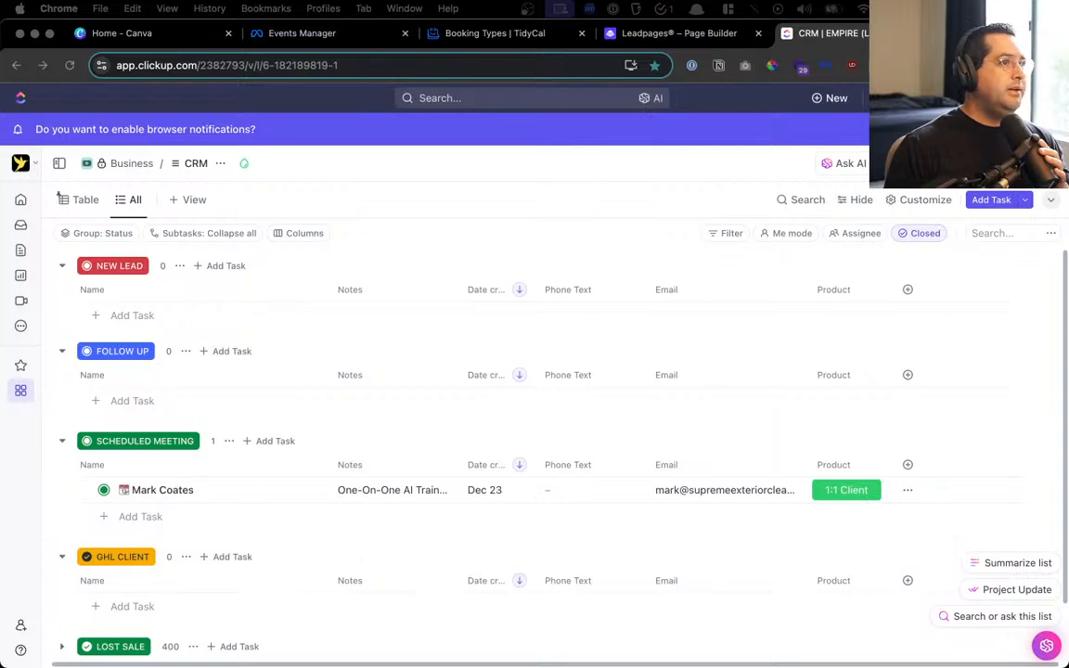
pyautogui.moveTo(59, 195); pyautogui.dragTo(928, 37)
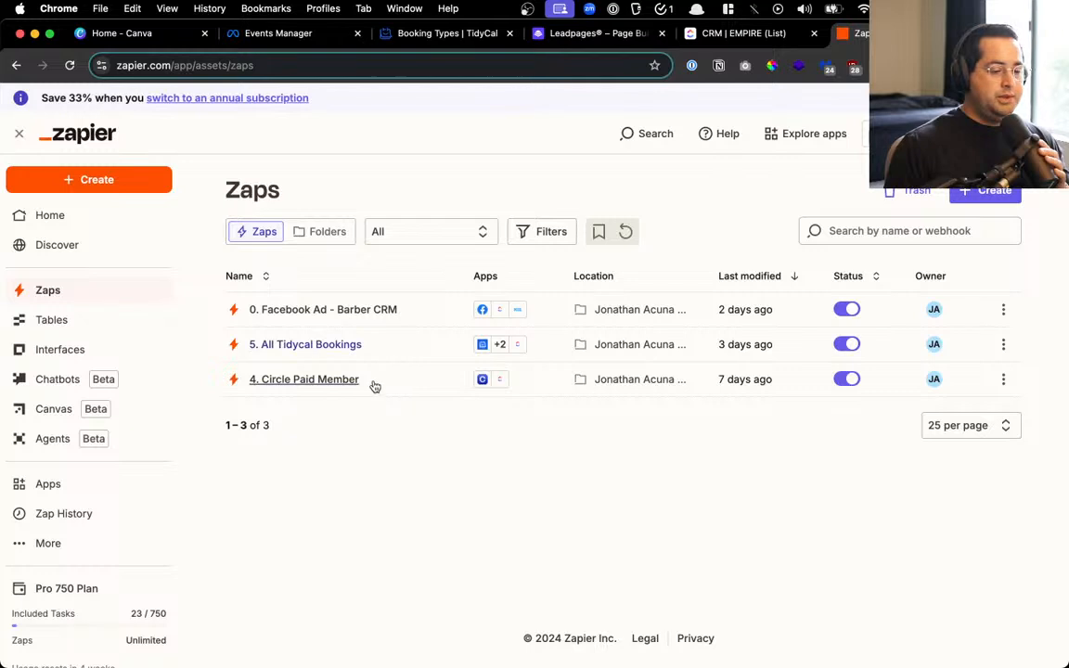
# Turn off the '4. Circle Paid Member' zap and delete it
pyautogui.click(848, 380)
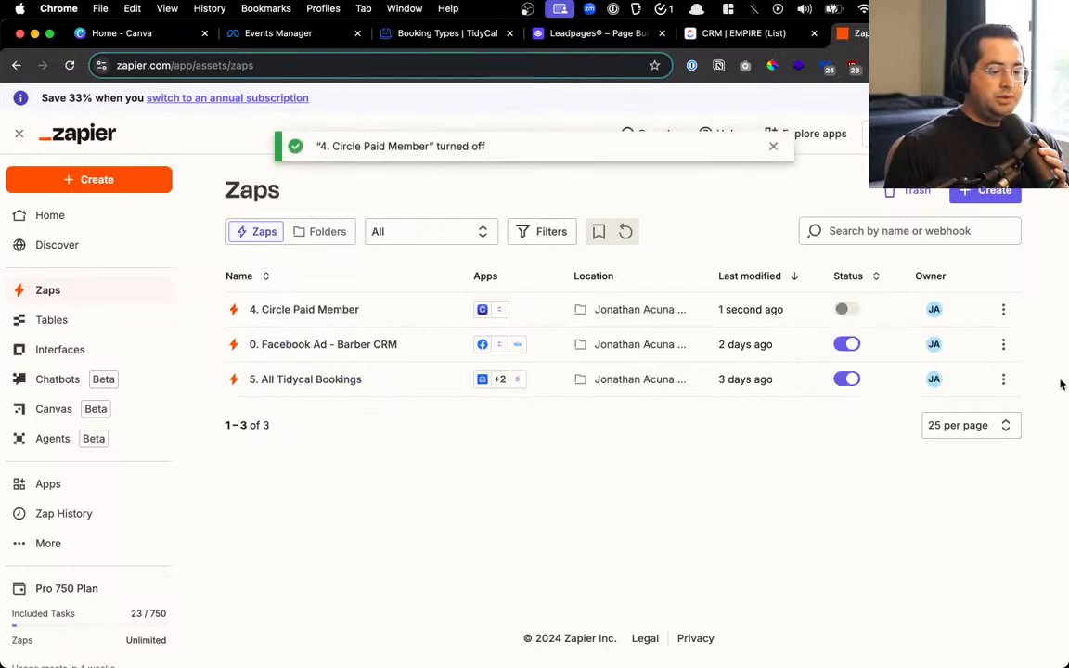
pyautogui.click(1003, 309)
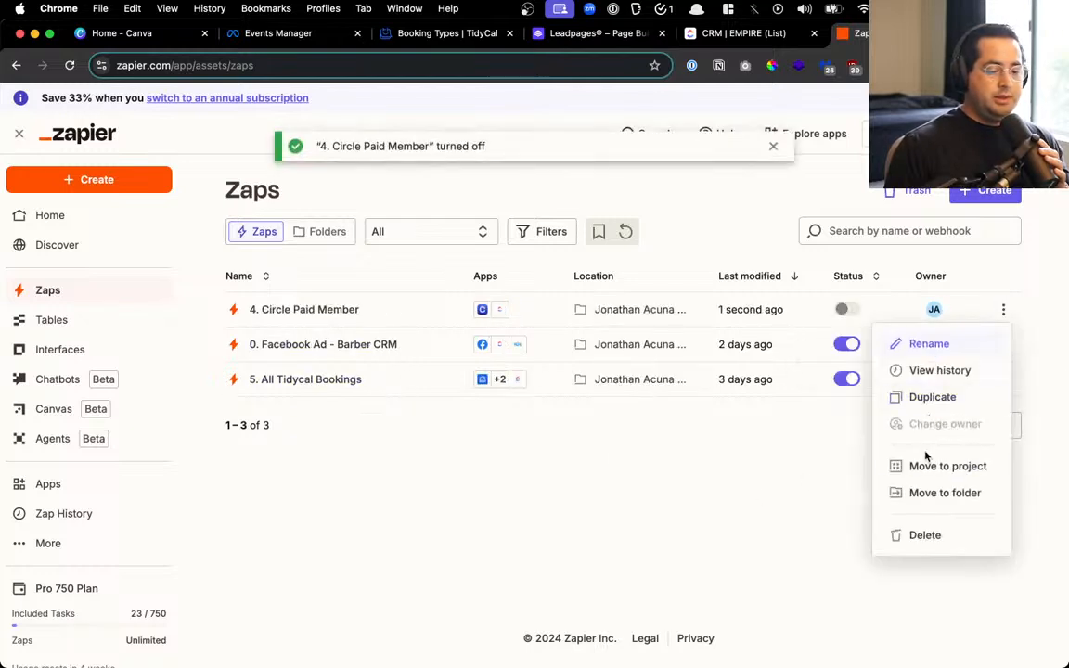
pyautogui.click(922, 534)
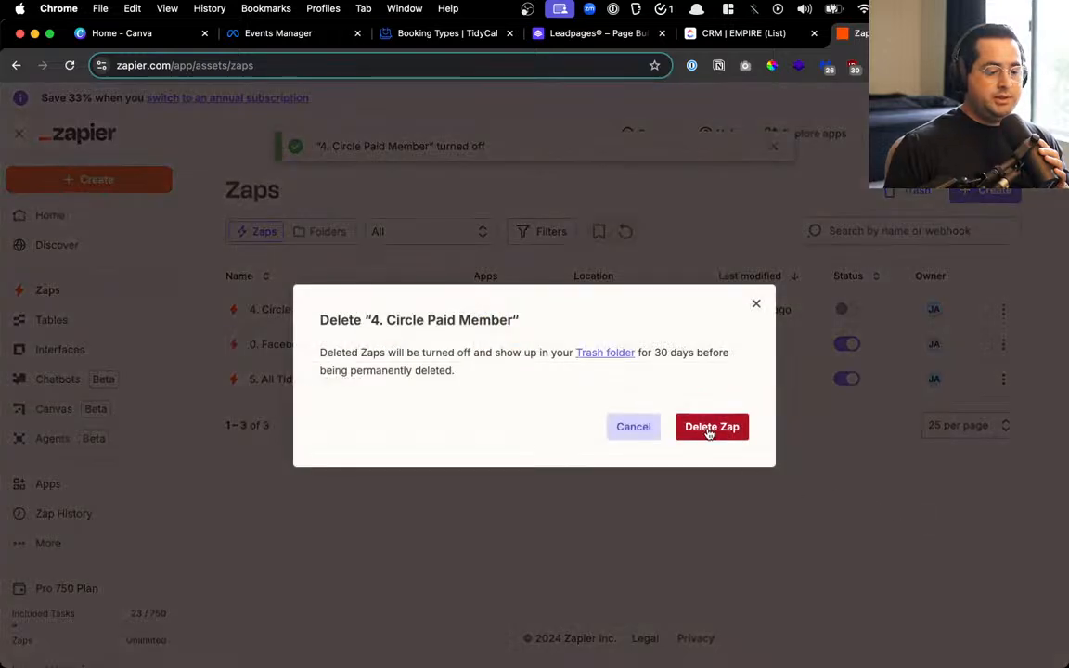
pyautogui.click(708, 427)
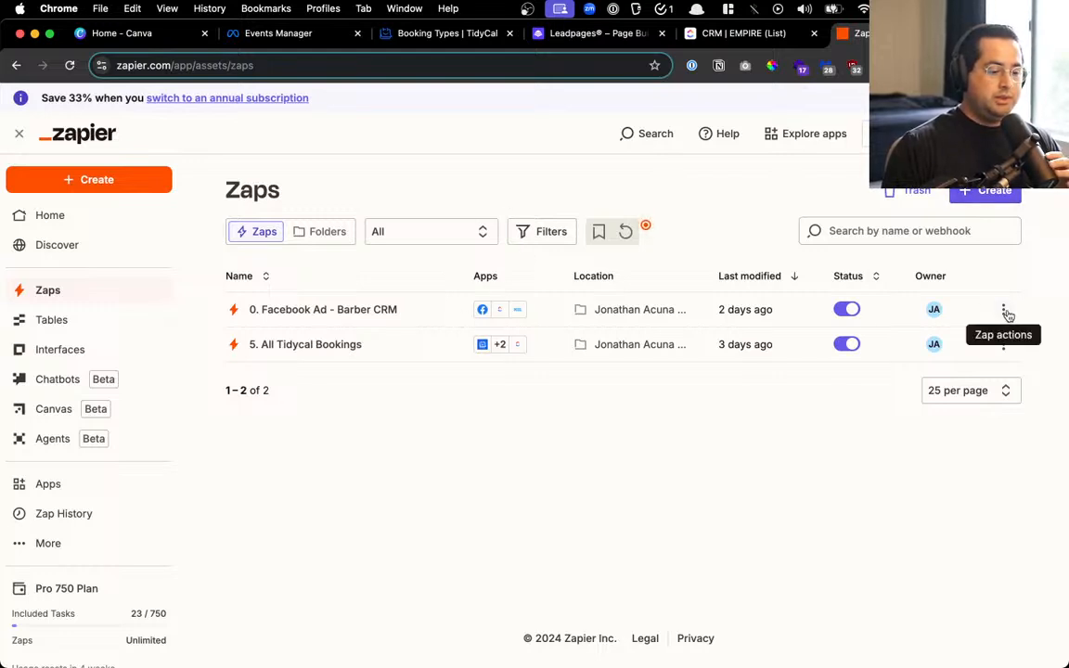
# Turn off the '0. Facebook Ad - Barber CRM' zap and open an editable duplicate
pyautogui.click(850, 309)
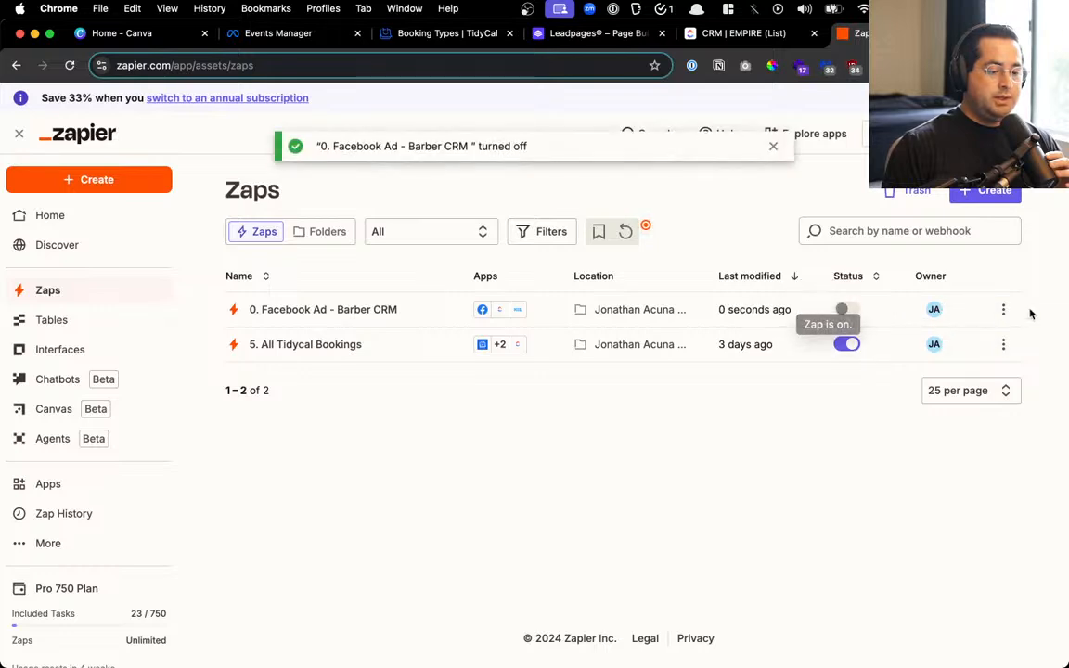
pyautogui.click(1007, 311)
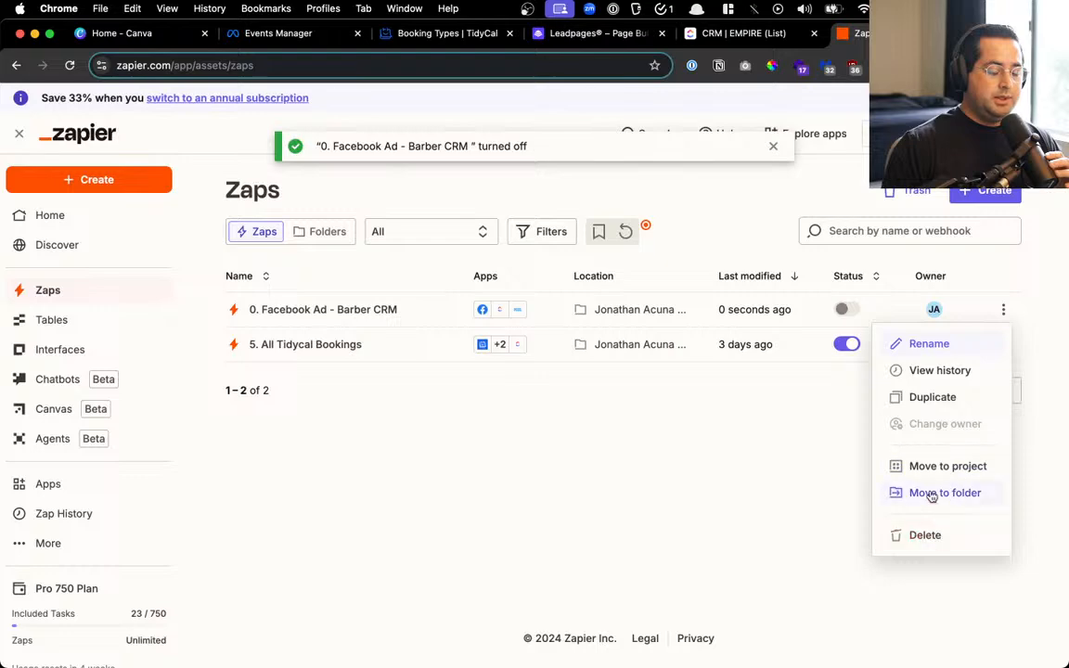
pyautogui.click(937, 397)
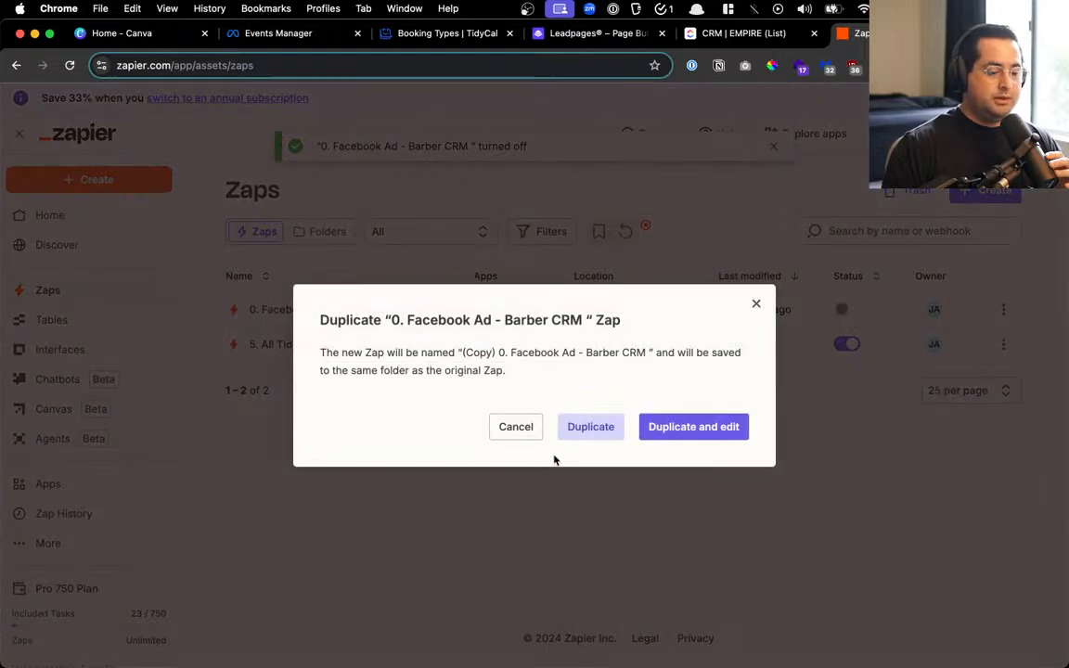
pyautogui.click(646, 437)
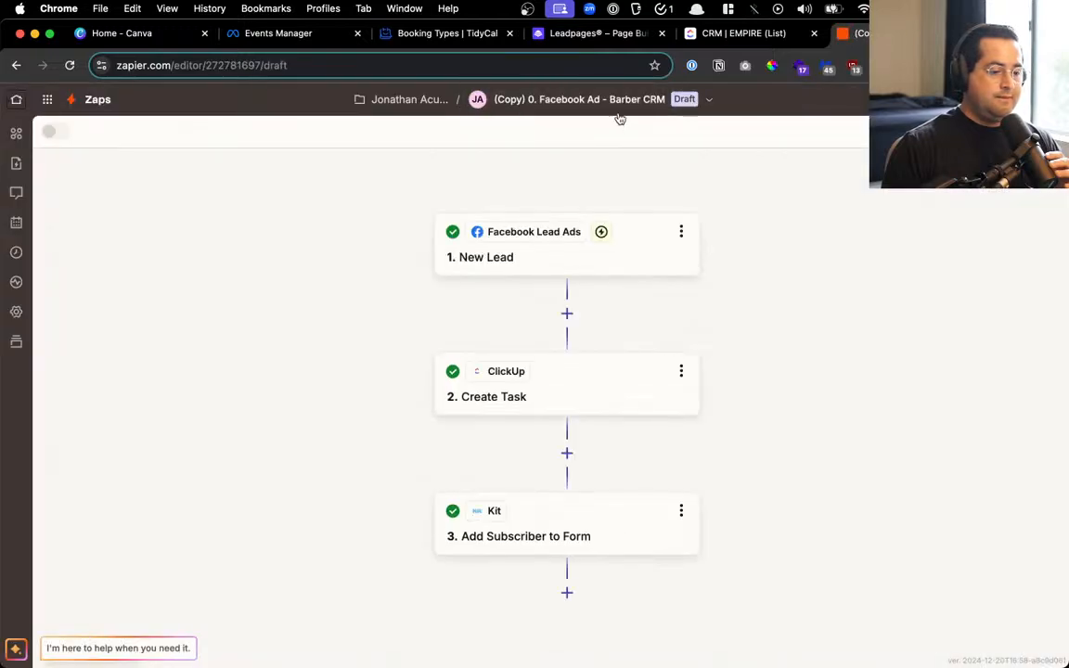
# Start renaming the copied zap to '0. GHL Website New Lead'
pyautogui.click(619, 101)
pyautogui.click(622, 143)
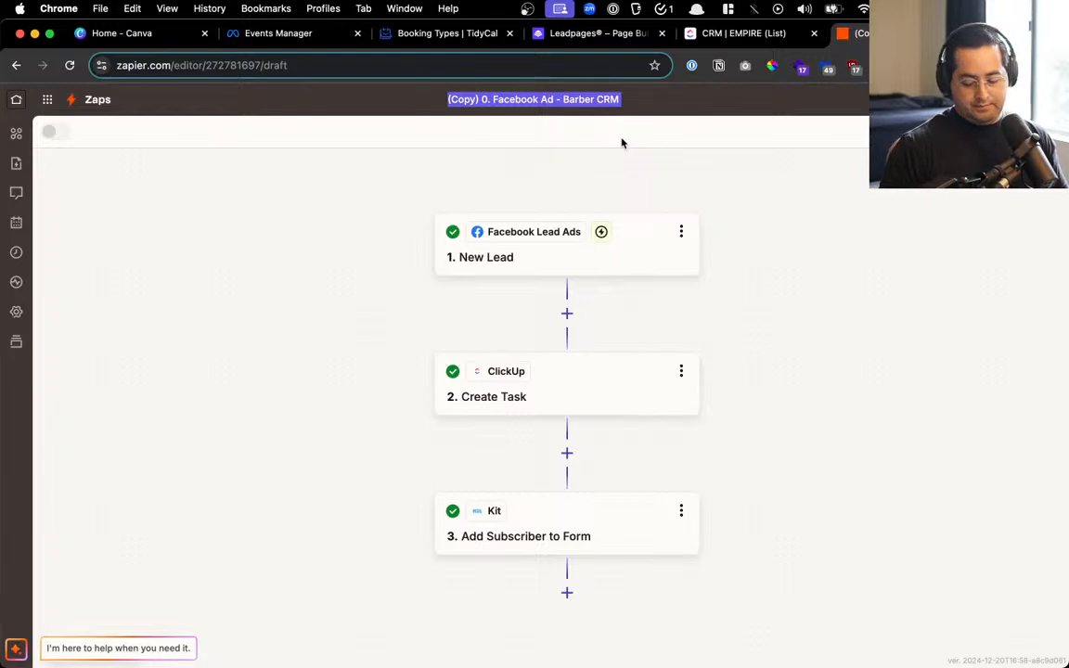
pyautogui.write('0.')
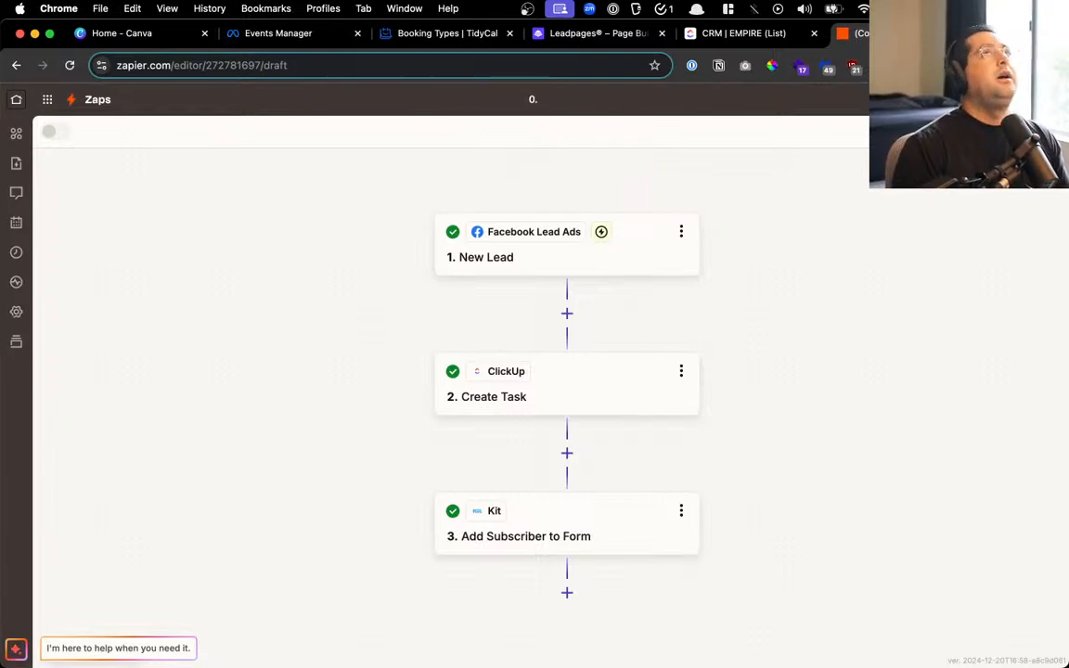
pyautogui.write(' GHL We')
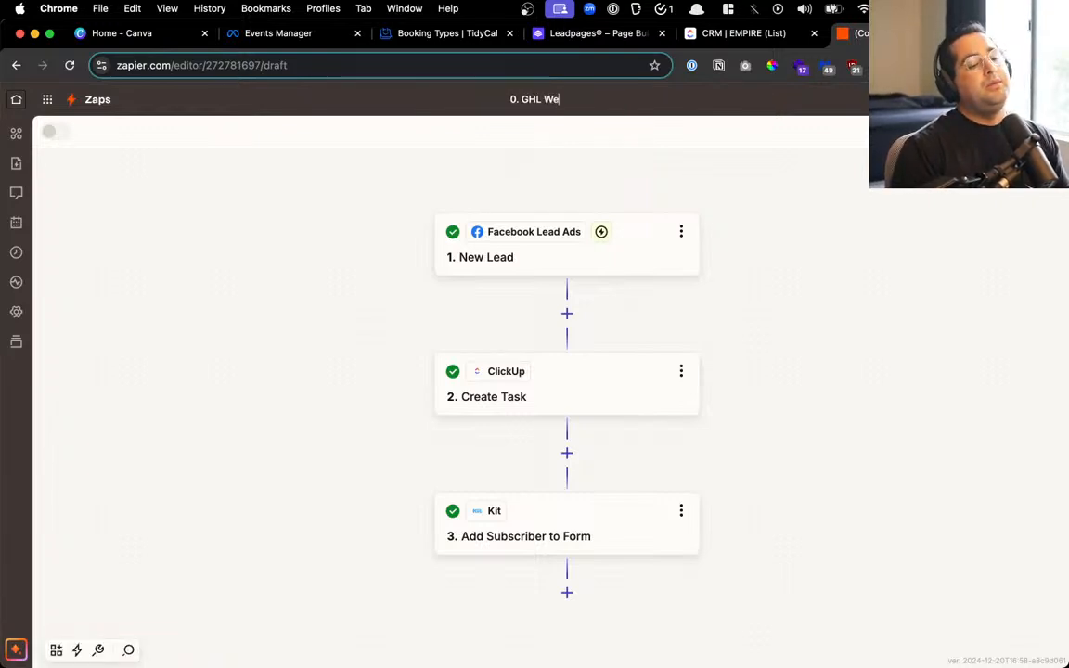
pyautogui.write('bsite New Lead')
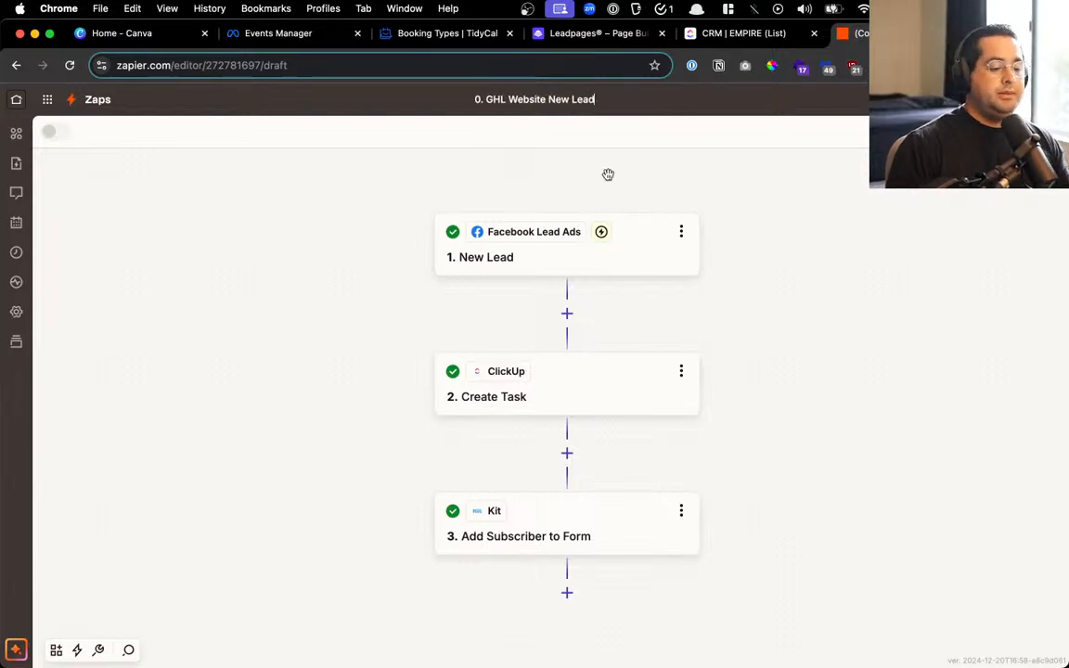
# Save the '0. GHL Website New Lead' name and switch the trigger app to Leadpages
pyautogui.press('Return')
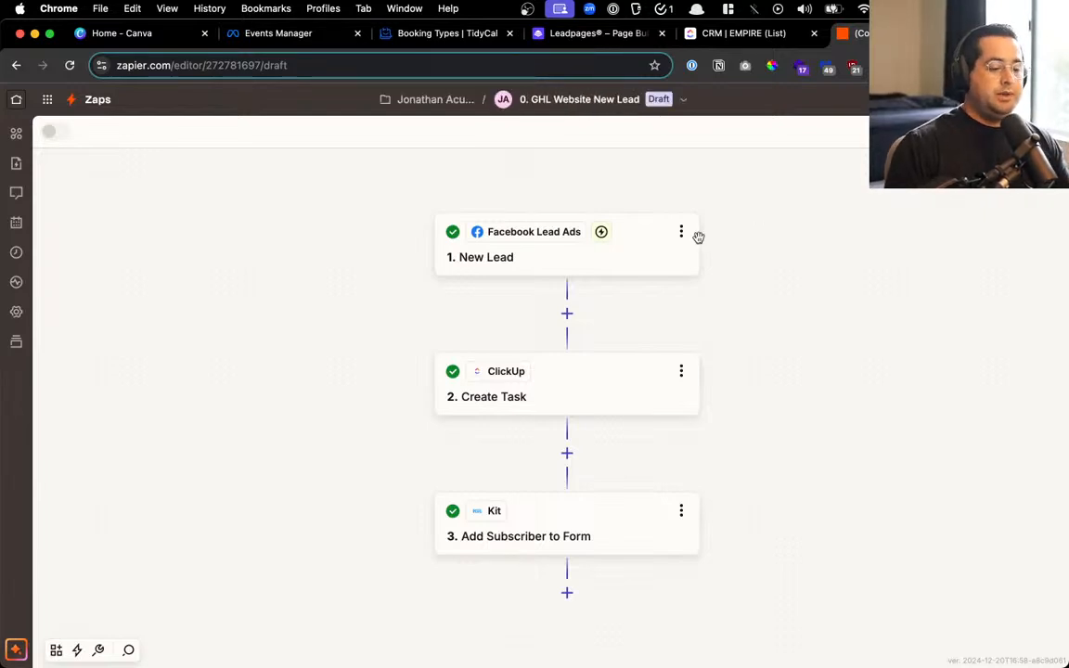
pyautogui.click(681, 231)
pyautogui.click(613, 258)
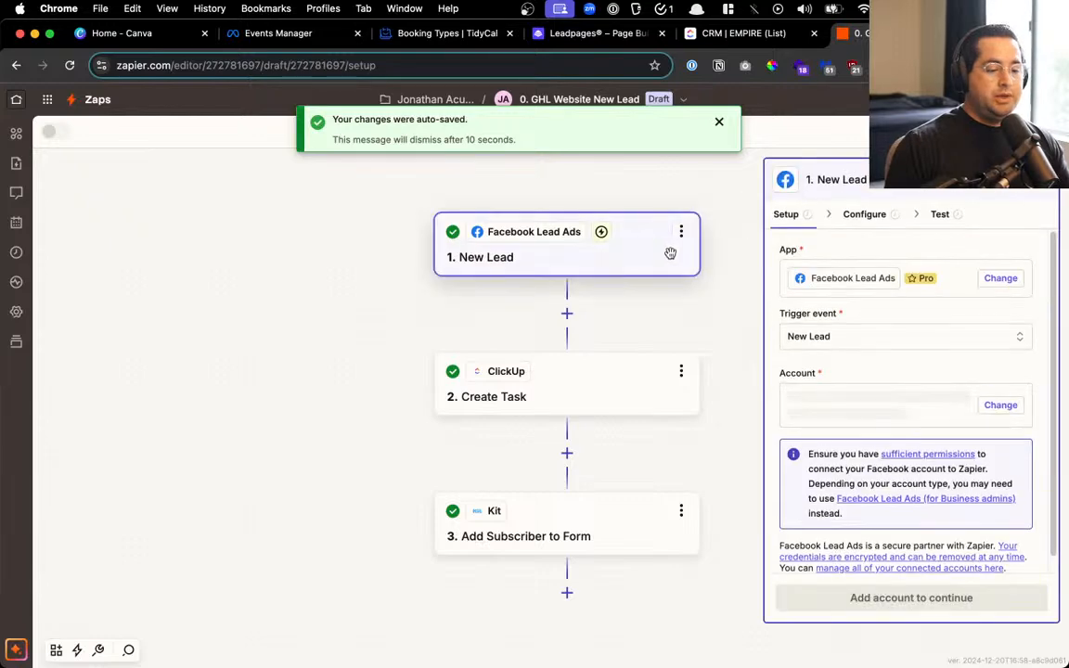
pyautogui.click(1001, 278)
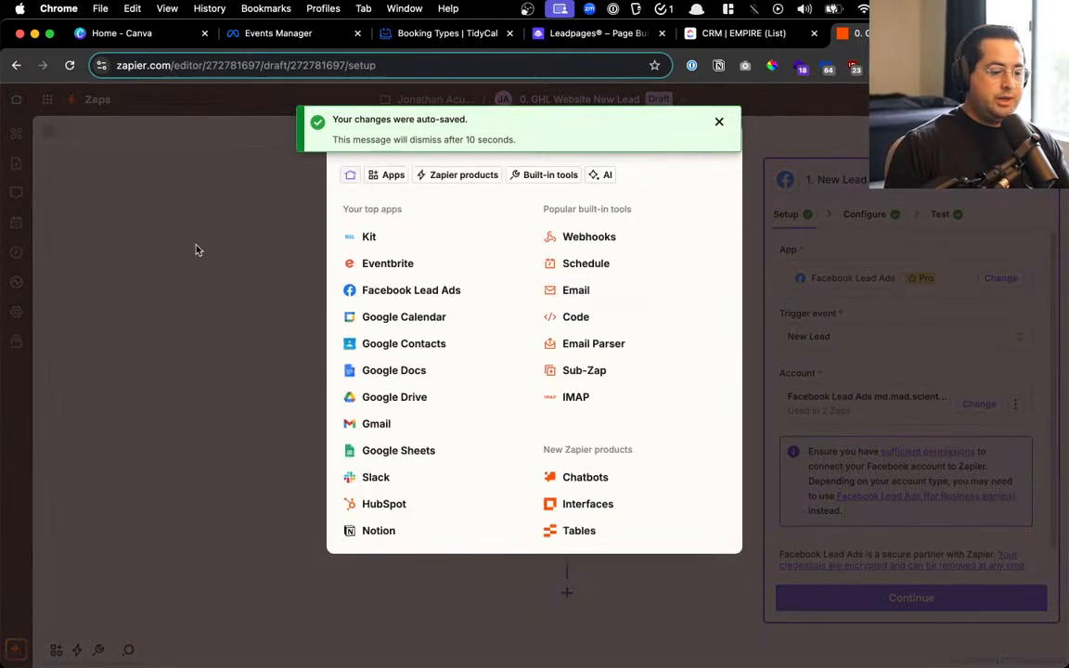
pyautogui.click(718, 121)
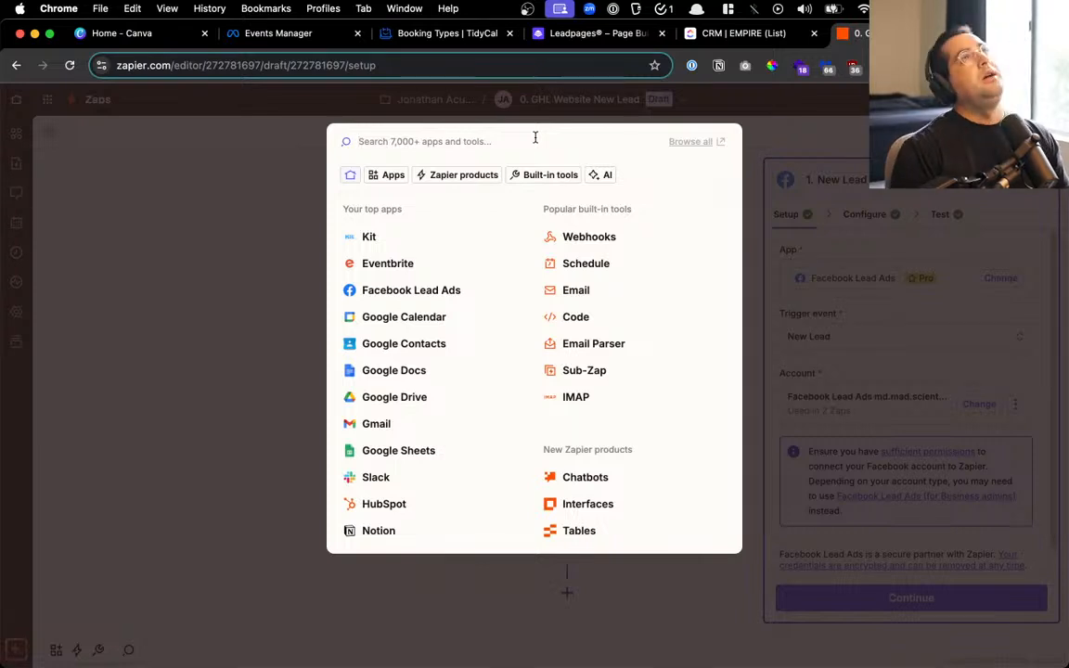
pyautogui.write('lead')
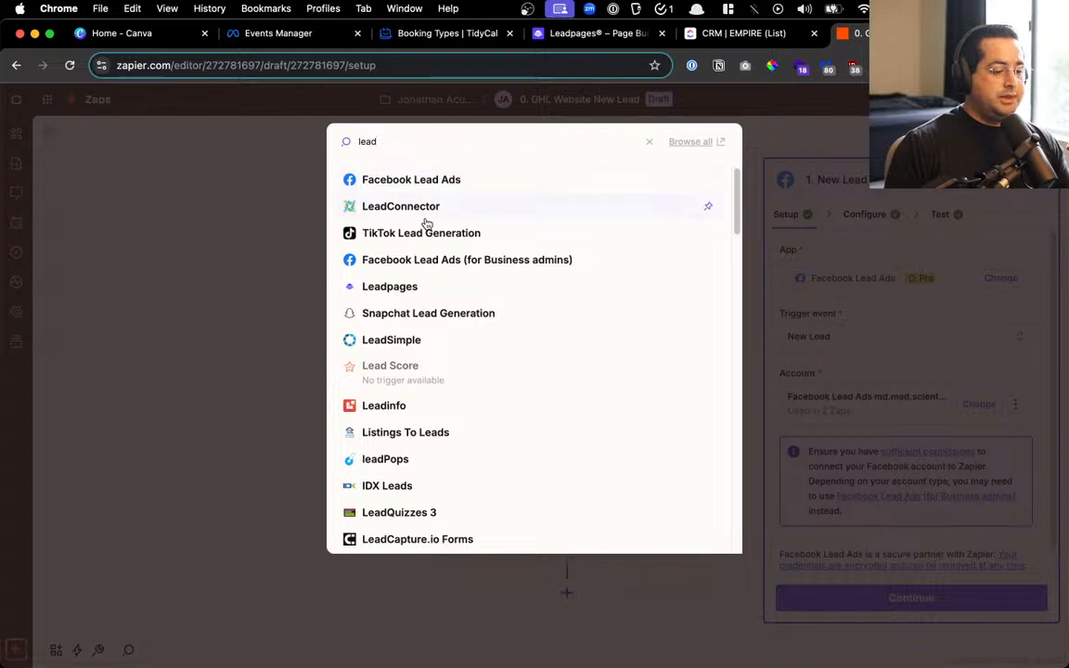
pyautogui.click(413, 290)
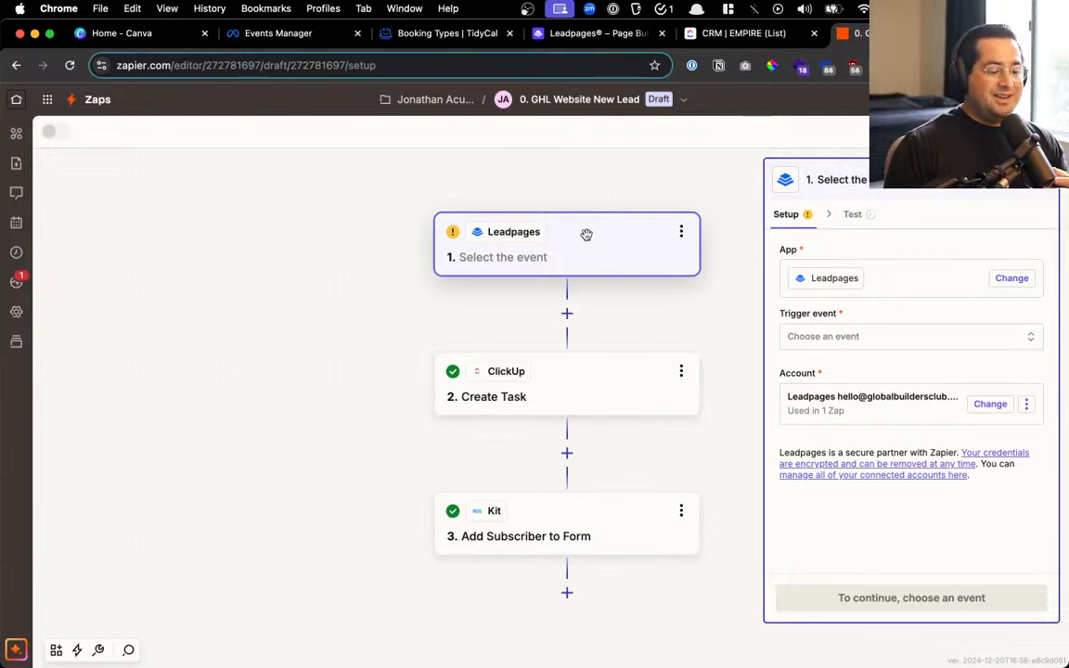
# Set the Leadpages trigger to New Form Submission on the goHighLevel Tech Support Form
pyautogui.click(887, 340)
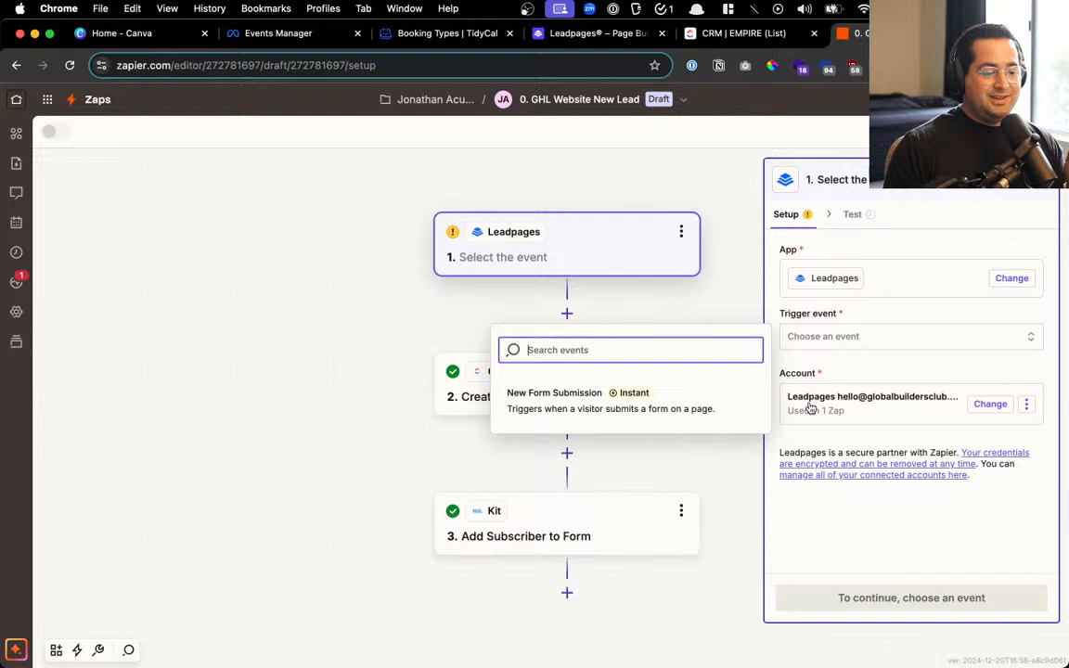
pyautogui.click(624, 406)
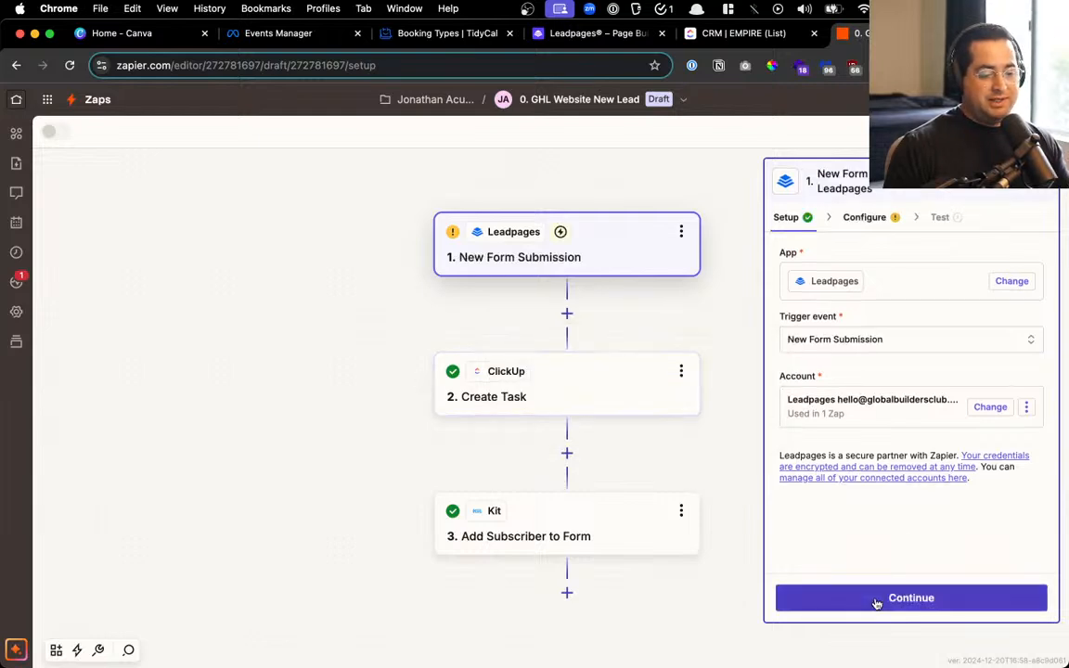
pyautogui.click(876, 602)
pyautogui.click(876, 286)
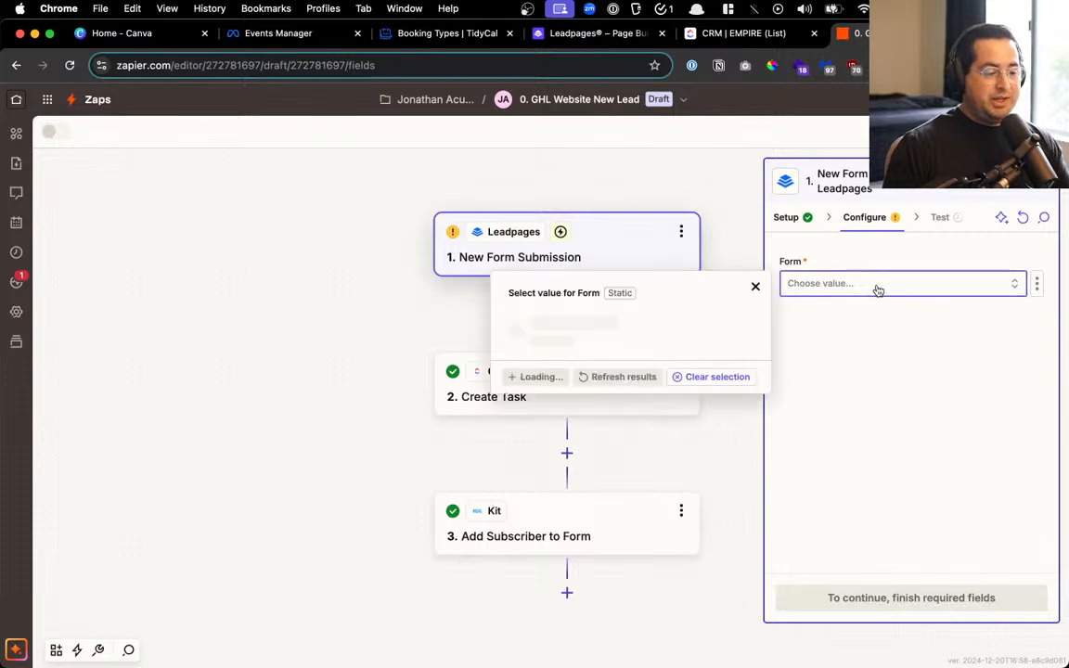
pyautogui.click(713, 401)
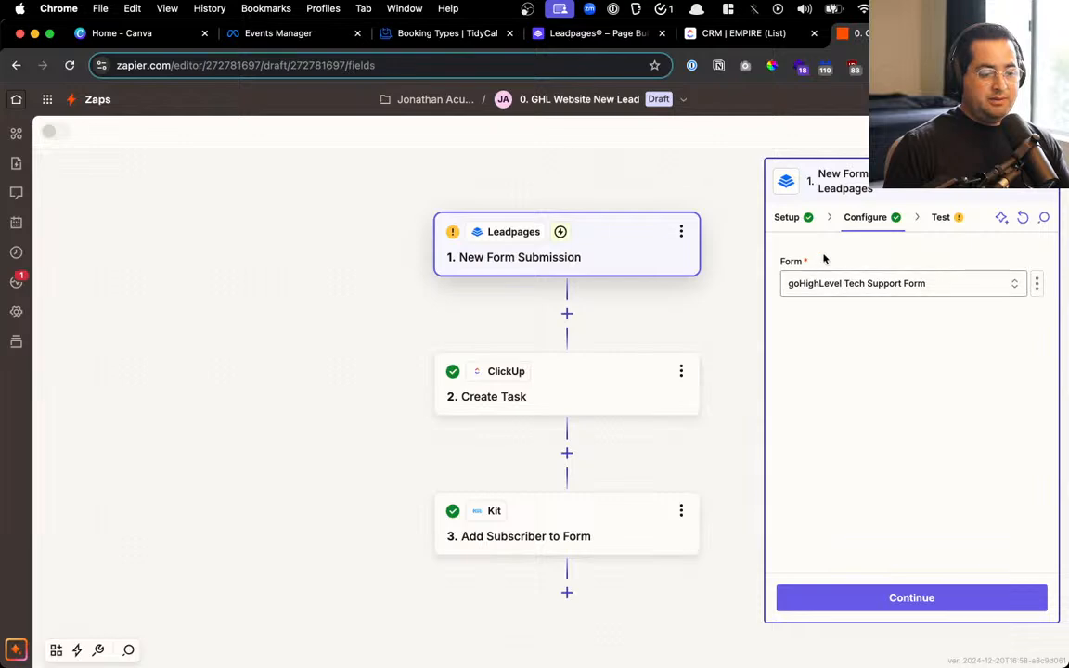
# Test the trigger and continue with Form Submission A as the sample record
pyautogui.click(831, 601)
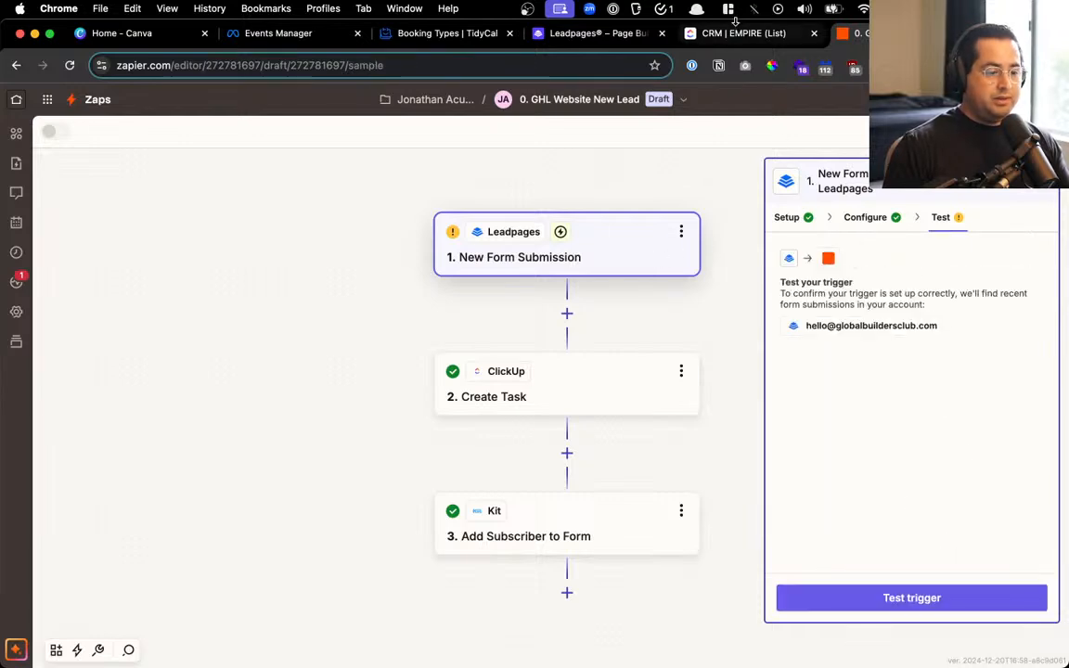
pyautogui.click(931, 602)
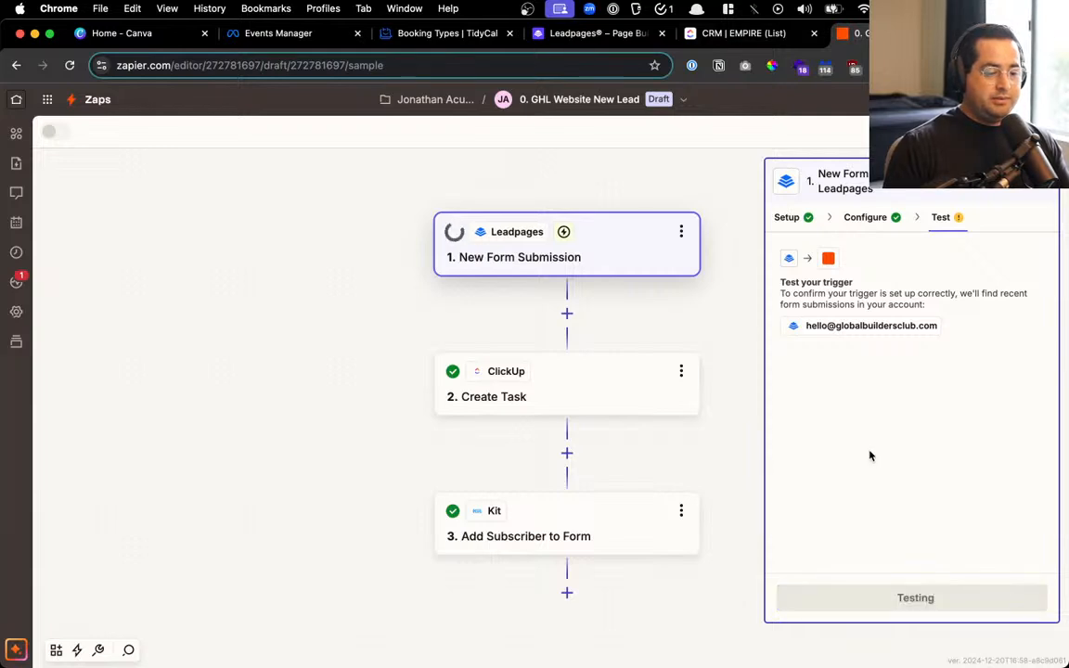
pyautogui.click(799, 341)
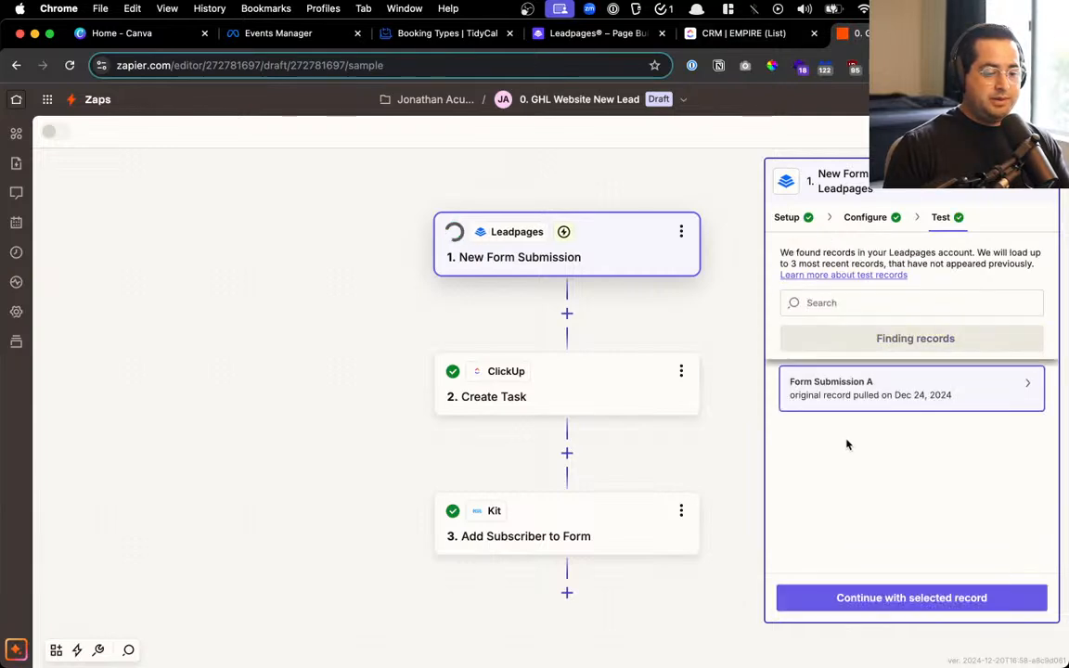
pyautogui.moveTo(872, 384)
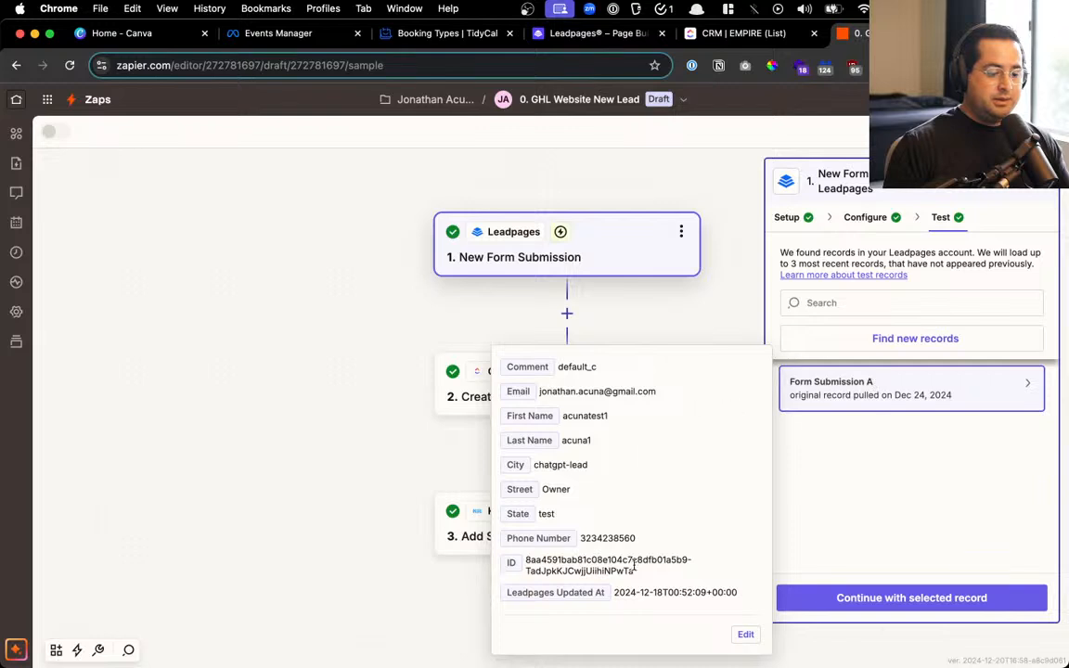
pyautogui.click(928, 597)
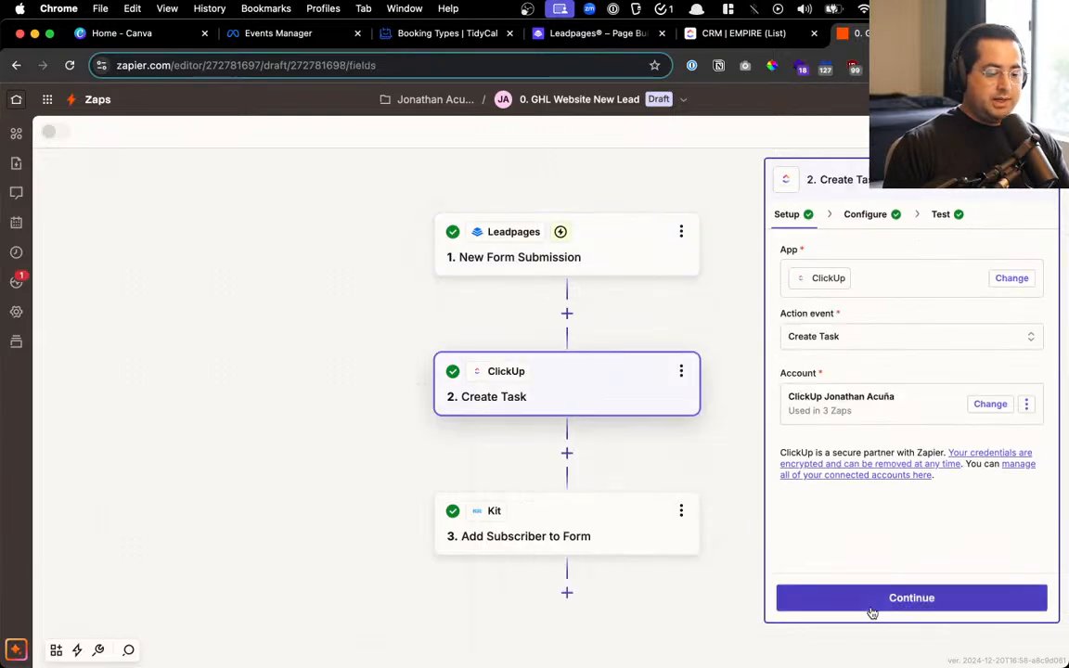
# Move to the ClickUp task setup and review its fields down to the Notes value FB Ad
pyautogui.click(870, 601)
pyautogui.scroll(-3, 830, 424)
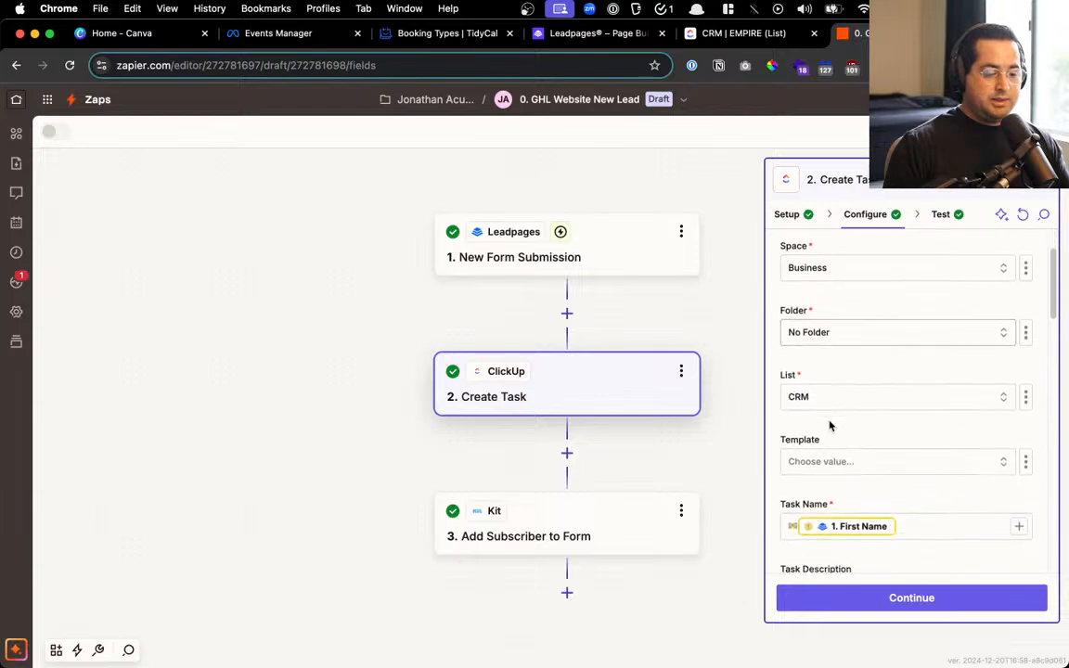
pyautogui.scroll(-10, 869, 460)
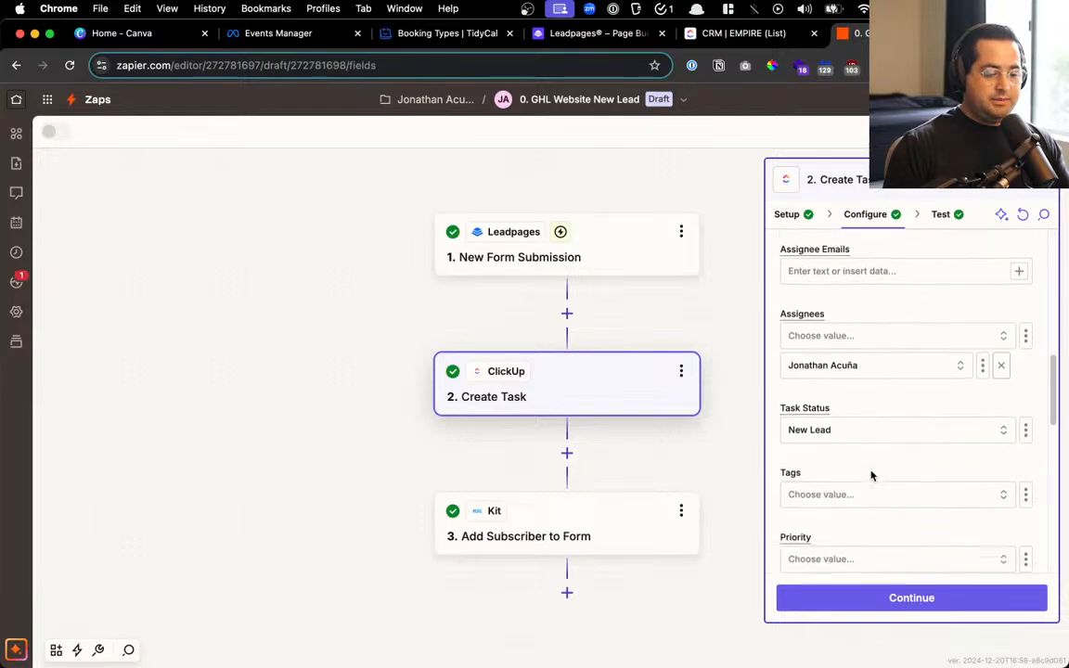
pyautogui.scroll(-5, 858, 362)
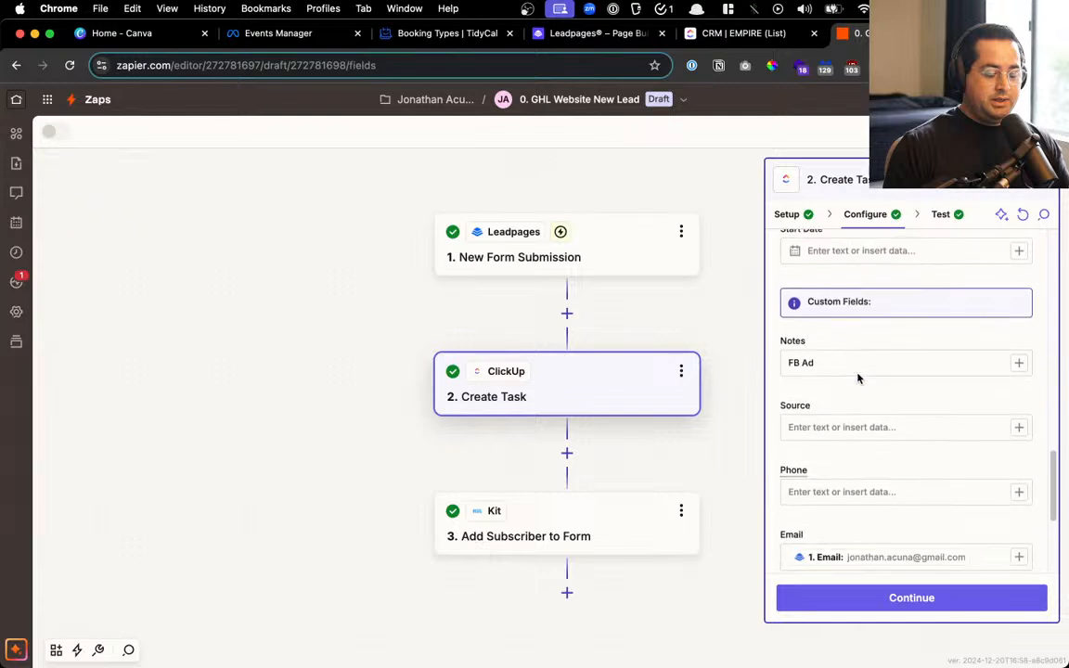
pyautogui.click(853, 361)
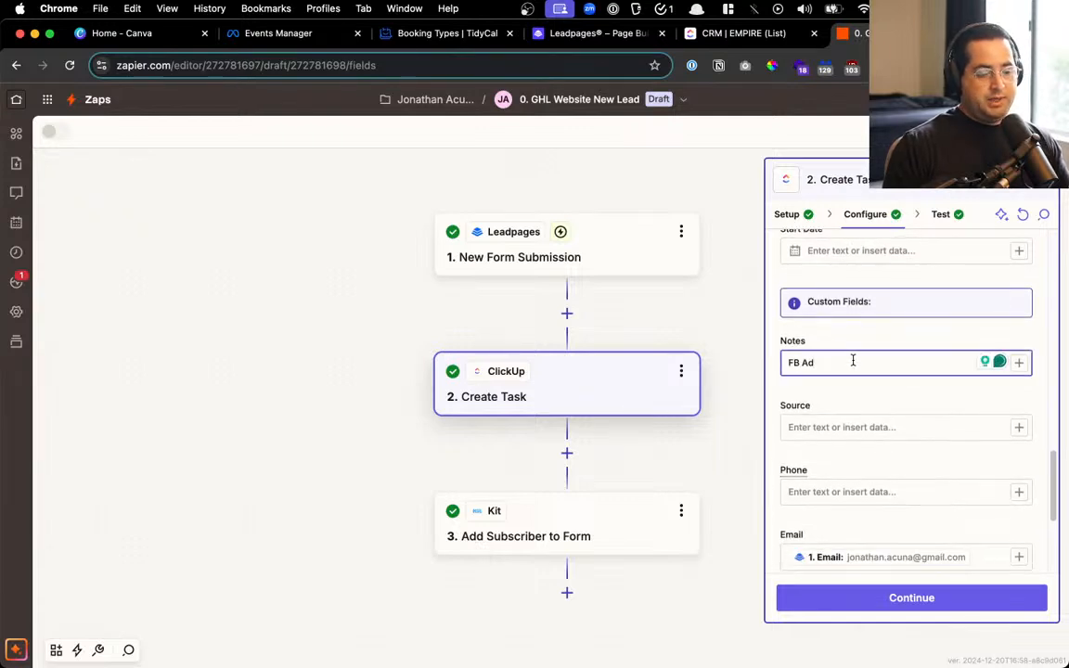
pyautogui.scroll(-4, 852, 361)
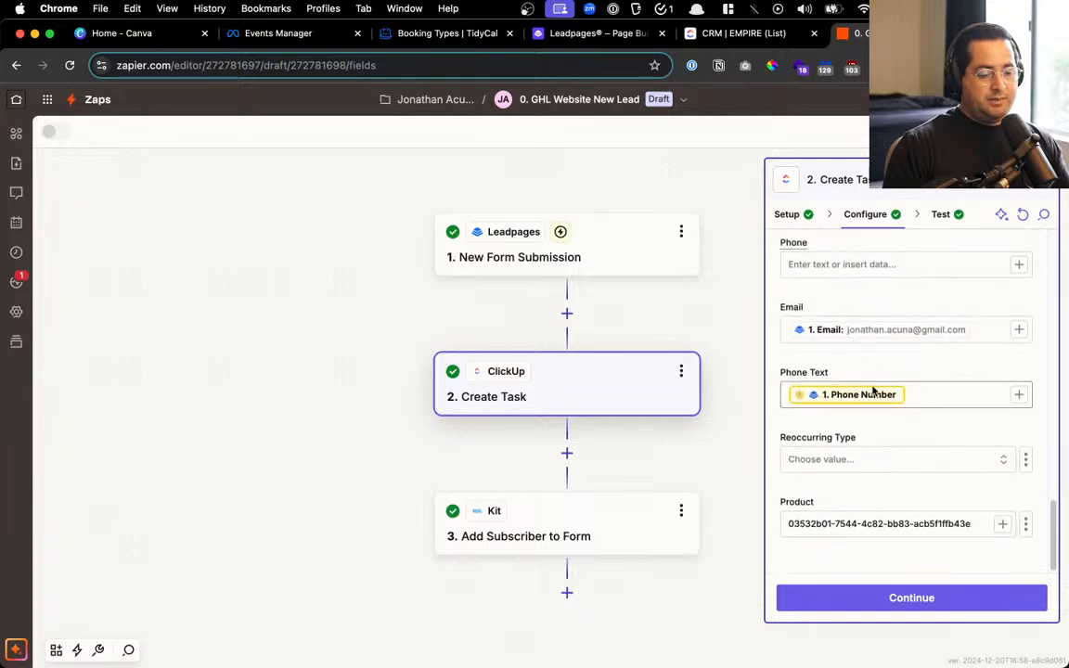
# Set the task's Product to GHL Services, then continue past the test to the Kit step
pyautogui.click(917, 525)
pyautogui.press('super+a')
pyautogui.press('BackSpace')
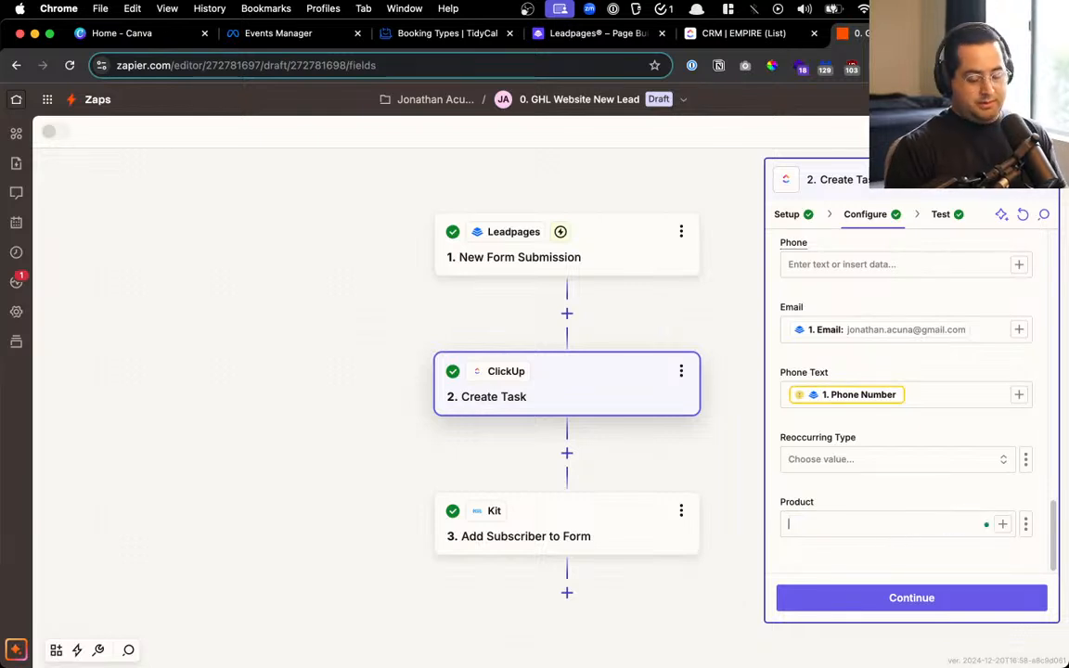
pyautogui.click(914, 525)
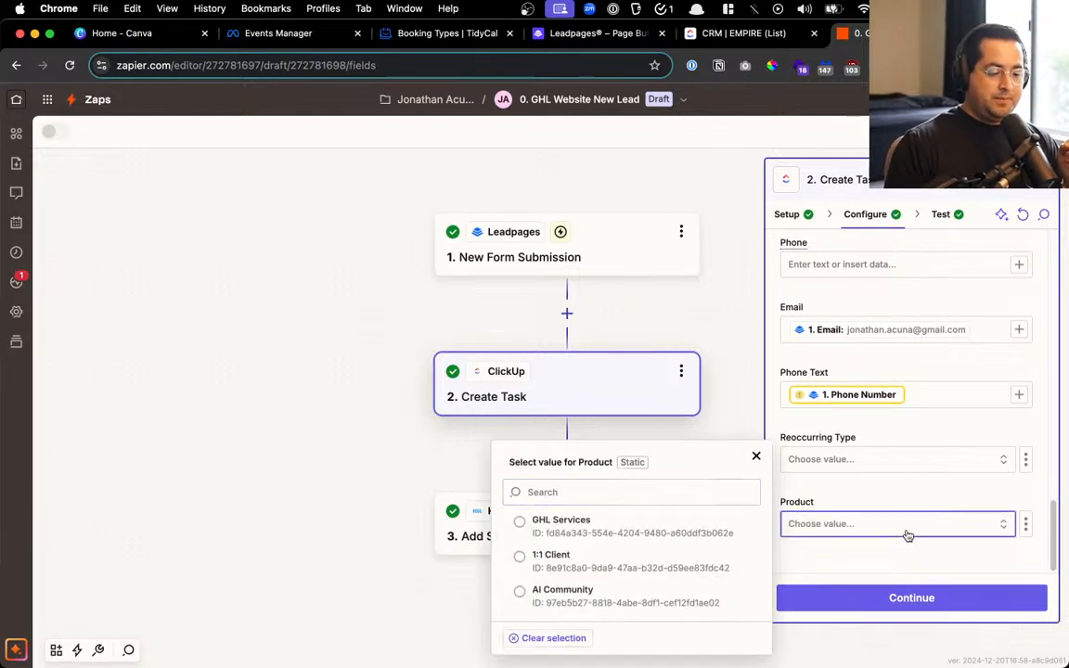
pyautogui.click(567, 525)
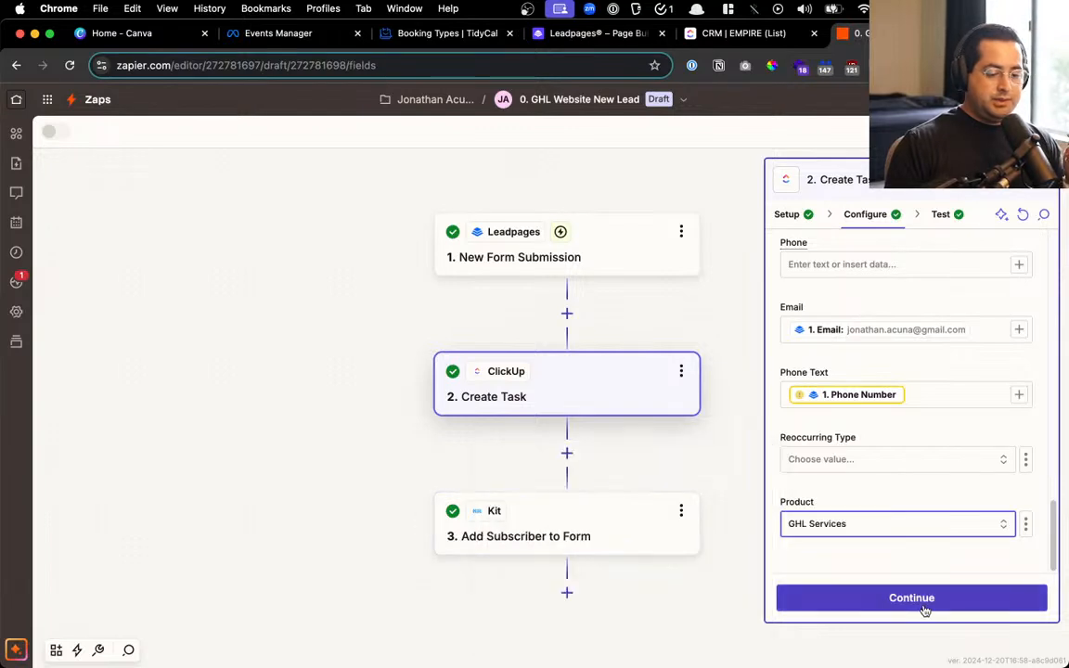
pyautogui.click(926, 605)
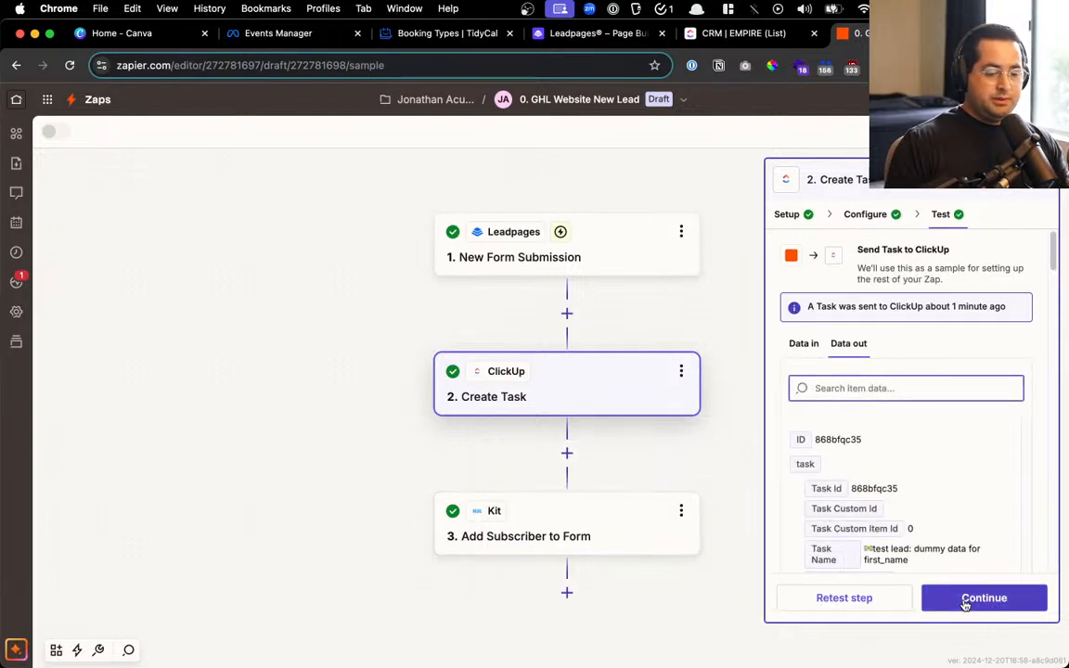
pyautogui.click(965, 599)
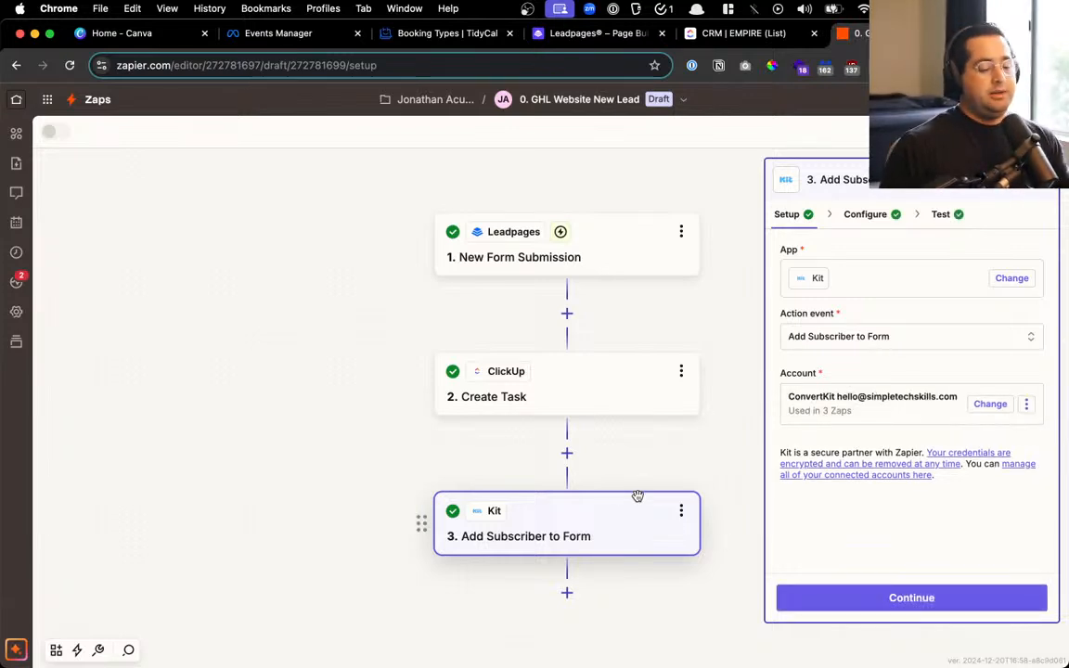
# Delete the Kit step and publish the Zap as v1, then return to Leadpages
pyautogui.click(681, 511)
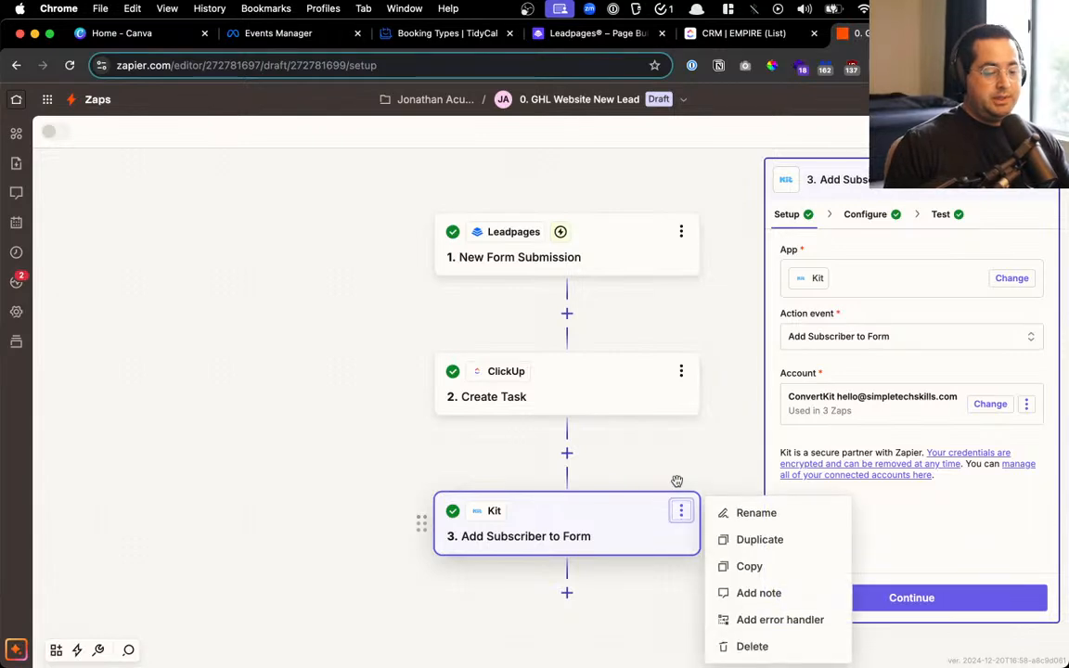
pyautogui.click(743, 648)
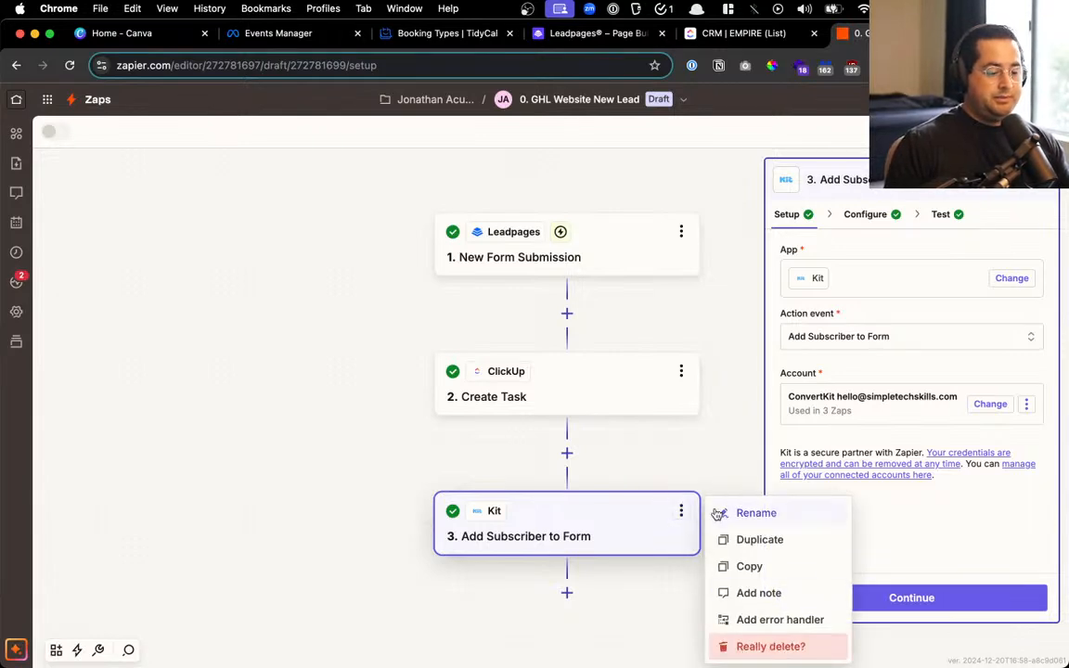
pyautogui.click(773, 647)
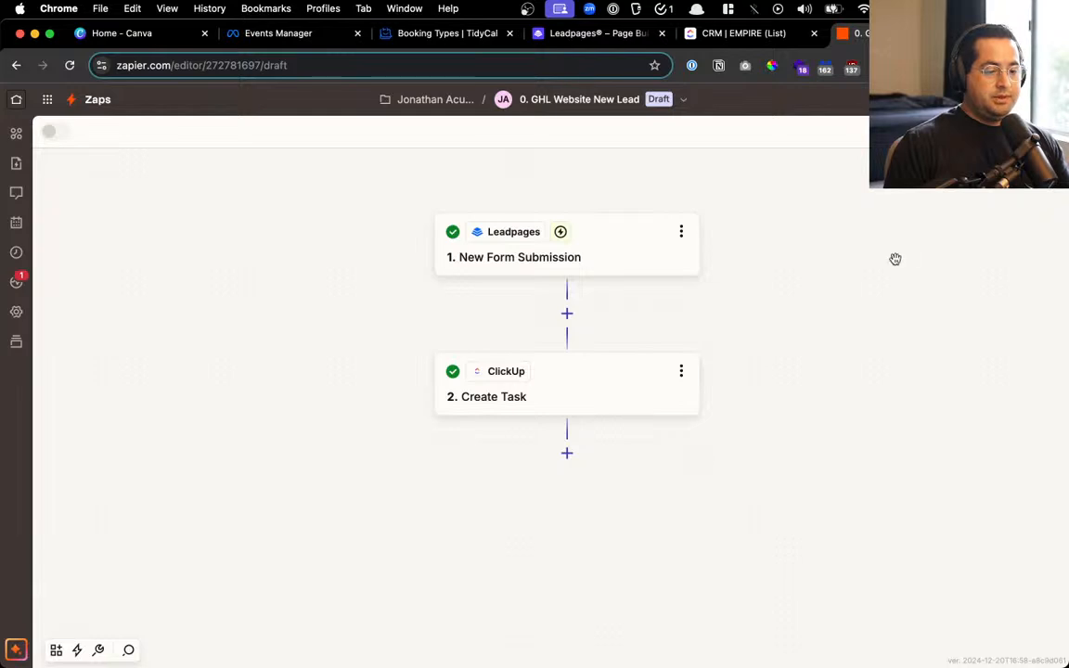
pyautogui.click(1031, 132)
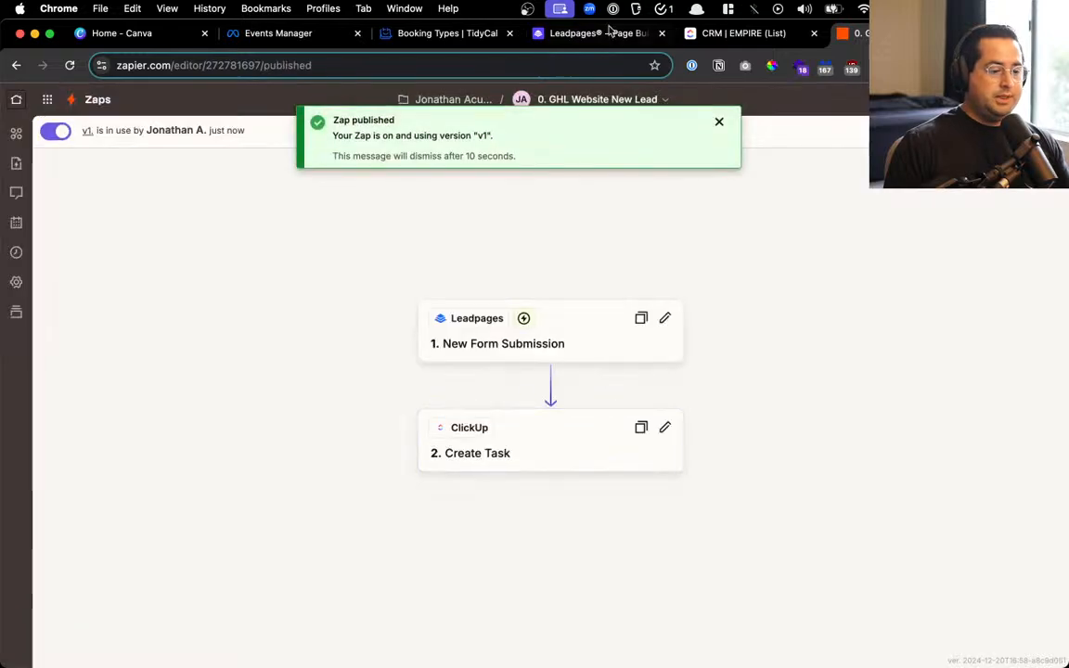
pyautogui.click(594, 33)
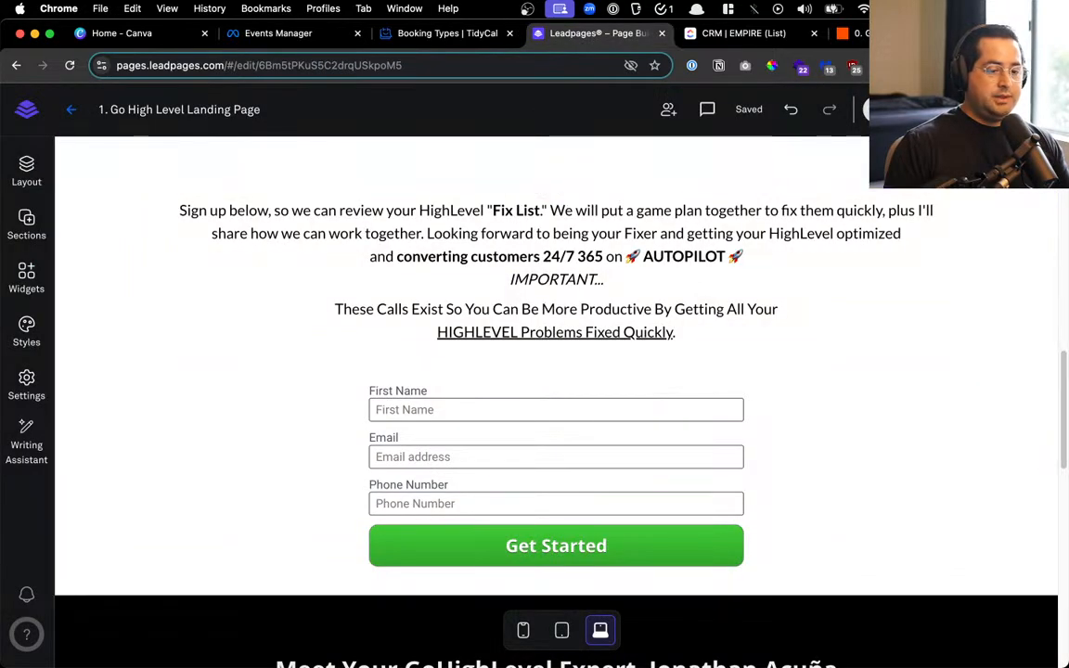
# Check the page's publishing options for simpletechskills.com/gohighlevel and view the live page in a new tab
pyautogui.click(1028, 110)
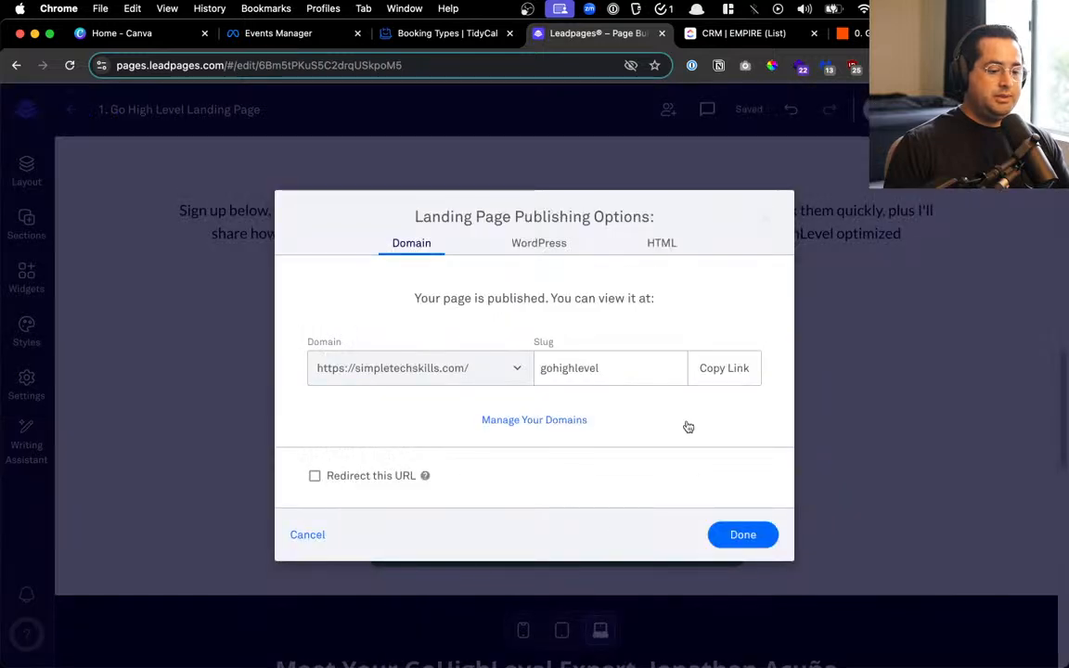
pyautogui.click(765, 220)
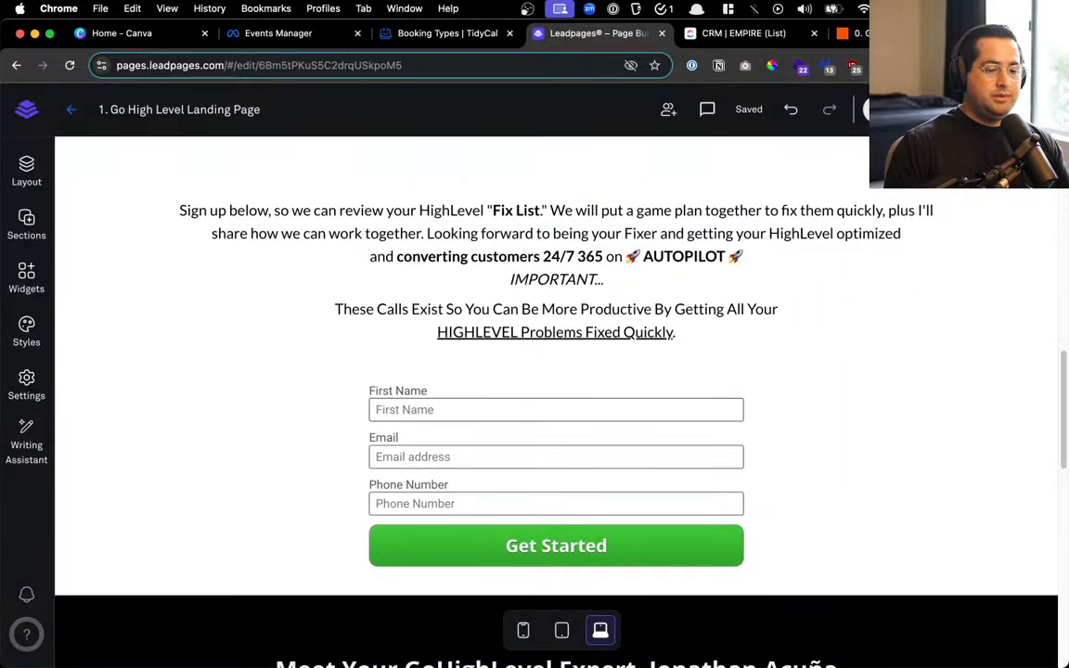
pyautogui.click(867, 108)
pyautogui.click(839, 170)
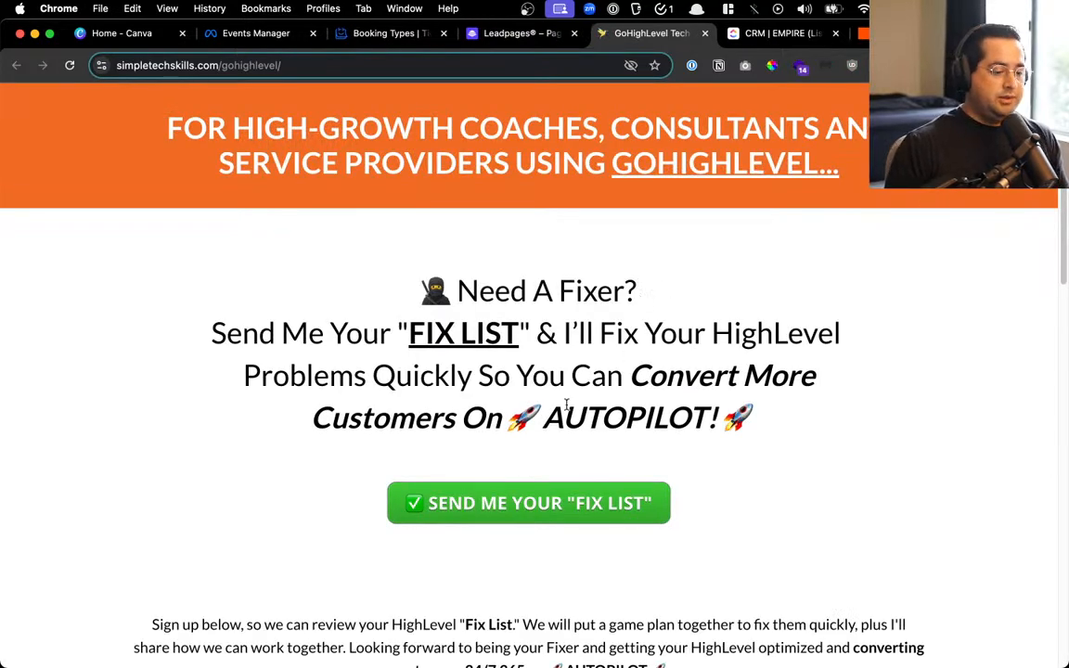
pyautogui.click(527, 501)
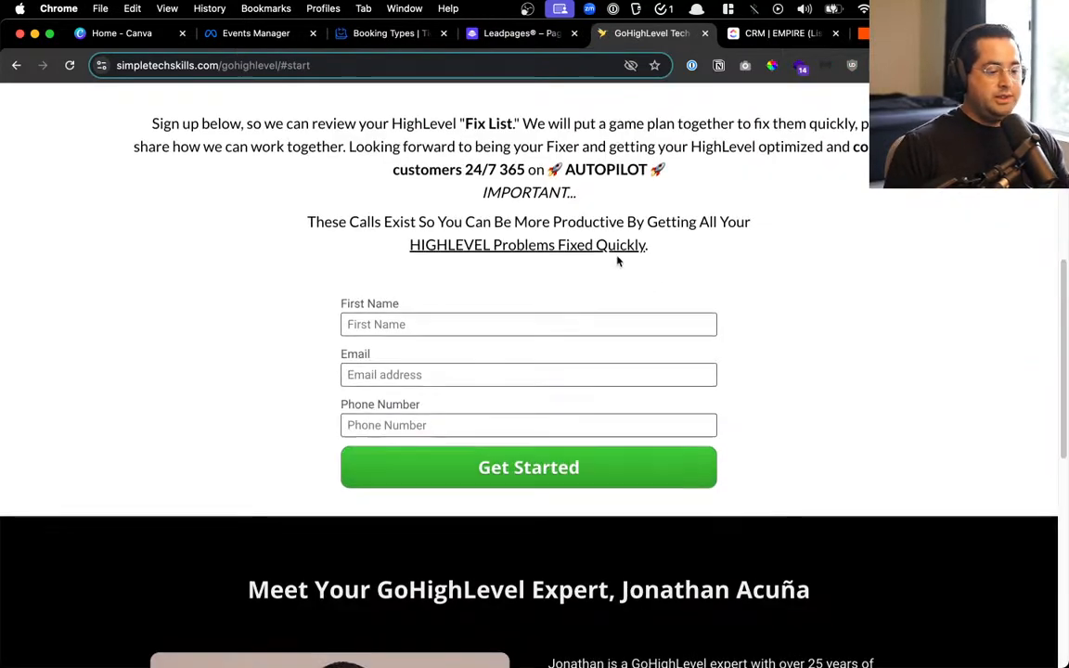
pyautogui.scroll(5, 556, 399)
pyautogui.click(527, 503)
pyautogui.scroll(-6, 603, 524)
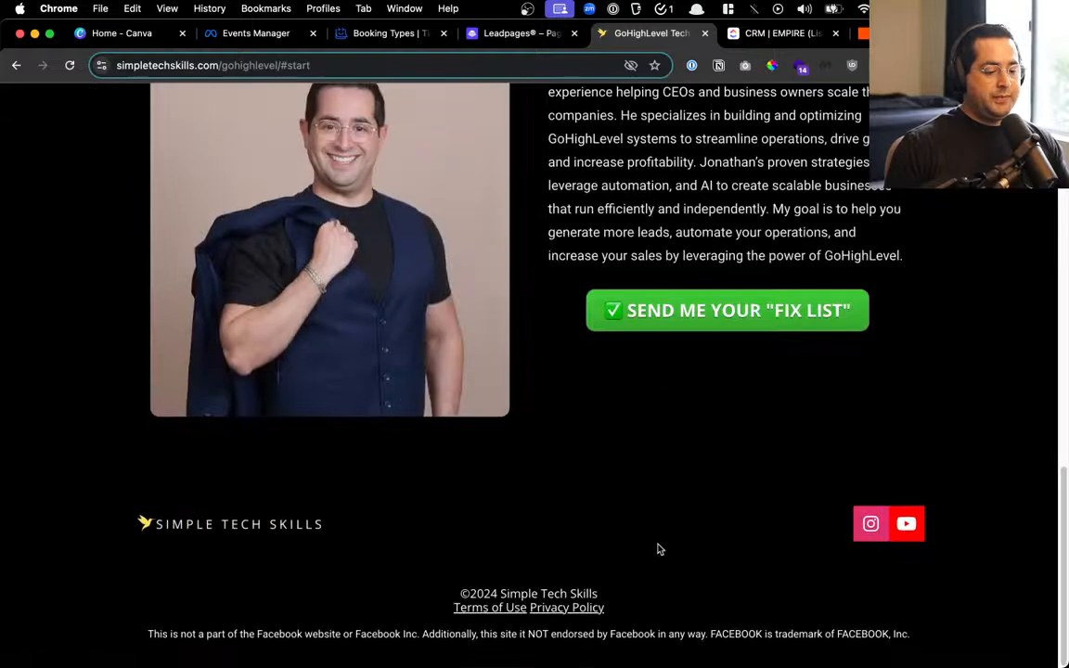
pyautogui.click(756, 311)
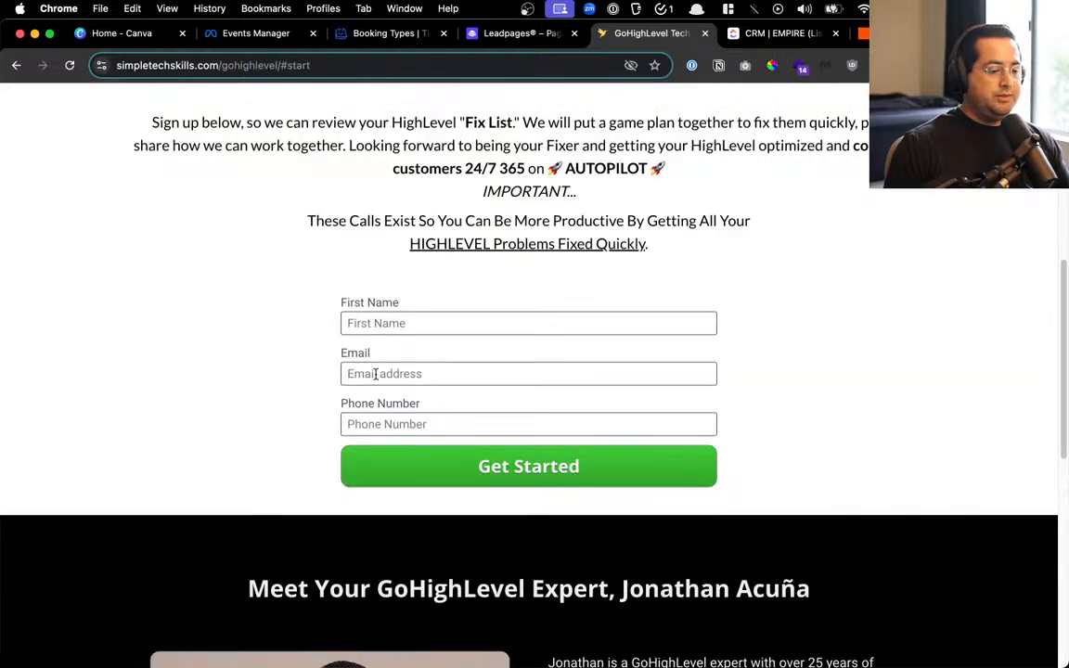
pyautogui.scroll(5, 330, 511)
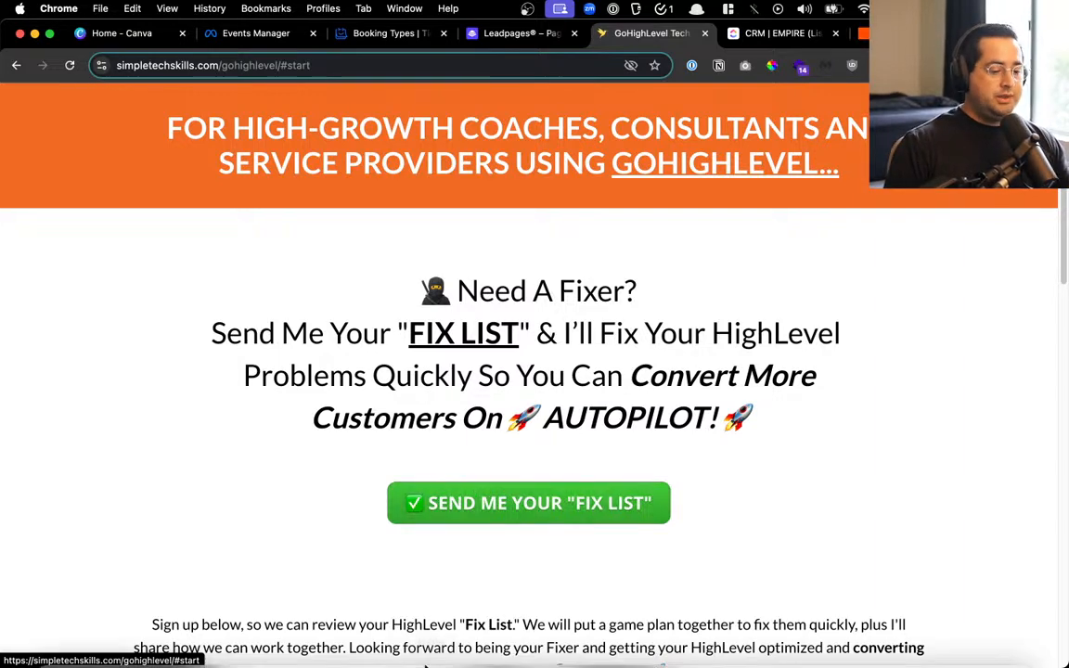
pyautogui.scroll(-1, 536, 476)
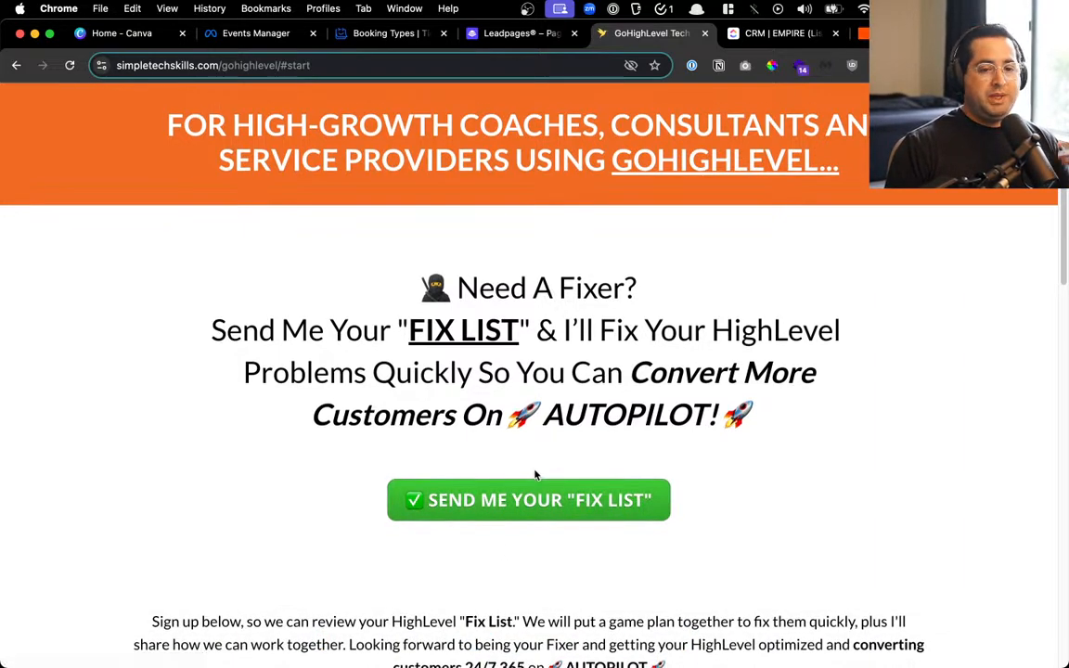
pyautogui.scroll(-10, 534, 474)
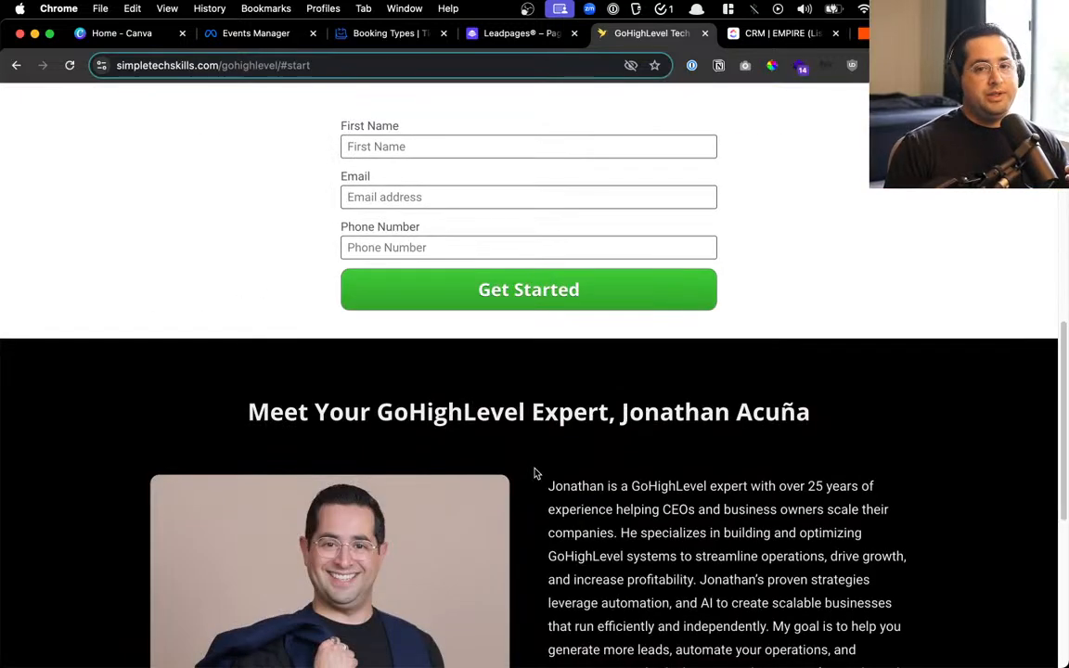
pyautogui.scroll(10, 534, 475)
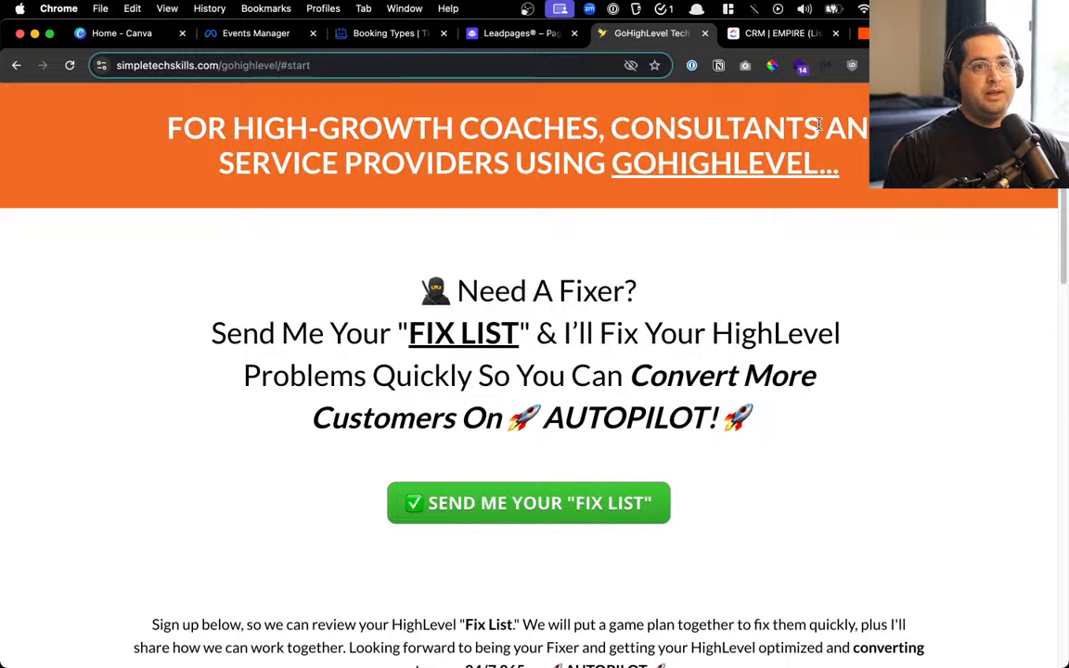
pyautogui.scroll(-3, 757, 425)
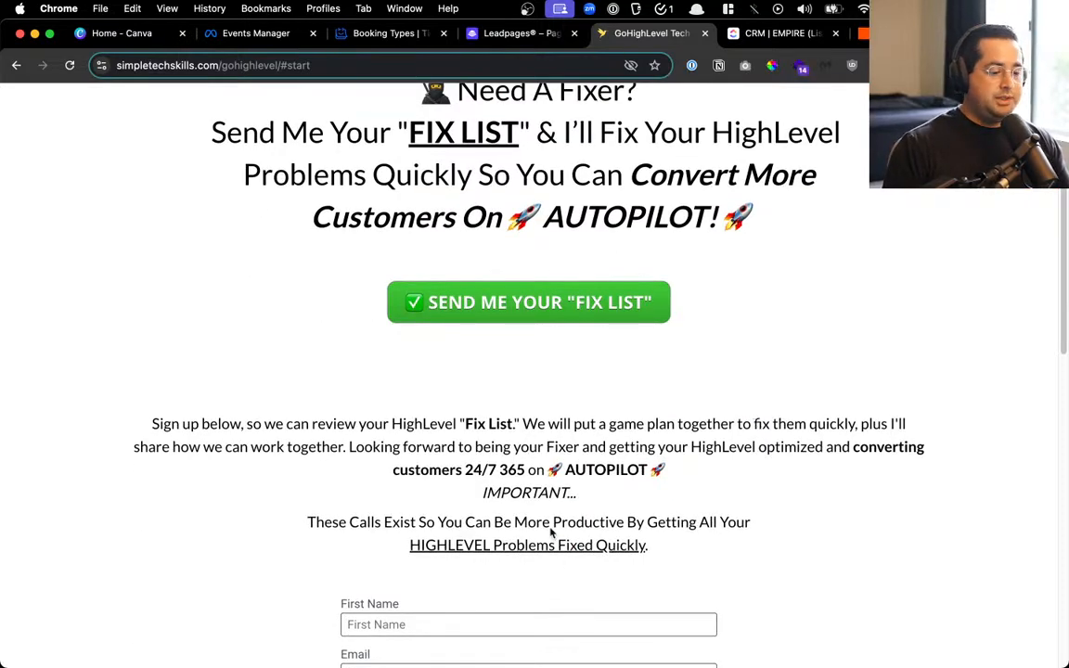
# Submit a test lead on the live form with a first name, email and phone number, then check ClickUp's CRM list
pyautogui.scroll(-5, 508, 389)
pyautogui.click(496, 325)
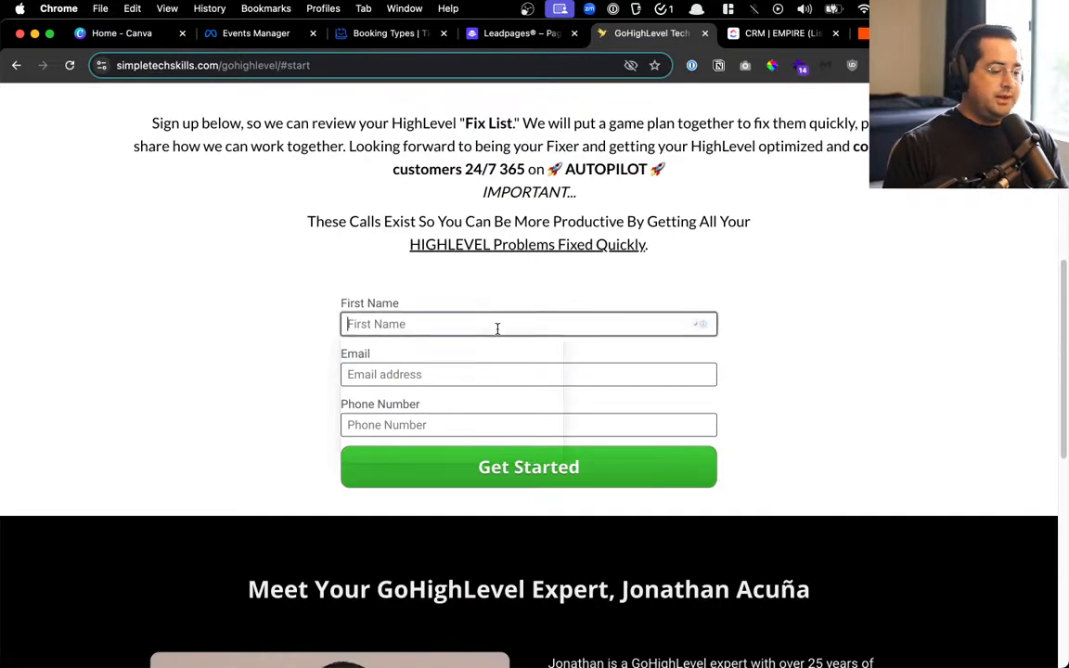
pyautogui.write('acuant')
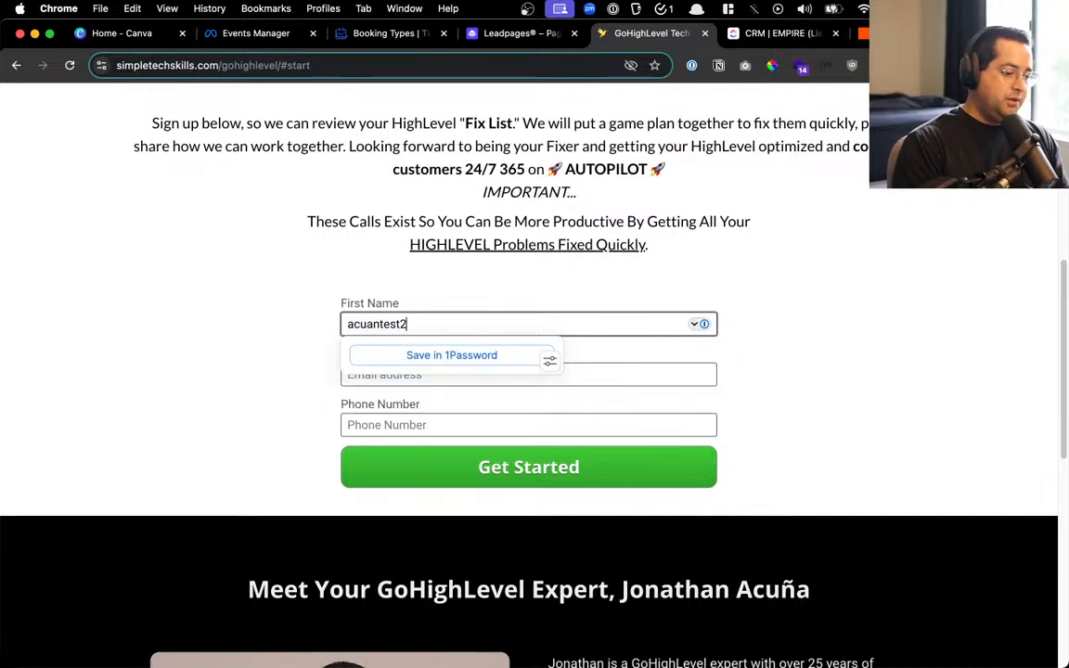
pyautogui.write('est2')
pyautogui.press('BackSpace')
pyautogui.write('1')
pyautogui.press('Tab')
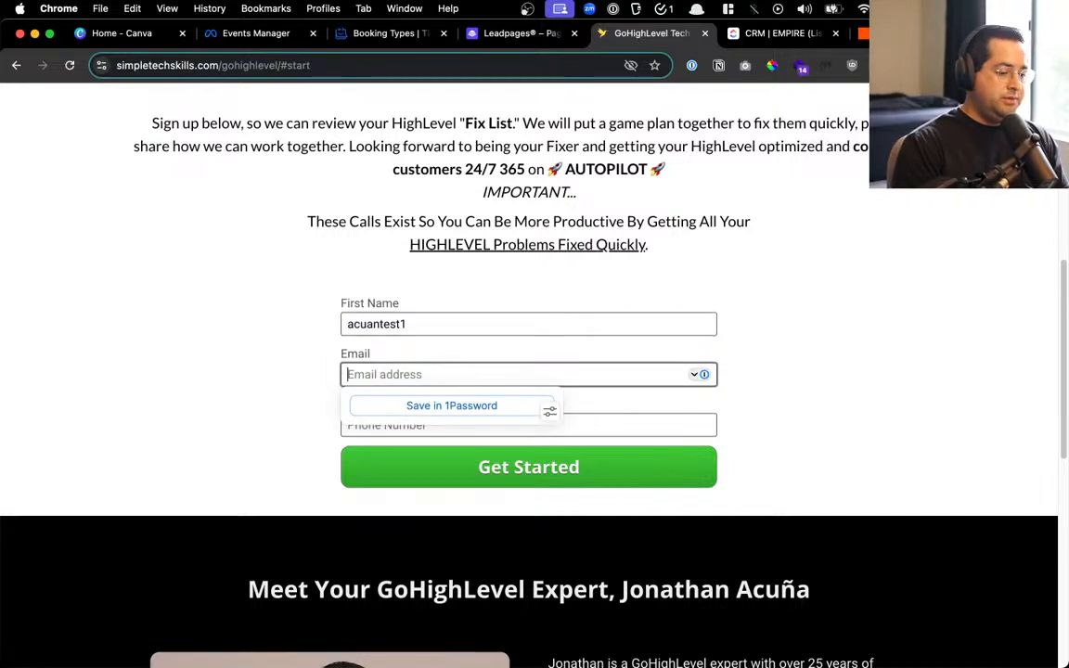
pyautogui.write('test1@gmail.com')
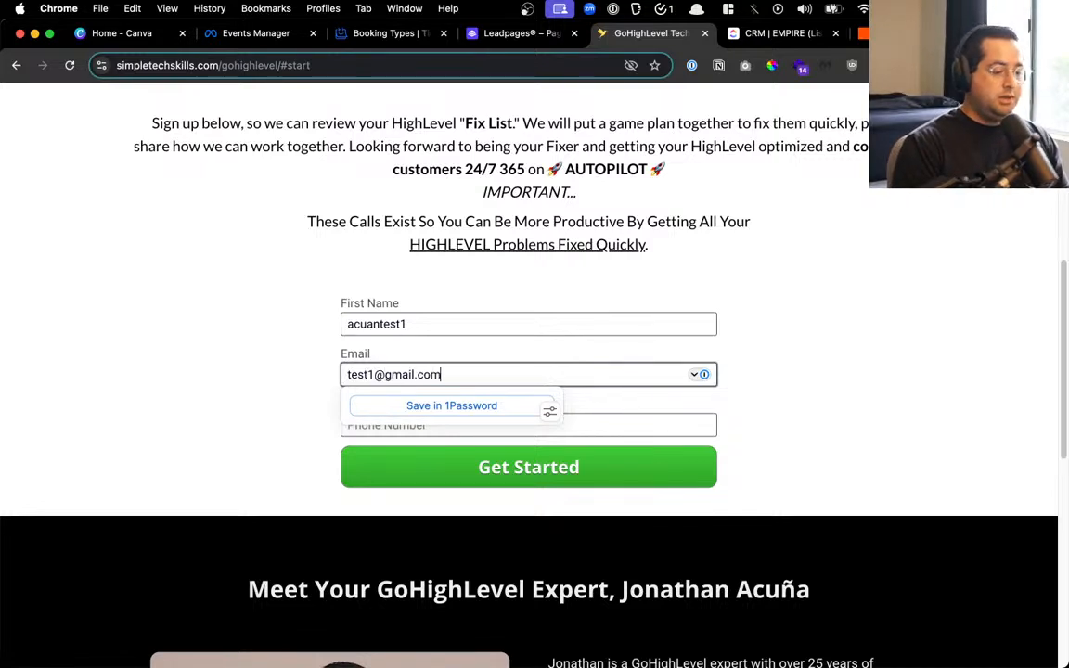
pyautogui.press('Tab')
pyautogui.write('44')
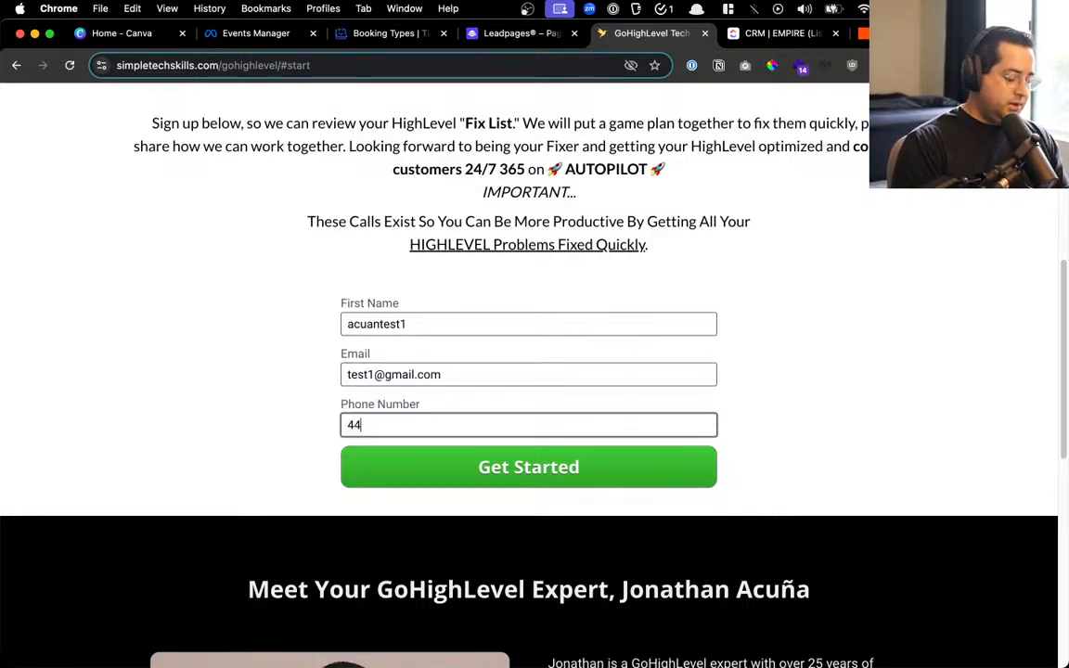
pyautogui.write('4444556')
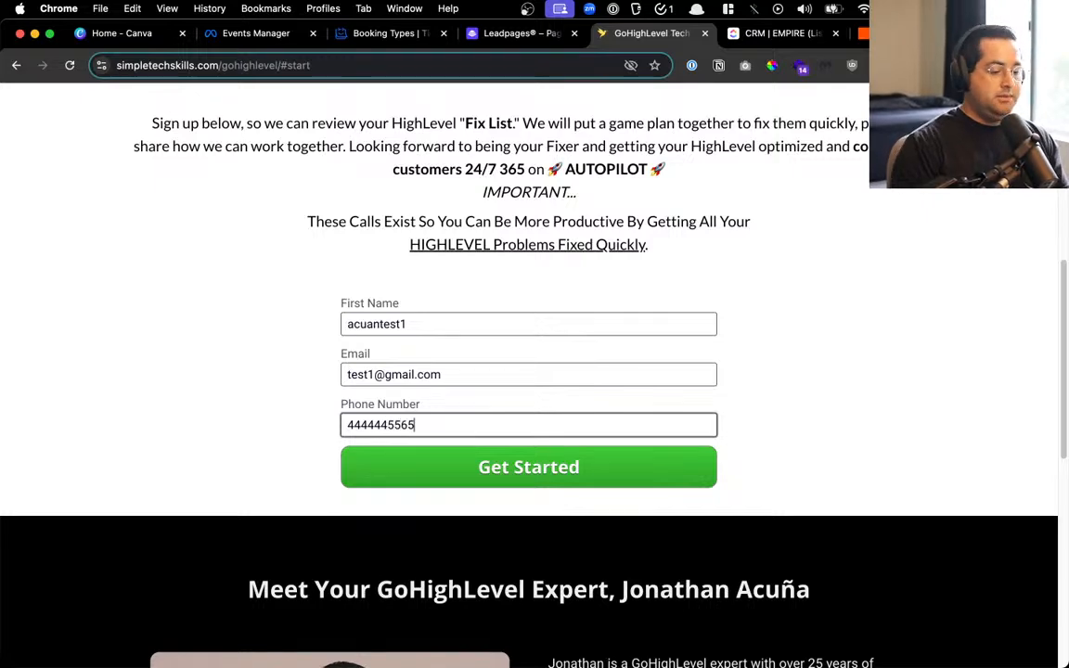
pyautogui.write('5')
pyautogui.click(489, 475)
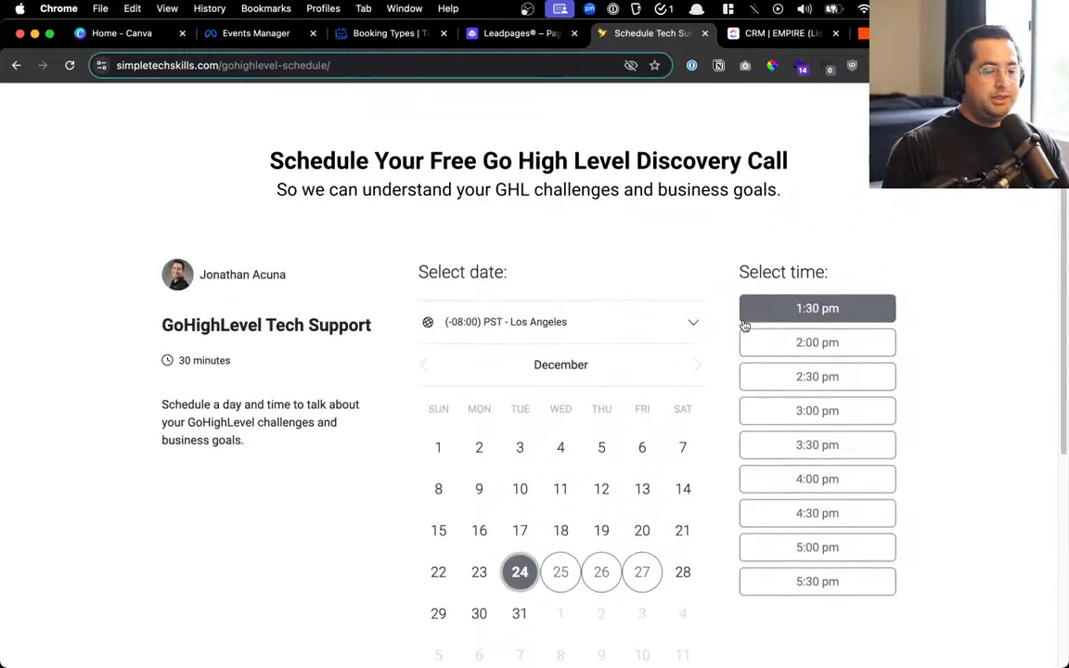
pyautogui.click(520, 35)
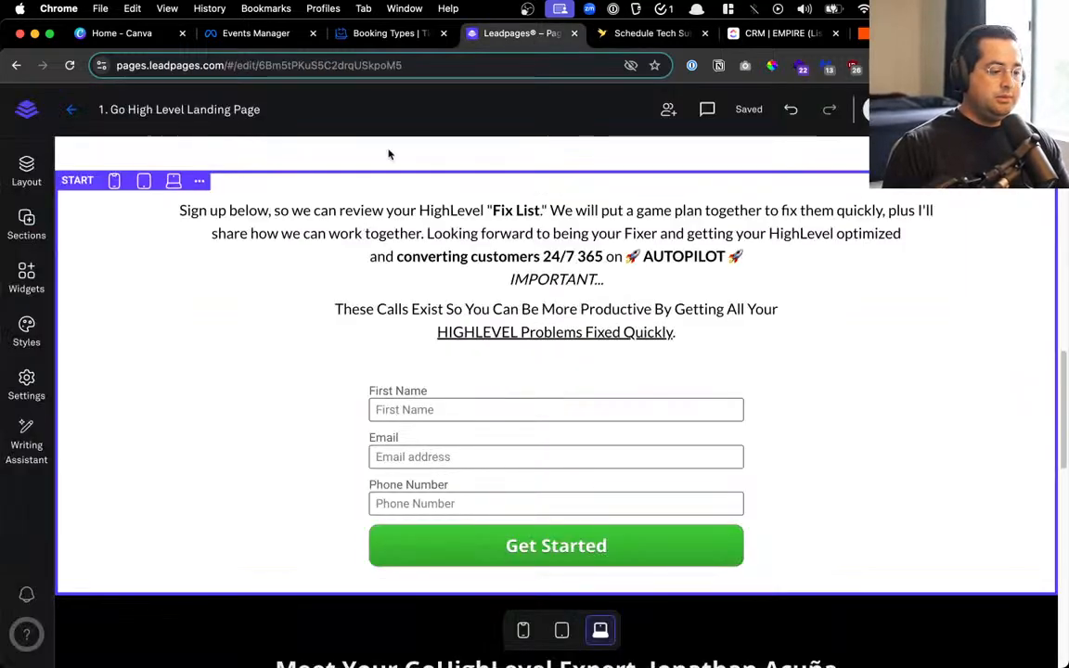
pyautogui.click(784, 33)
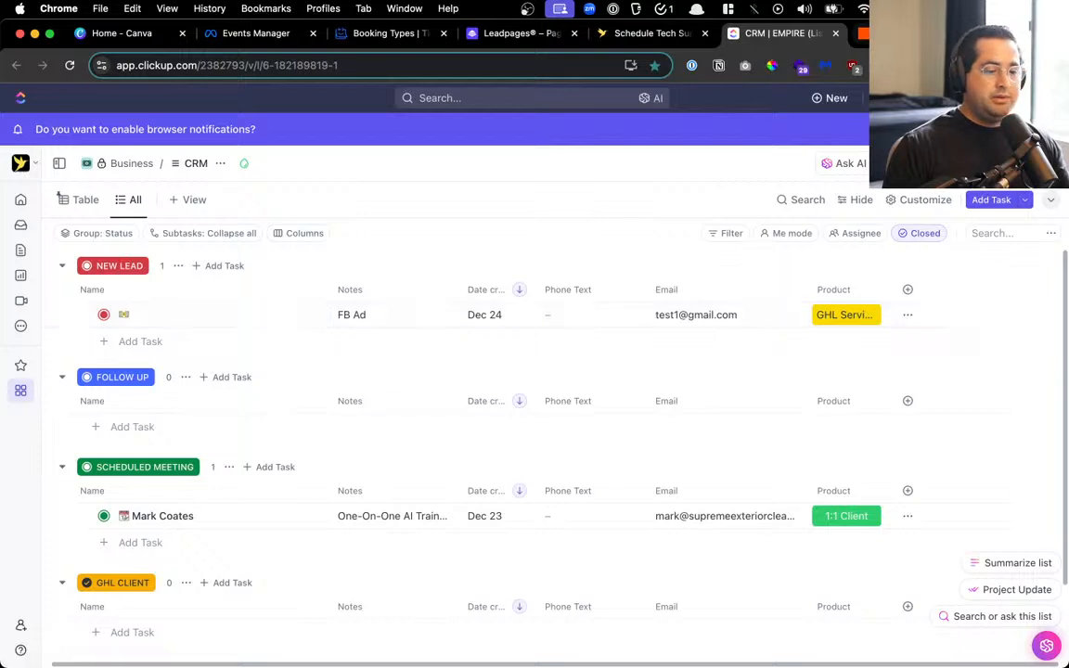
# Reopen the ClickUp Create Task step as a draft and map the form's First Name into Task Name
pyautogui.click(864, 34)
pyautogui.click(575, 424)
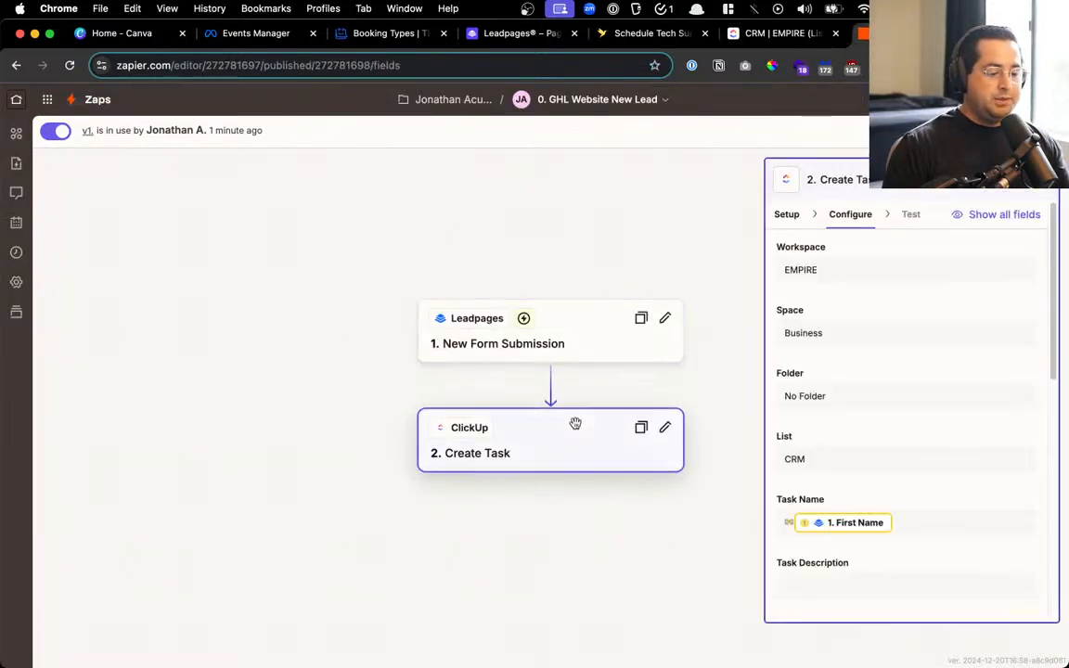
pyautogui.click(1019, 131)
pyautogui.scroll(-3, 804, 536)
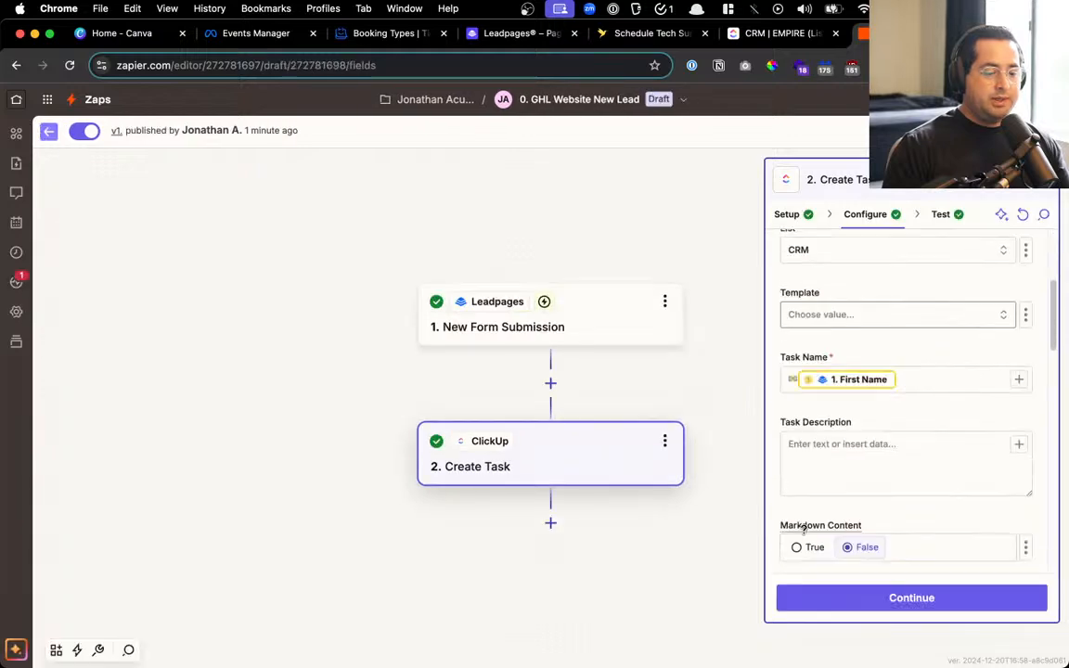
pyautogui.click(907, 338)
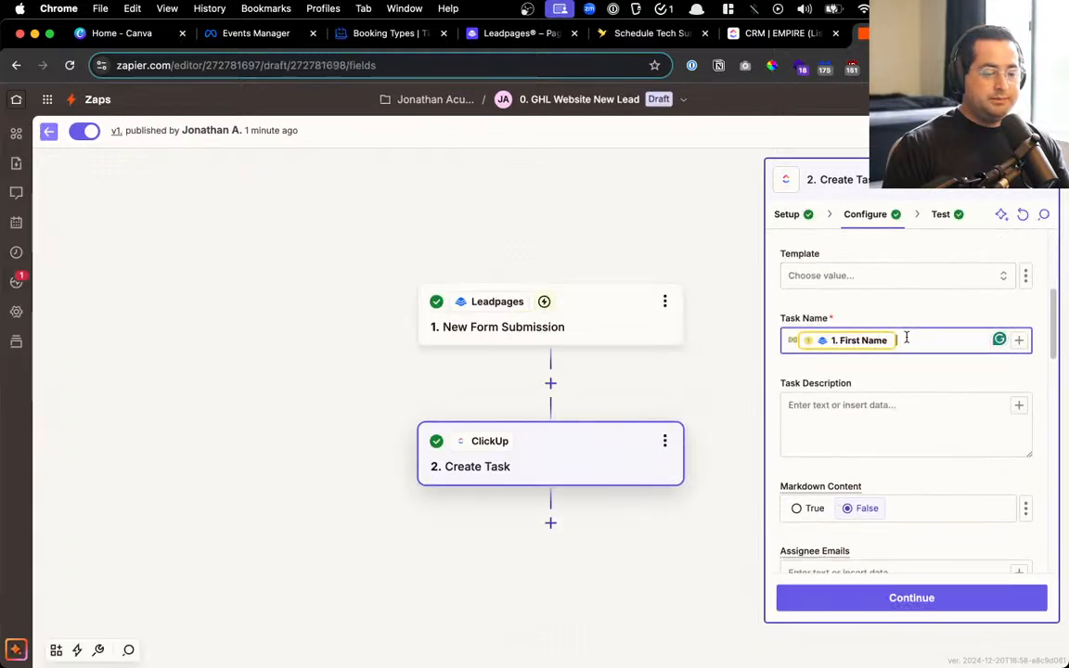
pyautogui.press('BackSpace')
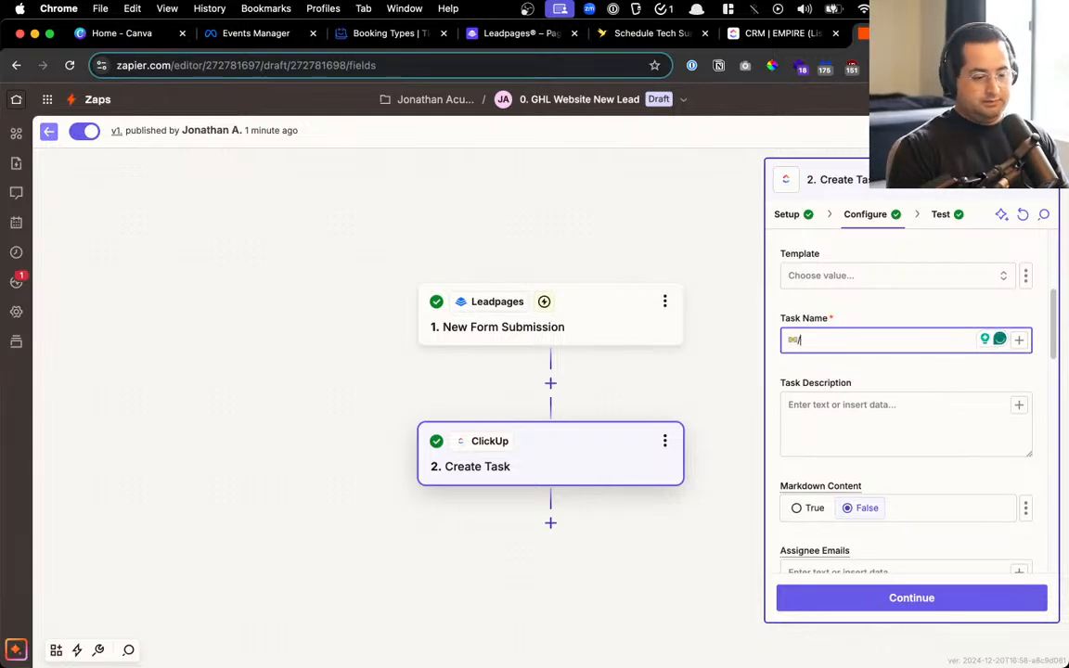
pyautogui.write('ff')
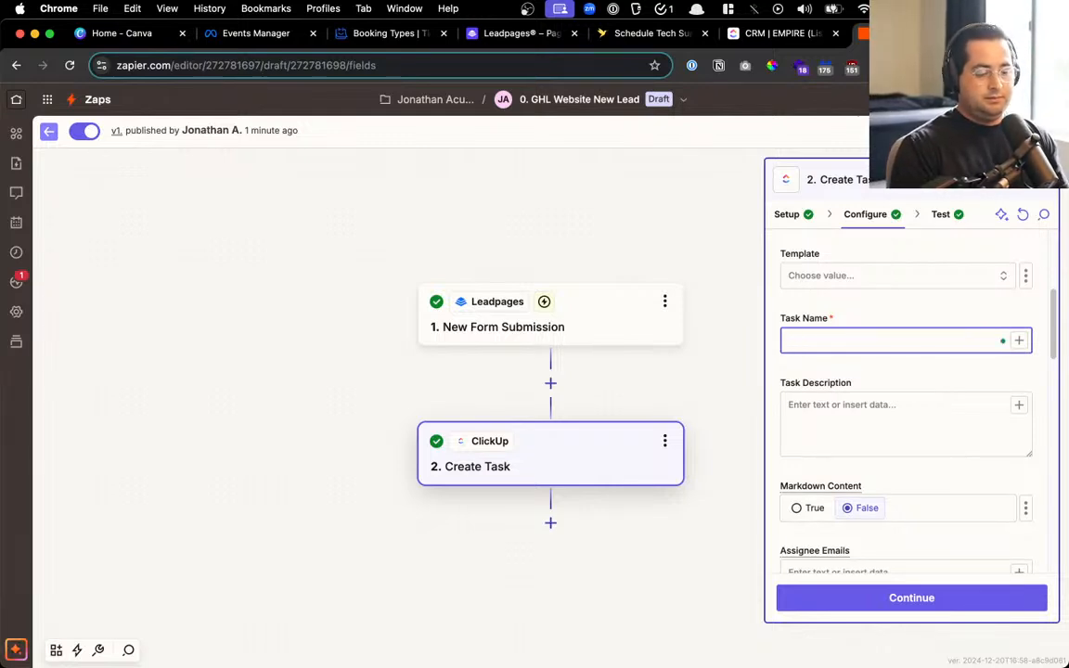
pyautogui.write('/')
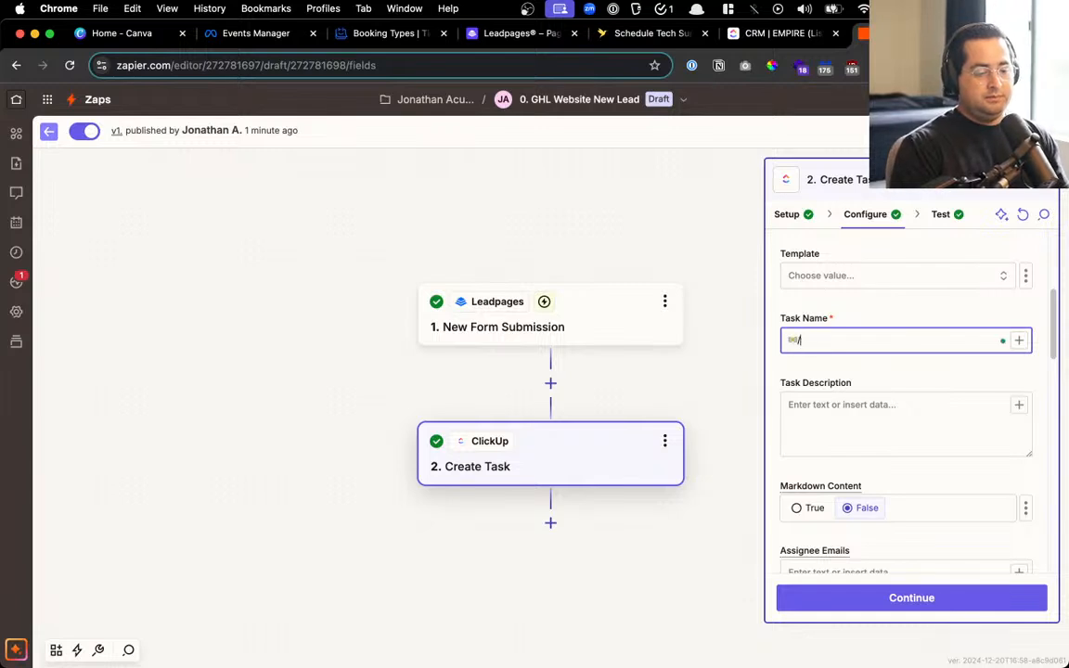
pyautogui.write('fi/fir')
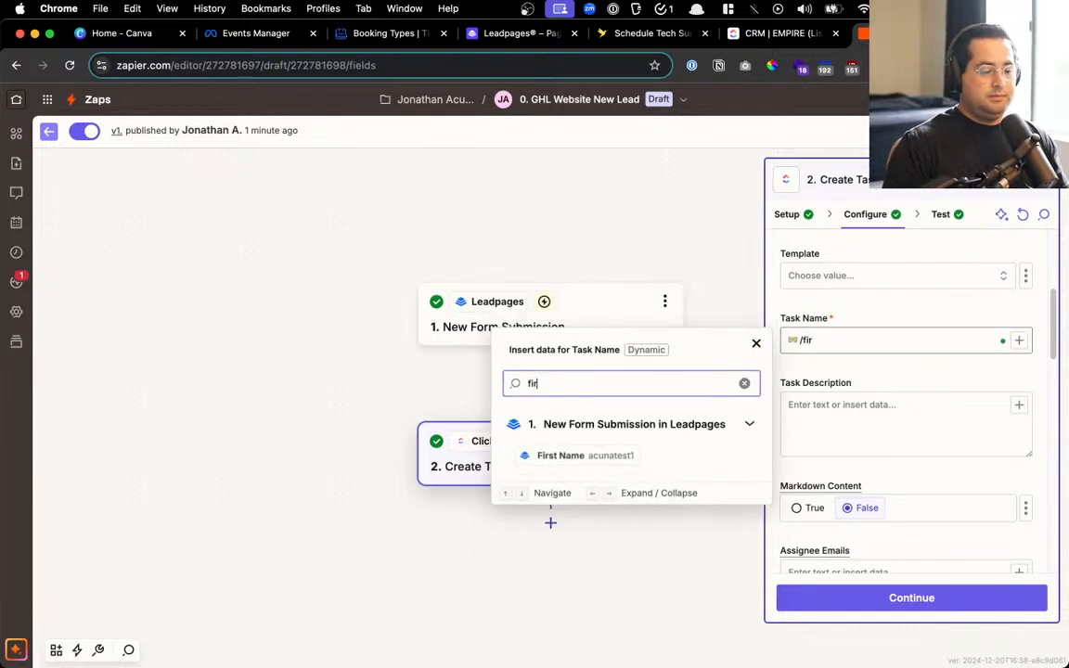
pyautogui.click(594, 455)
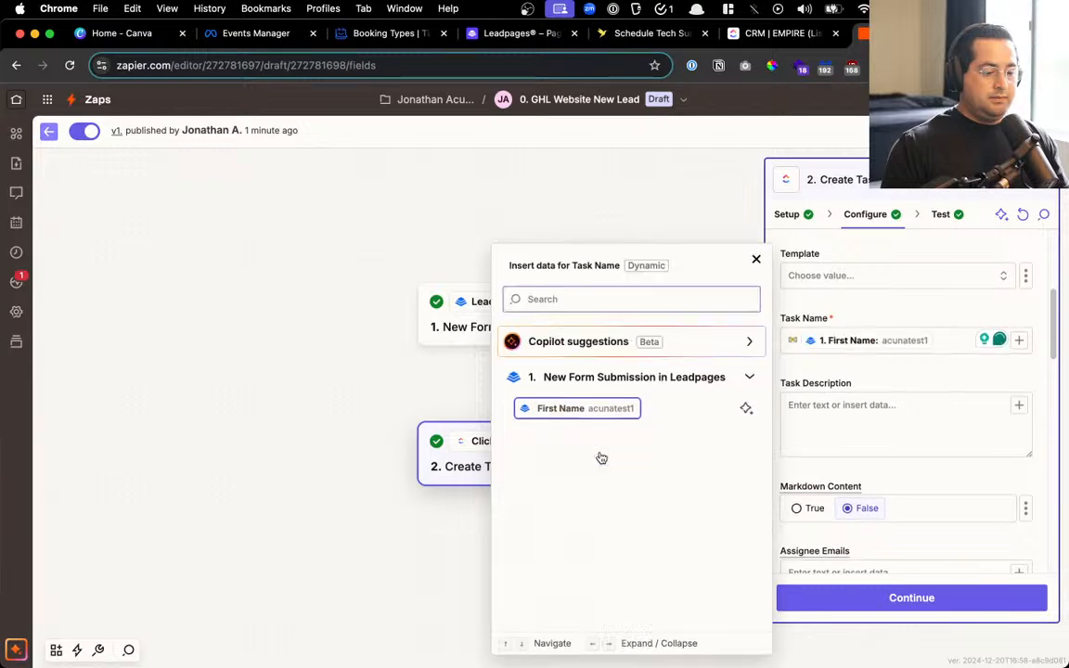
pyautogui.click(918, 313)
pyautogui.scroll(-5, 909, 371)
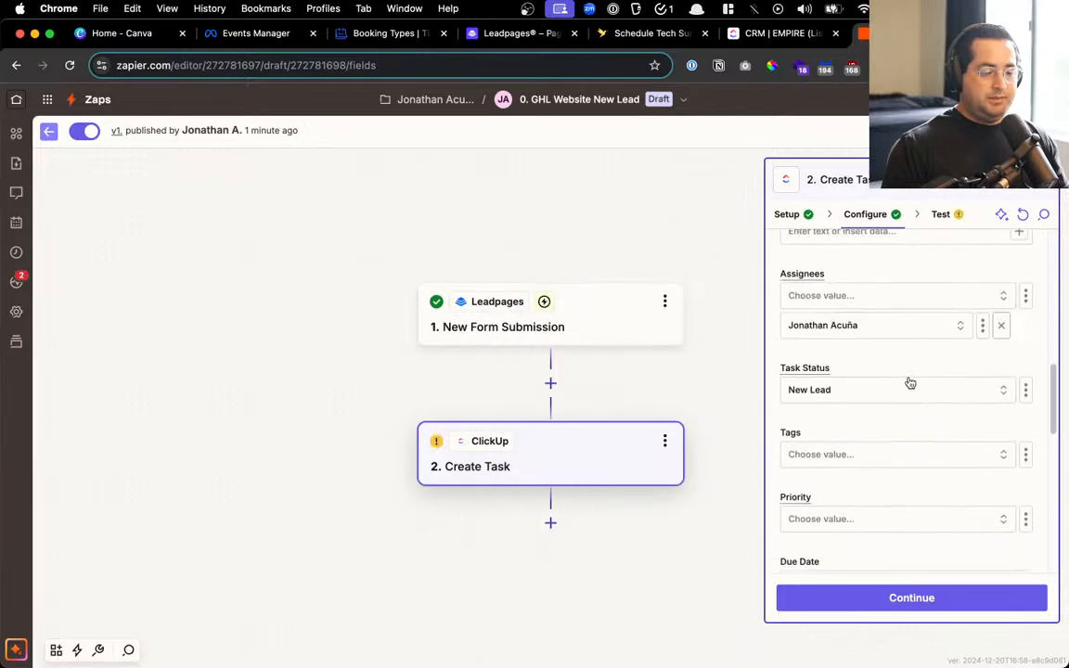
# Map the form's Phone Number into the Phone Text field and continue to testing
pyautogui.click(770, 33)
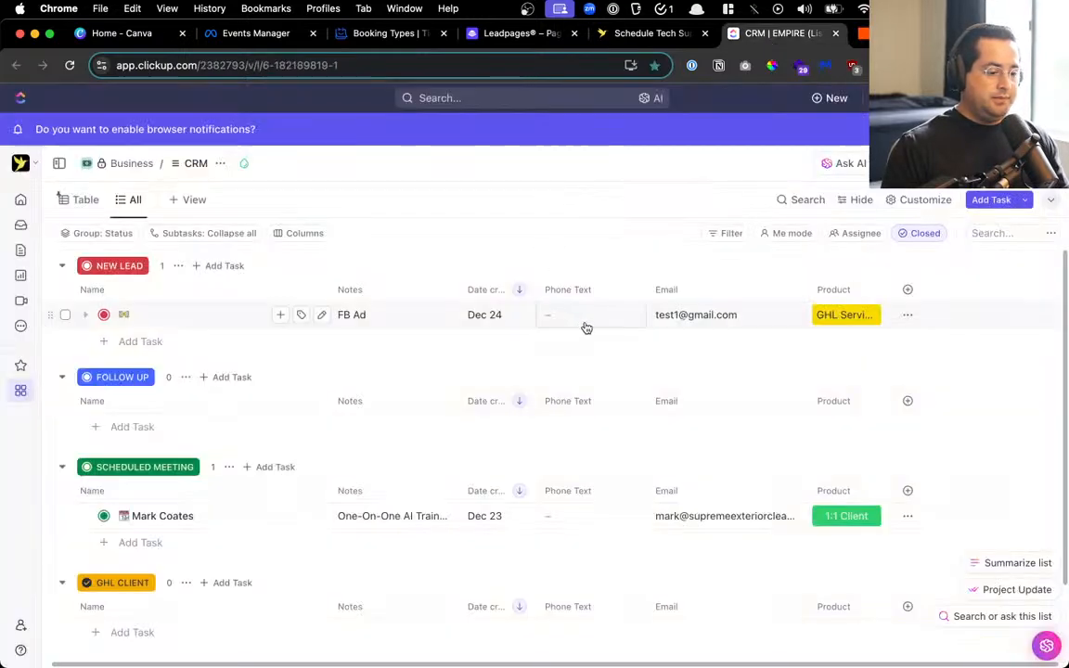
pyautogui.hotkey('ctrl', 'Tab')
pyautogui.scroll(-10, 956, 436)
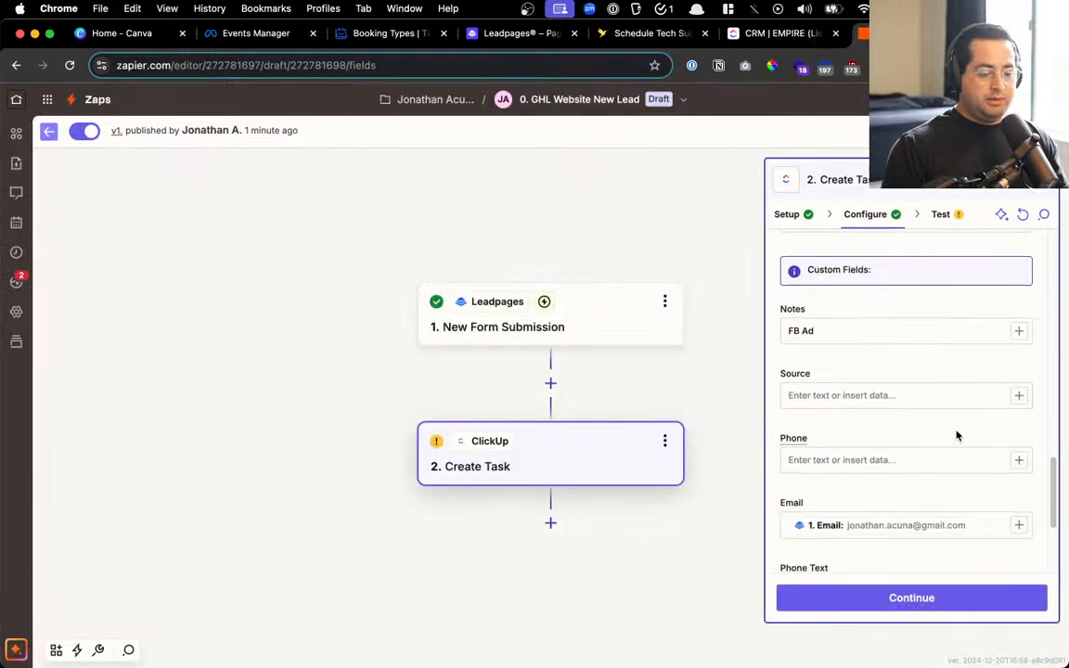
pyautogui.click(936, 396)
pyautogui.press('BackSpace')
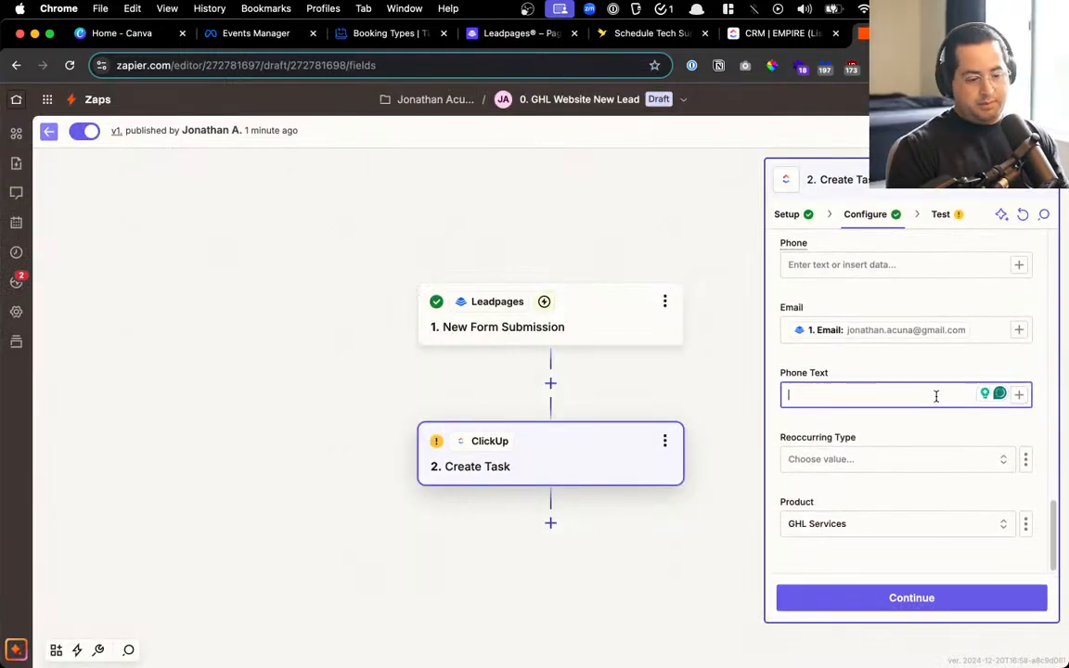
pyautogui.write('/pho')
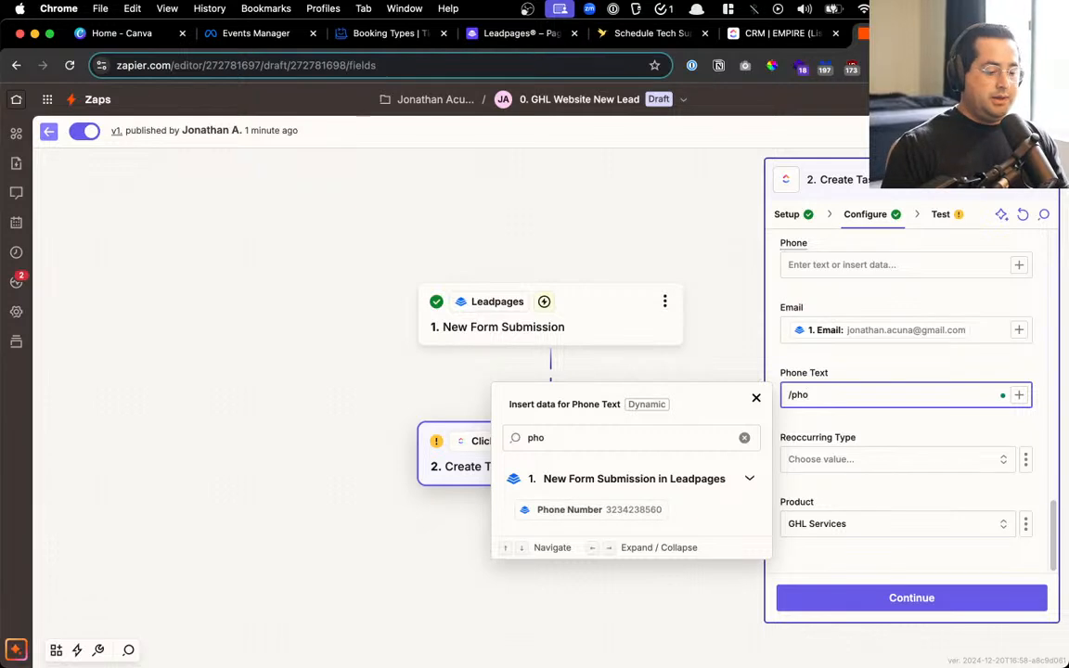
pyautogui.click(536, 511)
pyautogui.click(849, 374)
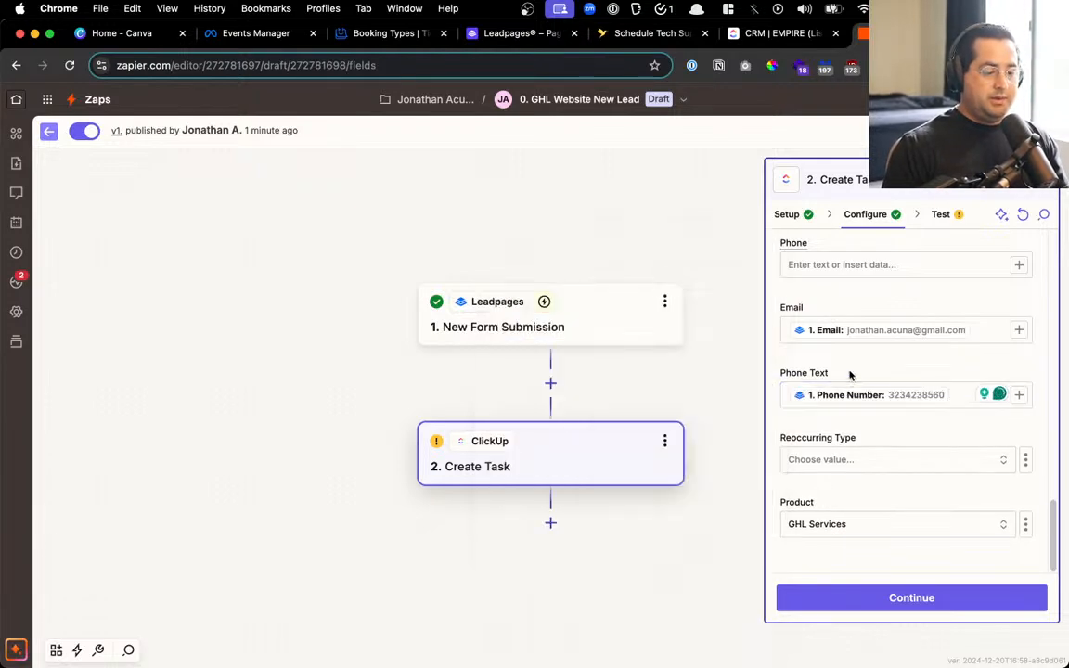
pyautogui.click(826, 598)
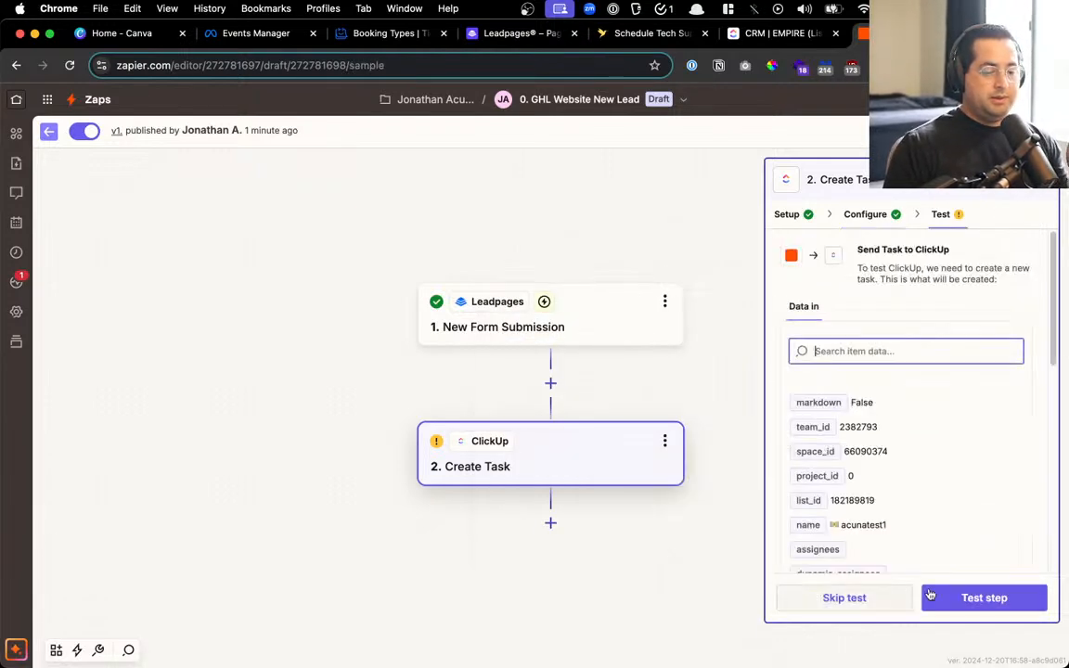
# Send a successful test task to ClickUp and bring the ClickUp CRM tab back into the window
pyautogui.click(1012, 600)
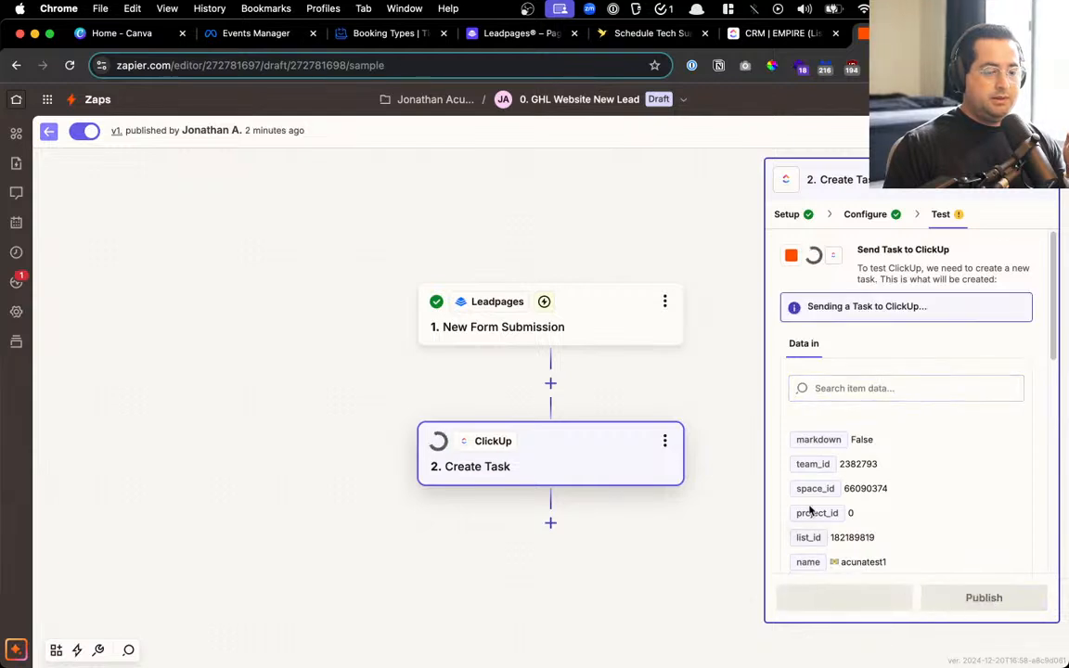
pyautogui.click(799, 33)
pyautogui.press('super+w')
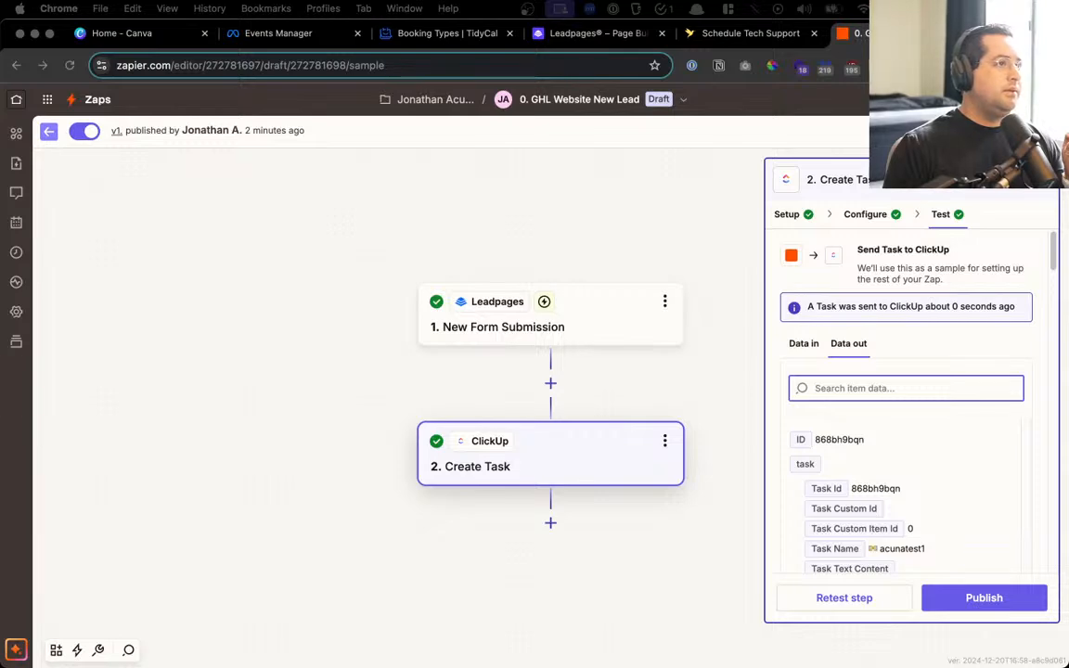
pyautogui.moveTo(1067, 56); pyautogui.dragTo(800, 71)
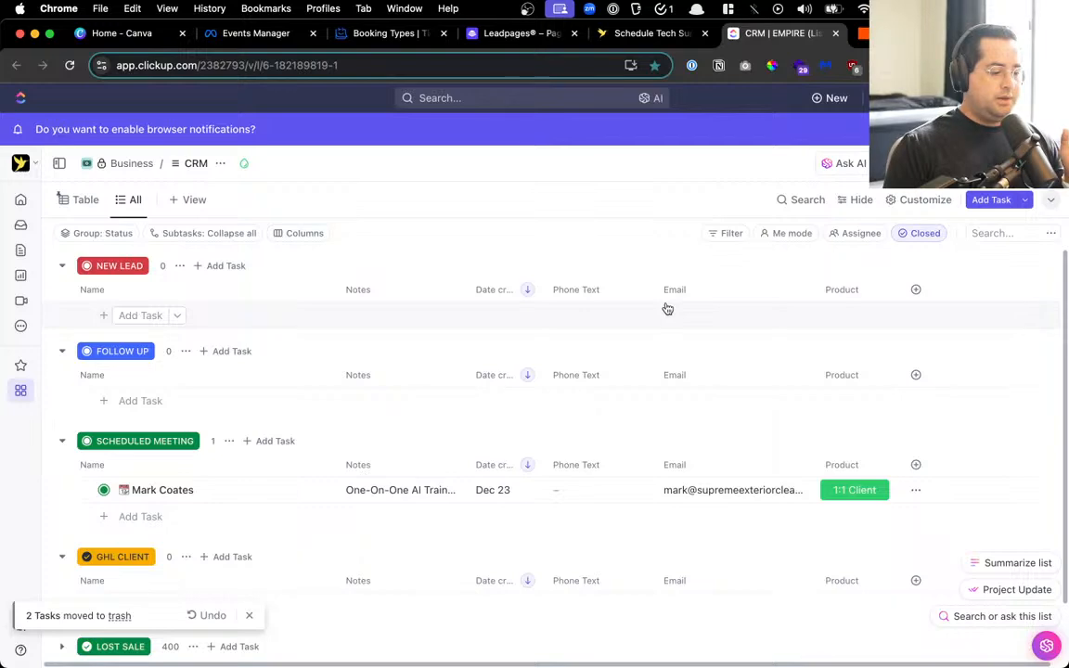
# Return to the live landing page form and reload it to clear the fields
pyautogui.click(498, 35)
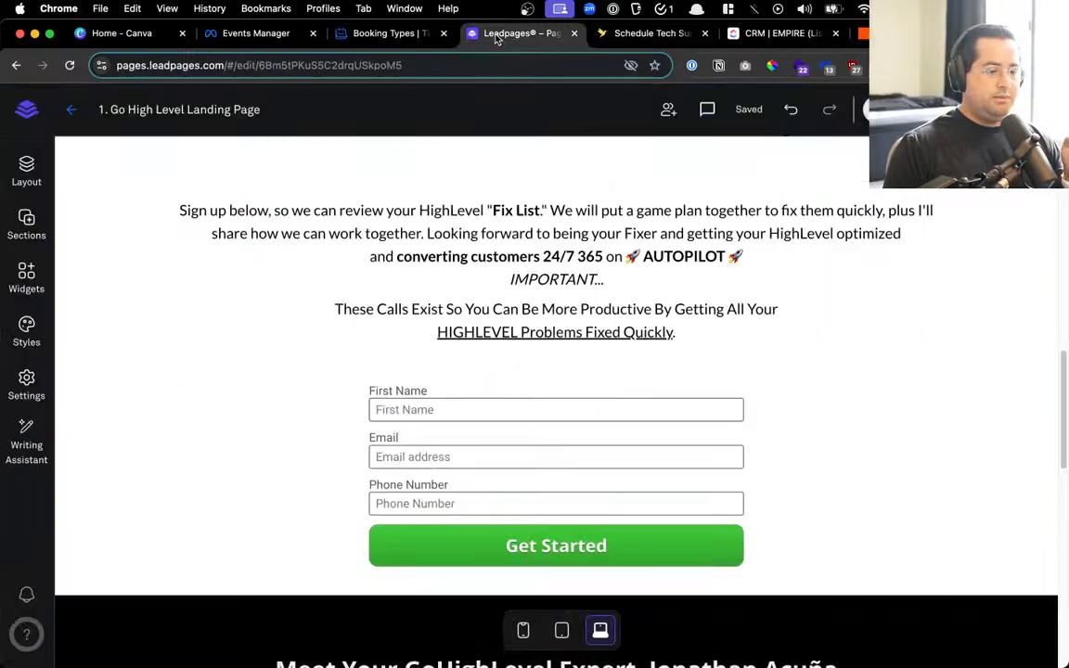
pyautogui.click(661, 33)
pyautogui.click(15, 65)
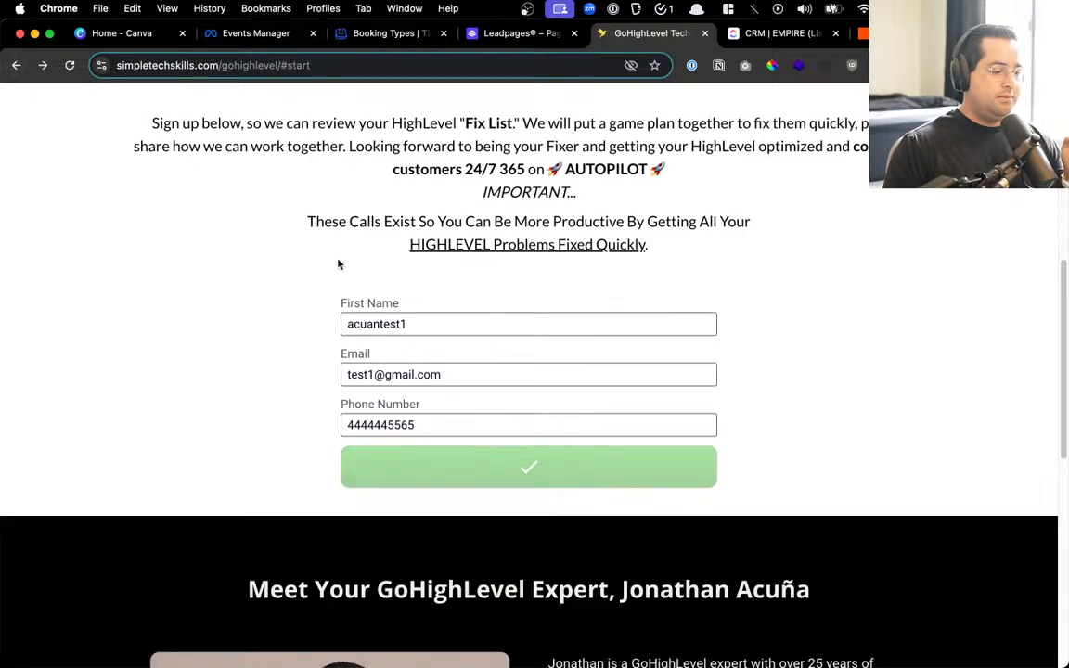
pyautogui.click(69, 65)
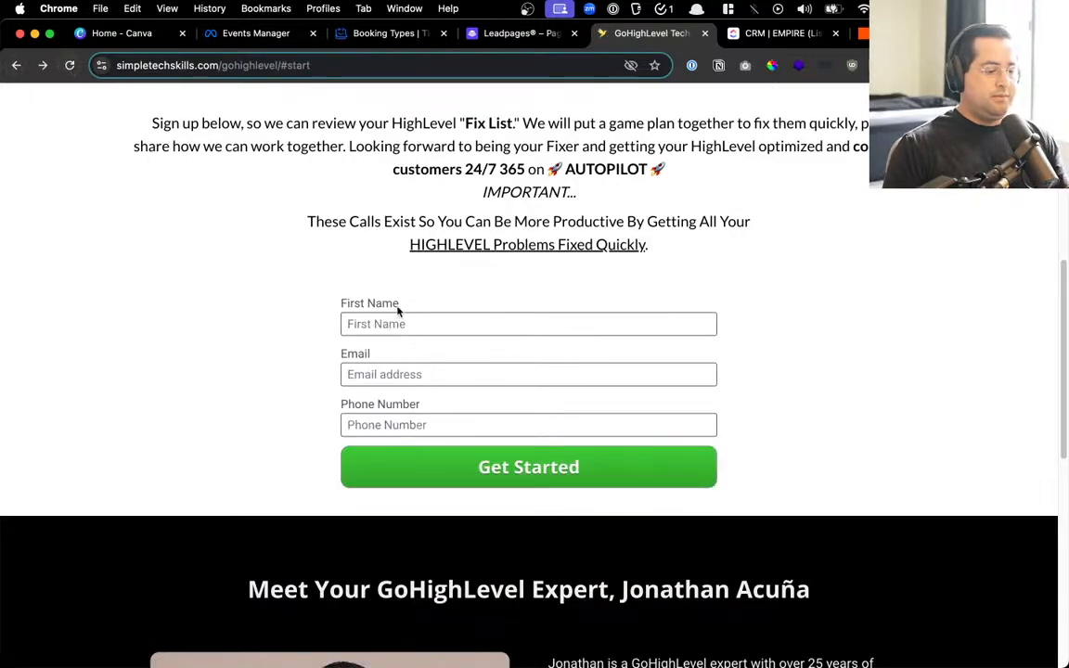
# Submit a second test lead with first name, email and phone, then refresh ClickUp's CRM list to see it
pyautogui.click(352, 321)
pyautogui.write('acunatest2')
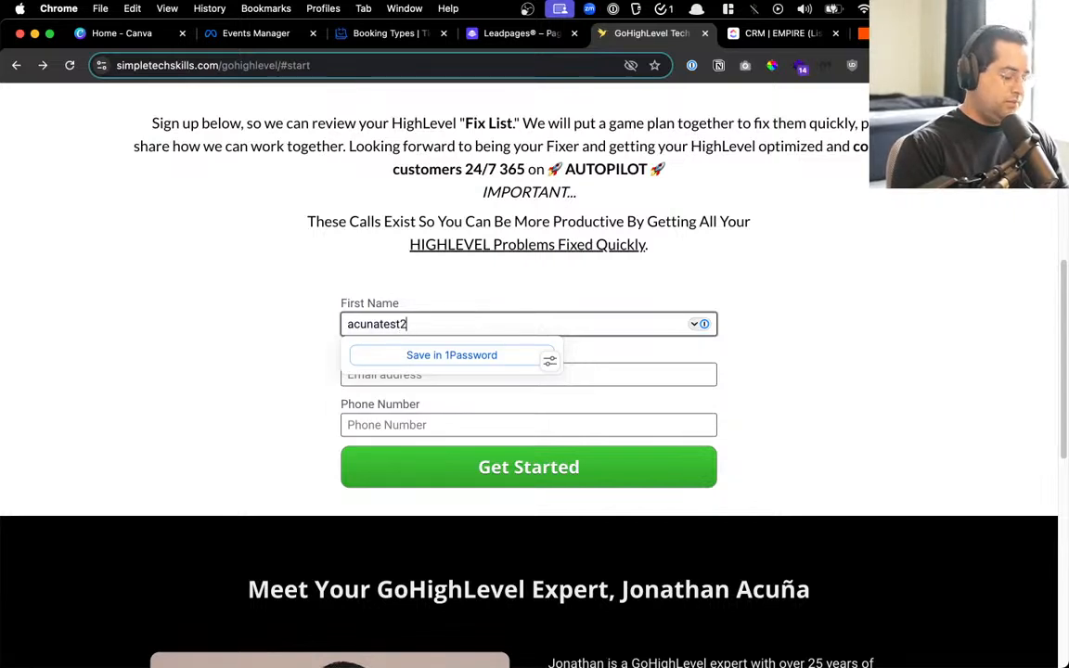
pyautogui.press('Tab')
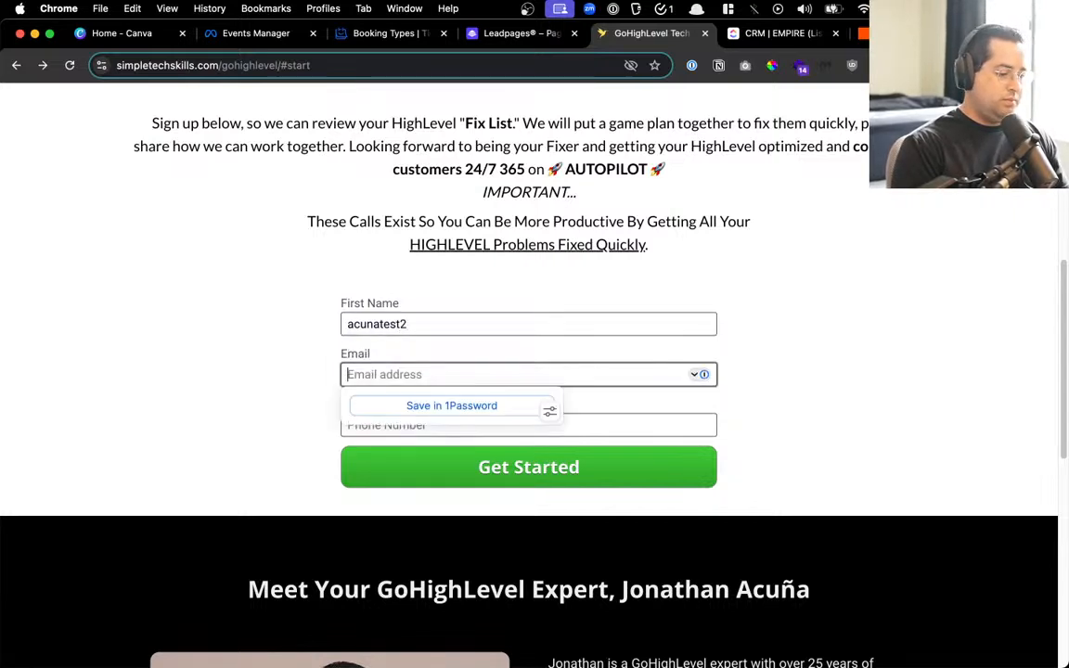
pyautogui.write('test2@gmail.com')
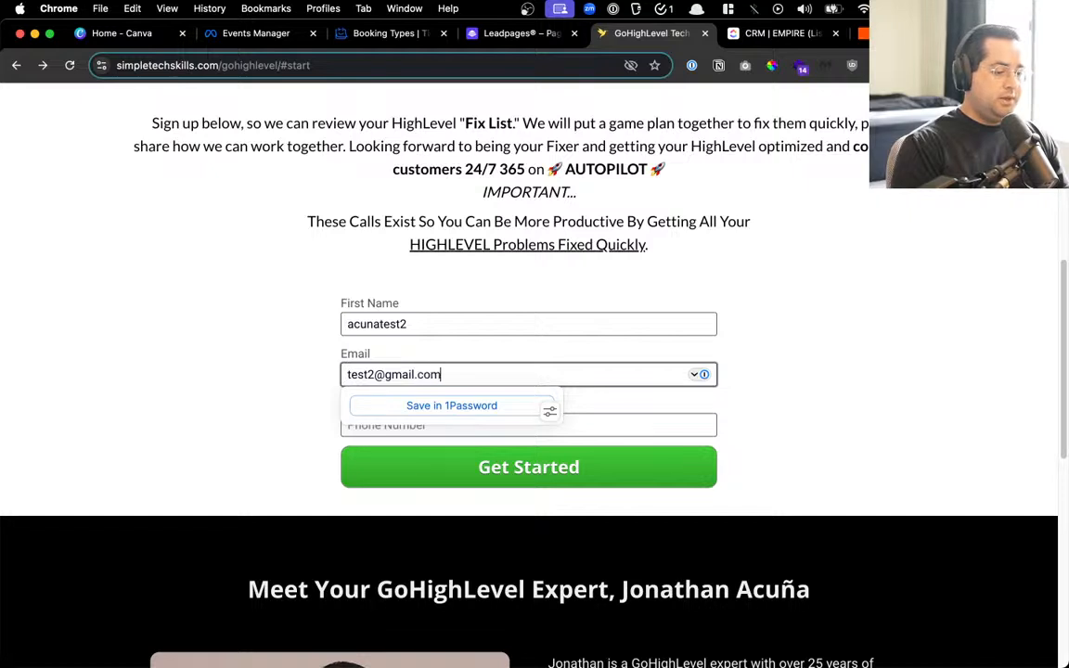
pyautogui.press('Tab')
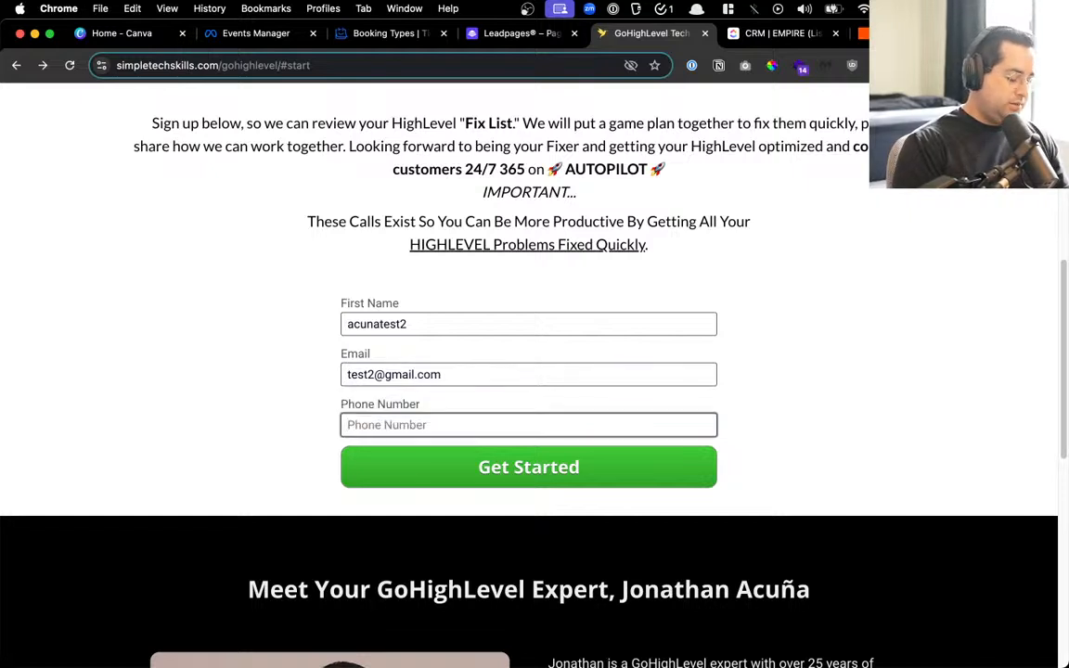
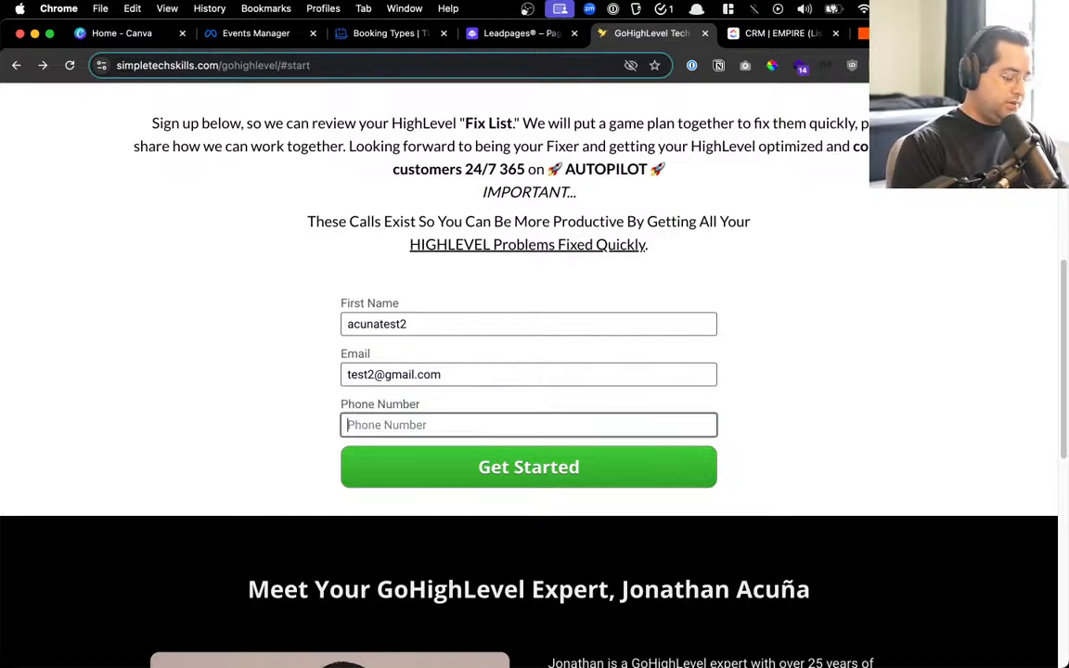
pyautogui.write('4444445565')
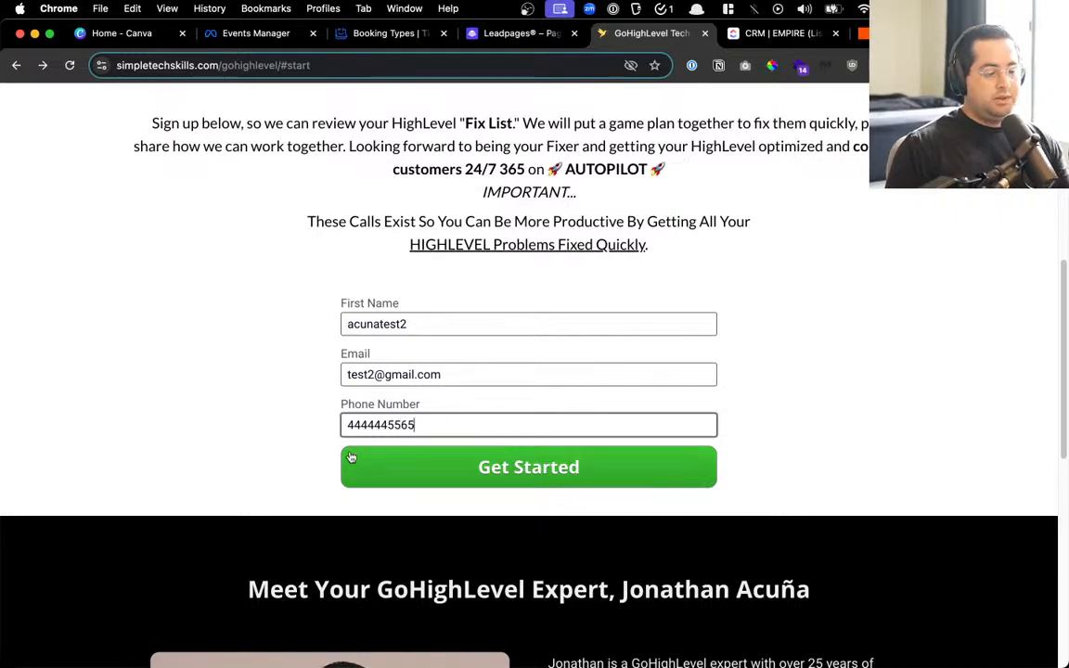
pyautogui.click(351, 457)
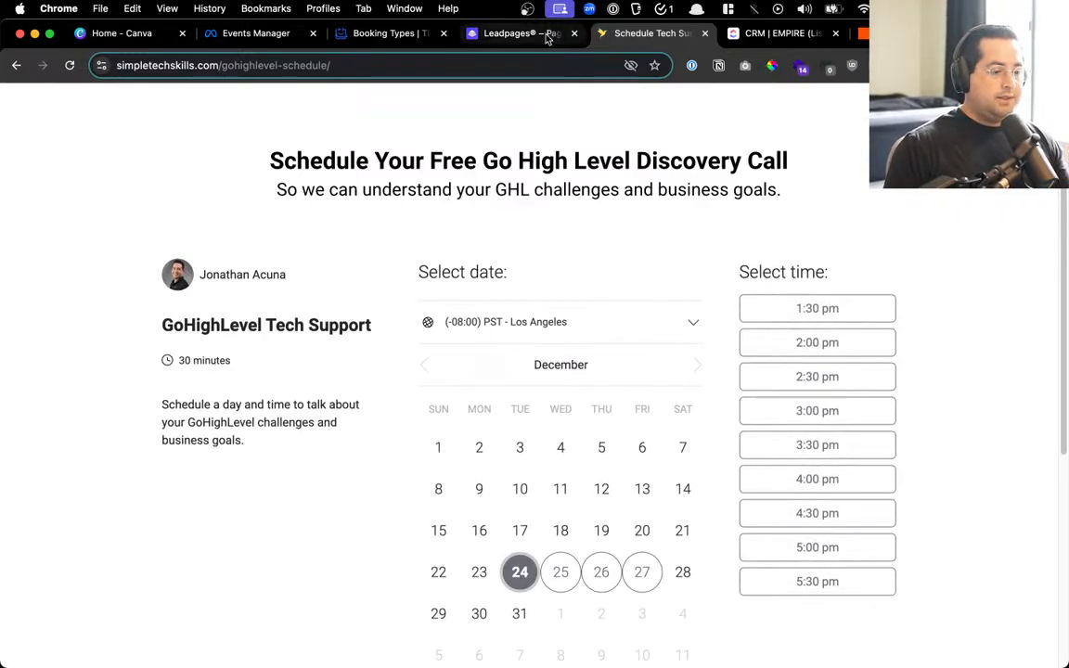
pyautogui.click(497, 32)
pyautogui.click(755, 32)
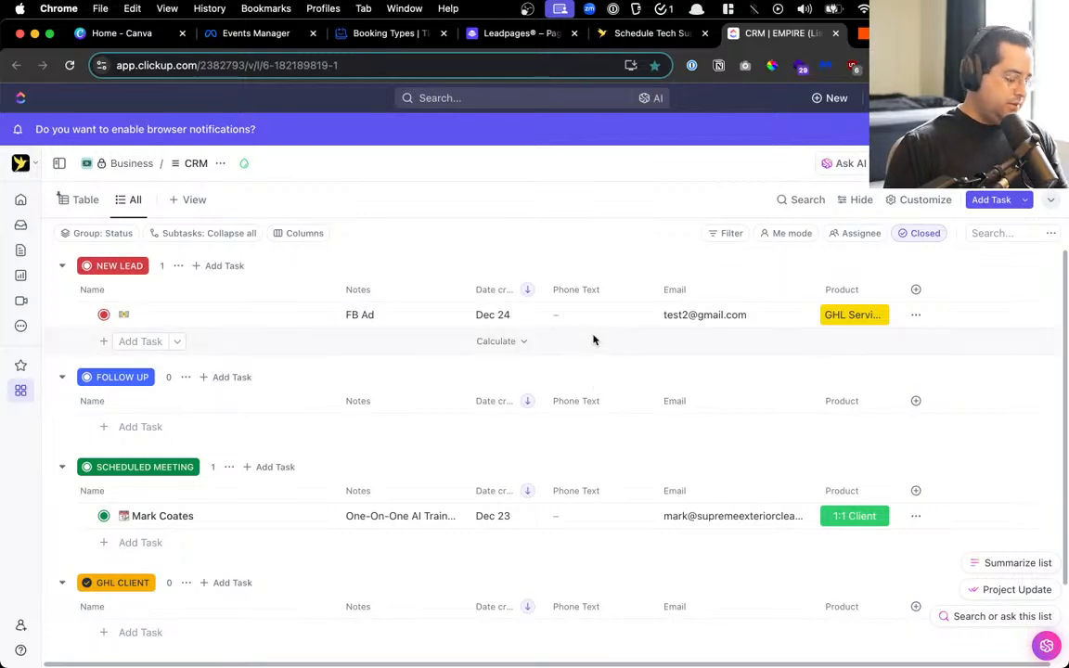
pyautogui.press('super+r')
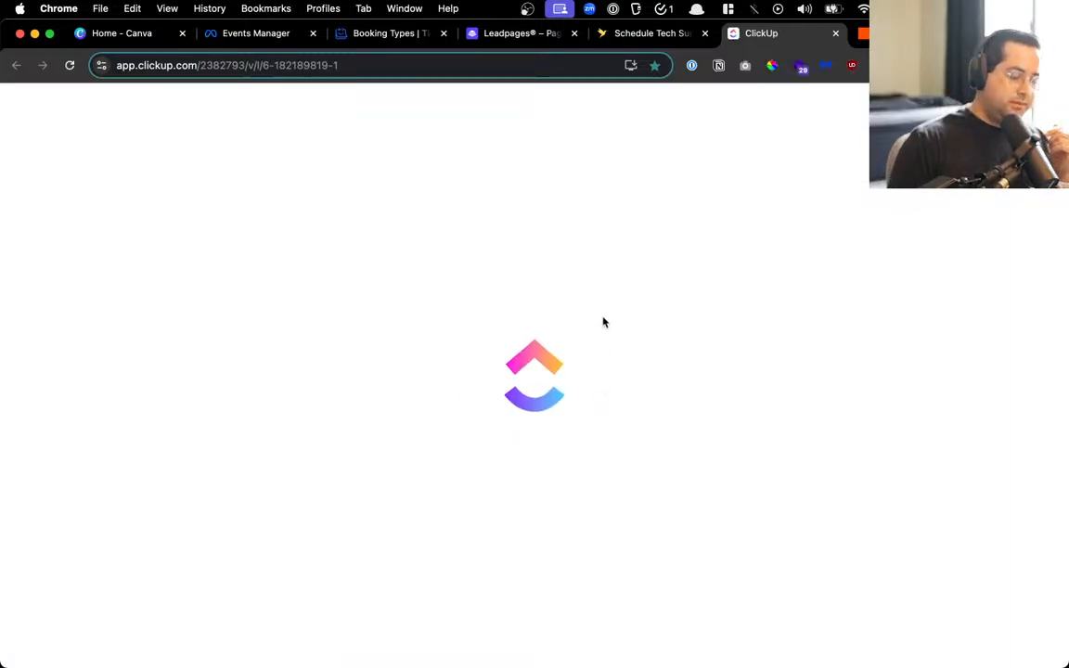
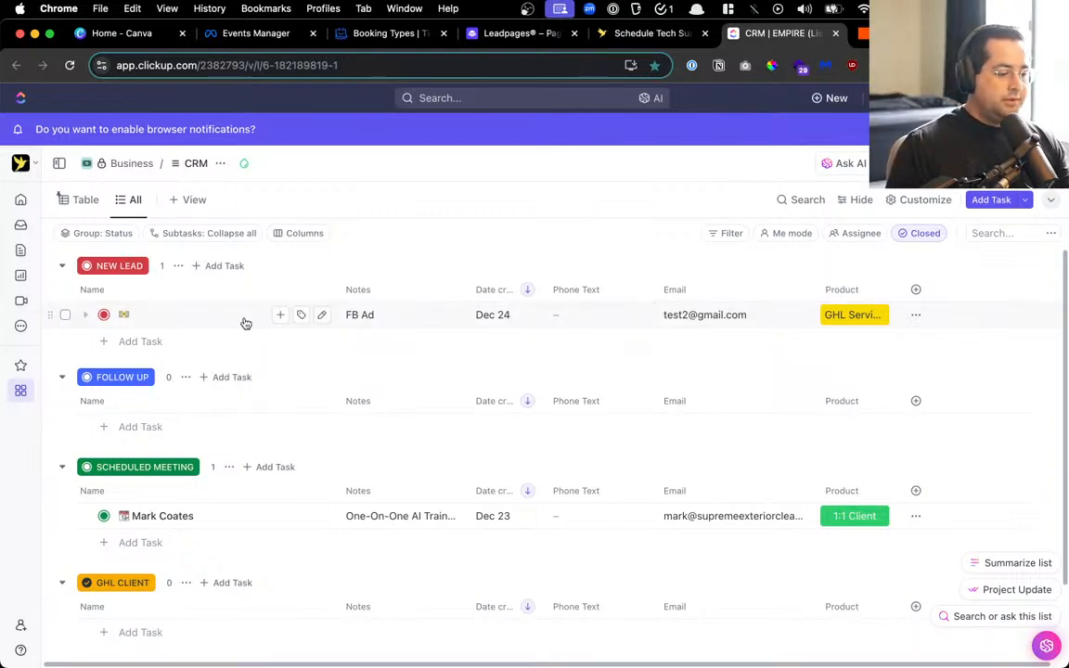
# Publish the GHL Website New Lead Zap as version v2, then switch to the discovery-call booking page
pyautogui.click(865, 34)
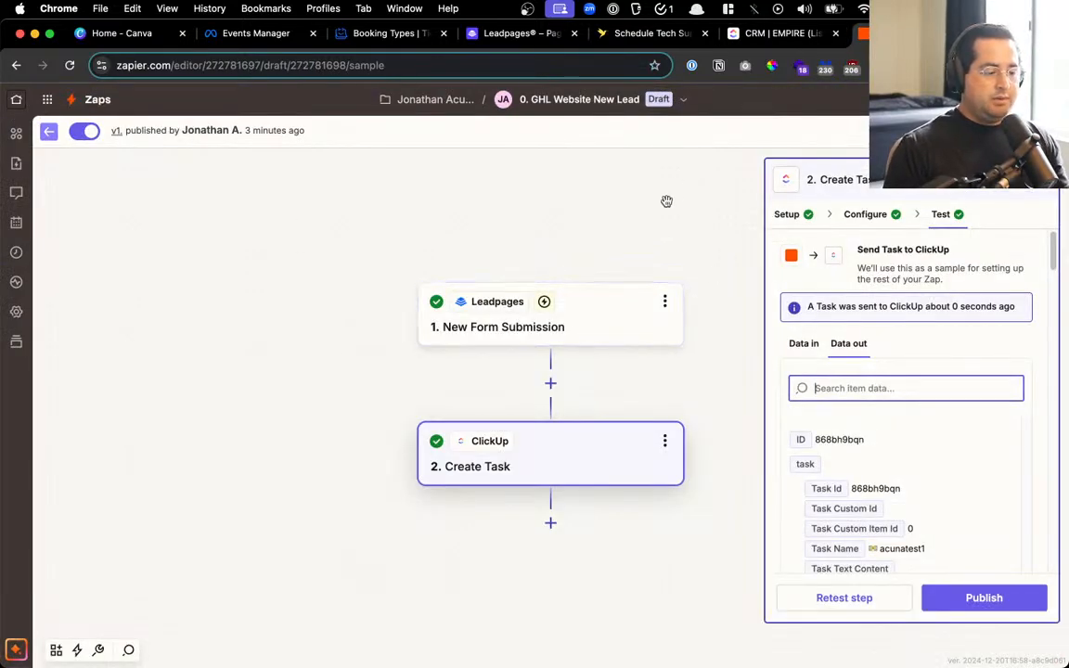
pyautogui.click(972, 595)
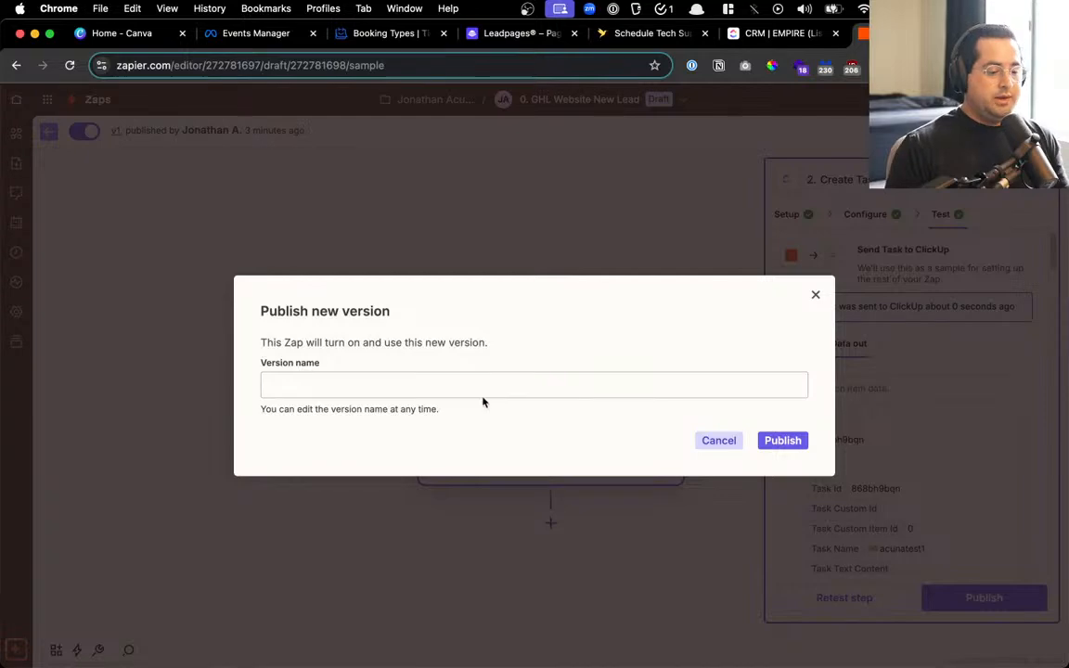
pyautogui.write('d')
pyautogui.click(773, 444)
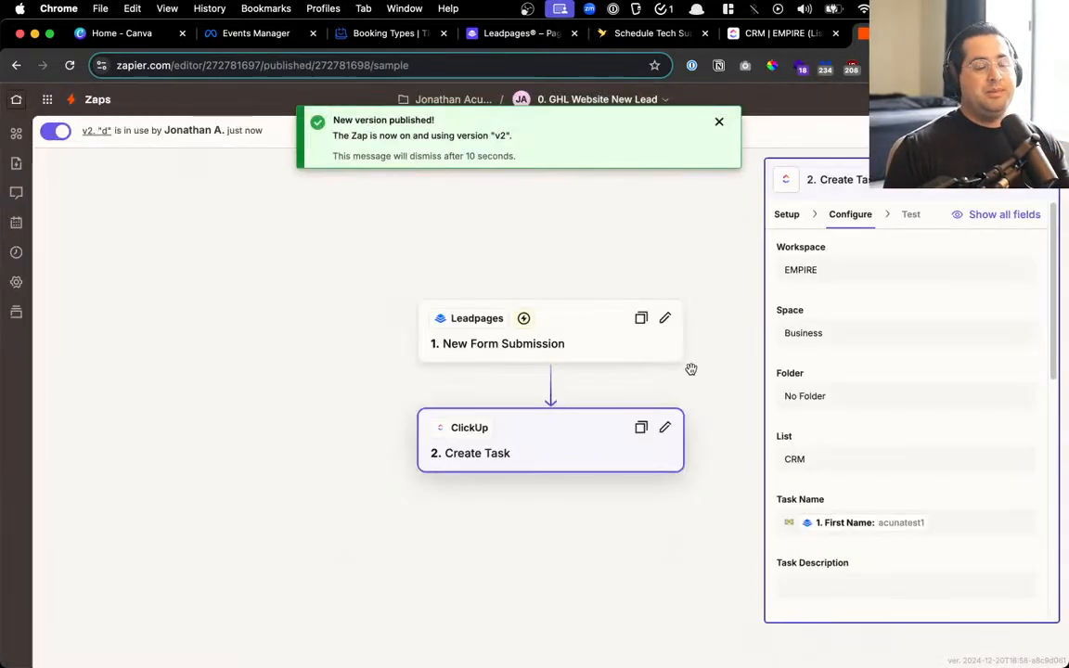
pyautogui.click(651, 35)
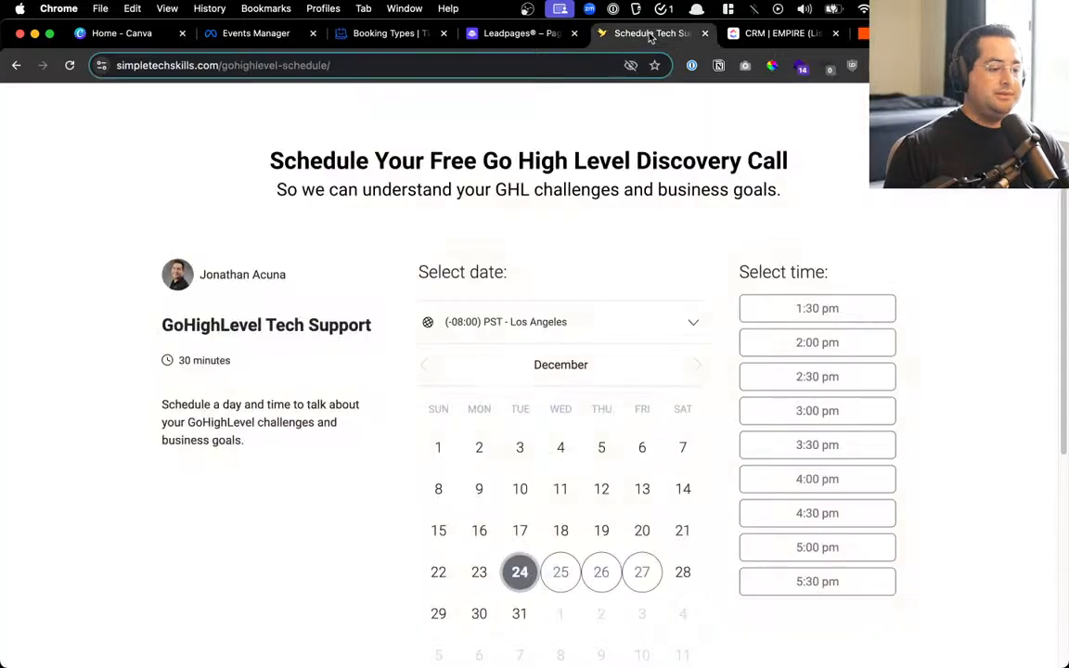
# Submit test lead a3 with a test email and phone, and confirm it appears in ClickUp's CRM list
pyautogui.click(18, 64)
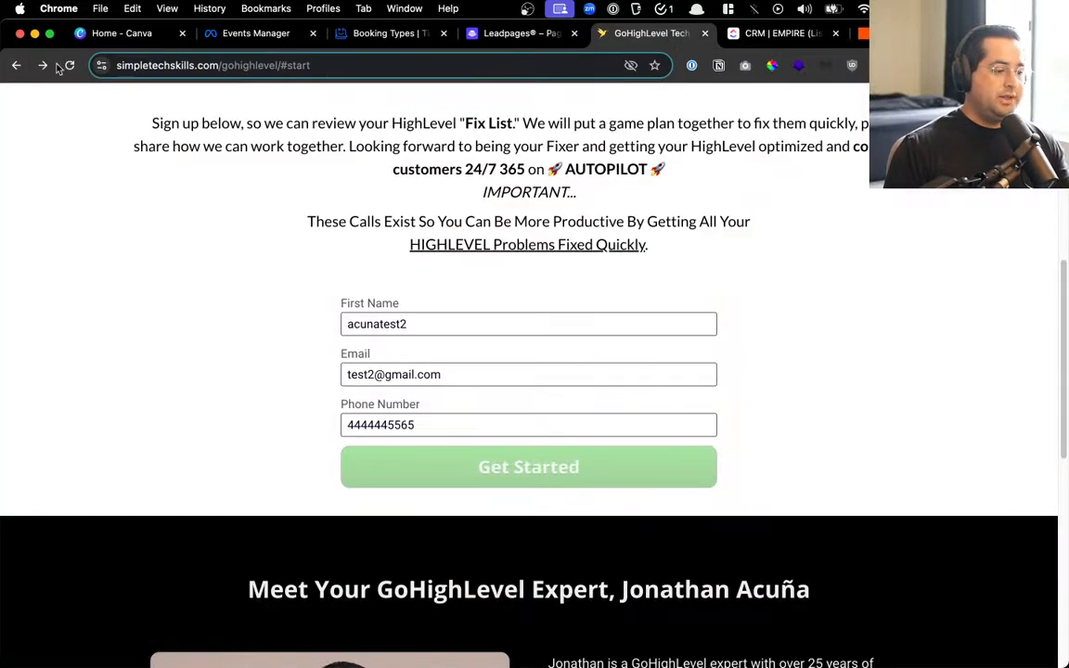
pyautogui.click(406, 321)
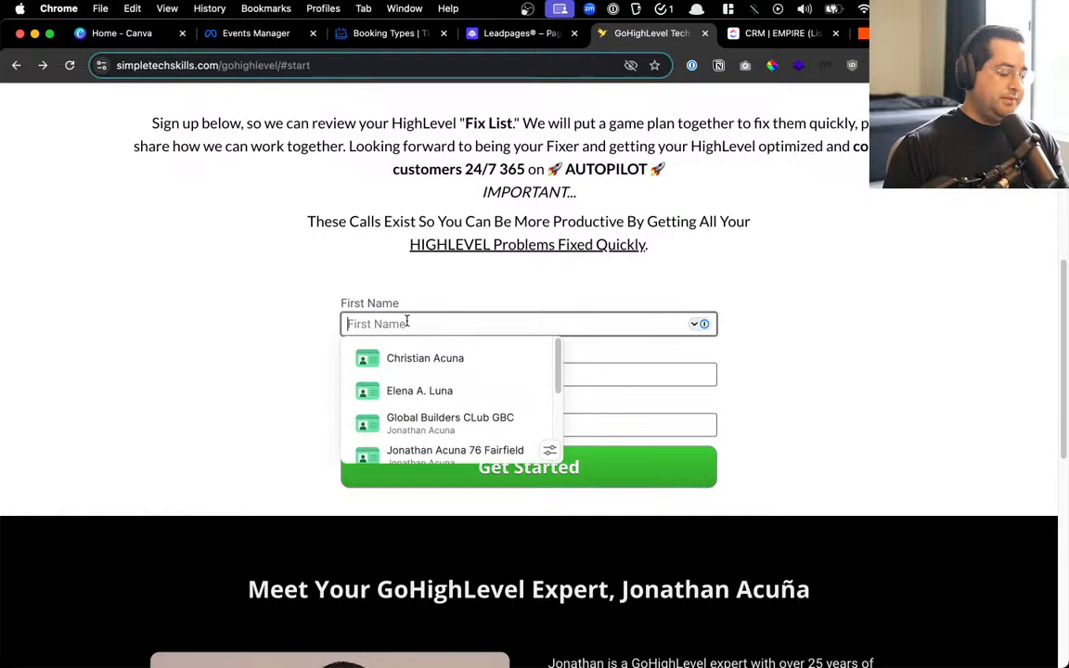
pyautogui.write('a3')
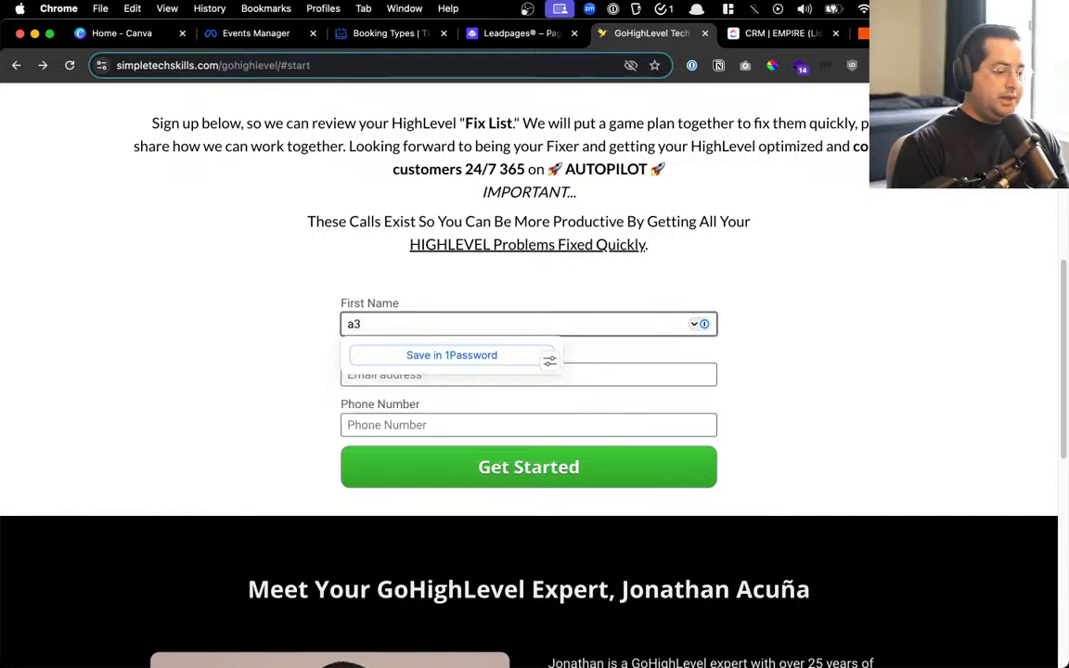
pyautogui.press('Tab')
pyautogui.write('test')
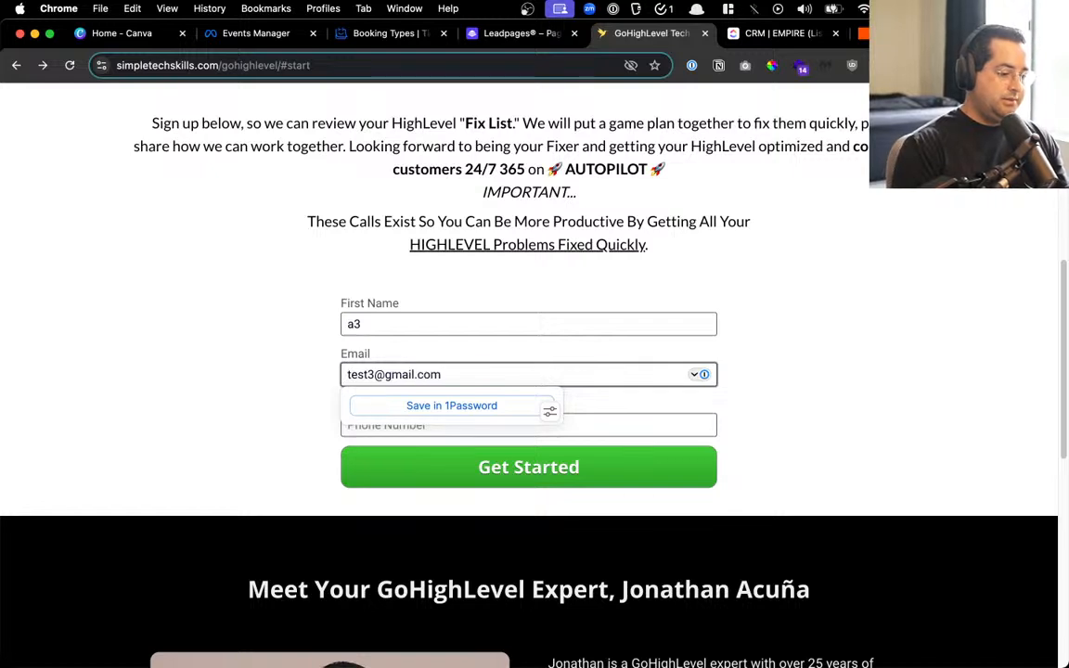
pyautogui.press('Tab')
pyautogui.write('66')
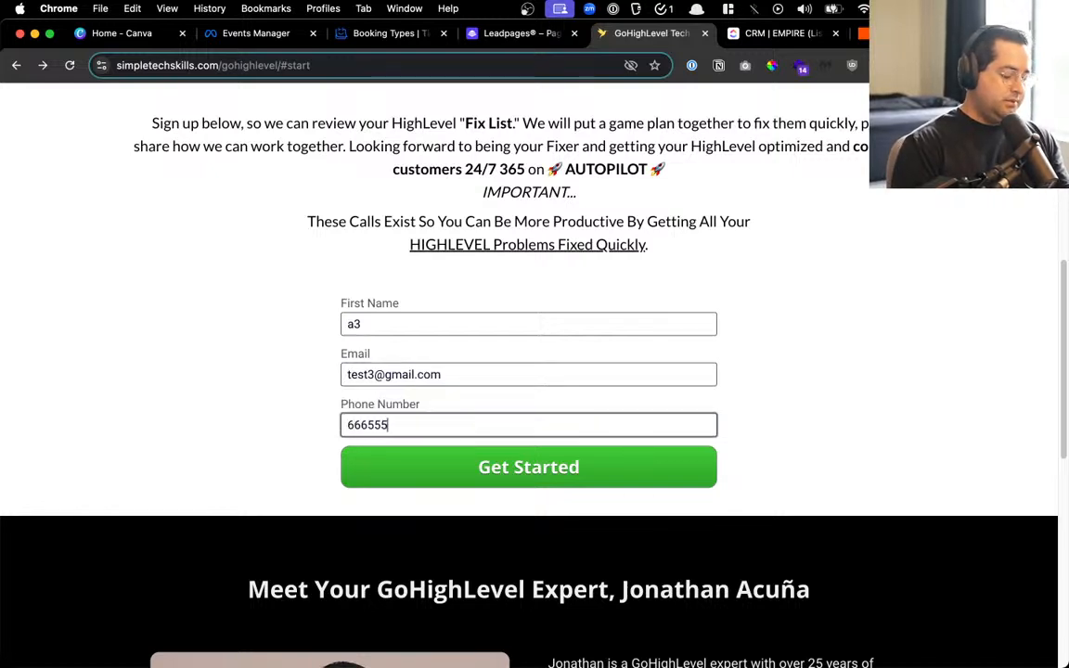
pyautogui.click(455, 474)
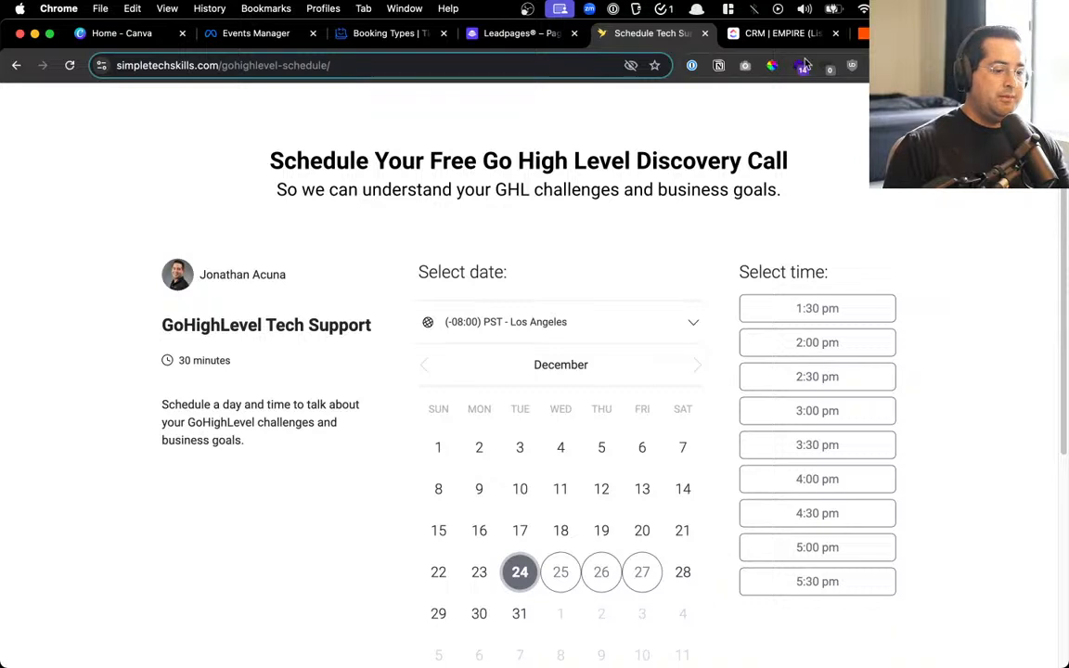
pyautogui.click(770, 35)
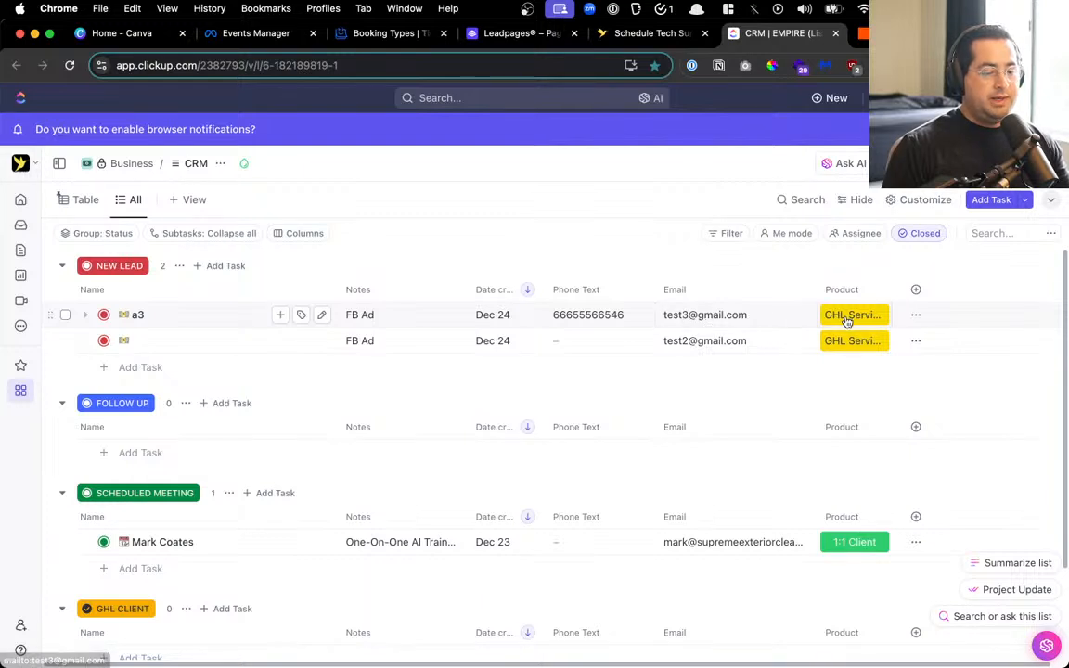
# Trash both test leads from ClickUp's NEW LEAD group and return to Zapier
pyautogui.moveTo(889, 283); pyautogui.dragTo(897, 284)
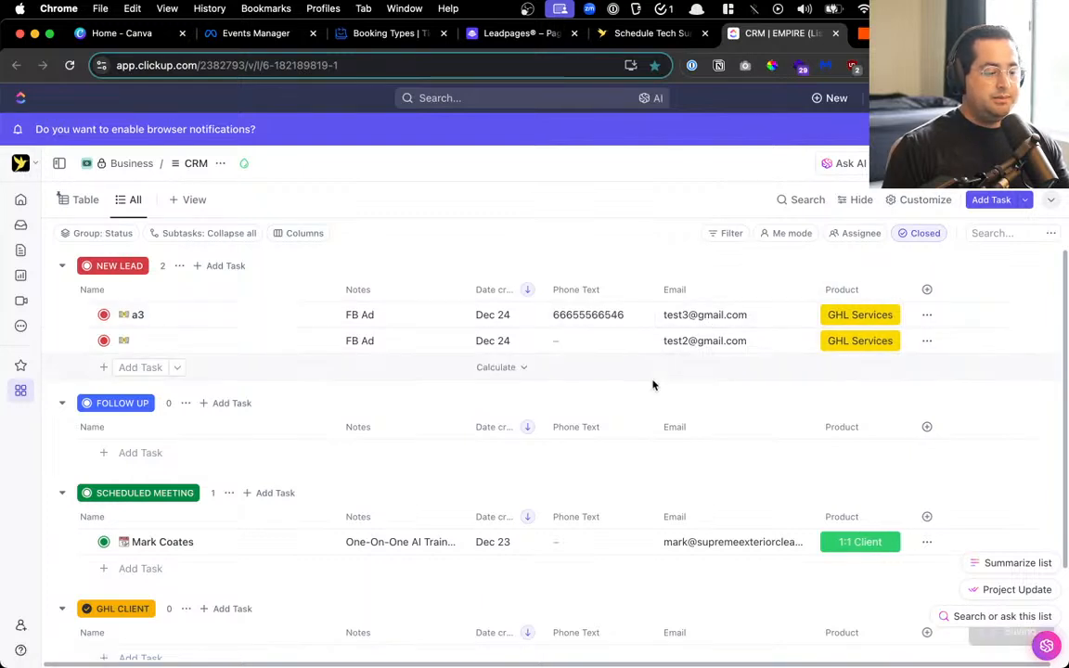
pyautogui.click(65, 290)
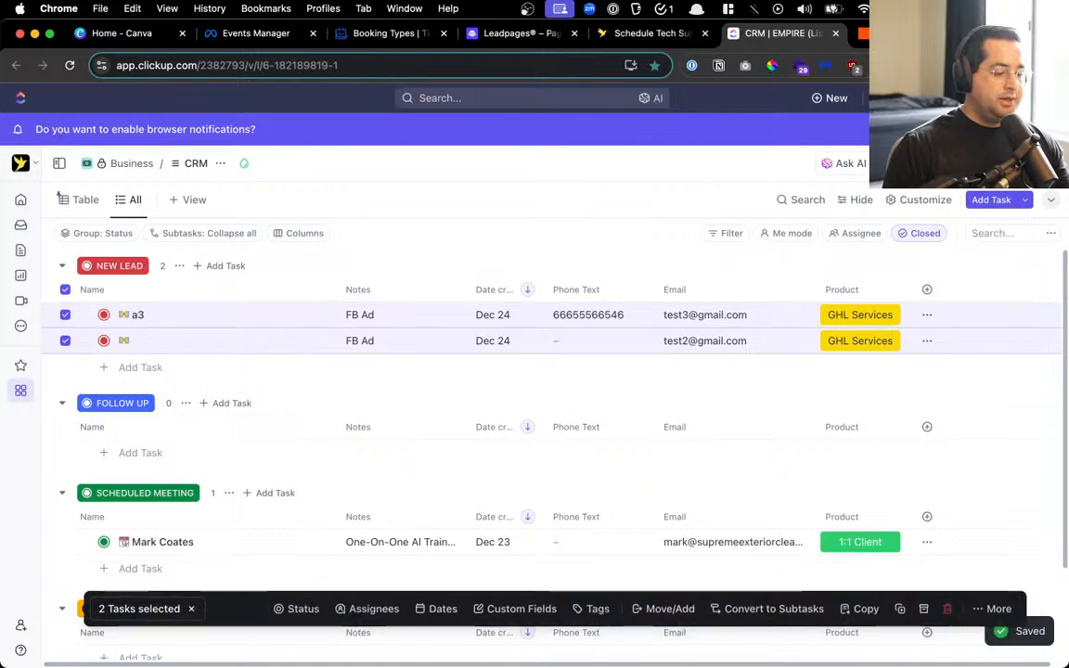
pyautogui.click(944, 608)
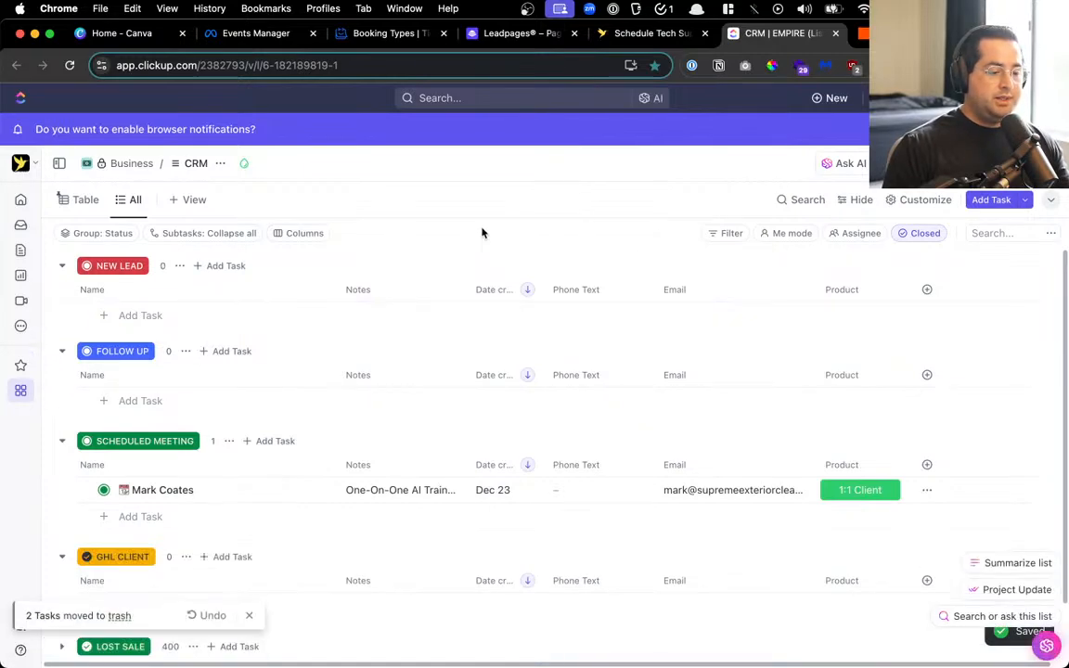
pyautogui.click(864, 35)
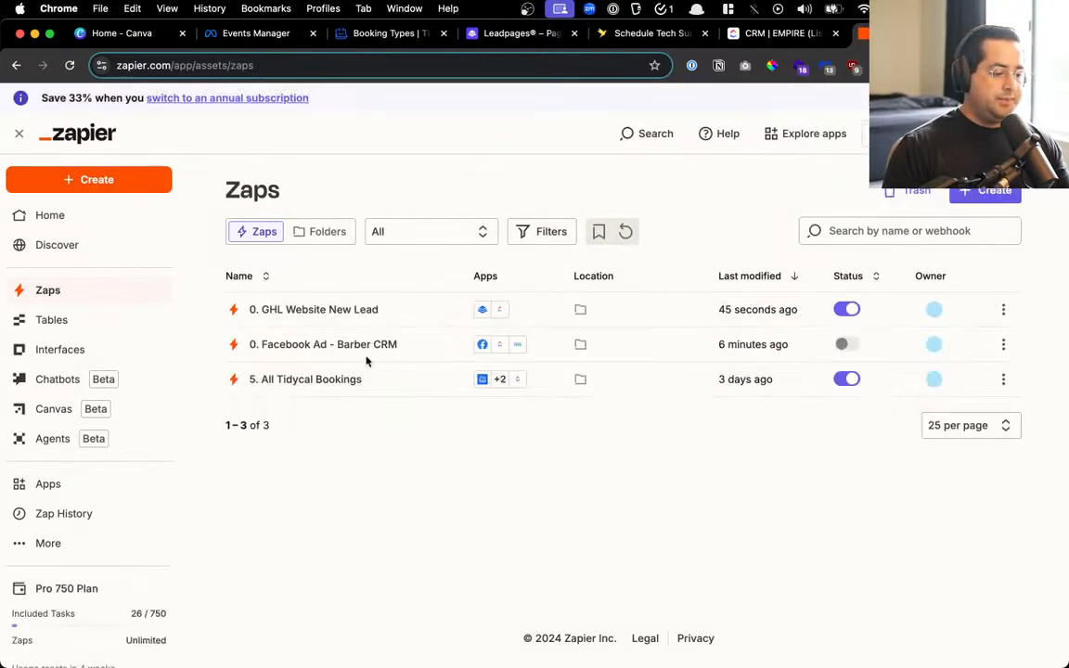
# In the All Tidycal Bookings Zap, move the ClickUp Create Task copy directly under the New Booking trigger
pyautogui.click(323, 380)
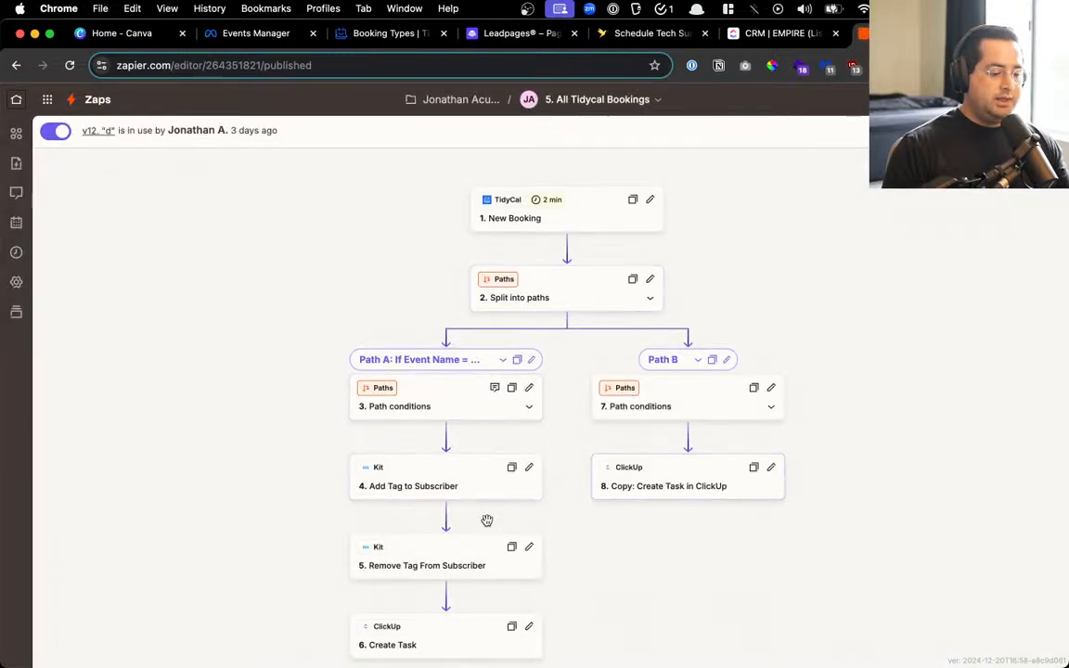
pyautogui.click(446, 629)
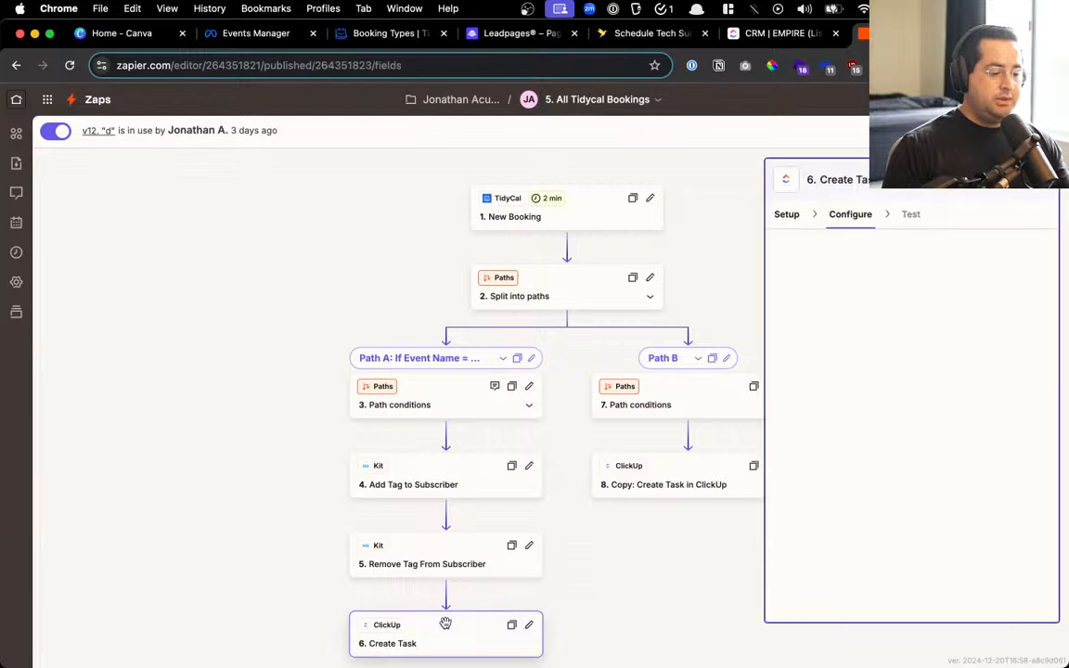
pyautogui.moveTo(663, 472); pyautogui.dragTo(644, 598)
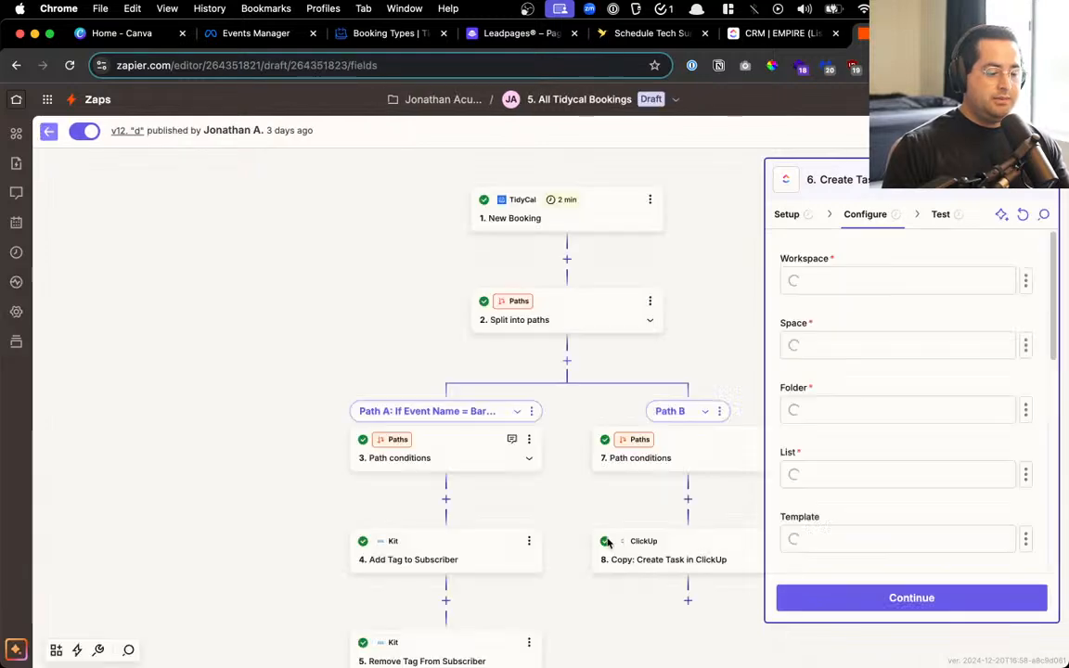
pyautogui.moveTo(668, 548); pyautogui.dragTo(567, 361)
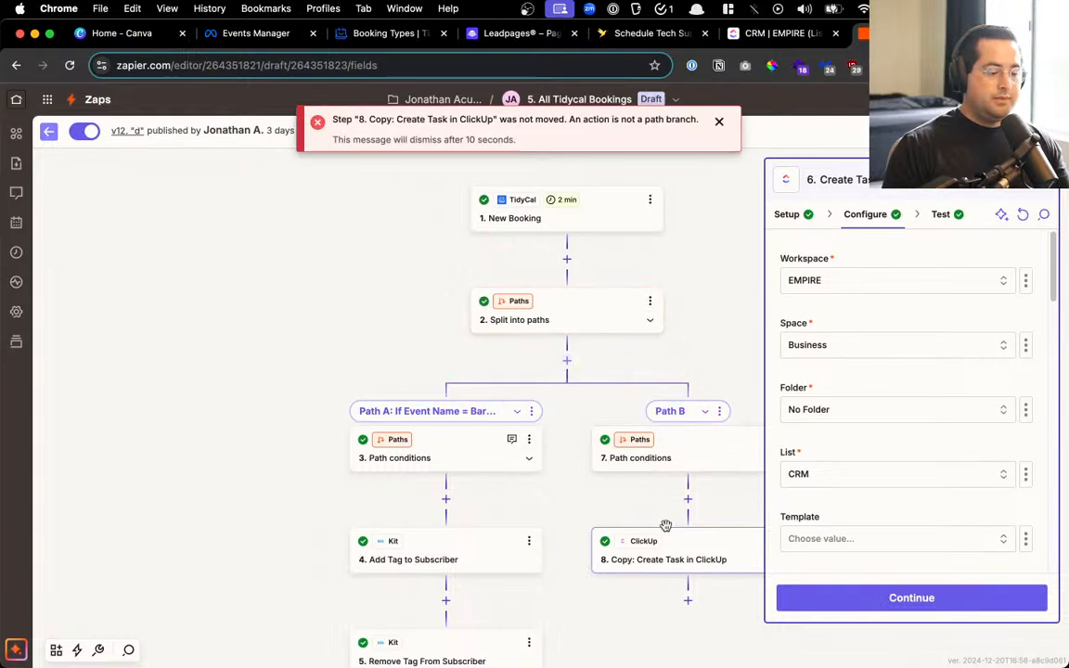
pyautogui.moveTo(666, 525); pyautogui.dragTo(547, 248)
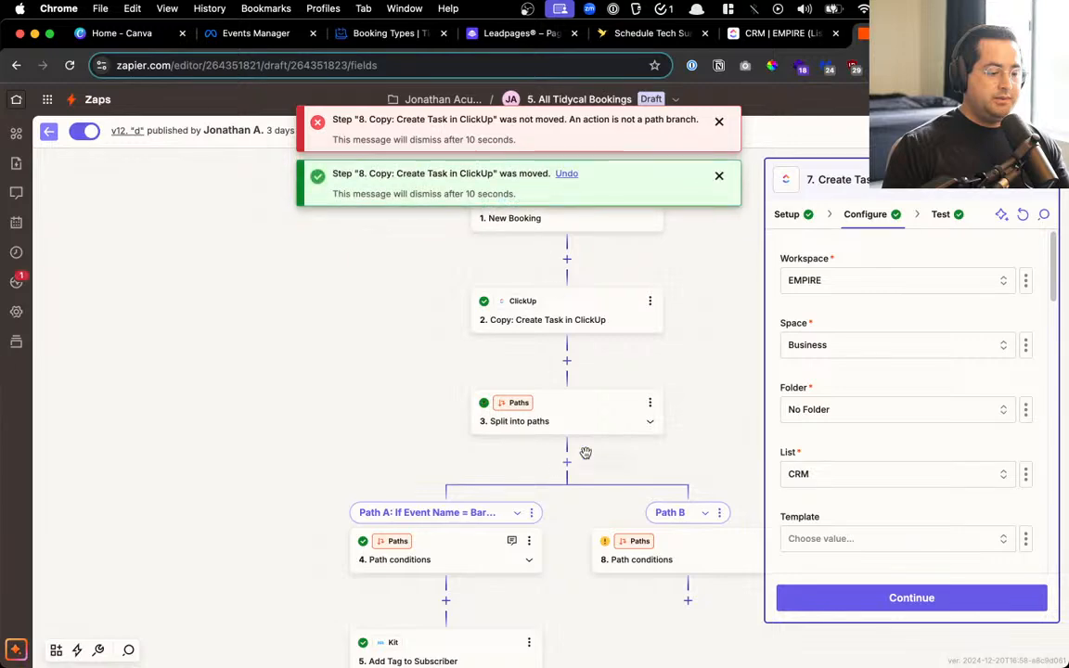
# Delete the Split into paths step along with all its branches
pyautogui.click(649, 402)
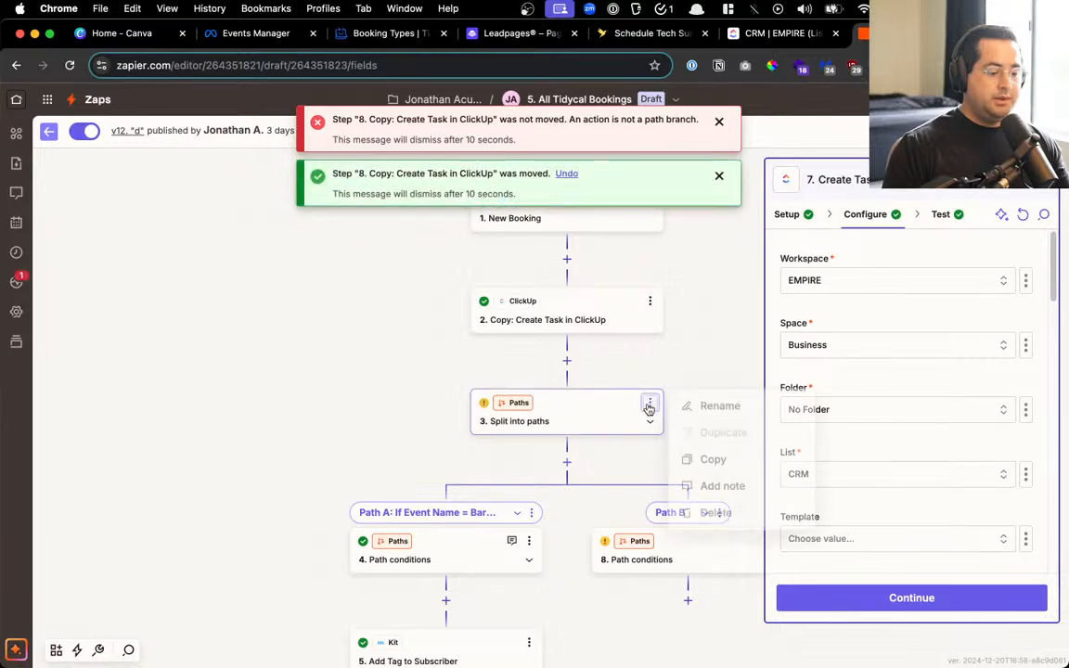
pyautogui.click(781, 516)
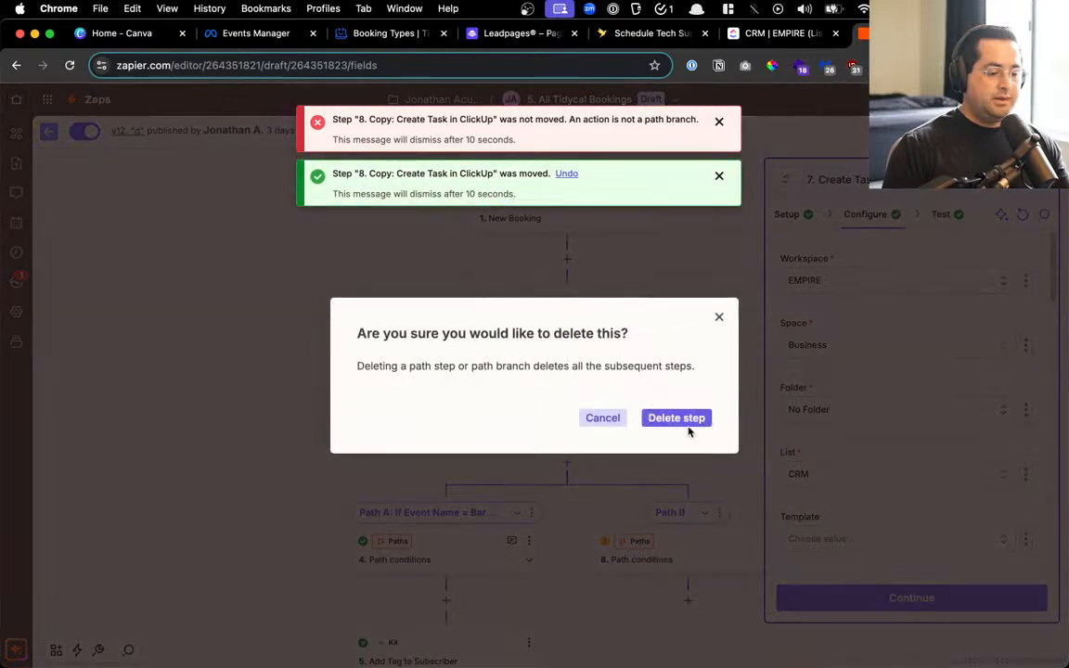
pyautogui.click(684, 419)
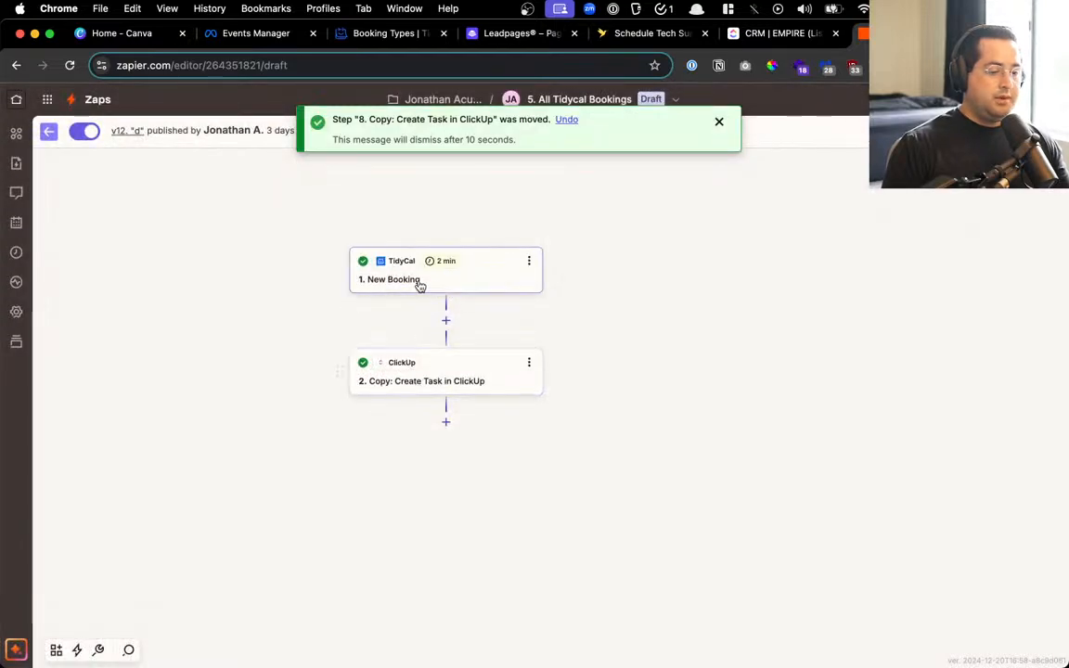
# Use Booking J as the sample record for the TidyCal New Booking trigger
pyautogui.click(420, 283)
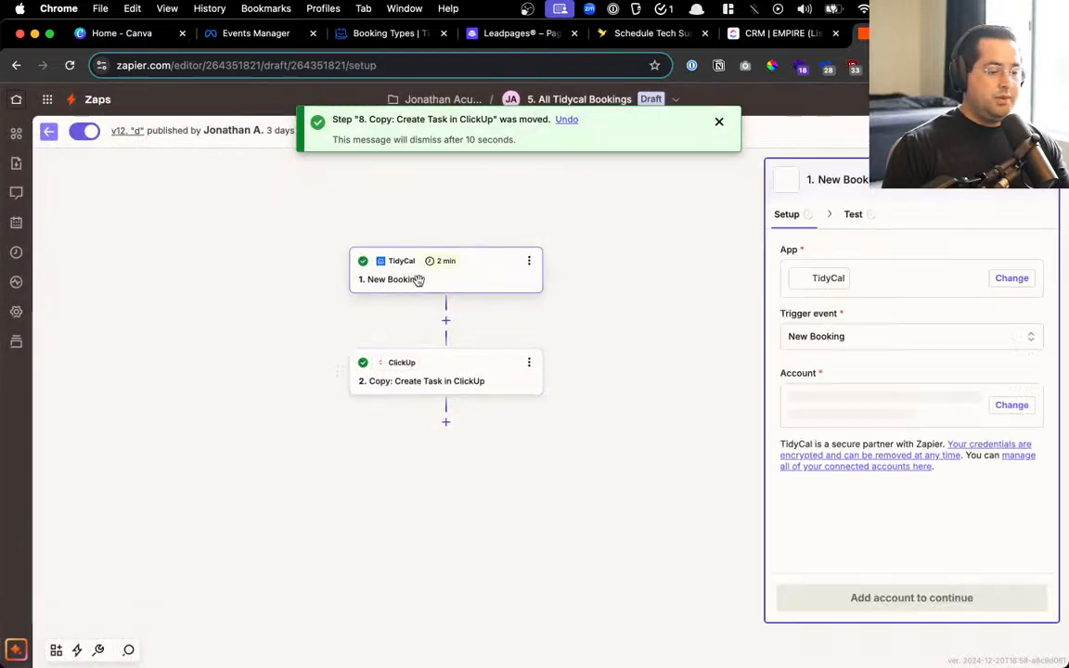
pyautogui.click(847, 213)
pyautogui.click(802, 406)
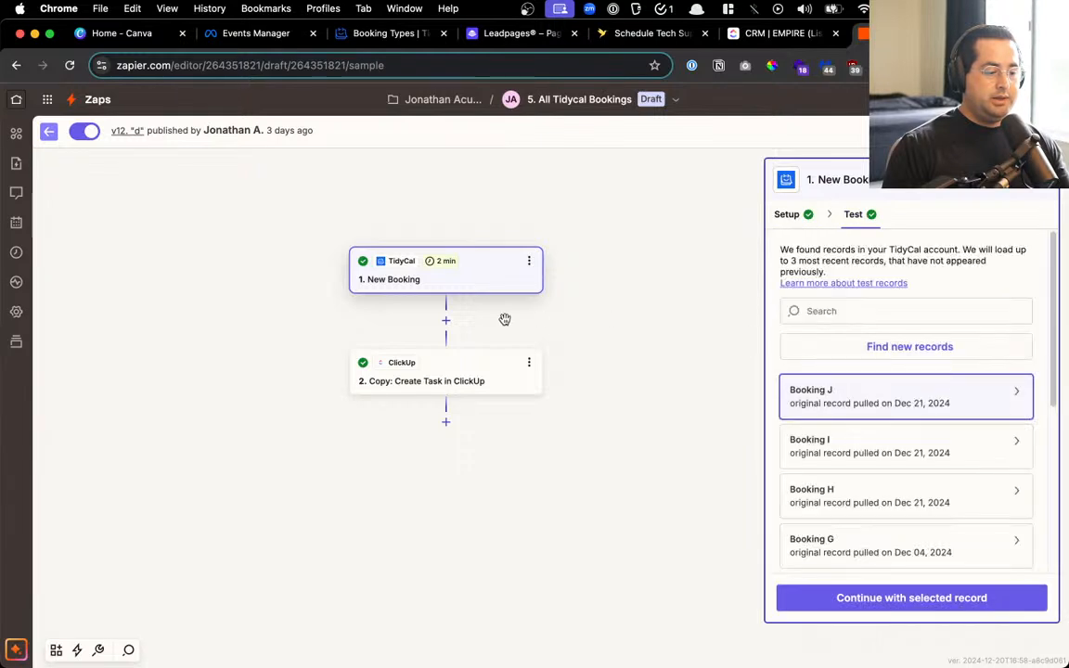
# Choose a Product value in the ClickUp create-task step and continue
pyautogui.click(477, 367)
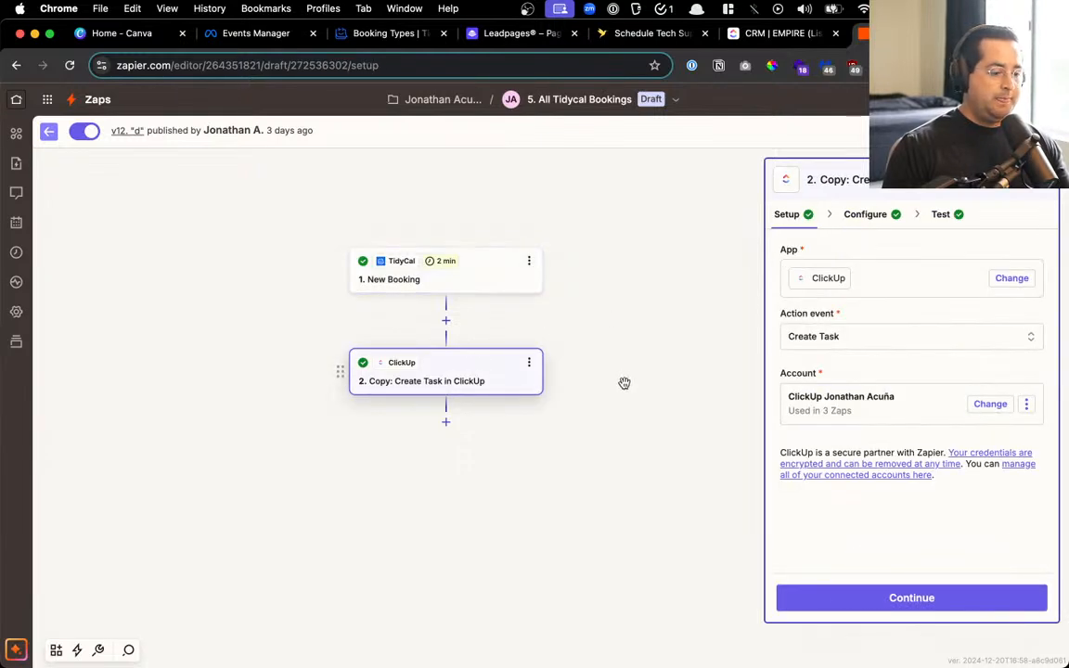
pyautogui.click(872, 214)
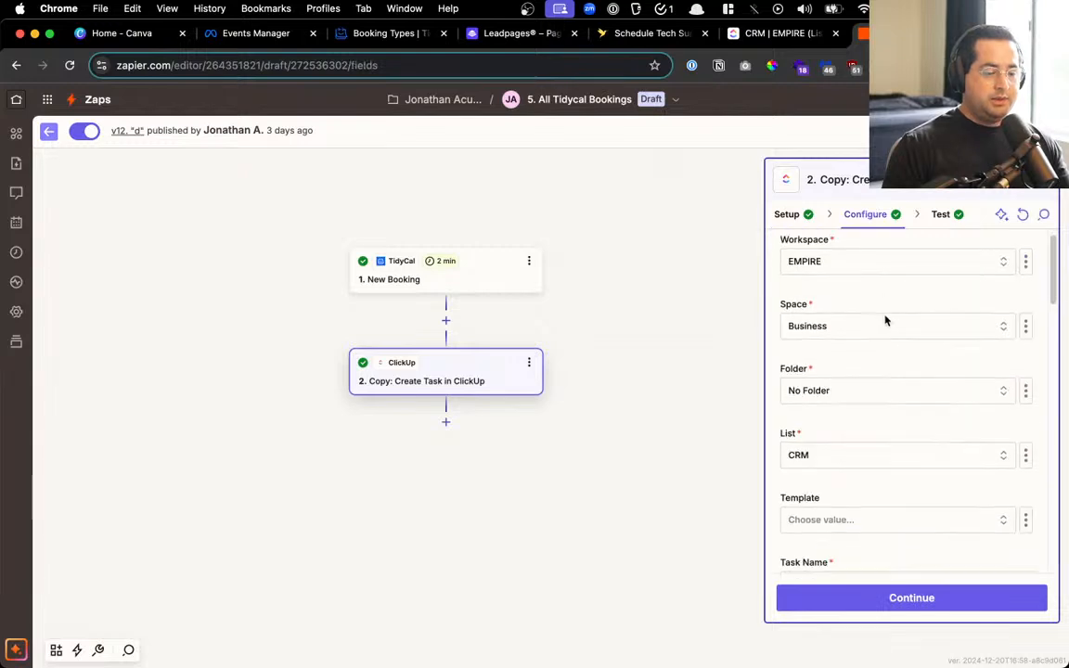
pyautogui.scroll(-10, 885, 320)
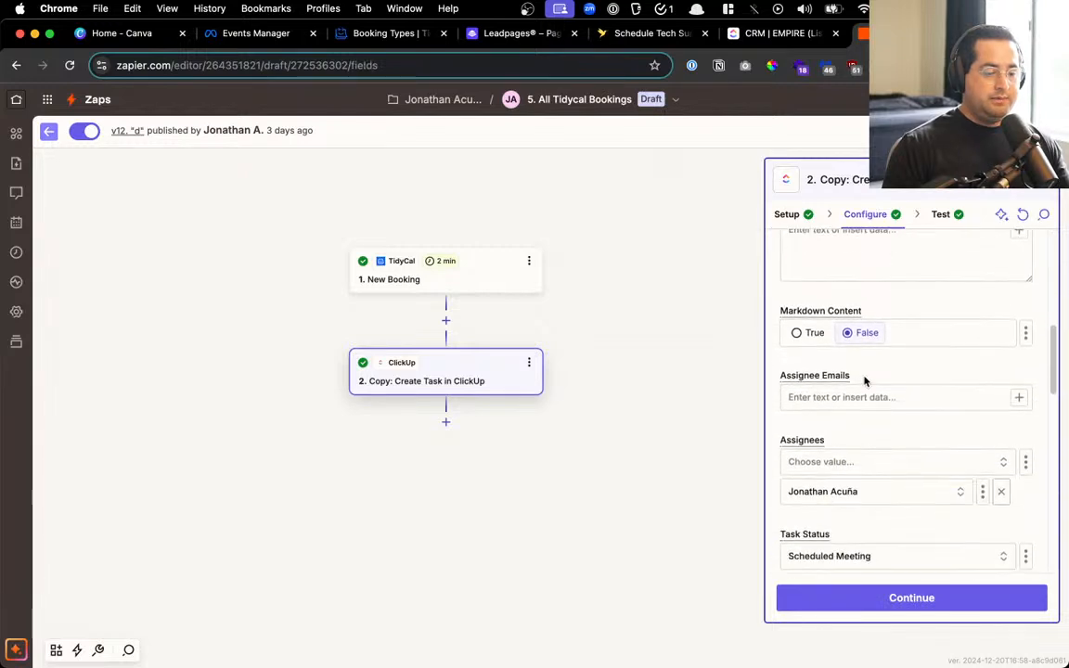
pyautogui.scroll(-2, 864, 380)
pyautogui.scroll(-7, 854, 445)
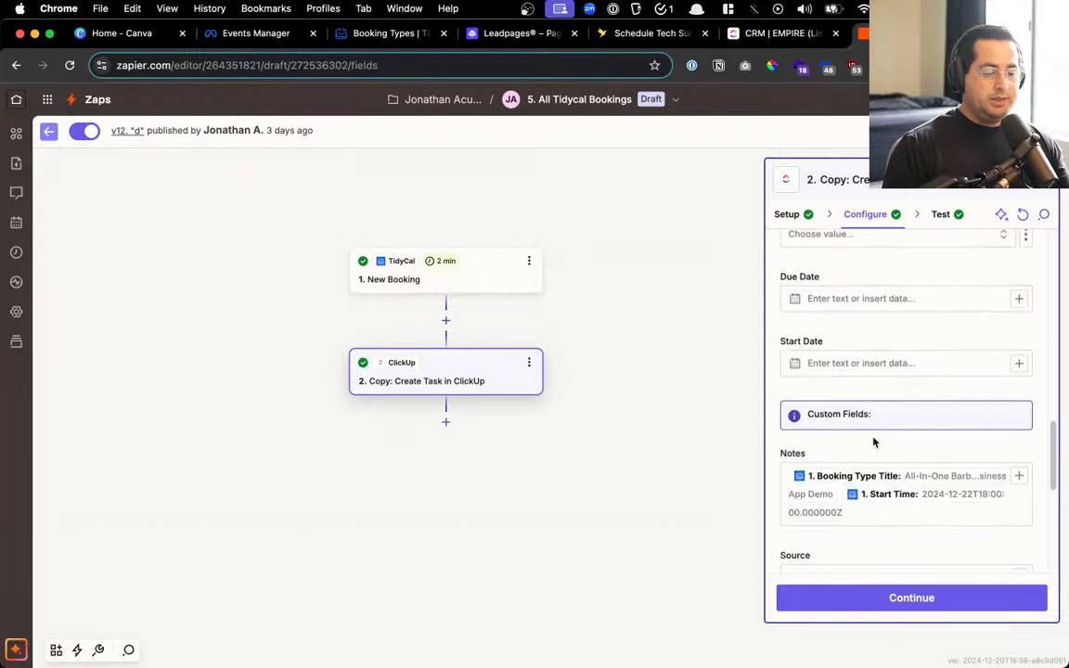
pyautogui.scroll(-5, 859, 462)
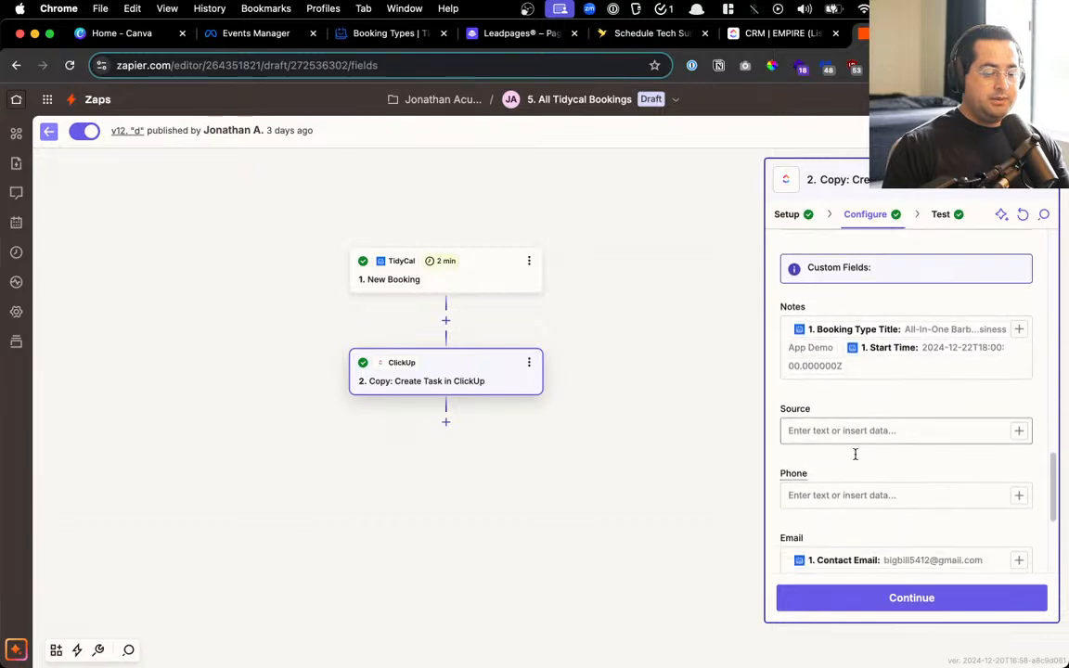
pyautogui.scroll(-1, 861, 462)
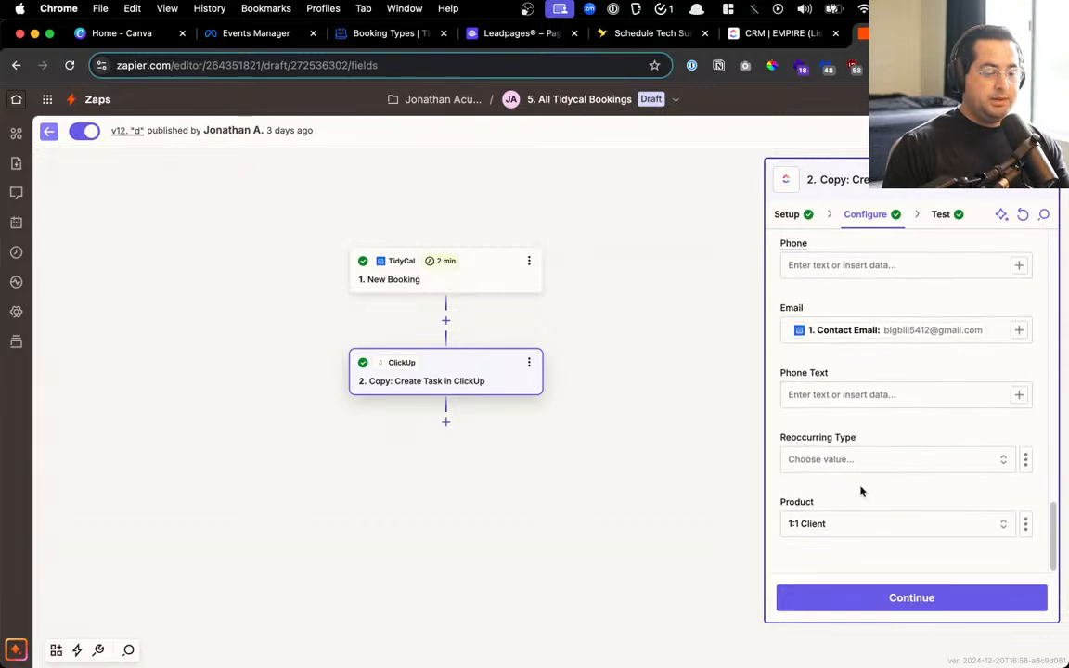
pyautogui.click(829, 525)
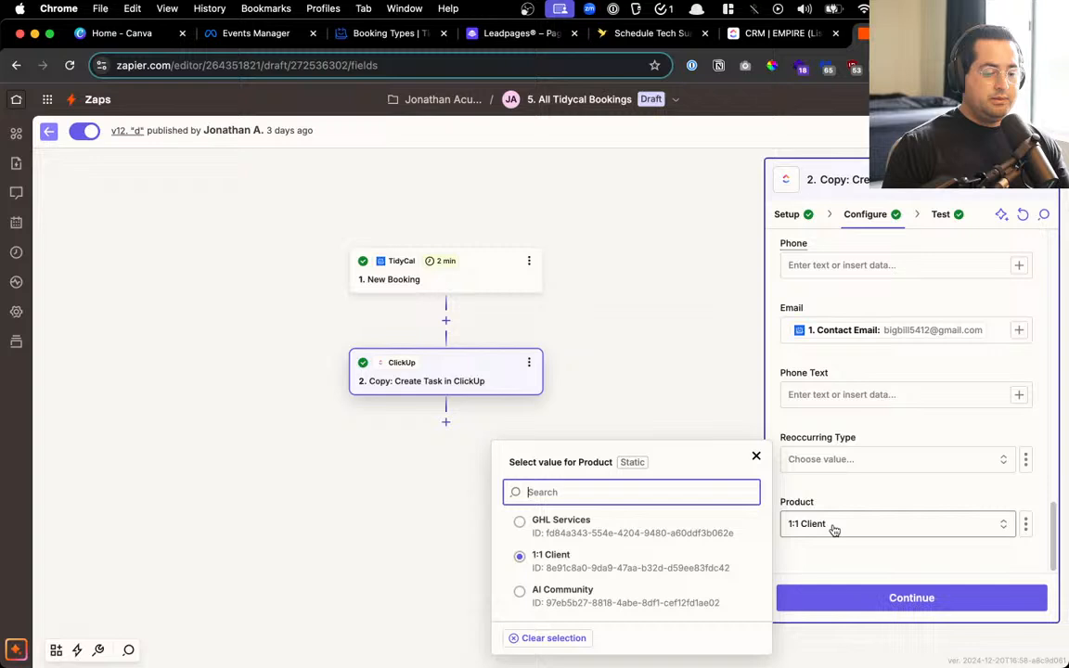
pyautogui.click(709, 530)
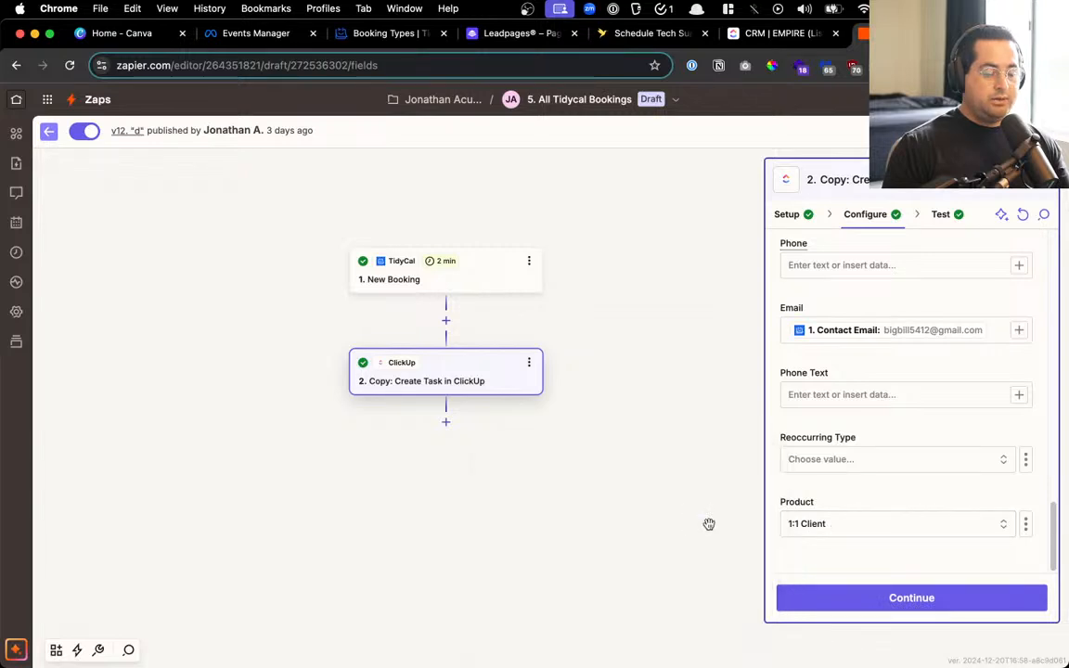
pyautogui.click(823, 597)
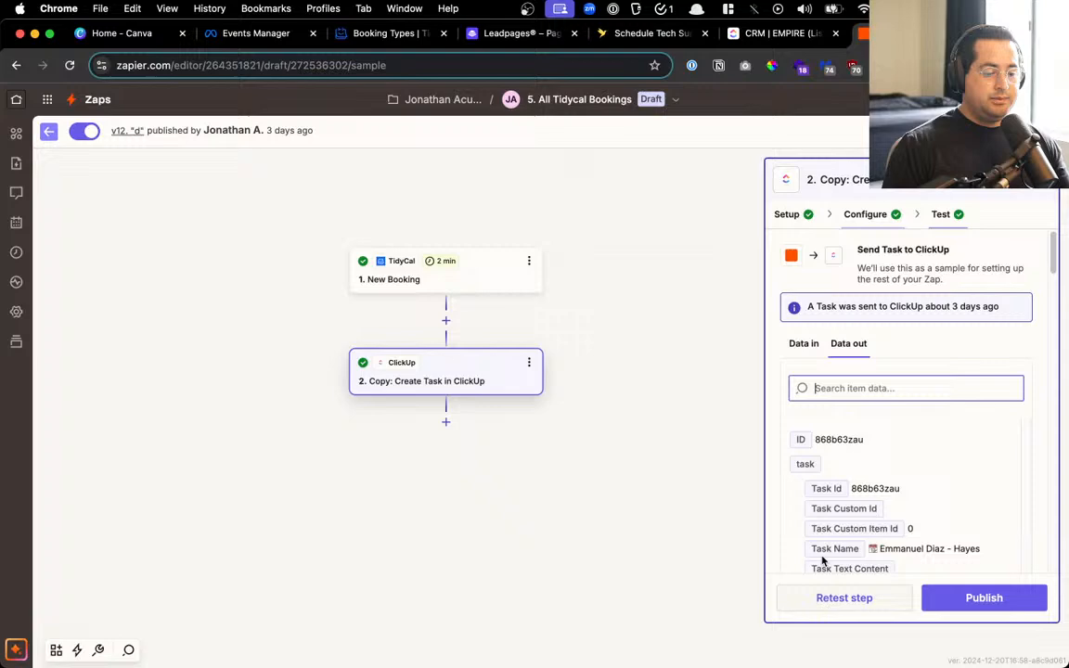
# Publish the Zap as new version '6'
pyautogui.click(983, 598)
pyautogui.click(654, 386)
pyautogui.write('6')
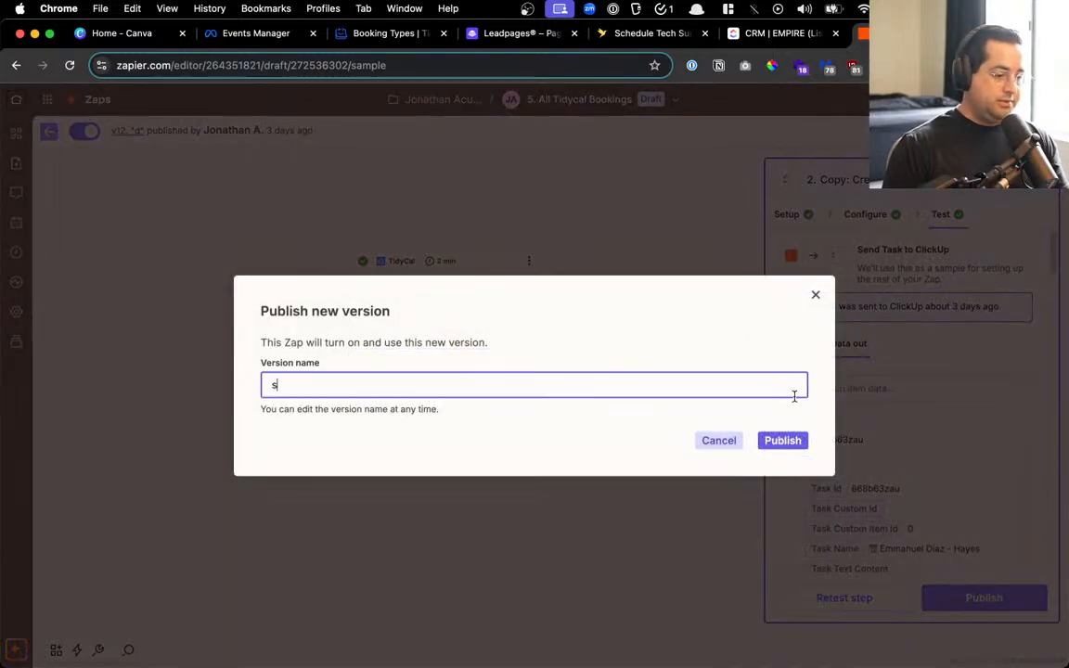
pyautogui.click(782, 440)
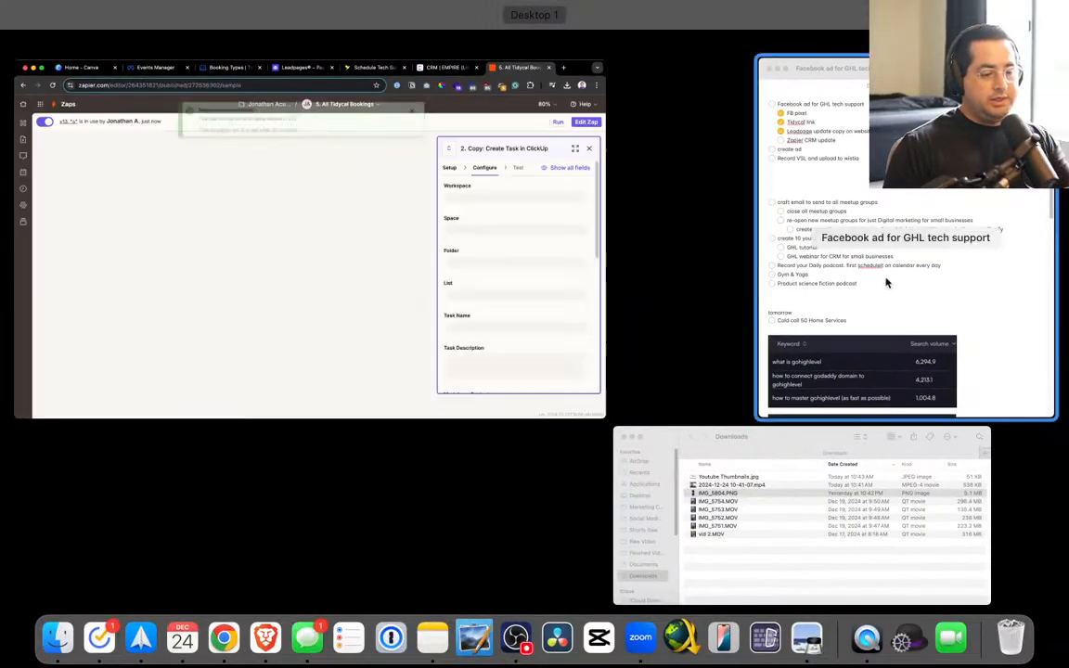
# Search 'deep work' in a new browser tab, then close that tab
pyautogui.click(890, 280)
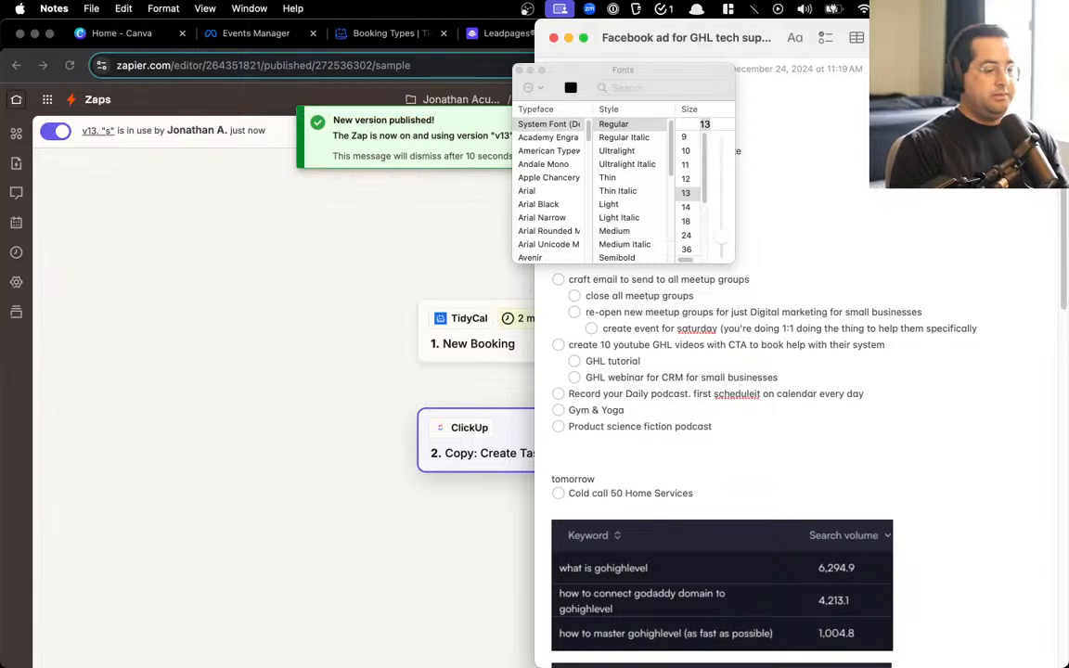
pyautogui.click(71, 406)
pyautogui.press('super+t')
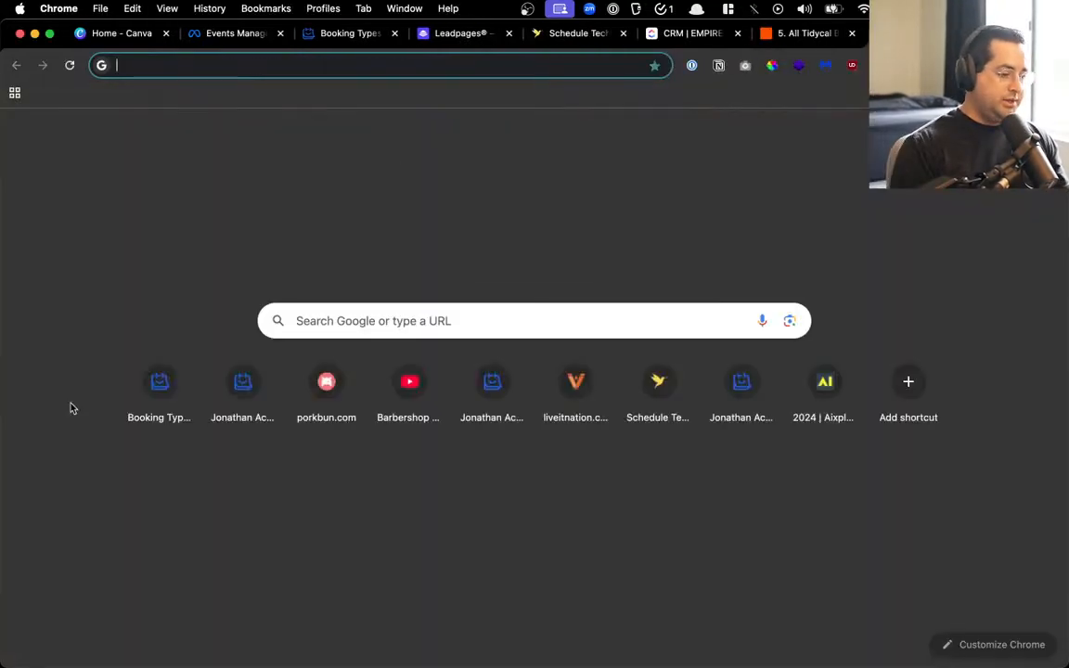
pyautogui.write('deepo')
pyautogui.press('BackSpace')
pyautogui.write('work')
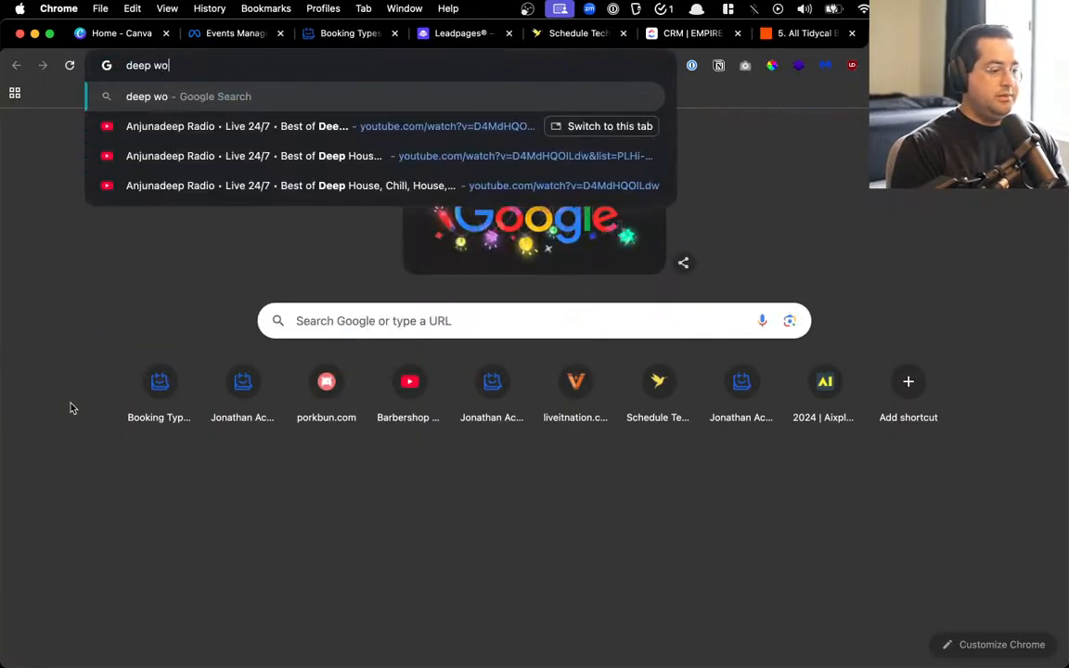
pyautogui.press('Return')
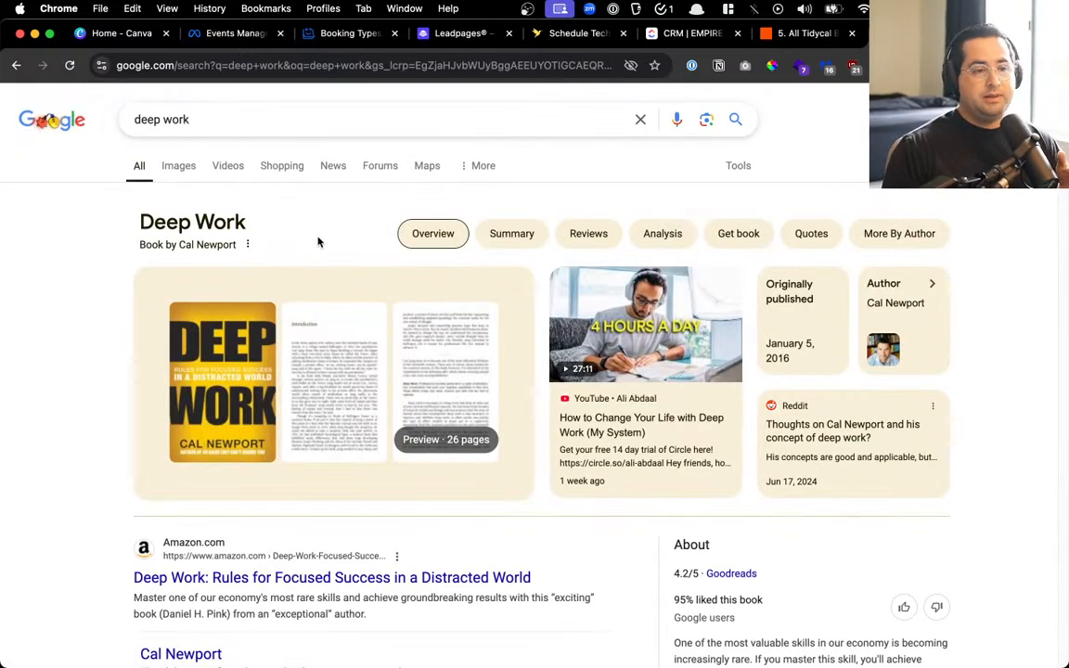
pyautogui.press('super+w')
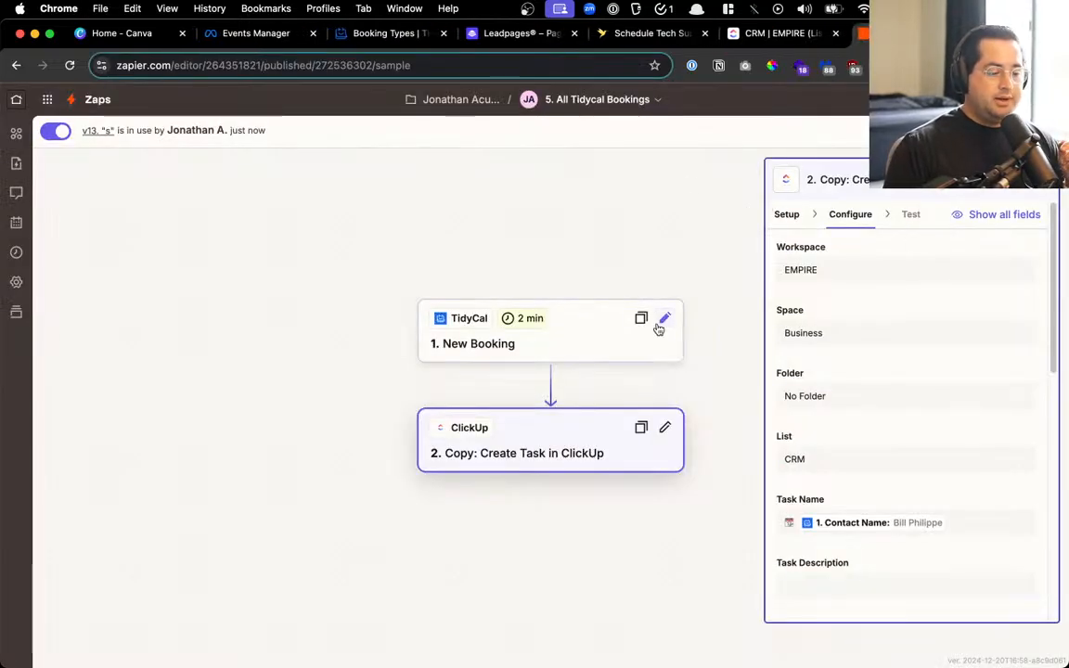
# Tick off the Zapier CRM update task in the to-do note
pyautogui.hotkey('ctrl', 'Up')
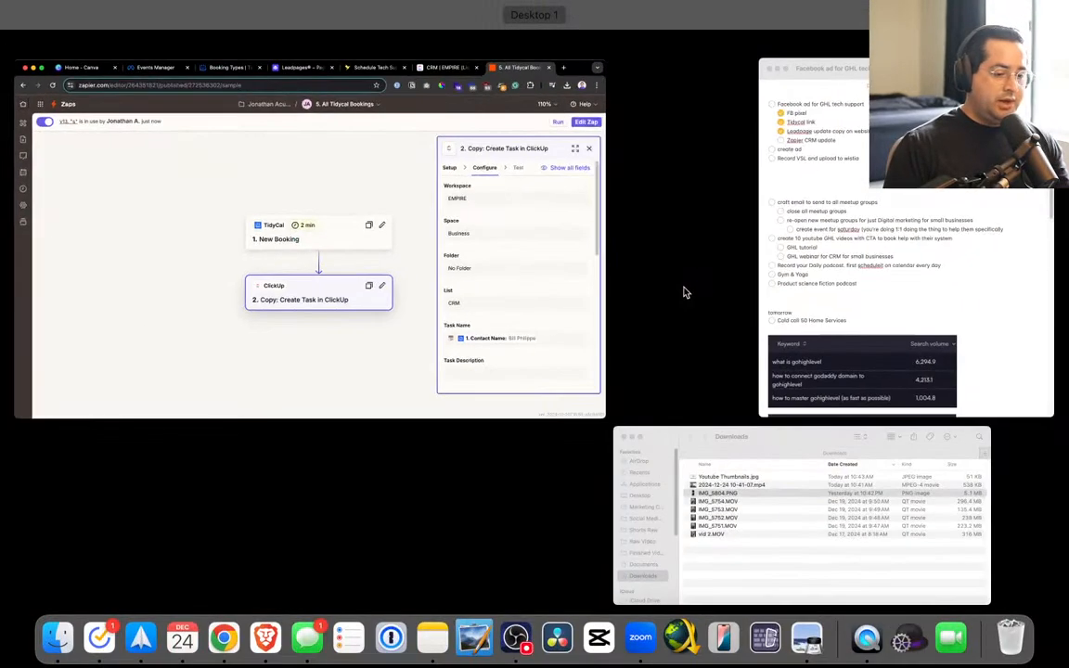
pyautogui.click(816, 278)
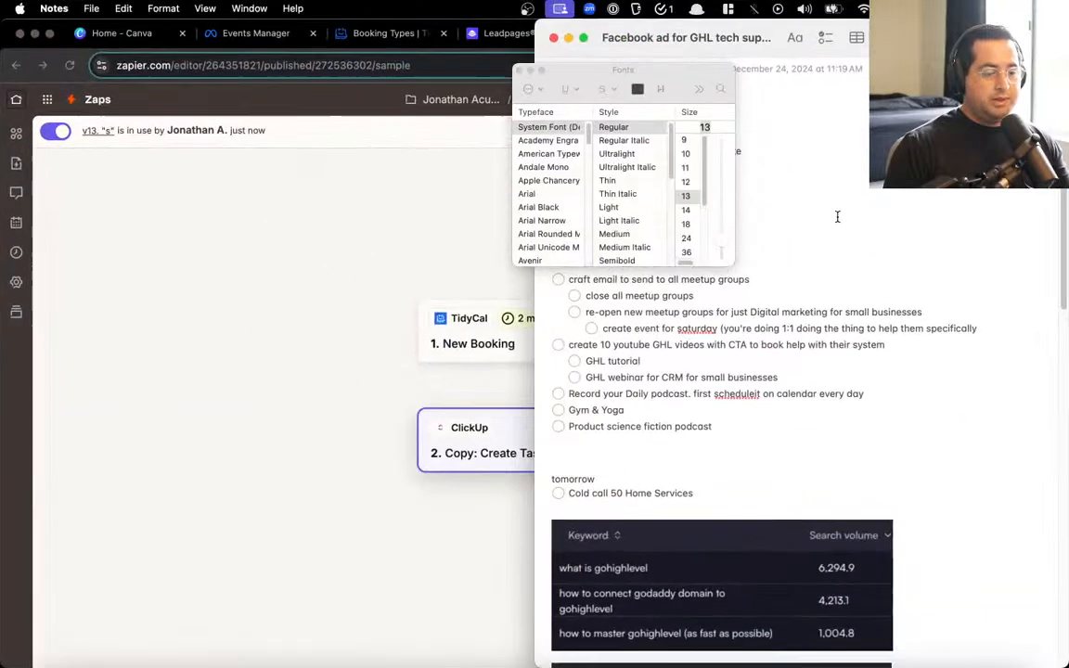
pyautogui.click(519, 70)
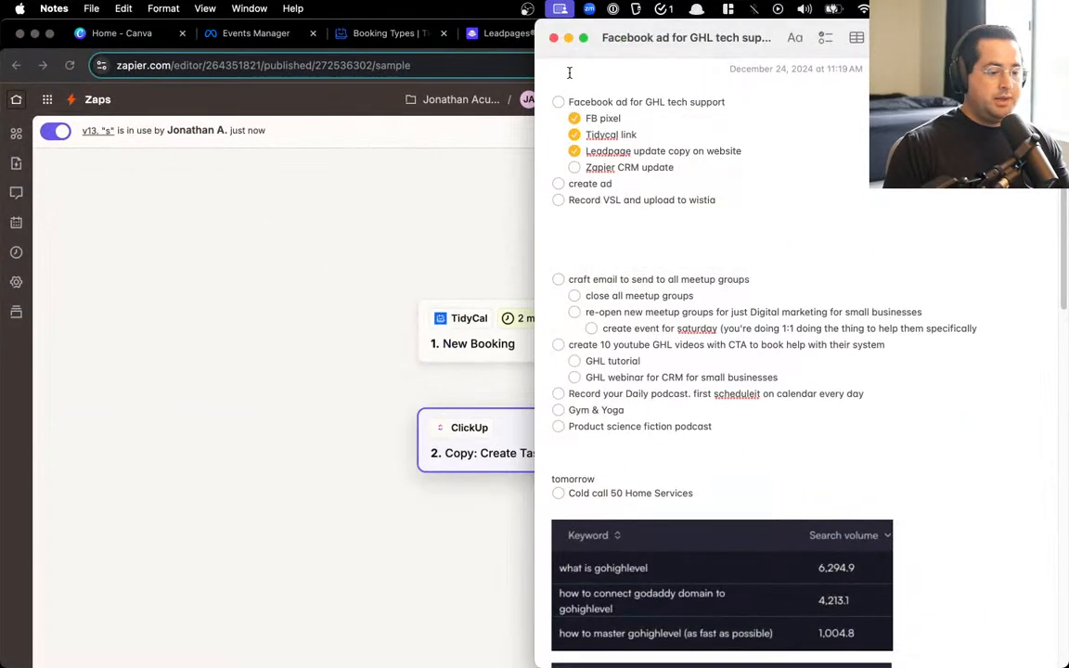
pyautogui.click(574, 168)
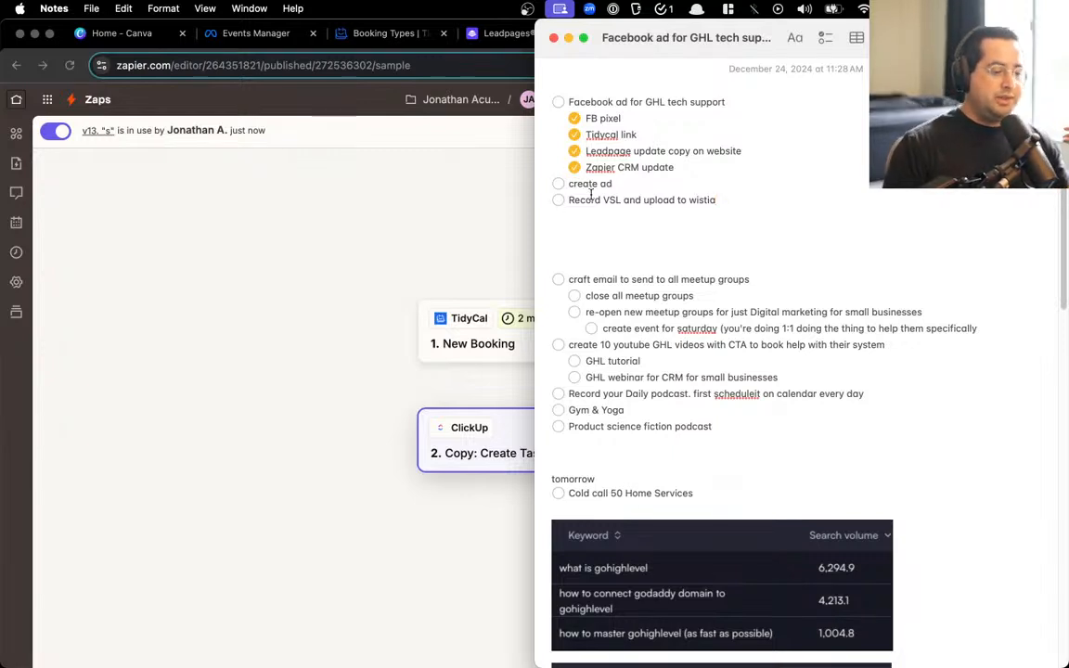
# Close the Zapier and Leadpages tabs, leaving Events Manager showing
pyautogui.click(363, 257)
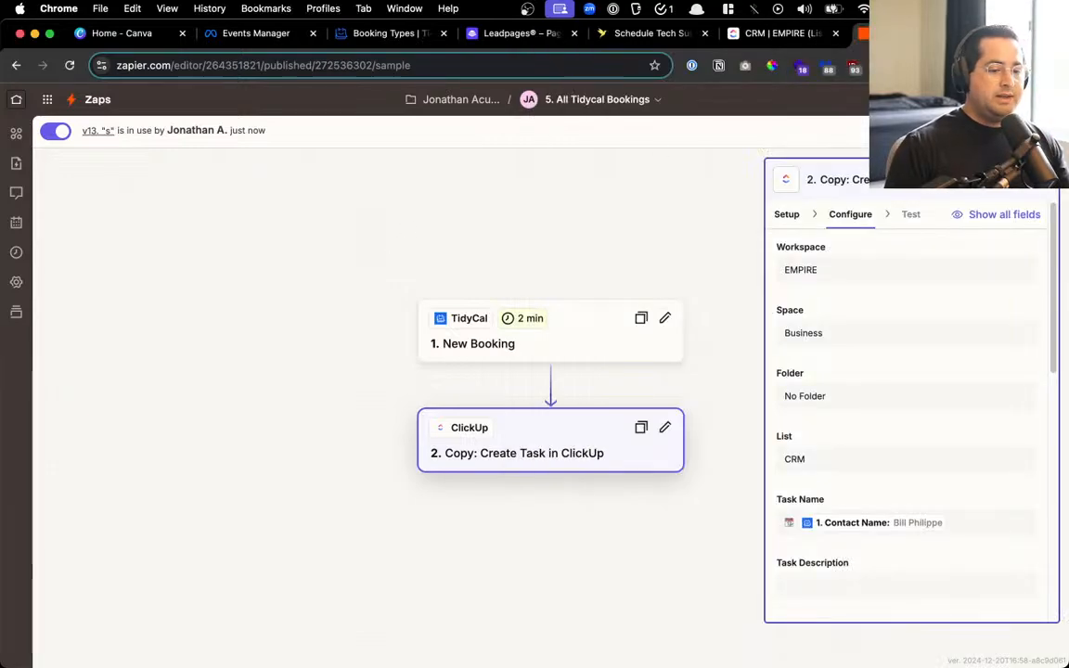
pyautogui.press('super+w')
pyautogui.press('super+w')
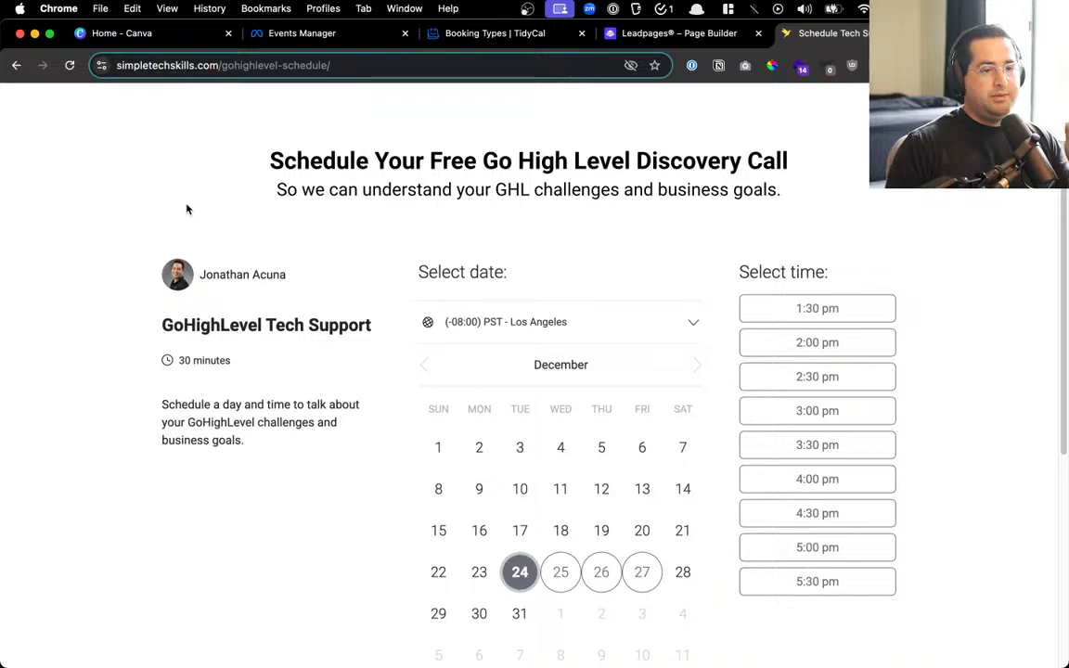
pyautogui.click(715, 34)
pyautogui.scroll(10, 835, 321)
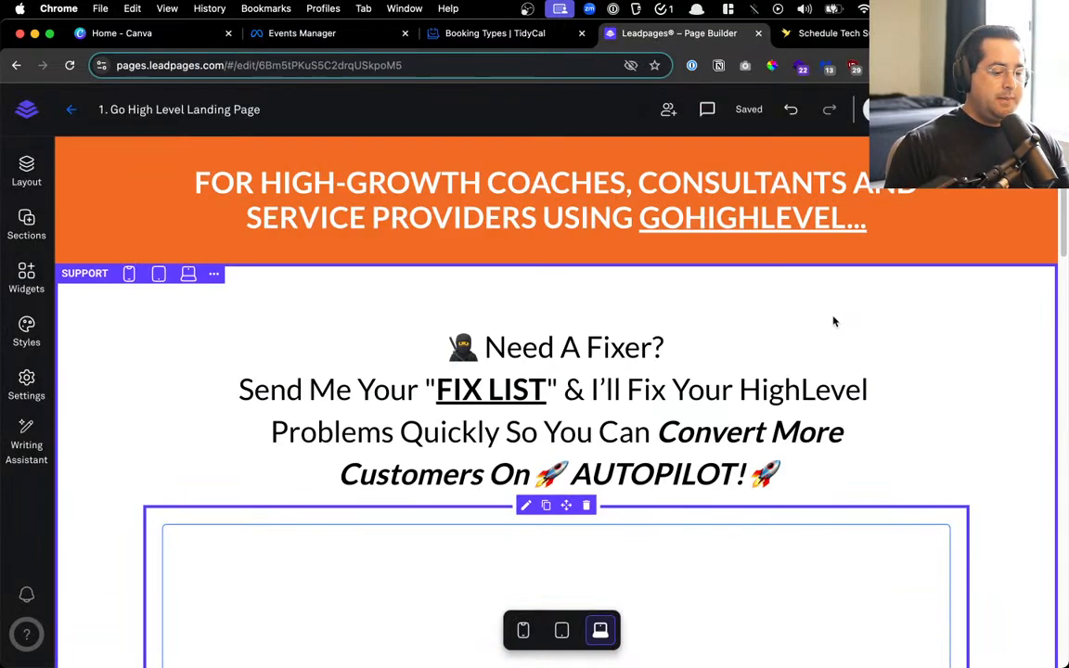
pyautogui.scroll(-4, 834, 321)
pyautogui.scroll(-15, 834, 321)
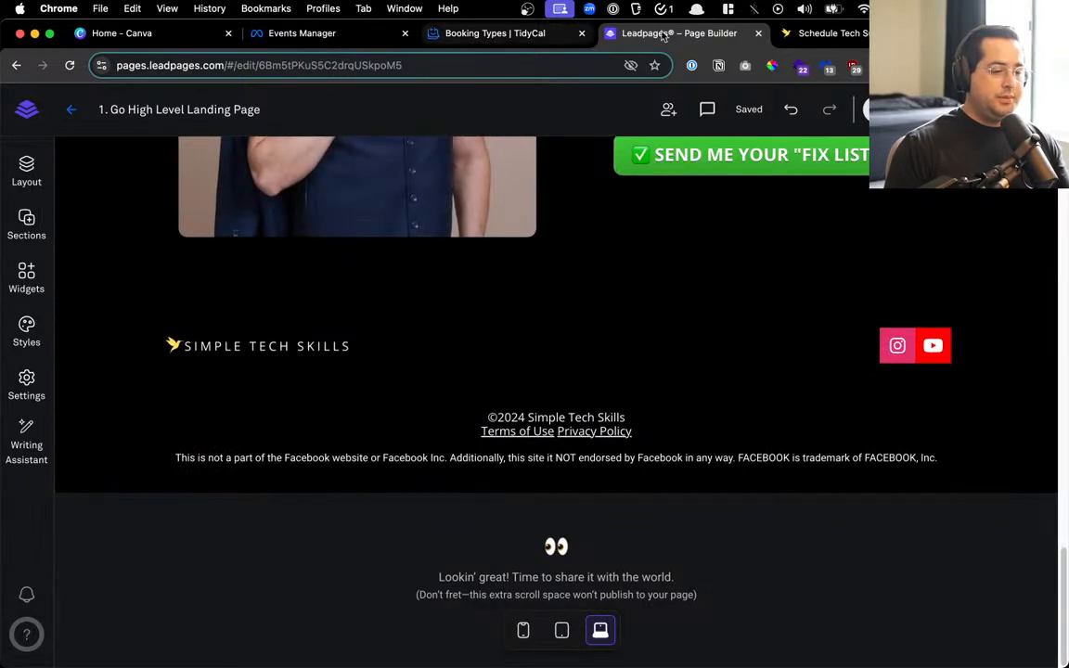
pyautogui.click(537, 35)
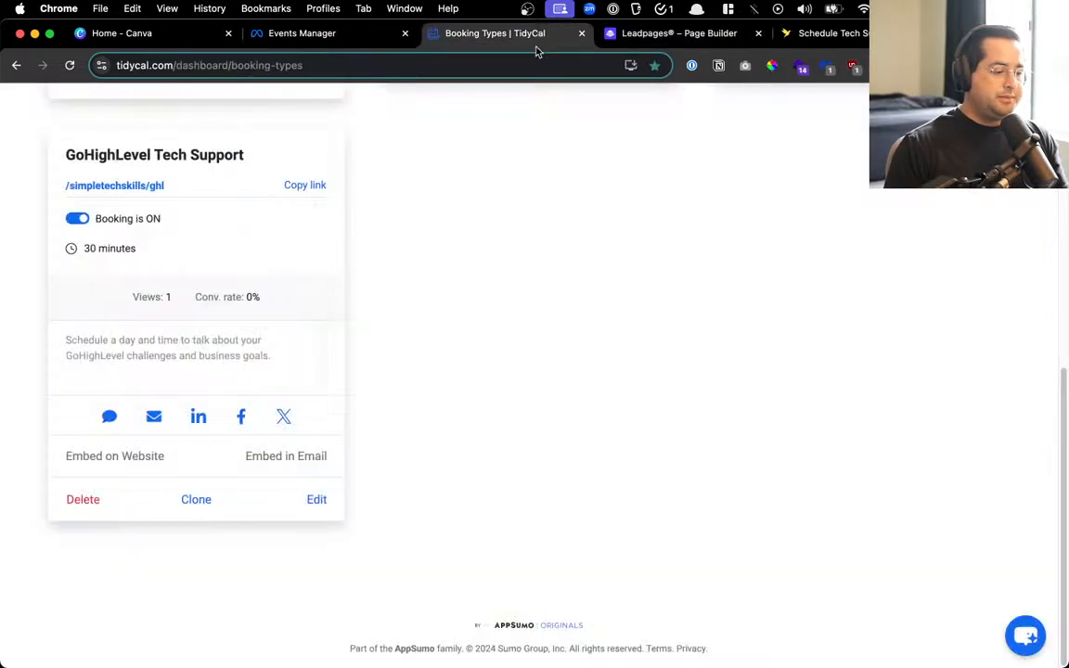
pyautogui.click(678, 39)
pyautogui.press('super+w')
pyautogui.press('super+w')
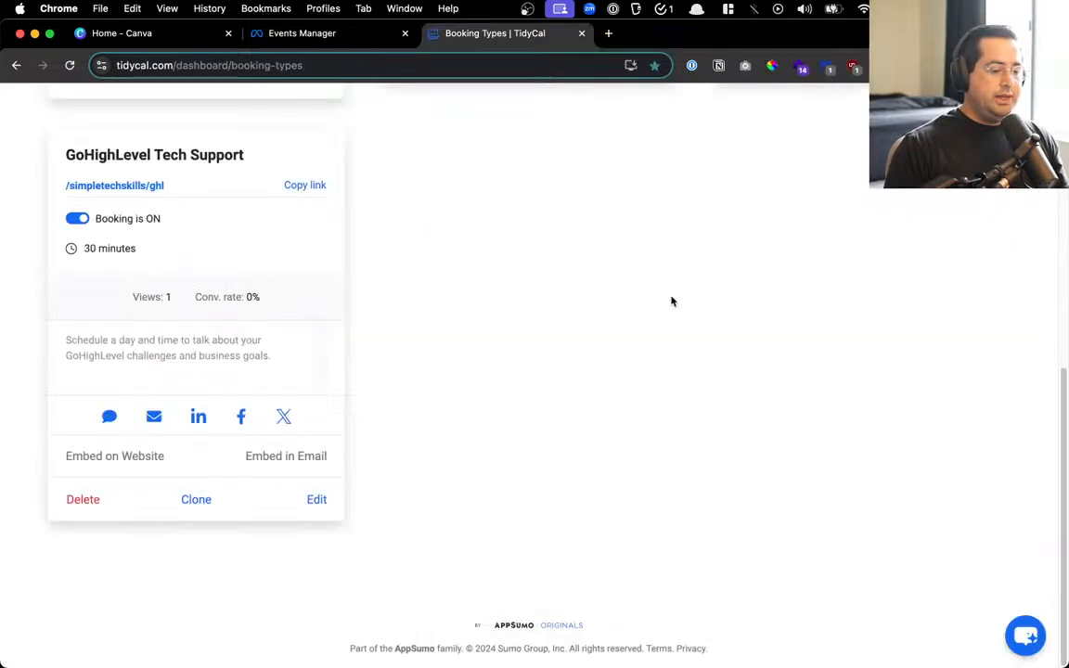
pyautogui.click(301, 35)
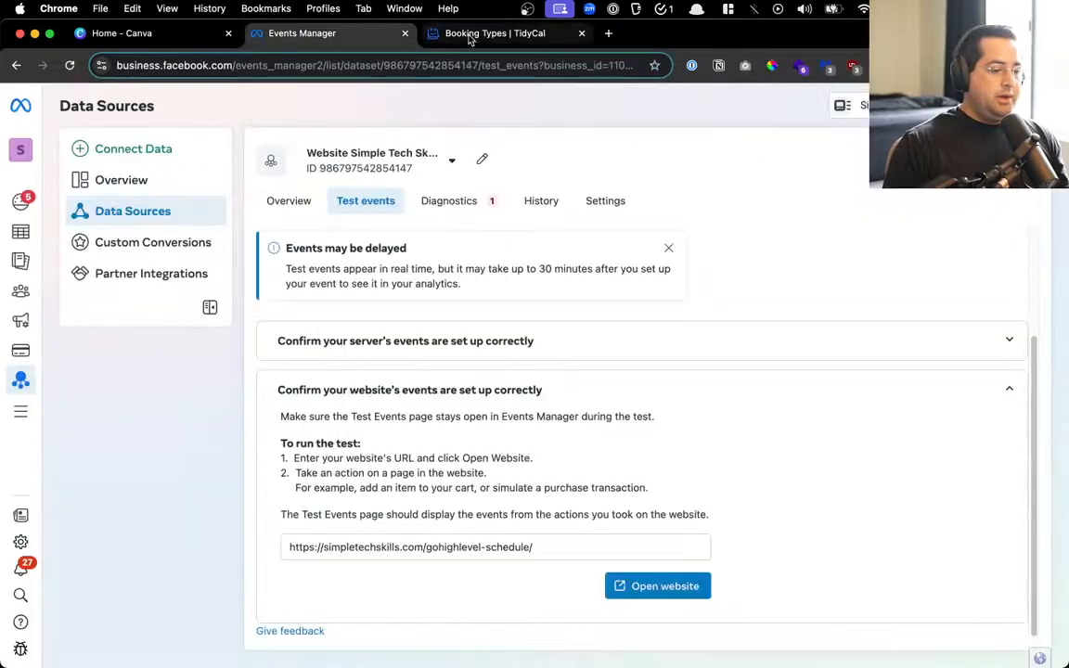
pyautogui.hotkey('ctrl', 'Up')
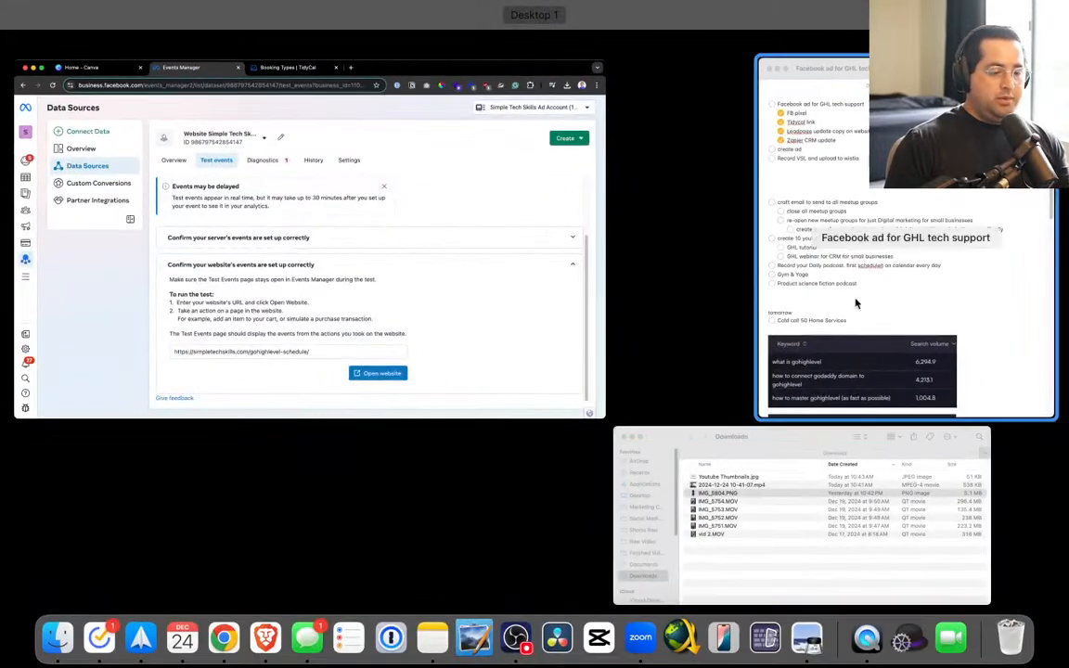
# Go to Ads Manager via Meta's search and edit the Dec 24 GHL Tech Support v1 campaign
pyautogui.click(853, 301)
pyautogui.click(511, 158)
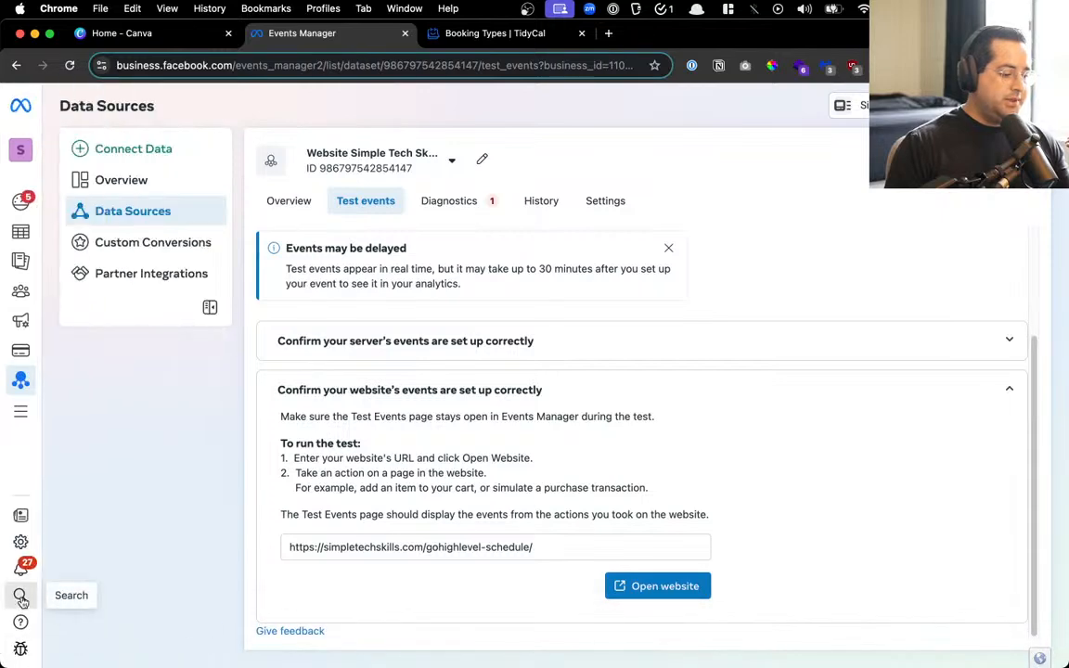
pyautogui.click(21, 594)
pyautogui.click(365, 267)
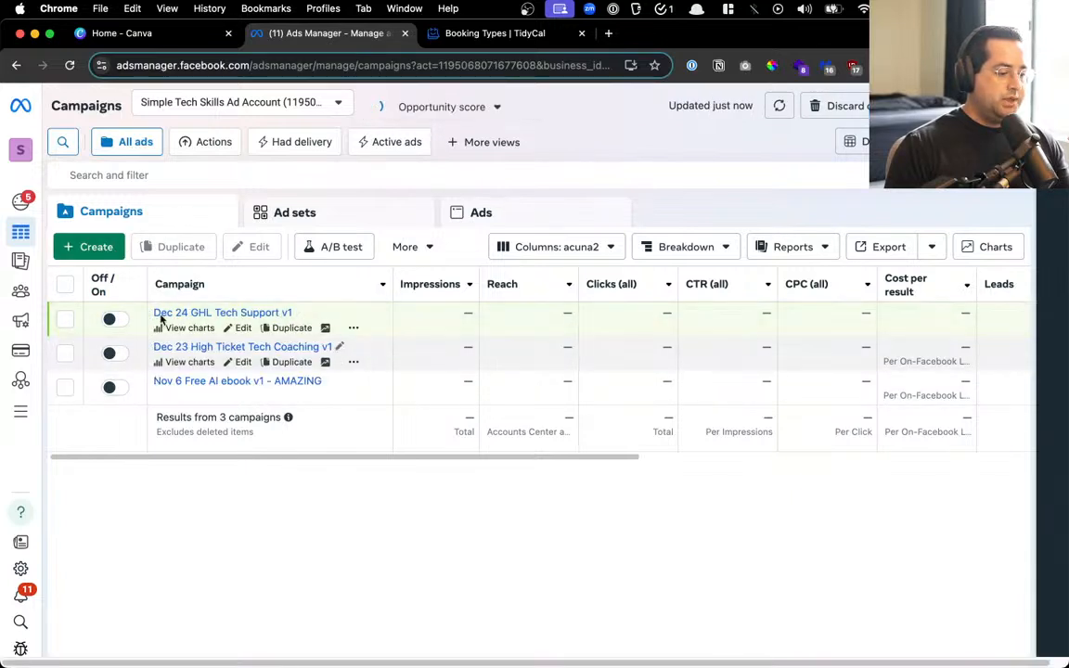
pyautogui.click(238, 329)
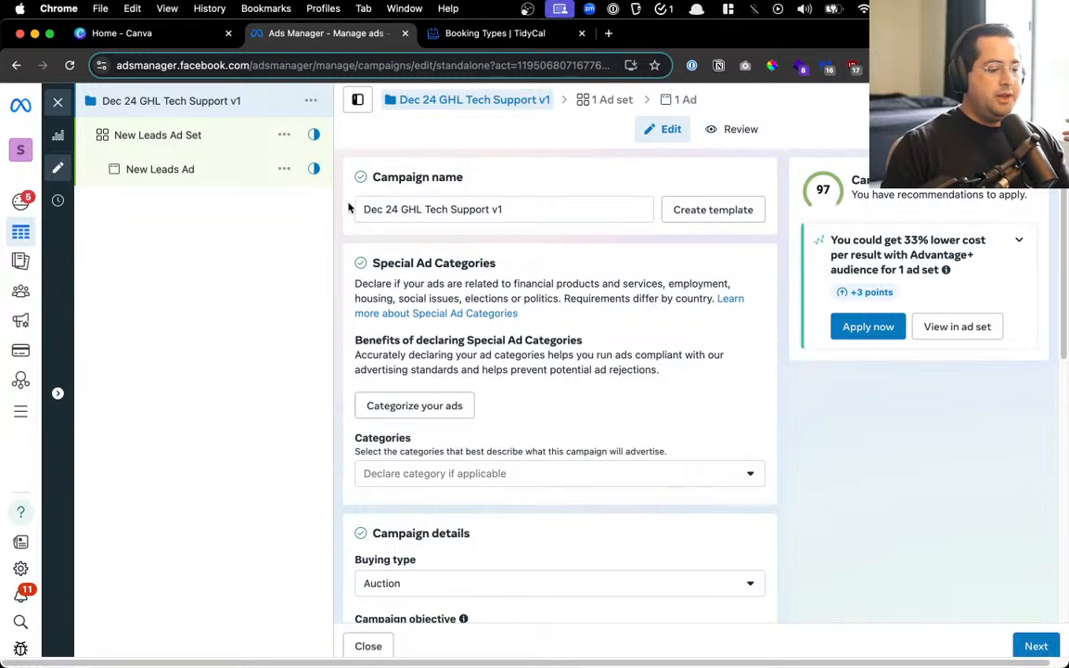
# Look over the campaign name's date and v1 tag, then open the New Leads Ad Set settings
pyautogui.moveTo(399, 209); pyautogui.dragTo(781, 217)
pyautogui.click(401, 210)
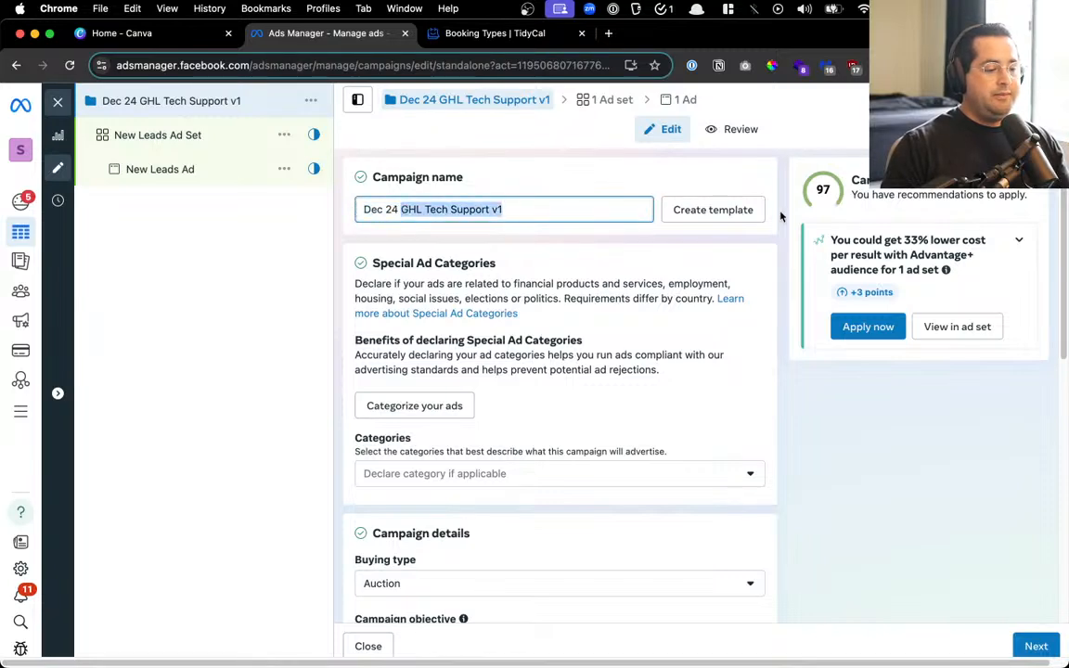
pyautogui.scroll(-2, 387, 279)
pyautogui.scroll(-1, 425, 287)
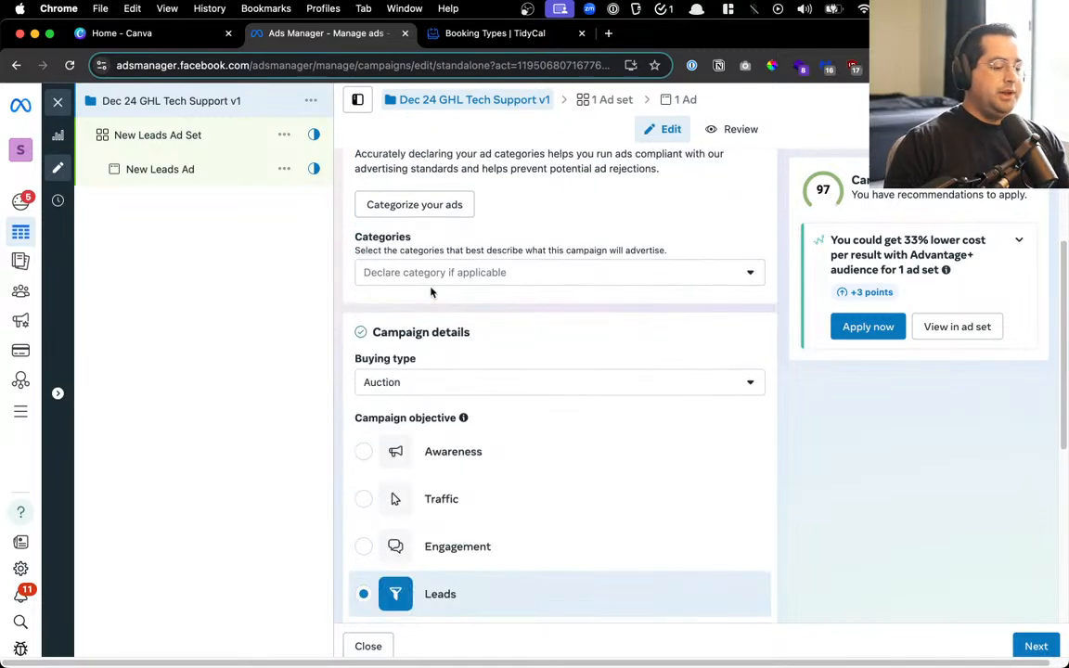
pyautogui.scroll(4, 428, 292)
pyautogui.click(475, 206)
pyautogui.doubleClick(494, 209)
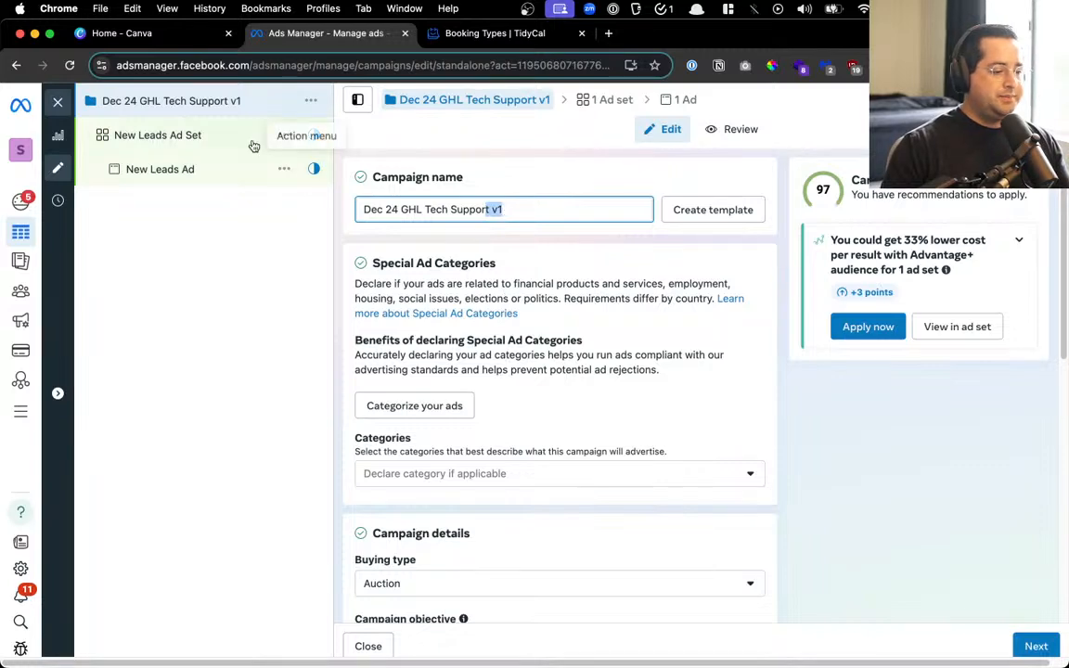
pyautogui.scroll(-5, 472, 454)
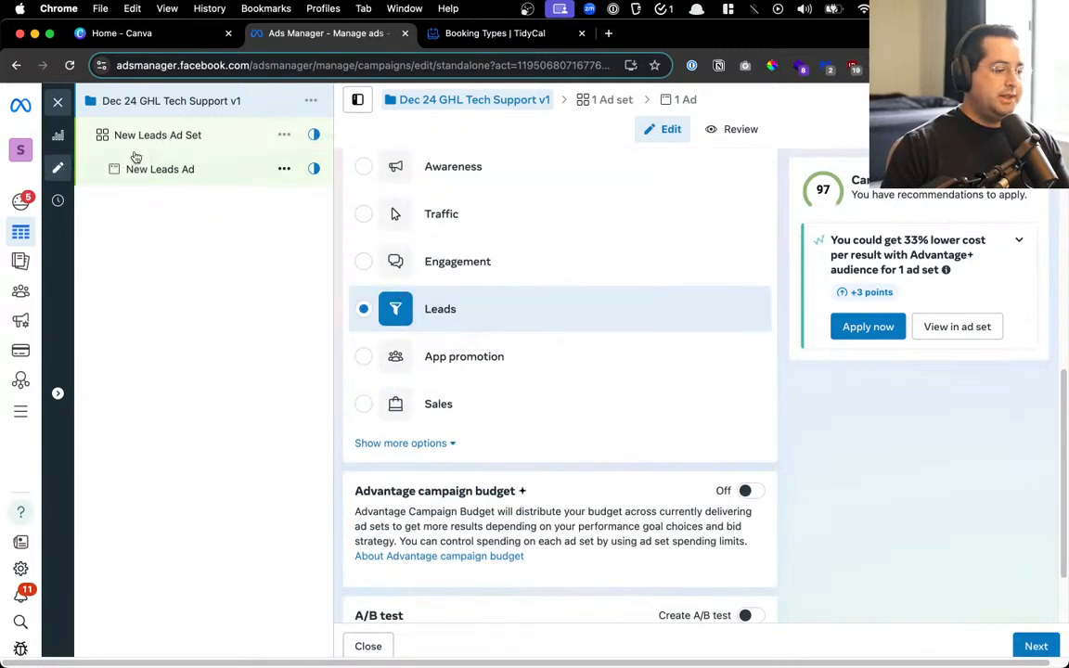
pyautogui.click(144, 139)
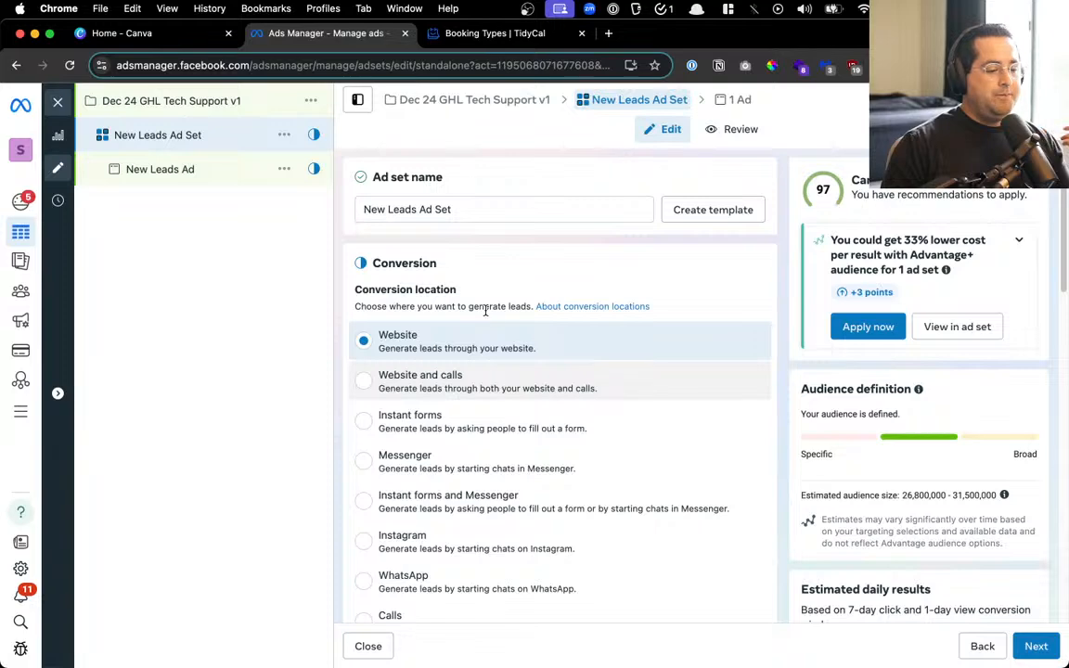
# Enter 50 in the Budget & schedule daily budget field, replacing $100.00
pyautogui.scroll(-5, 432, 347)
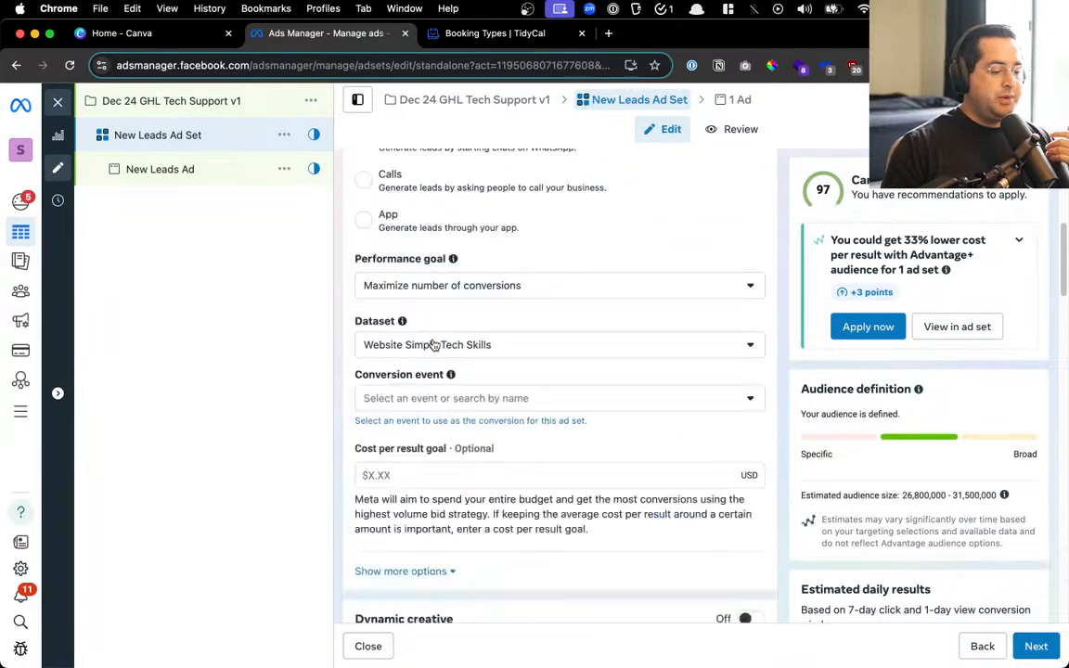
pyautogui.scroll(-5, 434, 345)
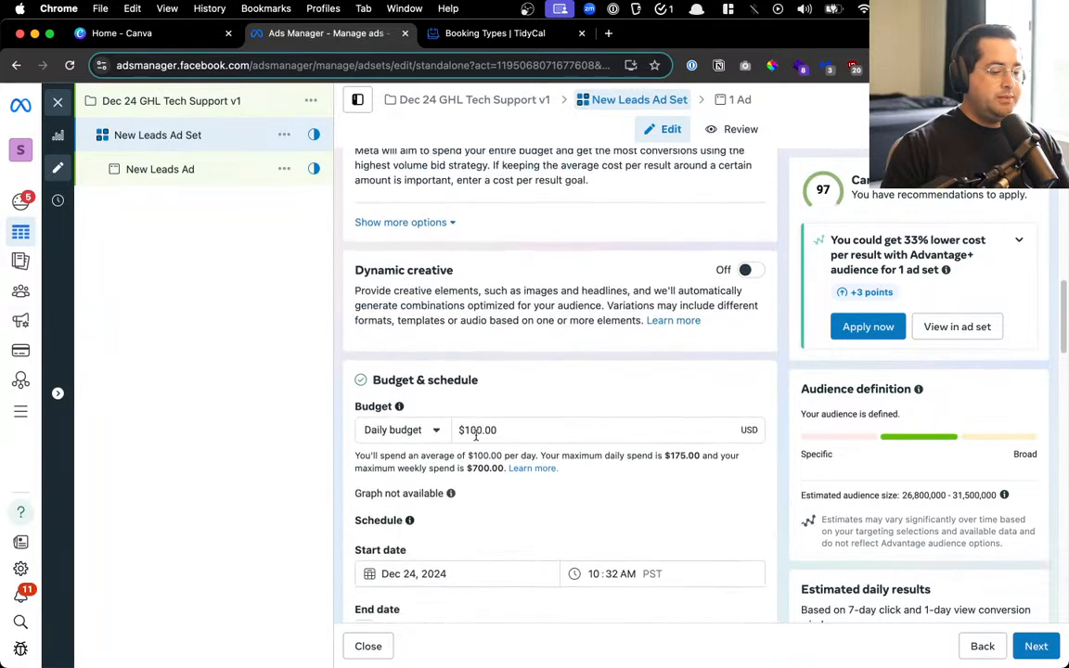
pyautogui.click(486, 428)
pyautogui.tripleClick(487, 427)
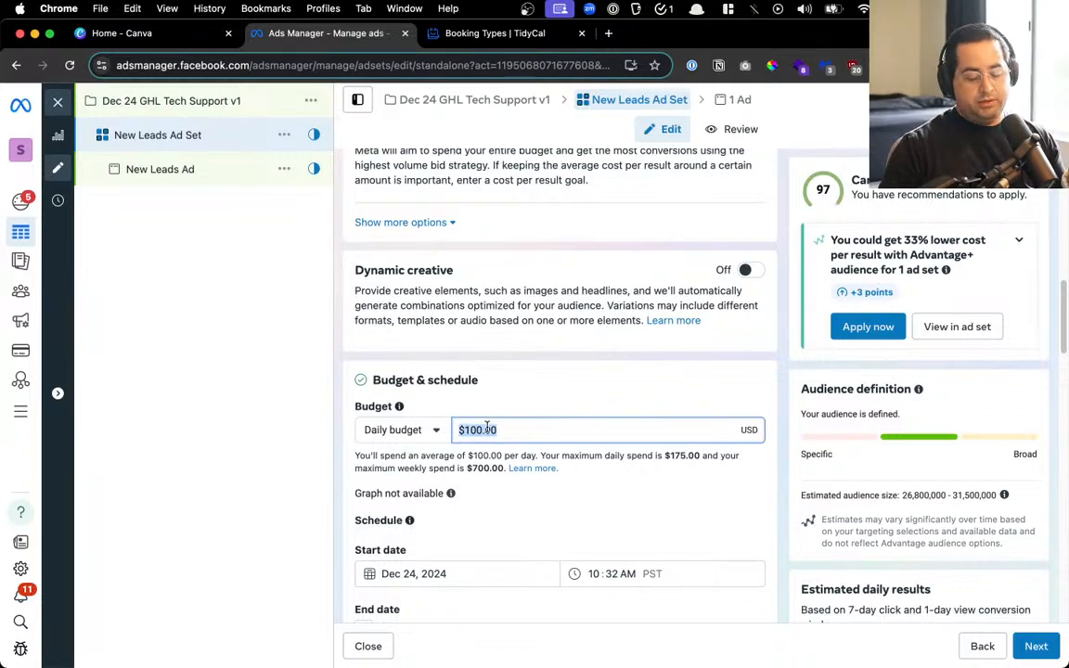
pyautogui.write('50')
pyautogui.click(569, 365)
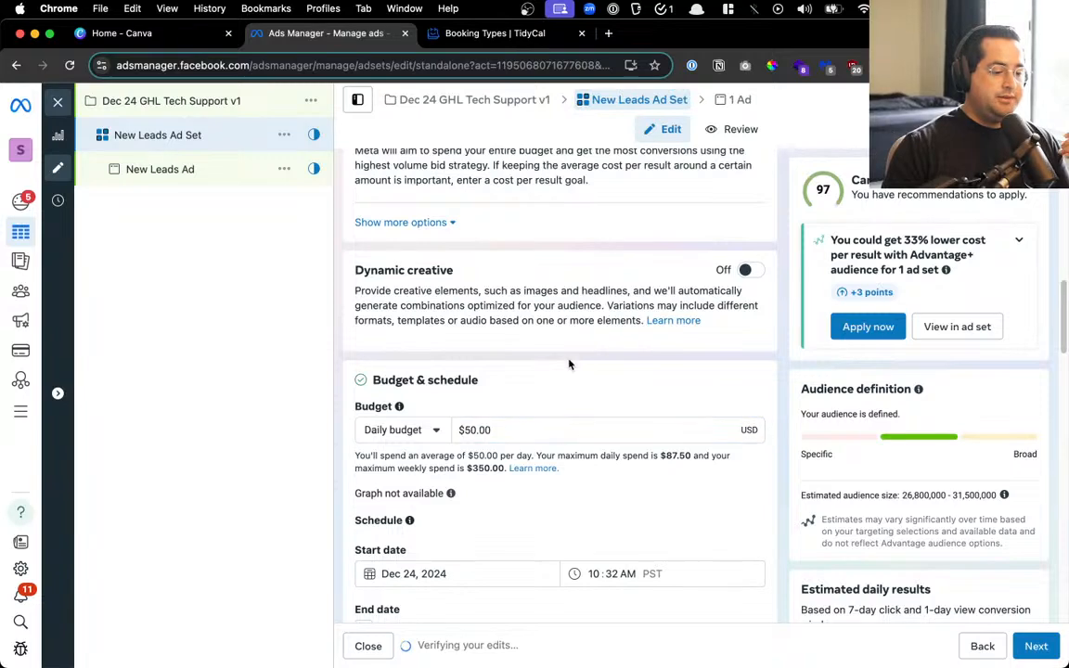
pyautogui.scroll(-3, 566, 366)
pyautogui.scroll(-5, 561, 366)
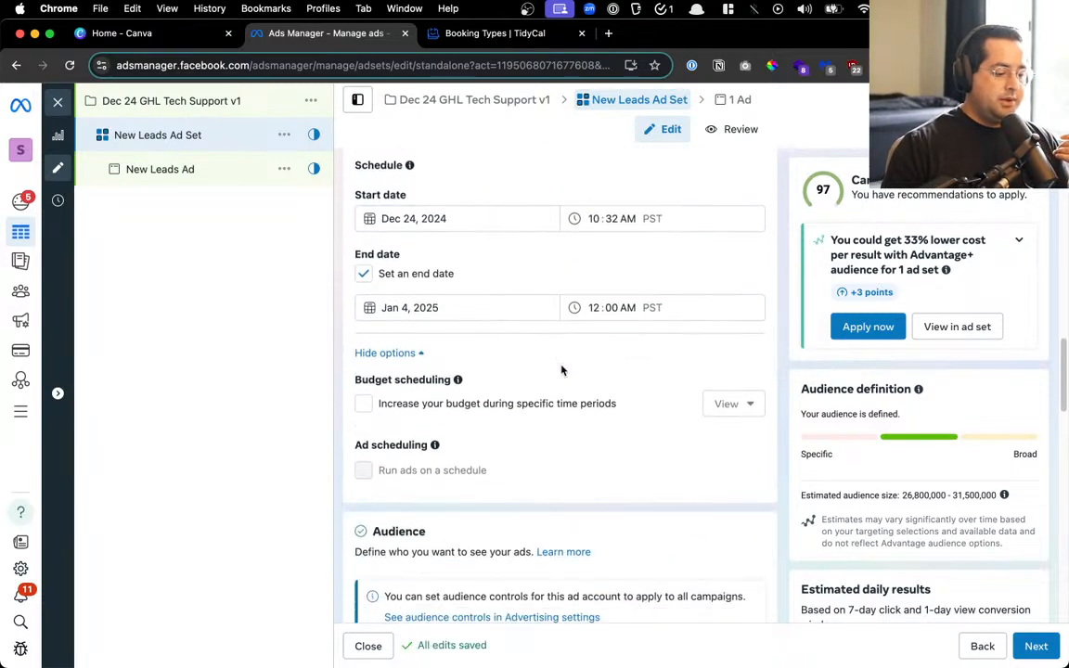
pyautogui.scroll(-5, 561, 370)
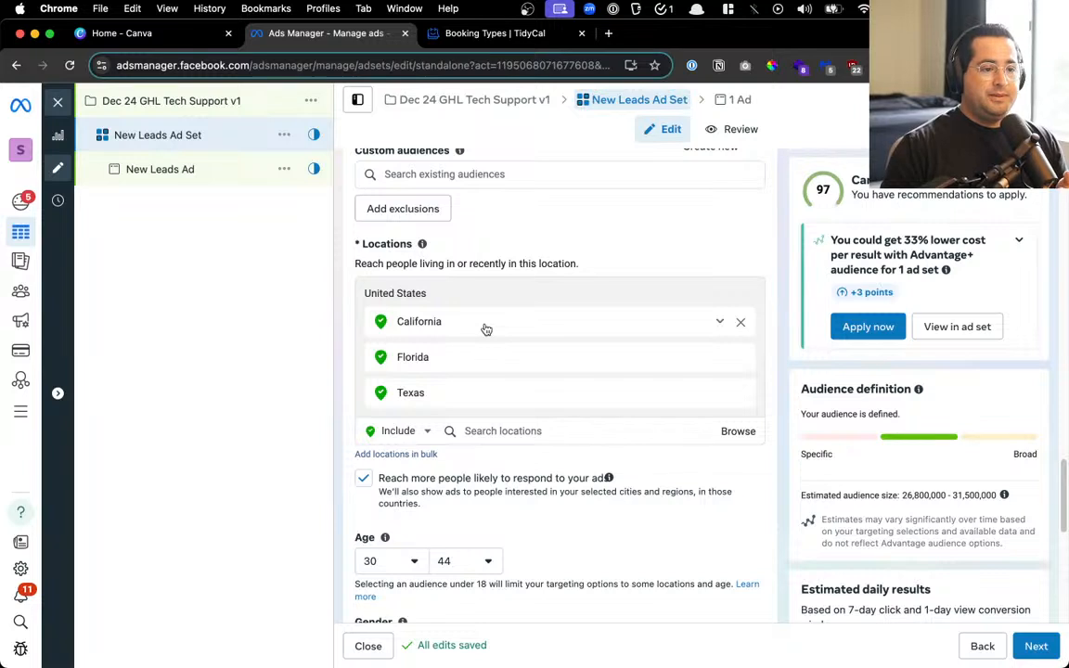
# Remove California from the locations and stop reaching people beyond Florida and Texas
pyautogui.click(739, 323)
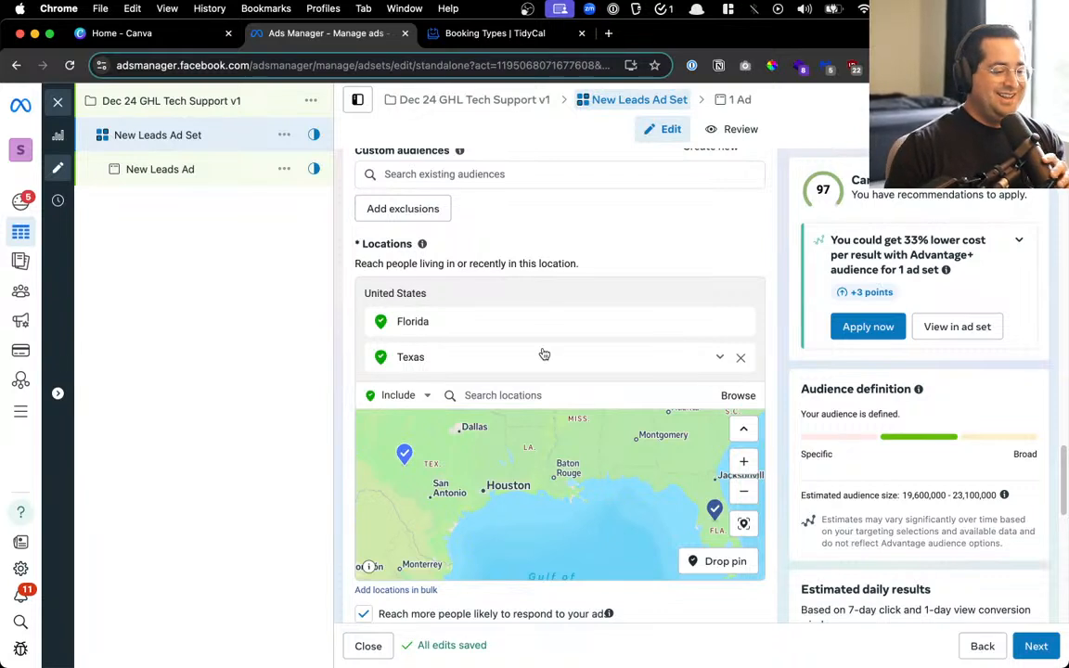
pyautogui.scroll(-2, 544, 355)
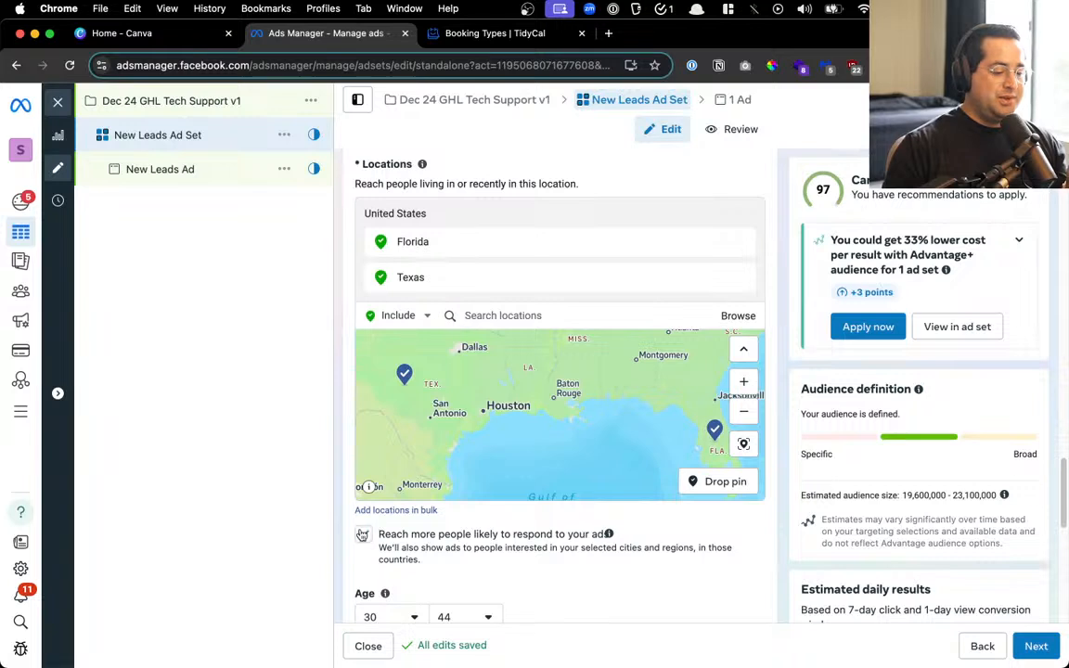
pyautogui.click(501, 538)
# Raise the maximum age to 55 for a 30–55 audience
pyautogui.scroll(-5, 506, 539)
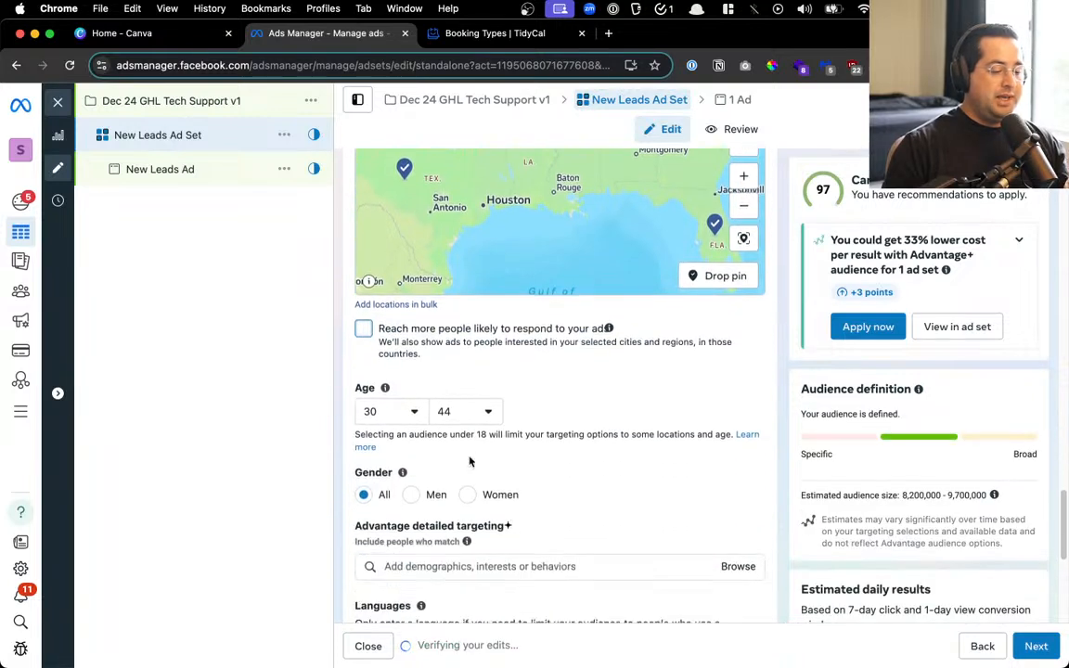
pyautogui.click(464, 411)
pyautogui.scroll(-5, 477, 544)
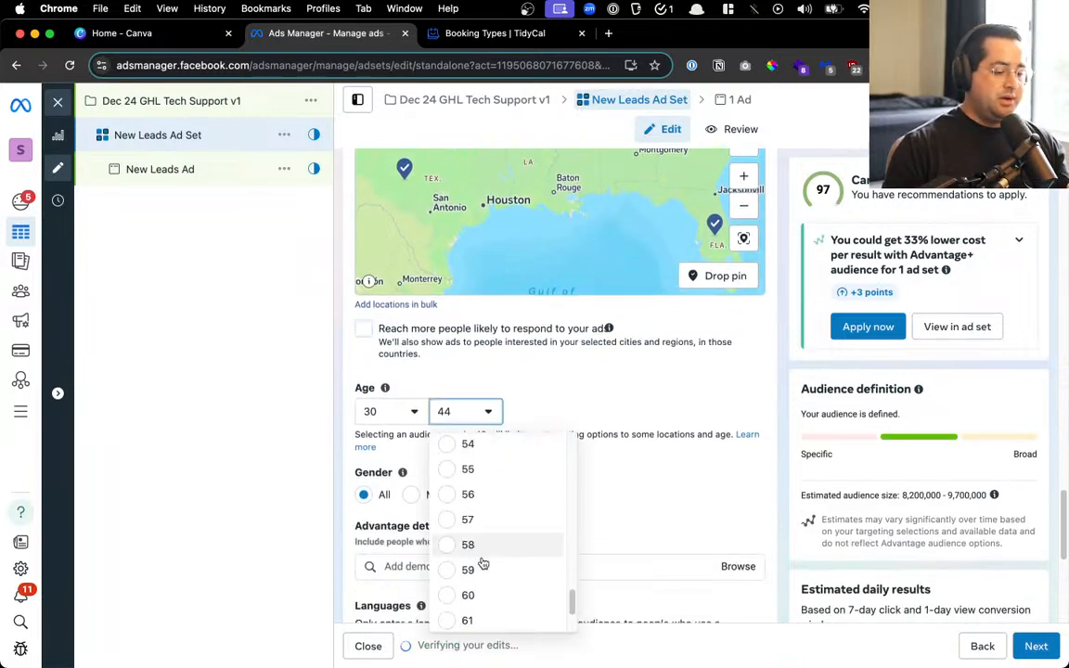
pyautogui.click(492, 469)
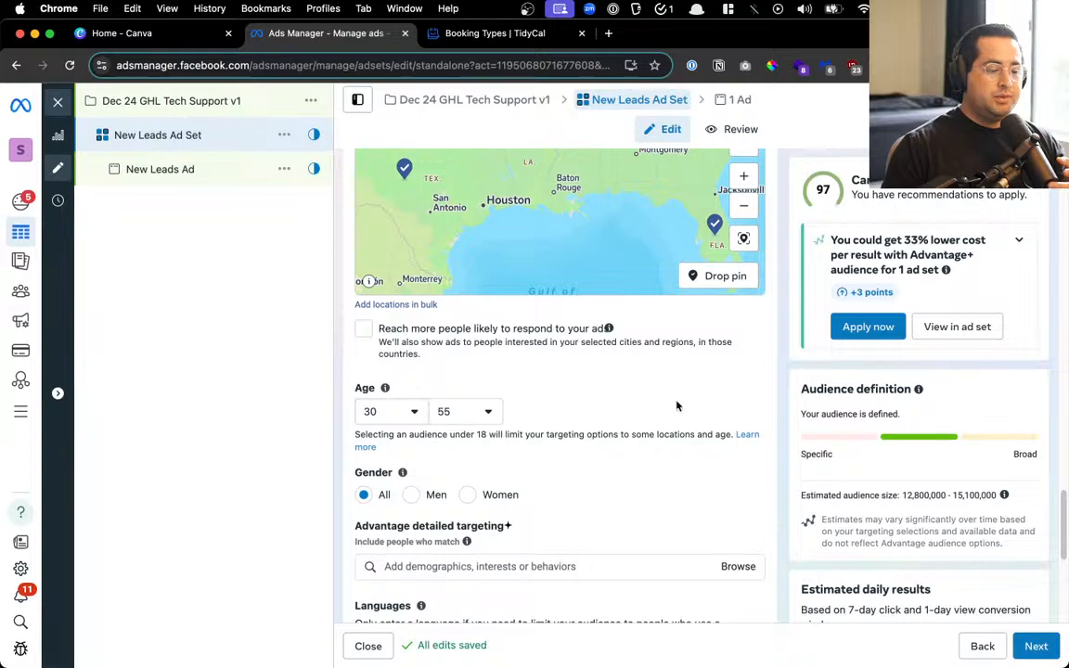
pyautogui.scroll(-3, 664, 416)
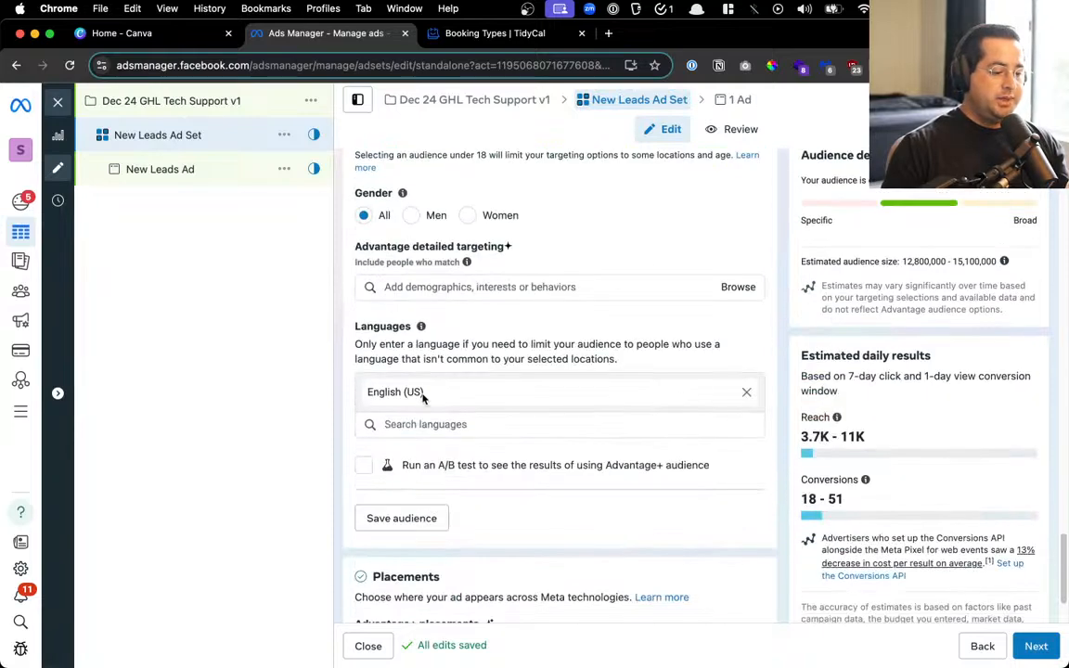
pyautogui.click(461, 287)
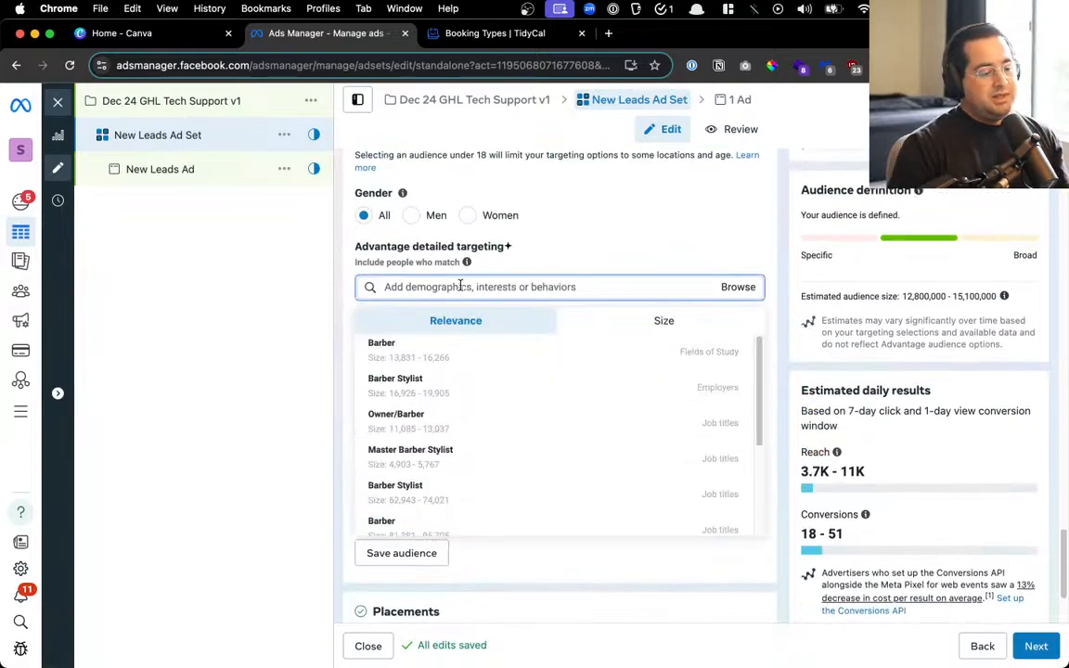
pyautogui.write('go high')
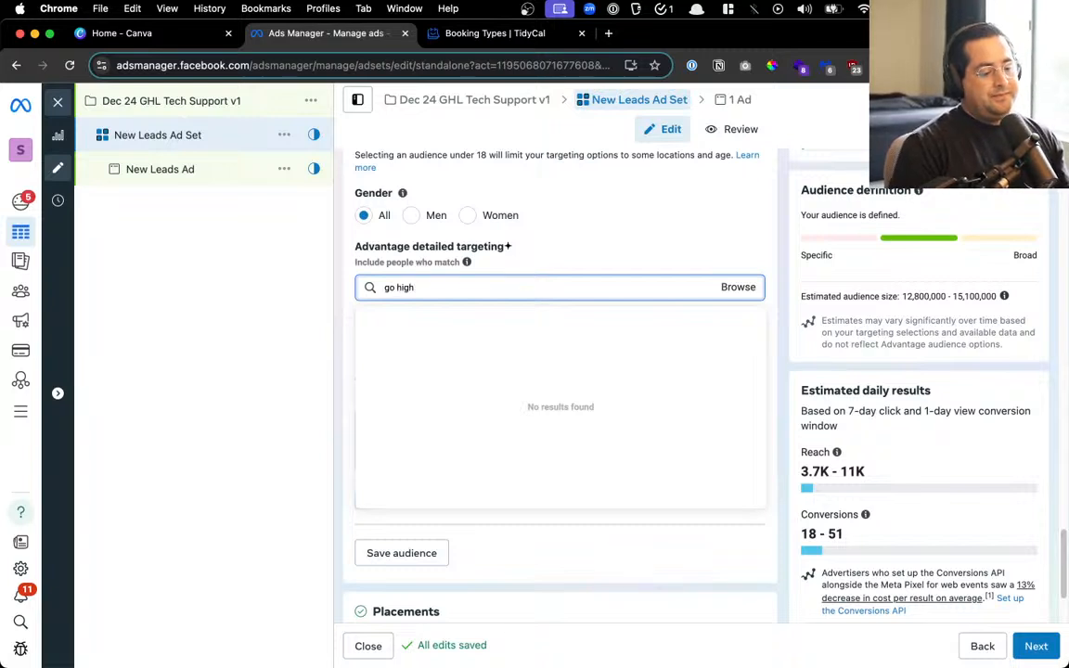
pyautogui.write(' level')
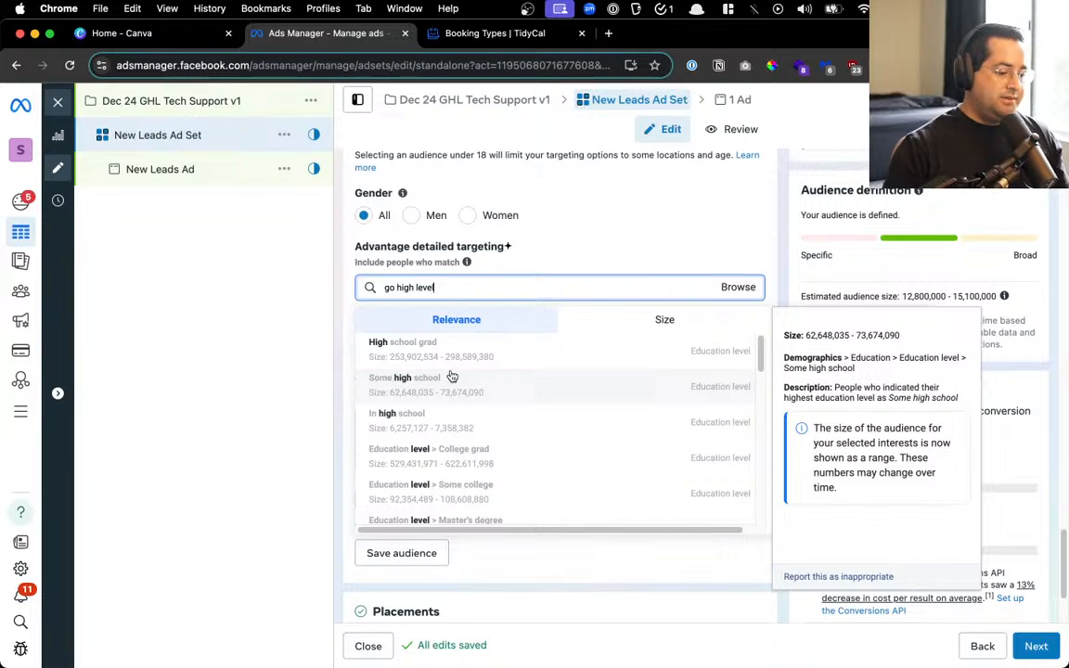
pyautogui.scroll(-10, 452, 376)
pyautogui.scroll(10, 452, 375)
pyautogui.press('super+a')
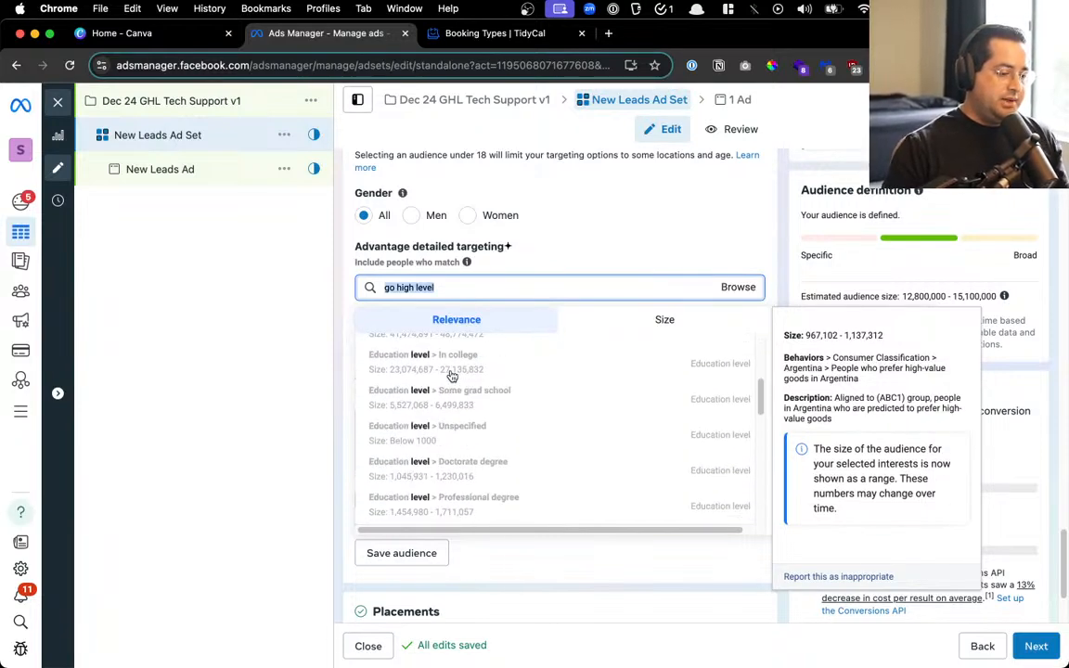
pyautogui.write('goh')
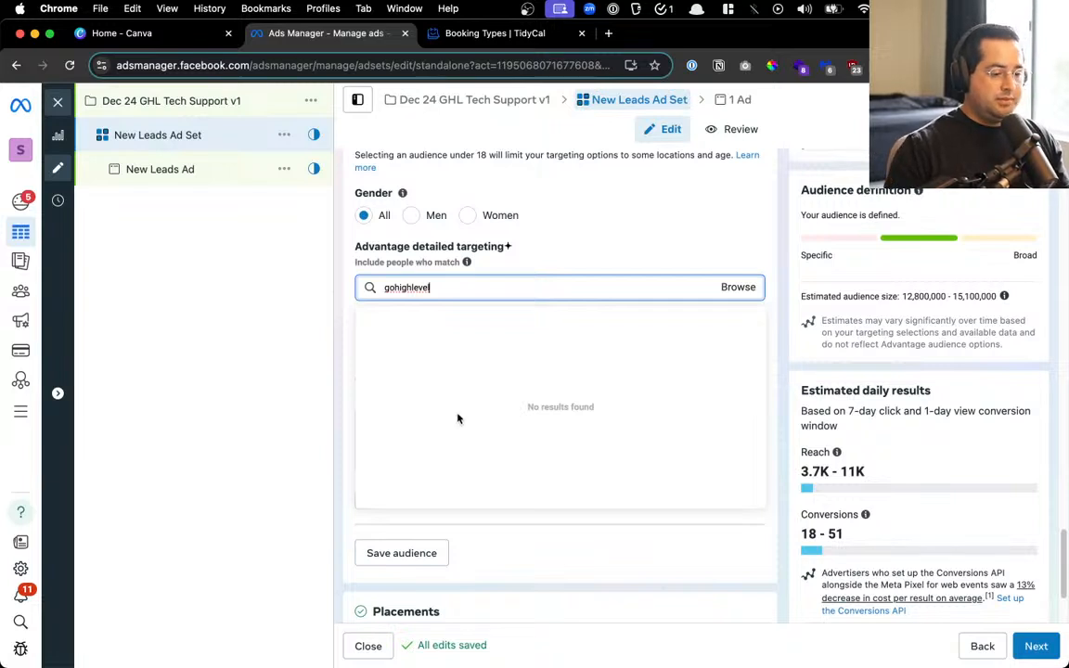
pyautogui.press('super+a')
pyautogui.write('ghl')
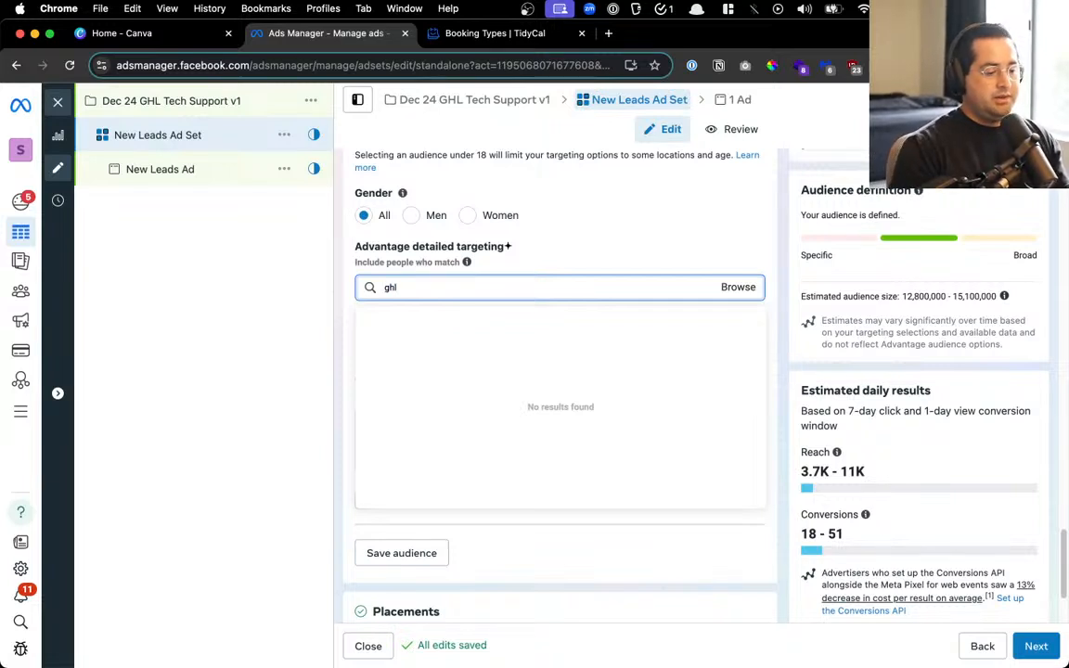
pyautogui.press('super+a')
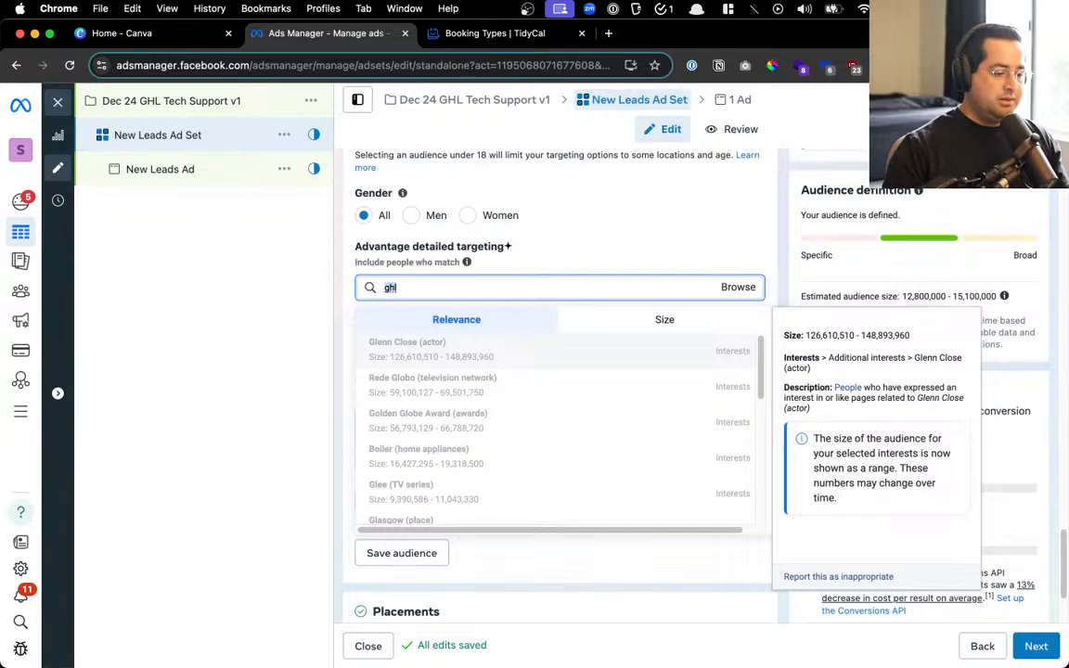
pyautogui.press('BackSpace')
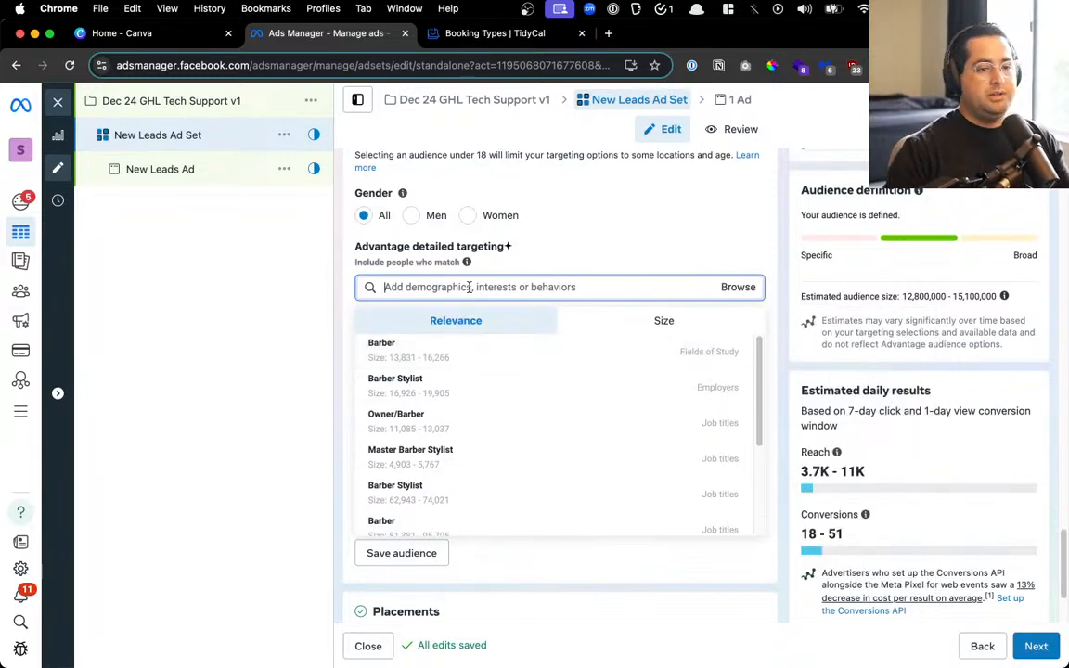
pyautogui.click(604, 265)
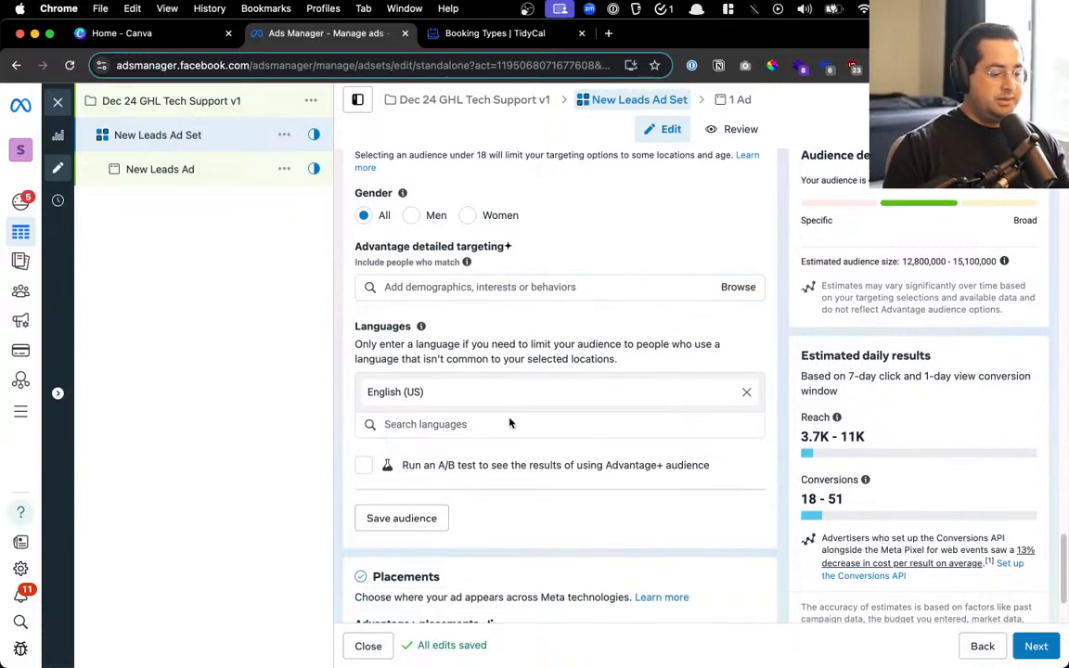
pyautogui.scroll(-2, 509, 423)
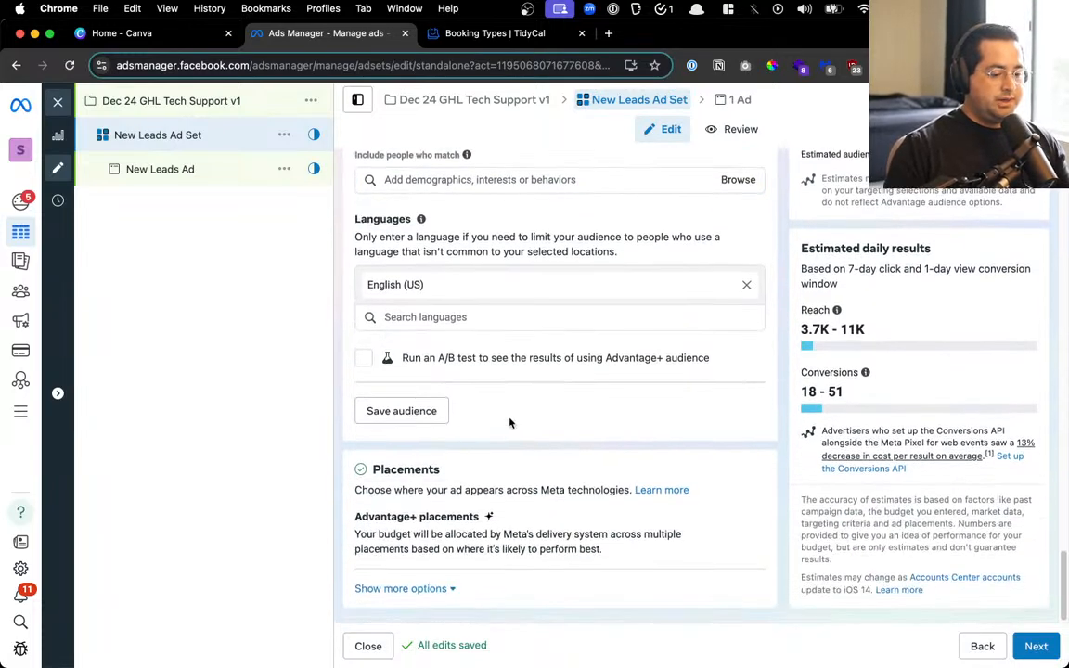
# Switch the ad set to manual placements and exclude the Audience Network and Messenger platforms
pyautogui.click(408, 589)
pyautogui.scroll(-5, 725, 541)
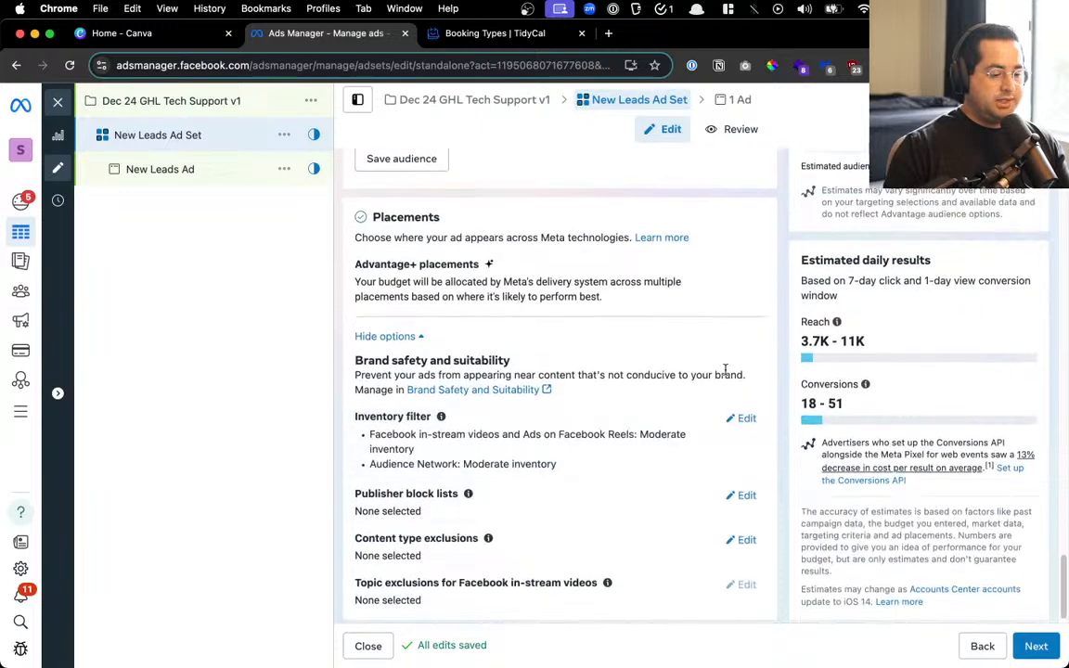
pyautogui.click(747, 268)
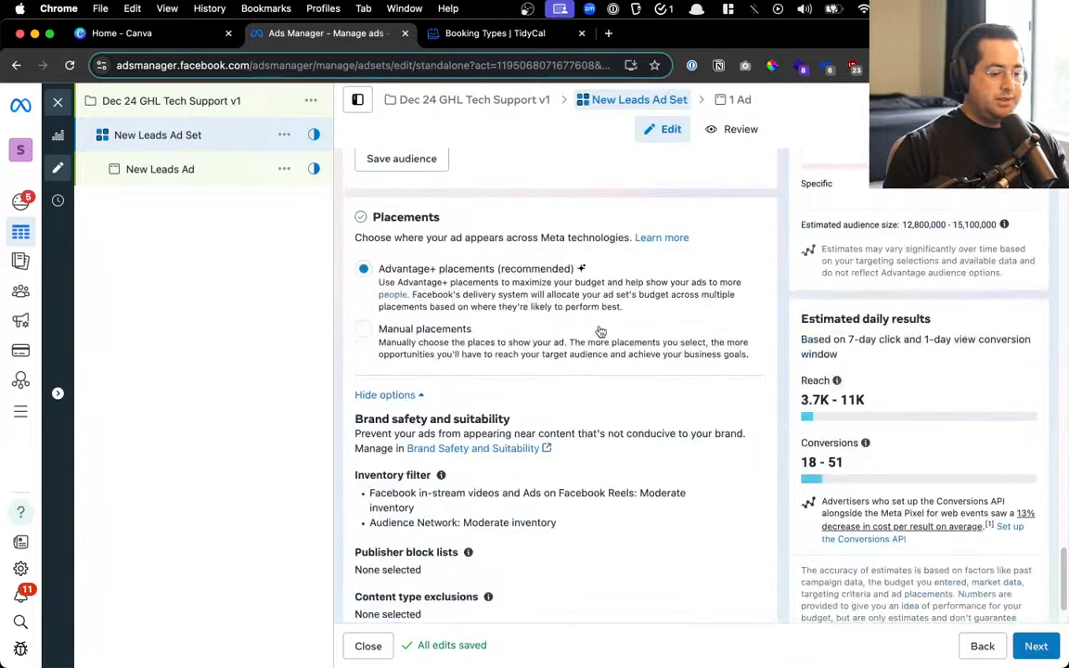
pyautogui.click(420, 355)
pyautogui.scroll(-4, 420, 354)
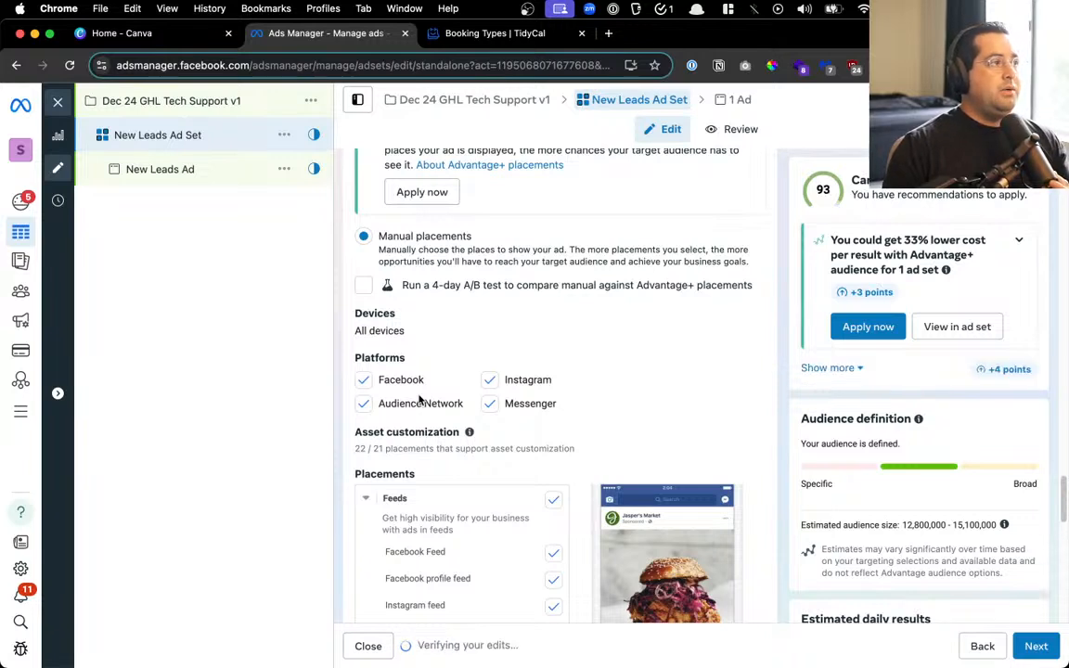
pyautogui.click(363, 404)
pyautogui.click(489, 403)
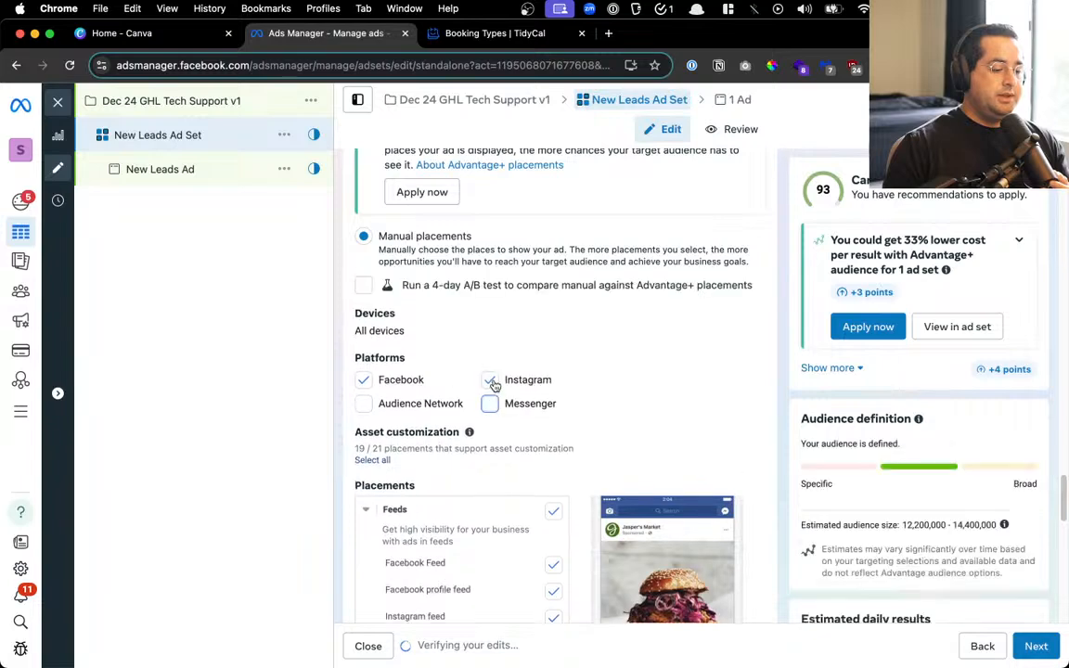
pyautogui.scroll(-3, 516, 372)
# Keep only Facebook Feed and Instagram feed, turning off Stories and Reels, in-stream and Search results
pyautogui.click(554, 263)
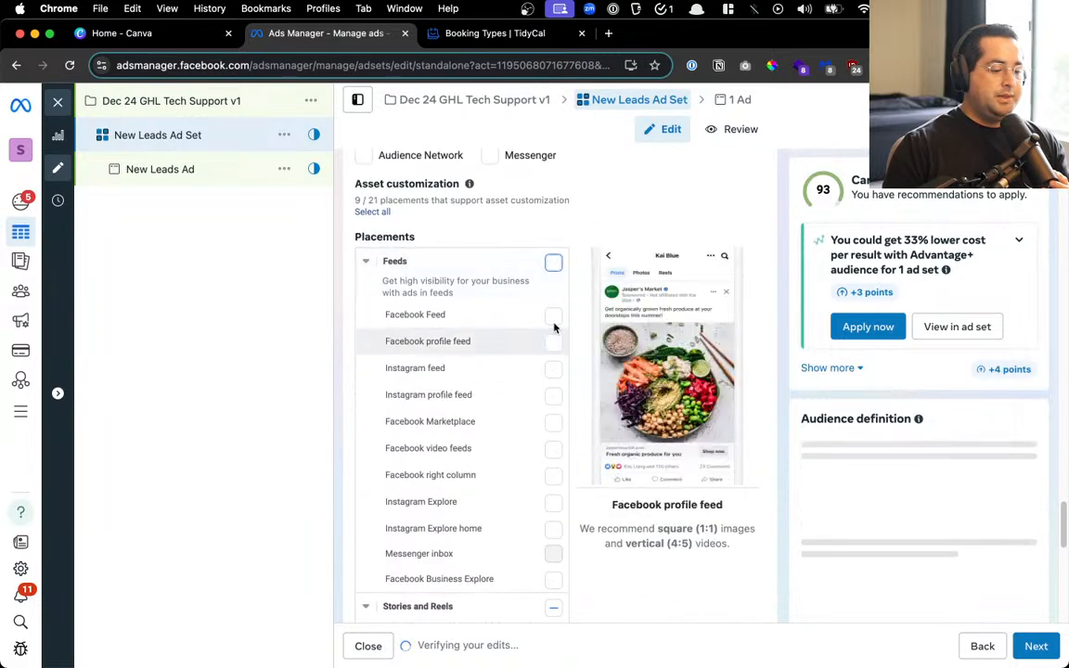
pyautogui.scroll(-5, 536, 426)
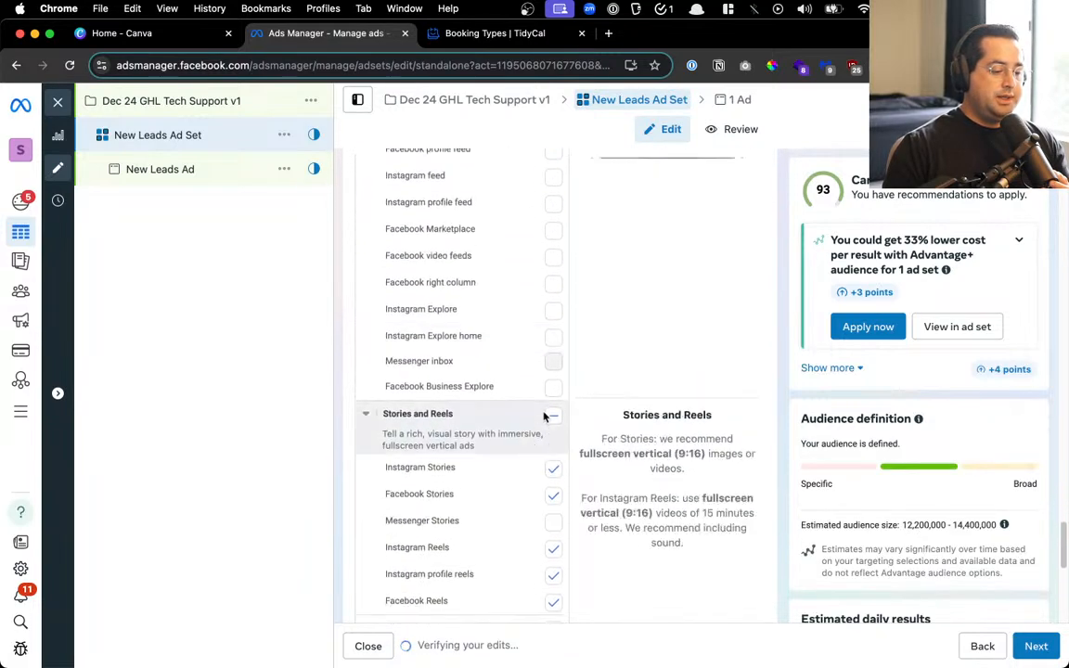
pyautogui.click(553, 177)
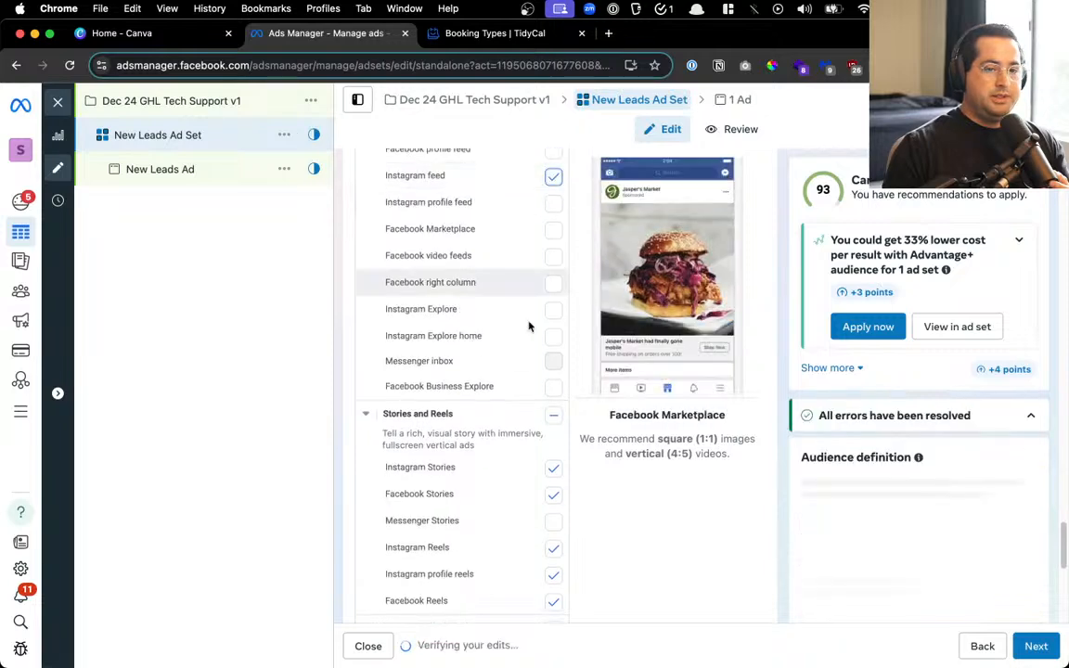
pyautogui.click(552, 419)
pyautogui.click(554, 418)
pyautogui.scroll(-2, 557, 419)
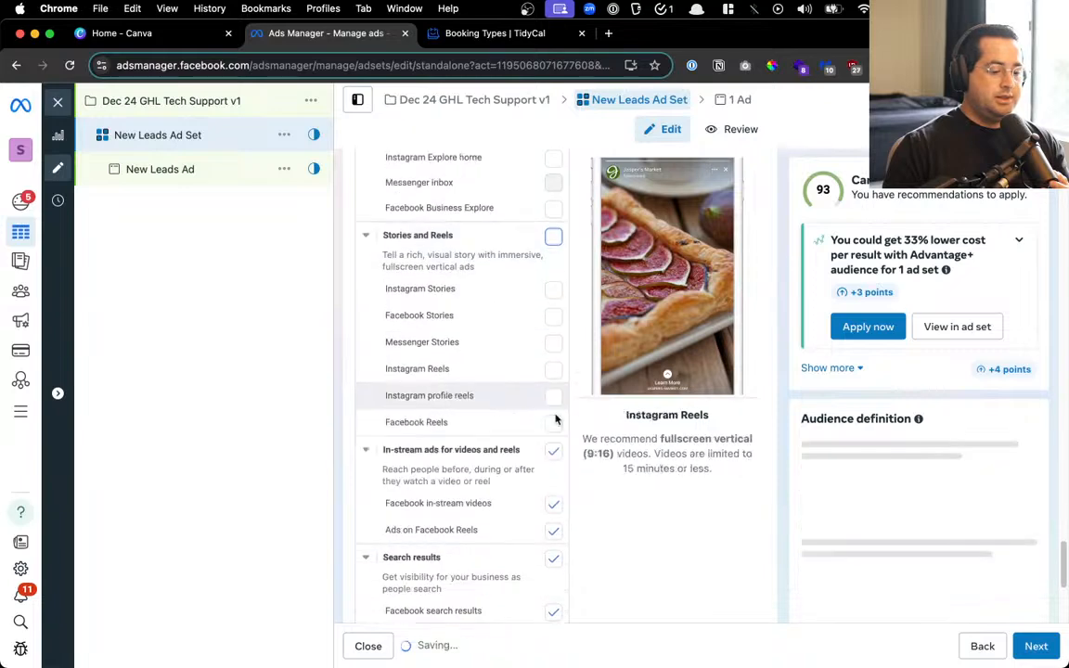
pyautogui.click(553, 448)
pyautogui.scroll(-1, 556, 459)
pyautogui.scroll(-3, 556, 462)
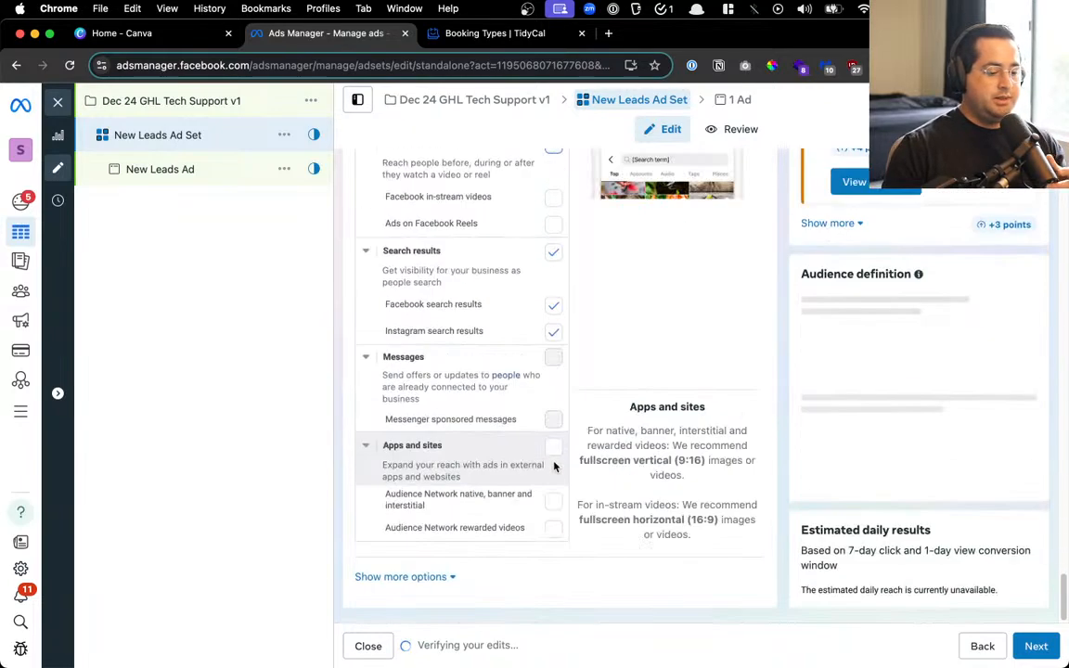
pyautogui.click(554, 252)
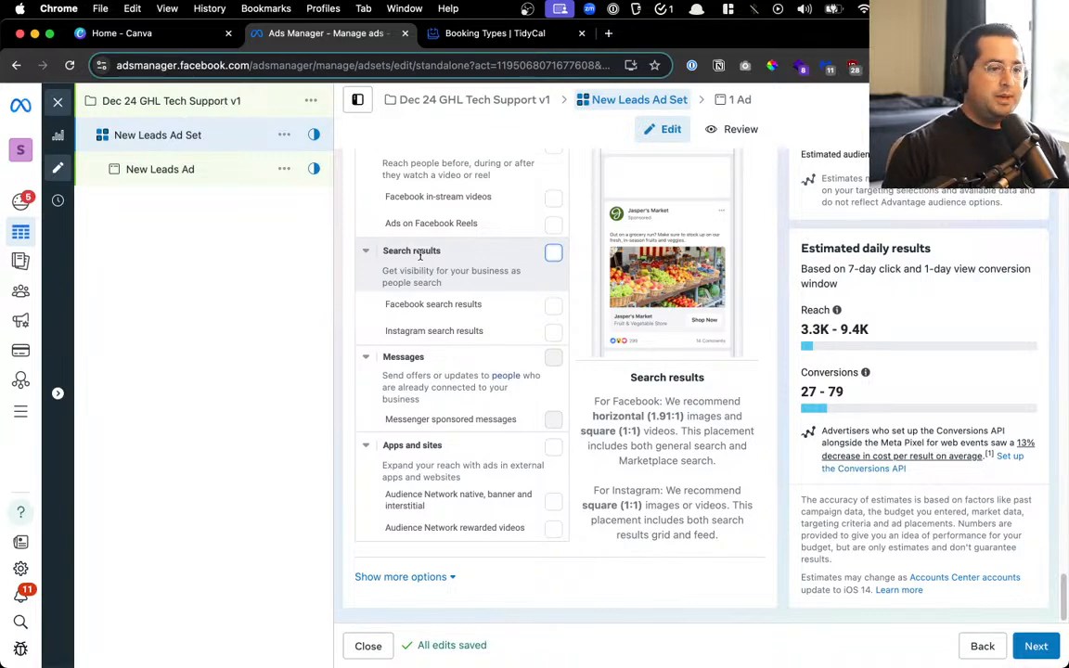
pyautogui.scroll(8, 551, 489)
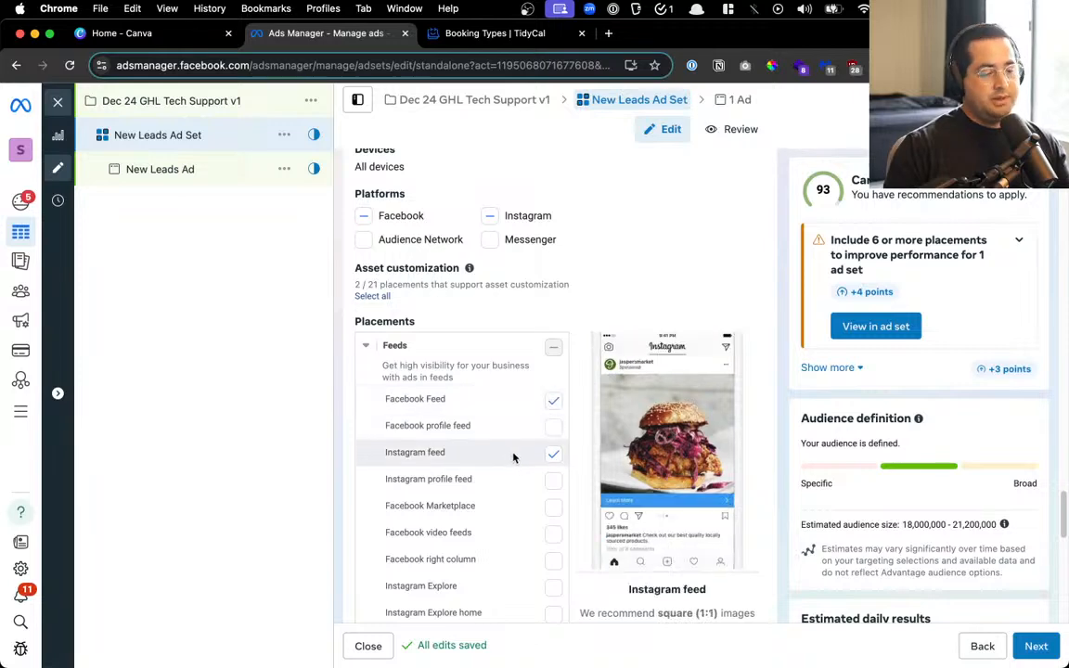
pyautogui.scroll(-10, 513, 455)
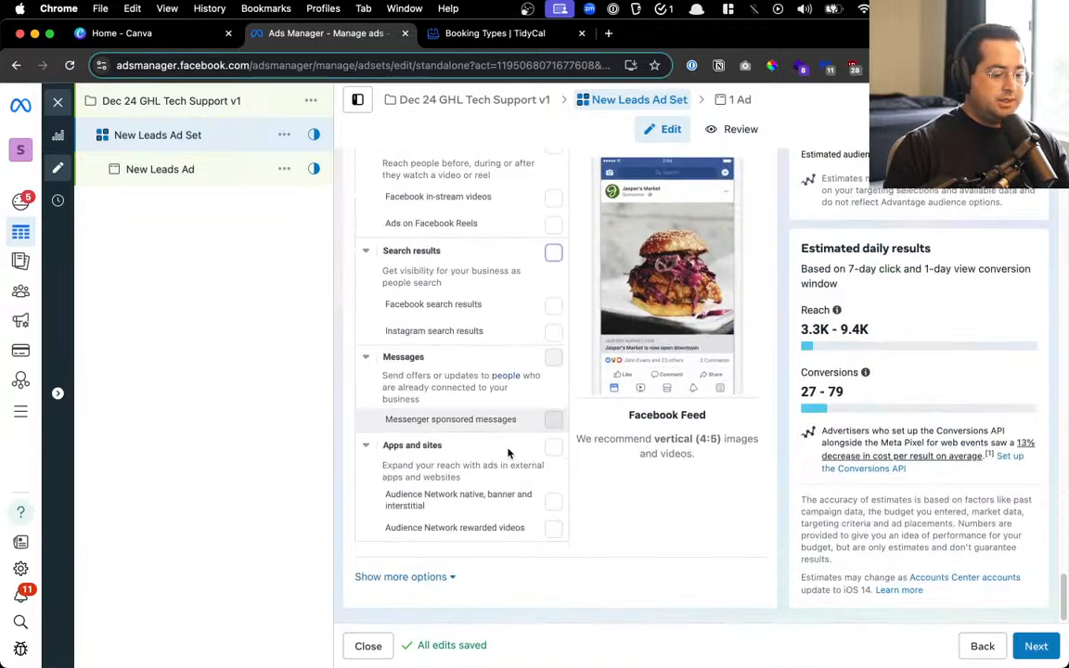
pyautogui.click(426, 576)
# Leave device targeting on All mobile devices and continue to the New Leads Ad settings
pyautogui.scroll(-4, 502, 479)
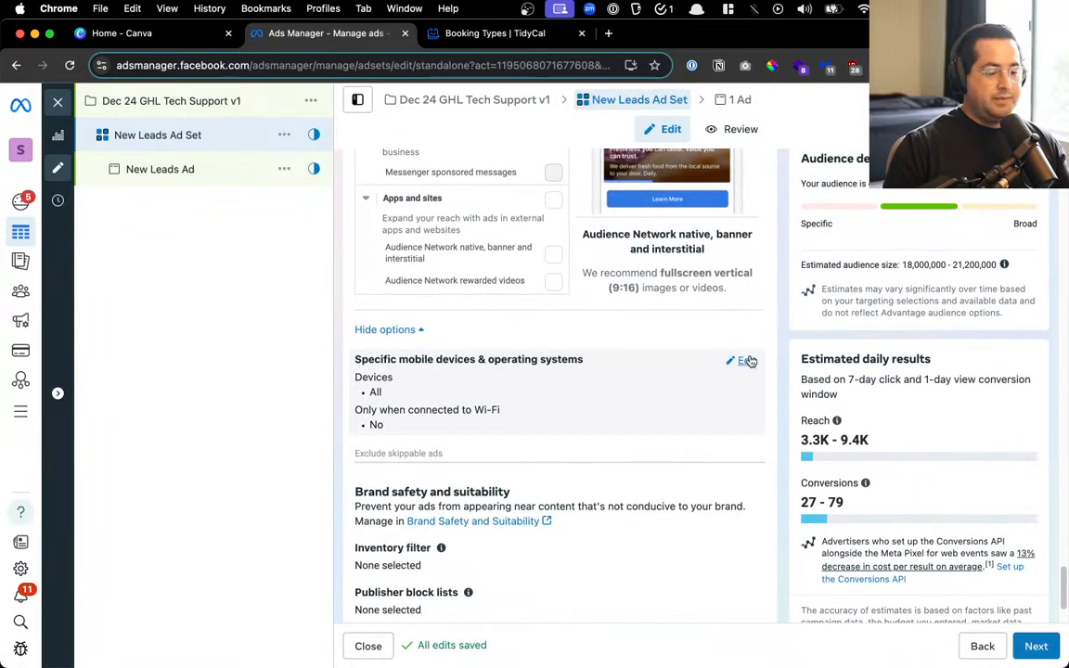
pyautogui.click(745, 361)
pyautogui.click(687, 381)
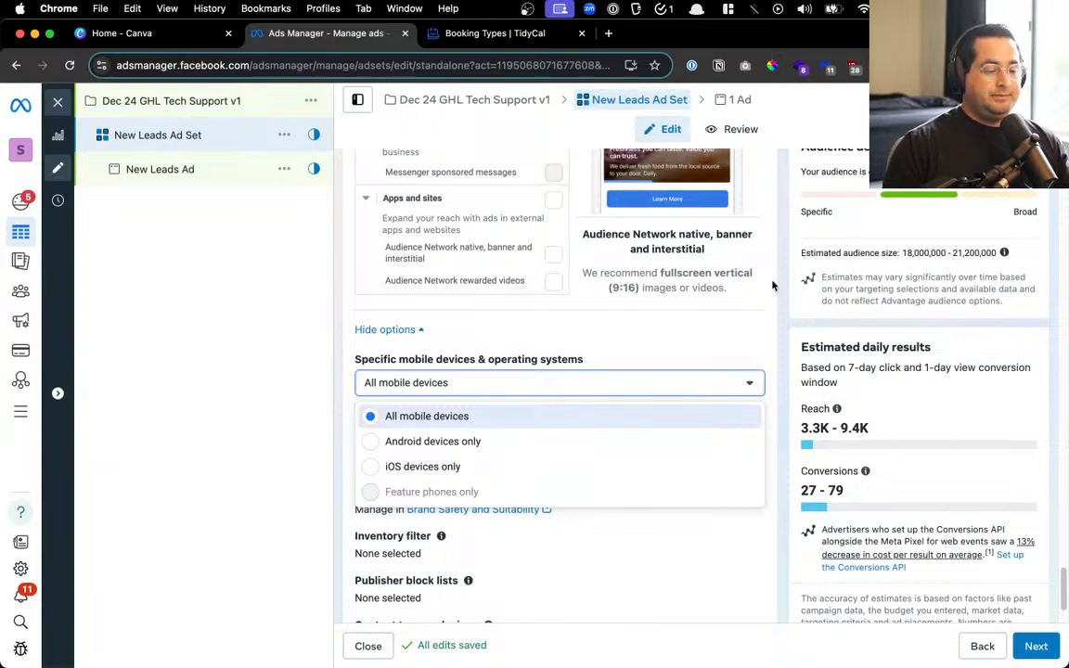
pyautogui.click(692, 322)
pyautogui.scroll(-2, 687, 339)
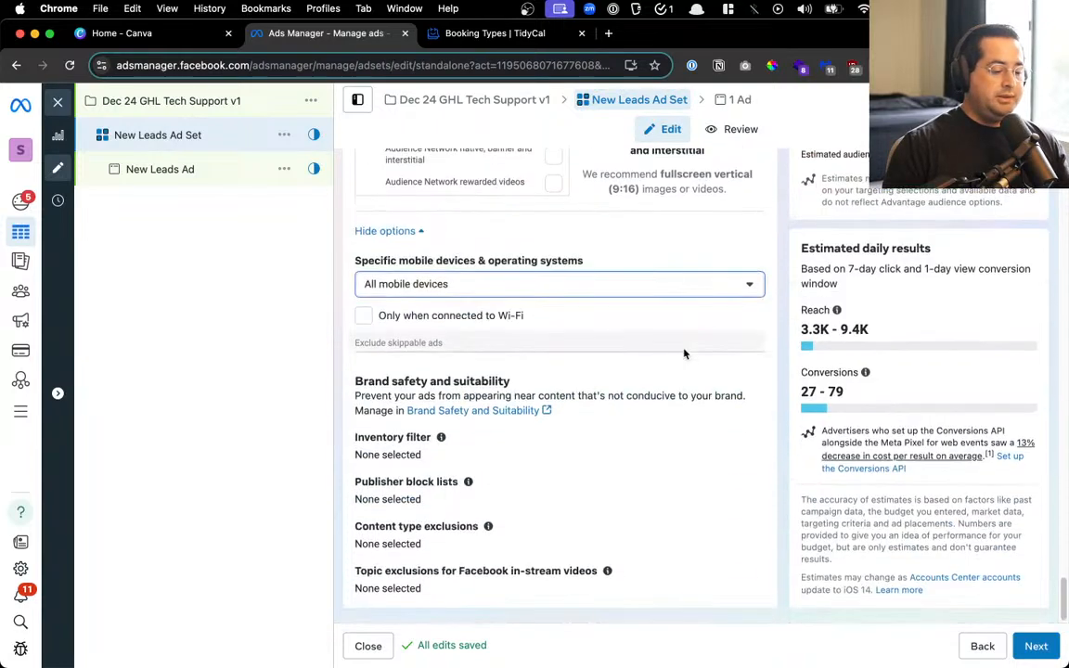
pyautogui.click(1035, 647)
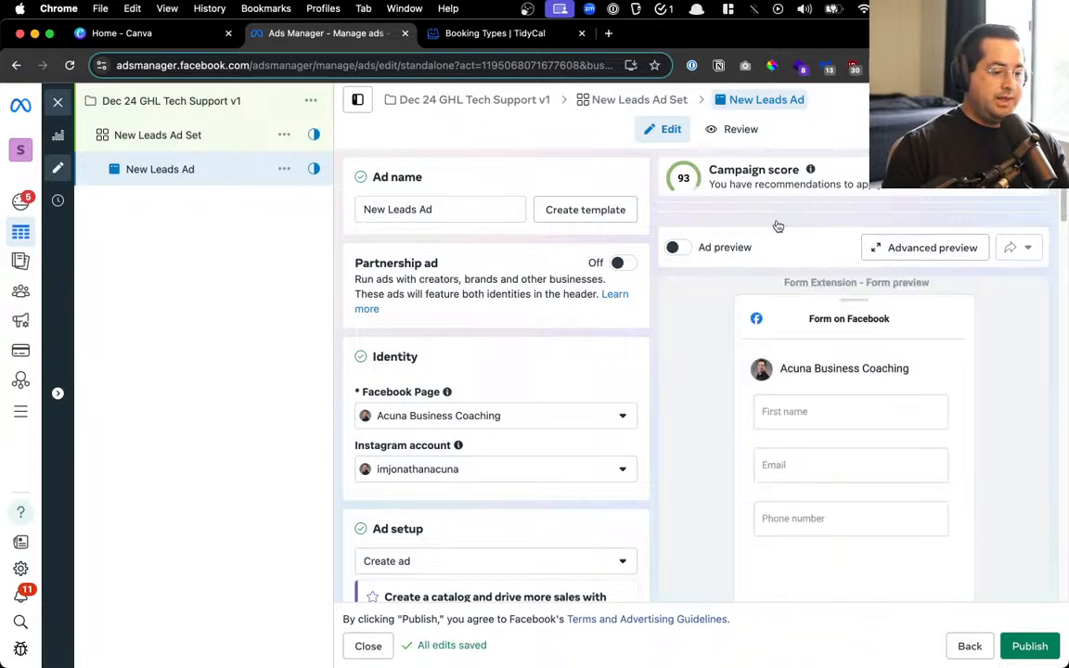
# Start an Image ad creative for New Leads Ad, then bring the Canva home page forward
pyautogui.scroll(-2, 463, 400)
pyautogui.scroll(2, 463, 400)
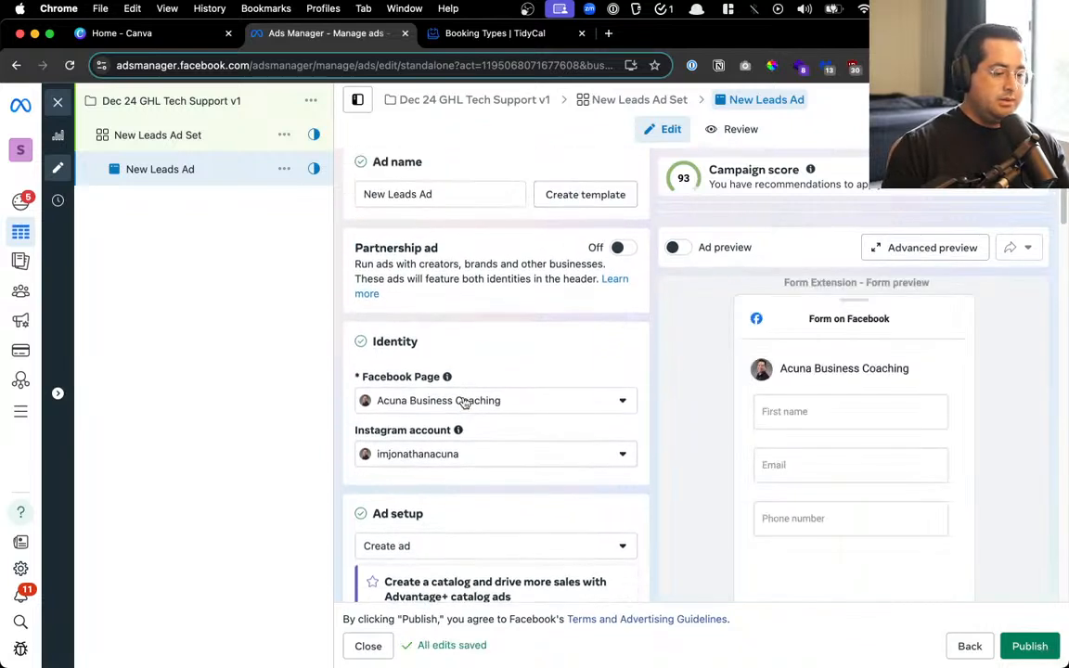
pyautogui.scroll(-5, 463, 401)
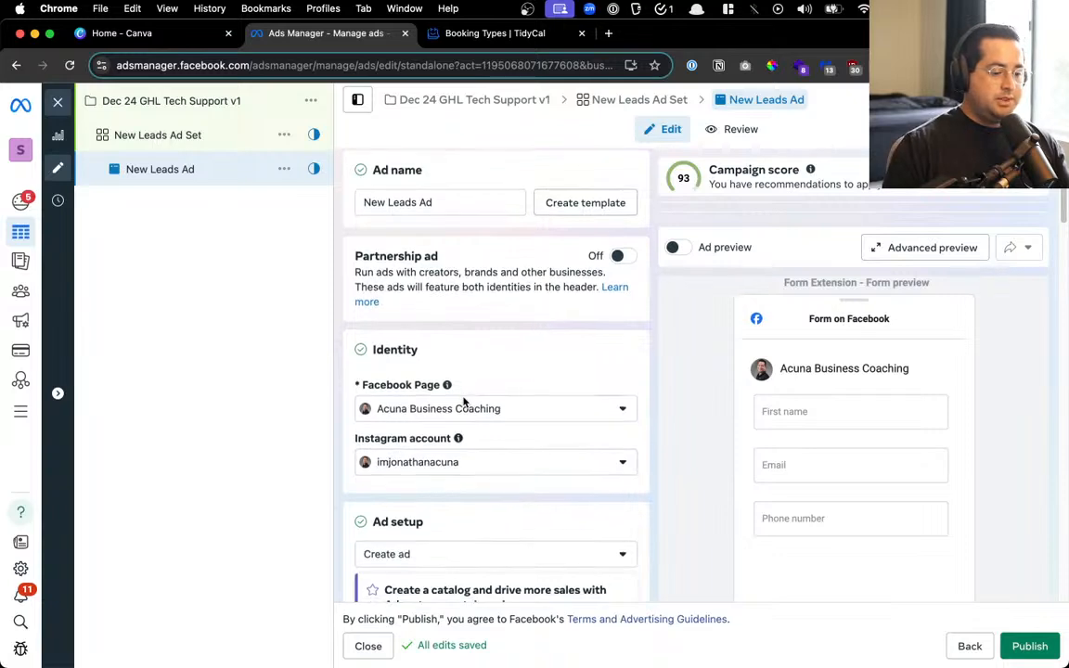
pyautogui.scroll(-2, 463, 399)
pyautogui.scroll(-8, 463, 399)
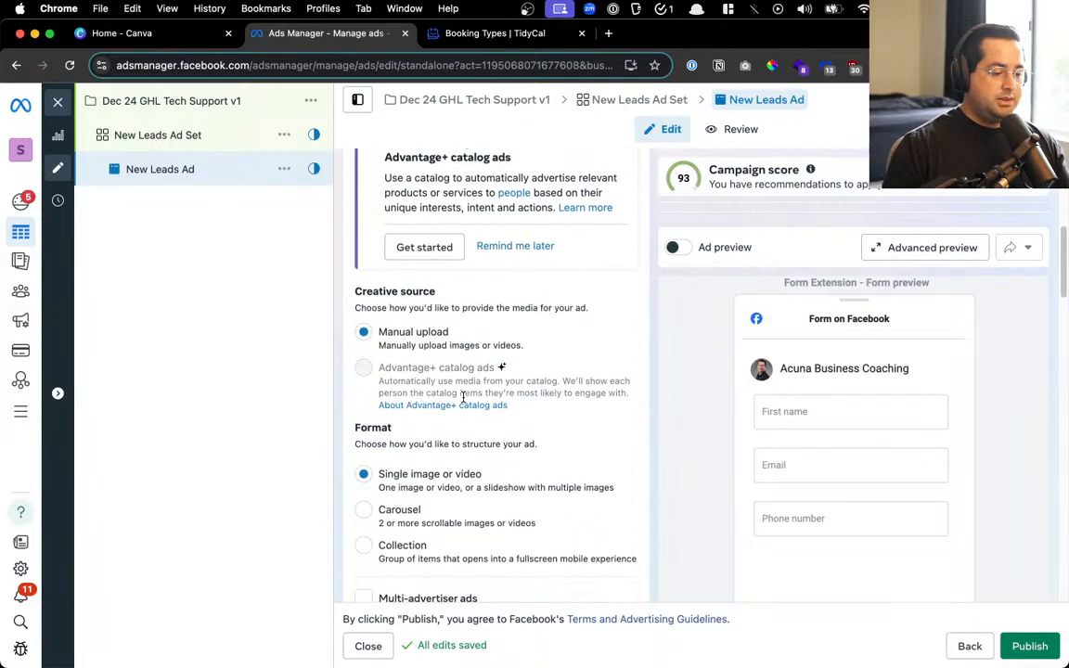
pyautogui.scroll(-6, 464, 401)
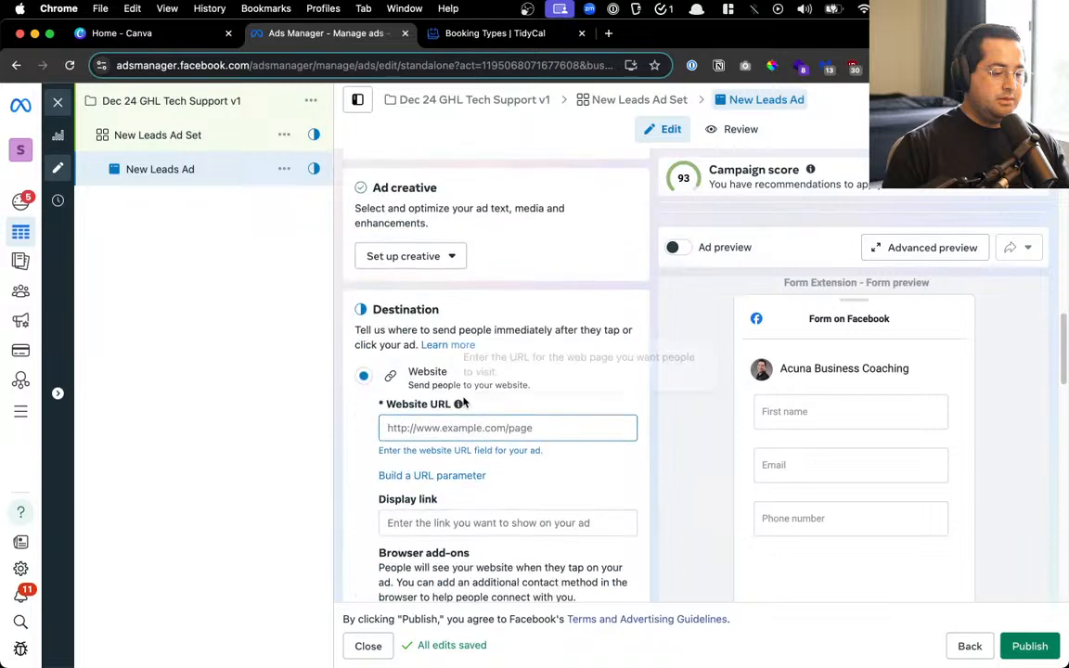
pyautogui.scroll(1, 423, 226)
pyautogui.click(427, 171)
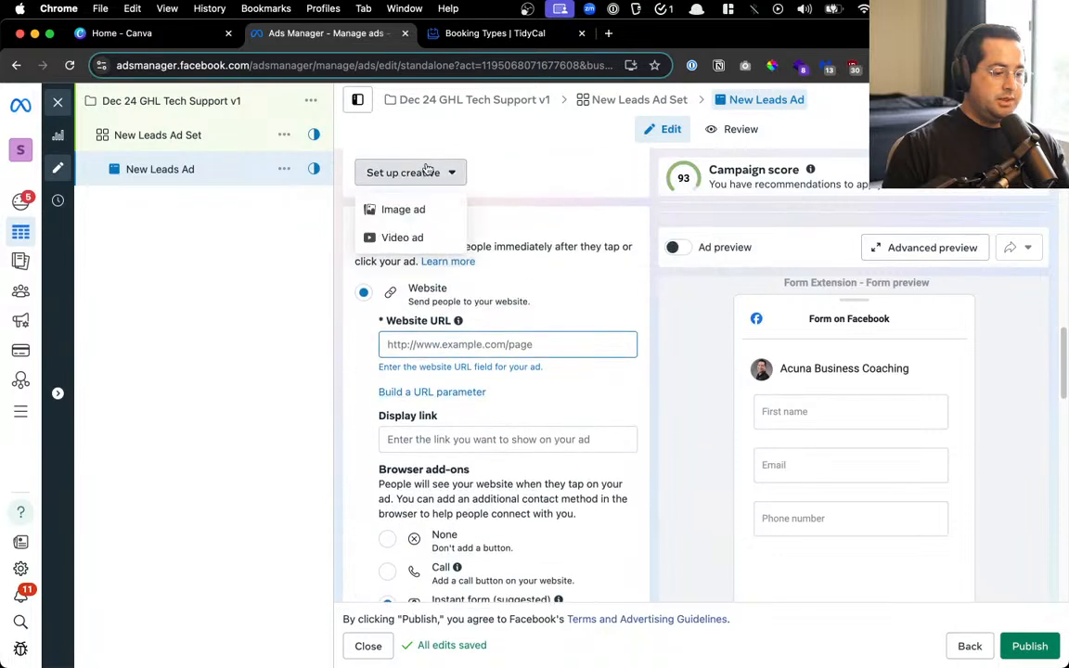
pyautogui.click(413, 210)
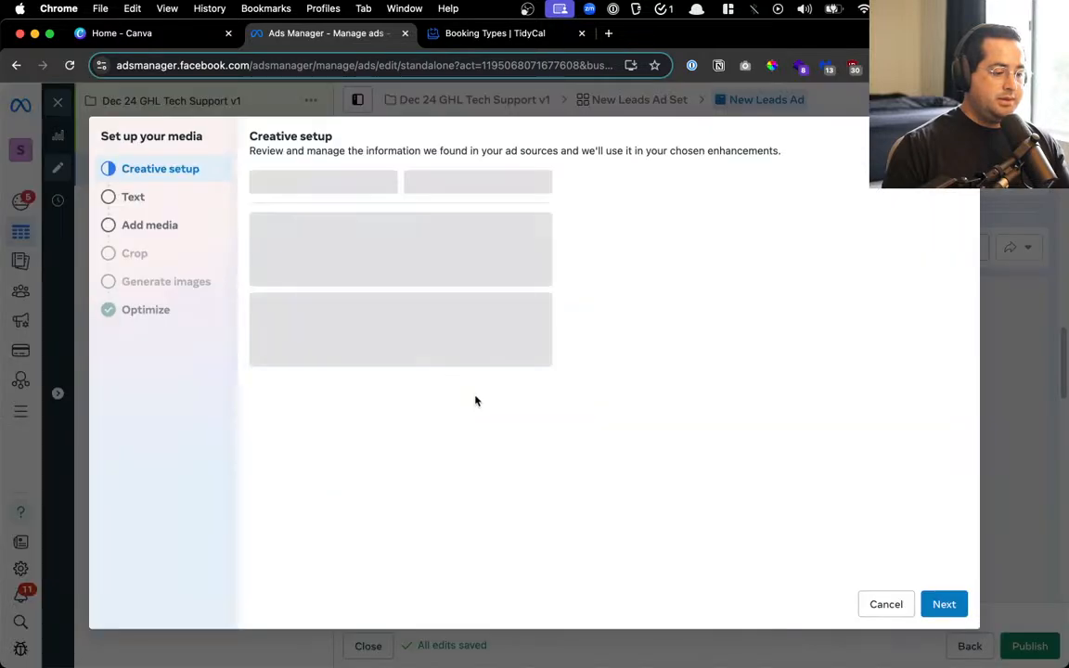
pyautogui.moveTo(172, 34); pyautogui.dragTo(527, 33)
pyautogui.scroll(-5, 556, 278)
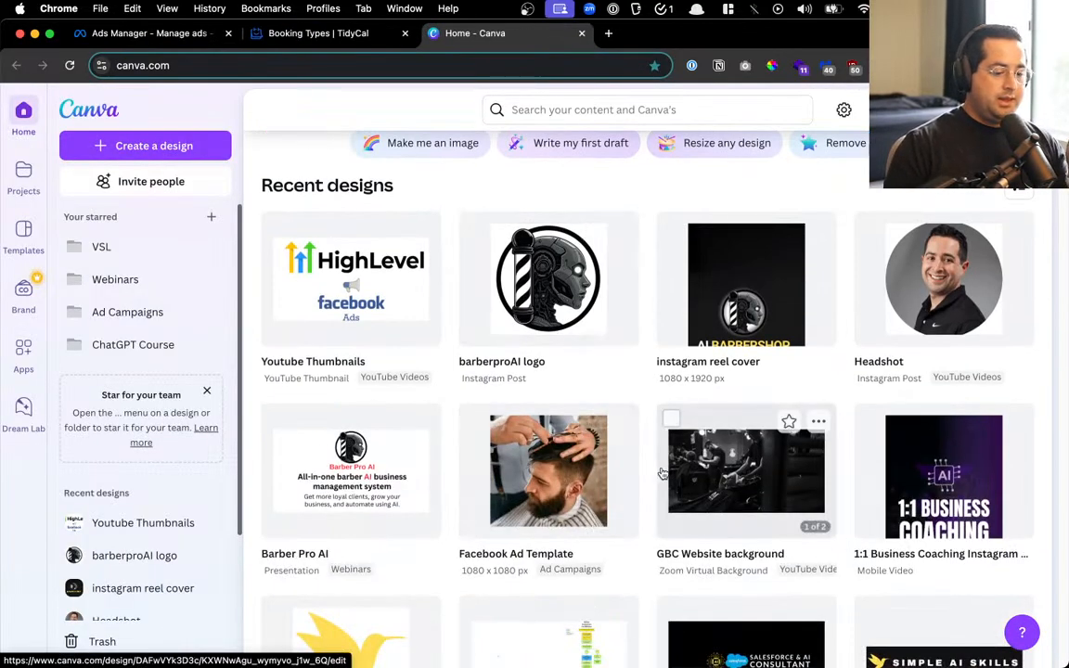
# Search Canva designs for 'facebook' and open Facebook Ad Template at Page 1 in the editor
pyautogui.scroll(-3, 650, 471)
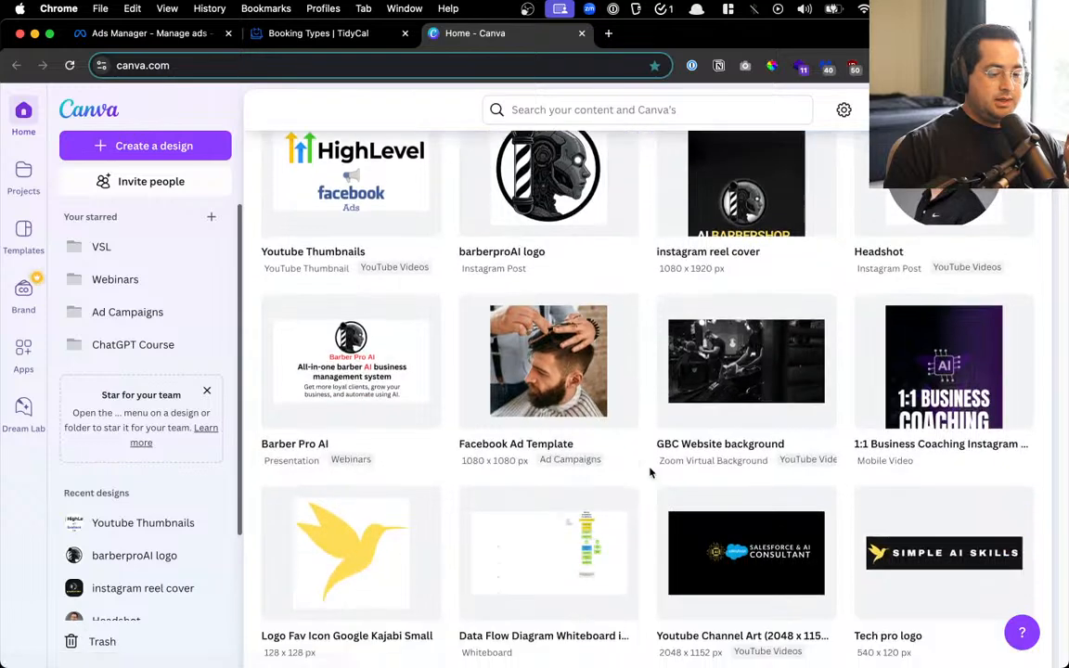
pyautogui.scroll(8, 649, 469)
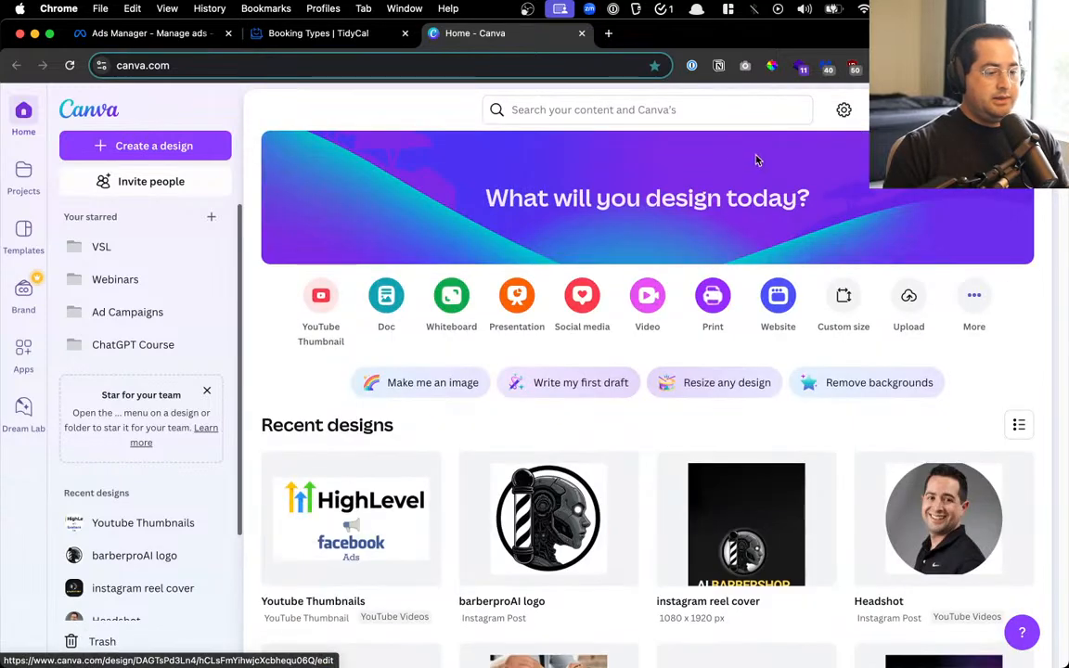
pyautogui.click(687, 109)
pyautogui.write('face')
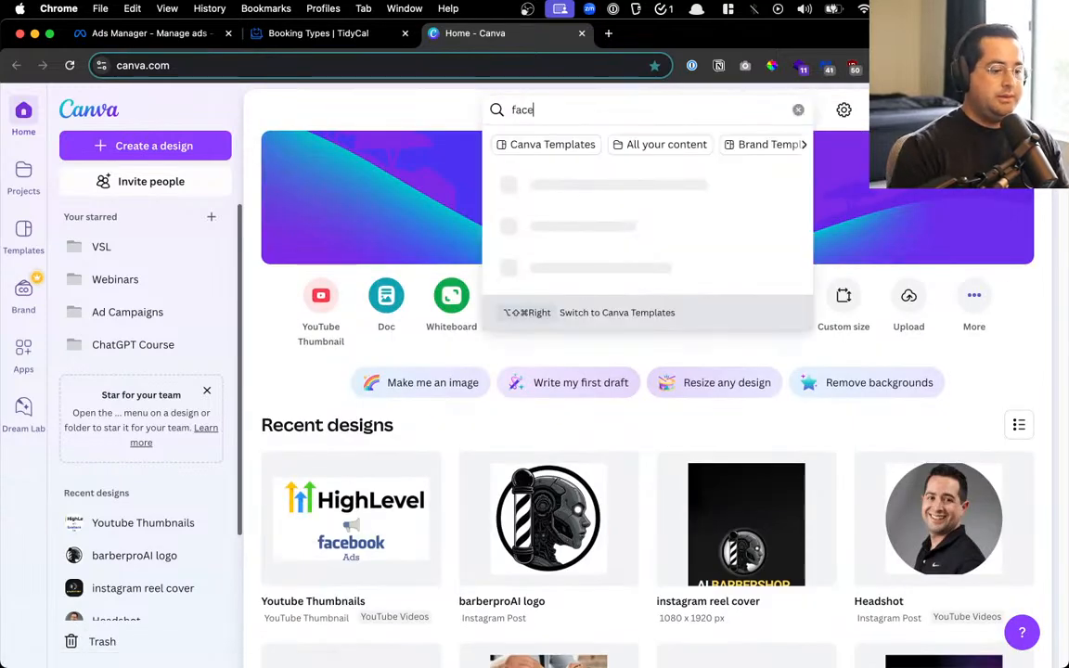
pyautogui.write('book')
pyautogui.press('Return')
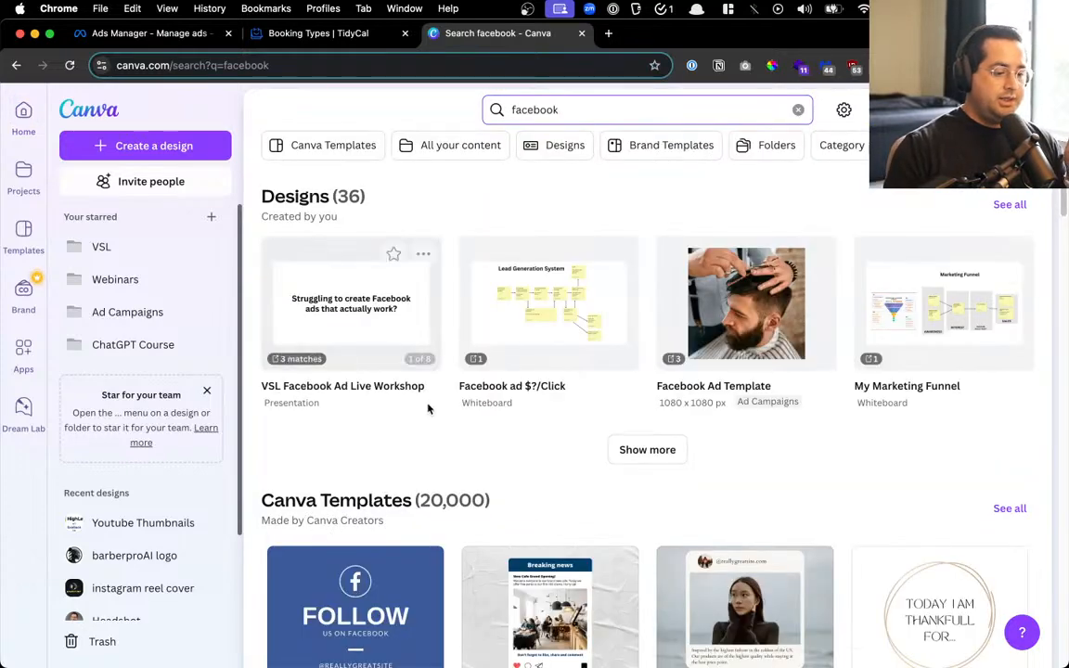
pyautogui.moveTo(663, 340)
pyautogui.click(682, 301)
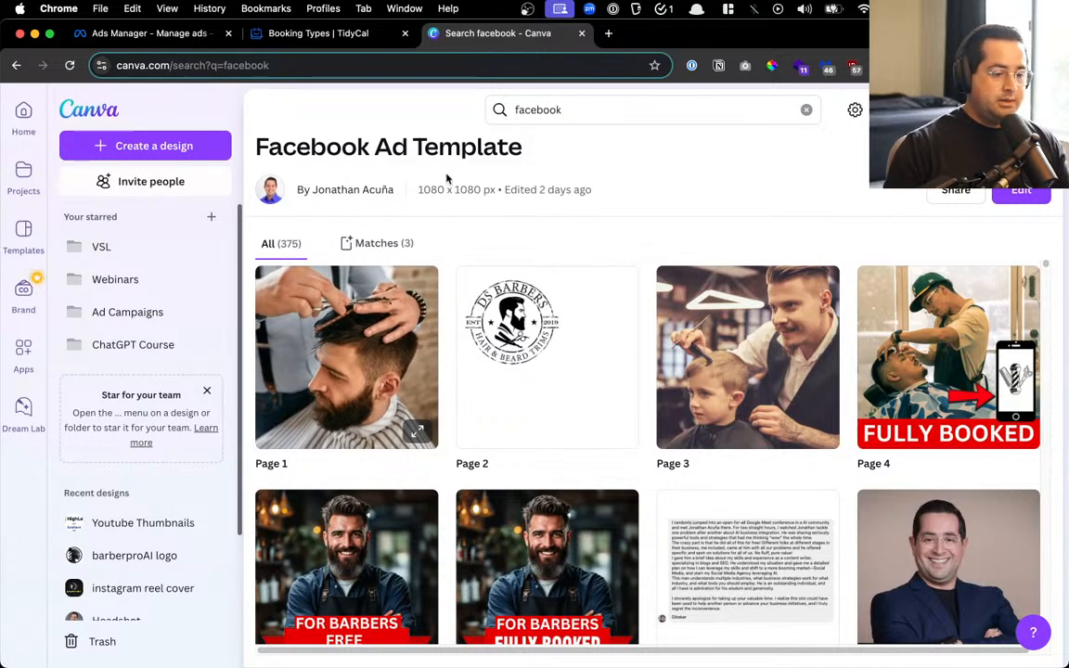
pyautogui.click(399, 389)
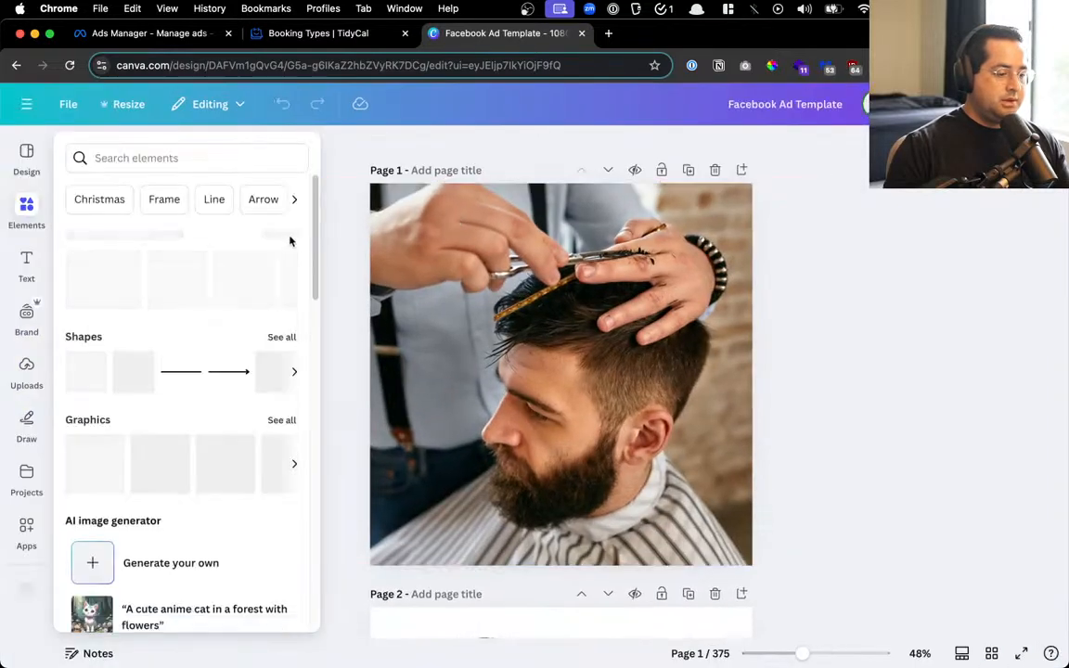
# Delete the barber photo from Page 1 and paste the HighLevel logo near the page top
pyautogui.click(797, 239)
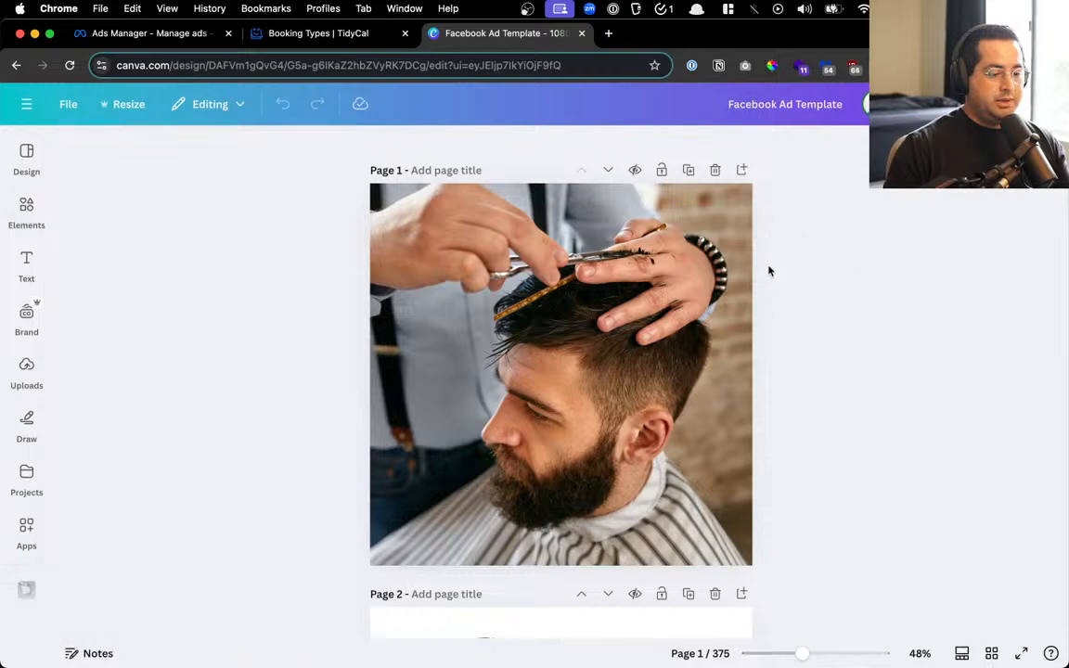
pyautogui.click(598, 313)
pyautogui.press('Delete')
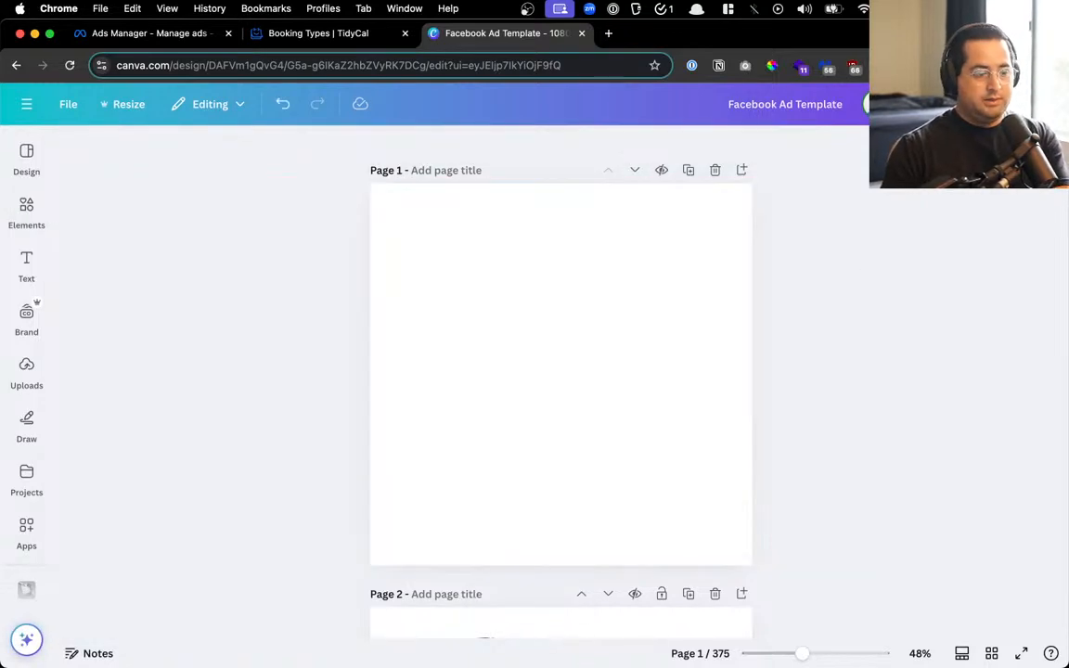
pyautogui.click(544, 369)
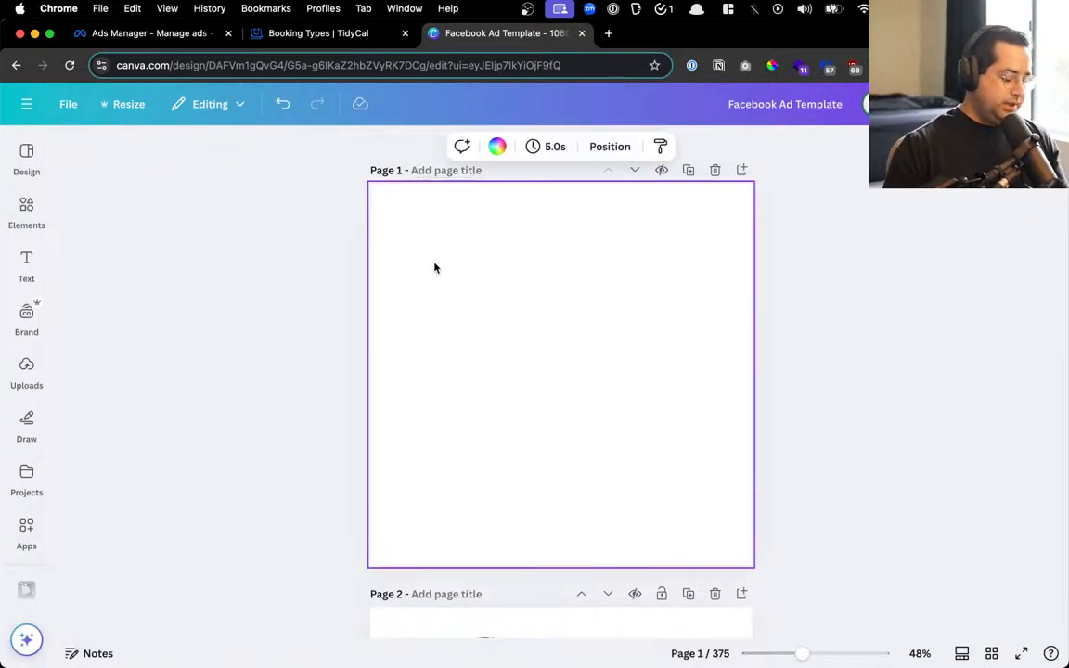
pyautogui.press('alt+super+c')
pyautogui.press('Down')
pyautogui.press('Down')
pyautogui.press('Down')
pyautogui.press('Down')
pyautogui.press('Down')
pyautogui.press('Down')
pyautogui.press('Down')
pyautogui.press('Down')
pyautogui.press('Down')
pyautogui.press('Down')
pyautogui.press('Down')
pyautogui.press('Down')
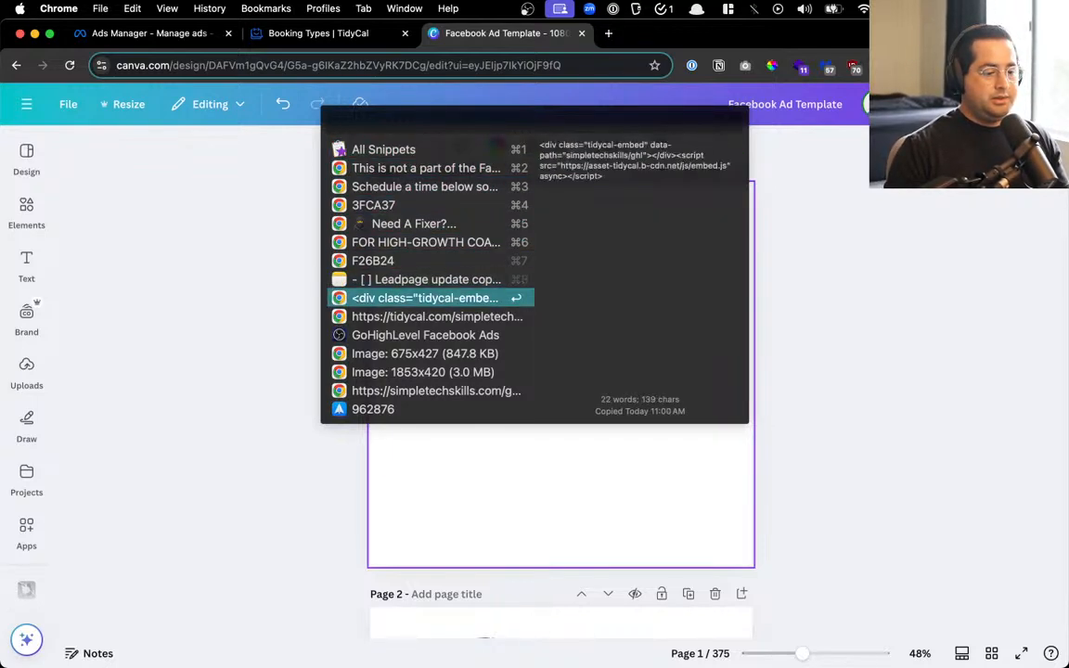
pyautogui.press('Return')
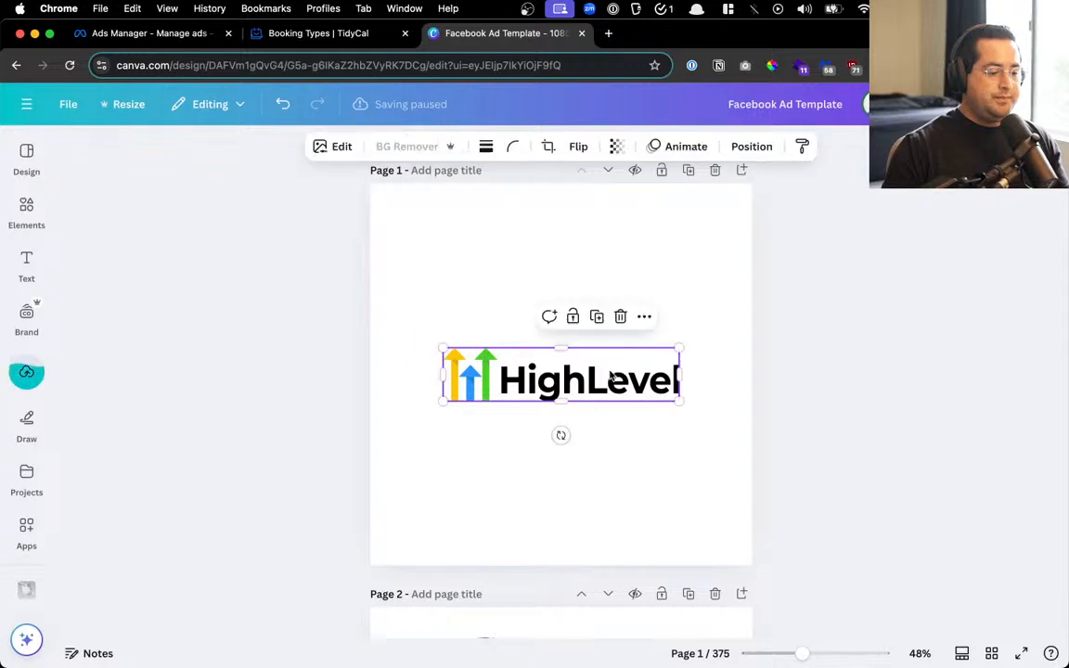
pyautogui.moveTo(587, 376); pyautogui.dragTo(574, 272)
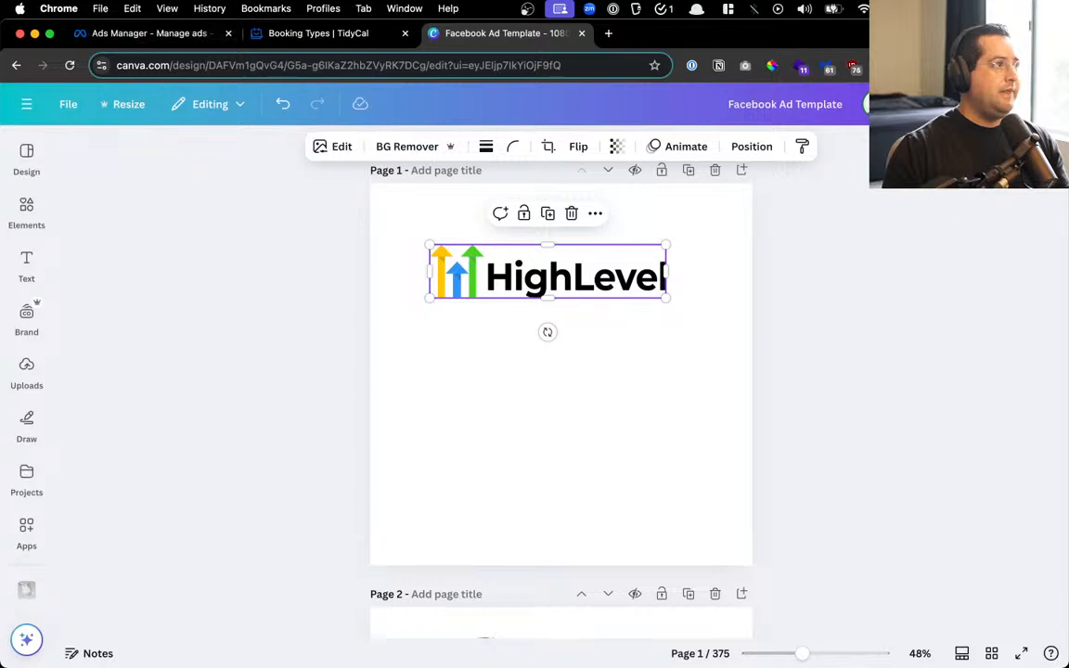
pyautogui.hotkey('alt', 'space')
# Open ChatGPT, select today's Offer Architect conversation and attempt to share it
pyautogui.write('chat')
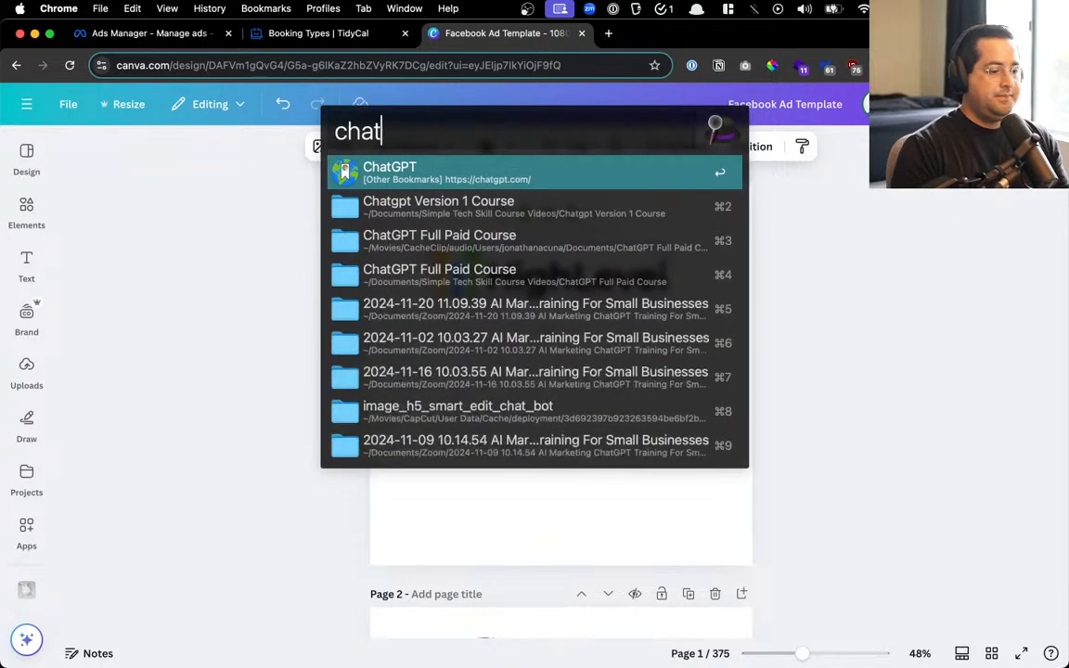
pyautogui.press('Return')
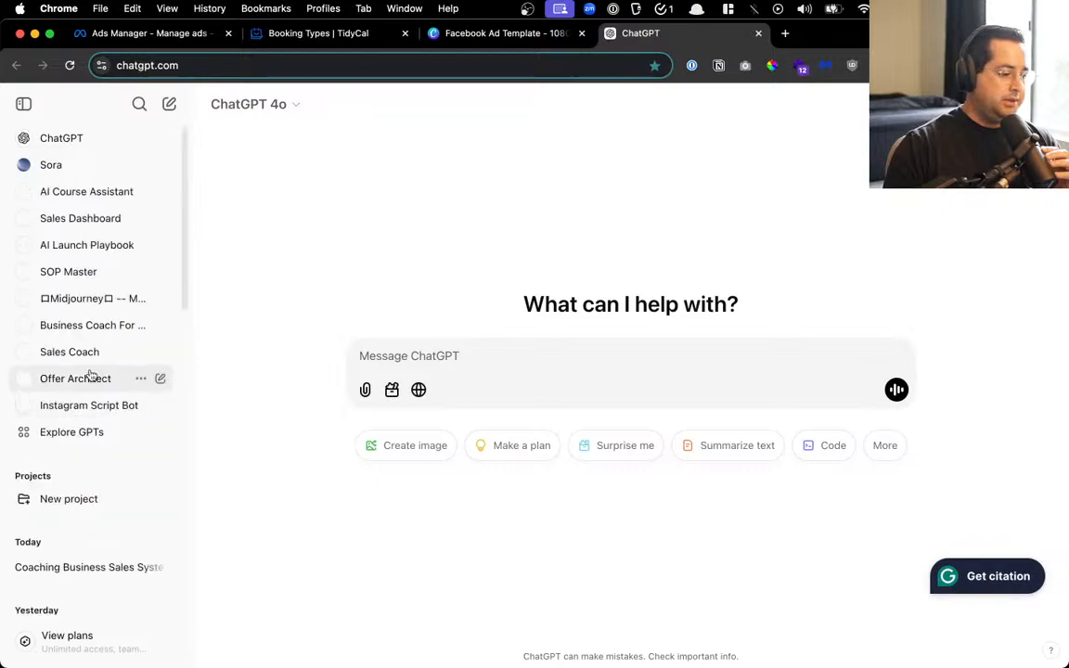
pyautogui.click(62, 569)
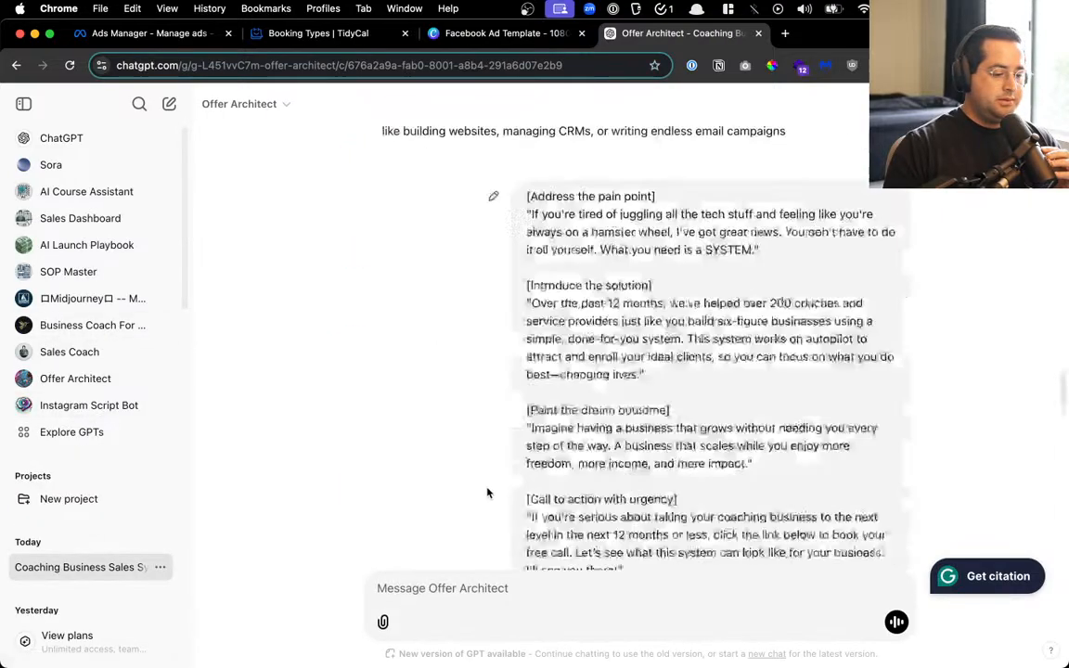
pyautogui.scroll(1, 488, 475)
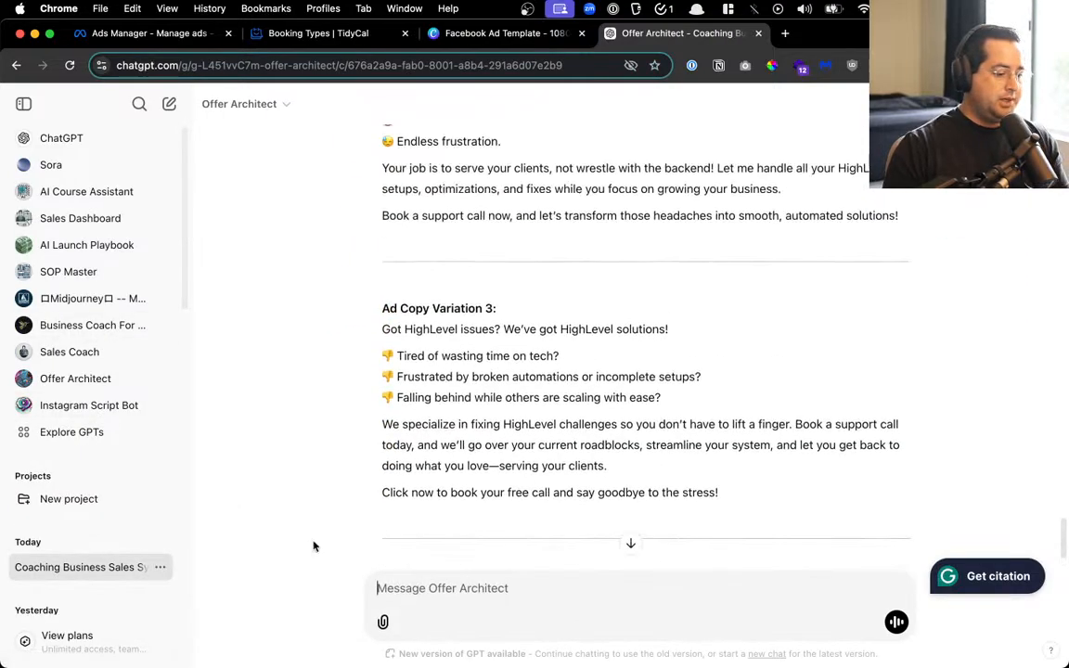
pyautogui.click(161, 568)
pyautogui.click(210, 436)
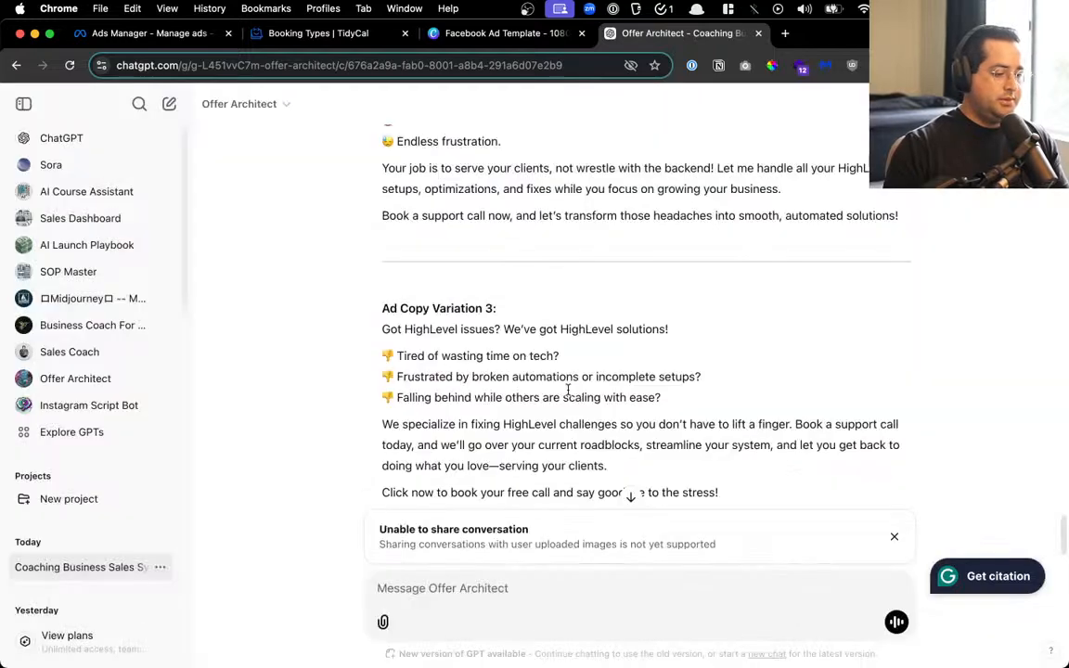
# Rename the conversation to 'GoHighLevel Services' and scroll through its ad copy
pyautogui.click(161, 566)
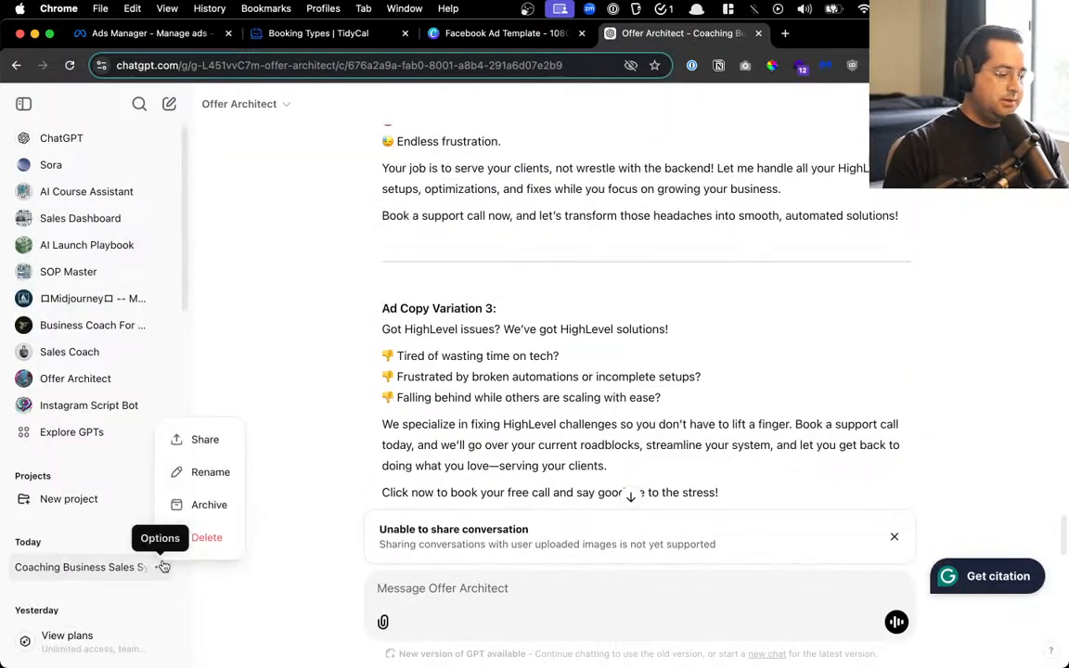
pyautogui.click(220, 477)
pyautogui.press('super+a')
pyautogui.write('G')
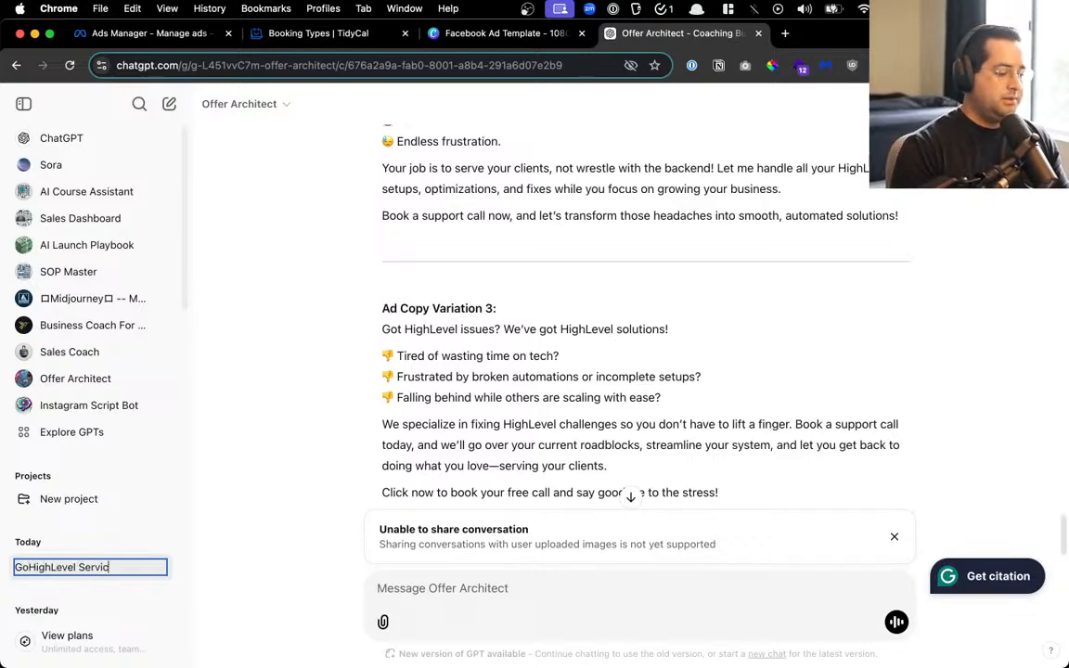
pyautogui.write('oHighLevel Services')
pyautogui.press('Return')
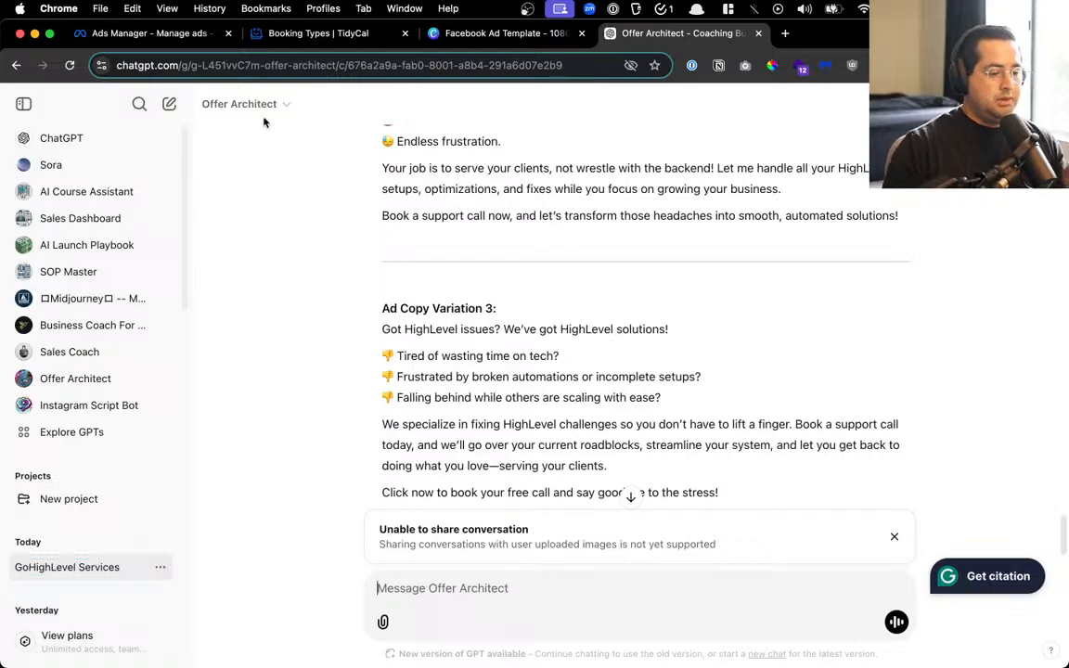
pyautogui.scroll(5, 233, 98)
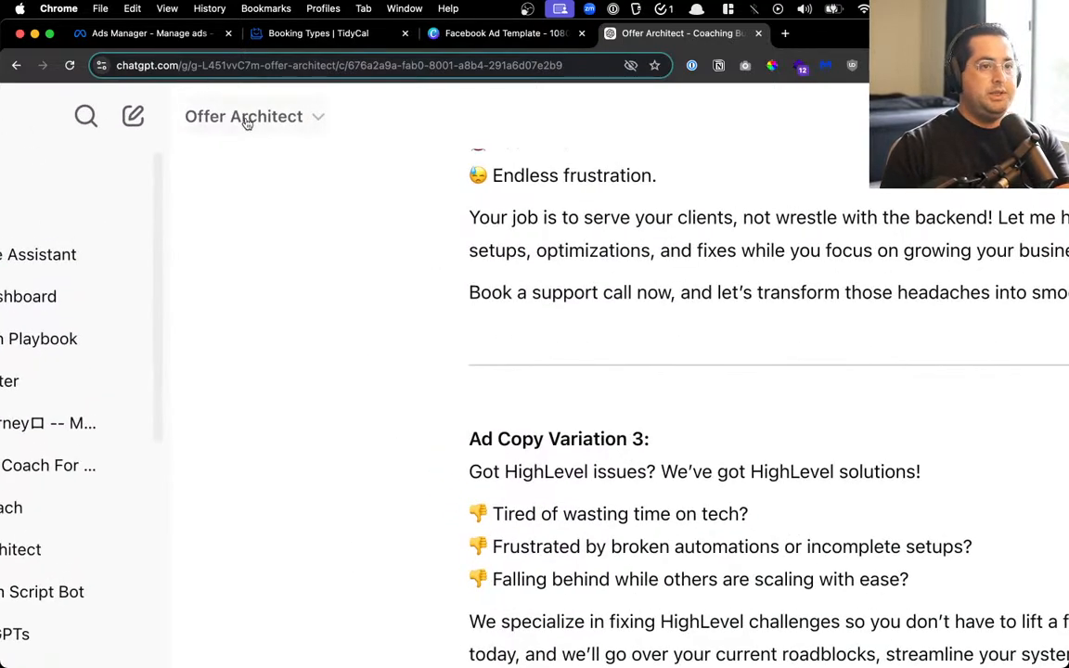
pyautogui.scroll(-5, 247, 123)
pyautogui.scroll(8, 247, 123)
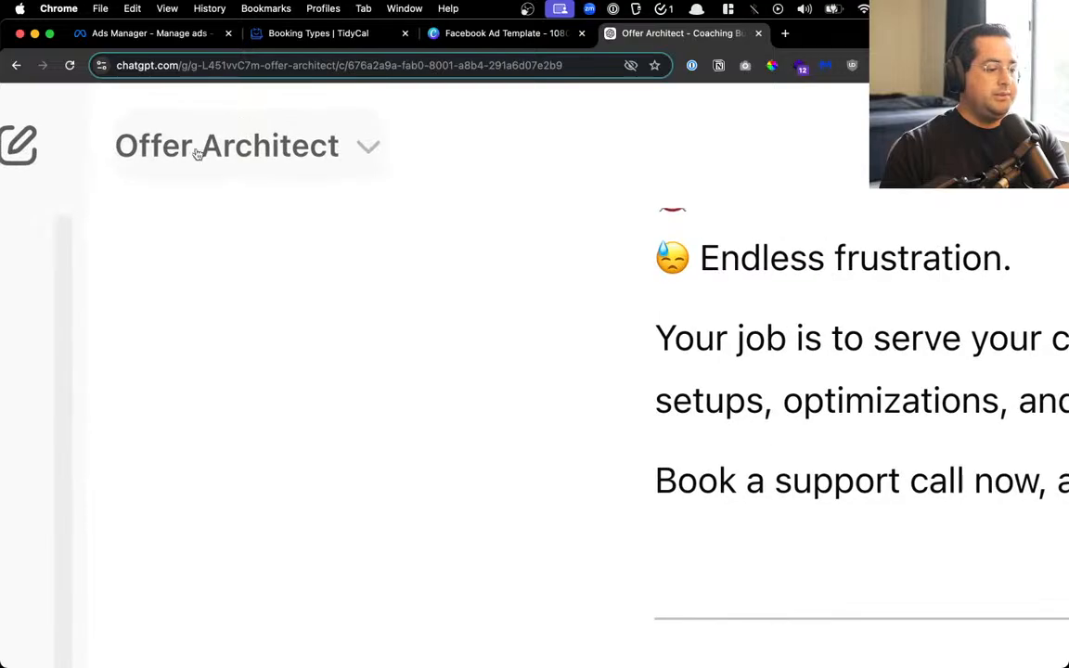
pyautogui.scroll(-8, 246, 149)
pyautogui.scroll(8, 76, 408)
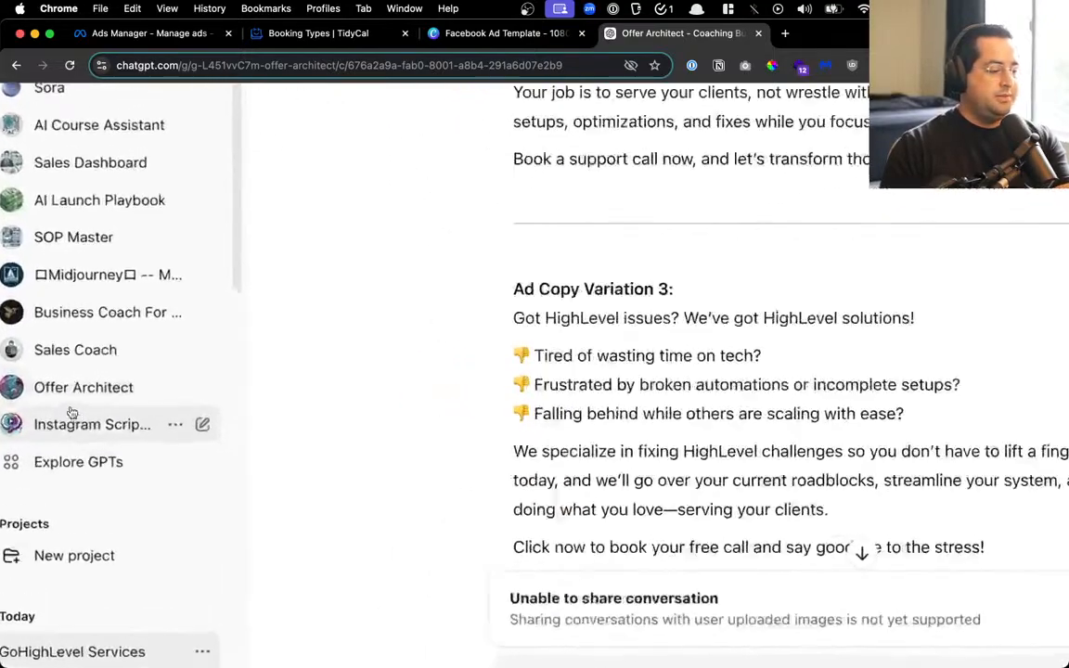
pyautogui.scroll(-8, 76, 409)
pyautogui.scroll(2, 72, 406)
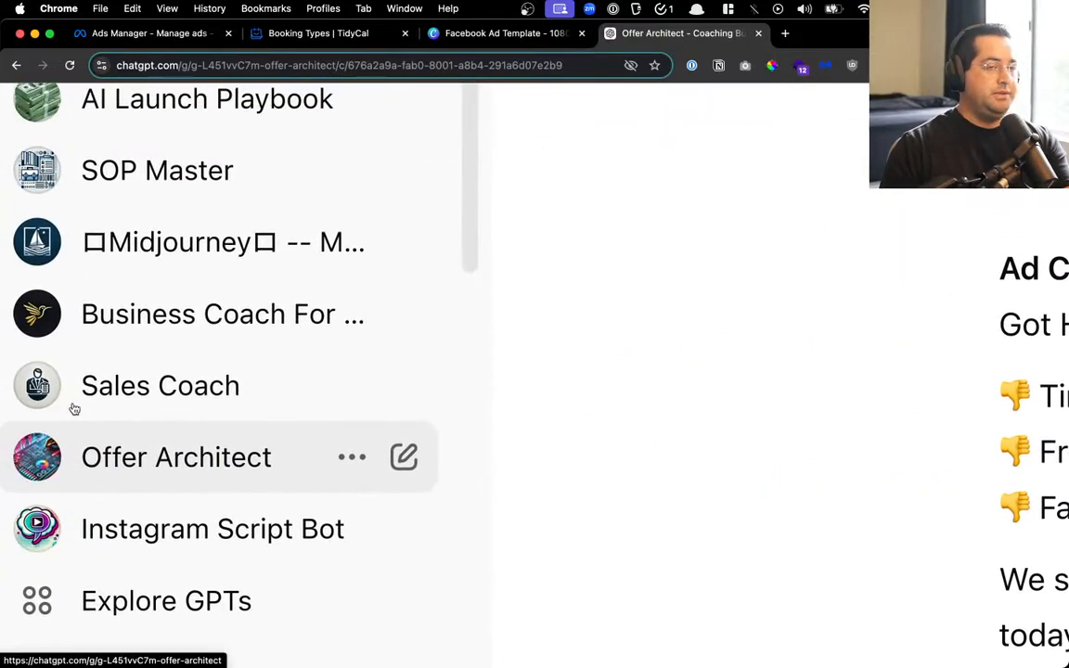
pyautogui.scroll(8, 73, 409)
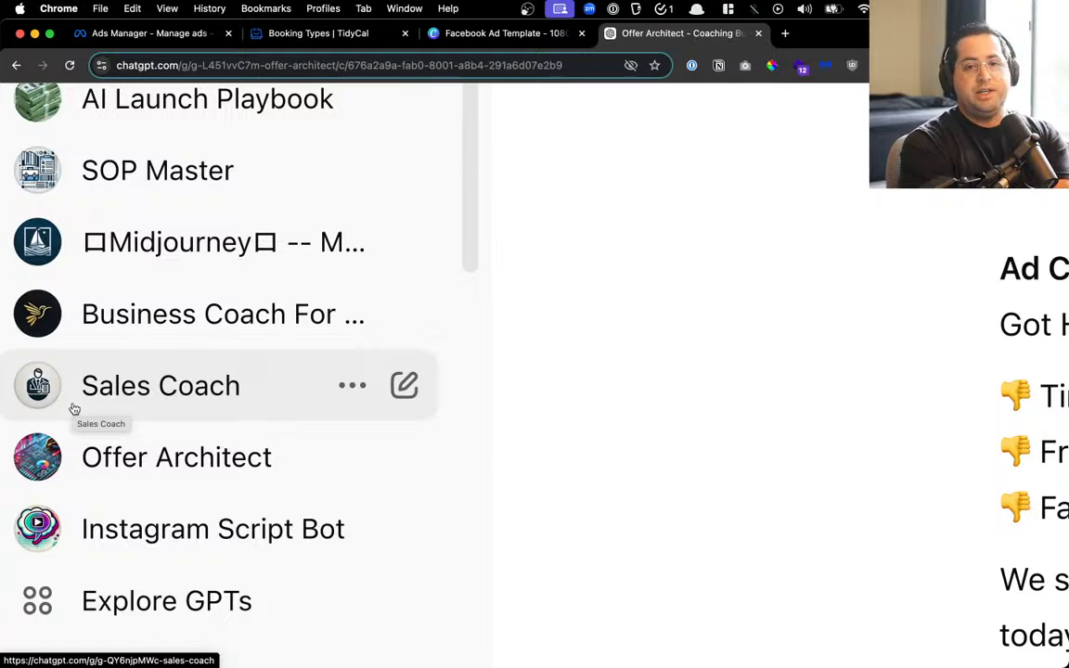
pyautogui.scroll(-8, 74, 409)
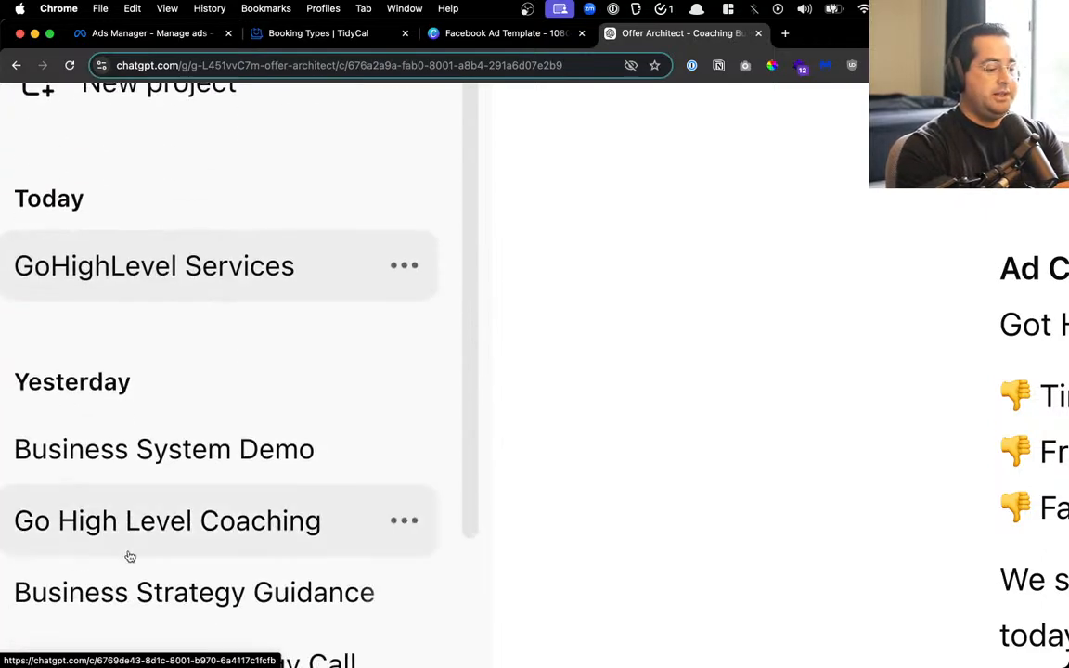
pyautogui.scroll(2, 141, 450)
pyautogui.scroll(6, 142, 443)
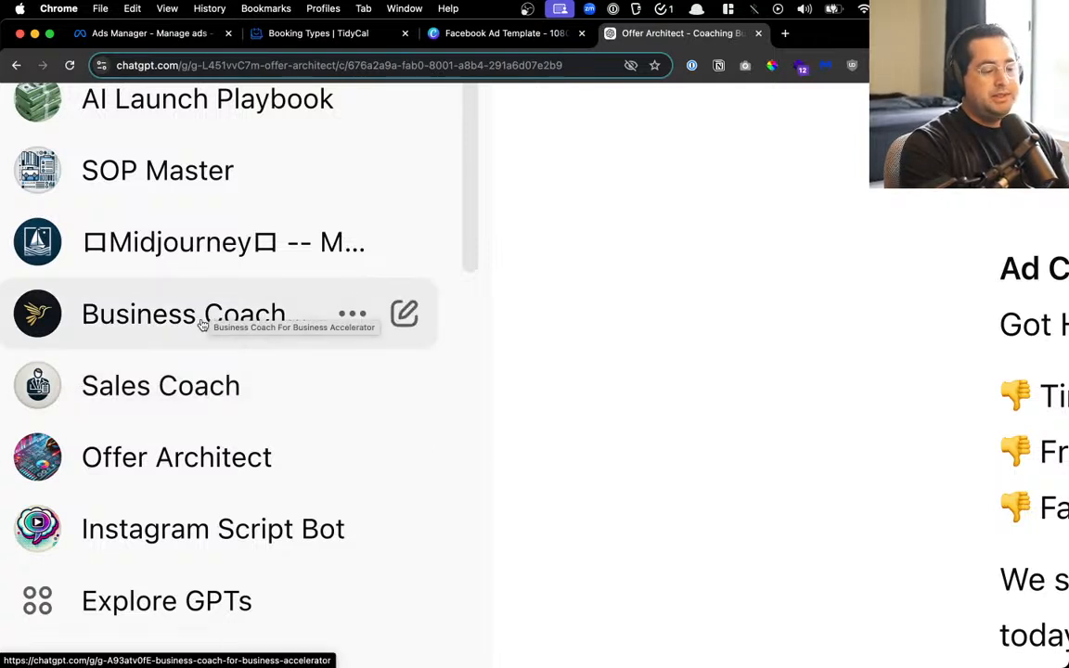
pyautogui.scroll(3, 293, 336)
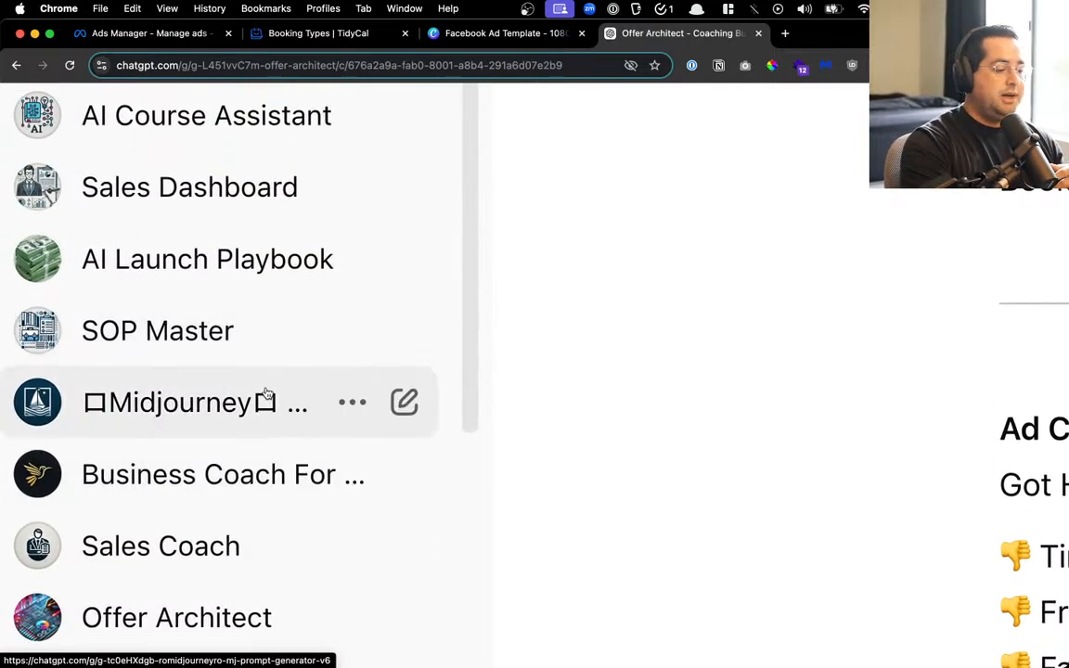
pyautogui.scroll(2, 241, 330)
pyautogui.scroll(-4, 241, 332)
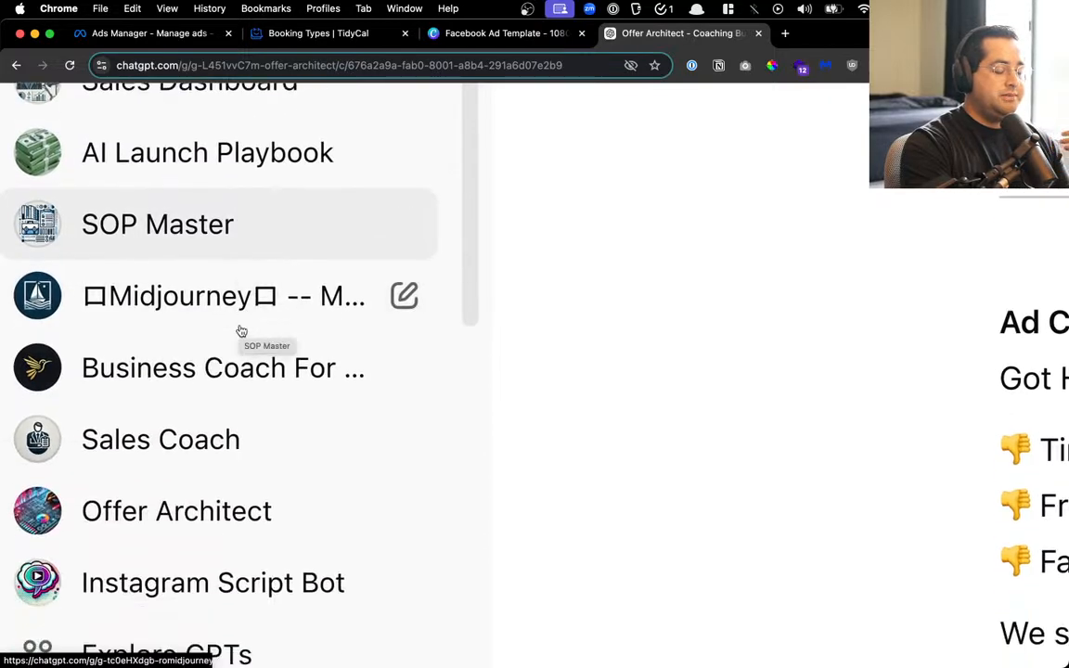
pyautogui.scroll(-5, 240, 331)
pyautogui.scroll(5, 245, 269)
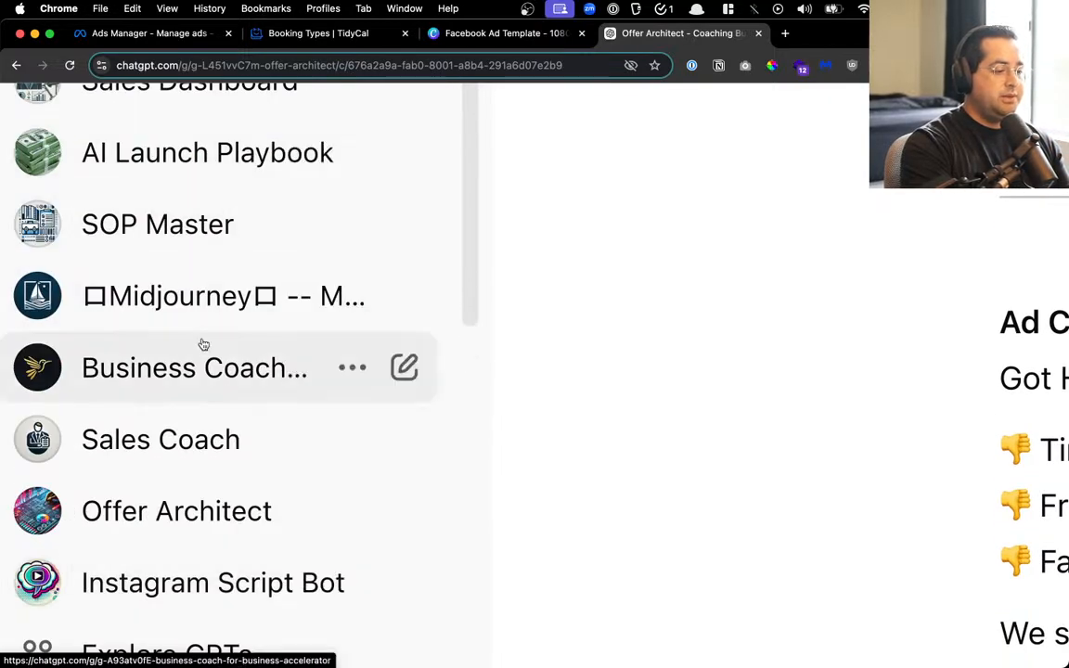
pyautogui.scroll(-4, 204, 344)
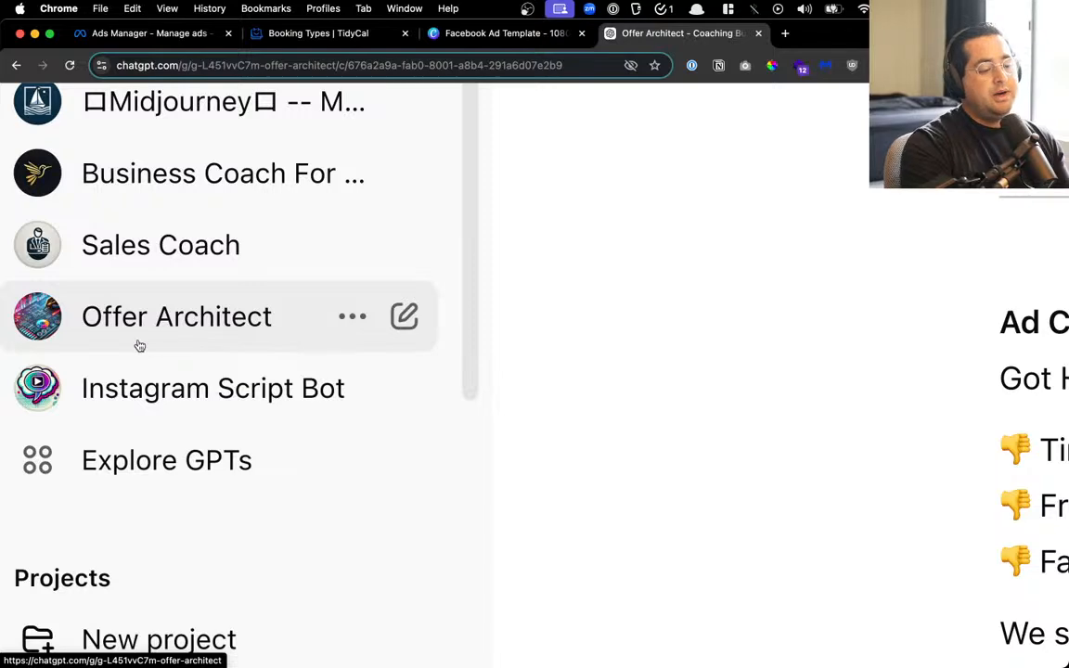
pyautogui.scroll(-5, 180, 341)
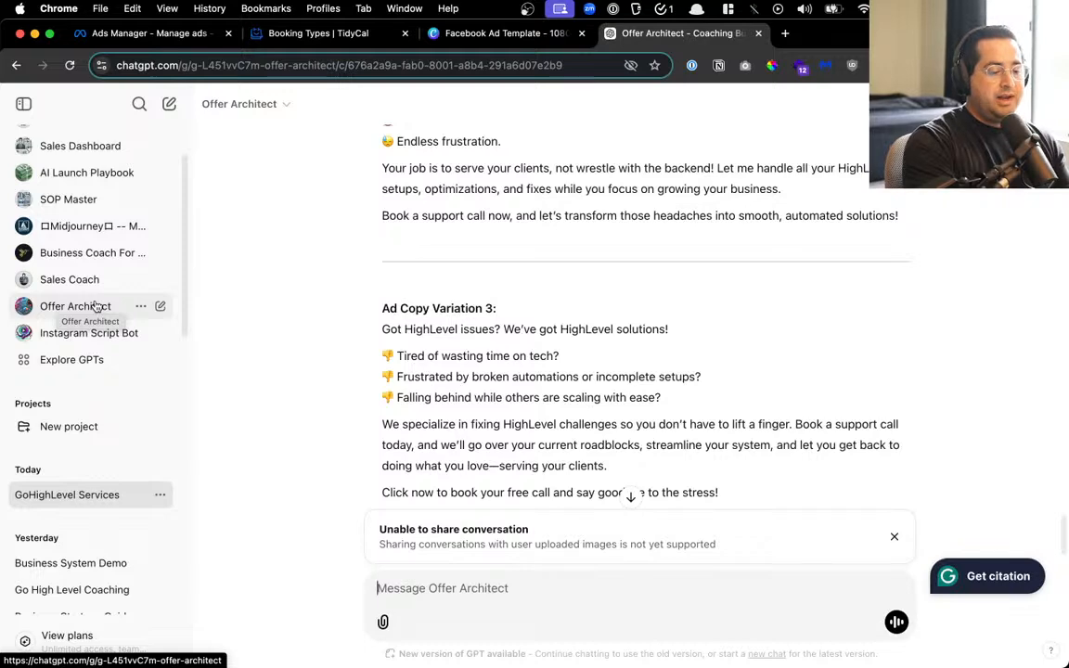
# Dismiss the unable-to-share notice, review all three variations and highlight Ad Copy Variation 1
pyautogui.scroll(-1, 682, 357)
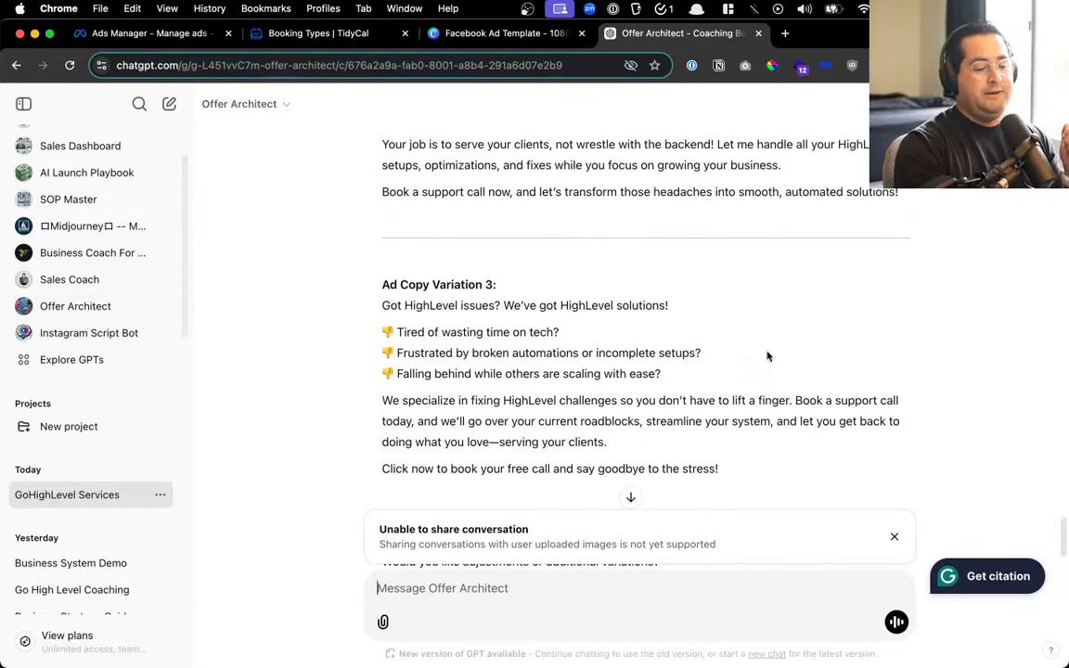
pyautogui.click(888, 538)
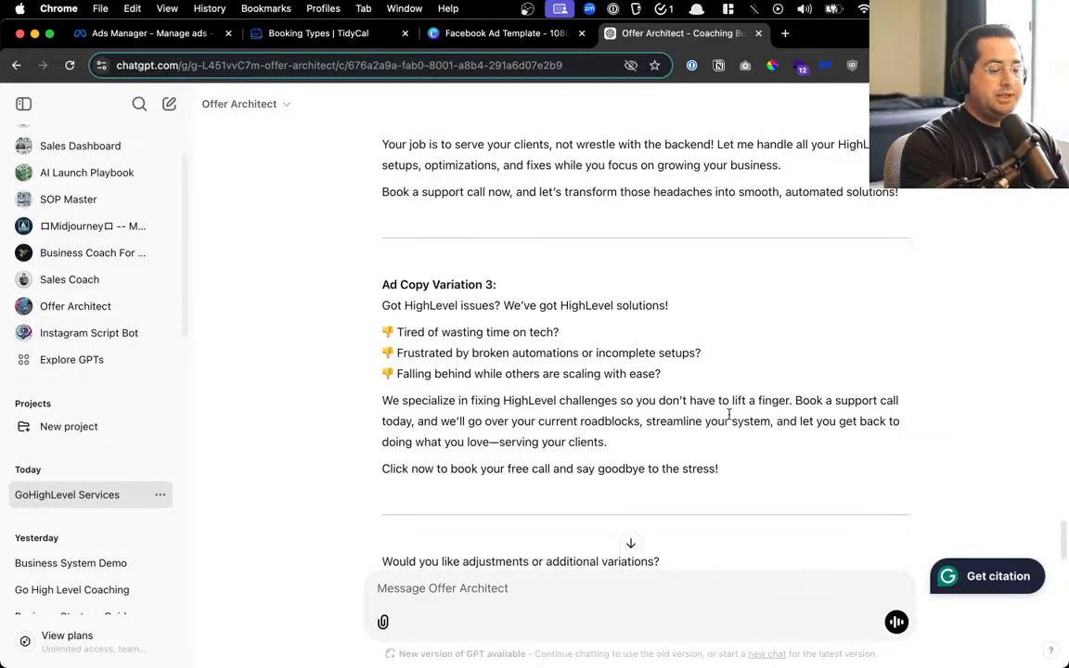
pyautogui.scroll(5, 722, 406)
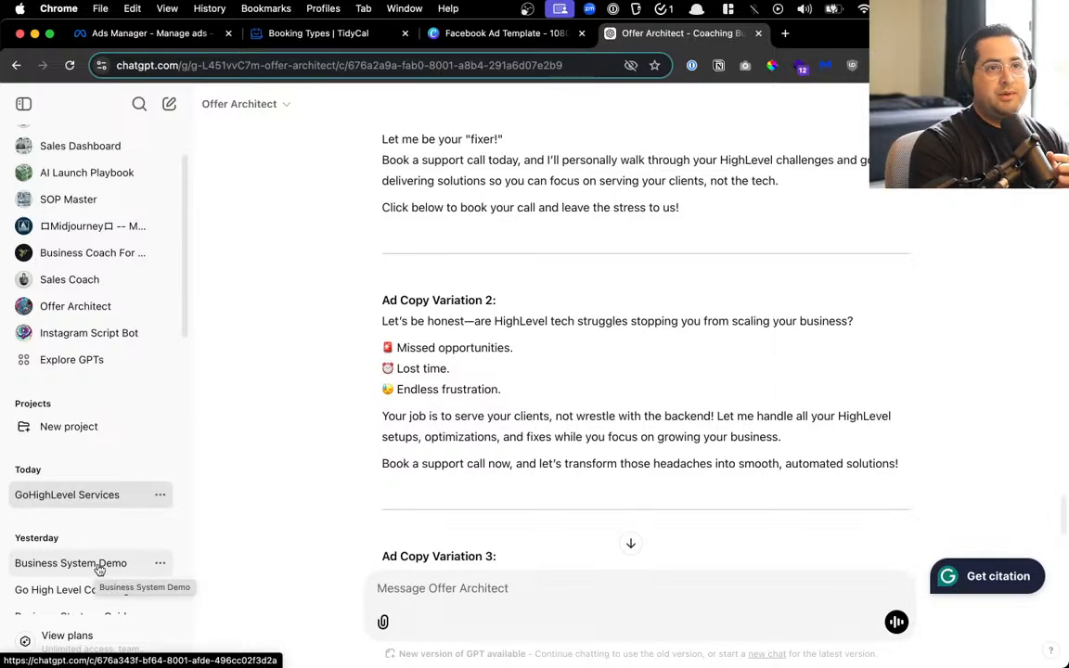
pyautogui.scroll(10, 533, 551)
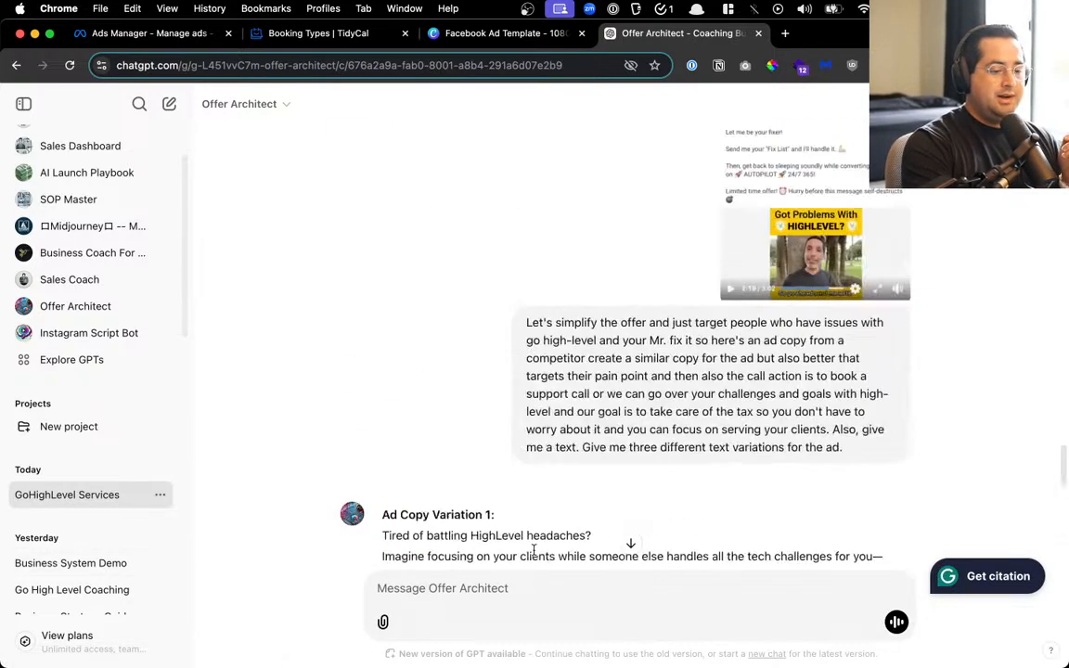
pyautogui.scroll(-5, 534, 551)
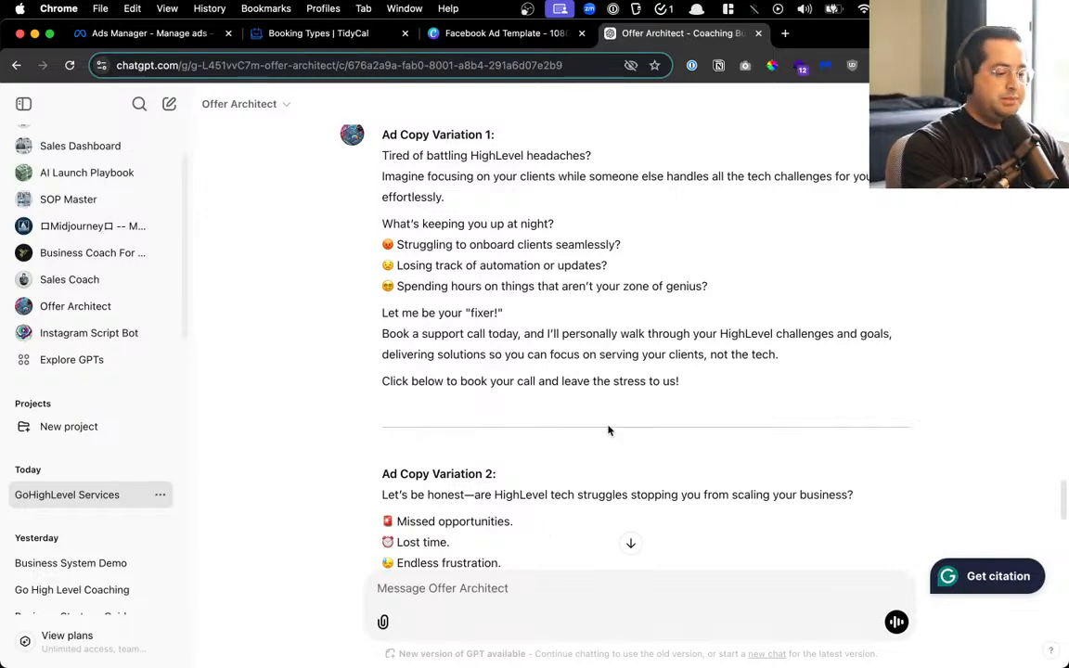
pyautogui.scroll(2, 609, 430)
pyautogui.scroll(-1, 609, 430)
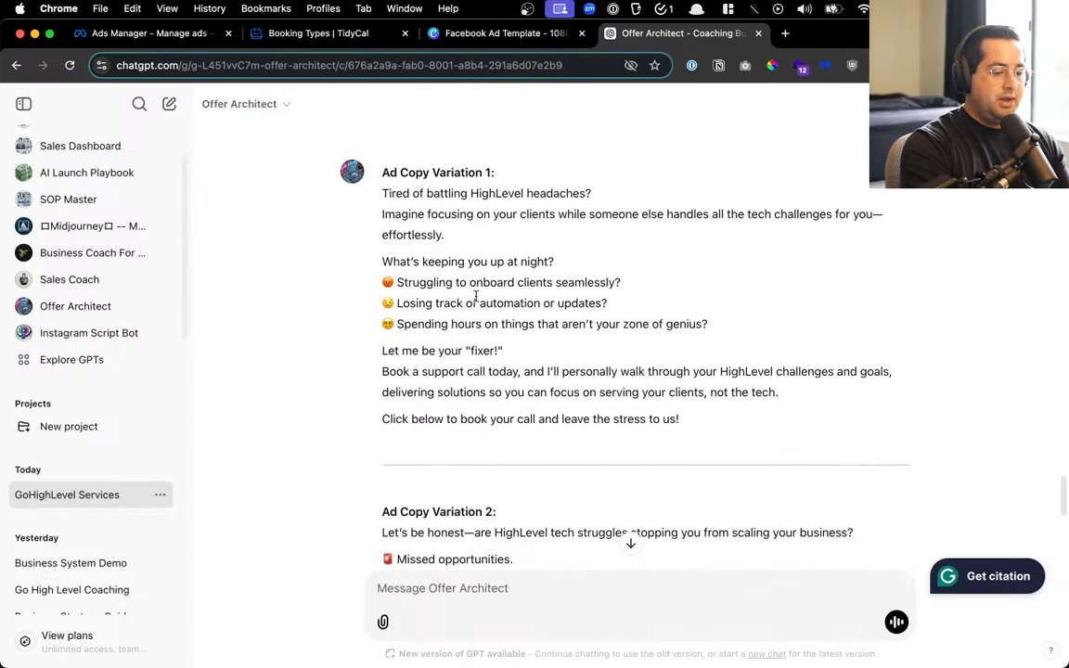
pyautogui.scroll(2, 429, 210)
pyautogui.scroll(-1, 427, 208)
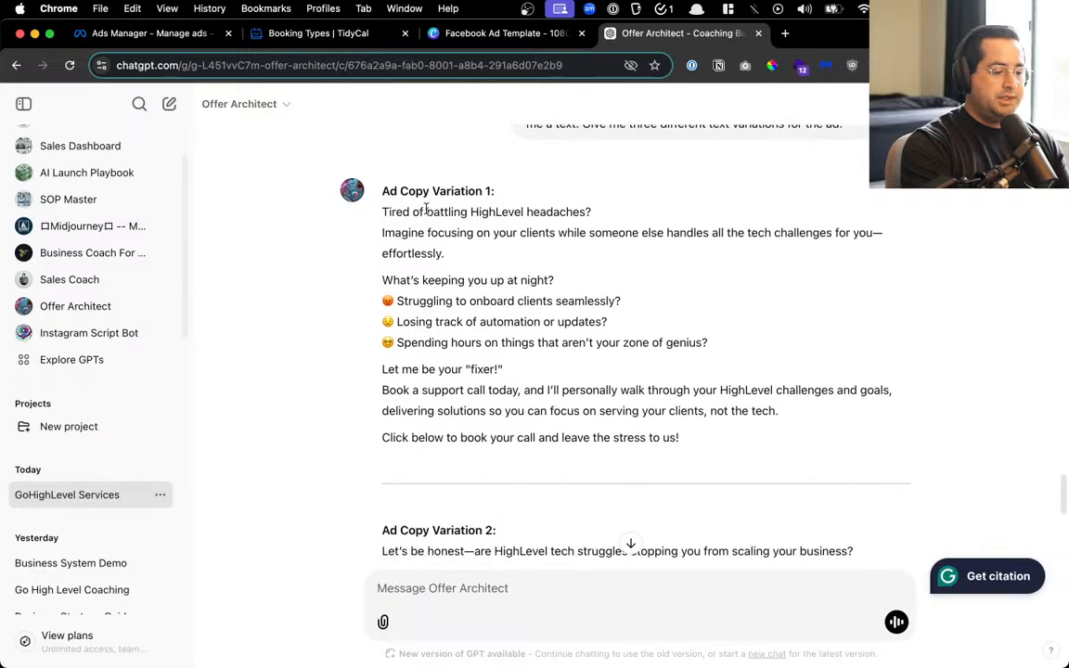
pyautogui.moveTo(382, 188); pyautogui.dragTo(625, 436)
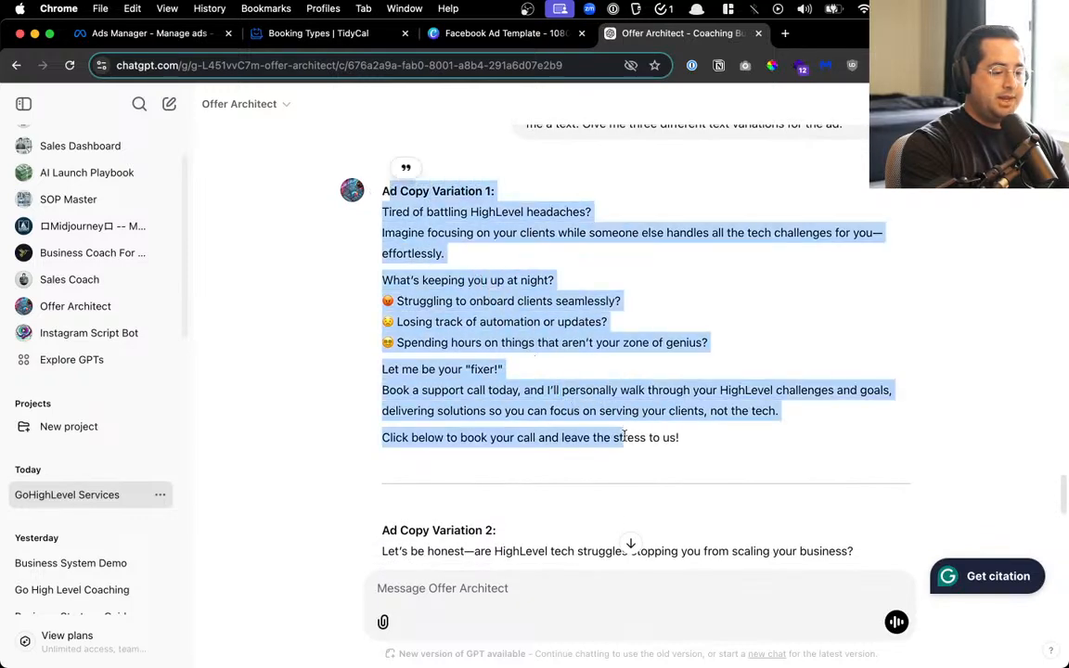
pyautogui.scroll(-6, 624, 436)
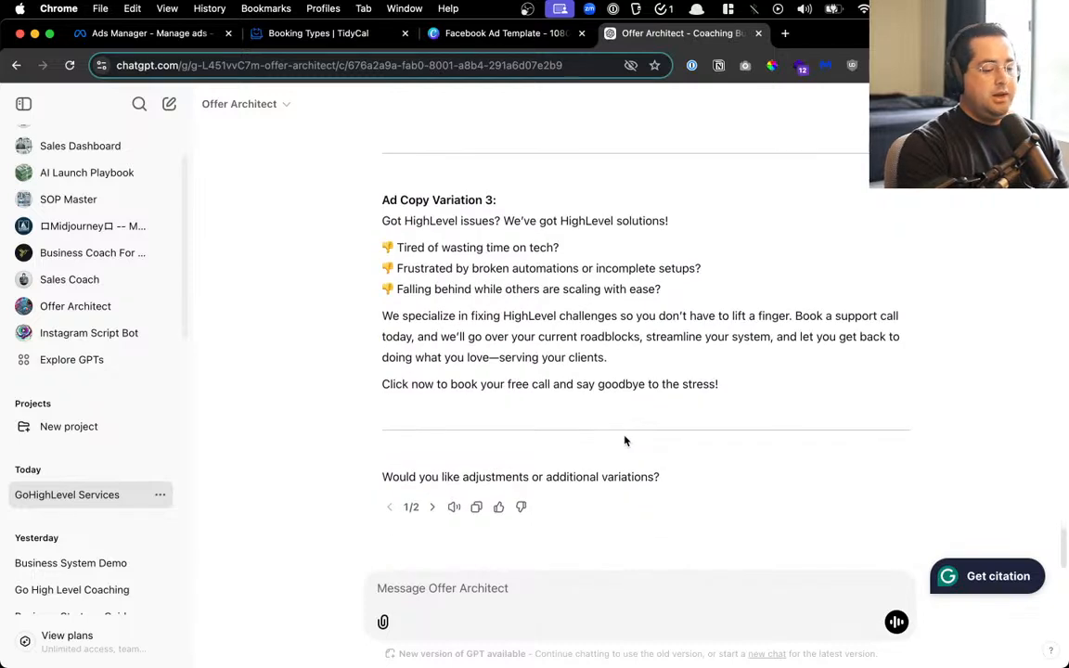
# Ask Offer Architect for 5 example ad images, each with its text and what the image should show
pyautogui.click(535, 588)
pyautogui.write('giv em')
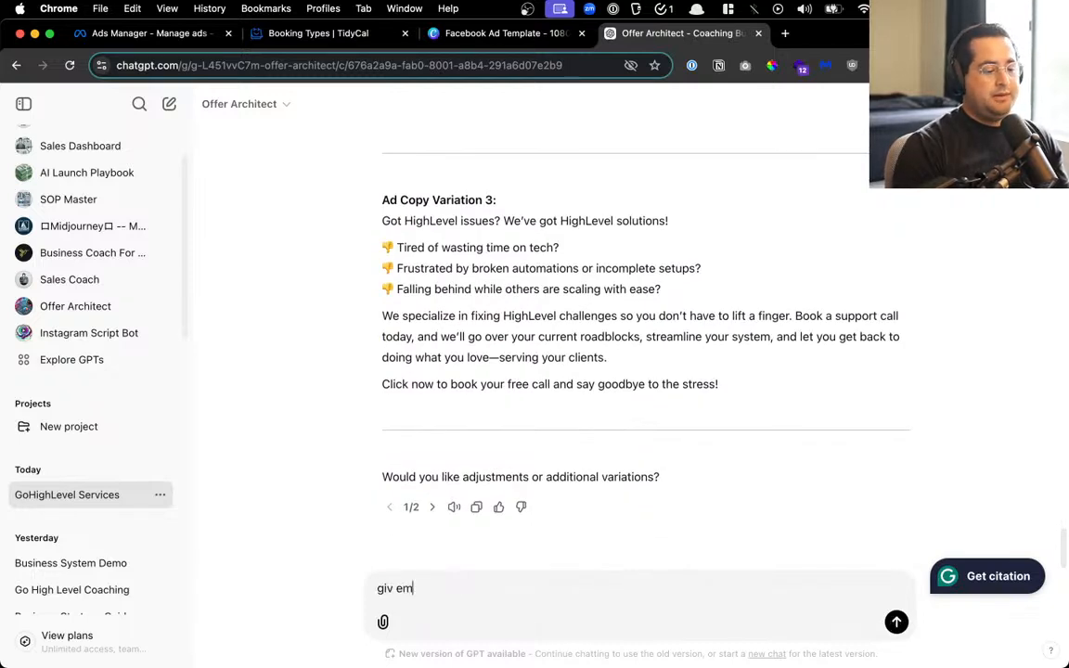
pyautogui.press('BackSpace')
pyautogui.press('BackSpace')
pyautogui.press('BackSpace')
pyautogui.write('e me ')
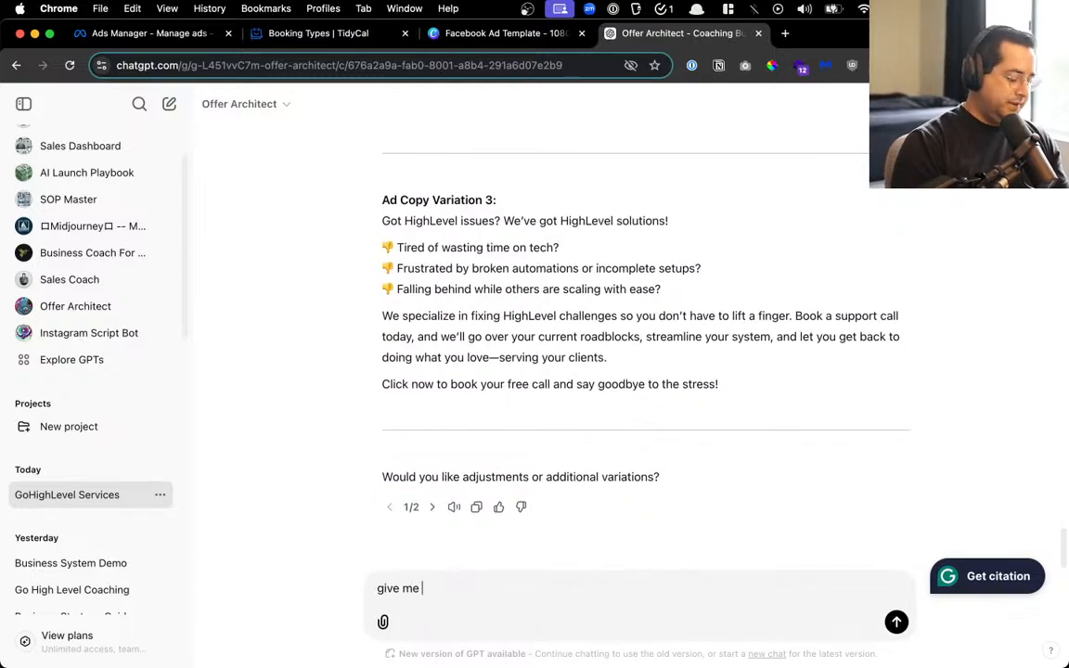
pyautogui.write('5 examples ')
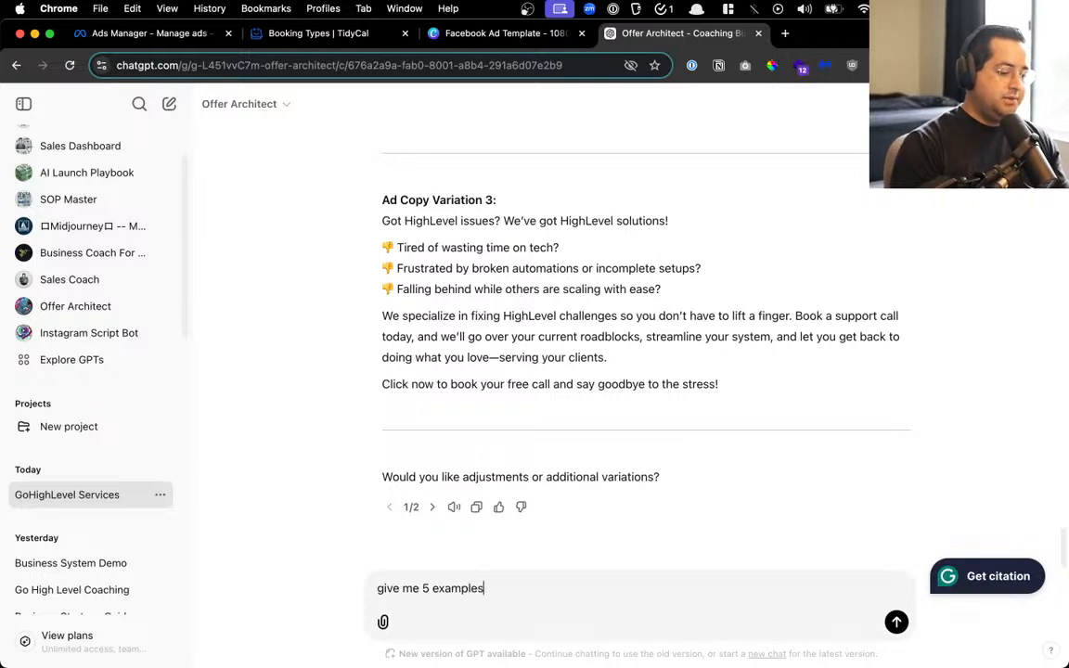
pyautogui.write('of the image with ')
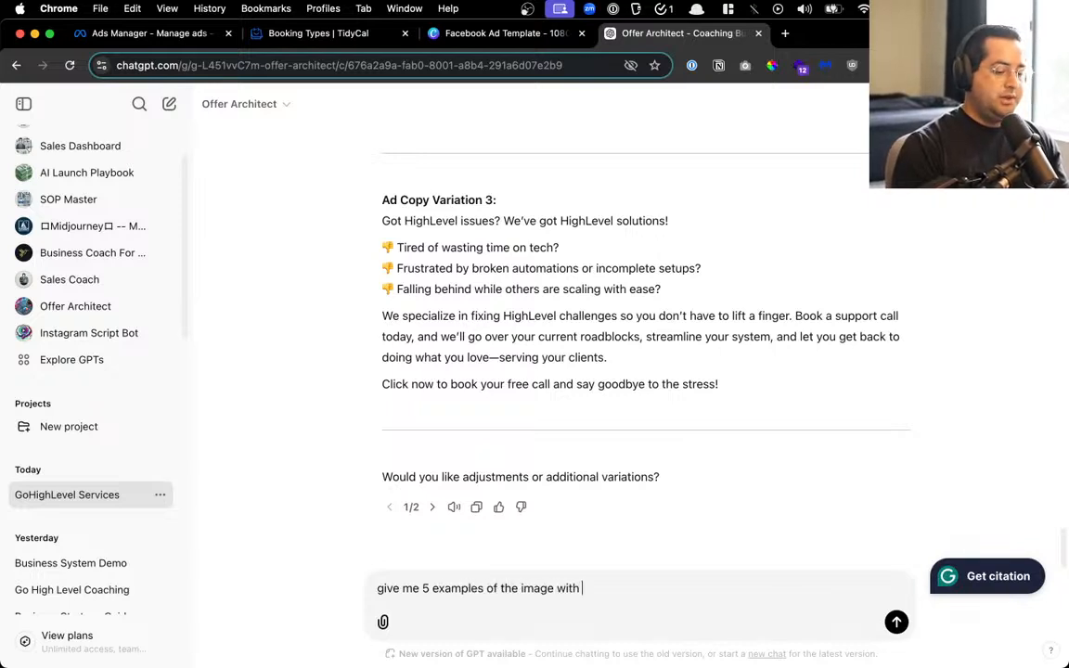
pyautogui.write('text and what the')
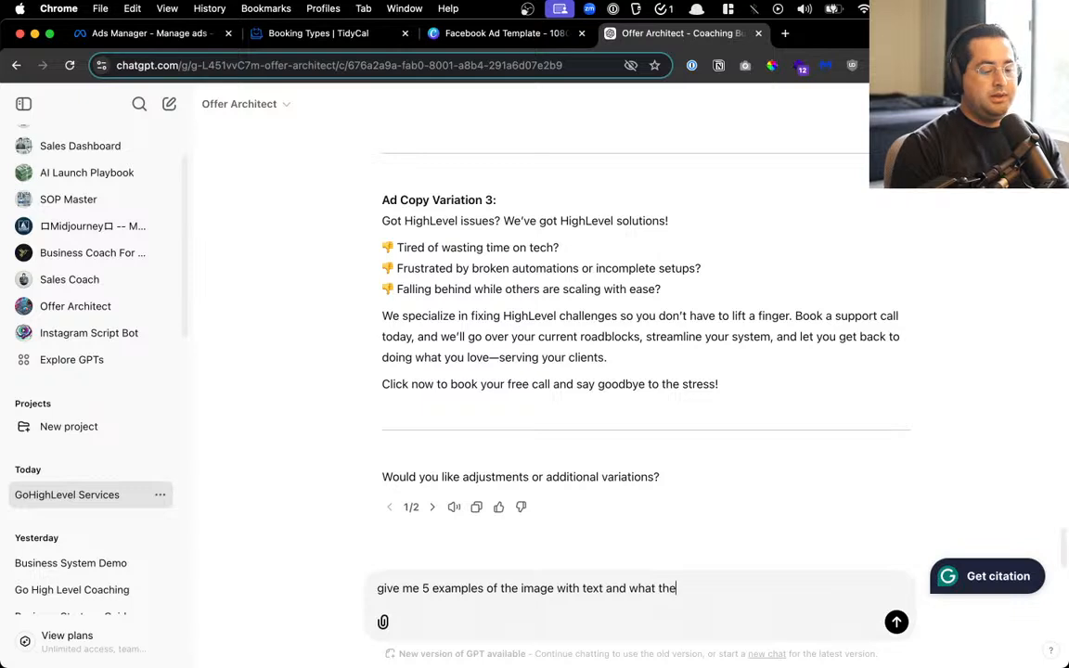
pyautogui.write(' image should be')
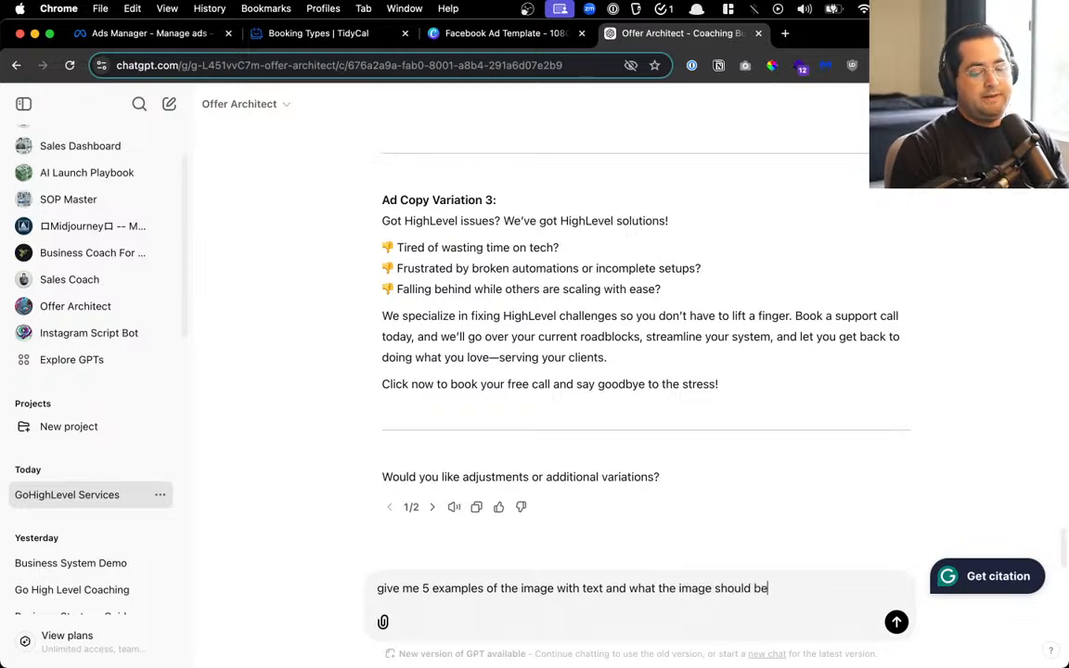
pyautogui.press('Return')
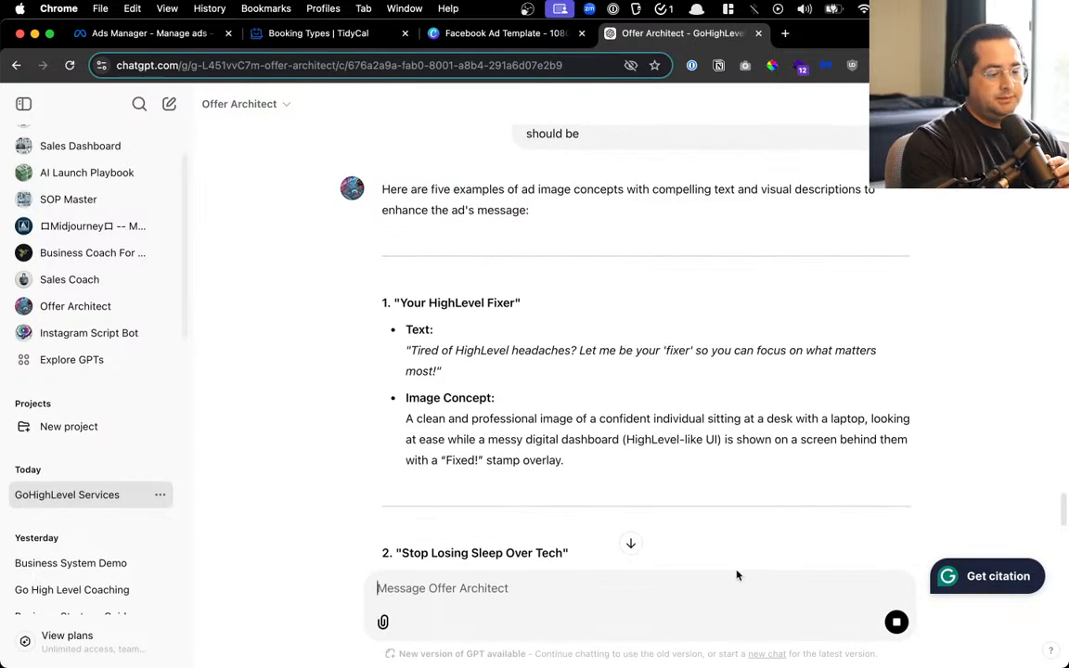
pyautogui.moveTo(559, 385)
pyautogui.mouseDown()
pyautogui.moveTo(794, 382)
pyautogui.moveTo(830, 405)
pyautogui.moveTo(573, 384)
pyautogui.moveTo(551, 399)
pyautogui.mouseUp()
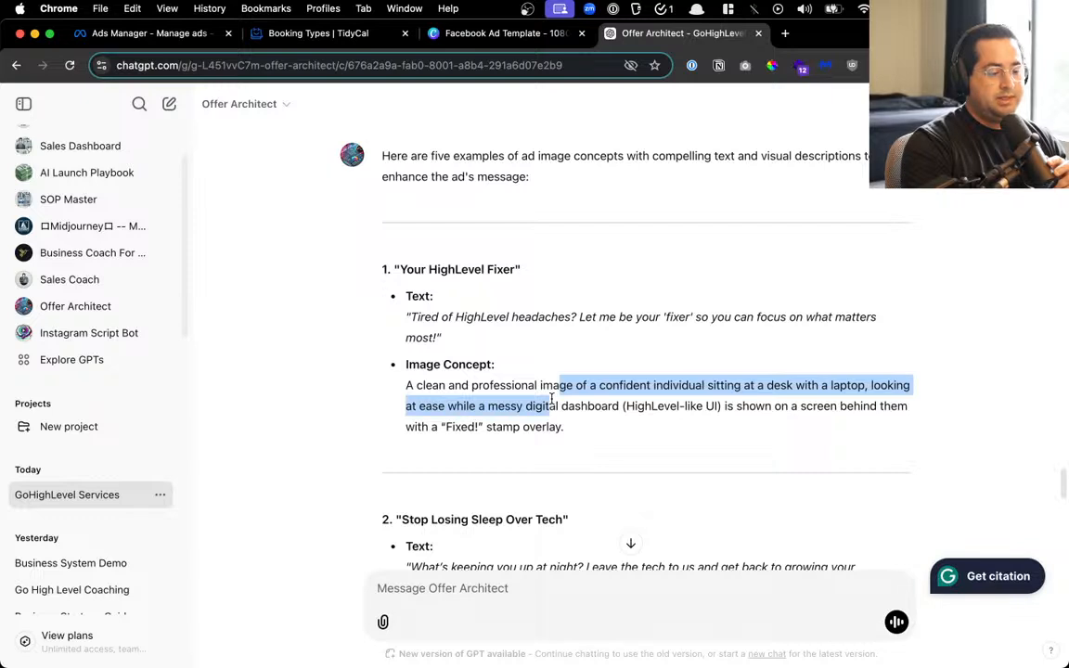
pyautogui.moveTo(552, 399); pyautogui.dragTo(702, 399)
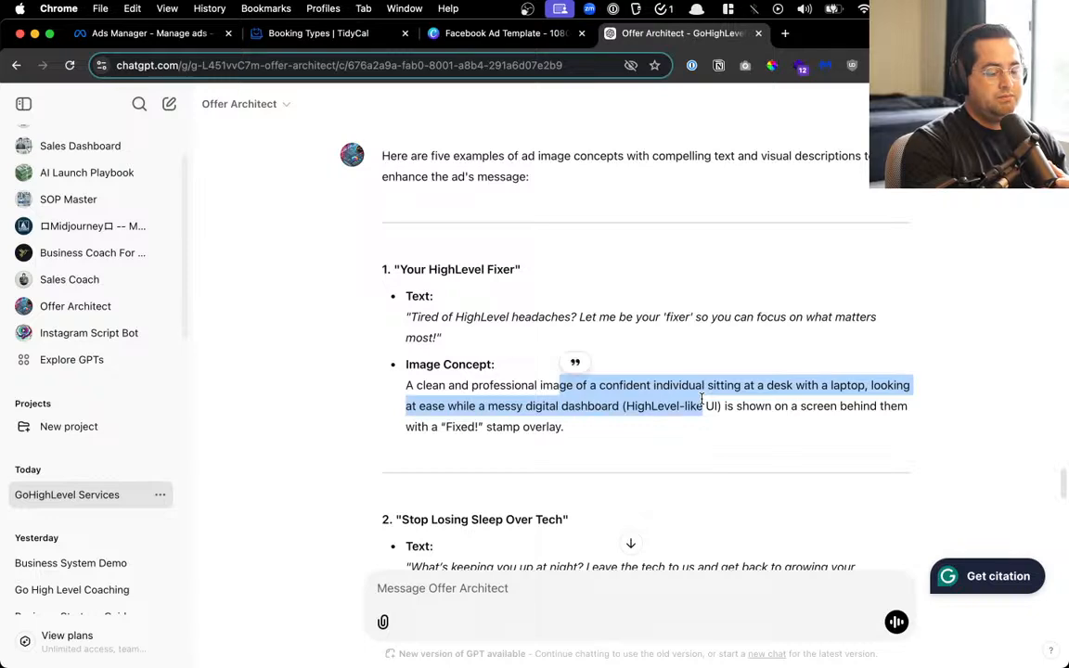
pyautogui.scroll(-2, 702, 399)
pyautogui.scroll(-5, 702, 399)
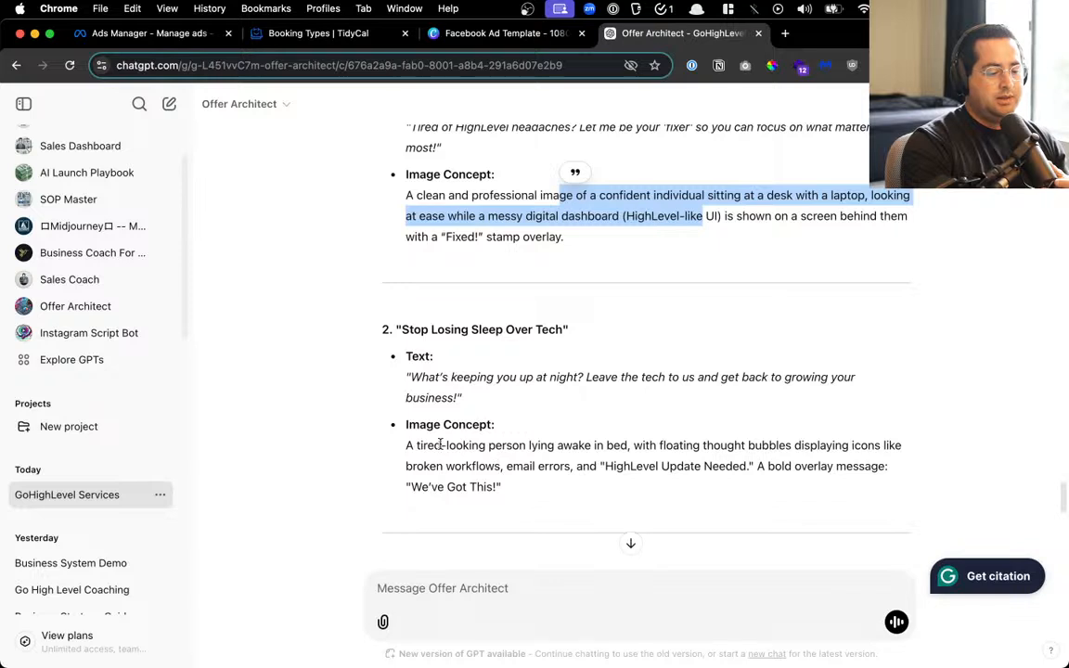
pyautogui.moveTo(442, 445); pyautogui.dragTo(504, 444)
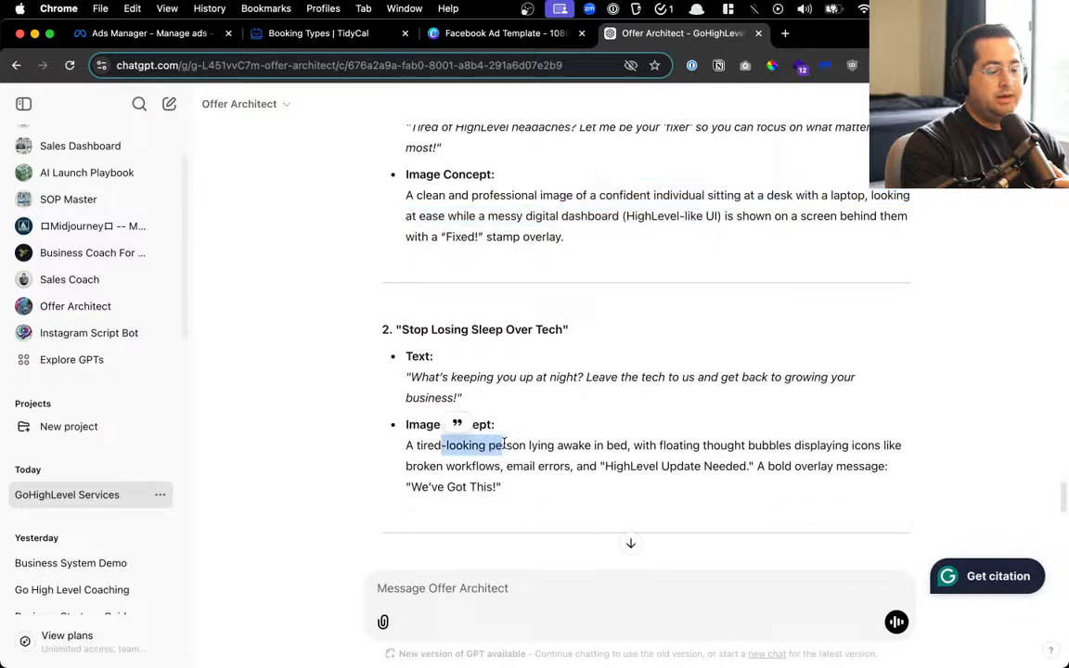
pyautogui.click(504, 444)
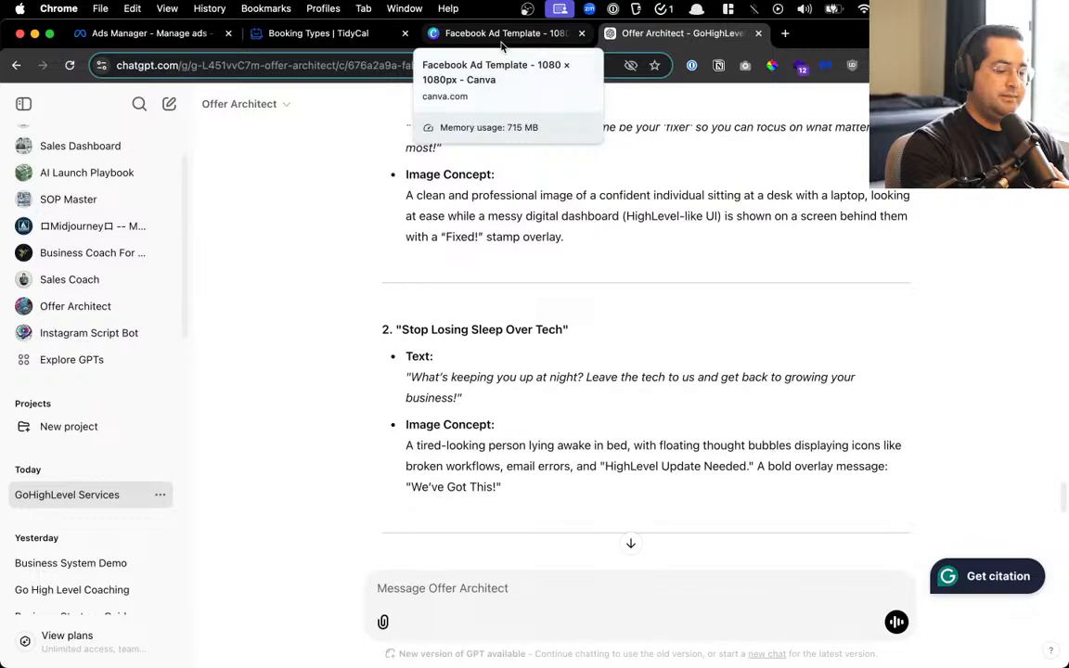
pyautogui.scroll(-5, 482, 364)
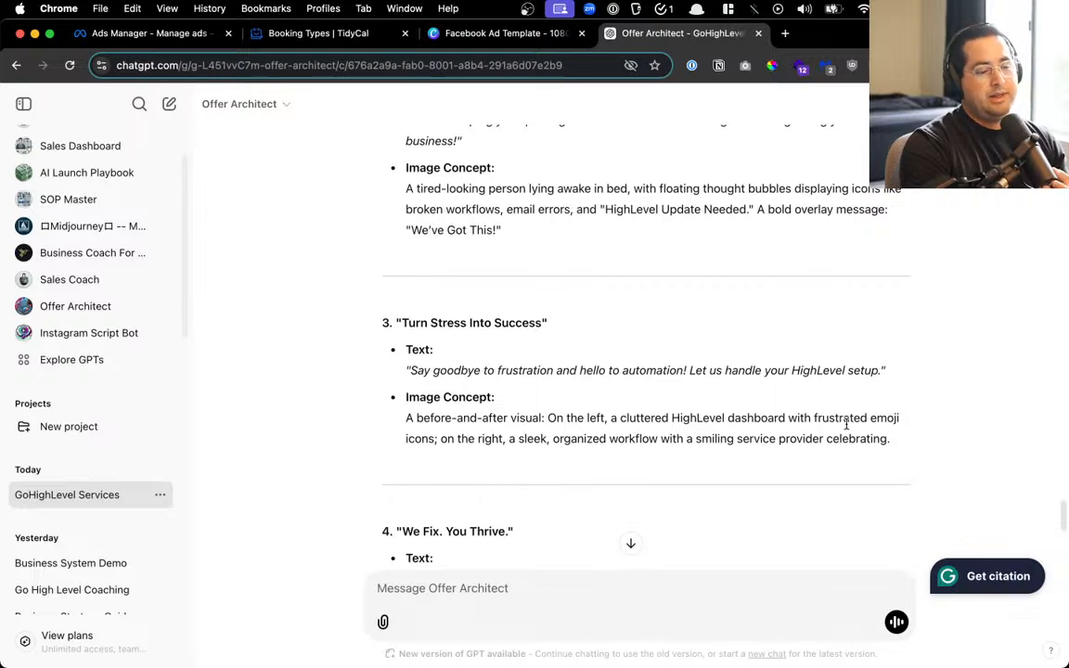
pyautogui.scroll(-4, 846, 424)
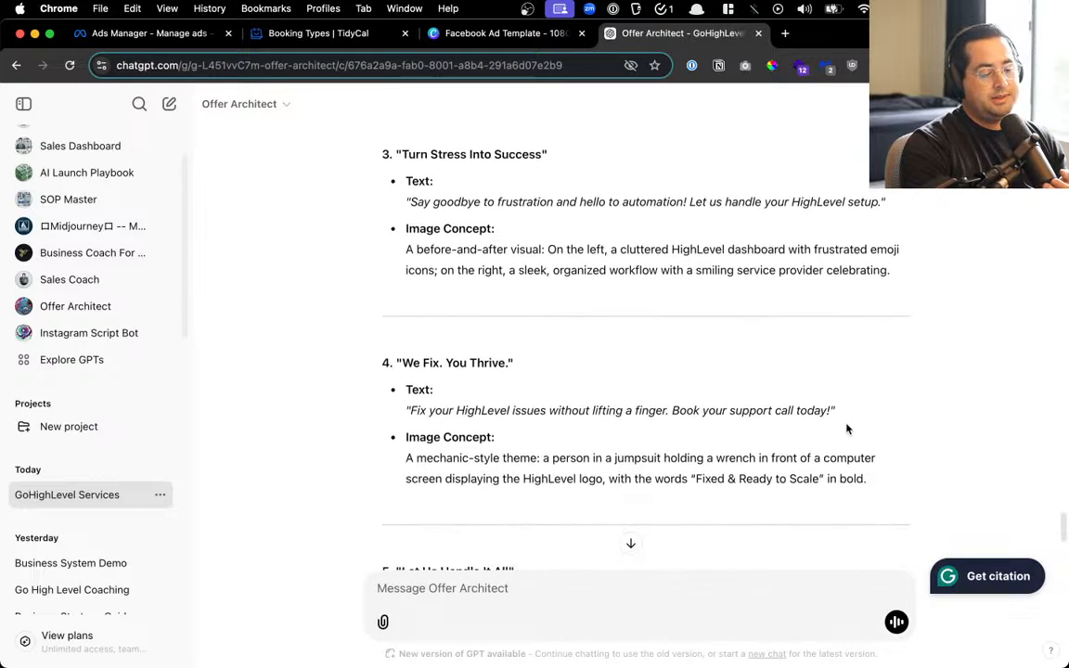
pyautogui.scroll(-1, 600, 385)
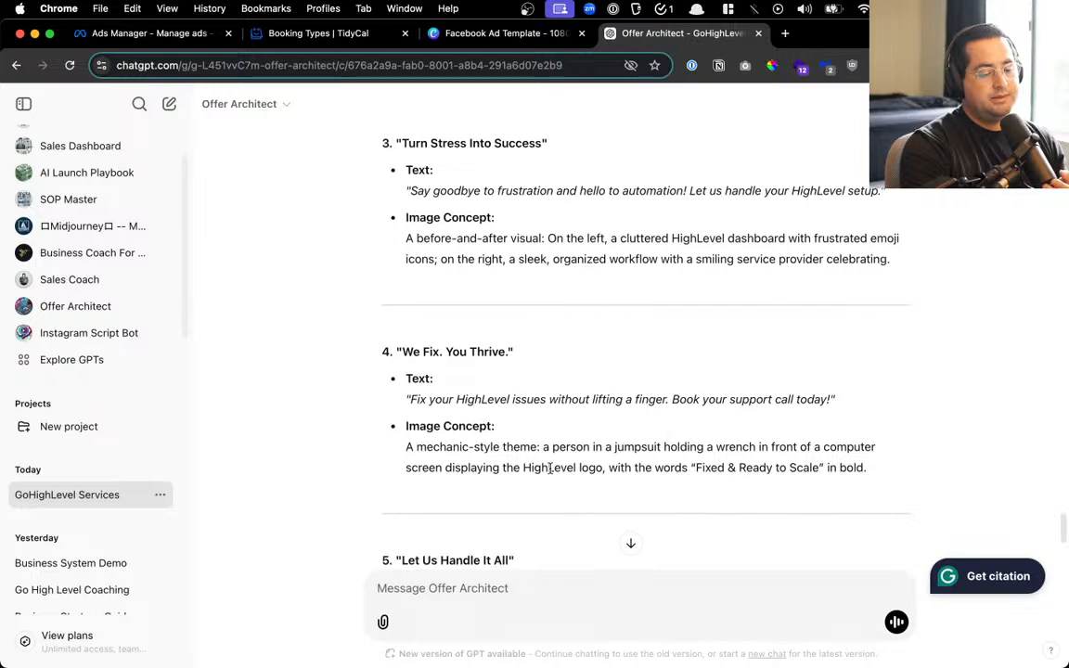
# Review image concepts 4 and 5, highlighting their text, then return to Canva's Facebook Ad Template
pyautogui.moveTo(482, 451); pyautogui.dragTo(557, 450)
pyautogui.scroll(-1, 558, 451)
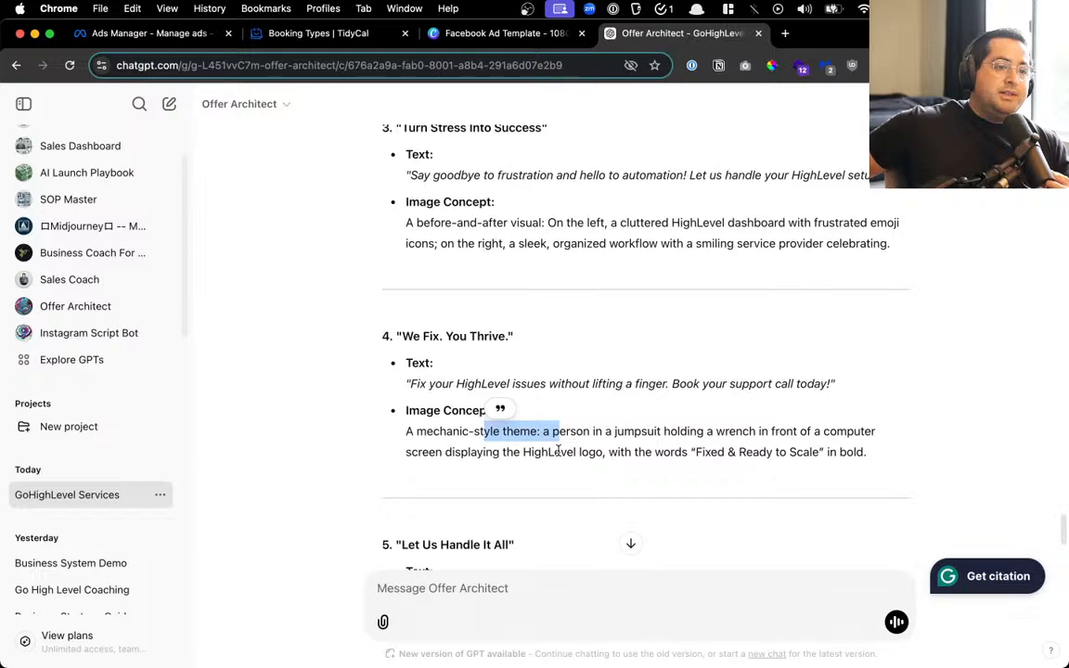
pyautogui.scroll(-2, 558, 449)
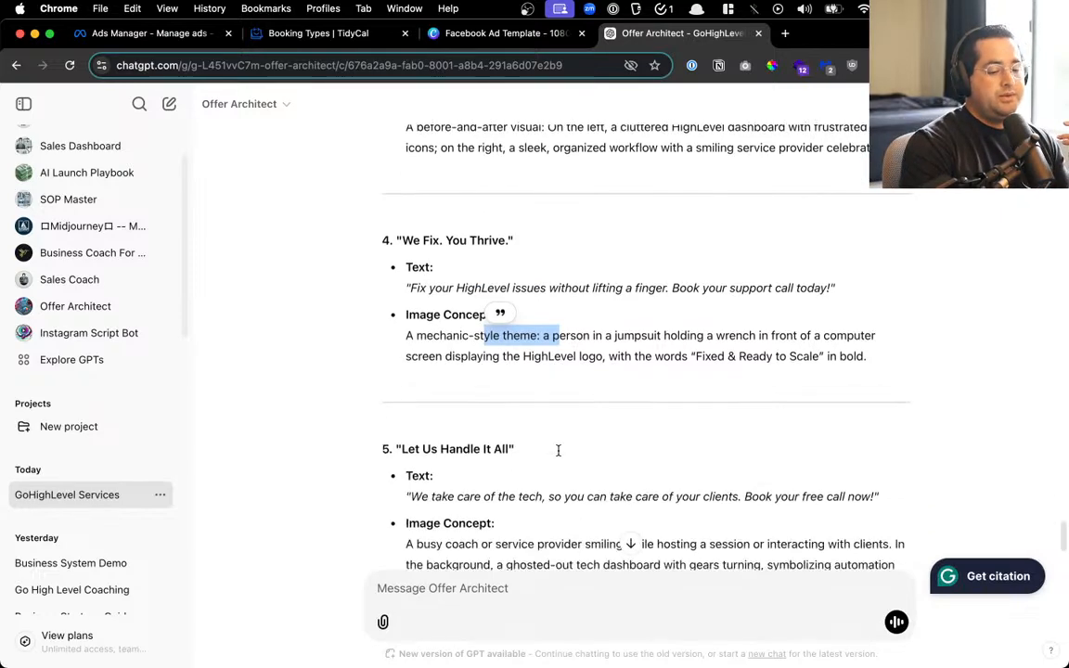
pyautogui.scroll(-2, 589, 371)
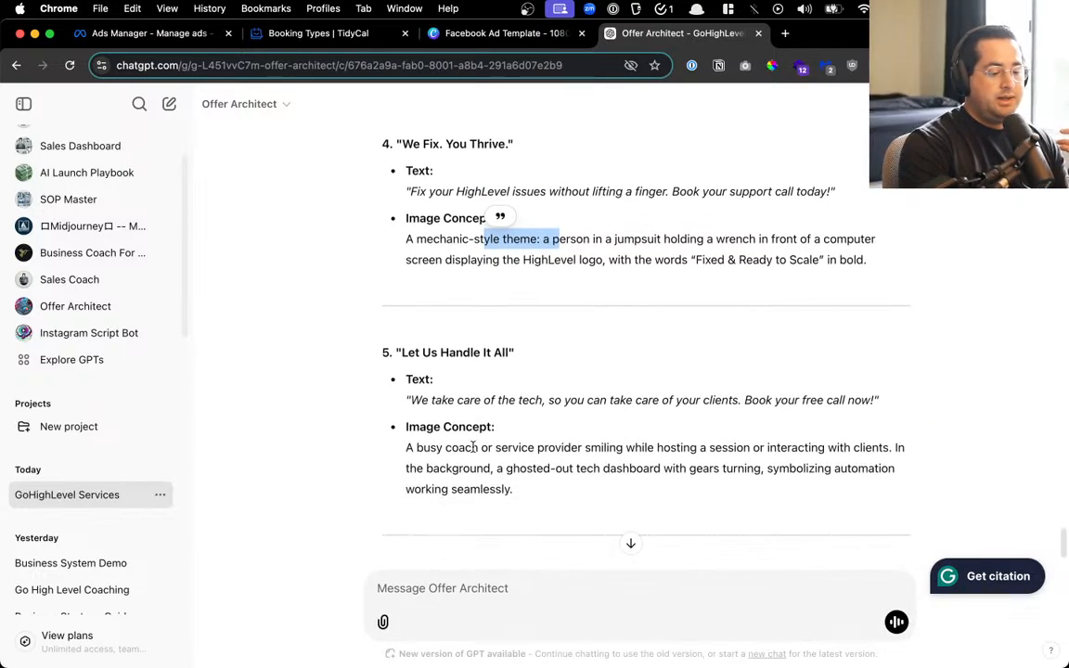
pyautogui.moveTo(472, 447); pyautogui.dragTo(687, 466)
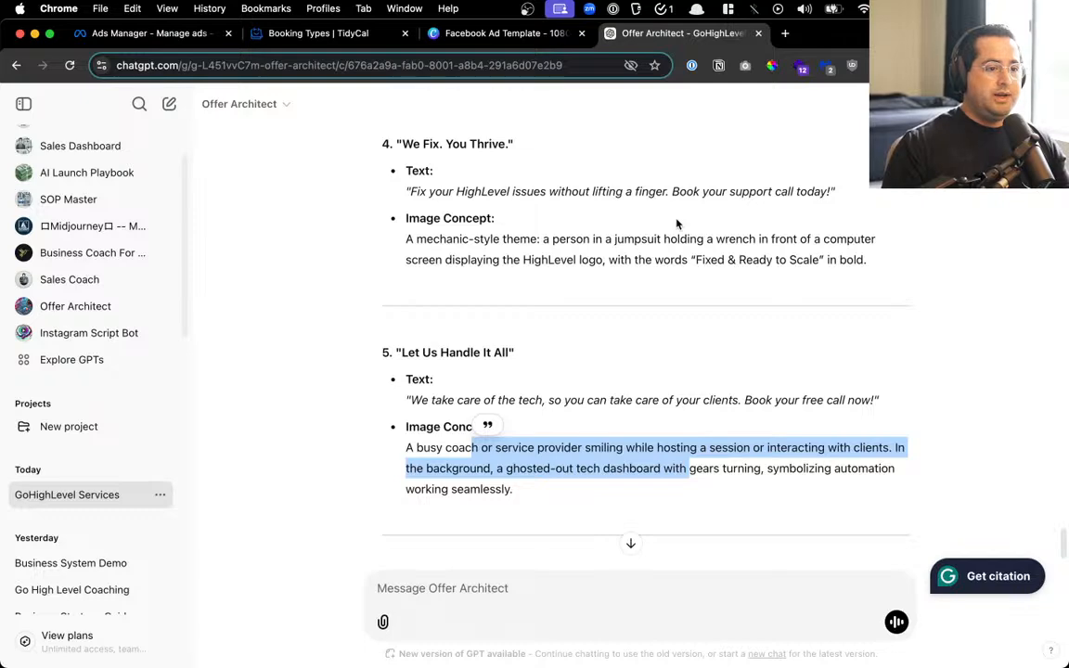
pyautogui.scroll(2, 670, 402)
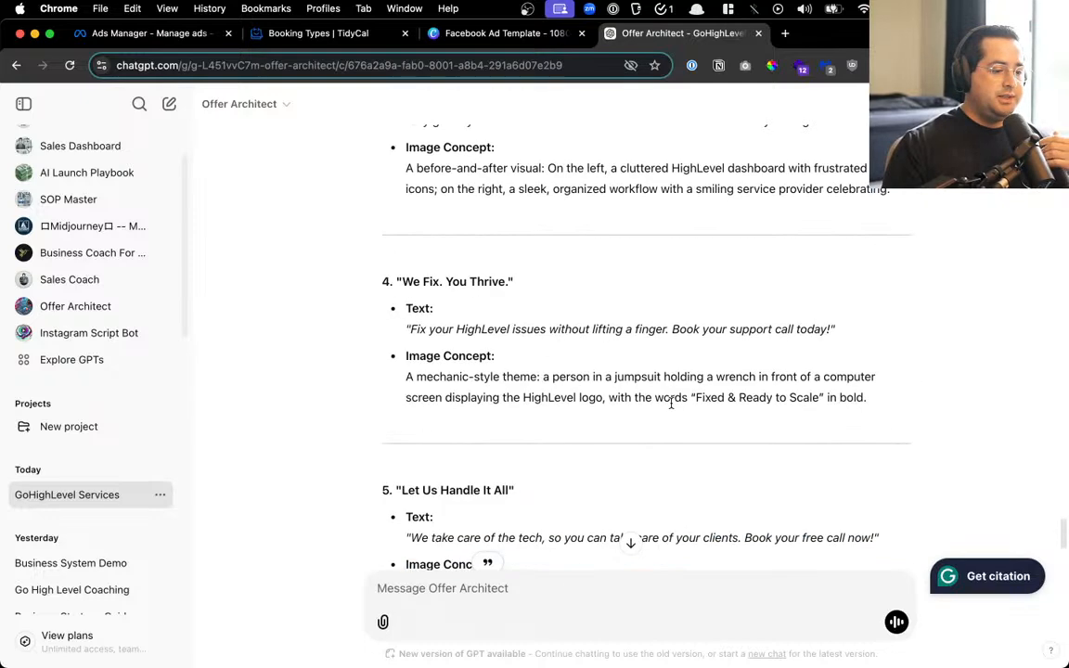
pyautogui.scroll(-2, 670, 402)
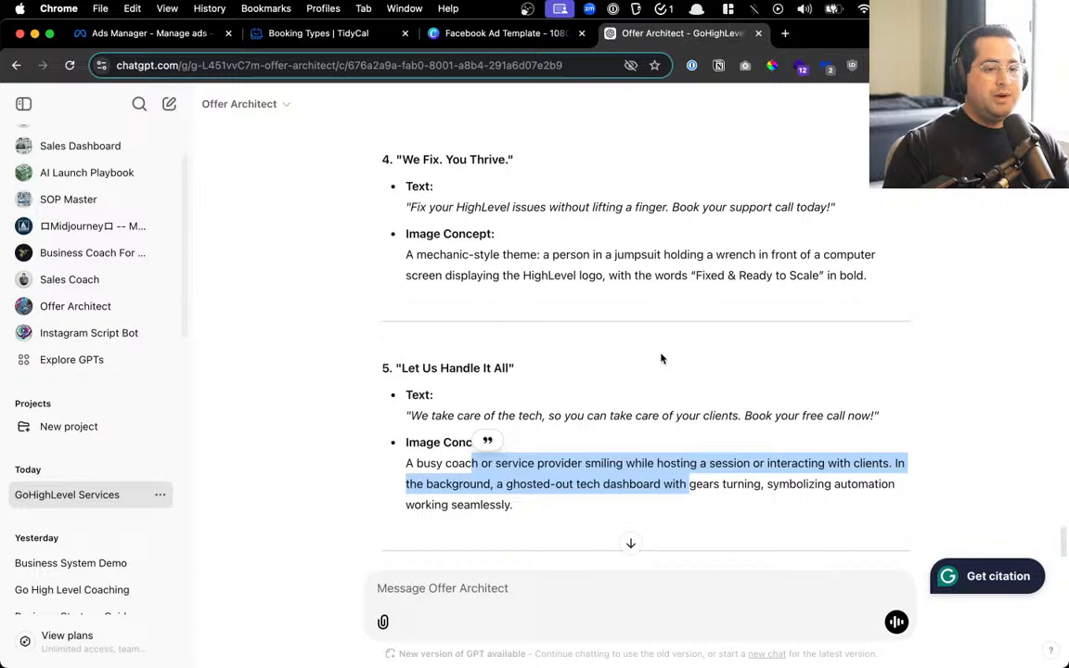
pyautogui.scroll(1, 651, 372)
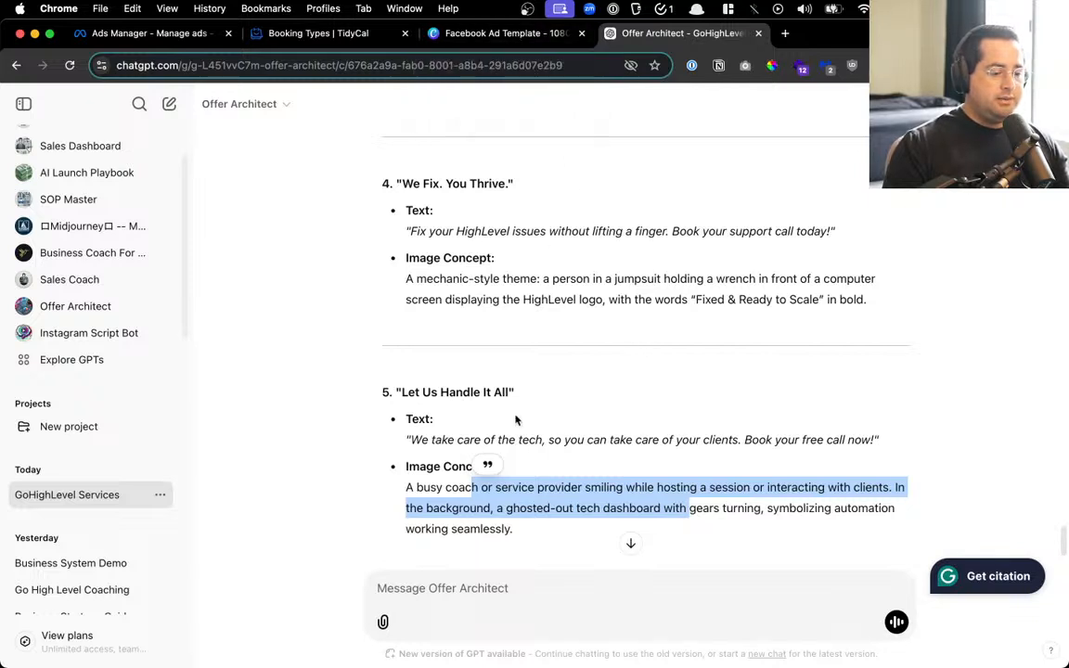
pyautogui.click(477, 37)
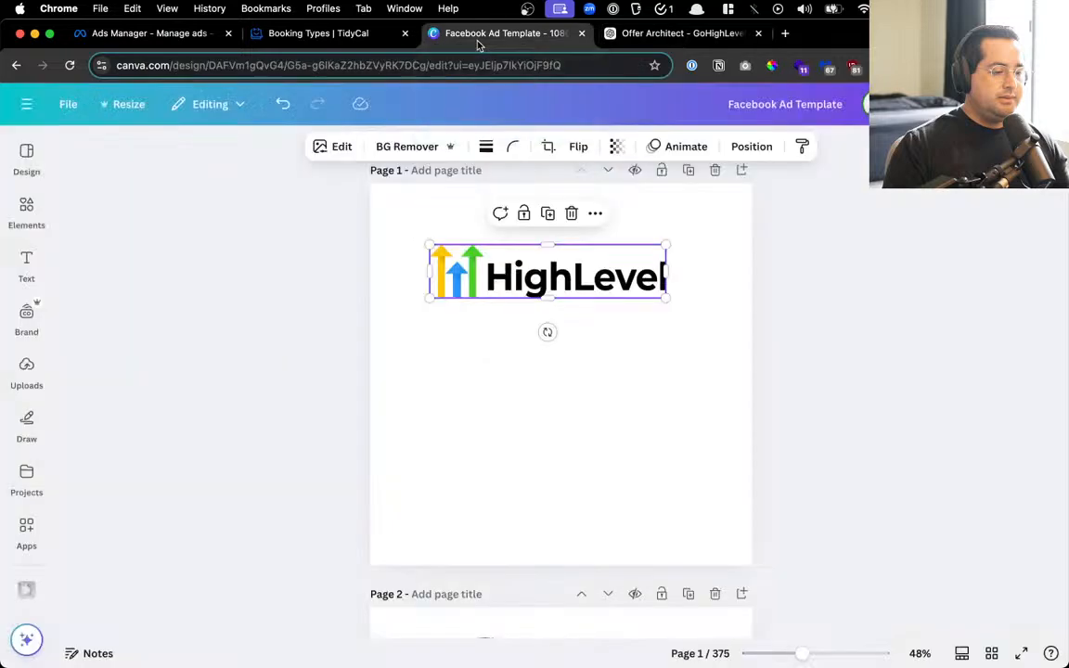
pyautogui.click(451, 431)
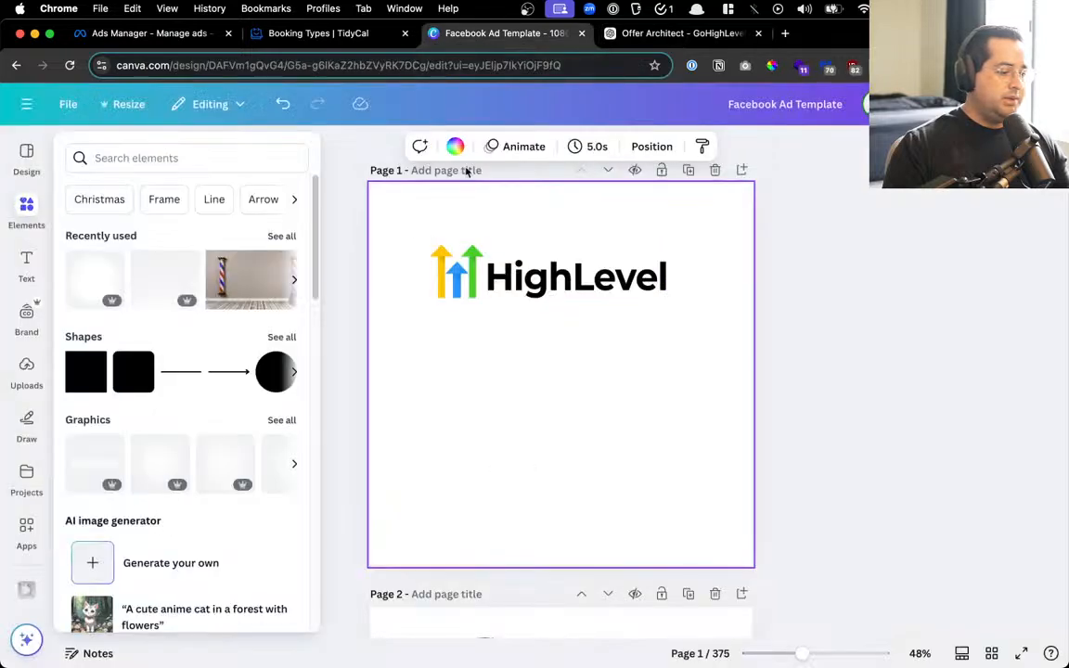
pyautogui.click(992, 654)
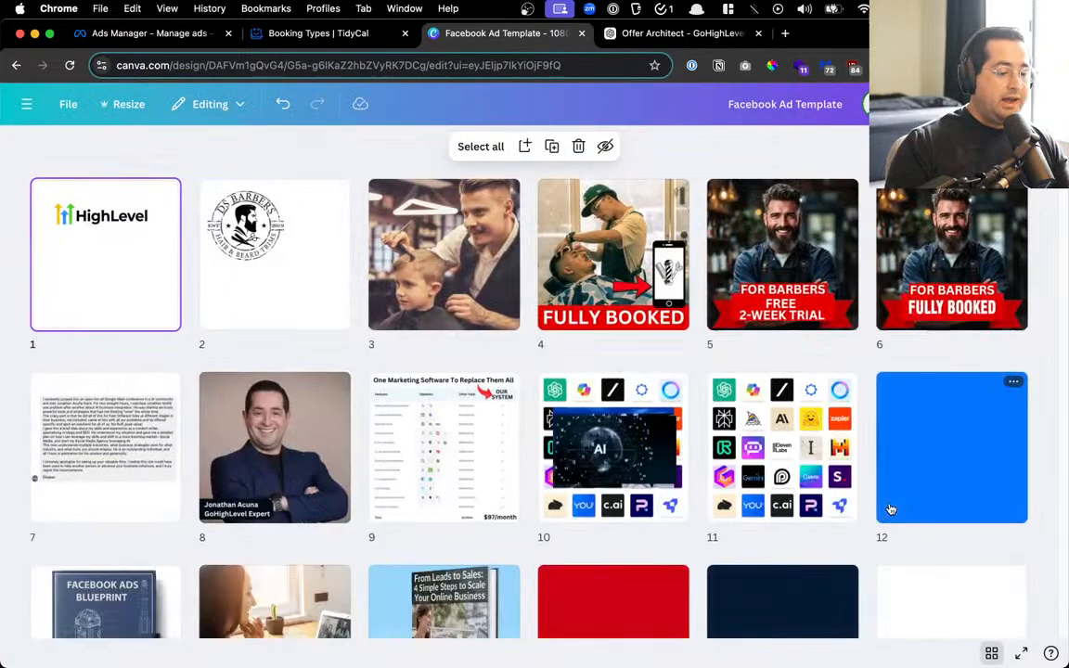
pyautogui.scroll(-3, 887, 446)
pyautogui.scroll(-5, 886, 446)
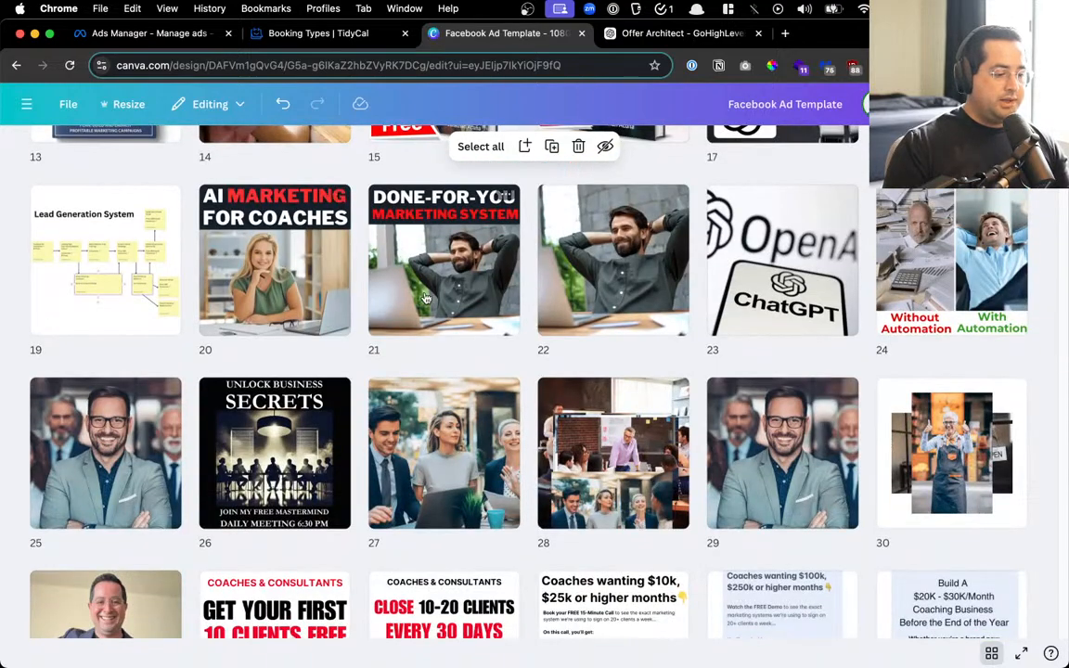
pyautogui.scroll(-1, 425, 297)
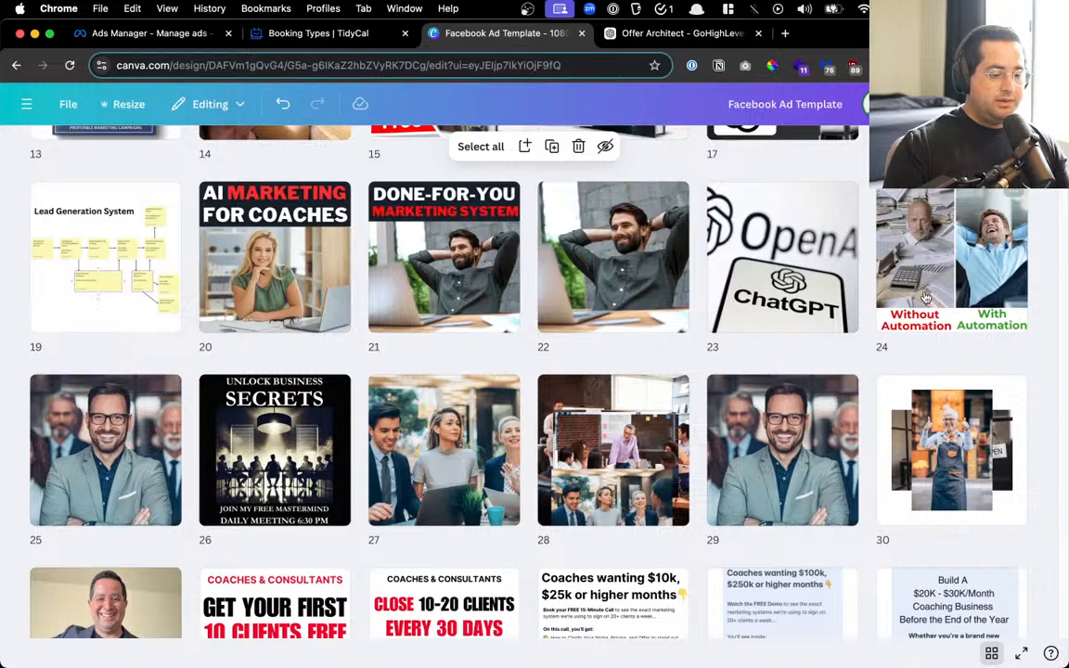
pyautogui.scroll(-3, 948, 293)
pyautogui.scroll(3, 948, 293)
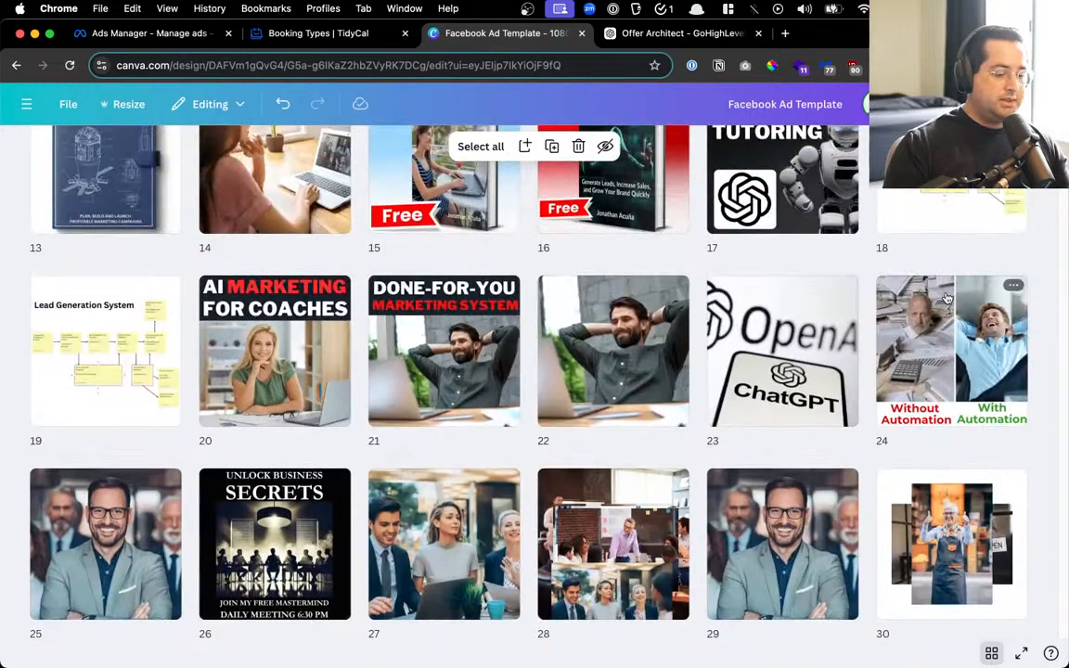
pyautogui.scroll(6, 210, 155)
pyautogui.scroll(-10, 305, 352)
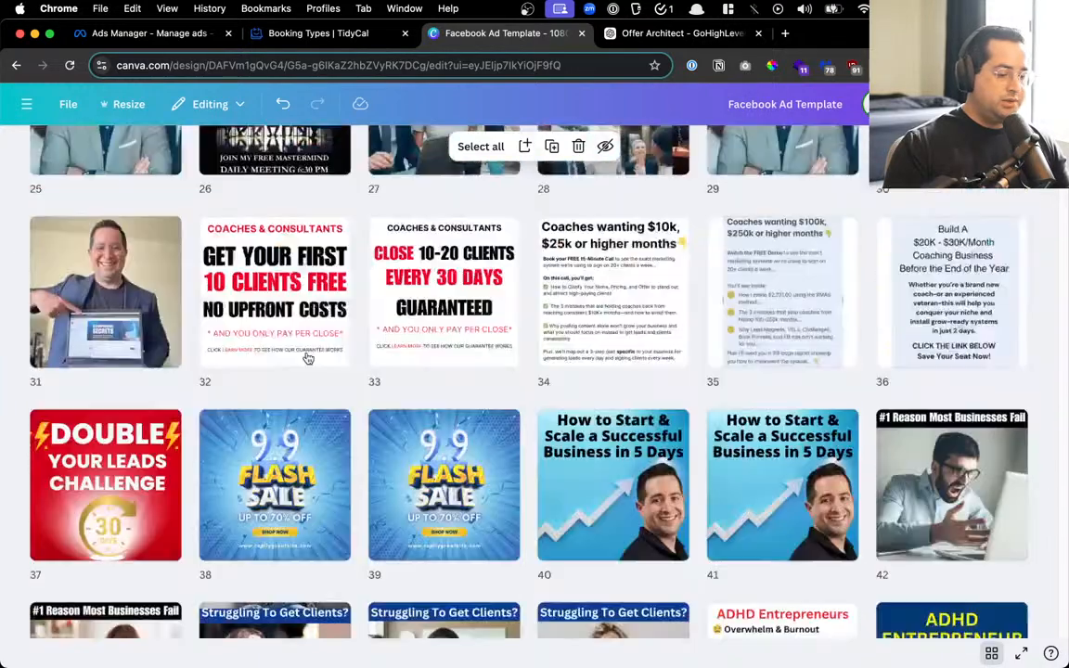
pyautogui.scroll(10, 305, 358)
pyautogui.doubleClick(91, 261)
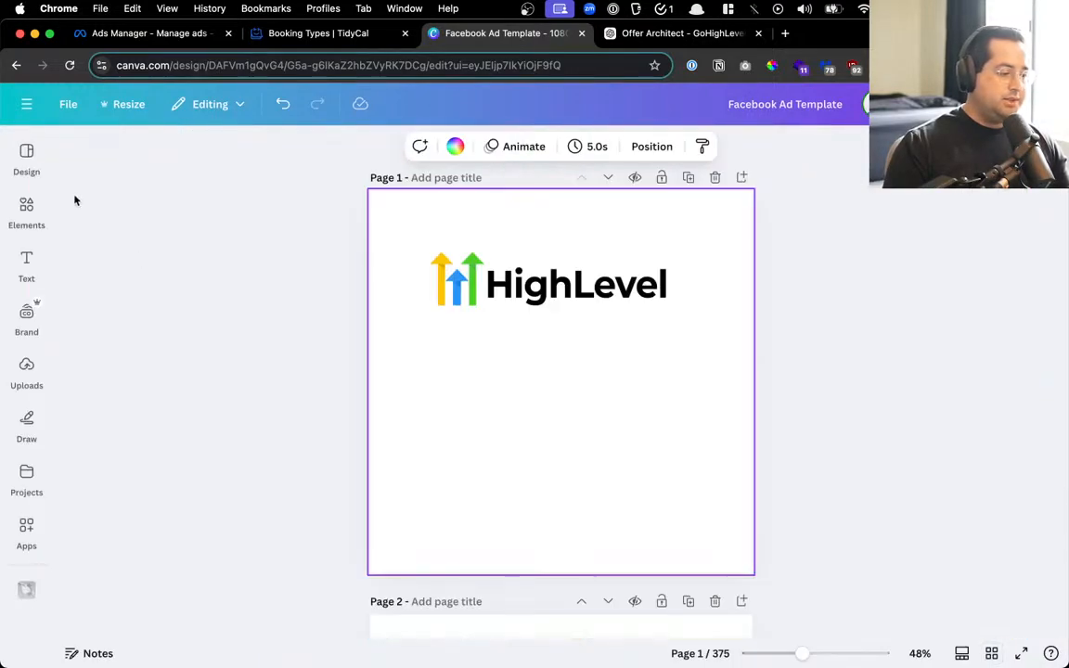
# From the Elements panel, search for 'confident man laptop' to list matching photos and graphics
pyautogui.click(26, 156)
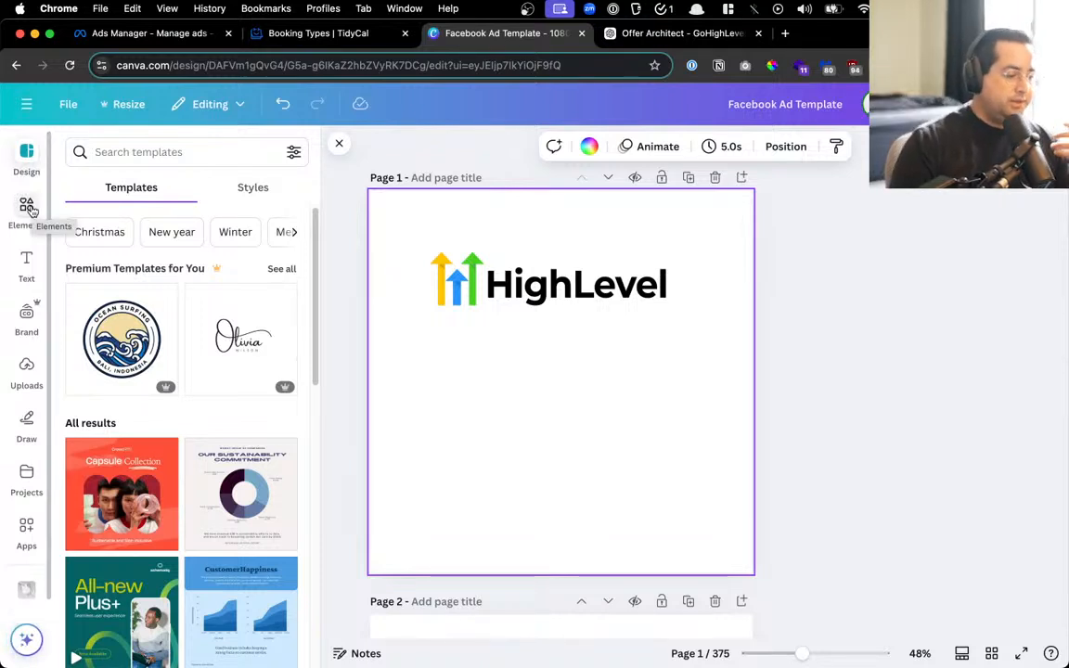
pyautogui.click(29, 210)
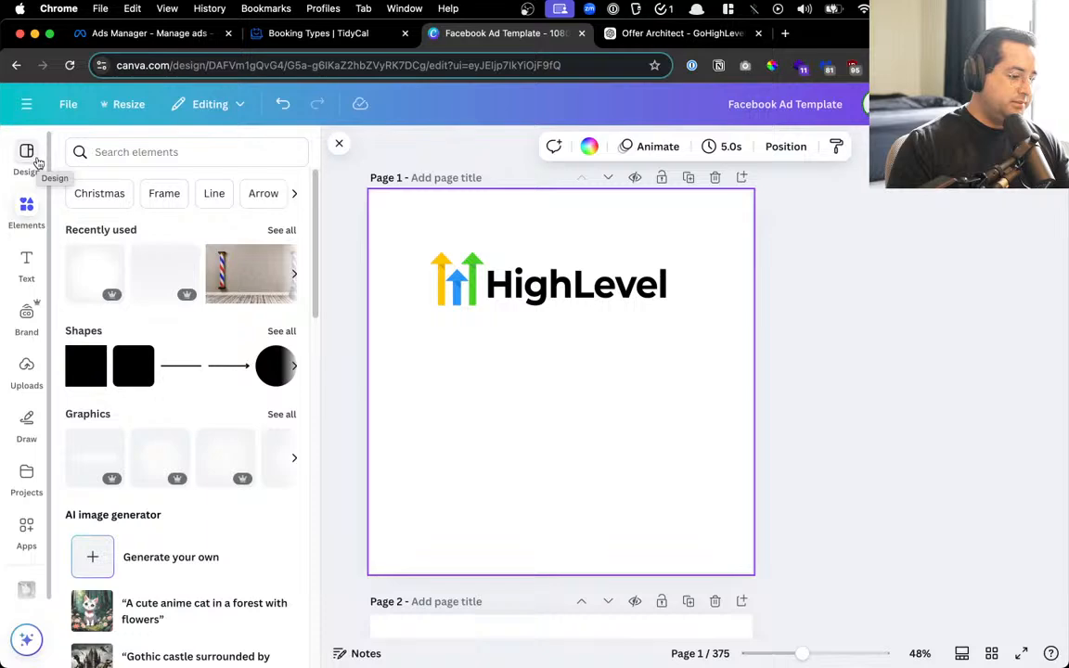
pyautogui.click(182, 151)
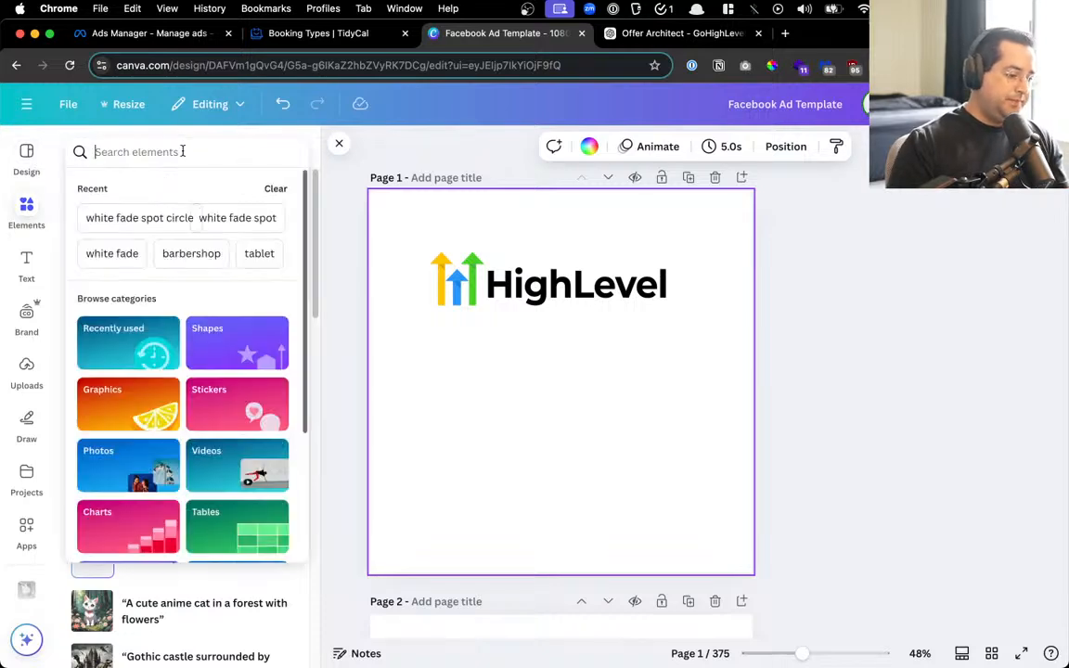
pyautogui.write('confiden')
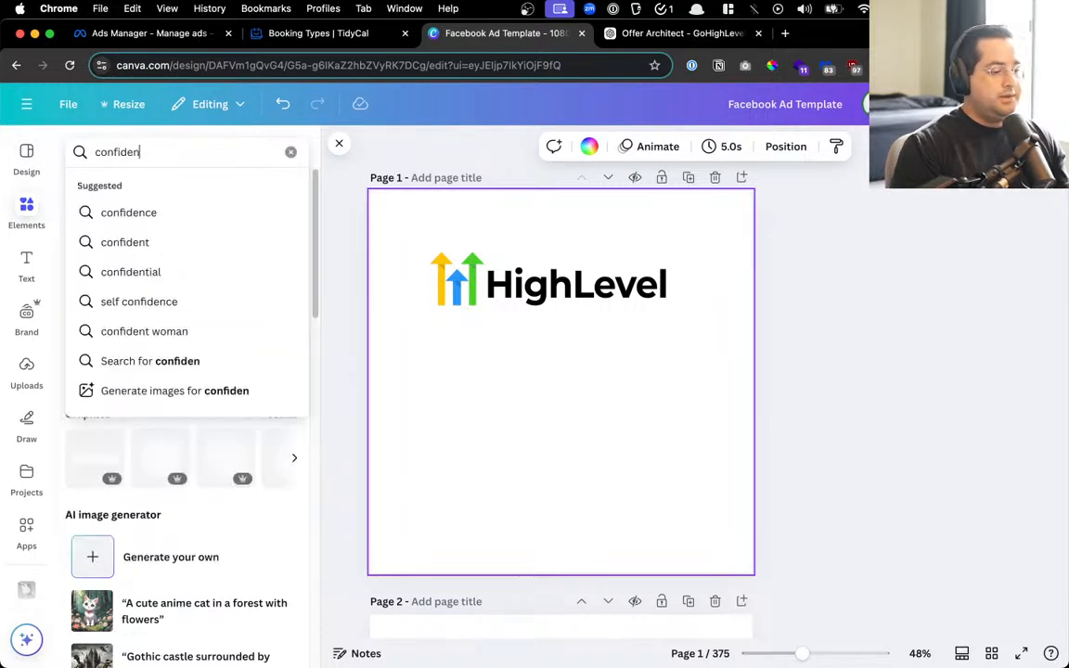
pyautogui.write('t man al')
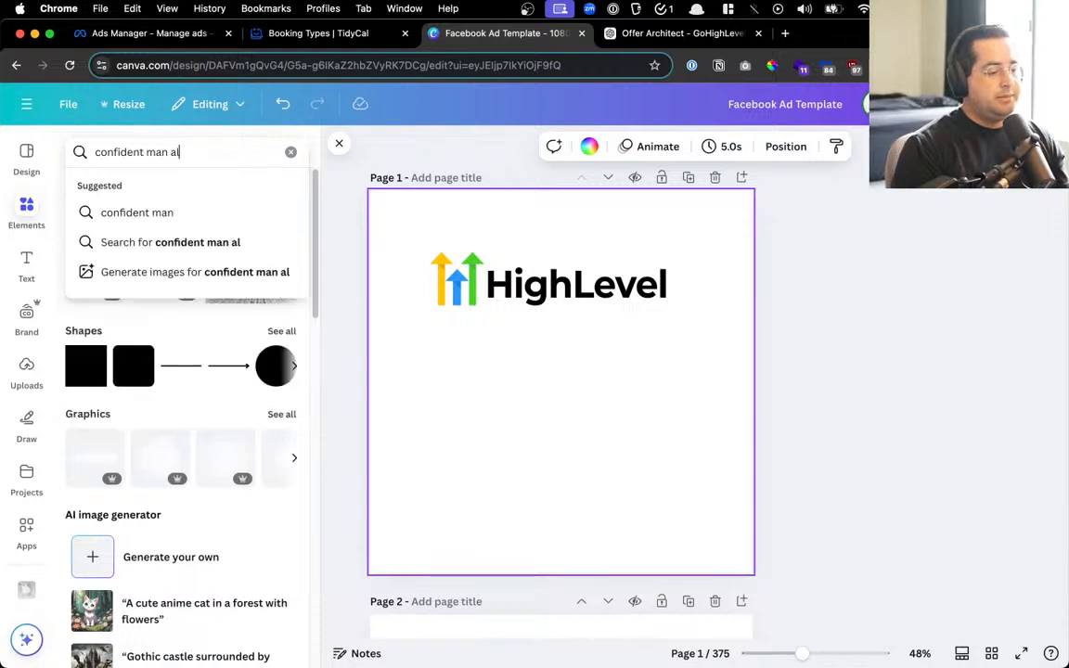
pyautogui.press('BackSpace')
pyautogui.press('BackSpace')
pyautogui.write('laptop')
pyautogui.press('Return')
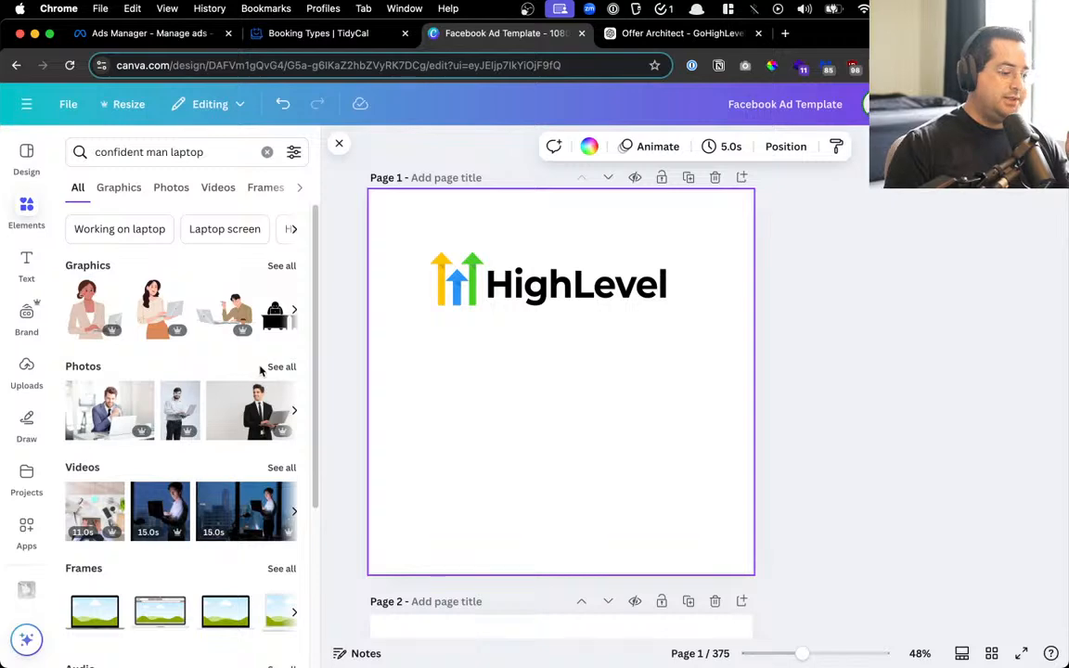
# Show all photo results and try laptop-man photos, settling on the plaid-shirt thumbs-up man
pyautogui.click(277, 368)
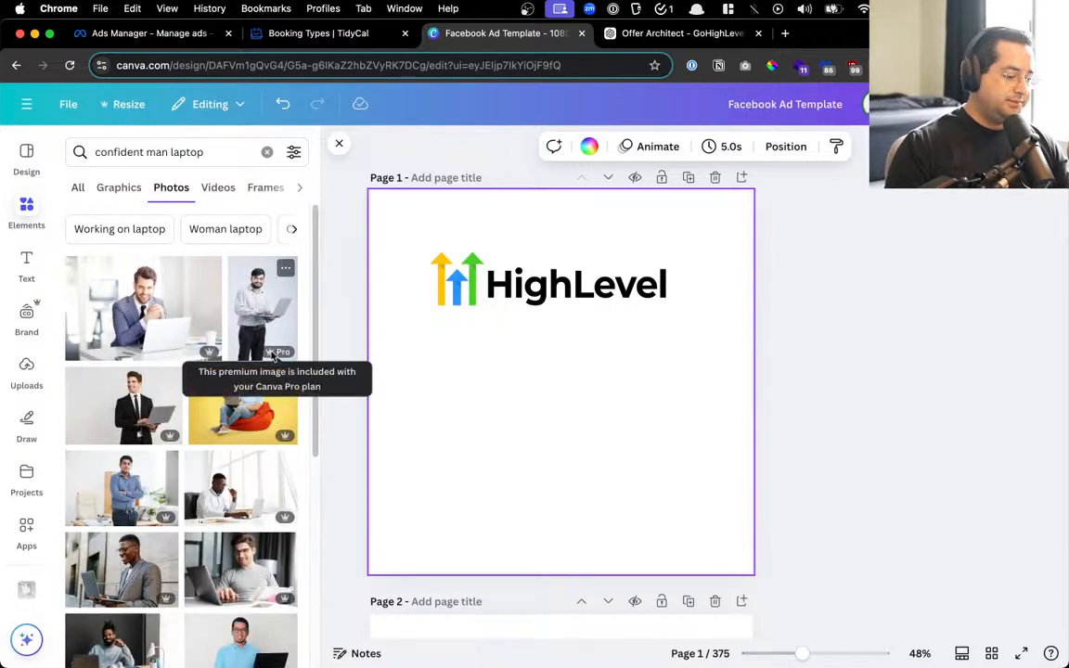
pyautogui.scroll(-5, 273, 357)
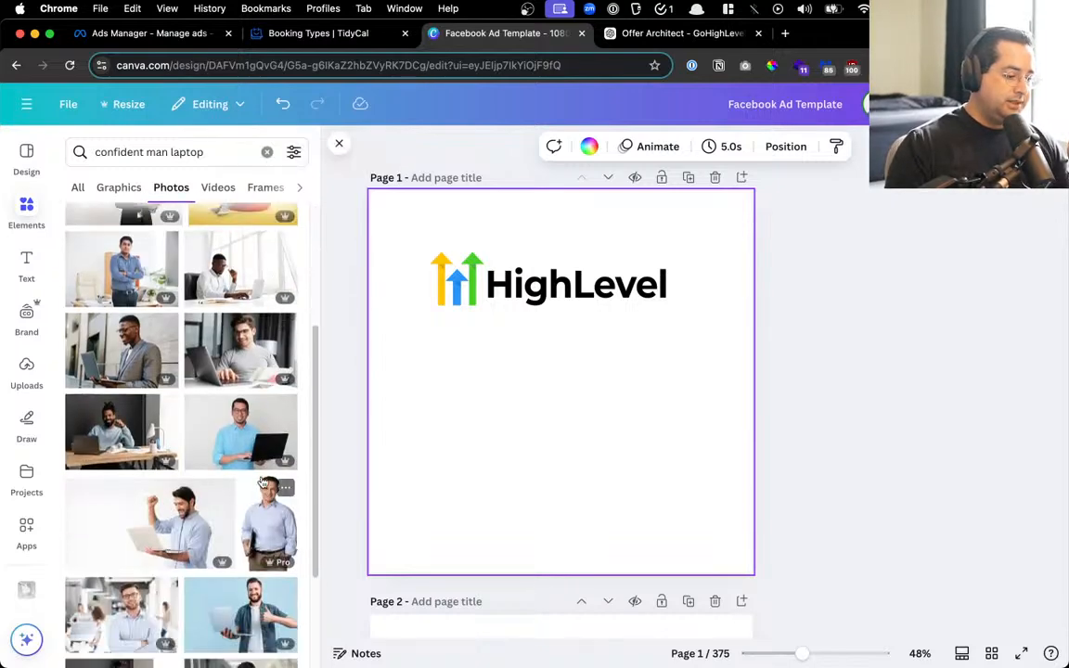
pyautogui.click(249, 453)
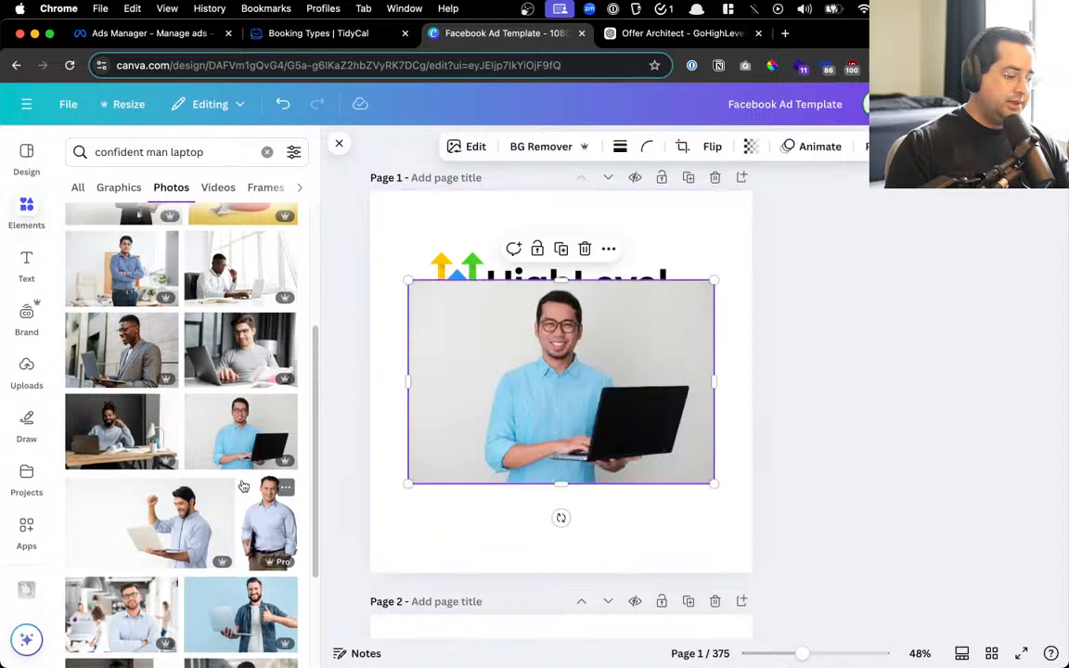
pyautogui.scroll(-3, 246, 446)
pyautogui.click(235, 454)
pyautogui.scroll(-4, 234, 455)
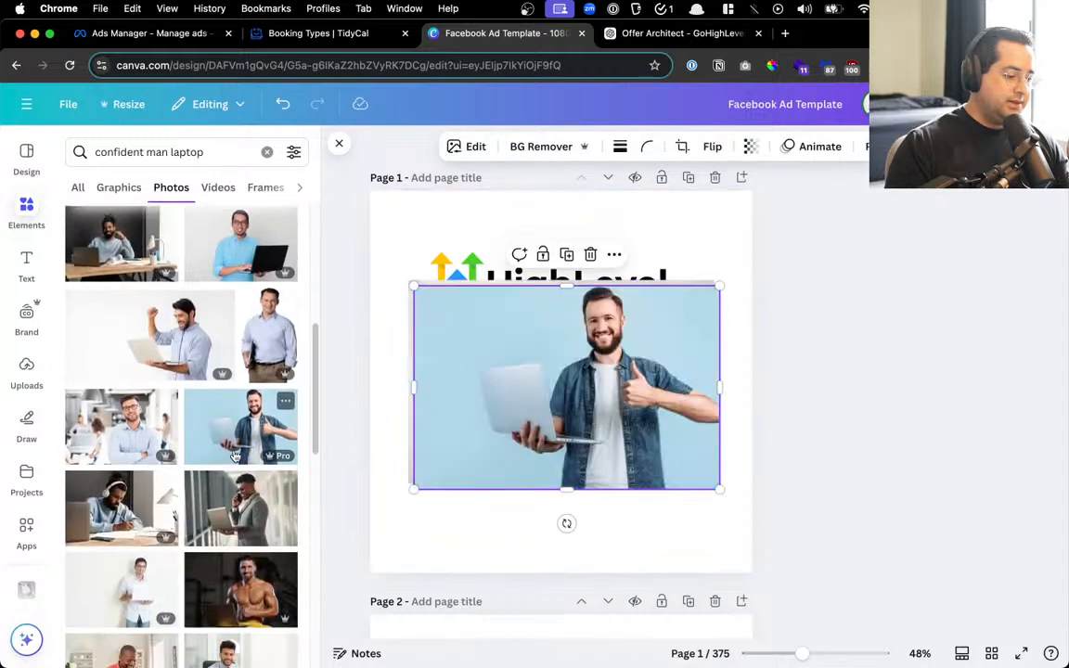
pyautogui.scroll(-8, 235, 455)
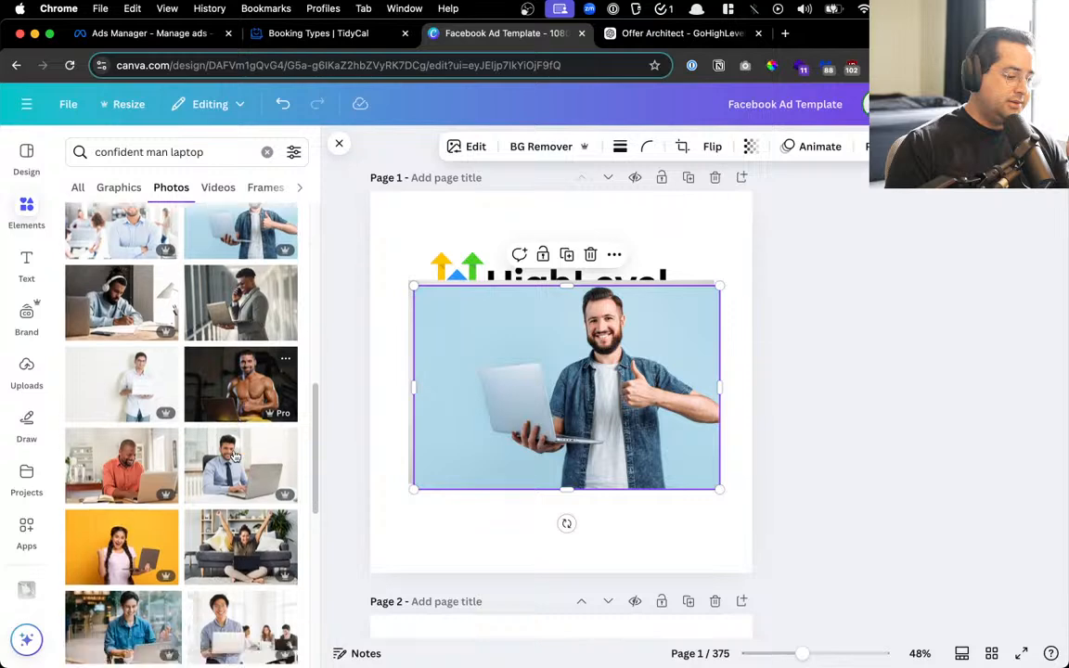
pyautogui.scroll(-3, 235, 455)
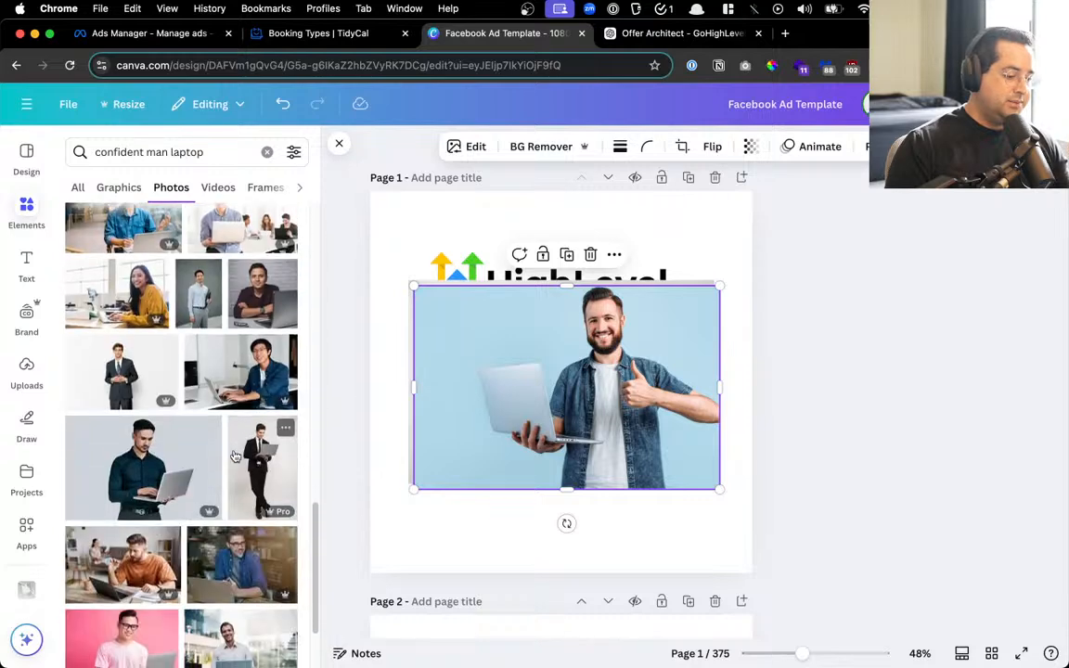
pyautogui.scroll(-5, 235, 455)
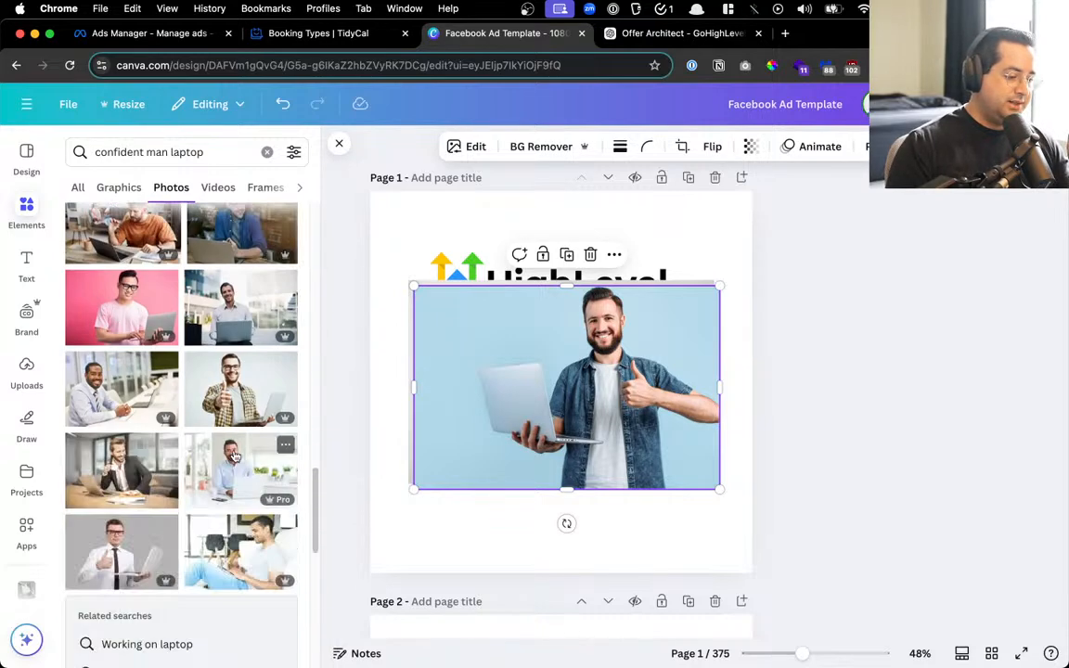
pyautogui.click(239, 382)
# Browse further photo results, then select the word 'confident' in the search query to replace it
pyautogui.scroll(-10, 240, 459)
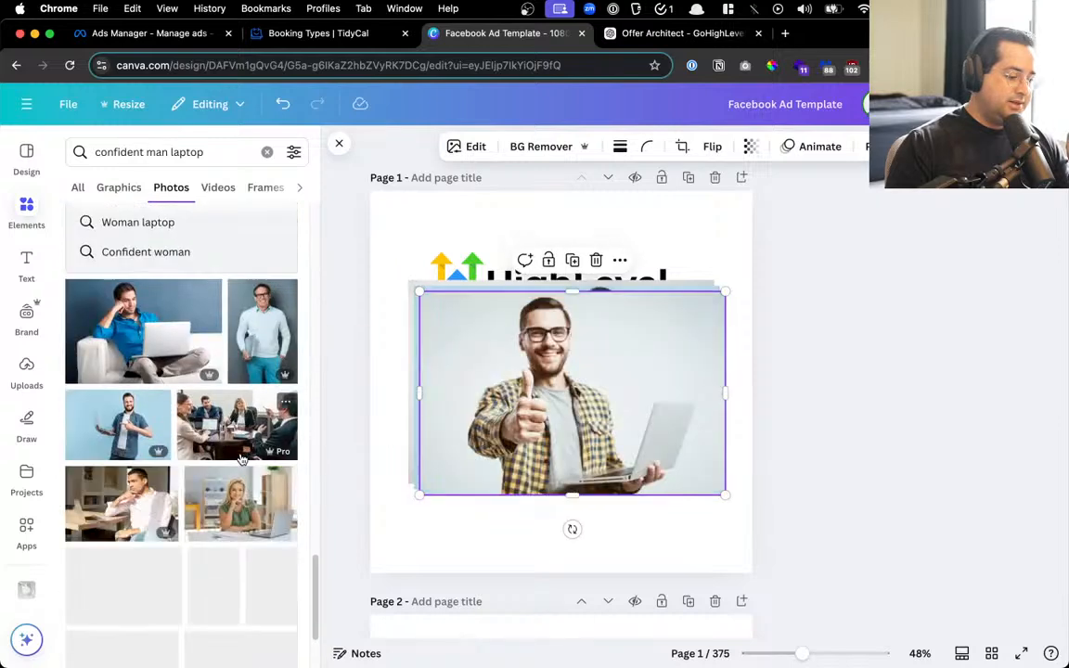
pyautogui.scroll(-15, 240, 459)
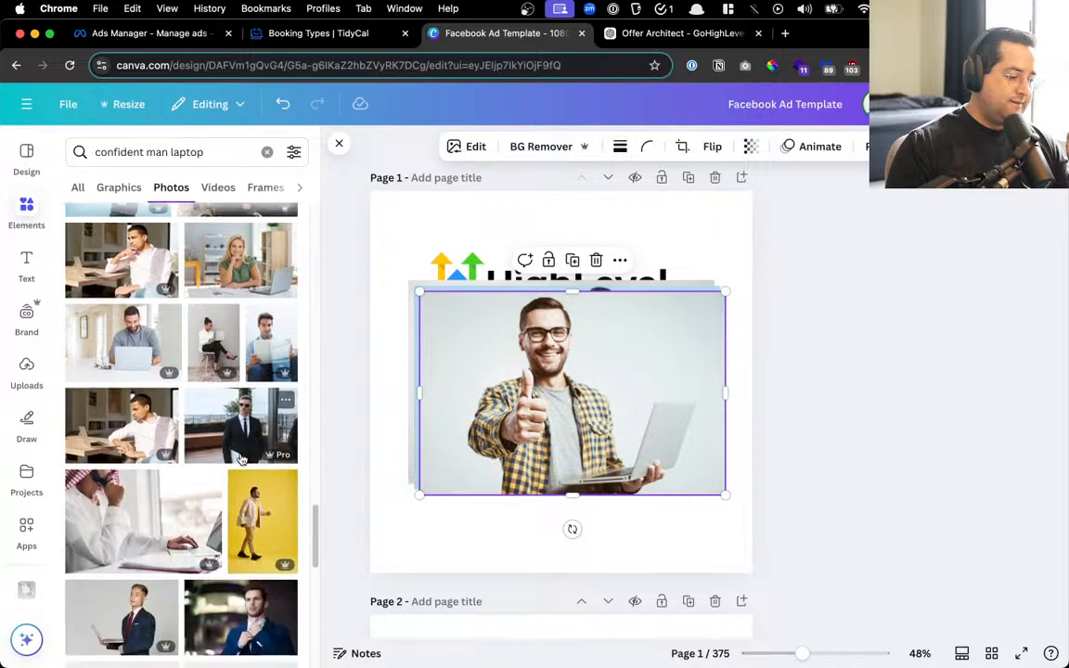
pyautogui.scroll(-10, 242, 460)
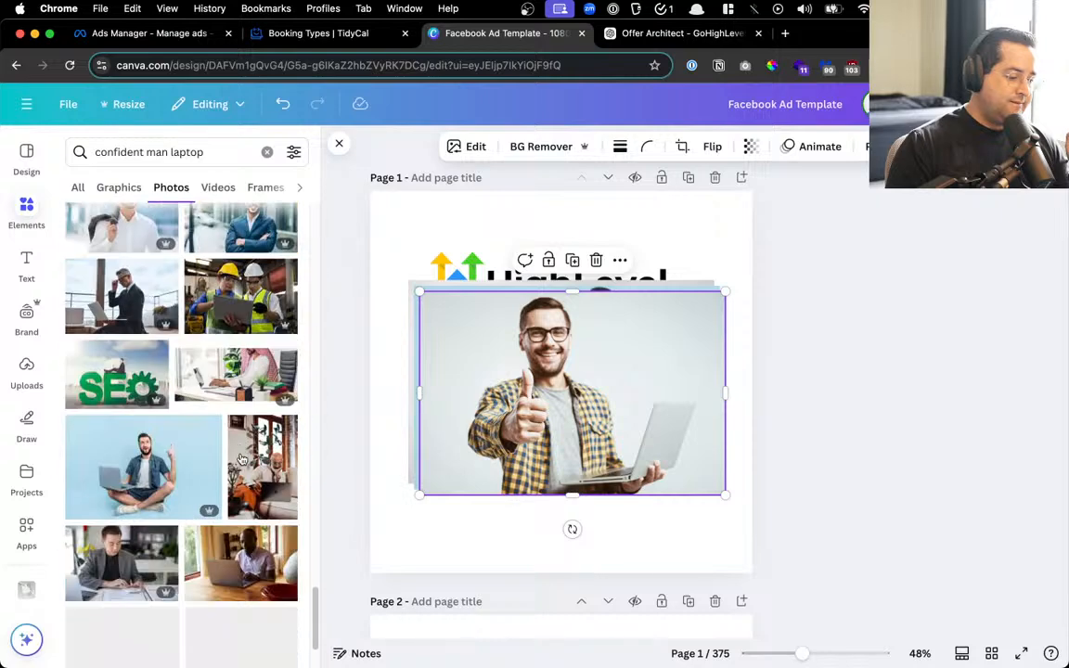
pyautogui.scroll(-15, 240, 459)
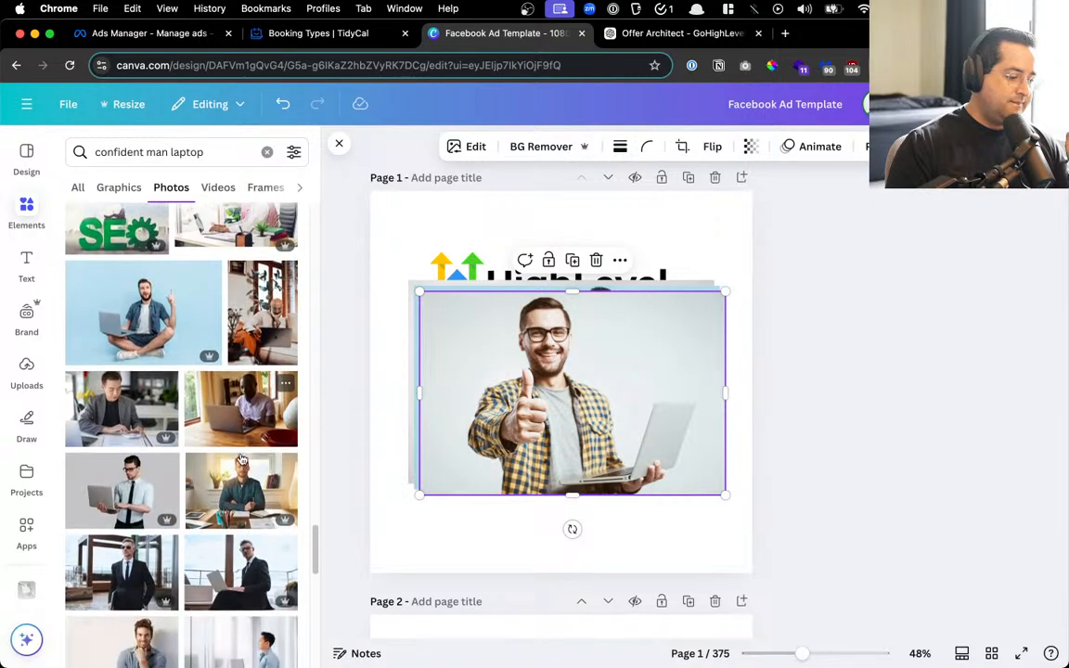
pyautogui.scroll(-15, 240, 460)
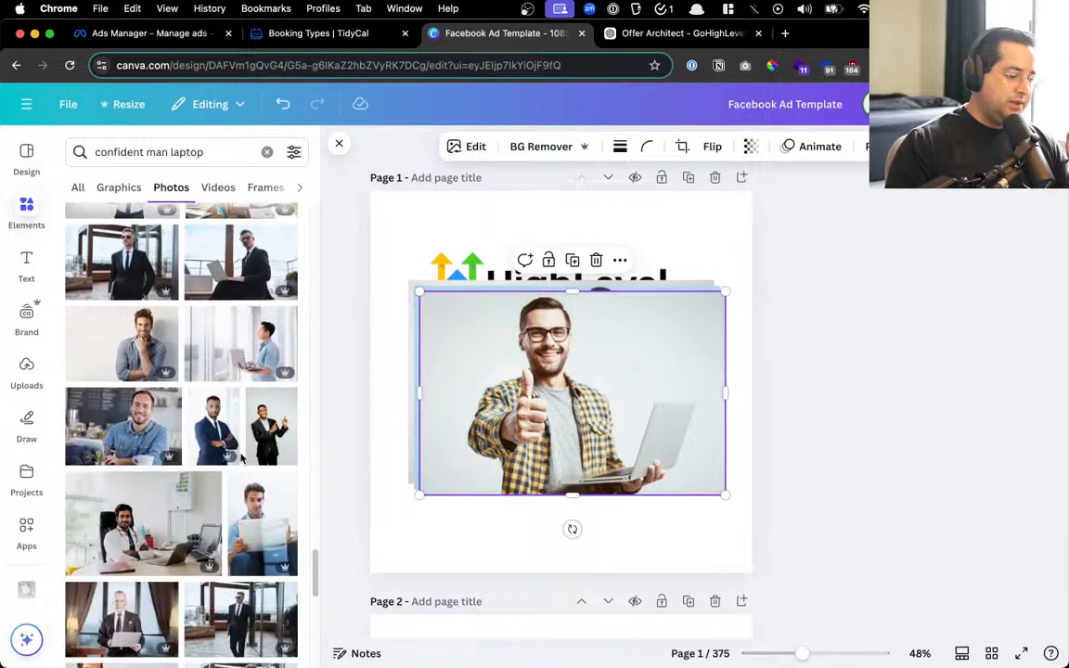
pyautogui.scroll(-15, 241, 460)
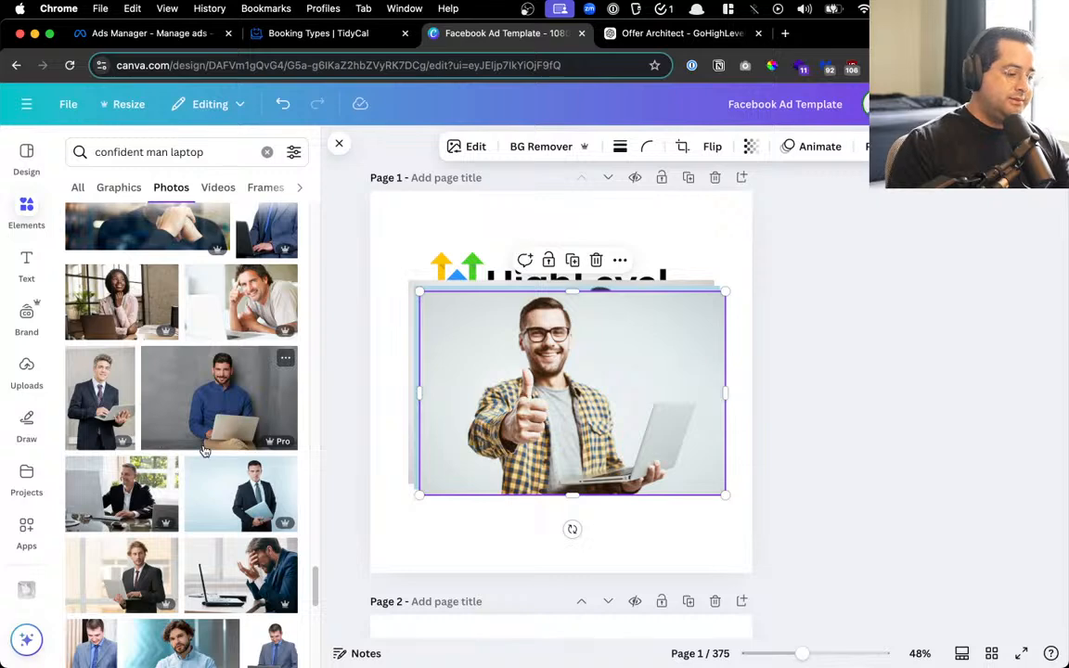
pyautogui.scroll(-4, 204, 448)
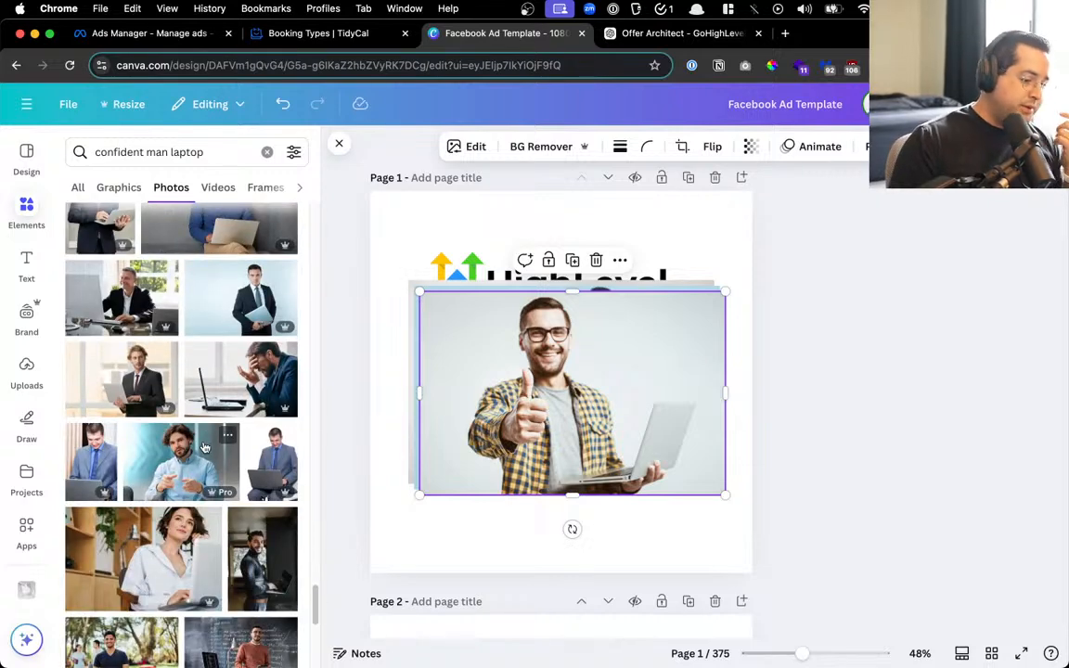
pyautogui.scroll(-5, 210, 453)
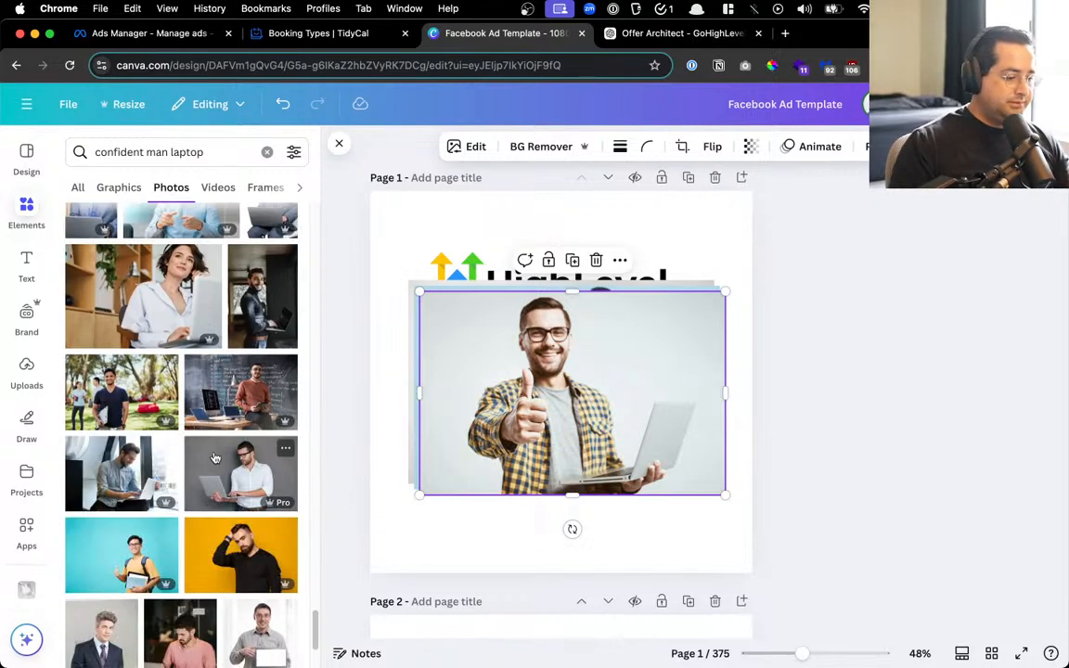
pyautogui.scroll(-8, 214, 458)
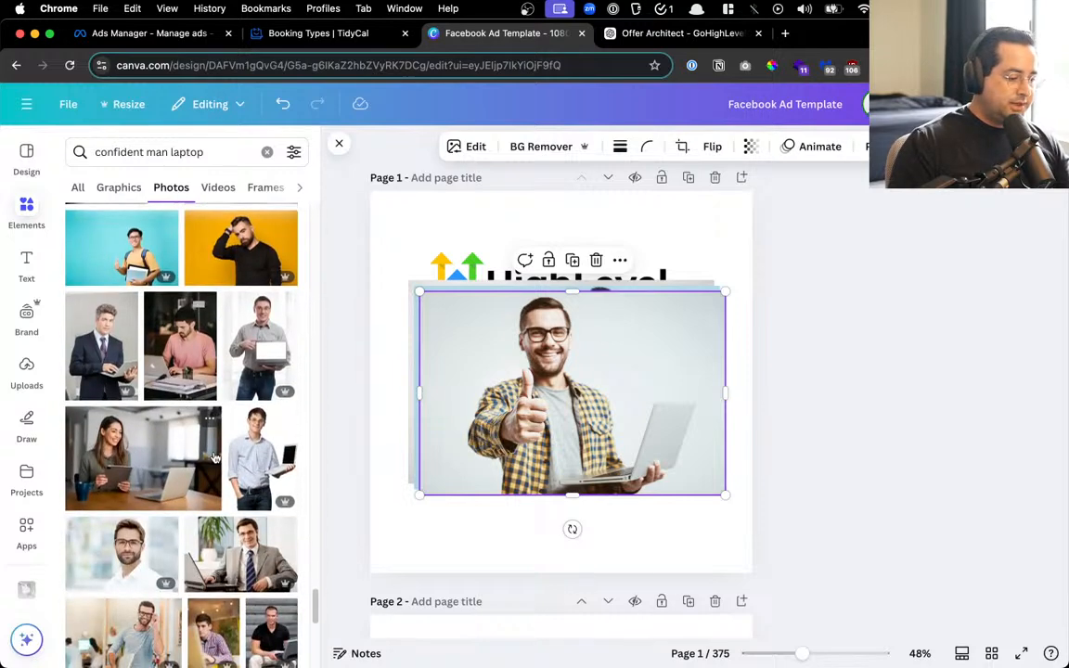
pyautogui.scroll(-10, 214, 458)
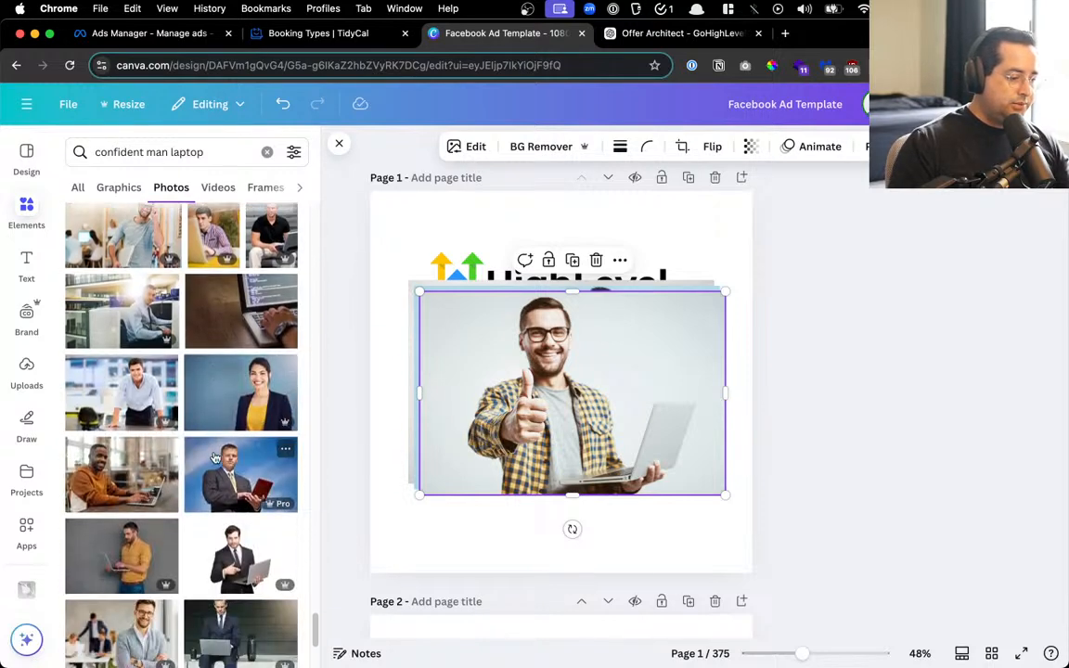
pyautogui.scroll(-2, 215, 458)
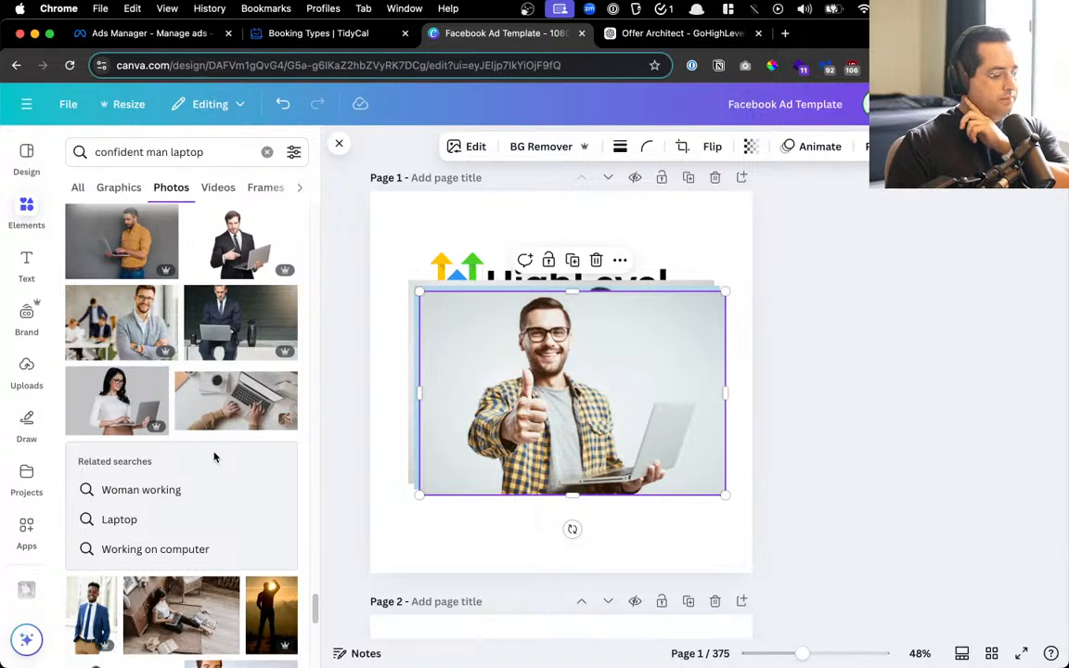
pyautogui.scroll(-8, 214, 457)
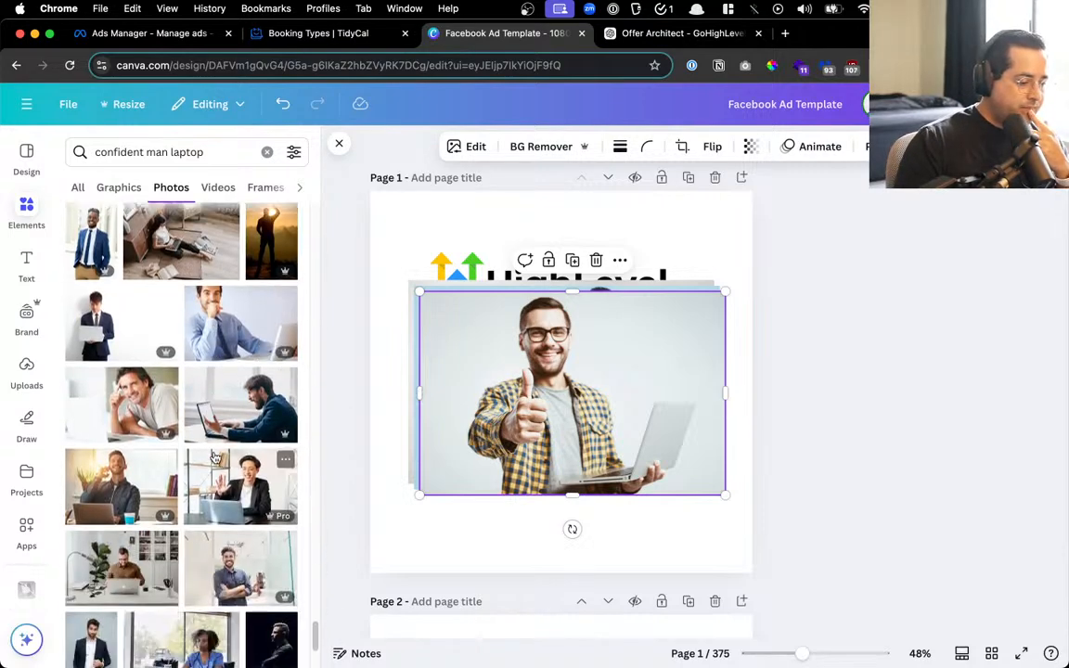
pyautogui.scroll(-4, 214, 457)
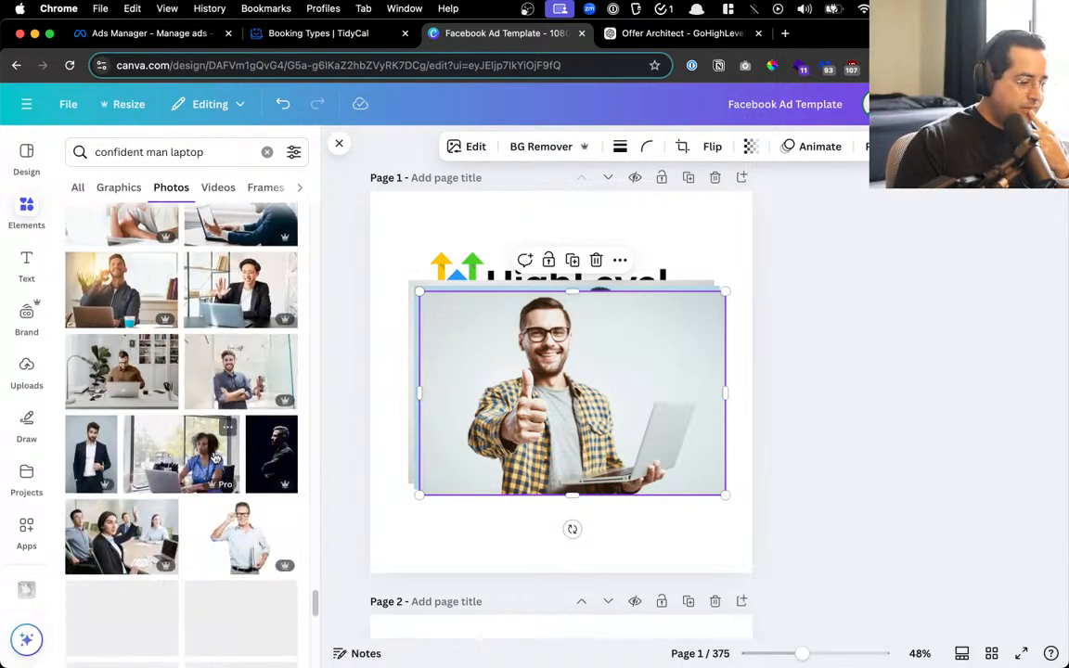
pyautogui.click(117, 152)
pyautogui.doubleClick(117, 151)
# Search 'IT man laptop' and swap in the blue-shirt laptop man photo
pyautogui.write('IT')
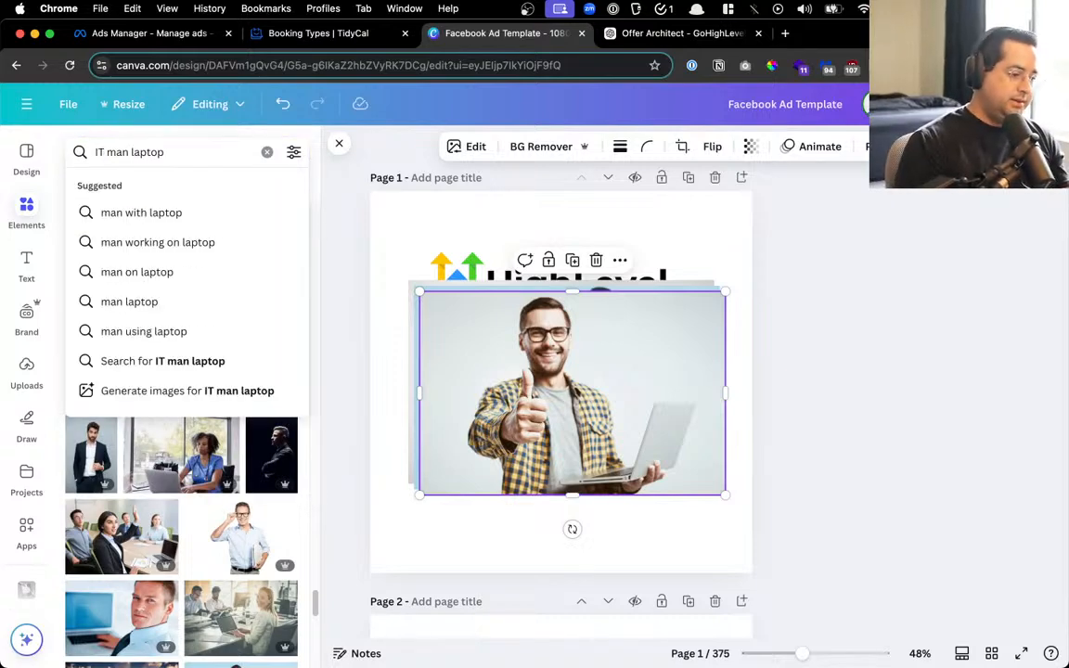
pyautogui.press('Return')
pyautogui.click(229, 303)
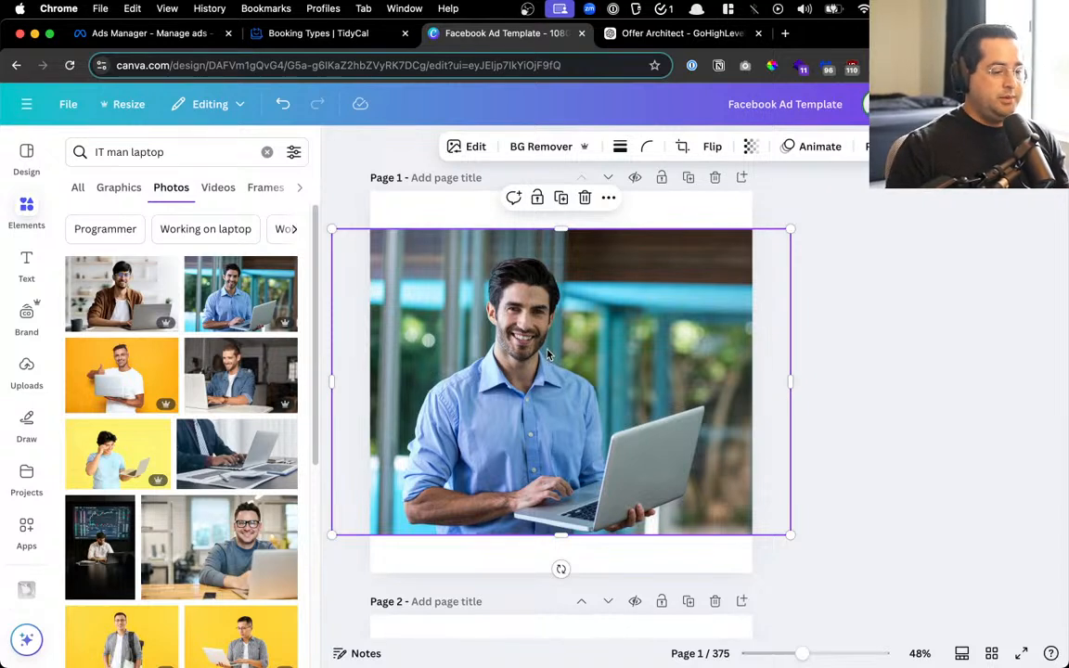
# Duplicate the first page, screenshot its photo, and go back to the ChatGPT chat
pyautogui.click(687, 177)
pyautogui.scroll(5, 630, 378)
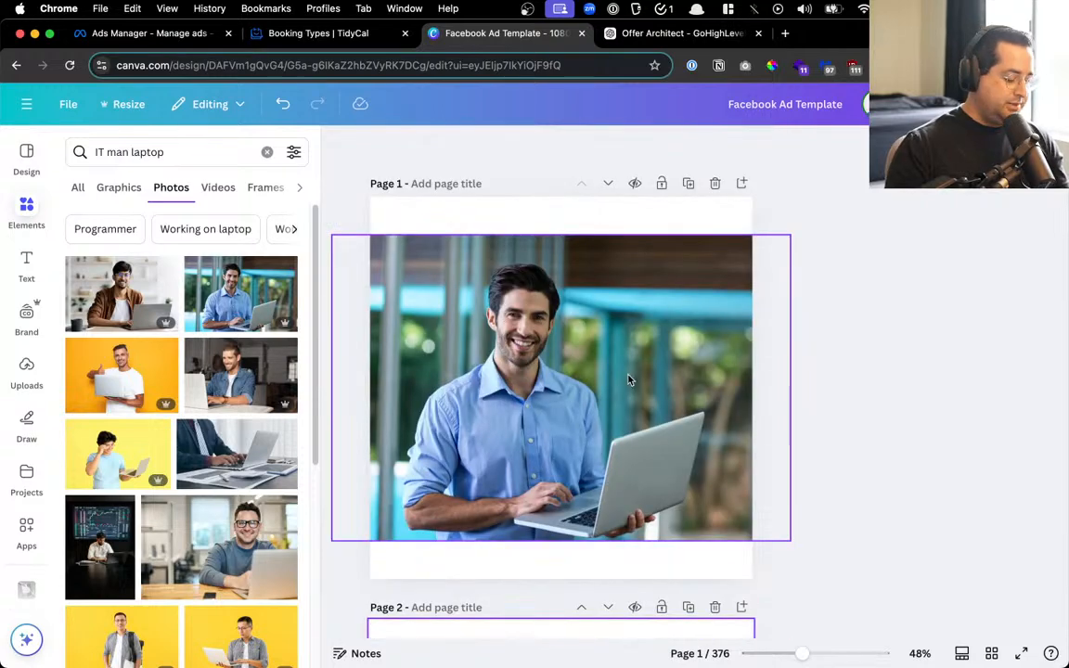
pyautogui.moveTo(385, 249); pyautogui.dragTo(715, 519)
pyautogui.click(677, 32)
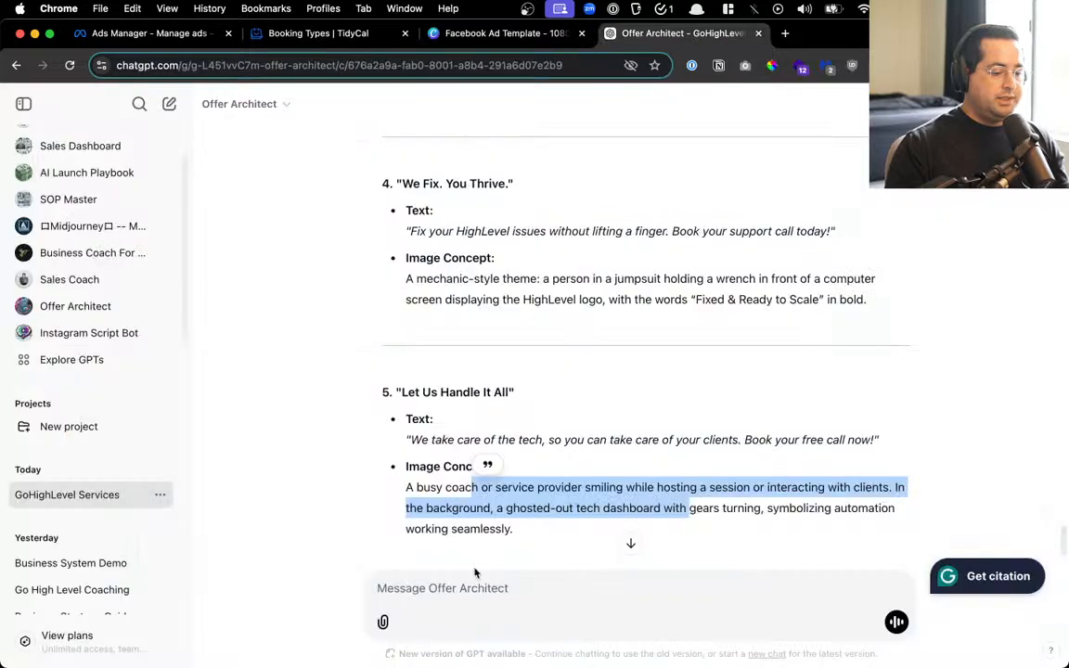
# Start a 'Which…' message to ChatGPT and paste in the blue-shirt photo screenshot
pyautogui.click(450, 596)
pyautogui.write('Which image is the best for this ad?')
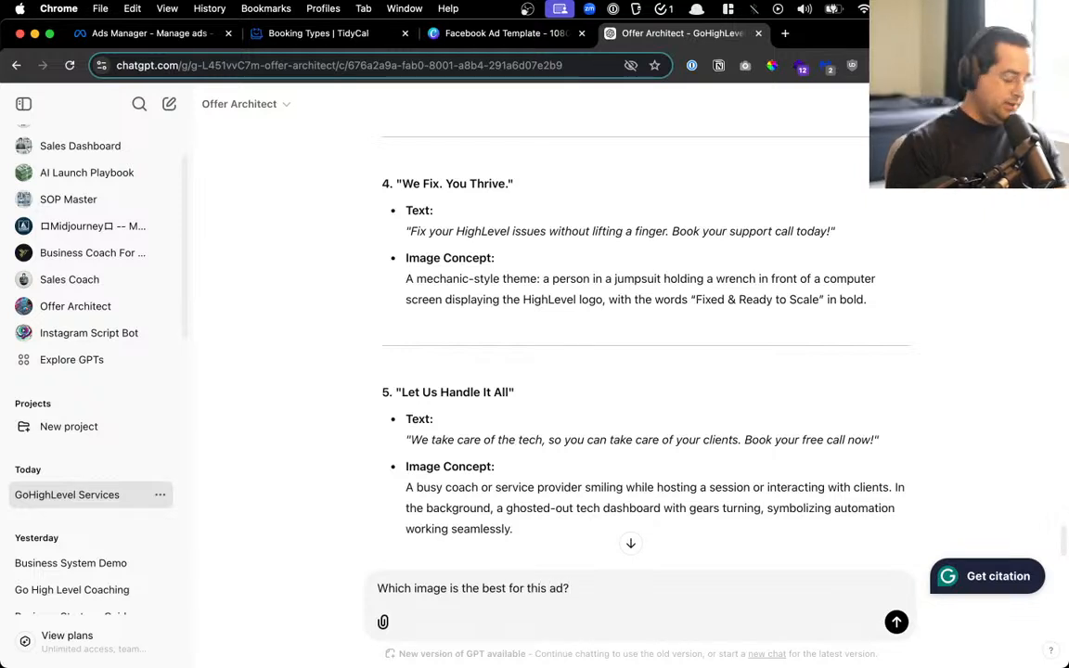
pyautogui.press('super+v')
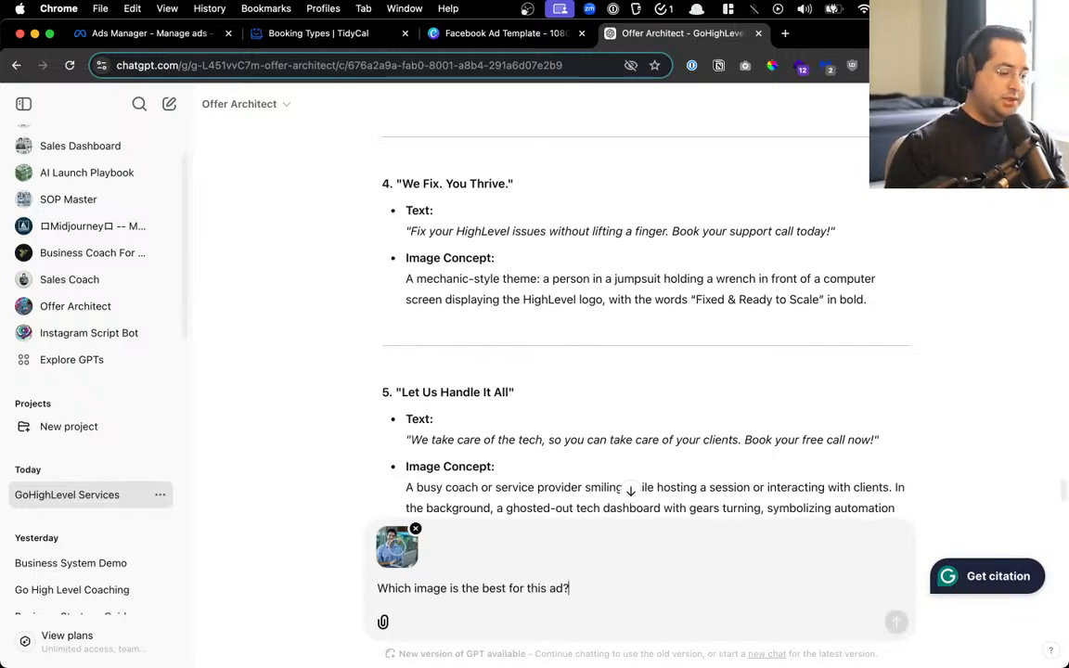
# Screenshot the plaid-shirt thumbs-up photo in Canva and attach it to the ChatGPT message
pyautogui.click(446, 33)
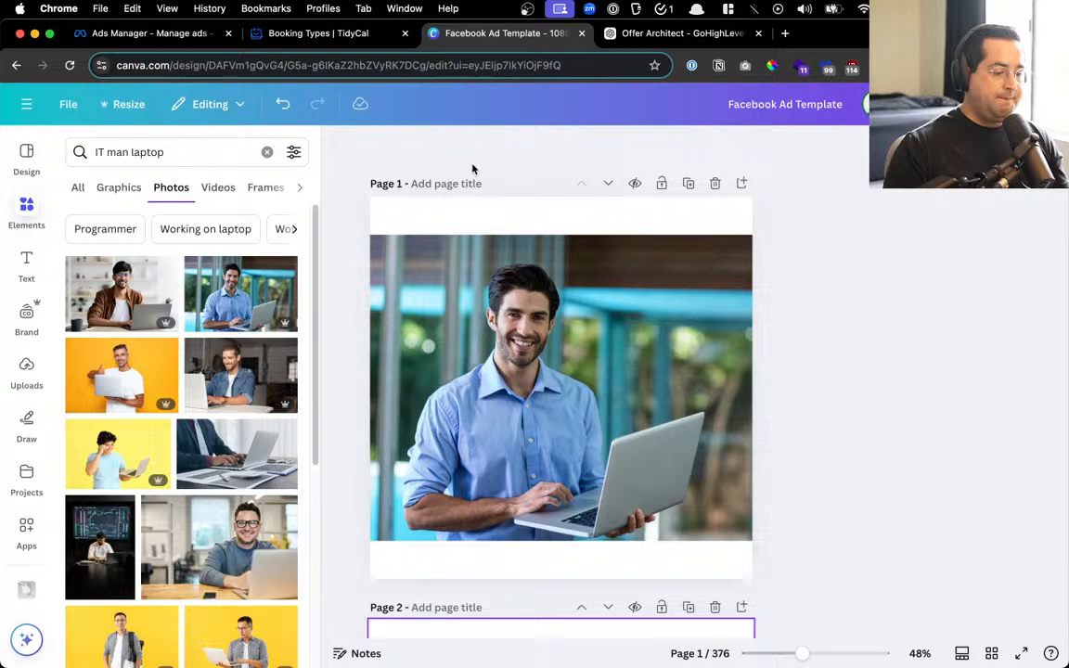
pyautogui.click(522, 359)
pyautogui.press('Delete')
pyautogui.click(539, 368)
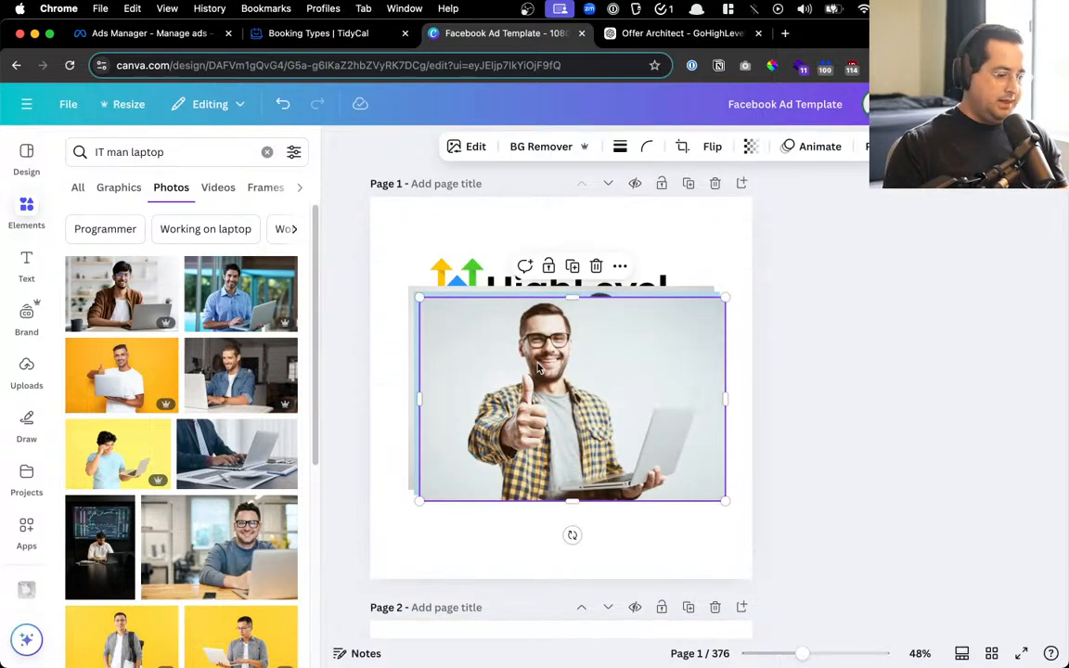
pyautogui.press('super+shift+4')
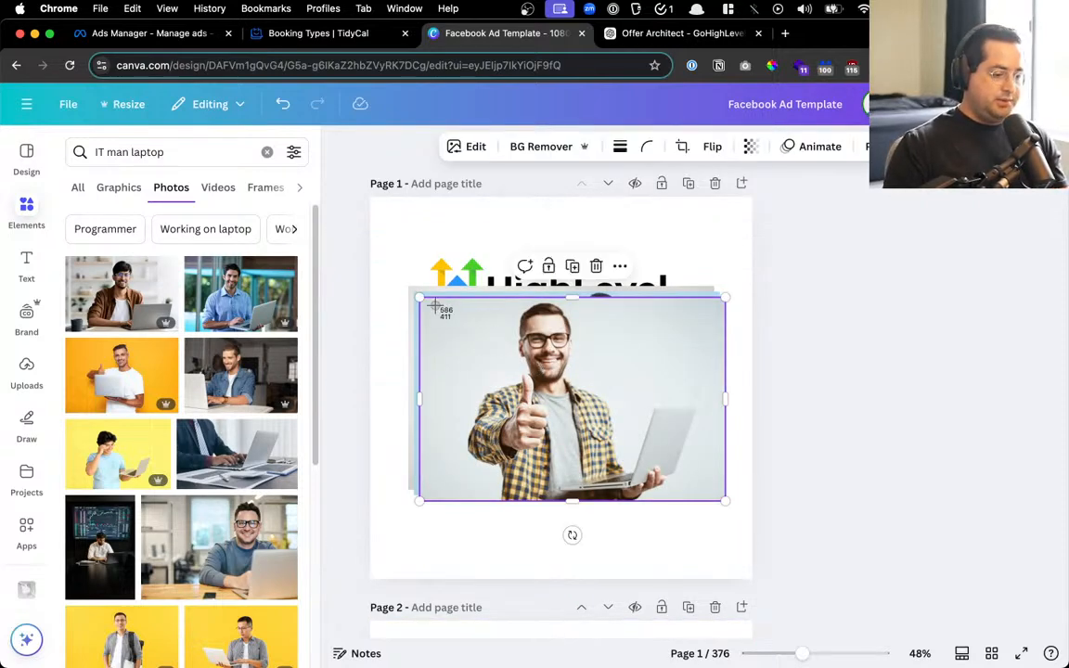
pyautogui.moveTo(433, 306); pyautogui.dragTo(725, 504)
pyautogui.press('Delete')
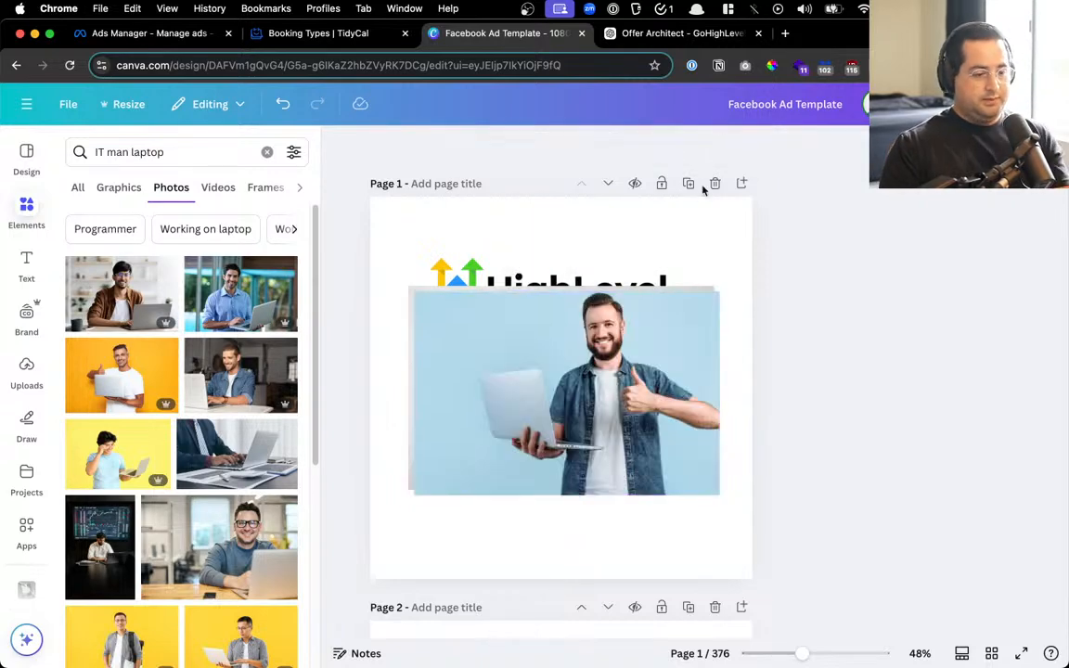
pyautogui.click(673, 34)
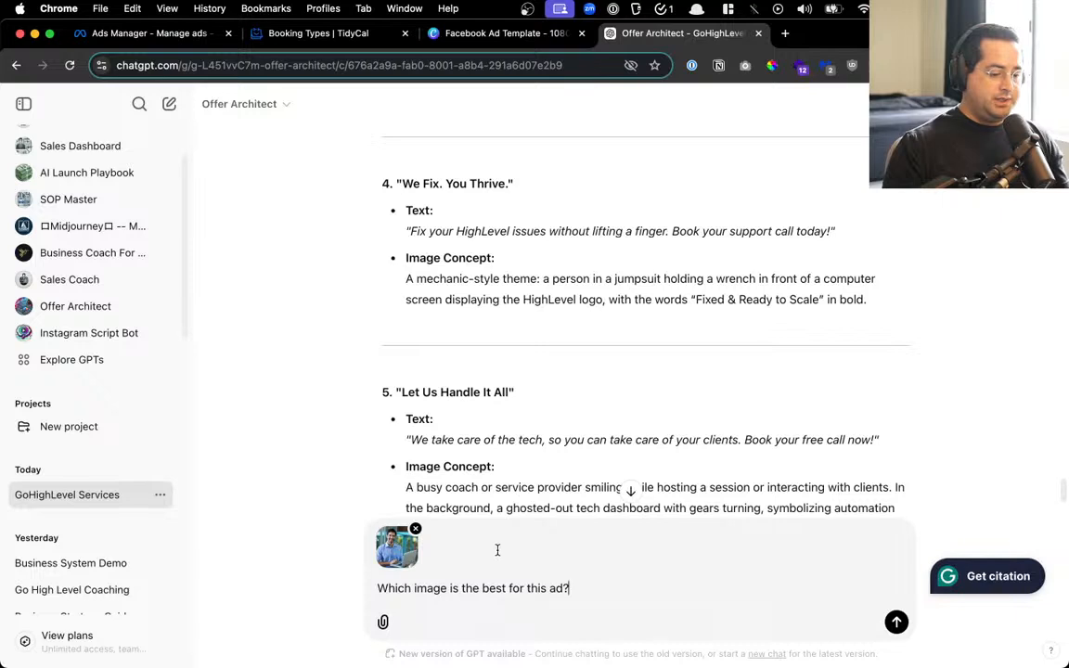
pyautogui.press('super+v')
# Screenshot the denim-shirt thumbs-up photo and attach it as the third image
pyautogui.click(546, 36)
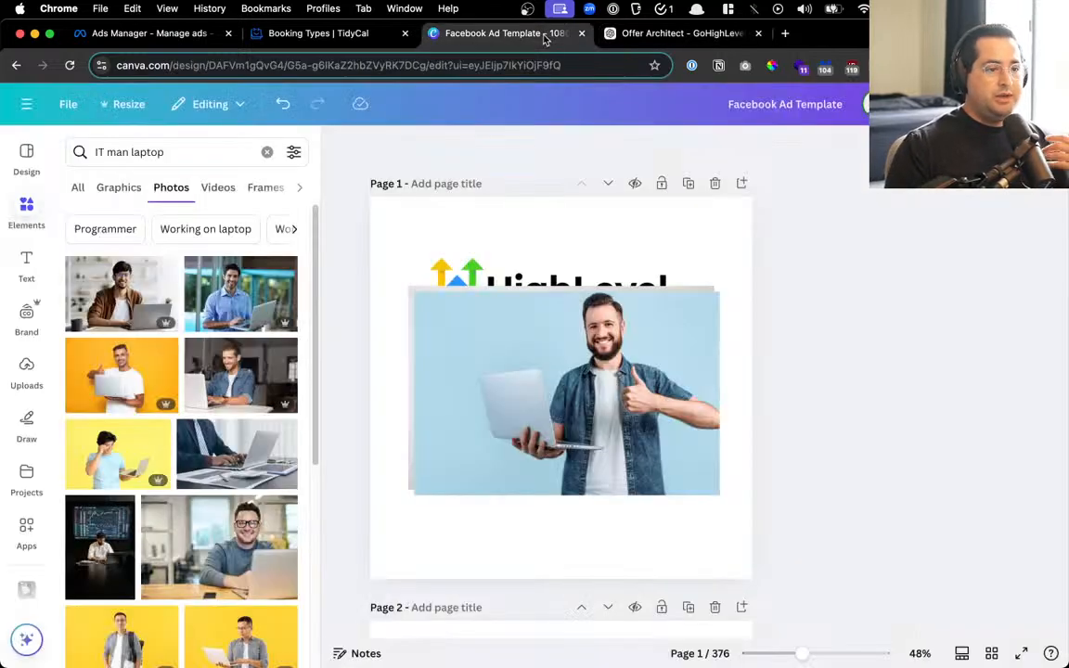
pyautogui.click(557, 396)
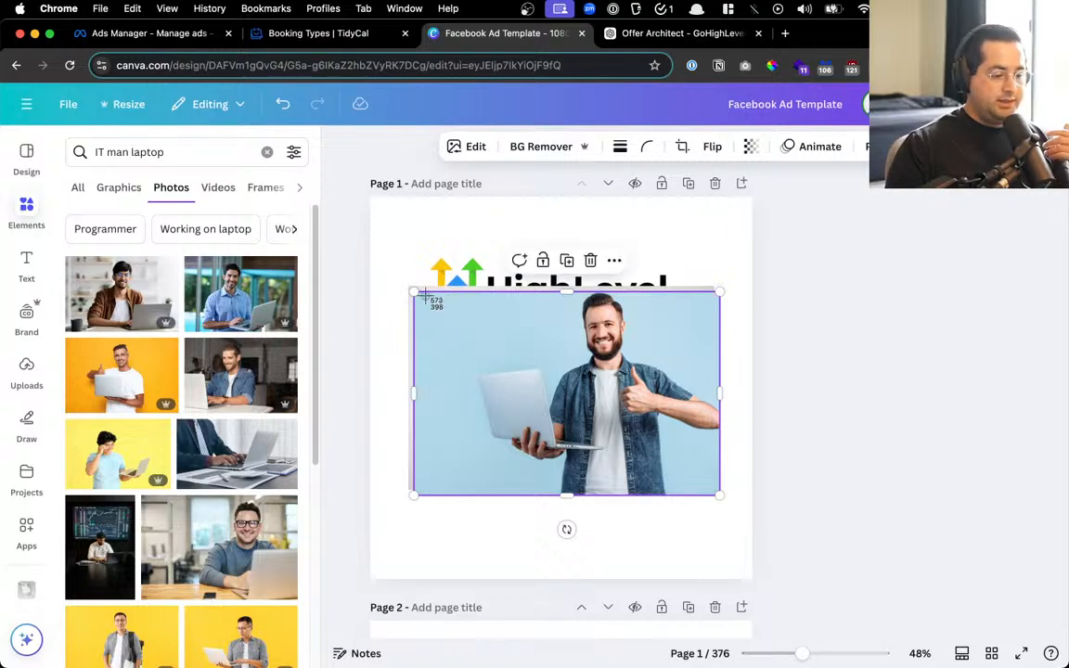
pyautogui.moveTo(424, 297); pyautogui.dragTo(723, 497)
pyautogui.click(698, 37)
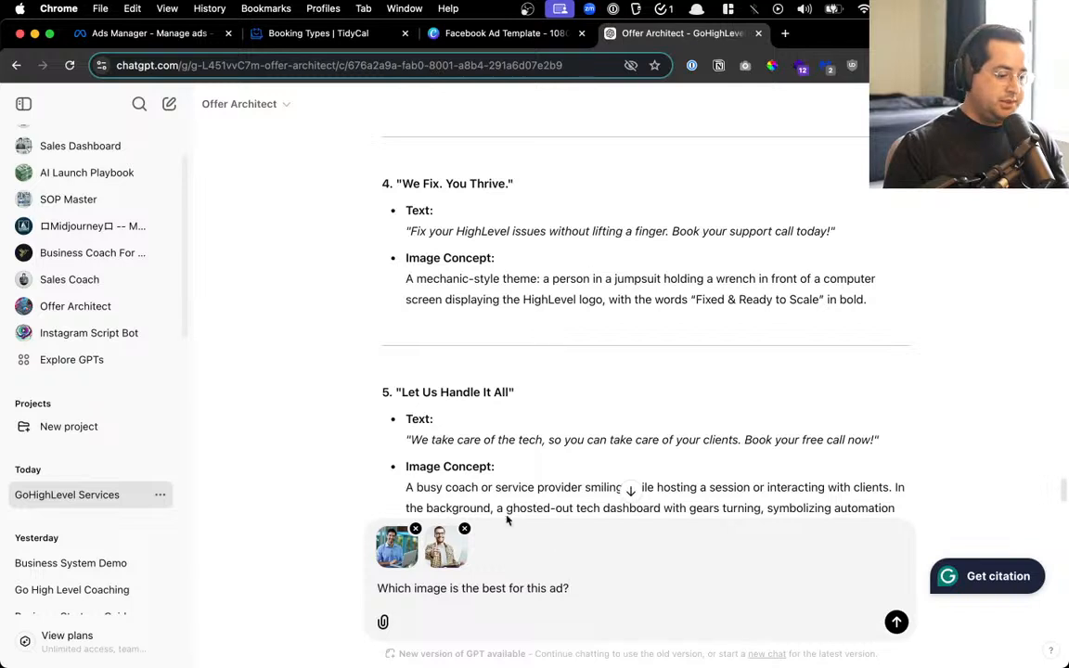
pyautogui.press('super+v')
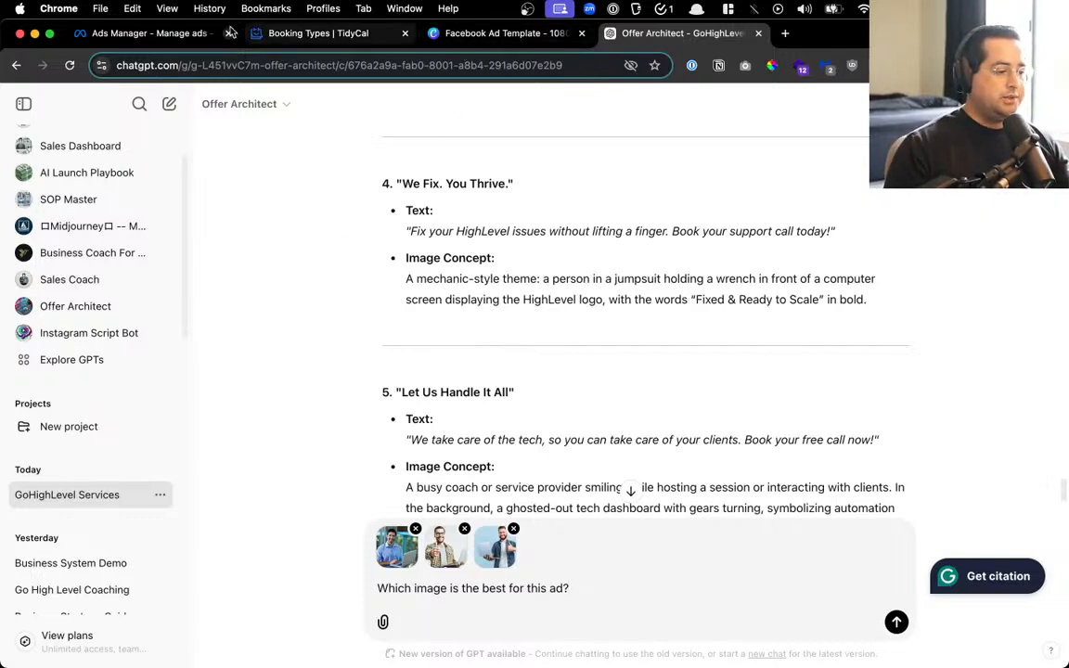
# Capture the man-with-glasses photo, clear the remaining photos, attach it, and send the question
pyautogui.click(452, 35)
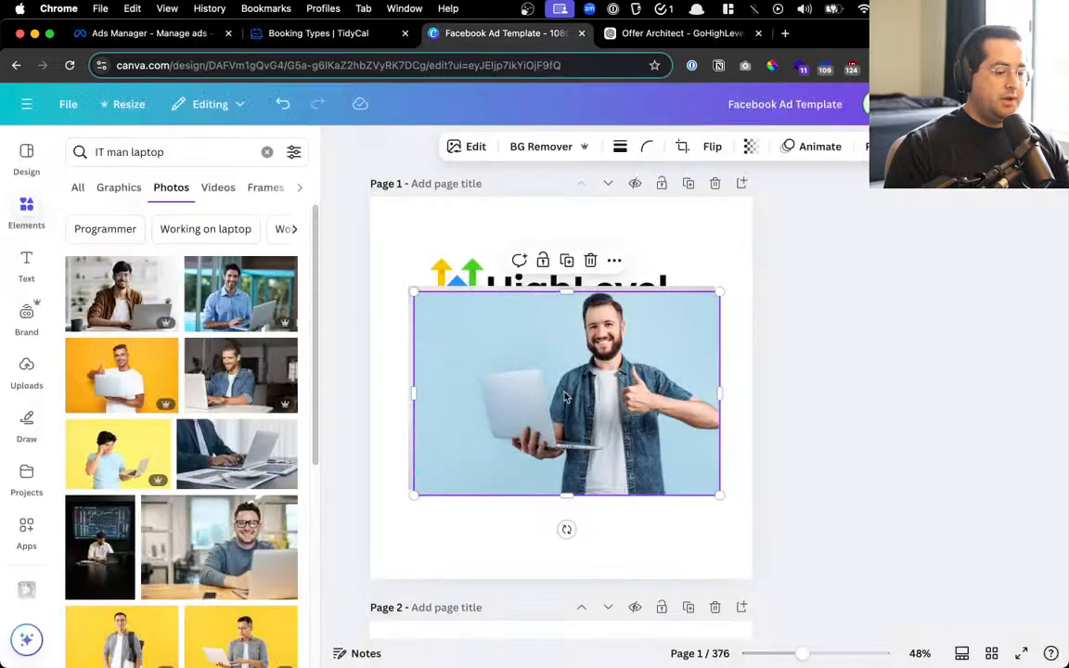
pyautogui.press('Delete')
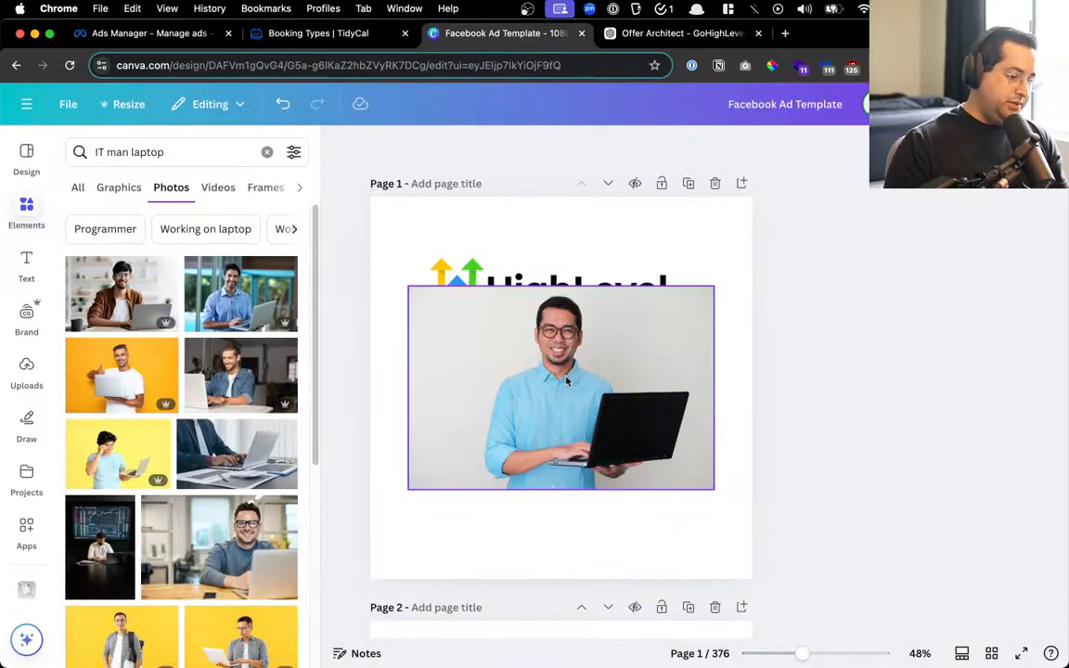
pyautogui.press('r')
pyautogui.moveTo(418, 288); pyautogui.dragTo(712, 489)
pyautogui.click(620, 397)
pyautogui.press('Delete')
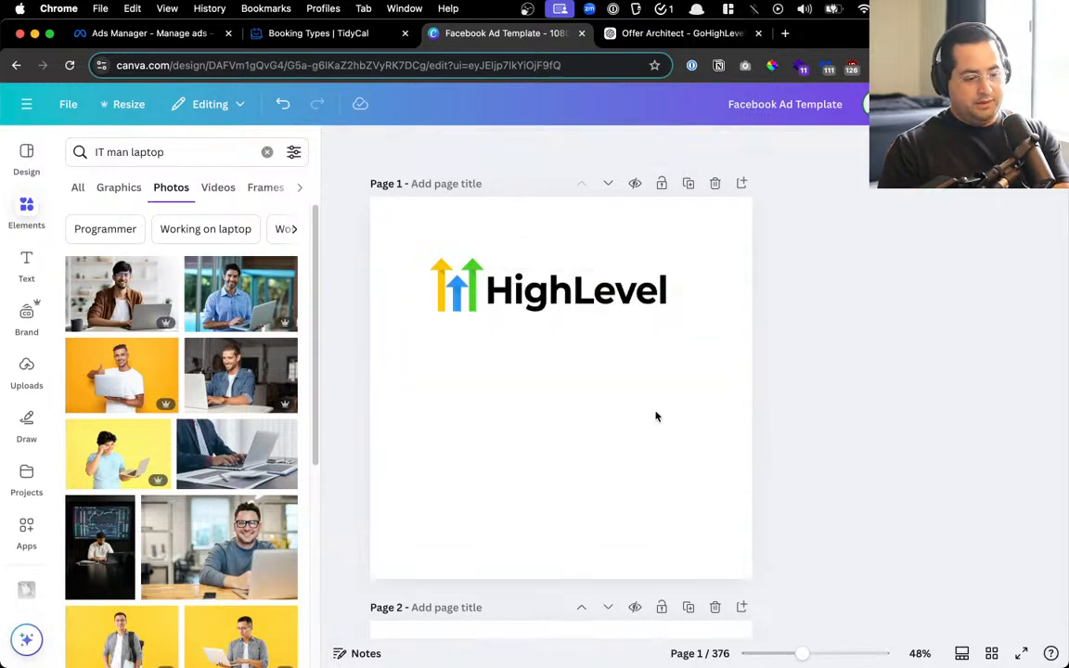
pyautogui.click(733, 34)
pyautogui.press('super+v')
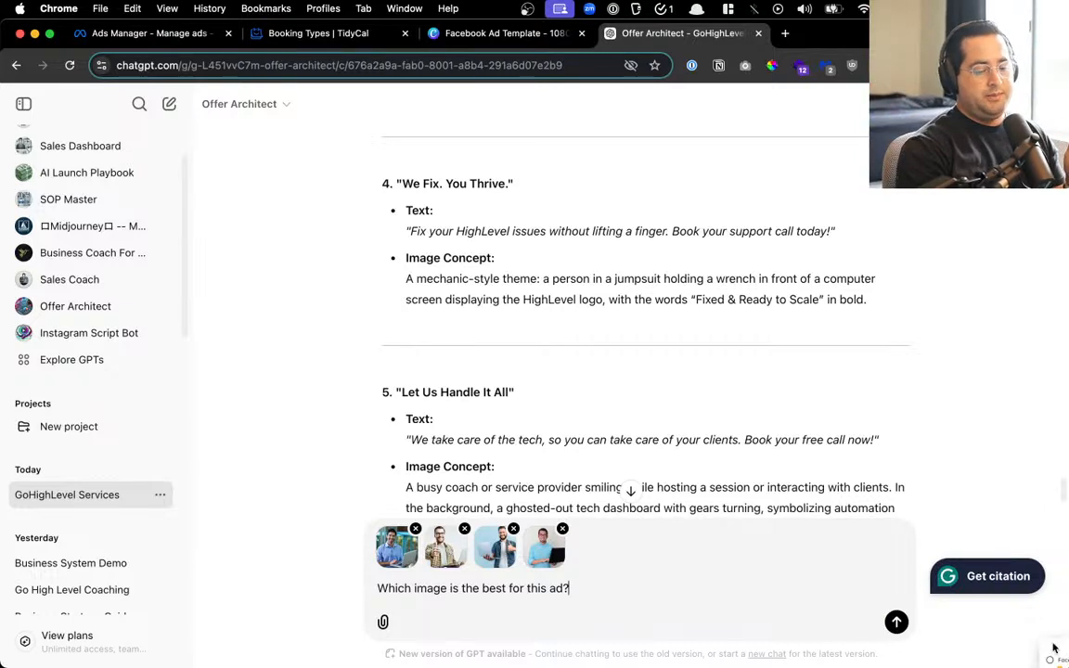
pyautogui.press('Return')
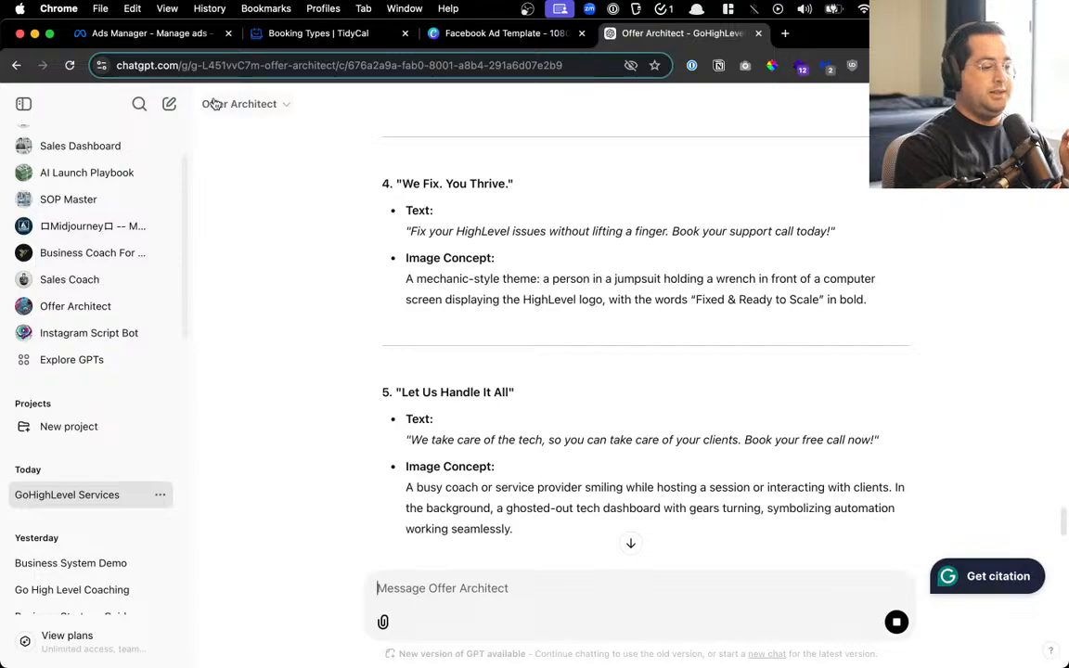
# Read ChatGPT's recommendation of the blue-shirt professional photo, then return to Canva
pyautogui.scroll(5, 215, 103)
pyautogui.scroll(-5, 215, 103)
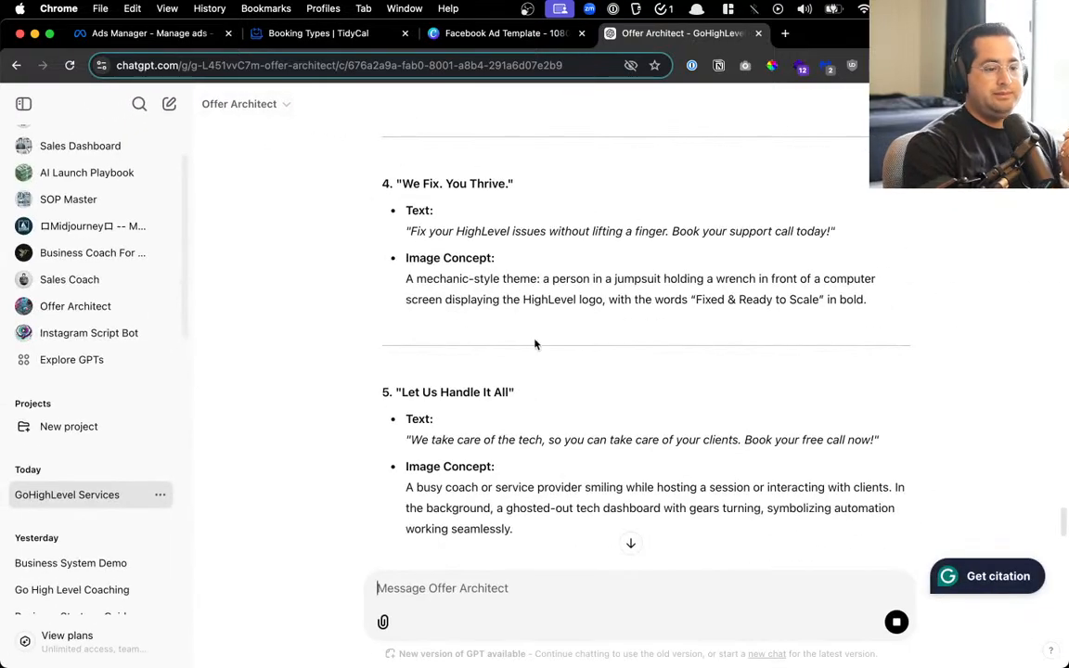
pyautogui.scroll(-10, 534, 344)
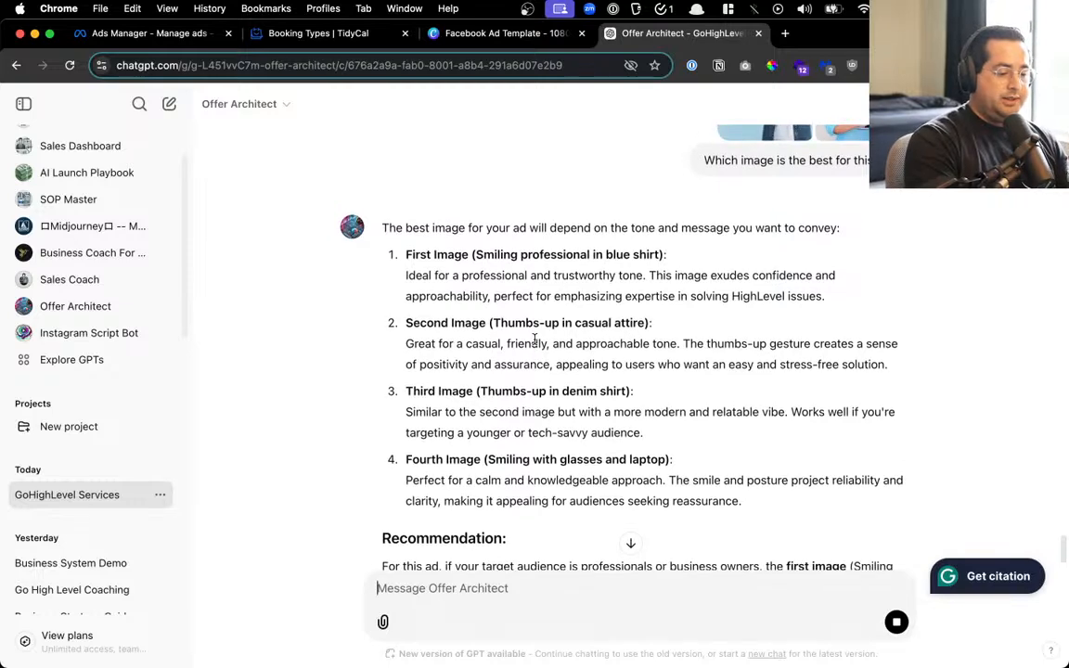
pyautogui.moveTo(446, 387); pyautogui.dragTo(613, 429)
pyautogui.scroll(5, 609, 430)
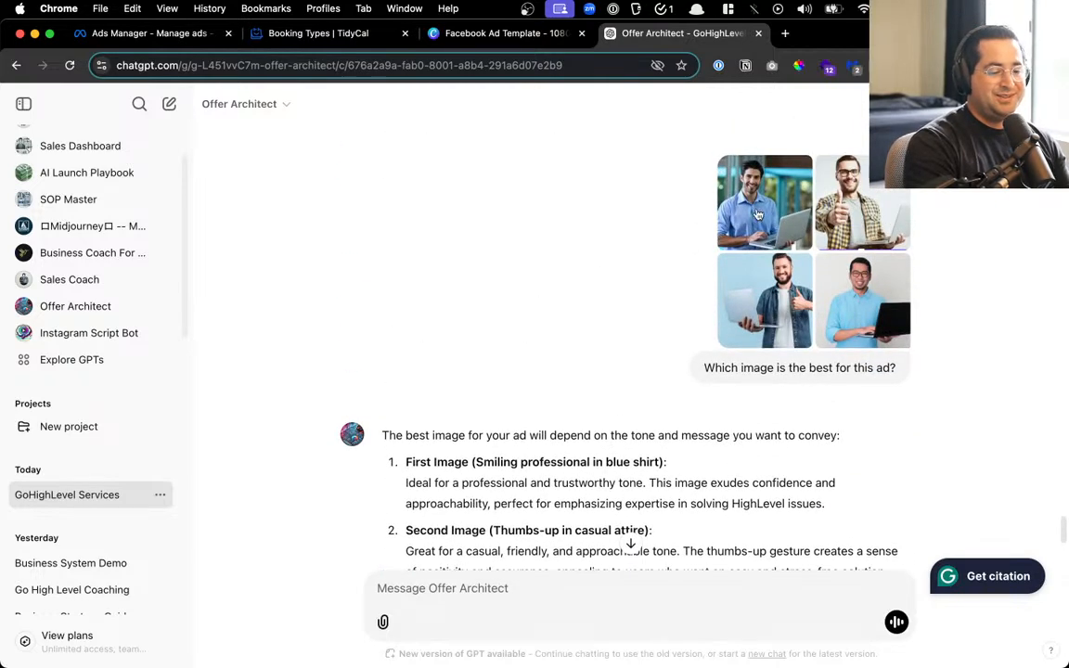
pyautogui.click(485, 36)
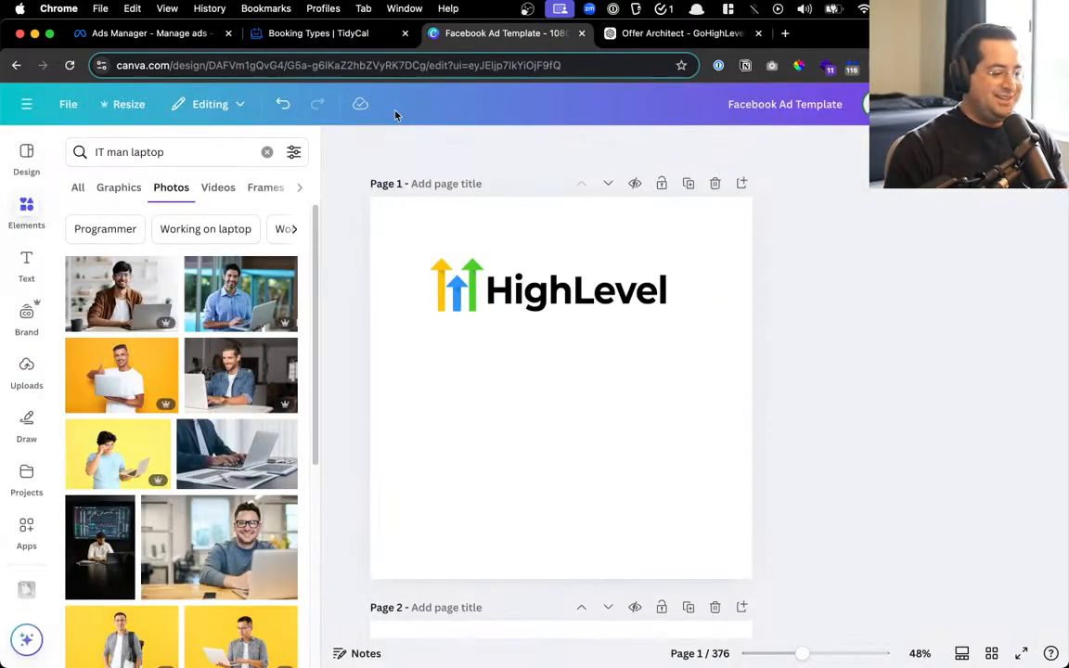
# Add the blue-shirt laptop photo, enlarge and centre the HighLevel logo, and size the photo beneath it
pyautogui.click(240, 294)
pyautogui.moveTo(559, 352); pyautogui.dragTo(560, 457)
pyautogui.moveTo(624, 282); pyautogui.dragTo(647, 263)
pyautogui.moveTo(584, 248); pyautogui.dragTo(619, 242)
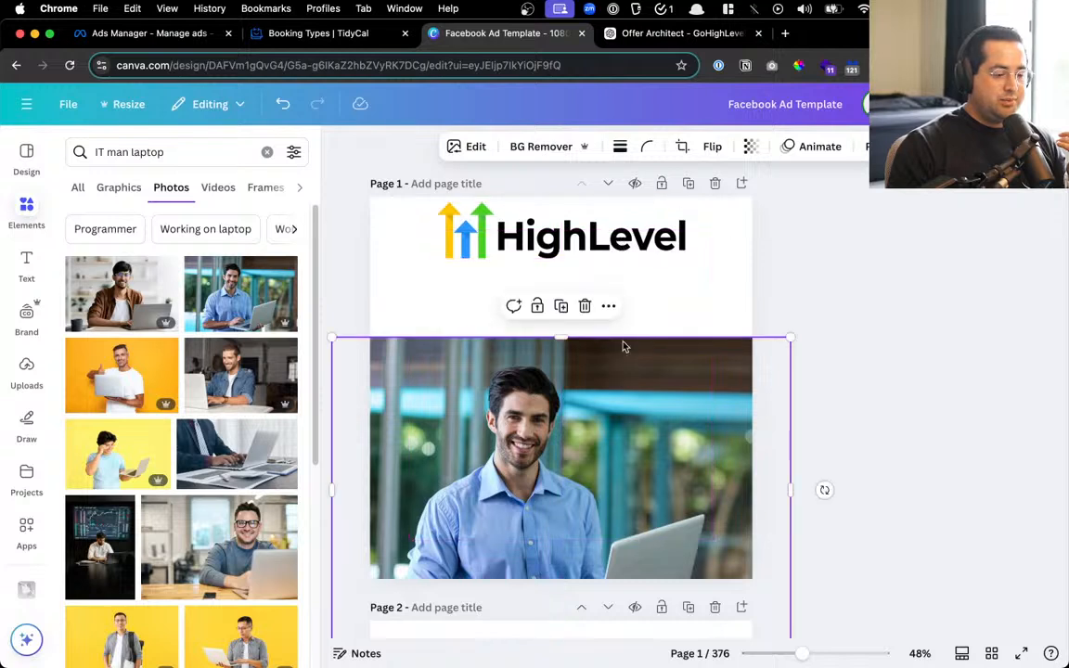
pyautogui.moveTo(622, 346); pyautogui.dragTo(628, 293)
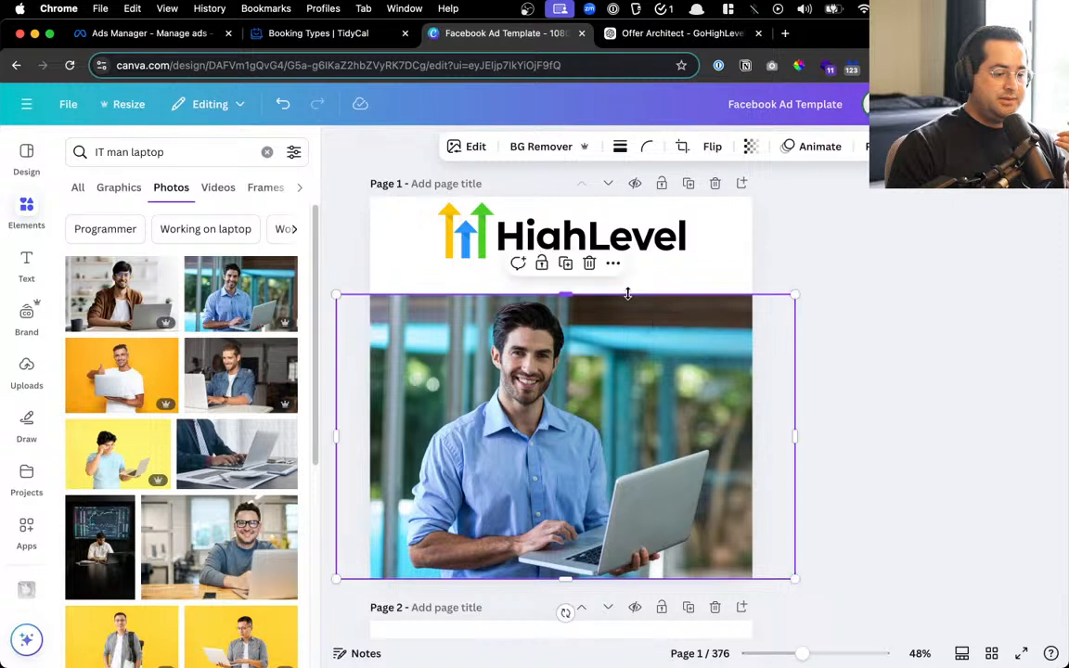
pyautogui.moveTo(589, 405)
pyautogui.mouseDown()
pyautogui.moveTo(592, 376)
pyautogui.moveTo(569, 405)
pyautogui.mouseUp()
pyautogui.moveTo(778, 294); pyautogui.dragTo(834, 277)
pyautogui.moveTo(577, 371); pyautogui.dragTo(594, 374)
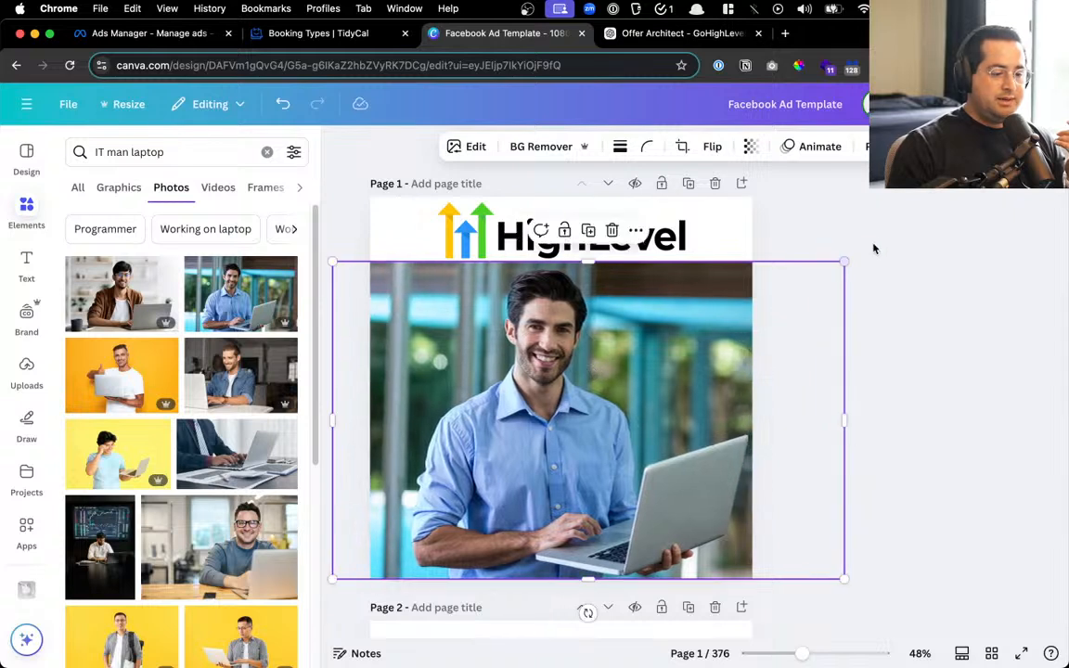
pyautogui.click(918, 269)
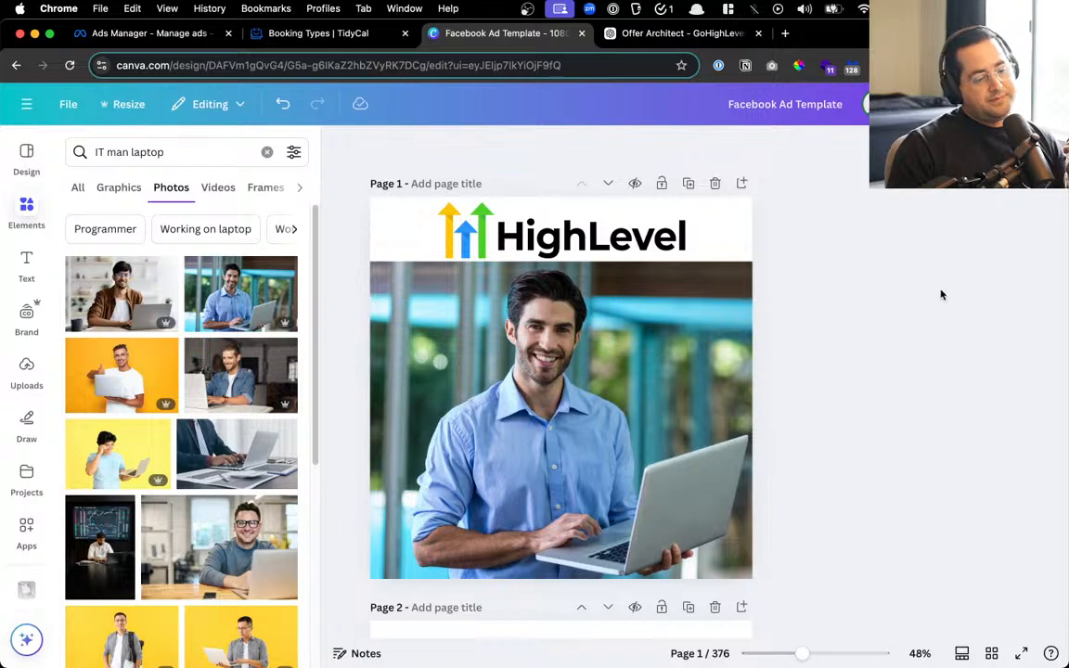
pyautogui.click(712, 213)
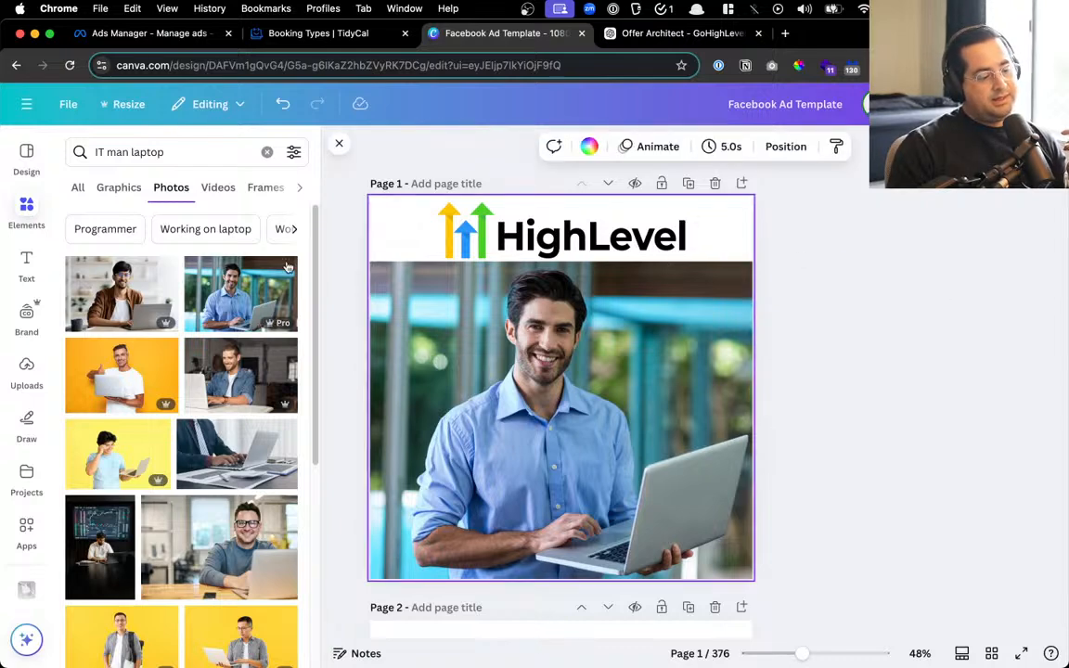
# Try red, yellow, green and light blue backgrounds, settling on a white page background
pyautogui.click(582, 149)
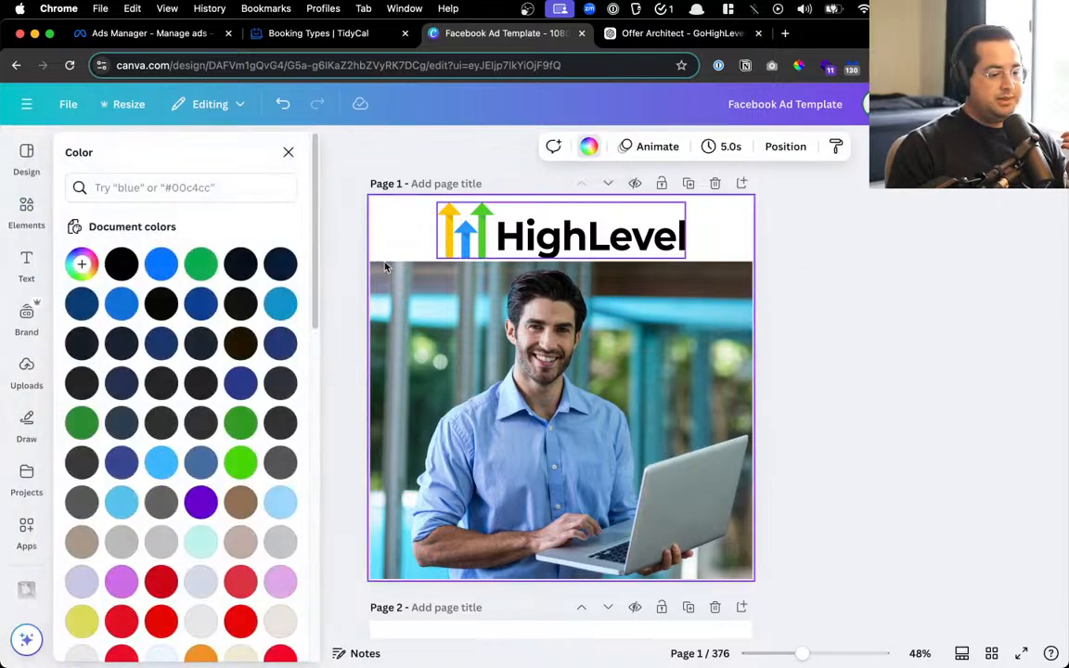
pyautogui.click(162, 621)
pyautogui.scroll(-2, 118, 541)
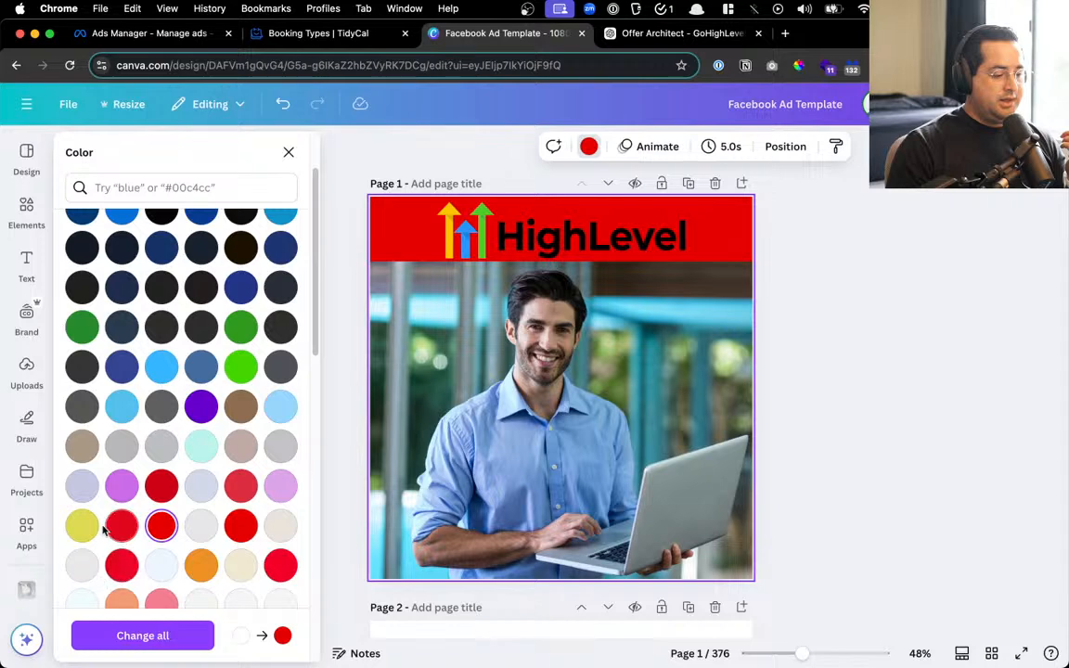
pyautogui.scroll(-5, 252, 545)
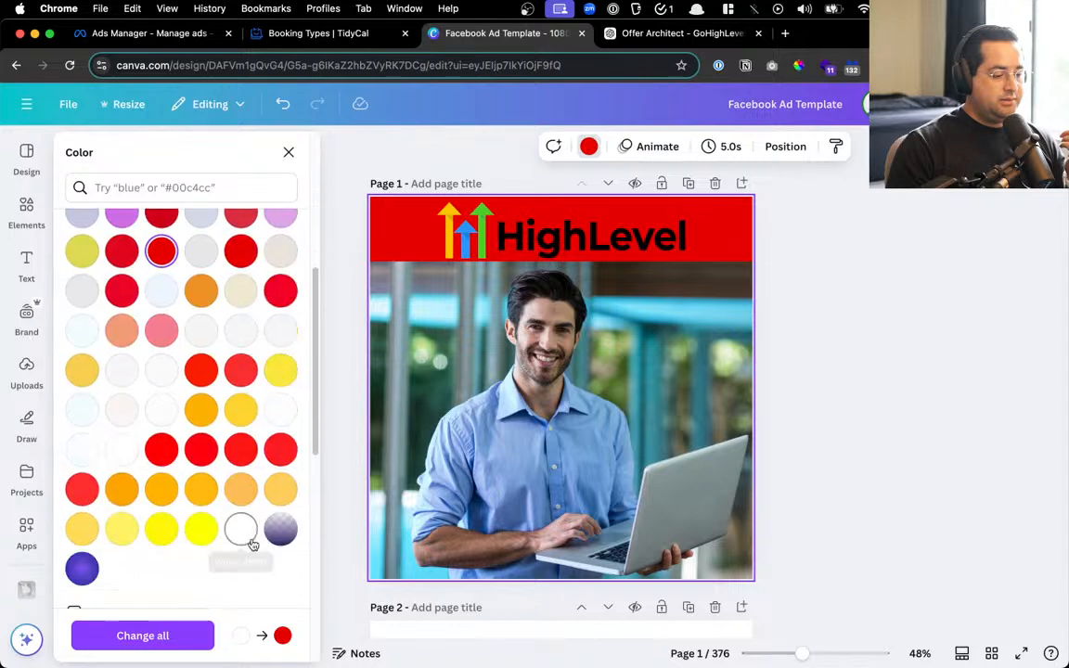
pyautogui.click(281, 410)
pyautogui.click(200, 528)
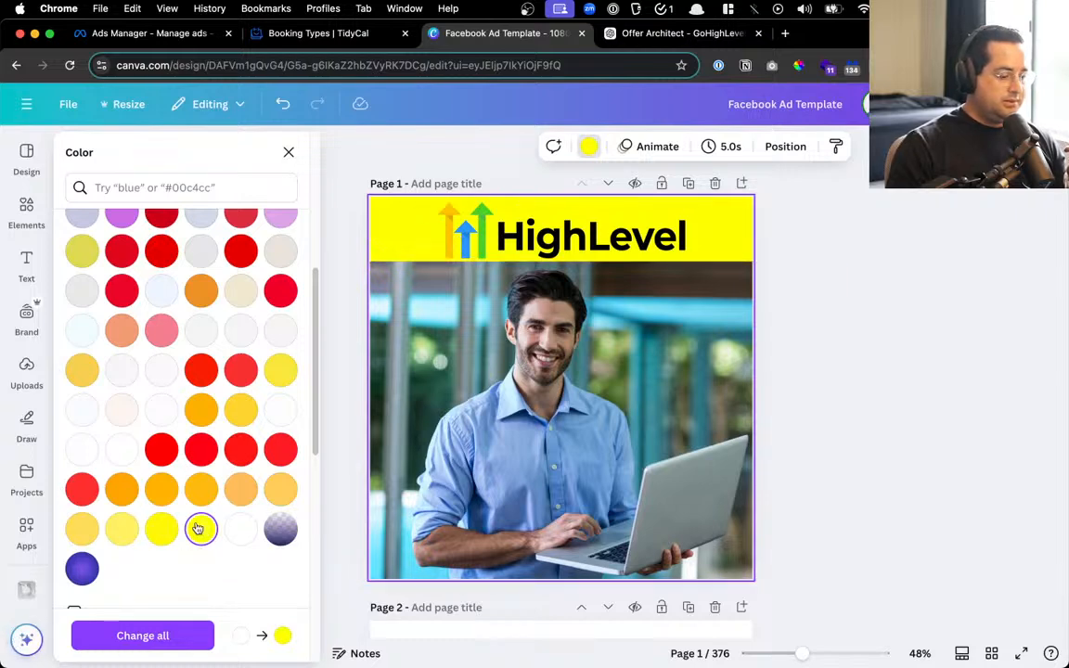
pyautogui.scroll(5, 247, 421)
pyautogui.click(241, 340)
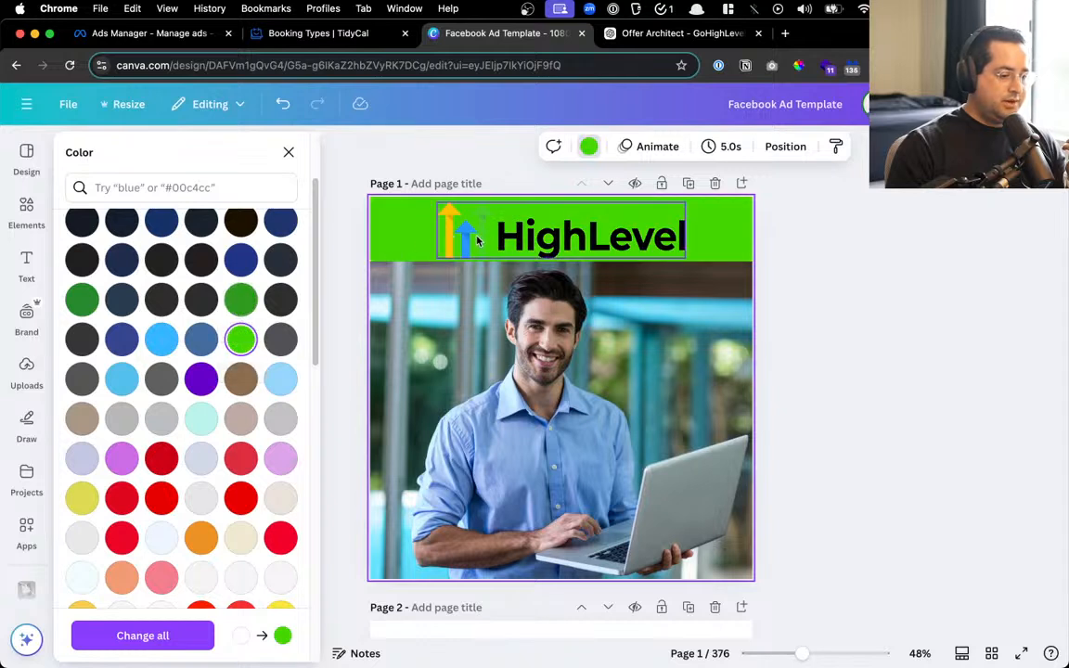
pyautogui.click(163, 339)
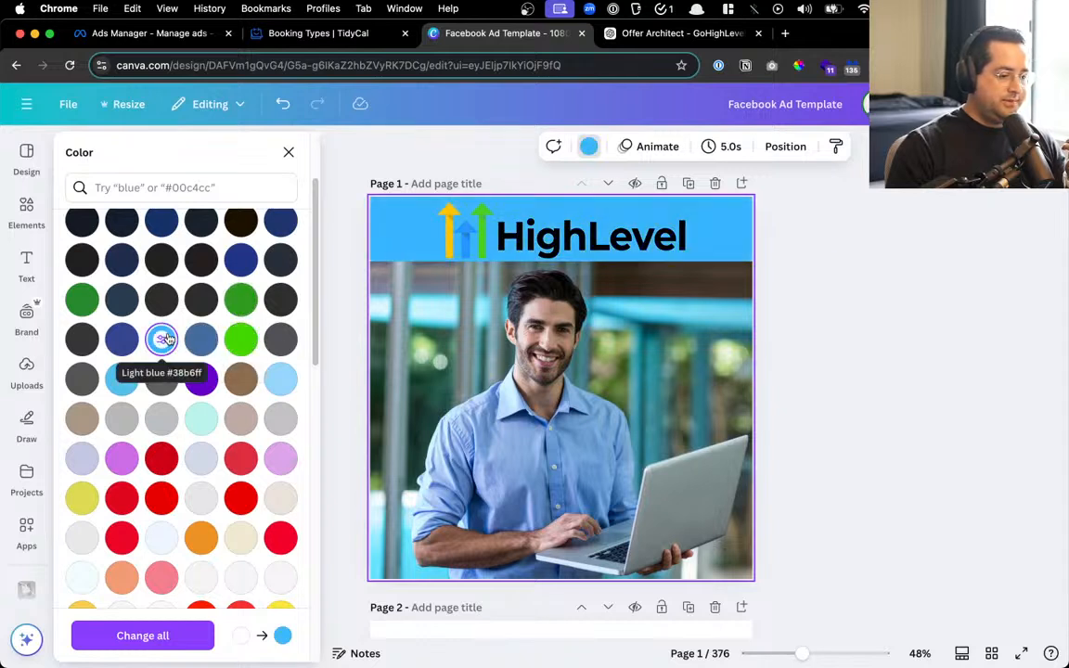
pyautogui.click(162, 539)
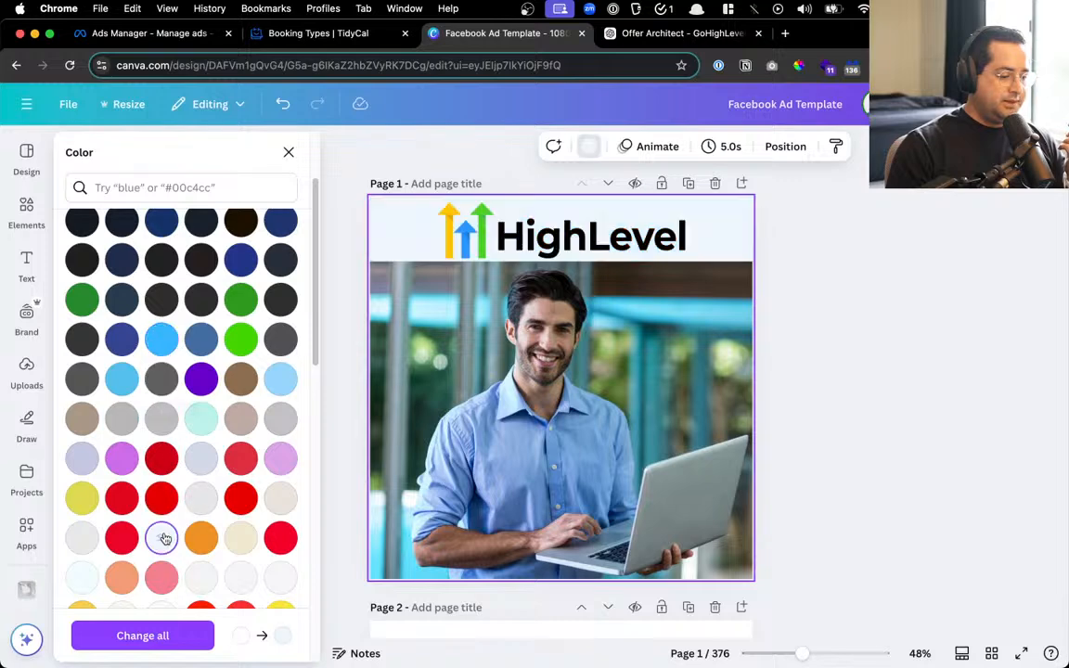
pyautogui.scroll(3, 199, 325)
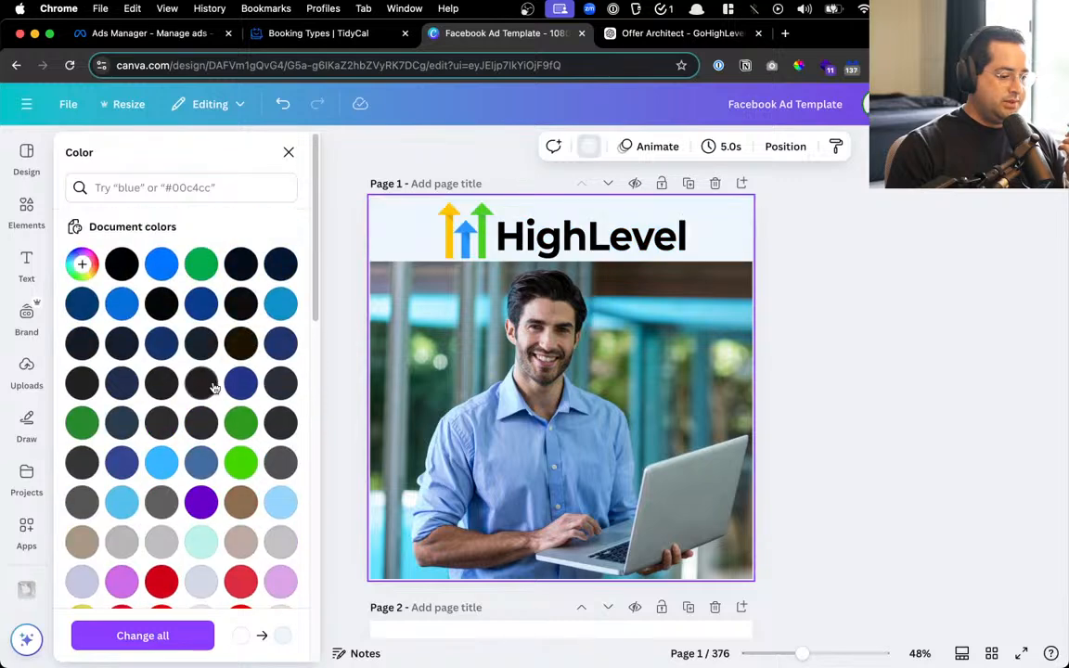
pyautogui.scroll(-5, 213, 386)
pyautogui.scroll(2, 166, 342)
pyautogui.click(239, 337)
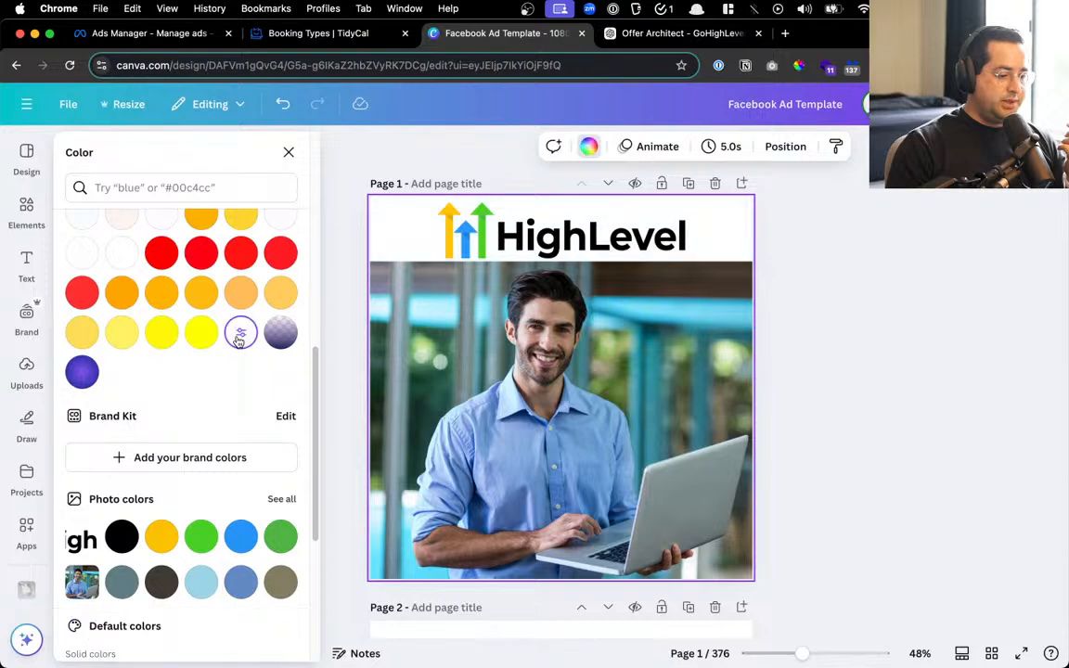
pyautogui.click(864, 267)
# Take a region screenshot of the whole finished HighLevel ad design
pyautogui.click(678, 301)
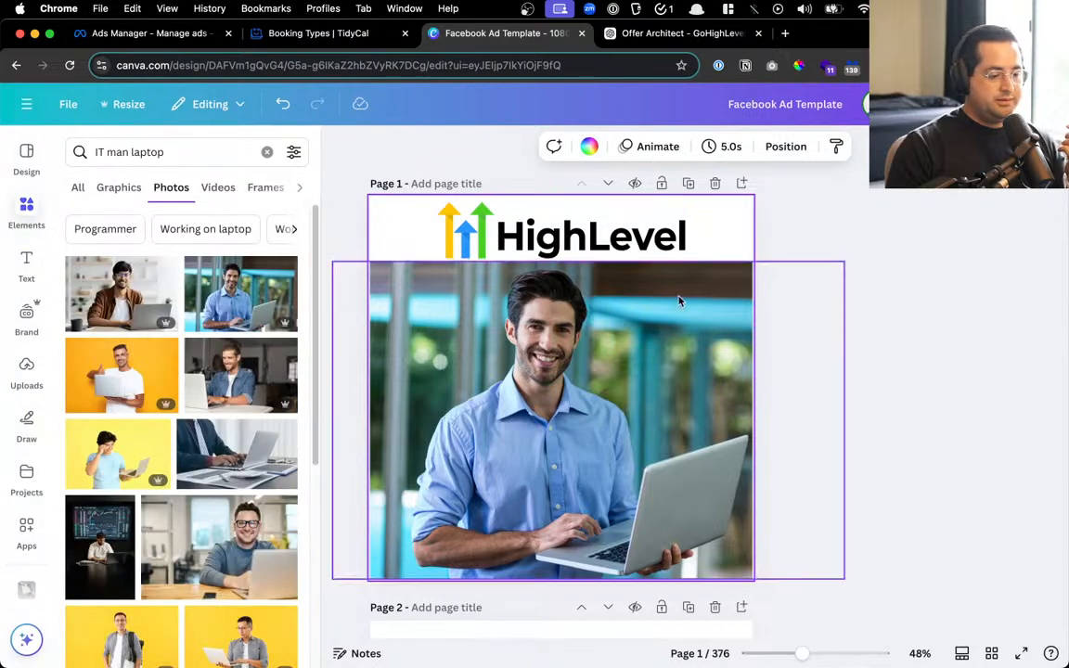
pyautogui.press('super+shift+4')
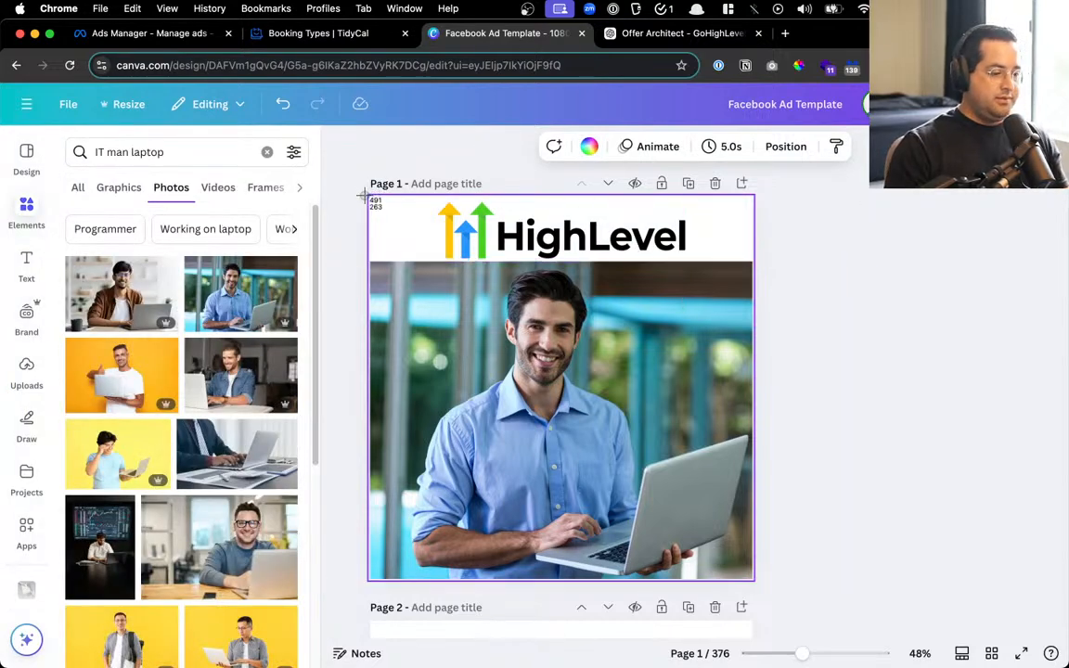
pyautogui.moveTo(369, 198); pyautogui.dragTo(751, 580)
# Ask ChatGPT 'what color should the background be' with the ad screenshot attached
pyautogui.click(677, 33)
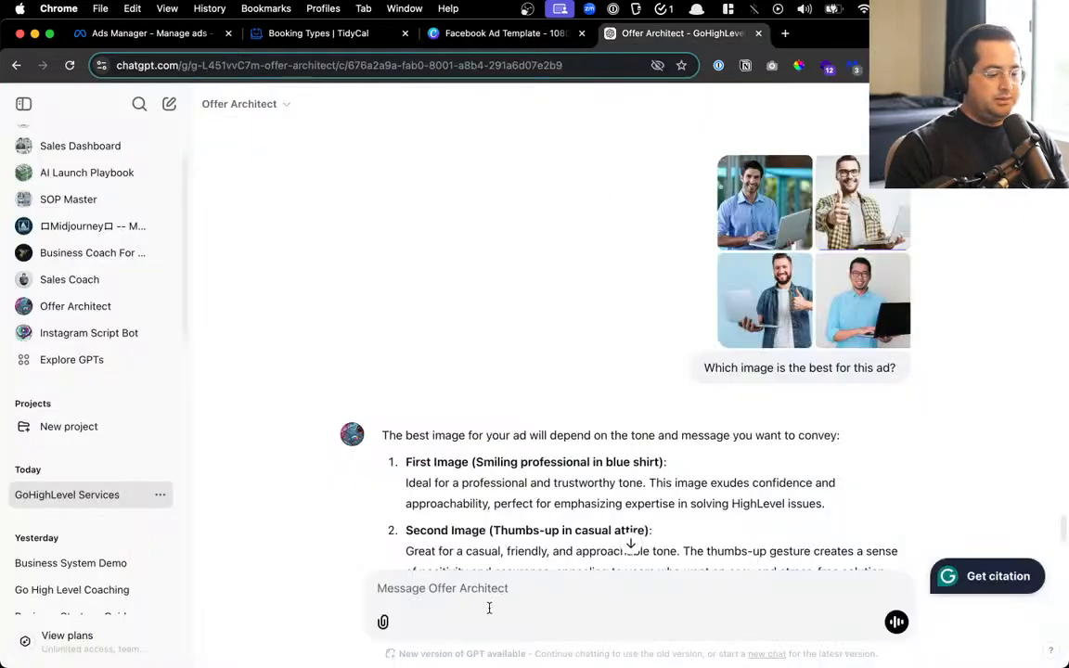
pyautogui.write('what color s')
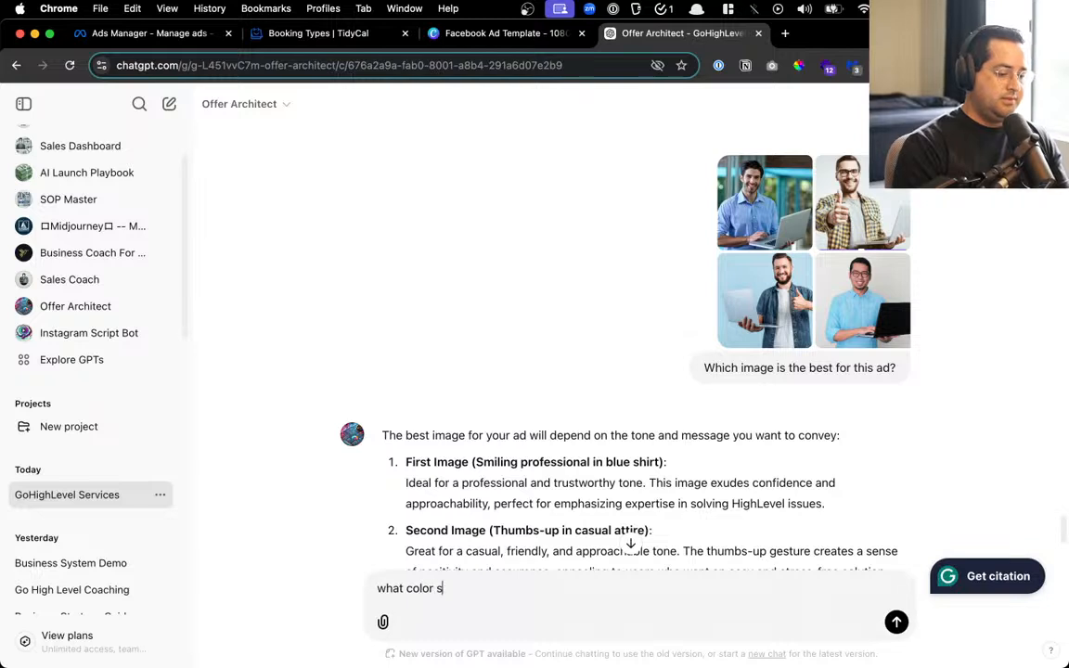
pyautogui.write('hould the backgroun')
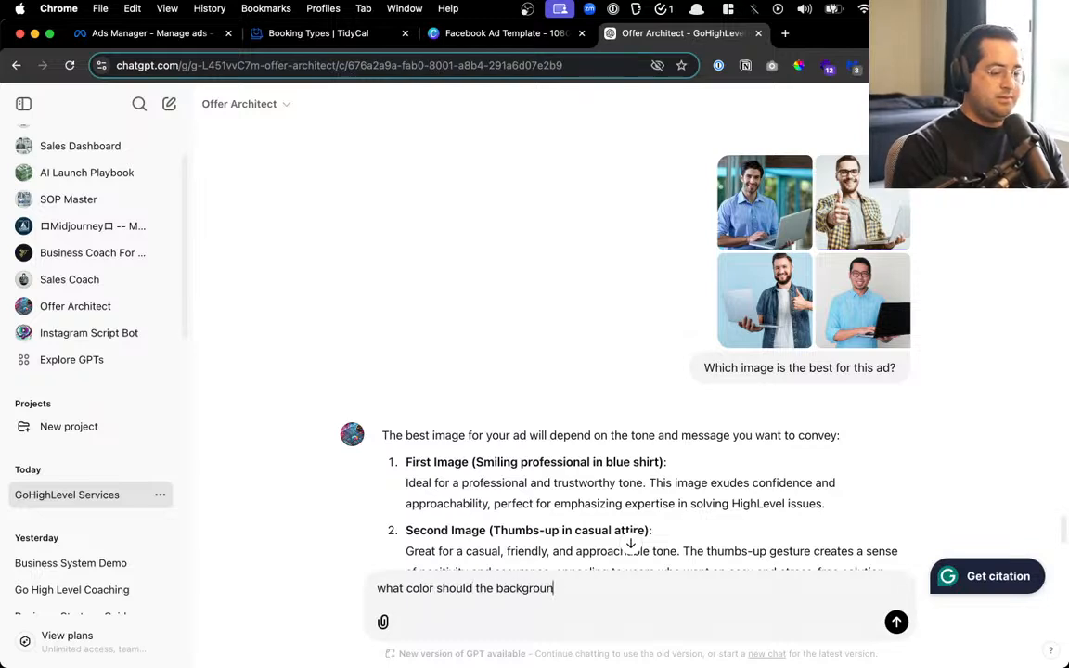
pyautogui.write('d be?')
pyautogui.press('super+v')
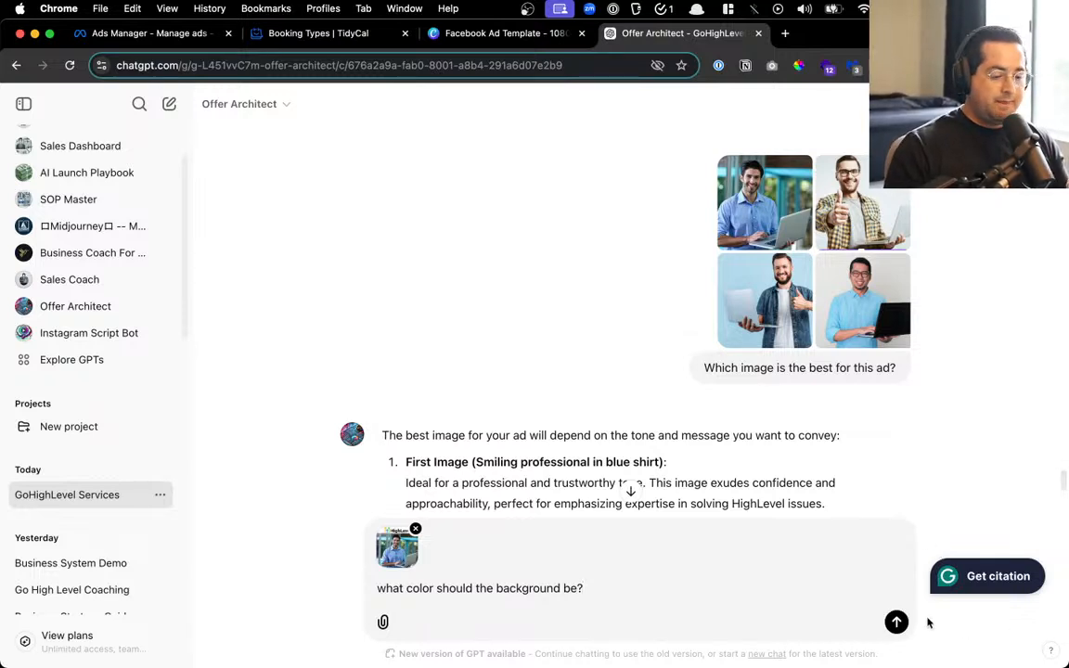
pyautogui.click(896, 621)
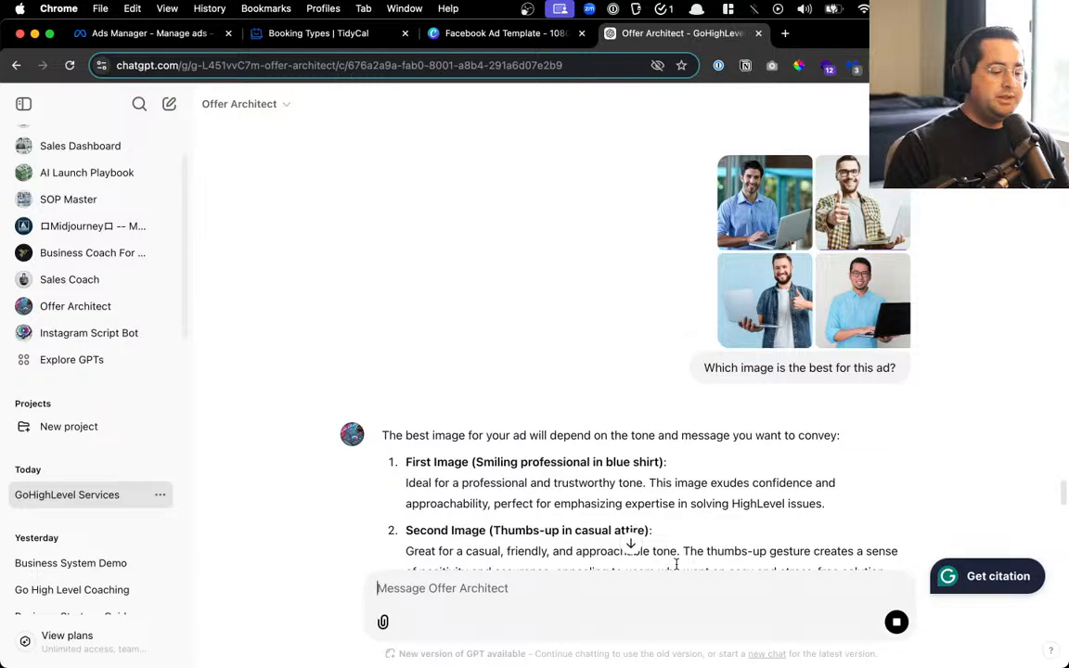
# Read the reply recommending white, light gray or a blue-to-green gradient, then return to Canva
pyautogui.scroll(-15, 676, 564)
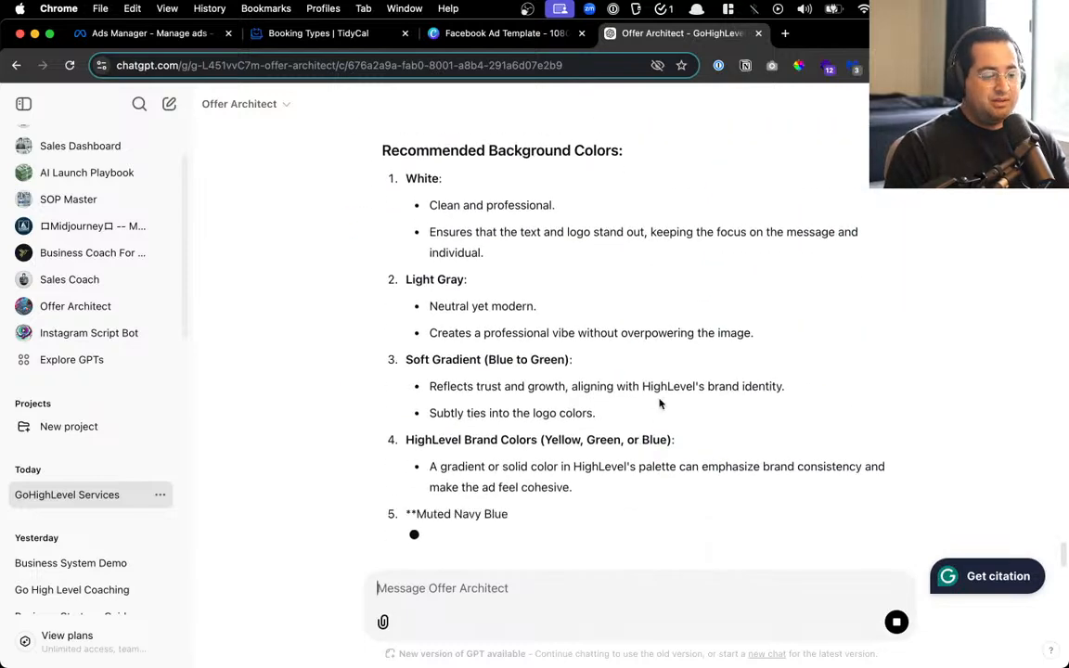
pyautogui.scroll(5, 664, 381)
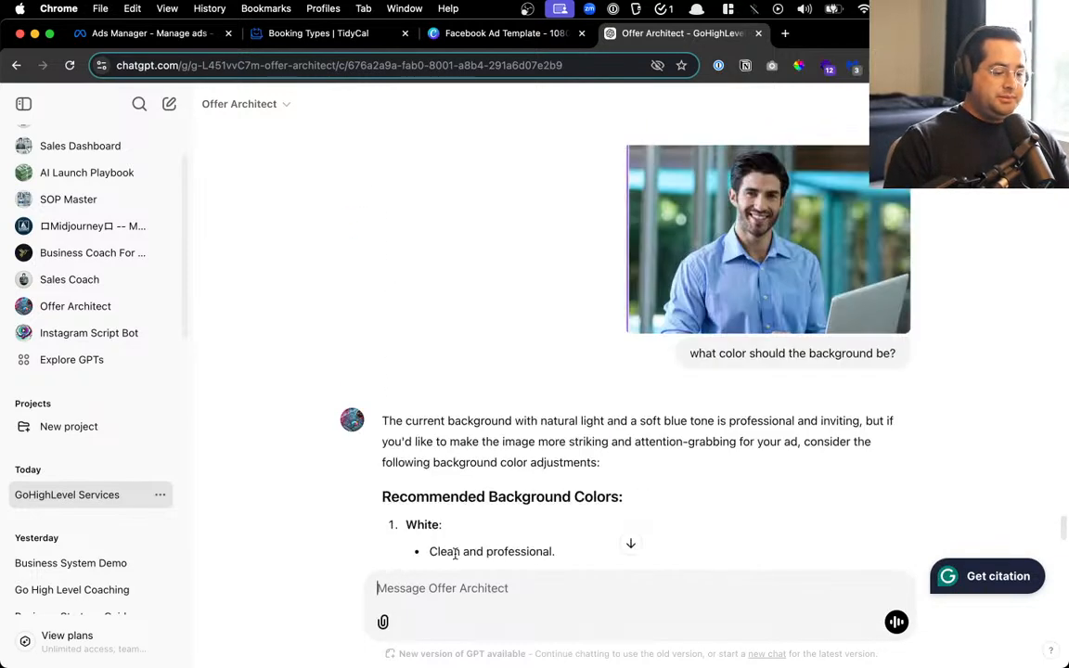
pyautogui.scroll(-1, 455, 554)
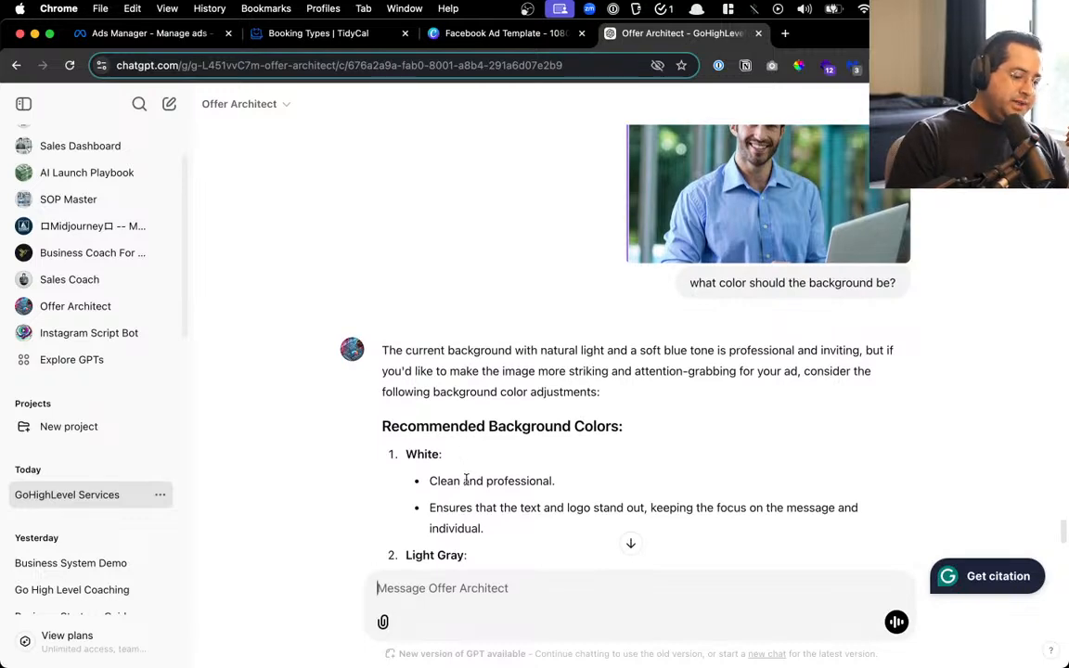
pyautogui.moveTo(475, 508); pyautogui.dragTo(691, 508)
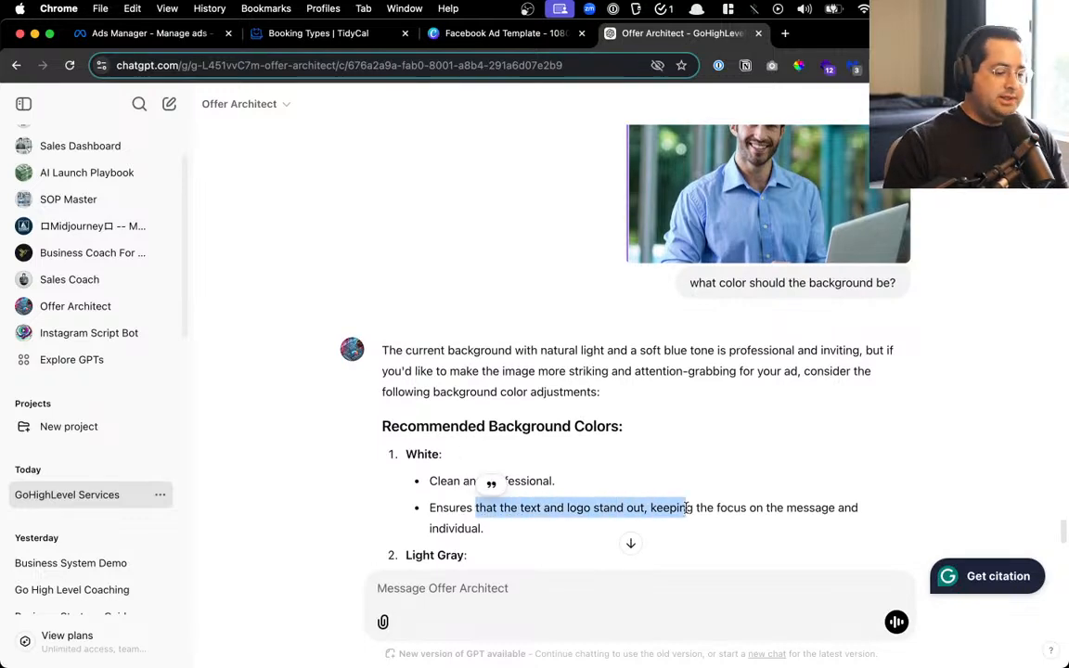
pyautogui.scroll(-2, 687, 507)
pyautogui.click(644, 444)
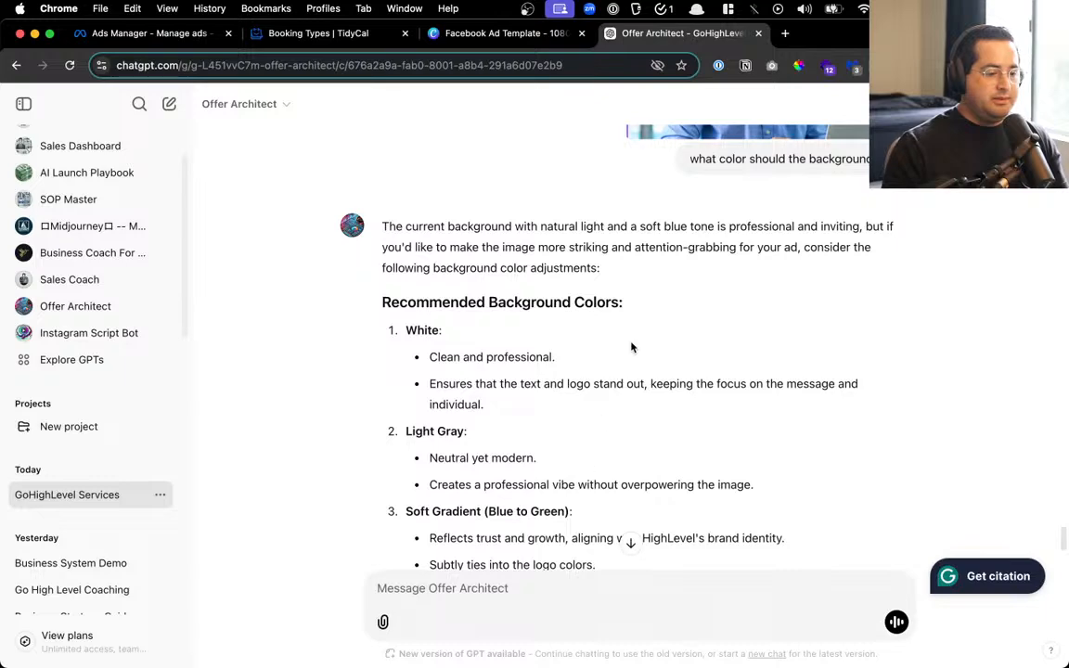
pyautogui.click(436, 33)
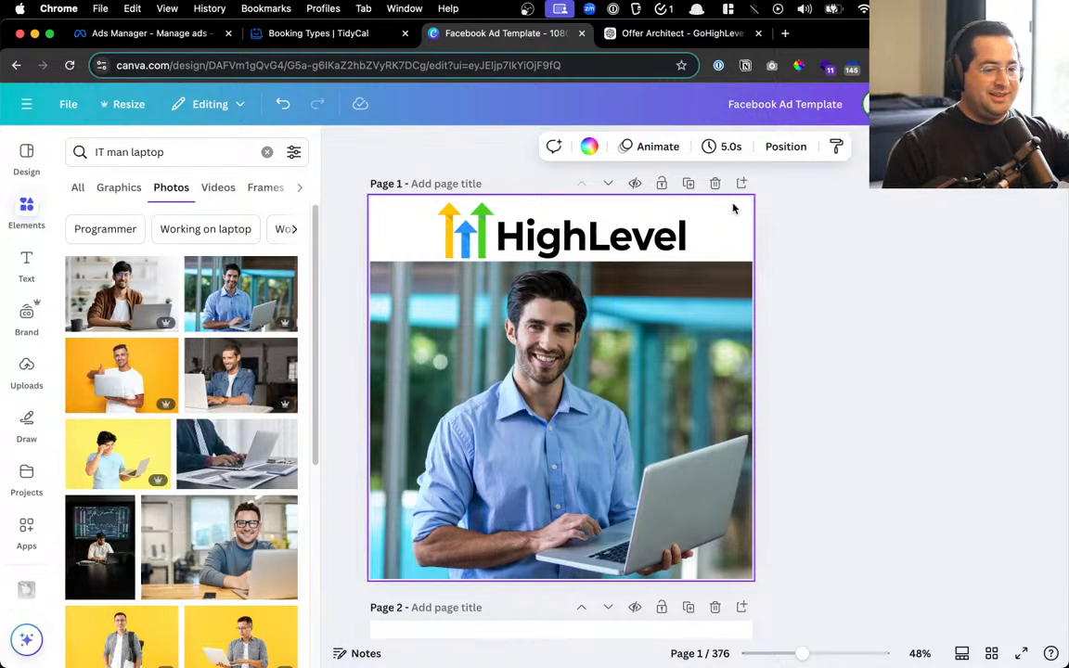
# Duplicate the HighLevel ad page, delete the copy and the barber-logo page, then return to ChatGPT
pyautogui.click(794, 407)
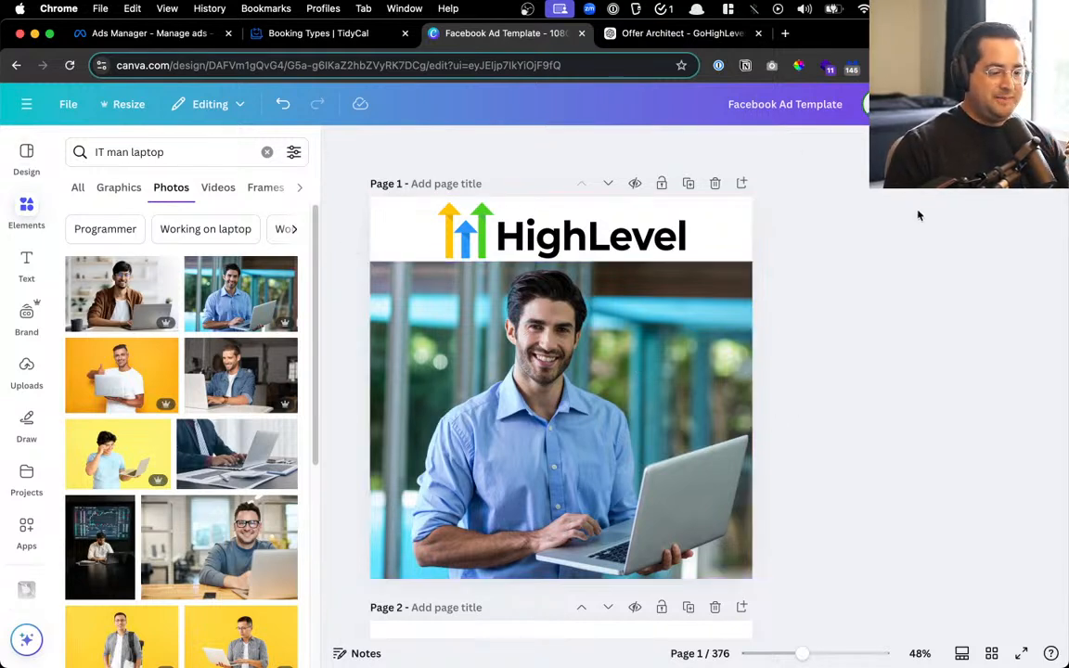
pyautogui.click(689, 185)
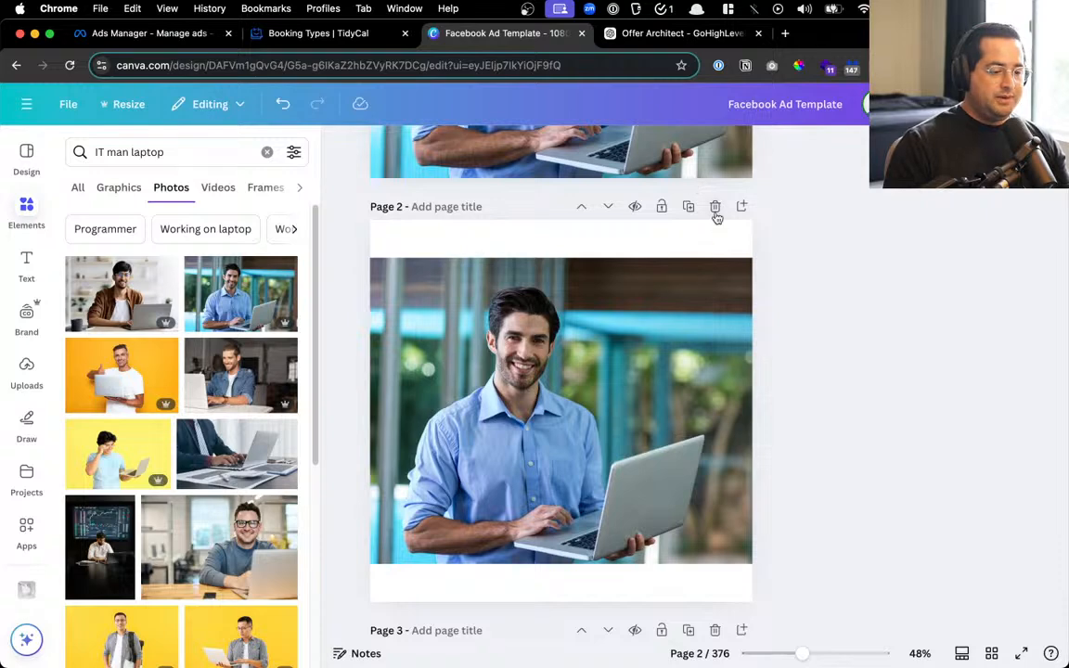
pyautogui.click(715, 208)
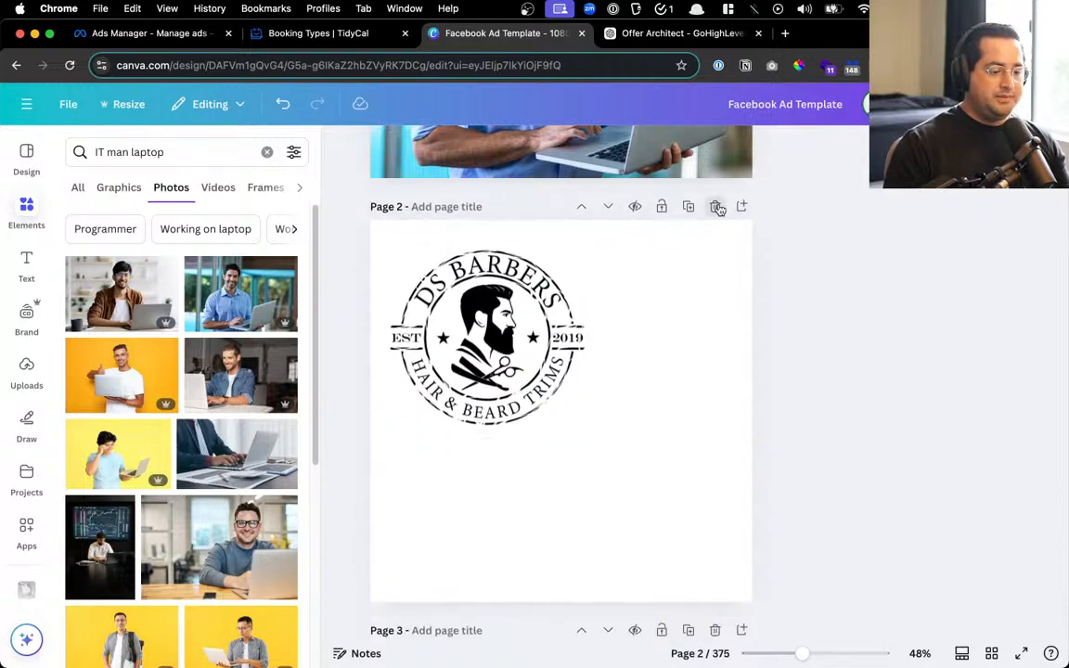
pyautogui.click(719, 209)
pyautogui.click(617, 34)
# Highlight the before-and-after HighLevel dashboard image concept under 'Turn Stress Into Success'
pyautogui.scroll(5, 640, 379)
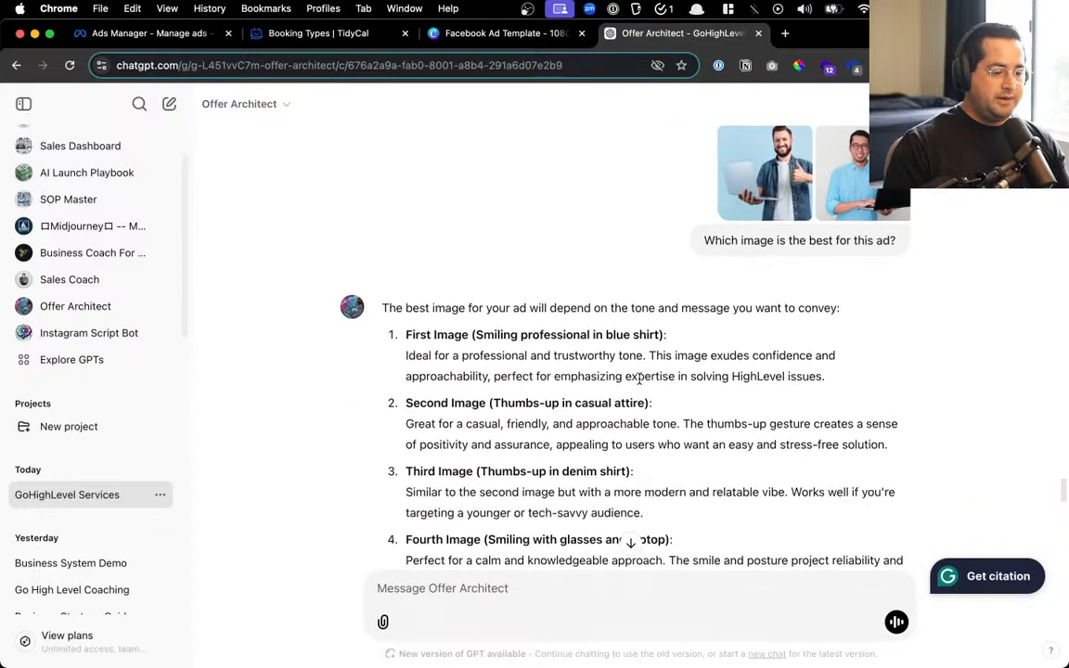
pyautogui.scroll(-15, 639, 379)
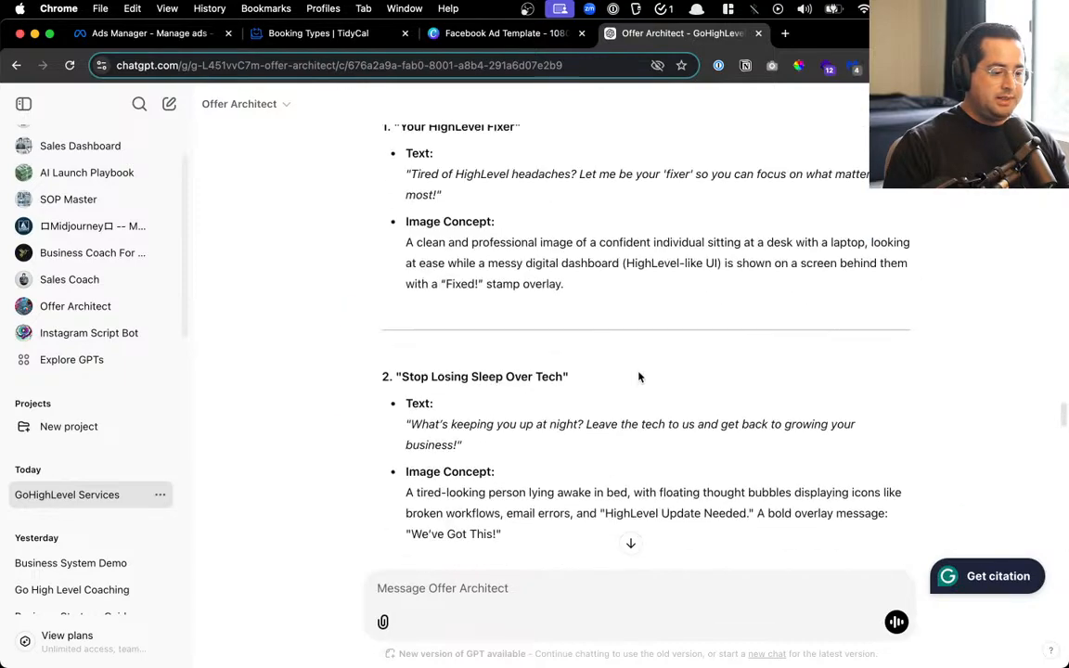
pyautogui.scroll(-5, 639, 376)
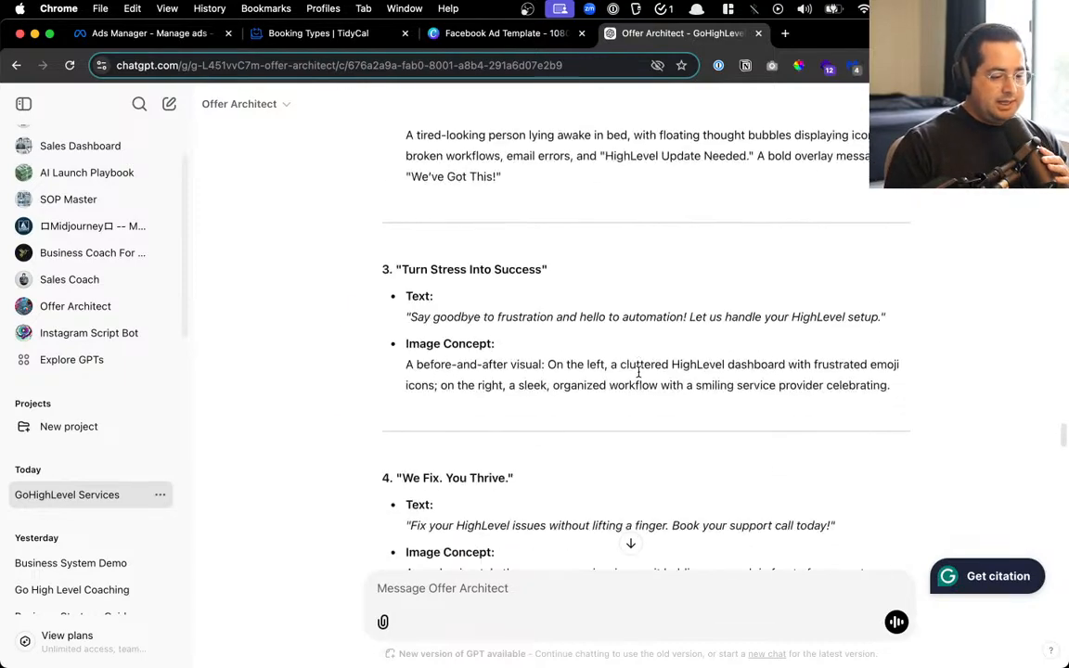
pyautogui.moveTo(491, 365); pyautogui.dragTo(788, 364)
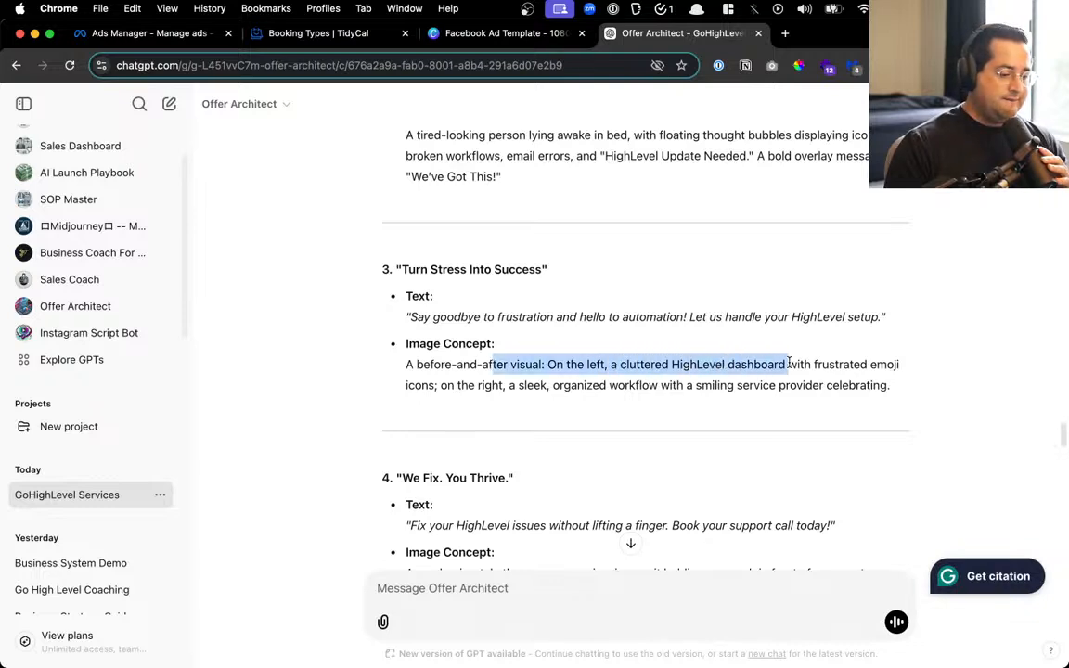
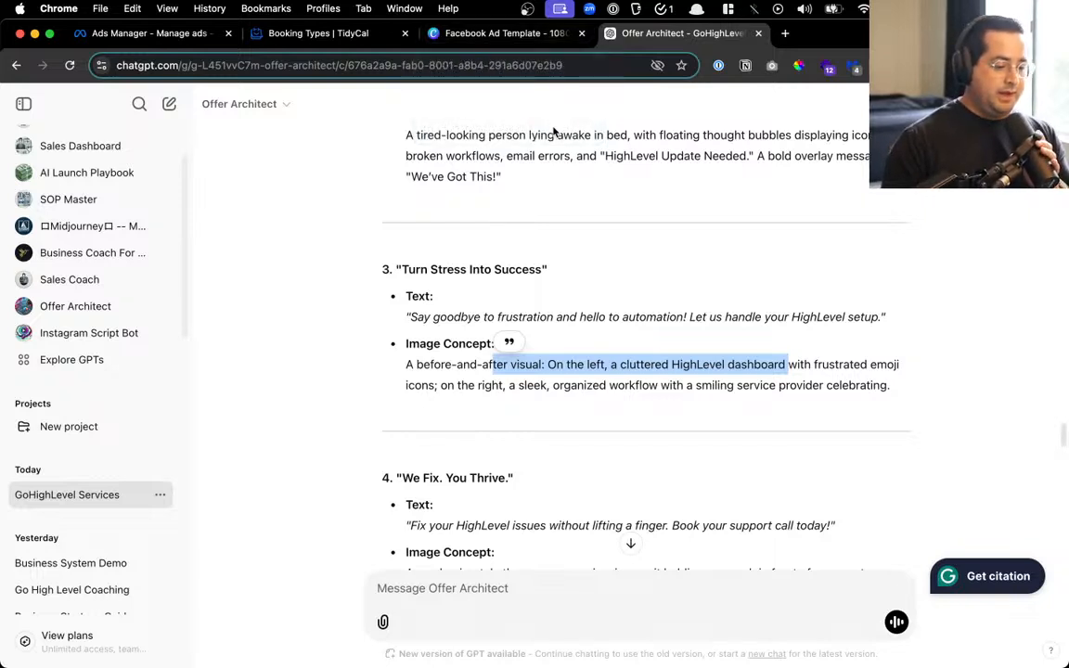
# Highlight concept 1's image description, then view the Facebook Ad Template's pages in grid view
pyautogui.scroll(-3, 543, 458)
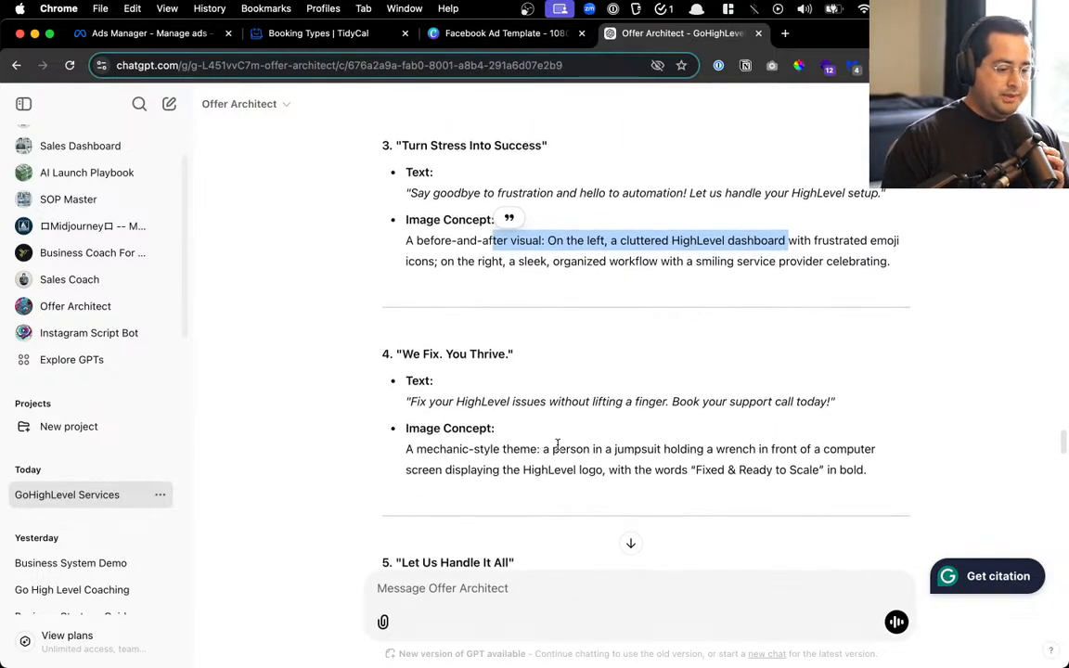
pyautogui.scroll(10, 556, 443)
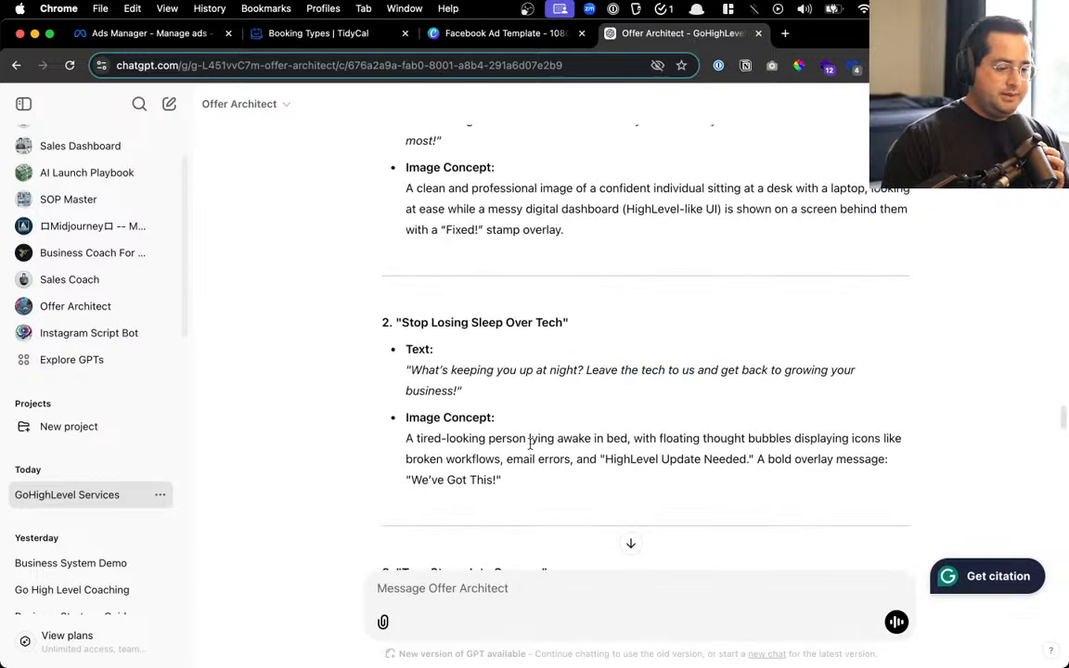
pyautogui.scroll(3, 514, 442)
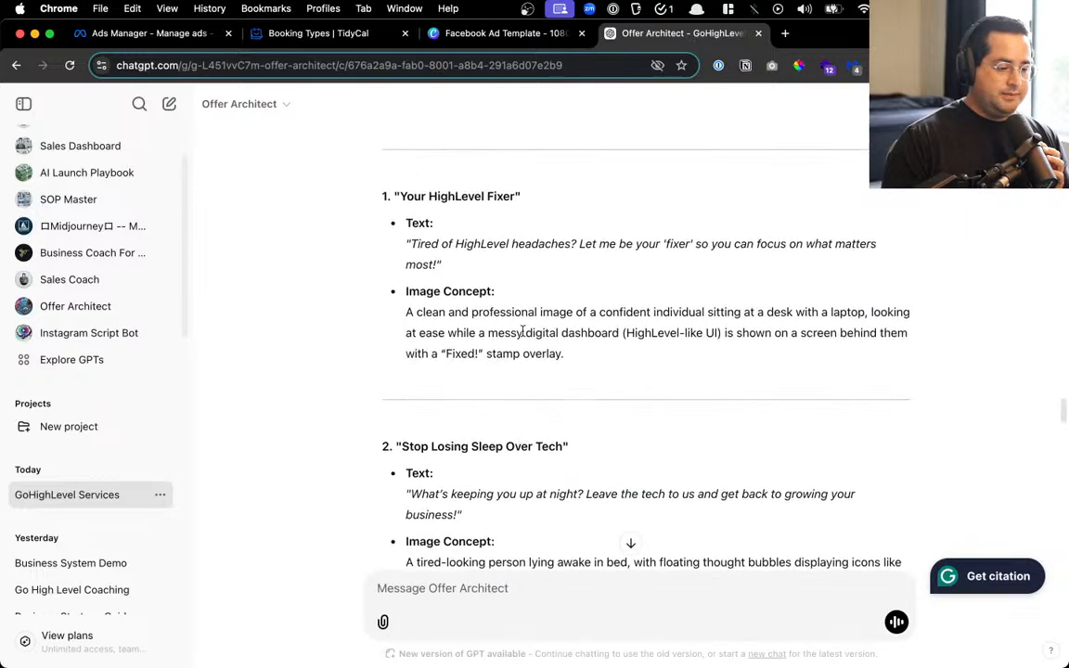
pyautogui.moveTo(531, 307); pyautogui.dragTo(526, 329)
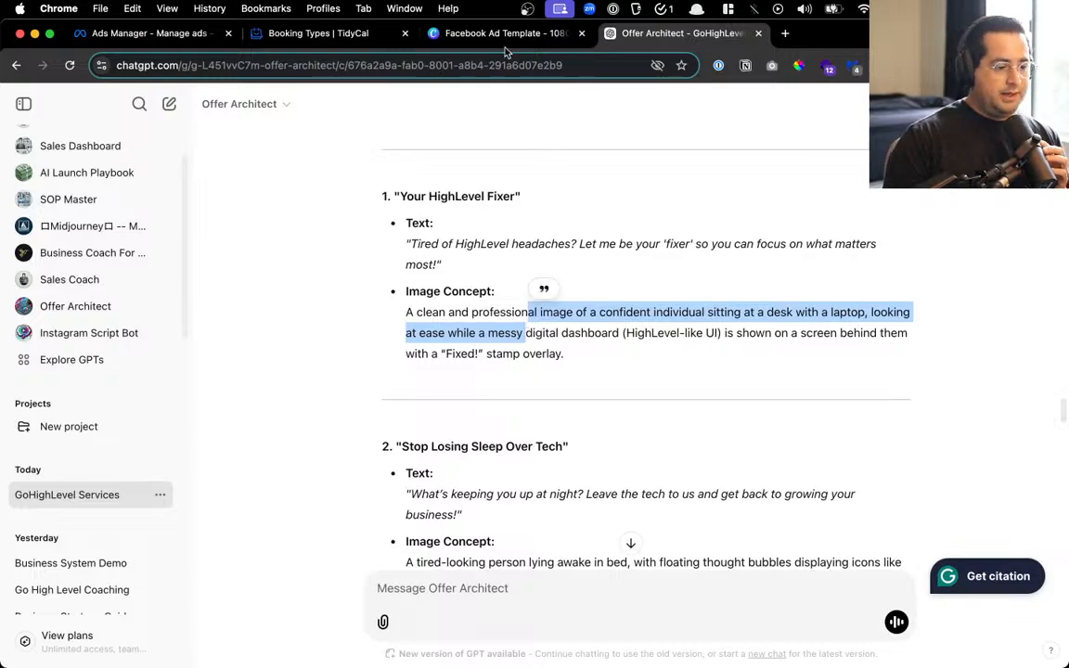
pyautogui.click(455, 35)
pyautogui.click(990, 653)
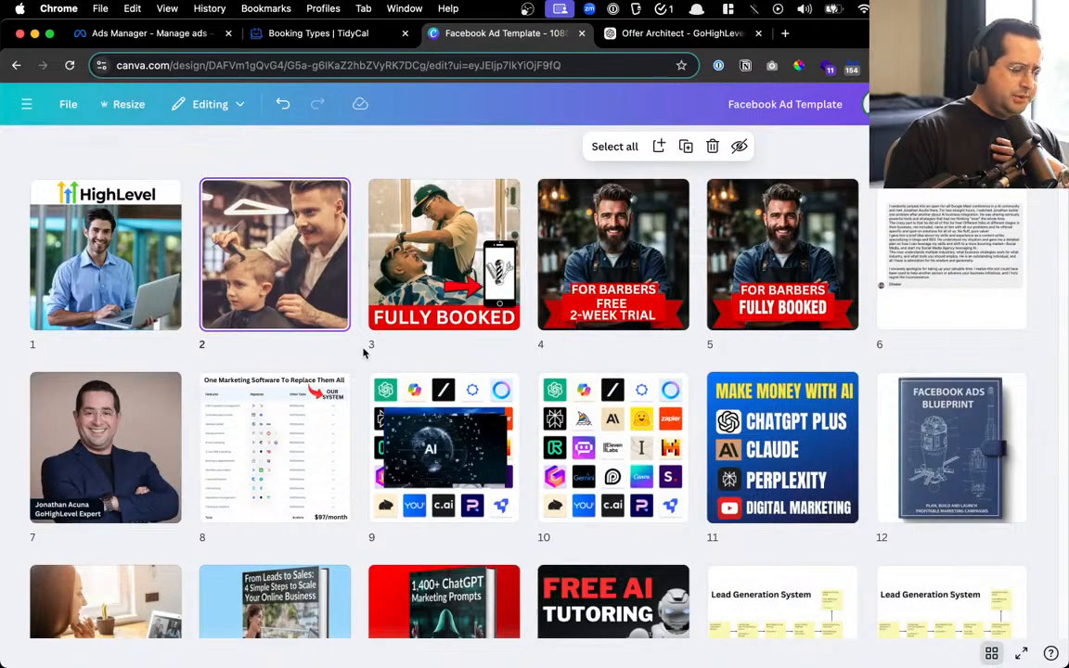
# Move the Done-For-You Marketing System page from position 20 to page 2
pyautogui.scroll(-10, 364, 352)
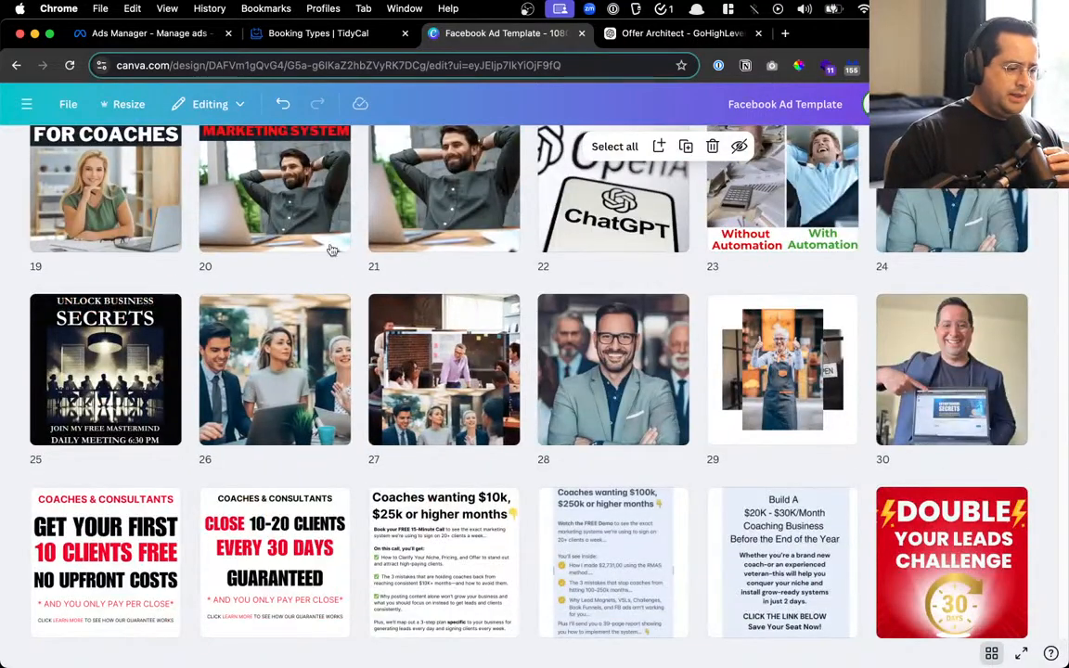
pyautogui.scroll(3, 332, 250)
pyautogui.moveTo(241, 432); pyautogui.dragTo(217, 289)
pyautogui.scroll(3, 228, 445)
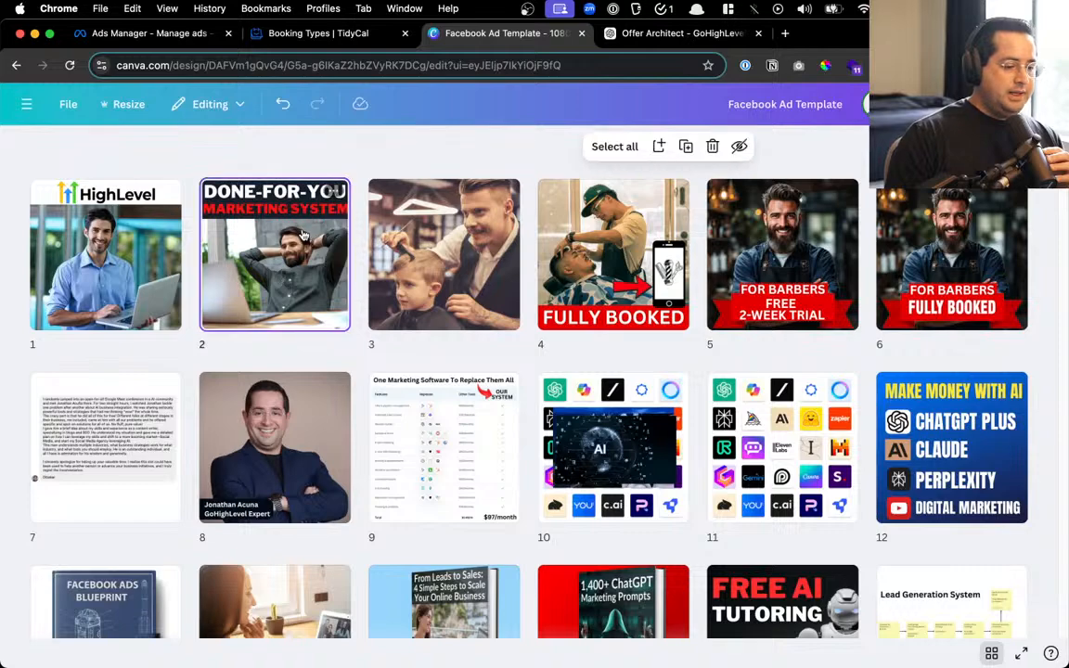
# Duplicate the Done-For-You page and open the copy as page 3
pyautogui.doubleClick(302, 236)
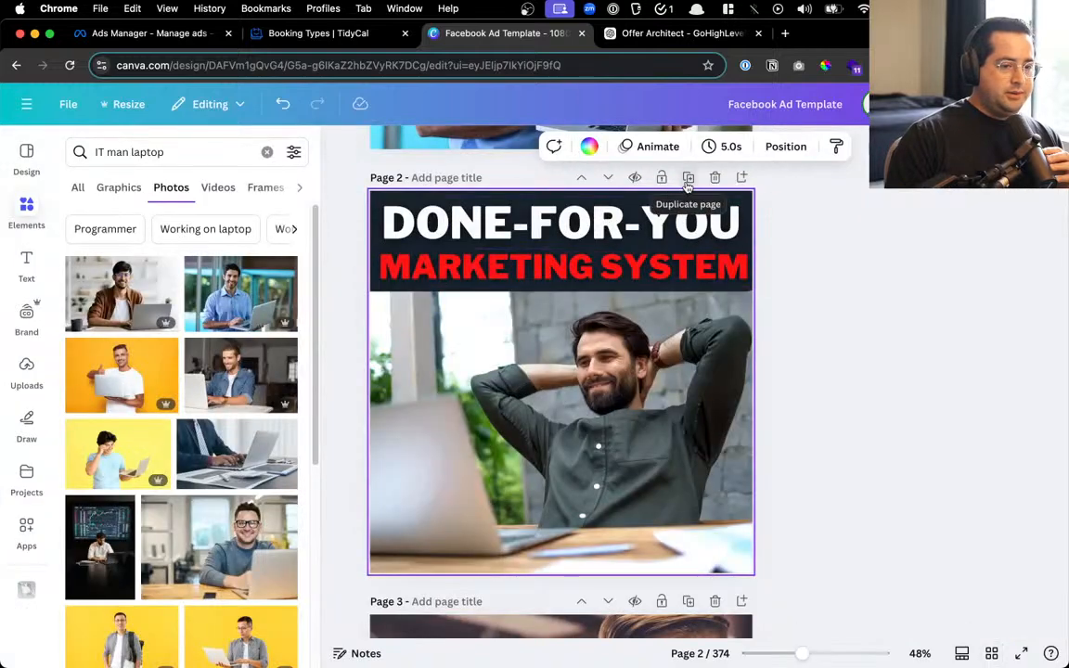
pyautogui.click(688, 180)
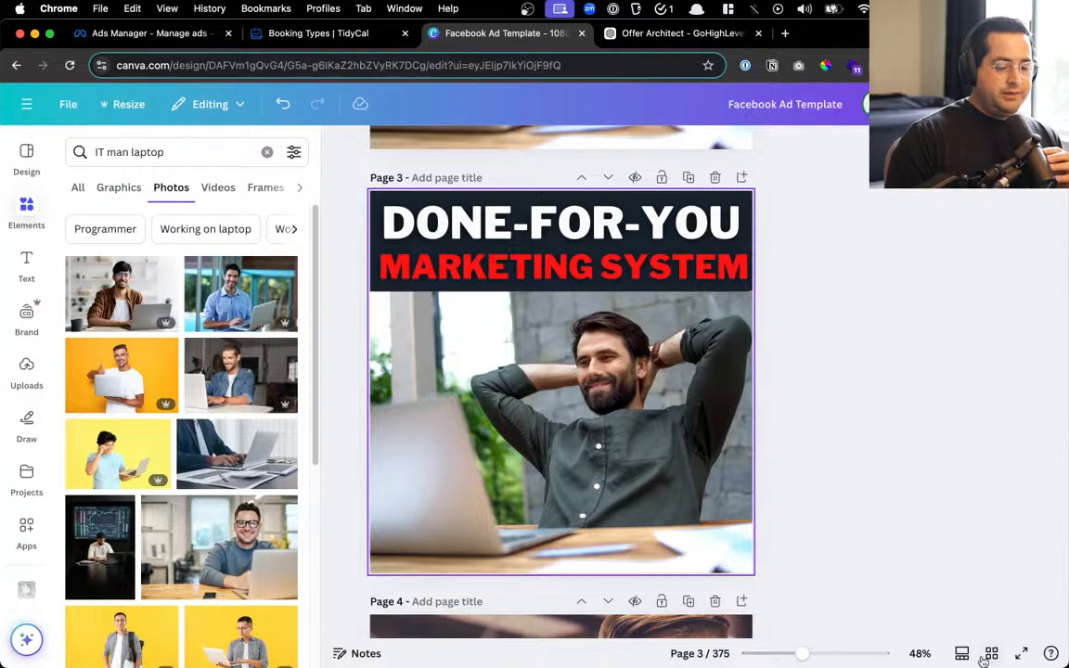
pyautogui.click(989, 655)
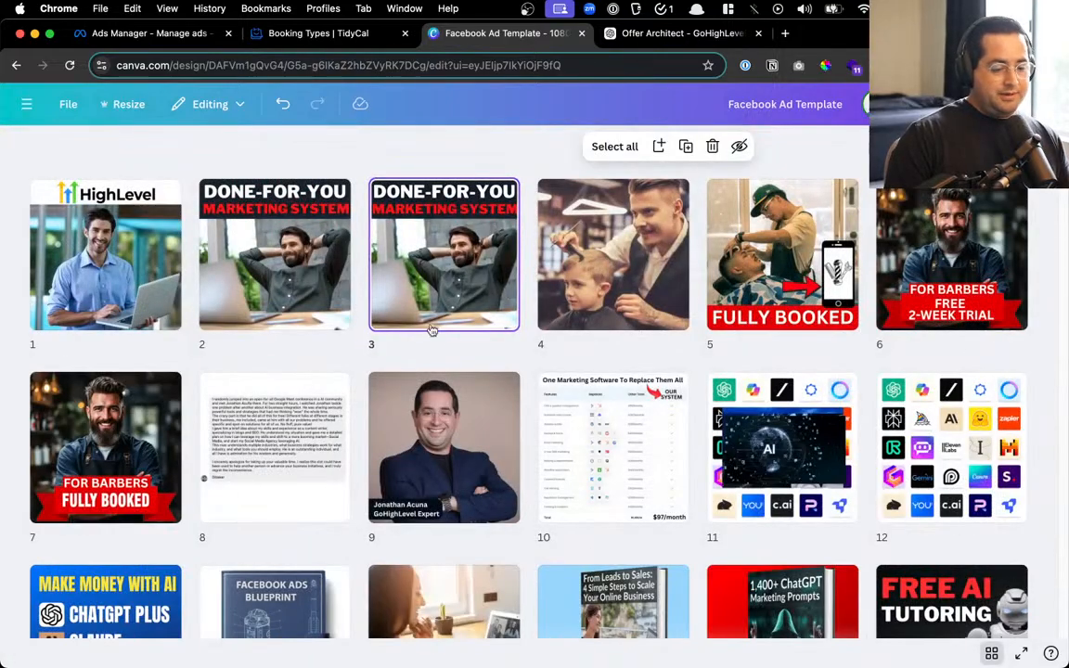
pyautogui.scroll(-10, 430, 323)
pyautogui.scroll(10, 430, 321)
pyautogui.scroll(-10, 401, 299)
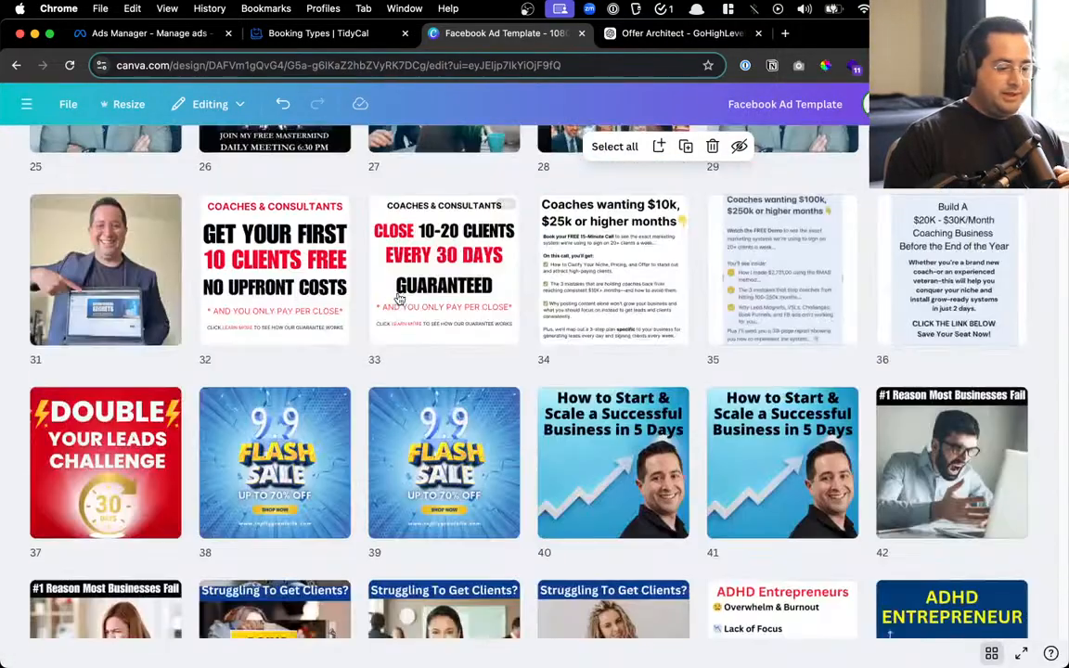
pyautogui.scroll(-10, 399, 297)
pyautogui.scroll(15, 399, 297)
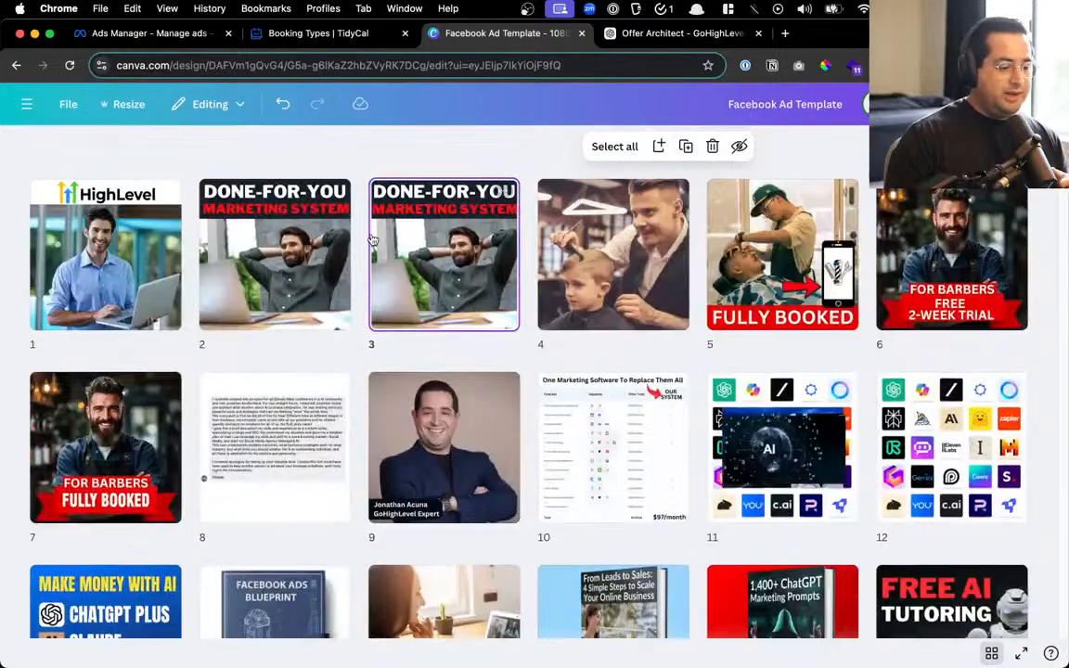
pyautogui.doubleClick(372, 240)
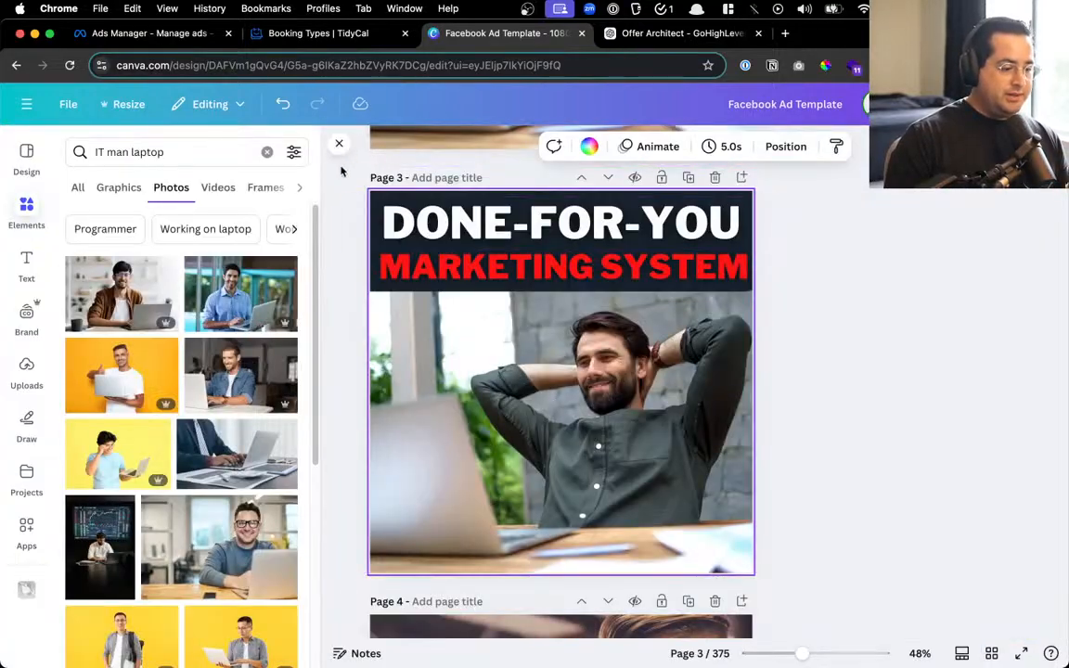
pyautogui.scroll(6, 688, 436)
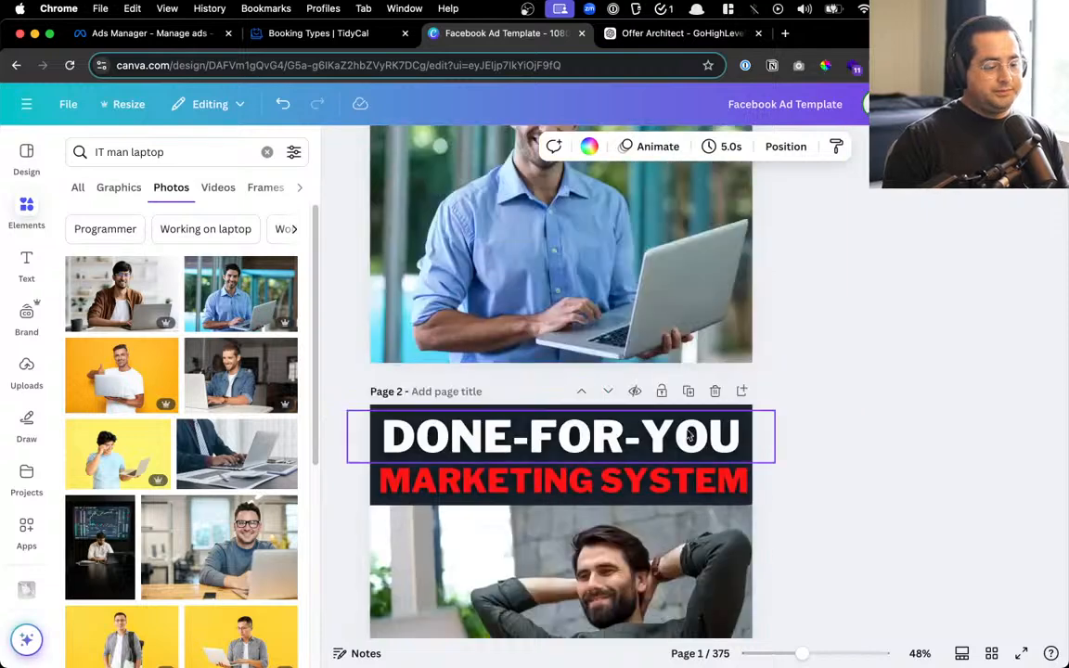
# Delete page 2's headline text and move its photo down to clear the top
pyautogui.moveTo(783, 468); pyautogui.dragTo(553, 439)
pyautogui.press('Delete')
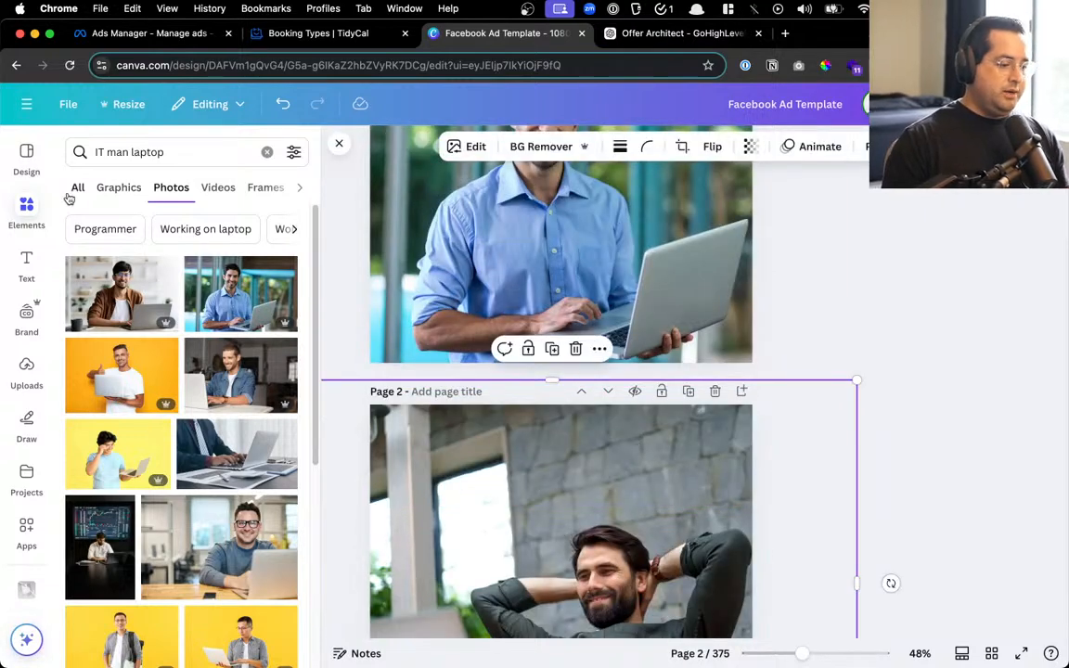
pyautogui.moveTo(552, 379); pyautogui.dragTo(550, 483)
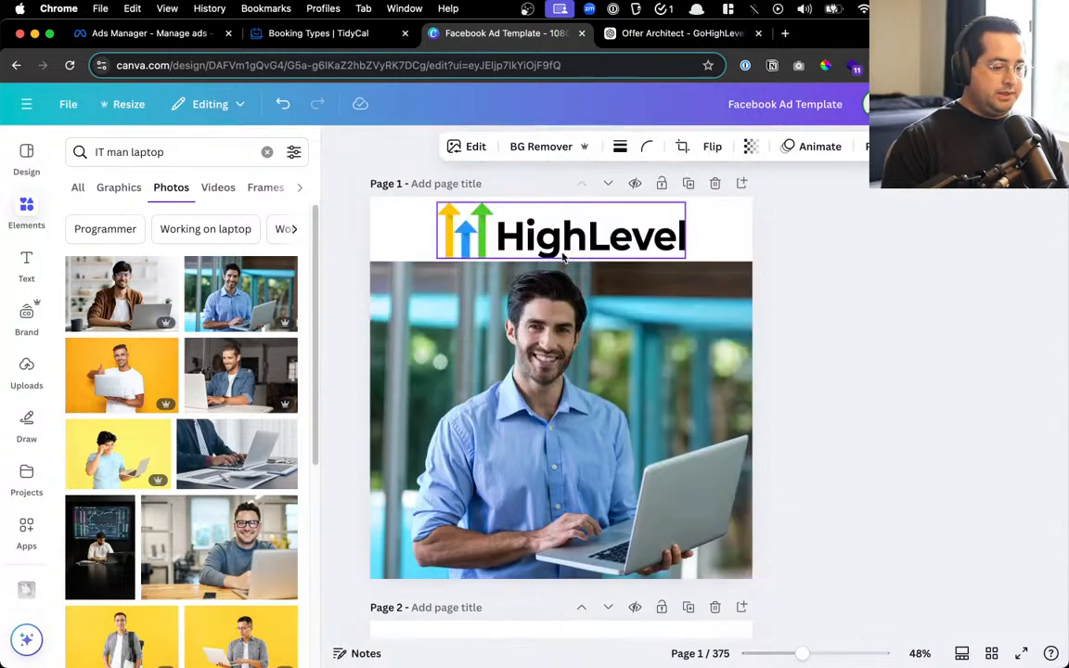
# Copy page 1's HighLevel logo onto page 2 and position it in the top strip
pyautogui.click(563, 231)
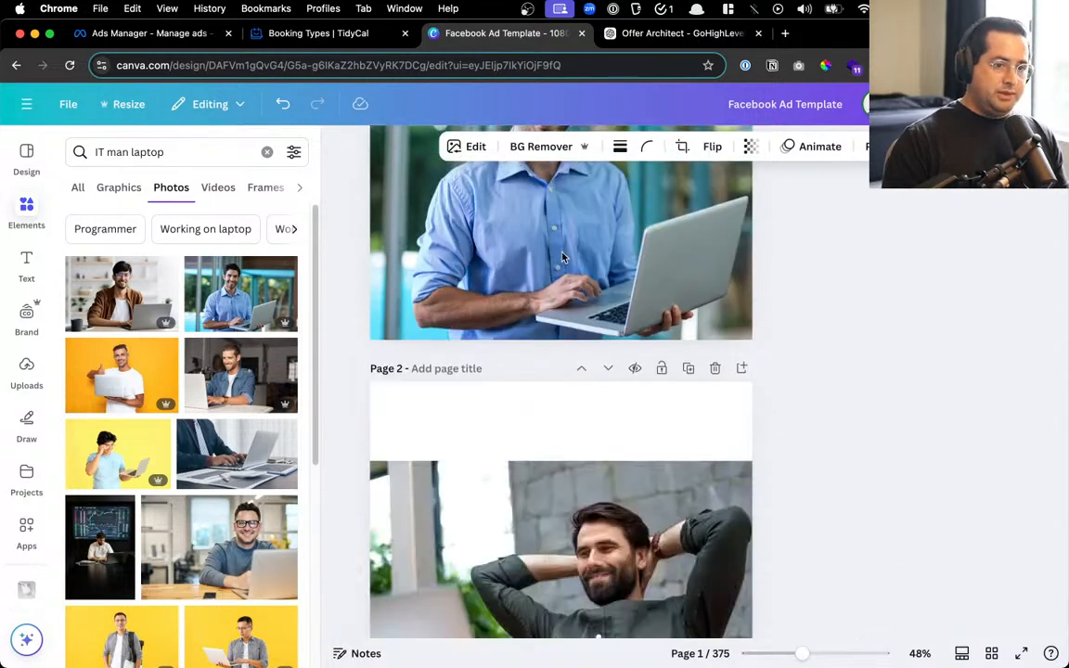
pyautogui.click(489, 423)
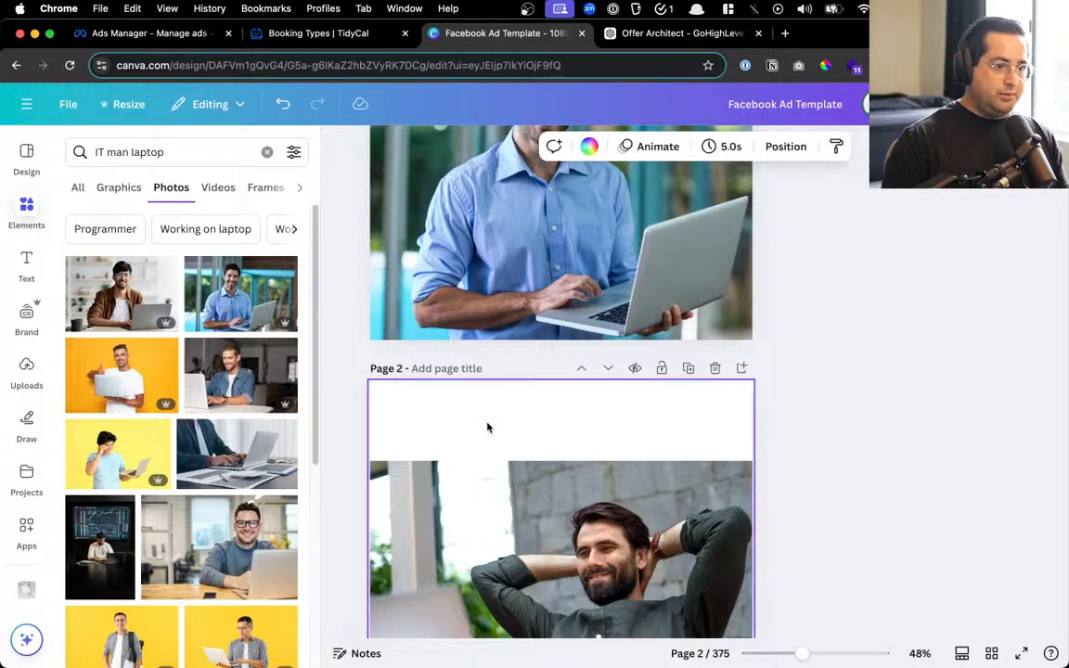
pyautogui.hotkey('ctrl', 'v')
pyautogui.moveTo(485, 432); pyautogui.dragTo(476, 437)
pyautogui.moveTo(677, 448); pyautogui.dragTo(663, 469)
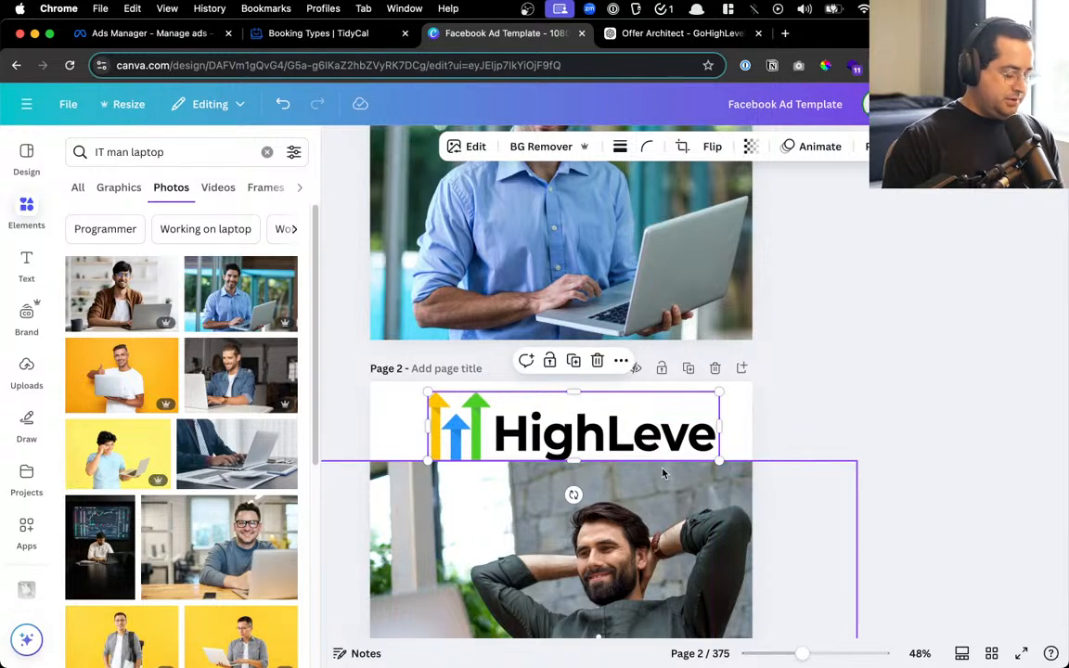
pyautogui.press('super+z')
pyautogui.click(961, 375)
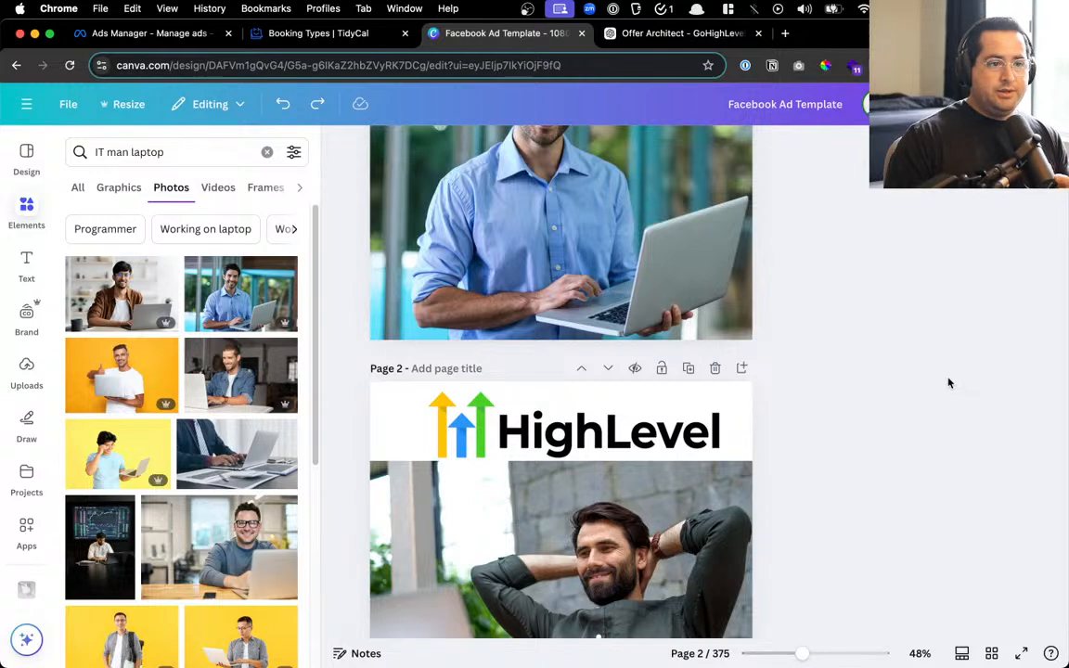
pyautogui.click(568, 433)
pyautogui.moveTo(568, 432); pyautogui.dragTo(555, 427)
pyautogui.click(776, 423)
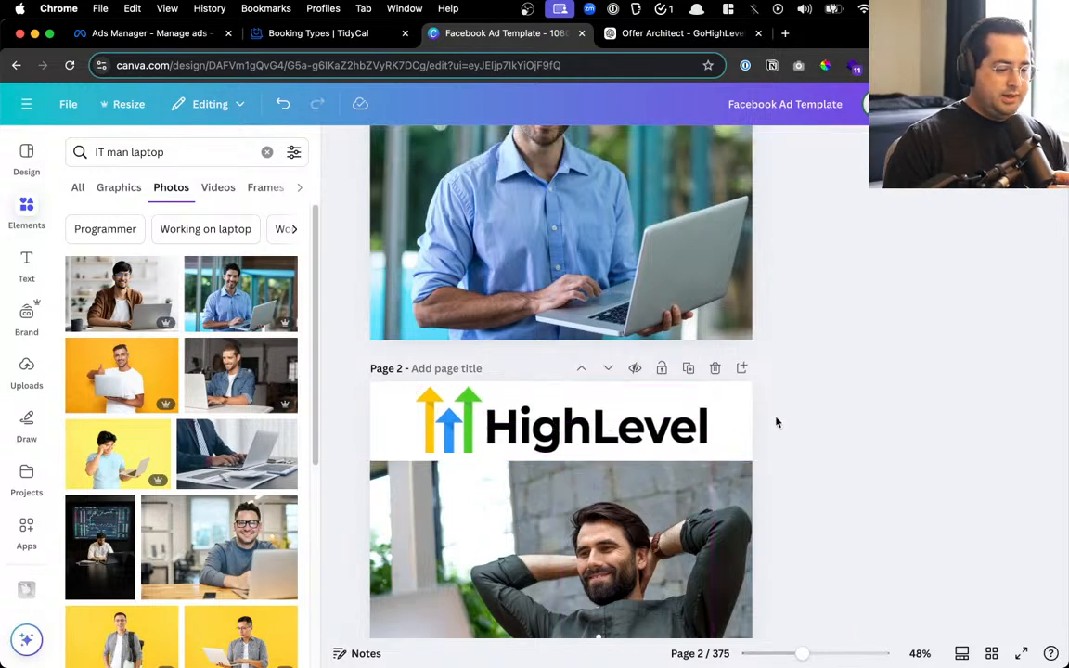
# Adjust page 1's photo and slightly enlarge and raise its HighLevel logo
pyautogui.scroll(5, 764, 424)
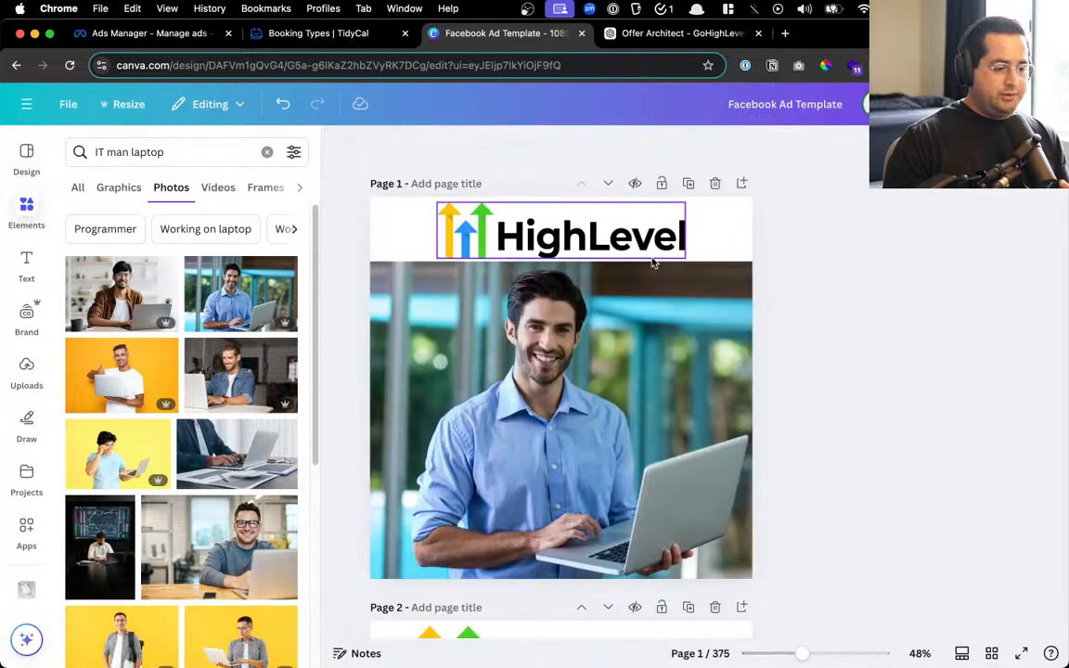
pyautogui.click(639, 323)
pyautogui.moveTo(638, 325); pyautogui.dragTo(637, 328)
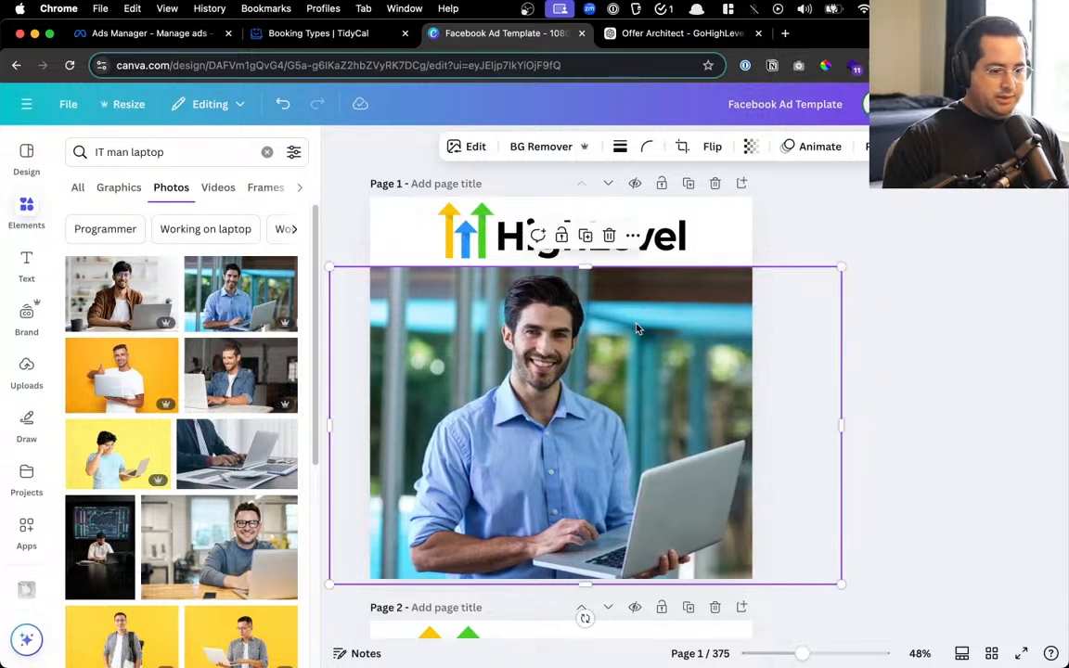
pyautogui.click(603, 227)
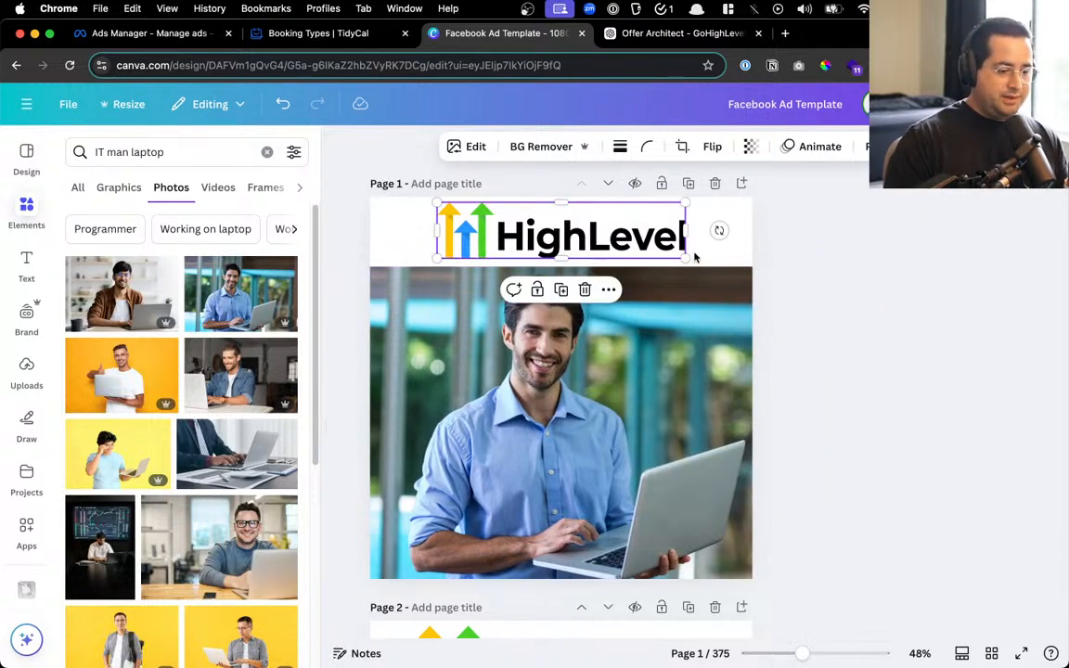
pyautogui.moveTo(689, 258); pyautogui.dragTo(658, 246)
pyautogui.press('Up')
pyautogui.press('Up')
pyautogui.press('Up')
pyautogui.press('Up')
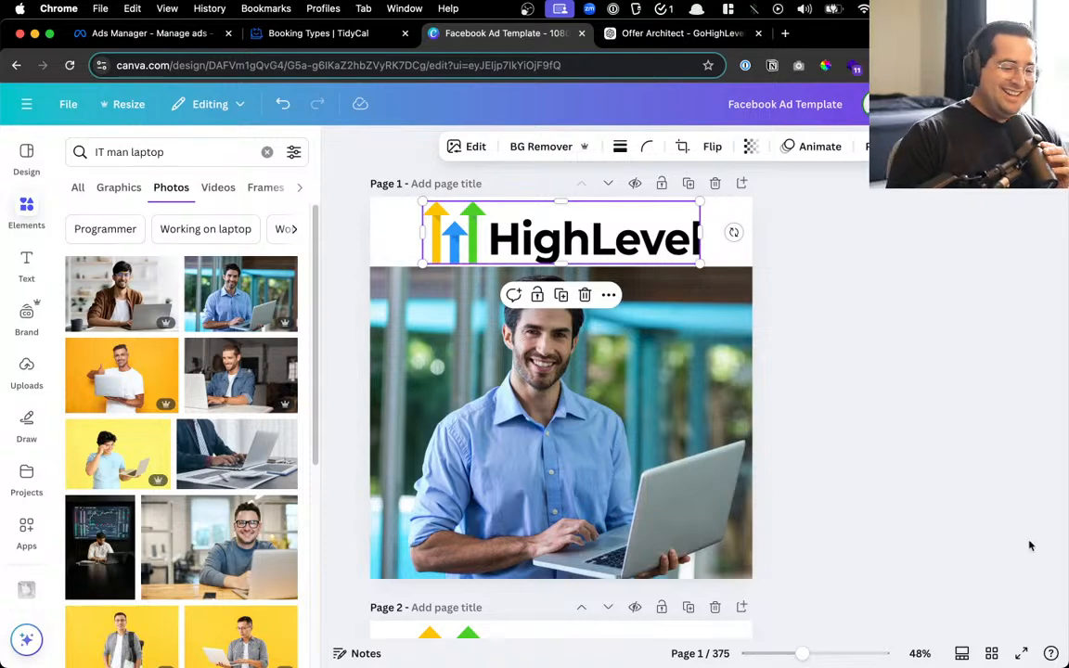
pyautogui.click(593, 365)
pyautogui.scroll(-5, 601, 328)
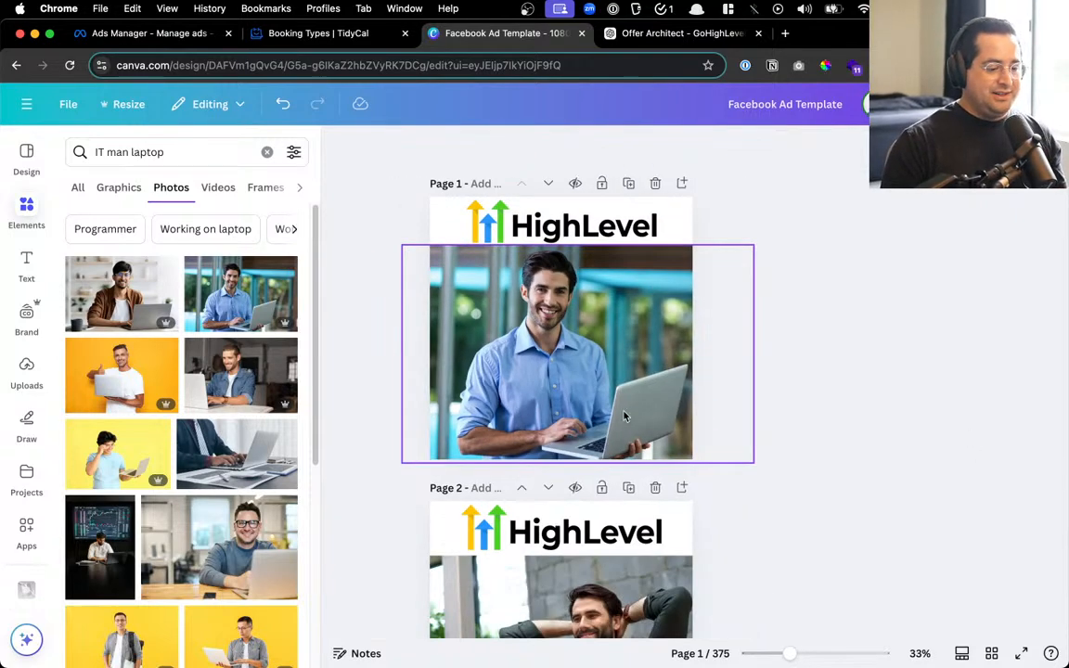
pyautogui.scroll(-3, 631, 358)
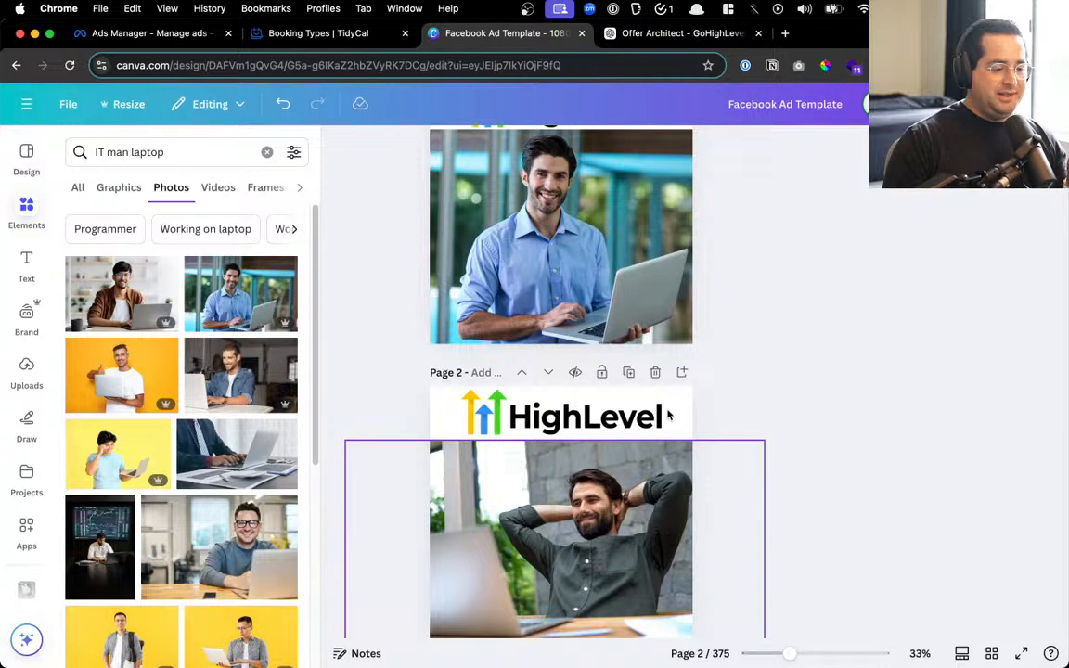
pyautogui.scroll(2, 654, 263)
pyautogui.scroll(1, 577, 368)
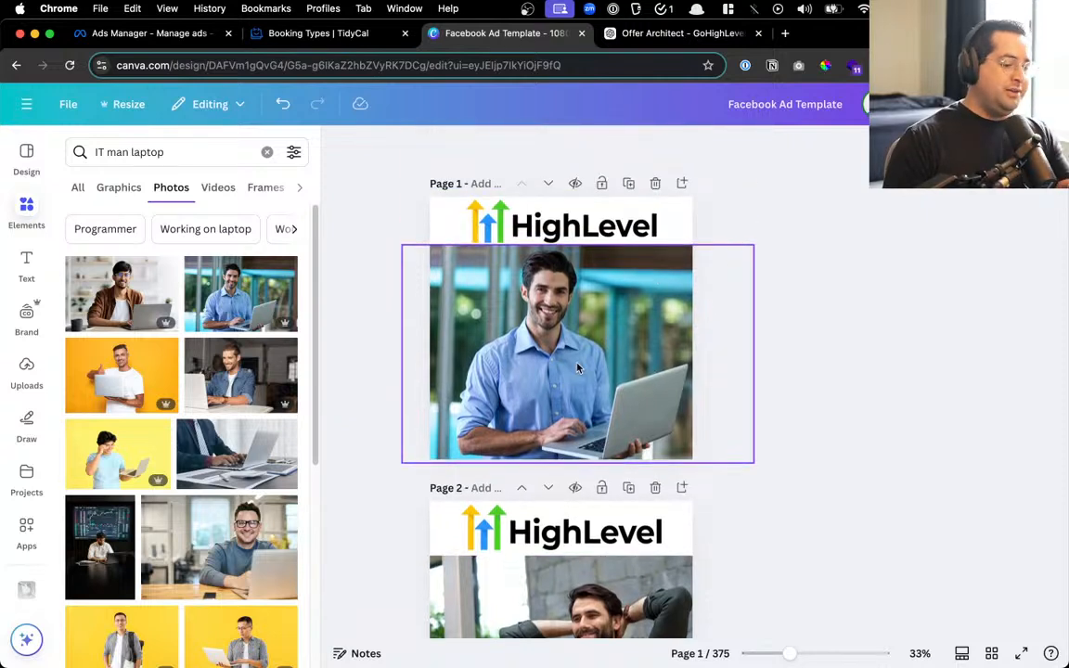
# Download only pages 1 and 2 of the design as JPG files
pyautogui.click(1016, 104)
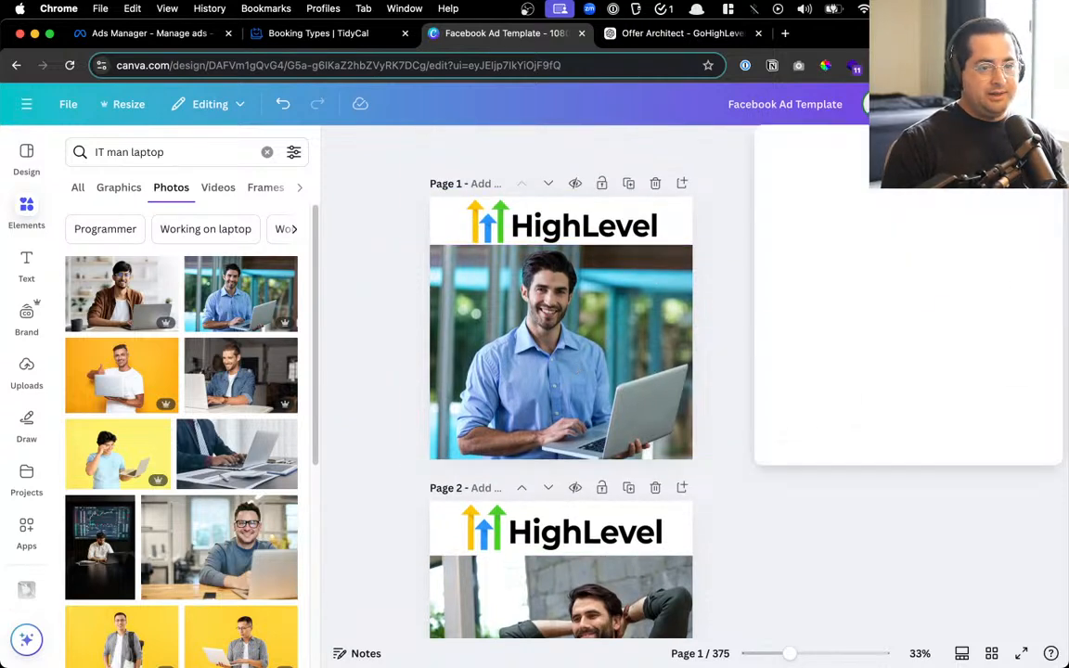
pyautogui.click(799, 394)
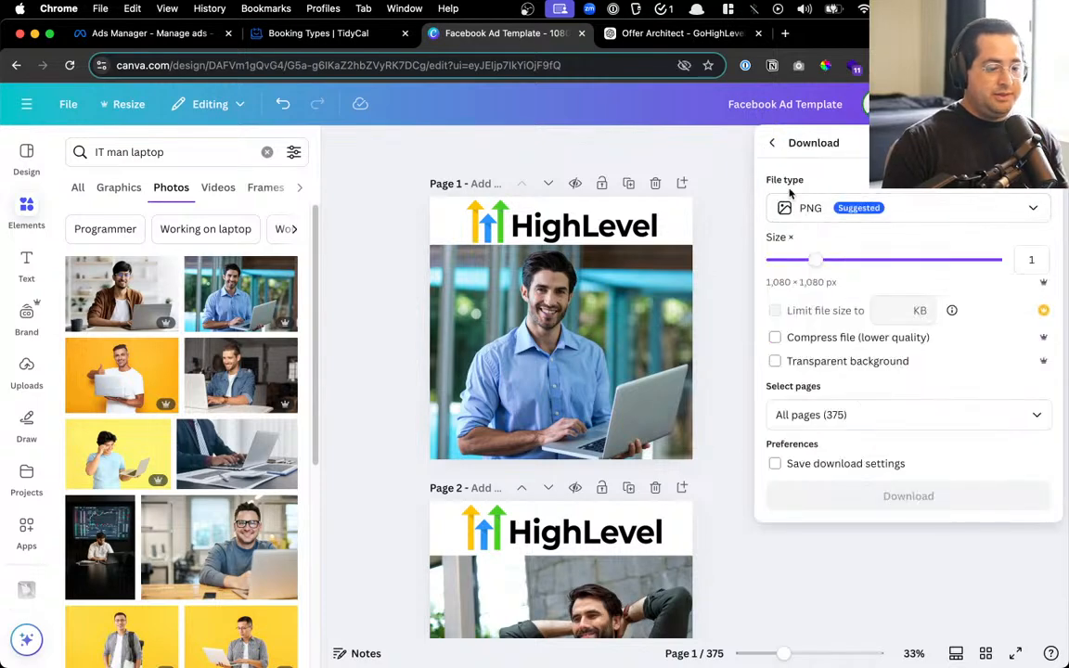
pyautogui.click(807, 208)
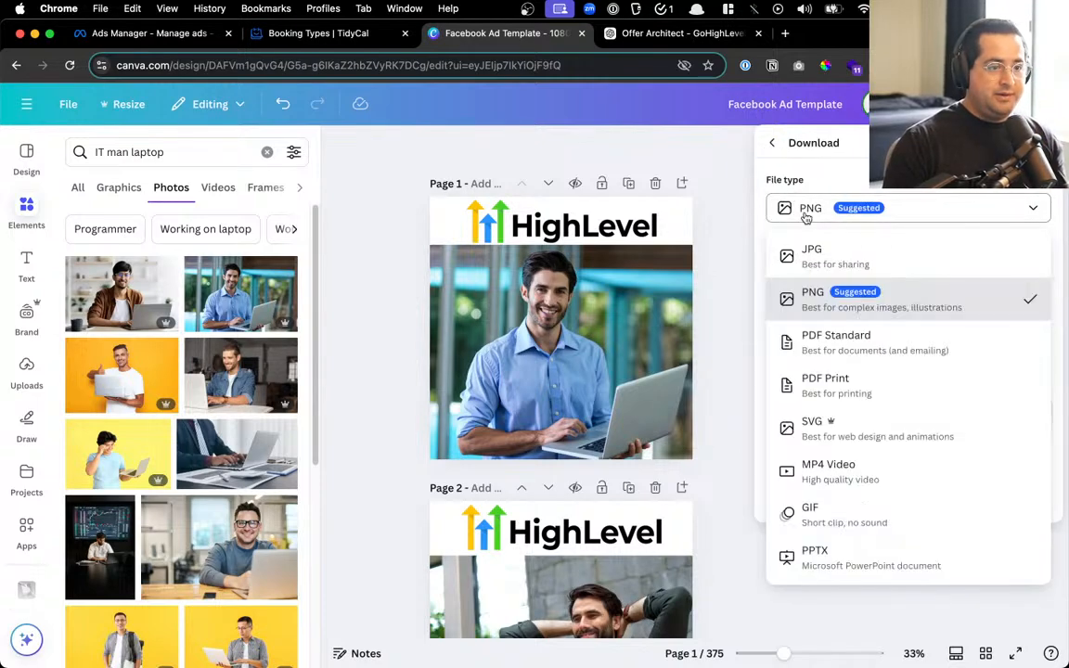
pyautogui.click(826, 263)
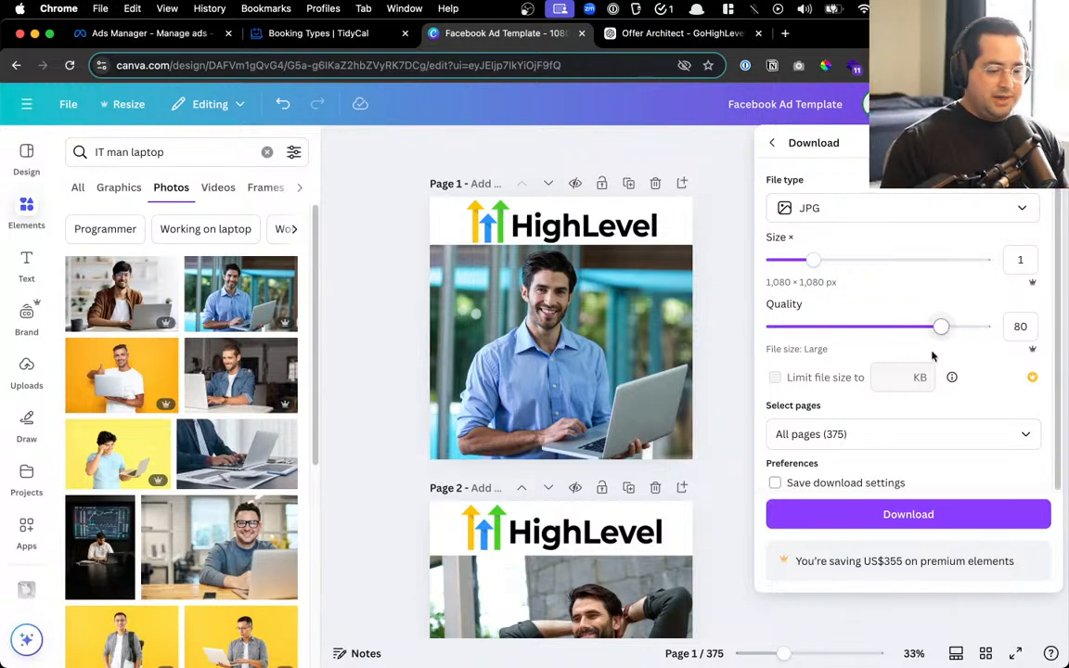
pyautogui.click(879, 433)
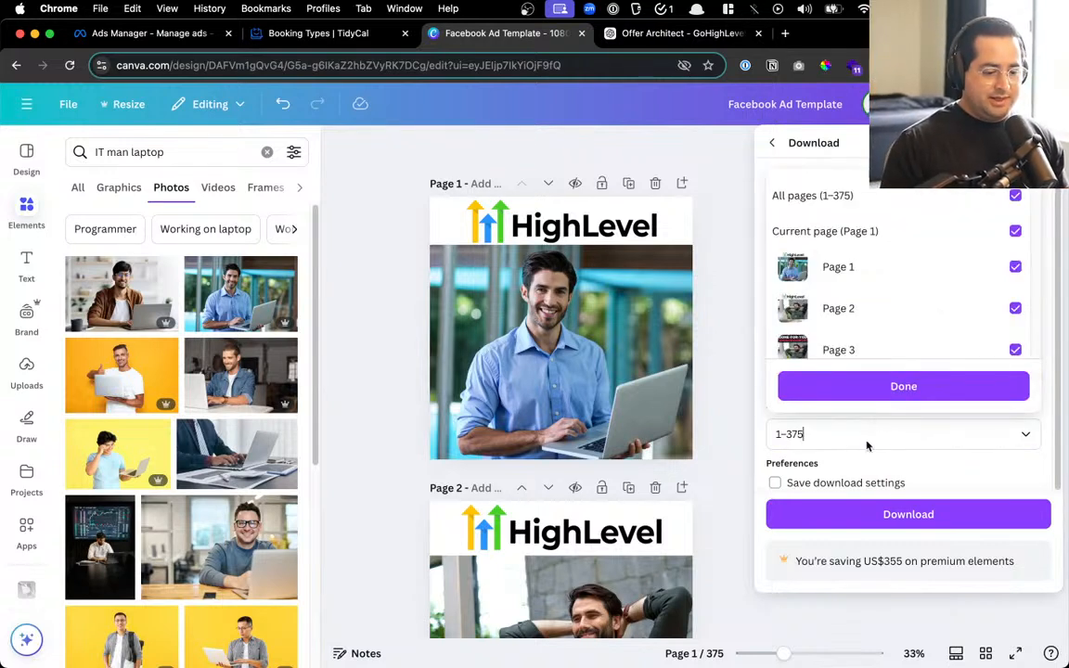
pyautogui.click(863, 196)
pyautogui.click(893, 267)
pyautogui.click(886, 308)
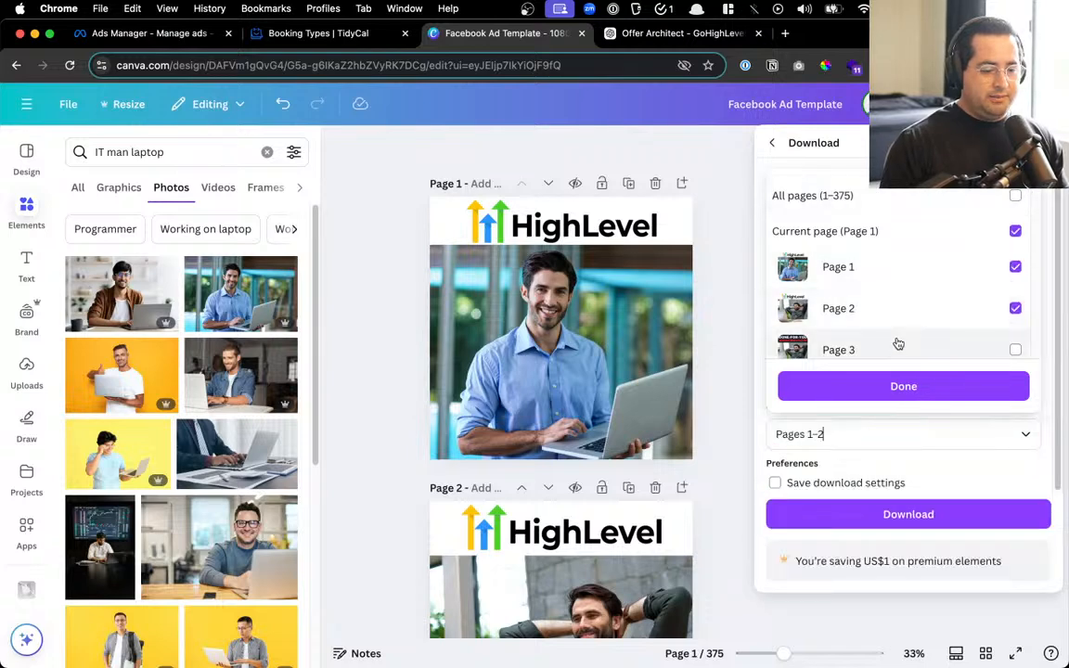
pyautogui.click(902, 384)
pyautogui.click(891, 512)
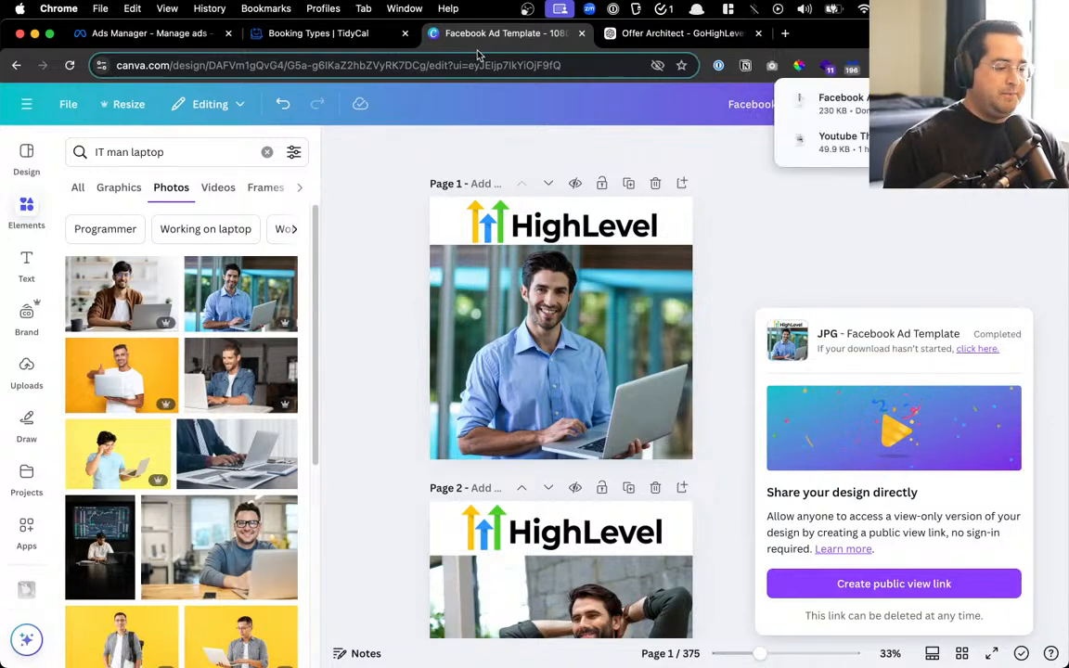
pyautogui.click(369, 35)
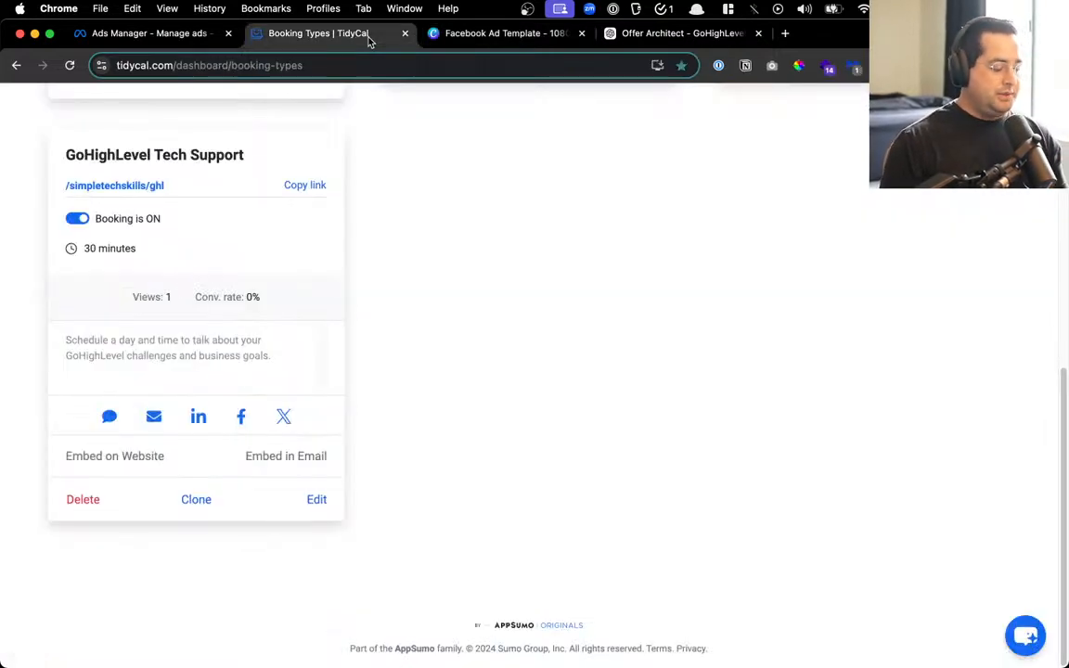
# Close the TidyCal tab and return to the Ads Manager Source URL field
pyautogui.click(405, 34)
pyautogui.click(450, 37)
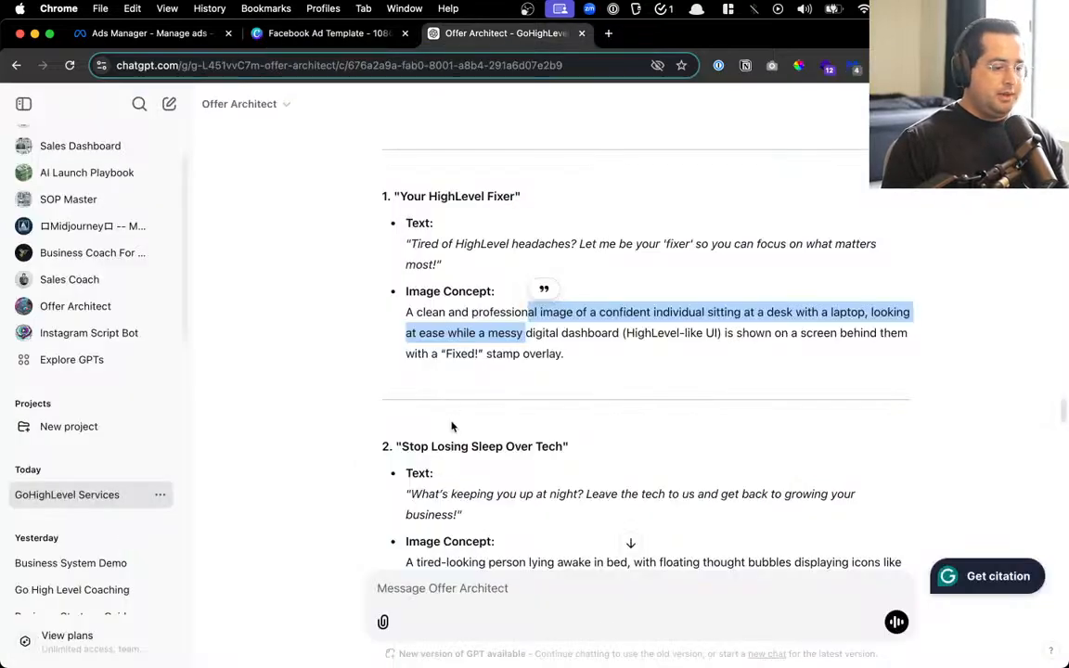
pyautogui.click(120, 34)
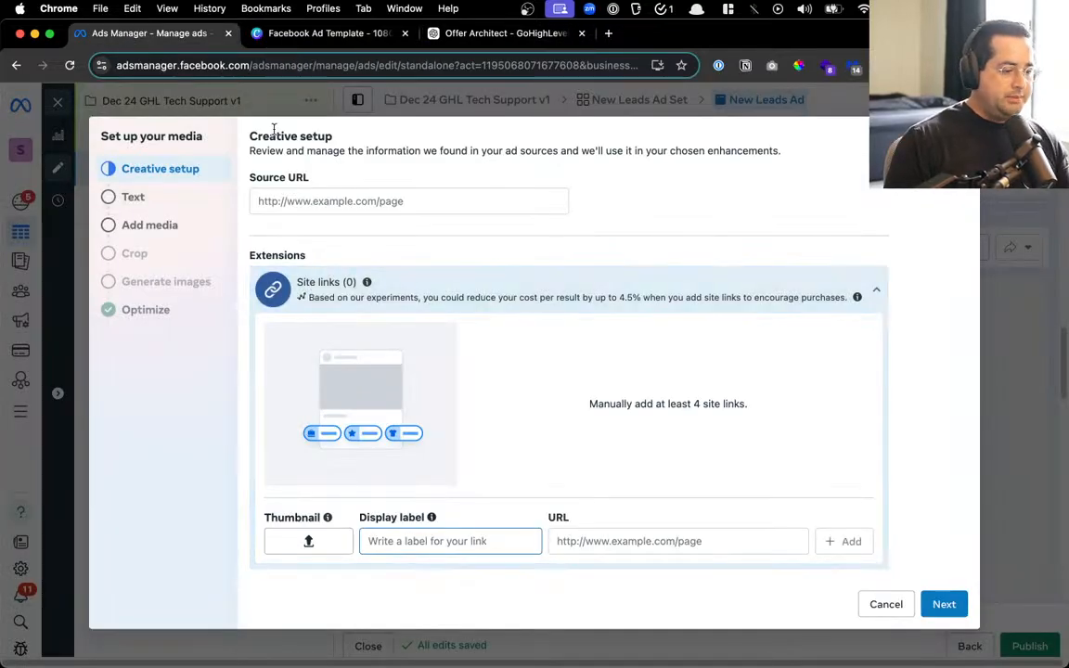
pyautogui.click(327, 200)
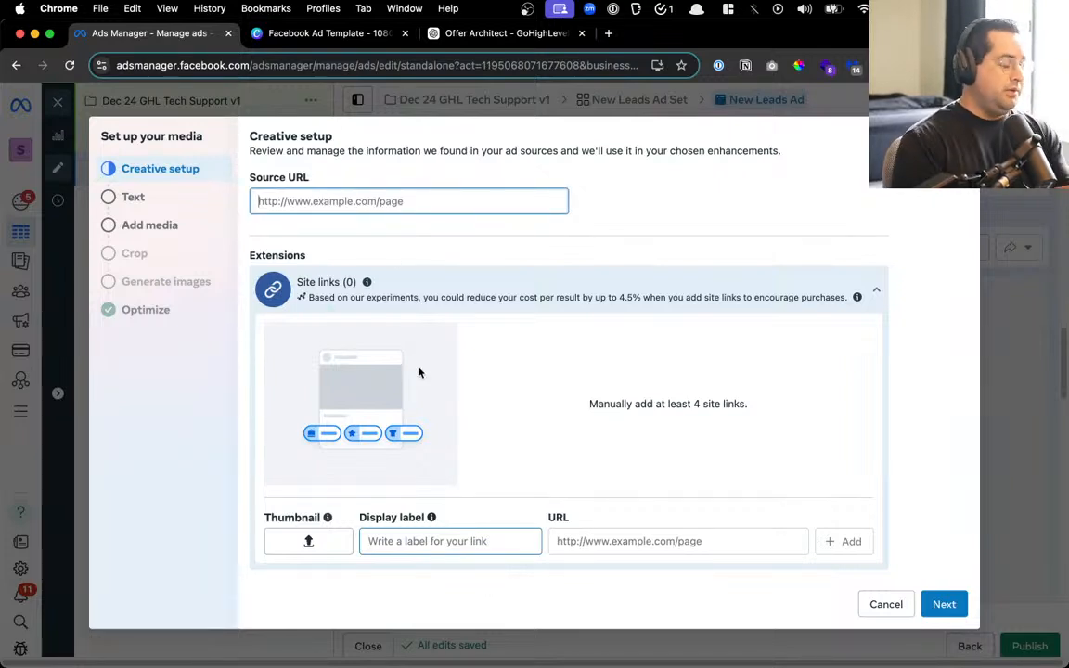
# Launch Leadpages in a new tab through the app launcher
pyautogui.press('super+space')
pyautogui.write('lead')
pyautogui.press('Return')
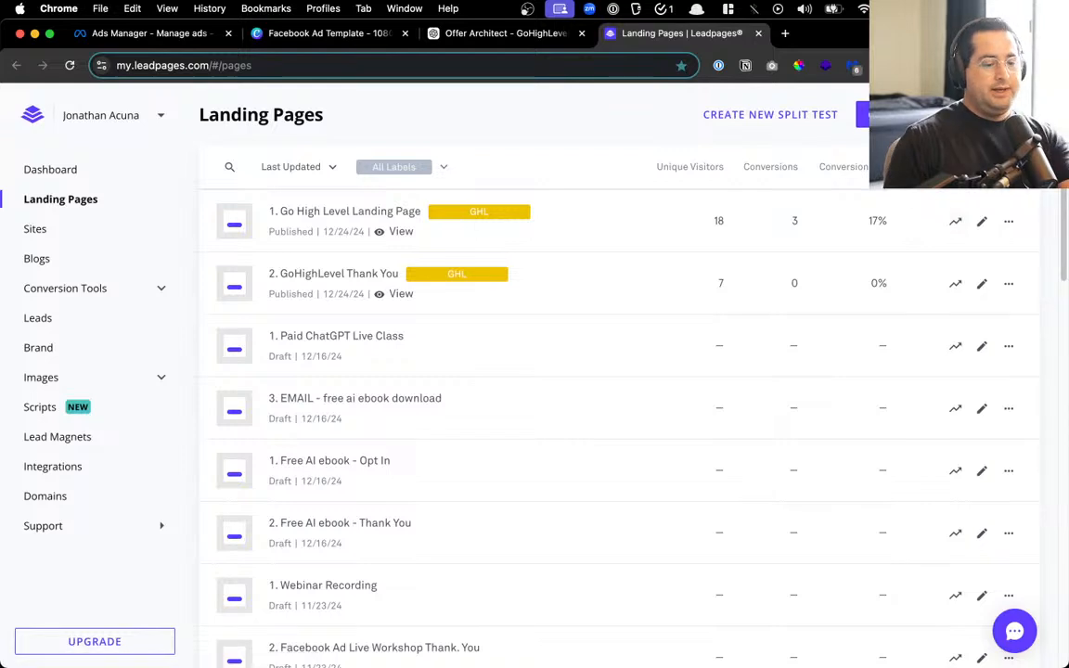
# Copy the Go High Level Landing Page's published link and paste it into the ad's Source URL
pyautogui.scroll(5, 879, 179)
pyautogui.scroll(1, 709, 220)
pyautogui.hscroll(1, 506, 298)
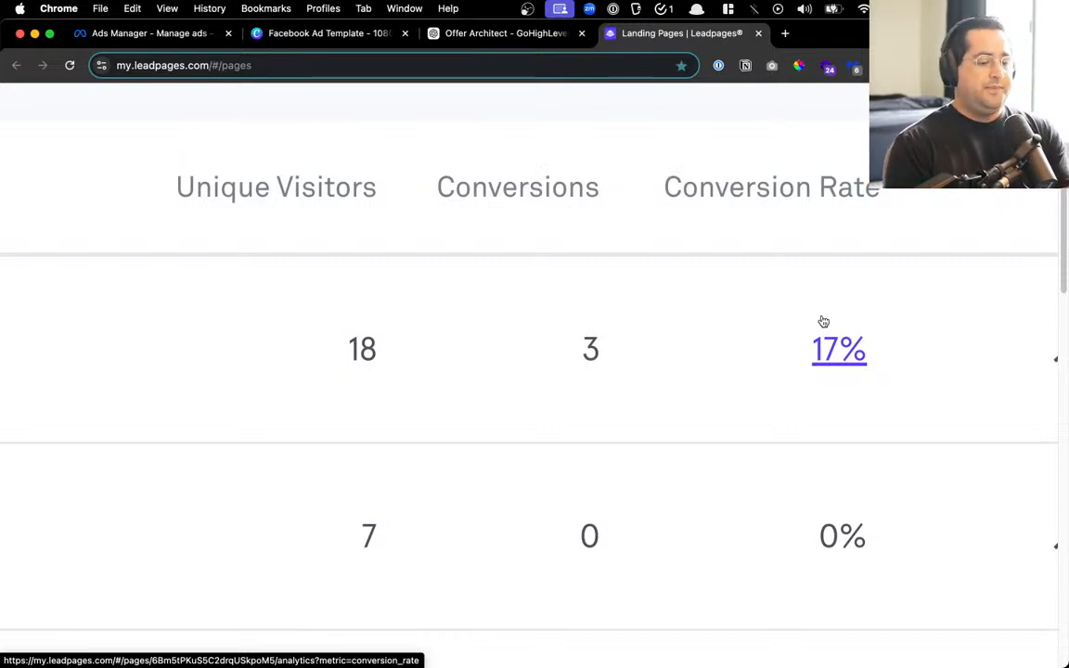
pyautogui.press('super+0')
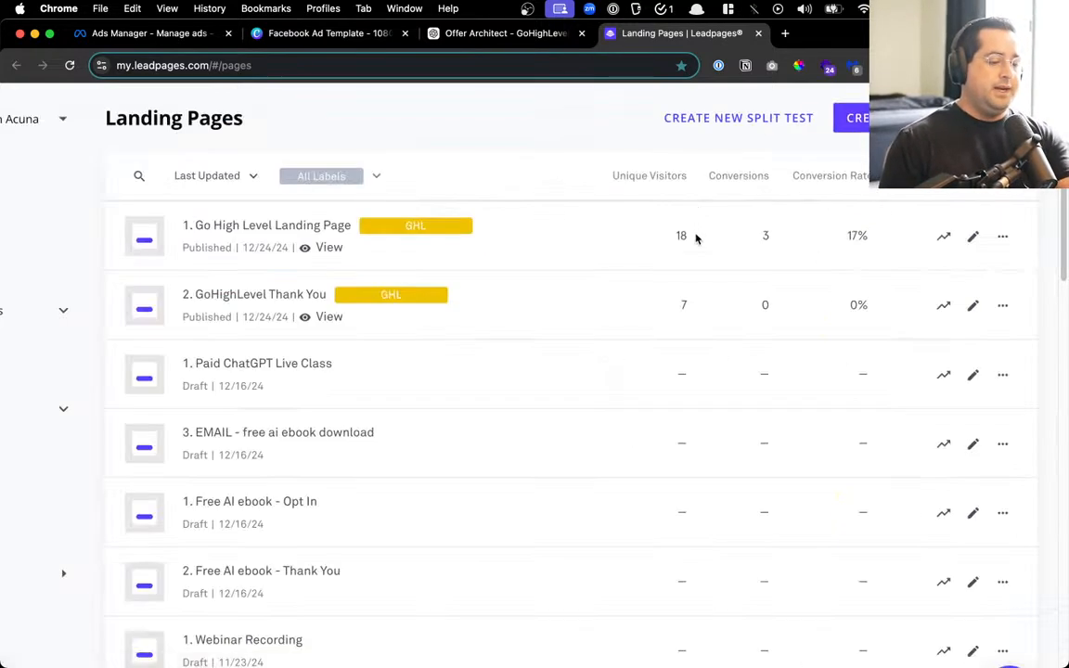
pyautogui.click(1003, 237)
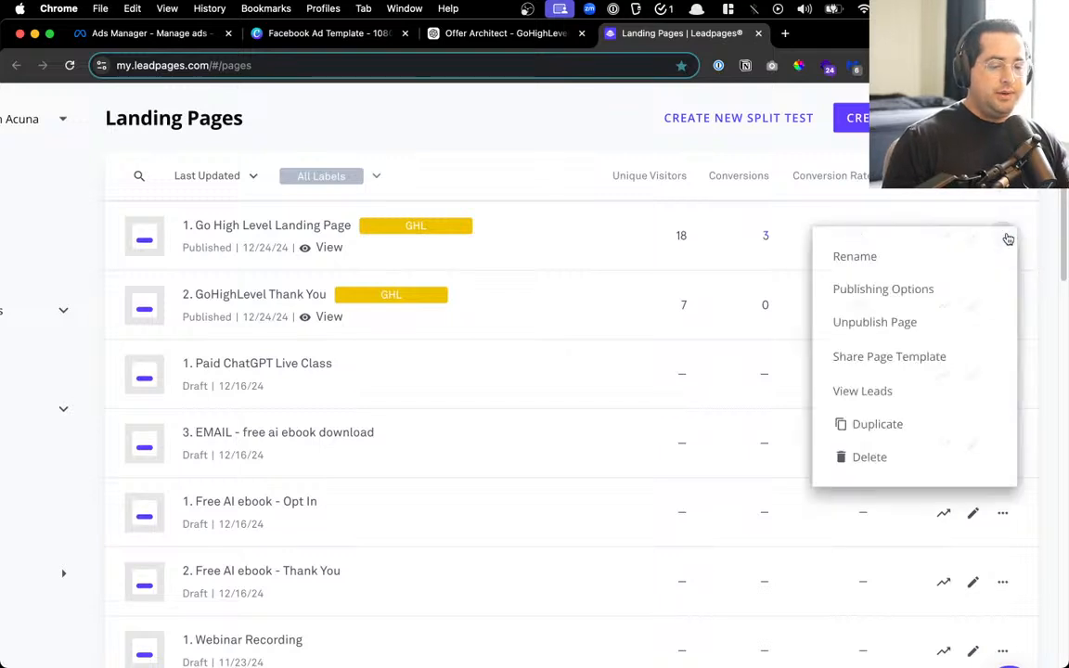
pyautogui.click(912, 291)
pyautogui.click(700, 399)
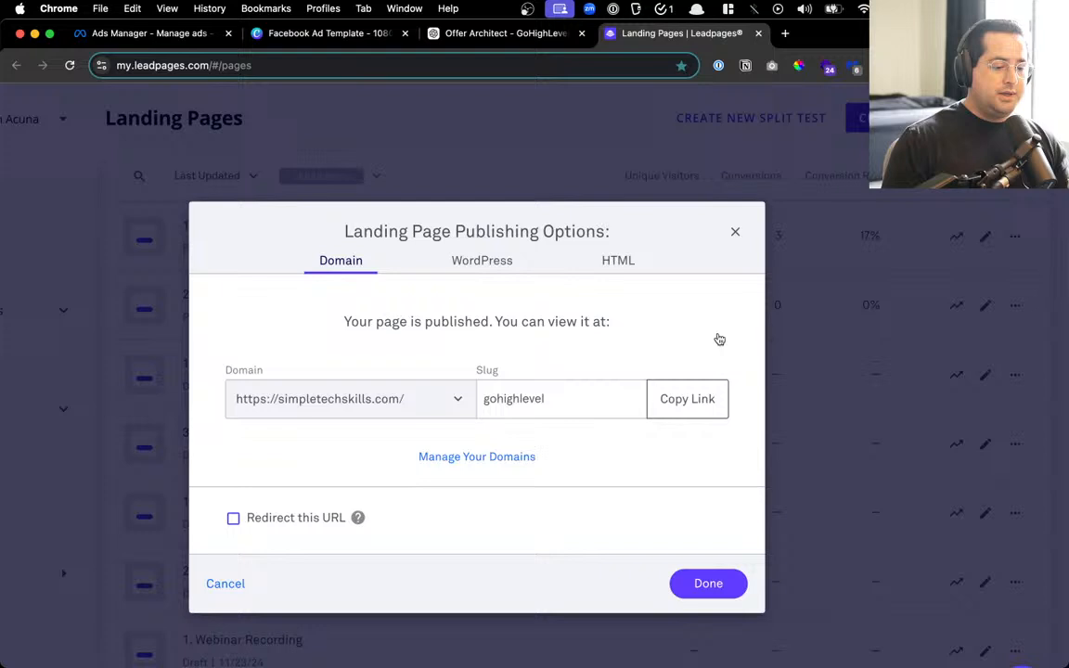
pyautogui.click(735, 231)
pyautogui.click(149, 34)
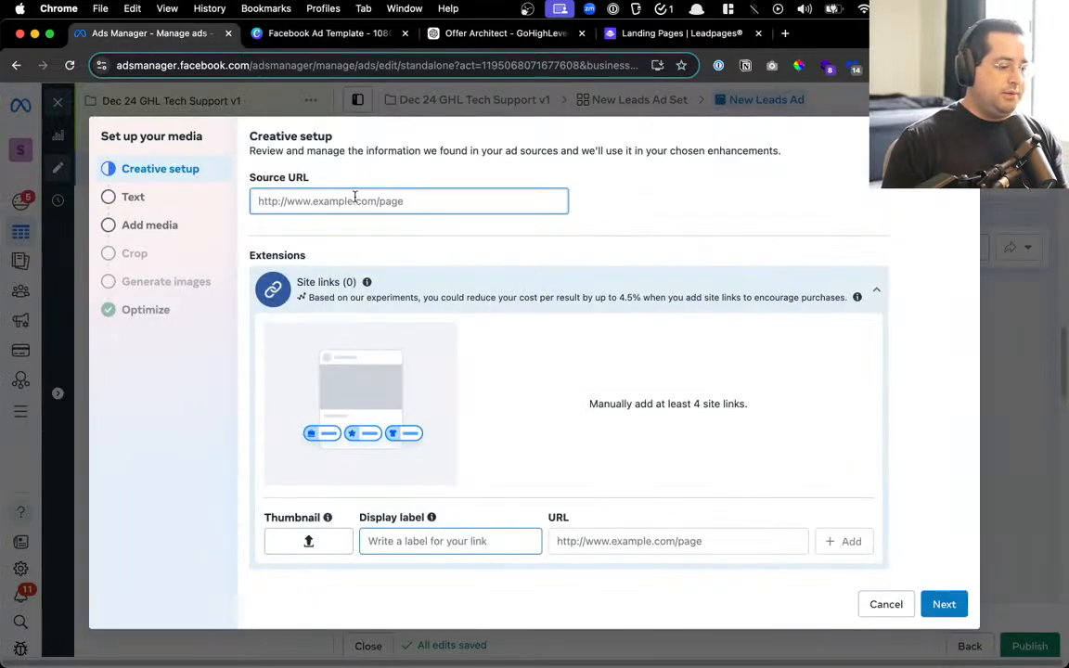
pyautogui.press('super+v')
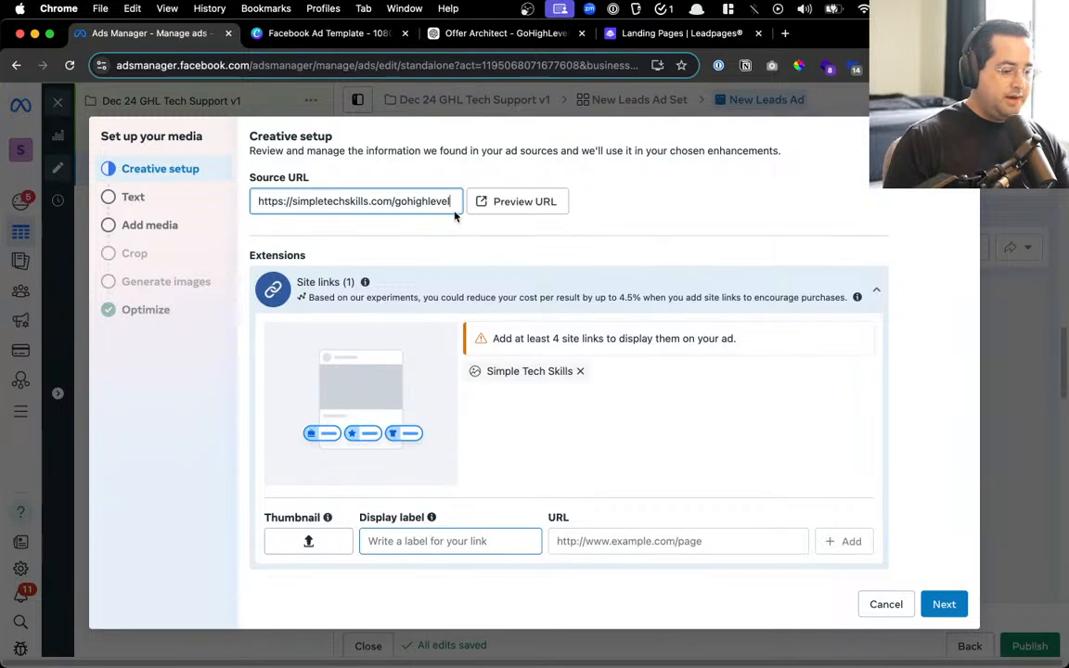
# Enter placeholder primary text 'dsfgsdfg', headline 'adgasdf' and description 'asdf', then continue to media
pyautogui.click(135, 197)
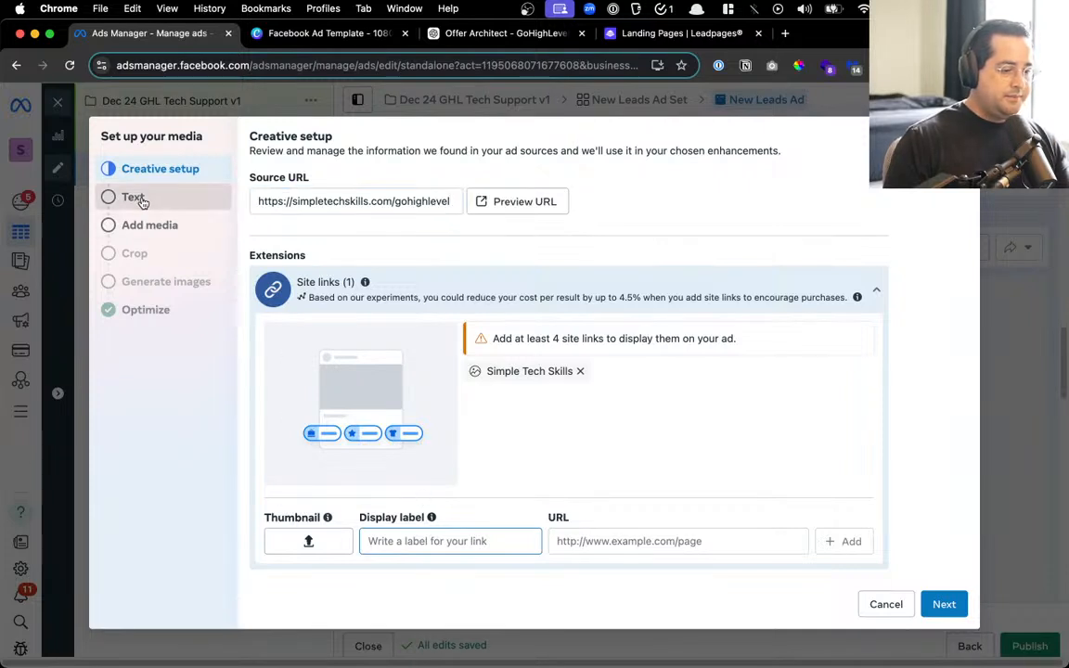
pyautogui.click(374, 213)
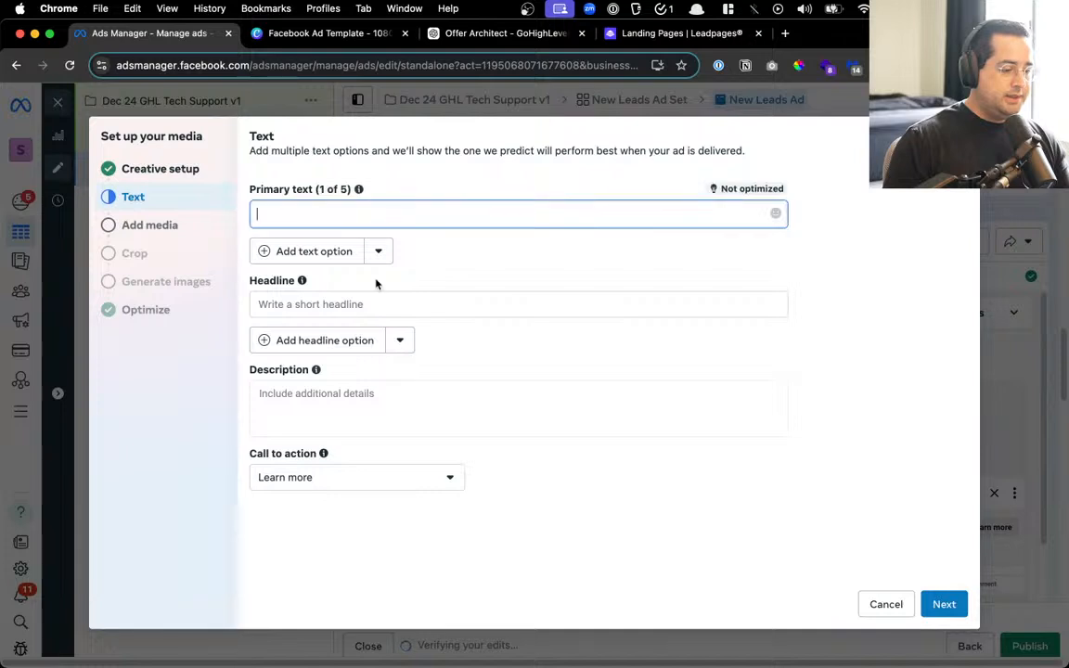
pyautogui.write('dsfgsdfgsdf')
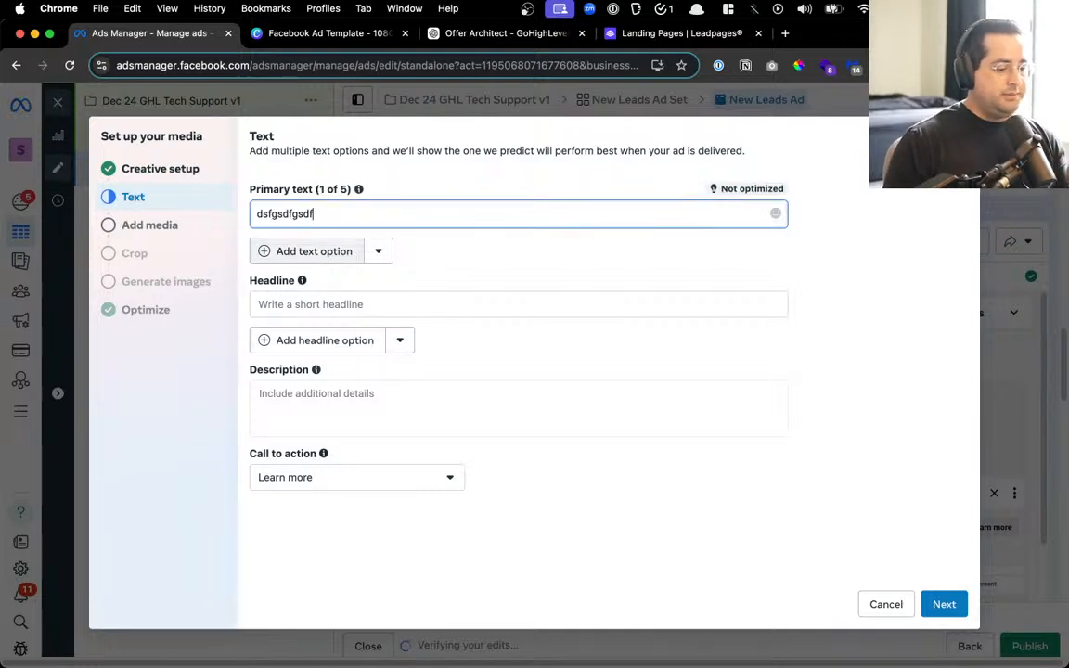
pyautogui.click(331, 304)
pyautogui.write('adgasdf')
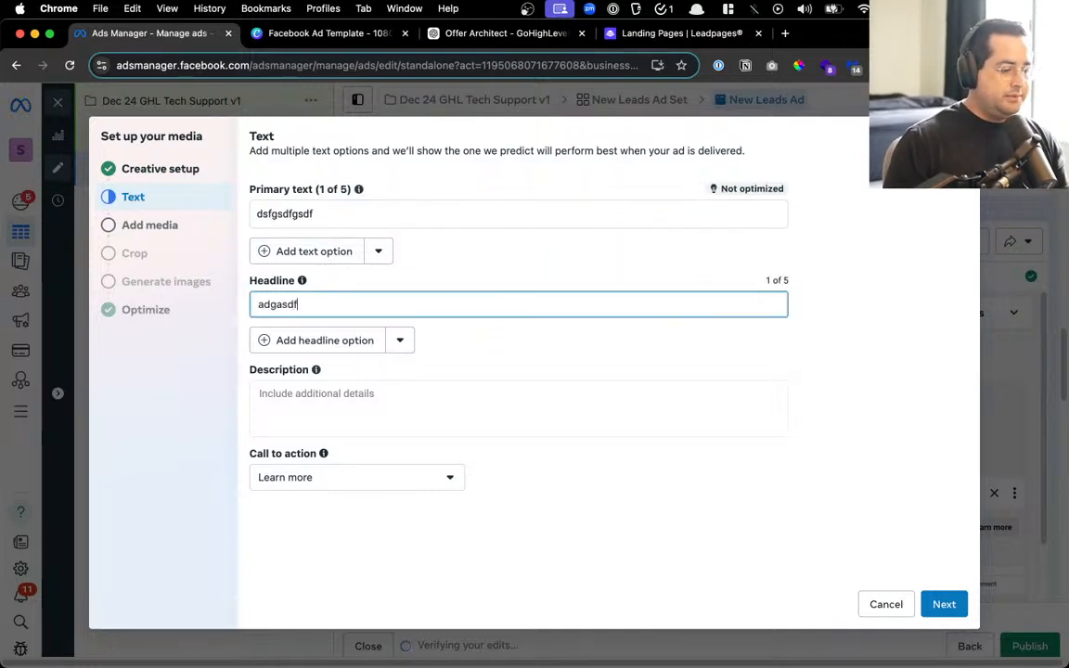
pyautogui.click(316, 423)
pyautogui.write('asdf')
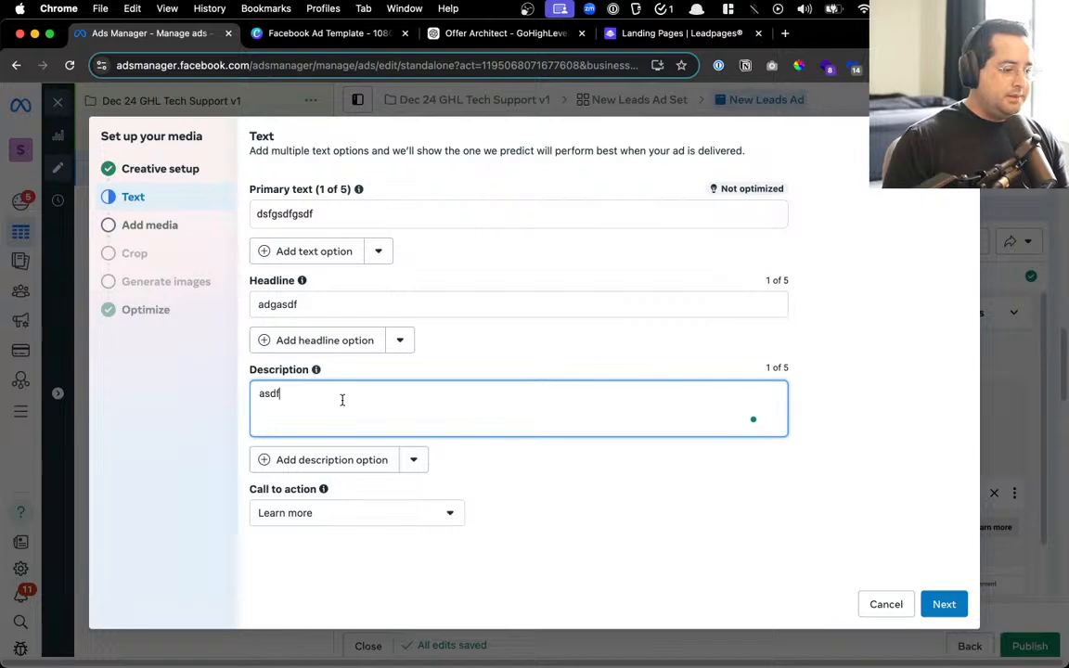
pyautogui.click(939, 604)
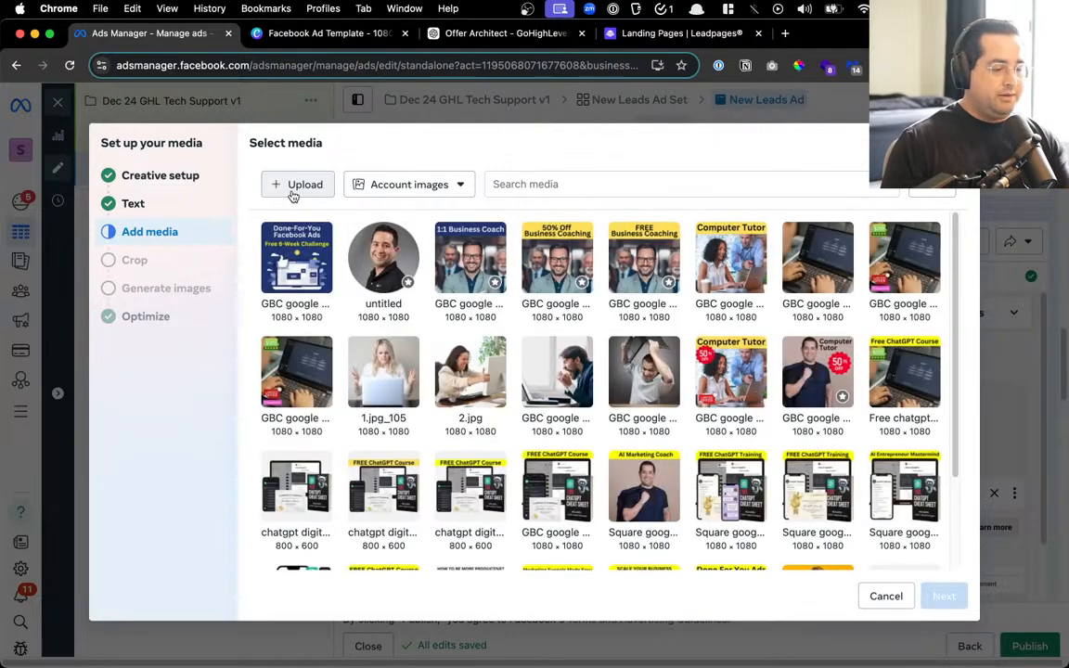
# Unzip the Facebook Ad Template.zip archive in the Downloads folder
pyautogui.click(294, 190)
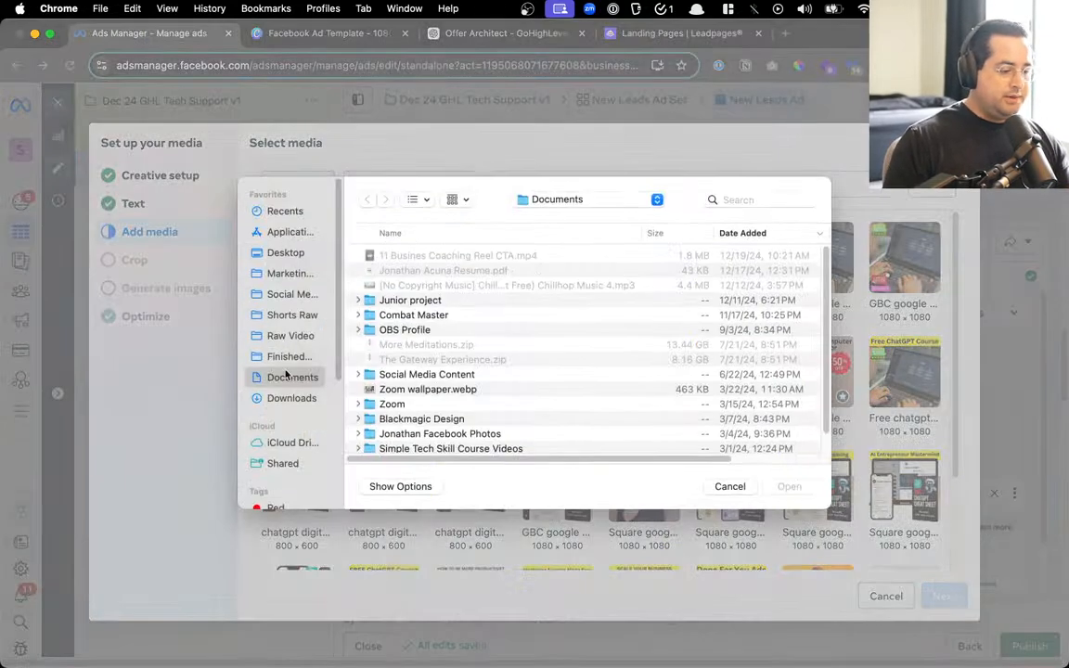
pyautogui.click(291, 397)
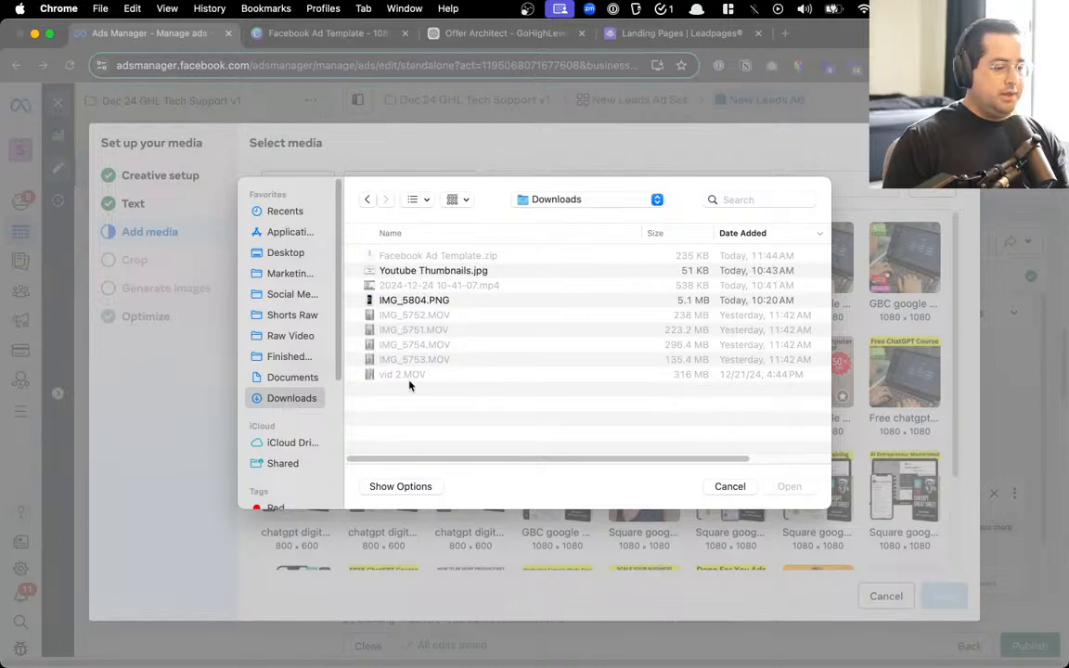
pyautogui.press('Escape')
pyautogui.hotkey('alt', 'space')
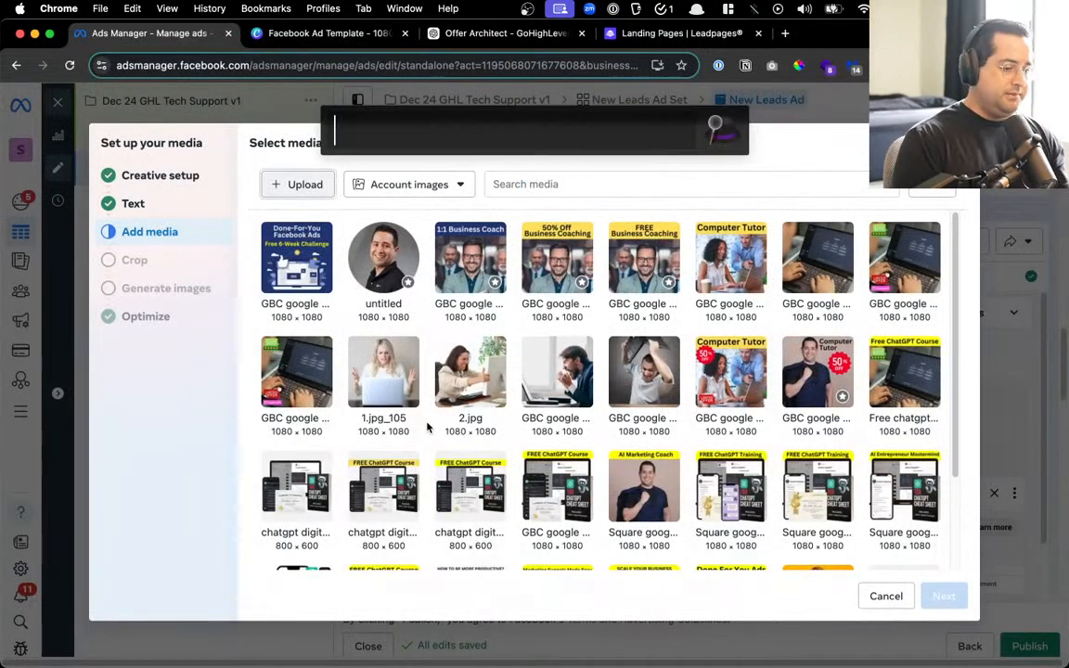
pyautogui.write('dow')
pyautogui.click(390, 206)
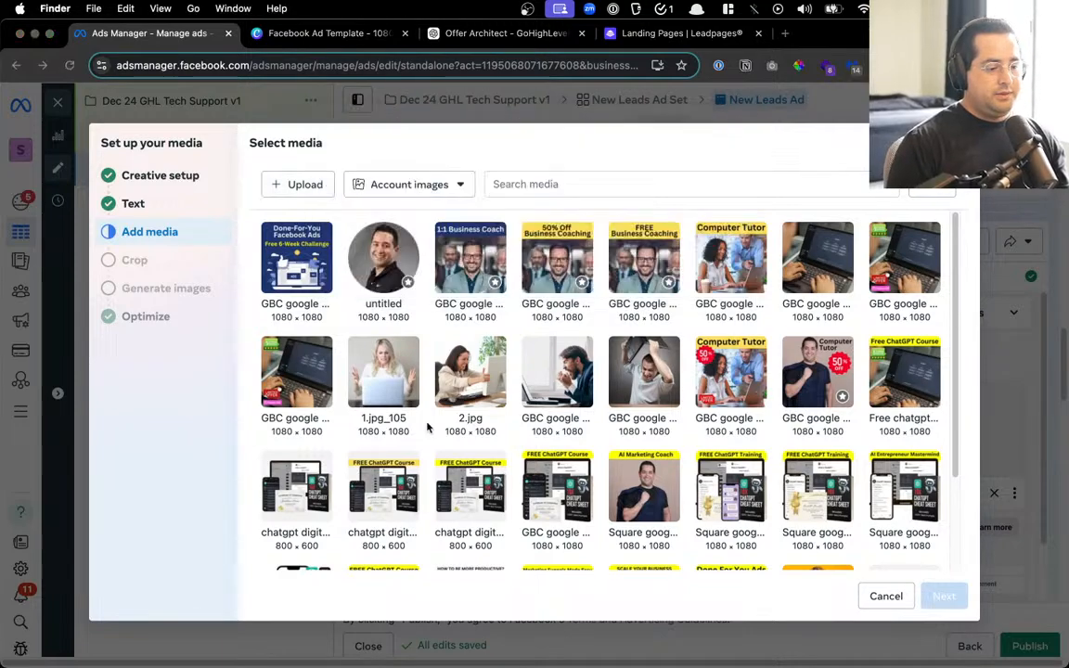
pyautogui.moveTo(668, 199); pyautogui.dragTo(425, 250)
pyautogui.click(378, 322)
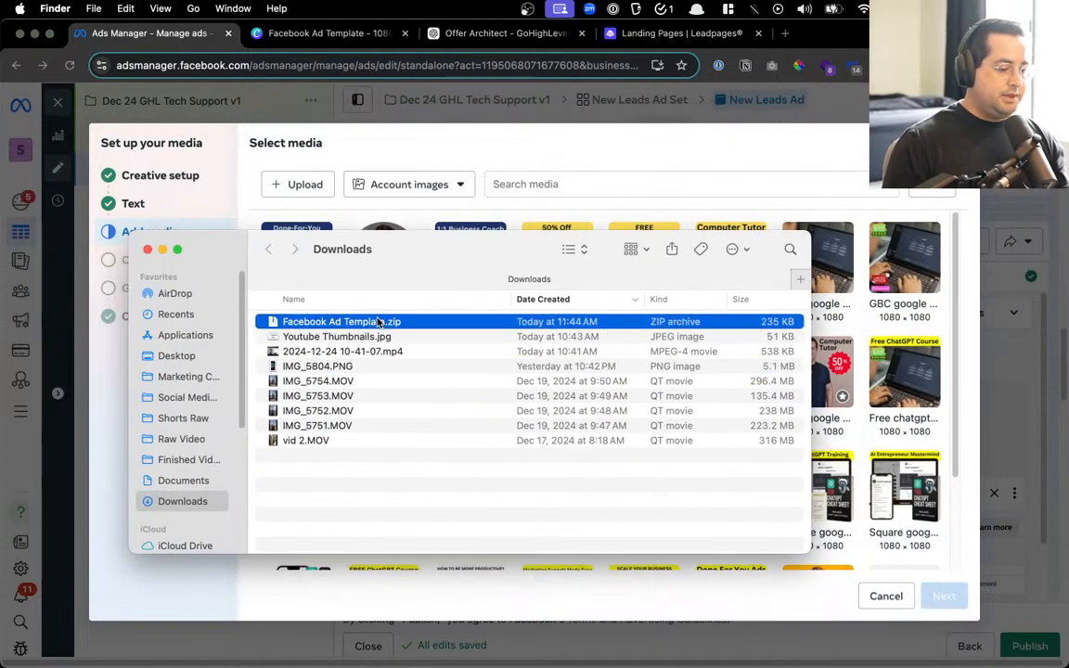
pyautogui.doubleClick(378, 322)
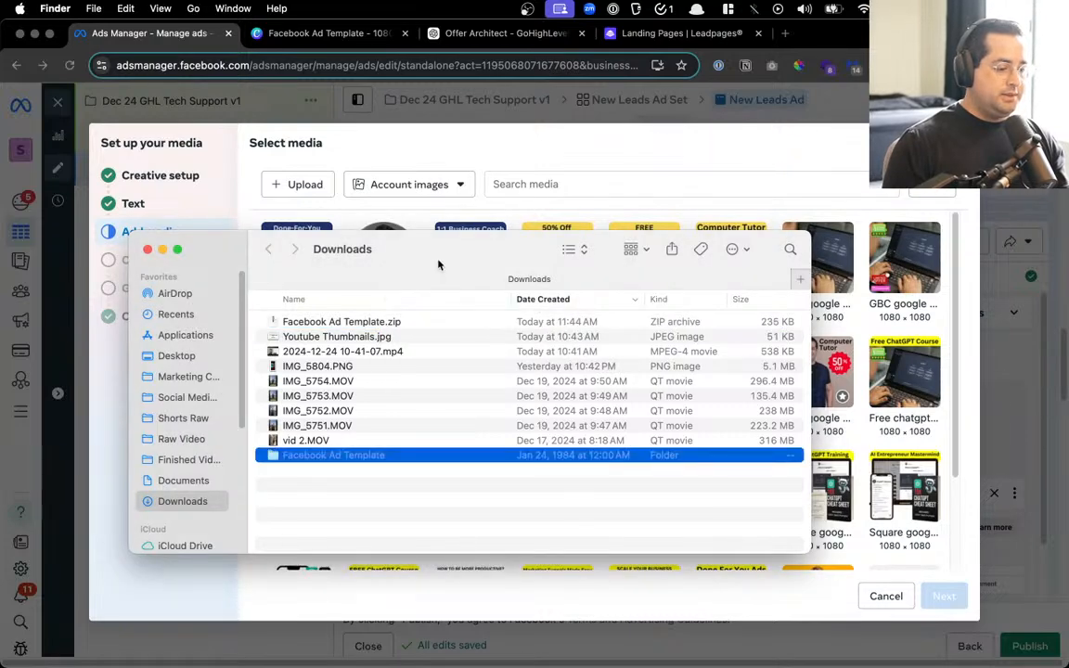
pyautogui.press('super+w')
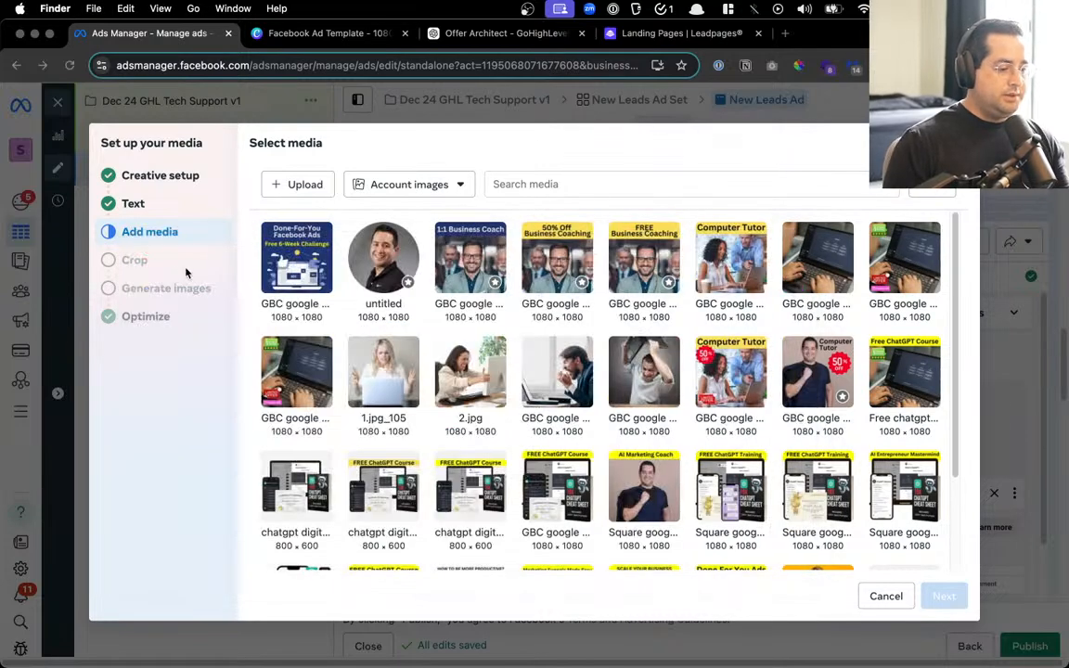
pyautogui.click(307, 184)
# Upload 2.jpg and 1.jpg from the Facebook Ad Template folder and select 1.jpg
pyautogui.click(312, 191)
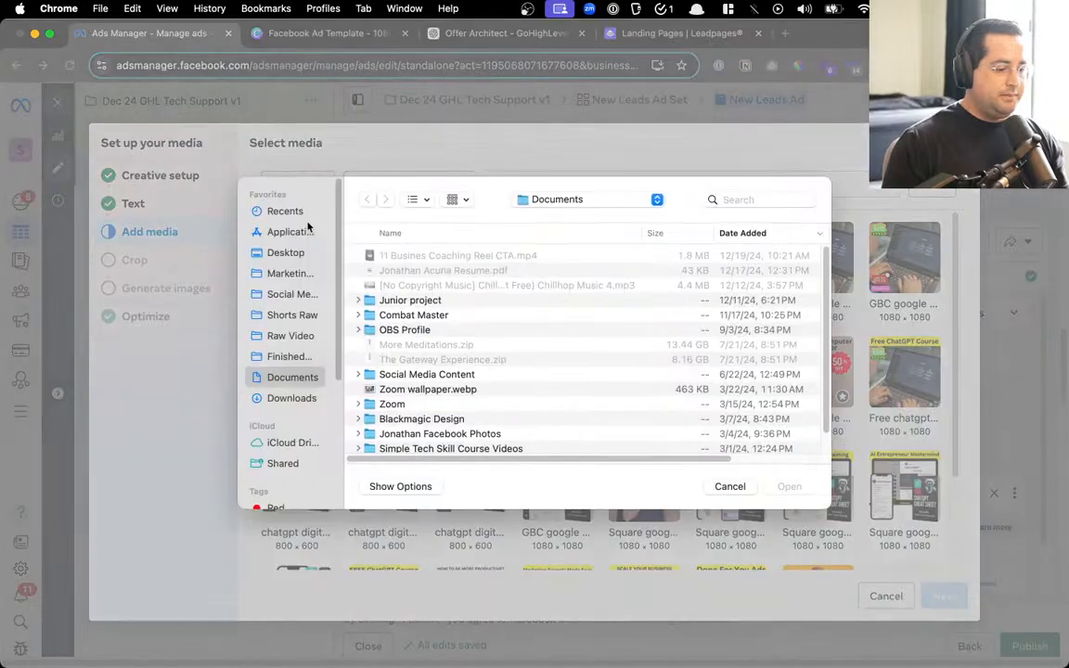
pyautogui.click(291, 397)
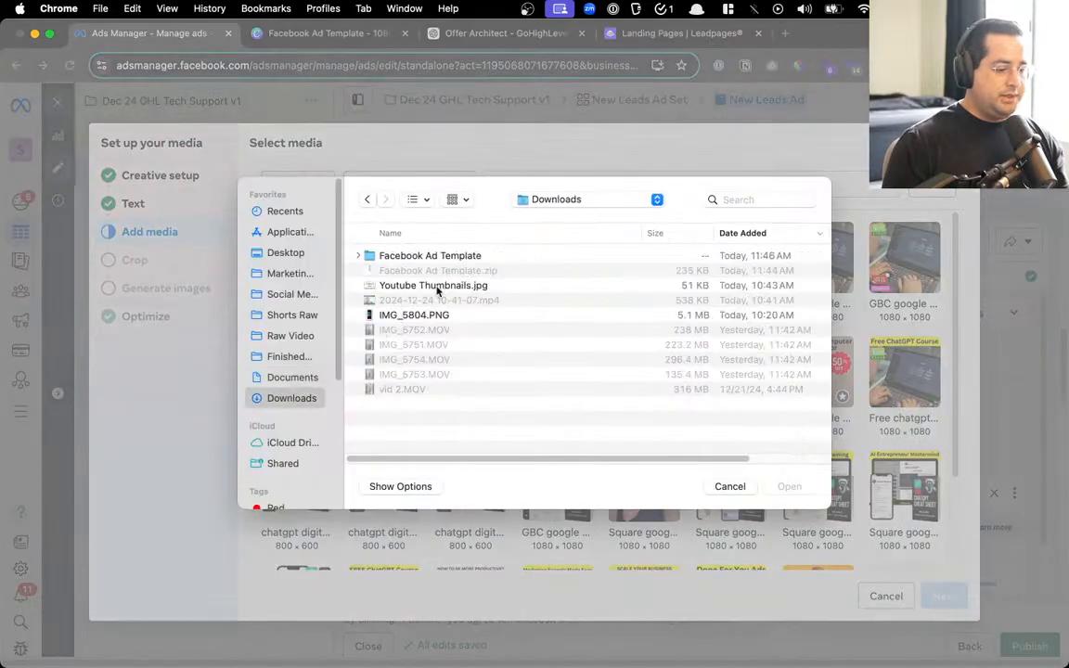
pyautogui.click(362, 255)
pyautogui.click(431, 271)
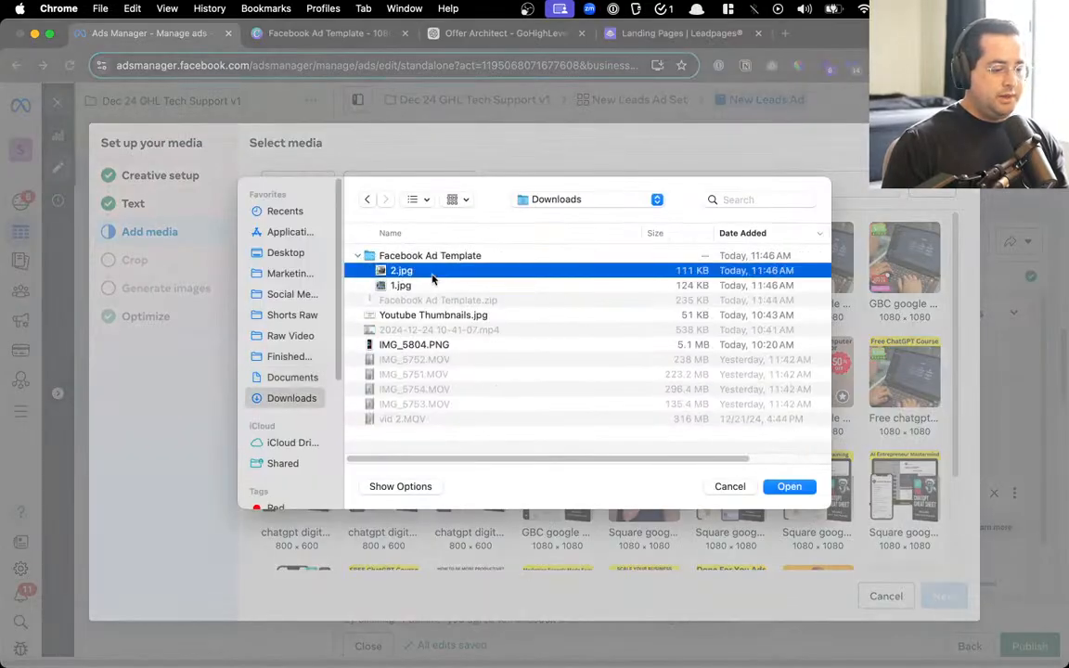
pyautogui.keyDown('shift'); pyautogui.click(408, 285); pyautogui.keyUp('shift')
pyautogui.click(789, 487)
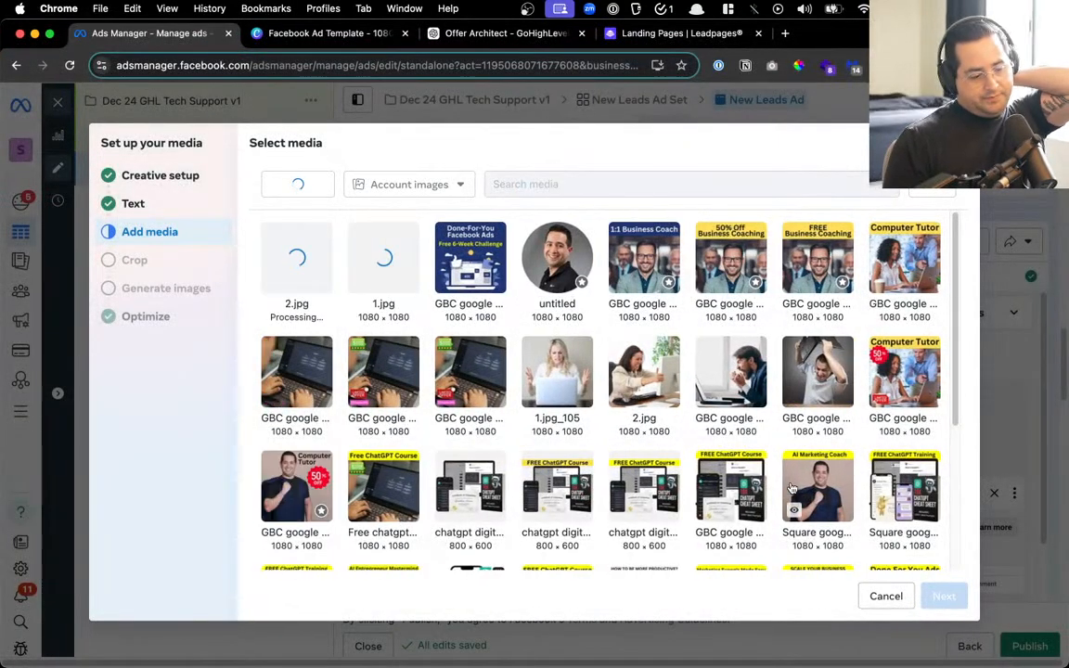
pyautogui.click(380, 259)
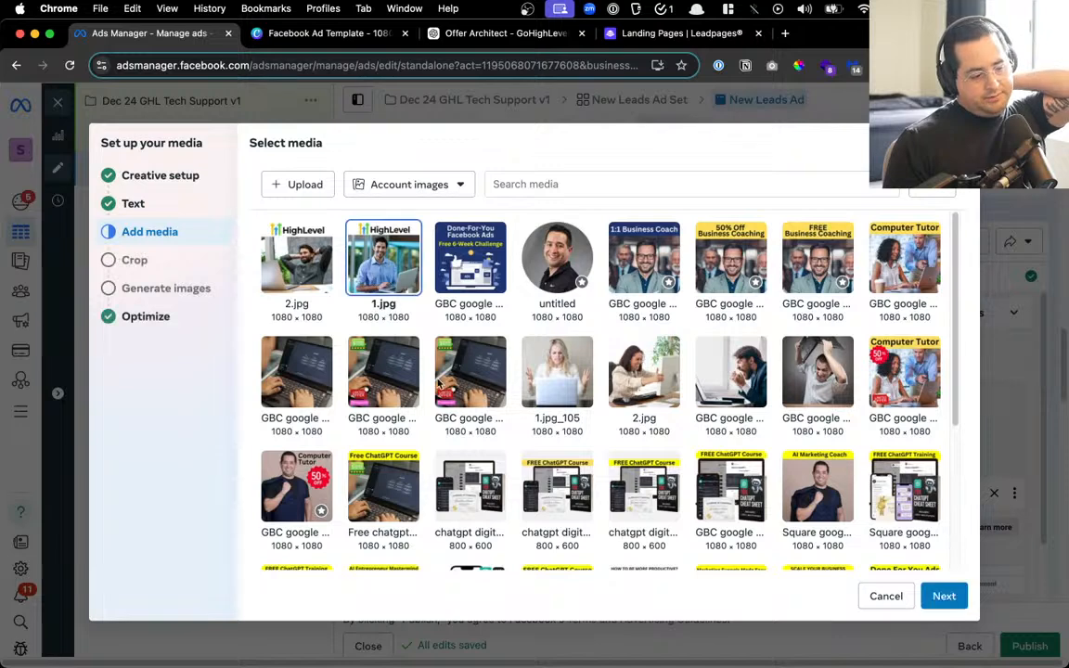
# Keep the original crop, skip AI image generation, and finish the ad's media setup
pyautogui.click(944, 597)
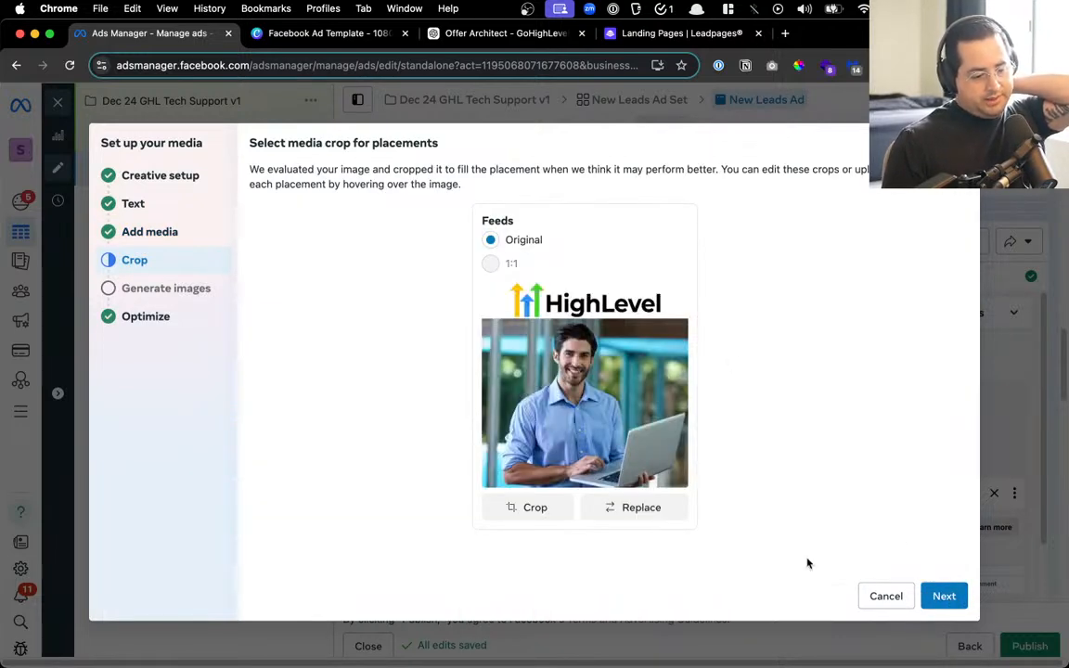
pyautogui.click(937, 597)
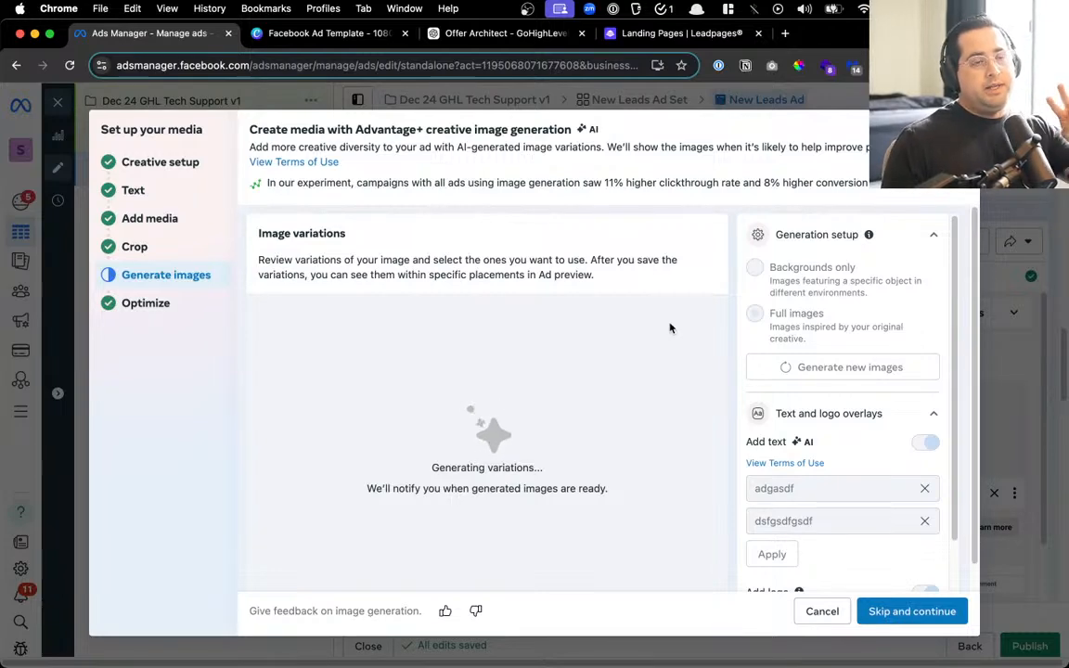
pyautogui.click(880, 611)
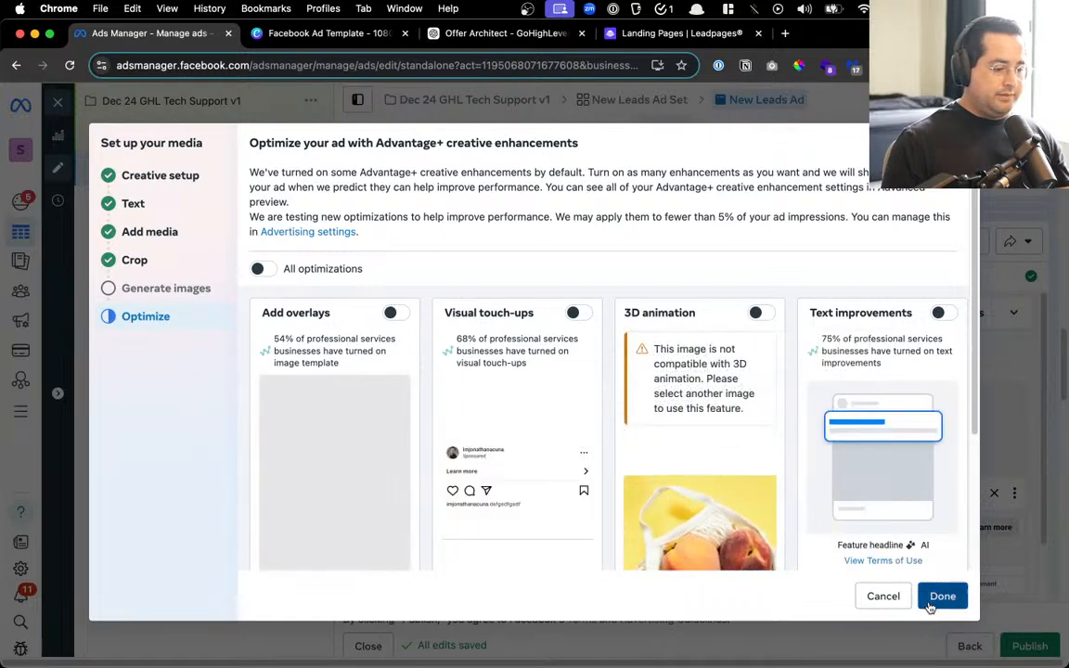
pyautogui.click(929, 602)
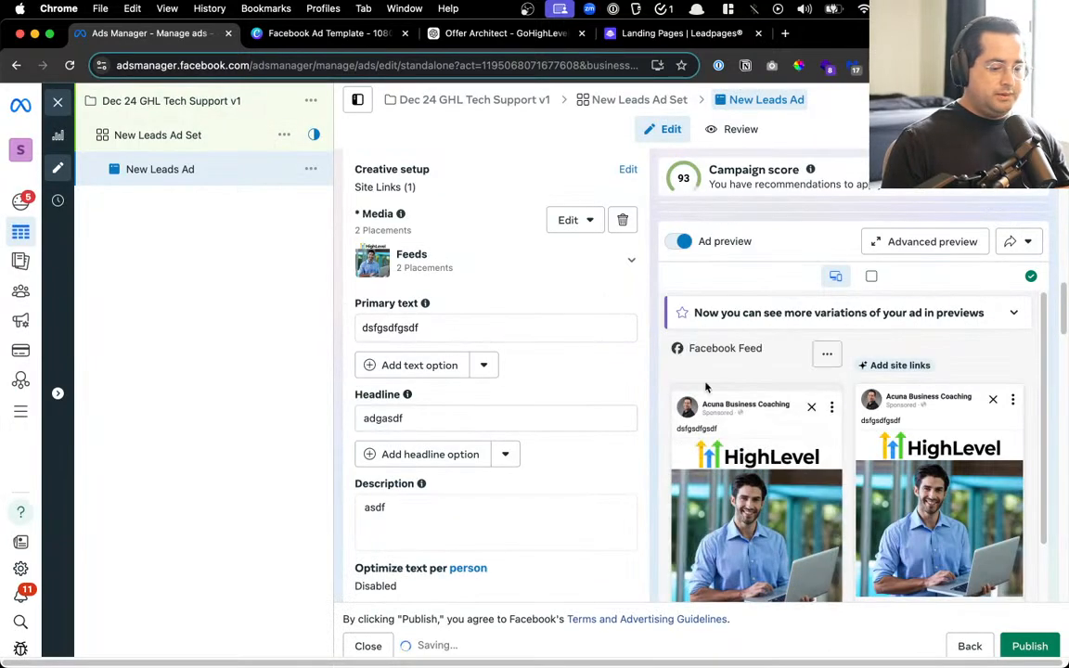
pyautogui.scroll(-2, 872, 423)
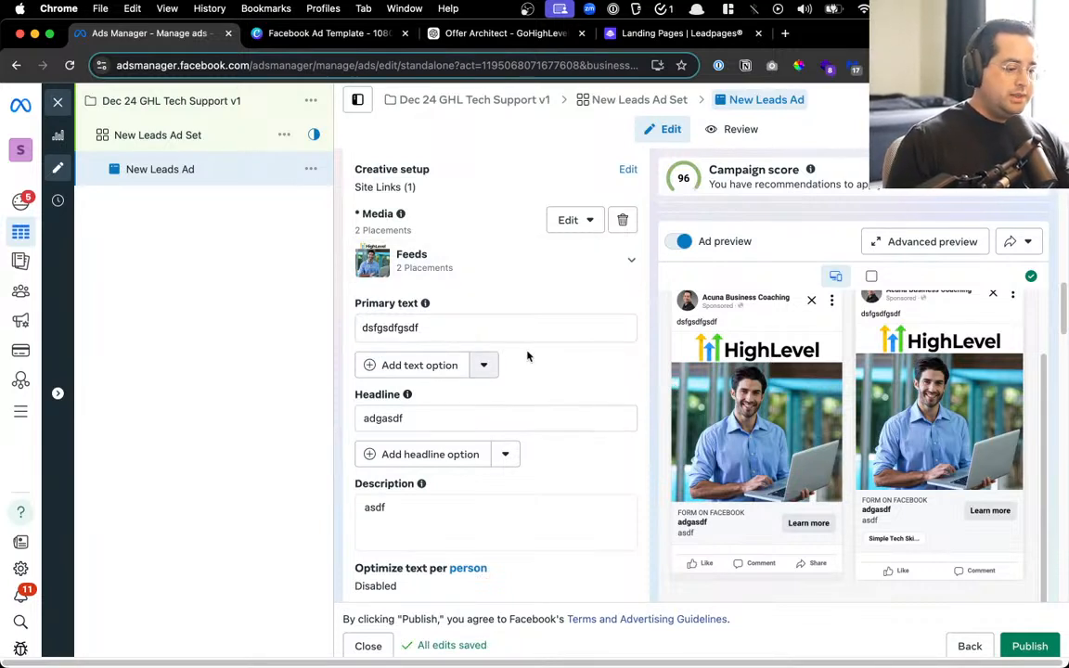
pyautogui.scroll(1, 527, 355)
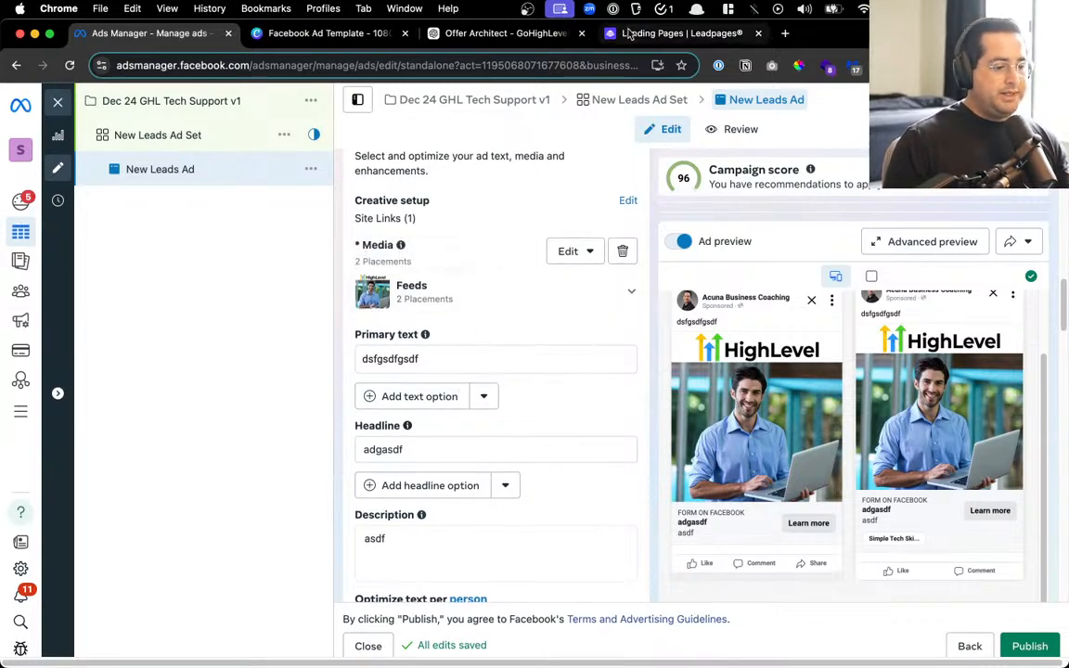
# In the Offer Architect chat, highlight lines including Variation 3's opening line
pyautogui.click(490, 35)
pyautogui.scroll(10, 584, 425)
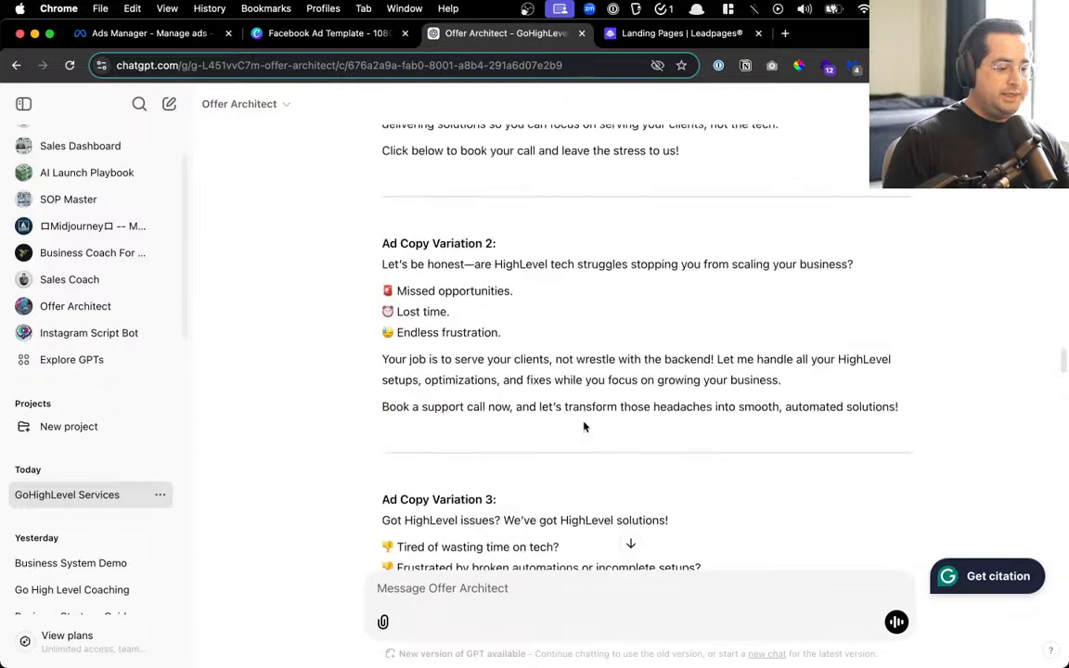
pyautogui.scroll(5, 584, 425)
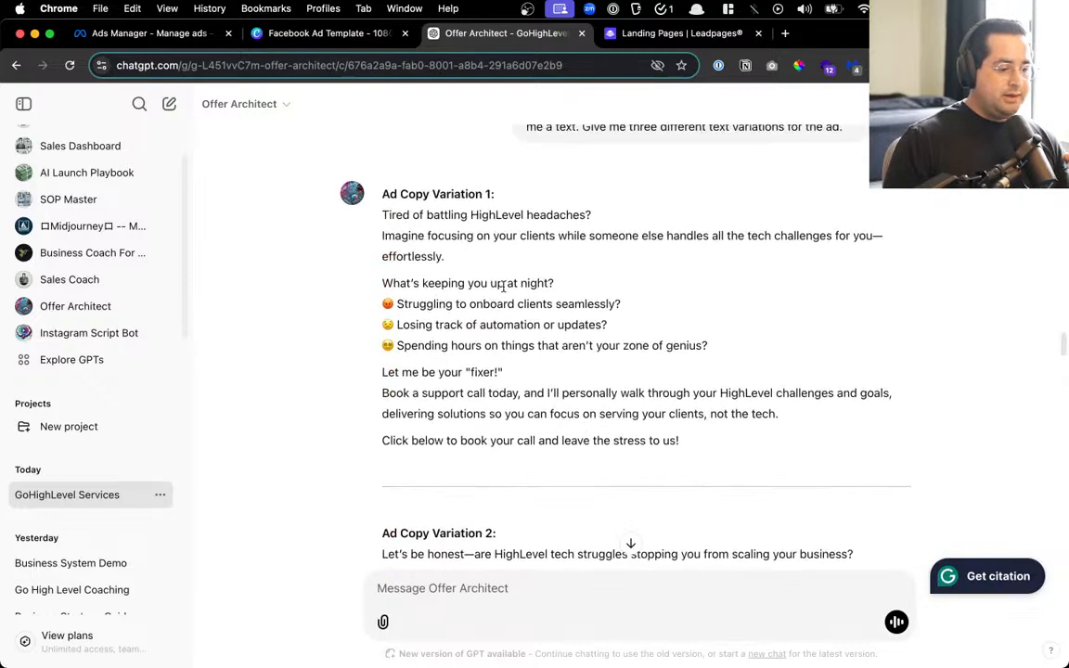
pyautogui.moveTo(412, 219); pyautogui.dragTo(587, 215)
pyautogui.scroll(-2, 502, 306)
pyautogui.scroll(-8, 452, 458)
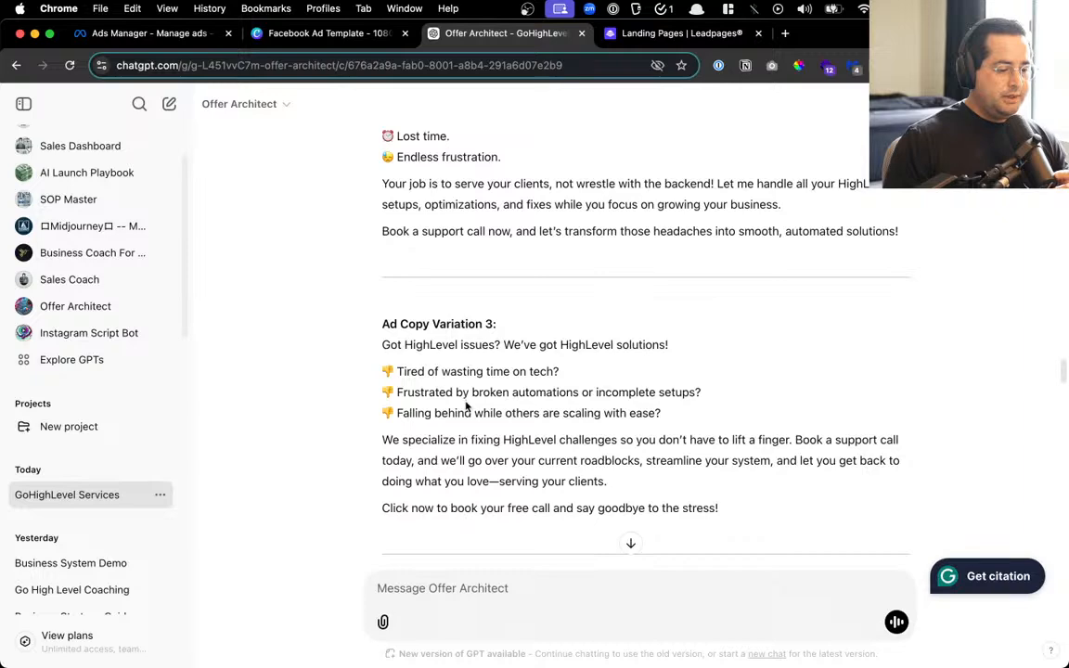
pyautogui.moveTo(377, 345); pyautogui.dragTo(670, 351)
pyautogui.scroll(5, 602, 342)
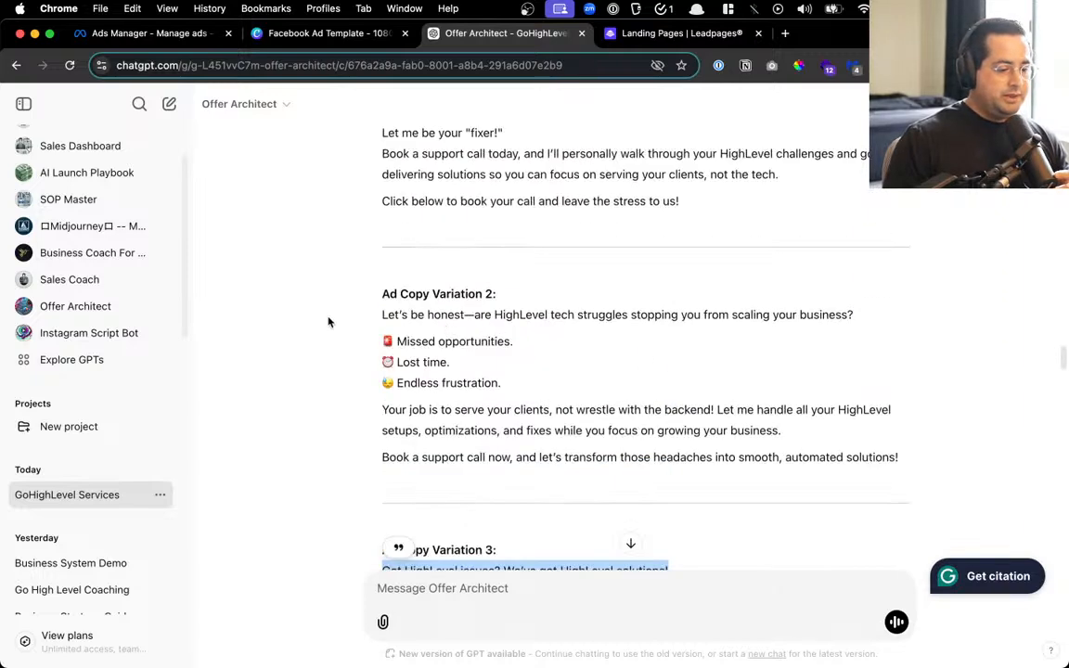
pyautogui.moveTo(429, 315); pyautogui.dragTo(701, 316)
pyautogui.scroll(4, 692, 336)
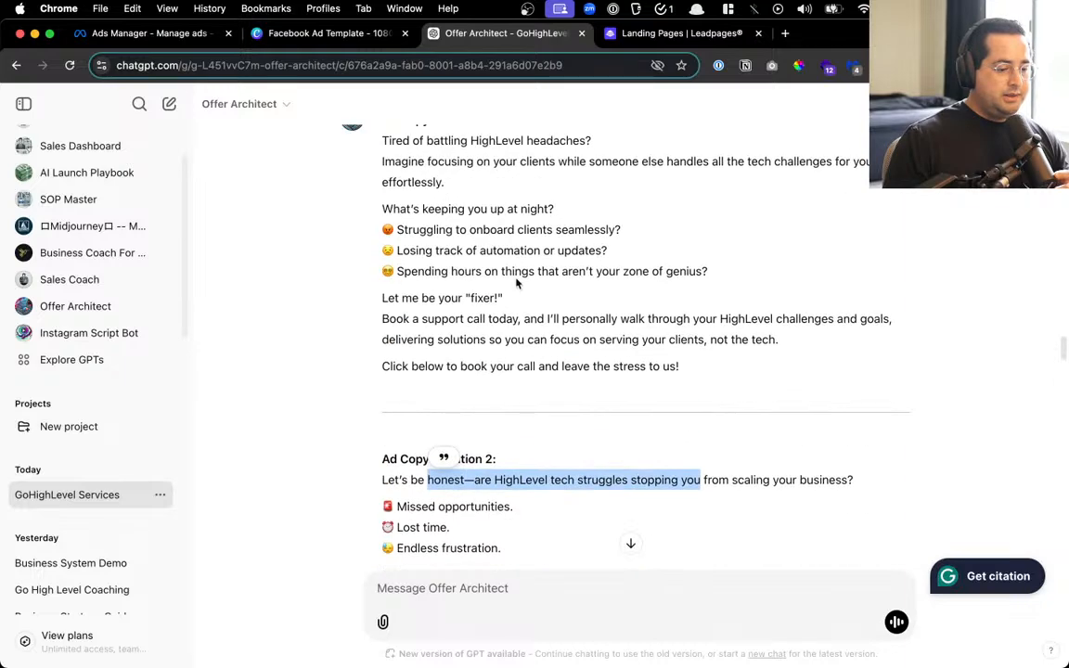
# Highlight Variation 2's opening words and Variation 1's second sentence to compare them
pyautogui.click(479, 476)
pyautogui.moveTo(488, 475); pyautogui.dragTo(380, 480)
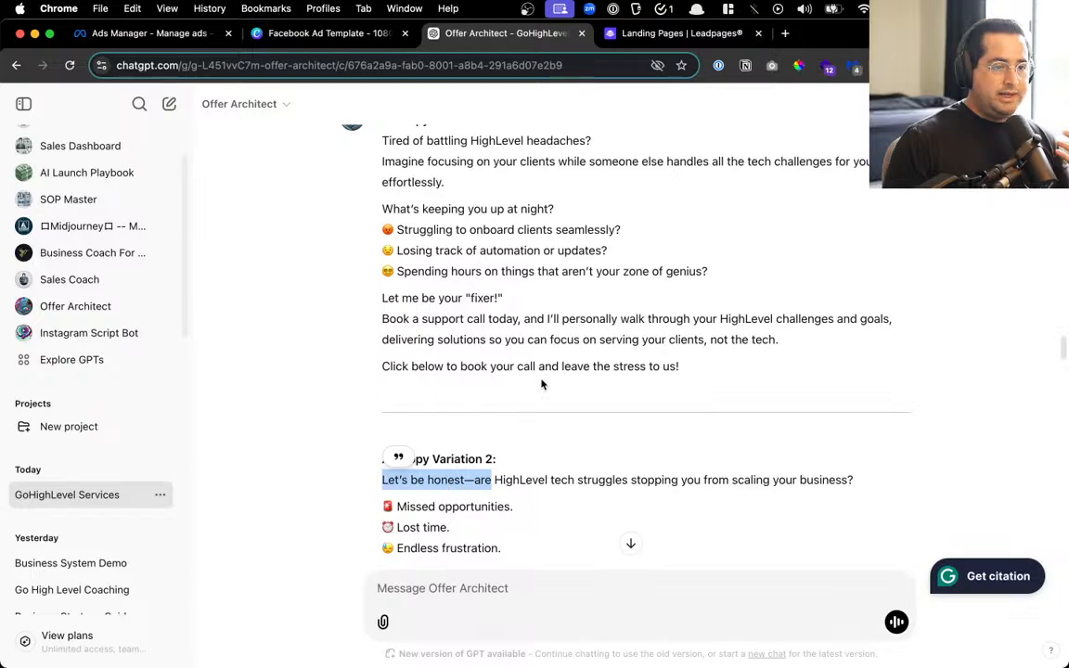
pyautogui.scroll(5, 543, 384)
pyautogui.scroll(-1, 545, 357)
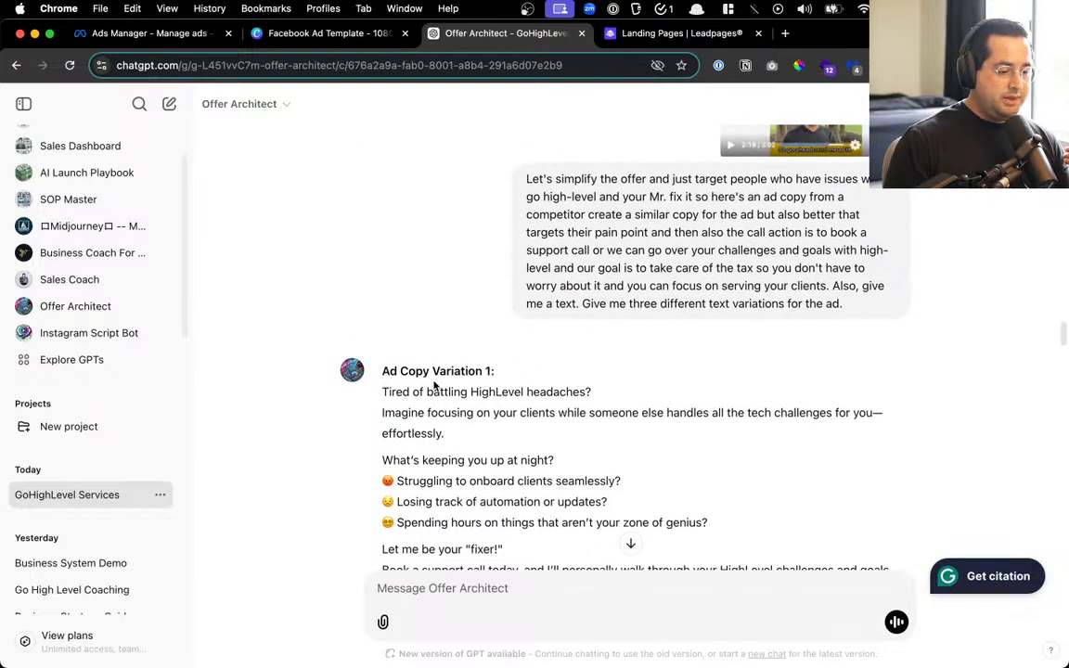
pyautogui.moveTo(396, 394); pyautogui.dragTo(559, 393)
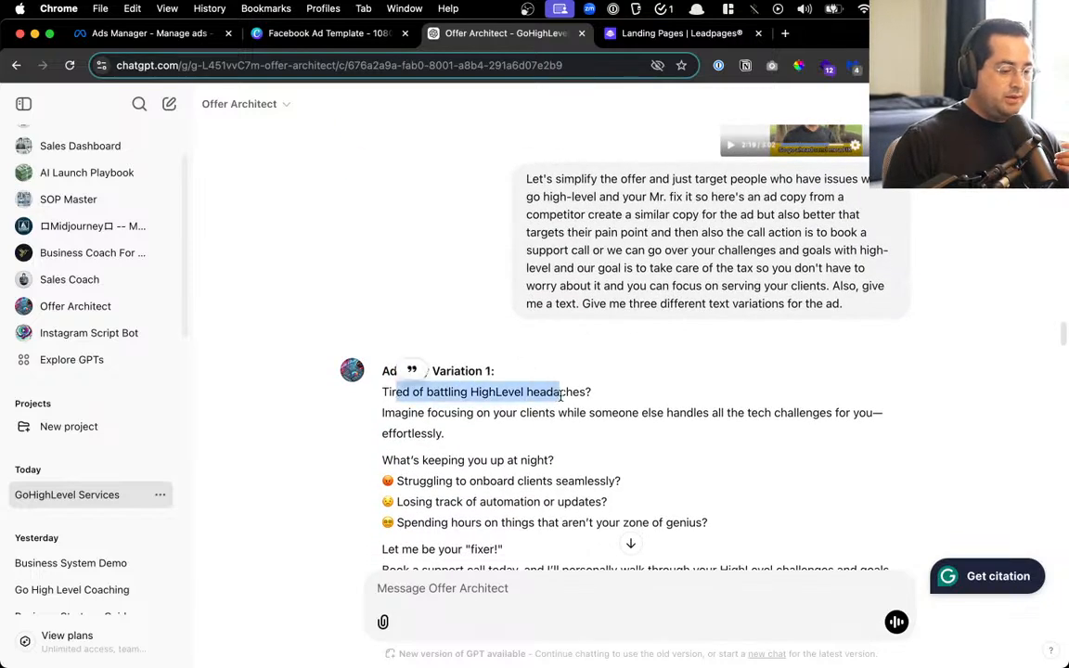
pyautogui.scroll(-3, 556, 306)
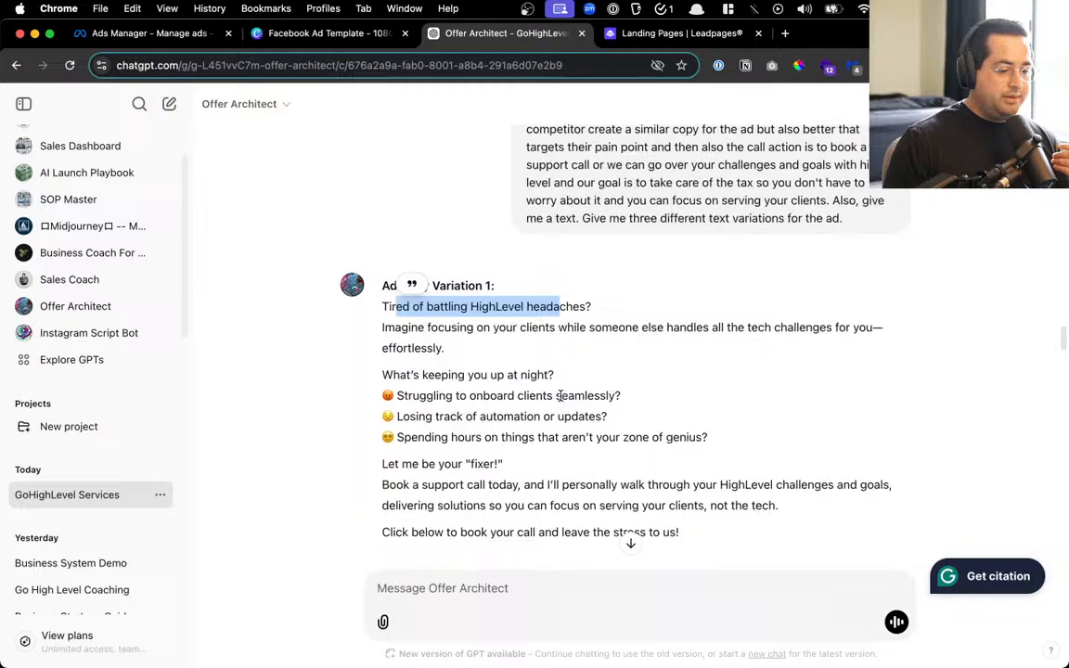
pyautogui.click(551, 312)
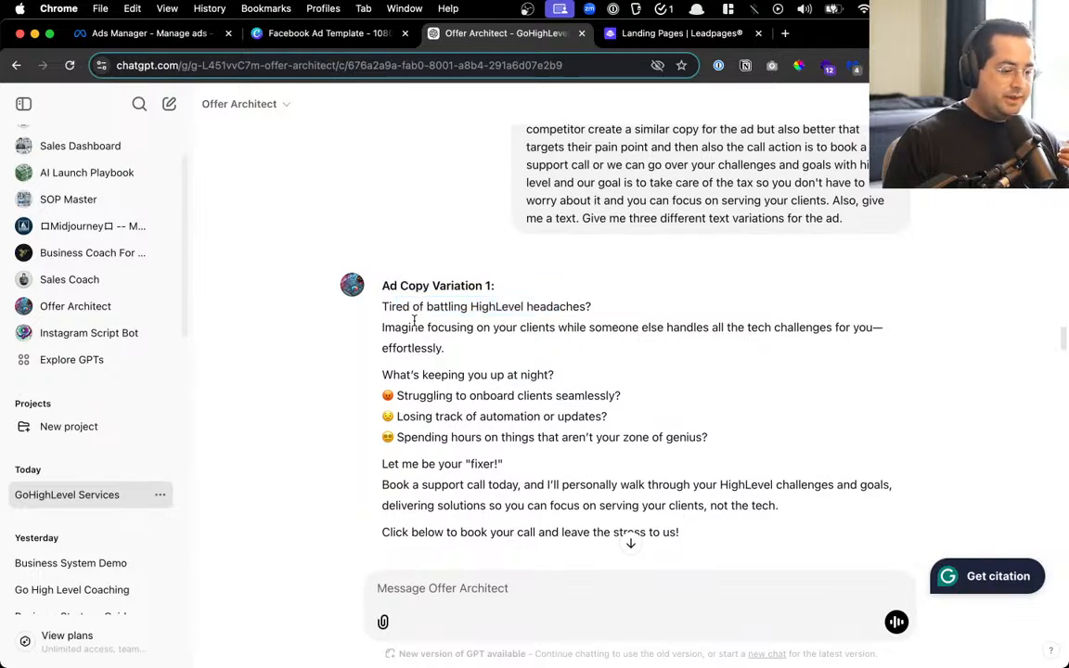
pyautogui.moveTo(411, 326); pyautogui.dragTo(790, 348)
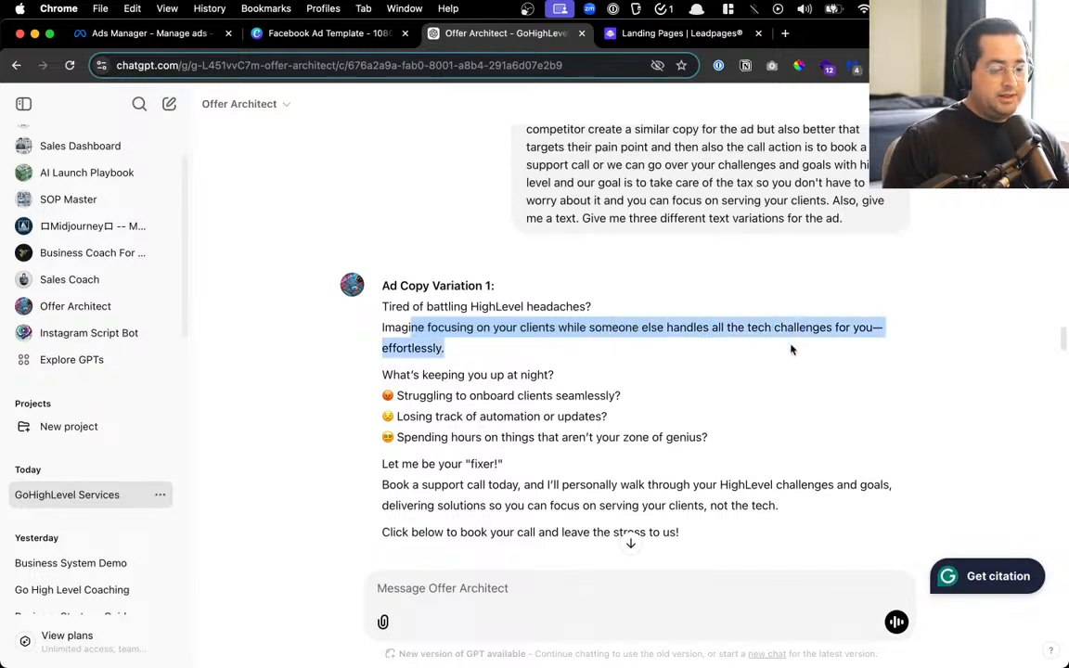
pyautogui.scroll(-2, 791, 351)
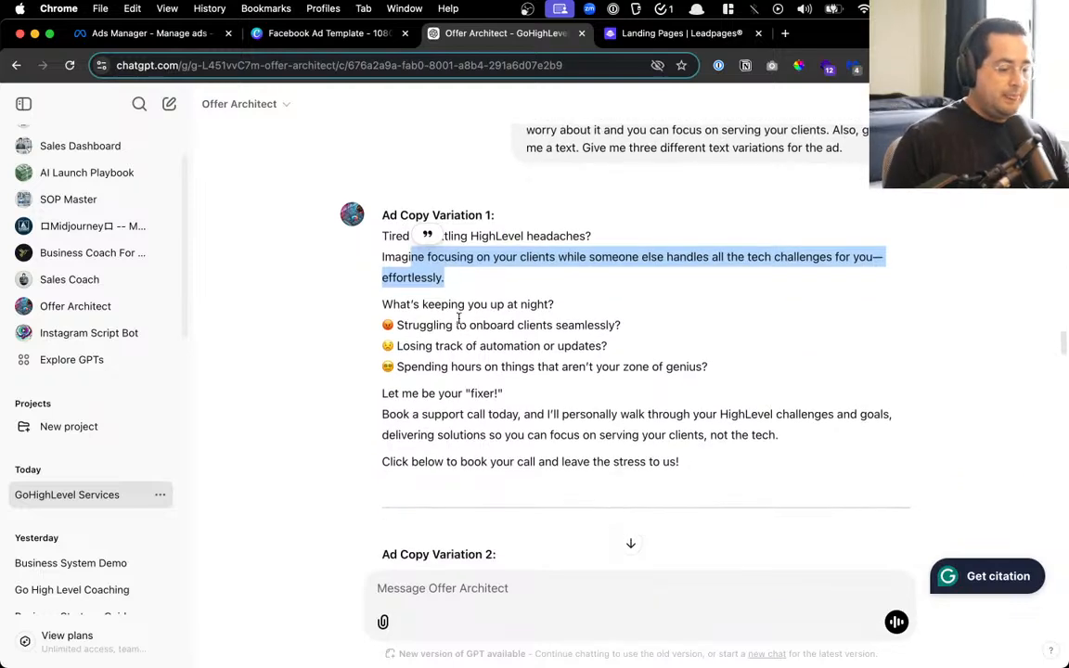
pyautogui.scroll(-2, 458, 318)
pyautogui.scroll(-4, 444, 328)
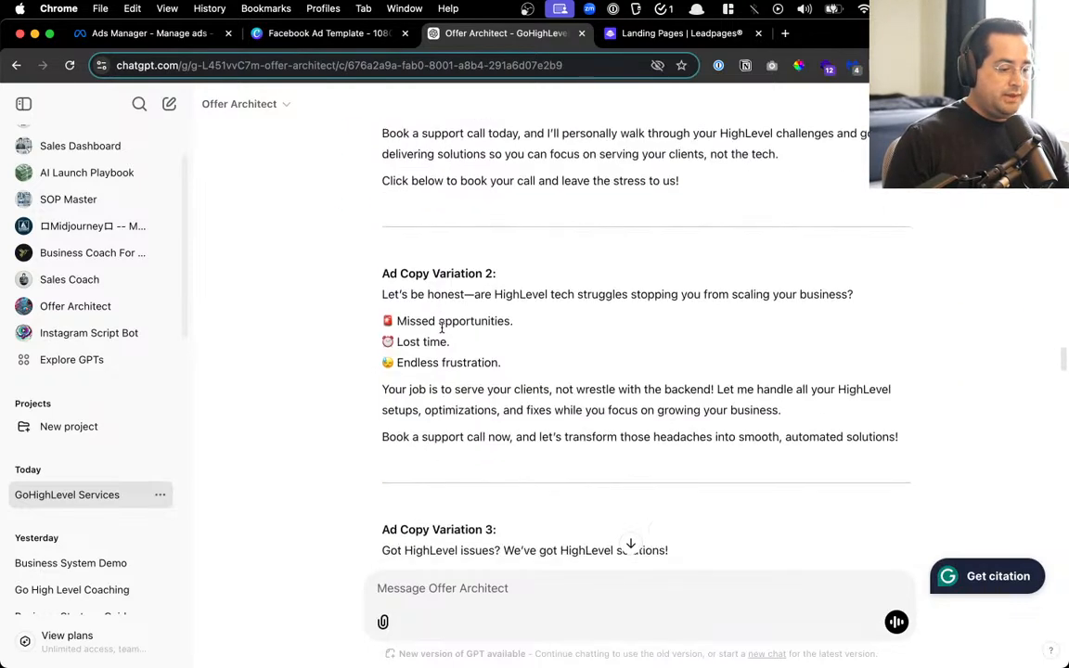
pyautogui.scroll(-3, 494, 307)
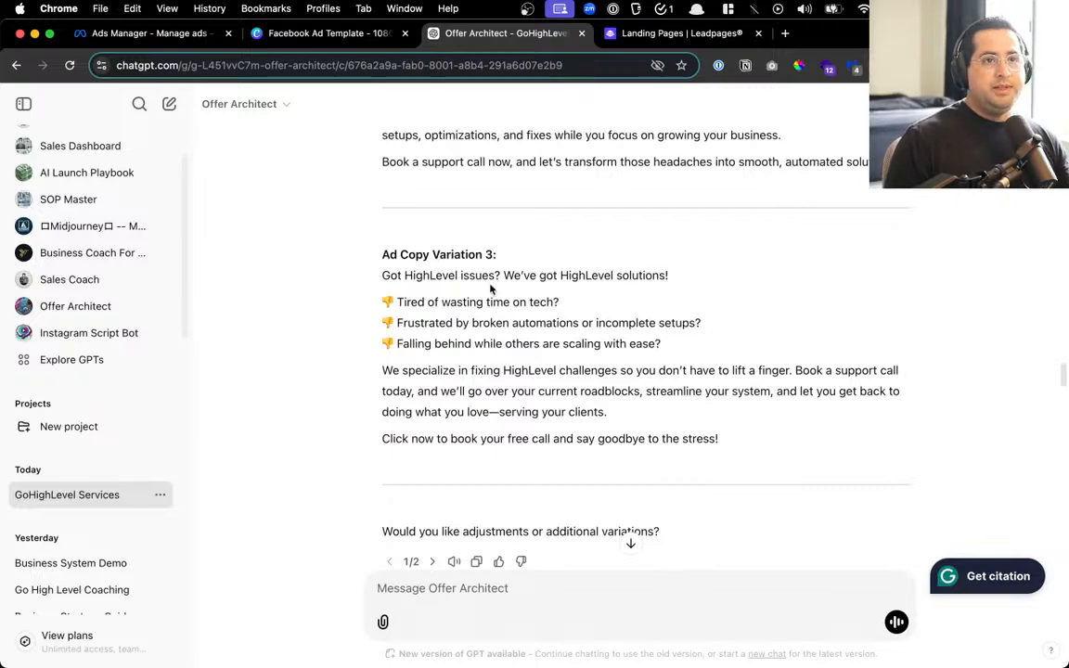
pyautogui.scroll(1, 464, 281)
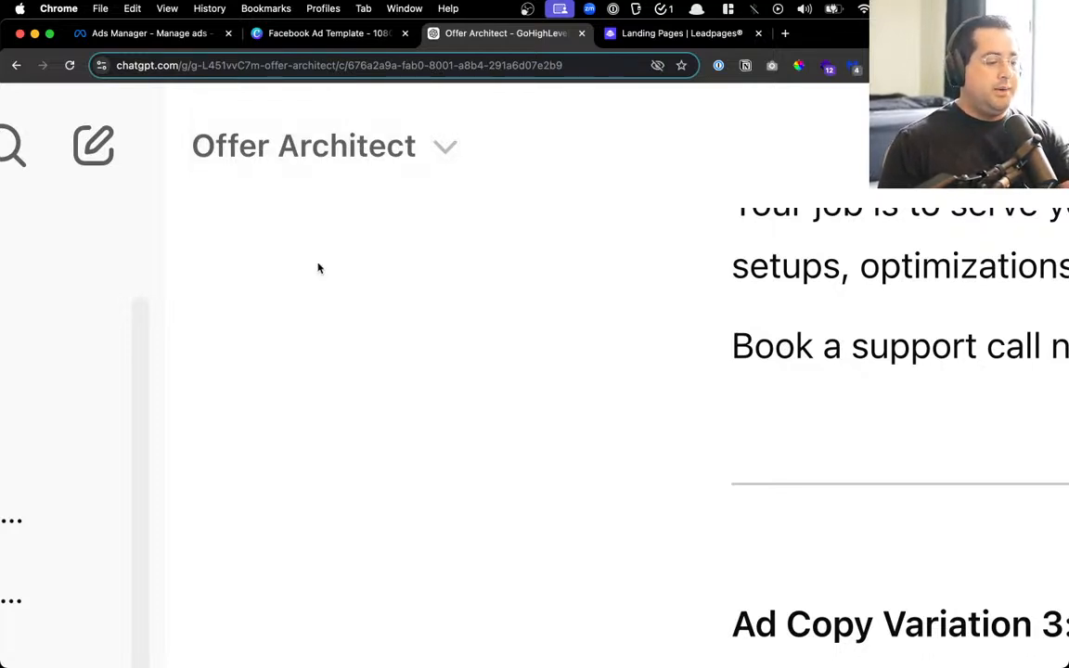
pyautogui.scroll(-5, 478, 334)
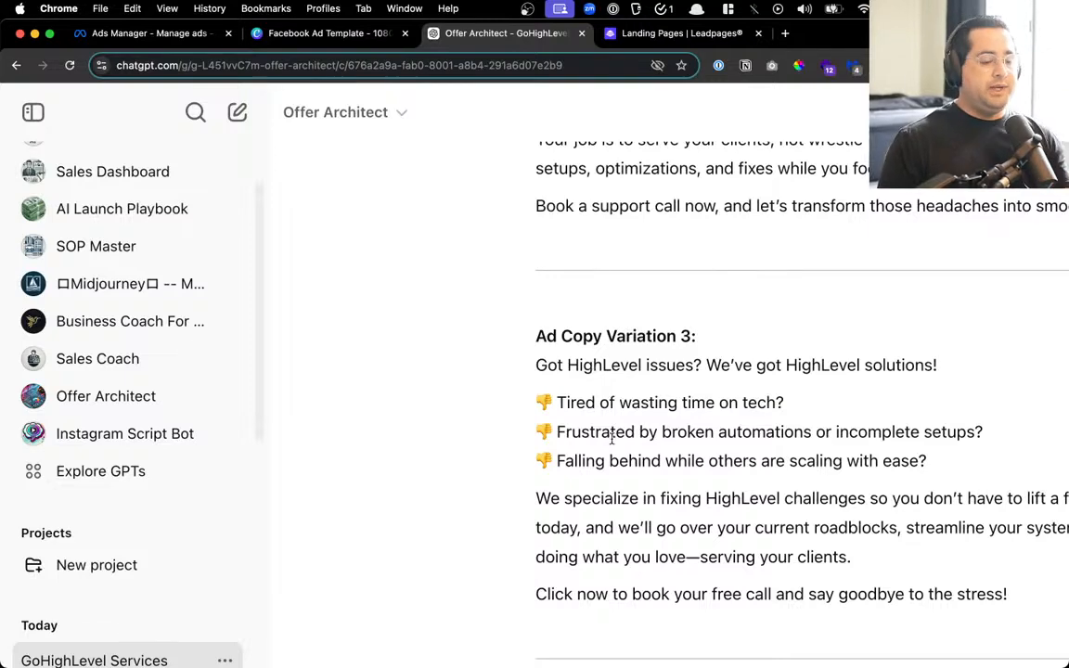
pyautogui.scroll(-2, 615, 413)
pyautogui.hscroll(3, 620, 425)
pyautogui.scroll(-3, 651, 422)
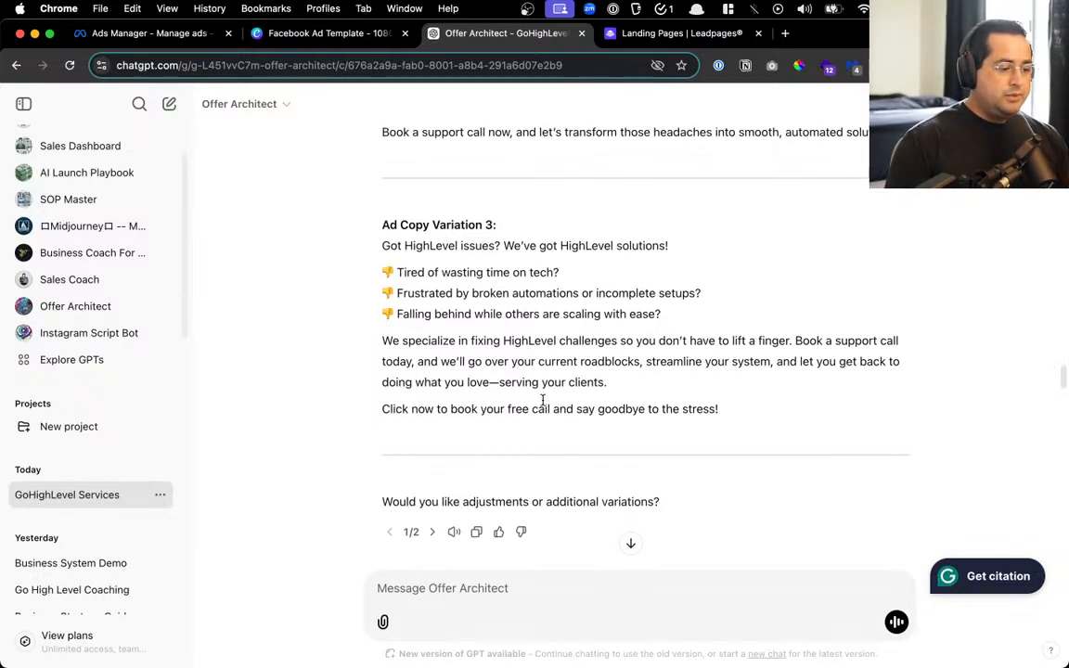
pyautogui.scroll(1, 543, 401)
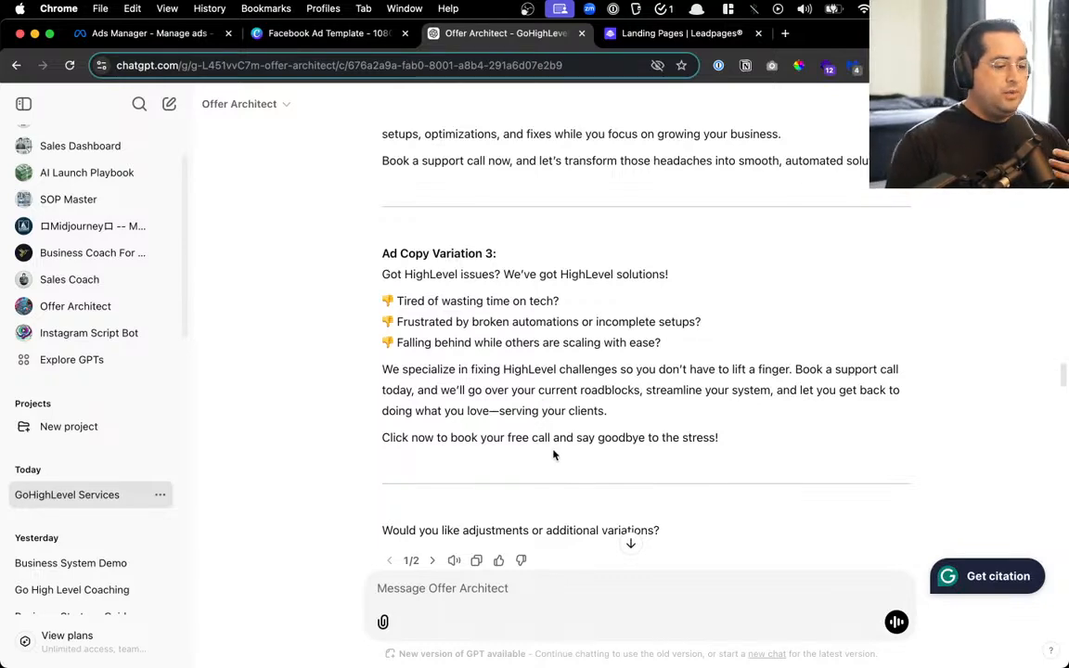
pyautogui.scroll(10, 557, 438)
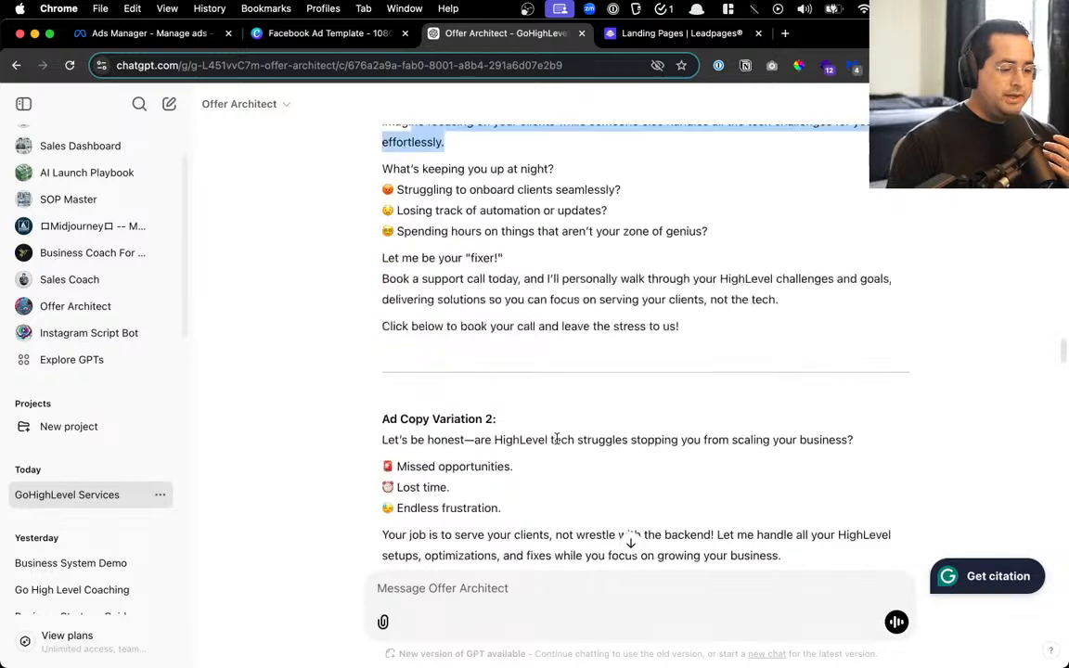
pyautogui.click(556, 438)
pyautogui.moveTo(699, 475); pyautogui.dragTo(428, 374)
pyautogui.click(415, 311)
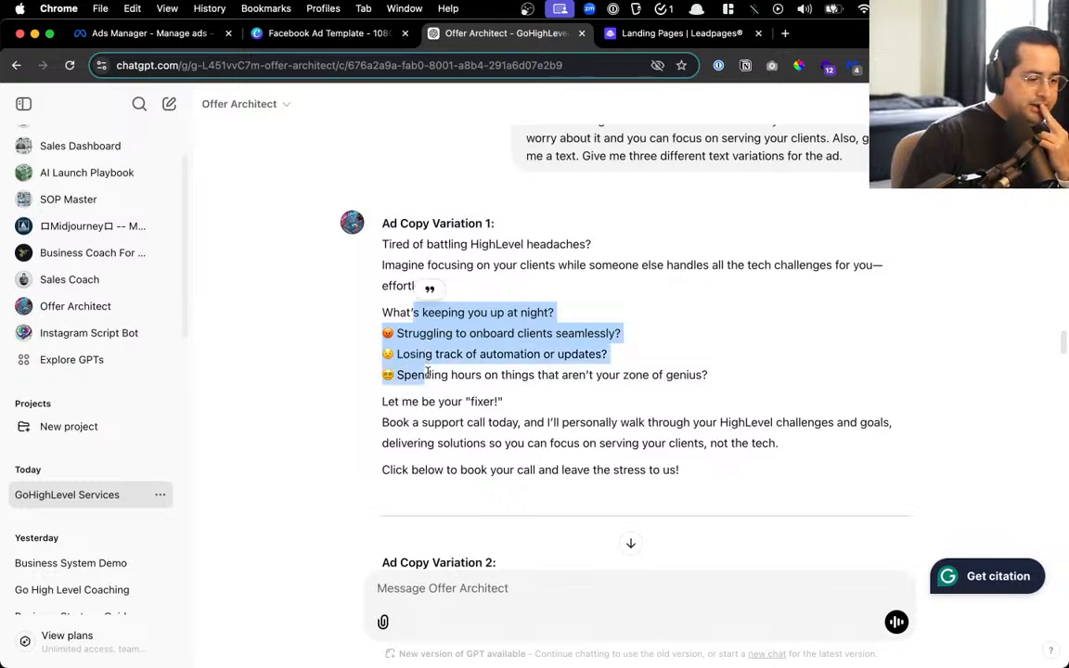
pyautogui.click(499, 313)
pyautogui.moveTo(498, 313); pyautogui.dragTo(486, 454)
pyautogui.click(444, 478)
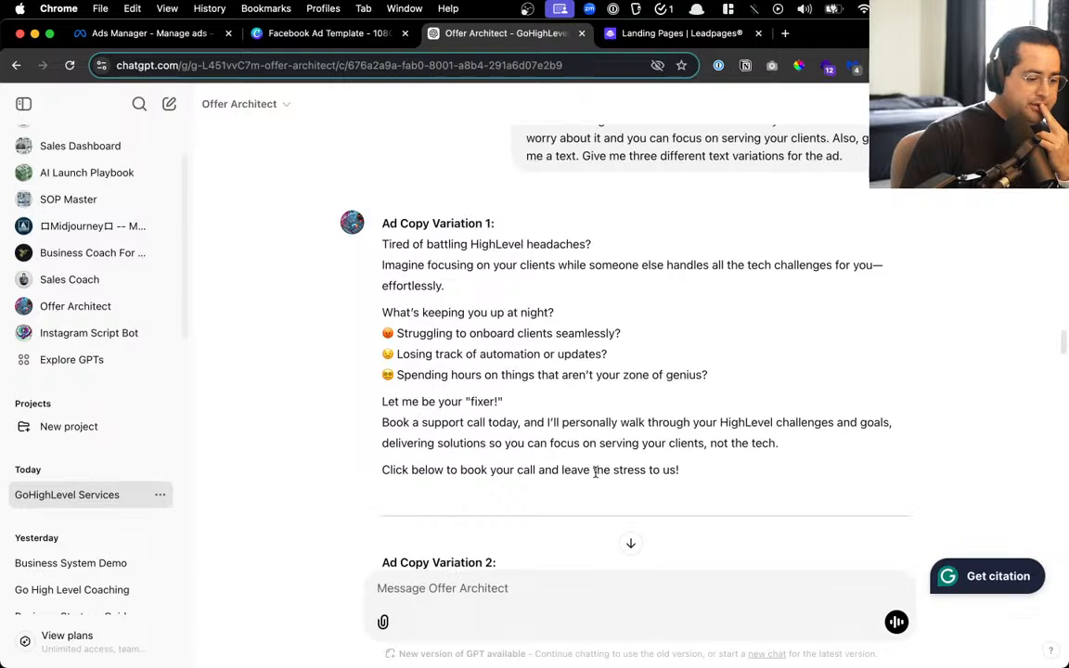
pyautogui.scroll(-5, 599, 471)
pyautogui.moveTo(494, 375); pyautogui.dragTo(589, 375)
pyautogui.moveTo(405, 402); pyautogui.dragTo(417, 444)
pyautogui.click(427, 426)
pyautogui.scroll(-10, 419, 442)
pyautogui.scroll(3, 428, 390)
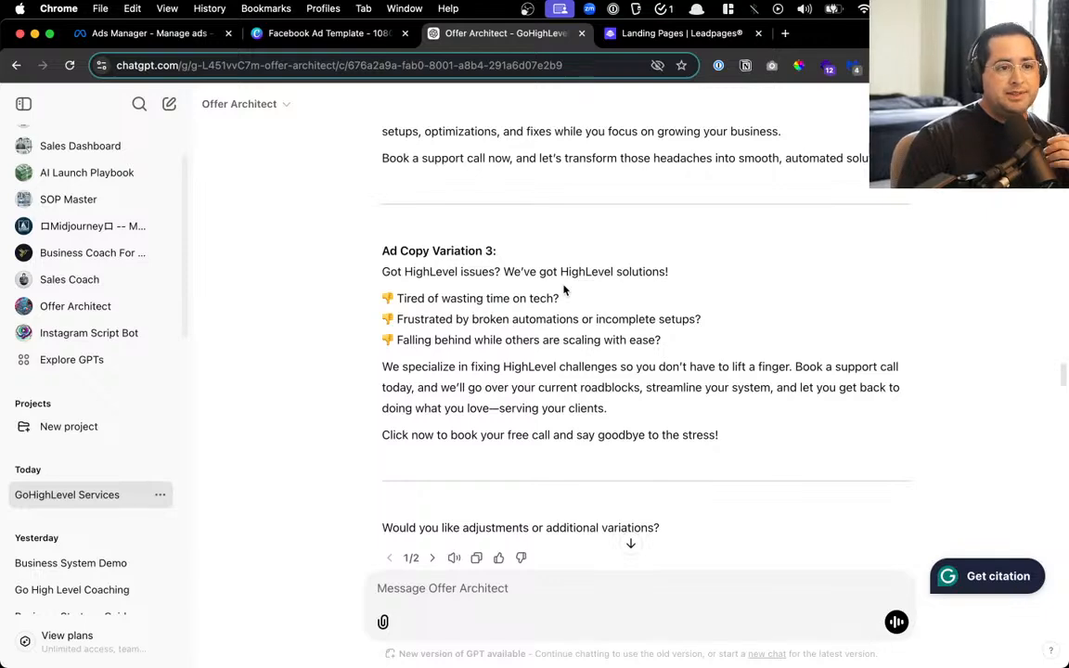
# Ask Offer Architect 'what are the top 3 pain points that keep my ideal customer up at night'
pyautogui.scroll(-10, 519, 371)
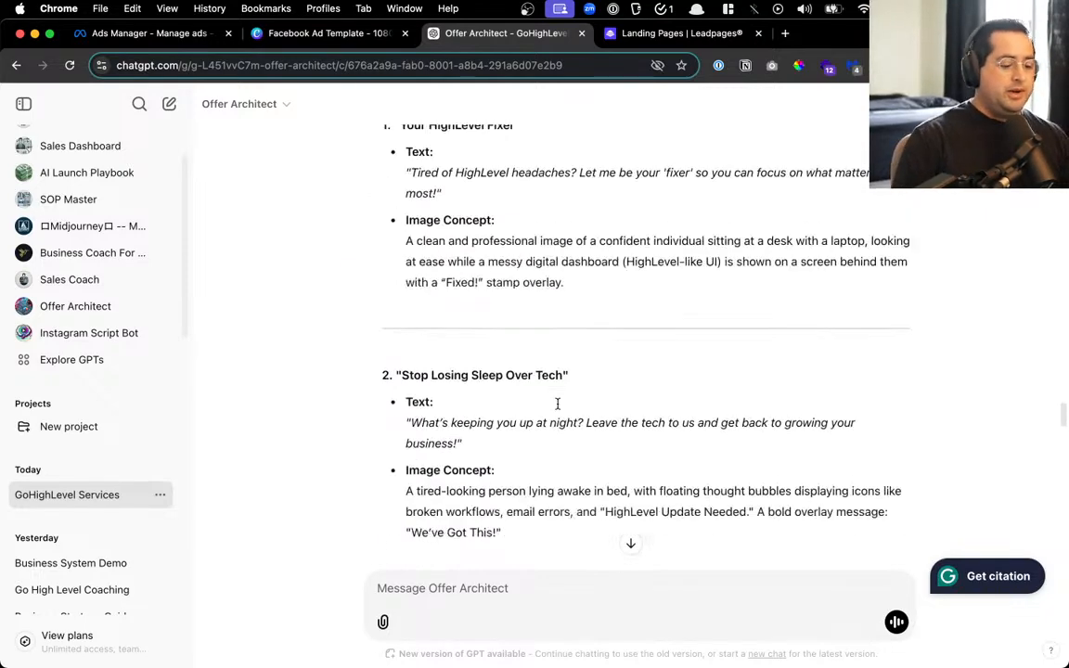
pyautogui.click(452, 598)
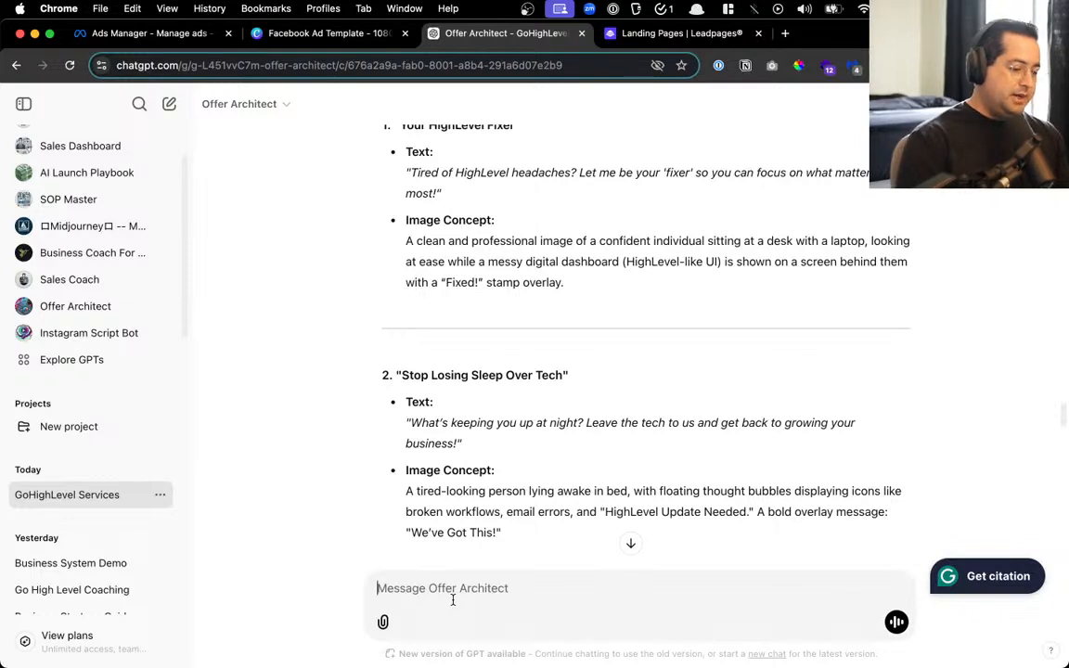
pyautogui.write('what are the to')
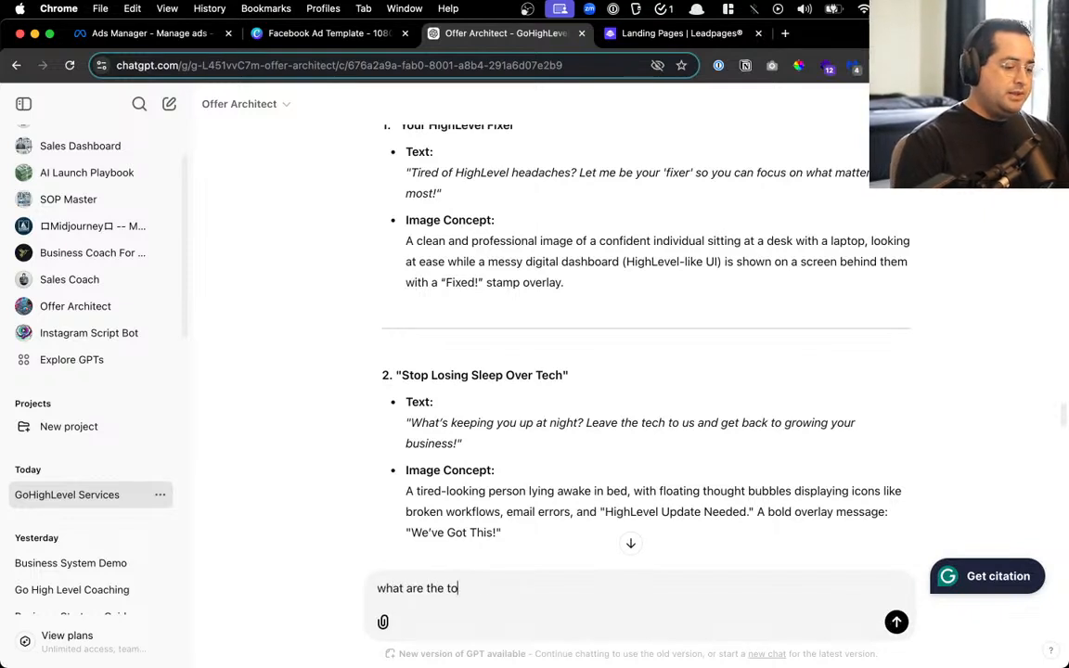
pyautogui.write('p 3 paint')
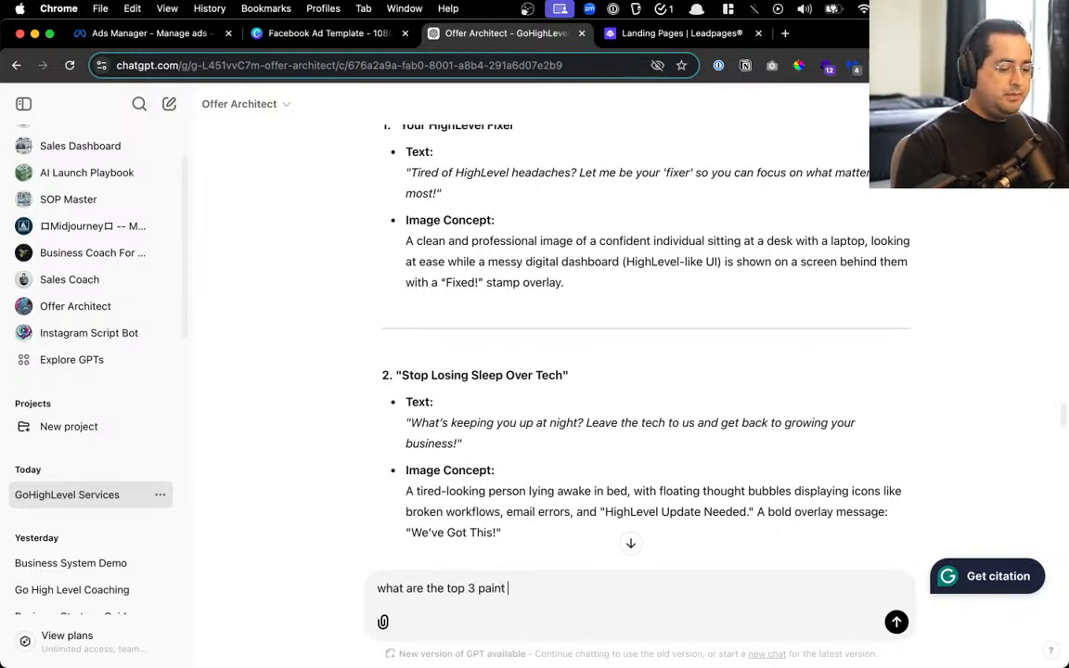
pyautogui.press('BackSpace')
pyautogui.press('BackSpace')
pyautogui.write('points that kee')
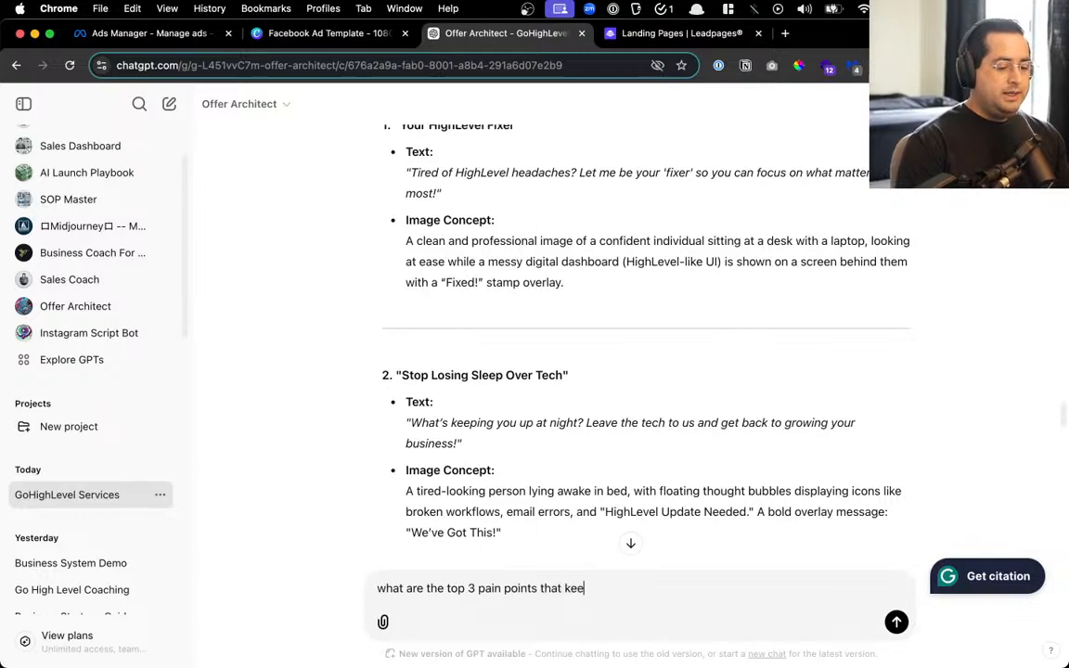
pyautogui.write('p my ideal custoemr')
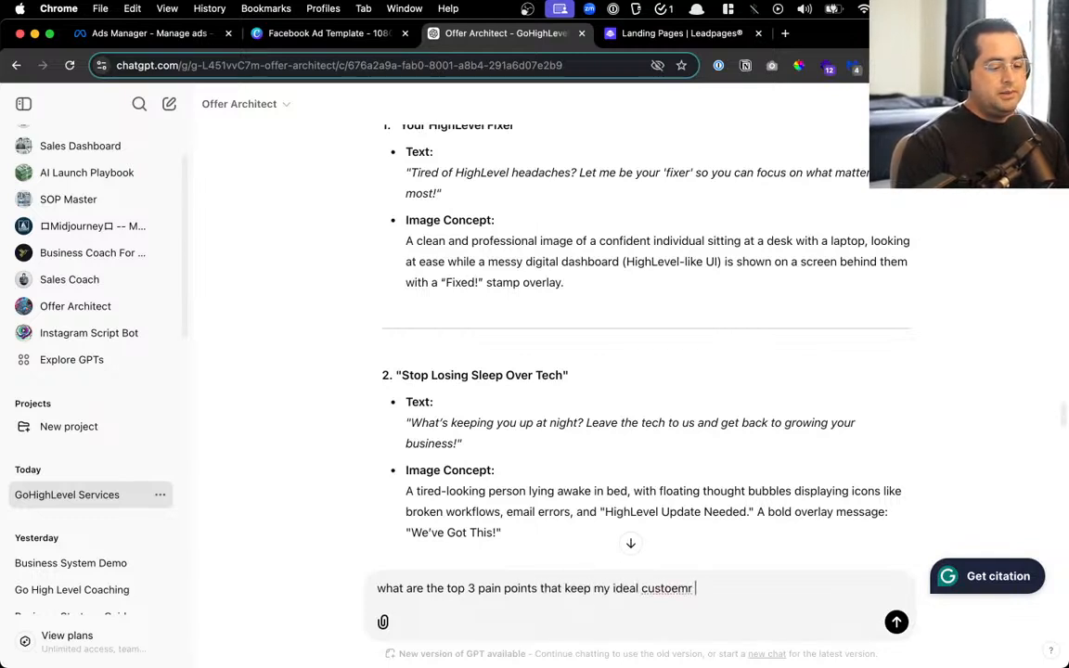
pyautogui.press('BackSpace')
pyautogui.press('BackSpace')
pyautogui.press('BackSpace')
pyautogui.press('BackSpace')
pyautogui.write('mer up at ')
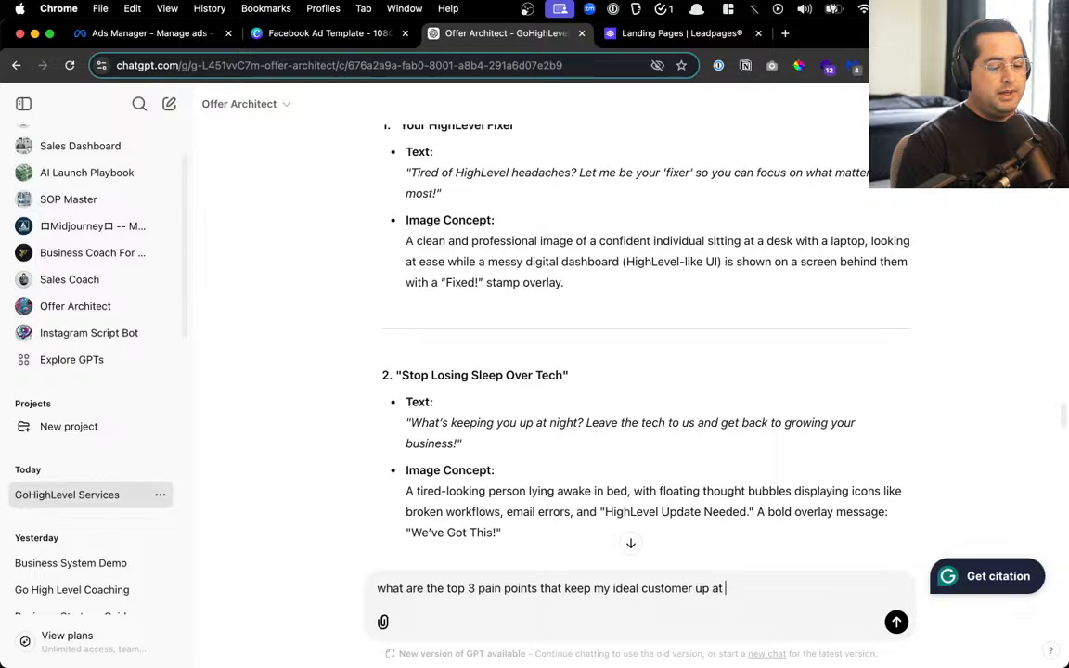
pyautogui.write('night')
pyautogui.press('Return')
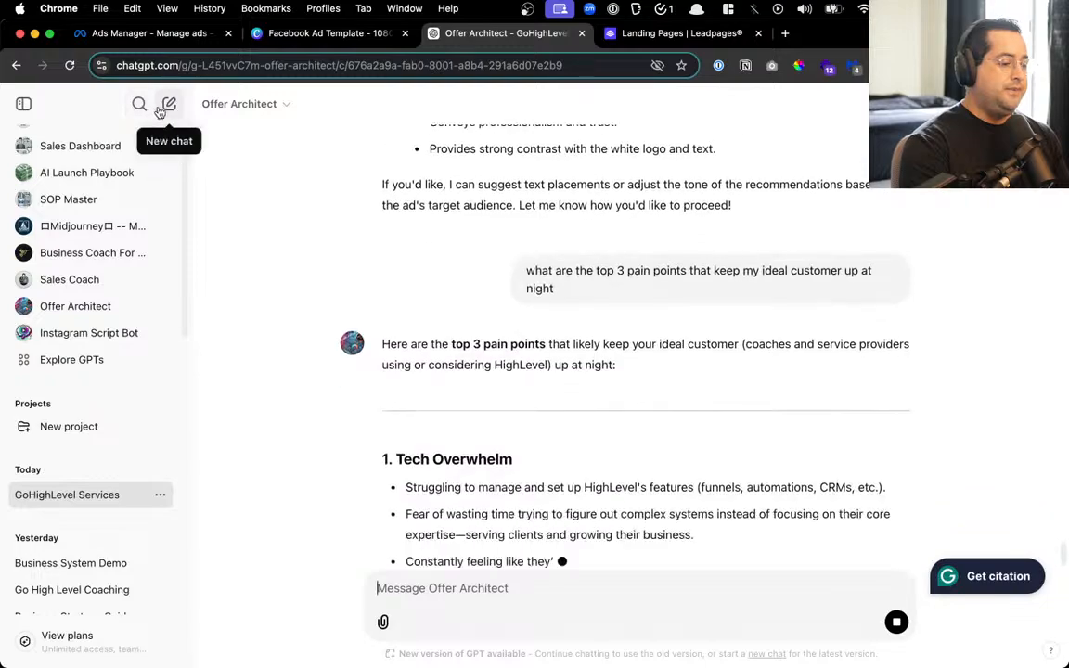
# Hide the chat sidebar and read Tech Overwhelm, Inconsistent Client Acquisition and Time Burnout pain points
pyautogui.click(23, 104)
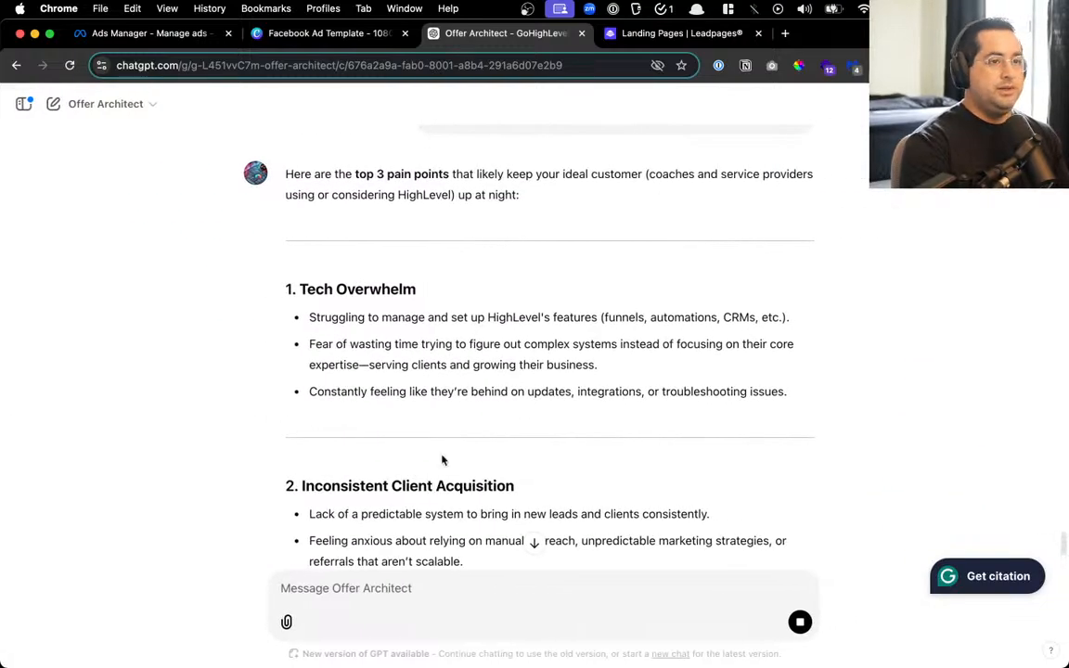
pyautogui.scroll(5, 449, 440)
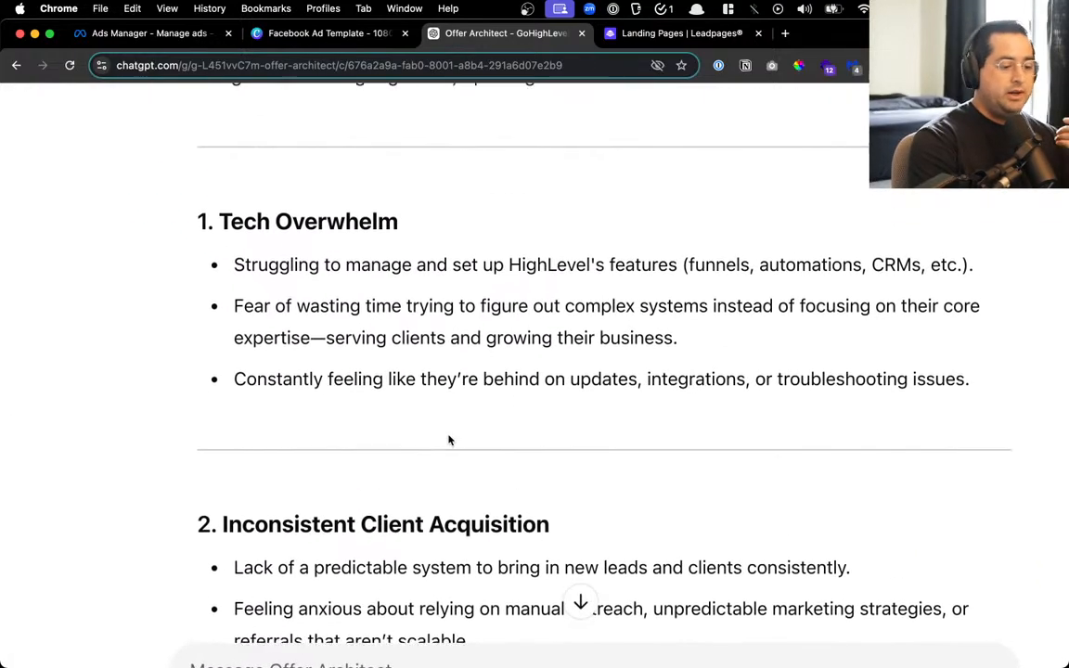
pyautogui.scroll(1, 449, 440)
pyautogui.scroll(-5, 449, 440)
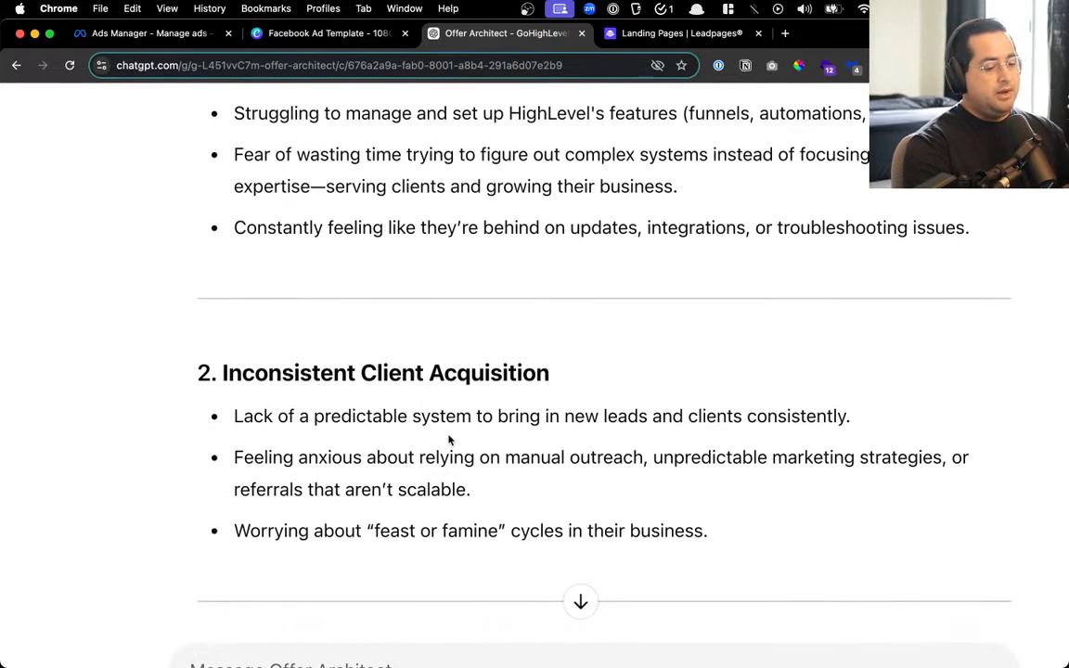
pyautogui.moveTo(288, 370); pyautogui.dragTo(477, 368)
pyautogui.scroll(-7, 477, 369)
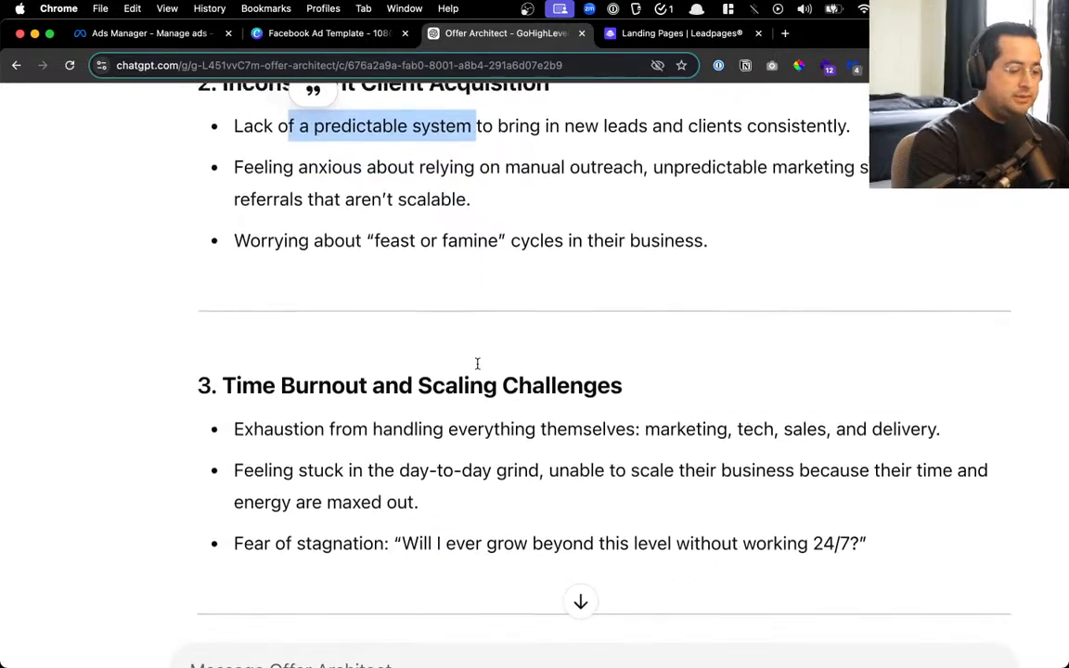
pyautogui.scroll(-5, 463, 351)
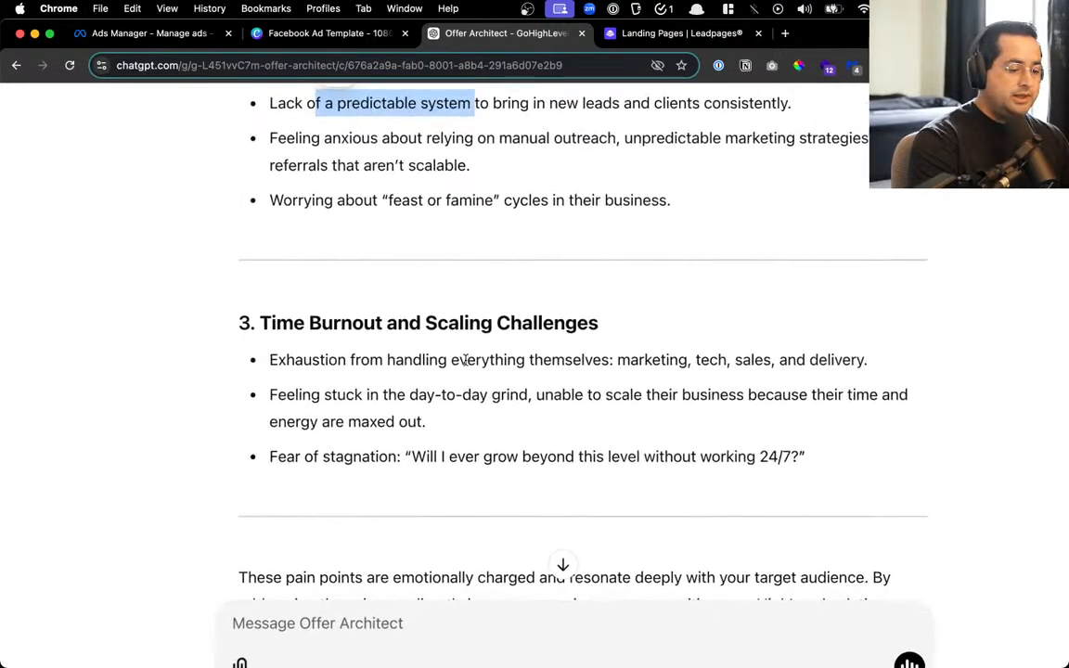
pyautogui.scroll(-2, 463, 360)
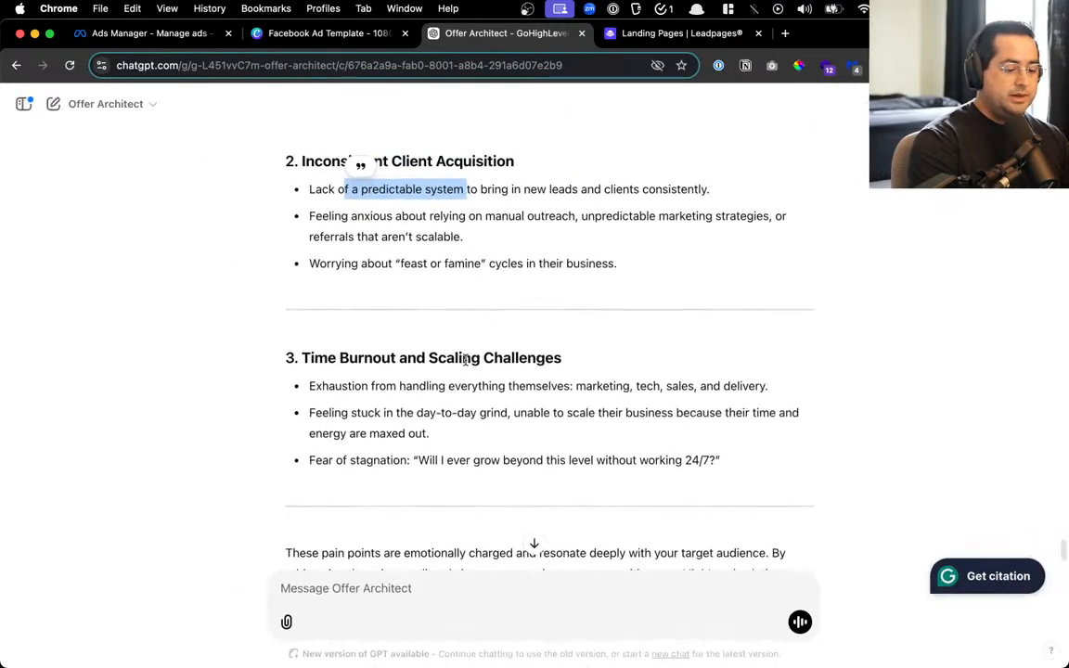
pyautogui.click(417, 603)
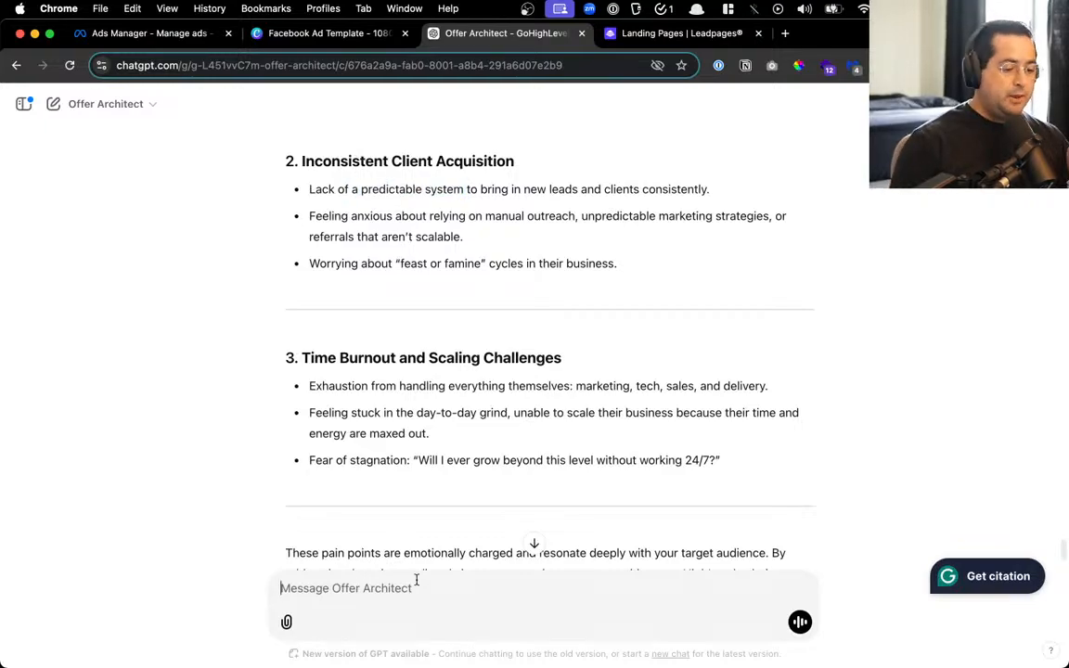
pyautogui.scroll(15, 414, 318)
pyautogui.scroll(15, 414, 319)
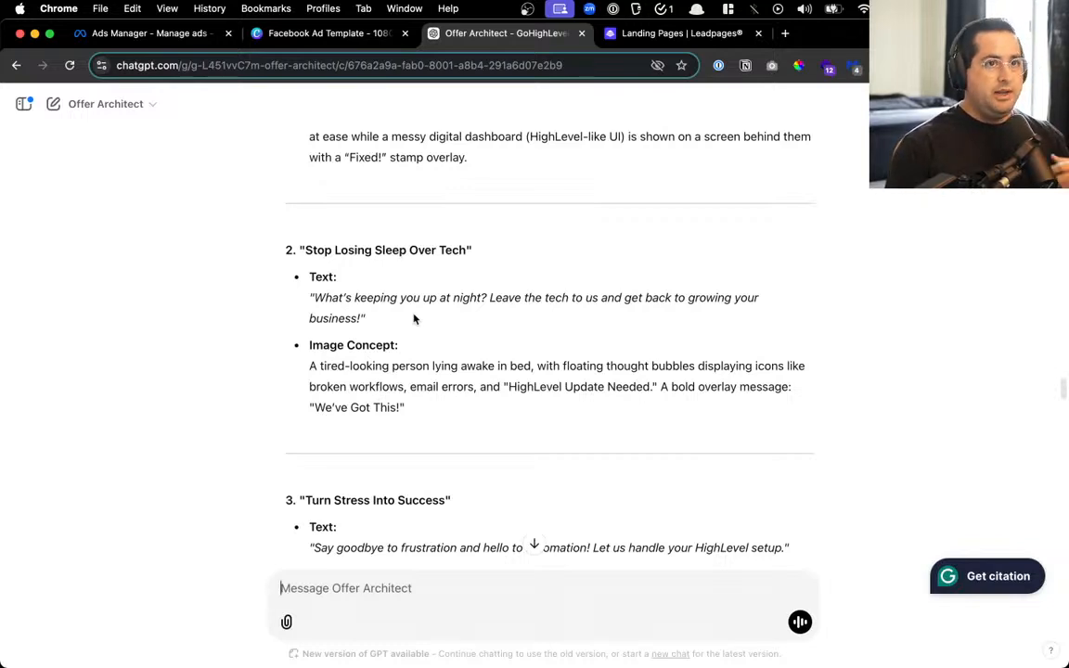
# Send 'now rewrite ads 1-3 emphasizing the pain points', correcting the spelling of 'emphasizing'
pyautogui.scroll(5, 429, 332)
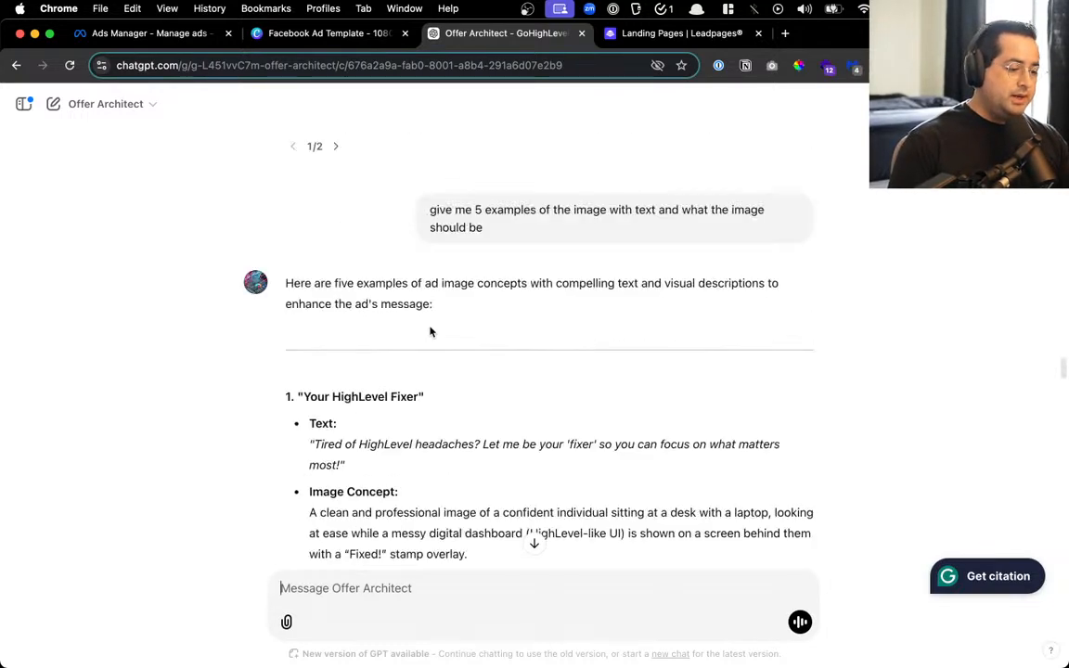
pyautogui.scroll(5, 430, 331)
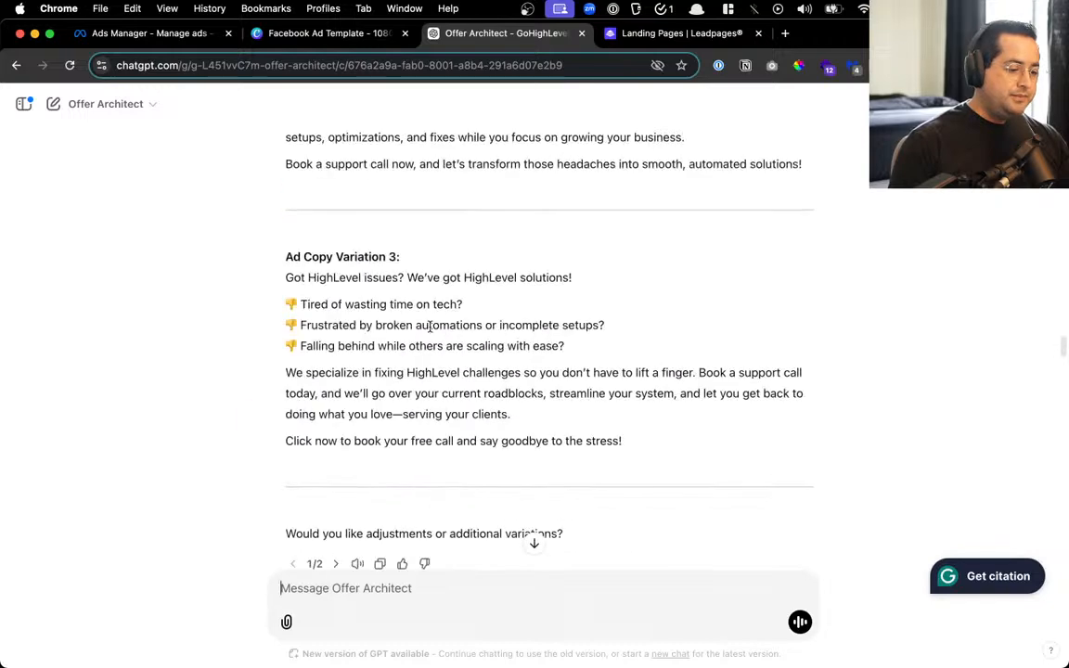
pyautogui.scroll(3, 430, 330)
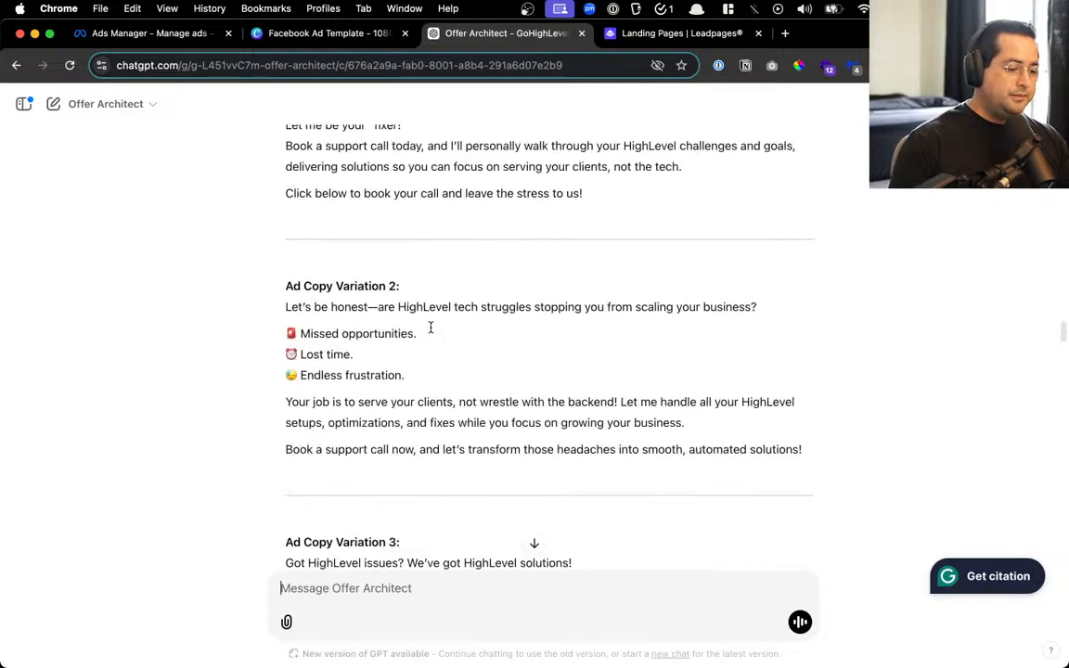
pyautogui.scroll(-10, 429, 330)
pyautogui.write('now reqwri')
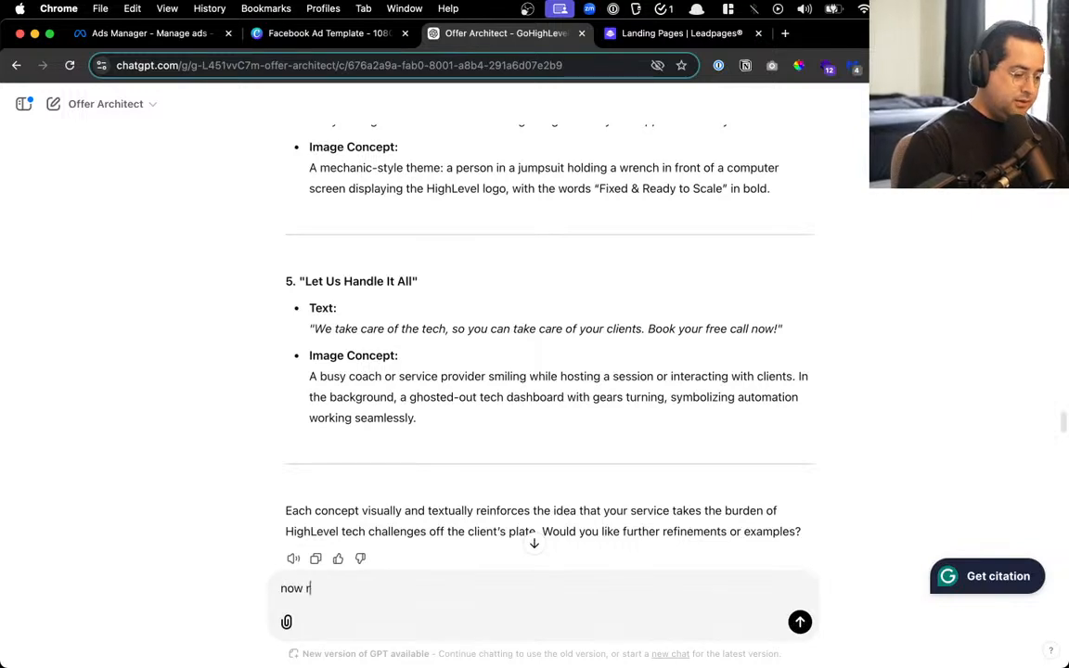
pyautogui.press('BackSpace')
pyautogui.press('BackSpace')
pyautogui.press('BackSpace')
pyautogui.press('BackSpace')
pyautogui.write('w')
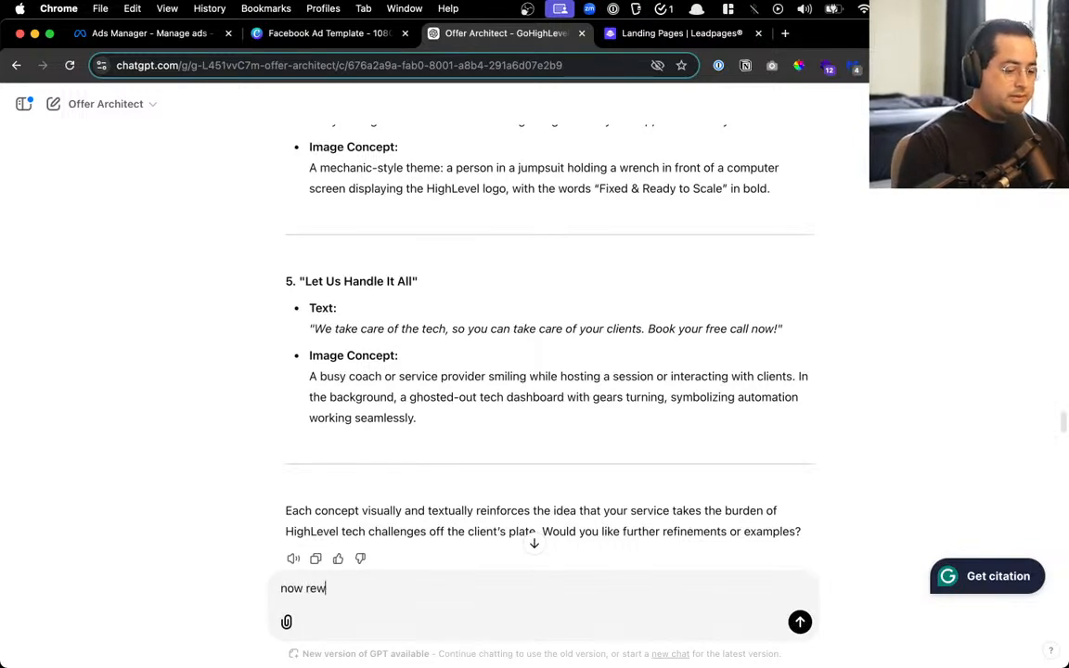
pyautogui.write('rite ads')
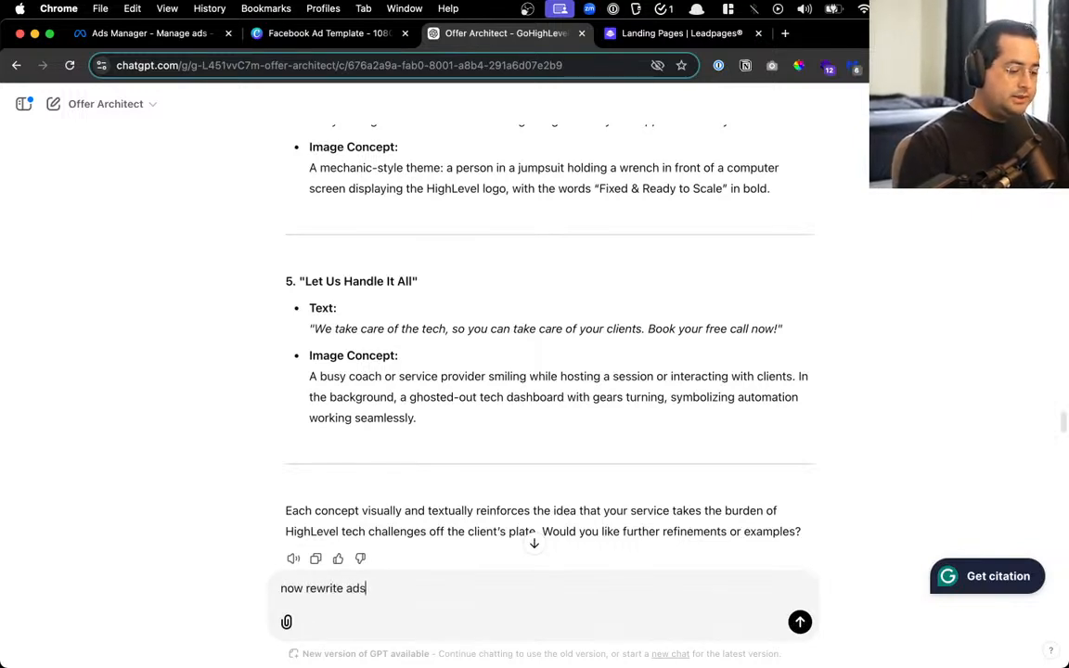
pyautogui.write(' 1-3 ')
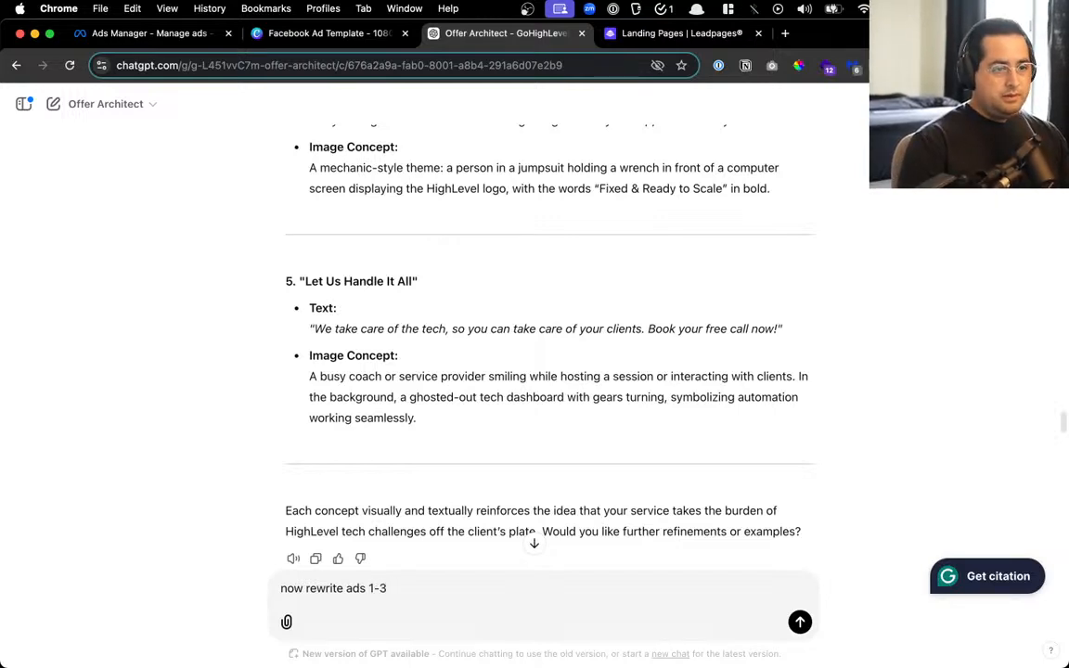
pyautogui.write('empahsis')
pyautogui.write('ing ')
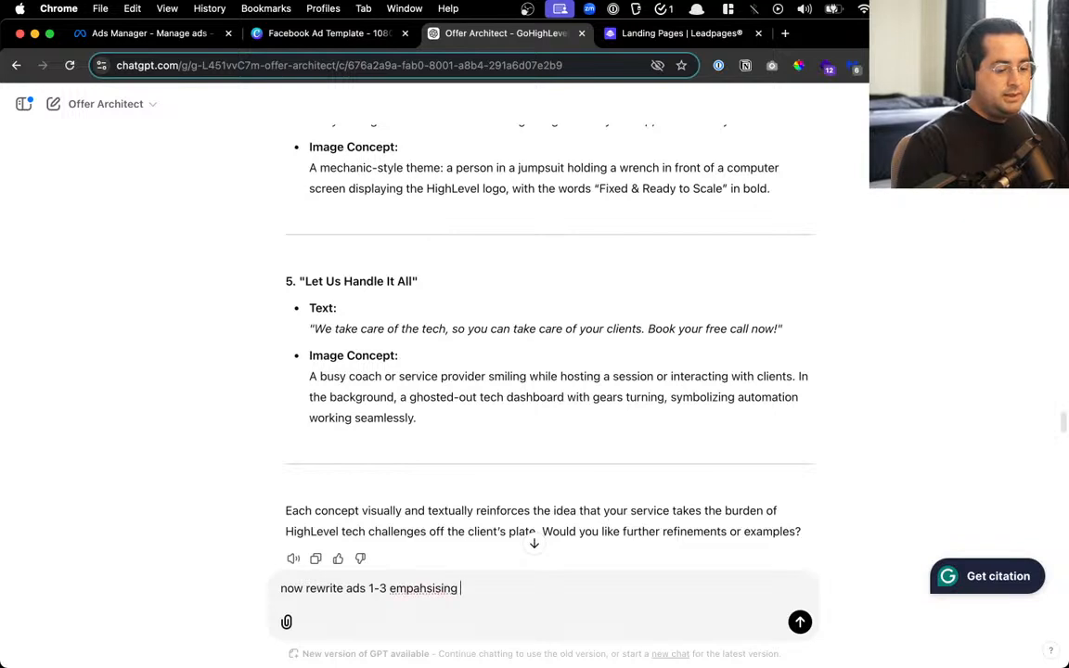
pyautogui.write('the kpaint ')
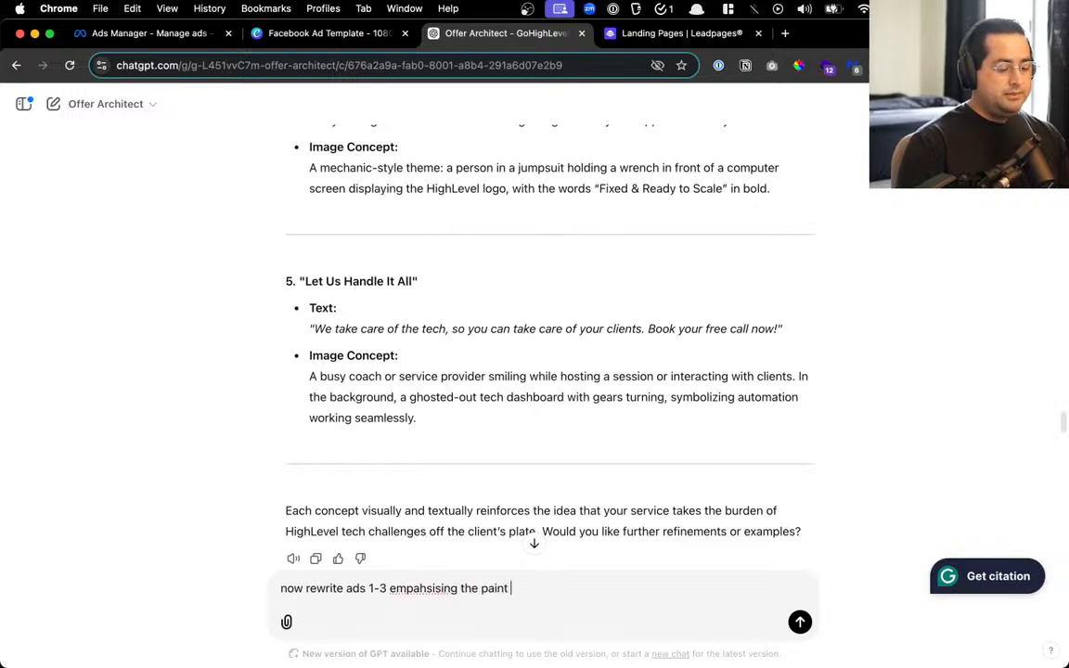
pyautogui.write('points')
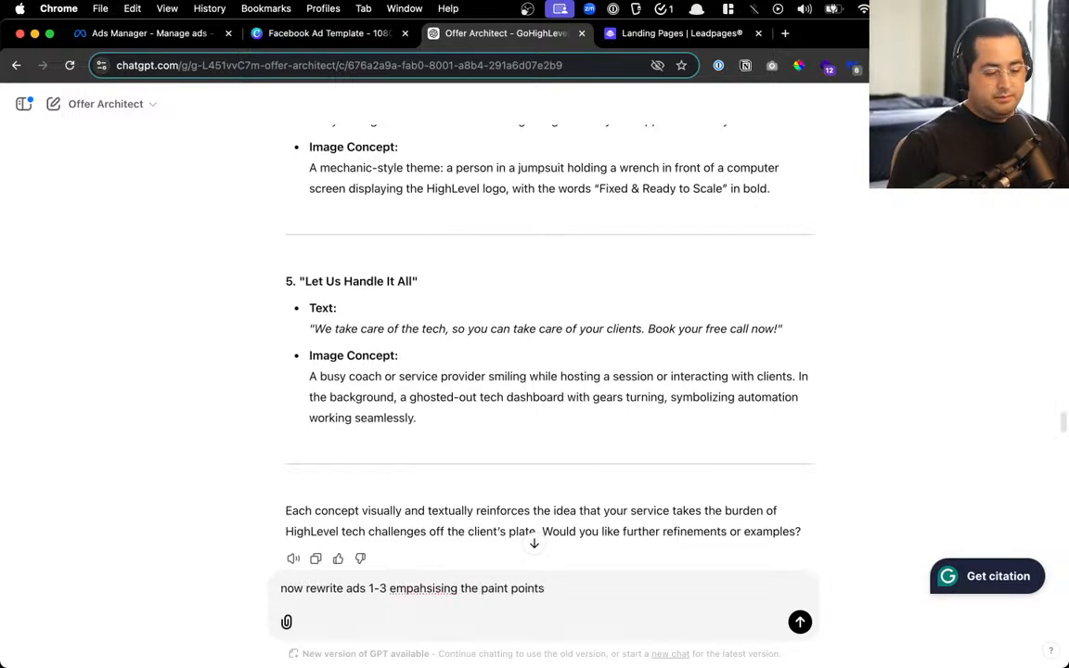
pyautogui.rightClick(412, 588)
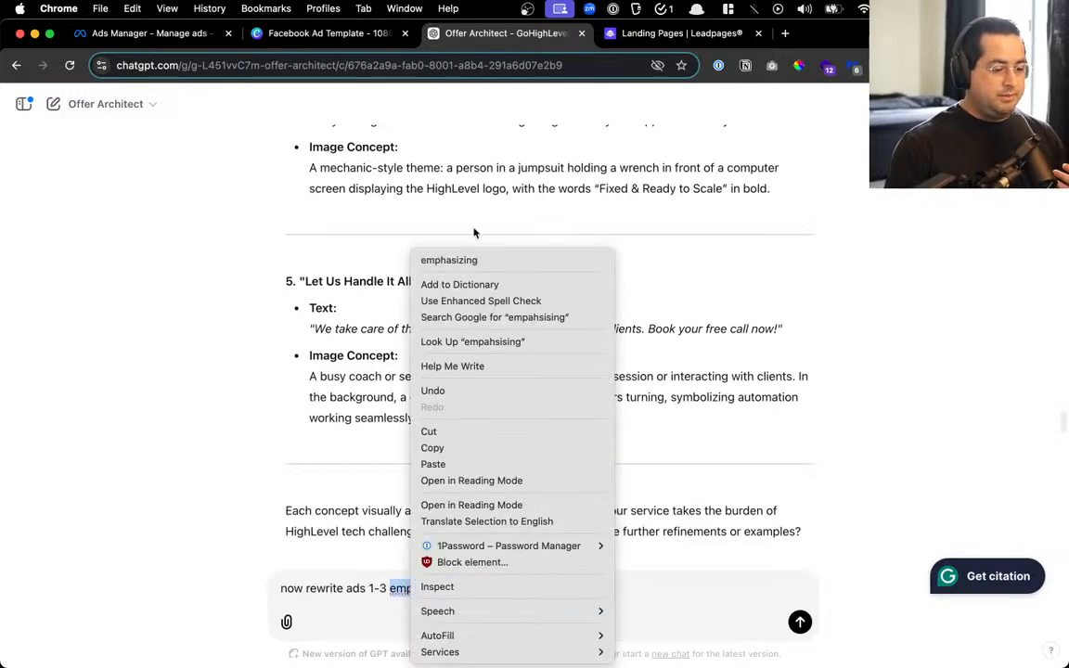
pyautogui.click(425, 261)
pyautogui.click(574, 594)
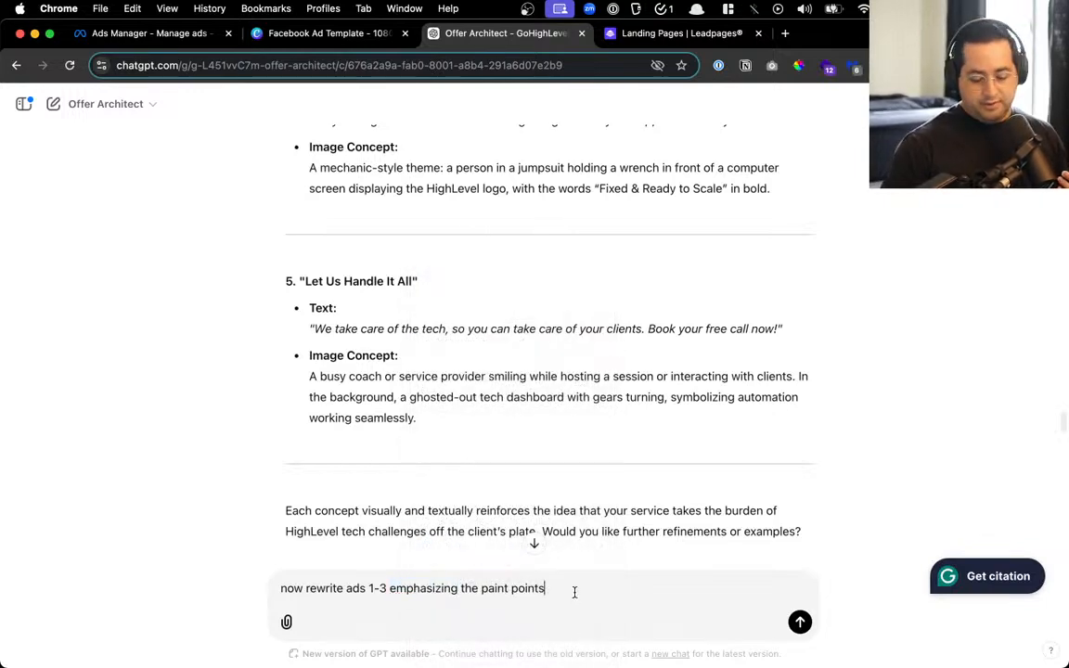
pyautogui.press('Return')
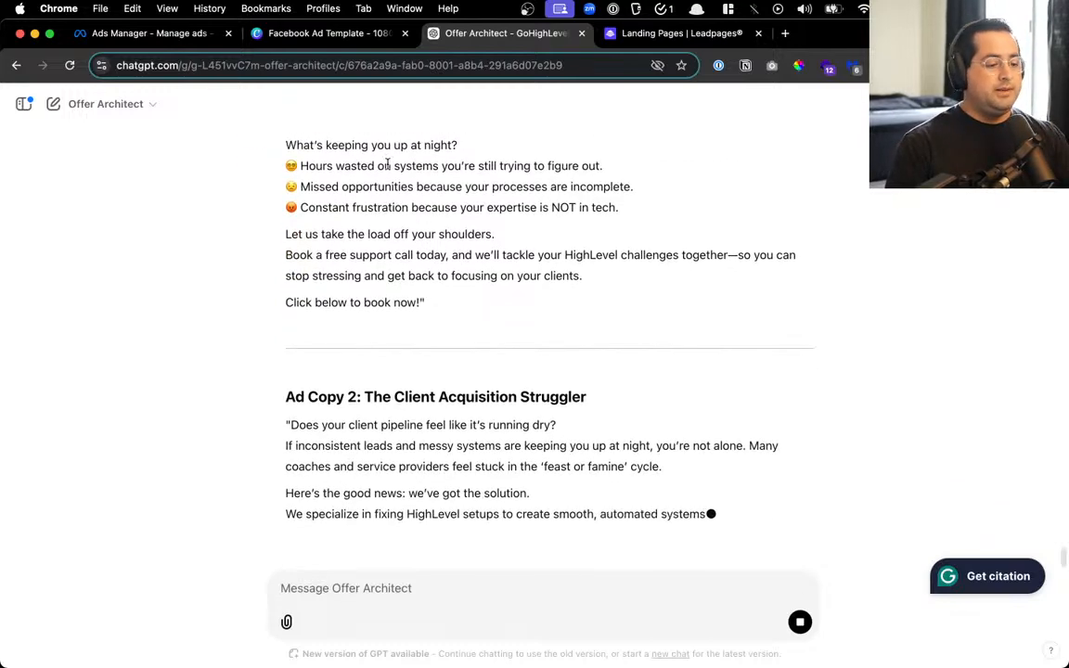
# Read through rewritten Ad Copies 1–3, from The Overwhelmed Coach to The Time-Burned Coach
pyautogui.scroll(4, 388, 165)
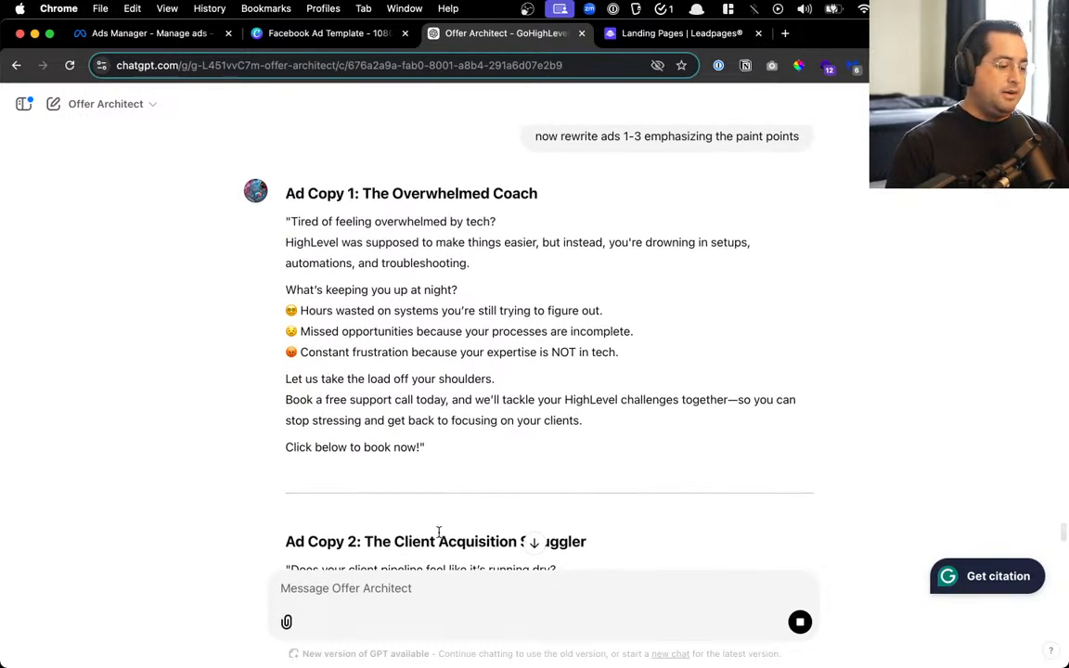
pyautogui.scroll(-1, 460, 493)
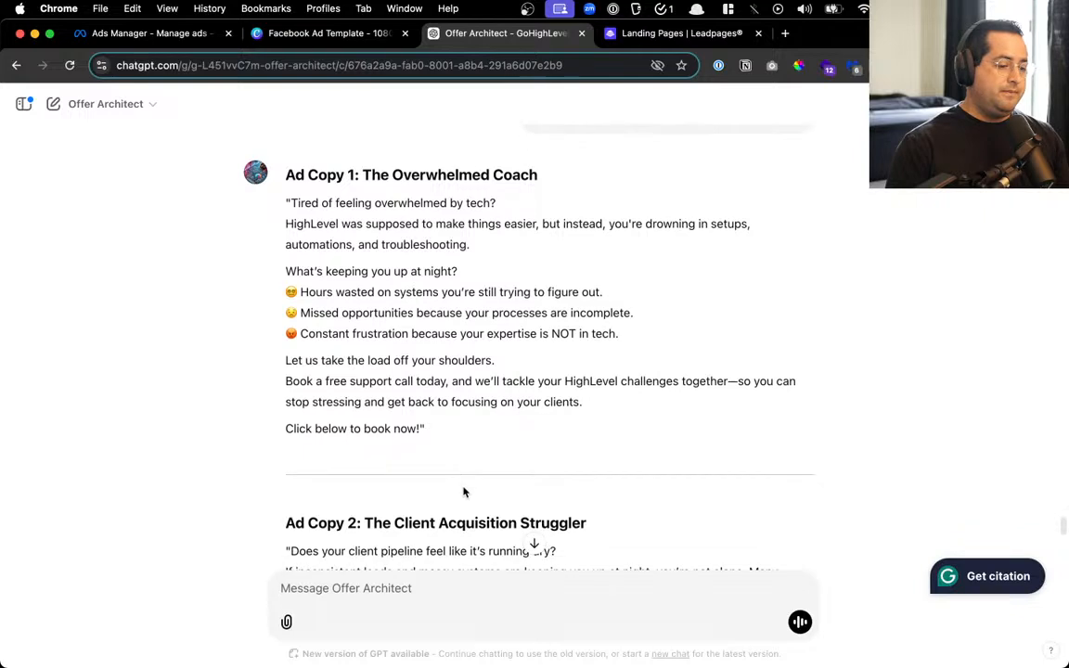
pyautogui.moveTo(335, 202); pyautogui.dragTo(641, 246)
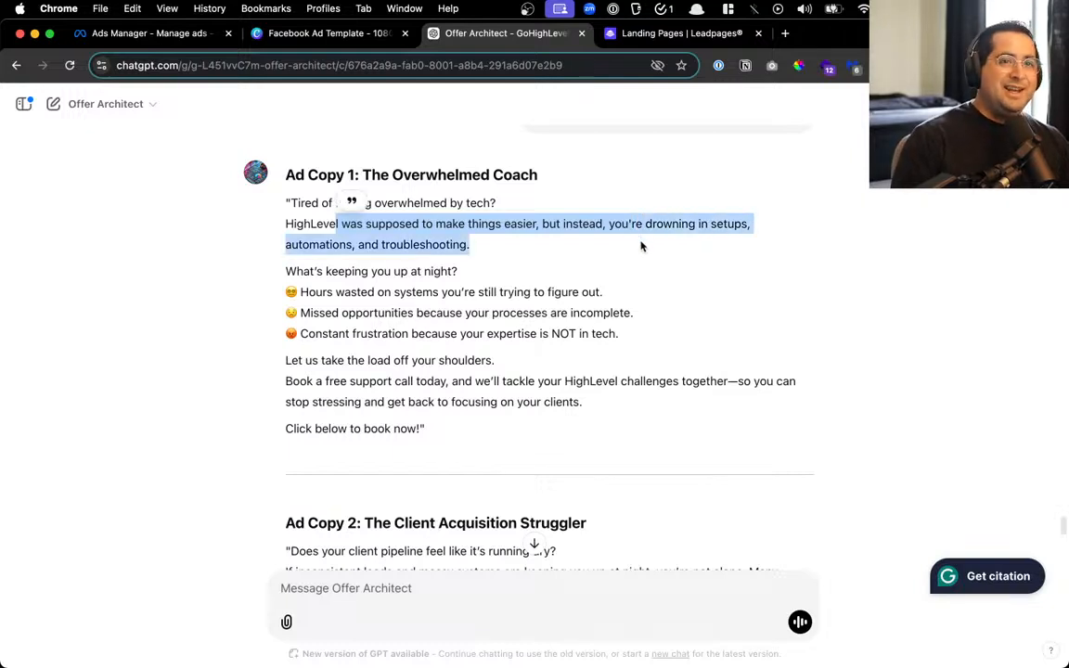
pyautogui.scroll(-1, 489, 223)
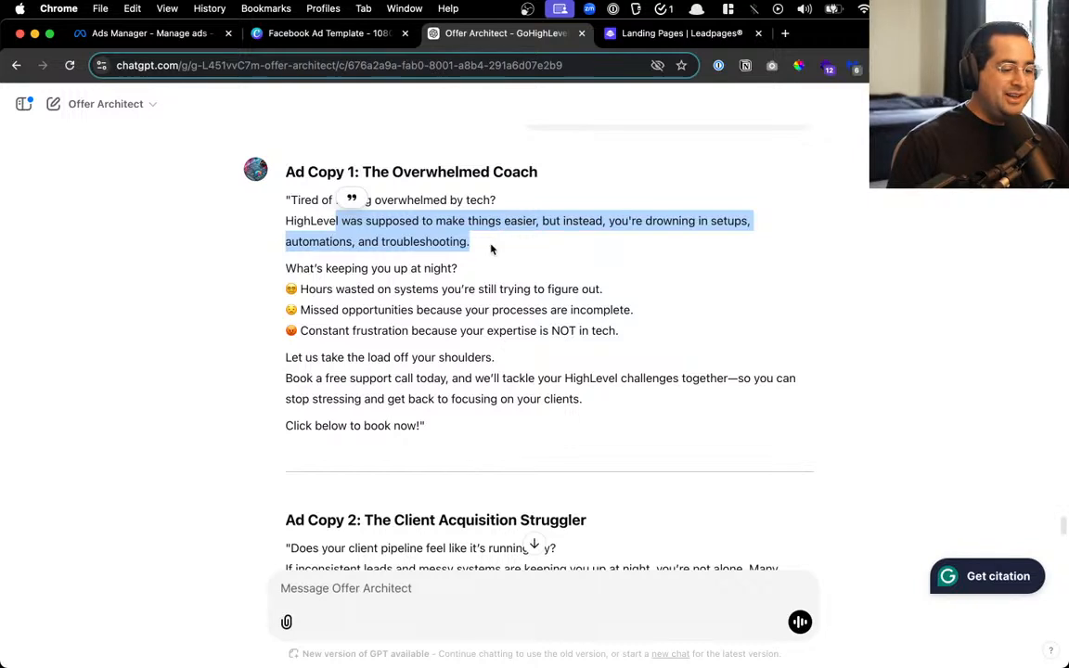
pyautogui.click(491, 249)
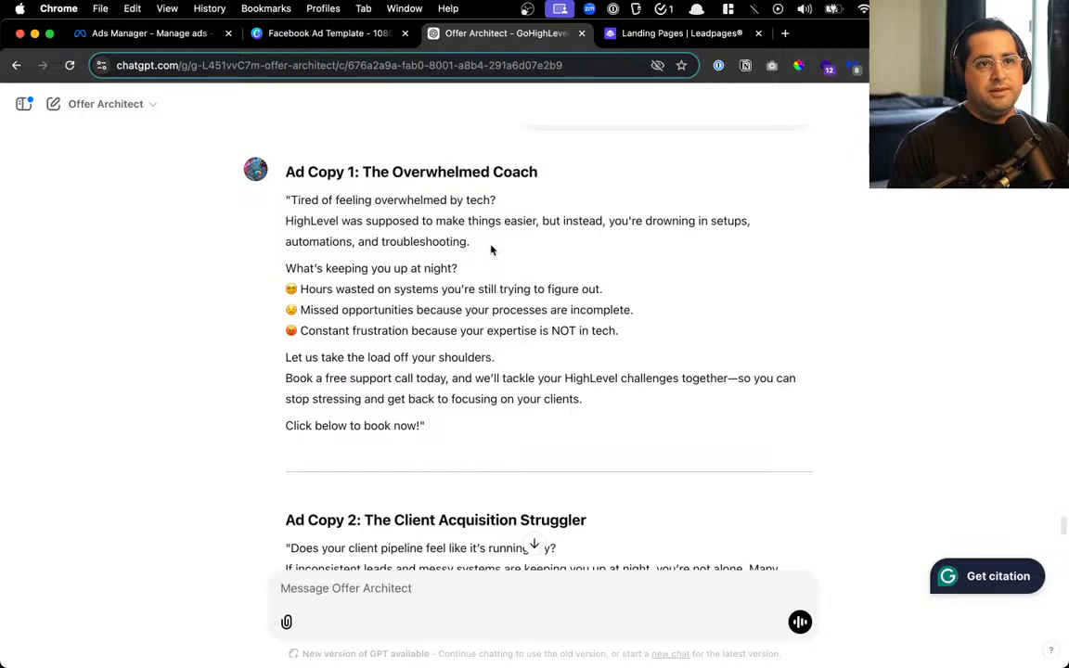
pyautogui.scroll(1, 492, 284)
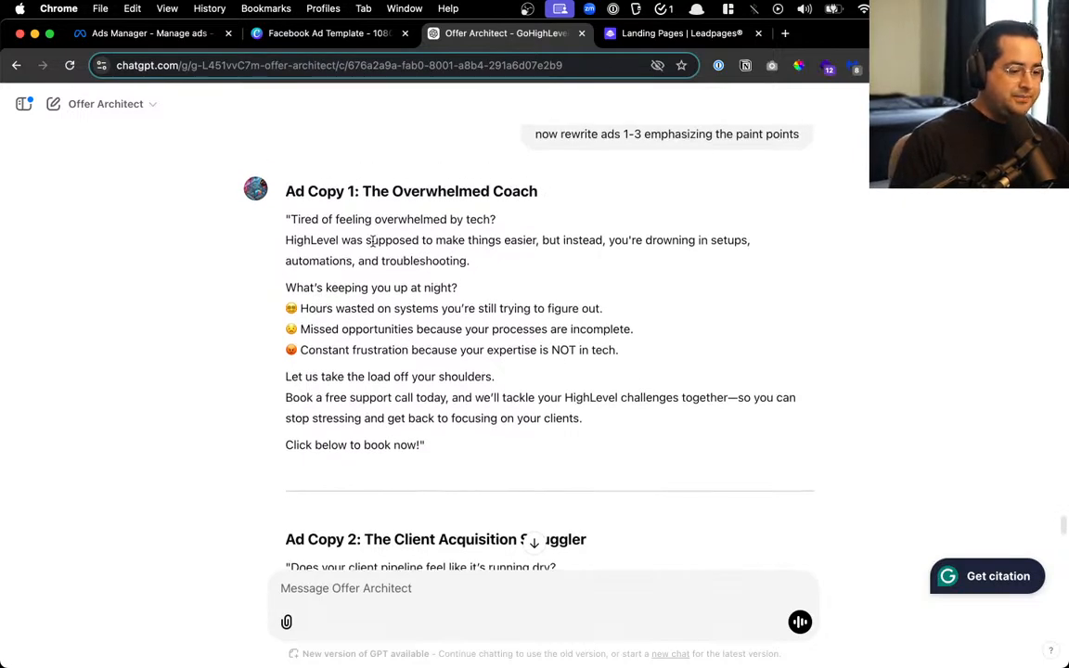
pyautogui.scroll(-4, 371, 242)
pyautogui.scroll(-6, 343, 353)
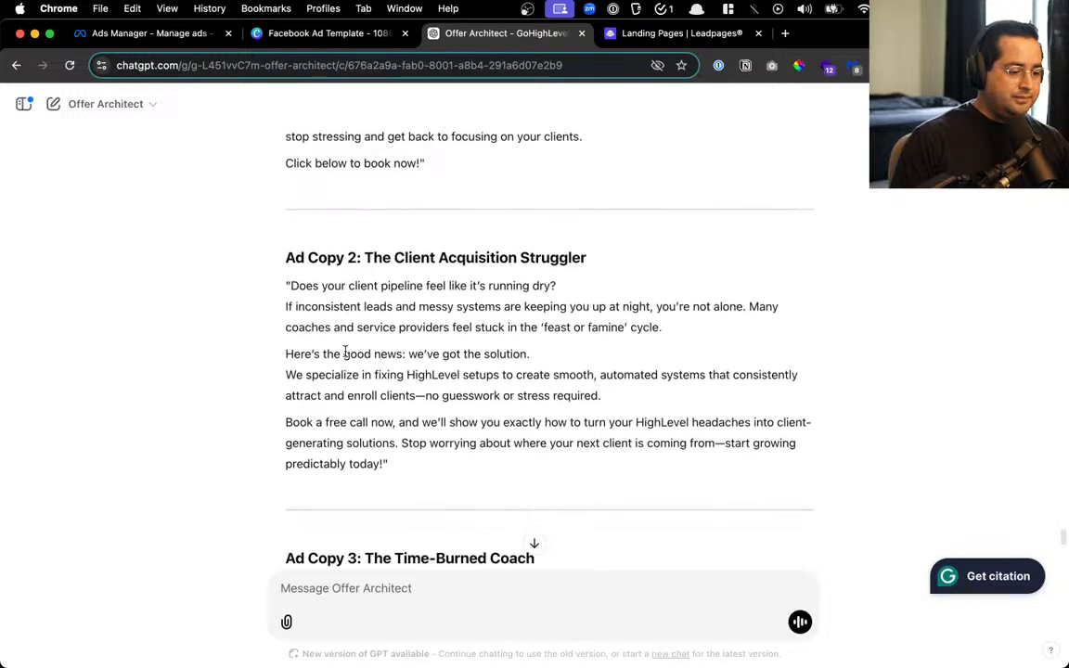
pyautogui.scroll(-4, 362, 295)
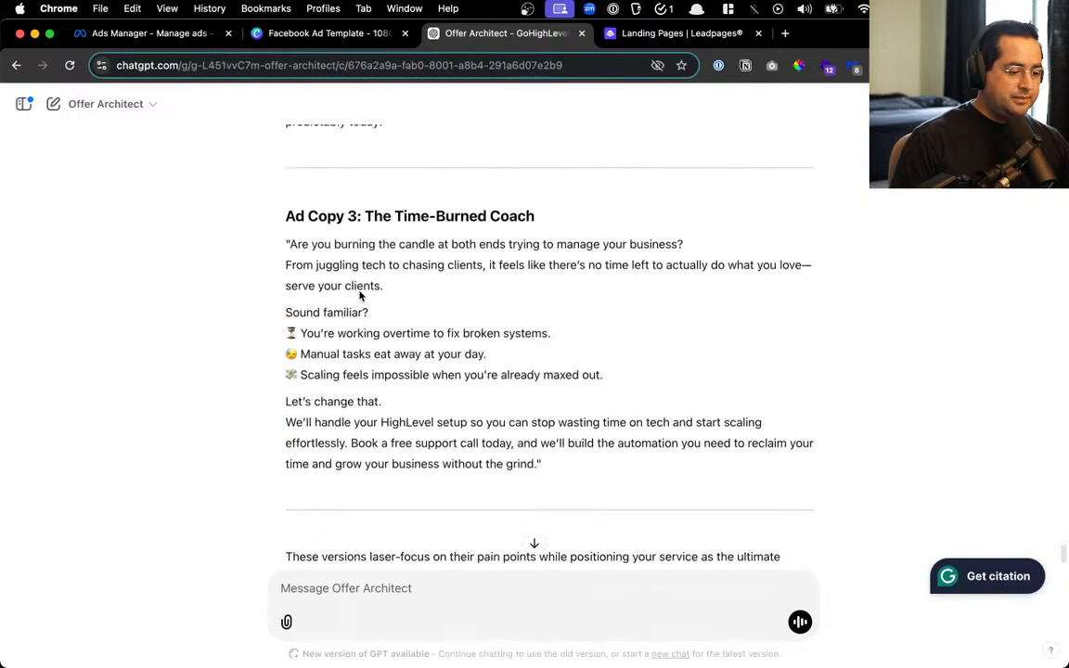
# Request Go HighLevel in each ad's first line, in plain 'average Joe' language with brief sentences
pyautogui.click(396, 590)
pyautogui.write('i need go highl')
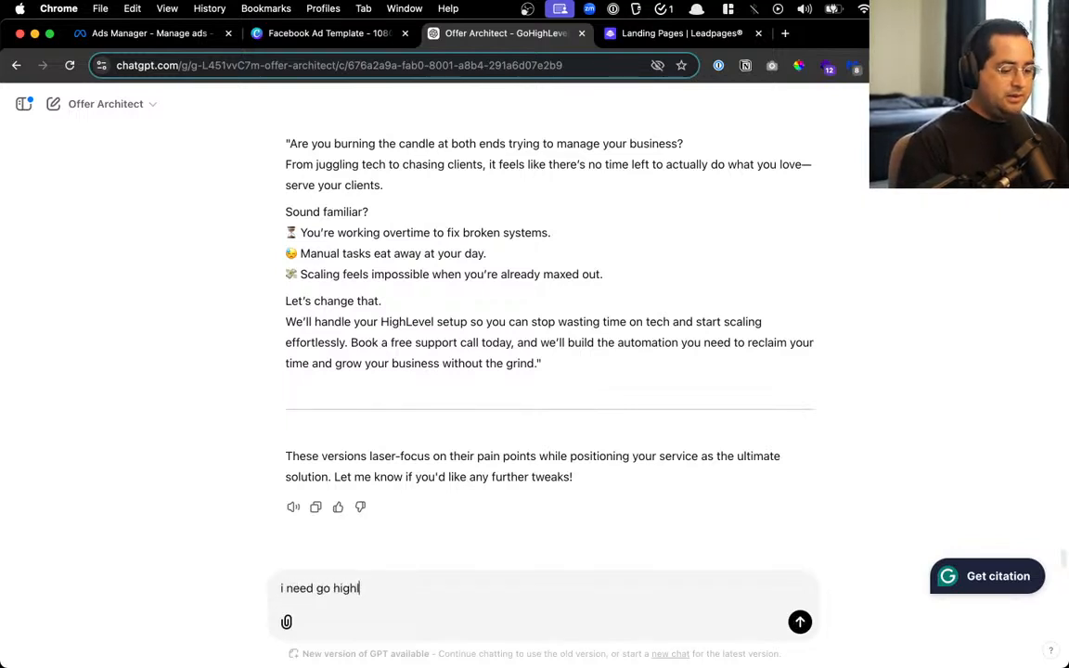
pyautogui.write('evel men')
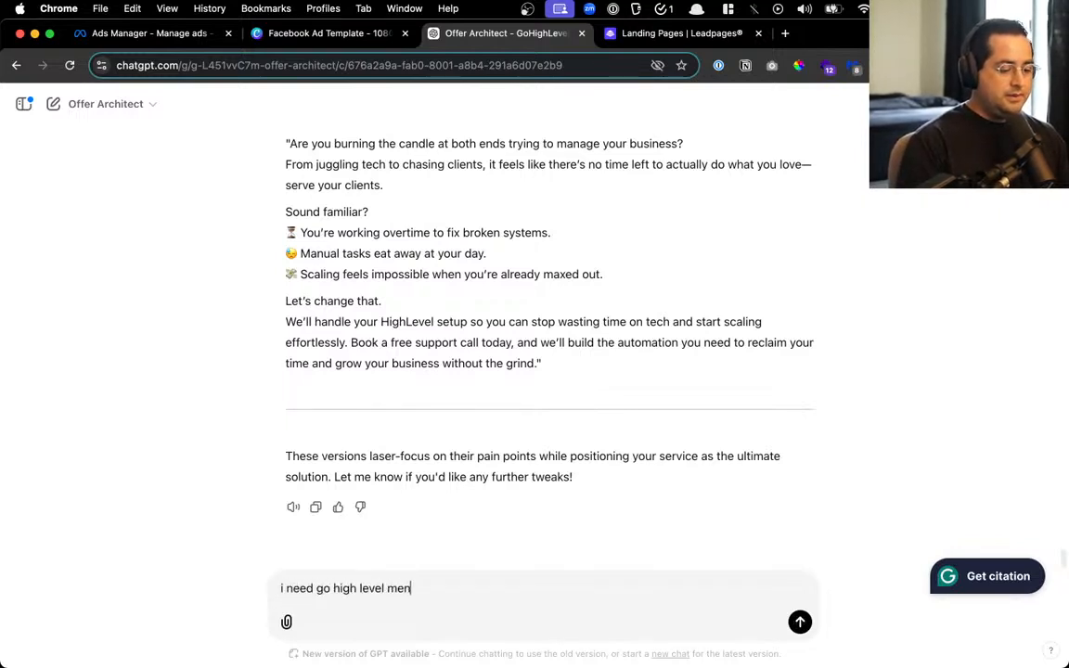
pyautogui.write('tioned in the first l')
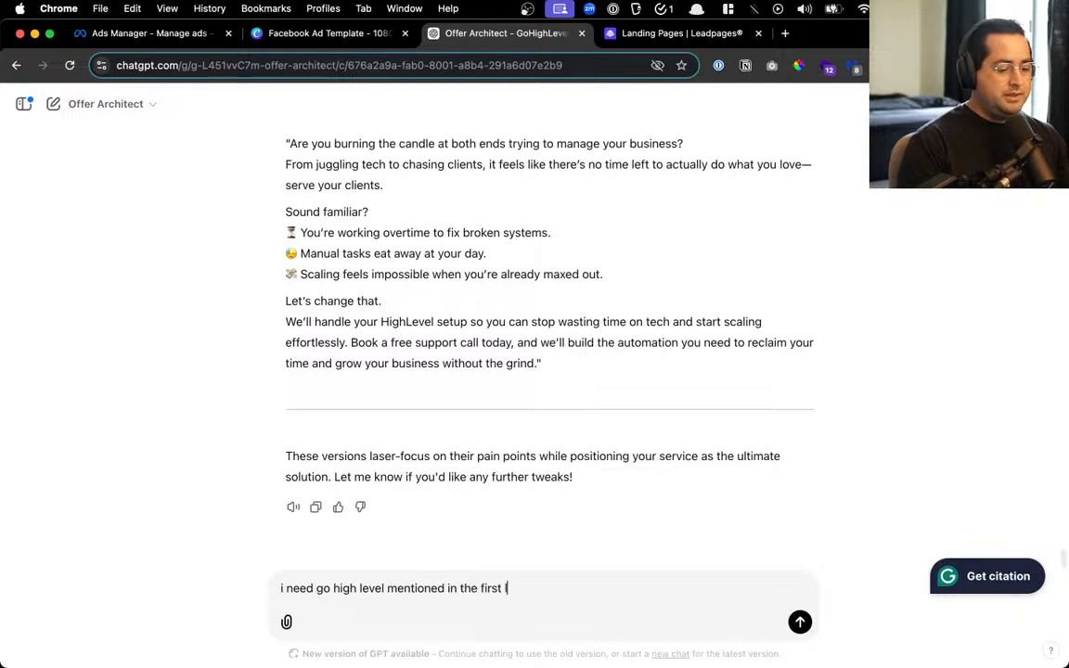
pyautogui.write('ine and translate')
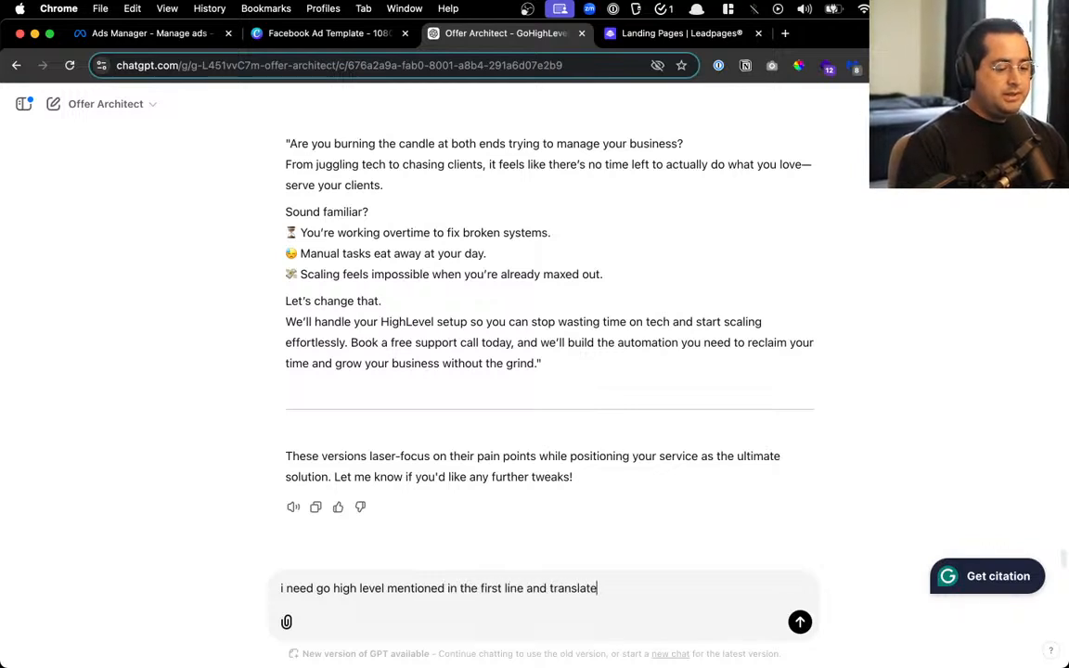
pyautogui.write(' for average joe, and')
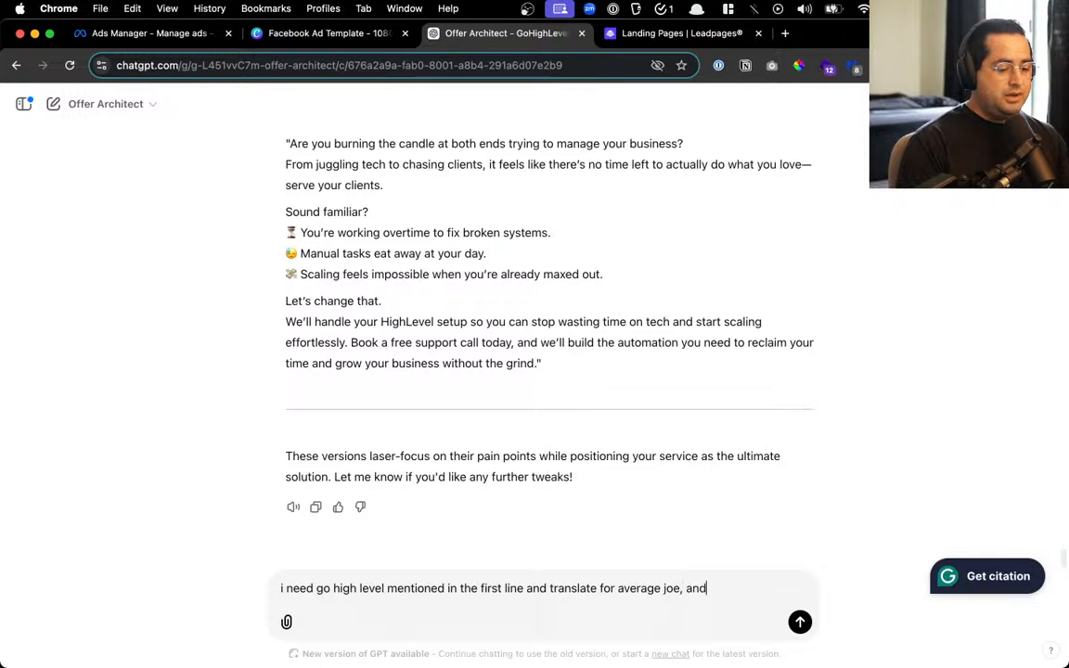
pyautogui.write(' keep it shor')
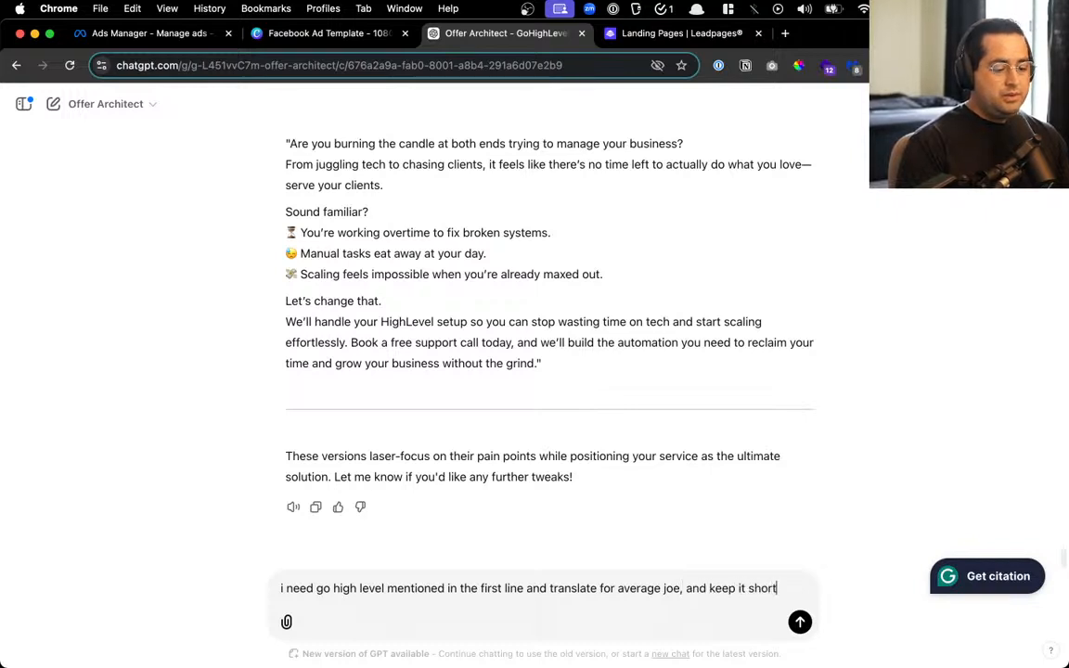
pyautogui.write('t')
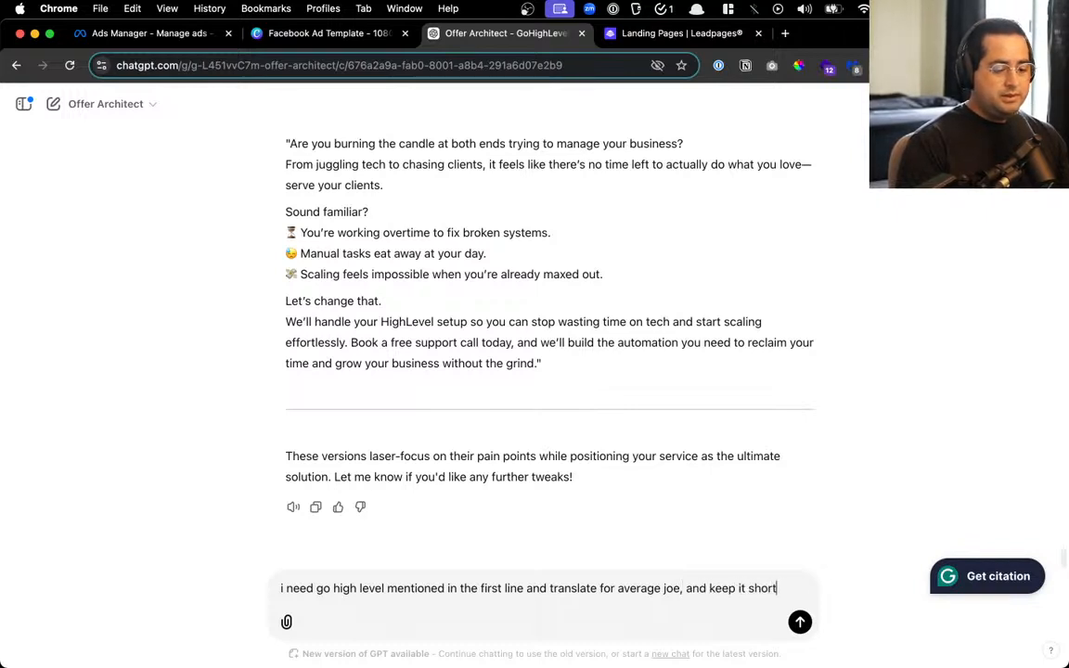
pyautogui.write('/brief')
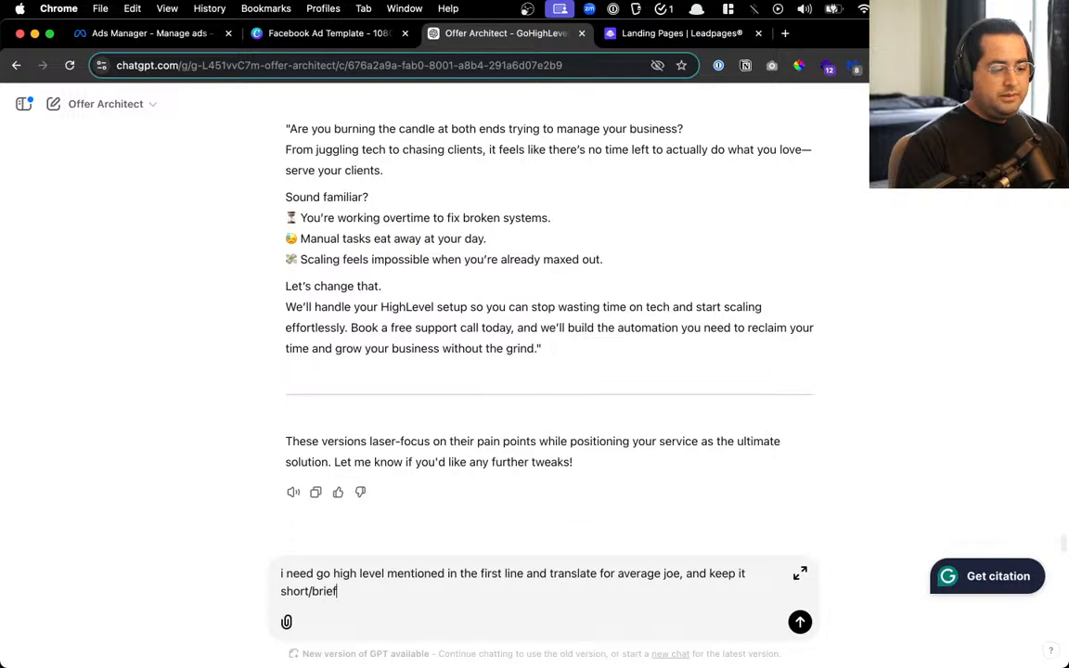
pyautogui.write(', no long se')
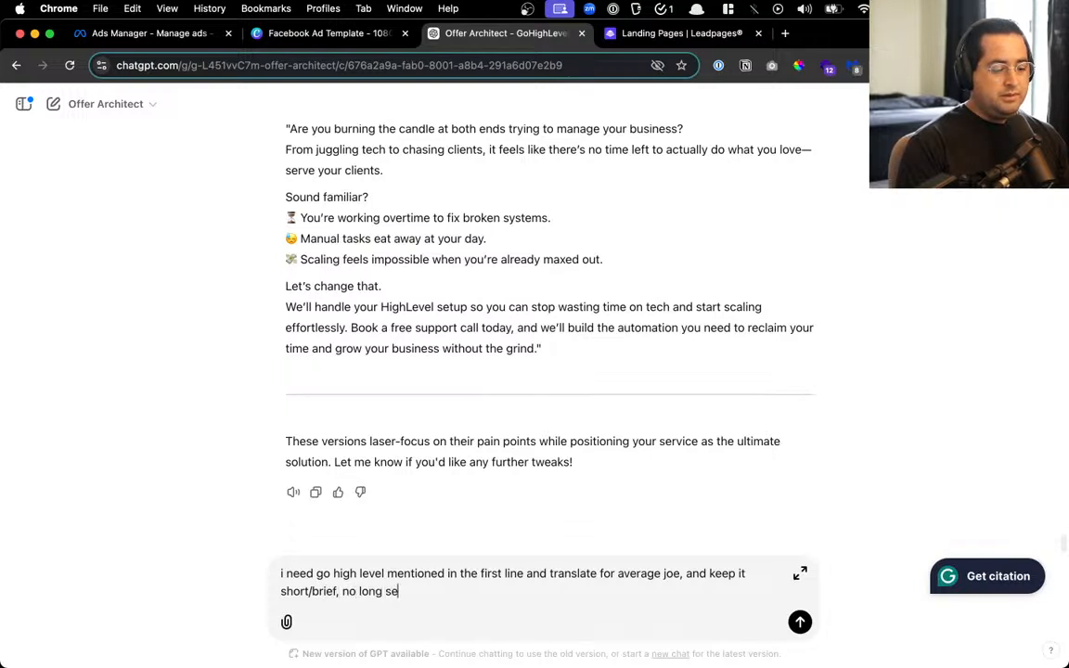
pyautogui.write('tentences')
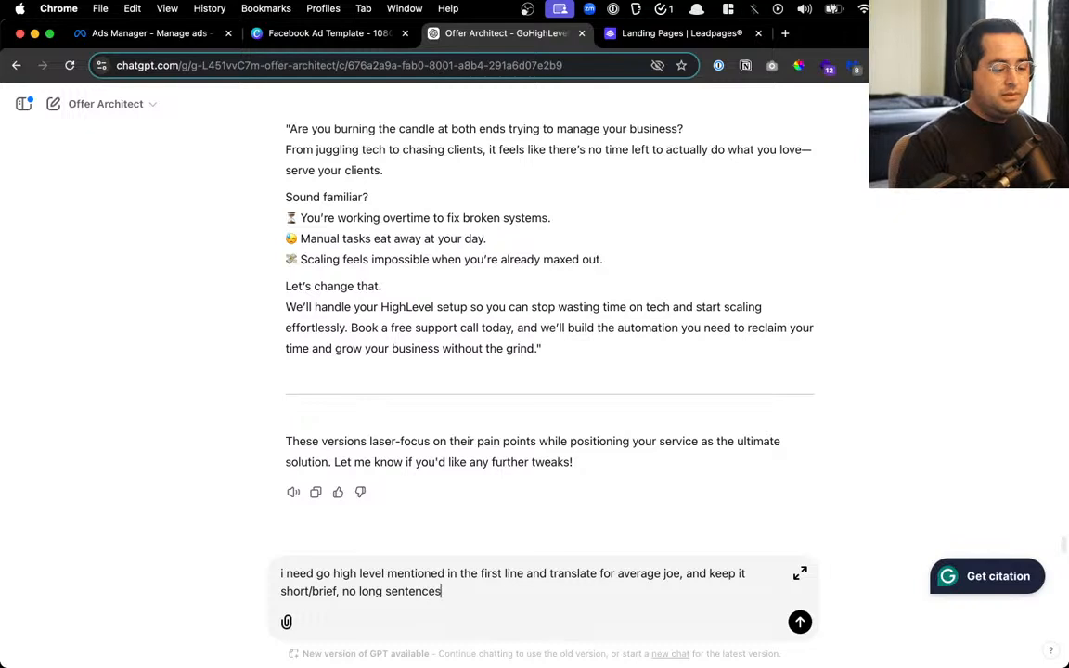
pyautogui.press('Return')
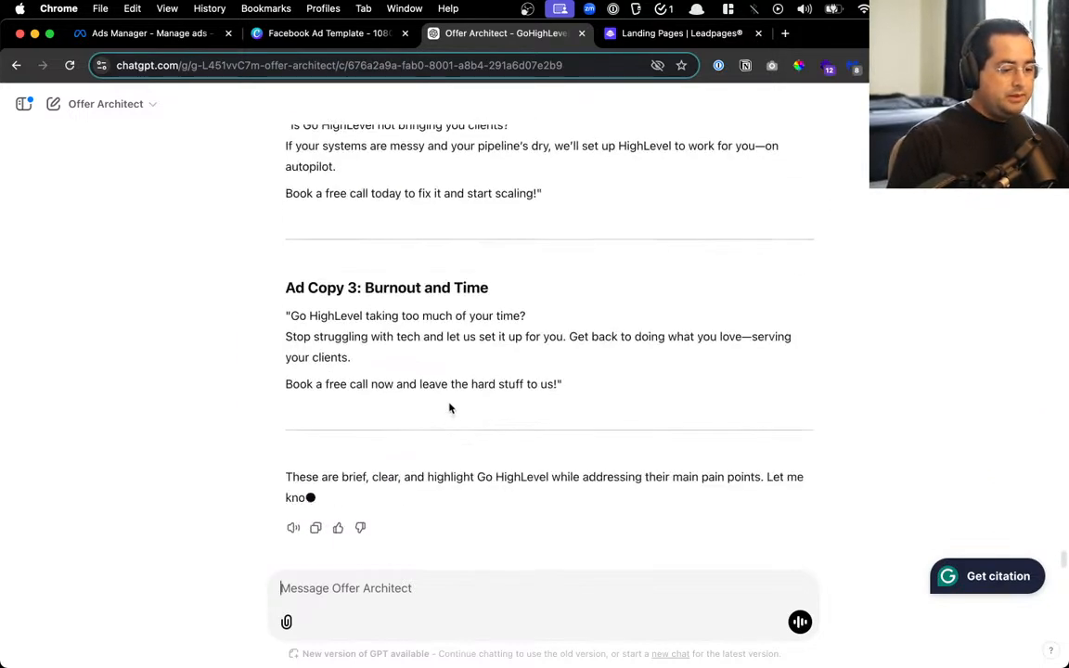
# Ask to go back to the original ads and just add a few lines about the key pain points
pyautogui.write('n')
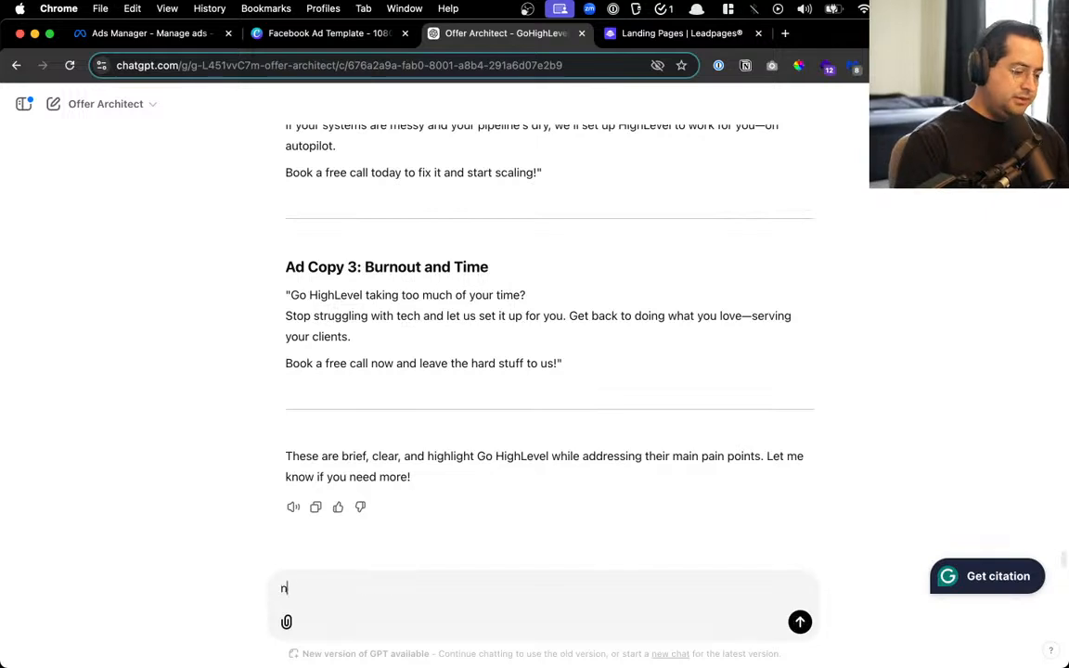
pyautogui.write('o p')
pyautogui.write('keep the')
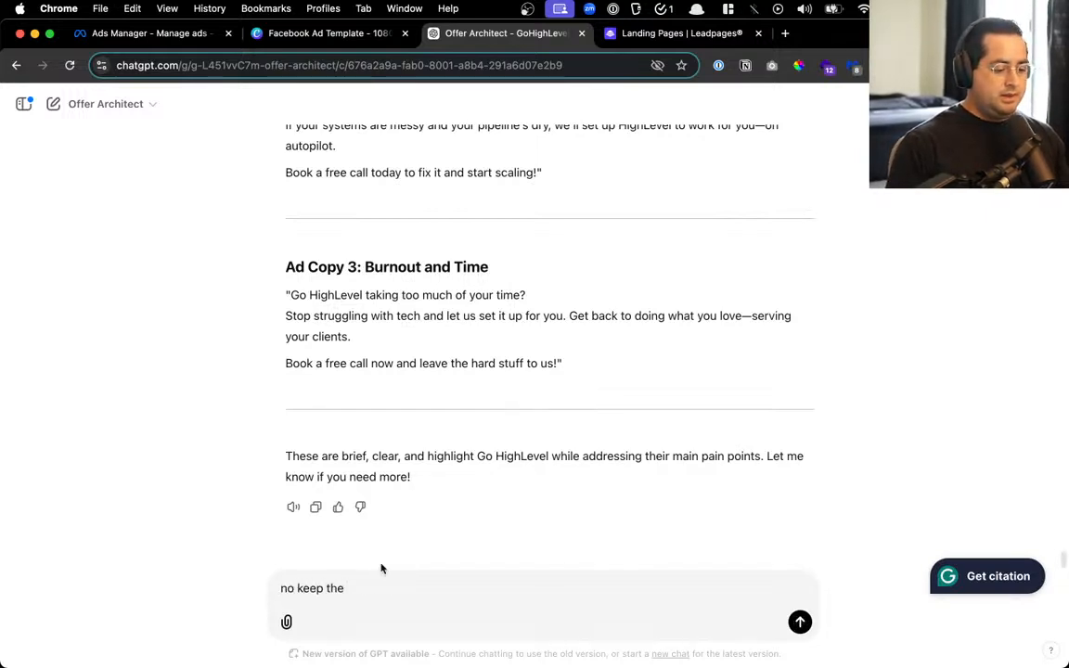
pyautogui.press('super+a')
pyautogui.write('no go')
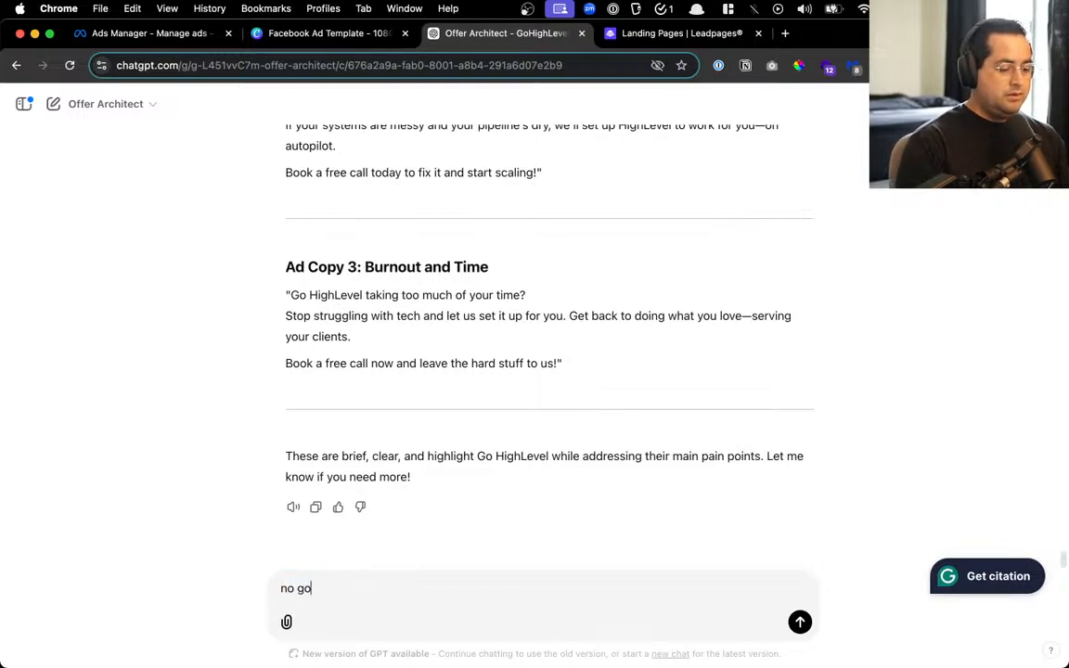
pyautogui.write(' back to the original ')
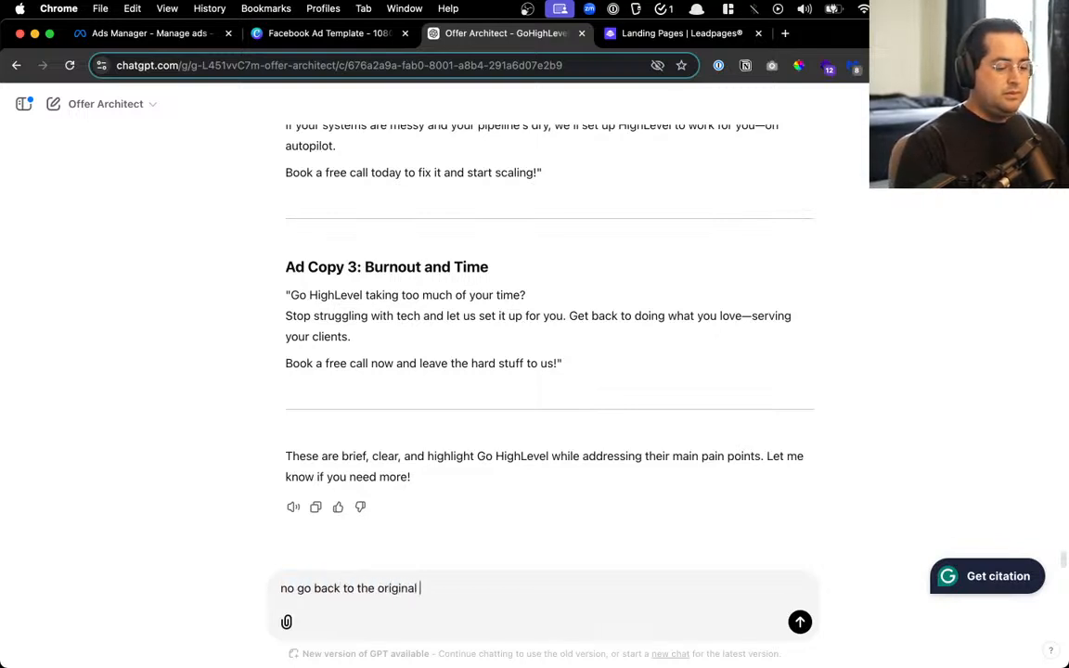
pyautogui.write('ads, and just a')
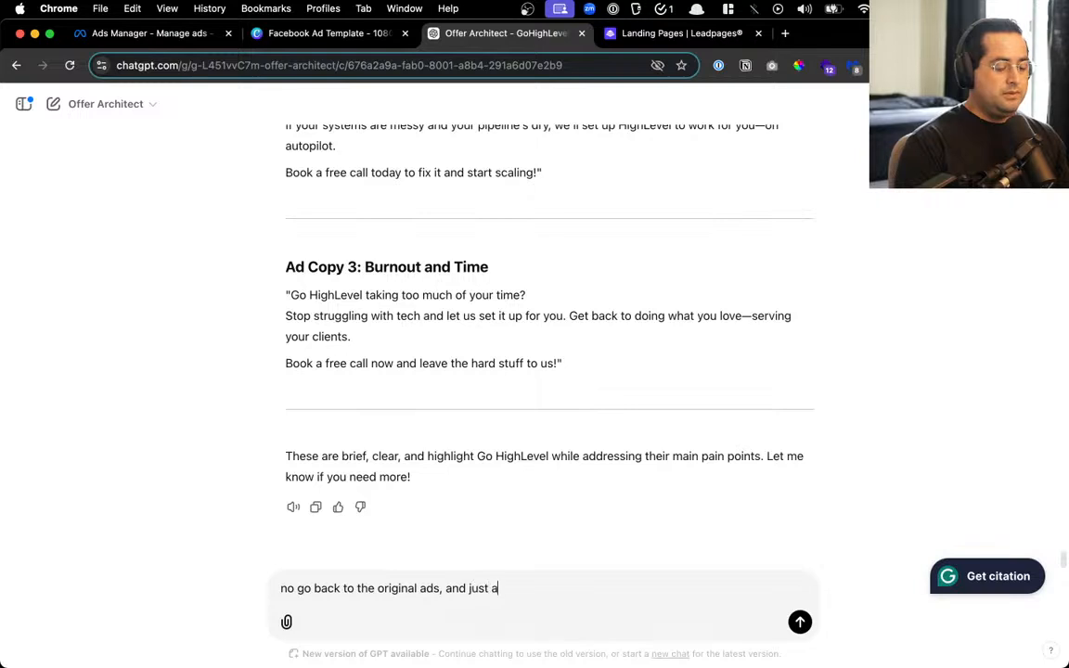
pyautogui.write('dd a few lines abou t')
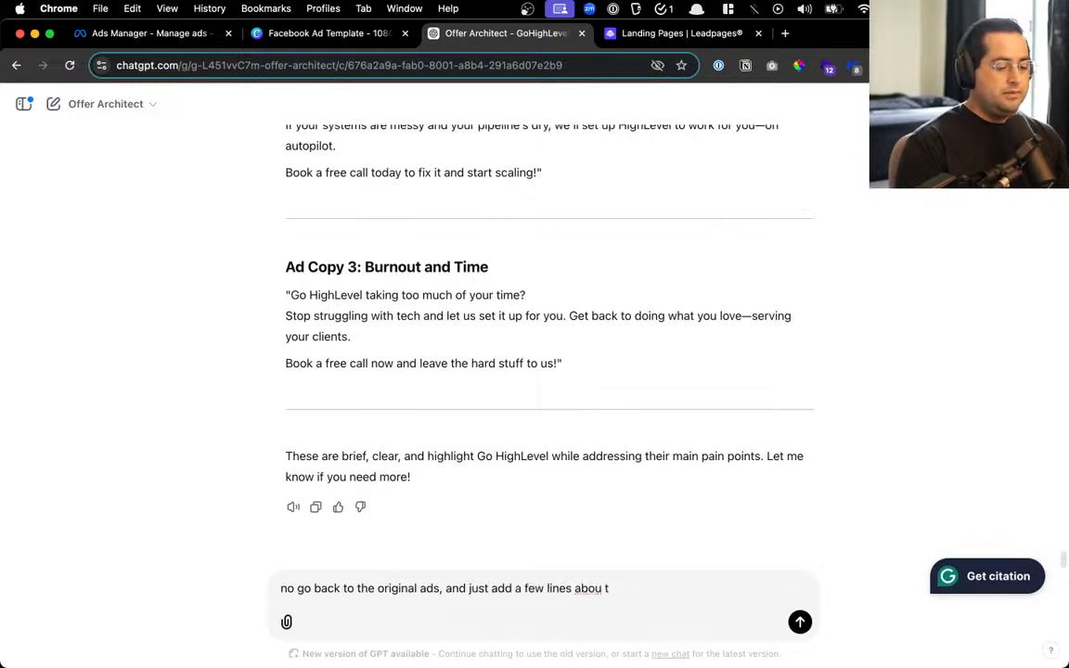
pyautogui.write('he the pain ')
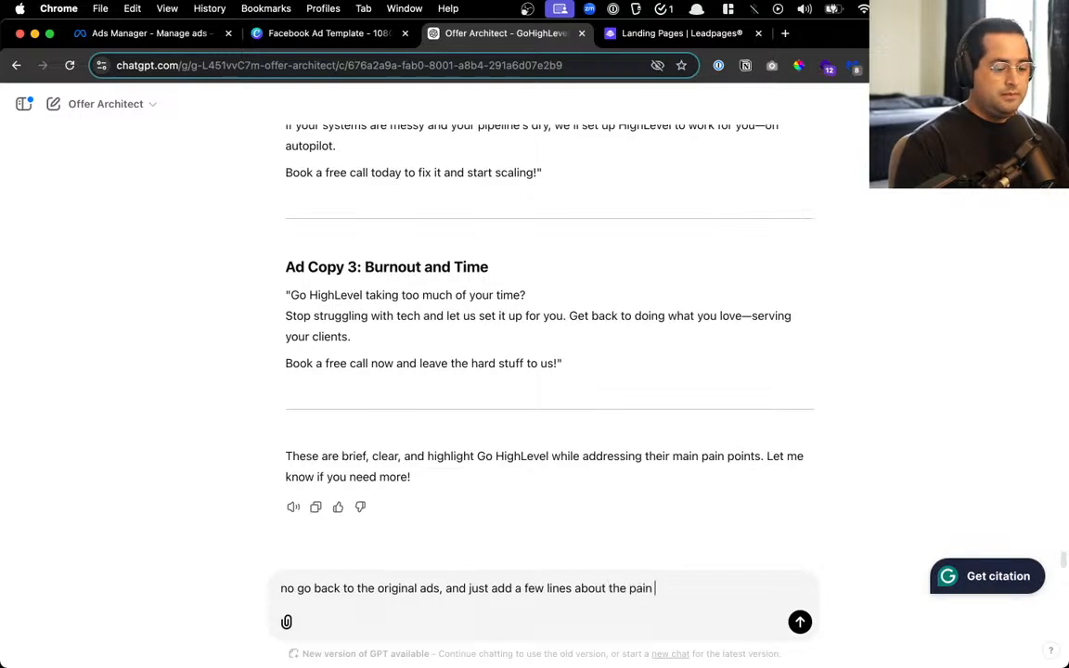
pyautogui.write('points I liket')
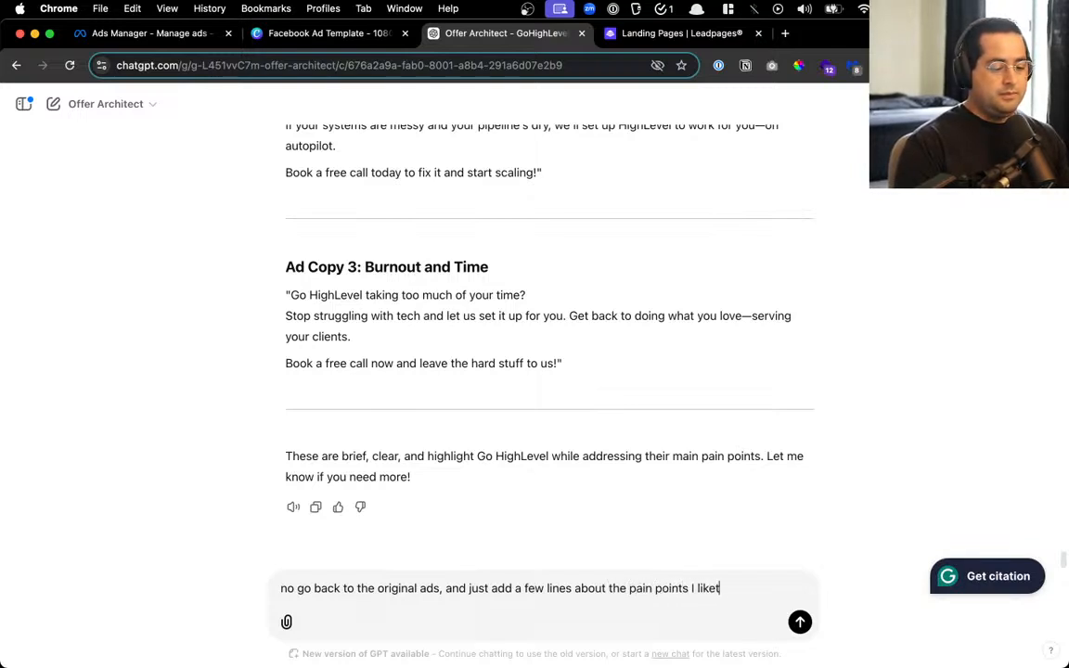
pyautogui.write('he origianl')
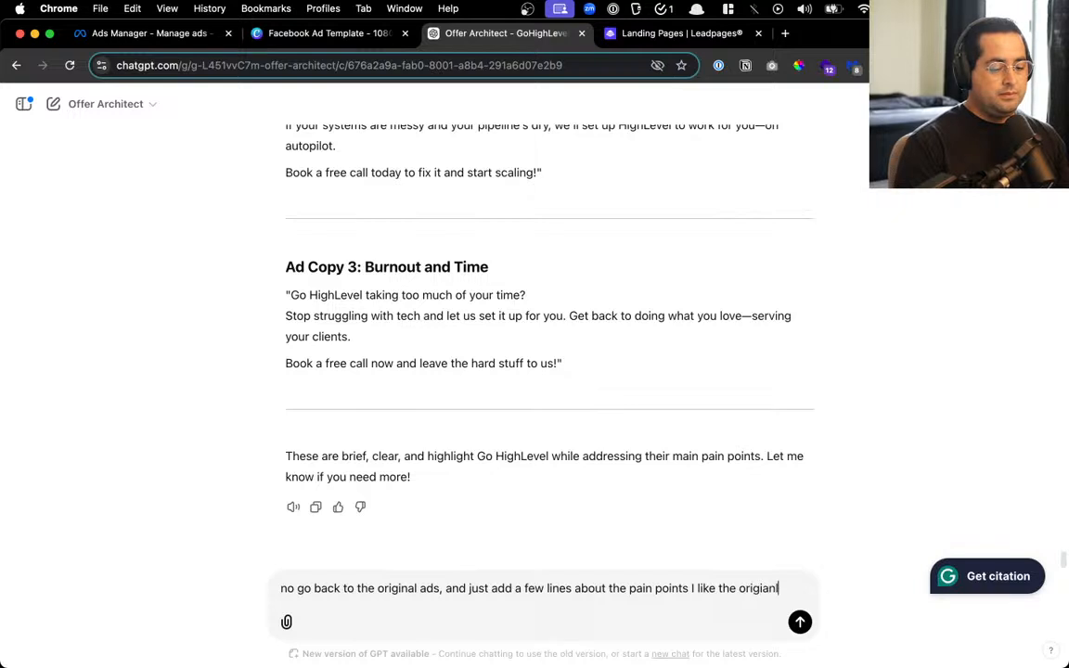
pyautogui.press('BackSpace')
pyautogui.press('BackSpace')
pyautogui.press('BackSpace')
pyautogui.write('nal ads')
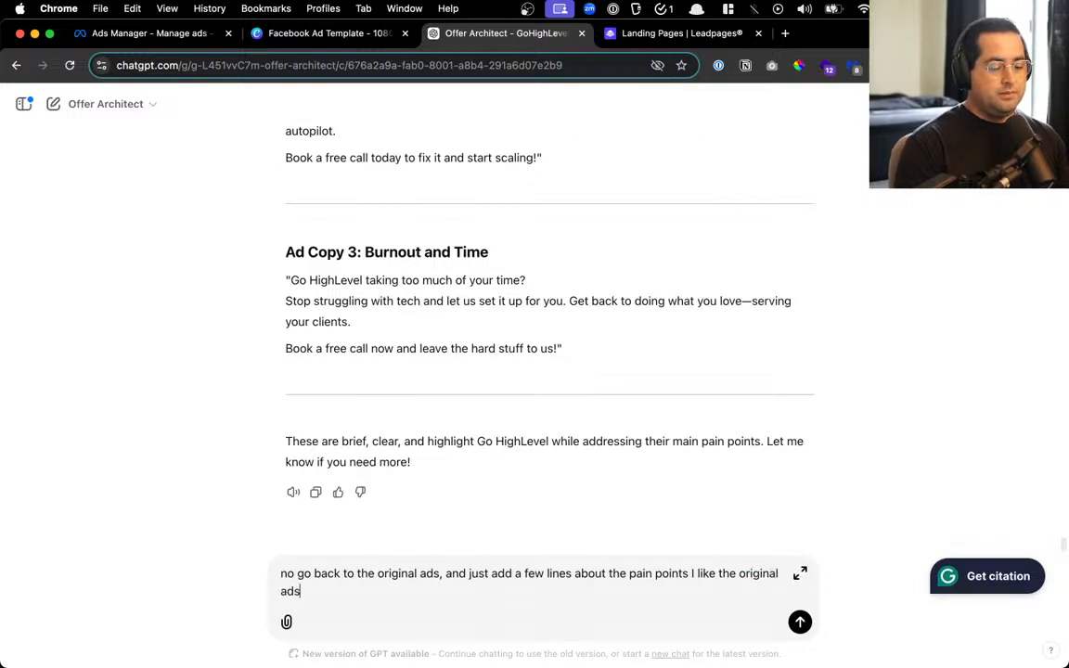
pyautogui.write(' they just ')
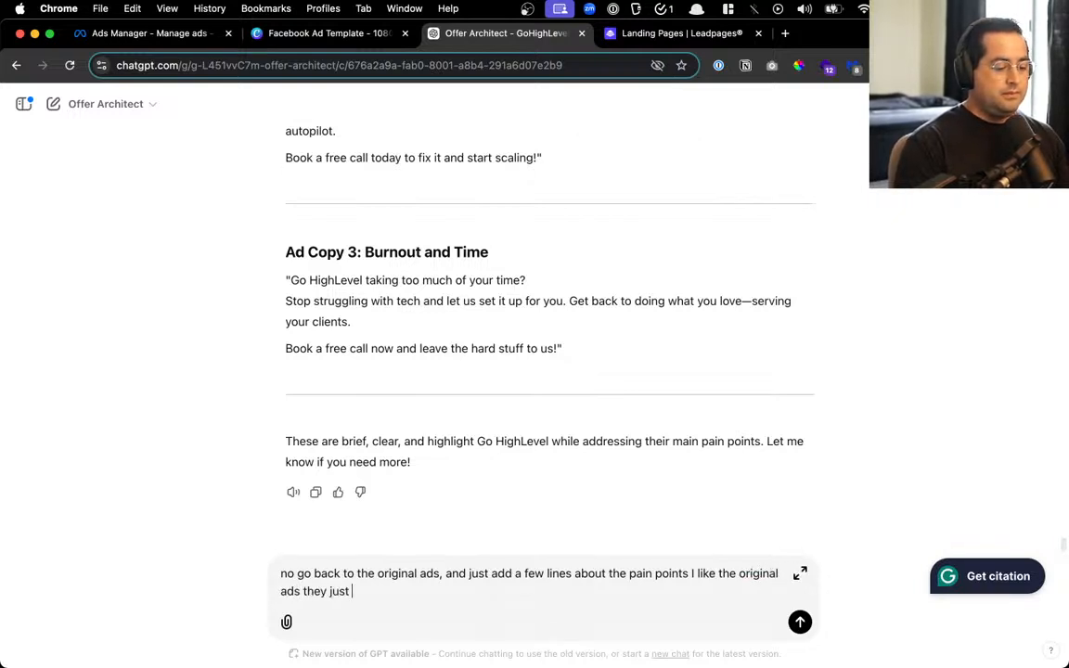
pyautogui.write('didnt h')
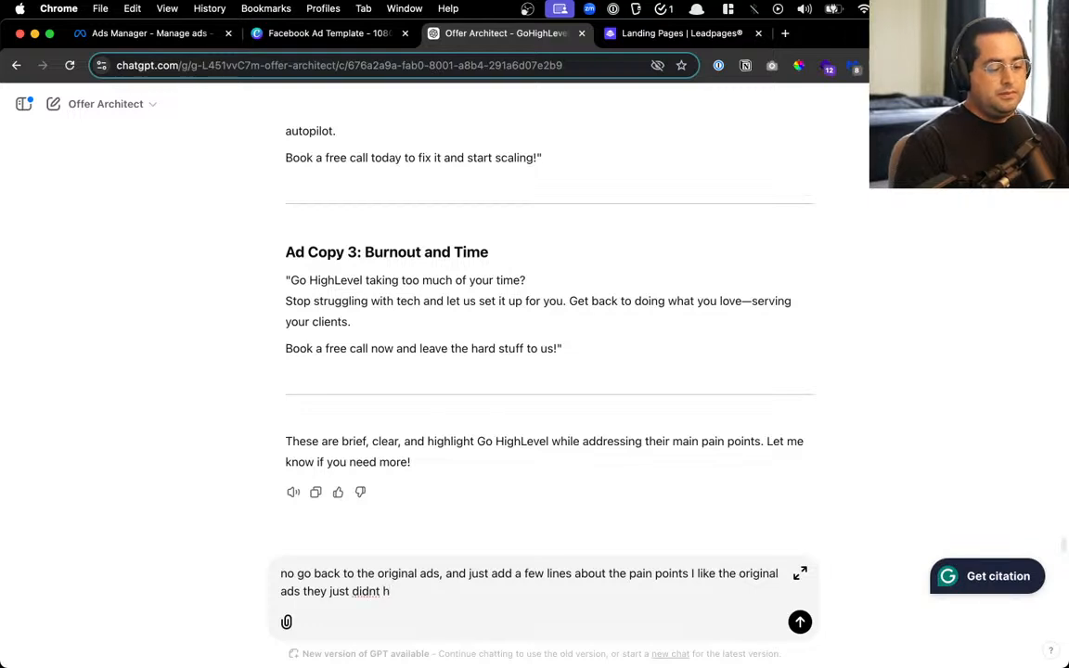
pyautogui.press('BackSpace')
pyautogui.write('met')
pyautogui.write('ntion ')
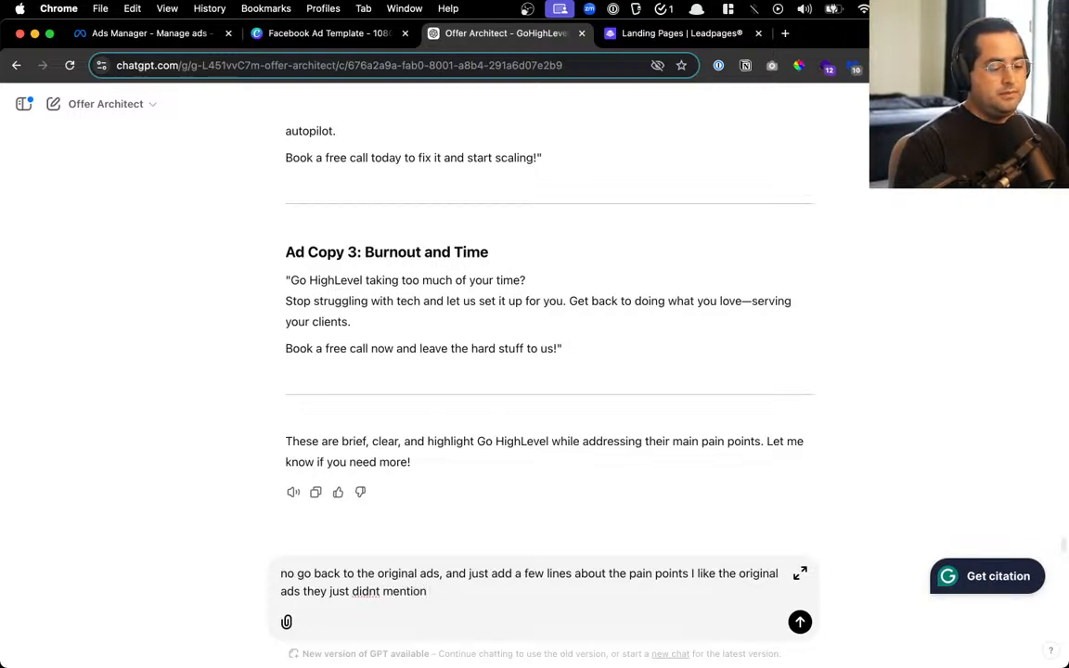
pyautogui.write('th ep')
pyautogui.press('BackSpace')
pyautogui.press('BackSpace')
pyautogui.press('BackSpace')
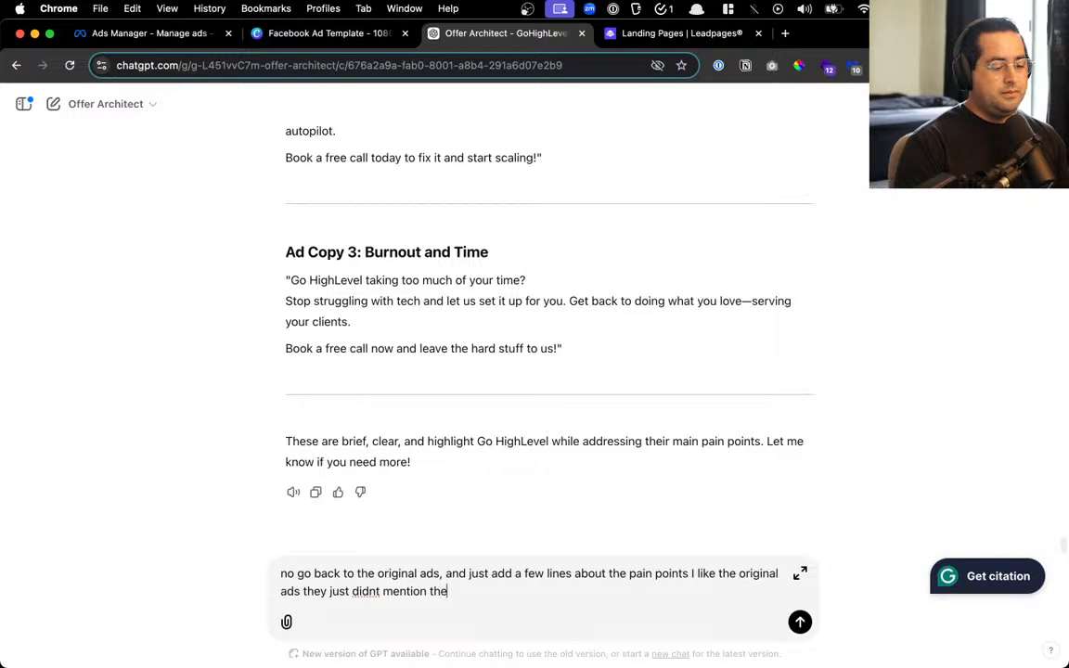
pyautogui.write('e key paint points')
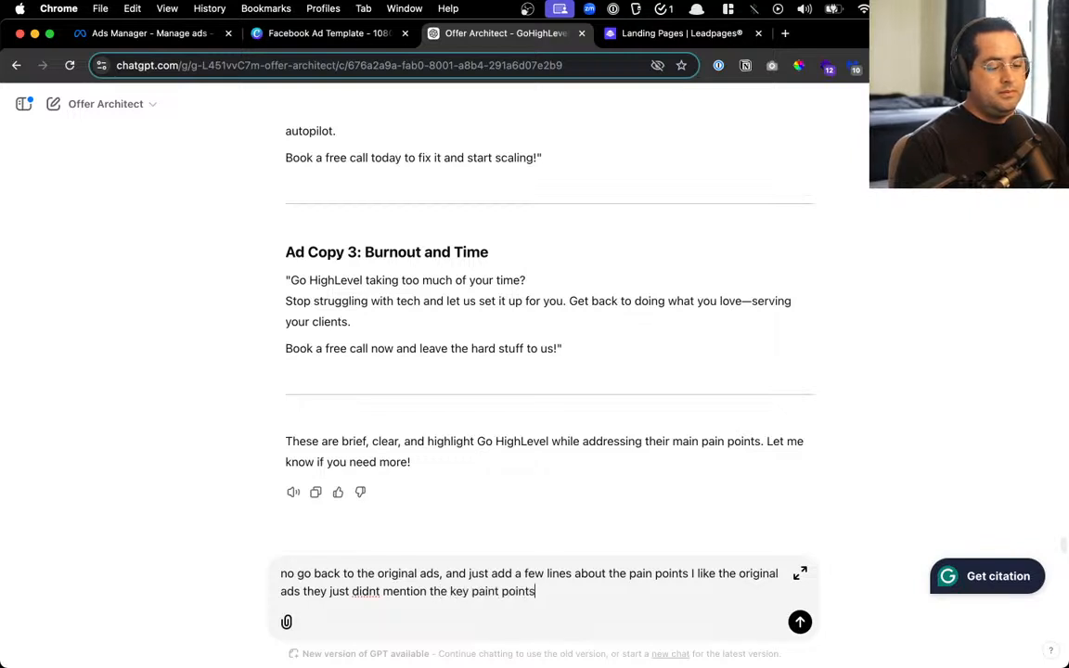
pyautogui.press('Return')
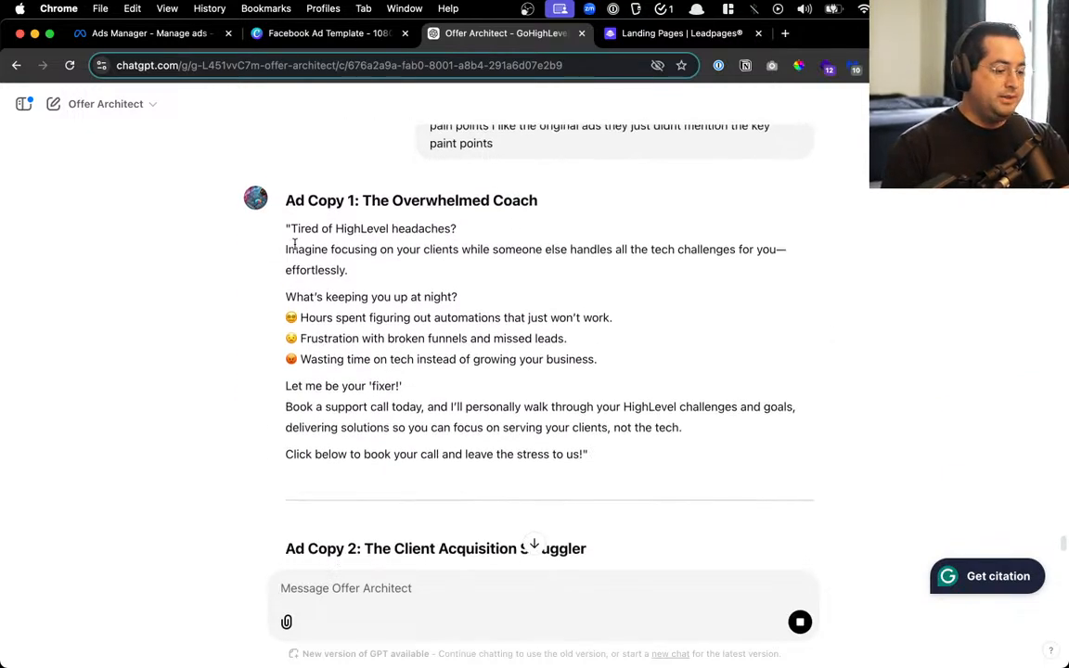
pyautogui.moveTo(304, 213); pyautogui.dragTo(458, 214)
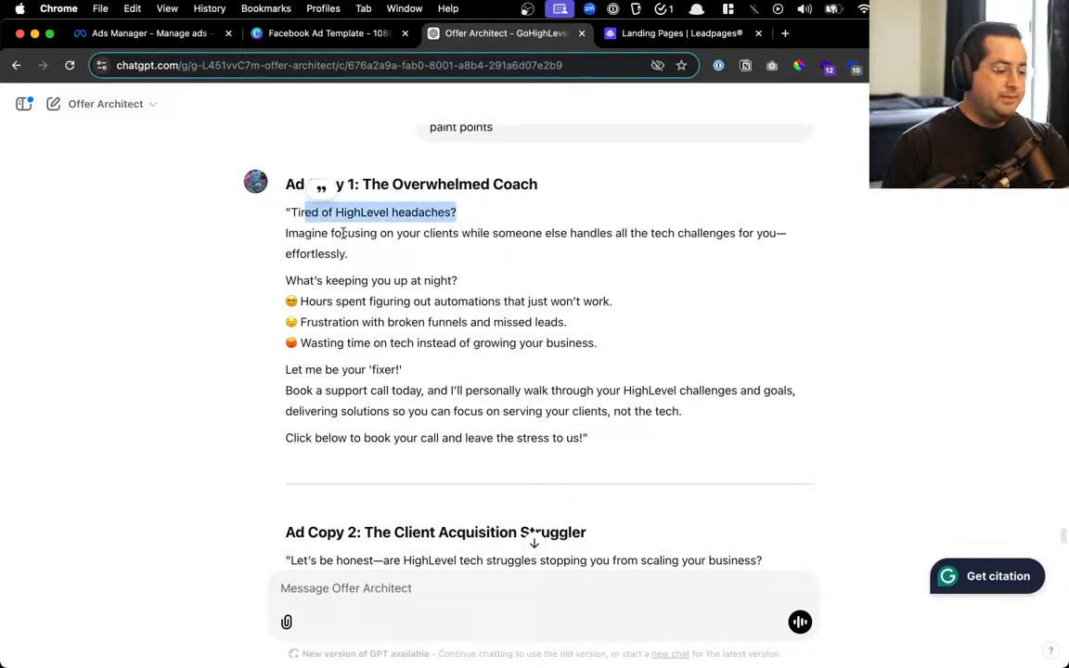
pyautogui.moveTo(342, 233); pyautogui.dragTo(599, 271)
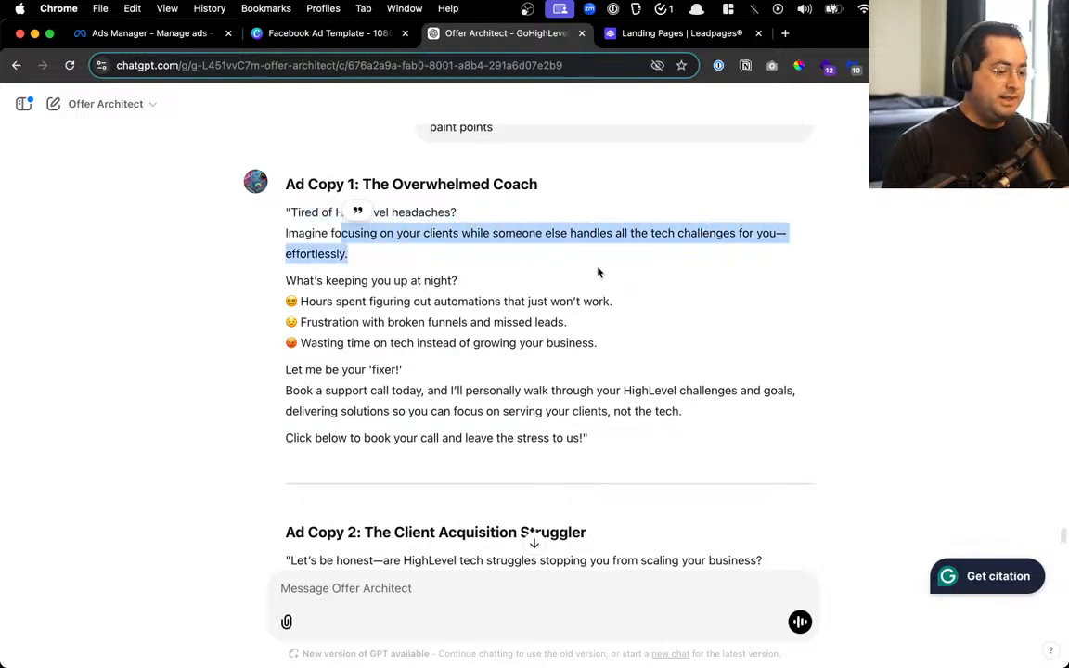
pyautogui.moveTo(325, 280); pyautogui.dragTo(456, 280)
pyautogui.doubleClick(361, 306)
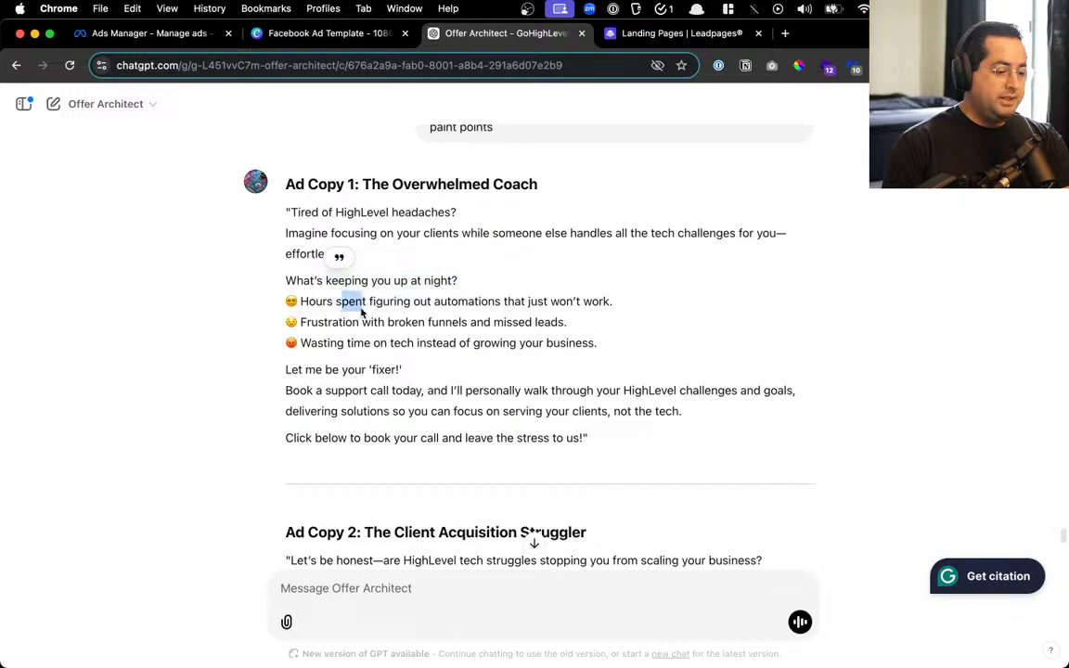
pyautogui.moveTo(361, 313); pyautogui.dragTo(576, 302)
pyautogui.click(326, 322)
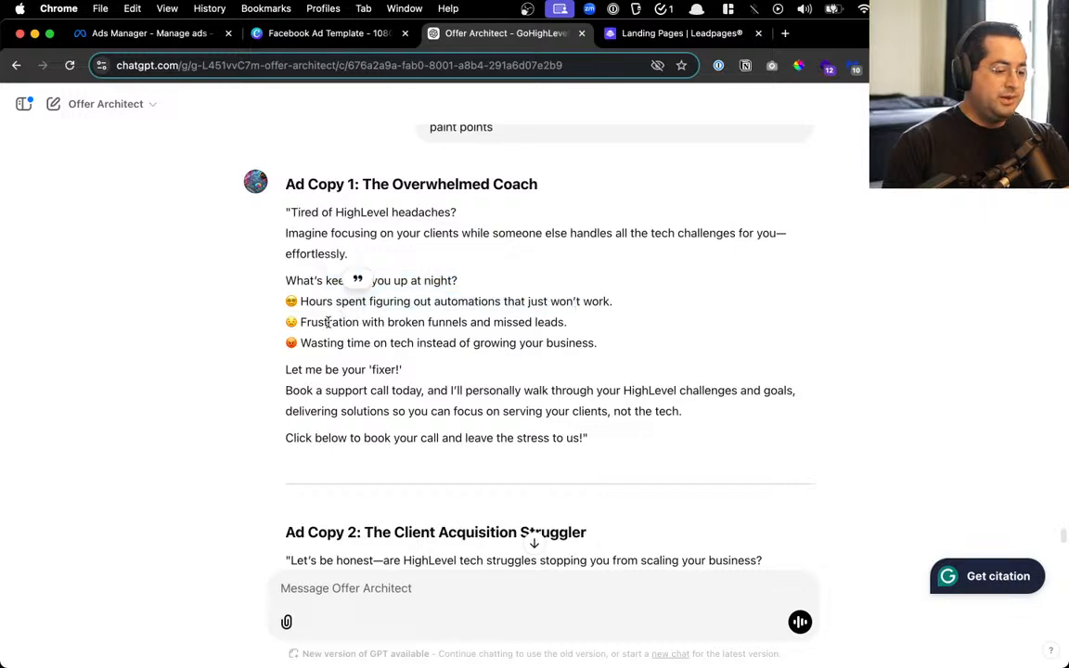
pyautogui.moveTo(327, 322); pyautogui.dragTo(563, 322)
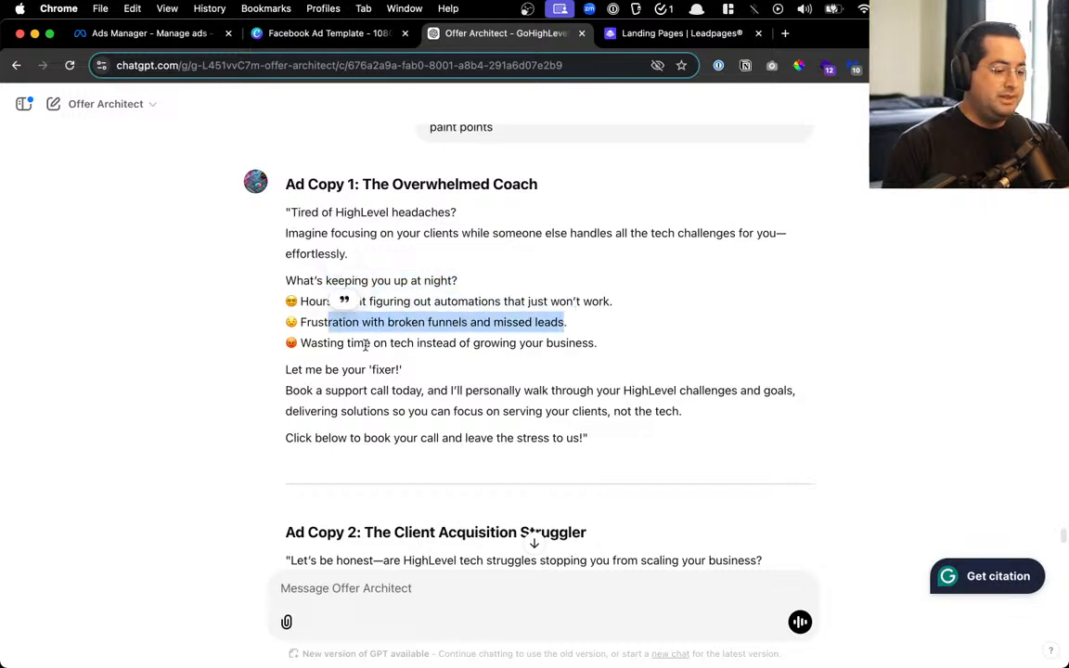
pyautogui.scroll(-1, 365, 345)
pyautogui.moveTo(349, 319); pyautogui.dragTo(420, 322)
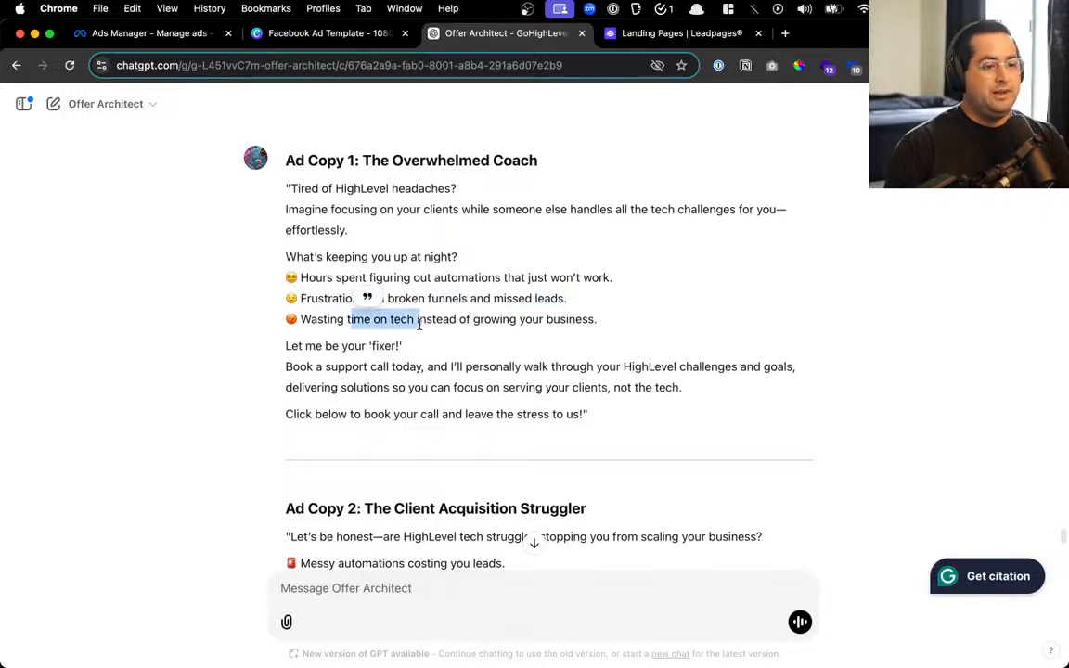
pyautogui.scroll(1, 419, 325)
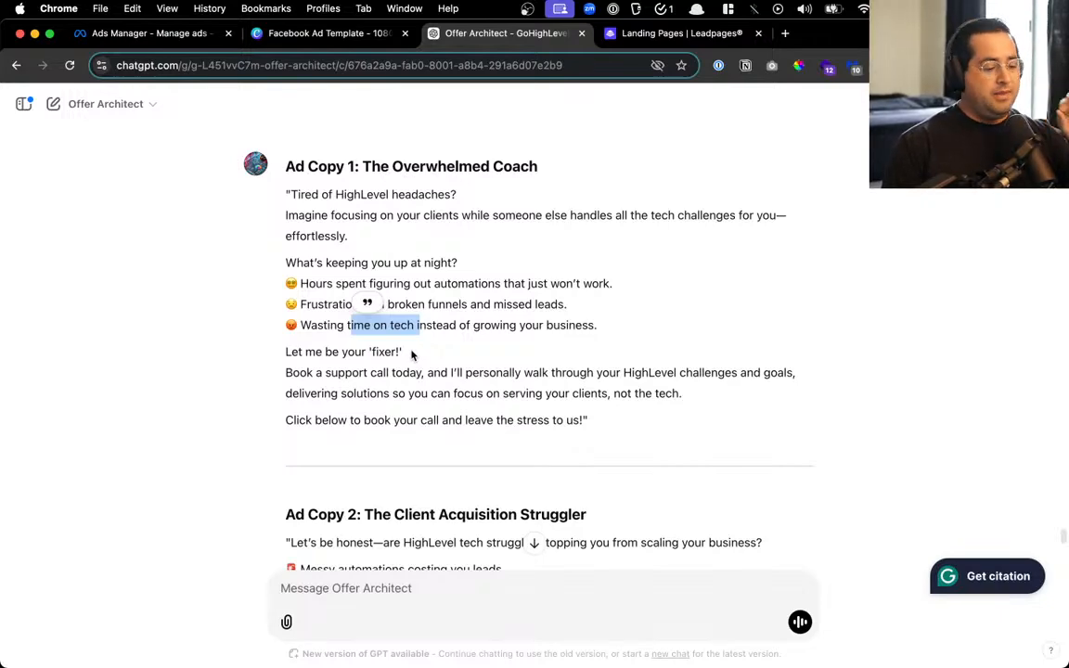
pyautogui.scroll(-1, 412, 356)
pyautogui.scroll(-5, 412, 356)
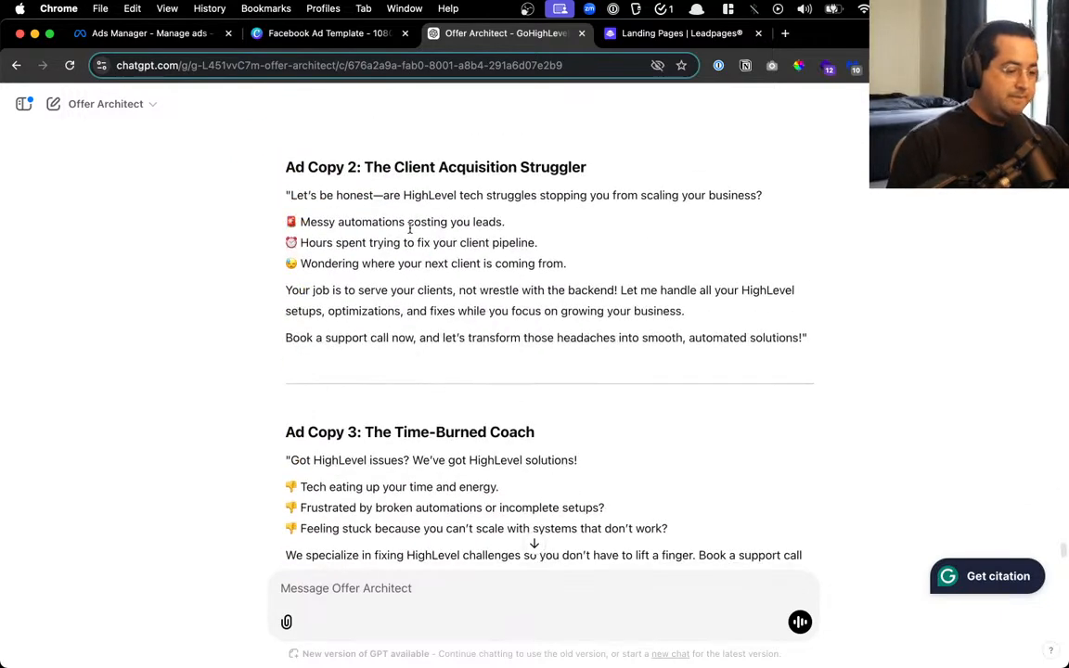
pyautogui.scroll(-2, 409, 228)
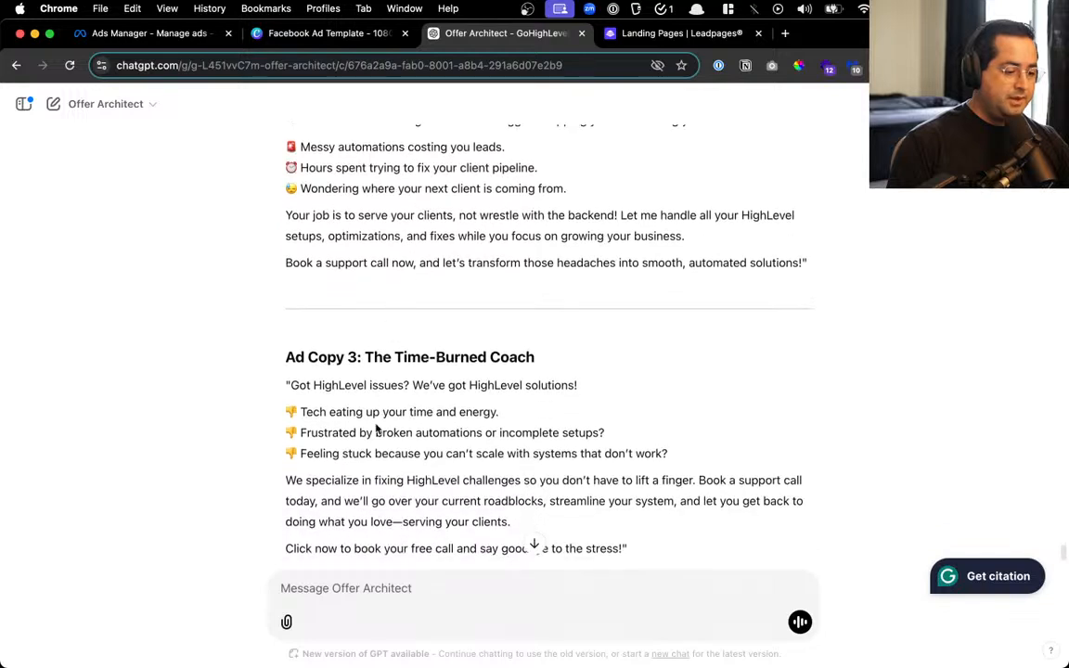
pyautogui.moveTo(430, 385); pyautogui.dragTo(450, 386)
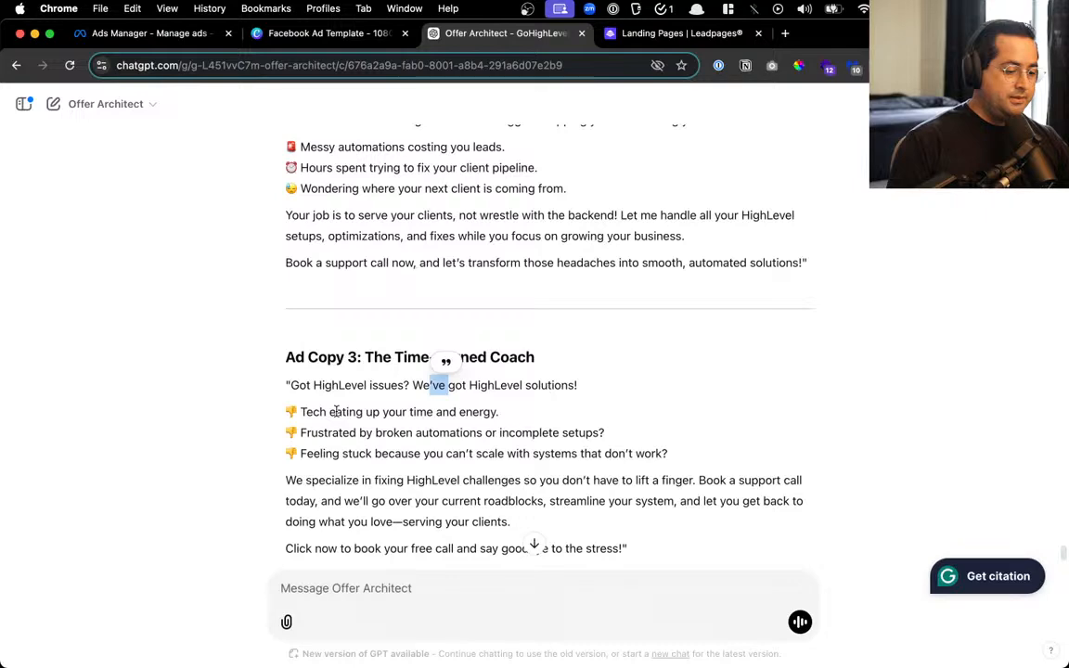
pyautogui.scroll(-4, 339, 409)
pyautogui.scroll(5, 343, 409)
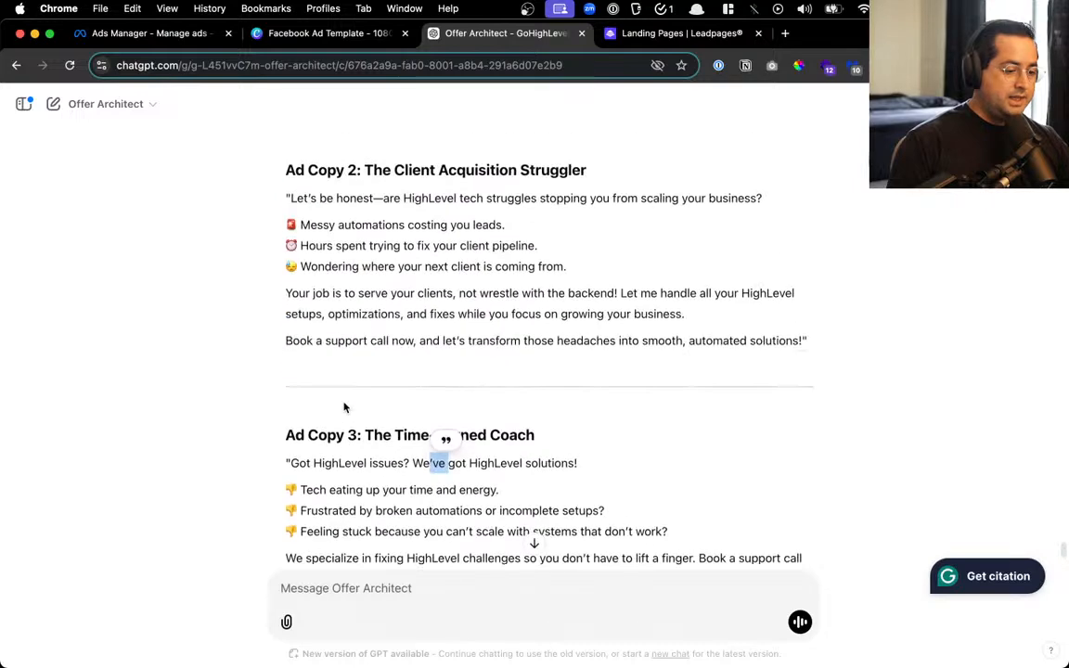
pyautogui.scroll(7, 357, 371)
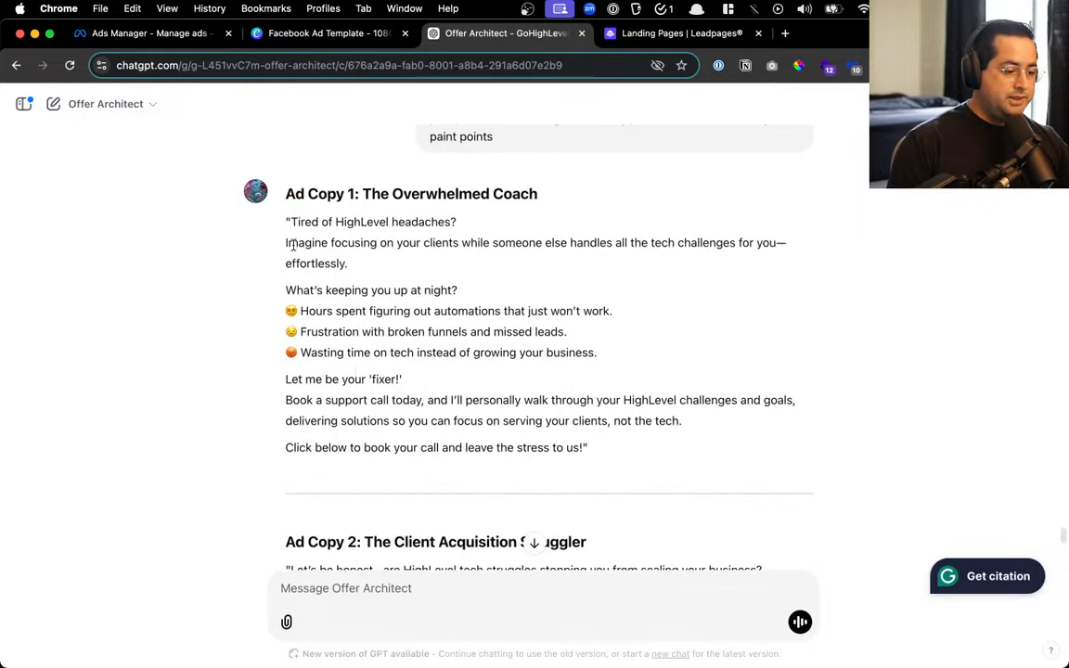
pyautogui.moveTo(293, 221); pyautogui.dragTo(663, 460)
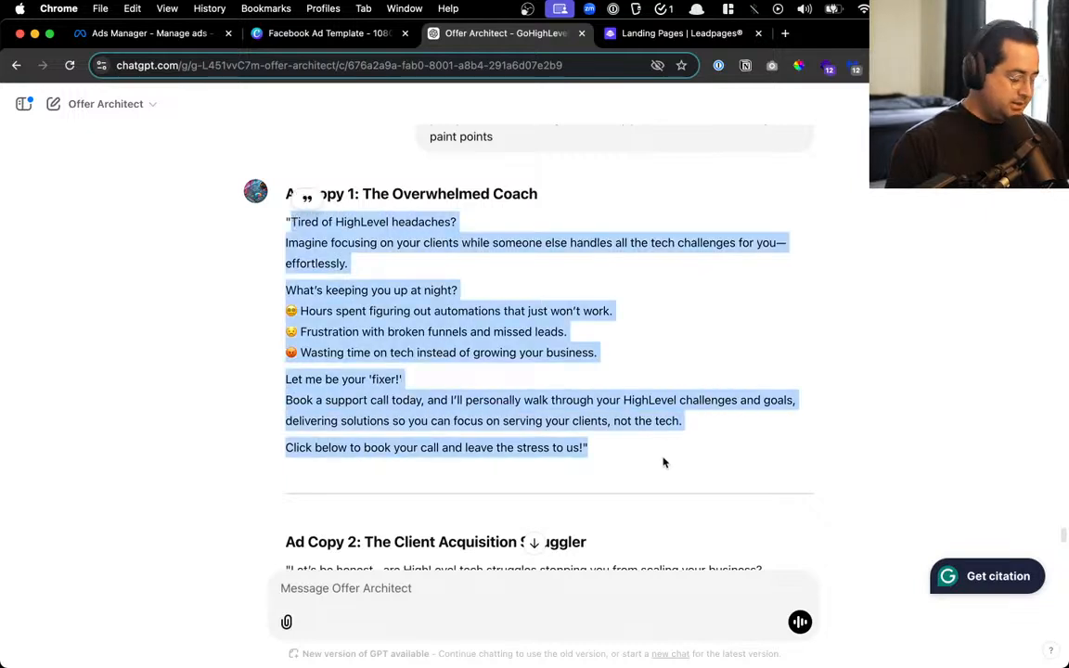
# Paste Ad Copy 1 into the message box, cut the cleaned text, and return to Ads Manager
pyautogui.click(454, 609)
pyautogui.write('Tired of HighLevel headaches? Imagine focusing on your clients while someone else handles all the tech challenges for you—effortlessly.  What\'s keeping you up at night? 😩 Hours spent figuring out automations that just won\'t work. 😓 Frustration with broken funnels and missed leads. 😡 Wasting time on tech instead of growing your business.  Let me be your \'fixer!\' Book a support call today, and I\'ll personally walk through your HighLevel challenges and goals, delivering solutions so you can focus on serving your clients, not the tech.  Click below to book your call and leave the stress to us!"')
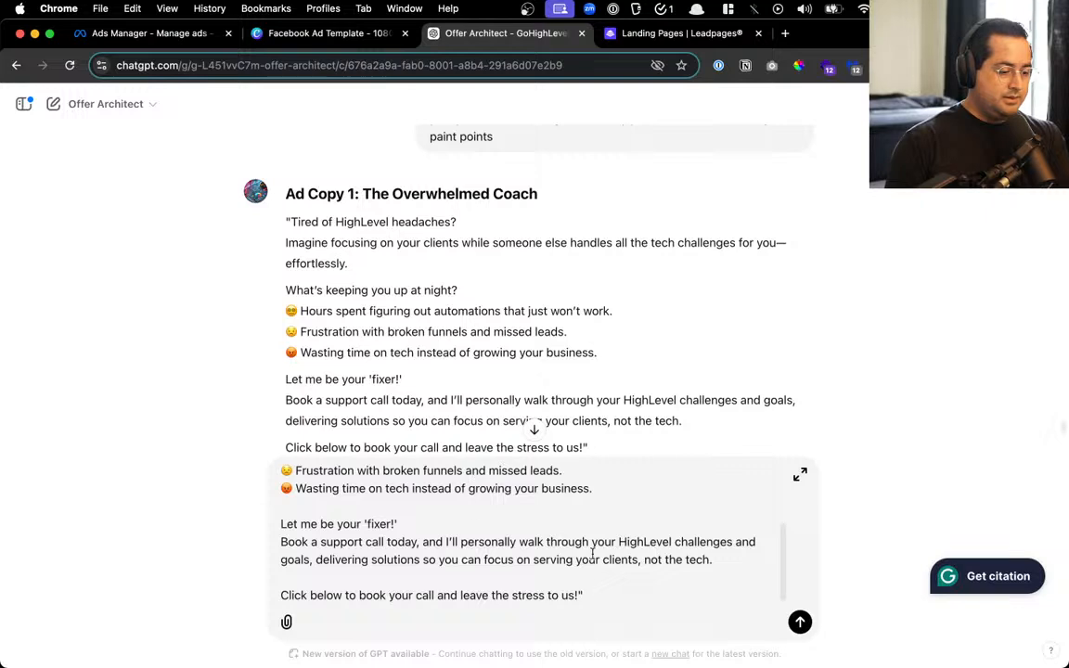
pyautogui.scroll(5, 452, 483)
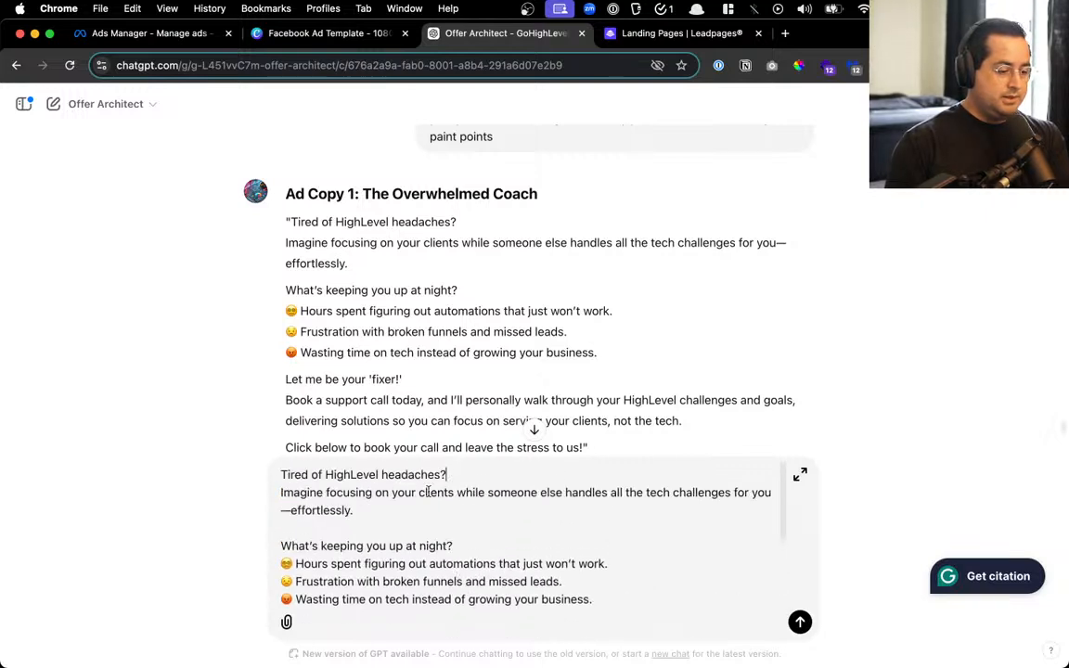
pyautogui.scroll(-5, 423, 501)
pyautogui.press('super+a')
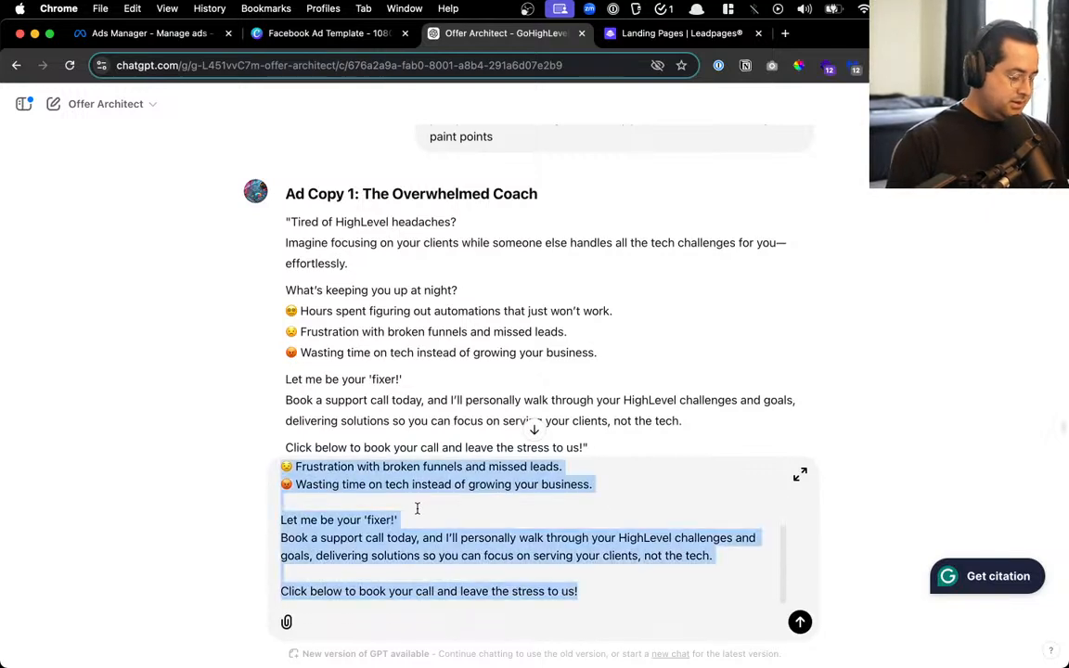
pyautogui.press('super+x')
pyautogui.click(122, 39)
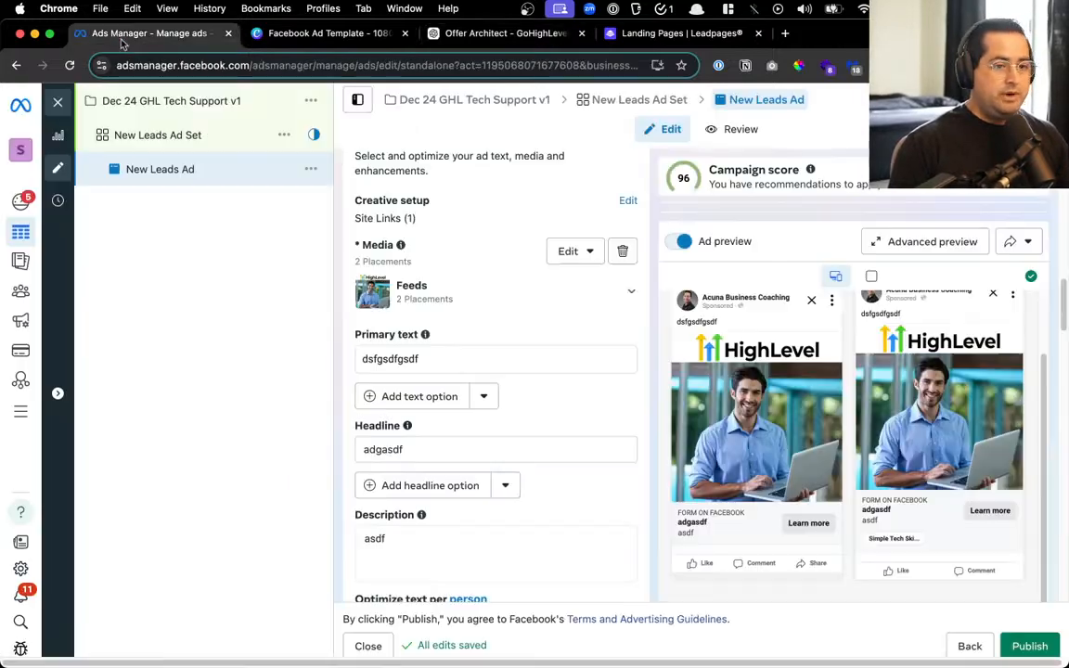
pyautogui.click(574, 362)
pyautogui.press('super+a')
pyautogui.press('super+v')
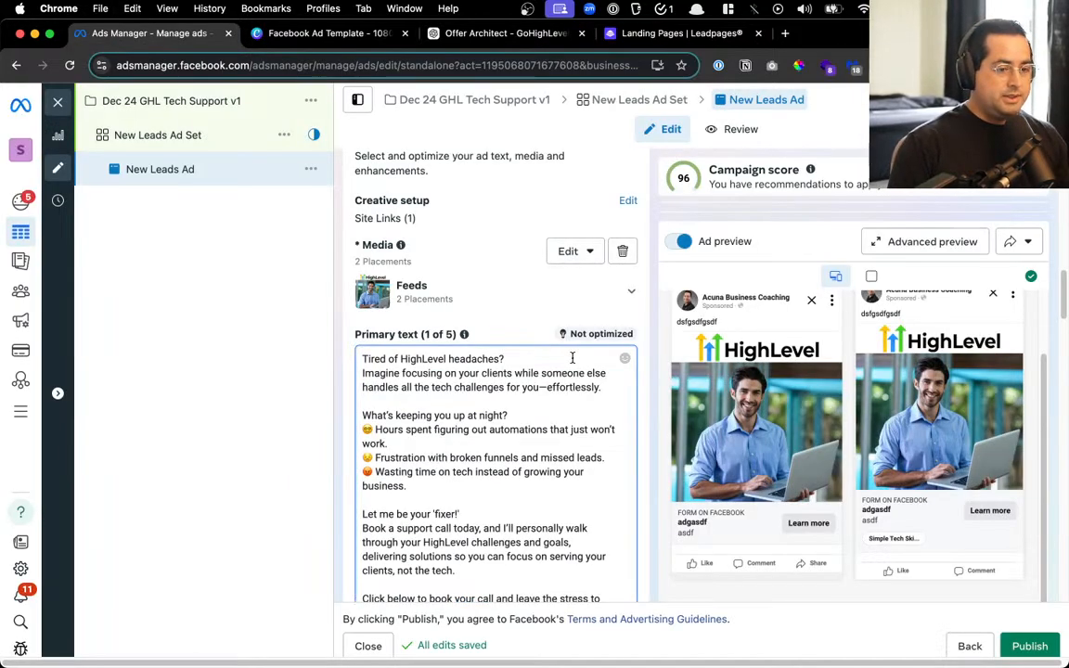
pyautogui.scroll(-5, 579, 359)
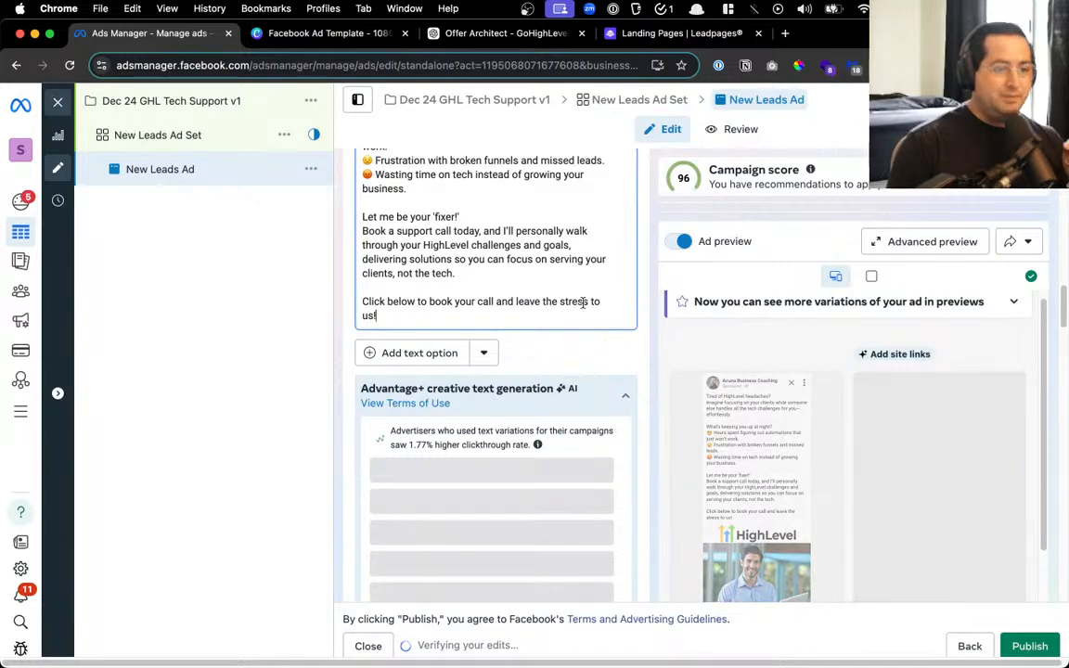
pyautogui.scroll(2, 575, 411)
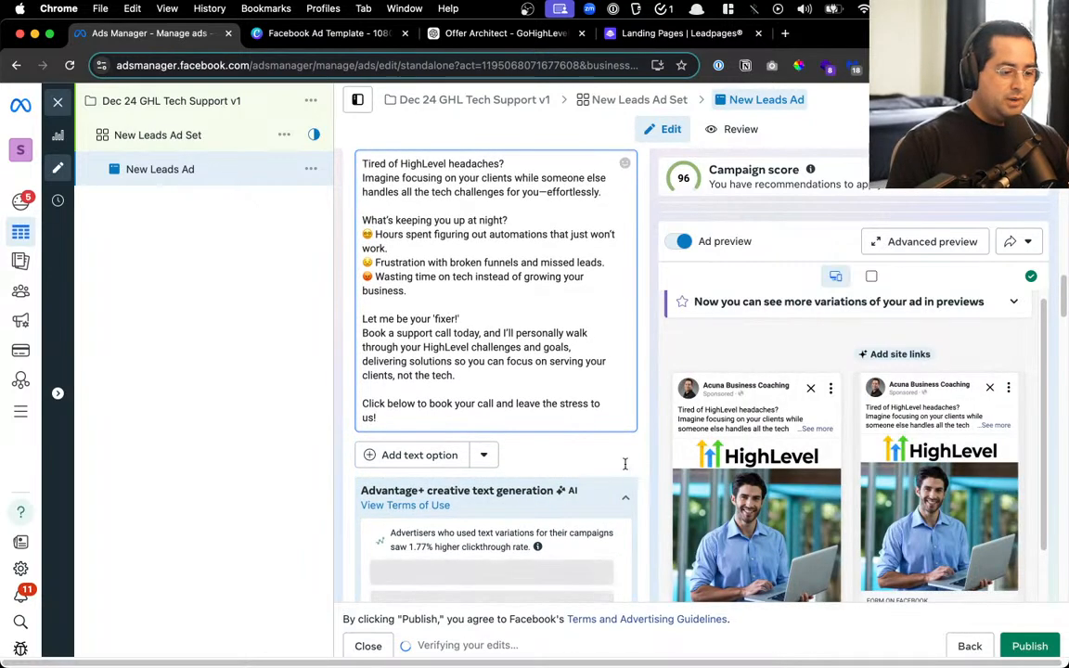
pyautogui.scroll(2, 464, 289)
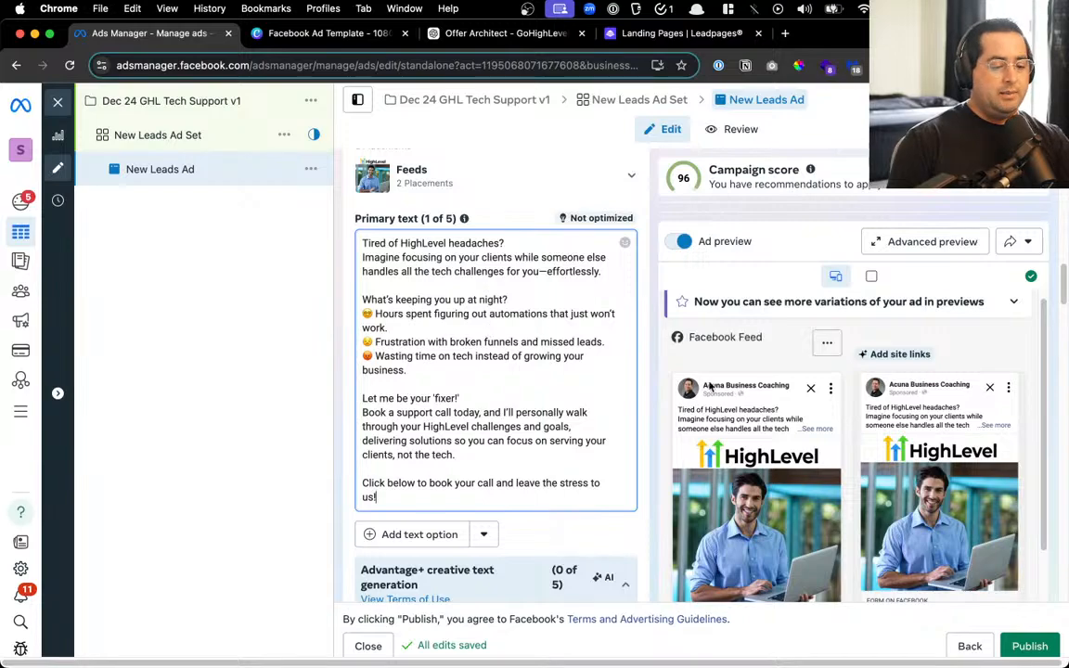
pyautogui.rightClick(752, 373)
pyautogui.click(738, 329)
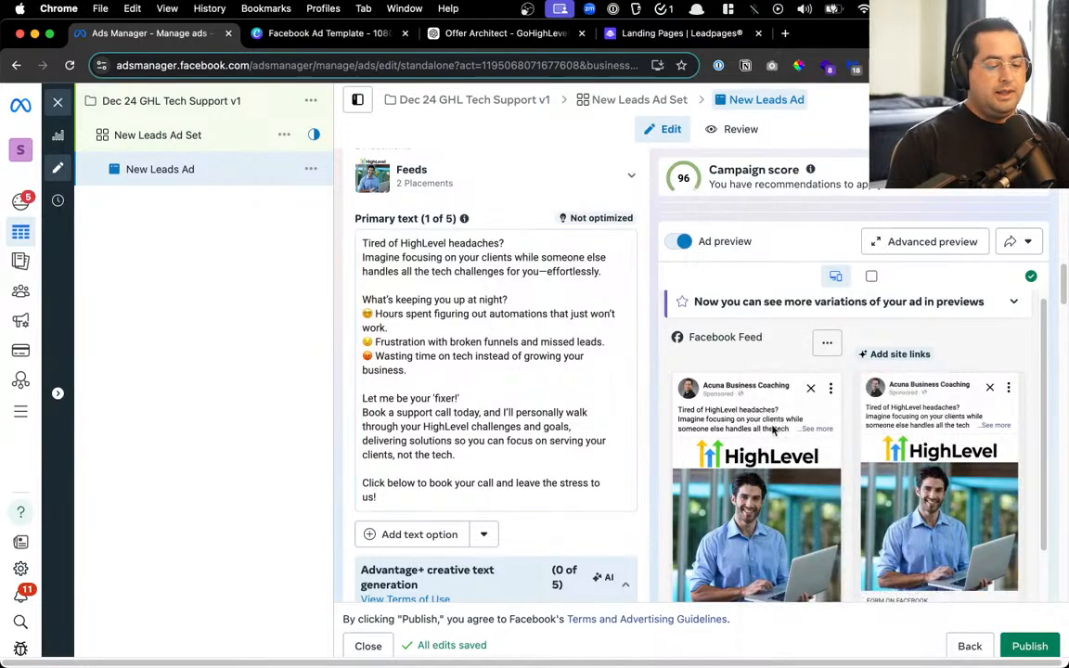
pyautogui.scroll(5, 771, 427)
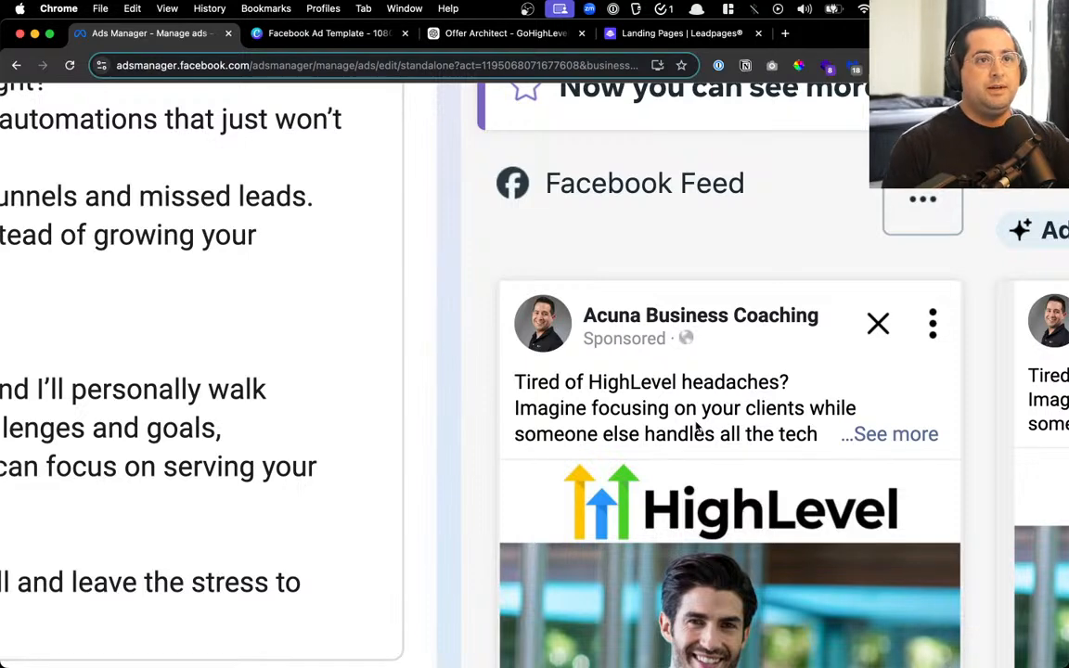
# Review the primary text's pain-point lines, from 'What's keeping you up' to 'wasting time'
pyautogui.scroll(-5, 697, 426)
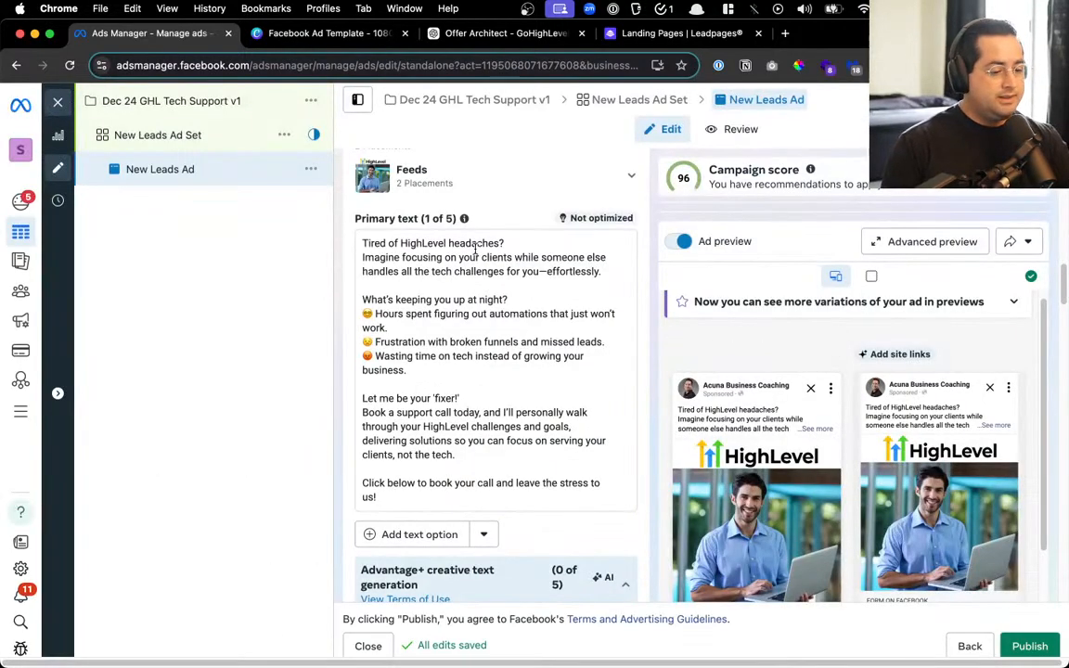
pyautogui.click(476, 245)
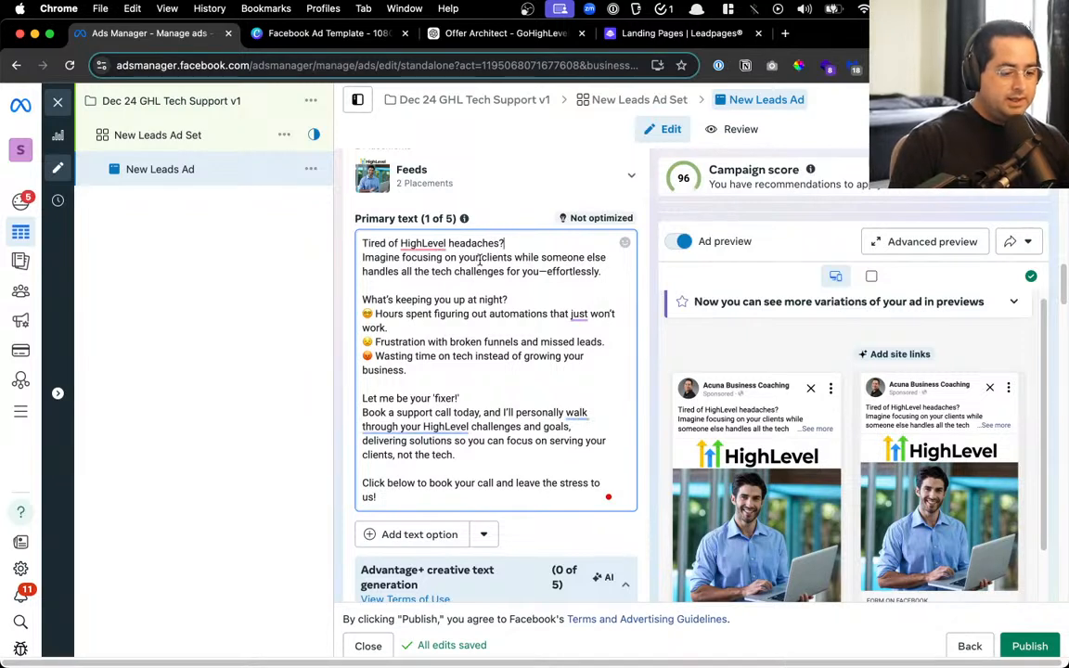
pyautogui.moveTo(771, 436)
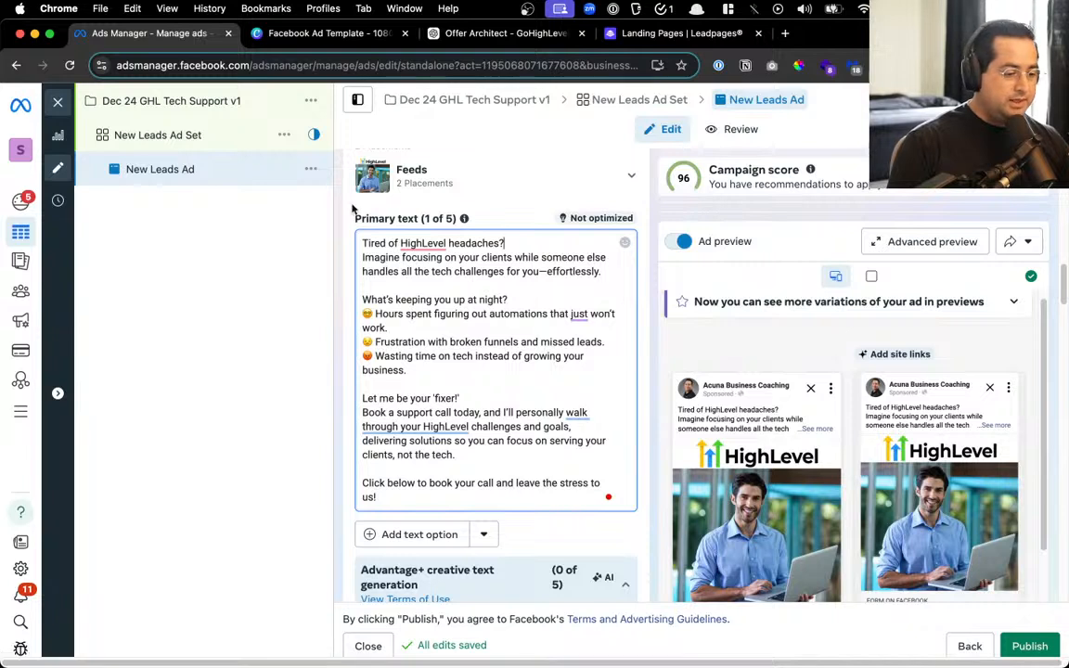
pyautogui.moveTo(370, 300); pyautogui.dragTo(491, 299)
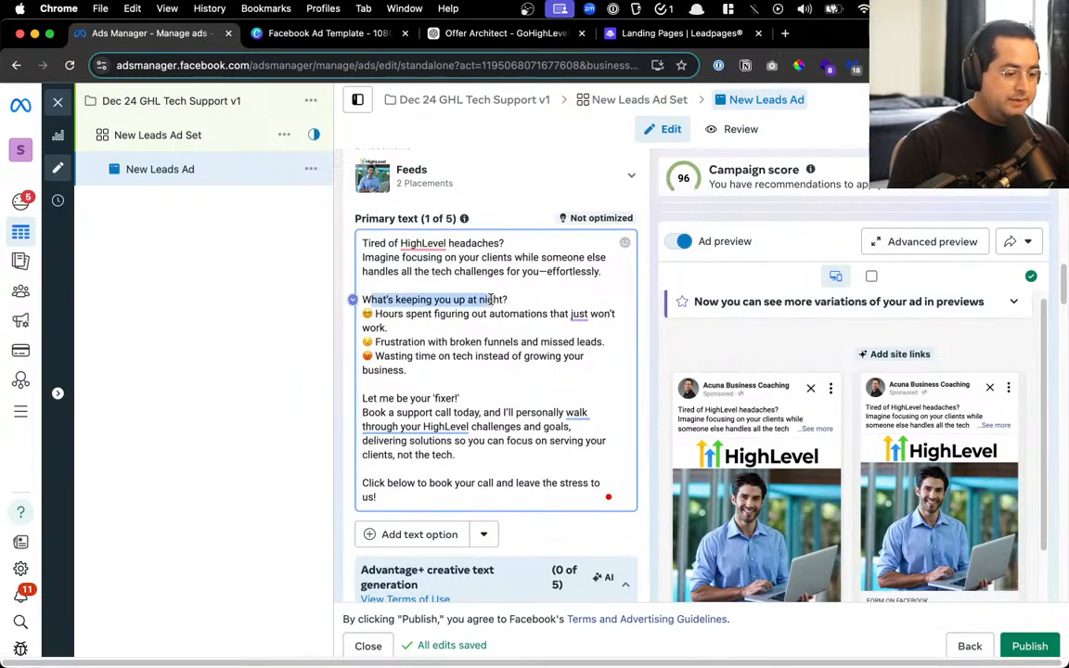
pyautogui.moveTo(399, 314); pyautogui.dragTo(495, 327)
pyautogui.moveTo(411, 342); pyautogui.dragTo(560, 339)
pyautogui.moveTo(410, 356); pyautogui.dragTo(554, 373)
# Add a blank line after 'fixer!' and remove 'delivering solutions' from the booking sentence
pyautogui.scroll(-1, 554, 371)
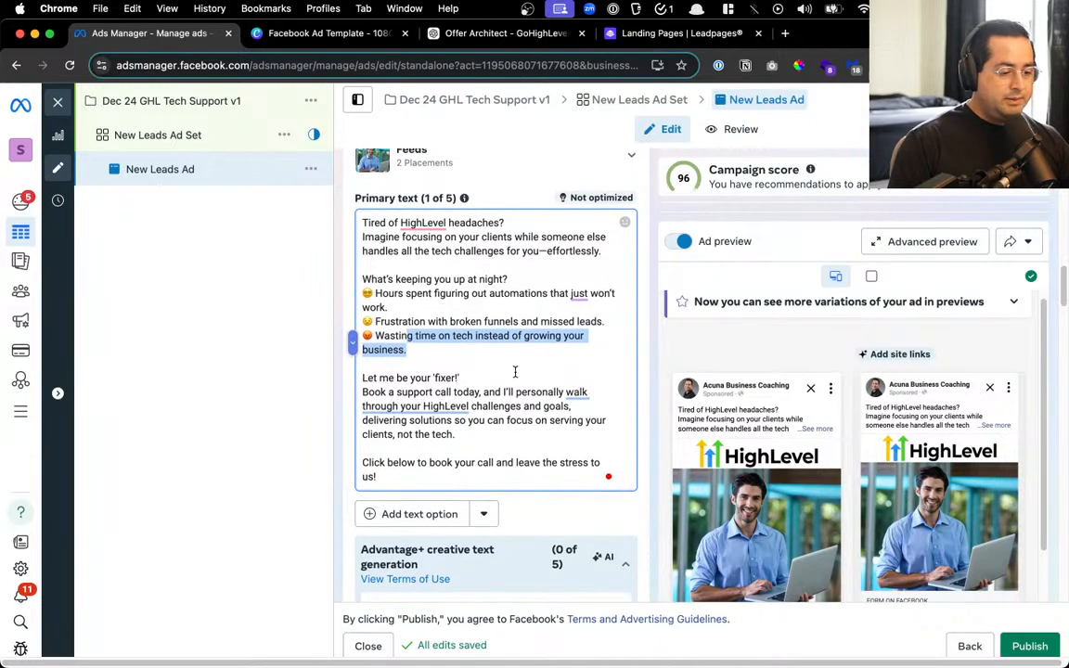
pyautogui.click(518, 378)
pyautogui.press('Return')
pyautogui.scroll(-3, 494, 442)
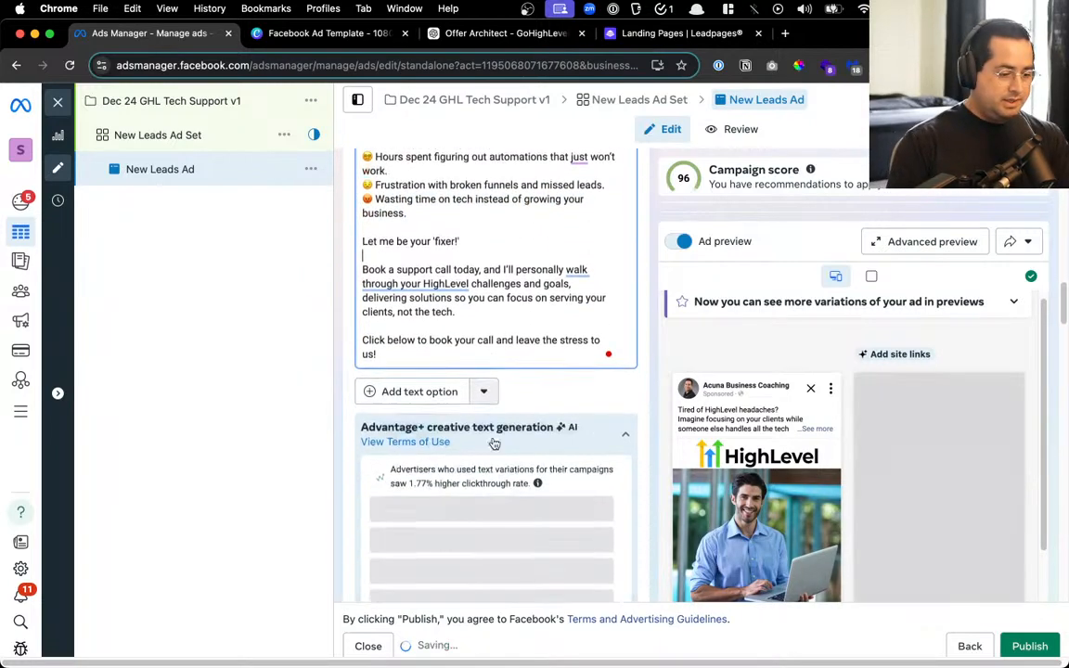
pyautogui.scroll(3, 497, 322)
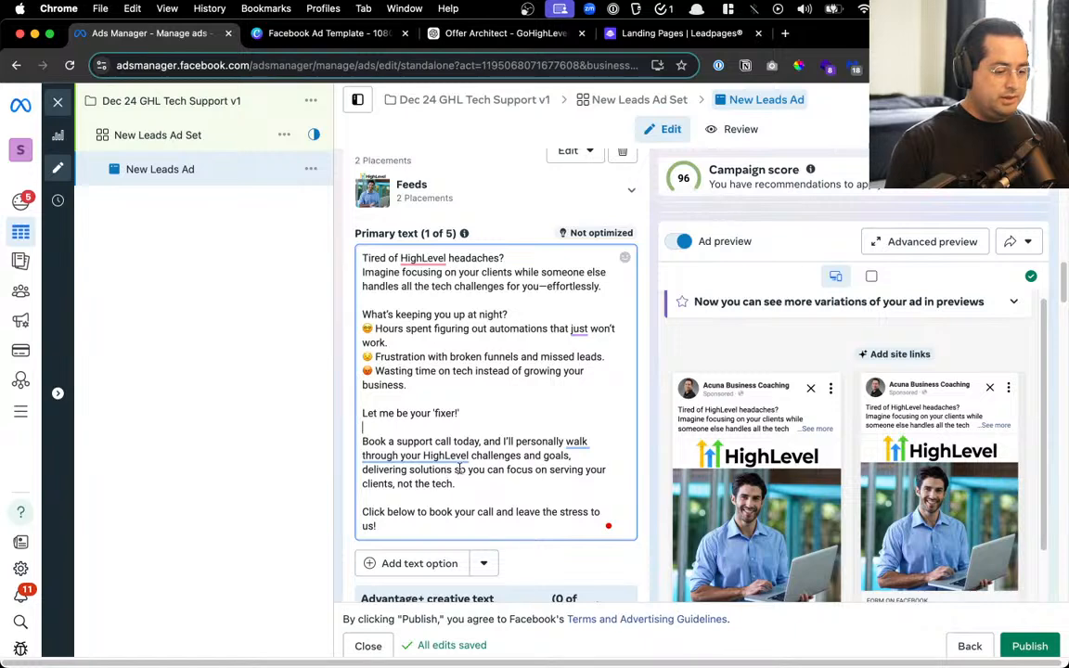
pyautogui.hotkey('alt', 'BackSpace')
pyautogui.hotkey('alt', 'BackSpace')
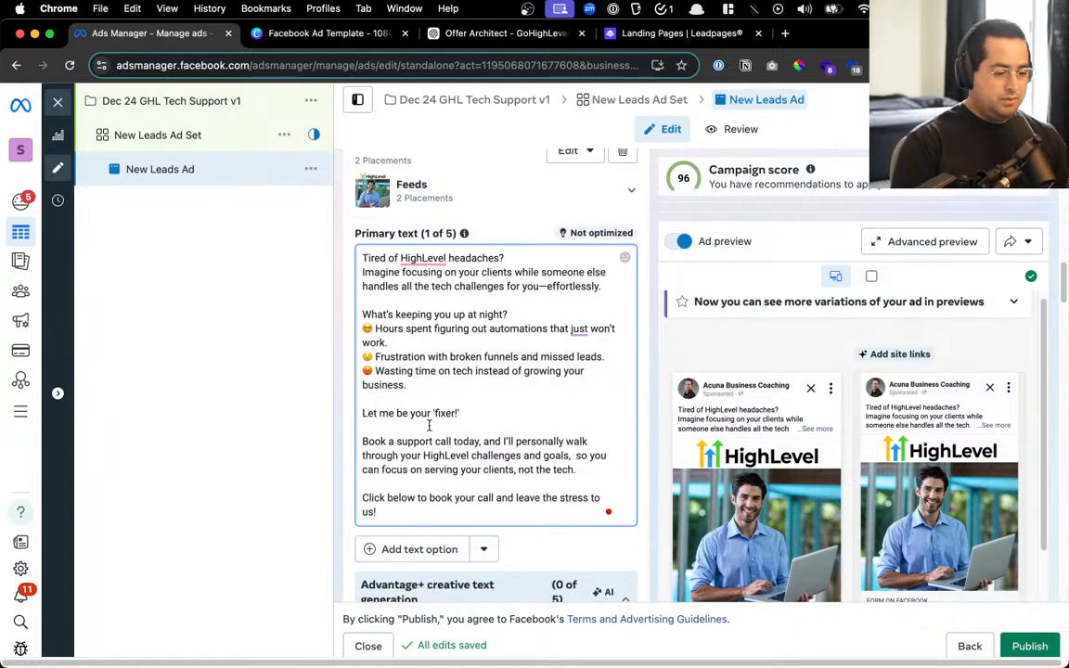
pyautogui.scroll(-3, 428, 425)
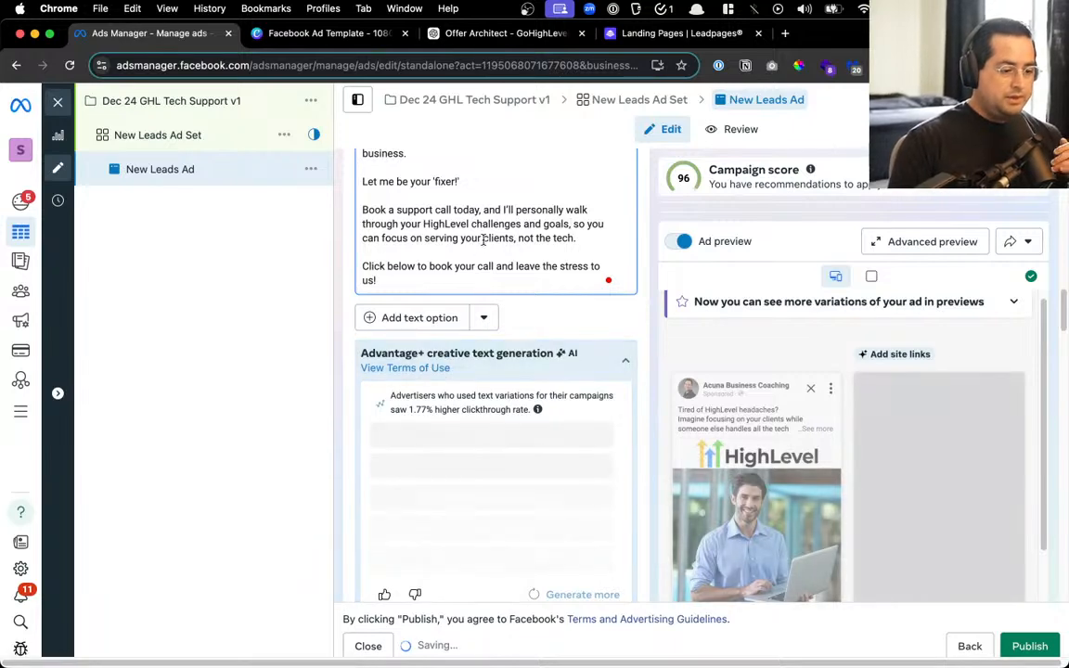
pyautogui.scroll(3, 484, 239)
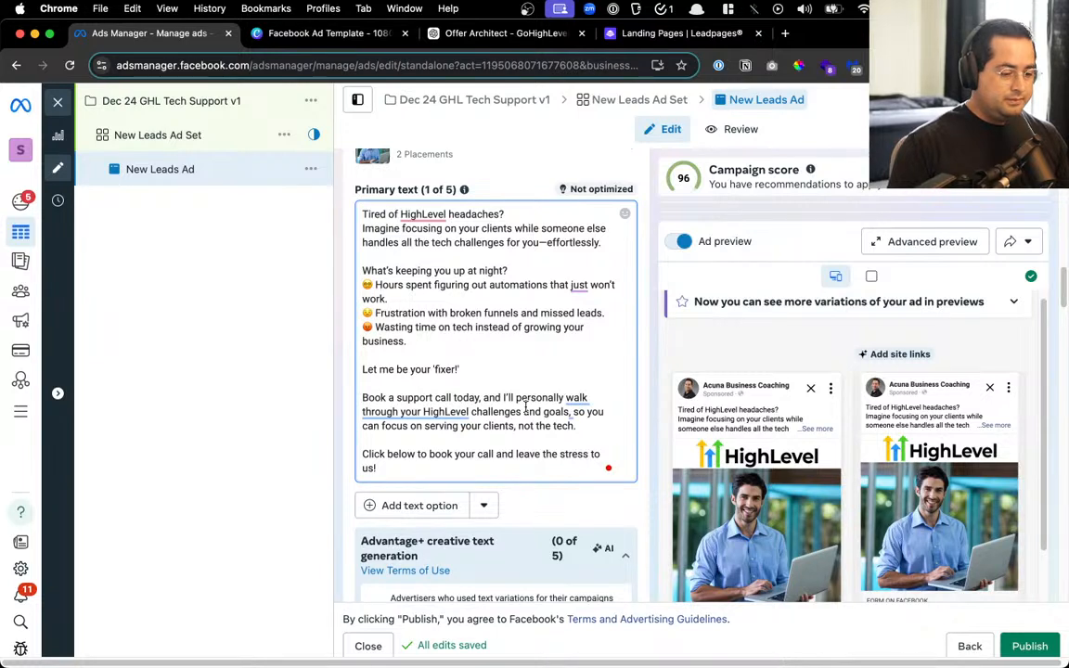
# Replace 'delivering solutions' in the booking sentence with 'we'll solve it for them'
pyautogui.write('Give')
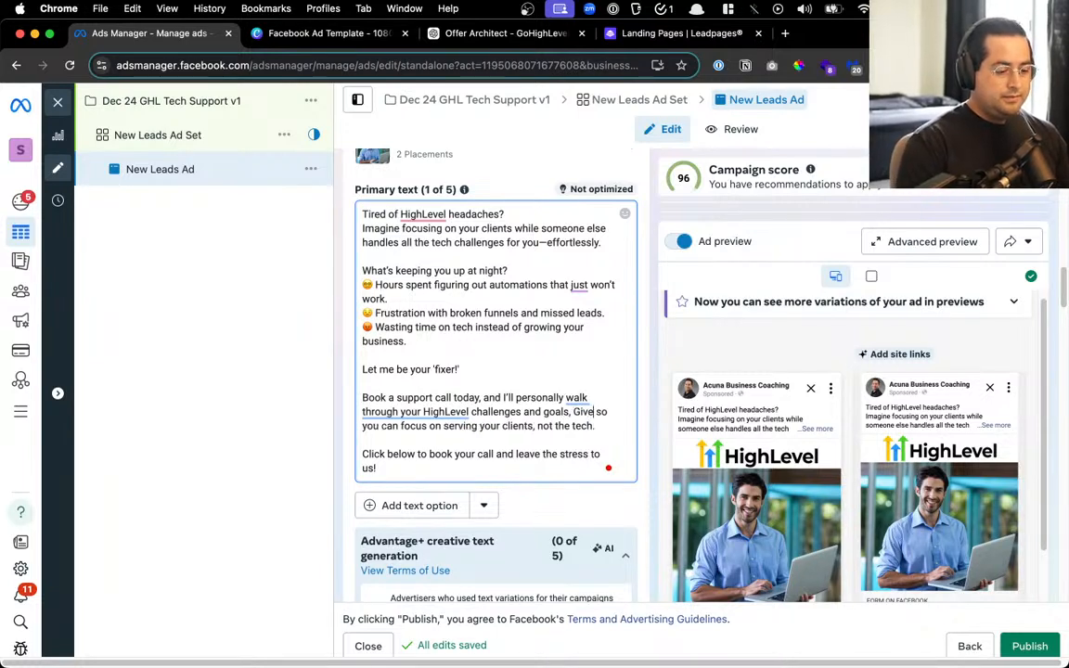
pyautogui.press('BackSpace')
pyautogui.press('BackSpace')
pyautogui.press('BackSpace')
pyautogui.press('BackSpace')
pyautogui.write('give')
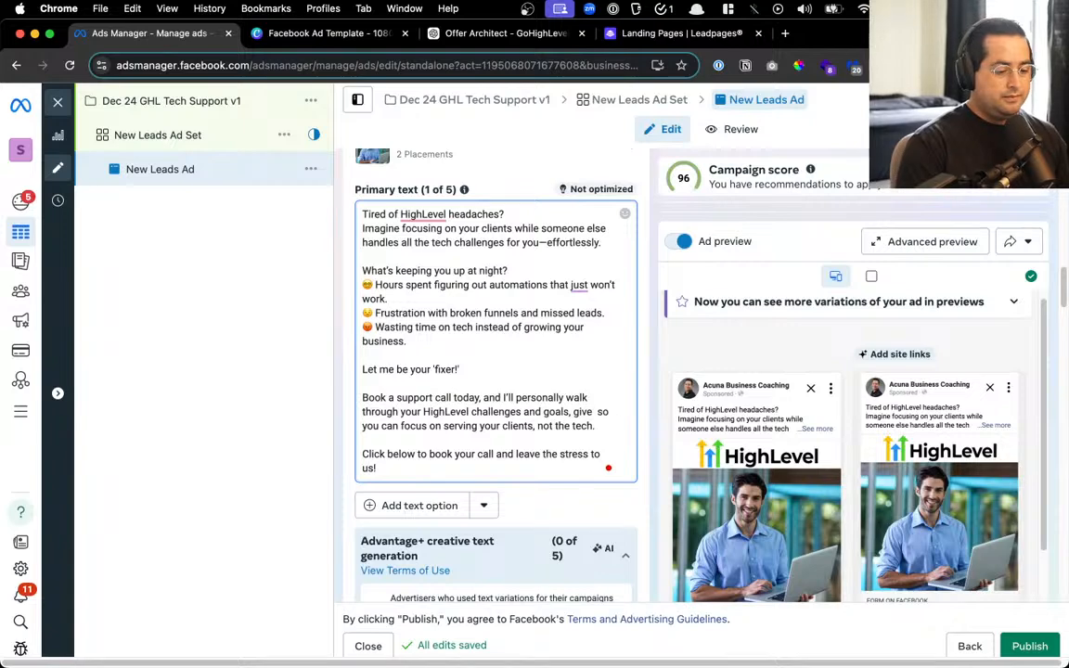
pyautogui.press('BackSpace')
pyautogui.press('BackSpace')
pyautogui.press('BackSpace')
pyautogui.press('BackSpace')
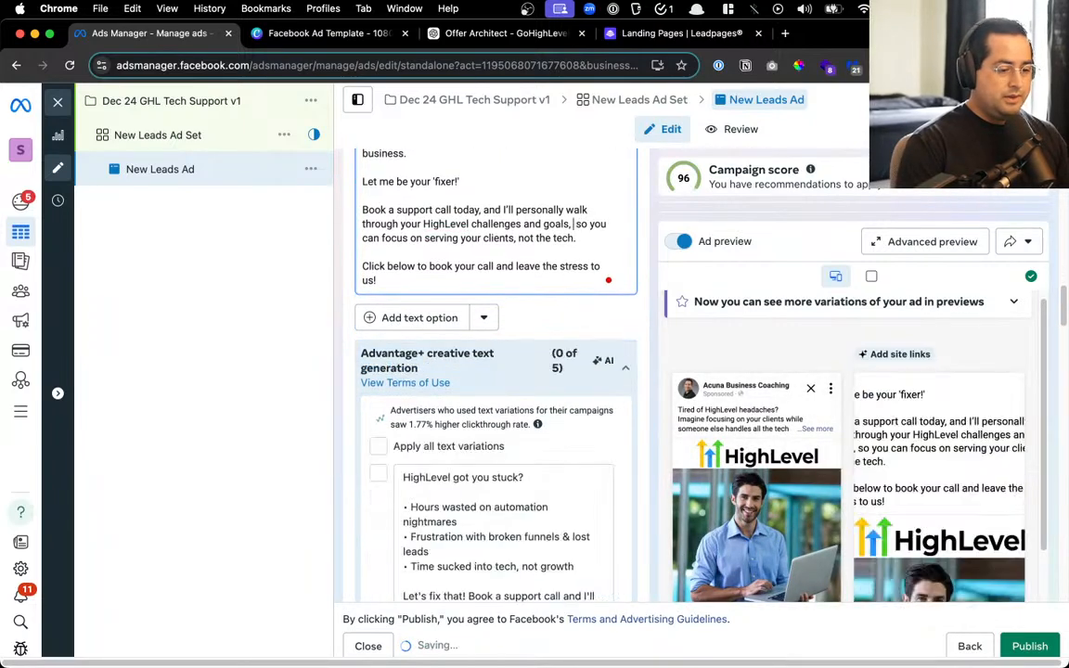
pyautogui.write('Give y')
pyautogui.press('BackSpace')
pyautogui.press('BackSpace')
pyautogui.press('BackSpace')
pyautogui.press('BackSpace')
pyautogui.press('BackSpace')
pyautogui.press('BackSpace')
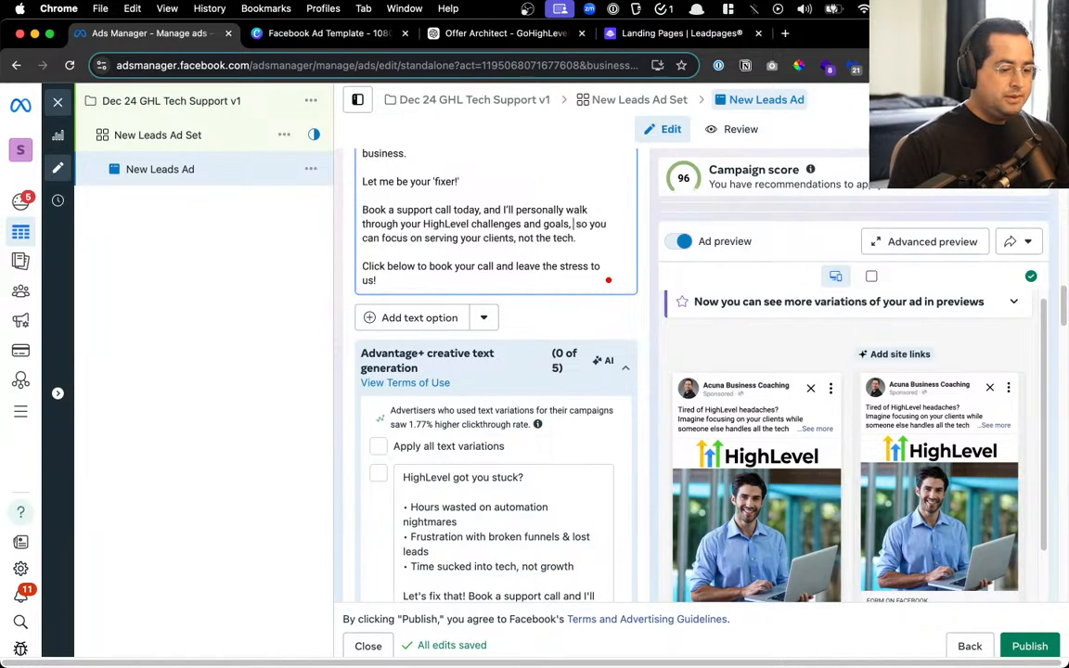
pyautogui.write('delivering solutions')
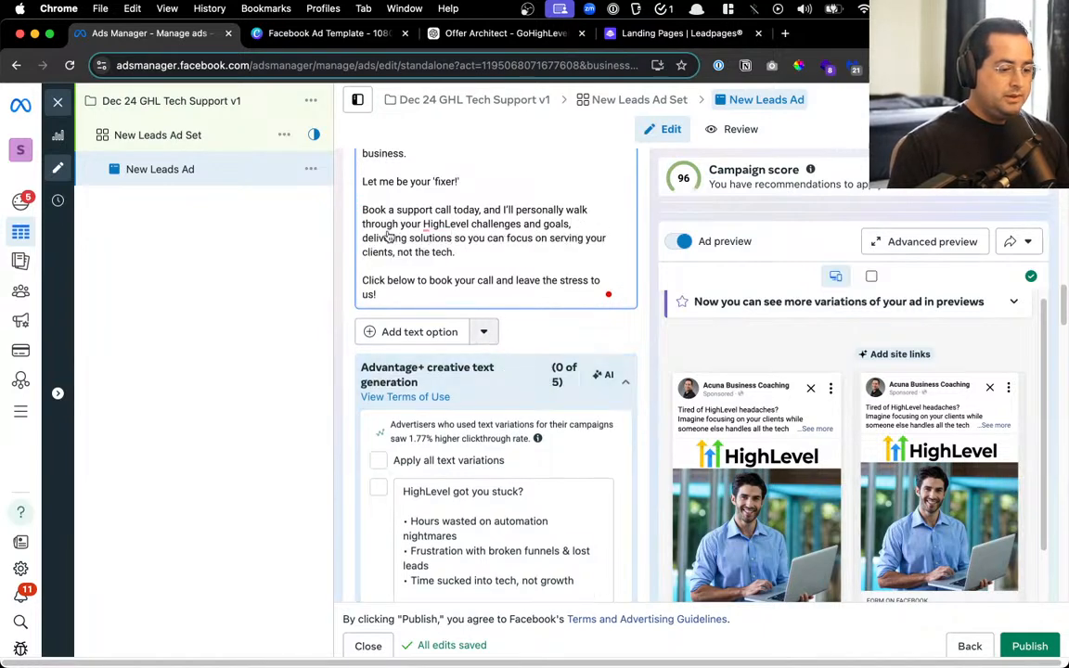
pyautogui.moveTo(376, 243); pyautogui.dragTo(465, 241)
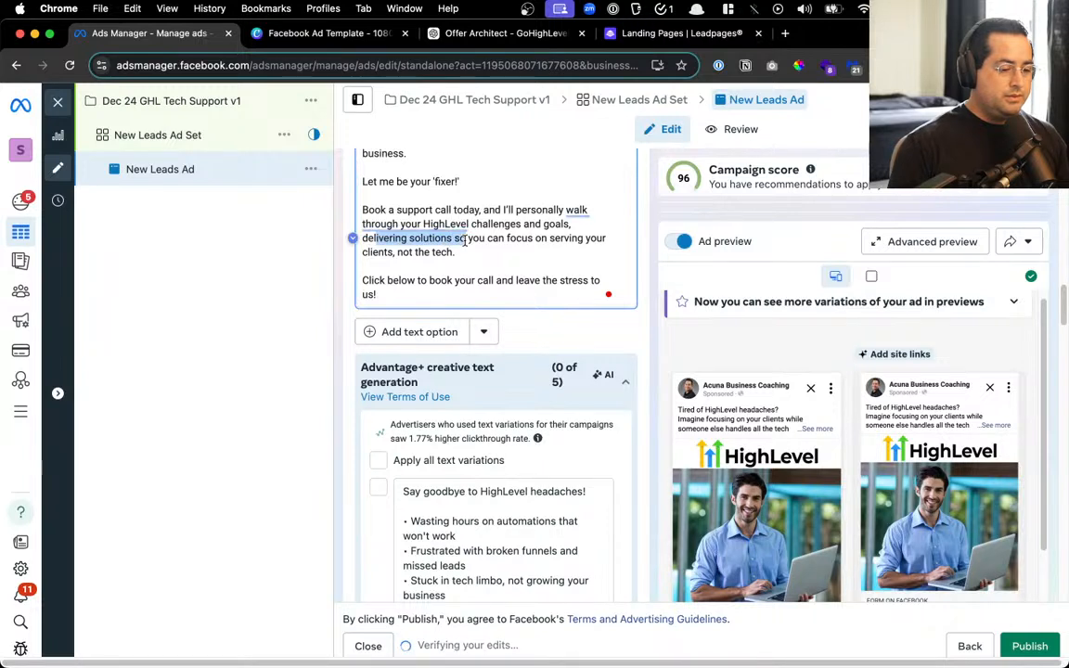
pyautogui.click(471, 240)
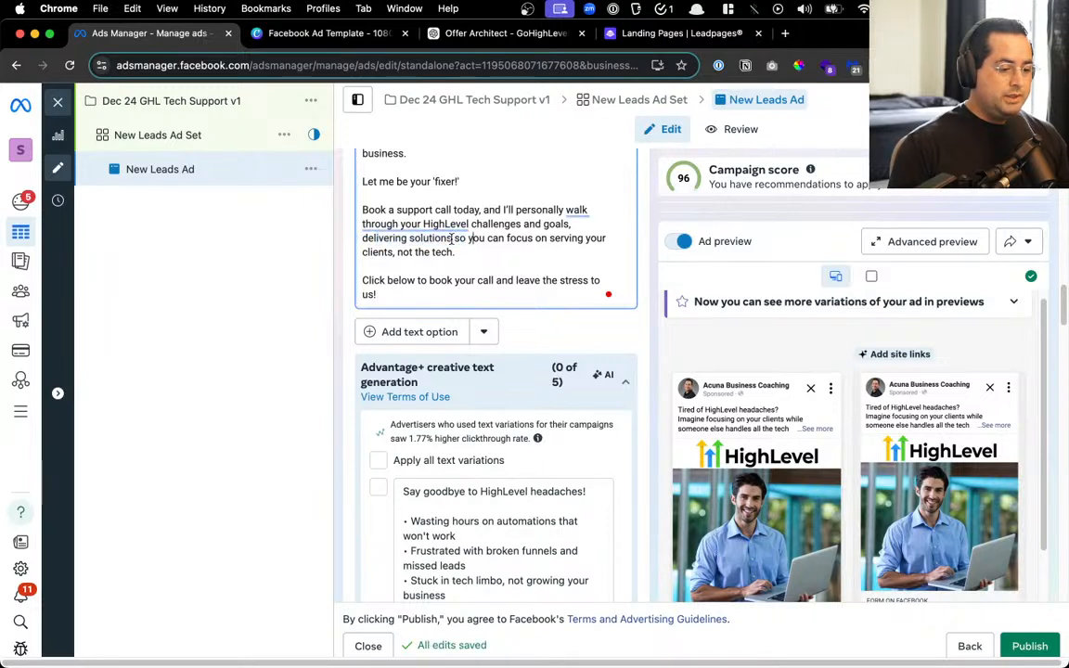
pyautogui.moveTo(452, 238); pyautogui.dragTo(370, 239)
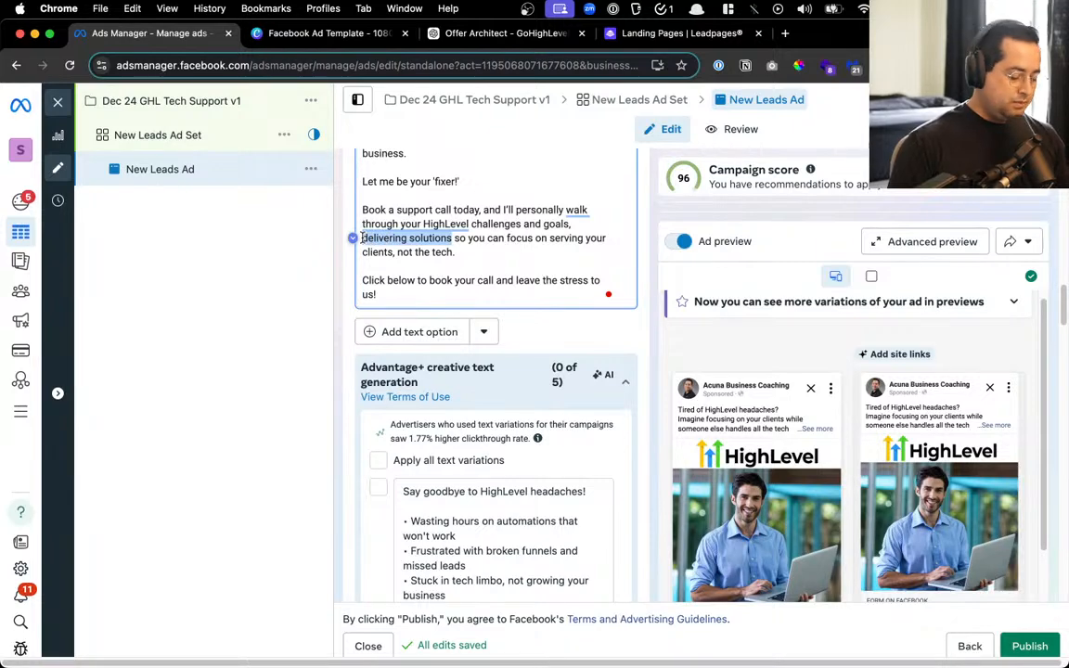
pyautogui.write('we')
pyautogui.write("'ll")
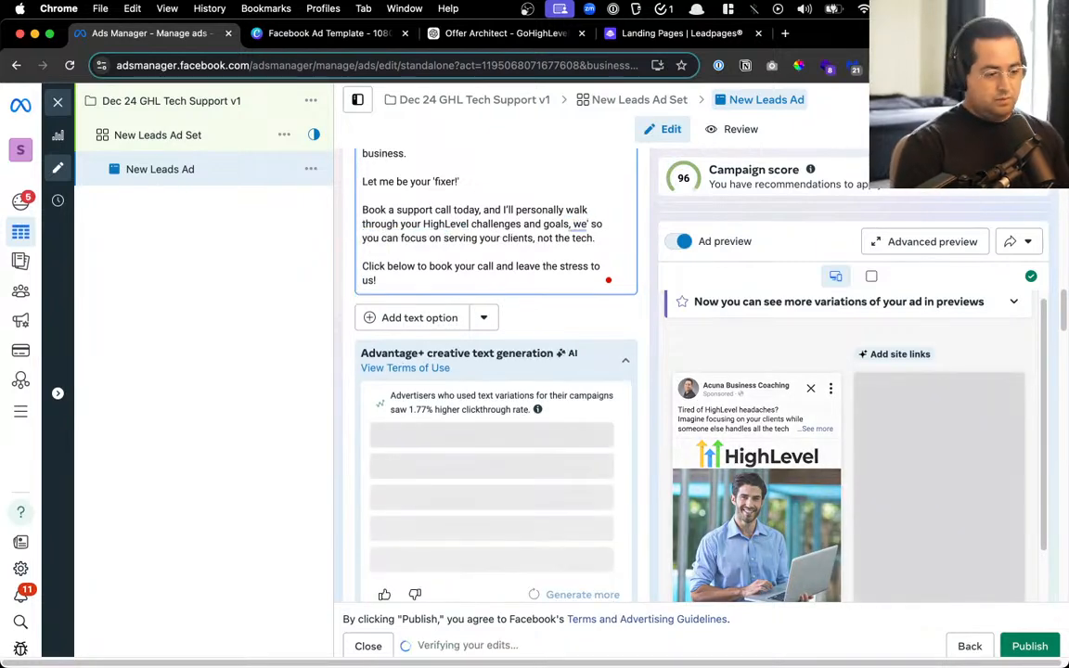
pyautogui.write(' solve it for you')
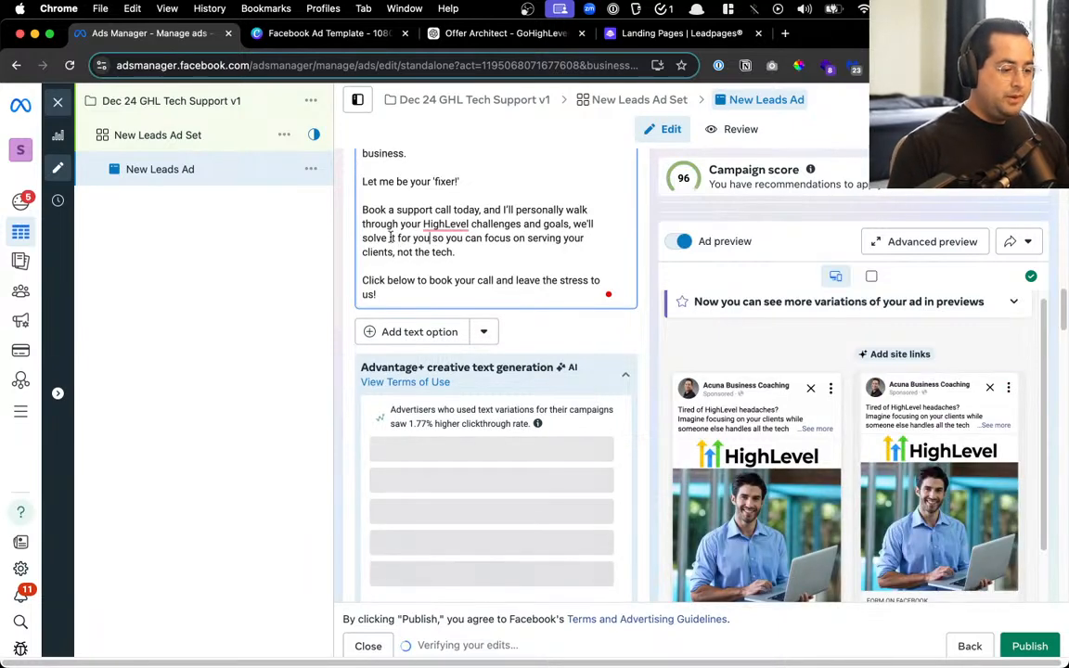
pyautogui.write('them')
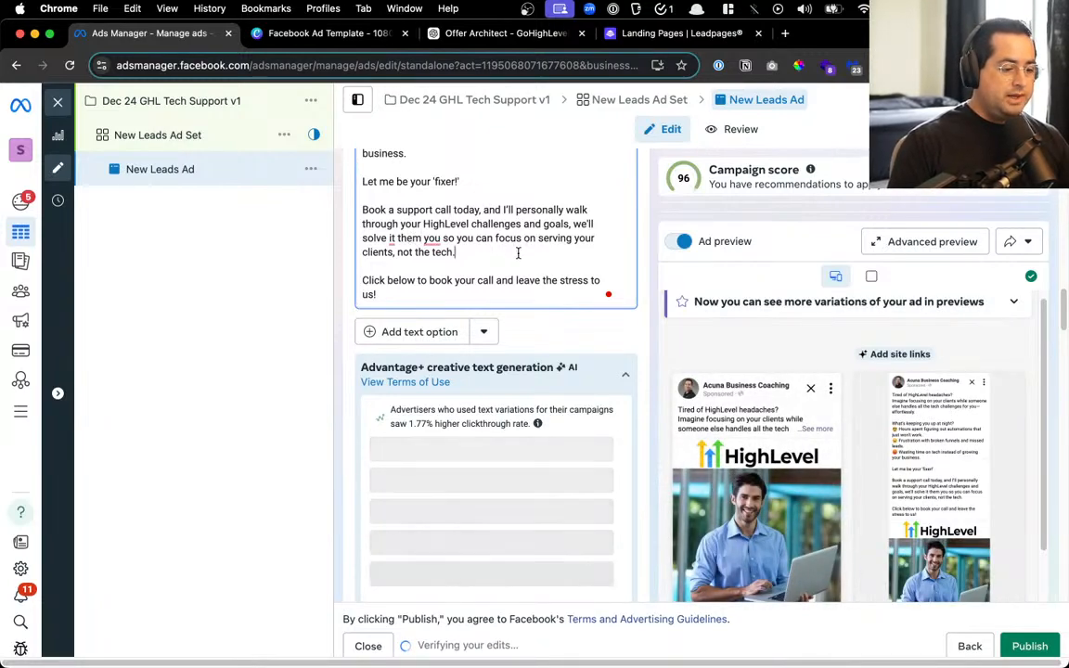
# Drop 'not the tech' so the support-call line ends at 'serving your clients.'
pyautogui.scroll(2, 515, 252)
pyautogui.click(511, 254)
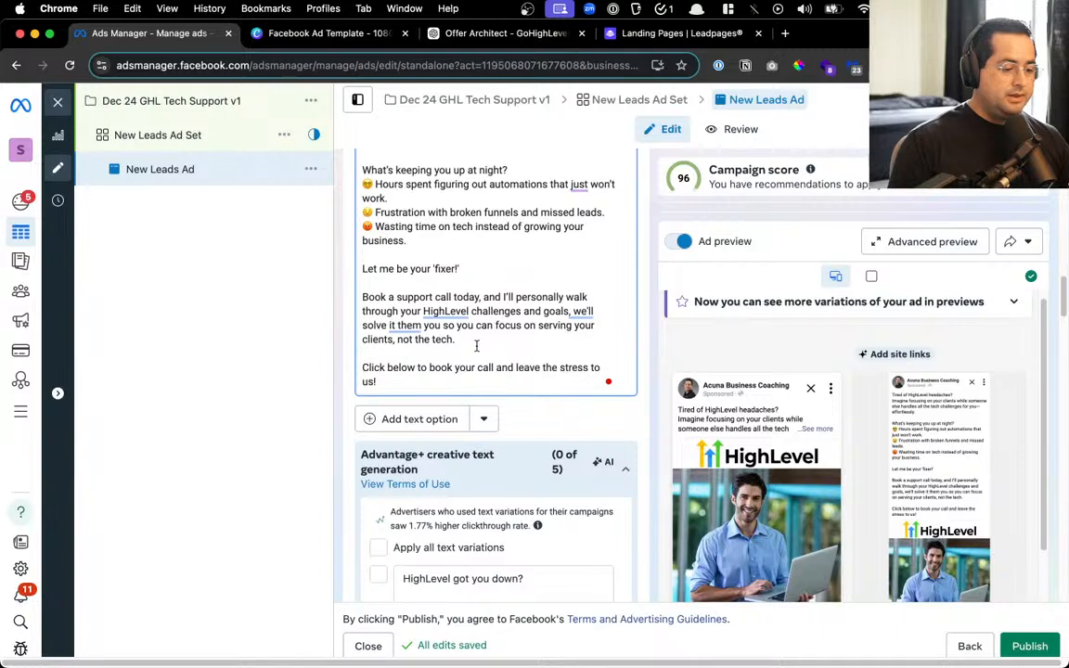
pyautogui.moveTo(492, 336); pyautogui.dragTo(394, 338)
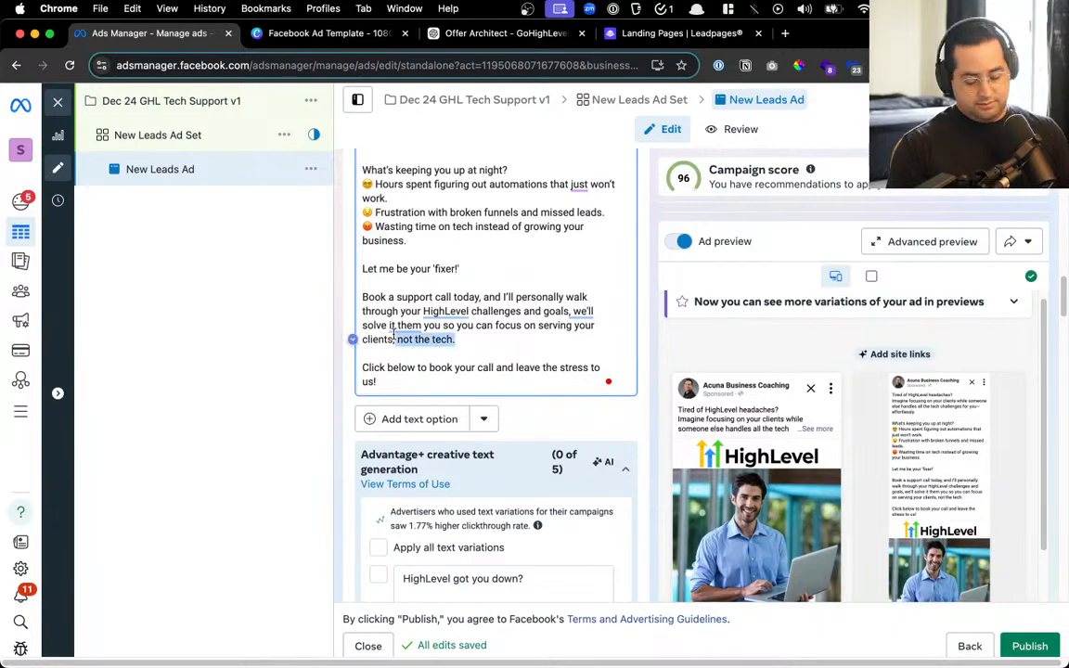
pyautogui.press('BackSpace')
pyautogui.press('BackSpace')
pyautogui.write('.')
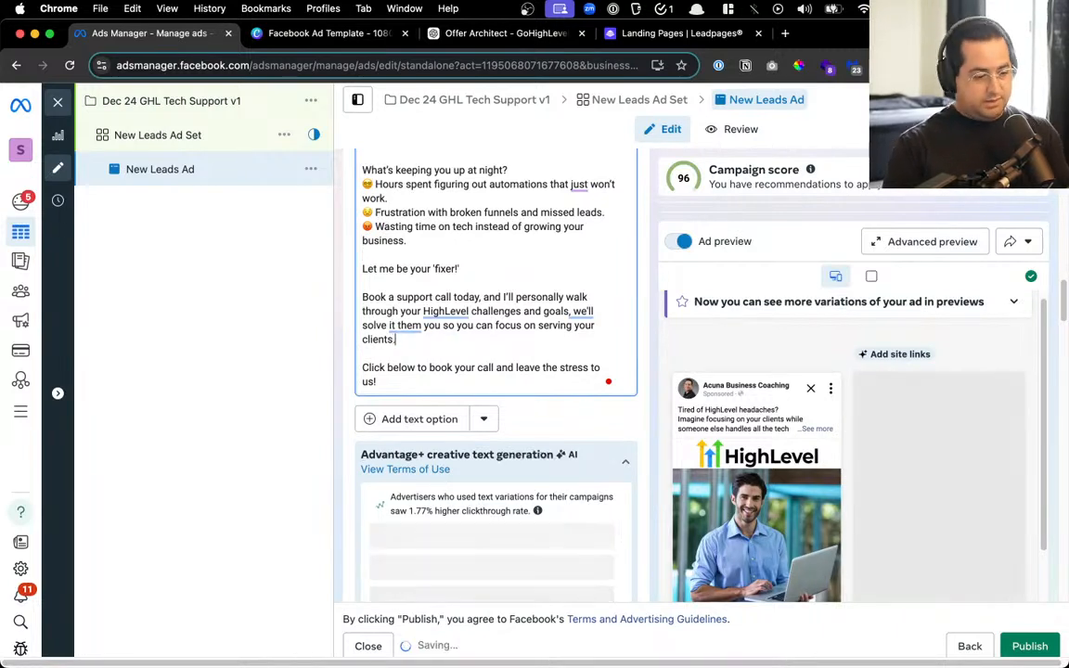
pyautogui.moveTo(428, 308)
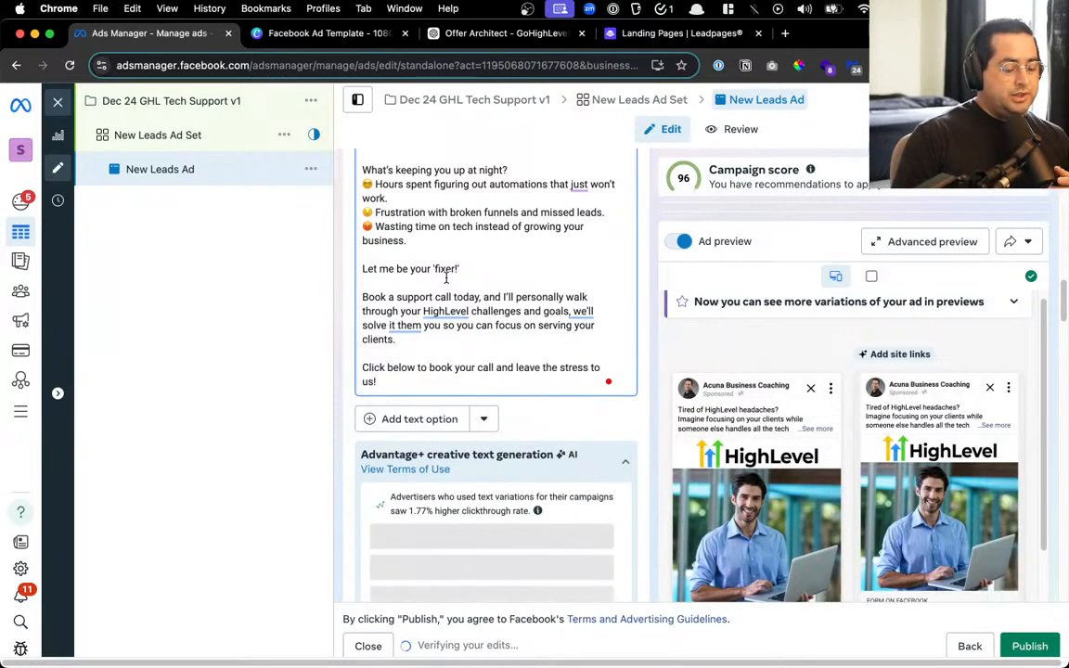
pyautogui.click(531, 286)
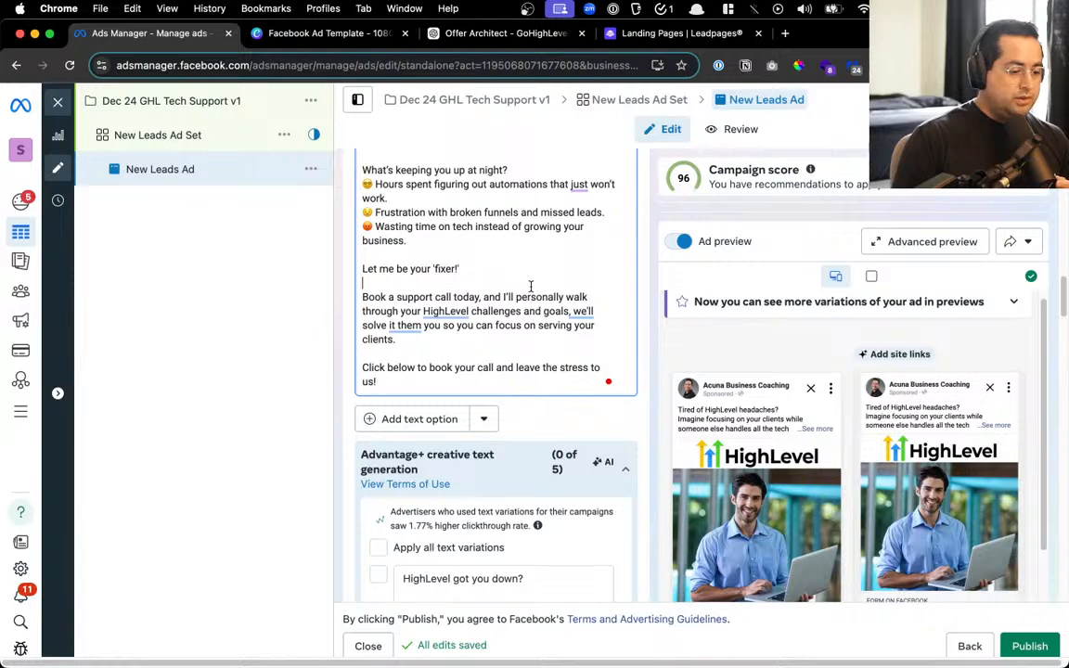
# Keep the original wording and select the 'Book a support call' paragraph for copying
pyautogui.moveTo(423, 325)
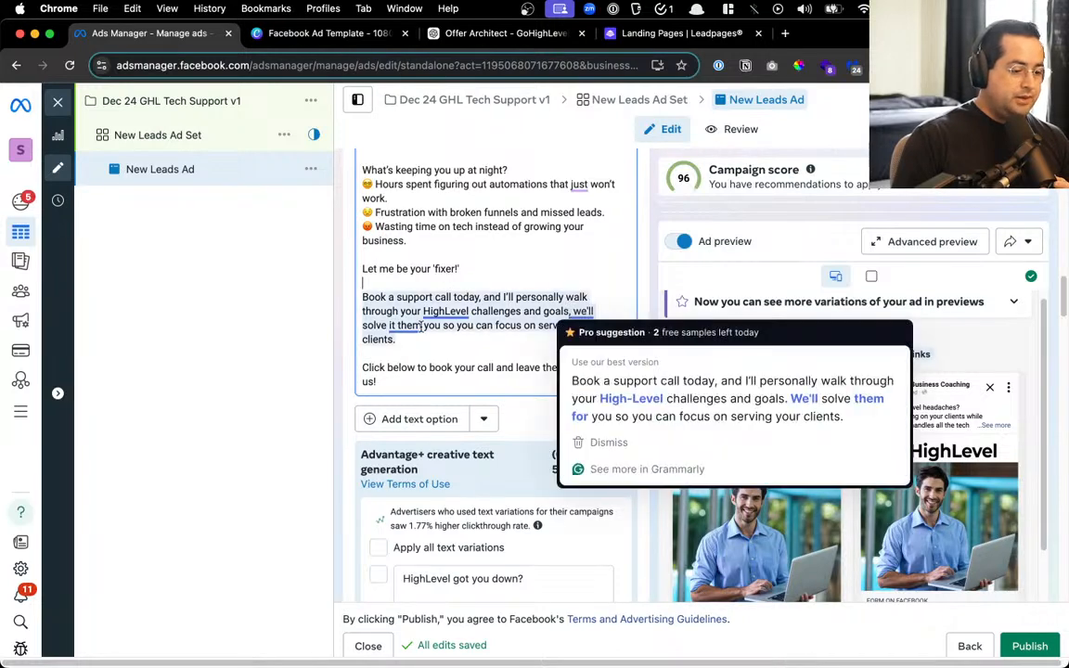
pyautogui.click(714, 399)
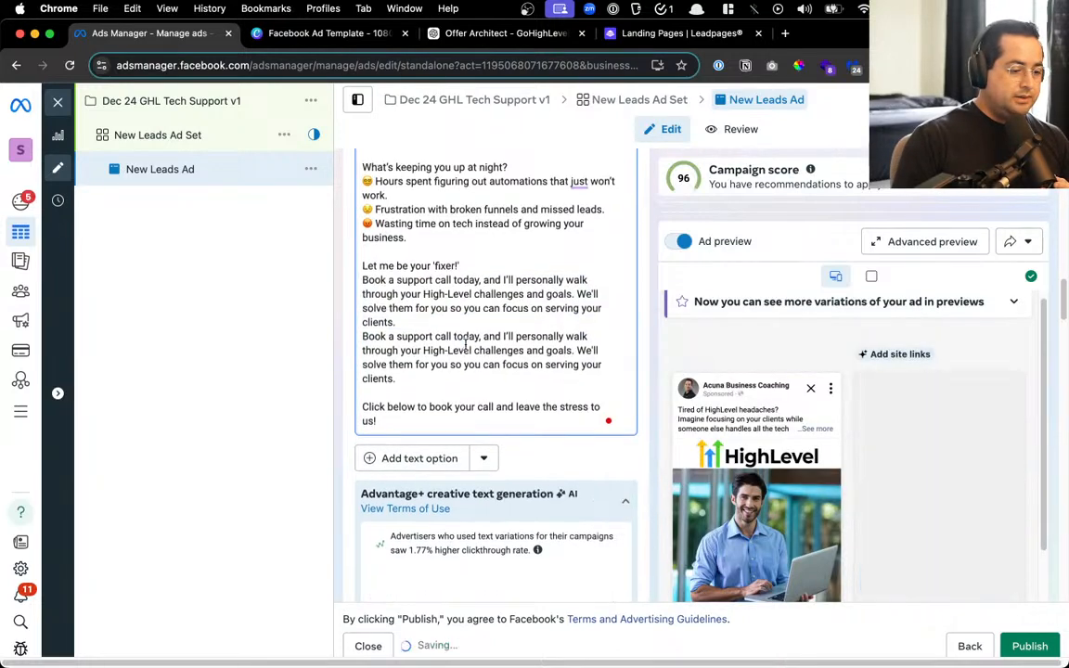
pyautogui.scroll(4, 408, 390)
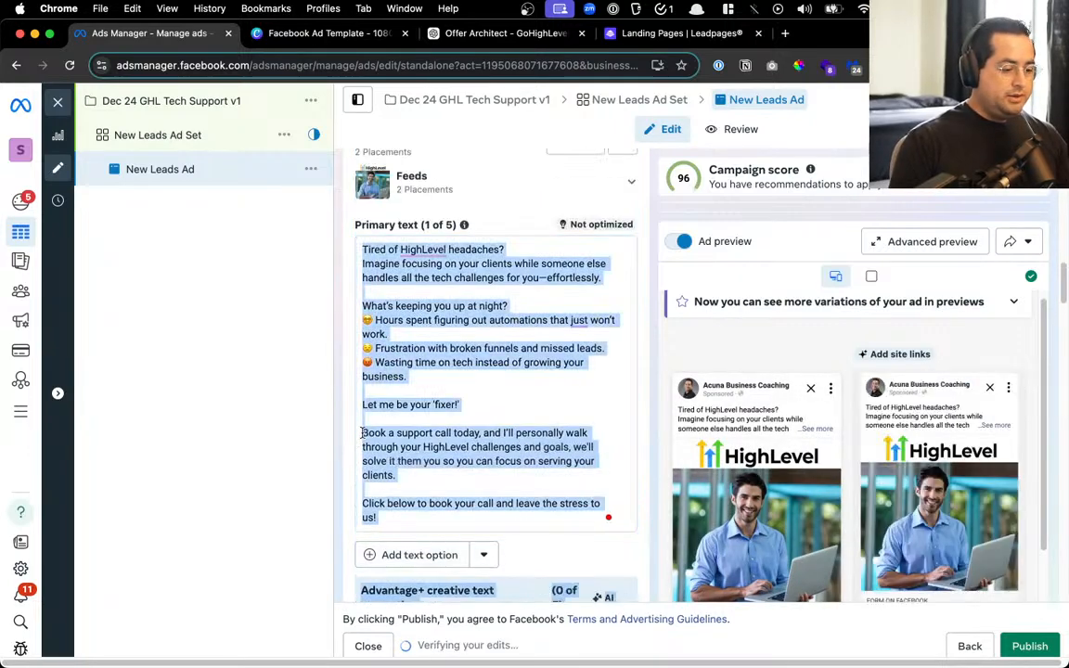
pyautogui.moveTo(363, 433); pyautogui.dragTo(397, 476)
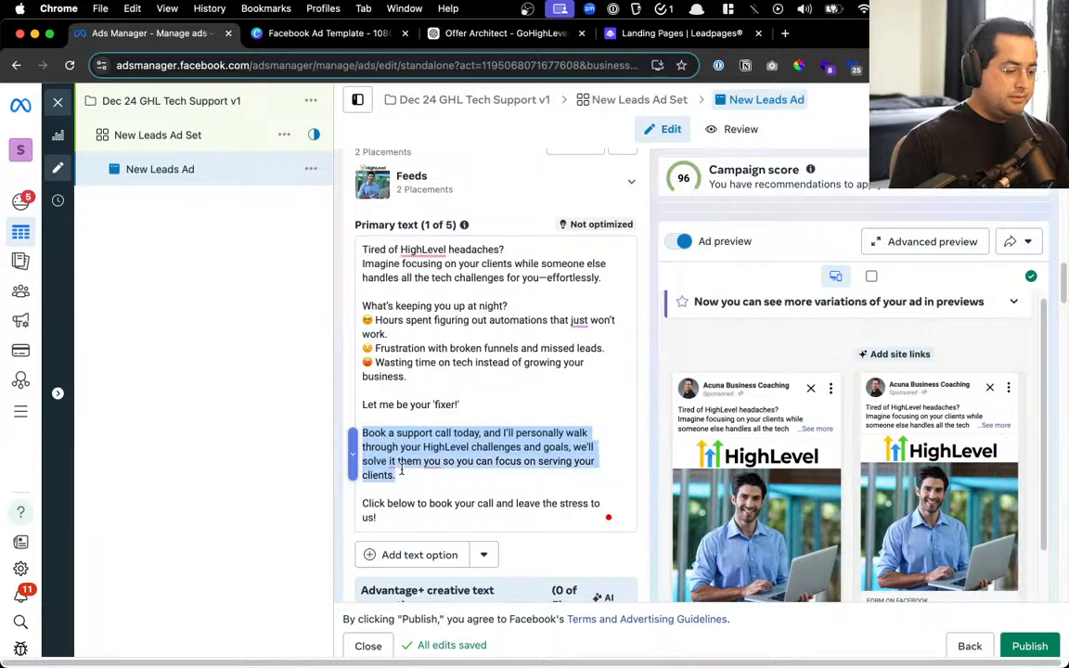
# Ask ChatGPT to streamline the pasted support-call paragraph, then select the one-sentence reply
pyautogui.click(460, 35)
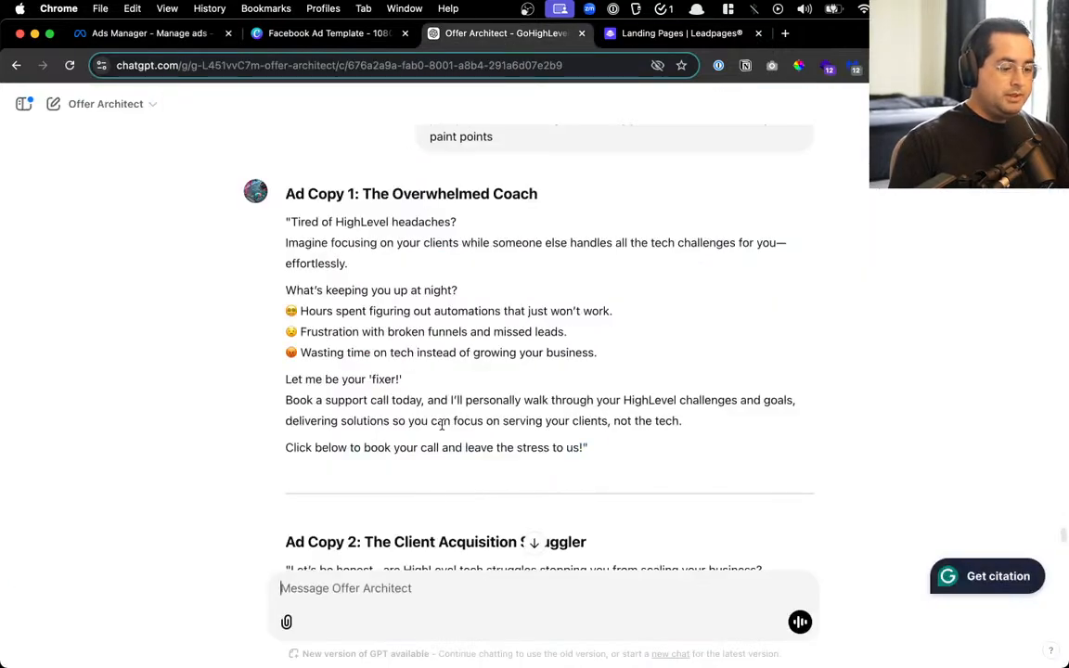
pyautogui.write('streamlien ')
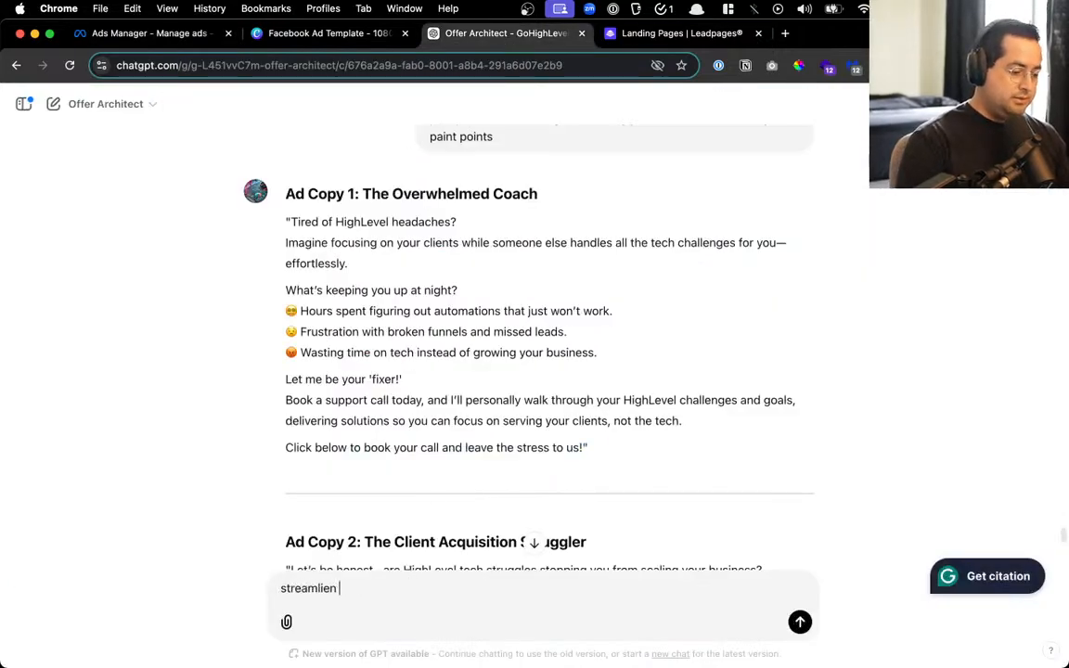
pyautogui.write('this:')
pyautogui.write('Book a support call today, and I’ll personally walk through your HighLevel challenges and goals, delivering solutions so you can focus on serving your clients, not the tech.')
pyautogui.press('Return')
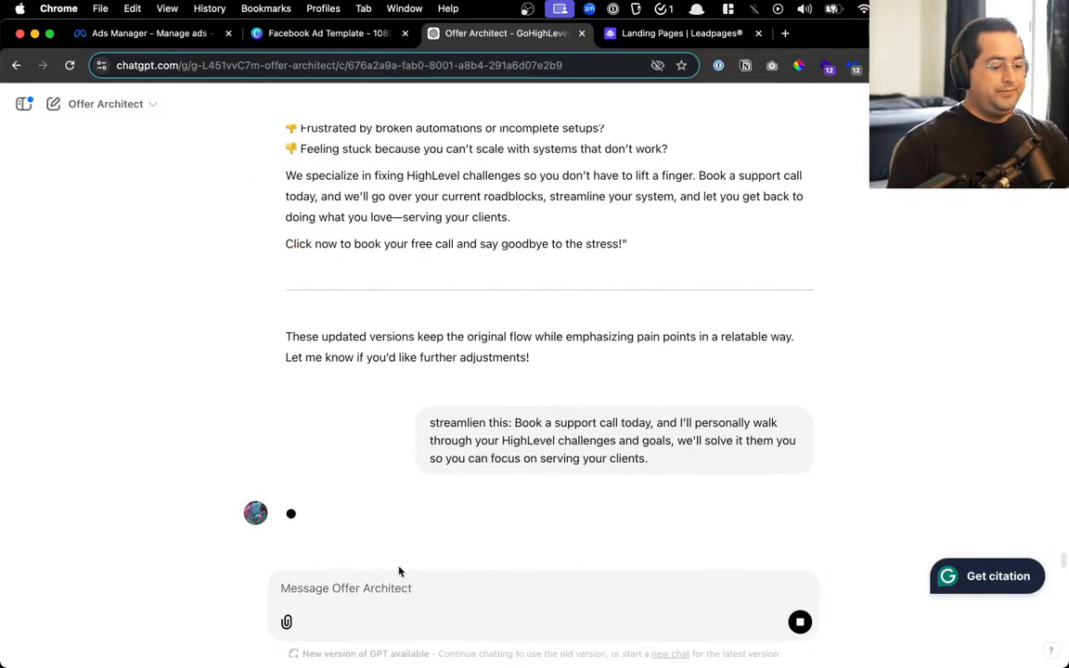
pyautogui.scroll(2, 413, 527)
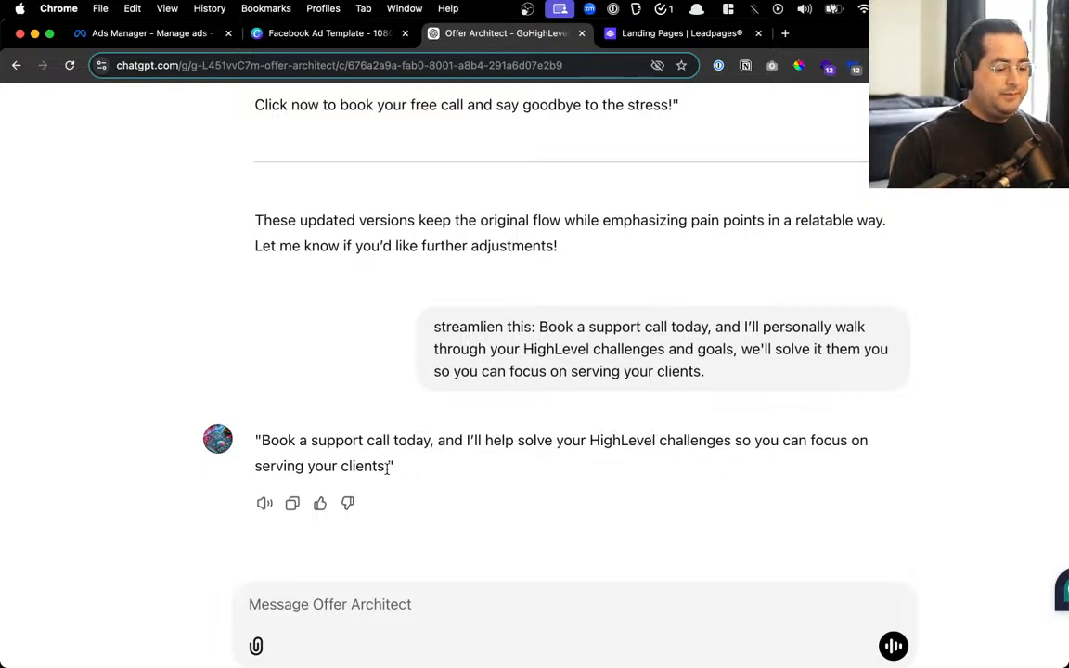
pyautogui.moveTo(387, 468); pyautogui.dragTo(263, 432)
pyautogui.press('super+c')
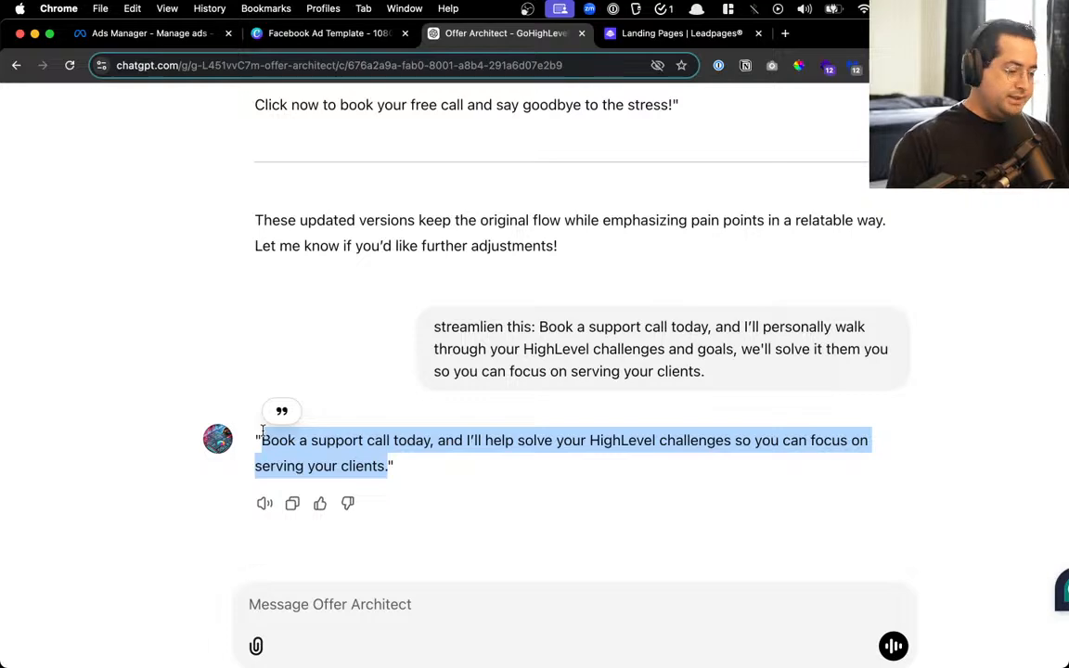
# Paste 'Book a support call today, and I'll help solve your HighLevel challenges' over the old paragraph
pyautogui.click(148, 34)
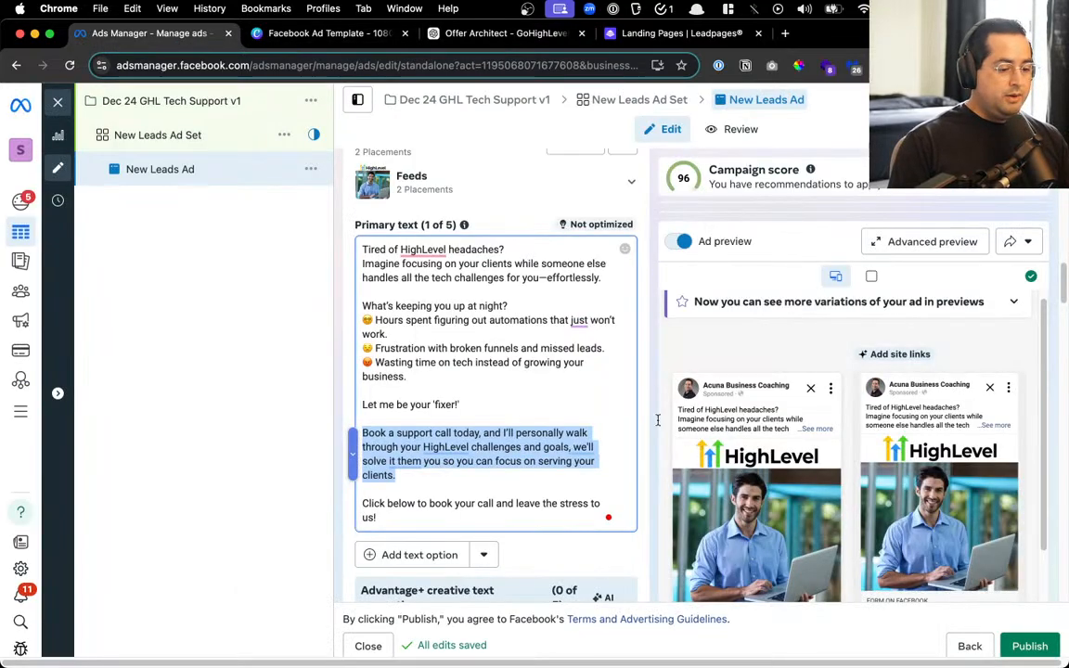
pyautogui.press('super+v')
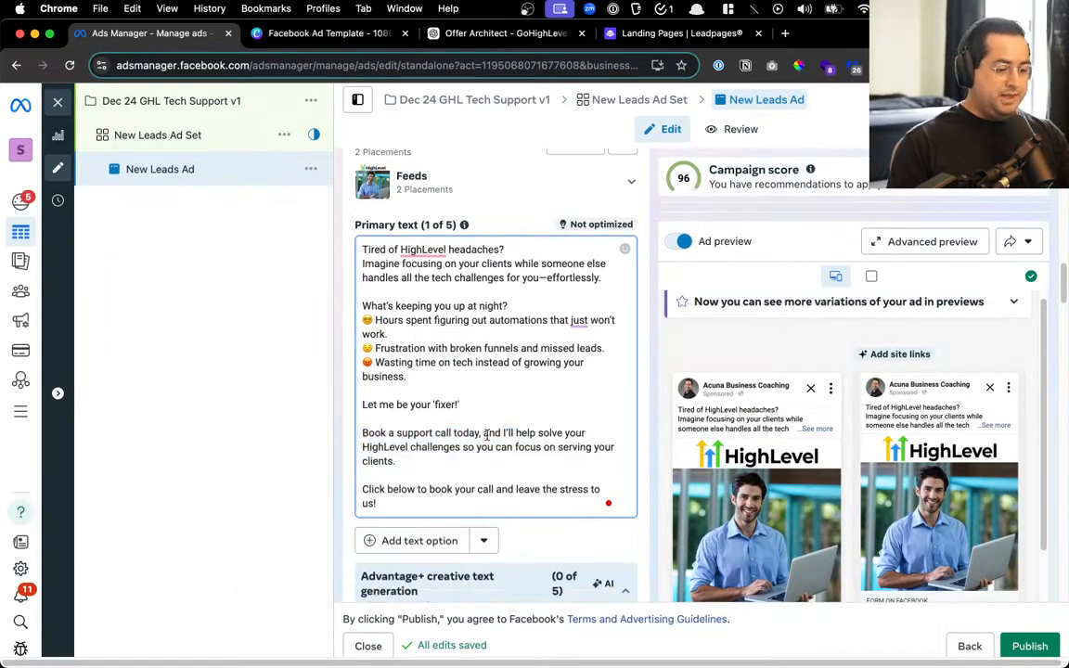
pyautogui.scroll(-3, 442, 442)
pyautogui.scroll(1, 446, 414)
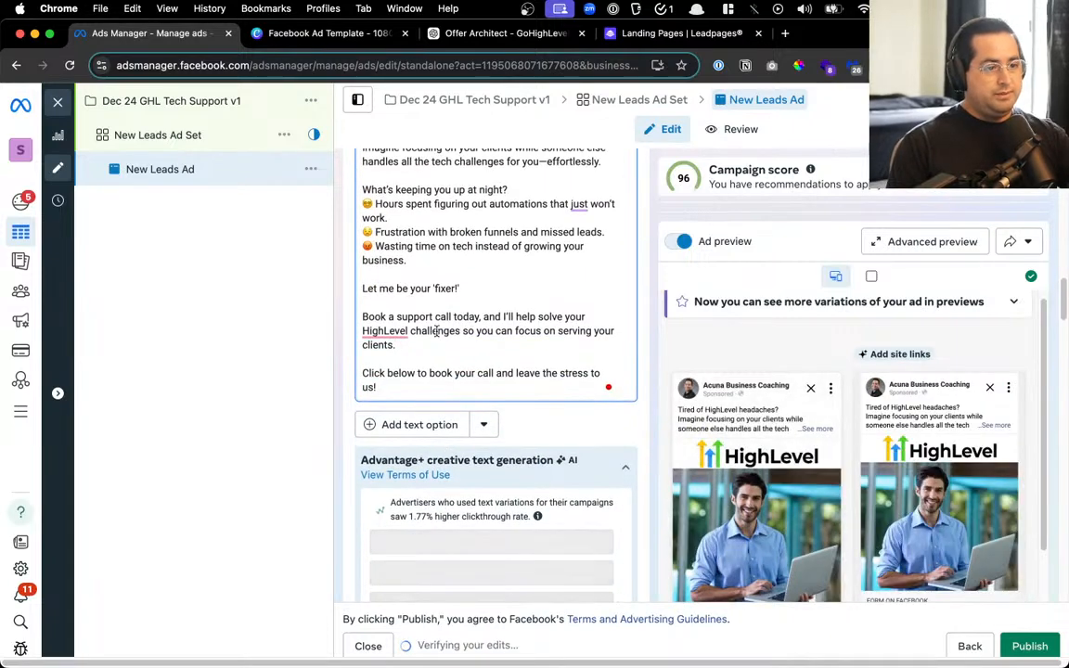
pyautogui.scroll(2, 461, 384)
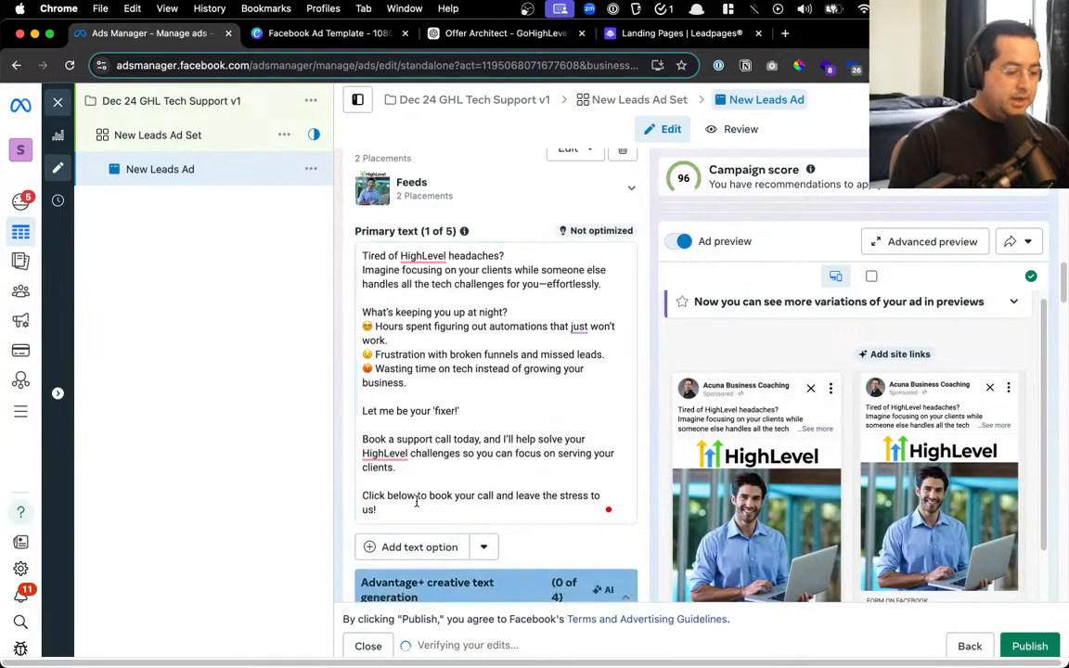
# Check the edited primary text, then move down the ad form to the Headline field
pyautogui.click(510, 504)
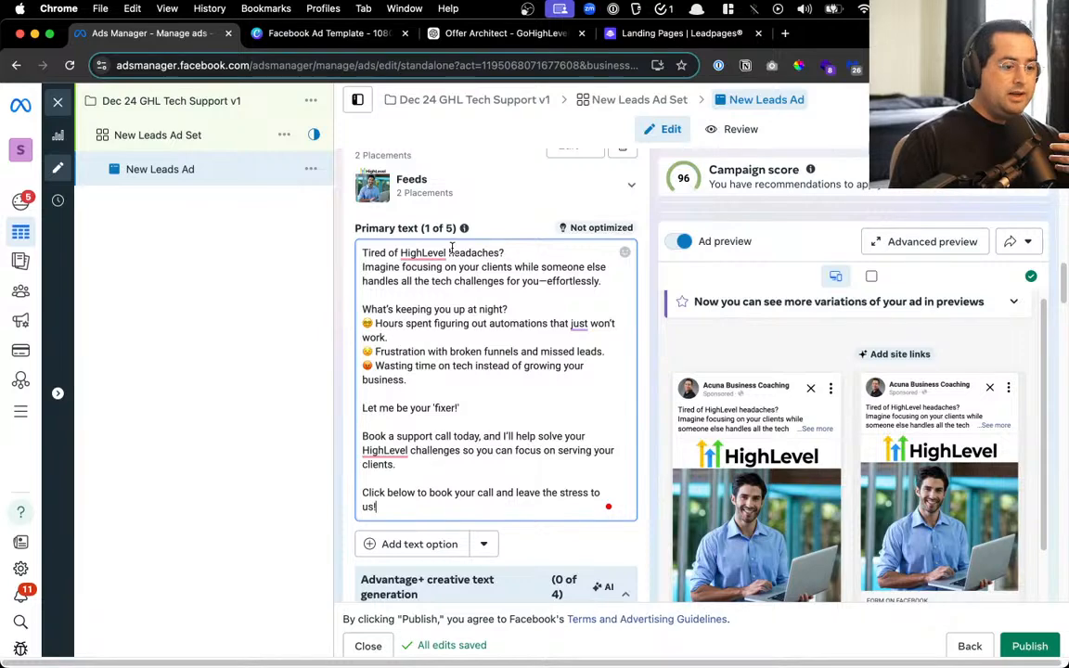
pyautogui.scroll(-1, 451, 247)
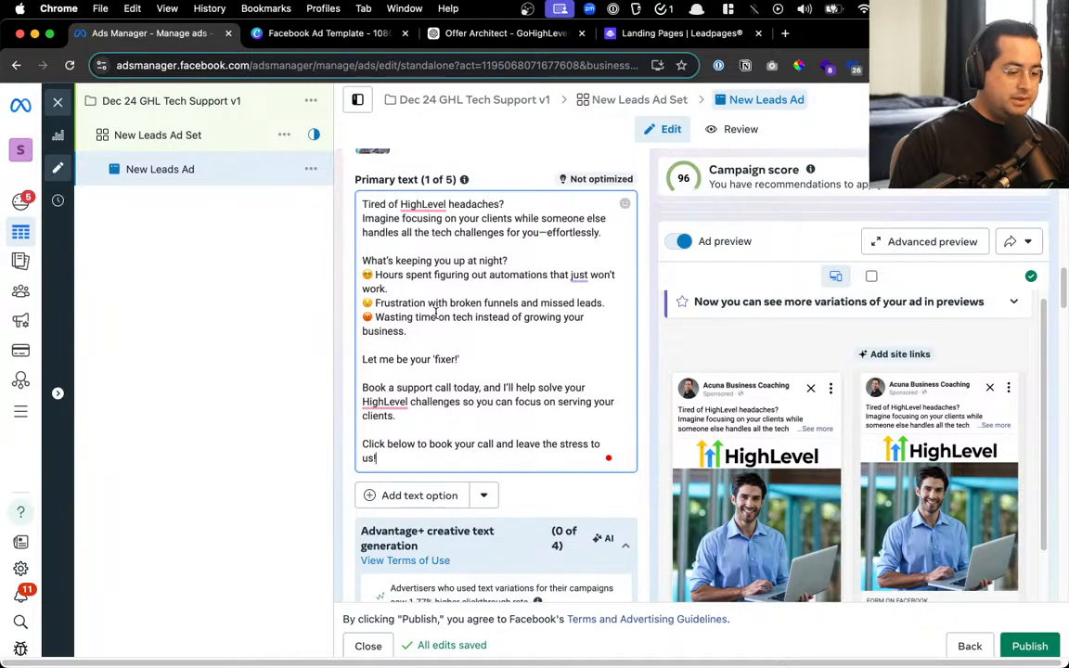
pyautogui.scroll(-7, 443, 332)
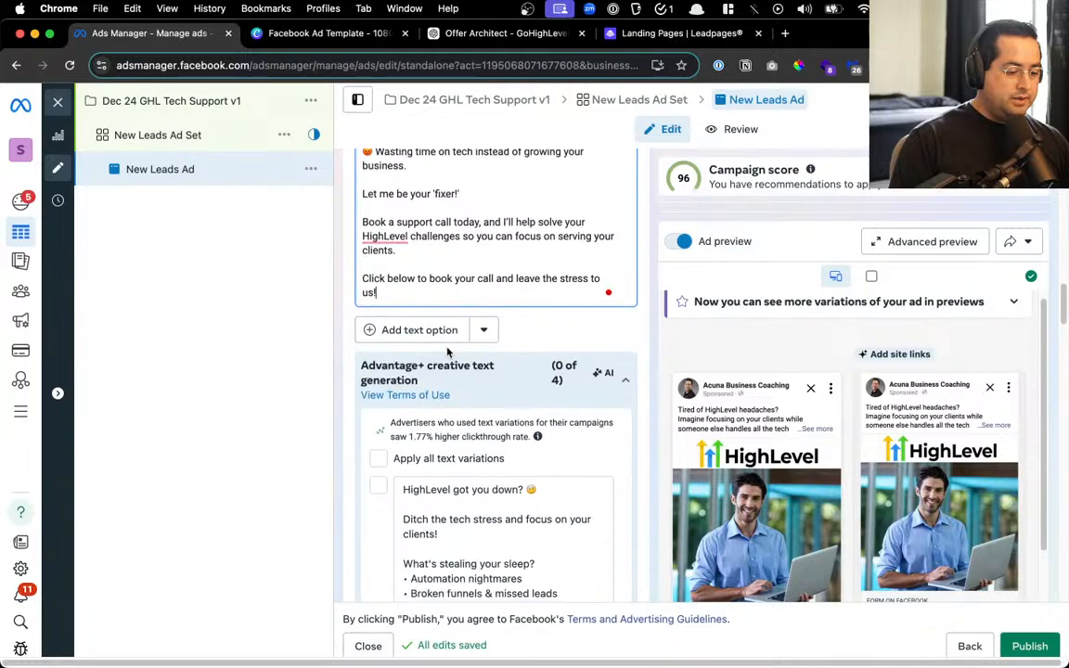
pyautogui.scroll(-5, 731, 336)
pyautogui.scroll(-6, 399, 334)
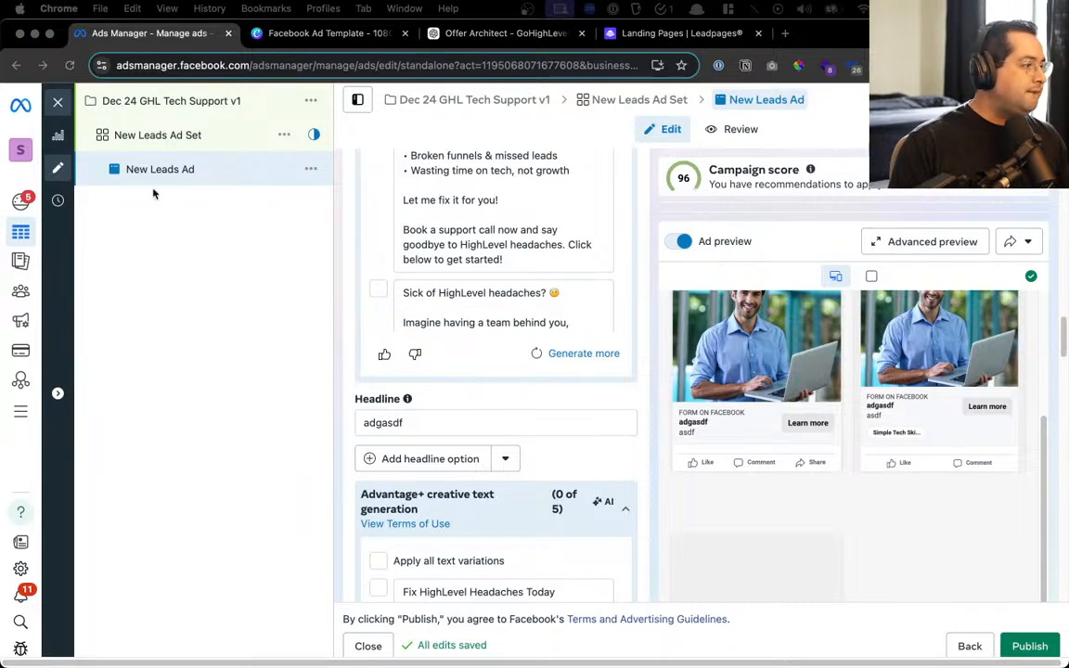
pyautogui.click(421, 435)
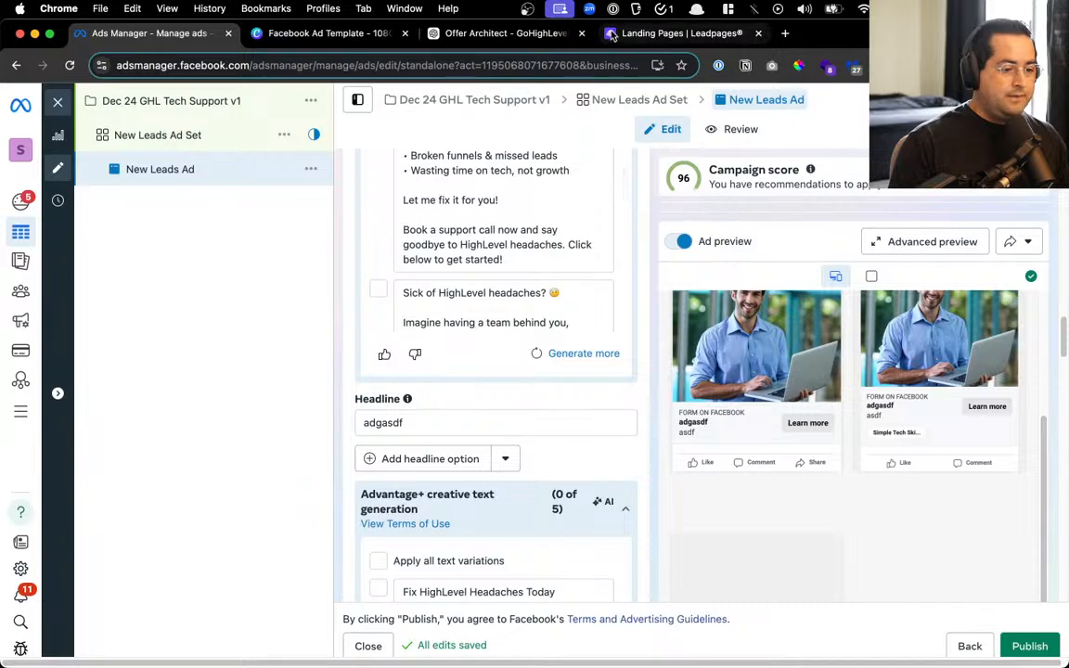
# Send ChatGPT the request 'give me 5 headlines that are under 30 characters'
pyautogui.click(541, 34)
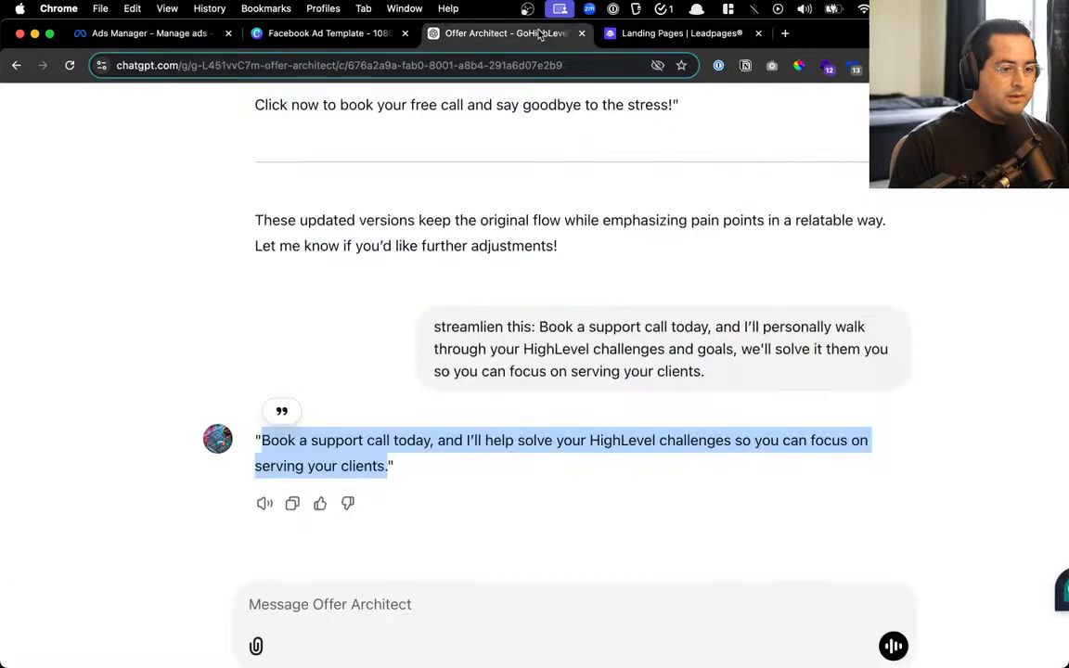
pyautogui.click(268, 608)
pyautogui.write('give m')
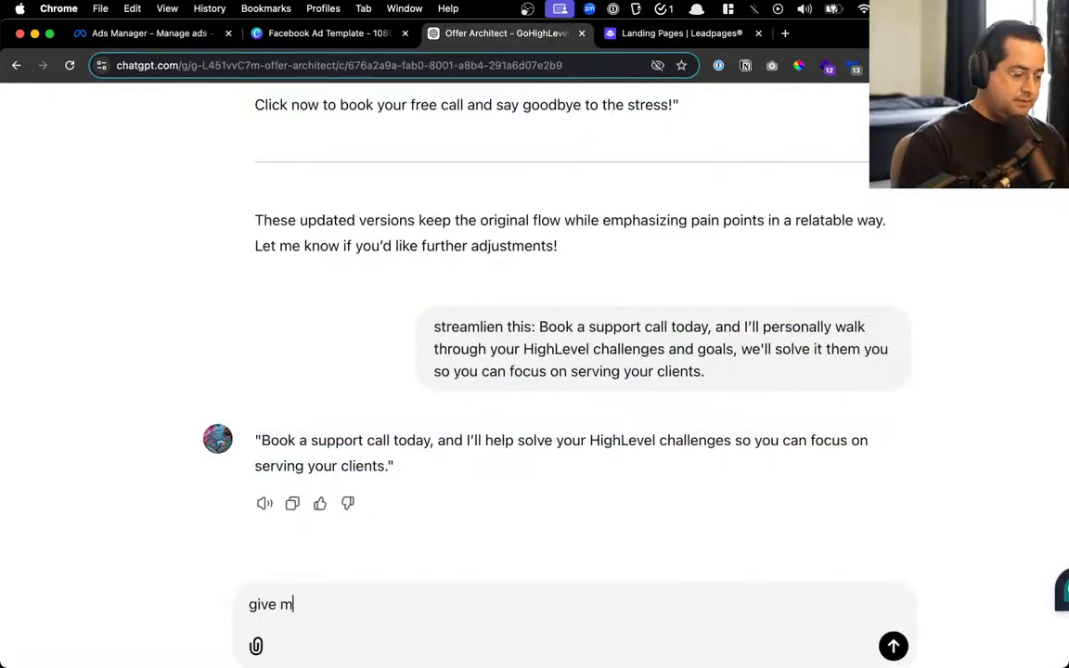
pyautogui.write('e 5 headlines ')
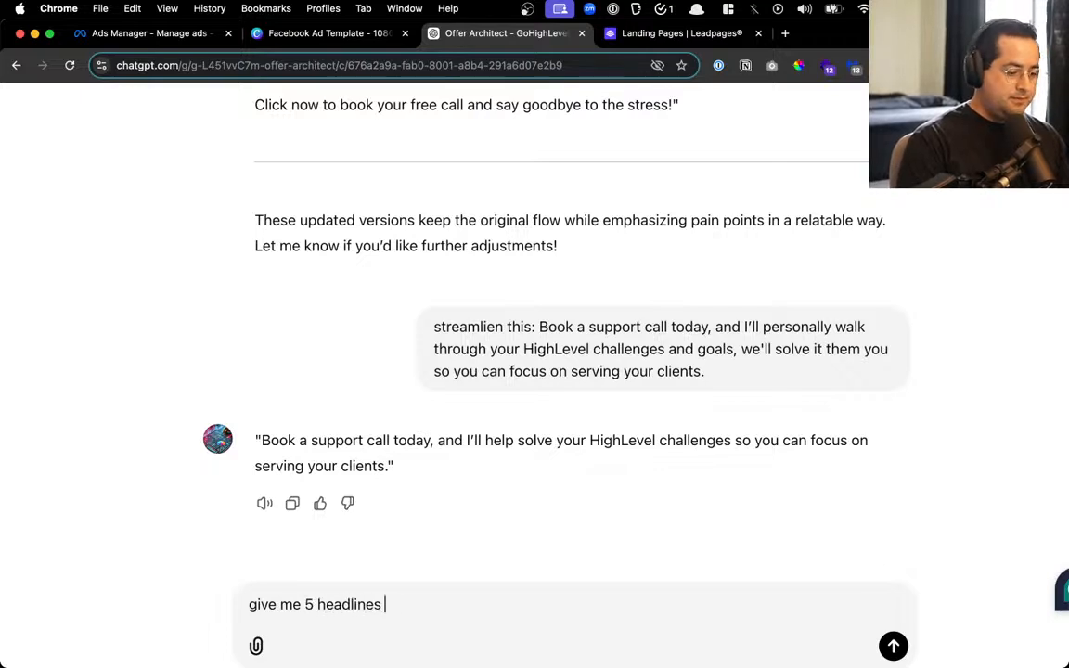
pyautogui.write('that are under 30')
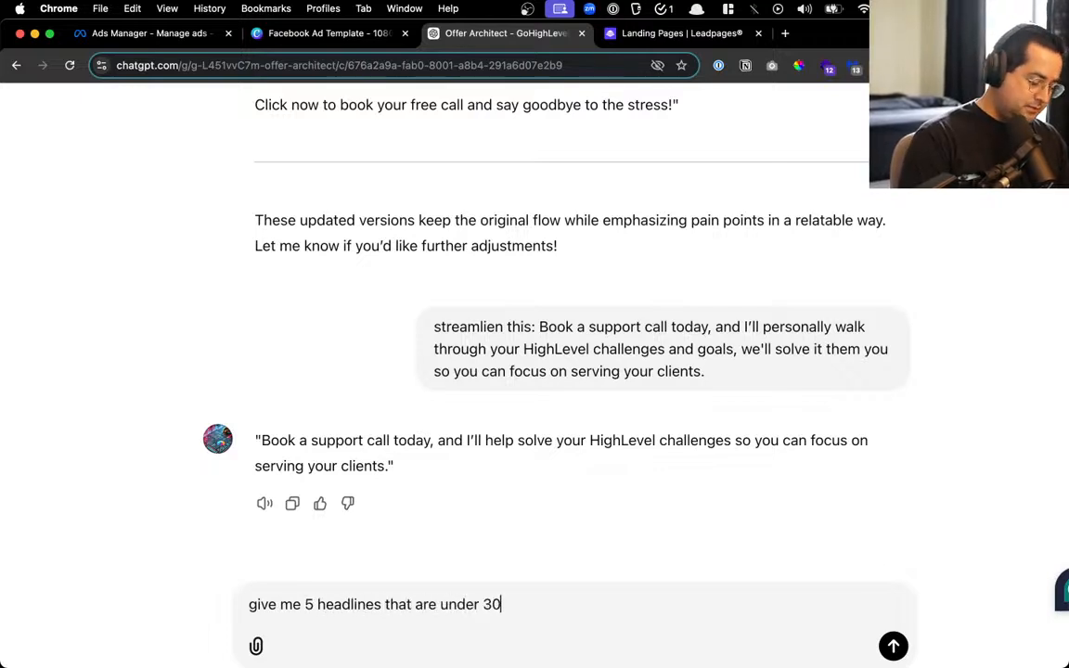
pyautogui.write(' characters')
pyautogui.press('Return')
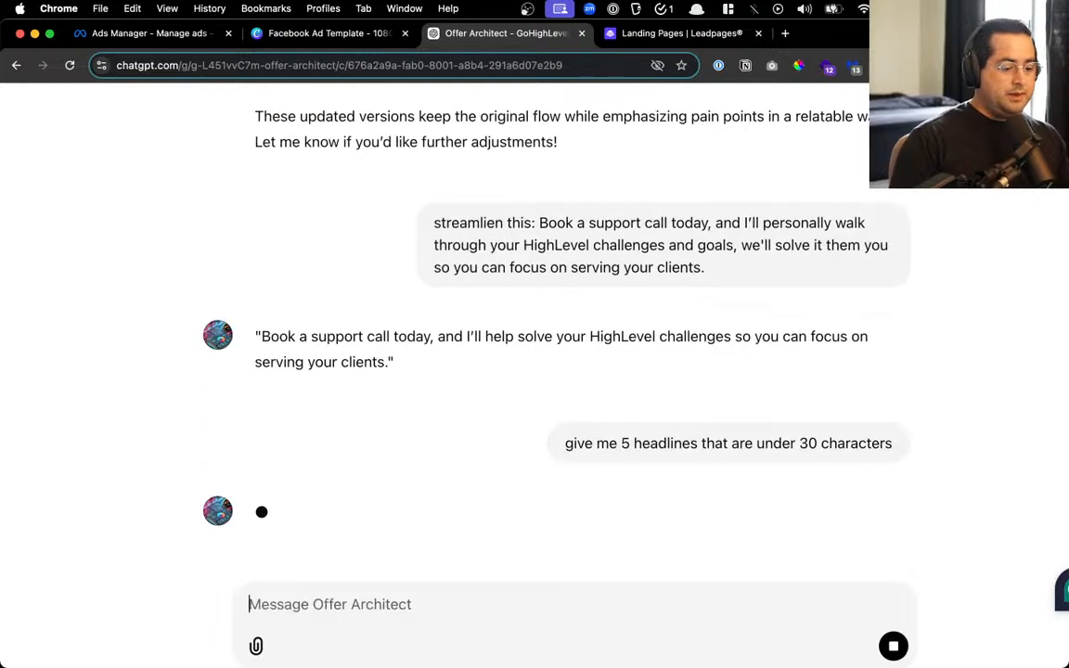
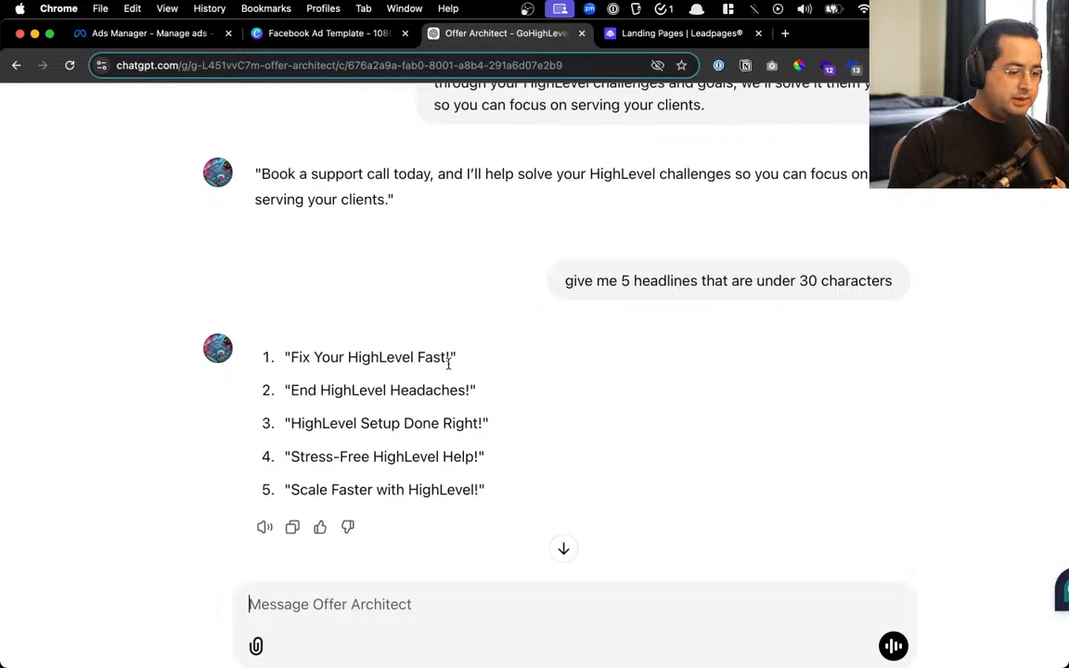
# Copy ChatGPT's first headline 'Fix Your HighLevel Fast!' and go back to the Ads Manager ad editor
pyautogui.moveTo(449, 356); pyautogui.dragTo(291, 357)
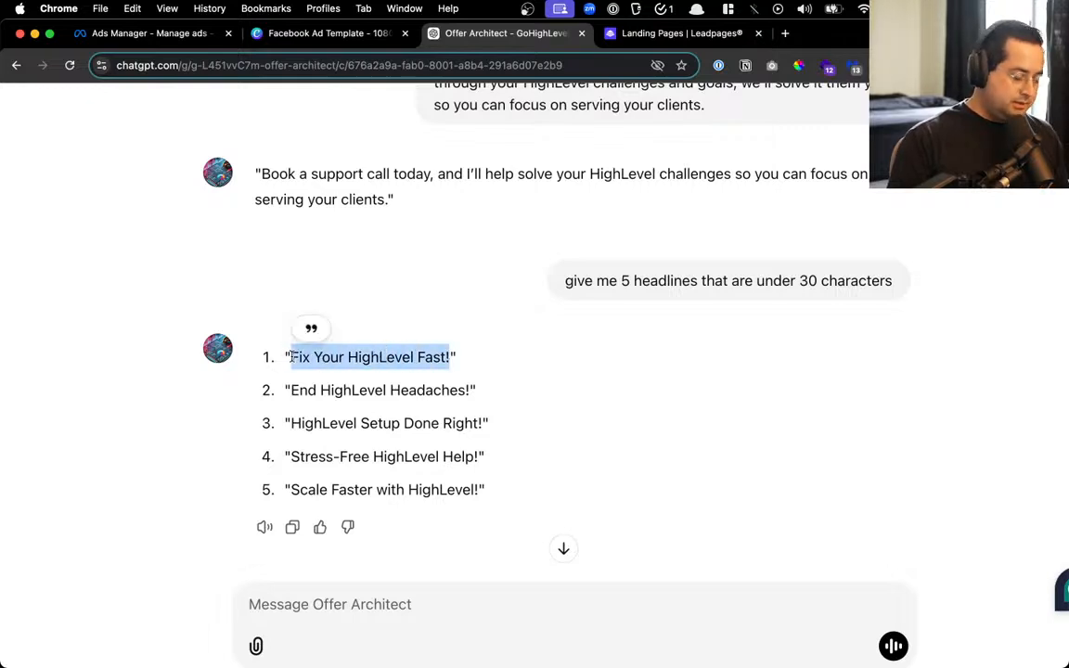
pyautogui.press('super+c')
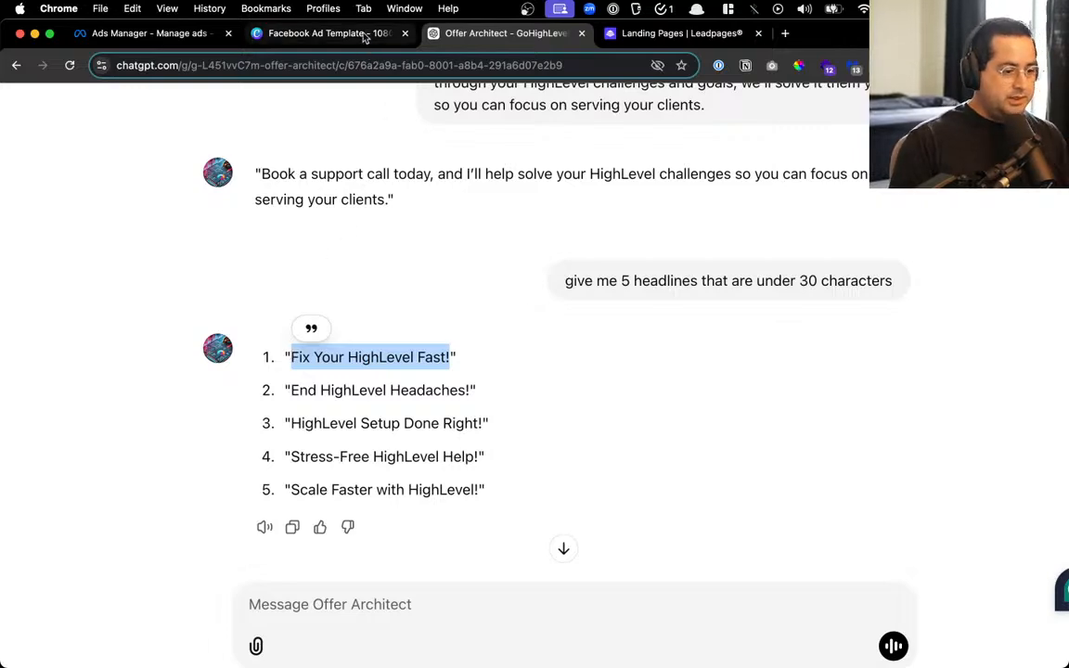
pyautogui.click(311, 33)
pyautogui.click(104, 34)
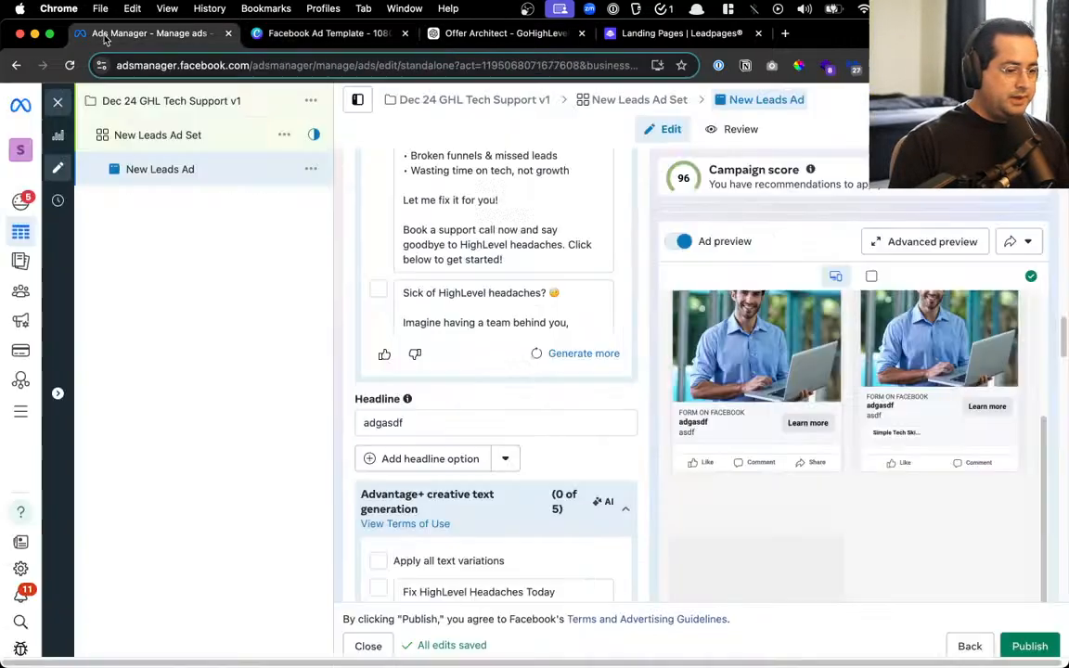
# Replace the placeholder headline 'adgasdf' with 'Fix Your HighLevel Fast!'
pyautogui.moveTo(105, 35); pyautogui.dragTo(922, 34)
pyautogui.click(433, 423)
pyautogui.press('super+a')
pyautogui.press('super+v')
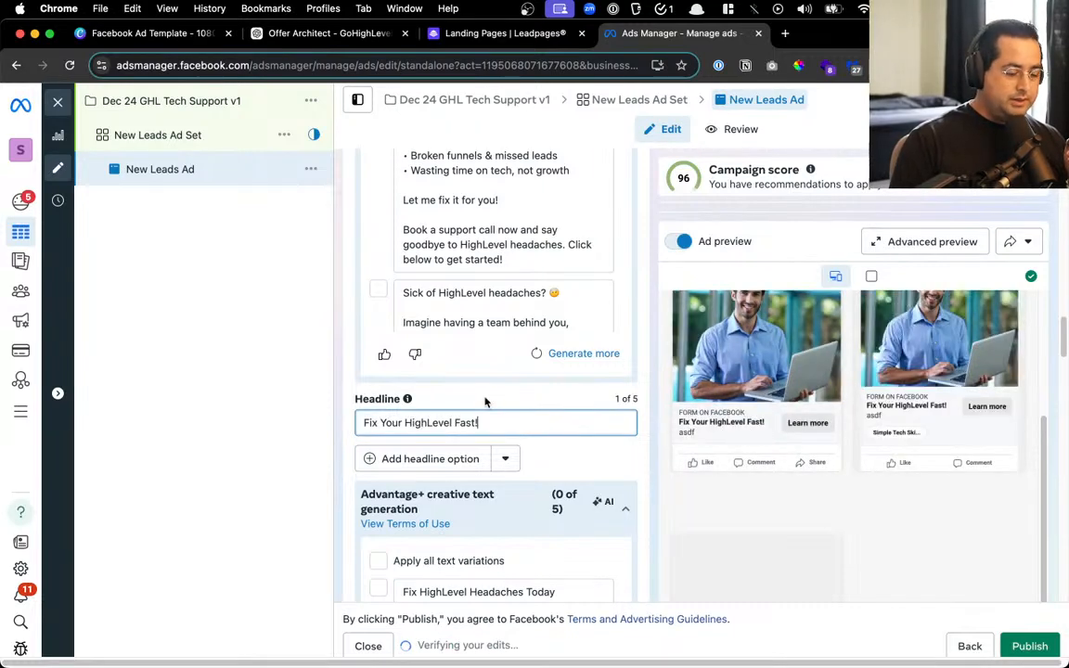
pyautogui.scroll(-3, 484, 401)
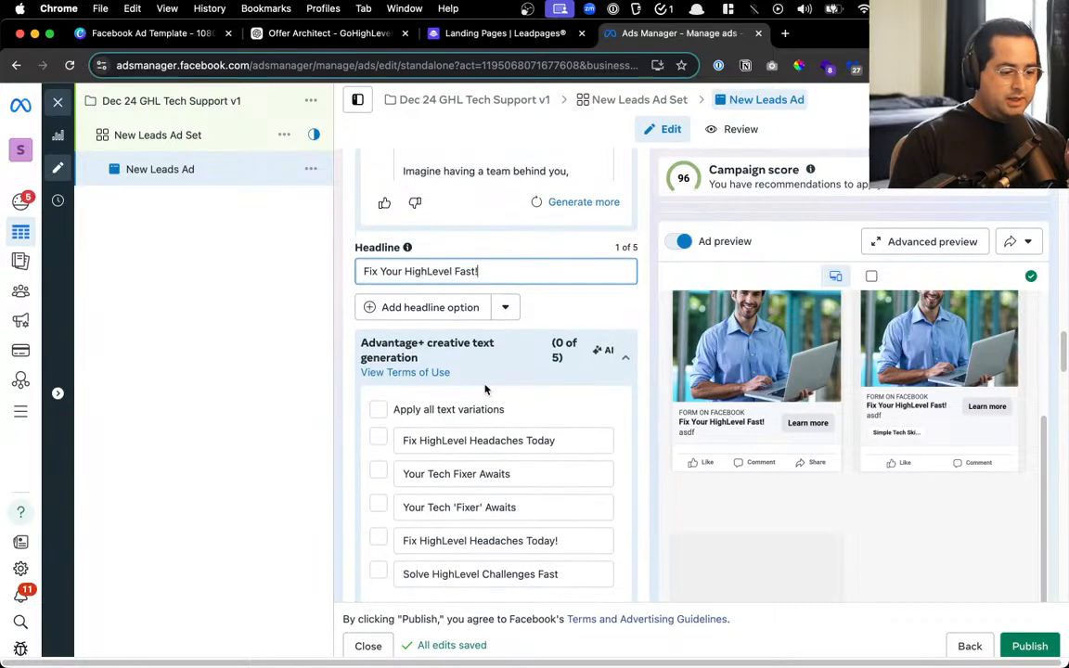
# Copy 'Scale Faster with HighLevel!' from ChatGPT and paste it over the description 'asdf'
pyautogui.click(433, 36)
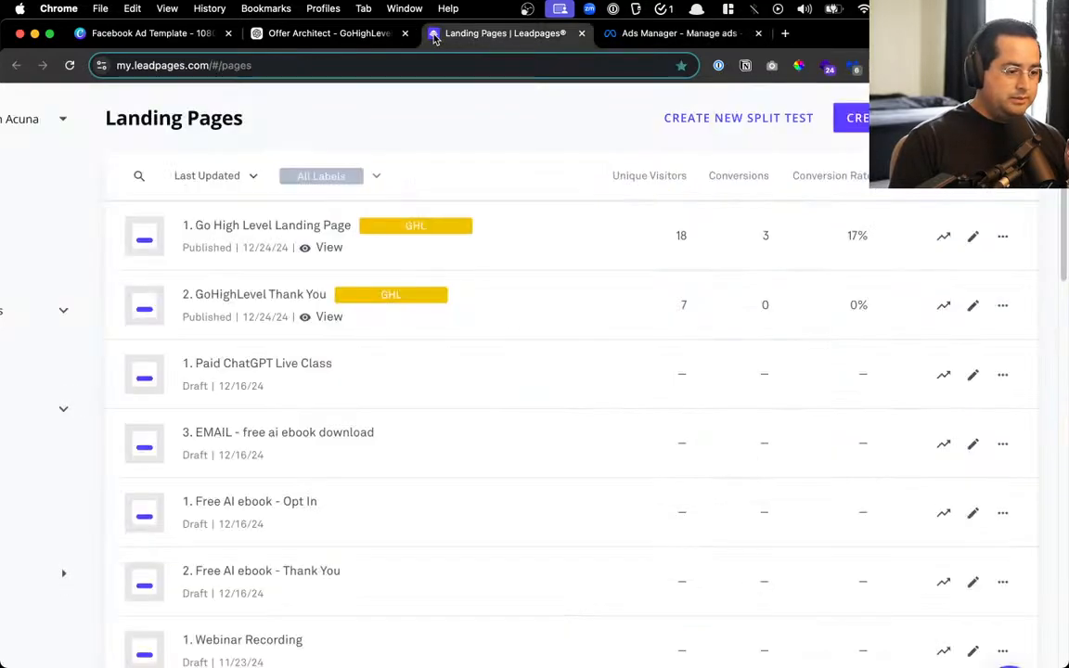
pyautogui.click(337, 35)
pyautogui.click(367, 381)
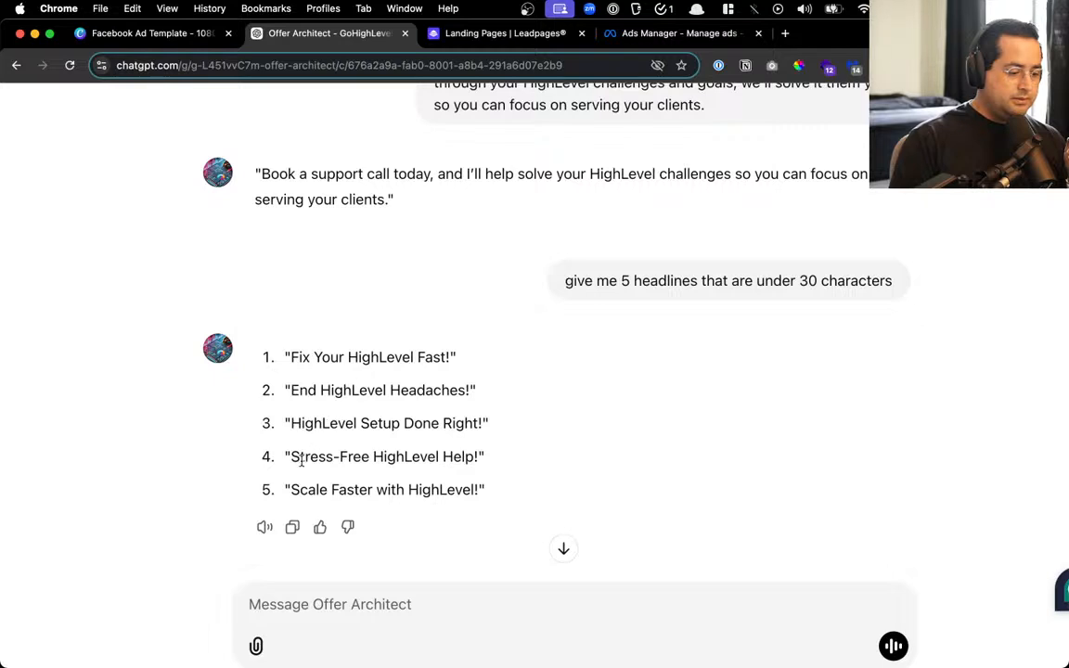
pyautogui.moveTo(293, 454); pyautogui.dragTo(479, 448)
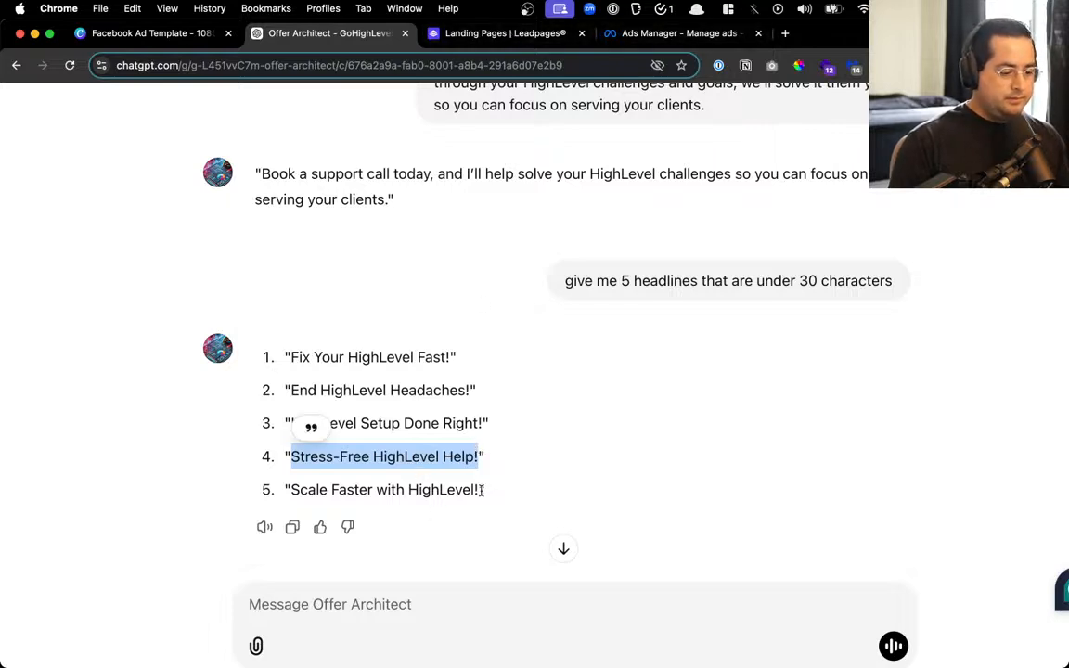
pyautogui.moveTo(481, 491); pyautogui.dragTo(291, 490)
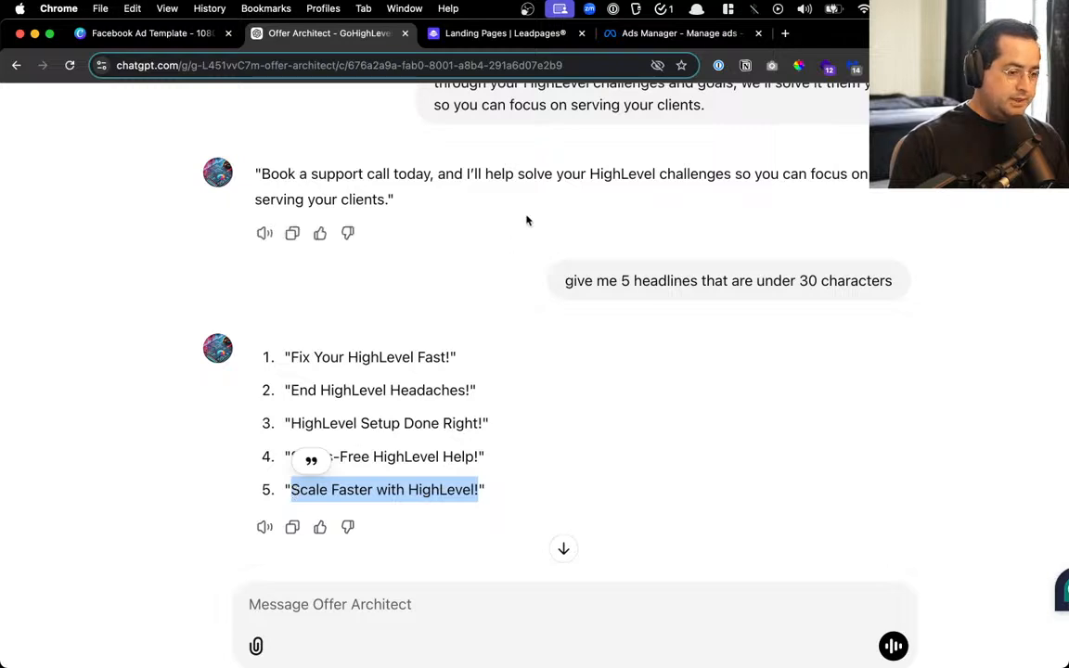
pyautogui.click(629, 37)
pyautogui.scroll(-5, 399, 371)
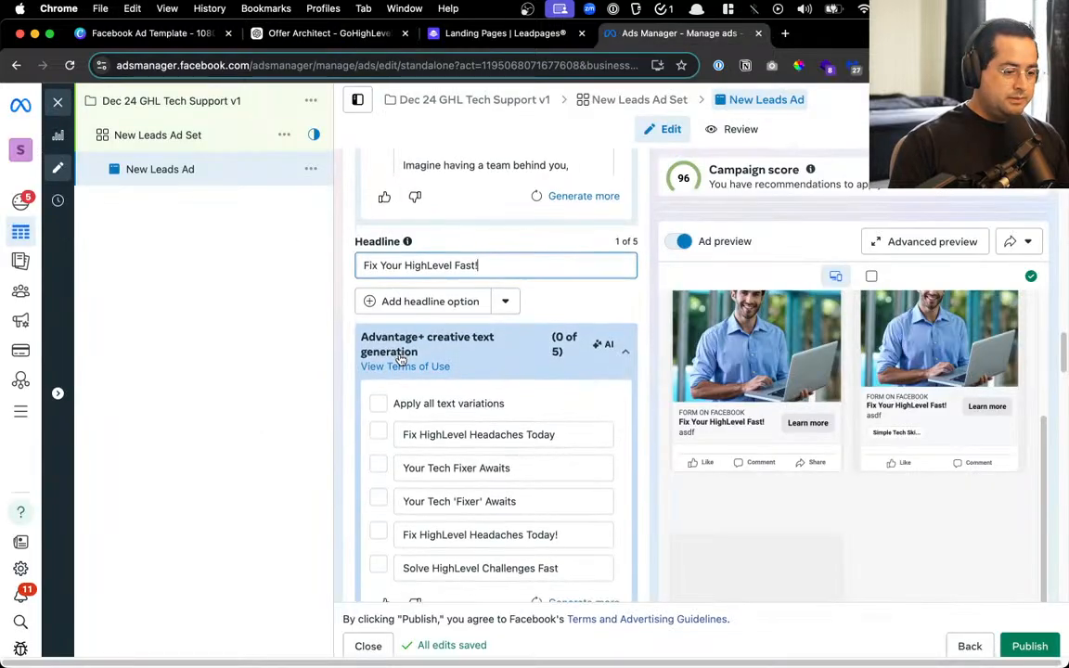
pyautogui.click(412, 333)
pyautogui.press('super+a')
pyautogui.press('super+v')
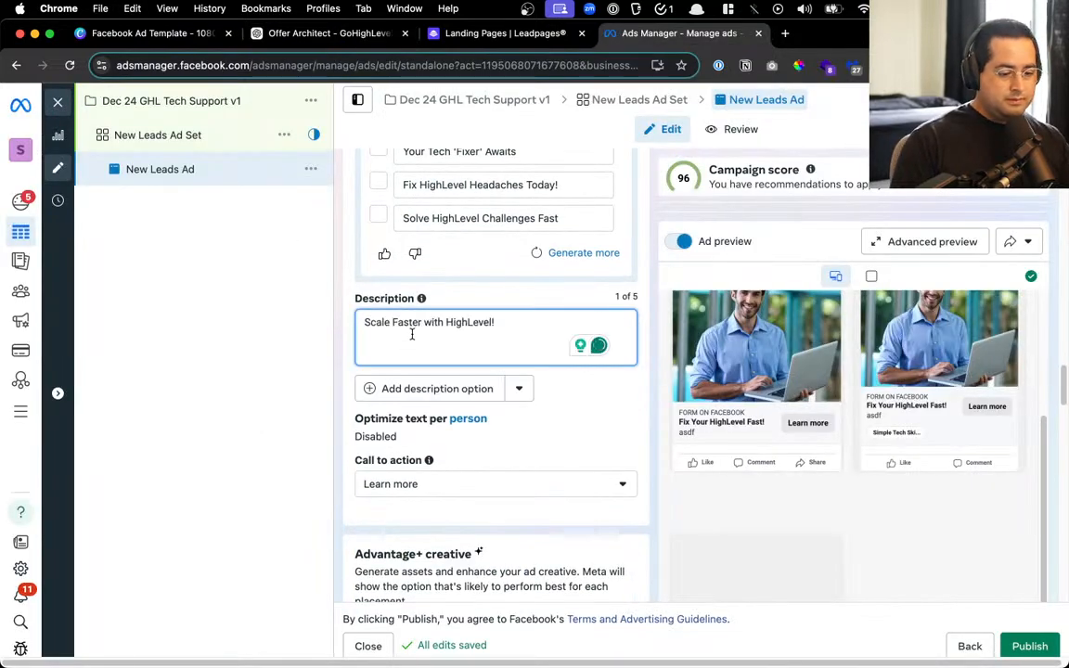
pyautogui.doubleClick(473, 320)
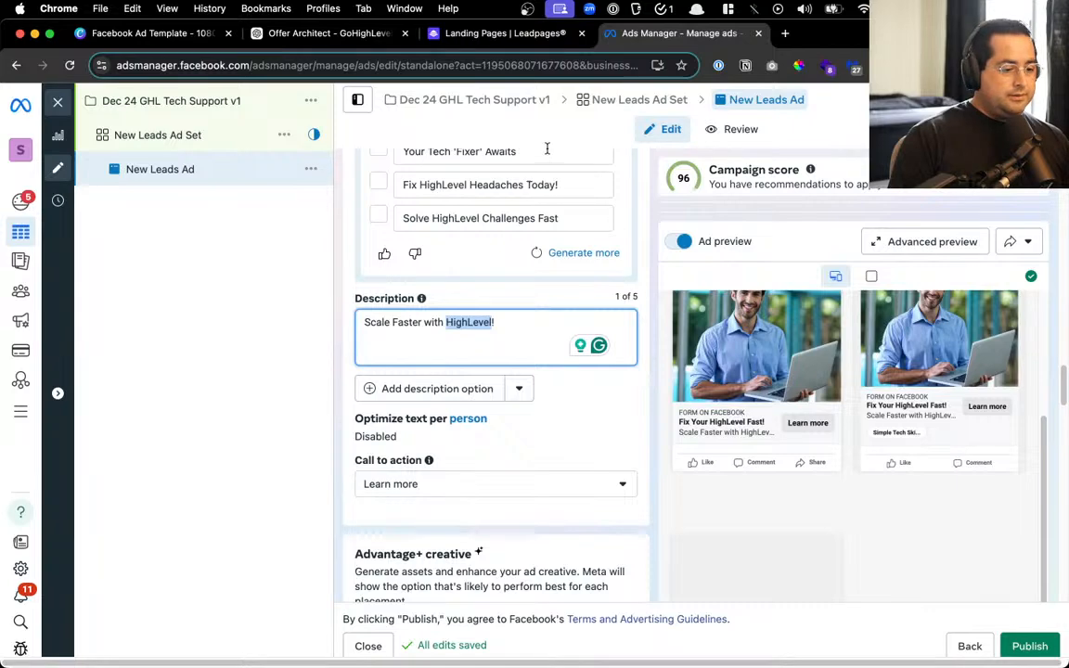
# Clear the highlighted headline in ChatGPT and return to the ad editor
pyautogui.click(532, 37)
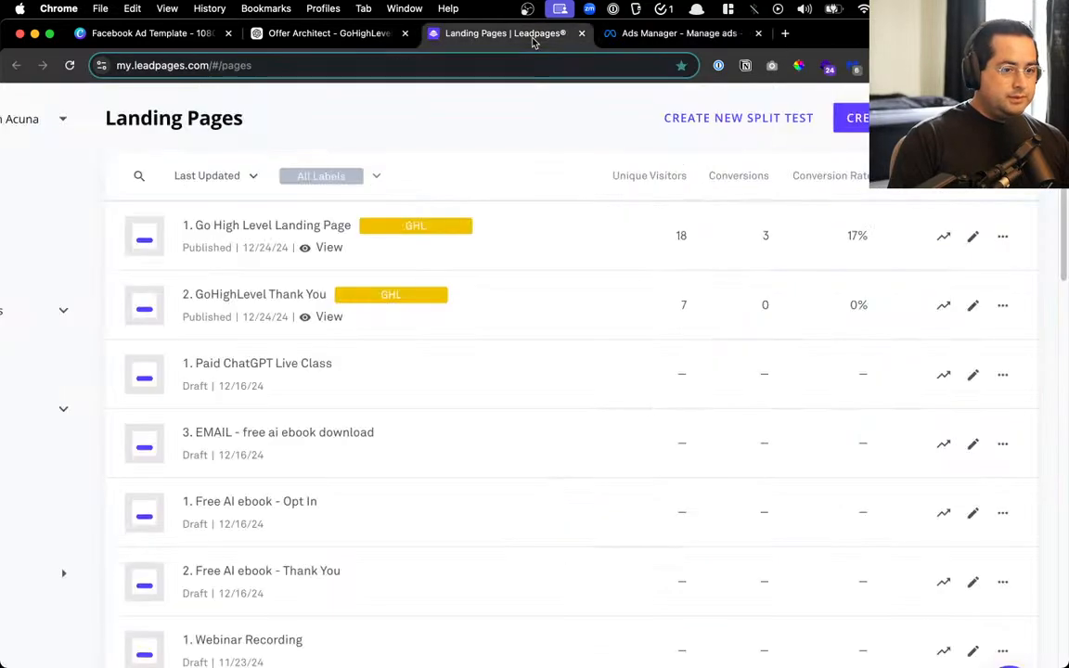
pyautogui.click(318, 35)
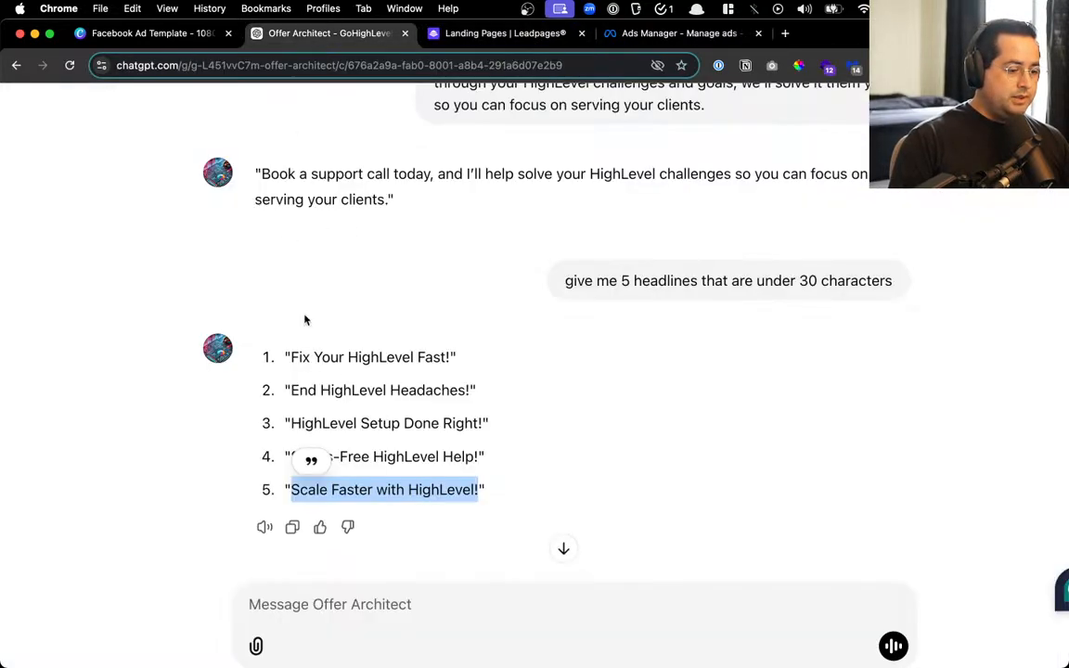
pyautogui.click(399, 451)
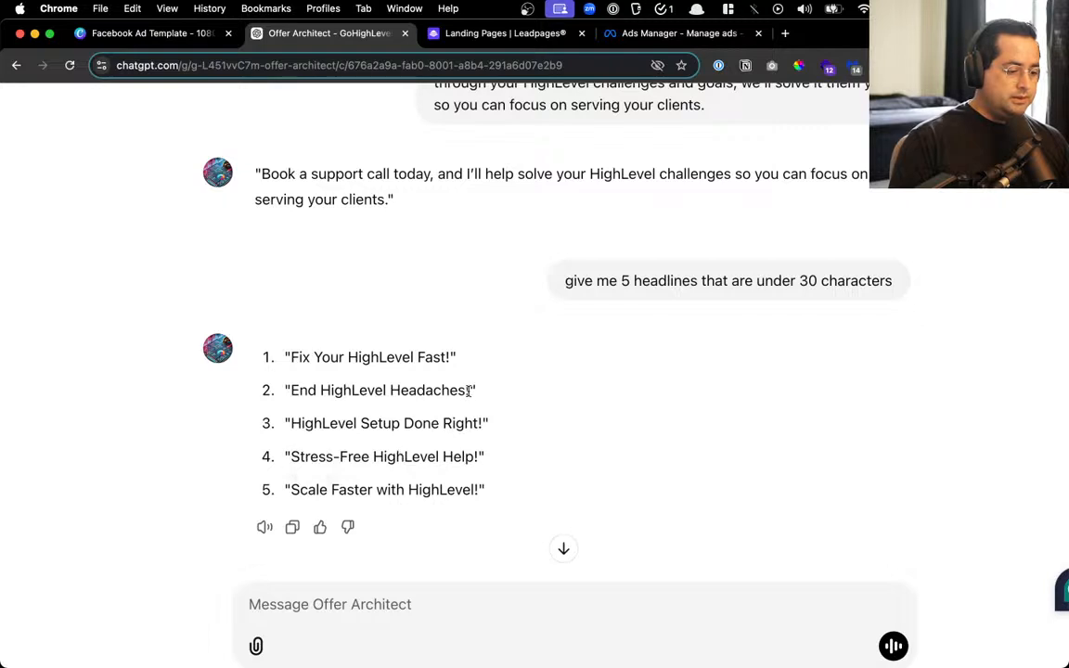
pyautogui.click(640, 34)
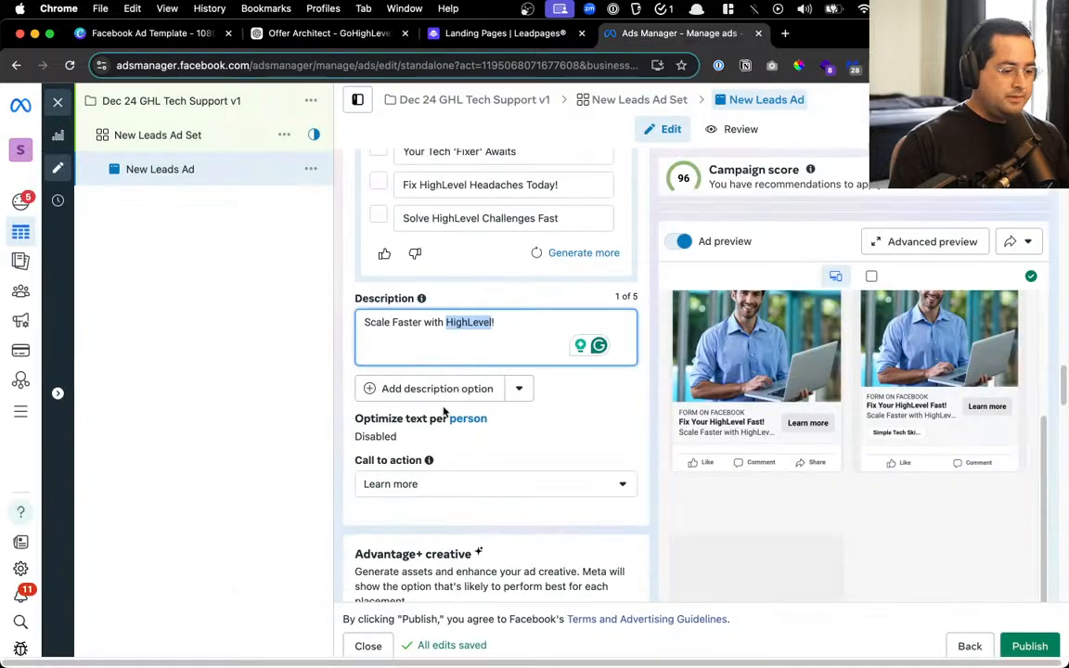
# Retype the ad description as 'Done-For-You Setup'
pyautogui.tripleClick(457, 346)
pyautogui.write('DOne')
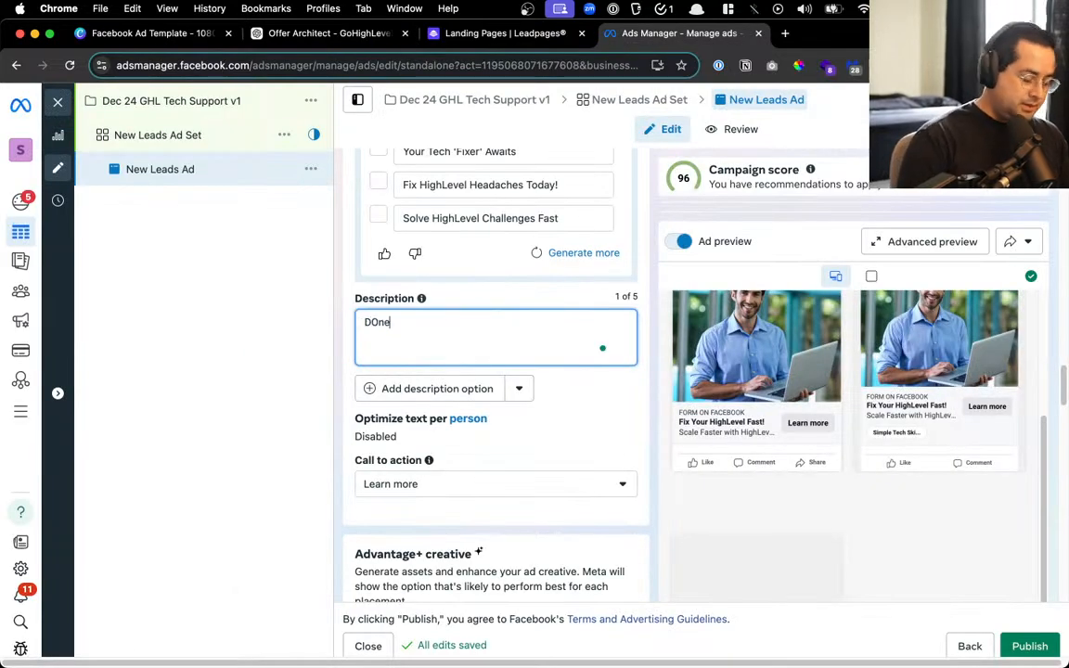
pyautogui.press('BackSpace')
pyautogui.press('BackSpace')
pyautogui.press('BackSpace')
pyautogui.write('one-')
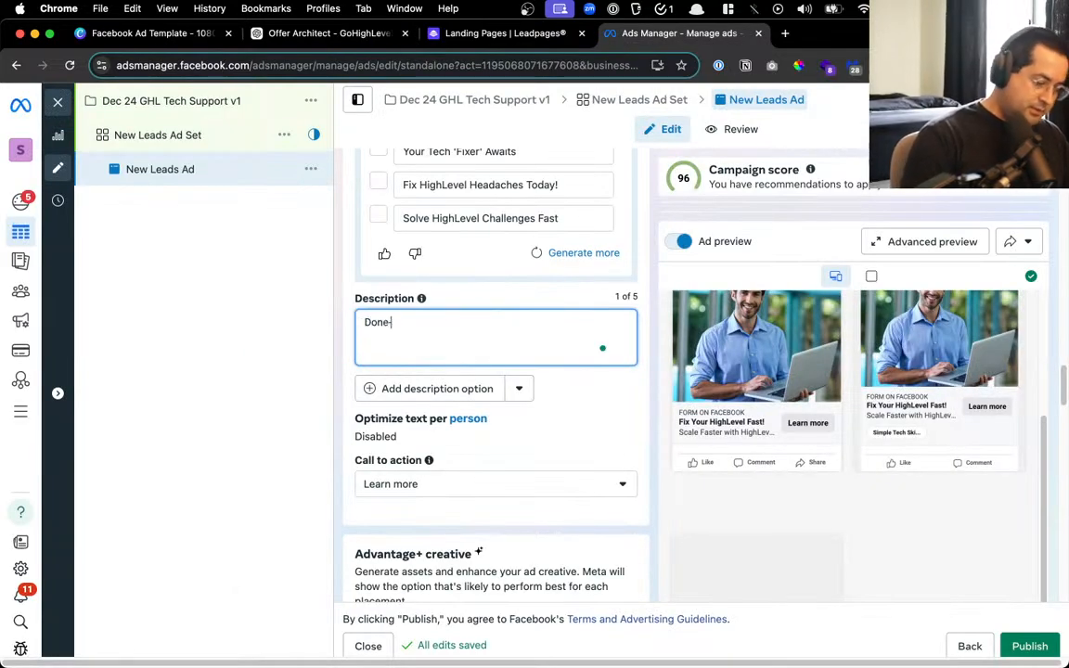
pyautogui.write('For-You')
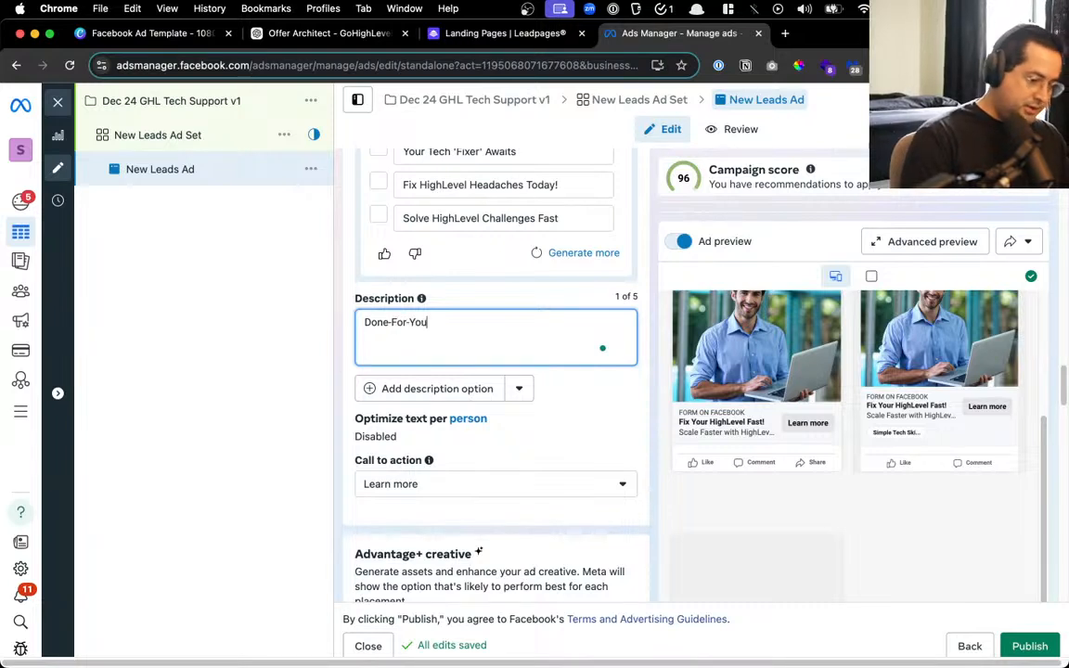
pyautogui.write(' SUp')
pyautogui.press('BackSpace')
pyautogui.press('BackSpace')
pyautogui.write('etup')
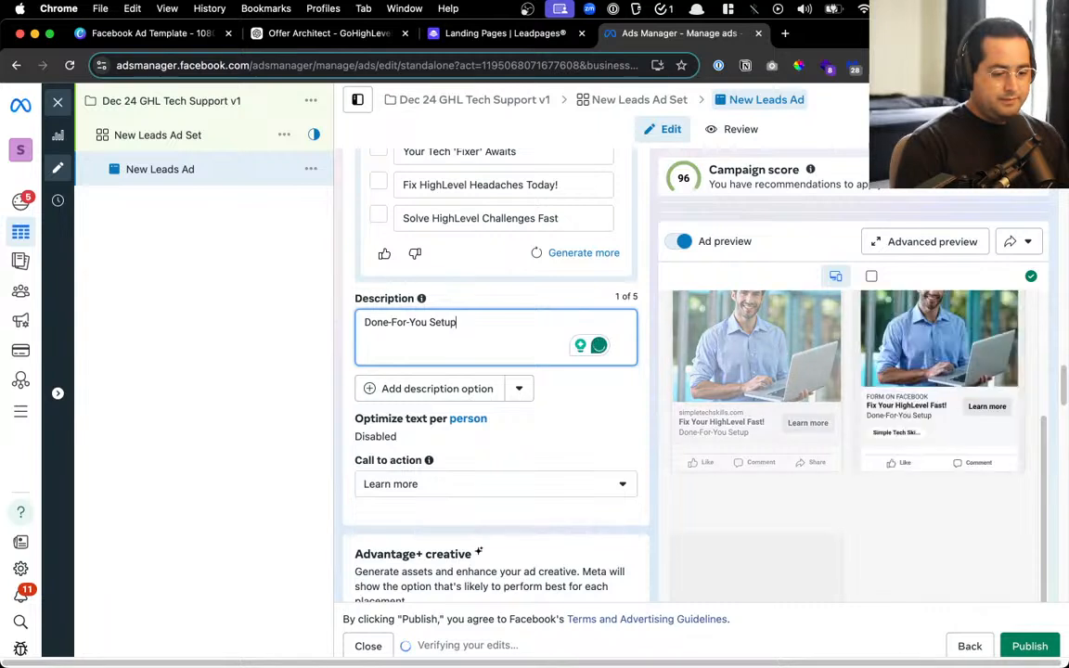
pyautogui.write(' & SUp')
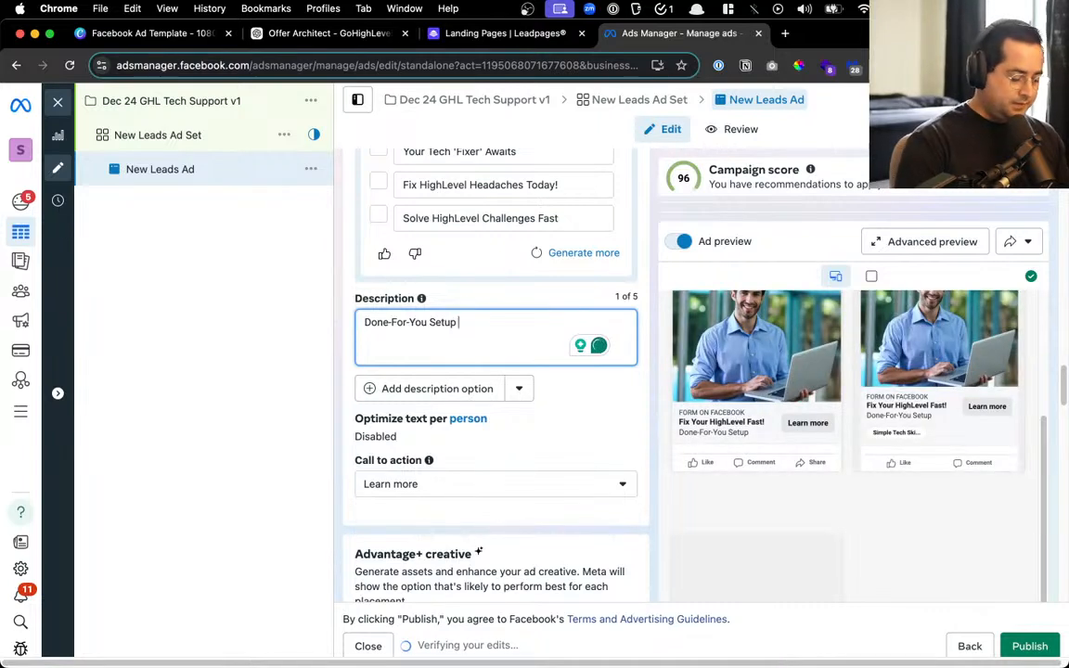
pyautogui.write('upp')
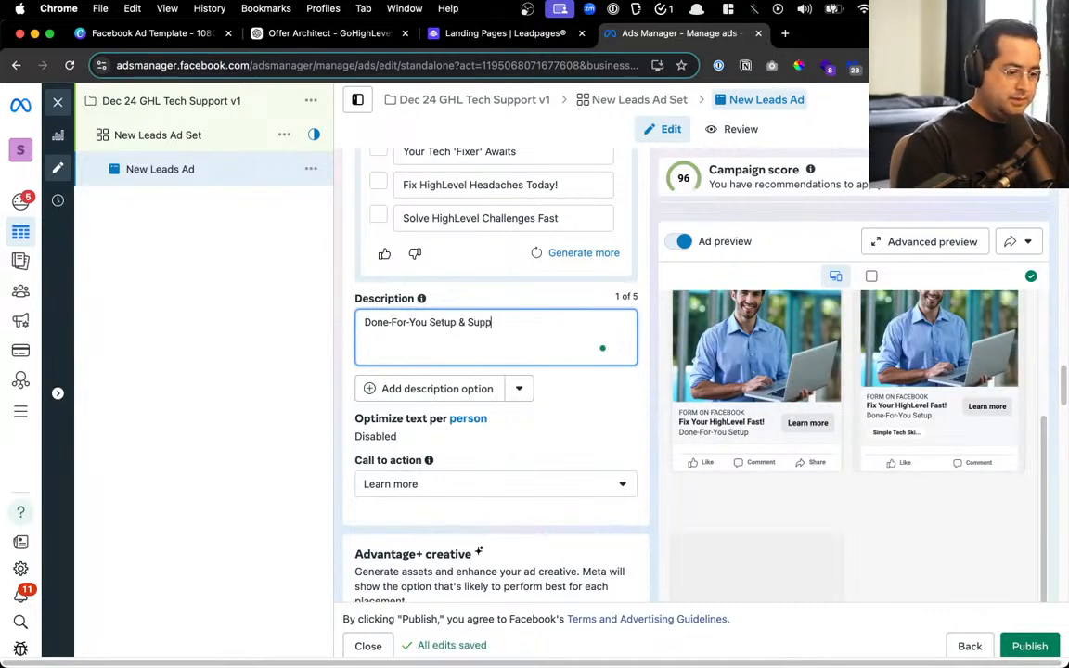
pyautogui.press('BackSpace')
pyautogui.press('BackSpace')
pyautogui.press('BackSpace')
pyautogui.press('BackSpace')
pyautogui.press('BackSpace')
pyautogui.press('BackSpace')
pyautogui.press('BackSpace')
pyautogui.press('BackSpace')
pyautogui.press('BackSpace')
pyautogui.press('BackSpace')
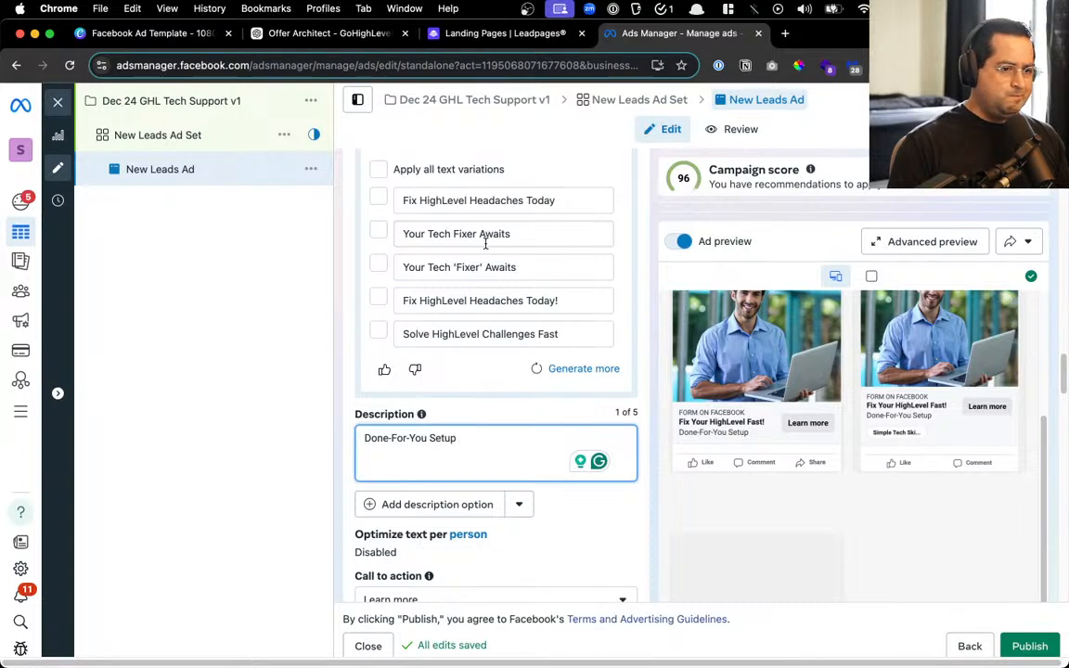
# Take a screenshot of the Advantage+ suggested headline variations
pyautogui.scroll(2, 474, 306)
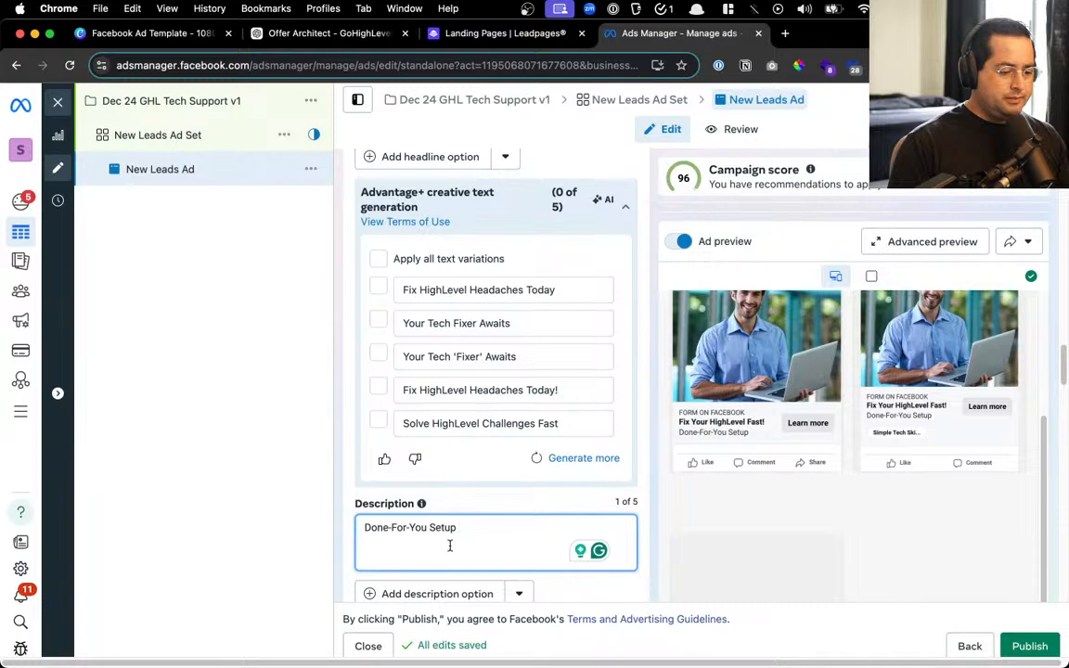
pyautogui.press('super+shift+4')
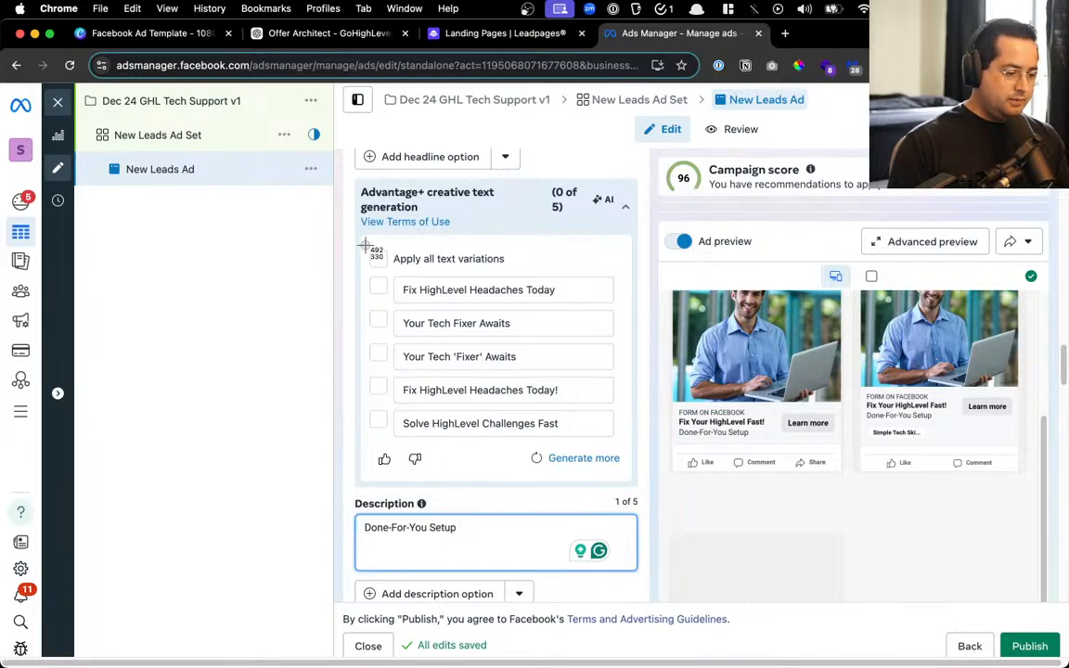
pyautogui.moveTo(364, 260); pyautogui.dragTo(536, 548)
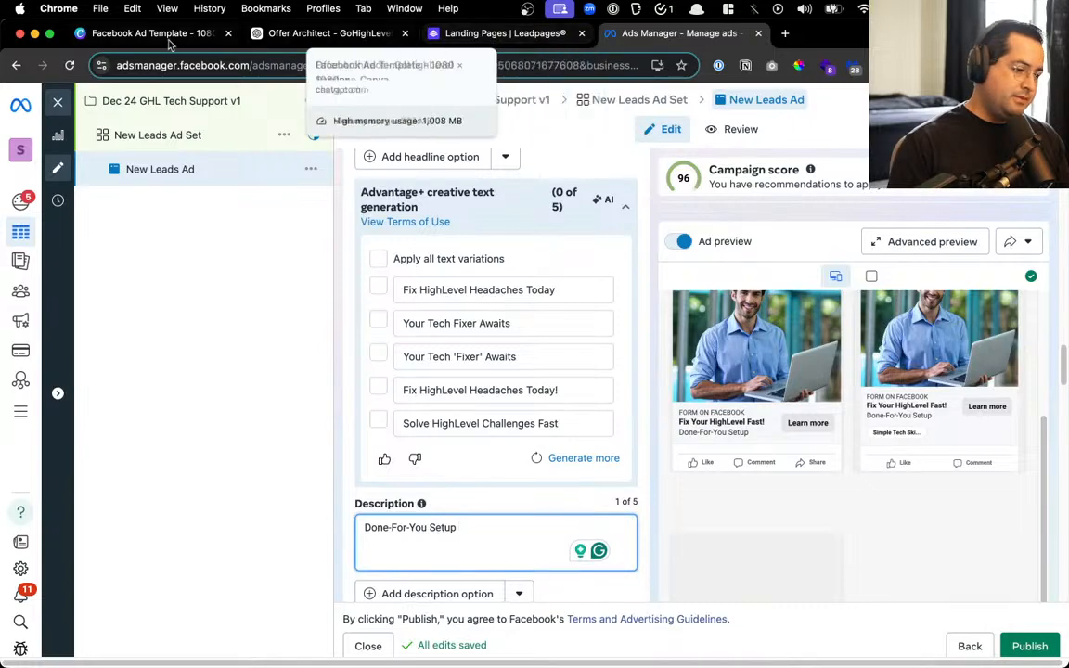
# Ask ChatGPT 'which of these headlines is better:' with the screenshot, then select its pick 'Fix HighLevel Headaches Today!'
pyautogui.click(281, 32)
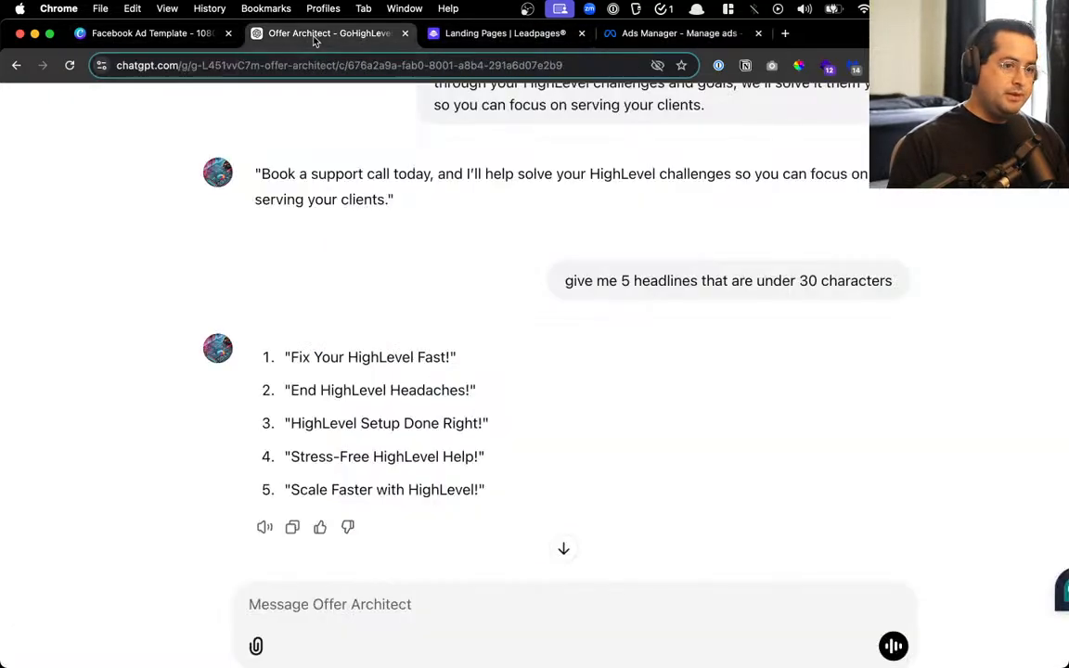
pyautogui.write('whi')
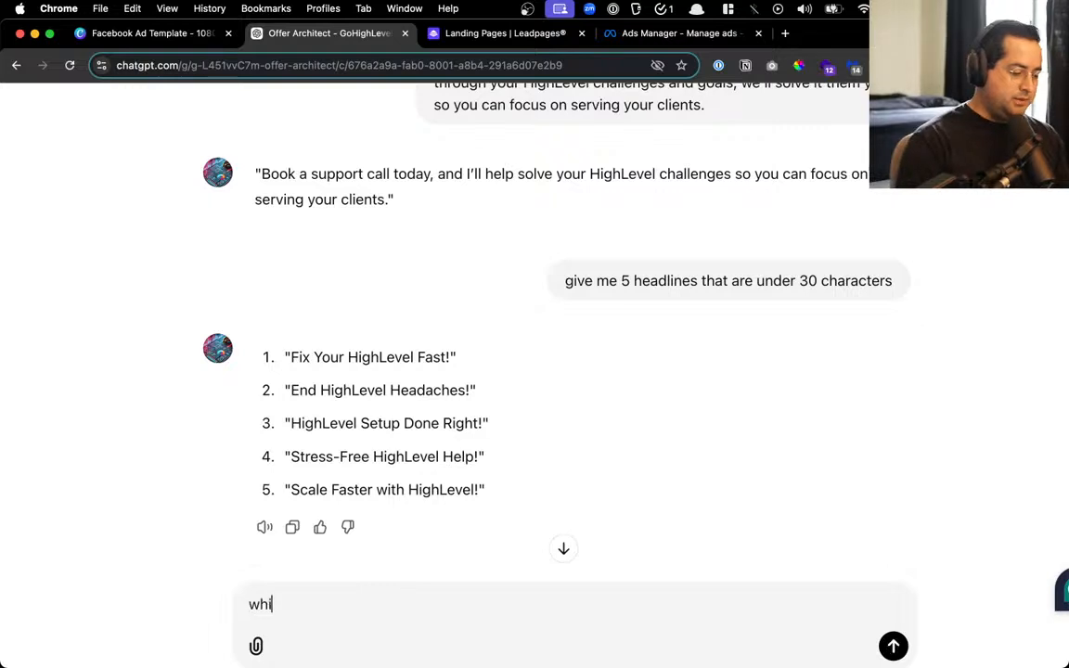
pyautogui.write('ch osf')
pyautogui.press('BackSpace')
pyautogui.press('BackSpace')
pyautogui.write('f these ')
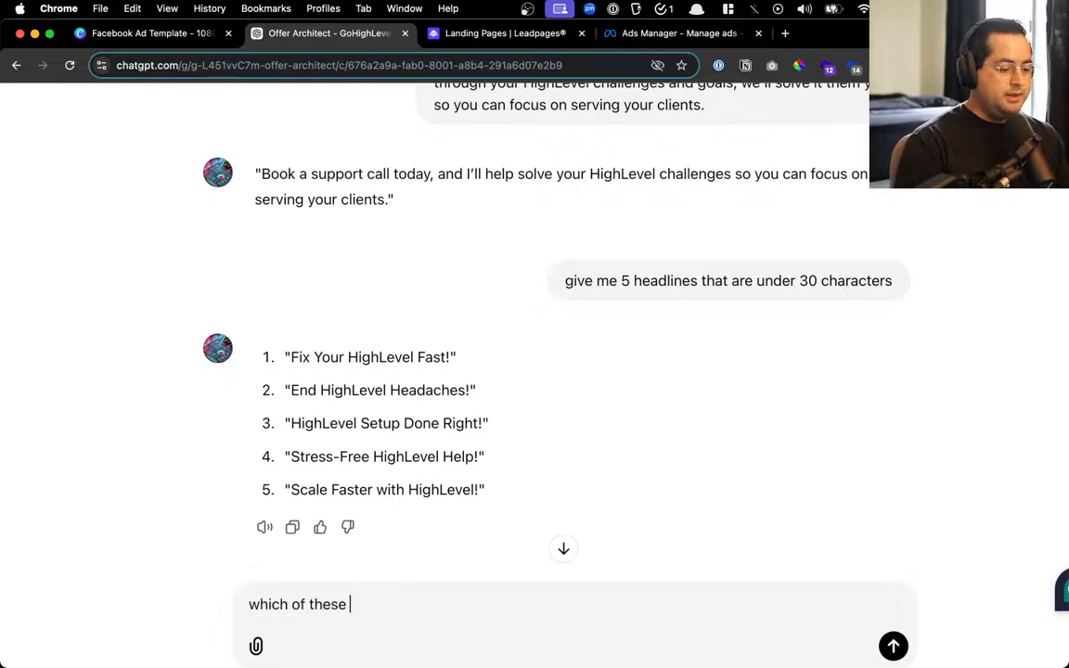
pyautogui.write('headlines is better:')
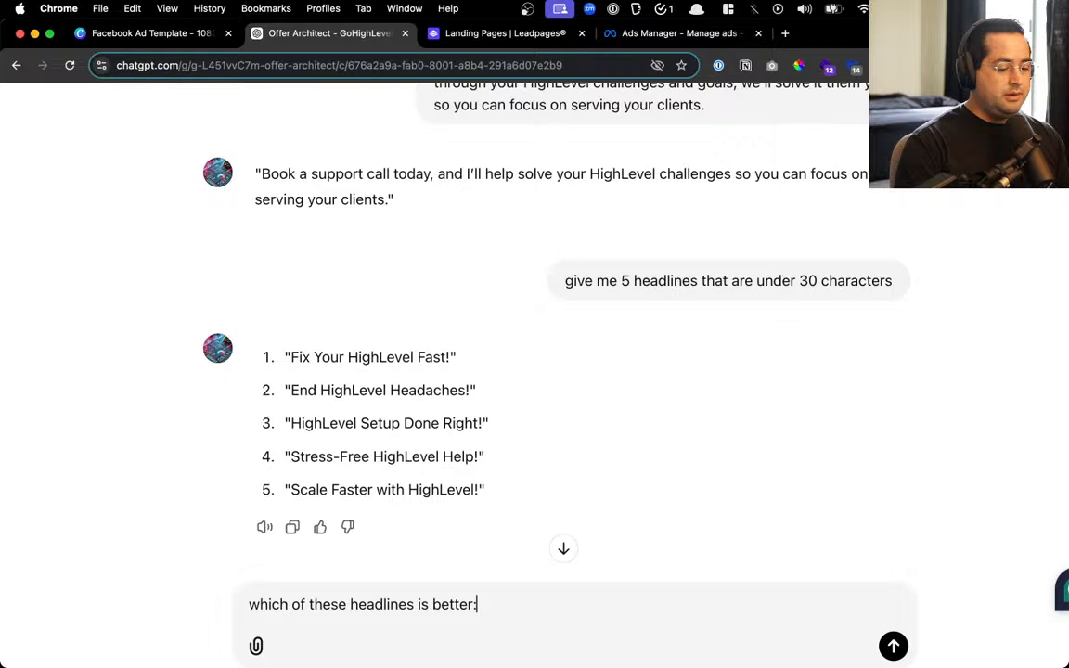
pyautogui.press('super+v')
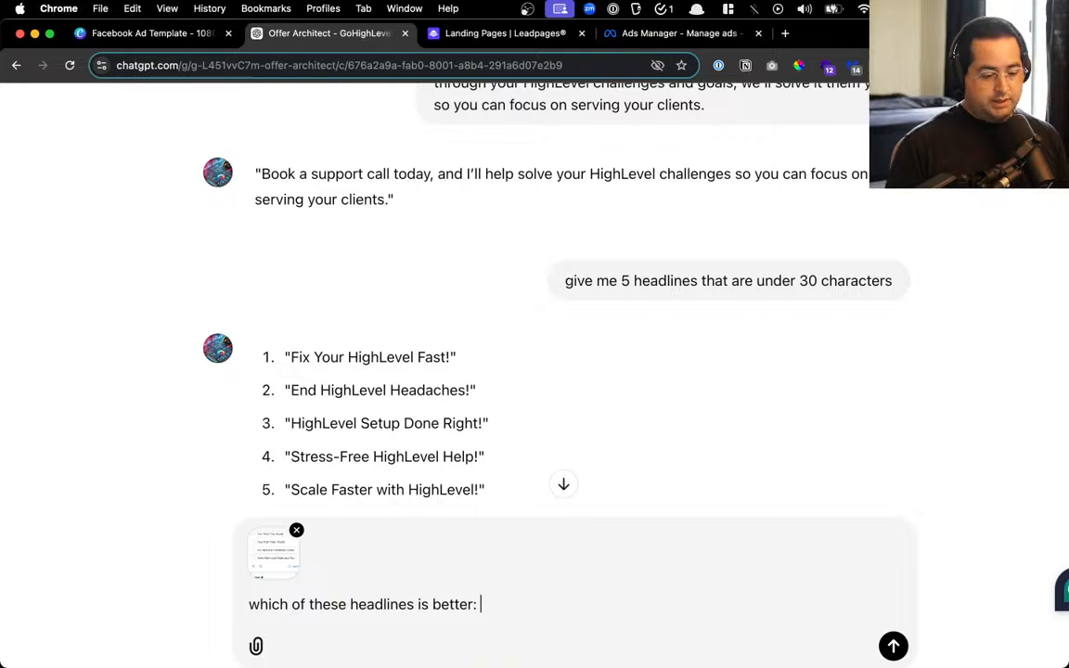
pyautogui.press('Return')
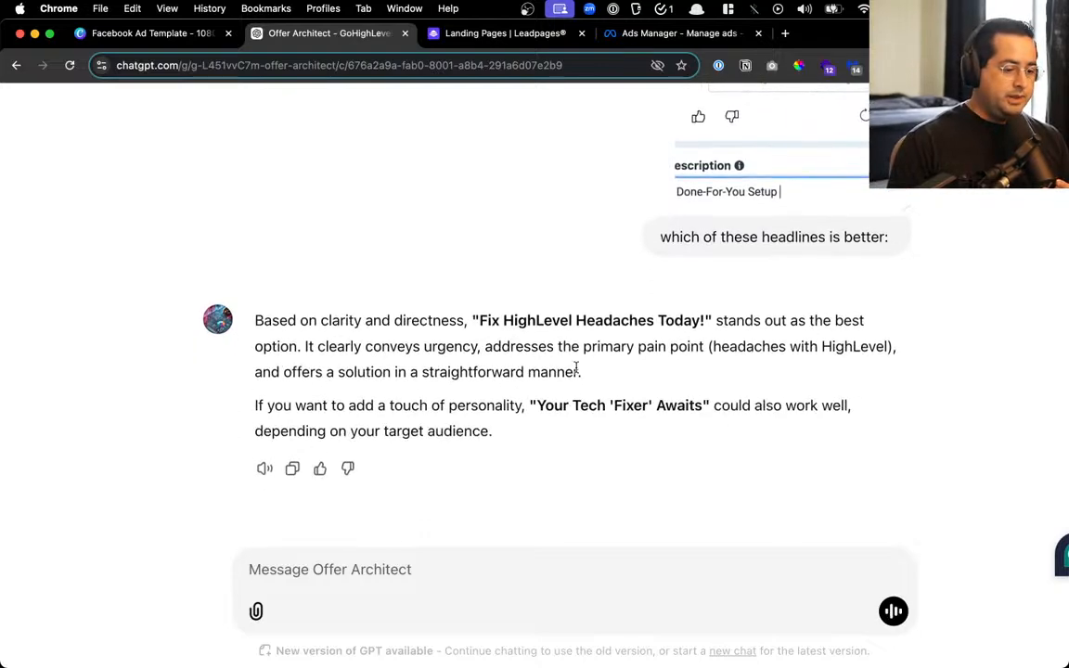
pyautogui.scroll(3, 573, 364)
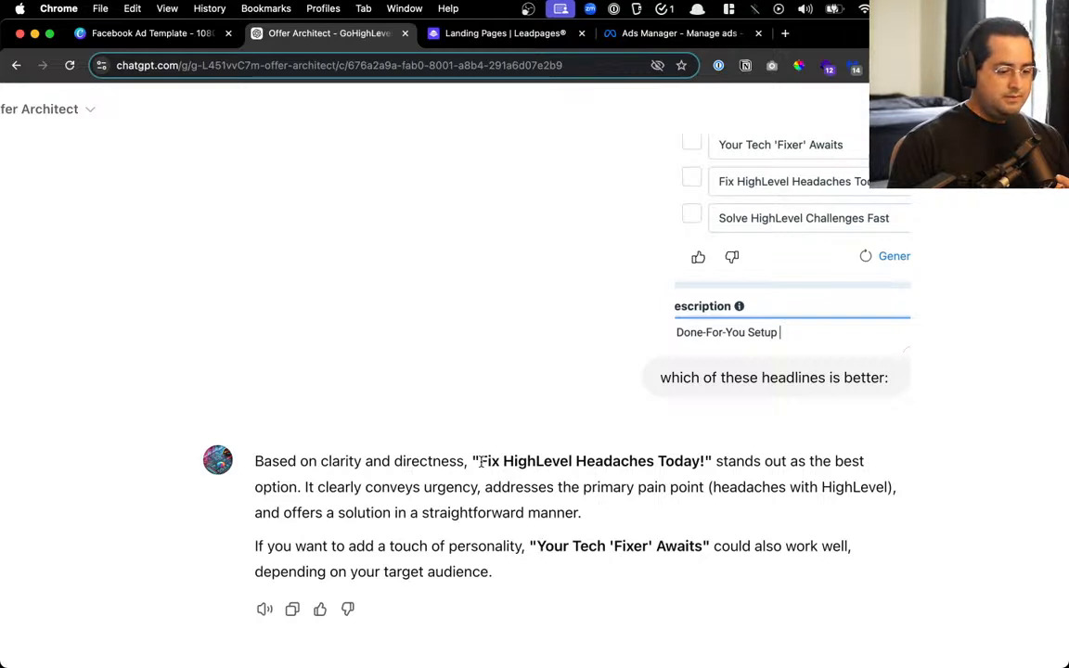
pyautogui.moveTo(482, 461); pyautogui.dragTo(707, 464)
pyautogui.press('super+c')
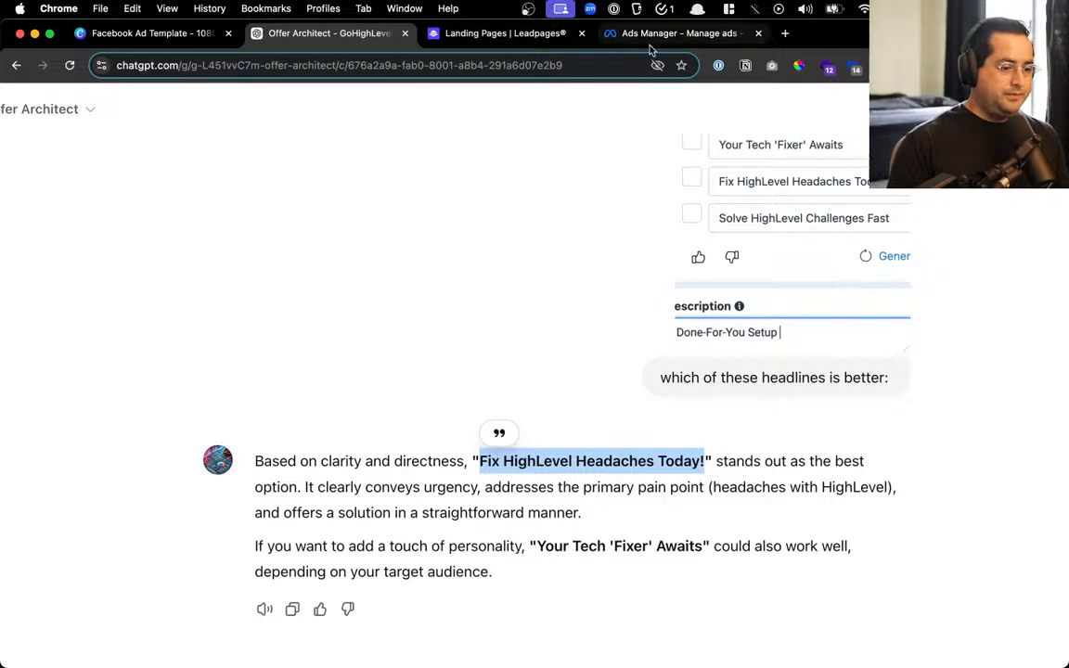
# Paste 'Fix HighLevel Headaches Today!' in as the ad description
pyautogui.click(677, 32)
pyautogui.press('super+a')
pyautogui.press('super+v')
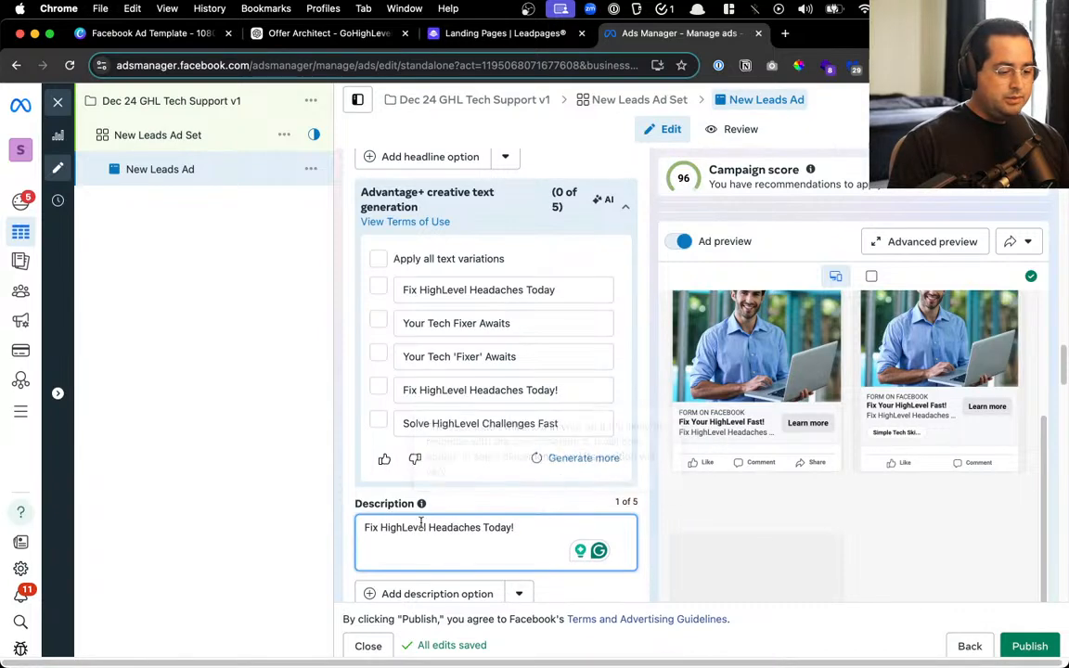
# Select the alternative 'Your Tech Fixer Awaits', then retype the description as 'Let Us Manage The Tech For You'
pyautogui.click(322, 35)
pyautogui.click(538, 546)
pyautogui.moveTo(538, 546); pyautogui.dragTo(703, 547)
pyautogui.click(666, 32)
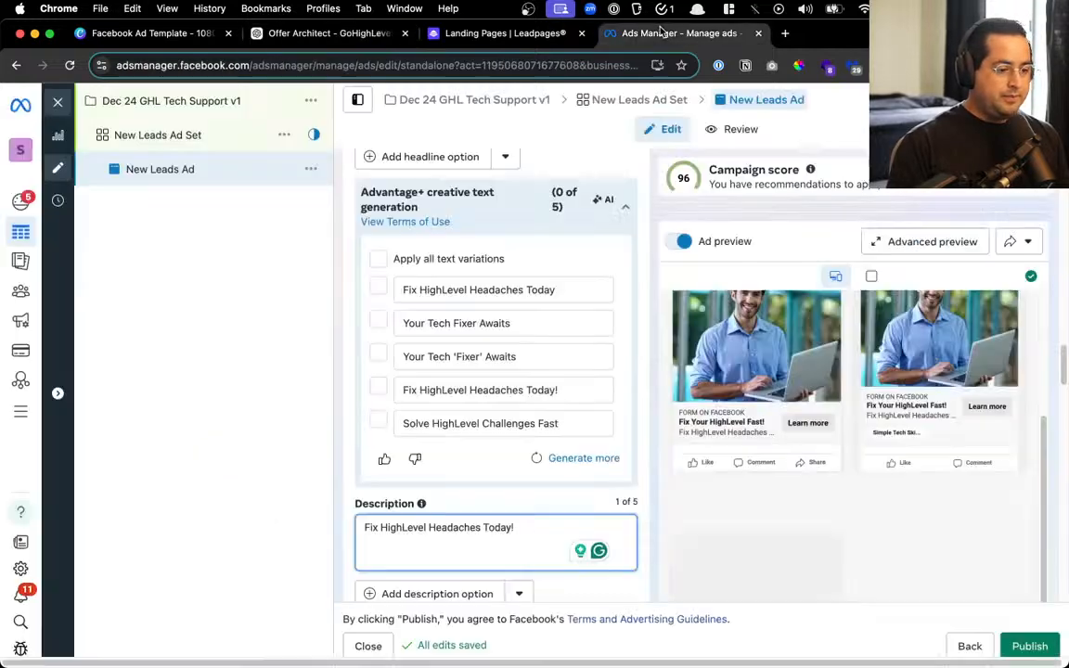
pyautogui.tripleClick(427, 546)
pyautogui.write('Let Us M')
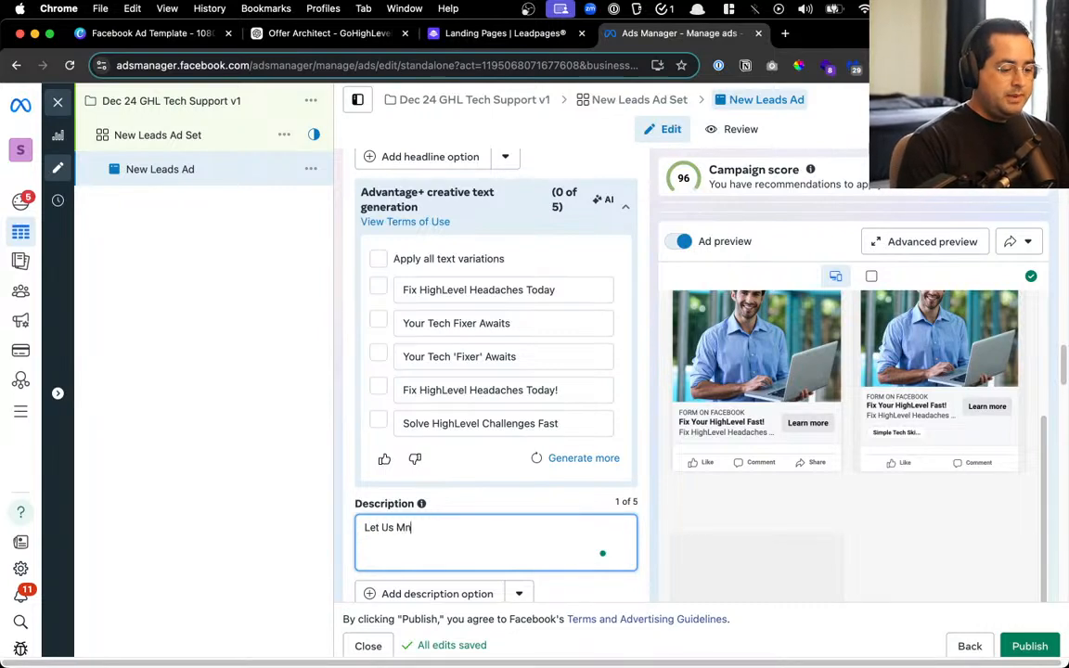
pyautogui.write('anage T')
pyautogui.write('Ech')
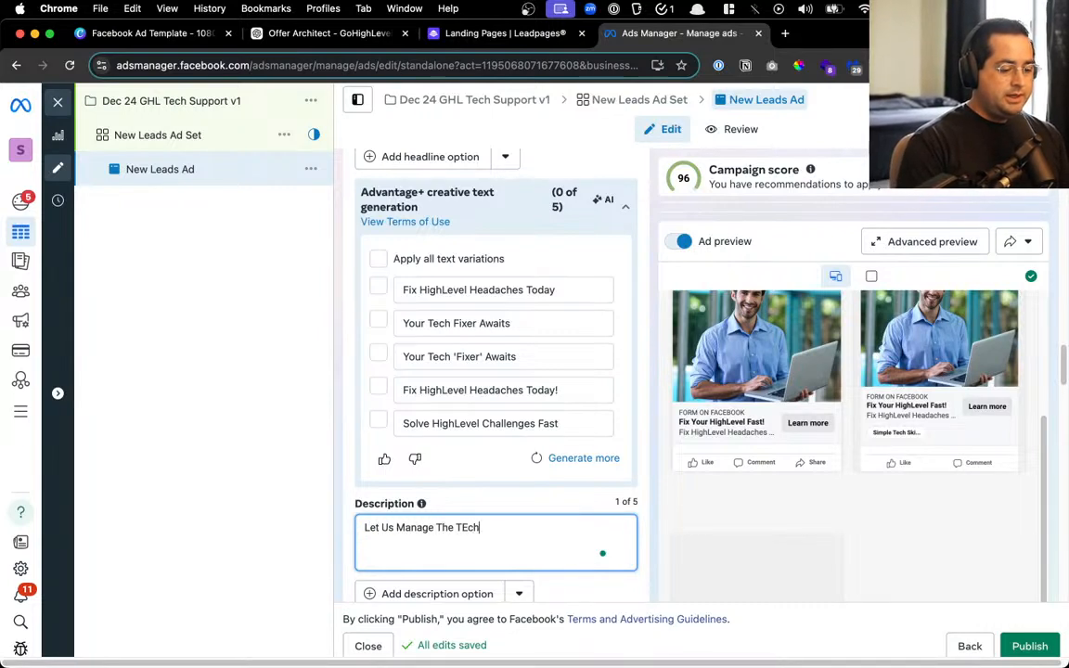
pyautogui.press('BackSpace')
pyautogui.press('BackSpace')
pyautogui.write('ech For You')
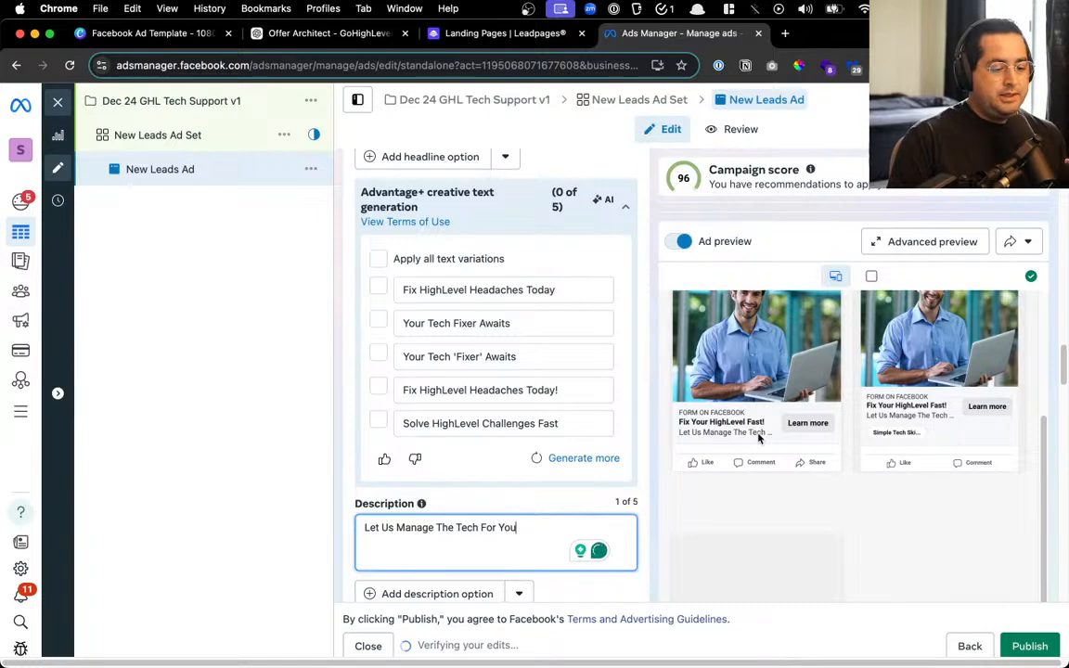
# Switch the Destination browser add-on from Instant form to None
pyautogui.scroll(-5, 538, 426)
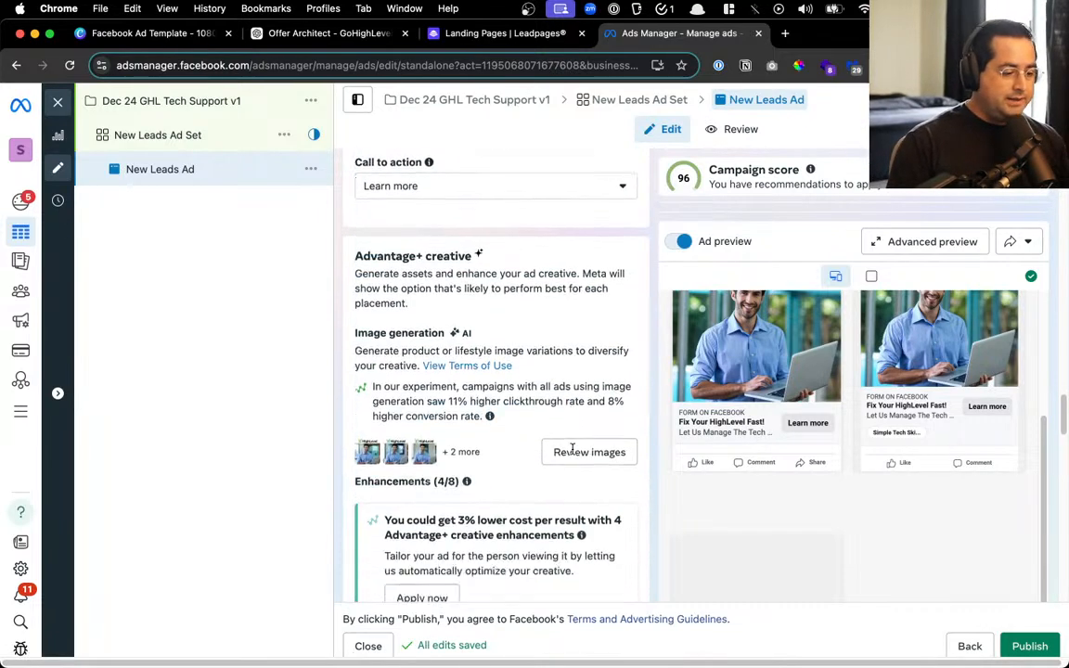
pyautogui.scroll(-6, 573, 451)
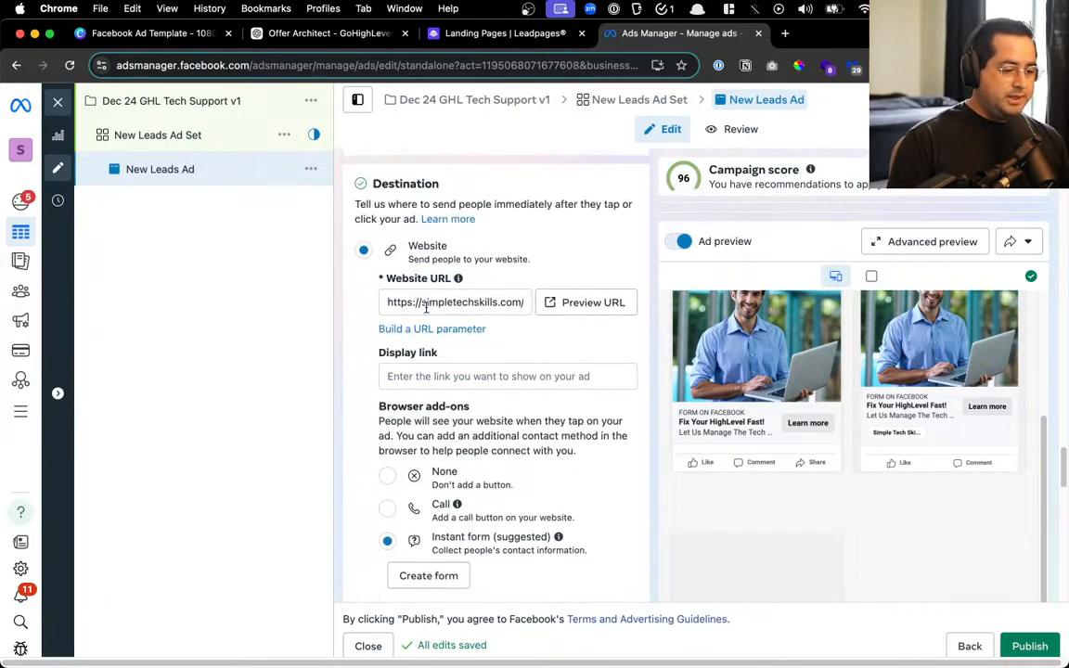
pyautogui.moveTo(427, 305); pyautogui.dragTo(590, 309)
pyautogui.scroll(-3, 488, 334)
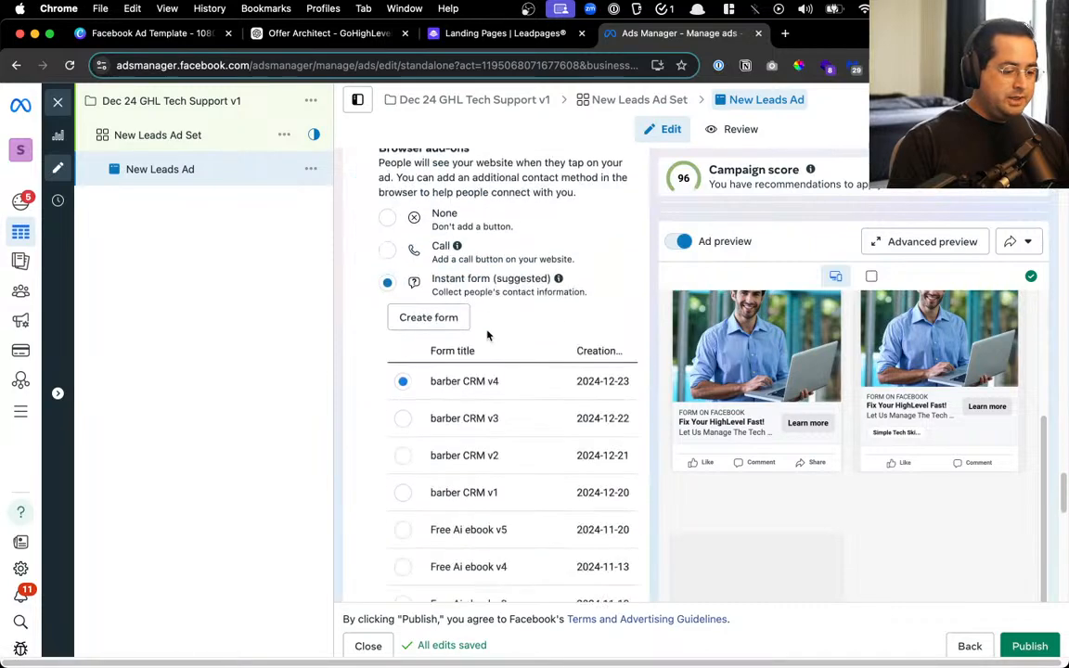
pyautogui.click(387, 217)
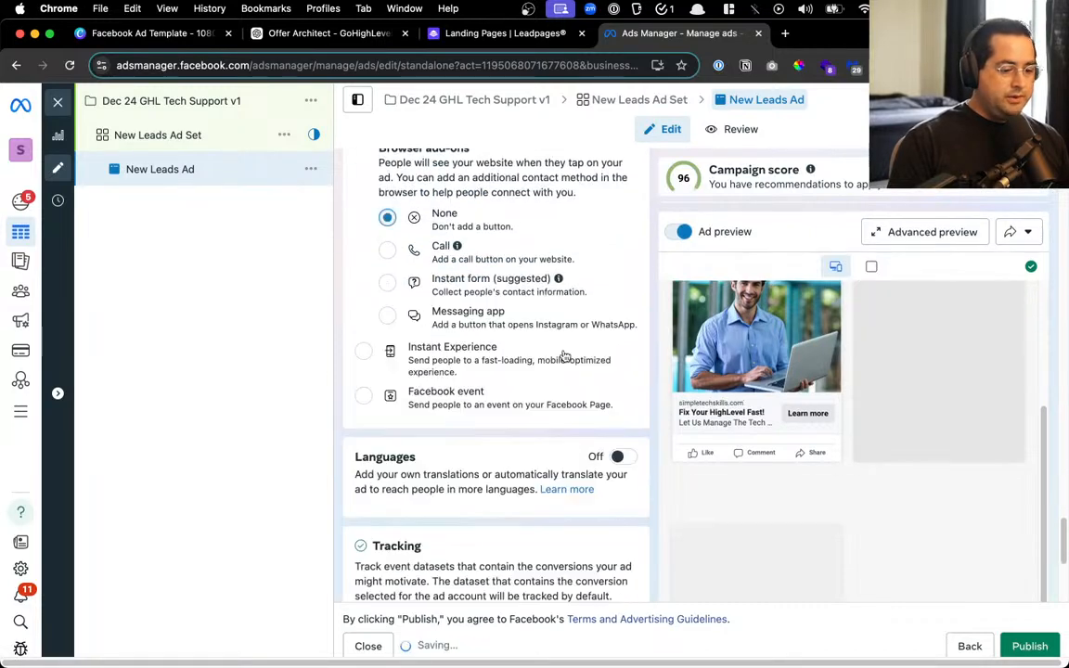
pyautogui.scroll(-5, 552, 381)
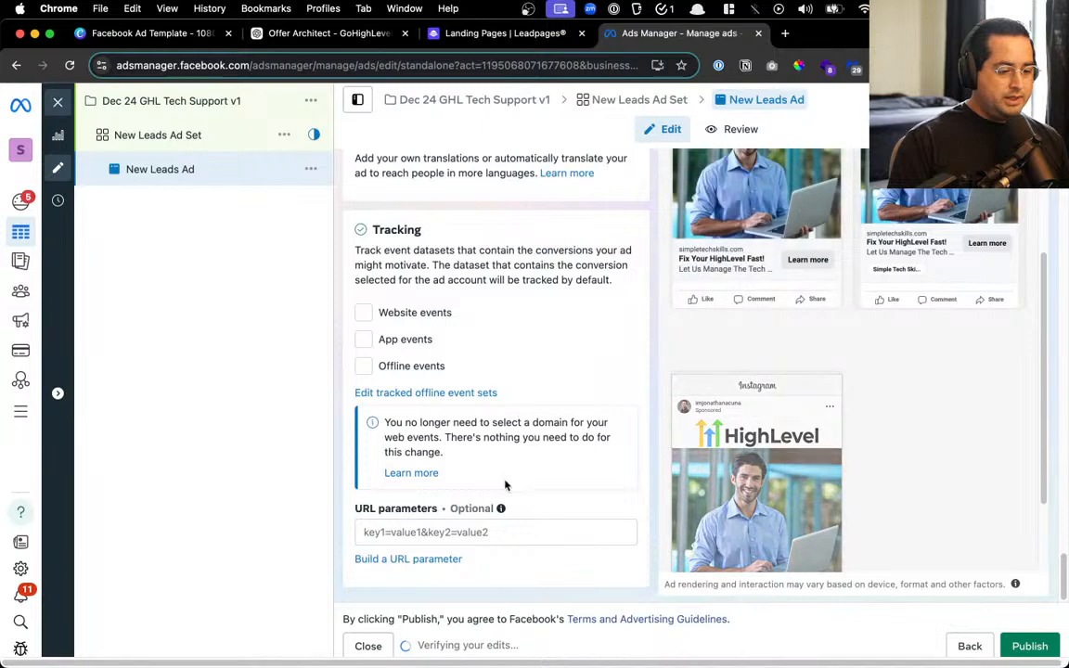
pyautogui.scroll(3, 576, 546)
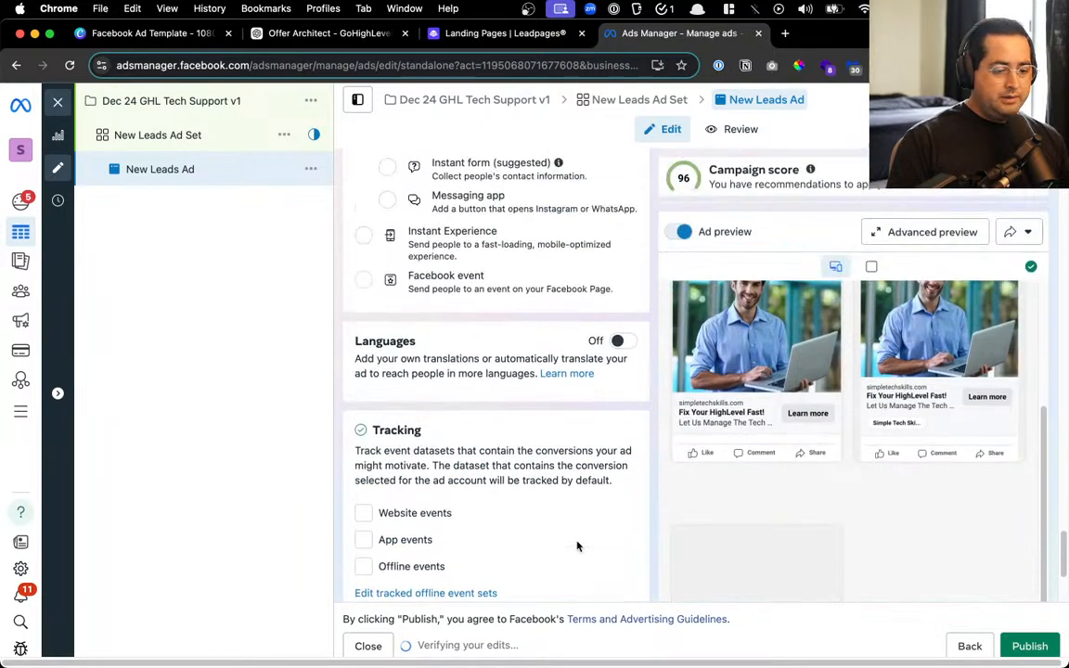
pyautogui.scroll(3, 776, 484)
pyautogui.scroll(-1, 789, 489)
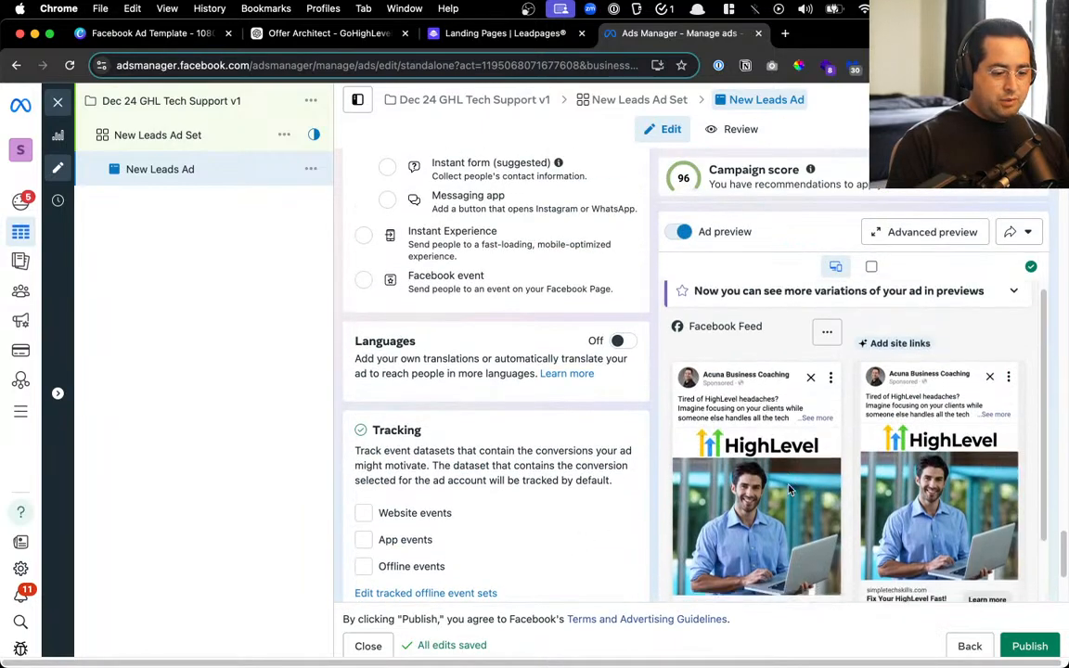
pyautogui.scroll(-1, 788, 489)
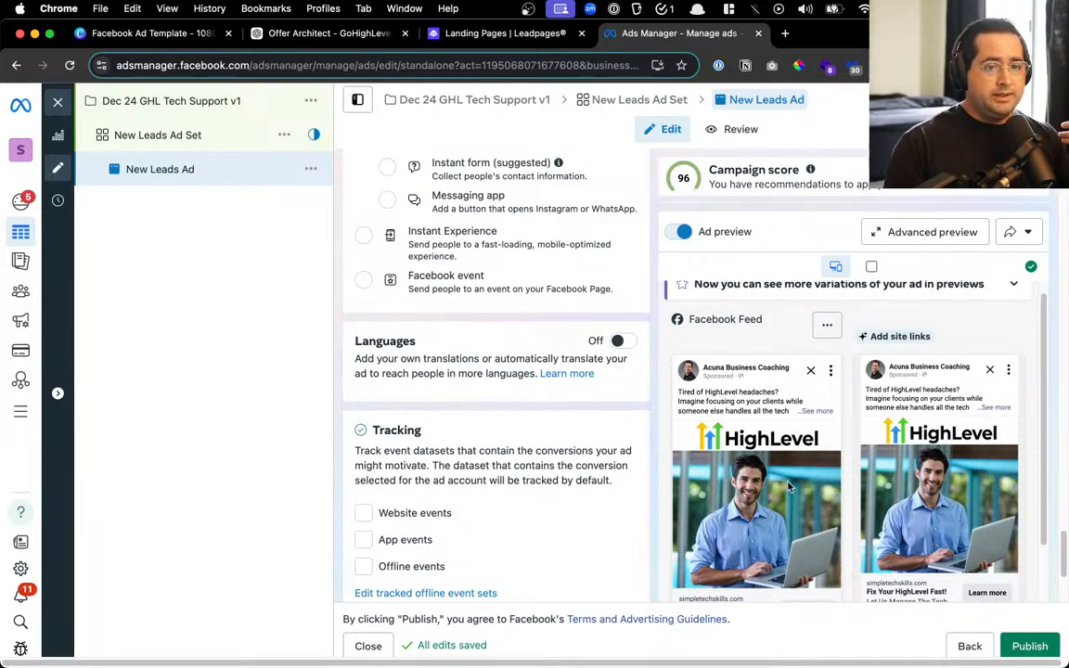
# Use 'See more' on the Facebook Feed preview to show the full primary text, headline and link
pyautogui.scroll(-3, 759, 534)
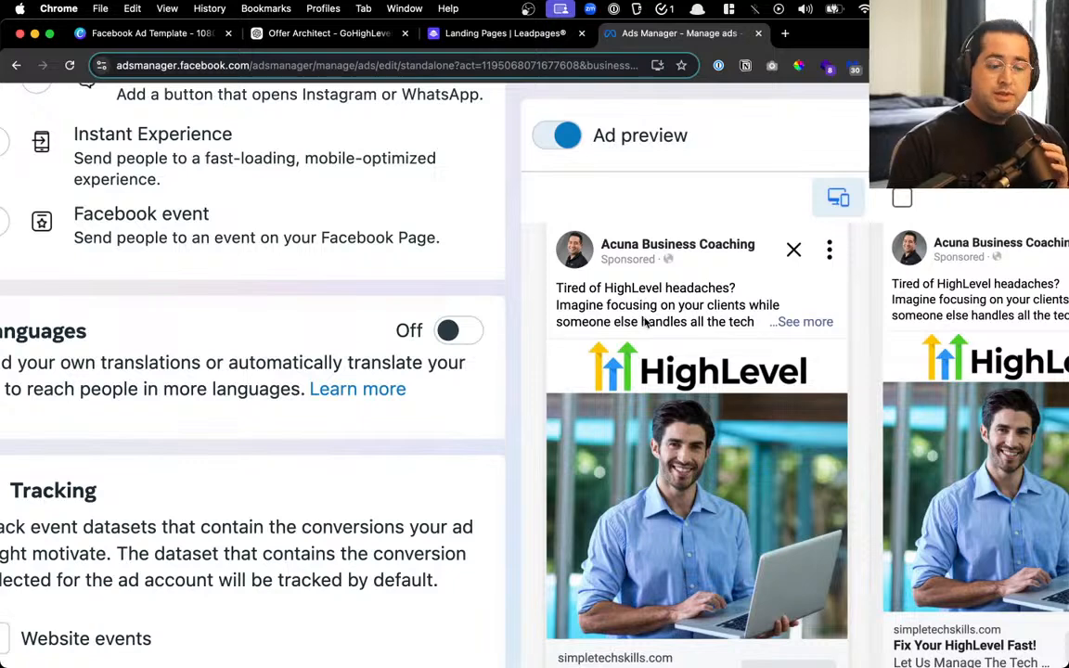
pyautogui.scroll(-1, 717, 315)
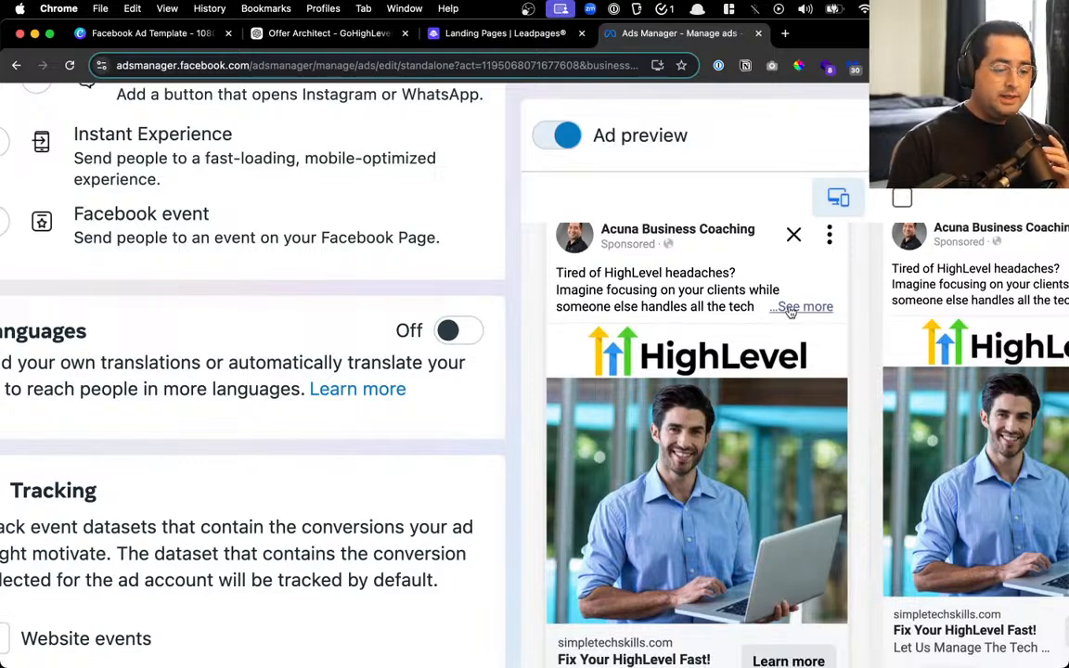
pyautogui.scroll(-5, 623, 461)
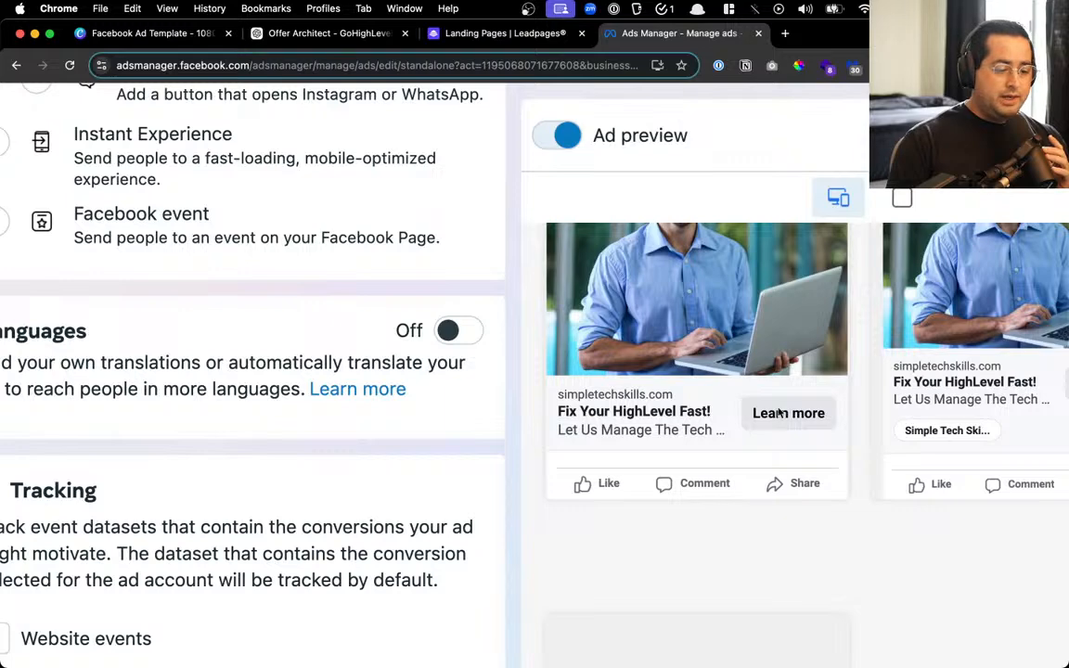
pyautogui.scroll(6, 746, 433)
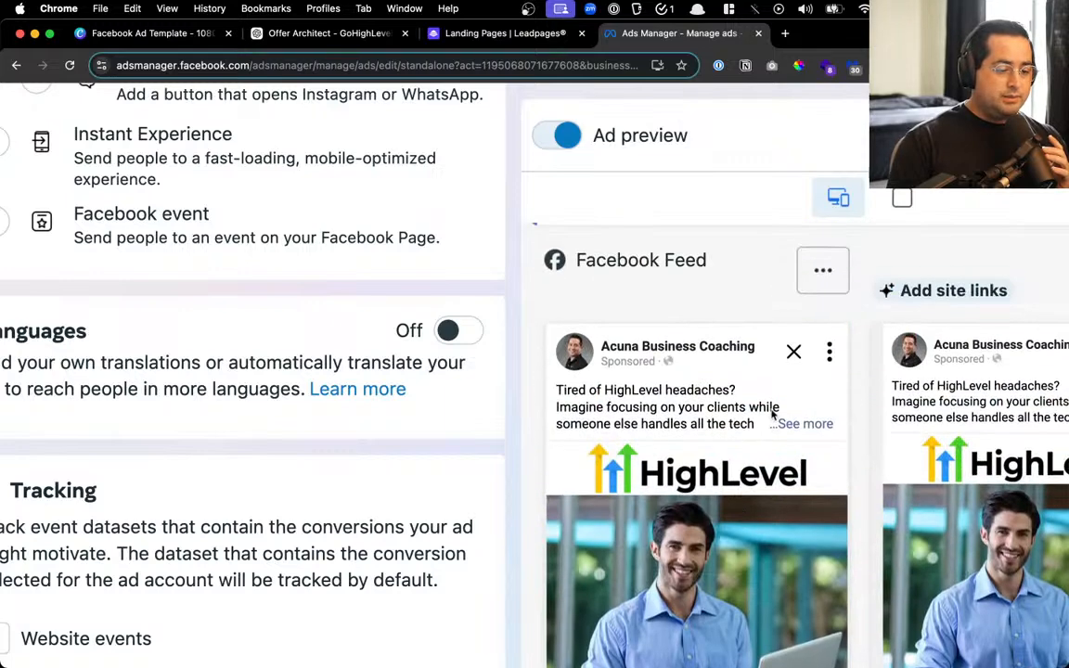
pyautogui.click(789, 423)
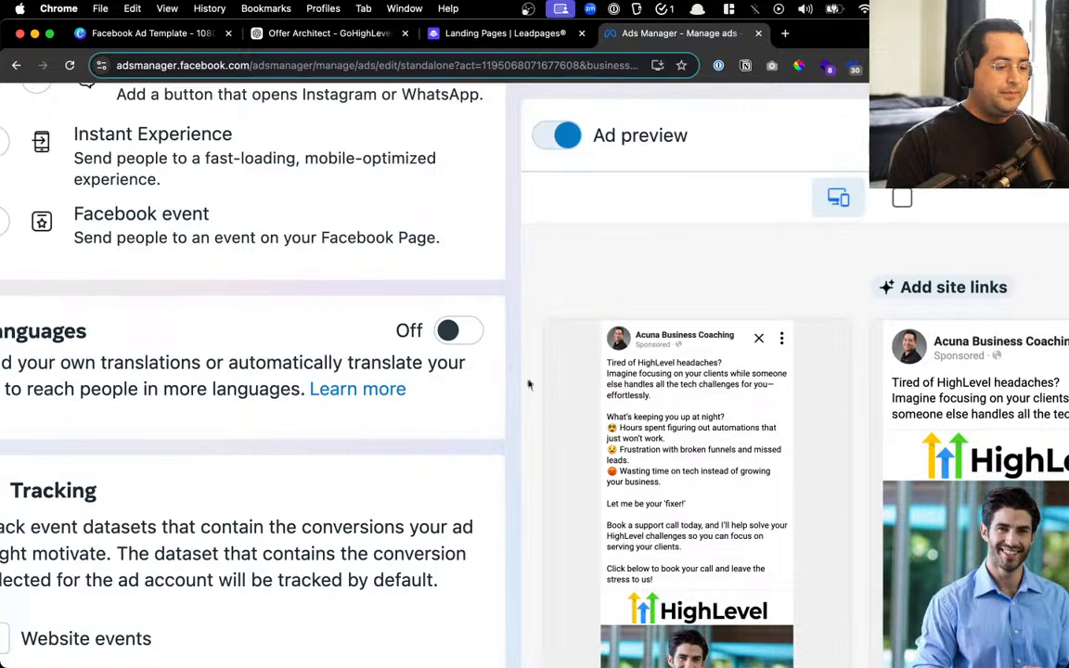
pyautogui.scroll(-5, 530, 382)
pyautogui.scroll(-2, 436, 355)
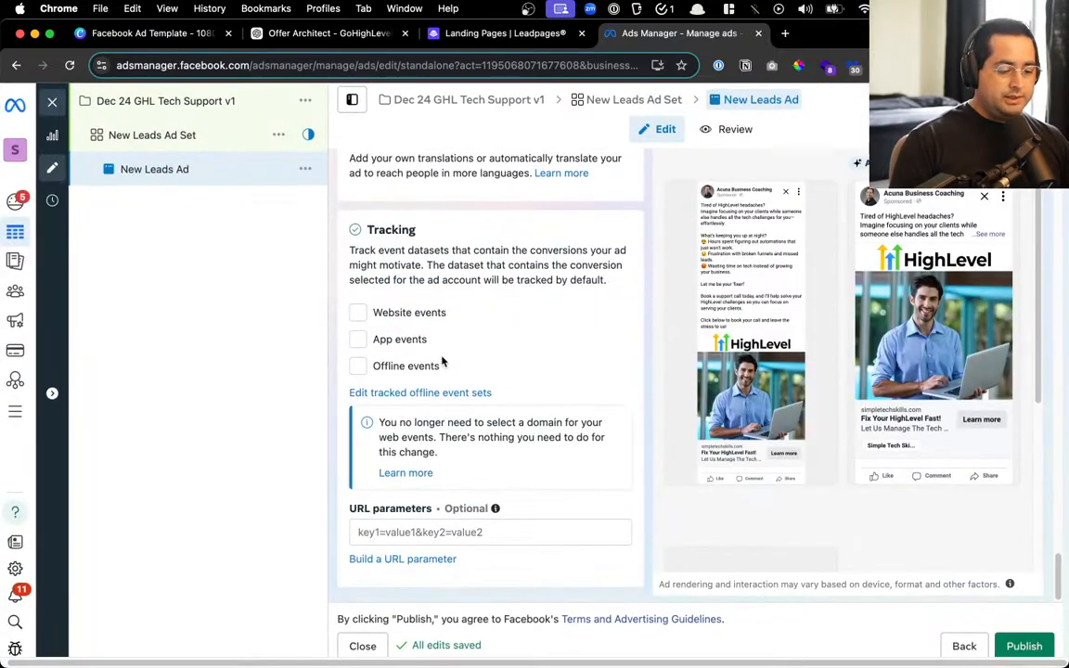
pyautogui.scroll(3, 504, 424)
pyautogui.scroll(5, 503, 424)
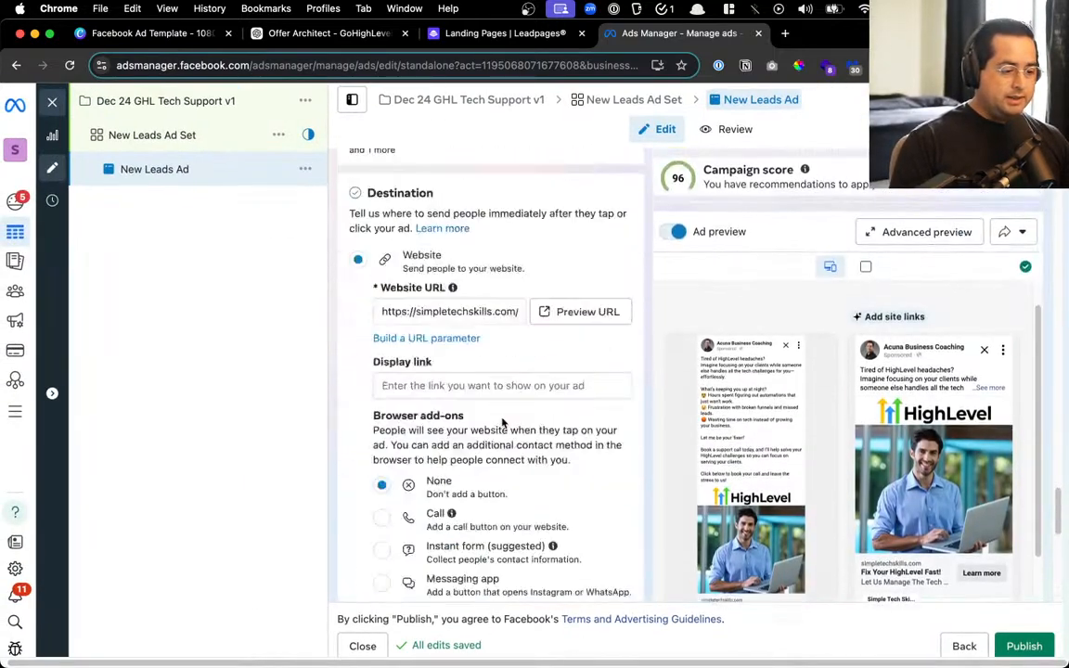
pyautogui.scroll(10, 502, 422)
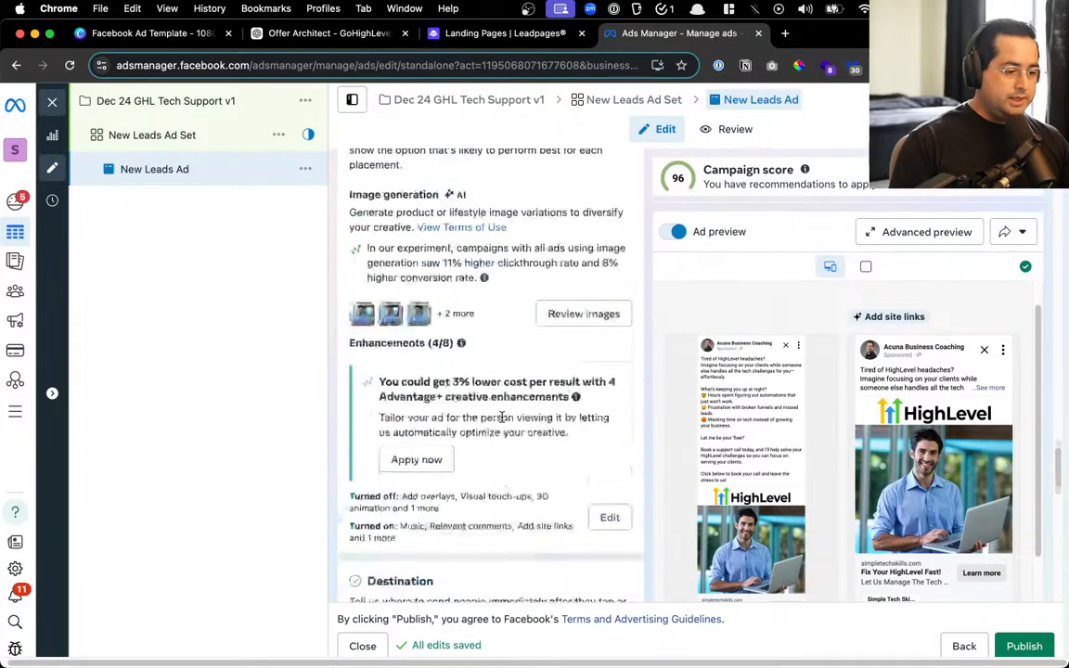
pyautogui.scroll(5, 515, 408)
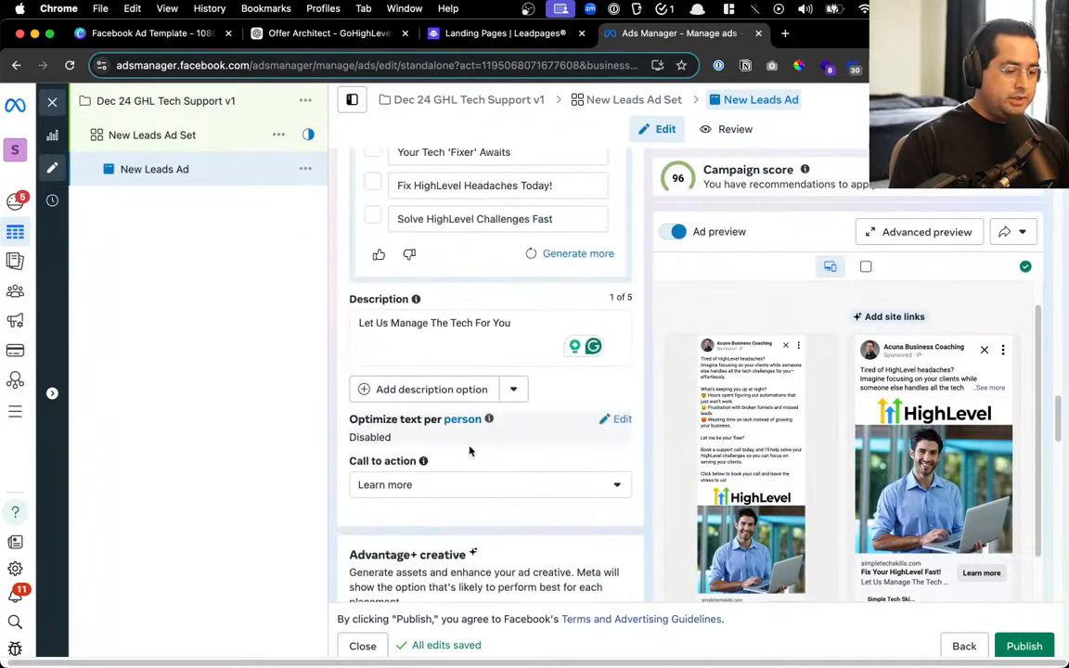
pyautogui.scroll(6, 478, 416)
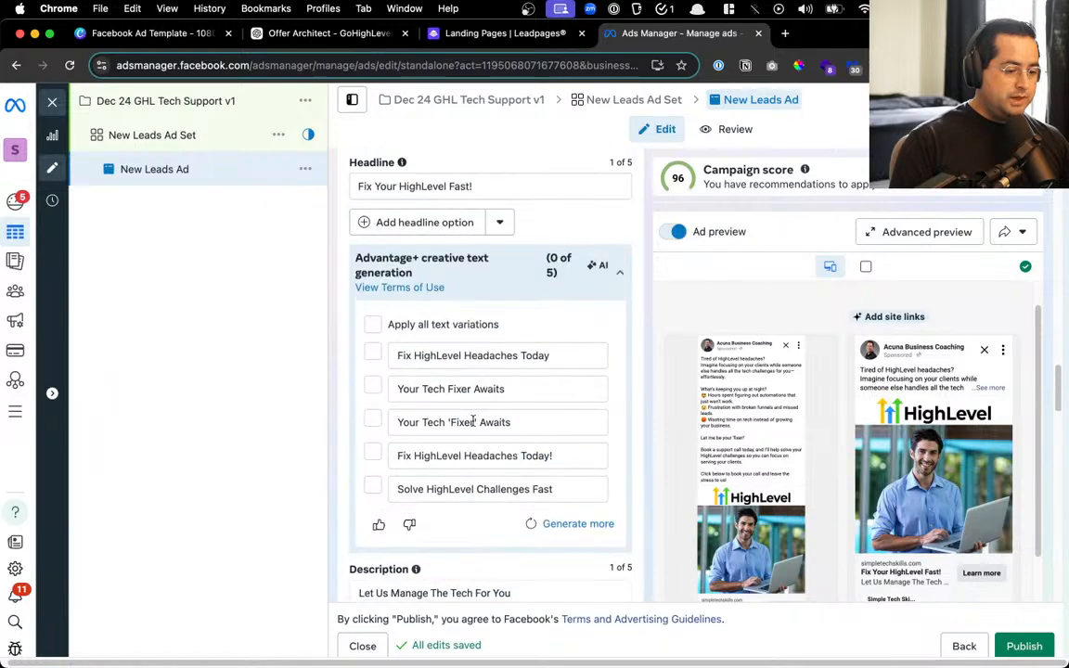
pyautogui.scroll(8, 533, 431)
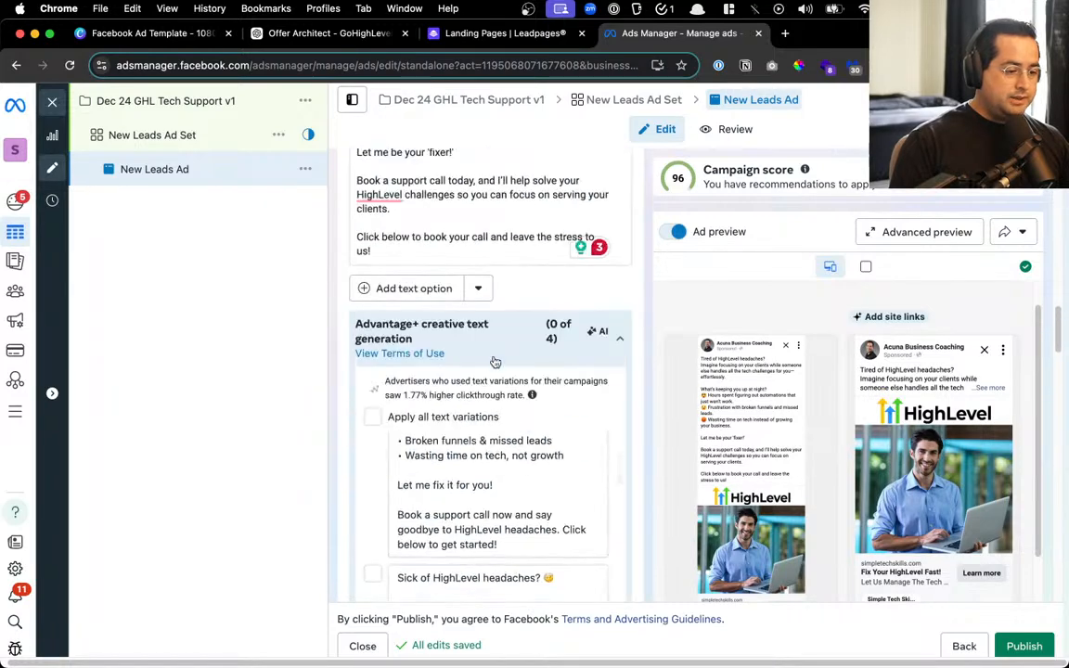
pyautogui.scroll(15, 547, 401)
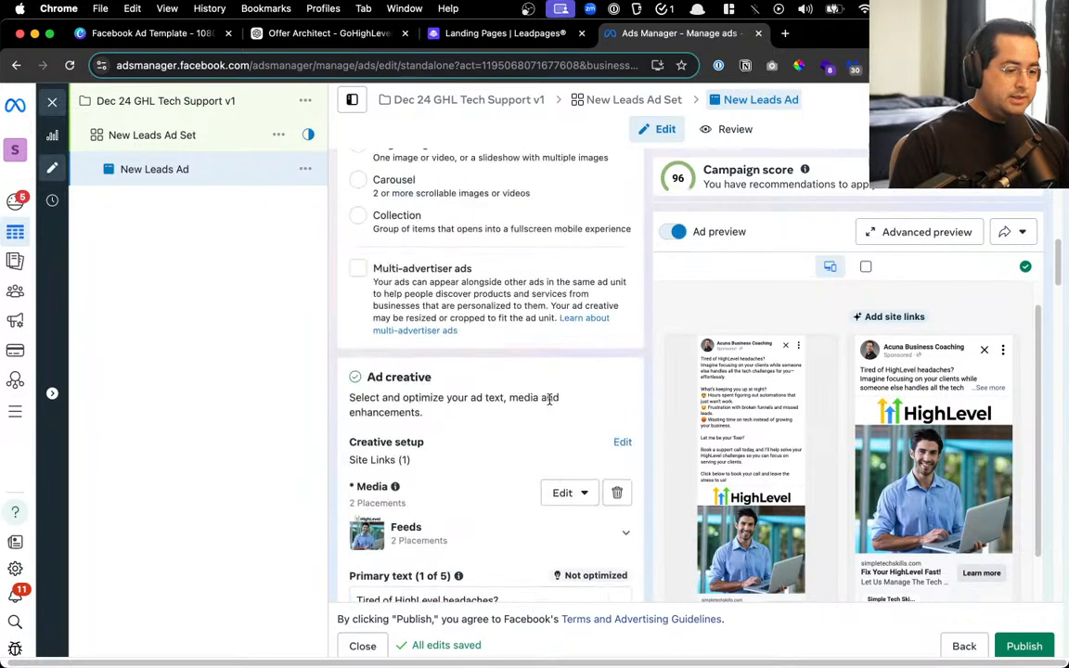
pyautogui.scroll(5, 538, 402)
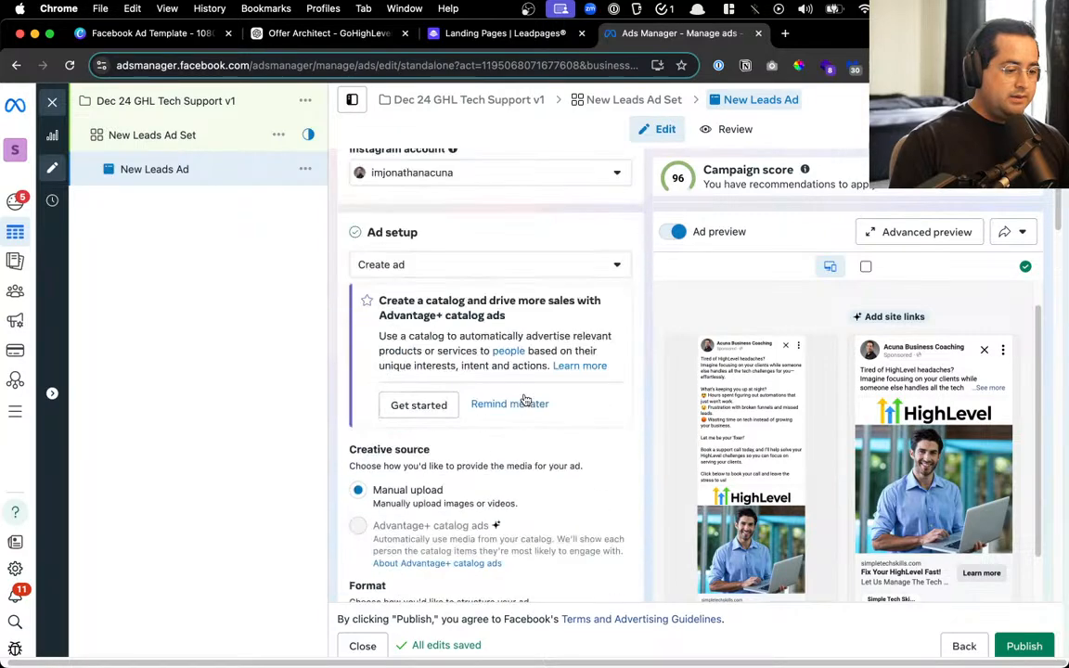
pyautogui.scroll(3, 513, 362)
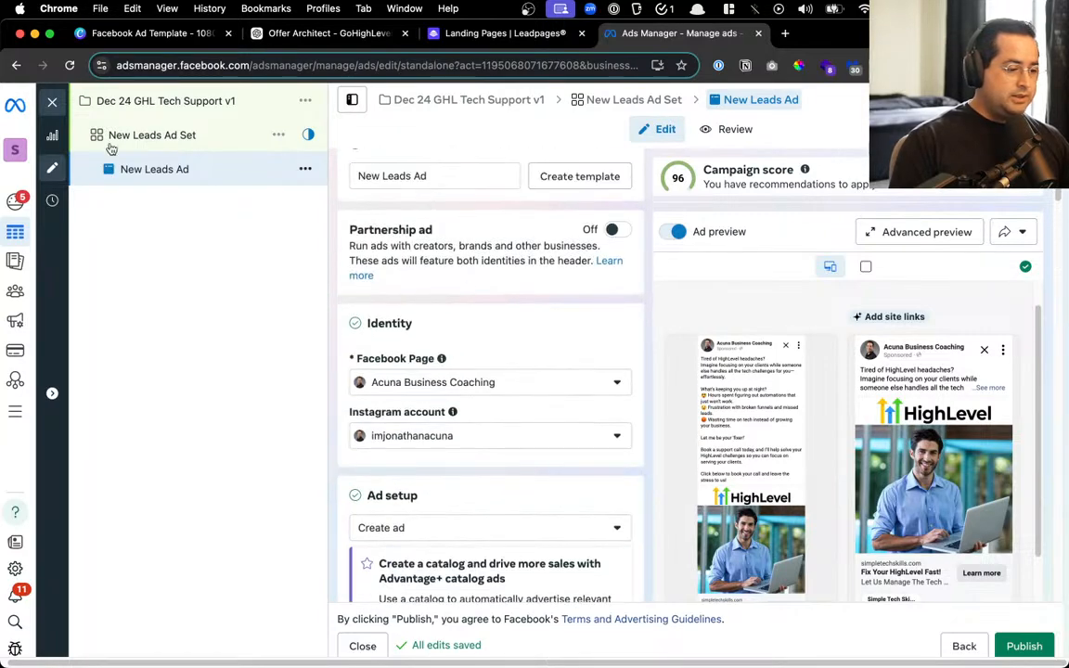
# Choose Lead as the conversion event in the New Leads Ad Set settings
pyautogui.click(143, 135)
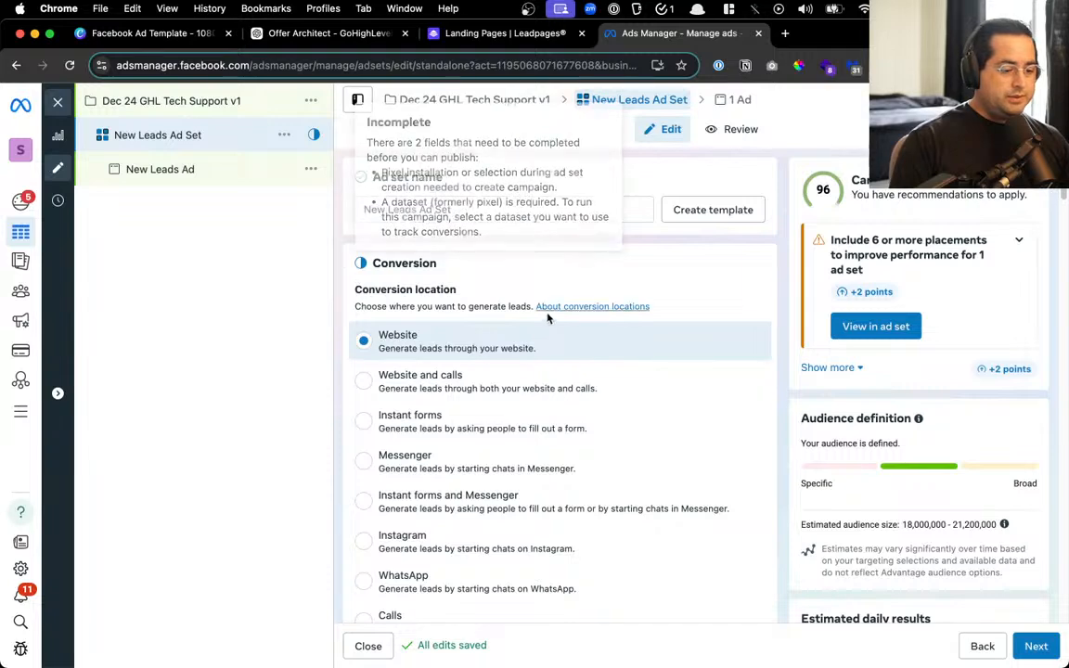
pyautogui.scroll(-6, 538, 313)
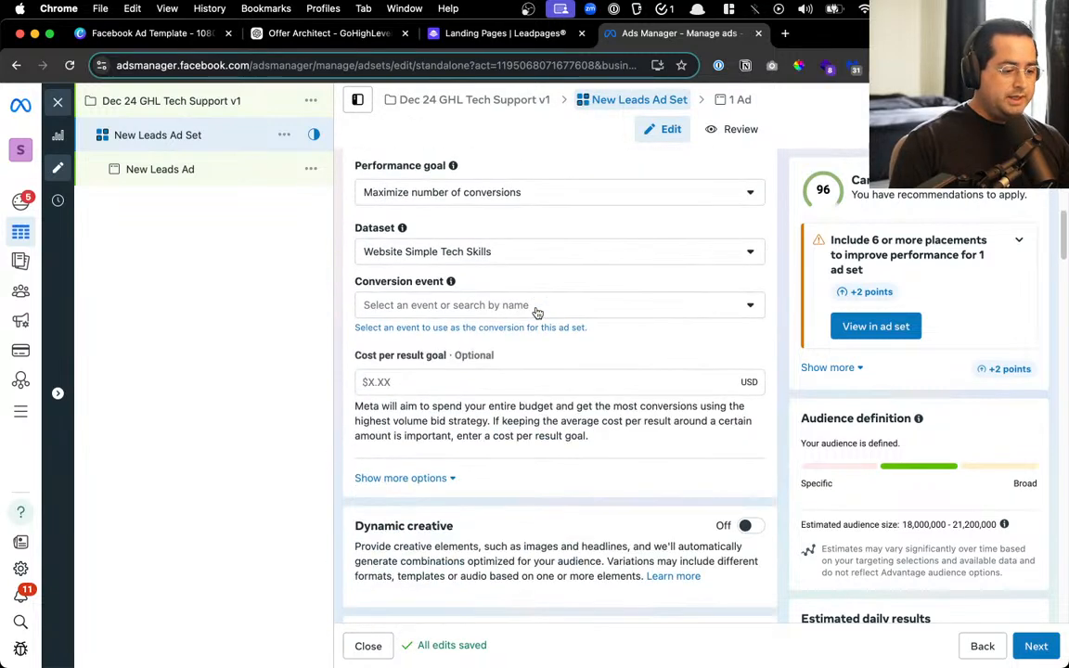
pyautogui.click(473, 307)
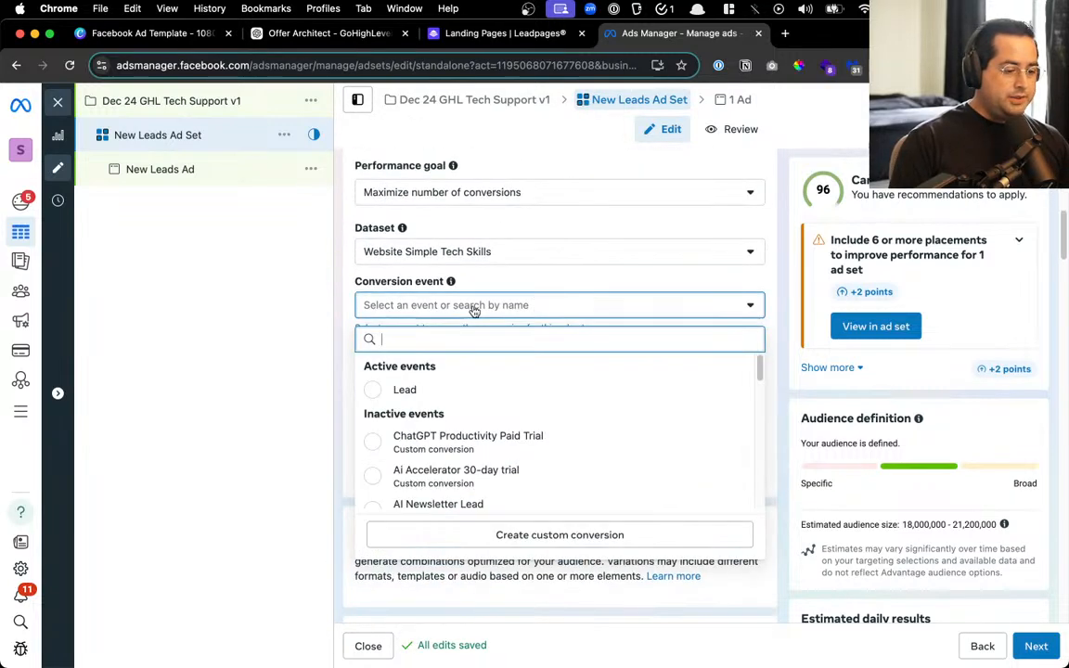
pyautogui.click(390, 391)
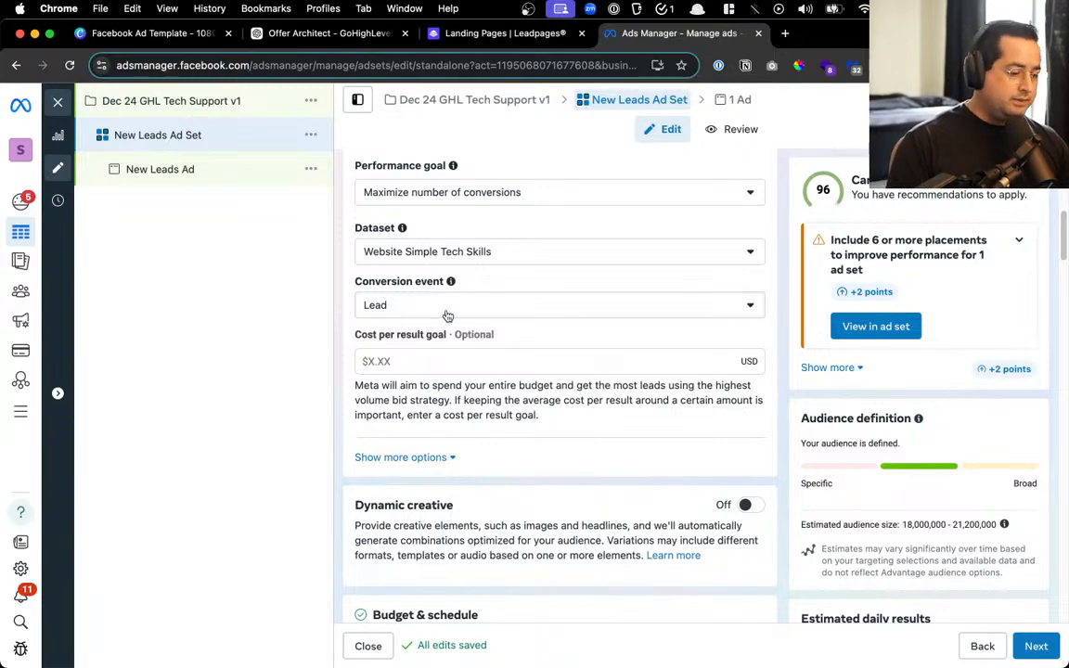
pyautogui.scroll(-10, 466, 317)
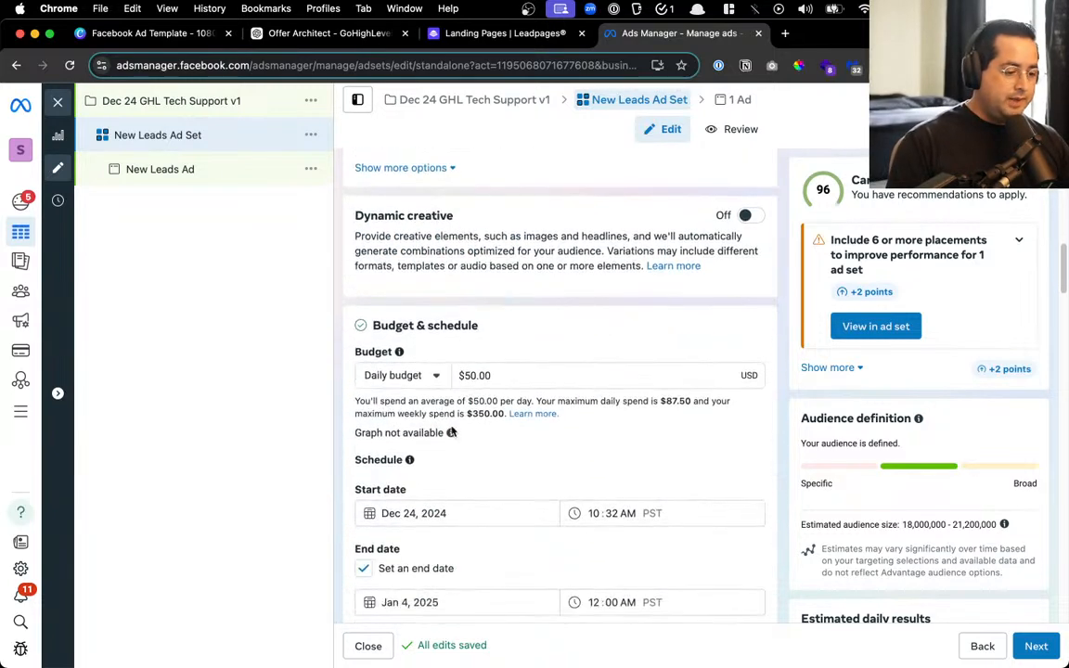
# Review budget, Florida/Texas ages 30–55 audience and feed placements, then show more placement options
pyautogui.scroll(-12, 509, 406)
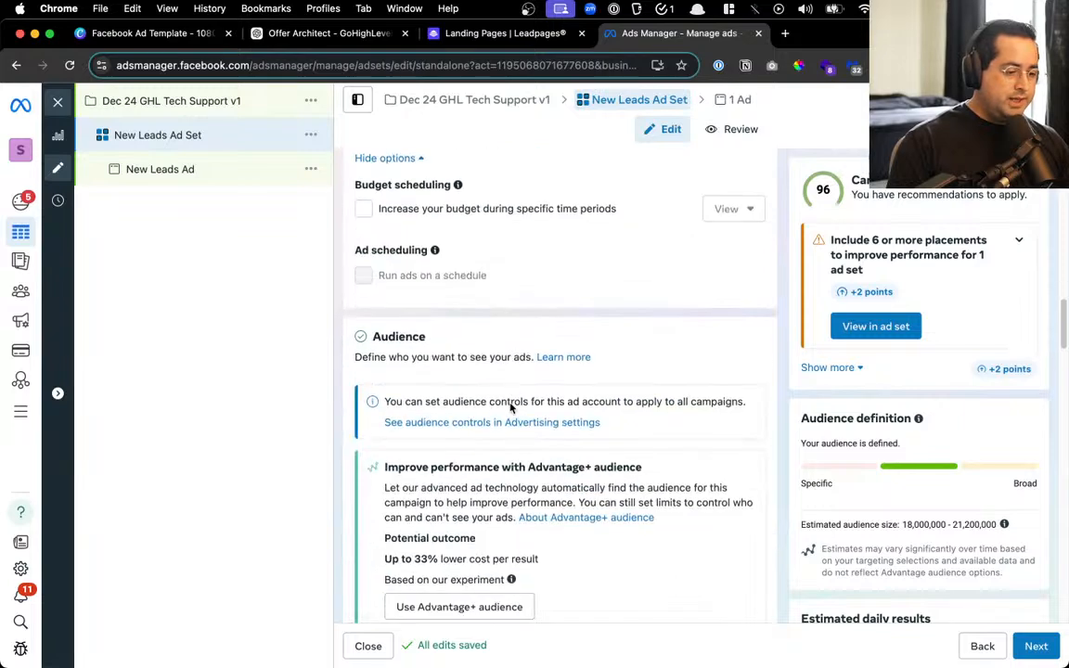
pyautogui.scroll(-2, 509, 402)
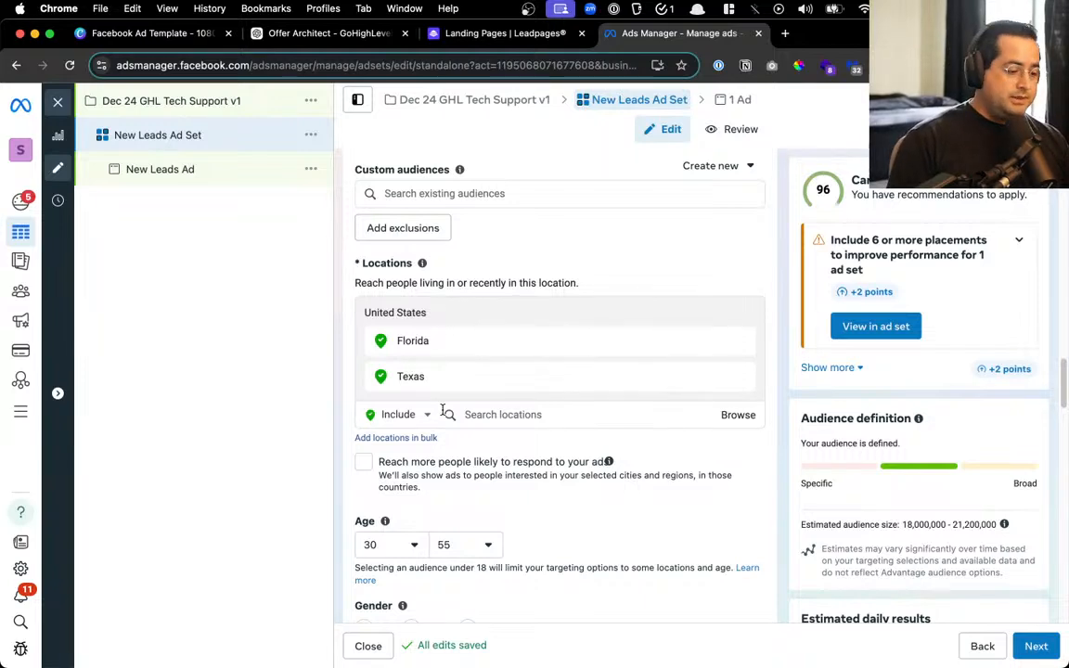
pyautogui.scroll(-3, 469, 456)
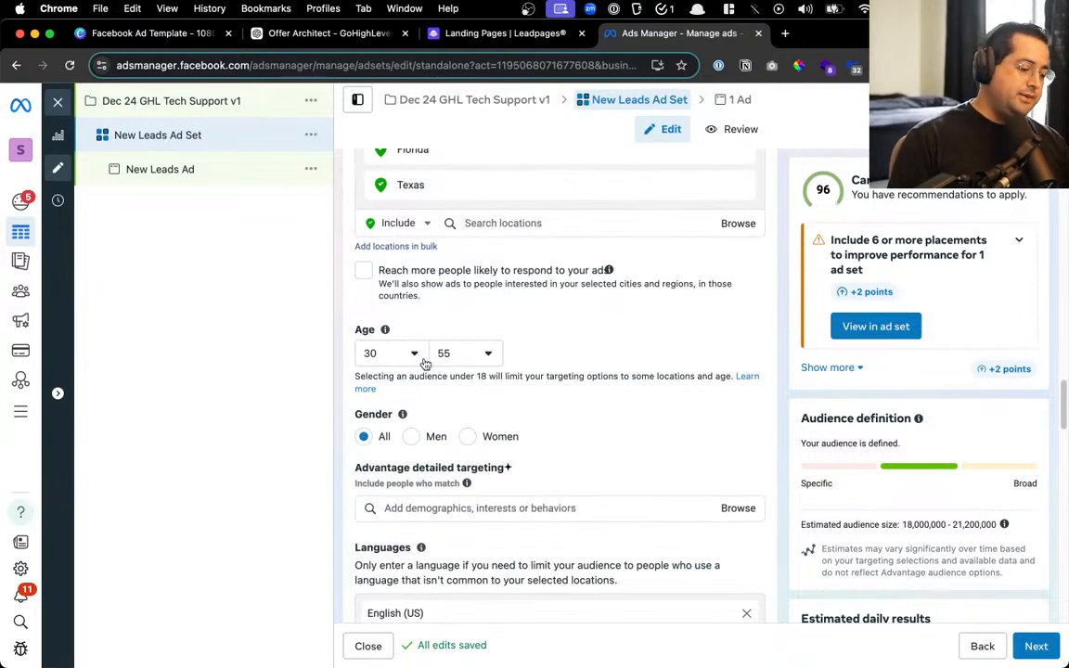
pyautogui.scroll(-2, 506, 366)
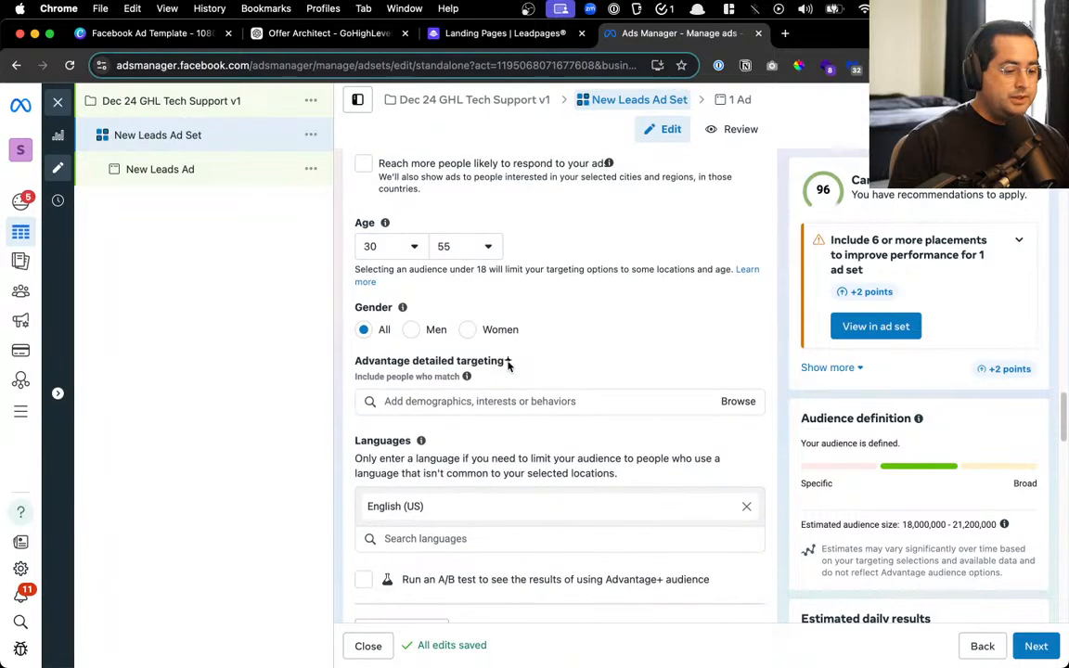
pyautogui.scroll(-4, 575, 364)
pyautogui.scroll(-8, 595, 304)
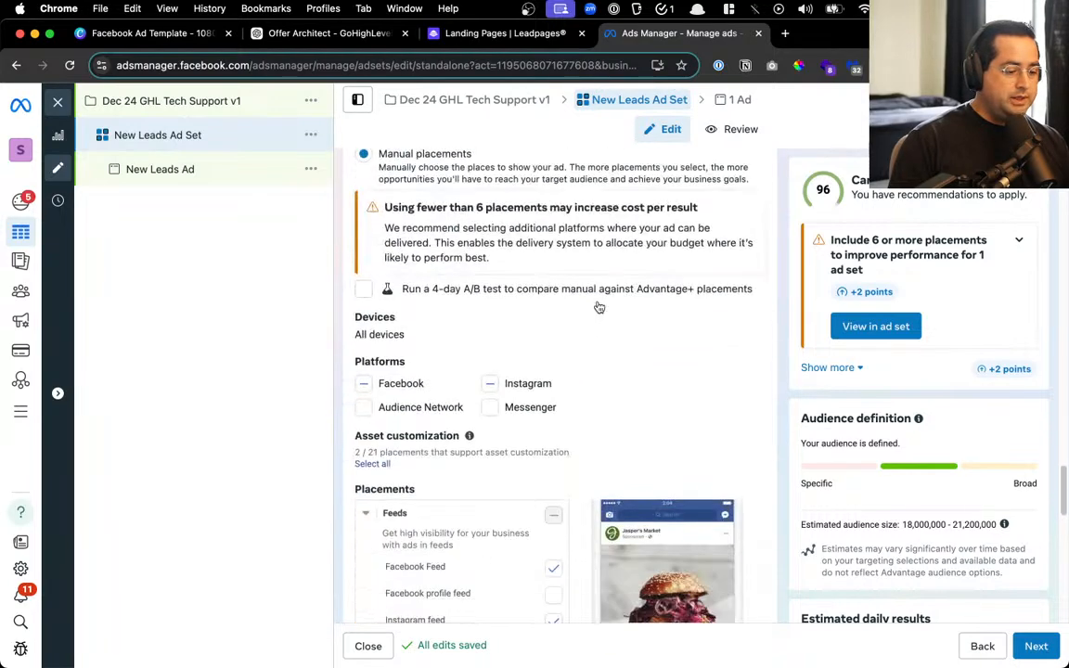
pyautogui.scroll(-5, 485, 356)
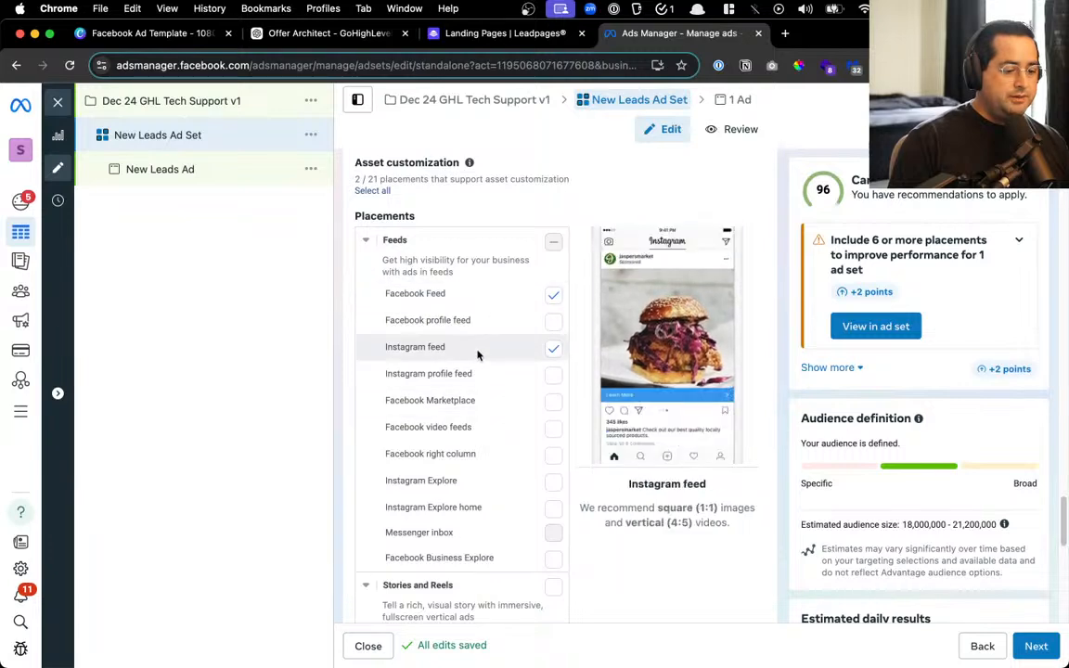
pyautogui.scroll(-12, 477, 355)
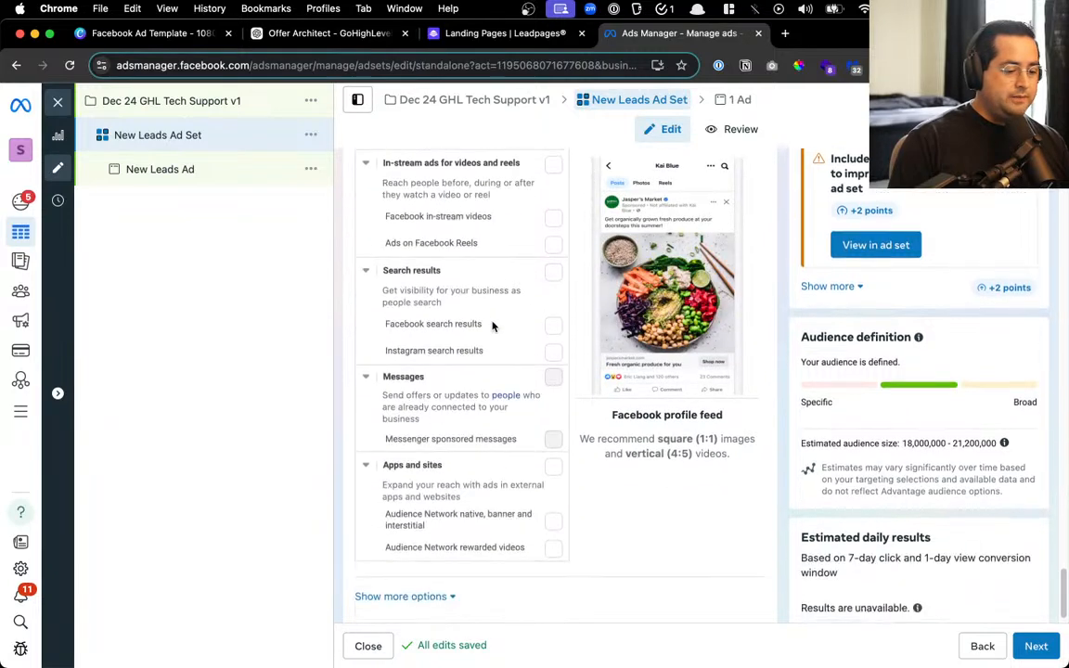
pyautogui.click(421, 578)
# Advance to the ad, publish the Dec 24 GHL Tech Support v1 campaign, and close the editor
pyautogui.scroll(-5, 604, 541)
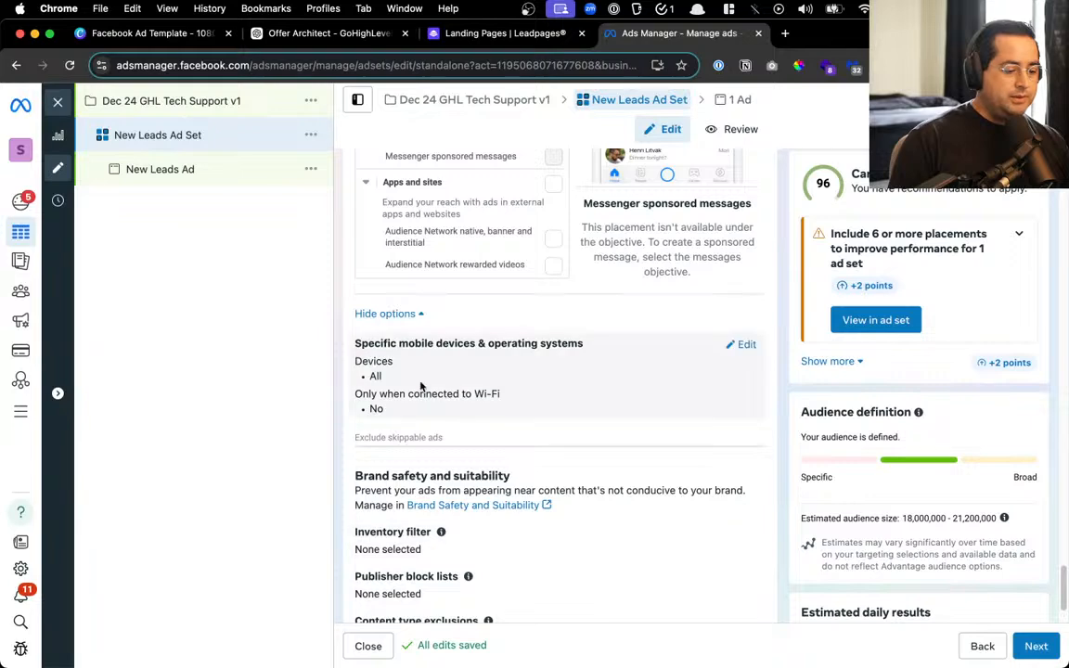
pyautogui.scroll(-2, 615, 398)
pyautogui.scroll(20, 615, 401)
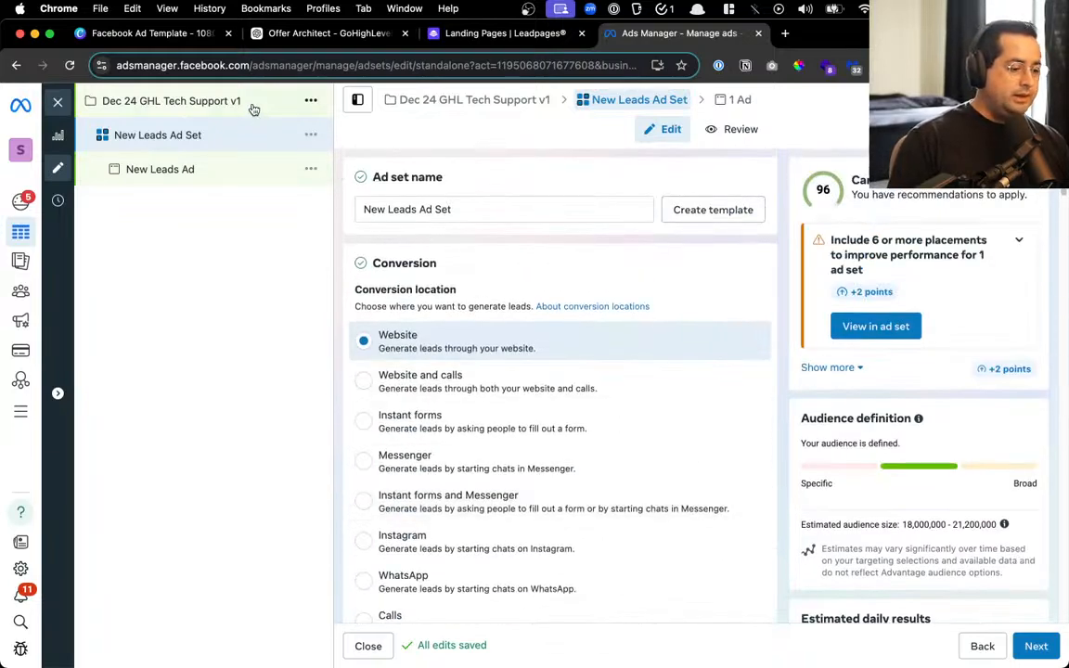
pyautogui.click(1033, 647)
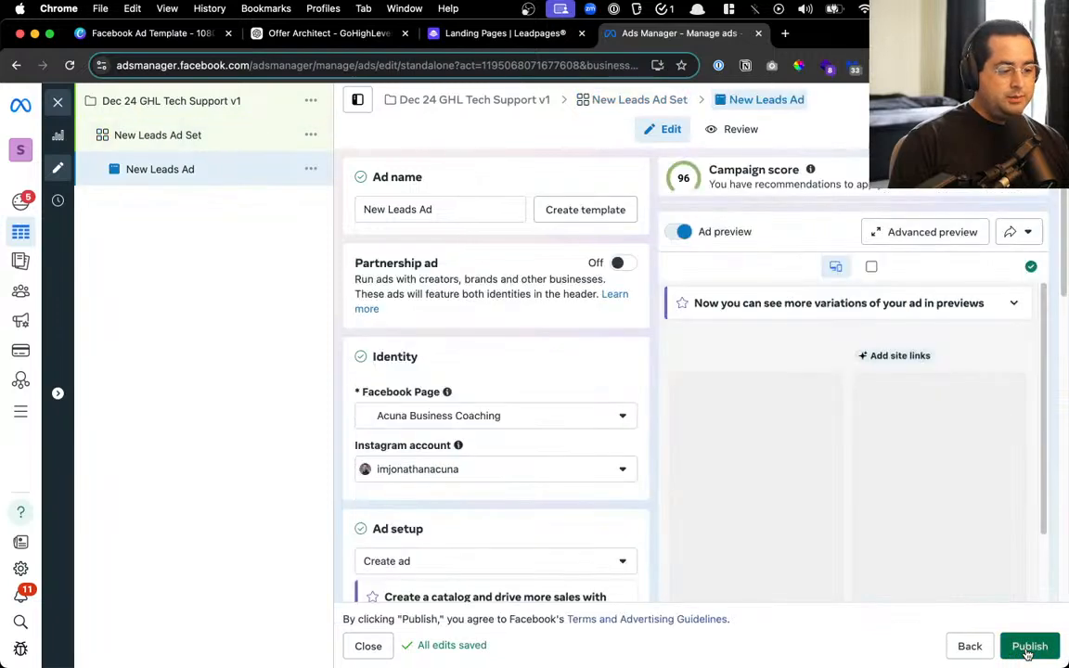
pyautogui.click(1028, 649)
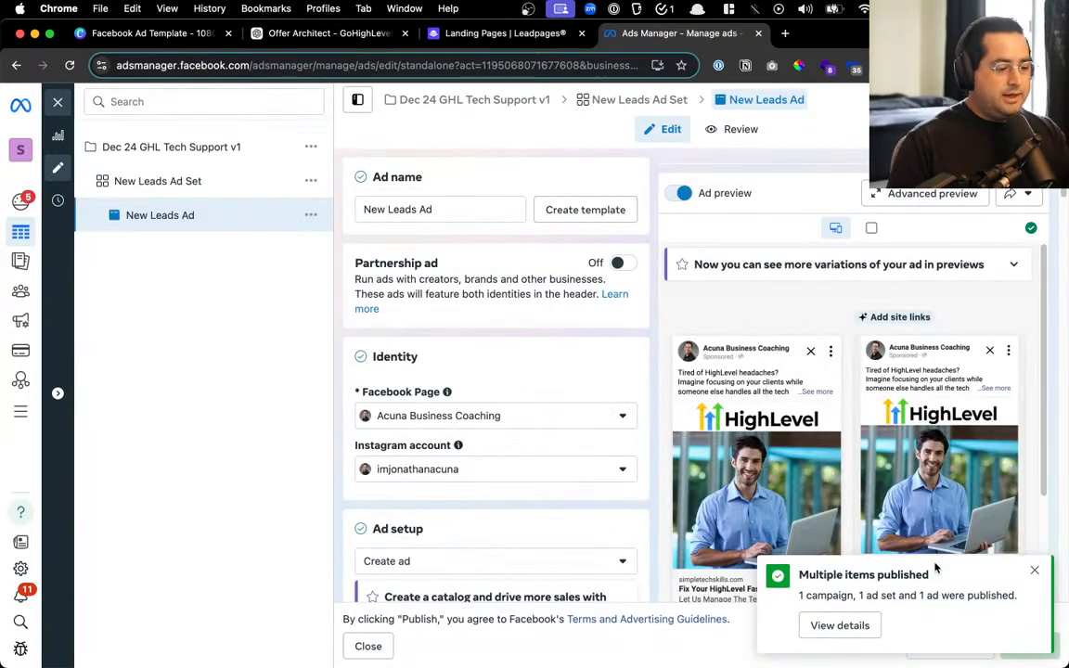
pyautogui.click(58, 102)
# Switch on the Dec 24 GHL Tech Support v1 campaign, quick-duplicate it and delete ' - Copy' from the copy's name
pyautogui.click(113, 212)
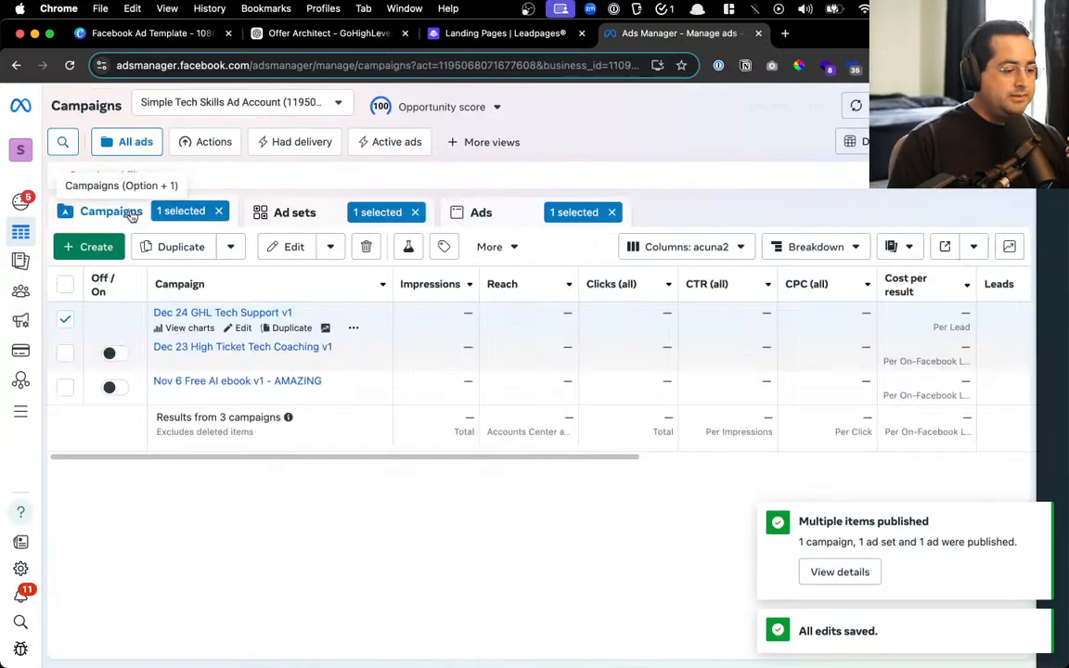
pyautogui.click(110, 319)
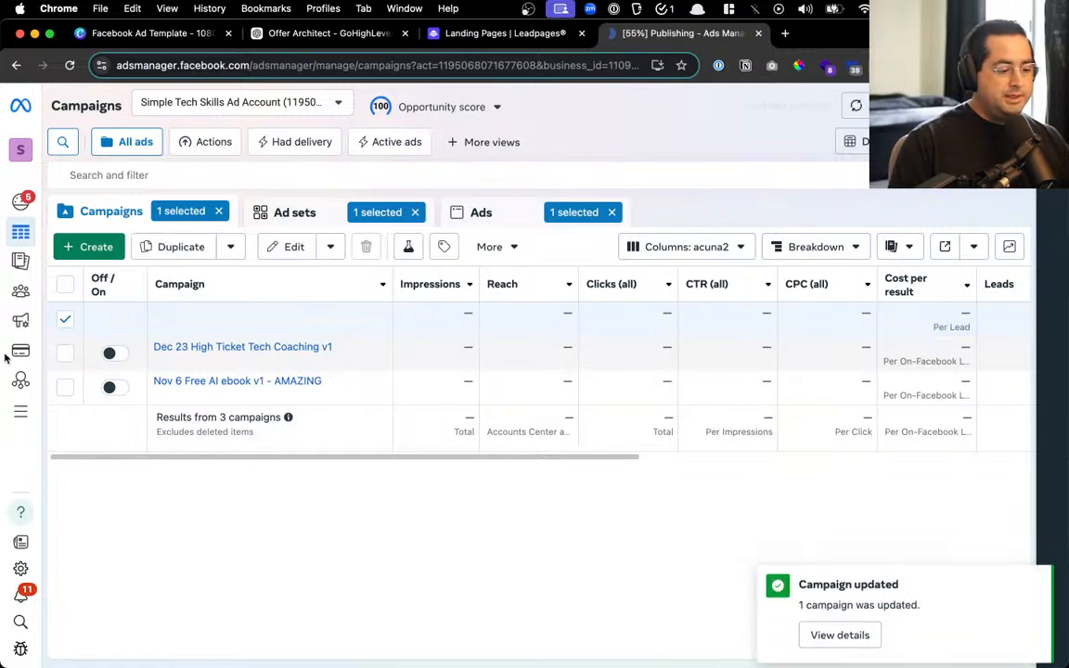
pyautogui.moveTo(125, 337)
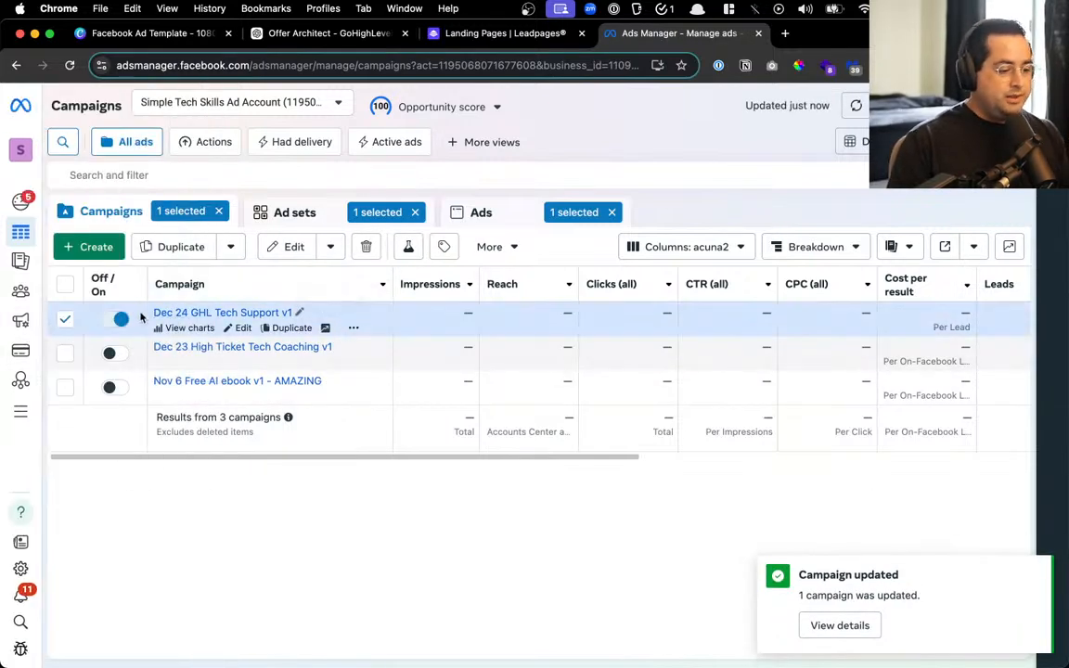
pyautogui.click(231, 246)
pyautogui.click(219, 313)
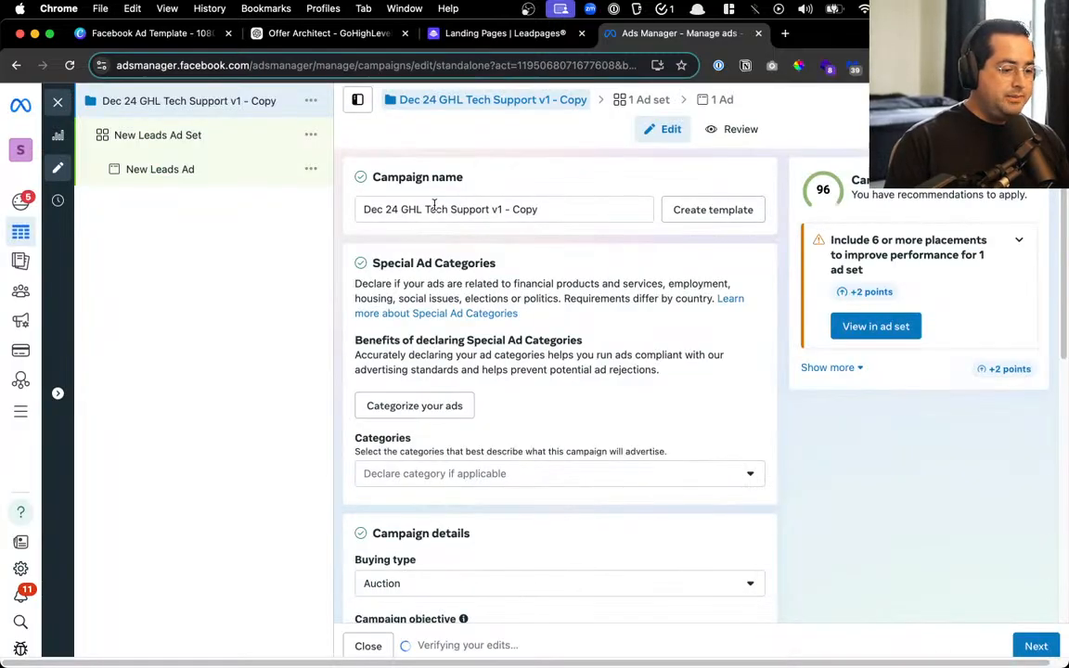
pyautogui.moveTo(502, 209); pyautogui.dragTo(560, 212)
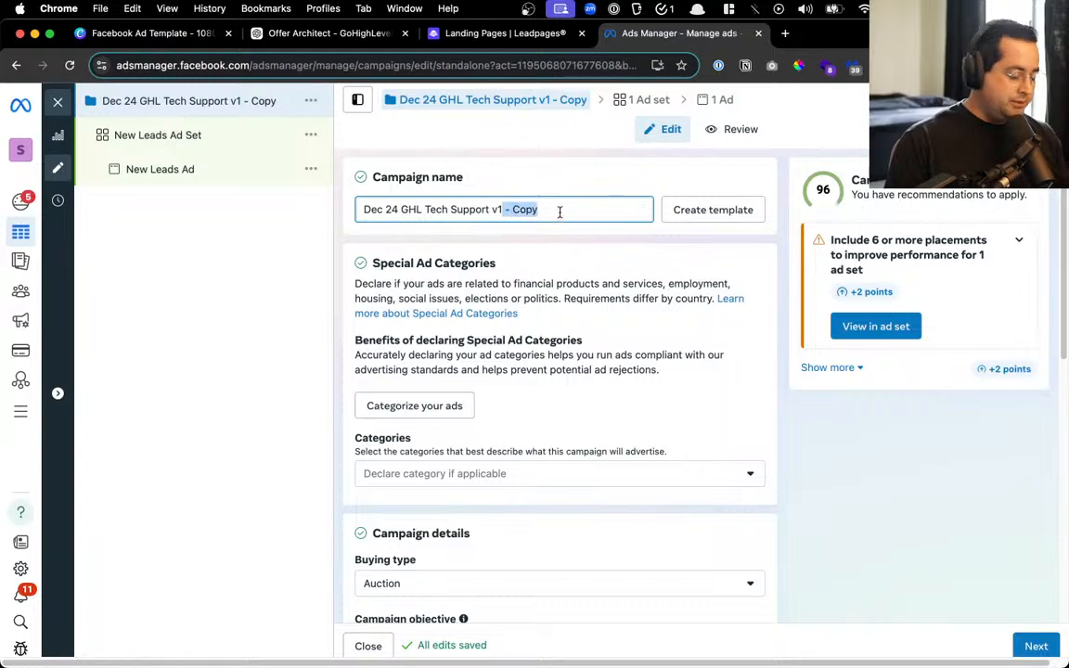
pyautogui.press('BackSpace')
# Complete the copy's name as v1.5 and review its ad set and ad
pyautogui.write('.5')
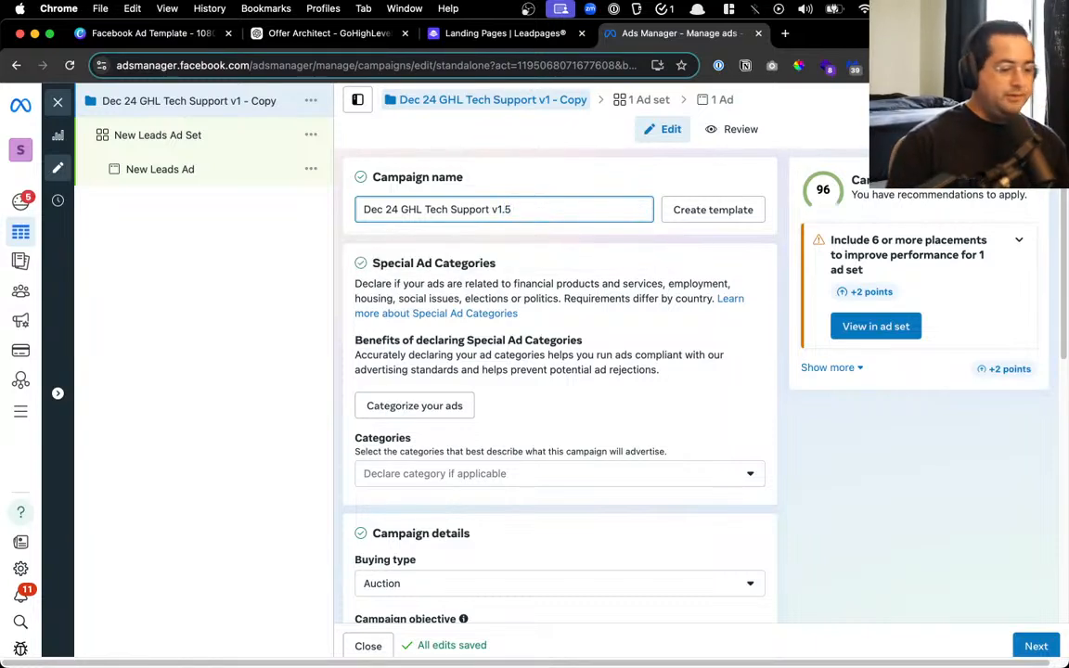
pyautogui.scroll(-5, 586, 232)
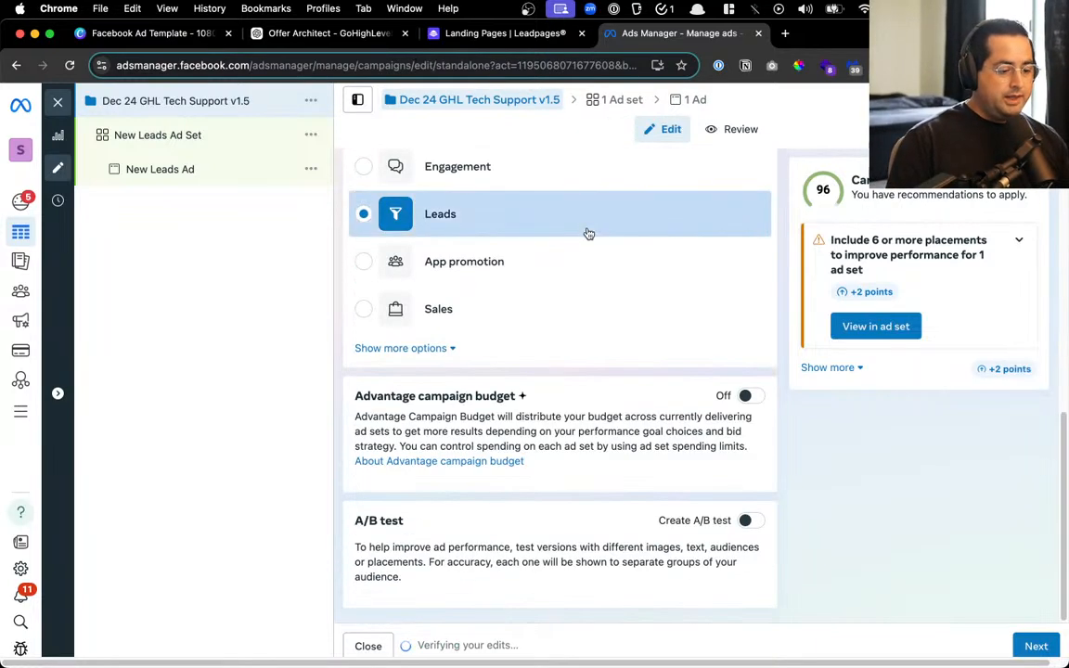
pyautogui.click(283, 141)
pyautogui.scroll(-3, 385, 334)
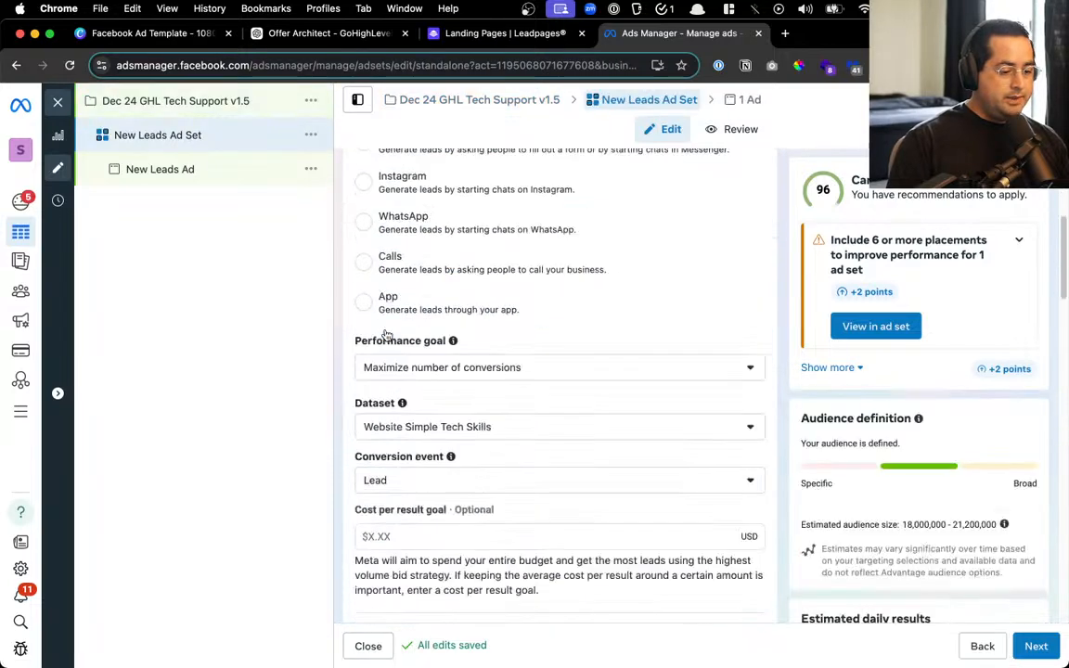
pyautogui.click(172, 176)
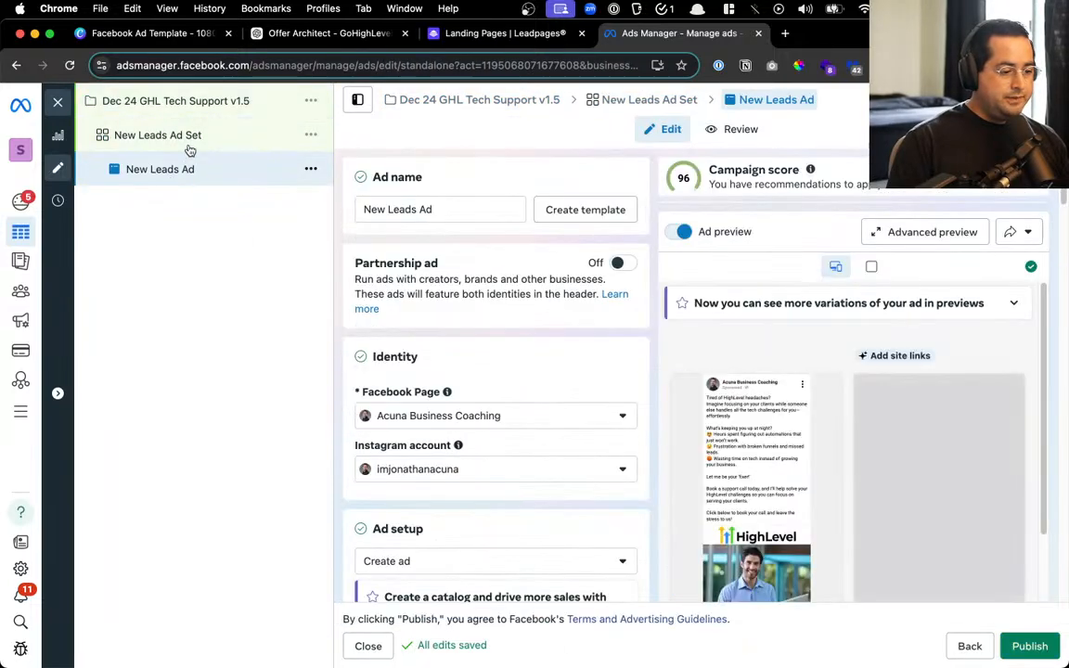
pyautogui.click(165, 136)
# Go through the copied ad set's settings and continue to the New Leads Ad
pyautogui.scroll(-10, 484, 341)
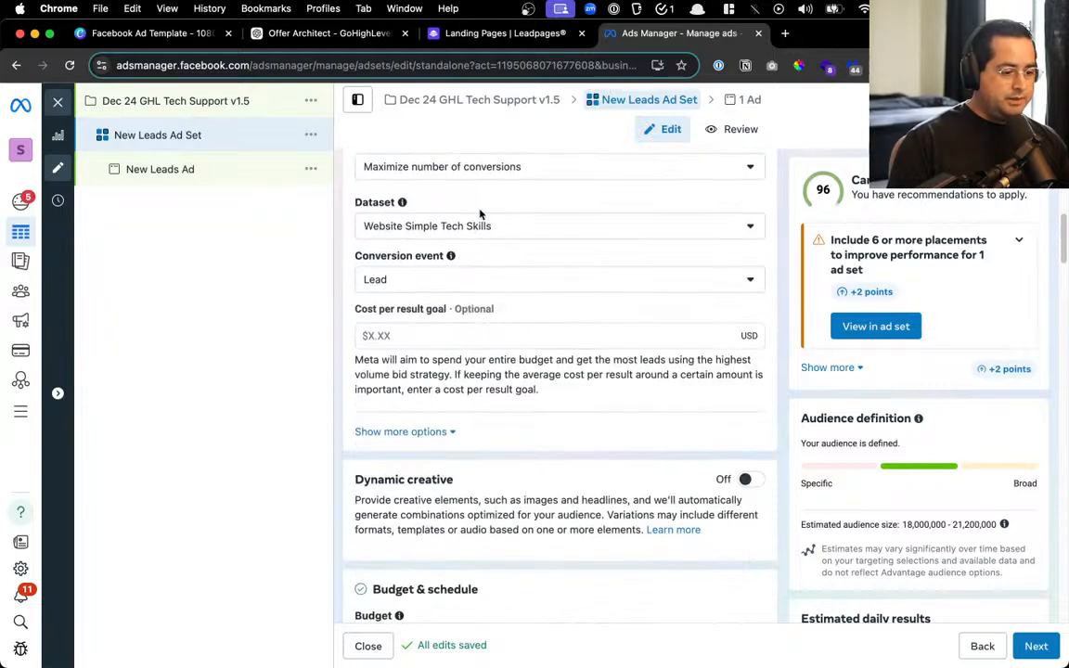
pyautogui.scroll(-10, 512, 339)
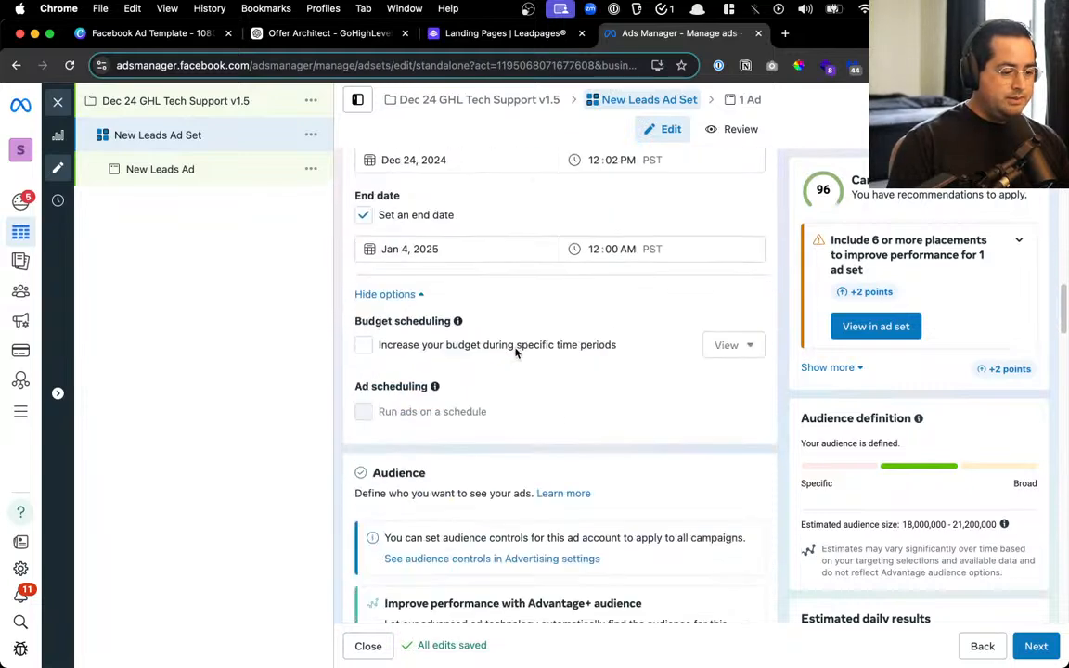
pyautogui.scroll(-5, 536, 316)
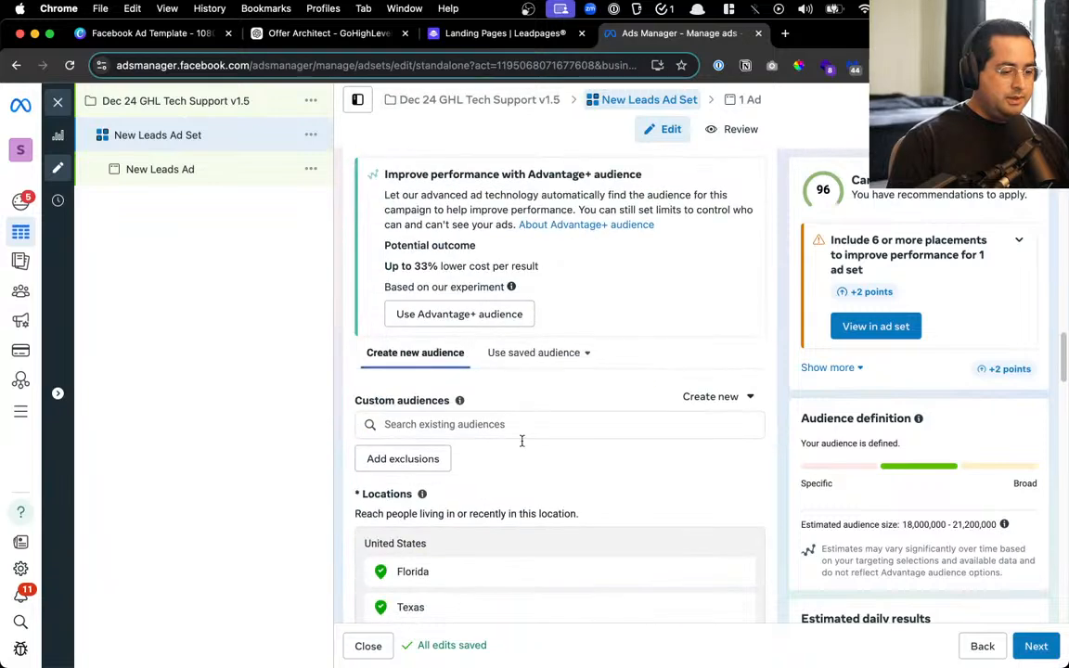
pyautogui.scroll(-5, 520, 439)
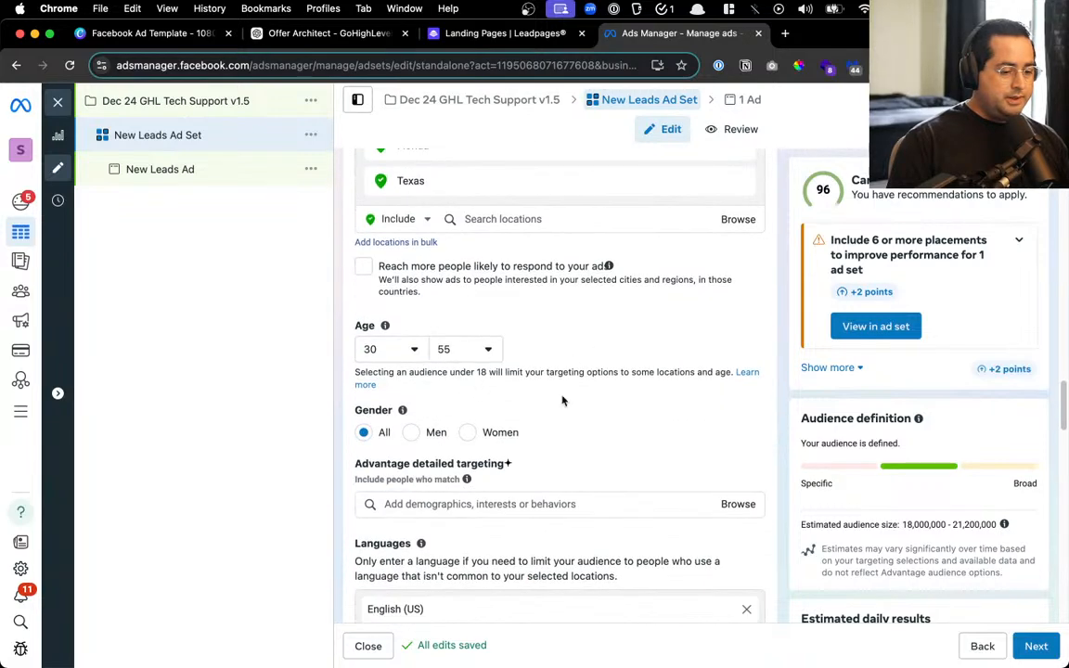
pyautogui.scroll(-2, 548, 408)
pyautogui.scroll(-8, 452, 440)
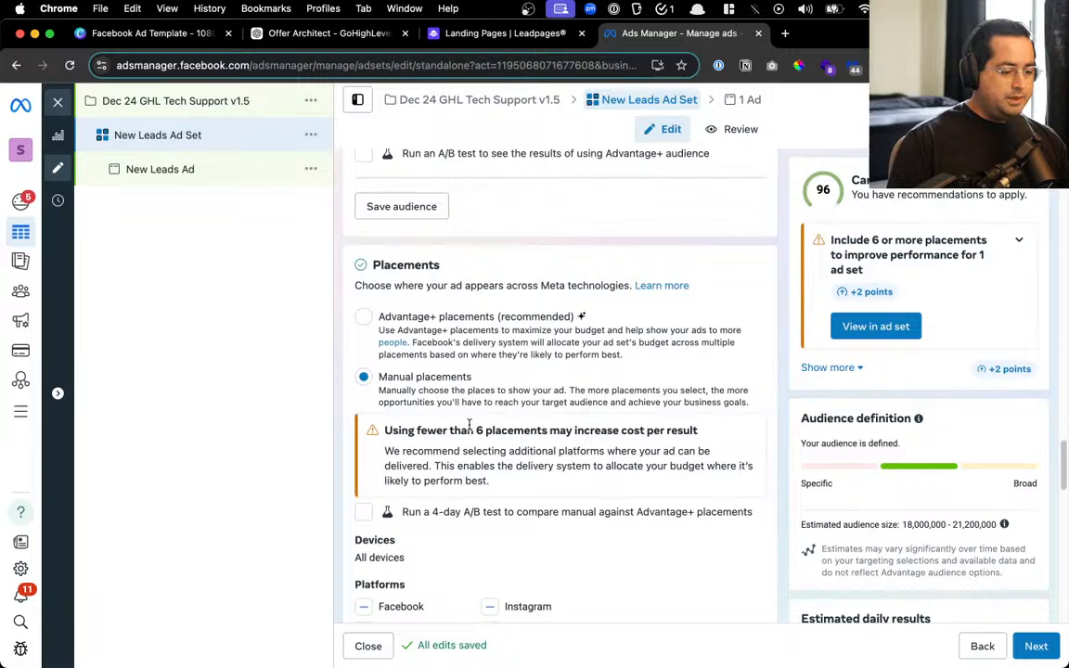
pyautogui.scroll(-8, 468, 424)
pyautogui.scroll(-3, 529, 398)
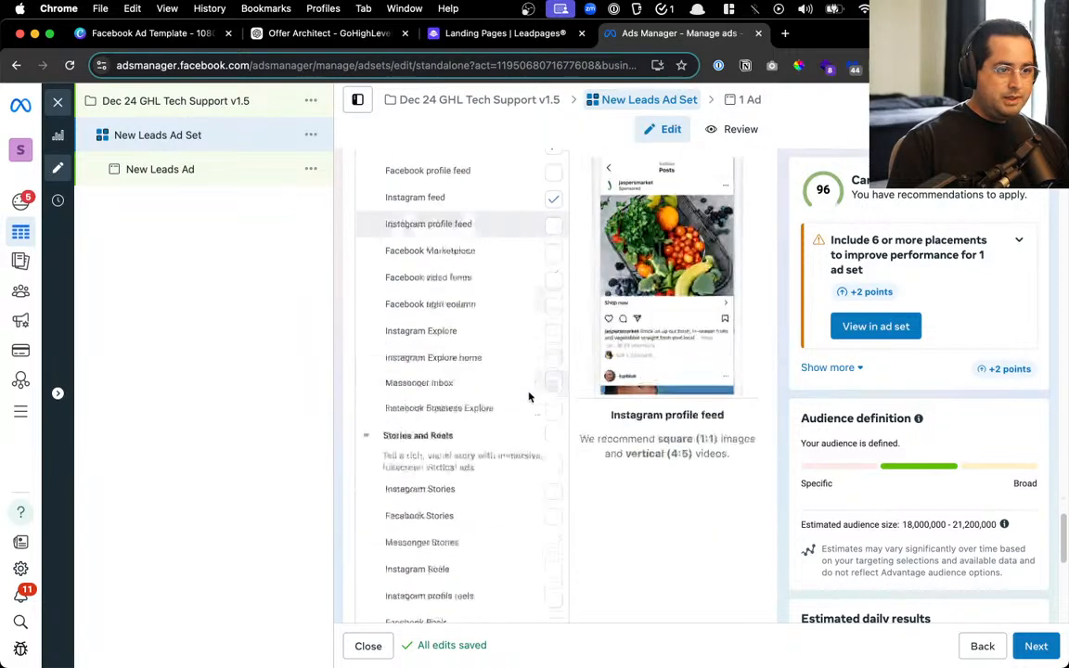
pyautogui.scroll(-8, 529, 397)
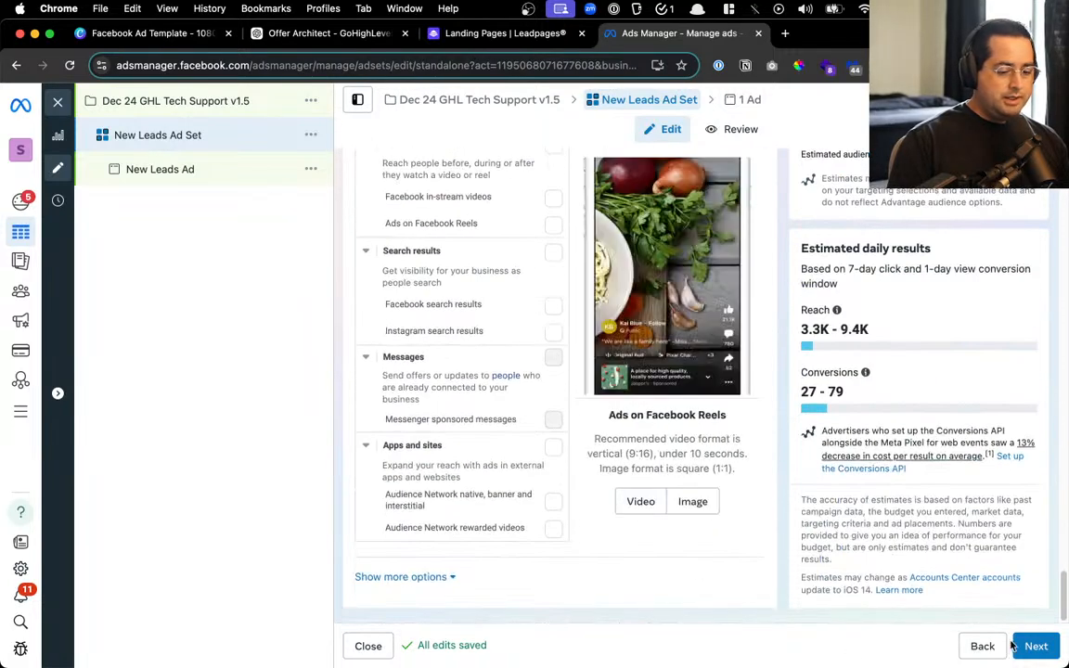
pyautogui.click(1014, 646)
# Delete the New Leads Ad's current image under Ad creative
pyautogui.scroll(-5, 613, 343)
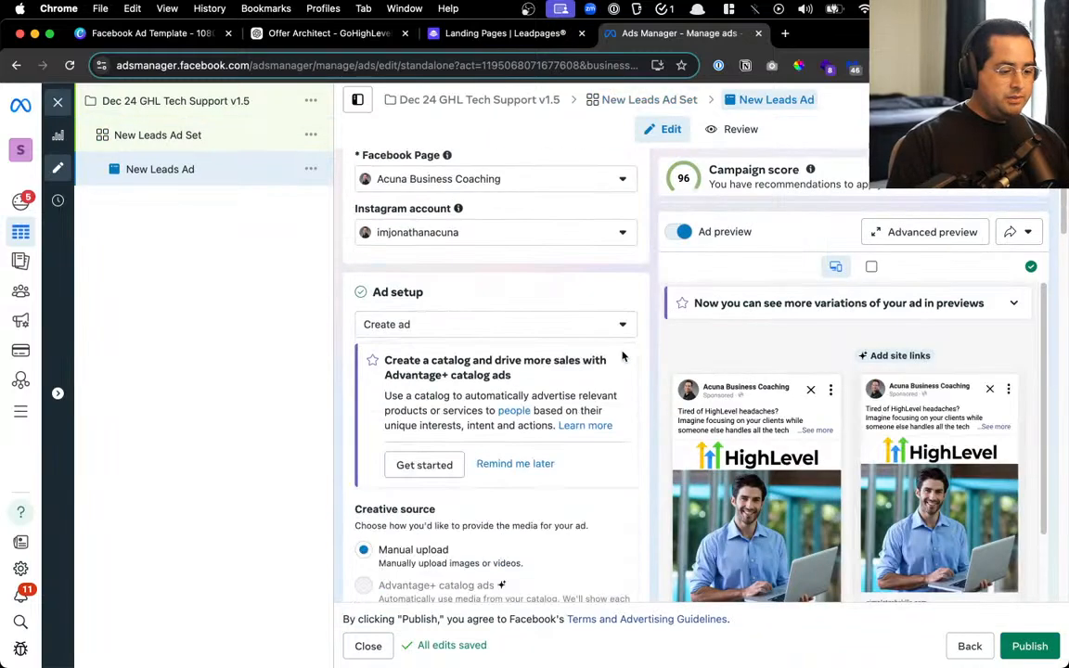
pyautogui.scroll(-5, 621, 355)
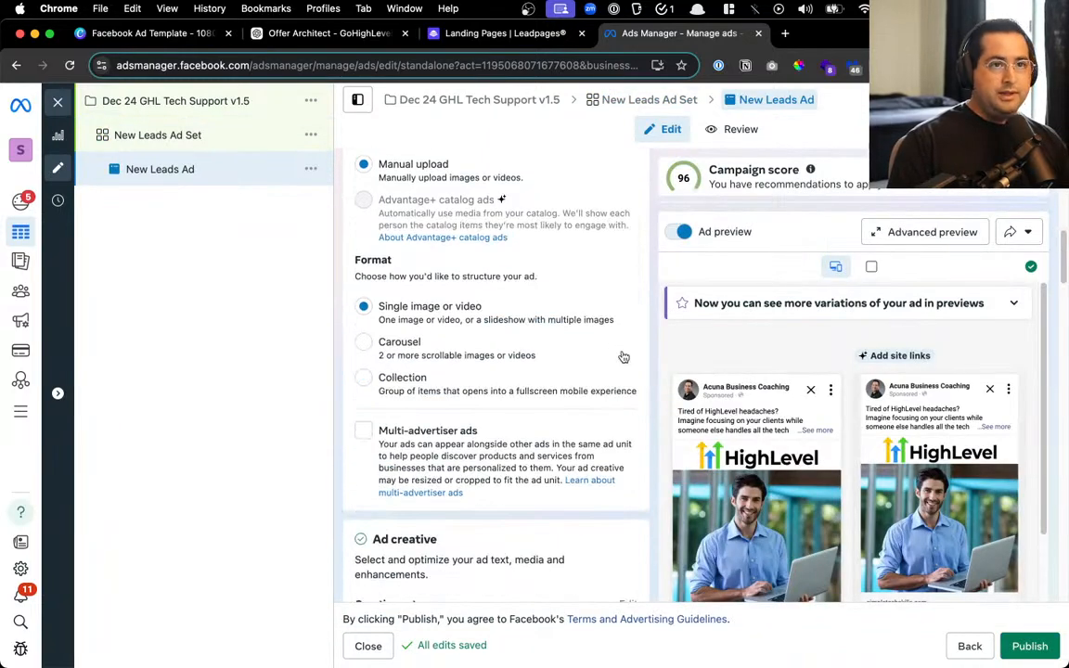
pyautogui.scroll(-5, 624, 356)
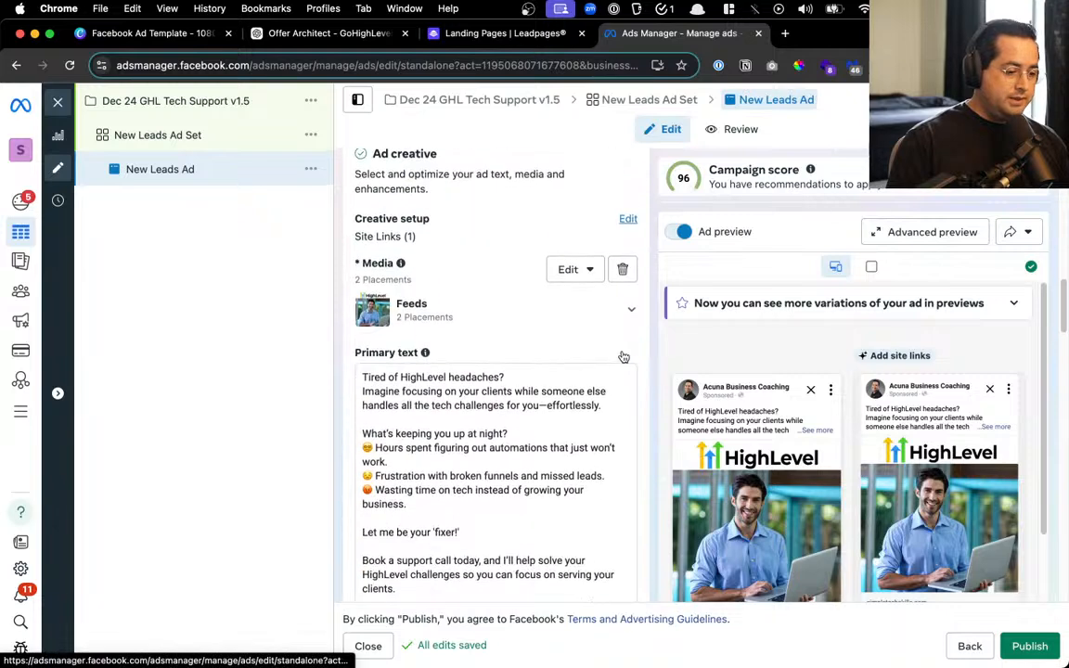
pyautogui.click(622, 268)
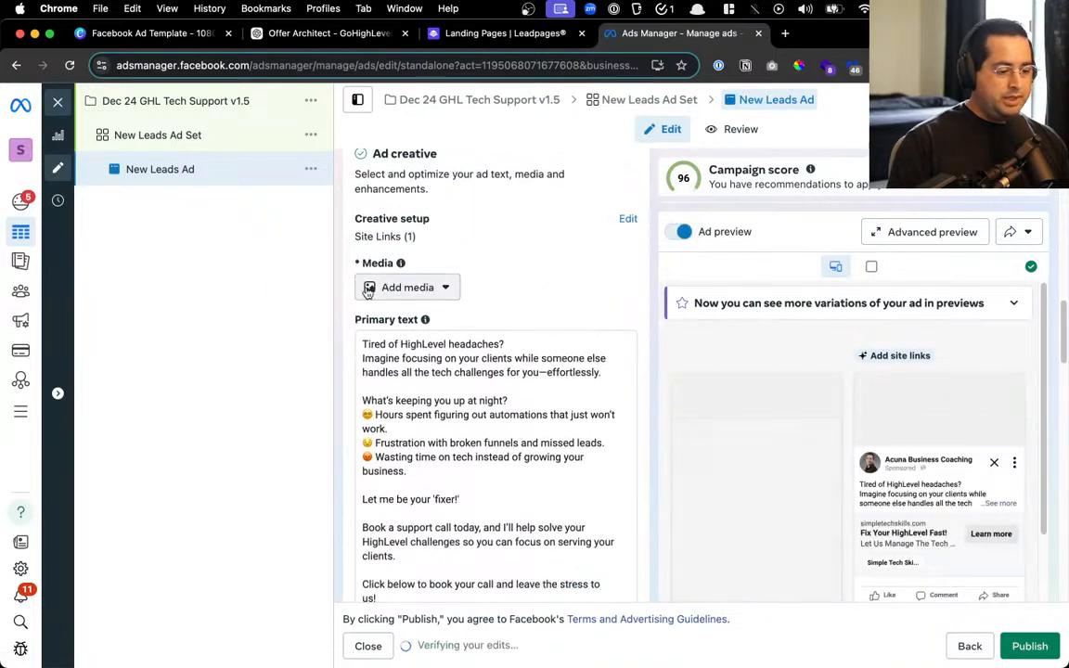
# Add 2.jpg as the ad image, keeping the default crop and skipping generated image variations
pyautogui.click(408, 288)
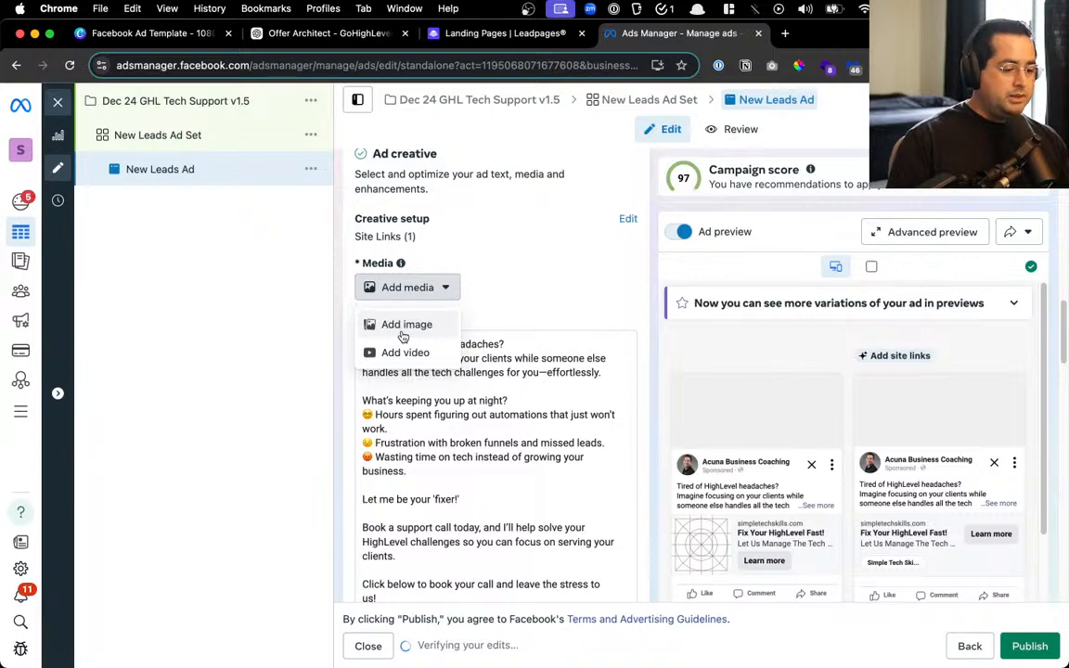
pyautogui.click(403, 334)
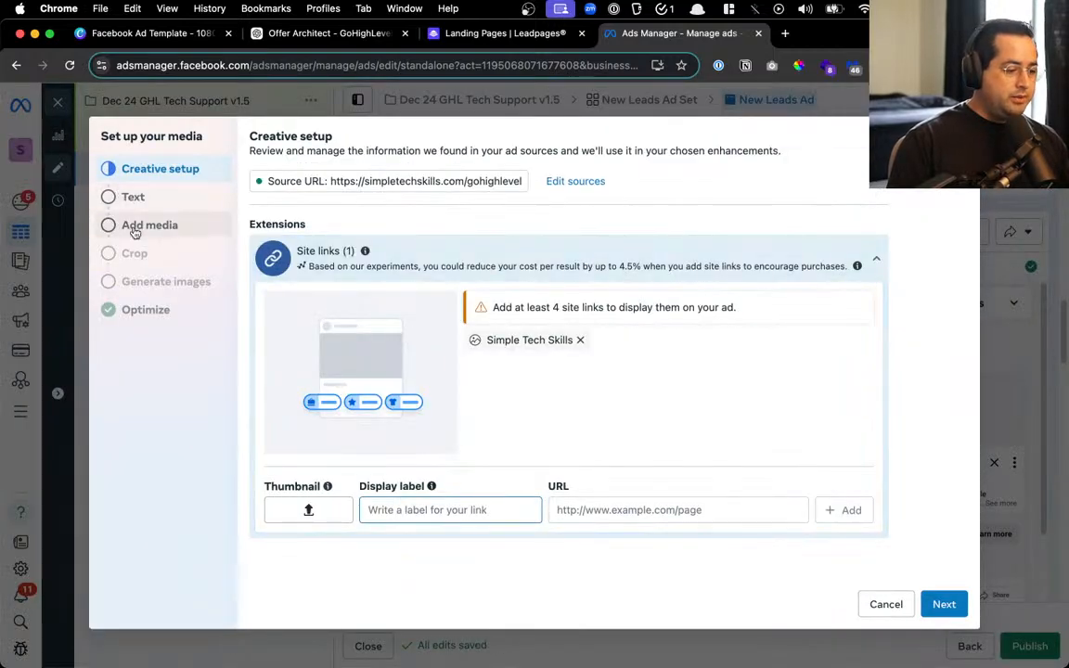
pyautogui.click(320, 266)
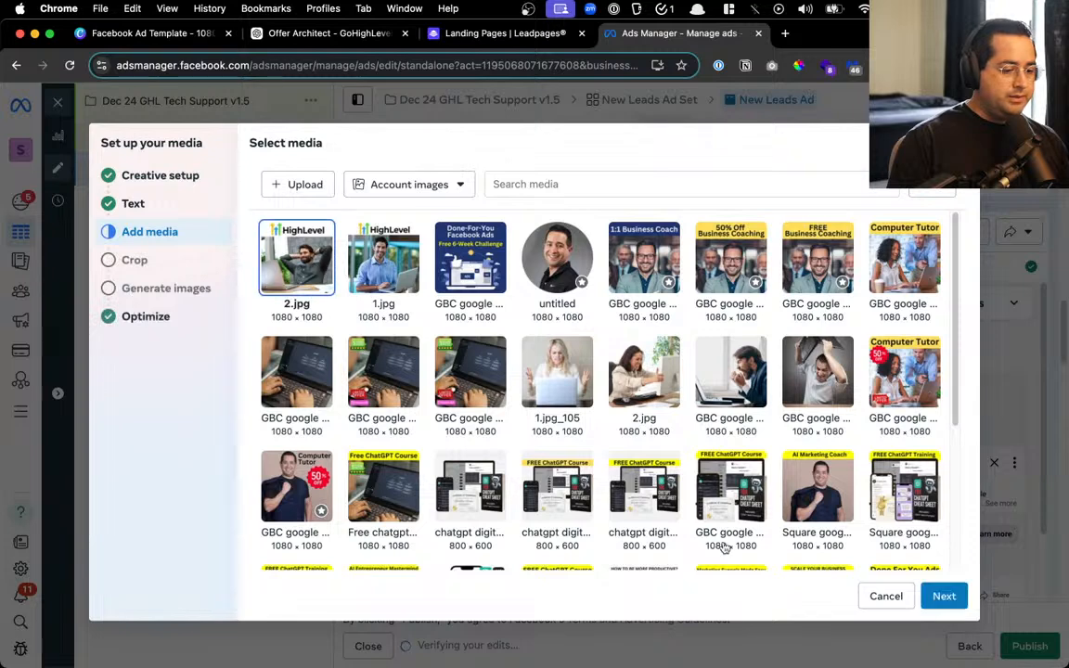
pyautogui.click(939, 599)
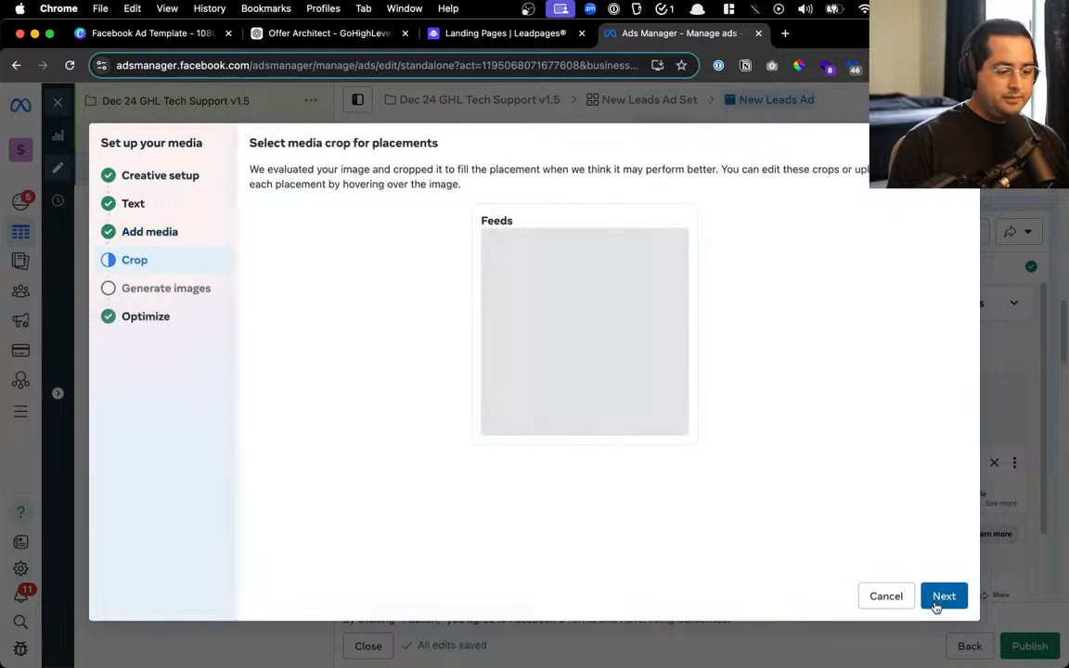
pyautogui.click(935, 603)
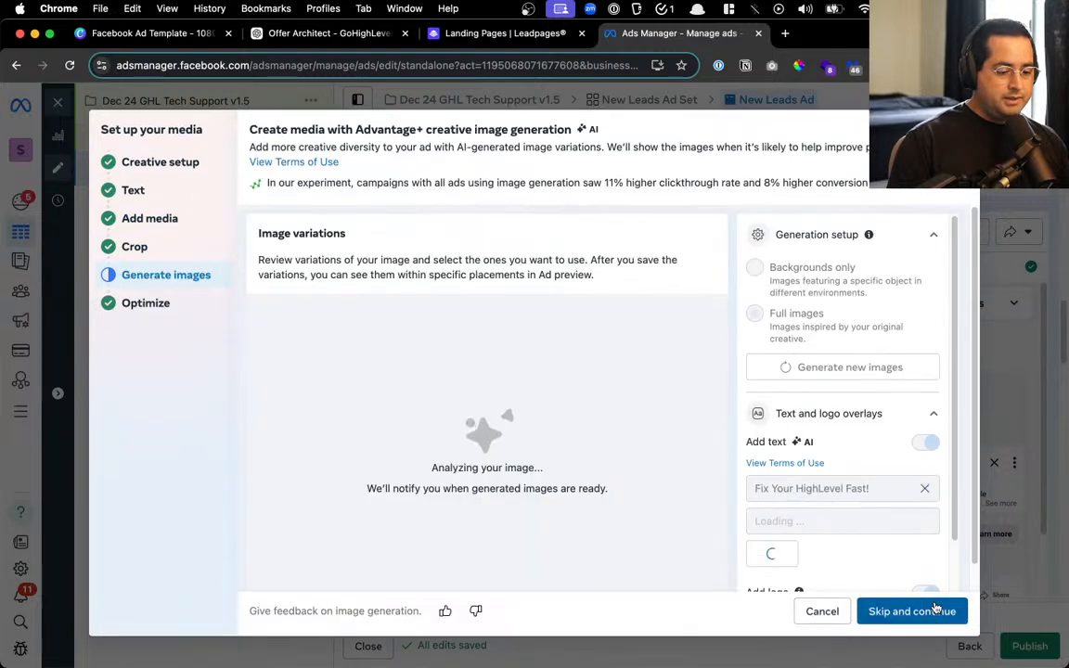
pyautogui.click(901, 612)
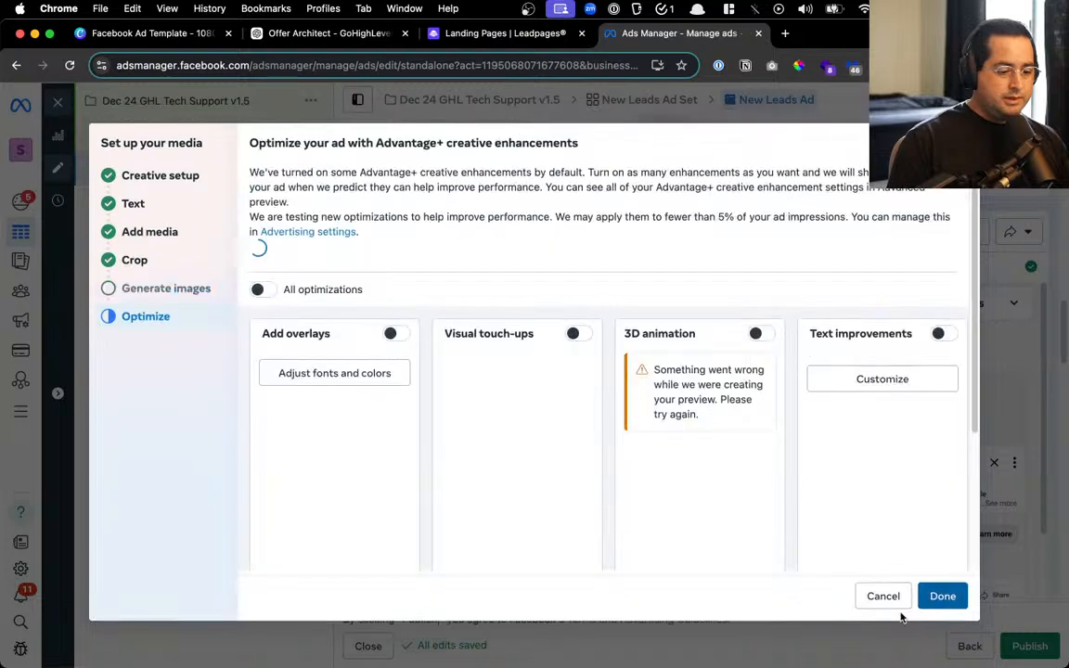
pyautogui.click(939, 599)
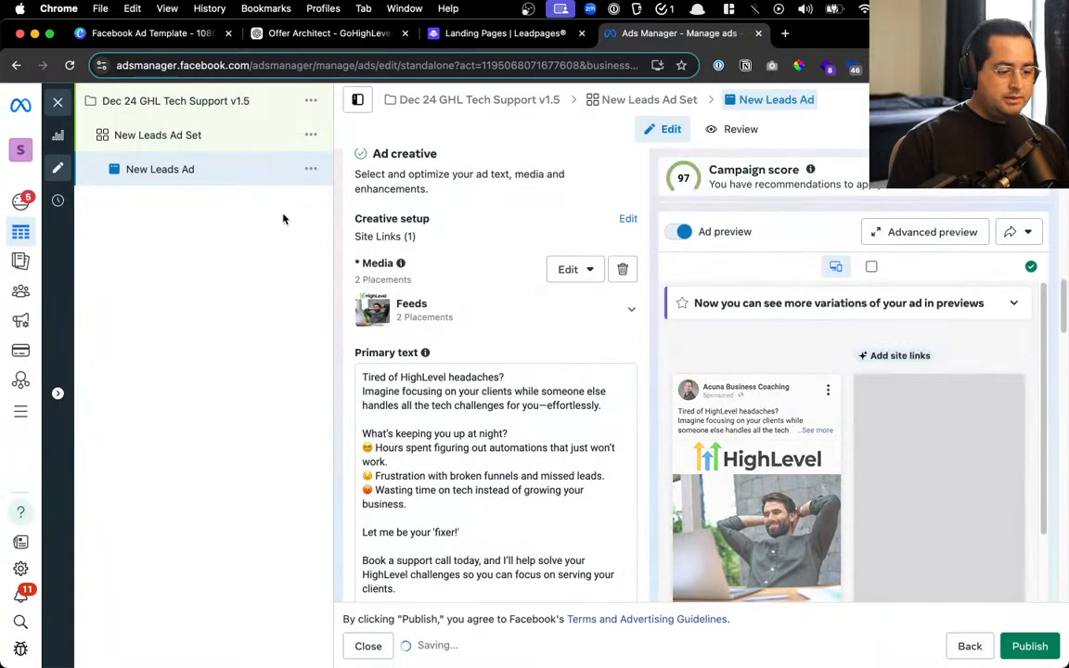
# Review the v1.5 ad previews and setup showing the new 2.jpg image
pyautogui.scroll(-2, 728, 385)
pyautogui.scroll(3, 739, 351)
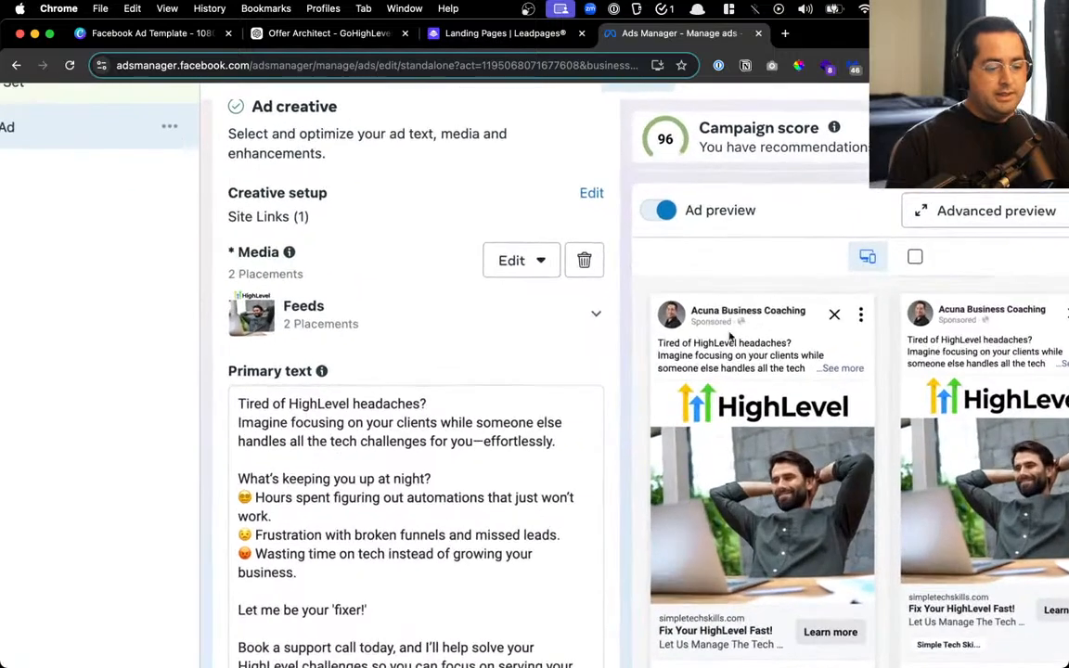
pyautogui.scroll(-3, 741, 352)
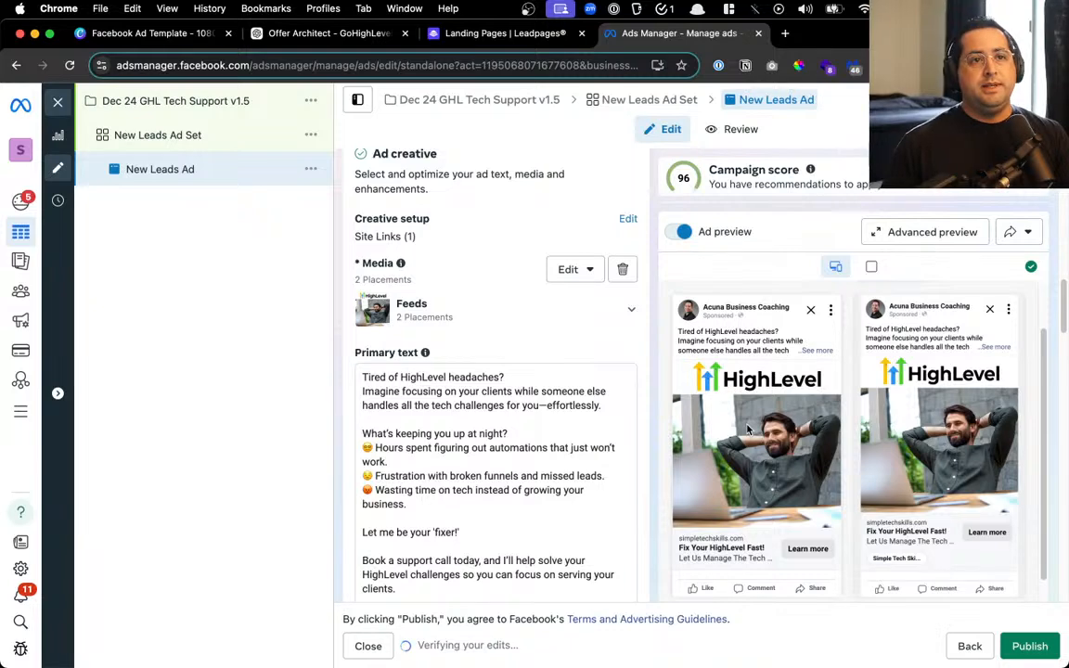
pyautogui.scroll(-3, 809, 344)
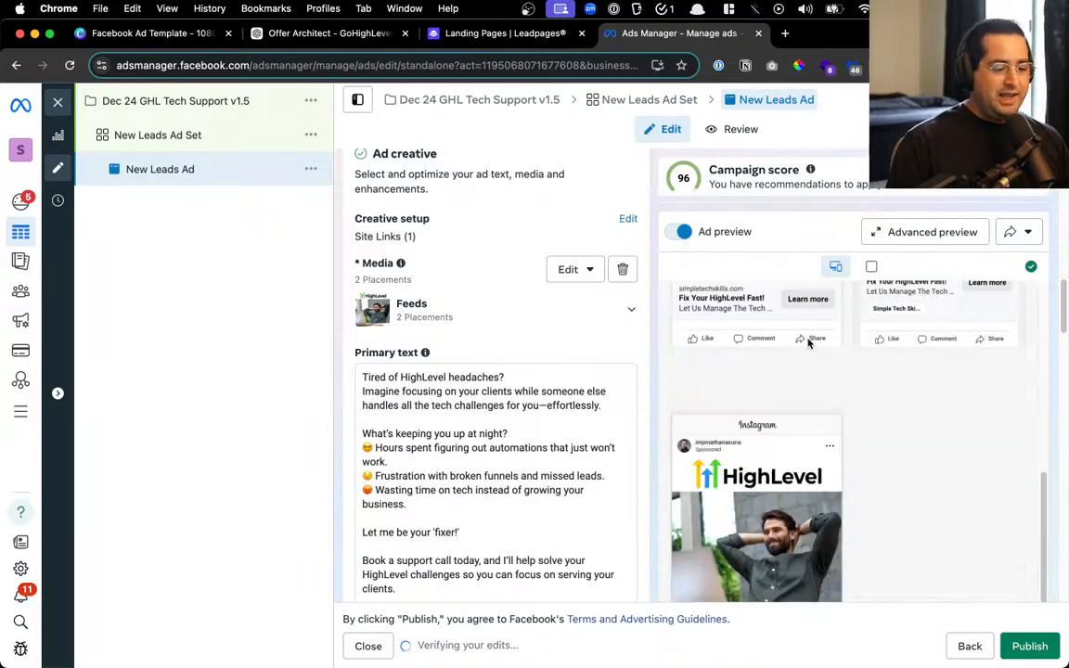
pyautogui.scroll(4, 808, 343)
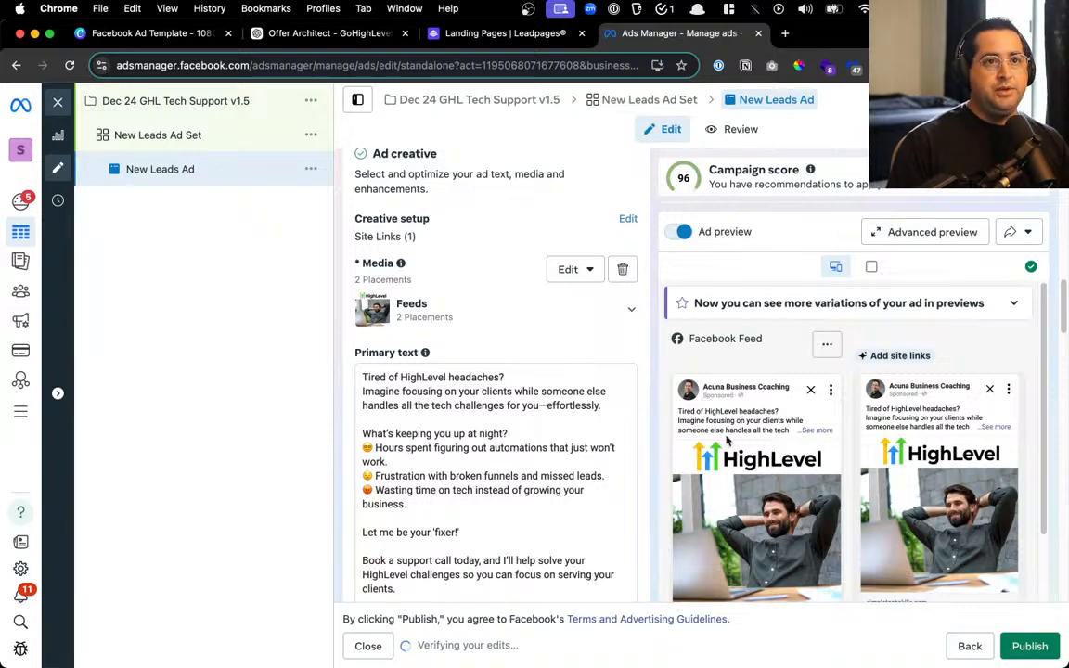
pyautogui.scroll(-5, 501, 361)
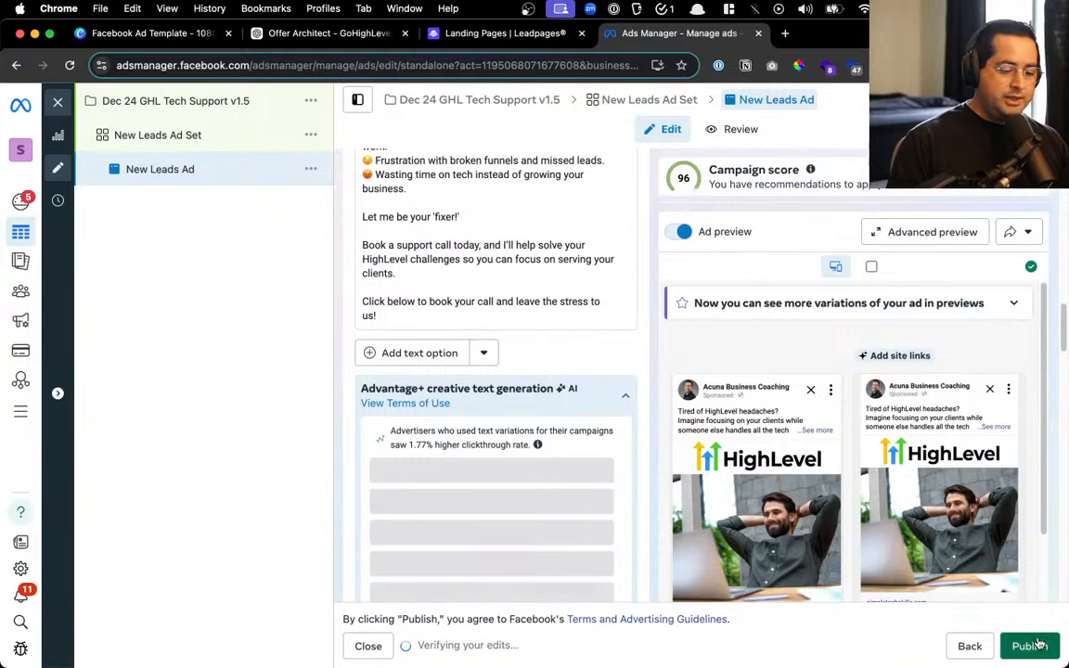
pyautogui.scroll(-3, 627, 381)
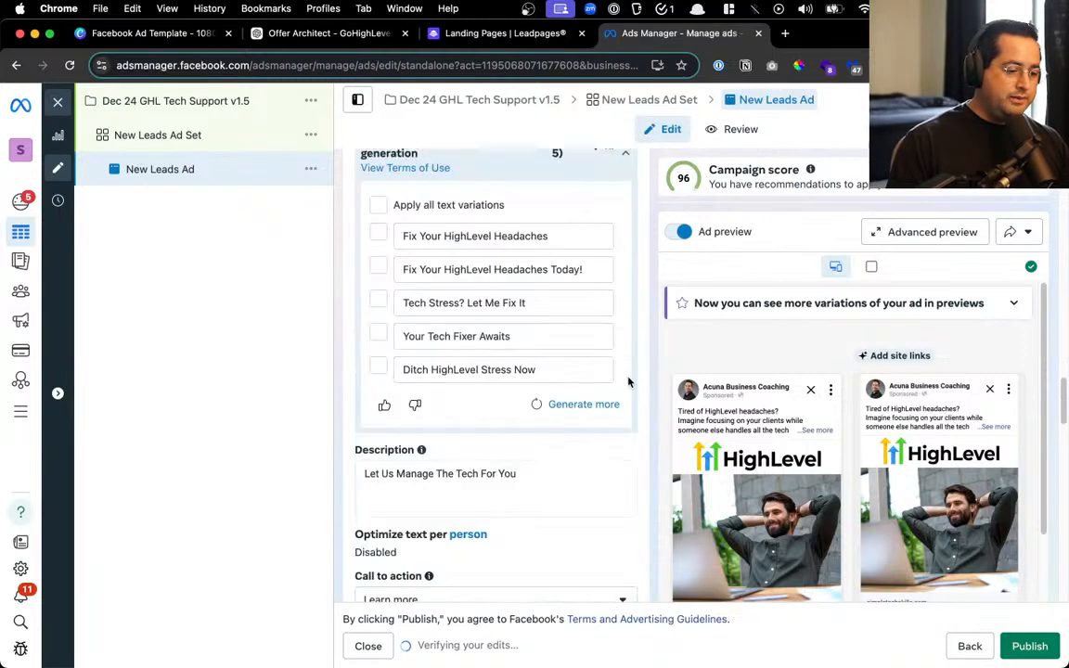
pyautogui.scroll(-10, 629, 381)
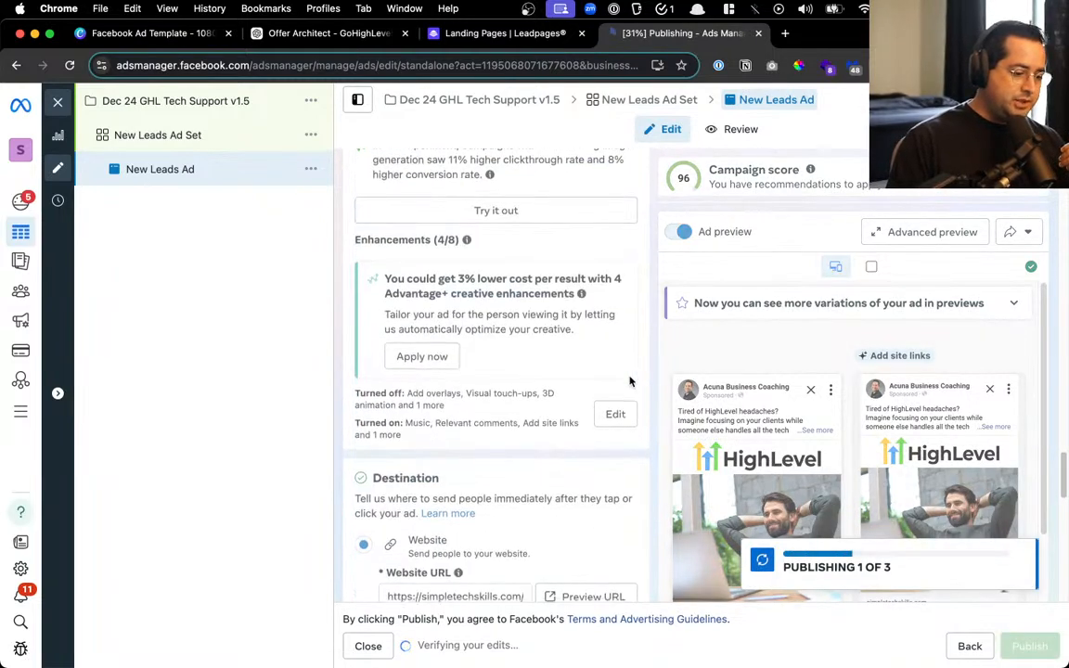
# Copy the ad's Website URL and load it in a new browser tab
pyautogui.scroll(-2, 629, 381)
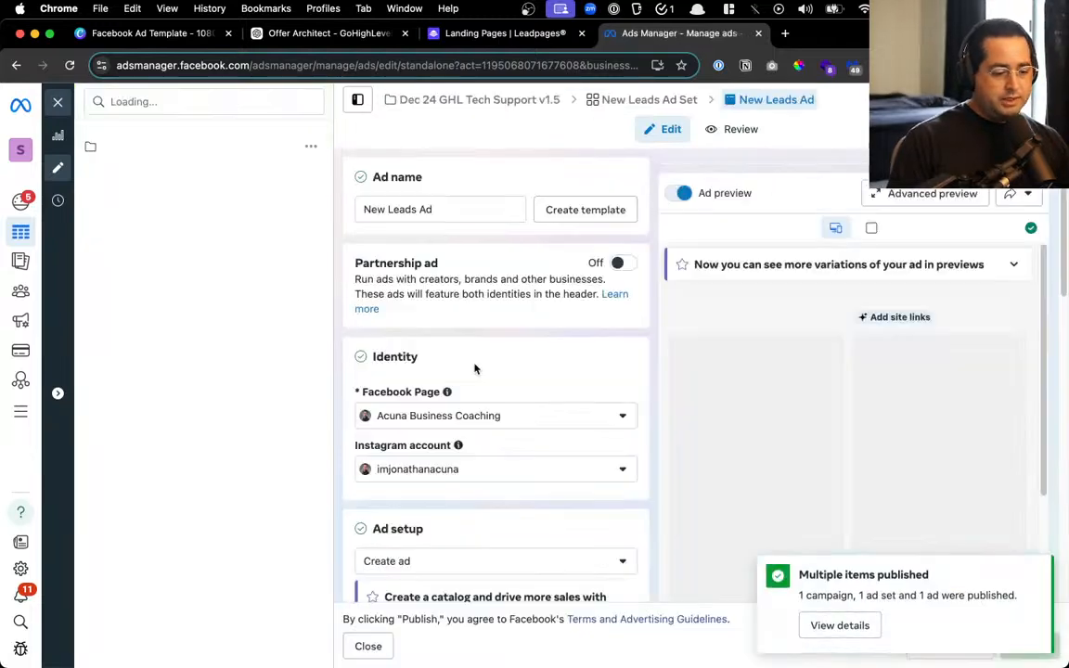
pyautogui.scroll(-15, 470, 371)
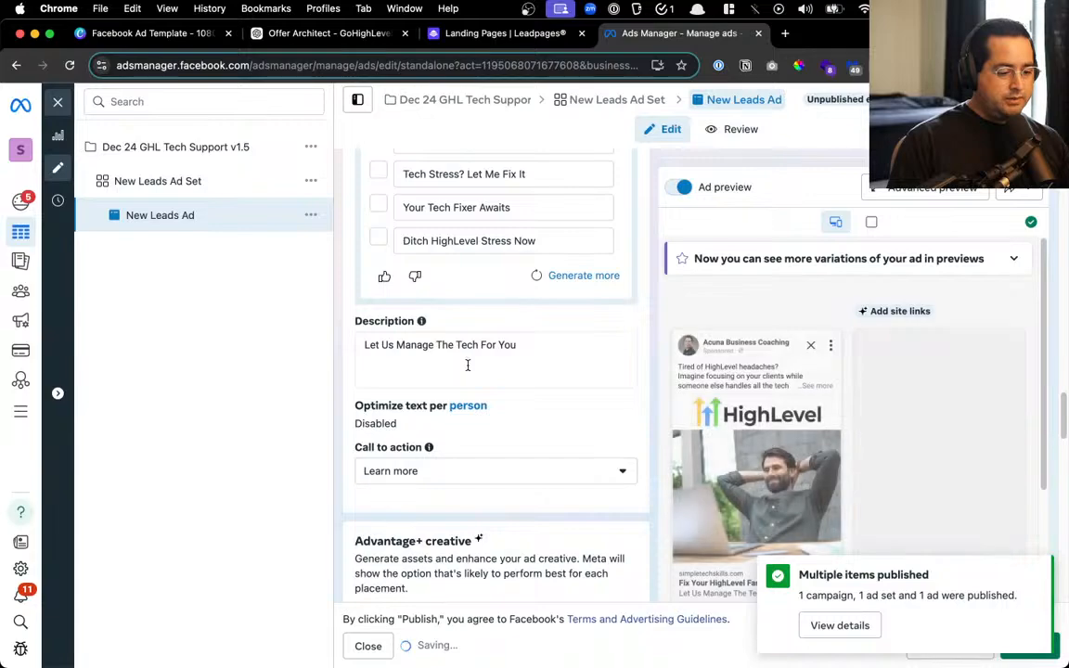
pyautogui.scroll(-5, 468, 381)
pyautogui.scroll(-10, 469, 383)
pyautogui.scroll(-6, 459, 311)
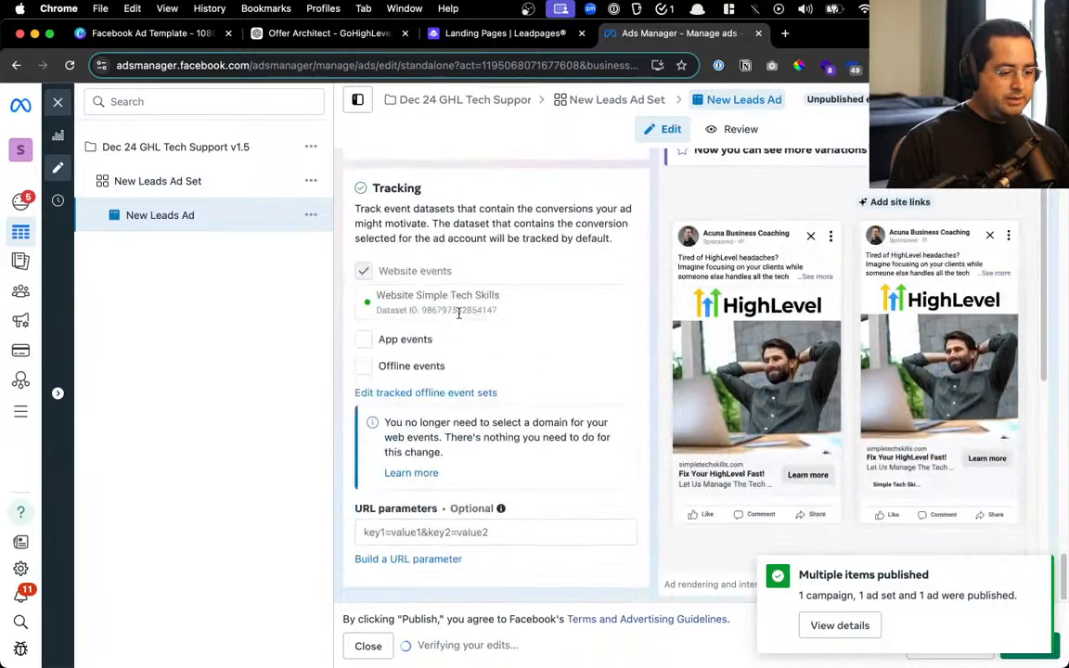
pyautogui.scroll(1, 443, 267)
pyautogui.scroll(5, 443, 266)
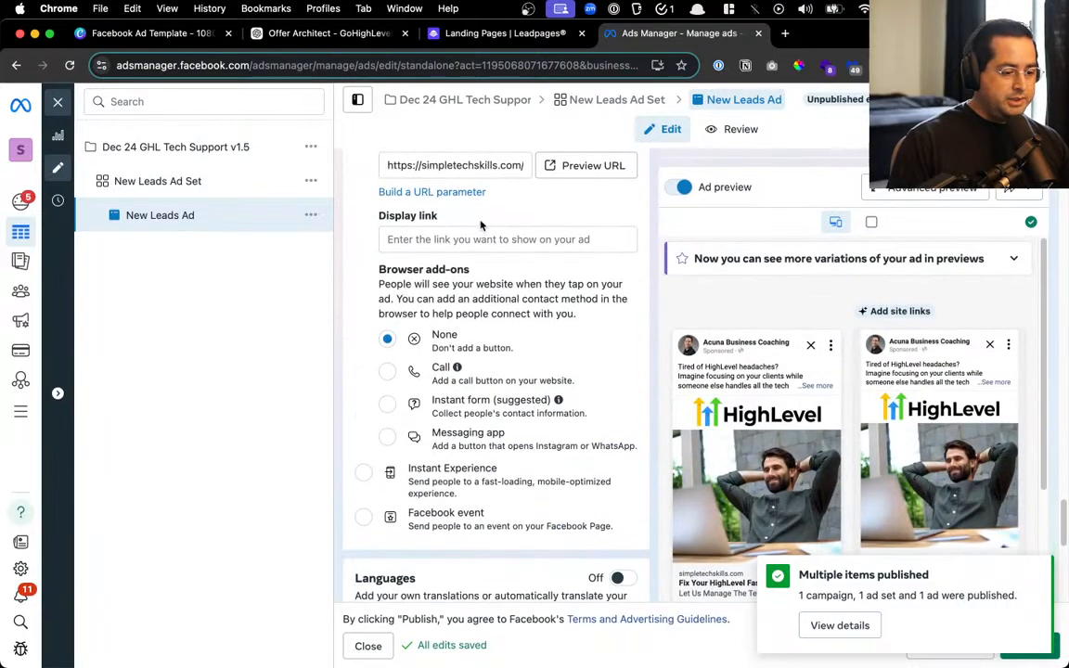
pyautogui.moveTo(453, 163); pyautogui.dragTo(606, 167)
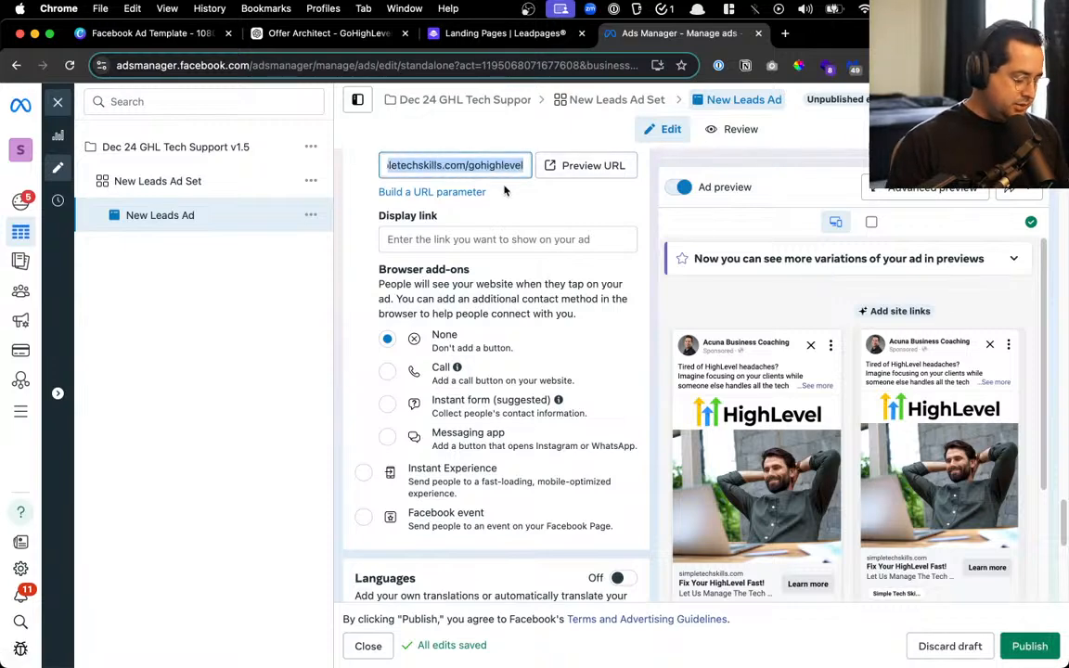
pyautogui.hotkey('ctrl', 't')
pyautogui.write('simpletechskills.com/gohighlevel')
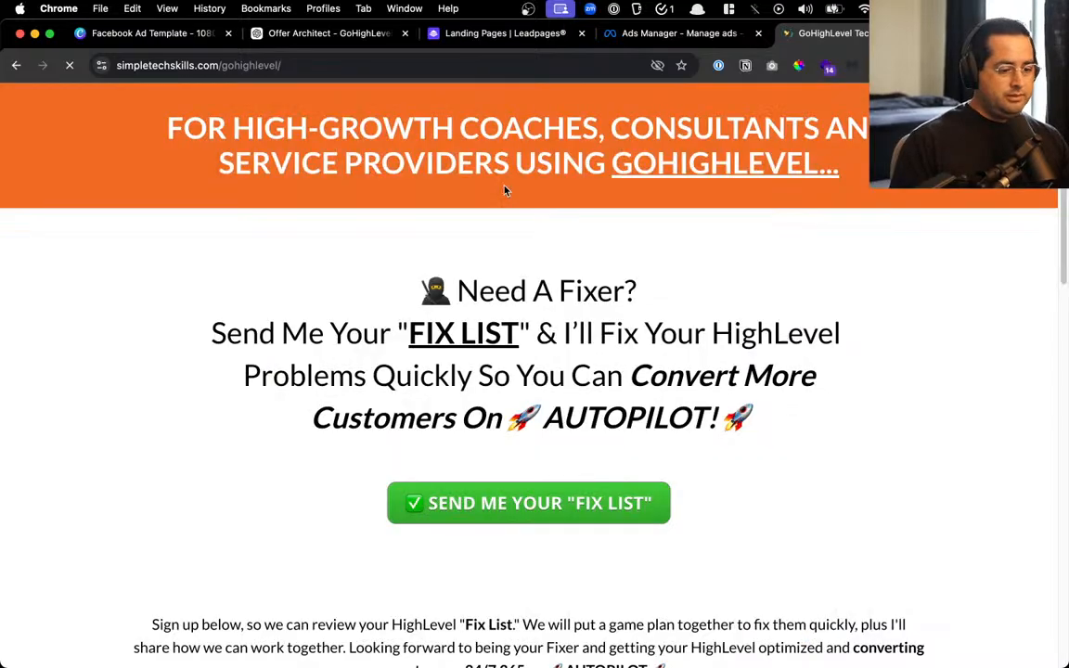
# Check the live simpletechskills.com/gohighlevel page and its sign-up form, then close that tab
pyautogui.scroll(-3, 759, 208)
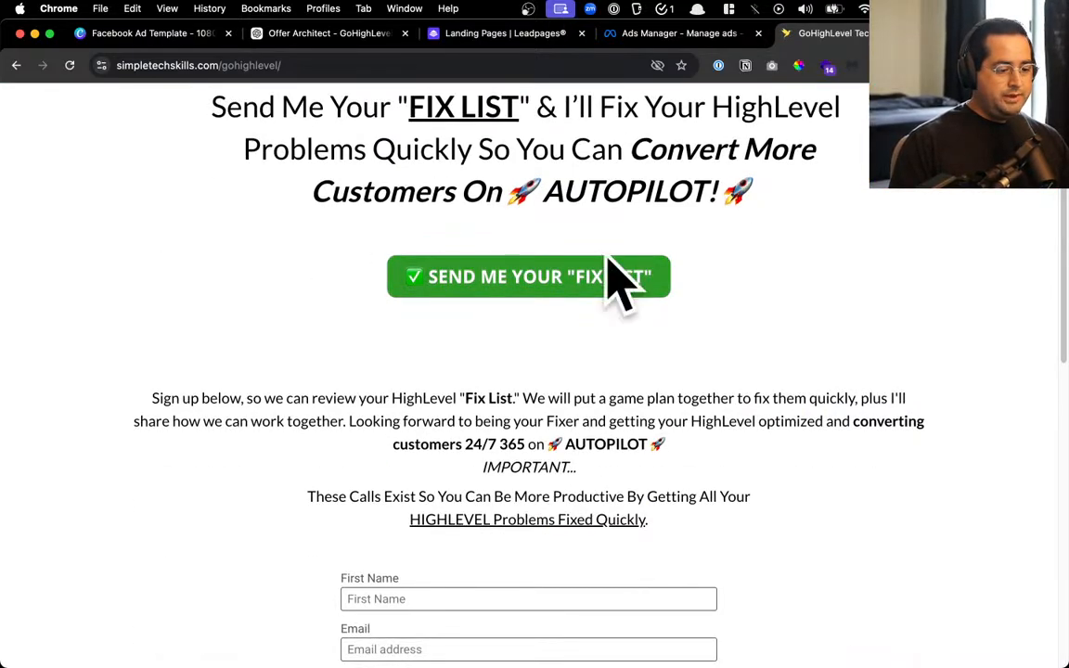
pyautogui.click(649, 278)
pyautogui.scroll(-6, 573, 352)
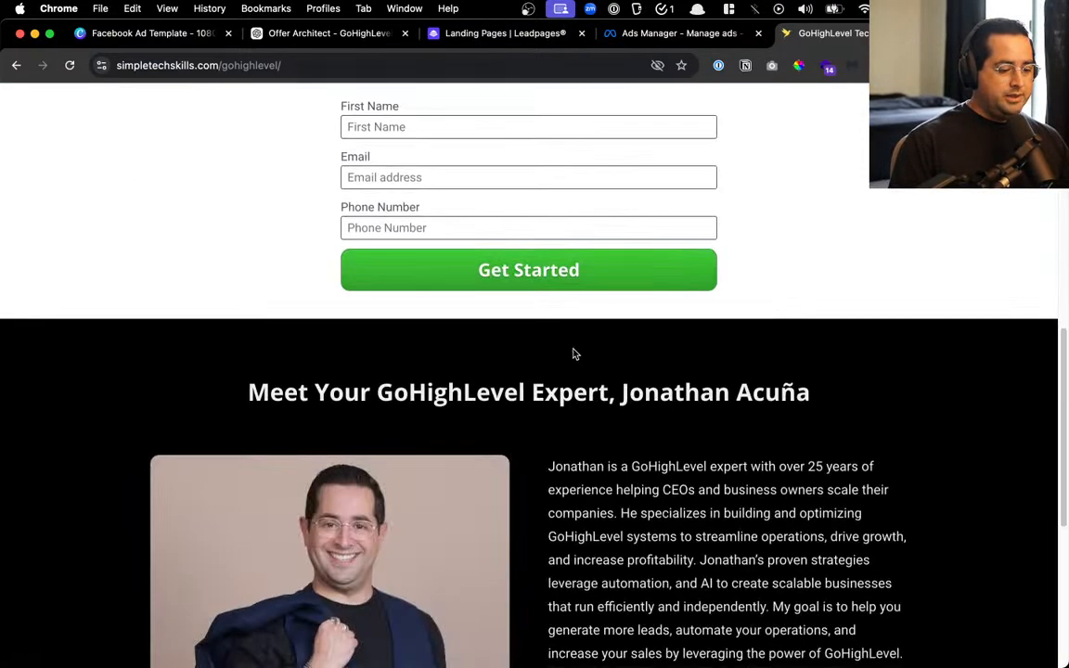
pyautogui.scroll(10, 685, 385)
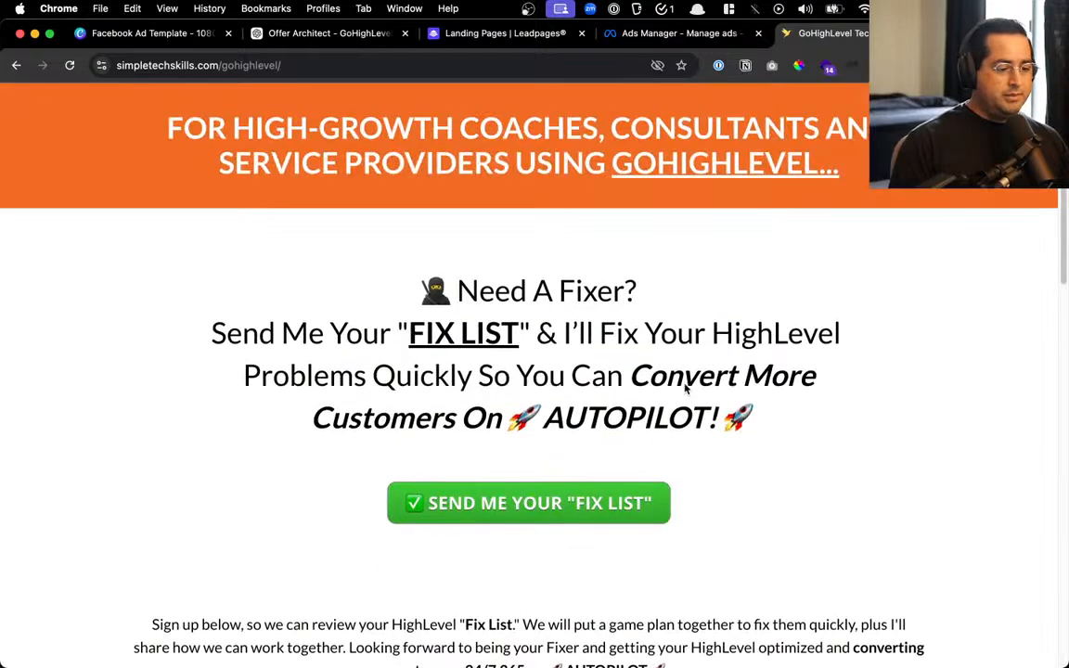
pyautogui.scroll(-10, 688, 381)
pyautogui.scroll(10, 685, 379)
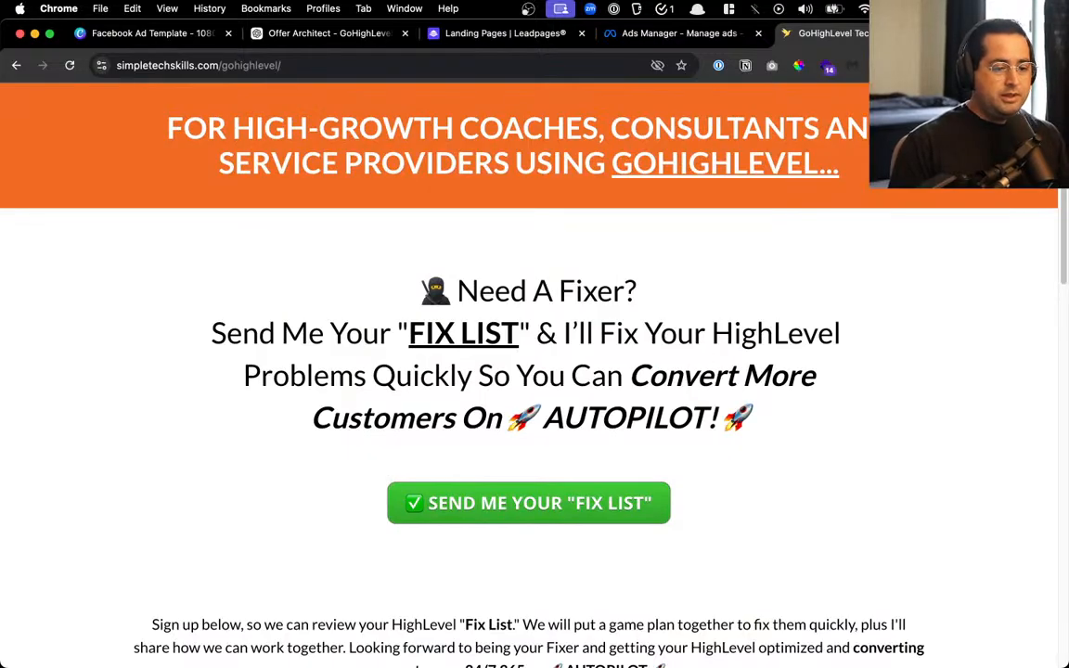
pyautogui.press('super+w')
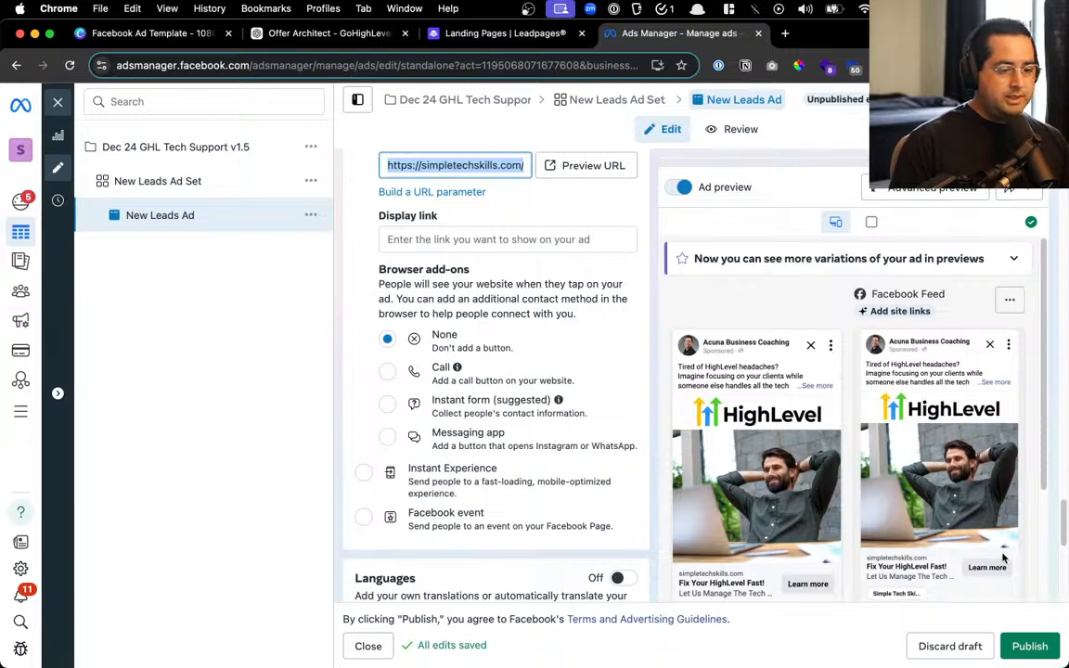
# Publish the v1.5 ad, close the editor and show today's campaign results
pyautogui.click(1021, 644)
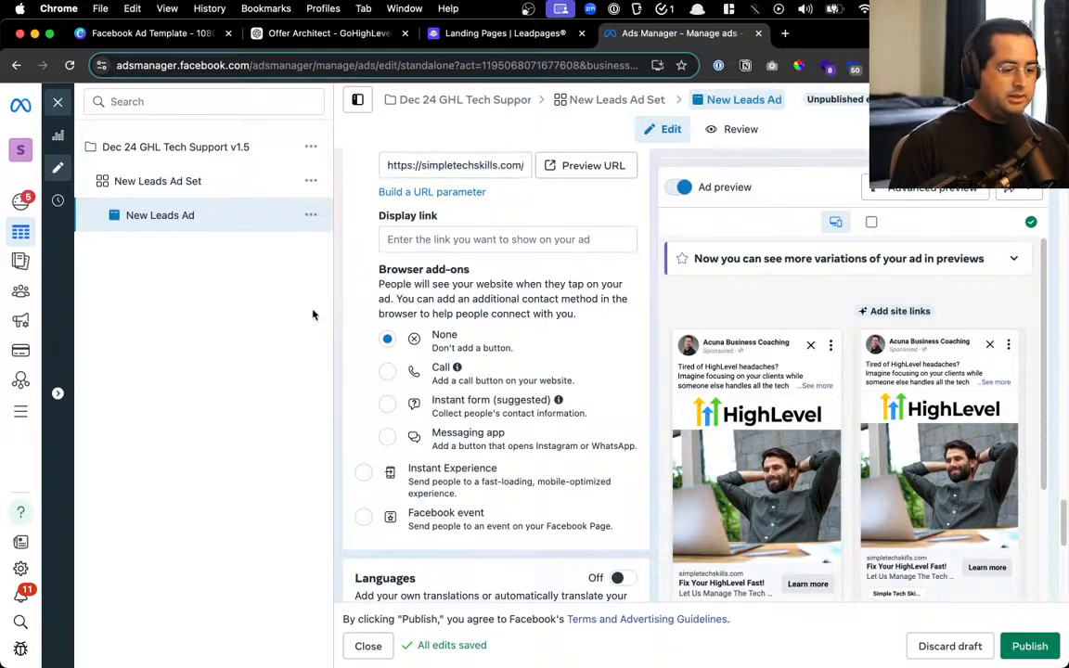
pyautogui.click(60, 104)
pyautogui.click(108, 214)
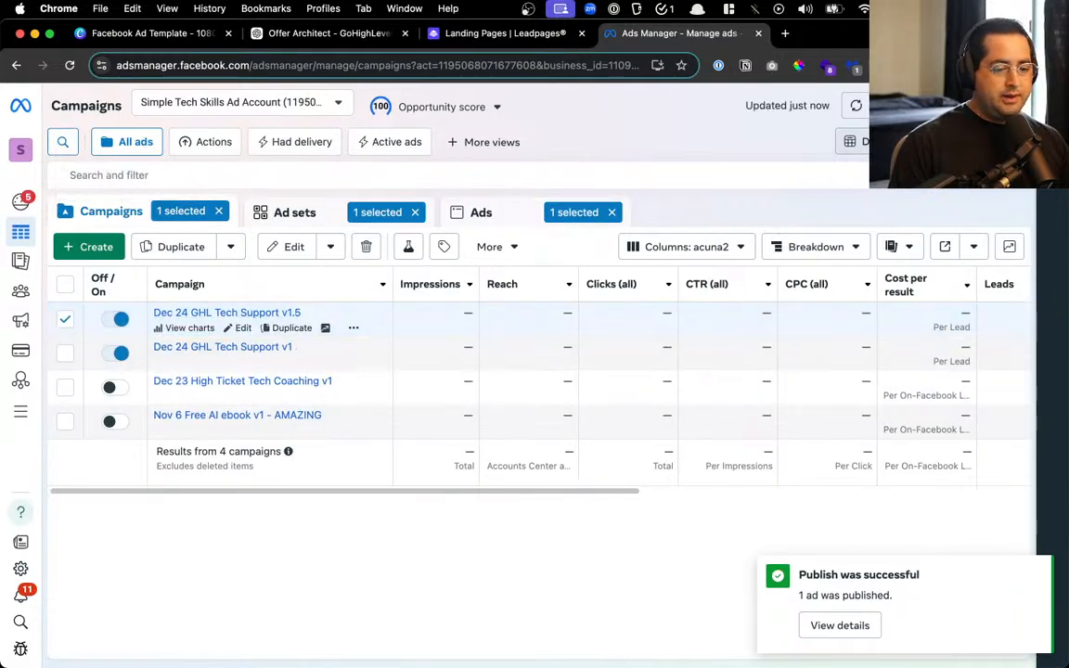
pyautogui.click(891, 142)
pyautogui.click(637, 189)
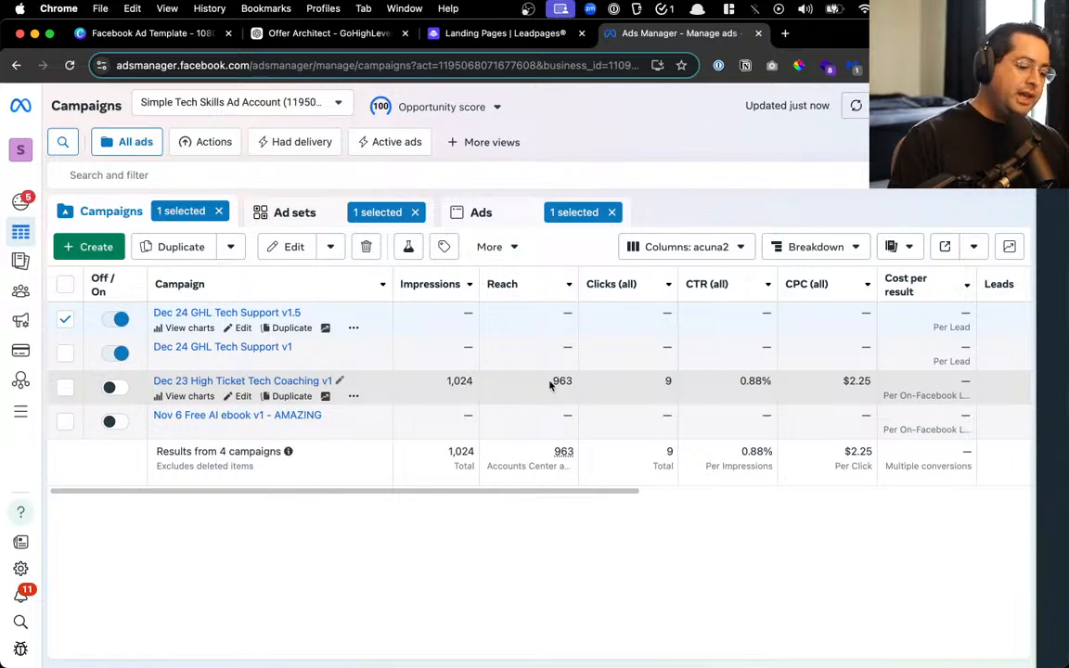
# Review the Dec 23 campaign's 963 reach, 9 clicks, 0.88% CTR and $2.25 CPC, then switch to Leadpages
pyautogui.moveTo(551, 385); pyautogui.dragTo(579, 381)
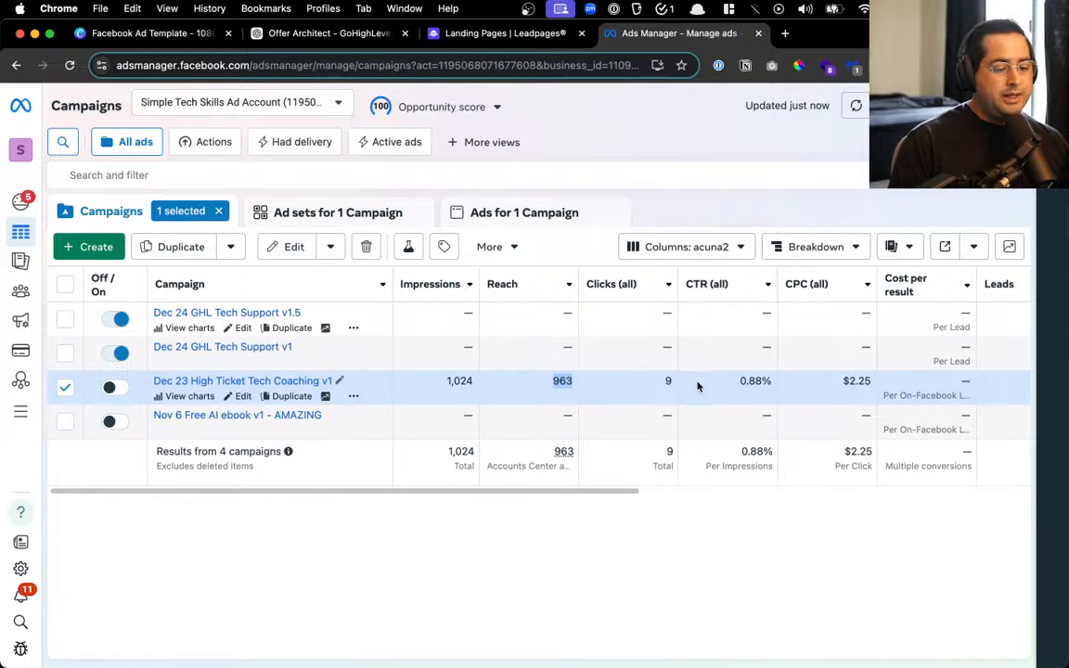
pyautogui.moveTo(664, 385); pyautogui.dragTo(674, 385)
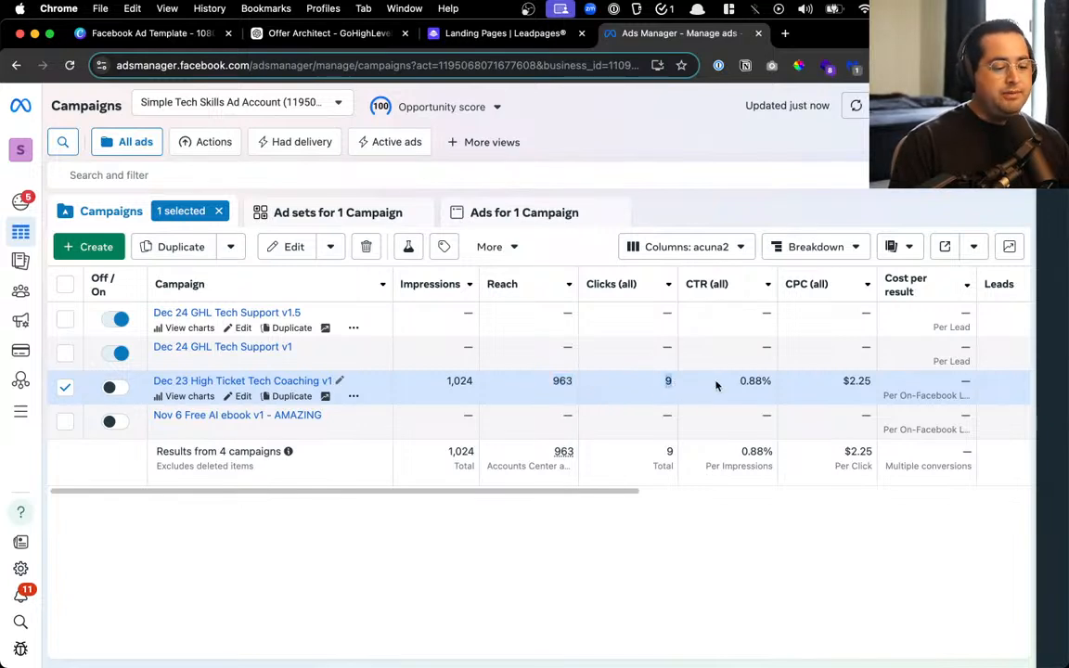
pyautogui.moveTo(741, 382); pyautogui.dragTo(758, 381)
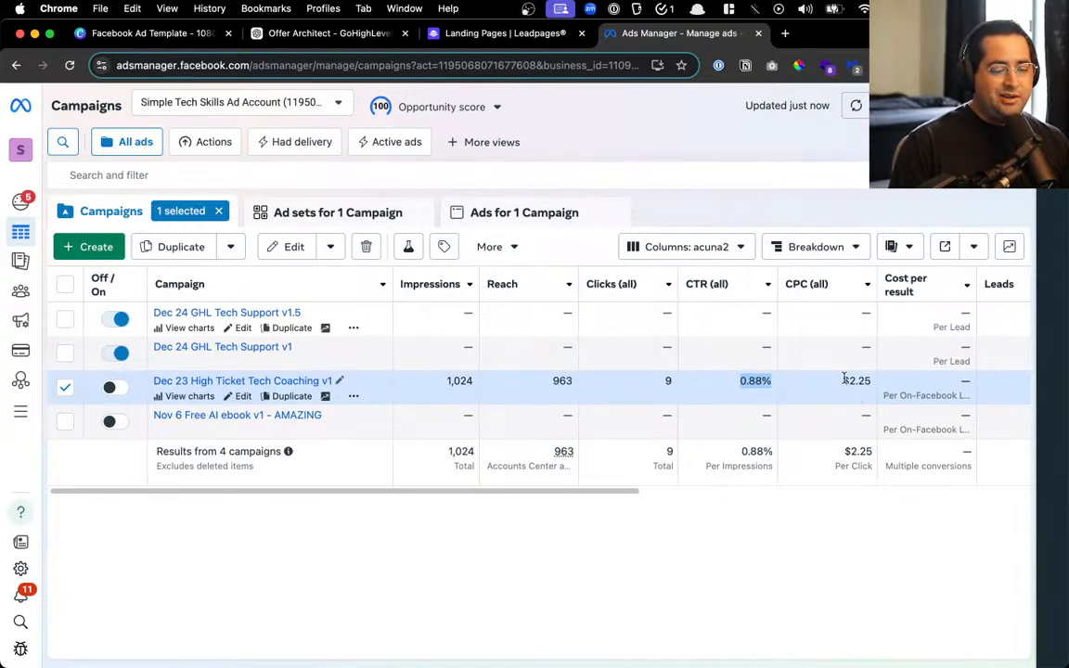
pyautogui.moveTo(842, 381); pyautogui.dragTo(863, 380)
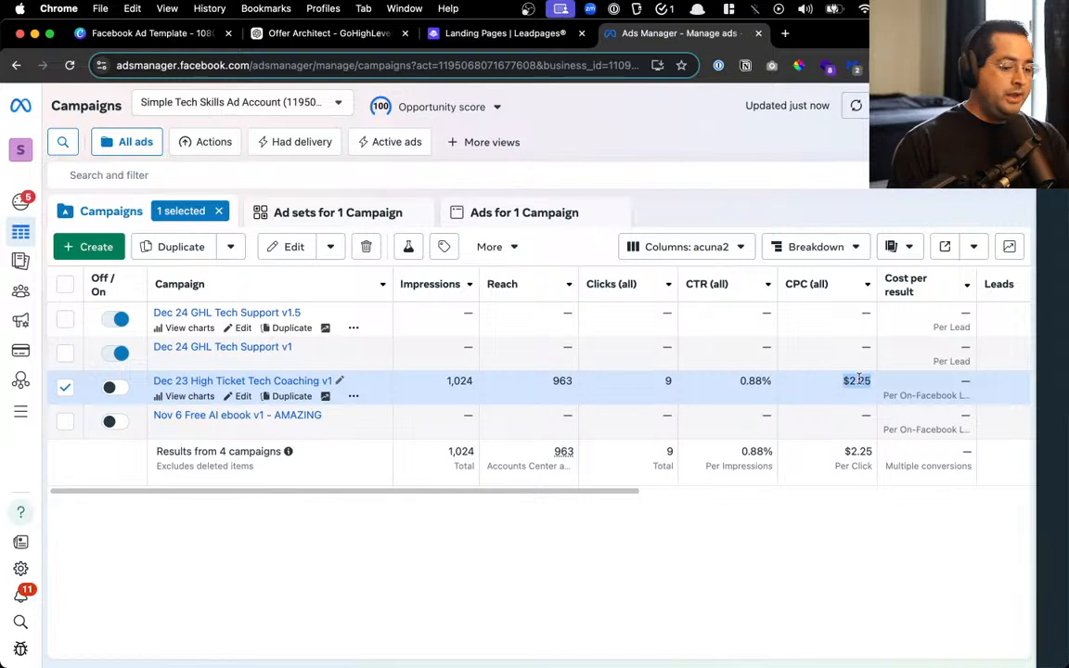
pyautogui.hscroll(5, 854, 388)
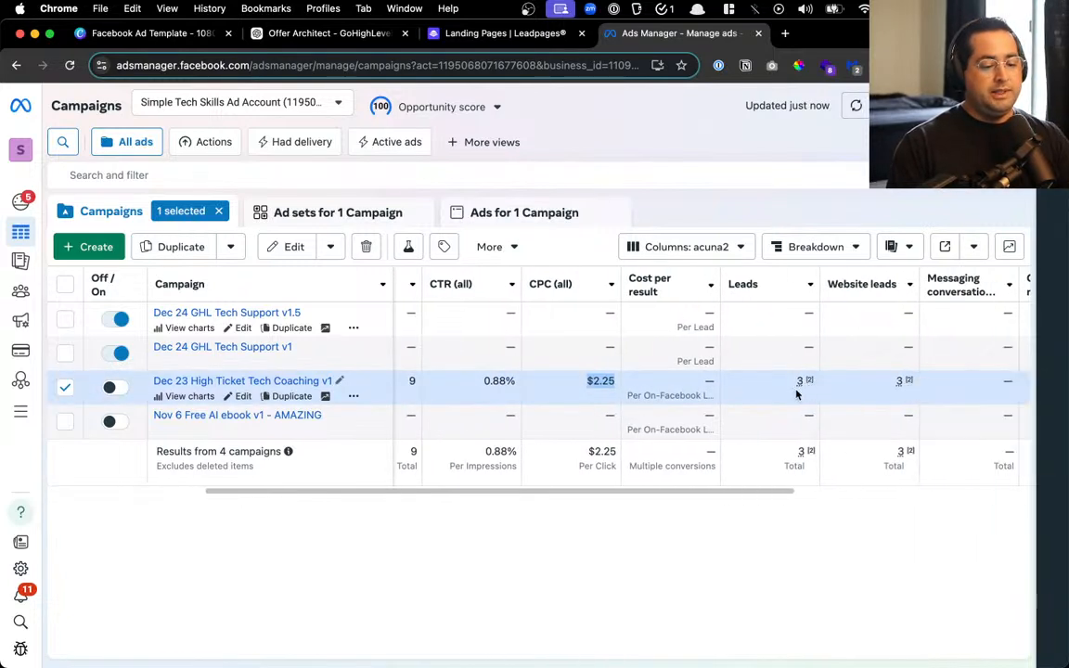
pyautogui.moveTo(804, 390)
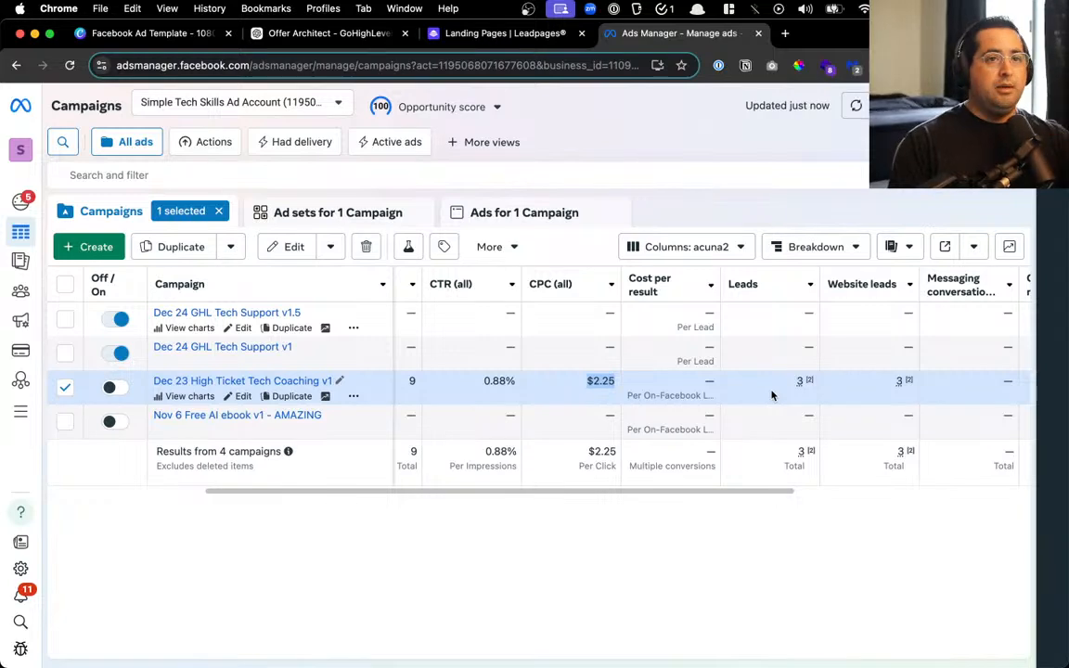
pyautogui.hscroll(-5, 770, 394)
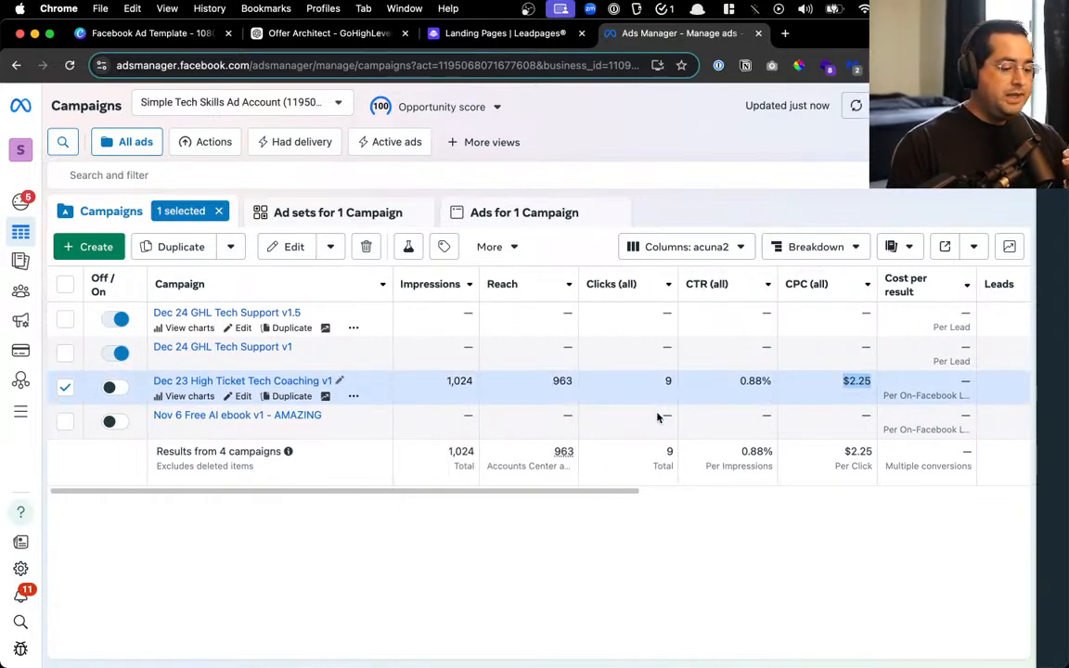
pyautogui.click(501, 33)
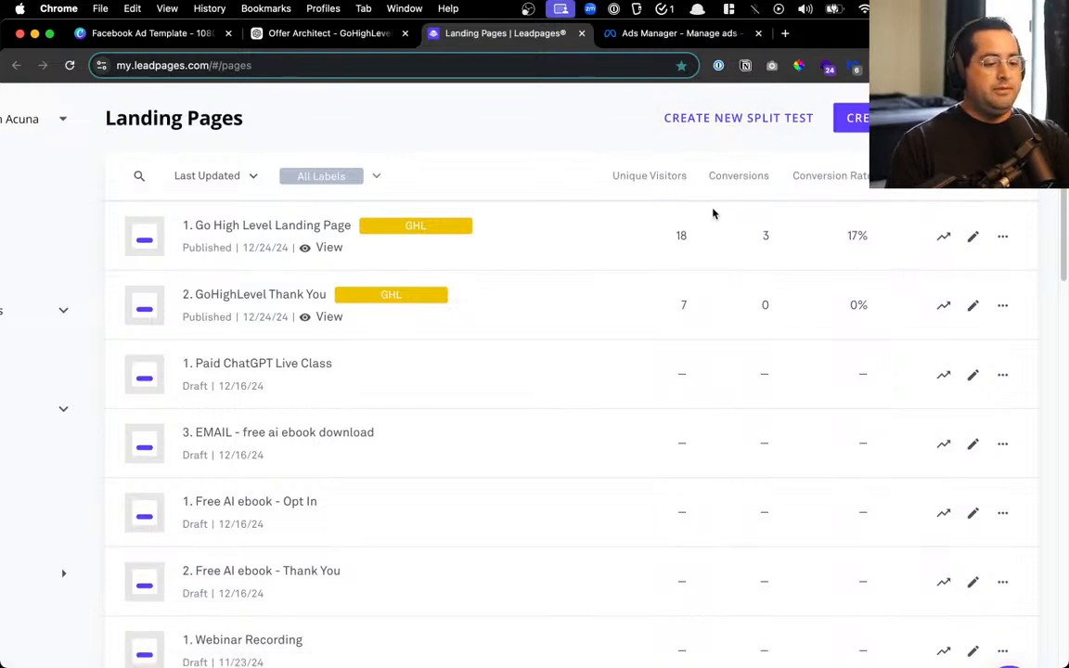
pyautogui.scroll(5, 756, 150)
pyautogui.hscroll(2, 683, 227)
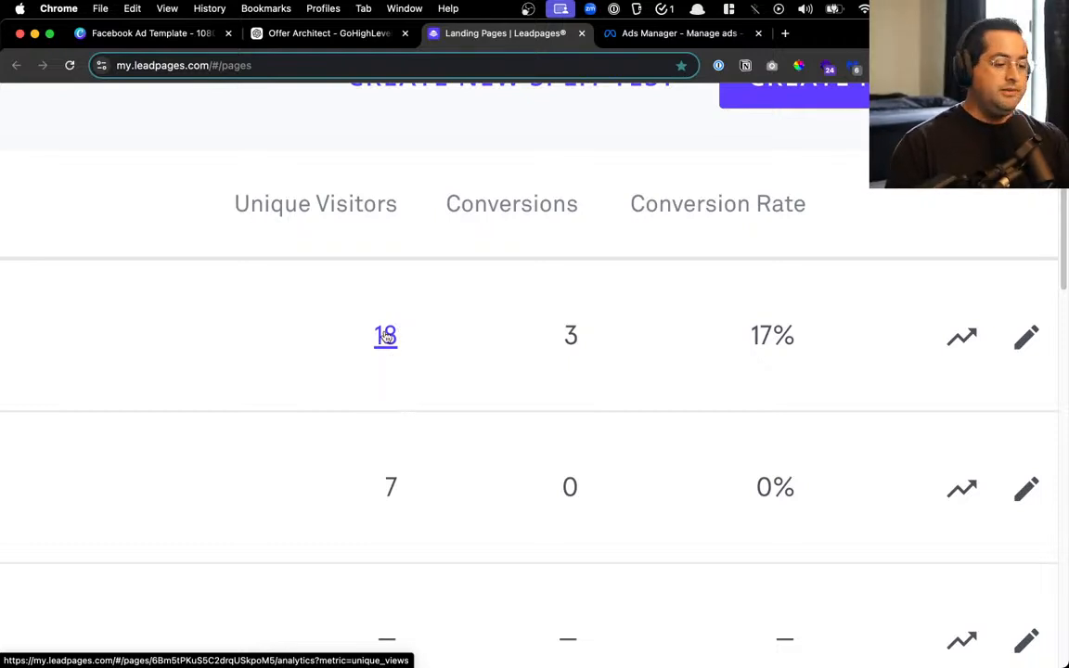
pyautogui.scroll(-5, 759, 334)
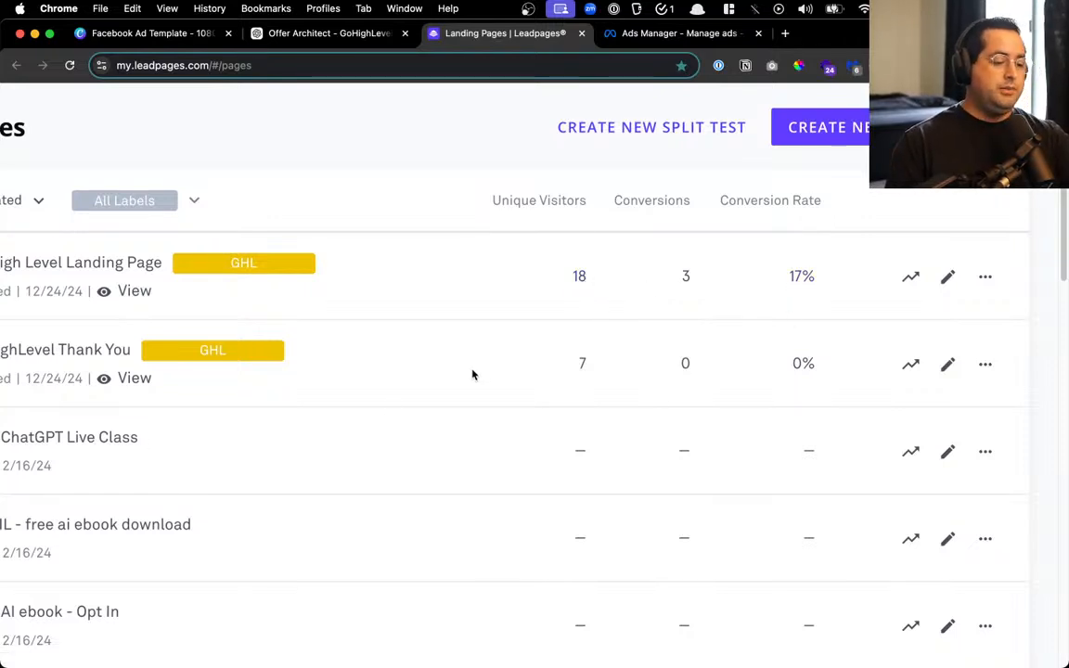
# Open analytics for both GHL pages and reset the Go High Level Landing Page data
pyautogui.keyDown('super'); pyautogui.click(910, 277); pyautogui.keyUp('super')
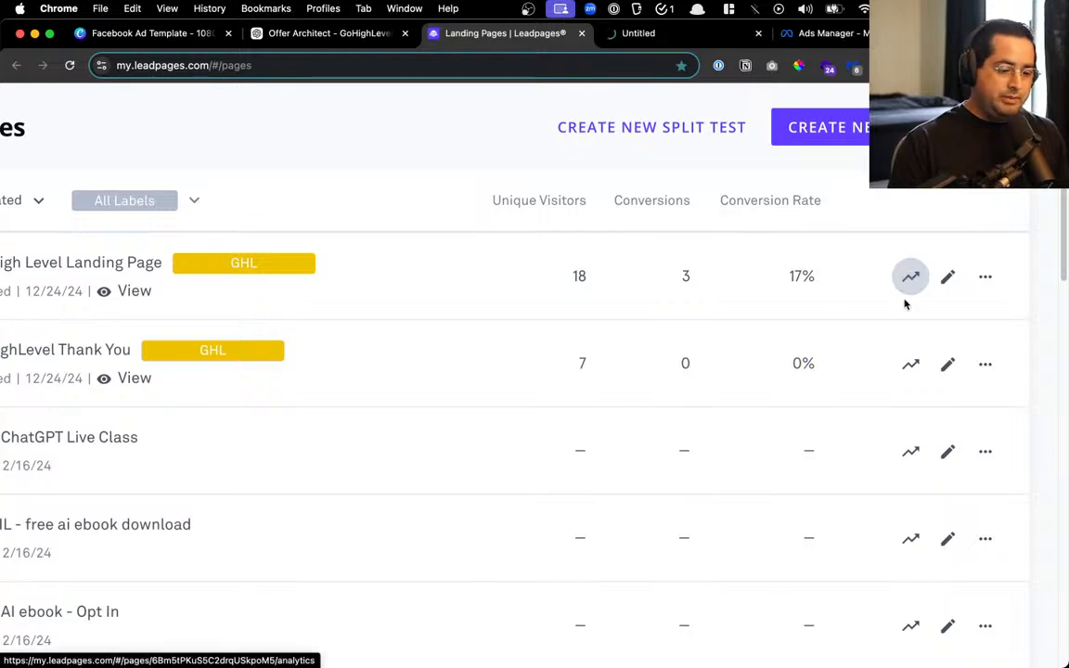
pyautogui.keyDown('super'); pyautogui.click(910, 364); pyautogui.keyUp('super')
pyautogui.click(613, 35)
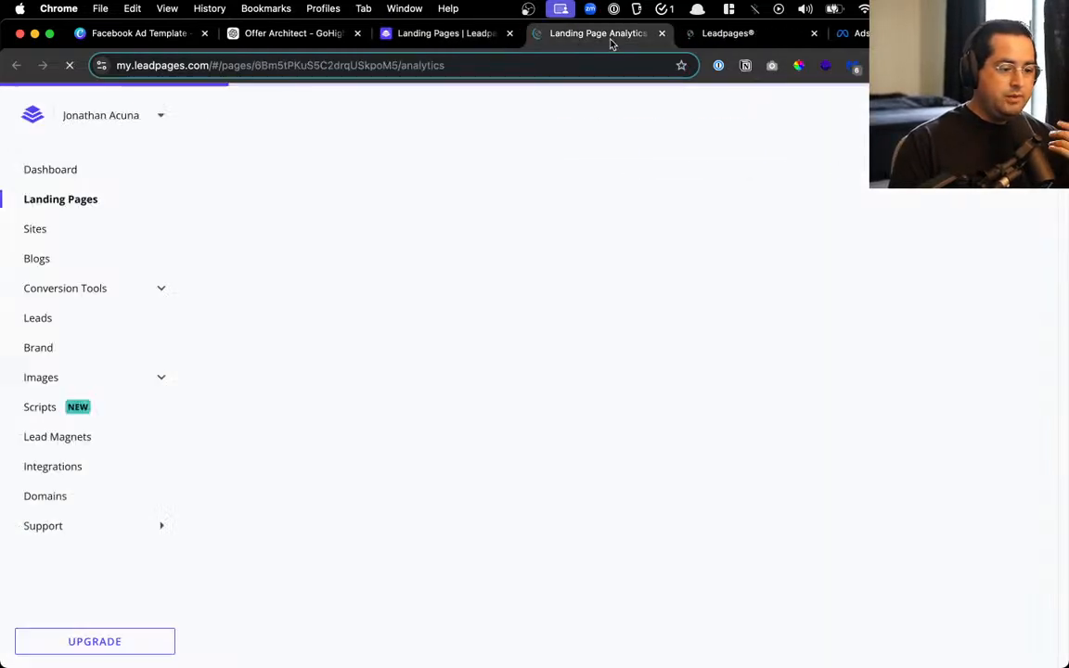
pyautogui.click(851, 114)
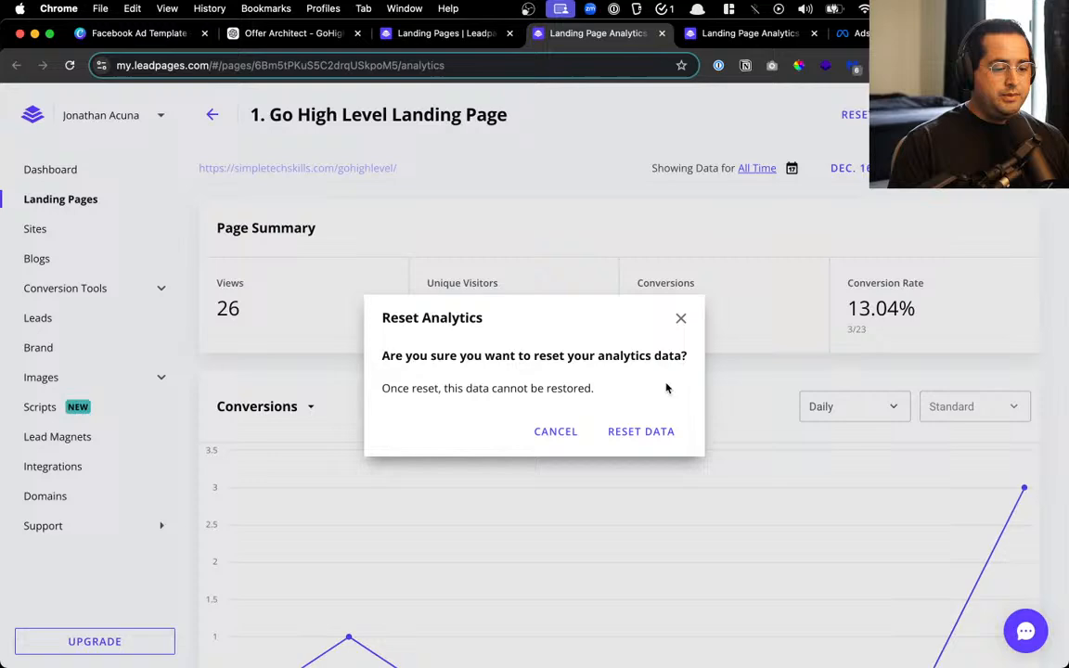
pyautogui.click(638, 432)
pyautogui.press('super+w')
# Reset the GoHighLevel Thank You page analytics data
pyautogui.click(852, 114)
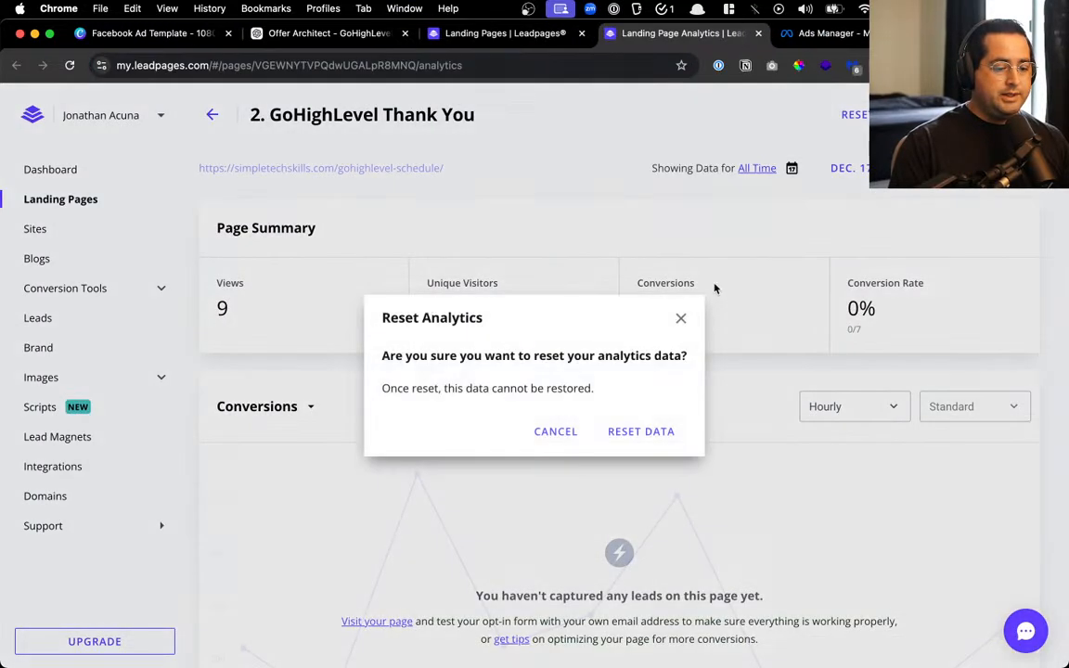
pyautogui.click(647, 429)
pyautogui.click(758, 32)
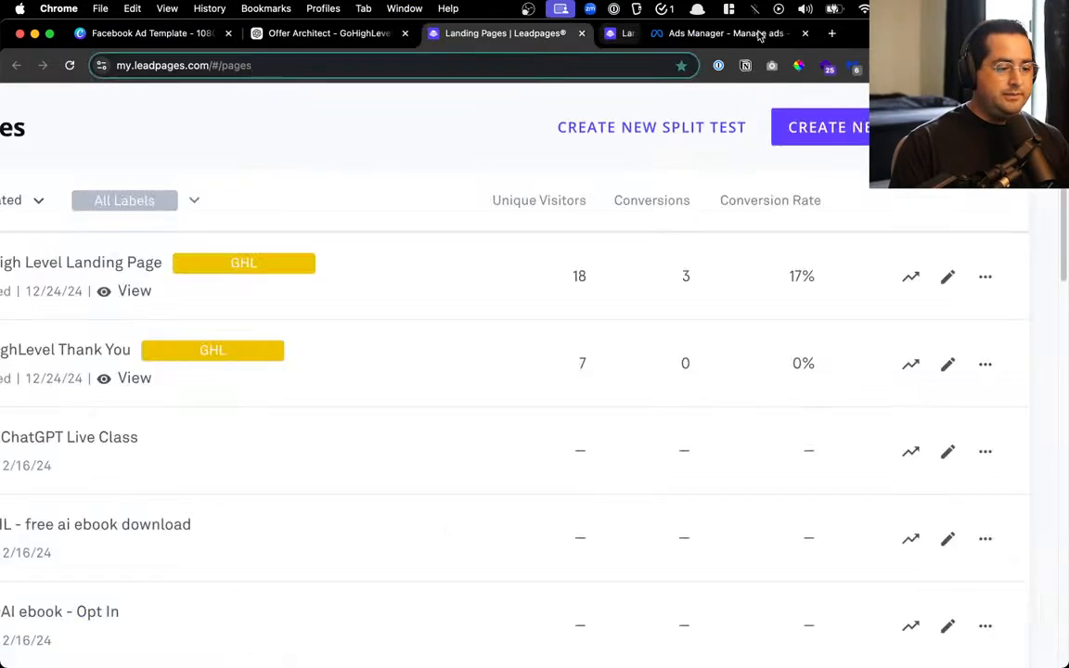
# Reload the landing pages list and filter it to pages labelled GHL
pyautogui.click(73, 65)
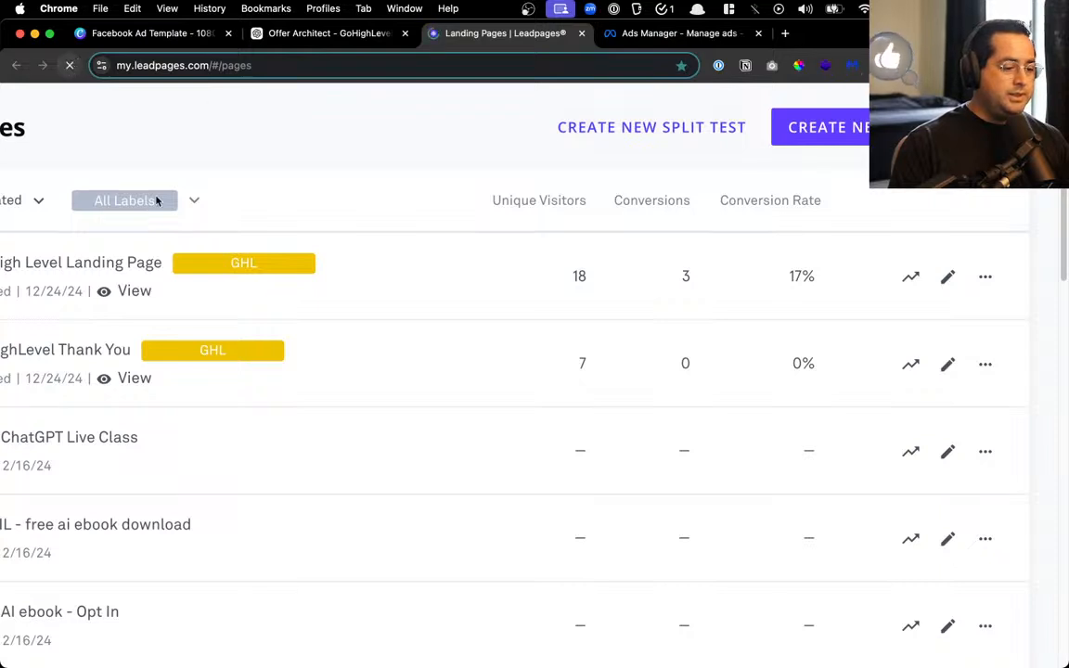
pyautogui.click(138, 208)
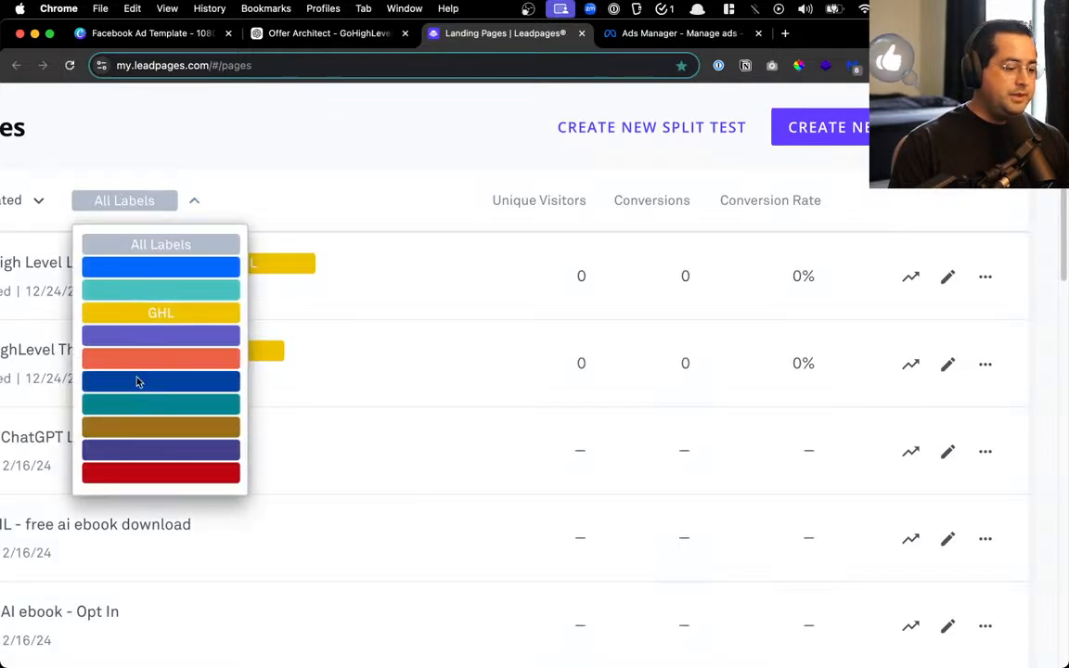
pyautogui.click(172, 313)
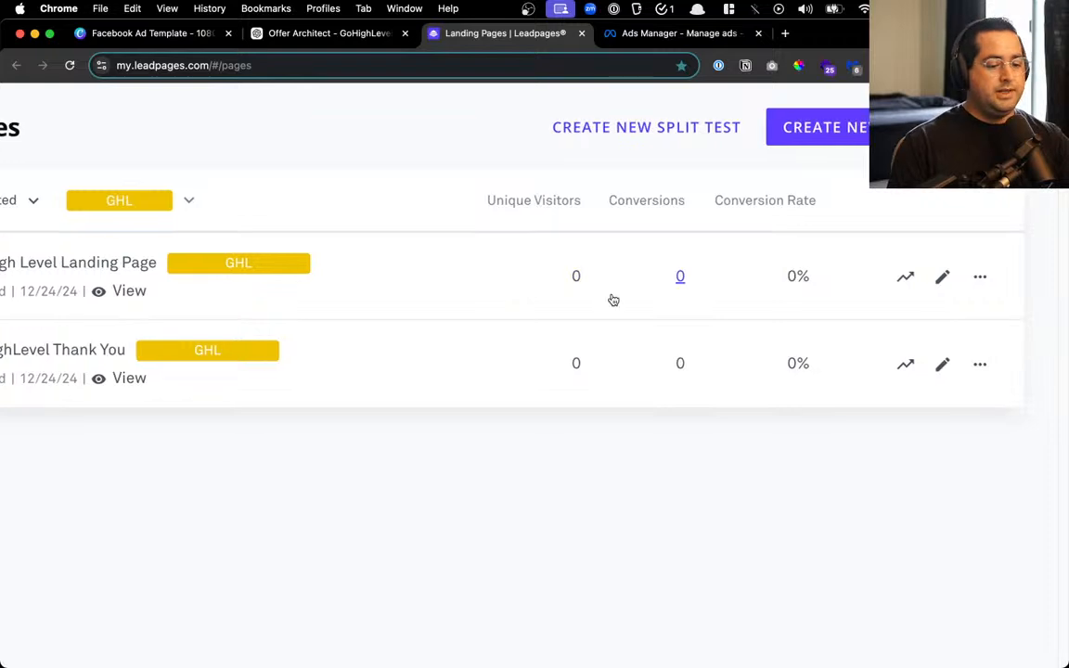
pyautogui.hscroll(-10, 610, 301)
pyautogui.hscroll(10, 639, 320)
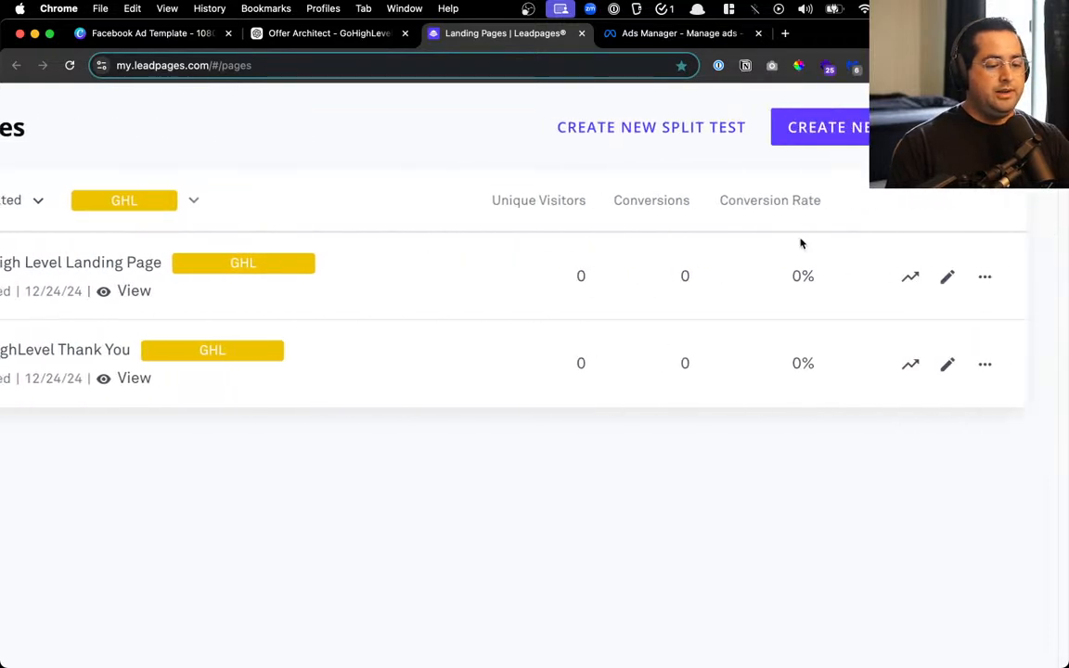
pyautogui.scroll(-5, 590, 347)
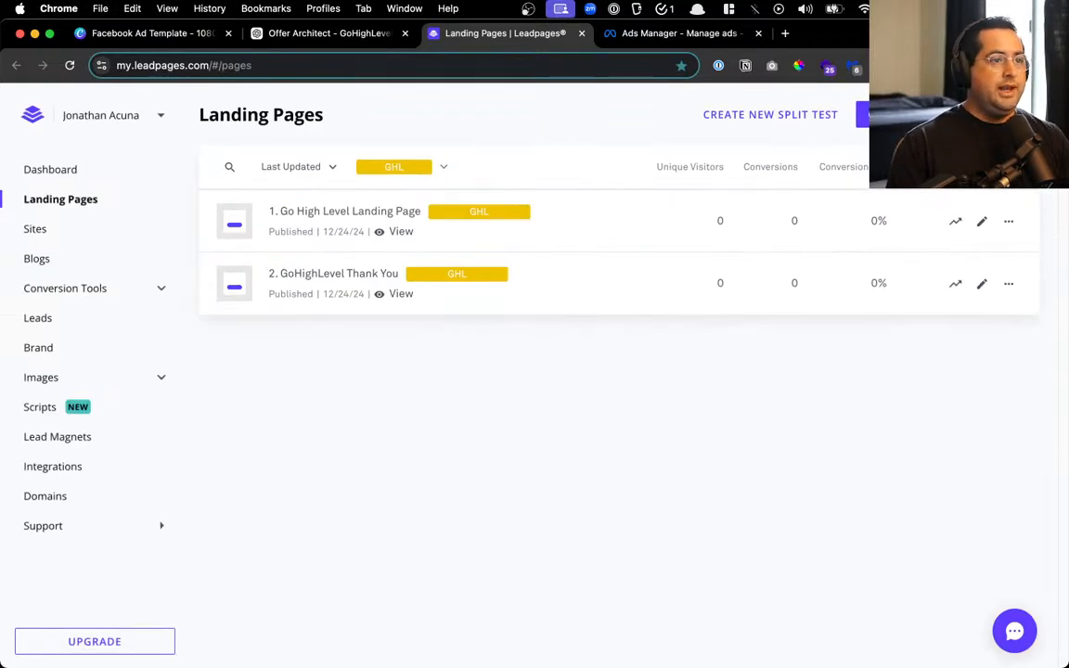